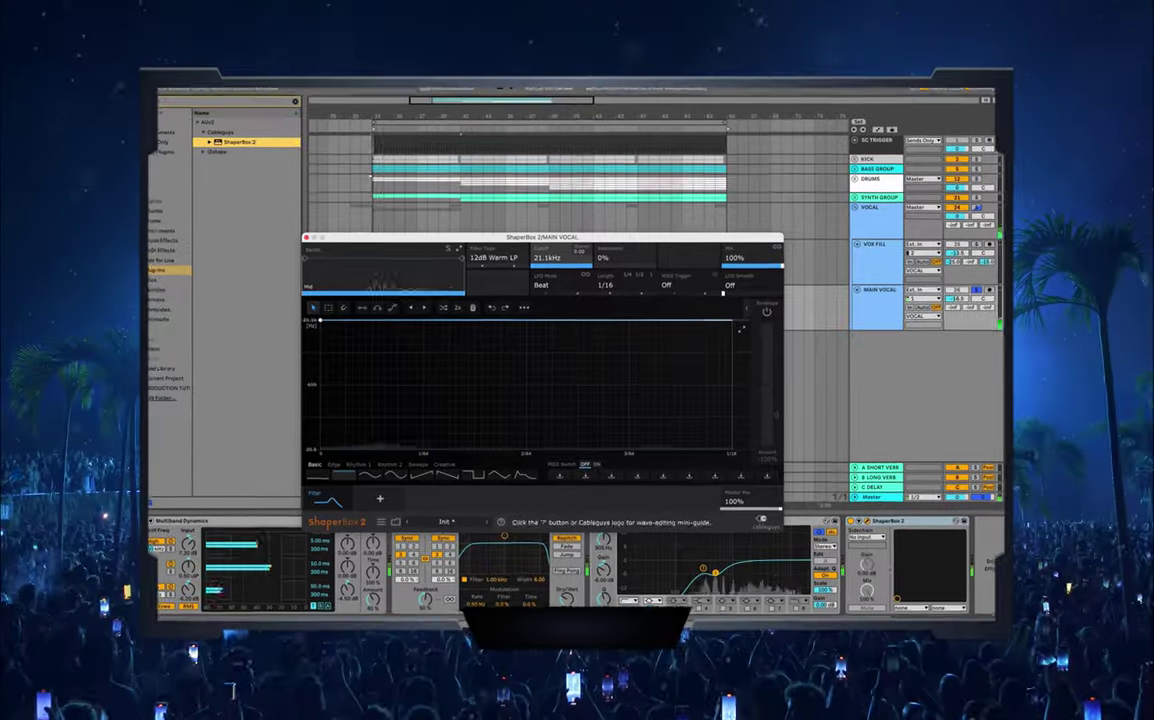
left_click(442, 477)
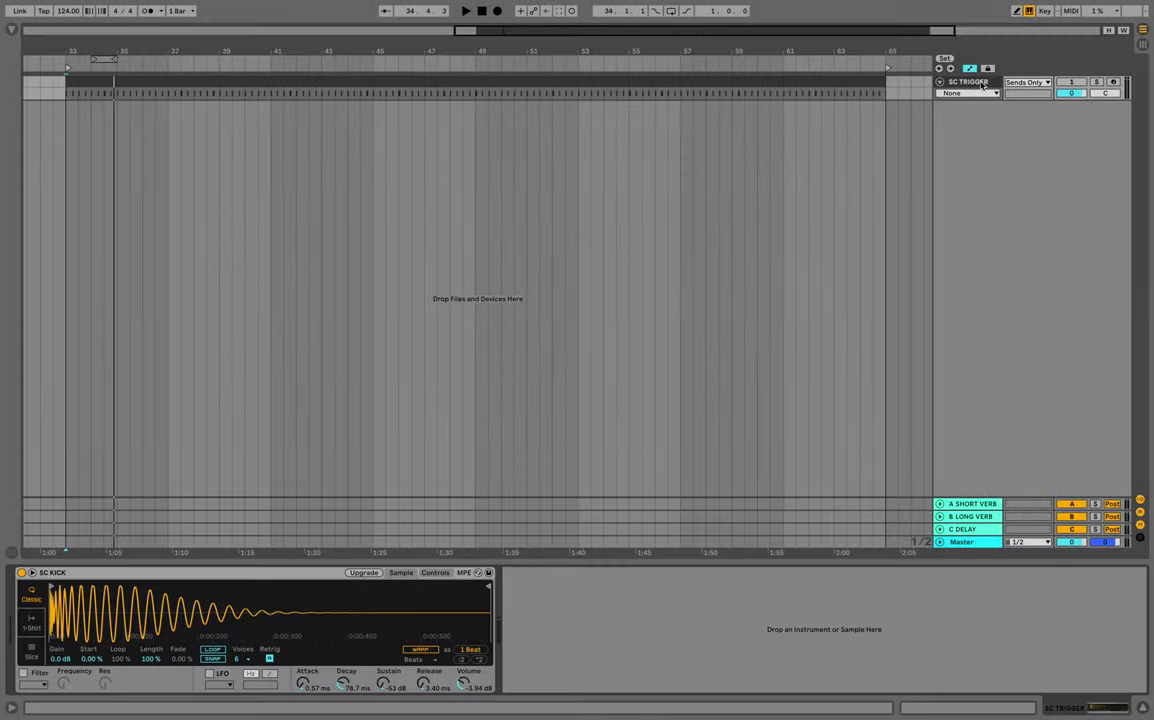
Review the devices on the SC TRIGGER track and on the short reverb, long reverb and delay return tracks.
left_click(982, 84)
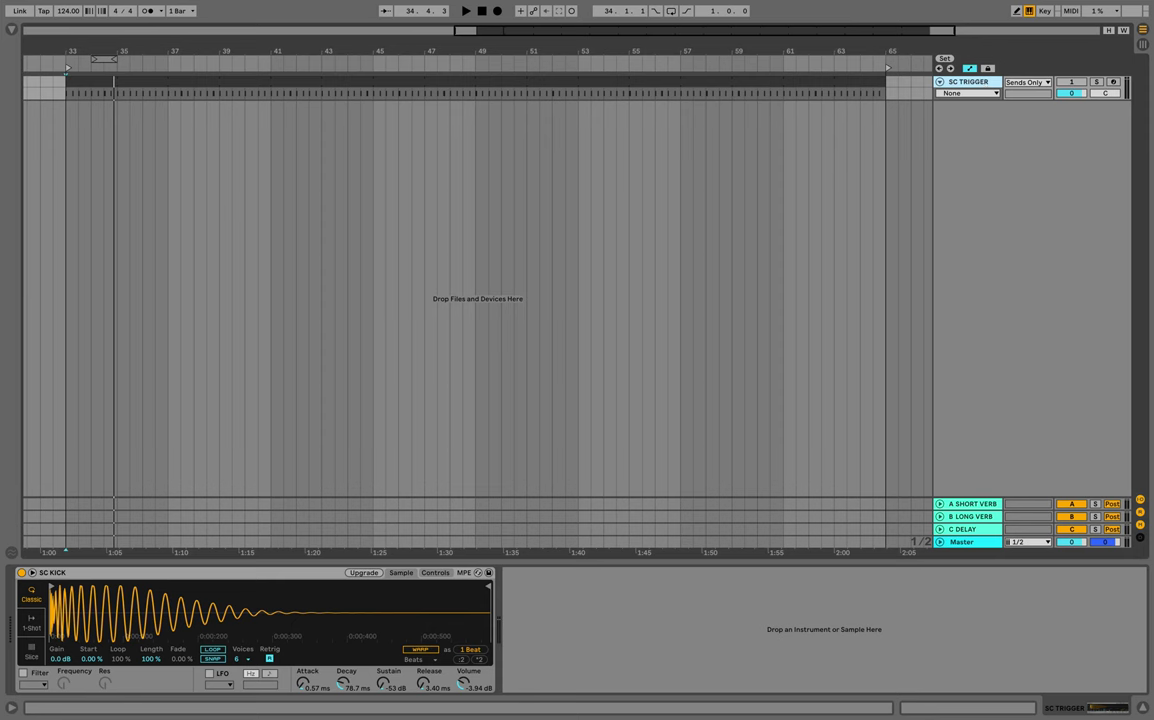
left_click(972, 504)
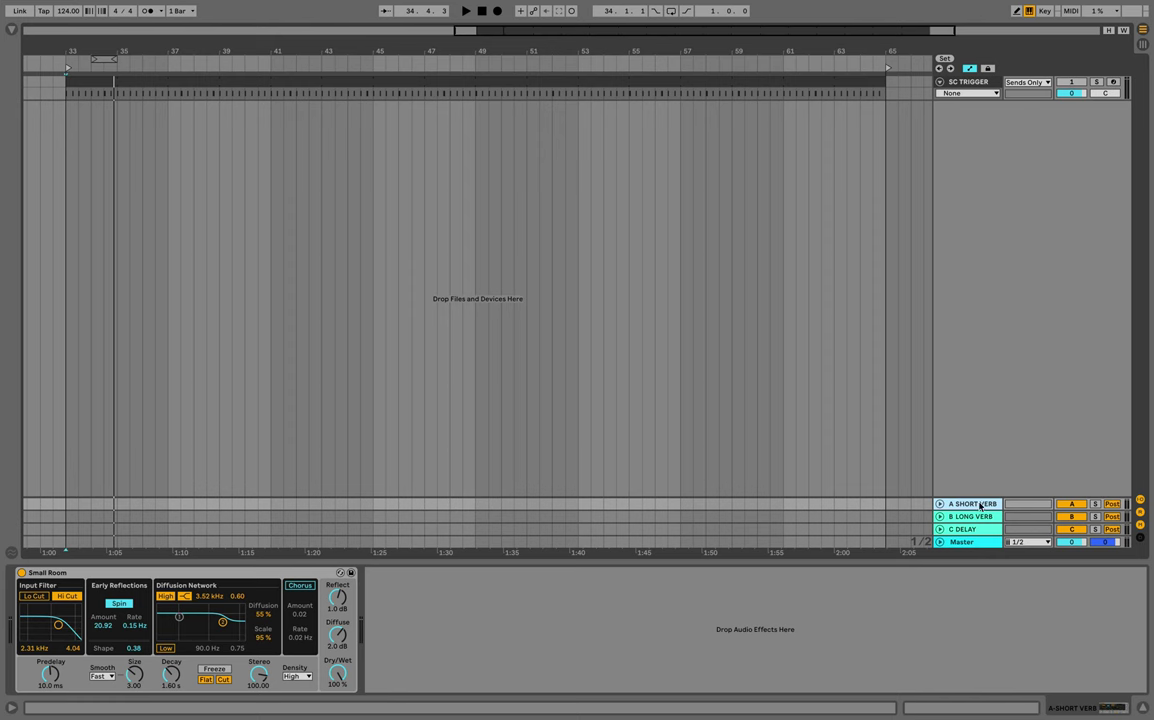
key("Down")
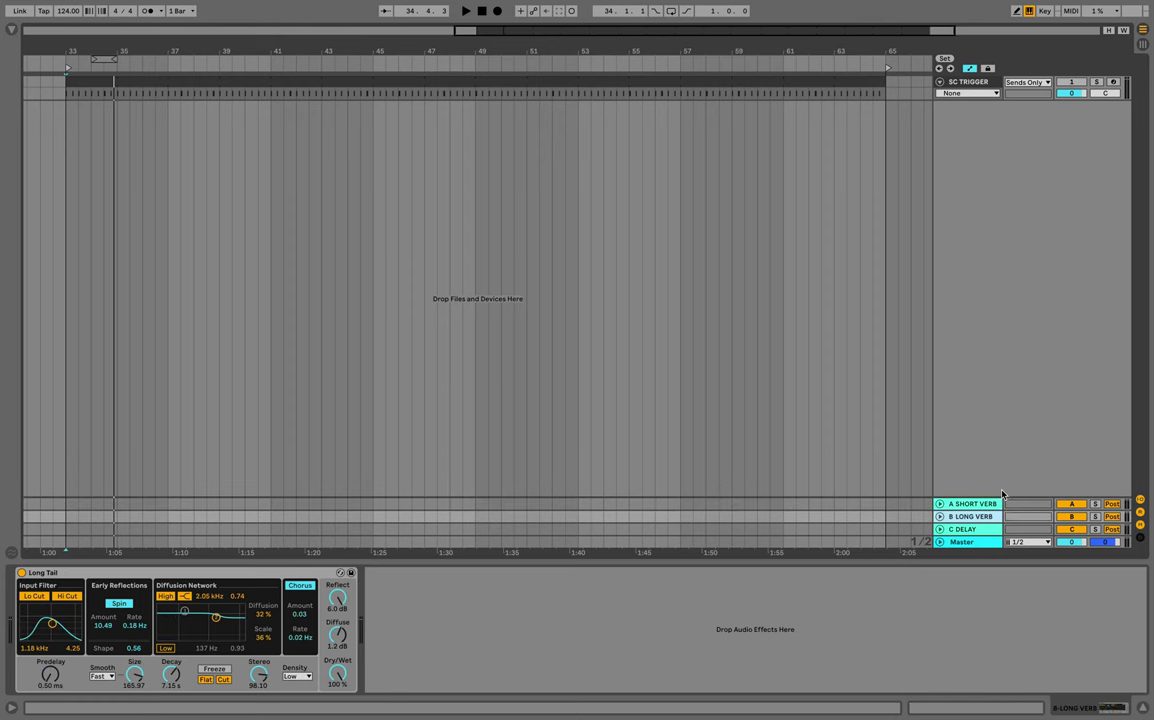
key("Down")
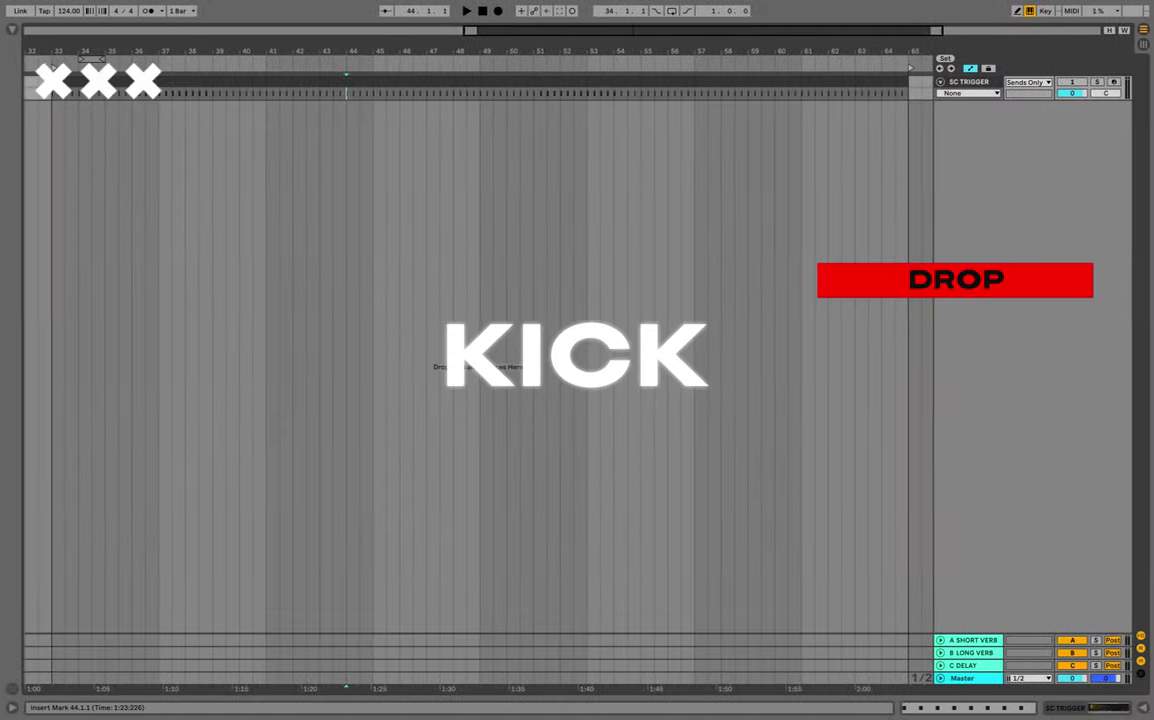
Insert a grey MIDI track named MAIN KICK directly below the SC TRIGGER track.
right_click(979, 84)
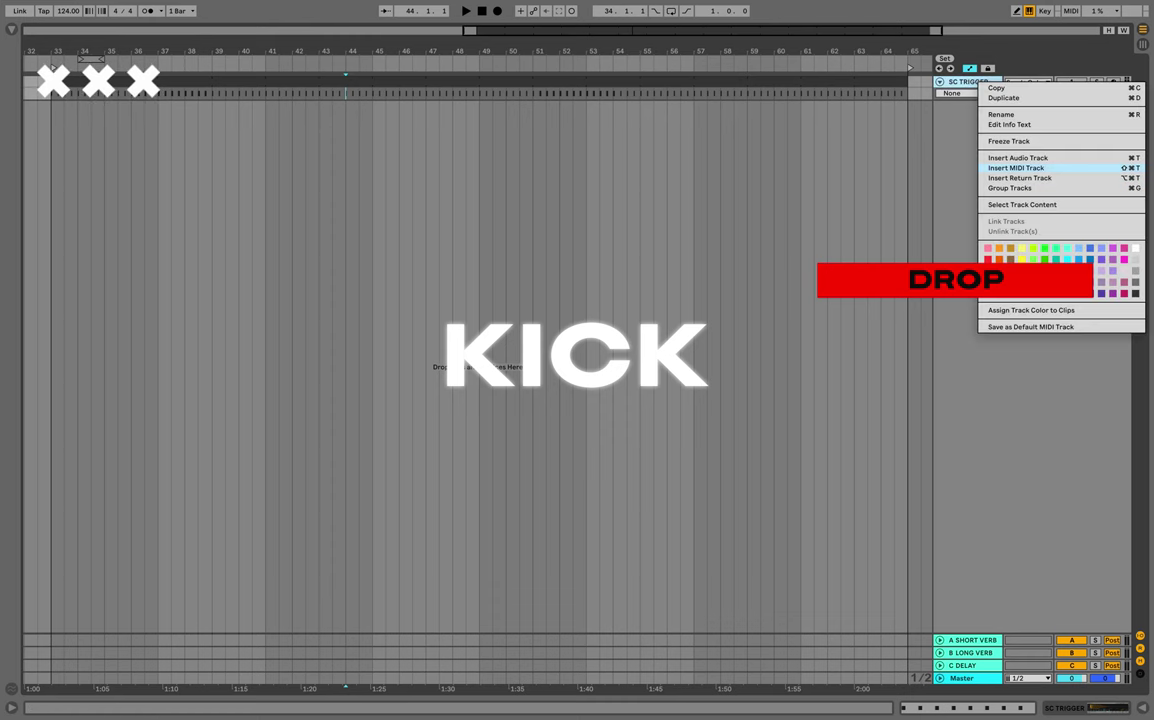
left_click(1016, 168)
right_click(981, 106)
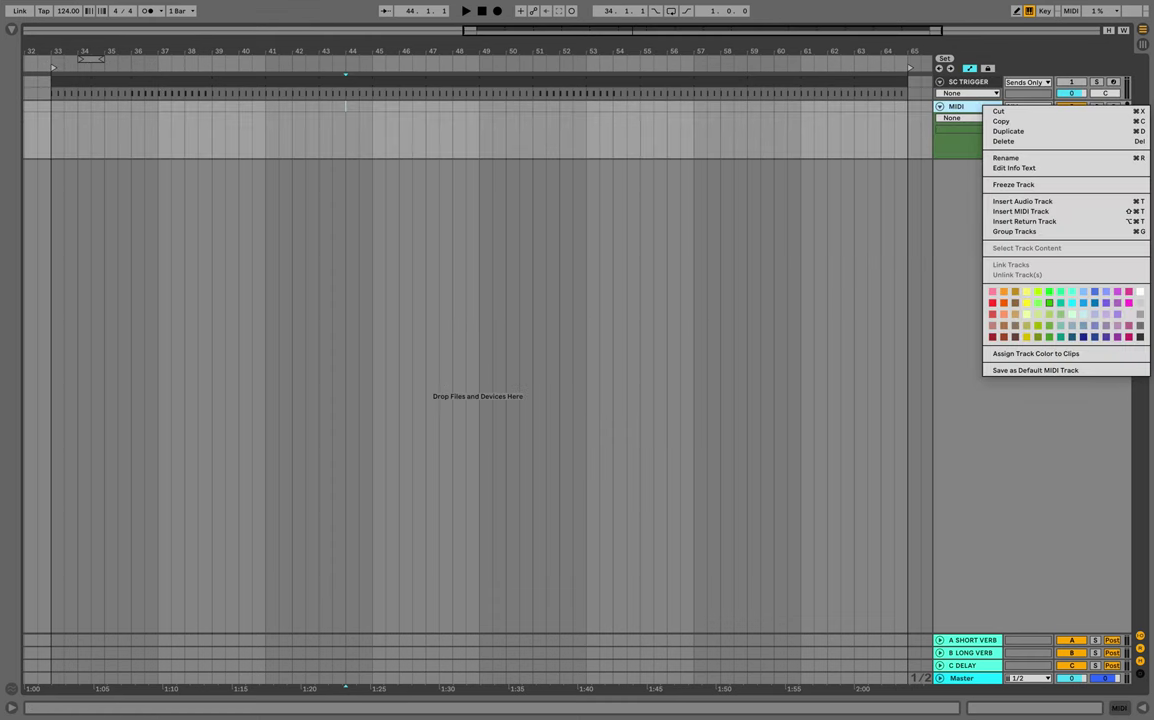
left_click(1140, 326)
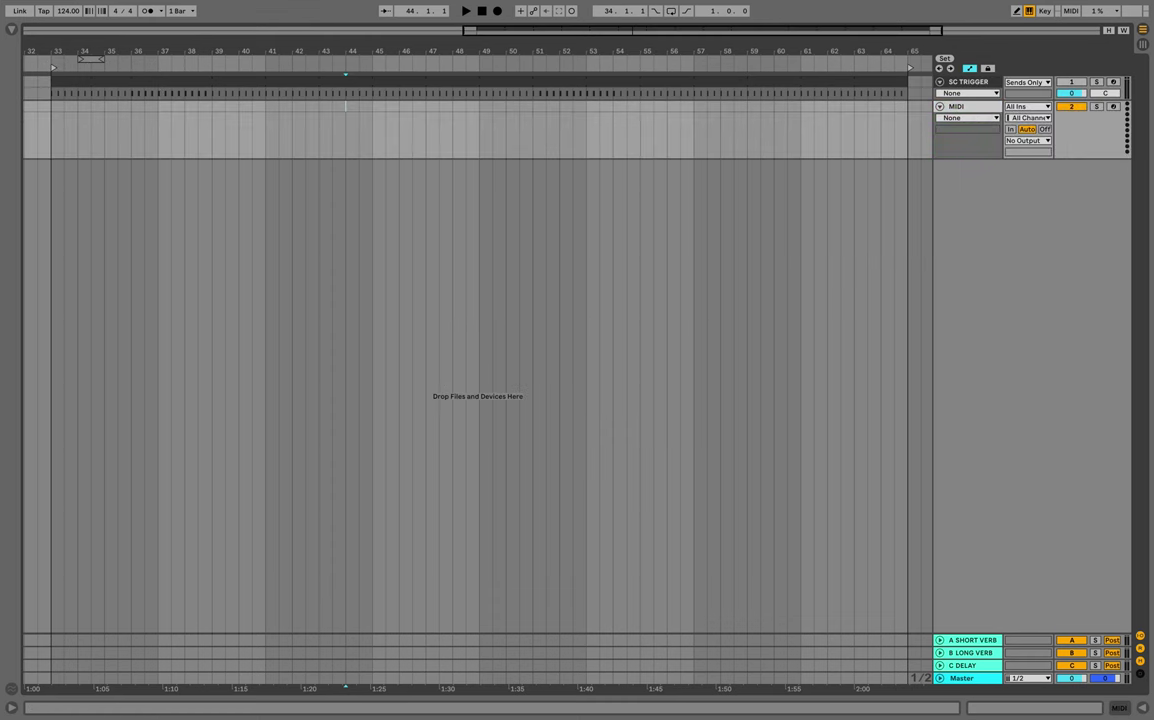
left_click(984, 94)
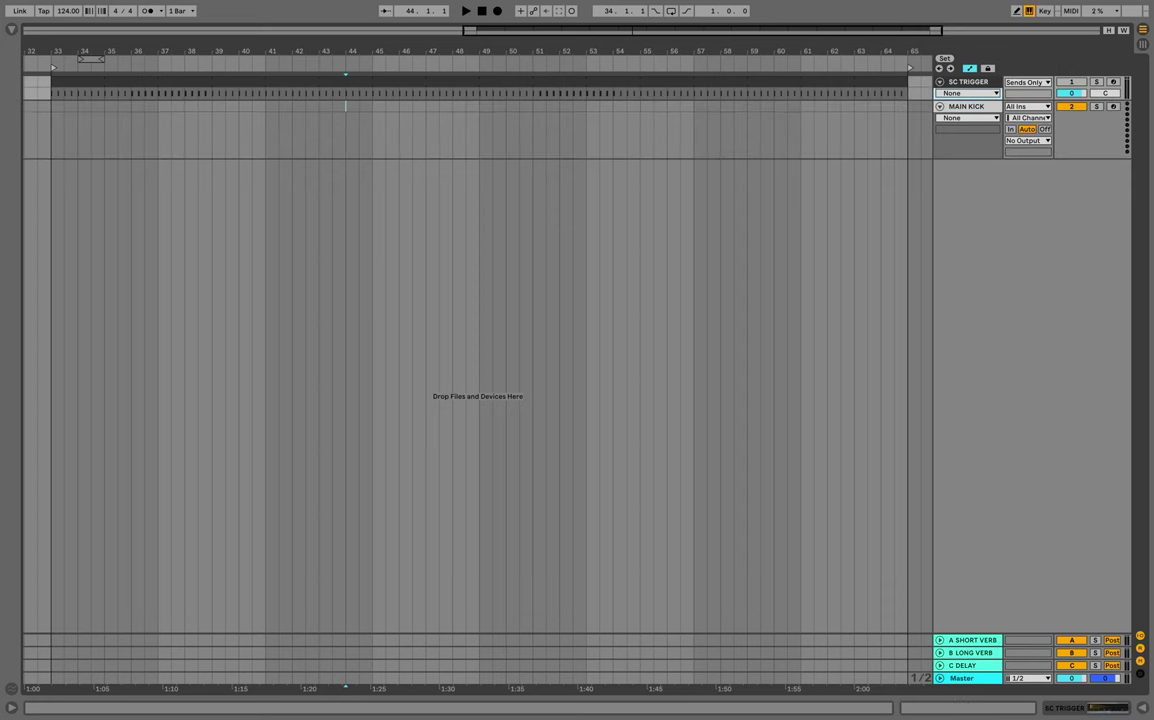
Load MAIN KICK.wav from the production tutorial's KICK folder onto the MAIN KICK track.
key("Down")
key("super+alt+b")
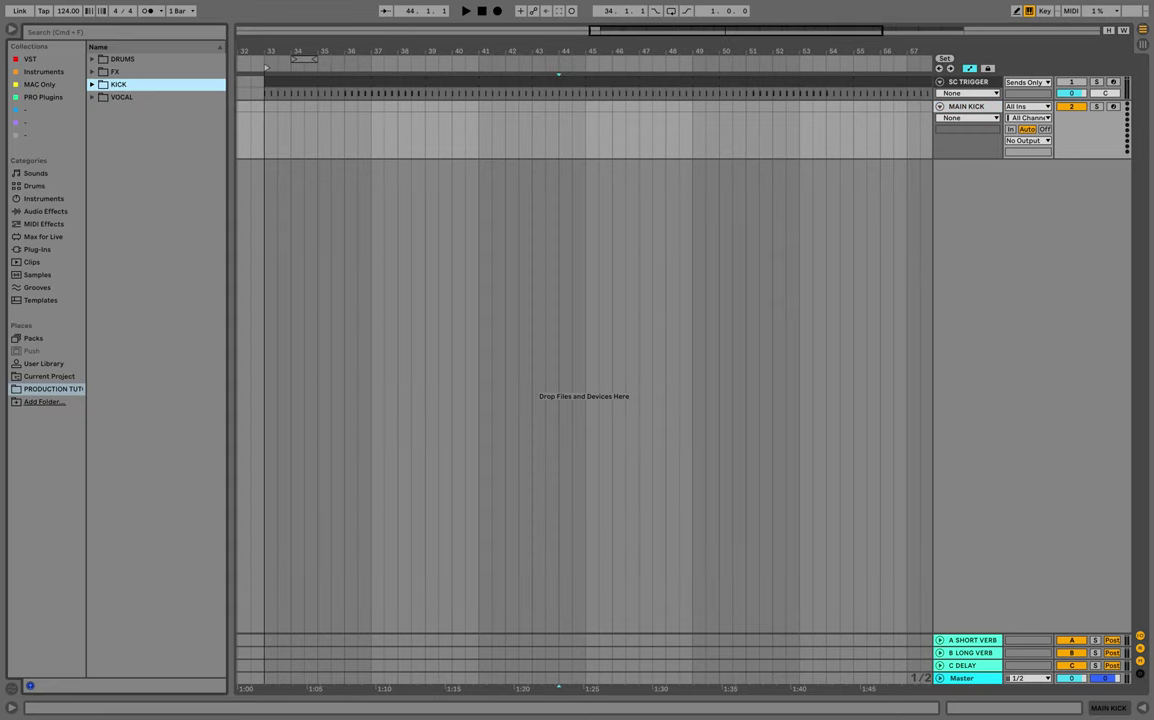
left_click(143, 97)
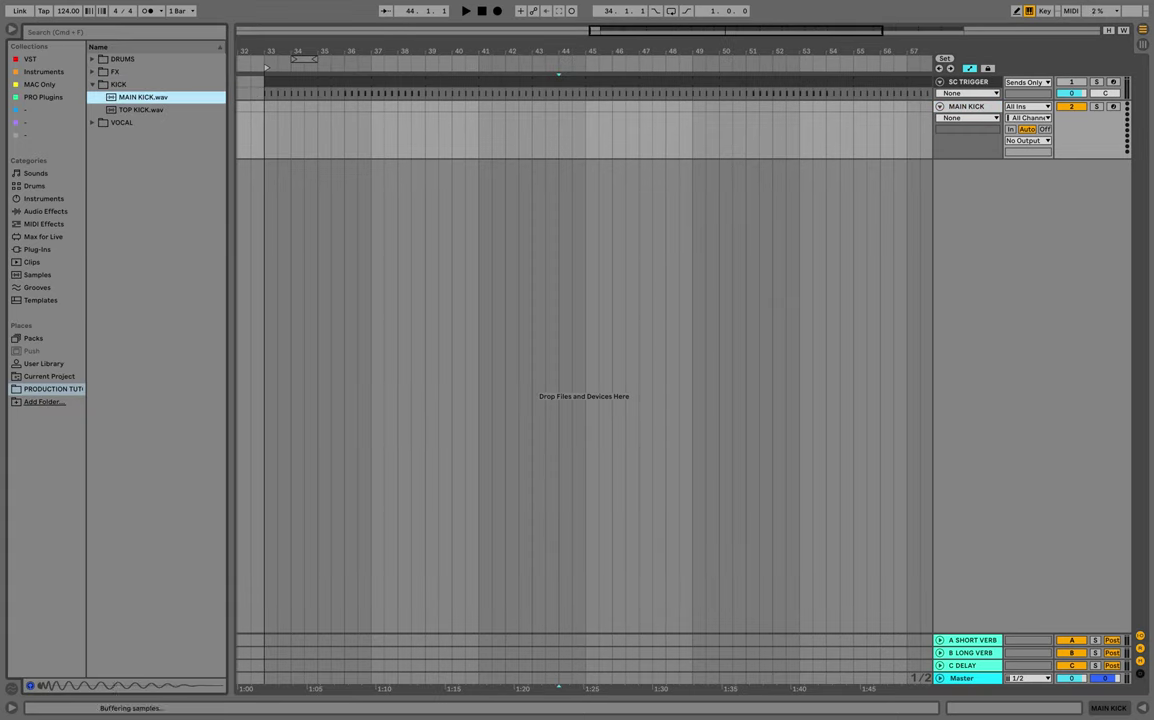
key("Return")
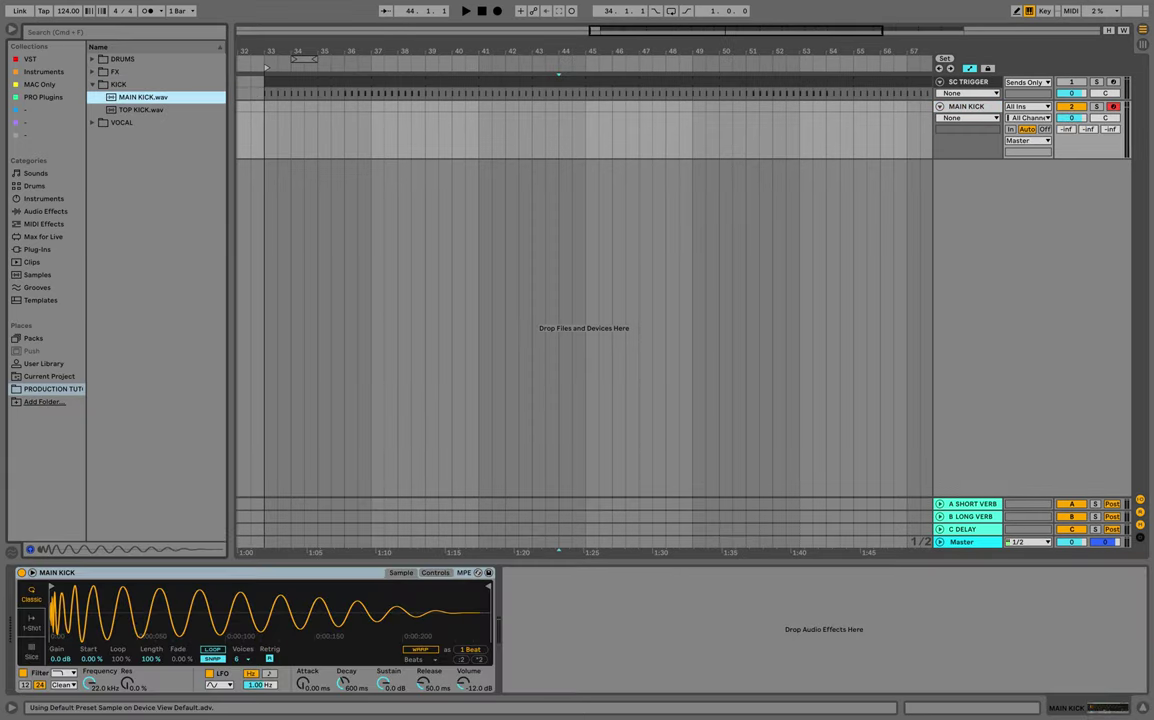
Insert an empty two-bar MIDI clip at bar 33 on the MAIN KICK track and open it for note editing.
left_click(265, 130)
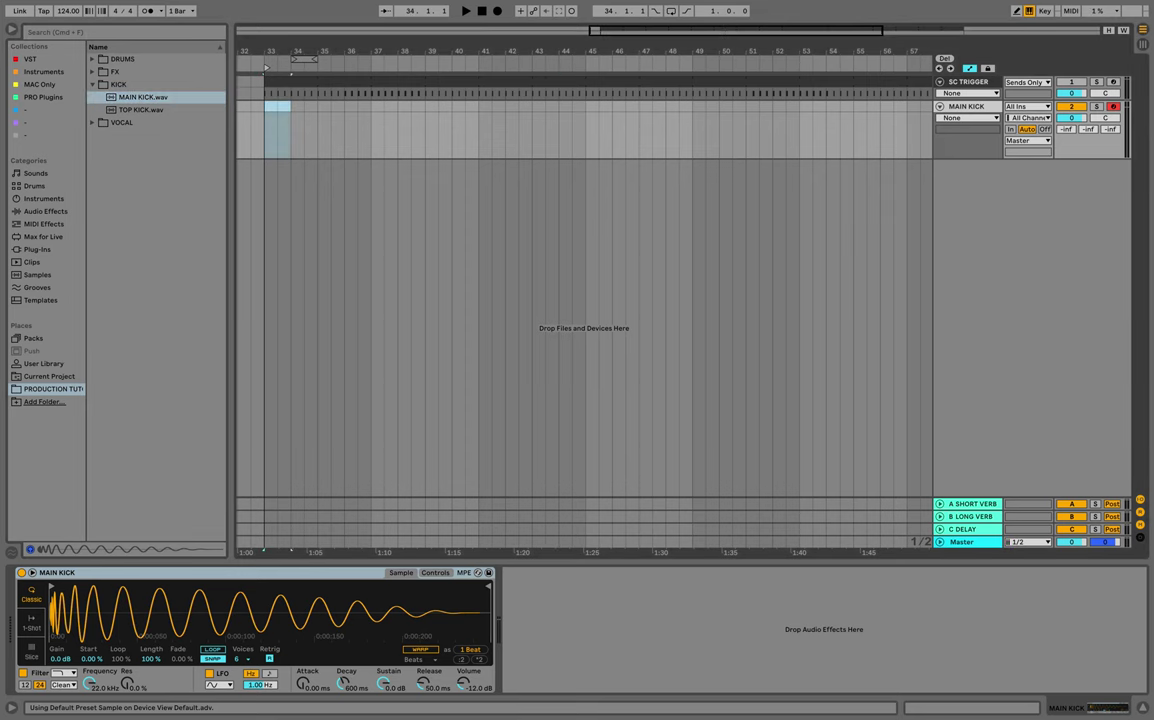
right_click(314, 105)
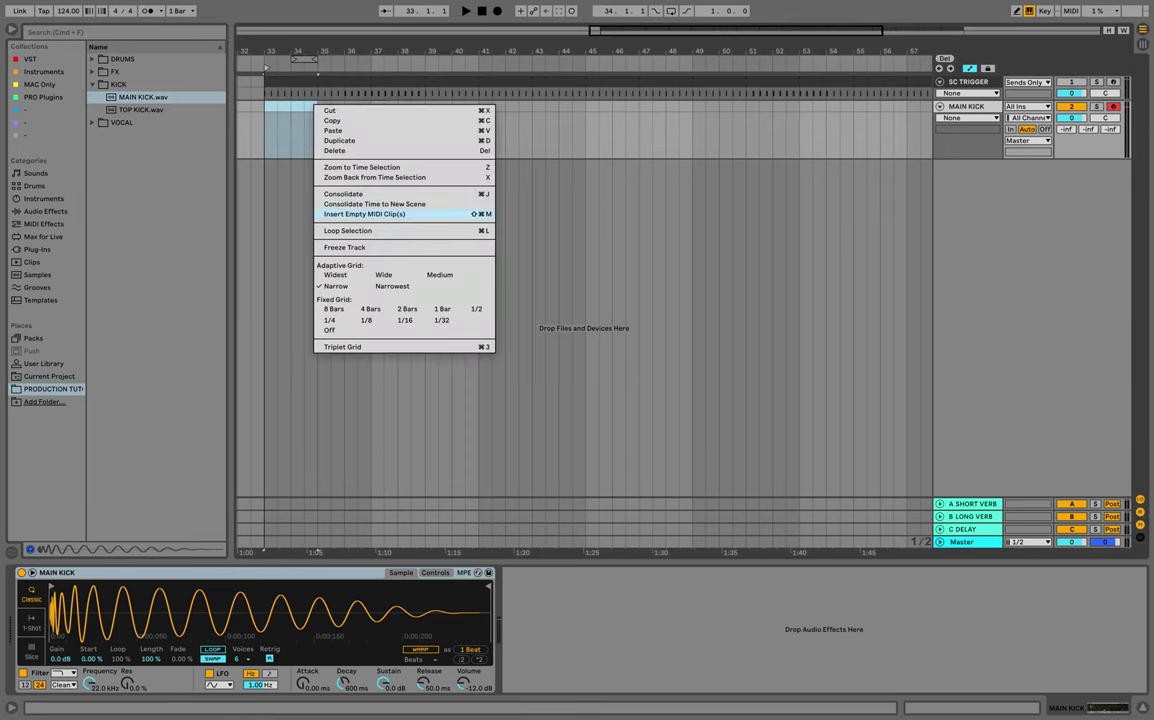
left_click(365, 214)
key("space")
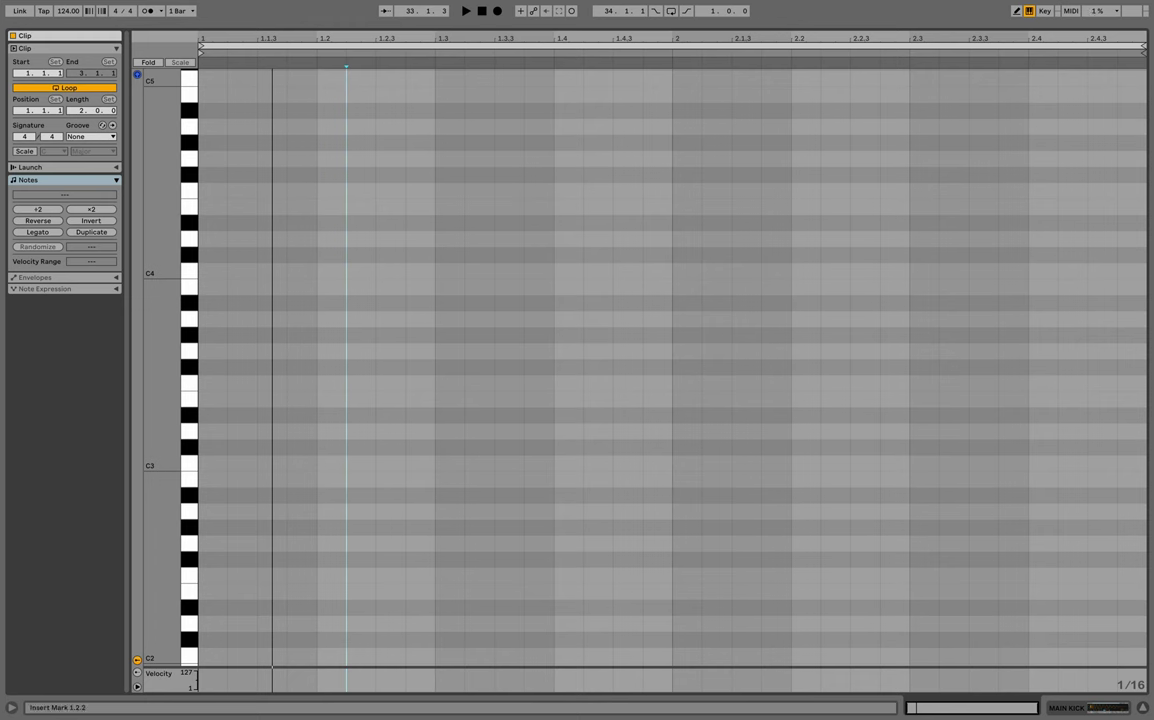
Fill the two-bar kick clip with eight one-beat C3 notes, one on every beat.
double_click(208, 463)
key("shift+Right")
key("shift+Right")
key("shift+Right")
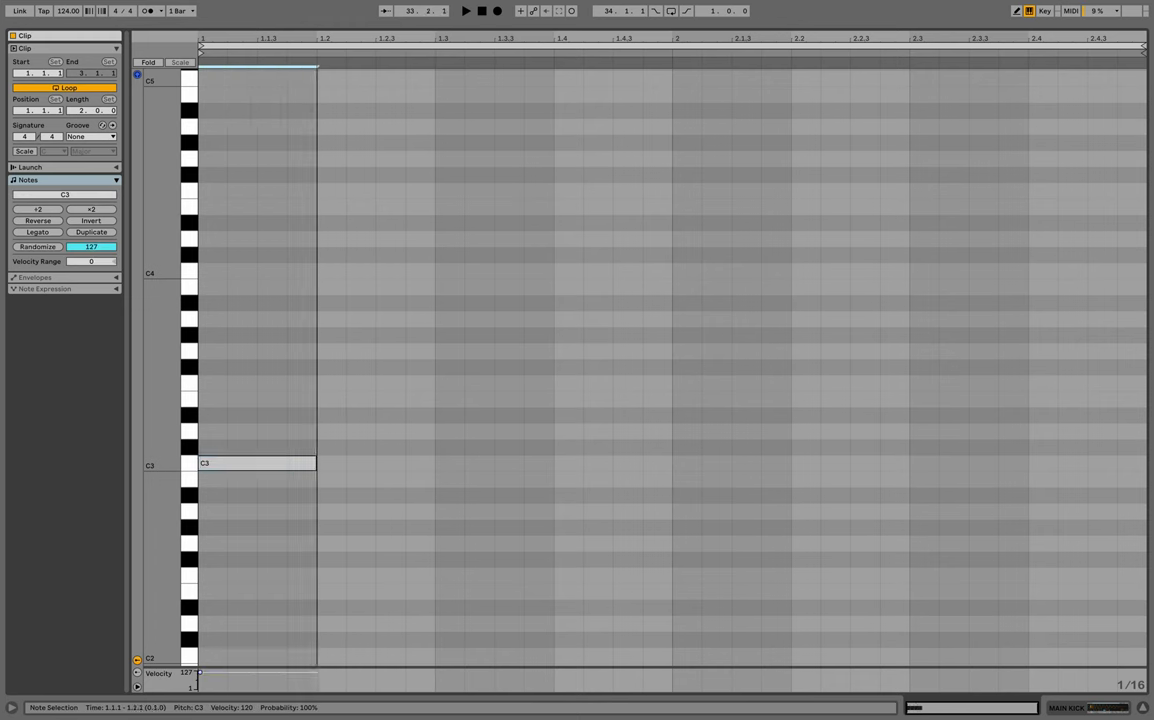
key("ctrl+d")
key("ctrl+d")
key("ctrl+d")
key("ctrl+d")
key("ctrl+d")
key("ctrl+d")
key("ctrl+d")
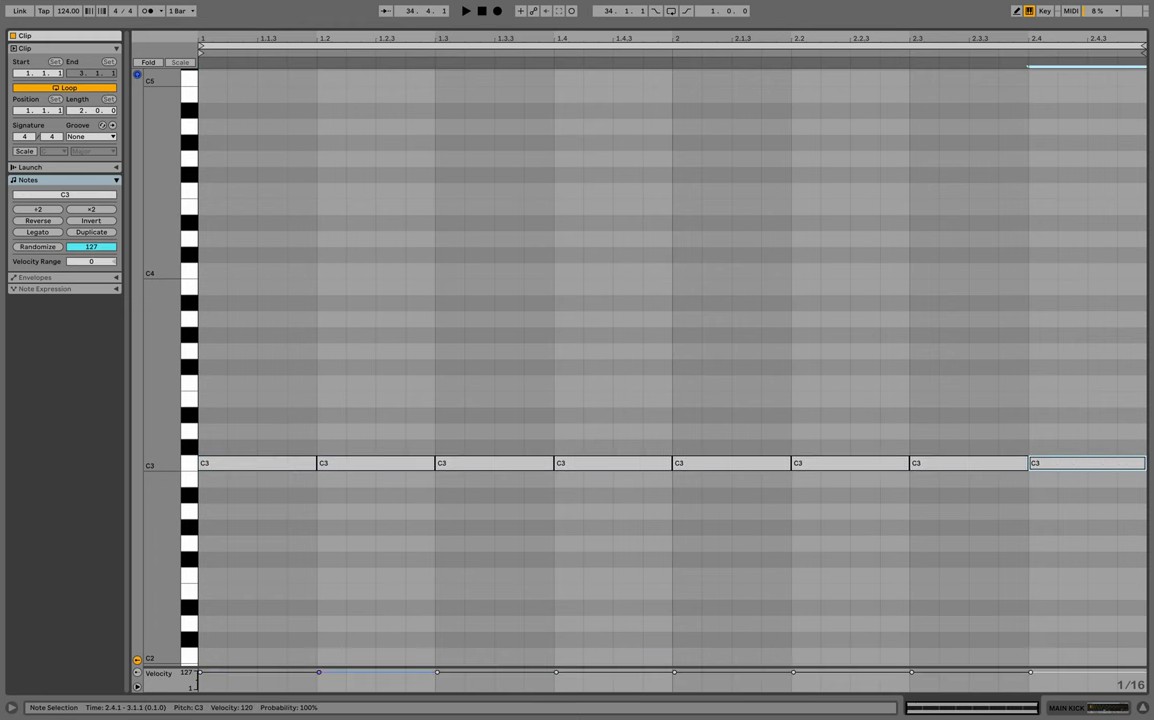
Play back the kick pattern and show the MAIN KICK track's sampler device.
key("space")
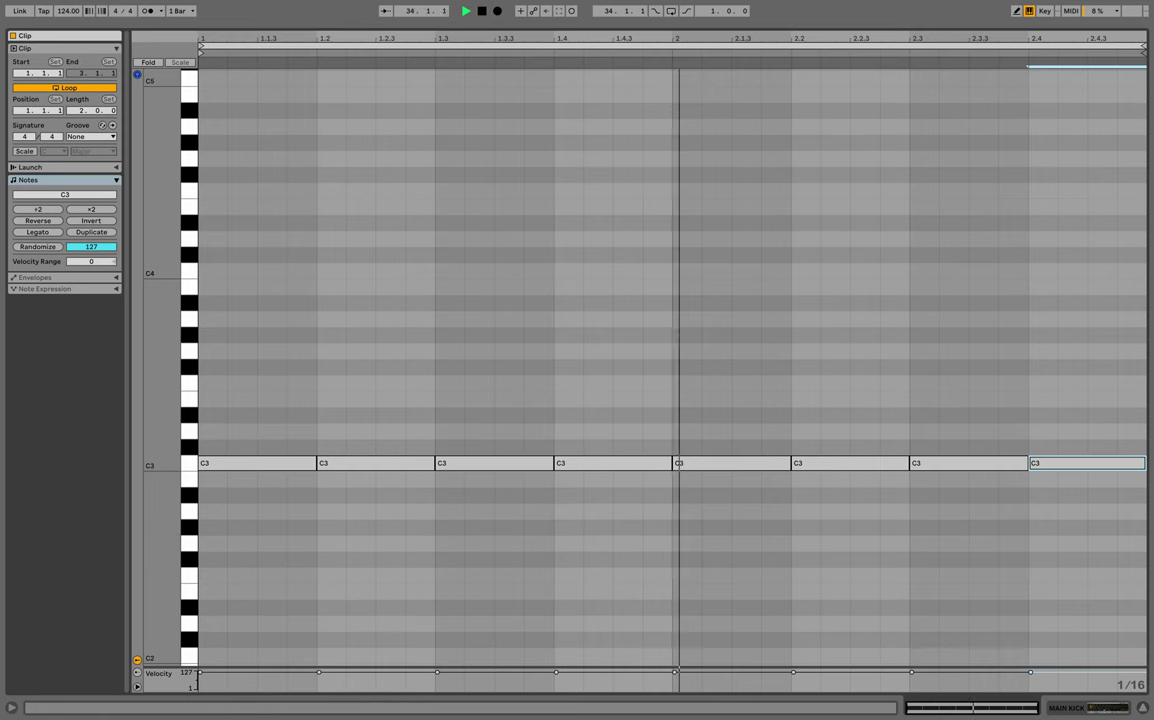
key("super+alt+l")
key("space")
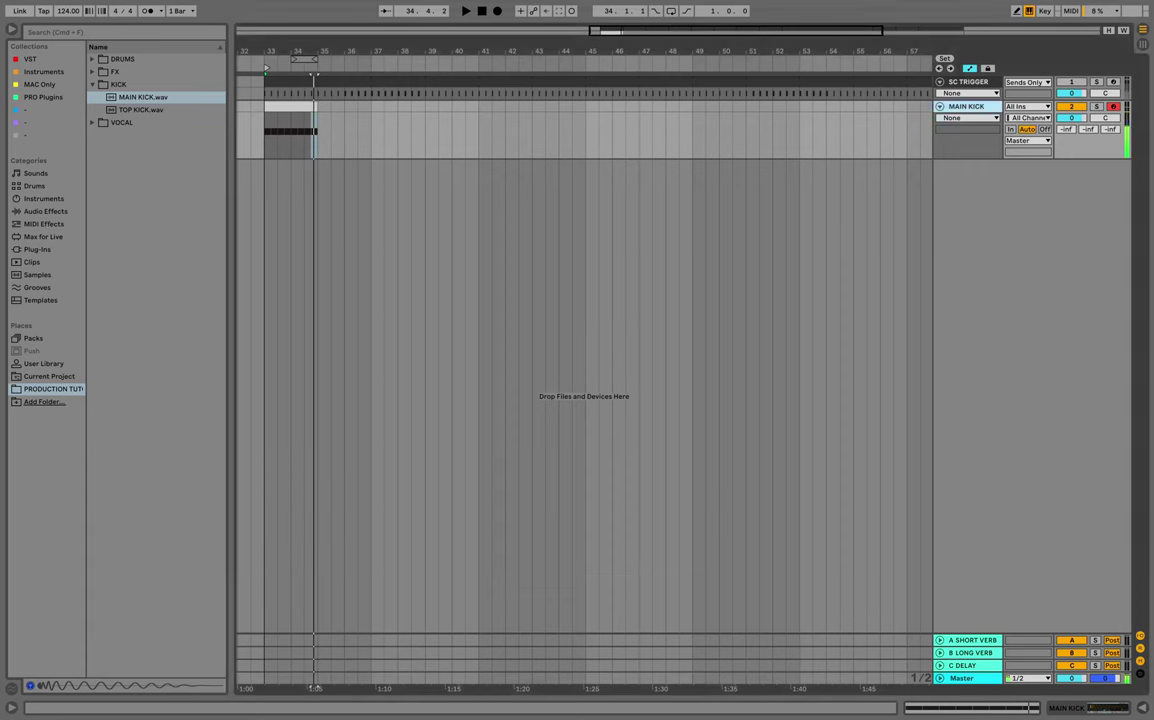
key("shift+Tab")
key("space")
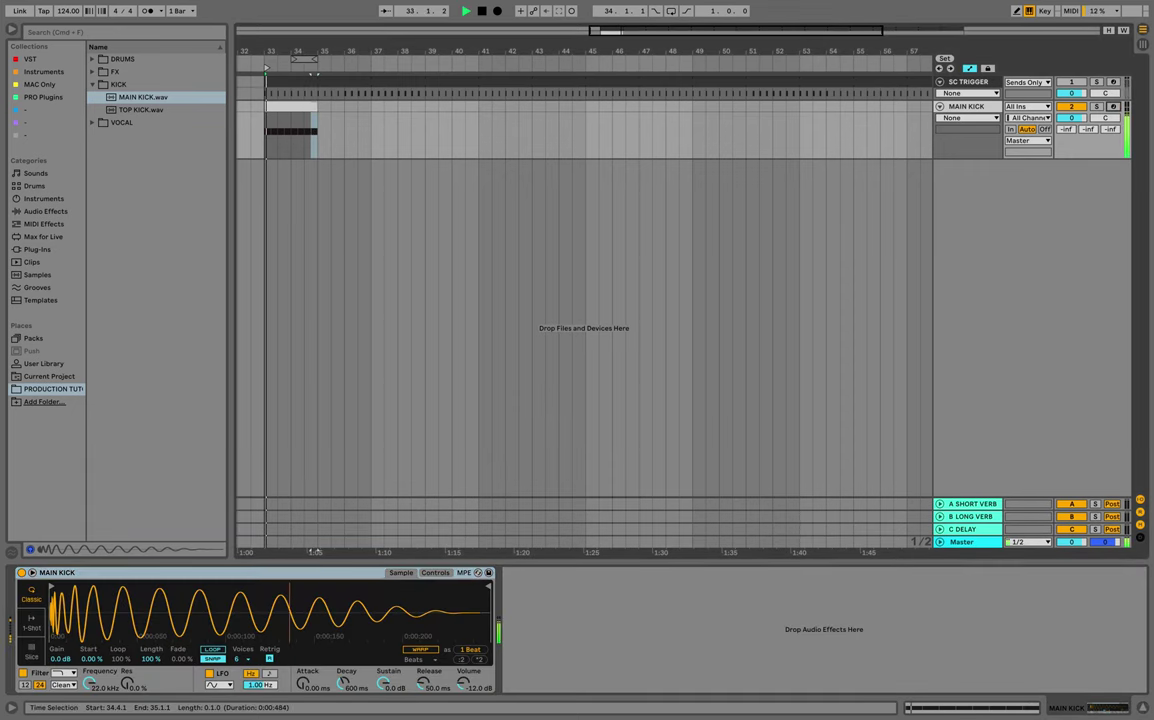
key("space")
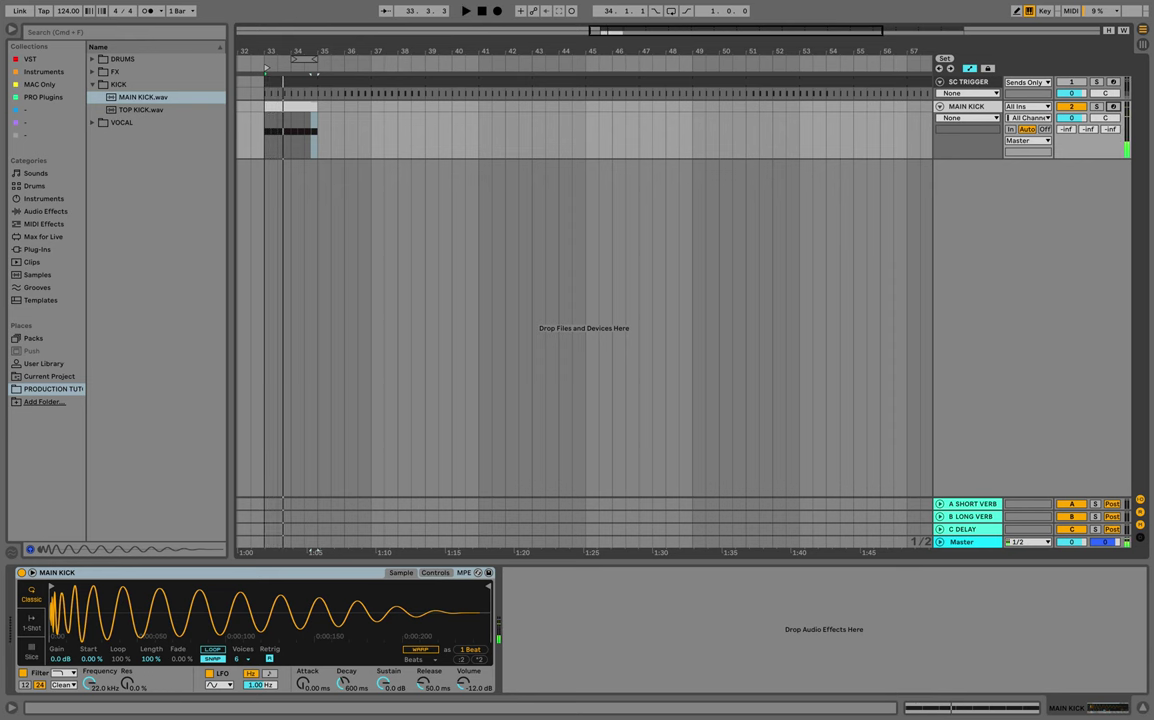
Switch the MAIN KICK sampler to 1-Shot mode and audition the kick.
left_click(32, 623)
key("space")
key("space")
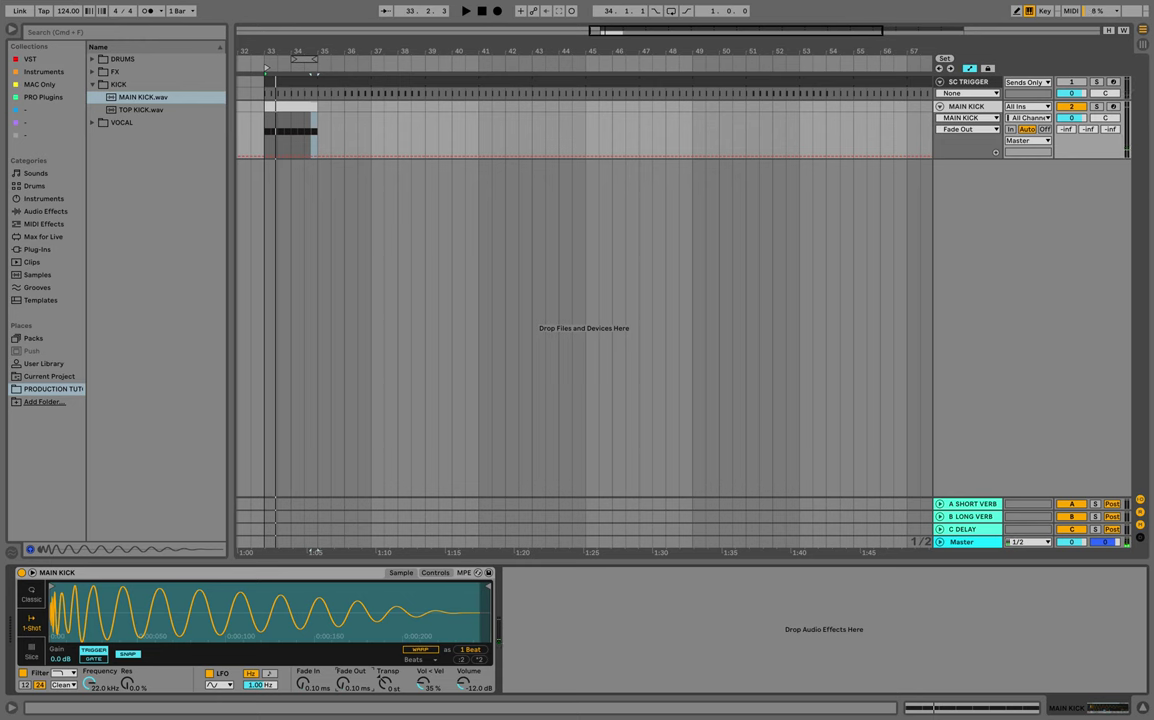
Set the kick sample's Fade Out to 149 ms and trim its end to about 0.19 seconds while auditioning.
key("space")
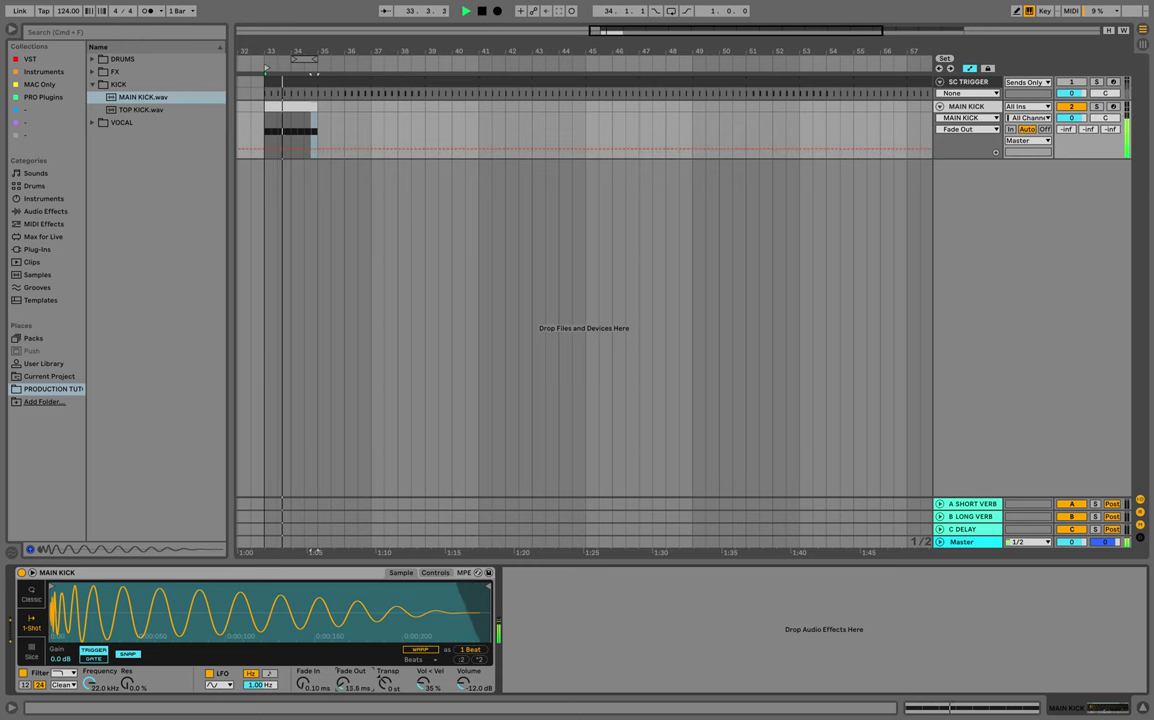
key("space")
mouse_move(343, 684)
left_mouse_down()
mouse_move(343, 650)
mouse_move(343, 690)
mouse_move(343, 670)
left_mouse_up()
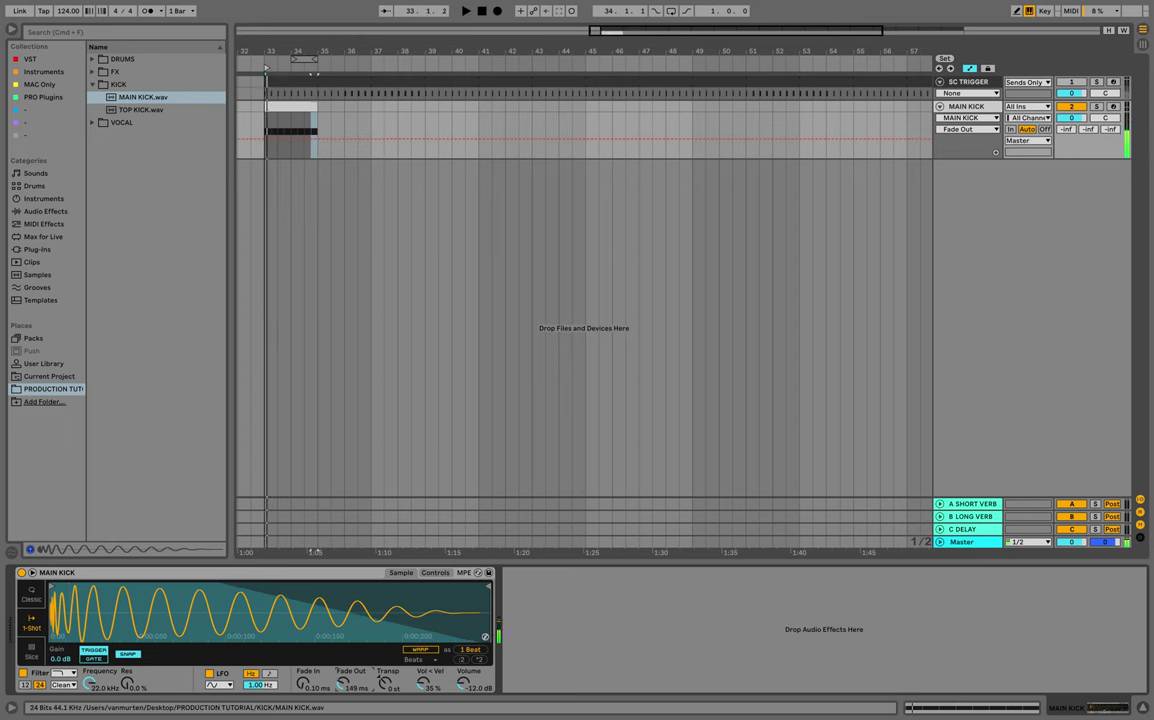
left_click_drag(488, 587, 394, 587)
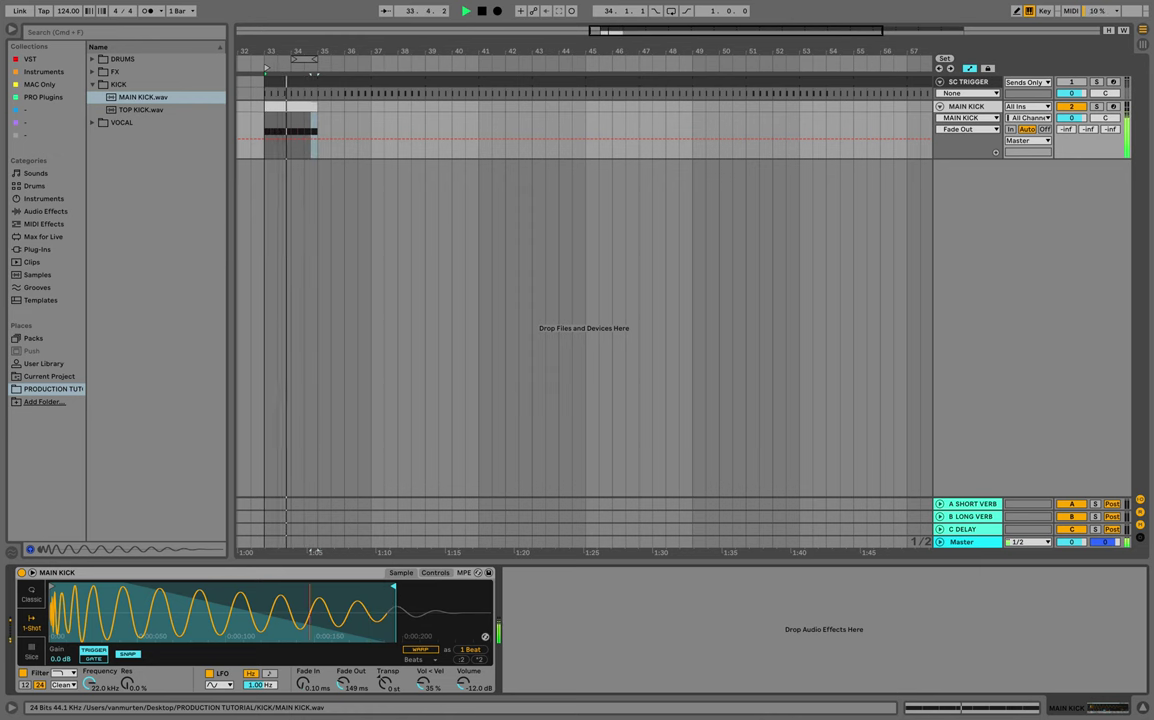
key("space")
Search the audio effects for "eq" and add EQ Eight to the MAIN KICK track.
left_click(182, 35)
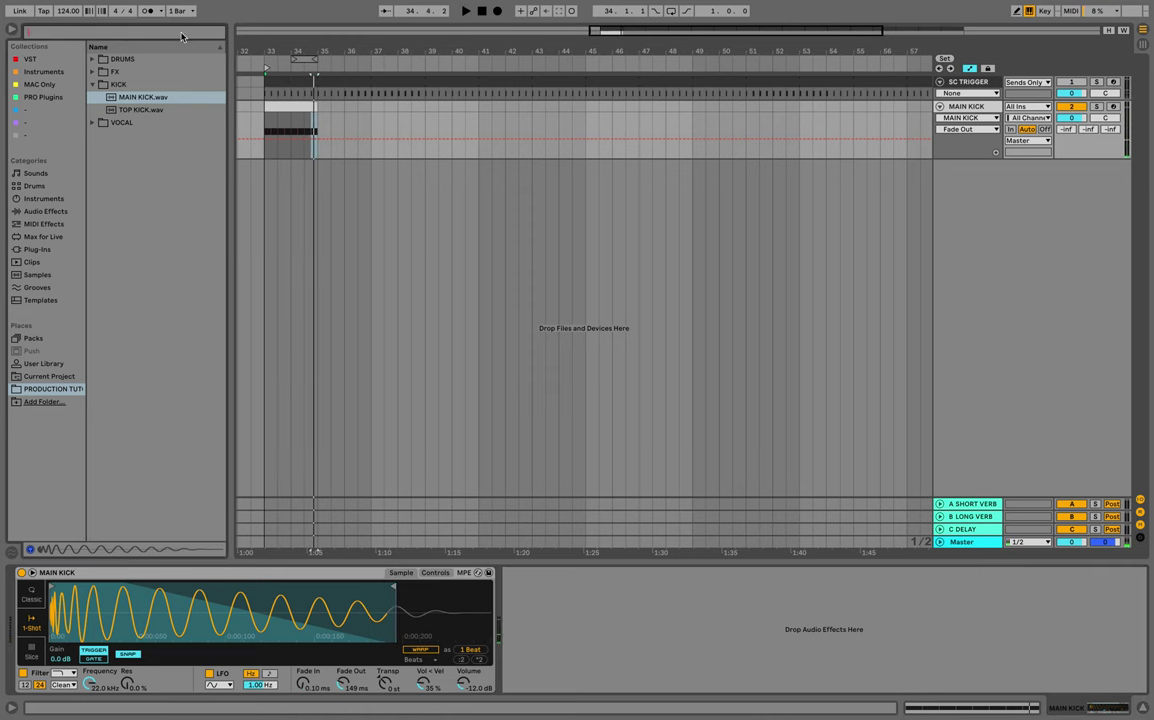
type("eq")
left_click(44, 224)
left_click(46, 212)
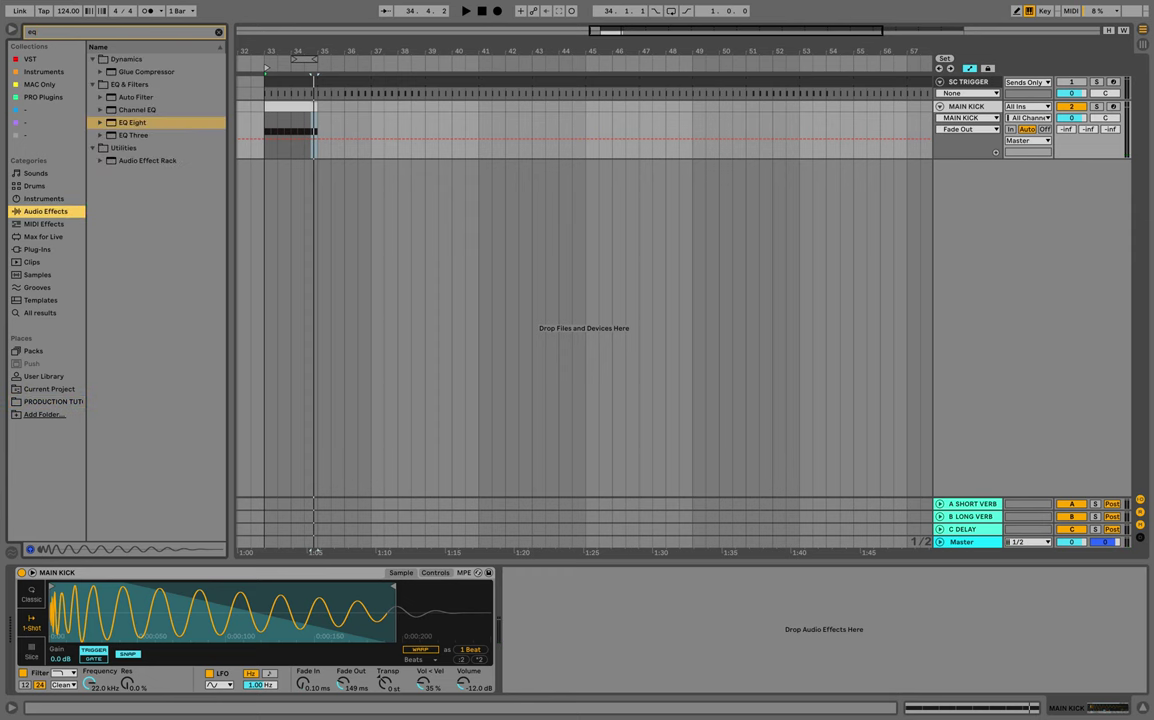
left_click(133, 123)
key("Return")
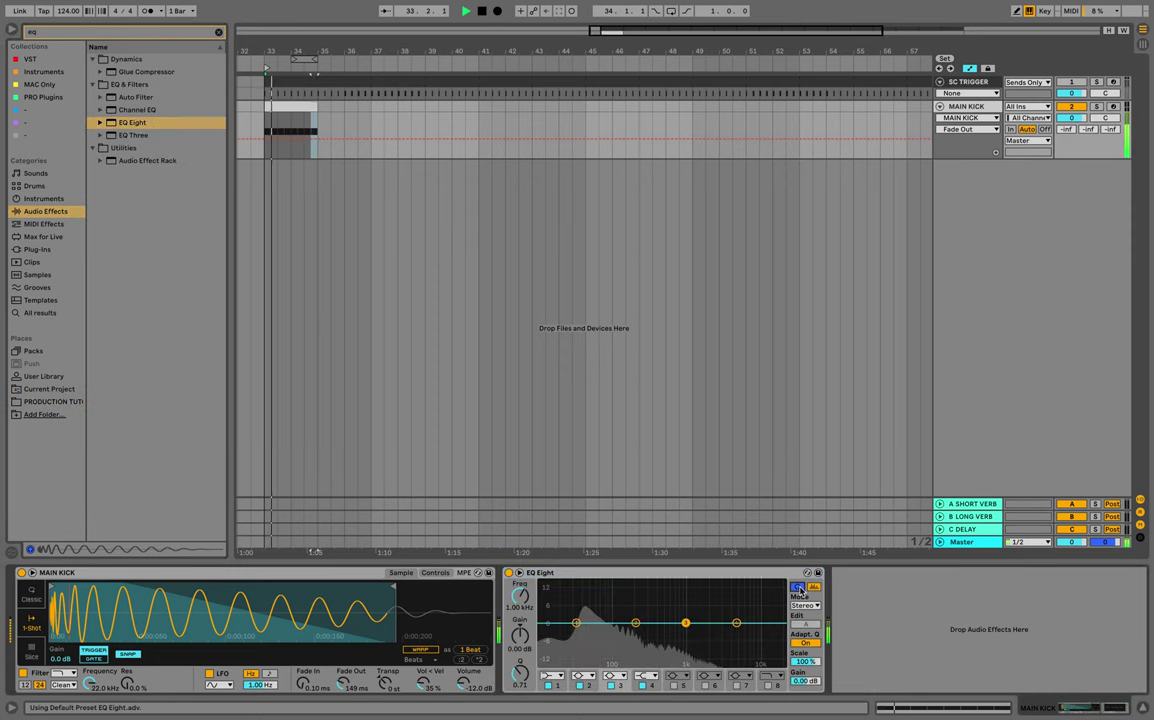
Set EQ Eight's first band on MAIN KICK to a steep low cut at 39.1 Hz and fine-tune its Q by ear.
key("space")
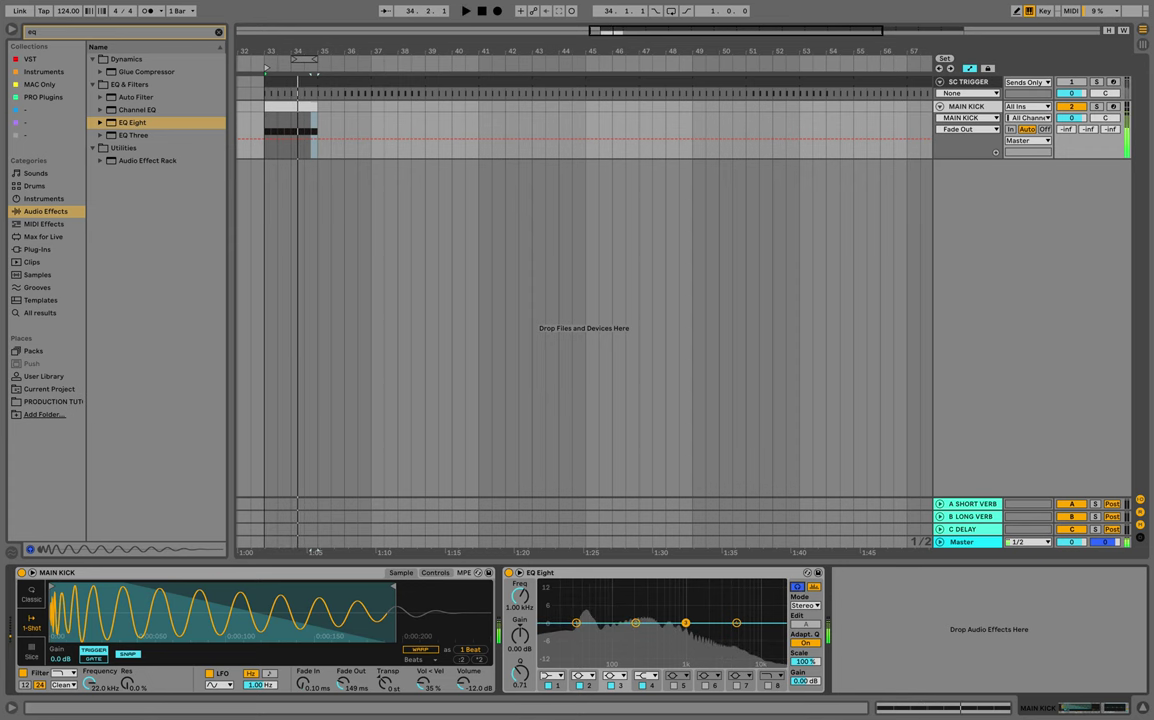
left_click(556, 677)
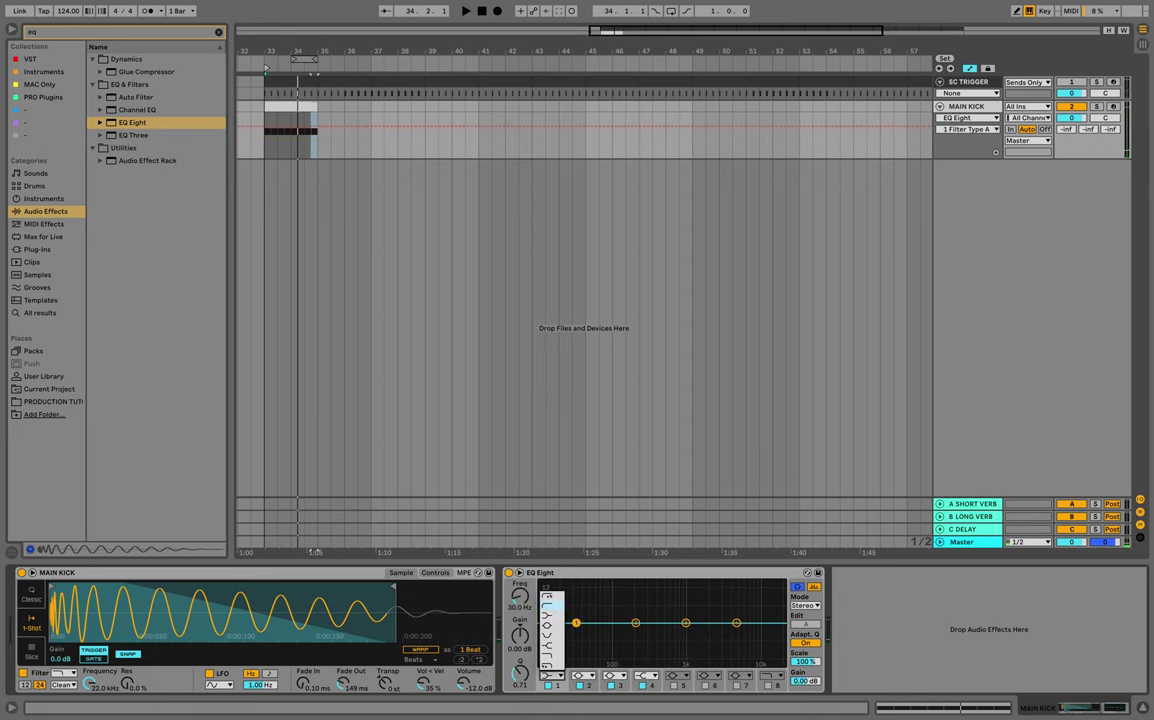
left_click(552, 597)
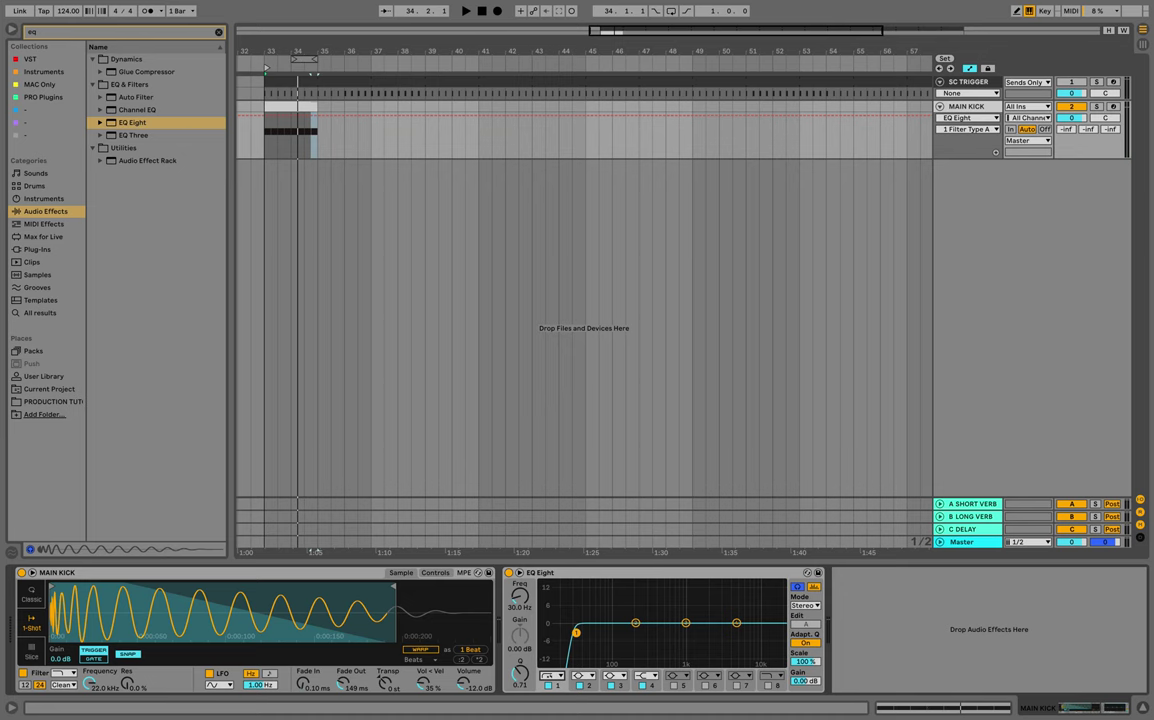
key("space")
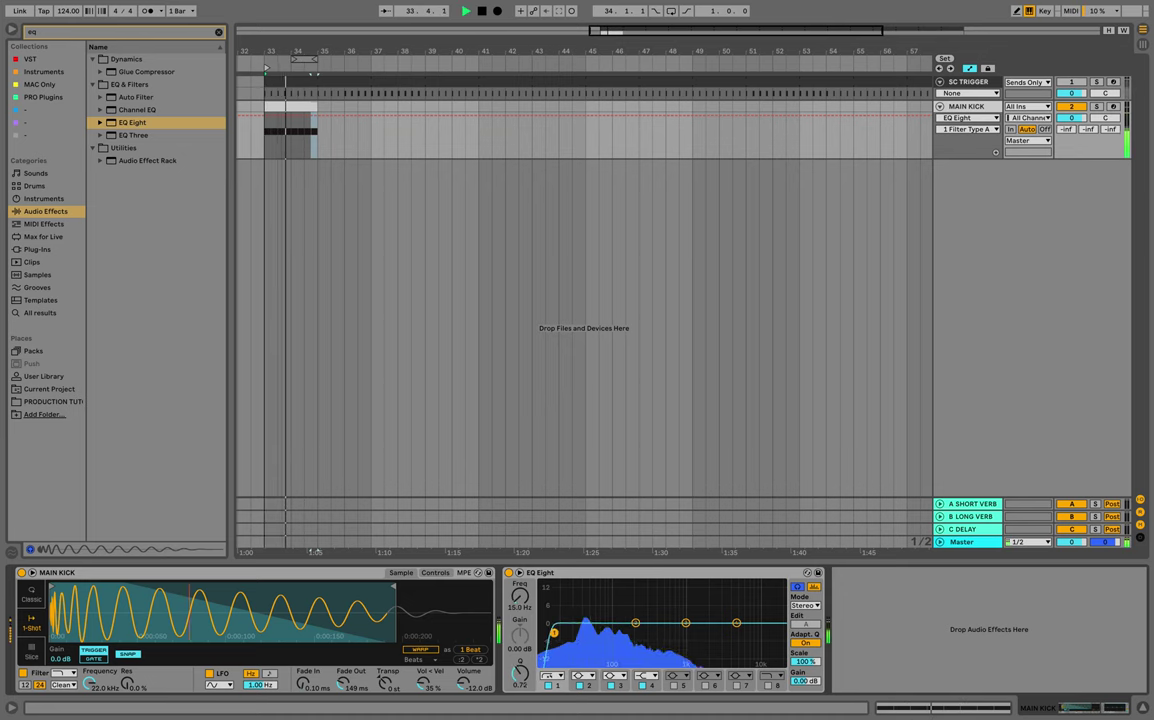
left_click_drag(554, 633, 585, 640)
key("space")
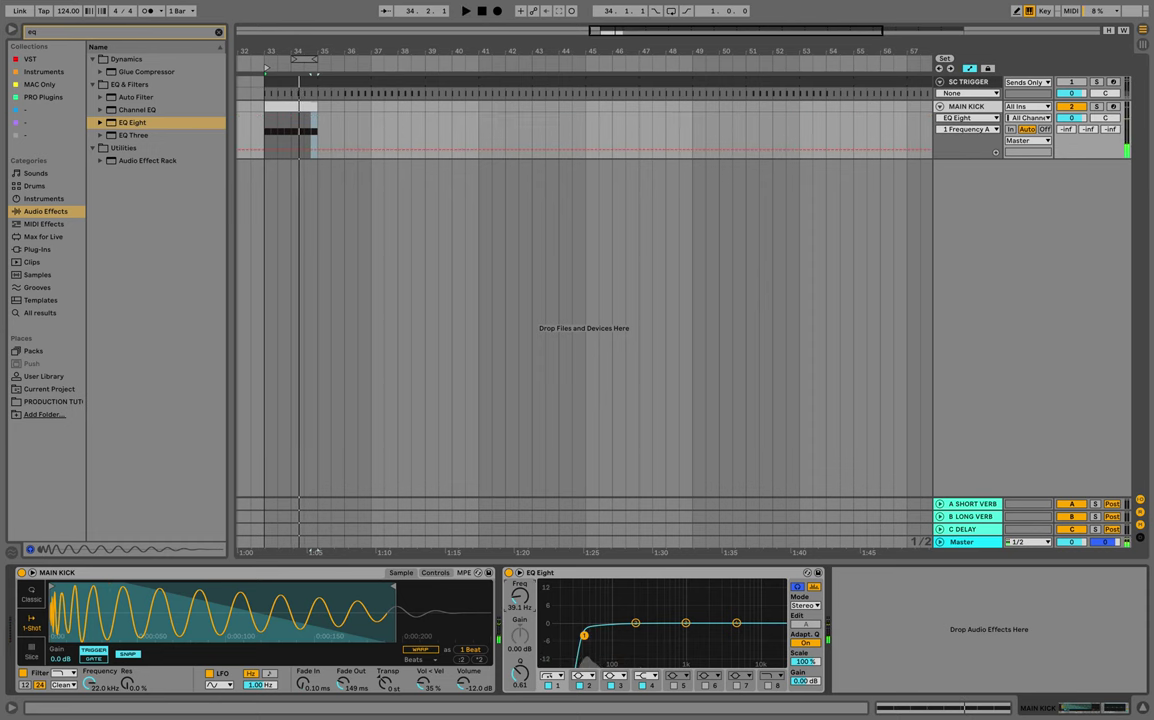
key("space")
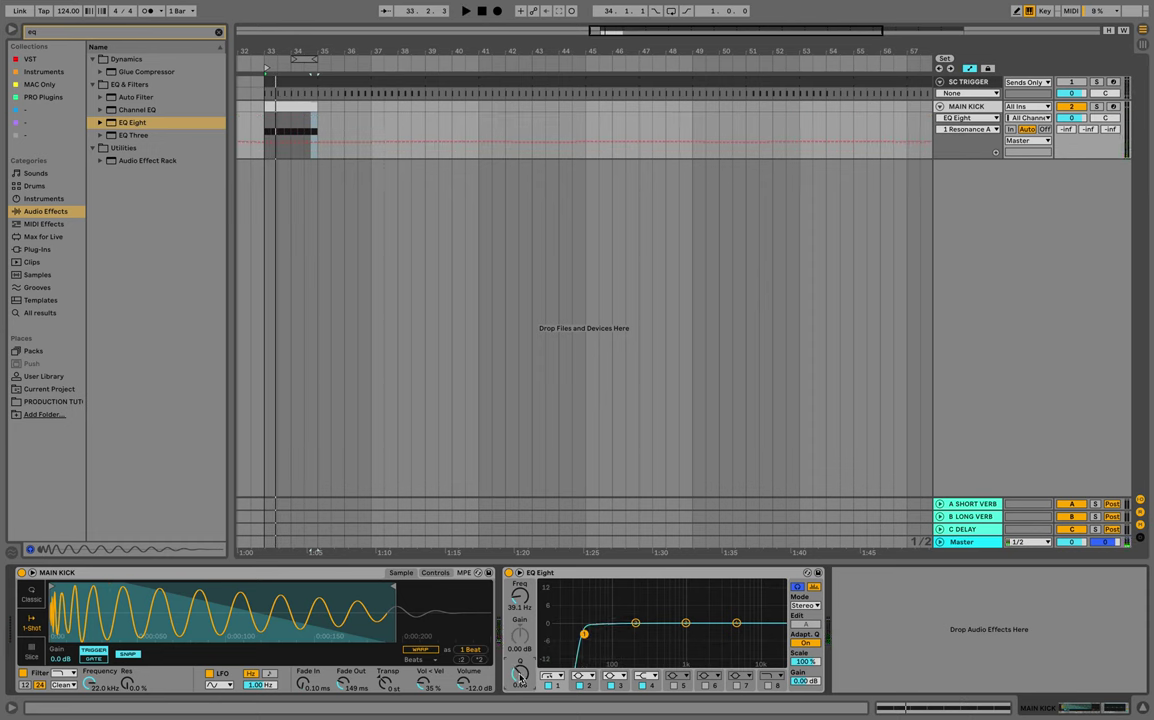
key("space")
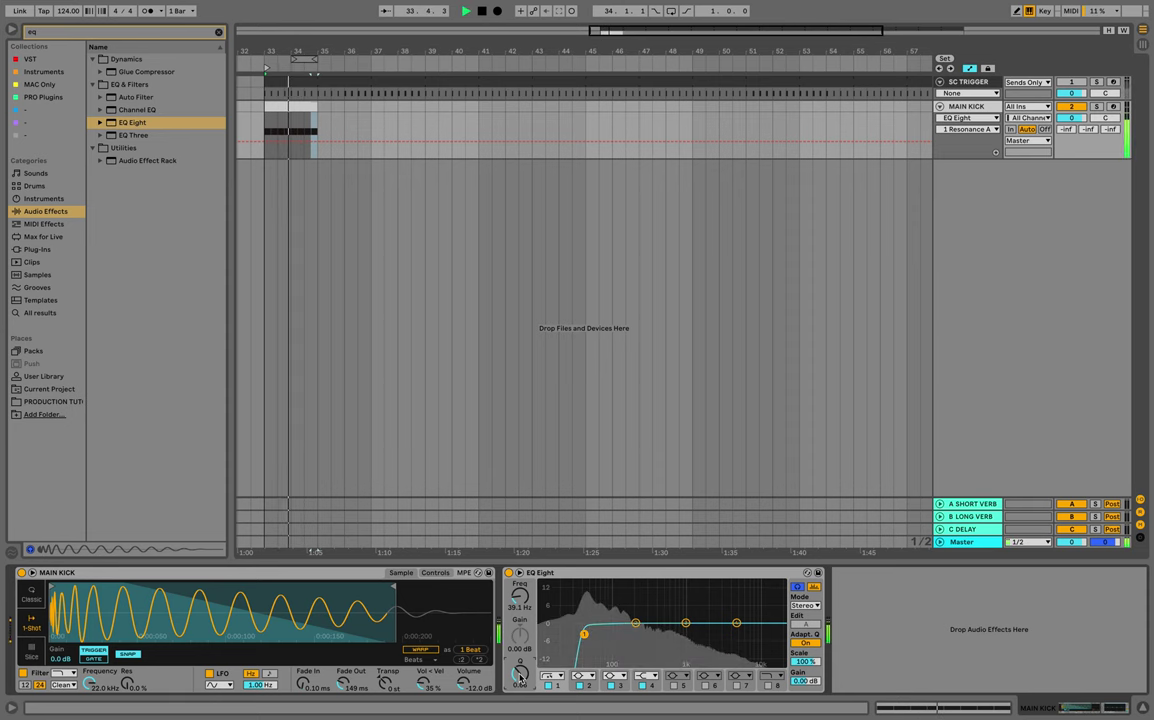
Set EQ Eight's second band on MAIN KICK to 50.0 Hz, -4 dB gain and a Q of 4.25 while auditioning.
key("space")
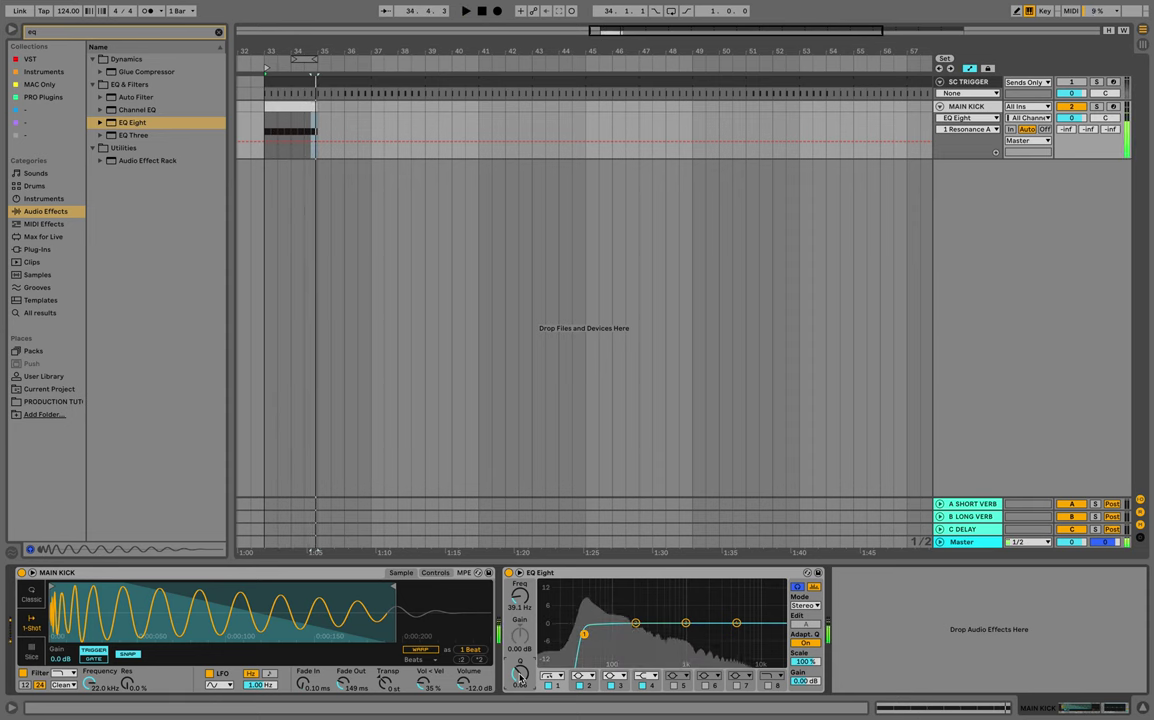
key("space")
left_click_drag(633, 622, 592, 582)
key("space")
key("space")
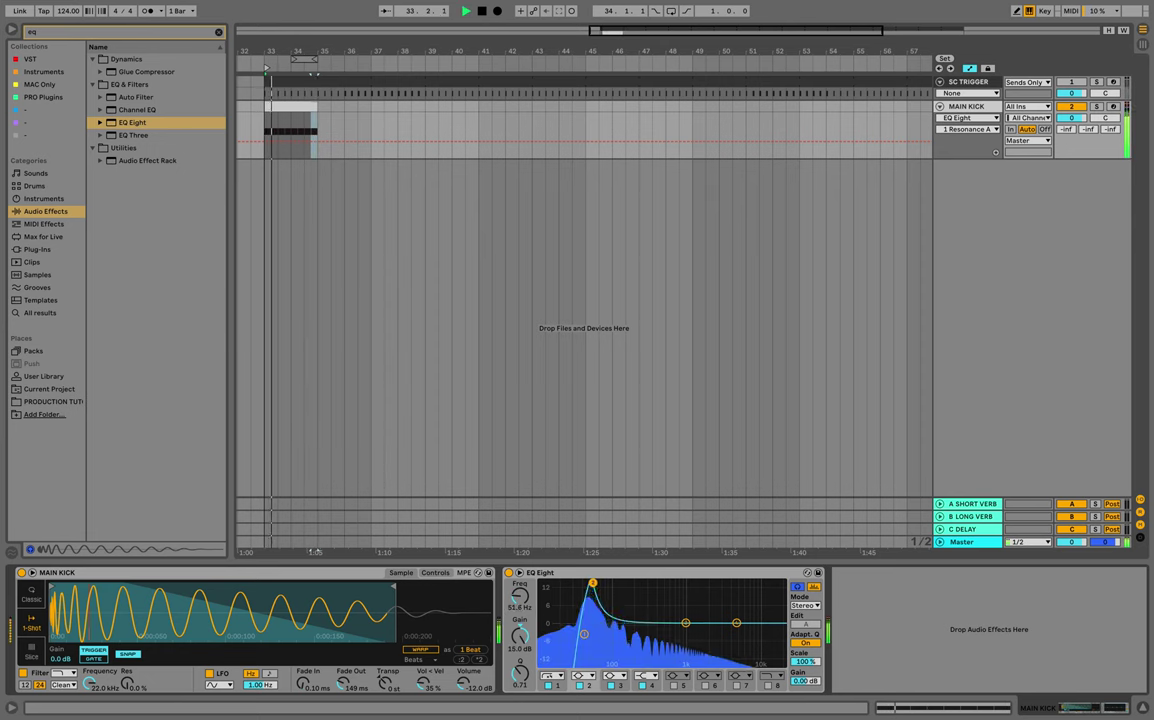
key("space")
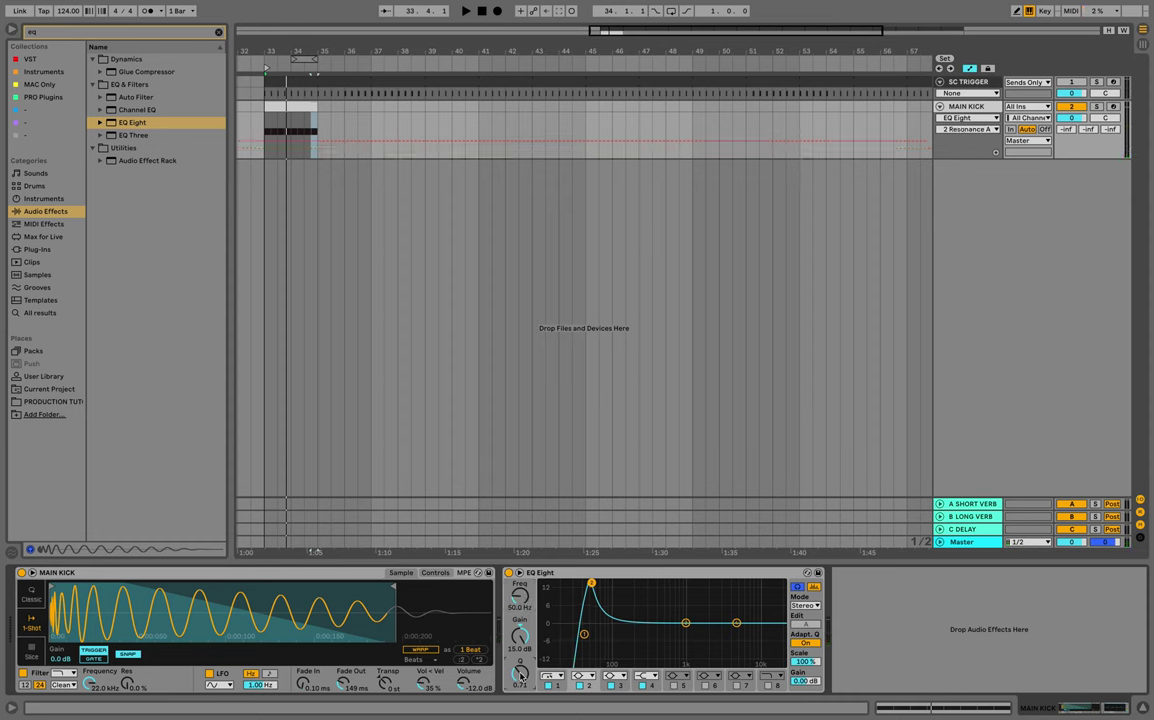
left_click_drag(521, 674, 521, 675)
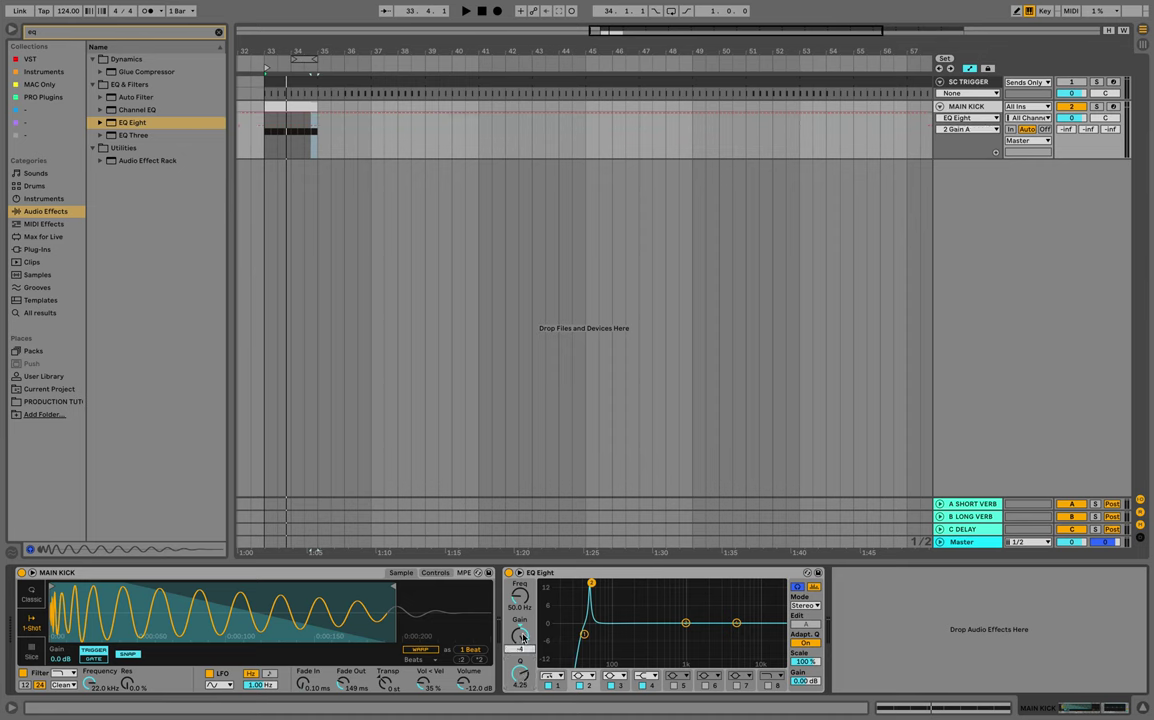
key("space")
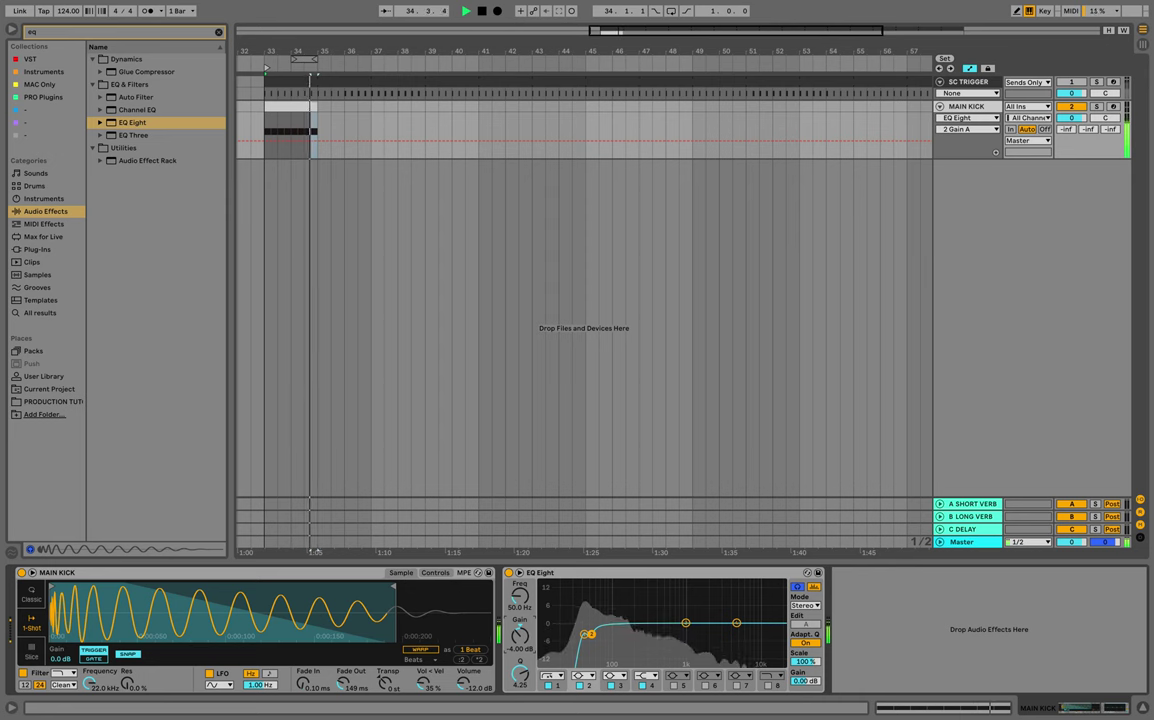
key("space")
Change EQ Eight's third band on MAIN KICK to a high shelf boosting at 3.65 kHz and audition it.
left_click(614, 675)
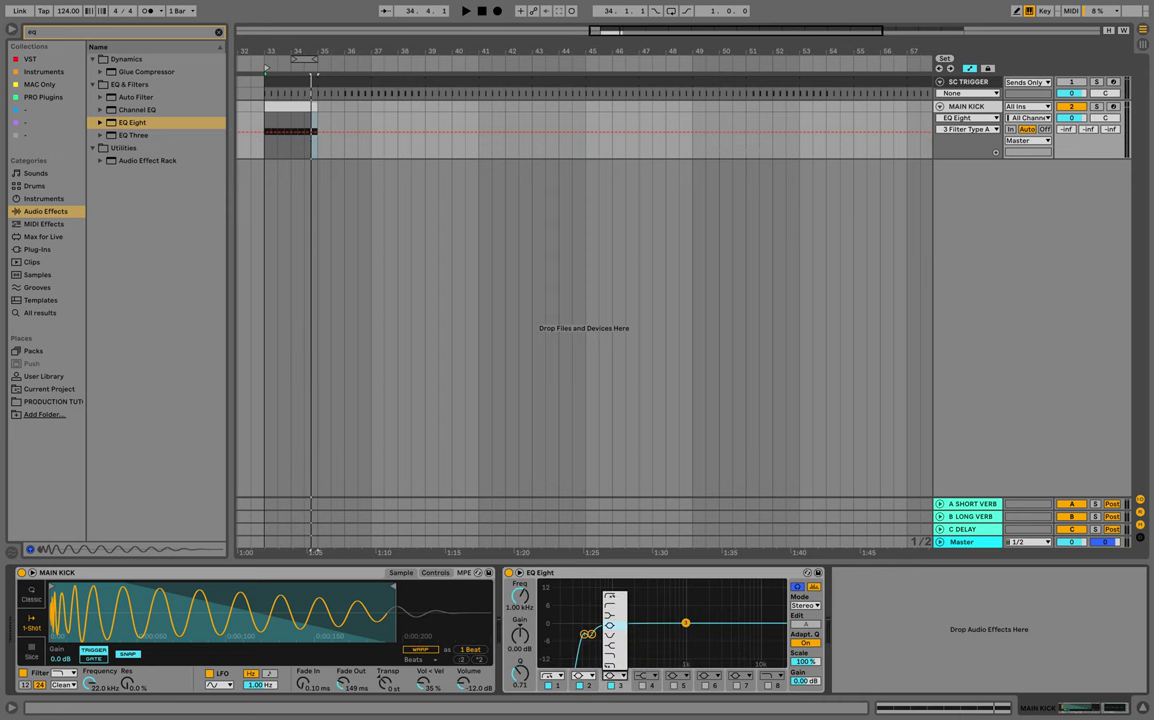
left_click(615, 646)
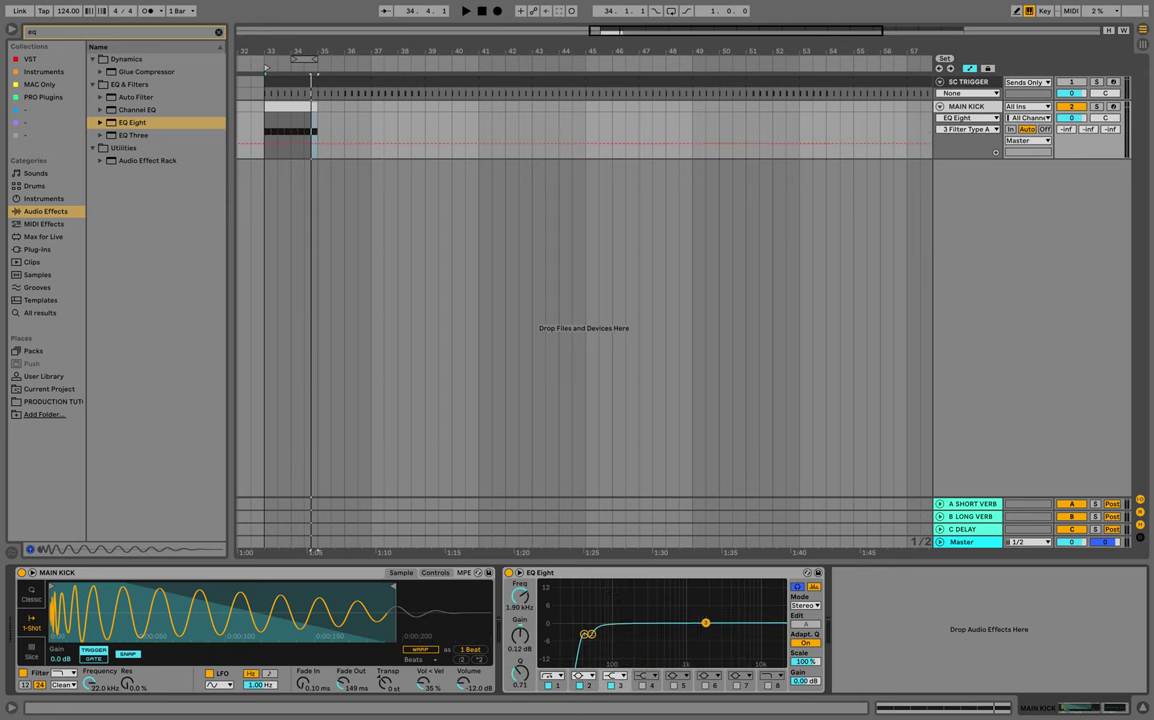
key("space")
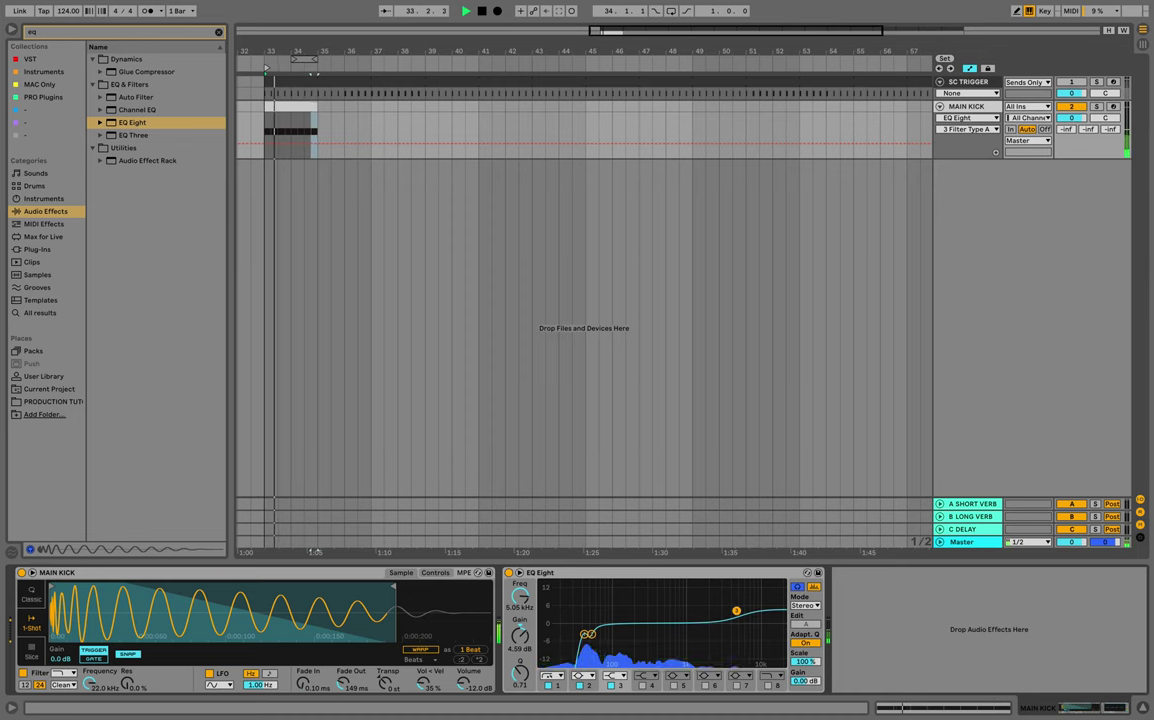
left_click_drag(729, 610, 726, 610)
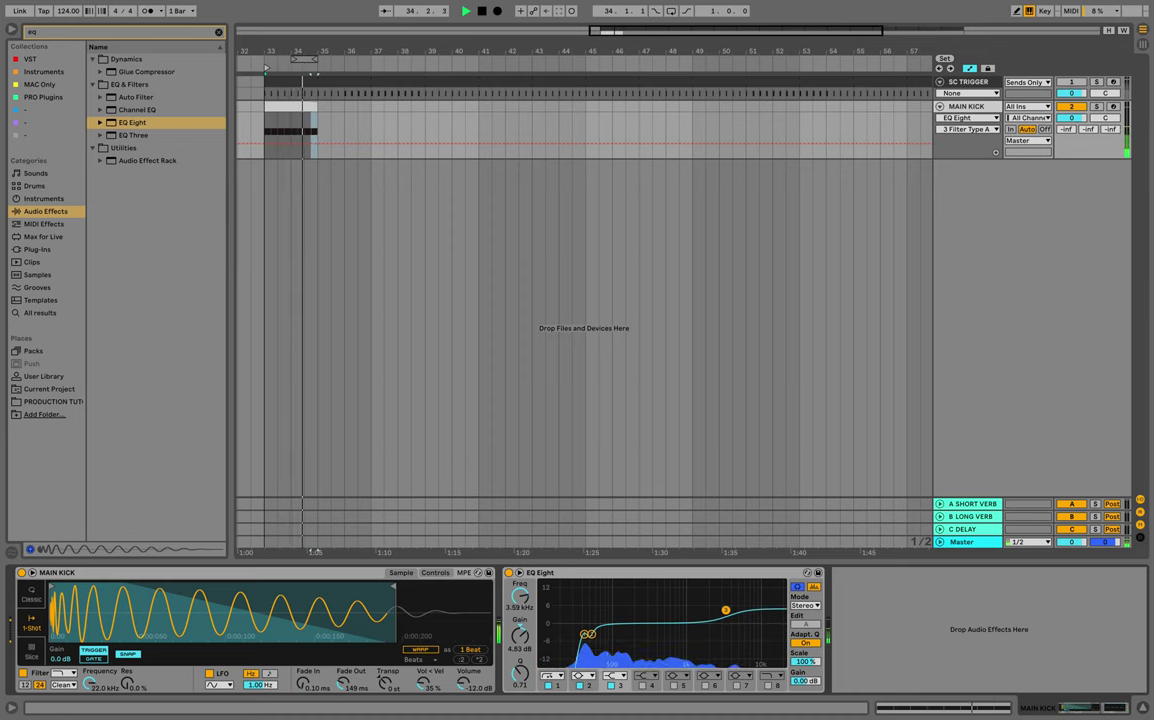
key("space")
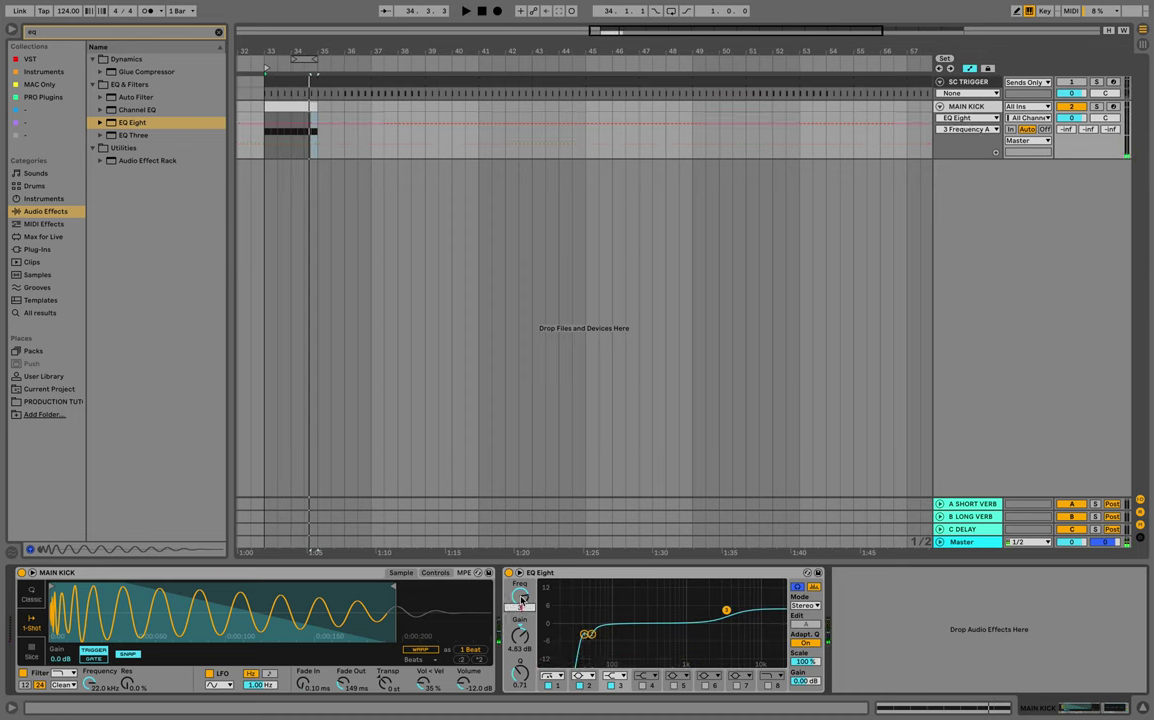
key("space")
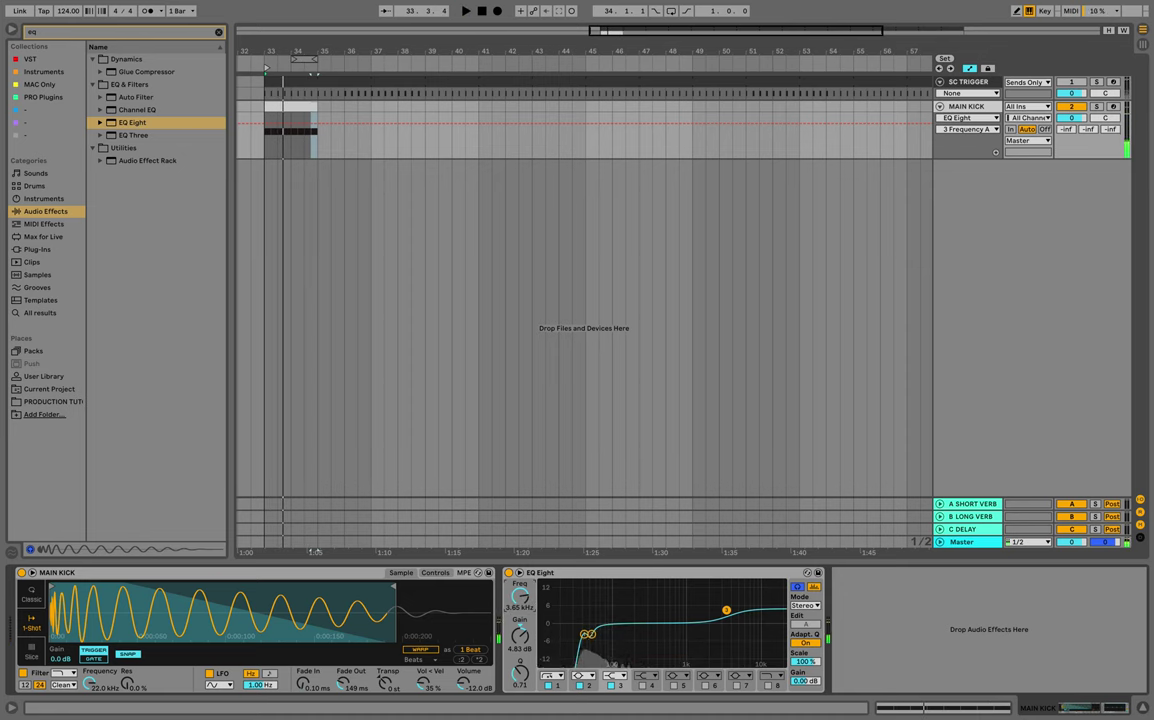
key("space")
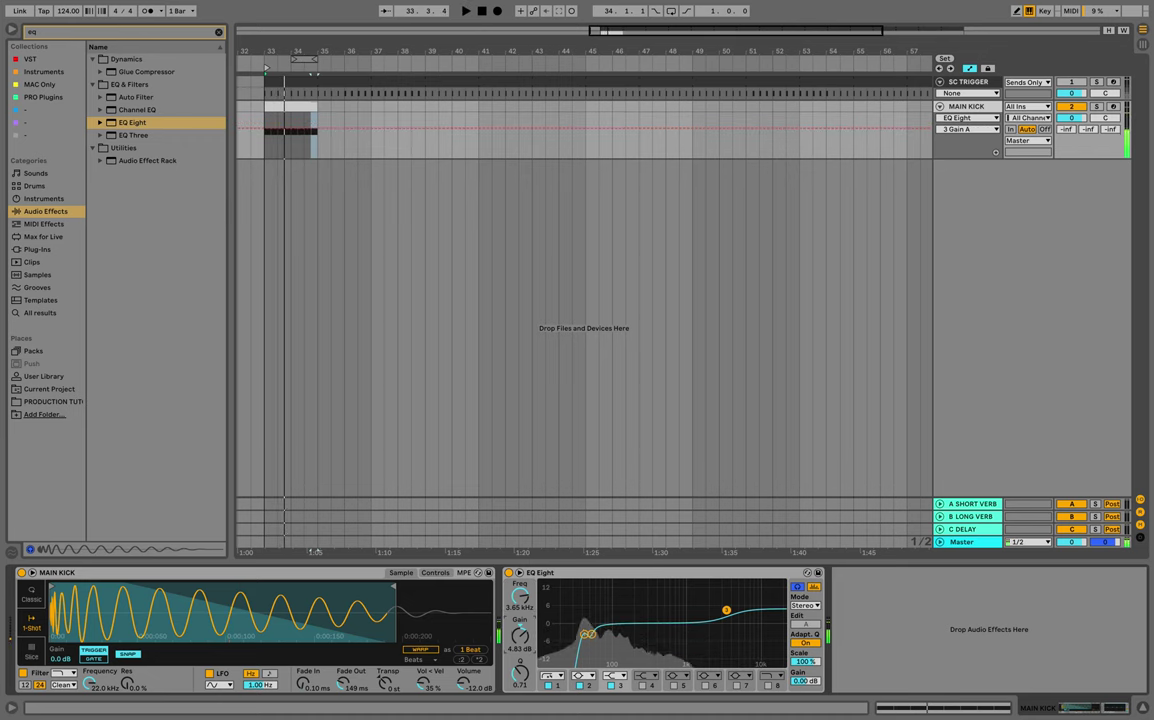
Set the high shelf's gain to 6 dB and audition the kick.
left_click(520, 635)
type("6")
key("Return")
key("space")
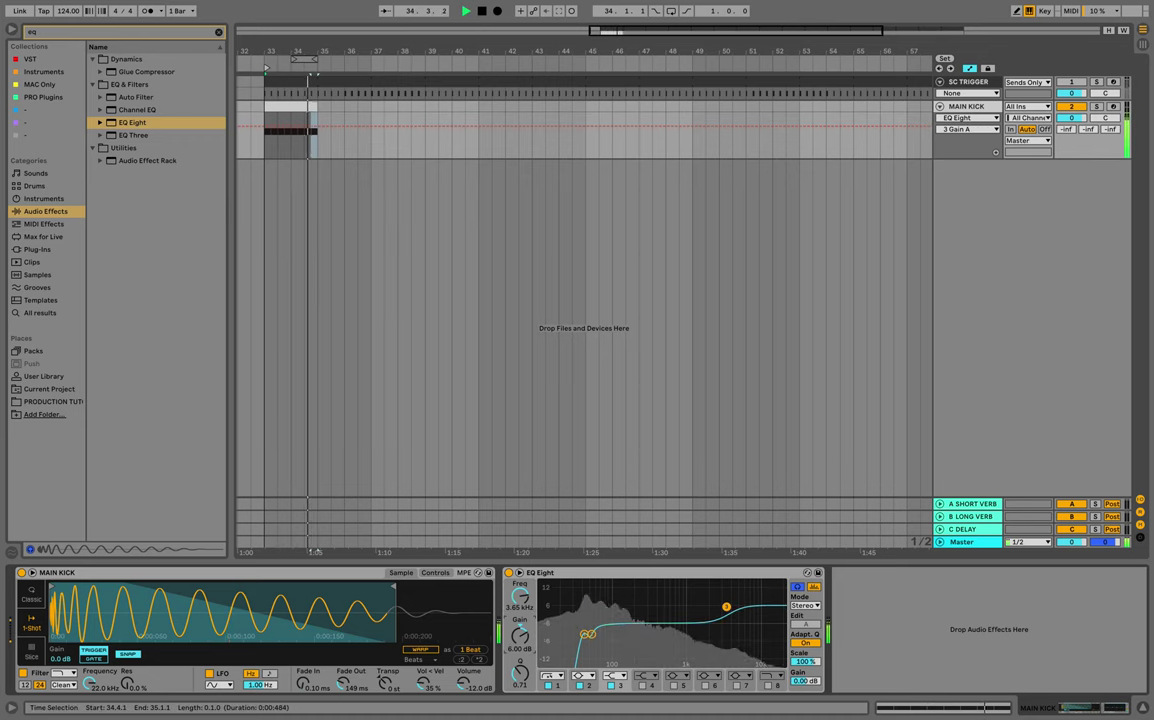
key("space")
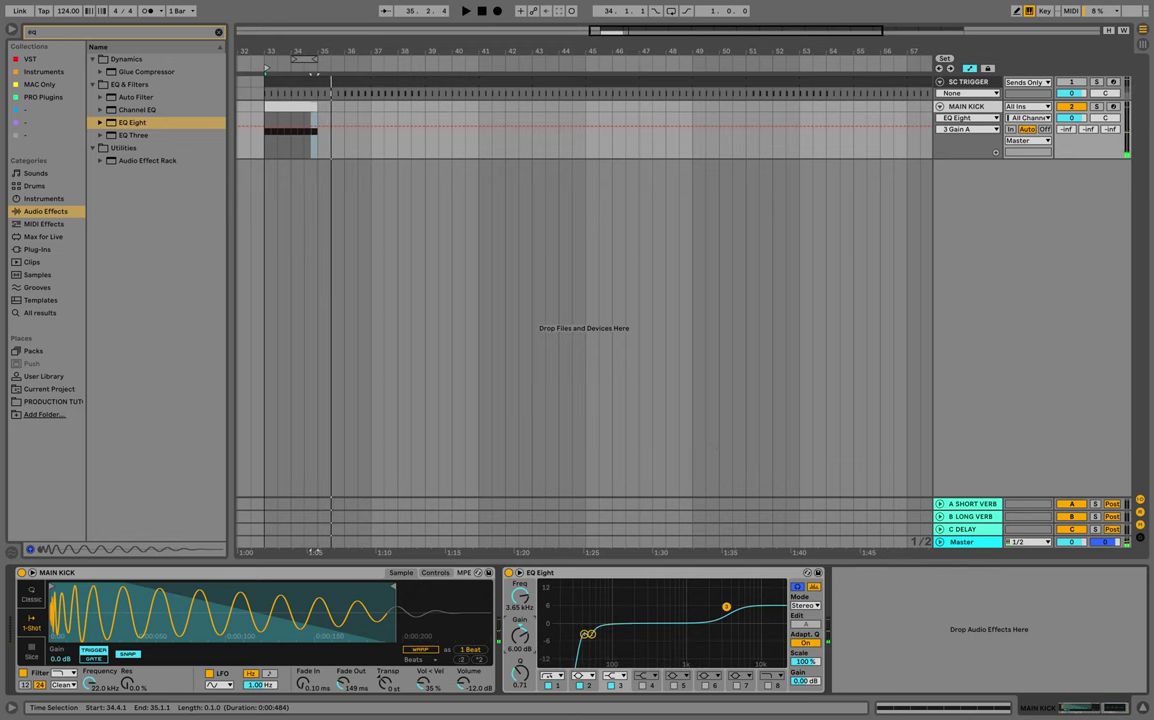
Hide the browser, check the MAIN KICK clip's notes during playback and extend the clip to bar 41.
mouse_move(425, 51)
left_mouse_down()
mouse_move(429, 20)
mouse_move(411, 35)
left_mouse_up()
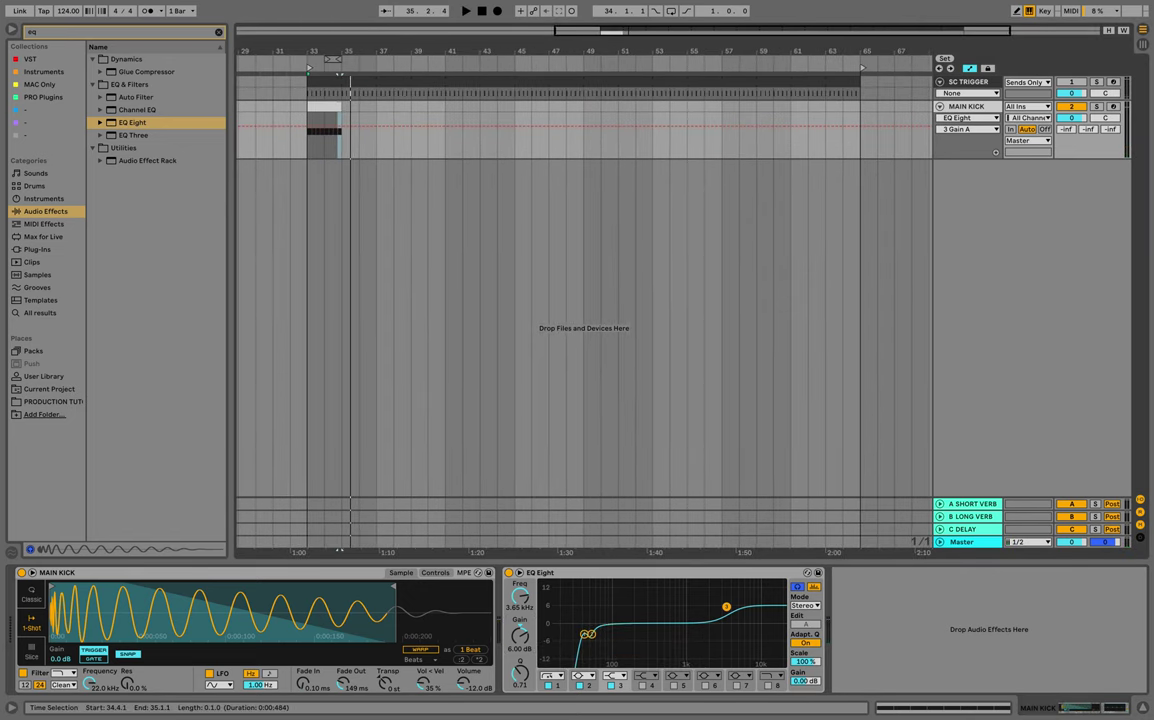
left_click(324, 106)
key("ctrl+alt+b")
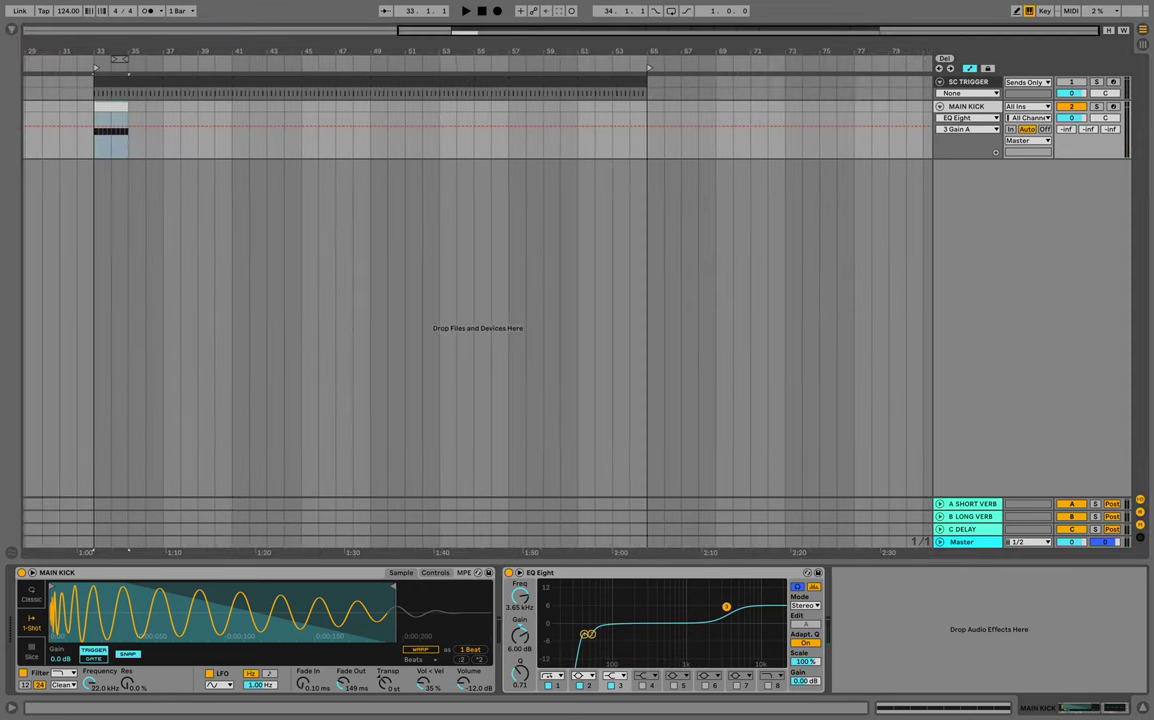
key("shift+Tab")
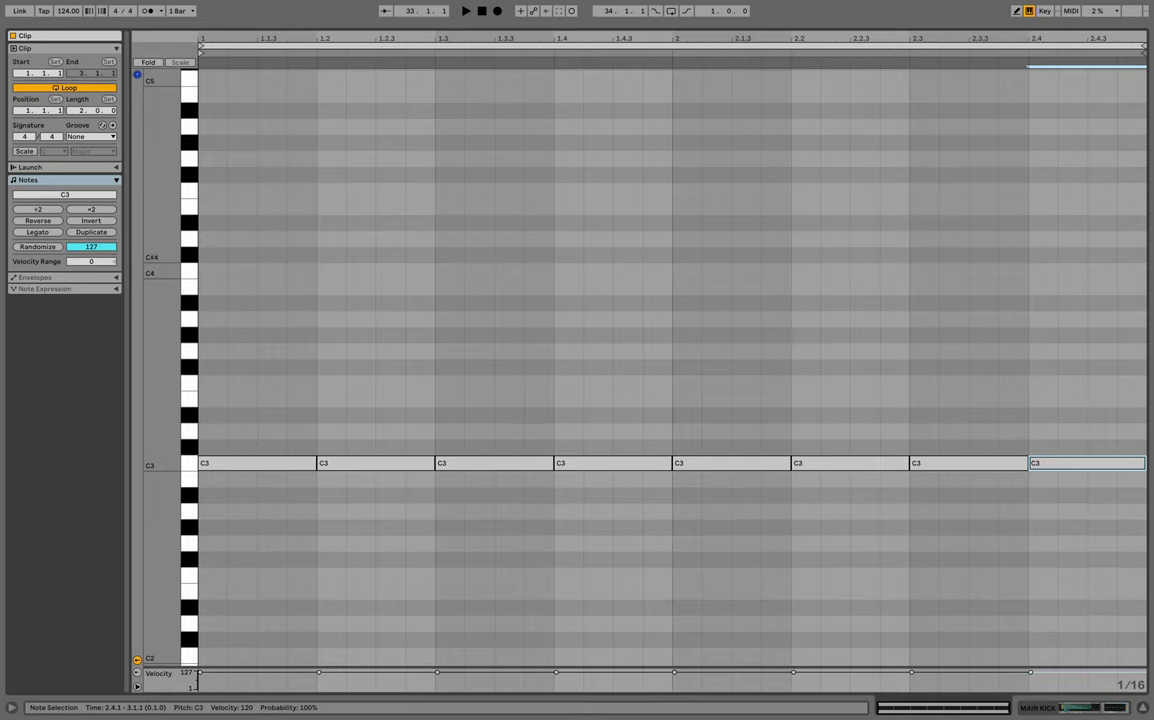
key("space")
key("ctrl+alt+e")
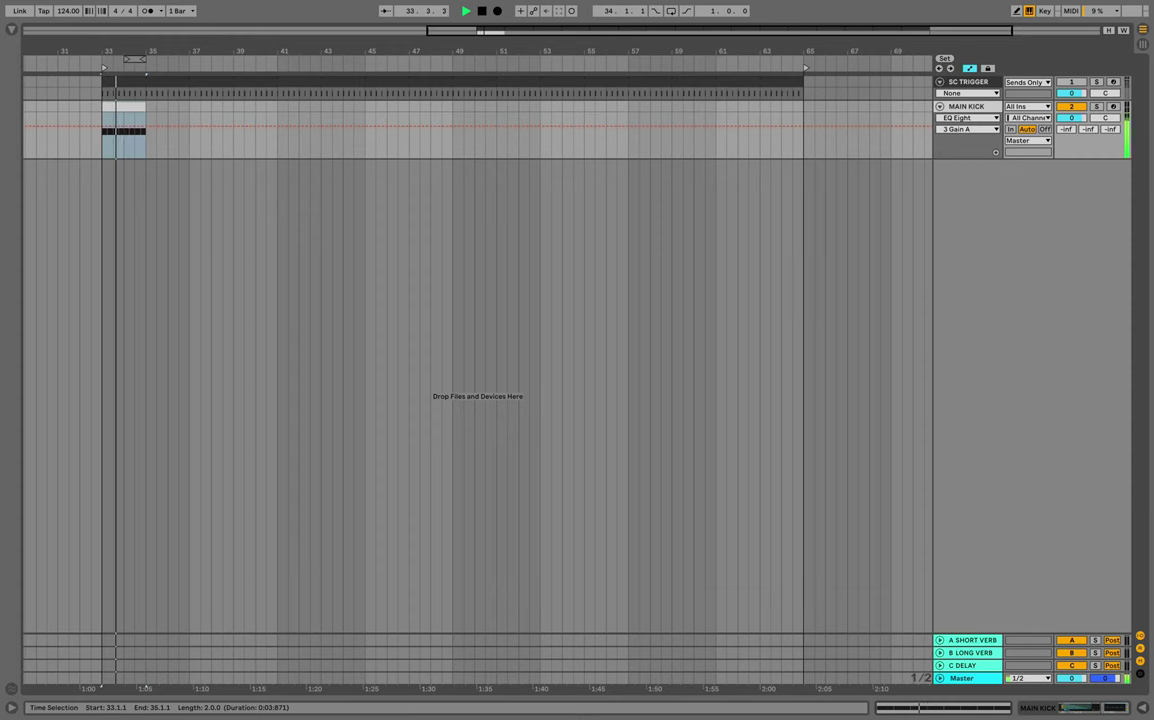
left_click_drag(145, 106, 277, 106)
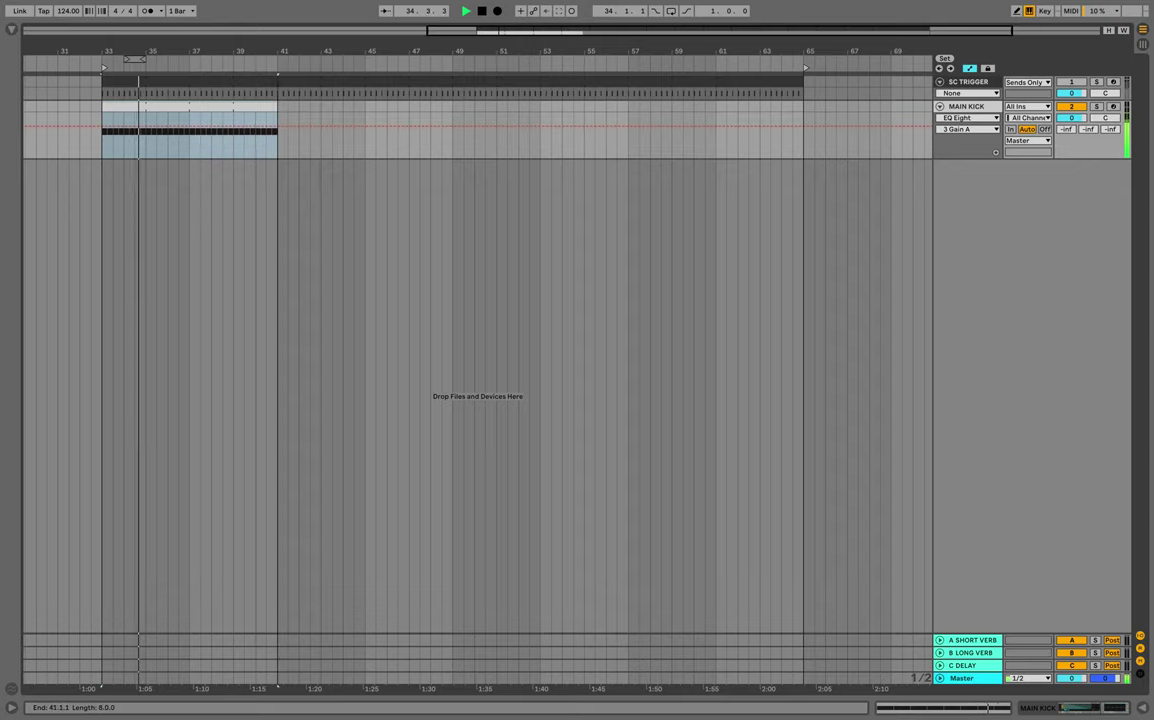
Remove the last kick beat before bar 41 and duplicate the eight-bar MAIN KICK pattern three times to reach bar 65.
left_click_drag(278, 51, 358, 106)
left_click_drag(372, 51, 334, 14)
key("space")
left_click_drag(335, 140, 232, 140)
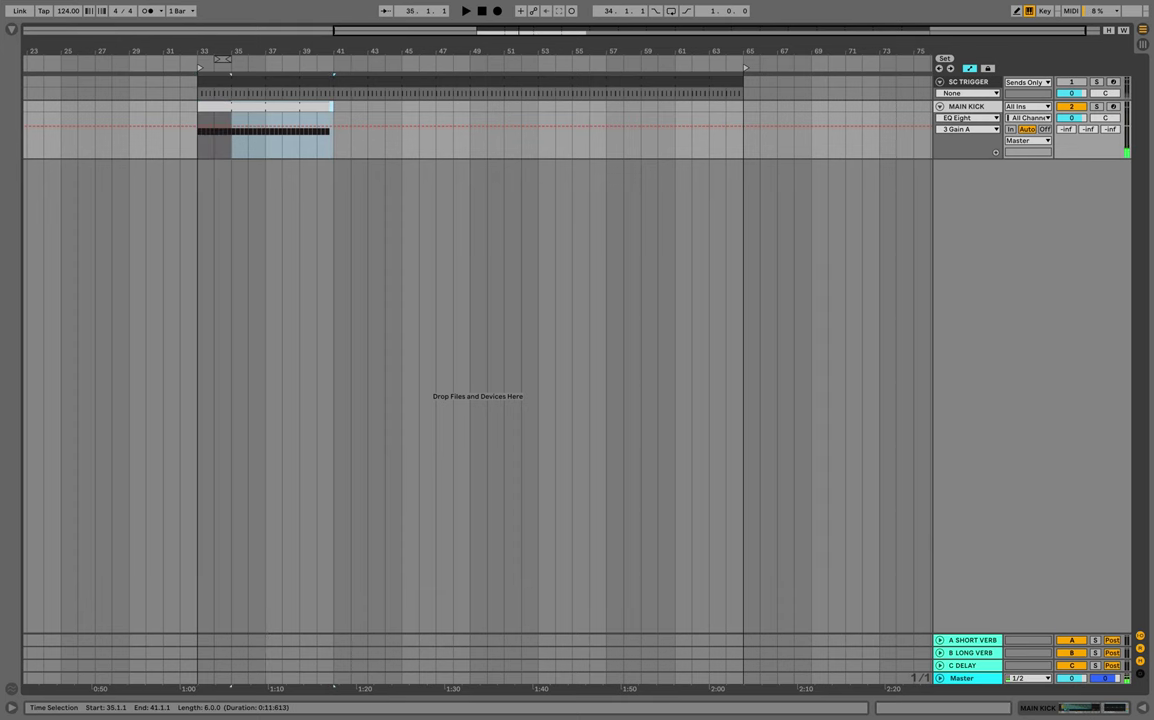
key("ctrl+d")
key("ctrl+d")
key("ctrl+d")
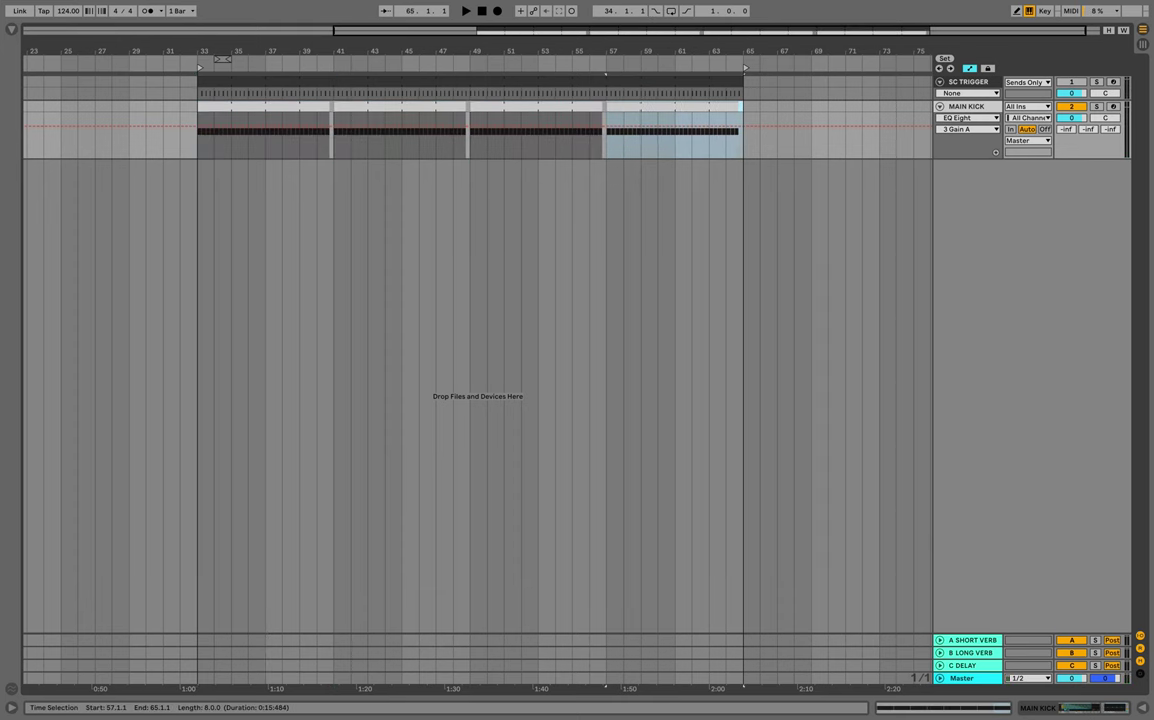
Group the MAIN KICK track, name the group KICK and set the group's volume to -1.5 dB.
left_click(971, 108)
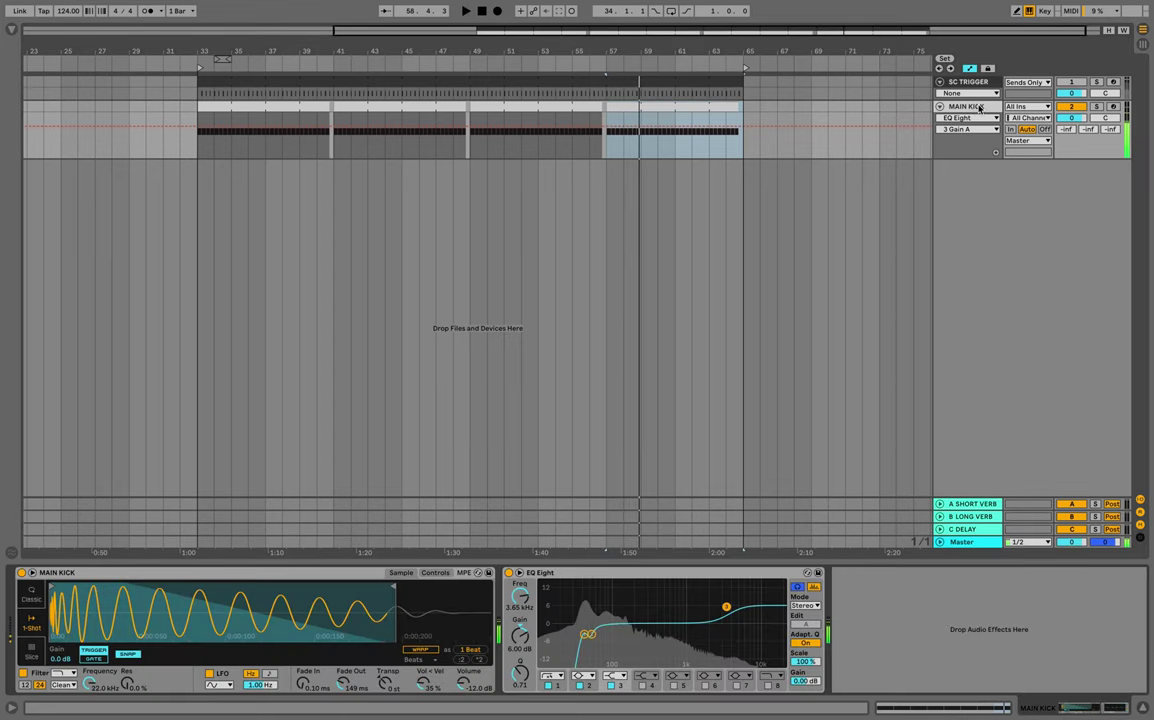
right_click(978, 108)
left_click(1011, 232)
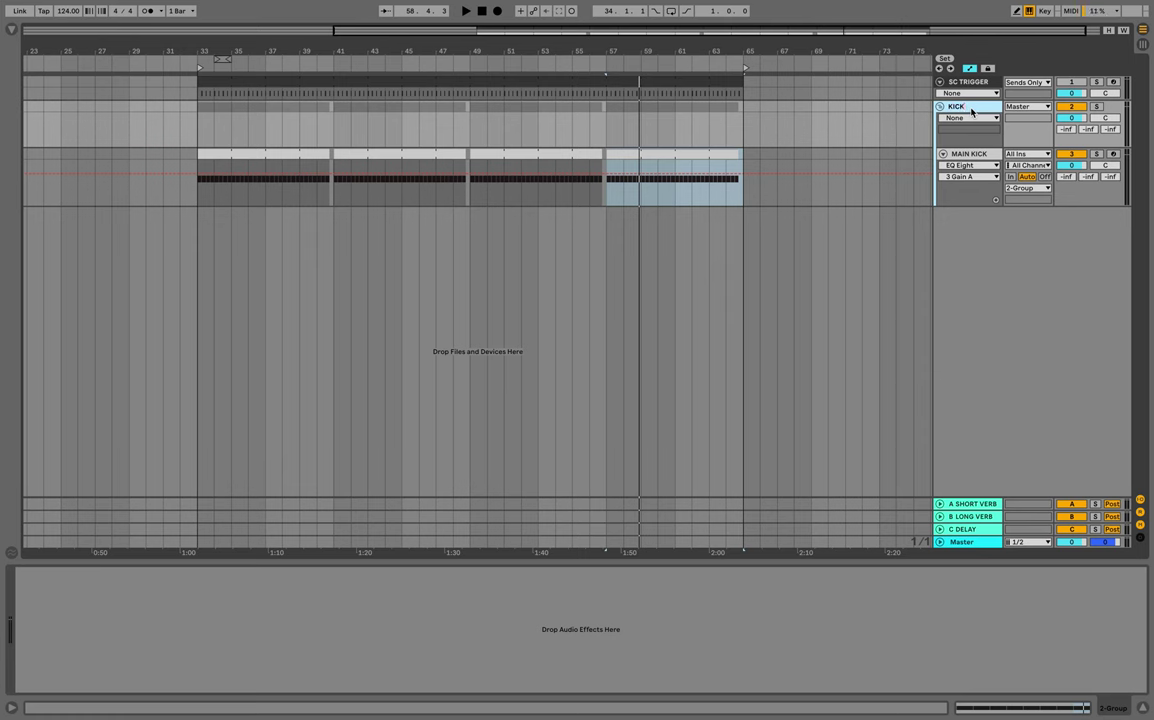
left_click(1072, 118)
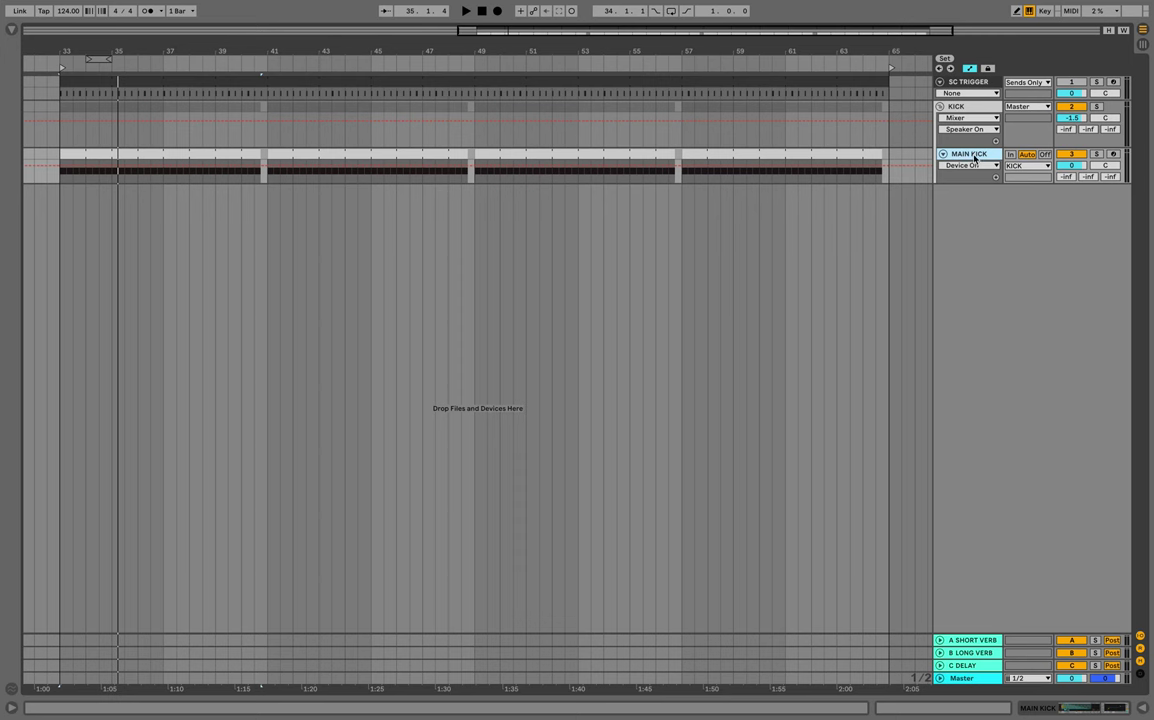
Insert a new MIDI track below MAIN KICK inside the KICK group and place the insert mark at bar 33.
right_click(975, 158)
left_click(1012, 242)
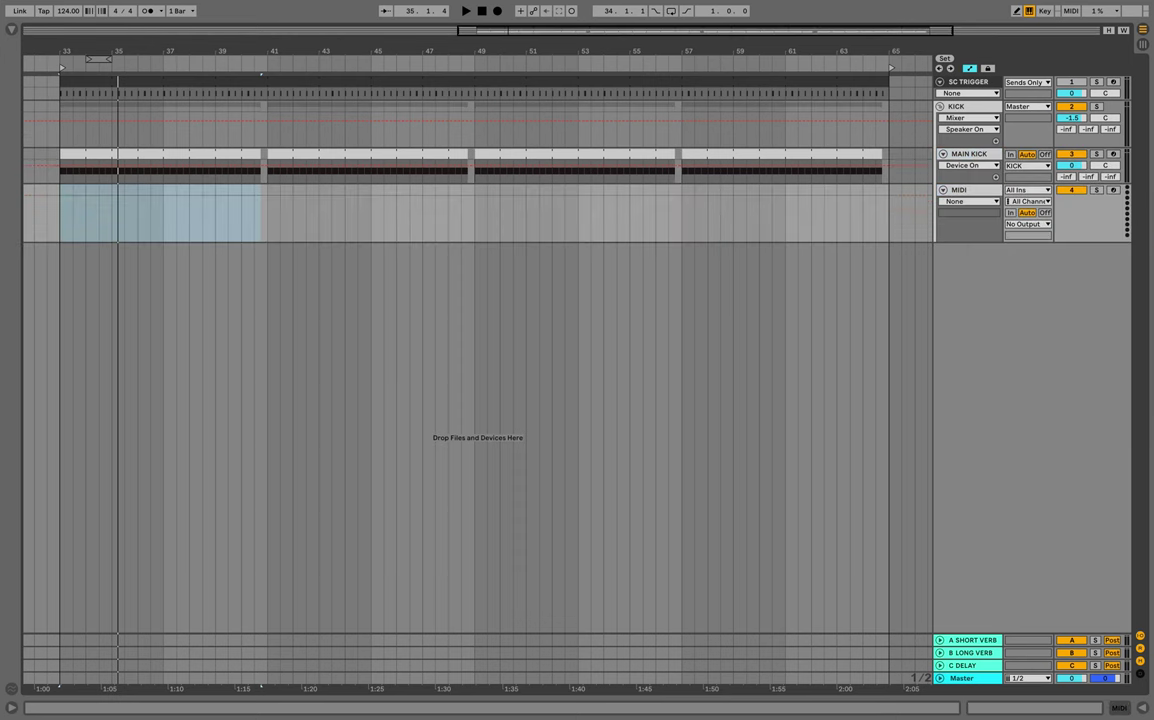
left_click(60, 190)
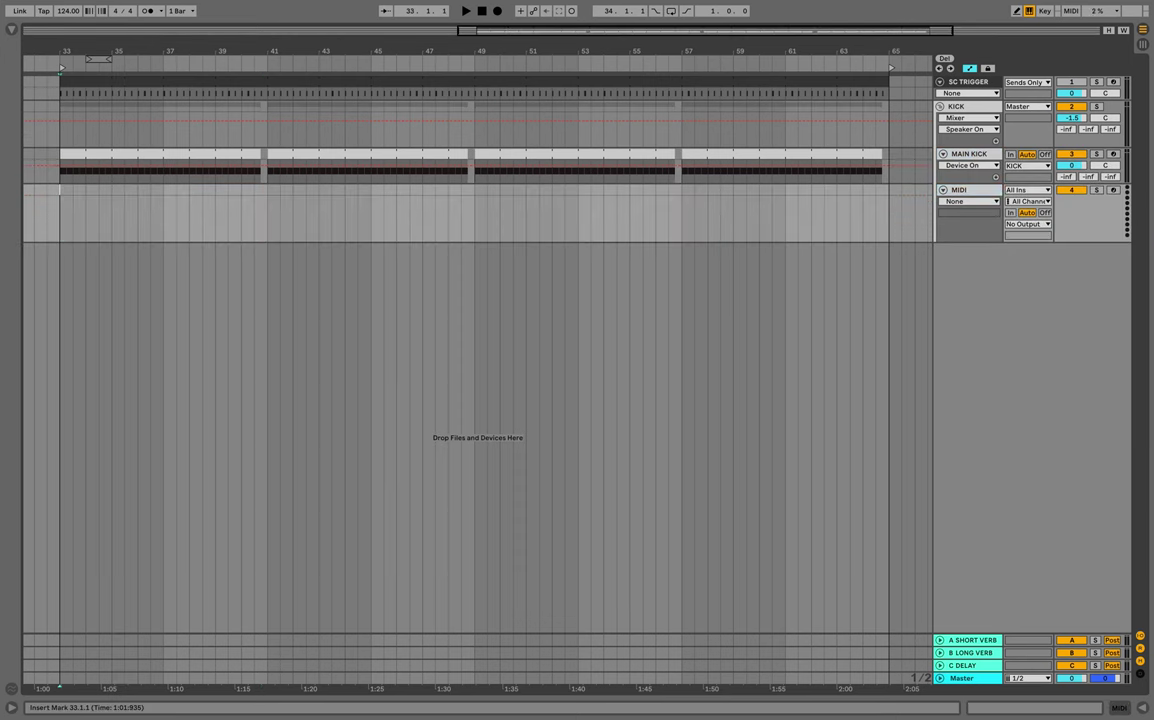
Load TOP KICK.wav from the KICK sample folder onto the new MIDI track and disarm the track.
left_click(12, 30)
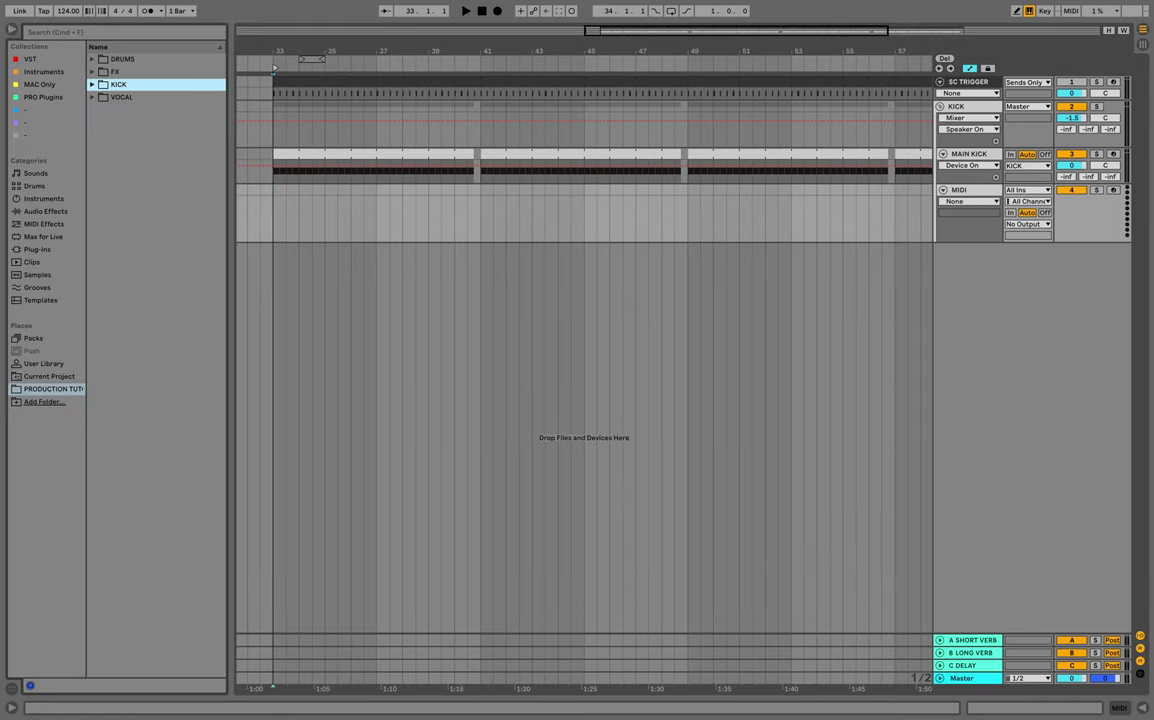
left_click(141, 110)
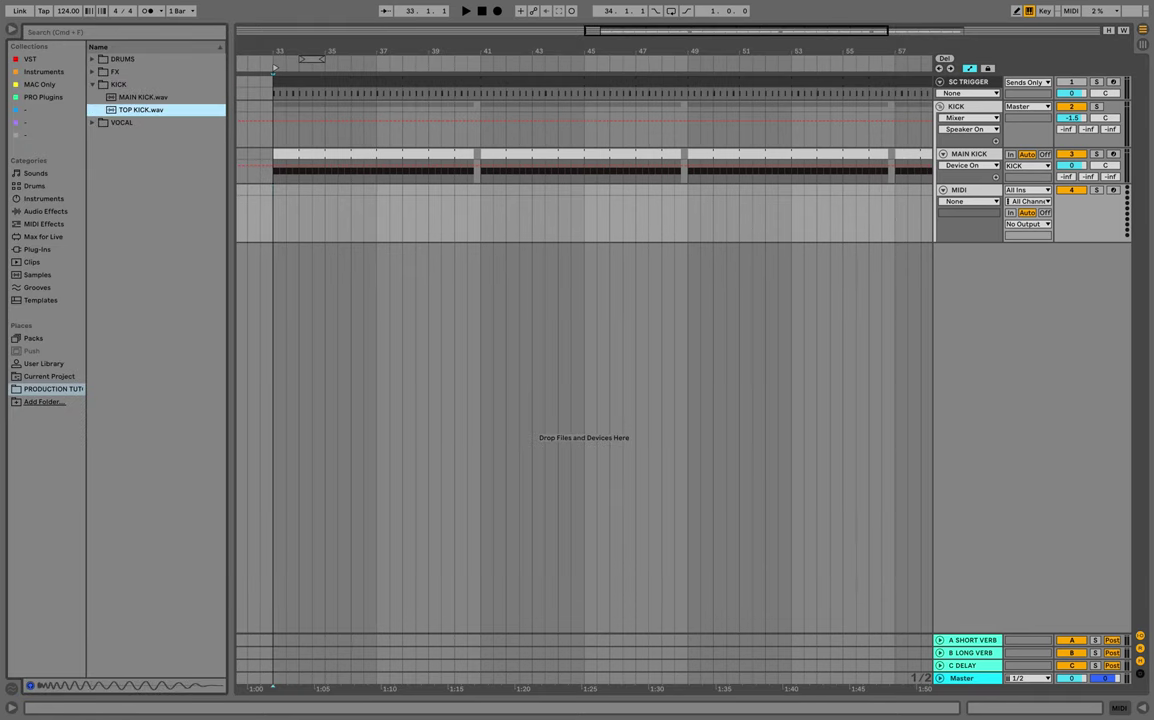
key("Return")
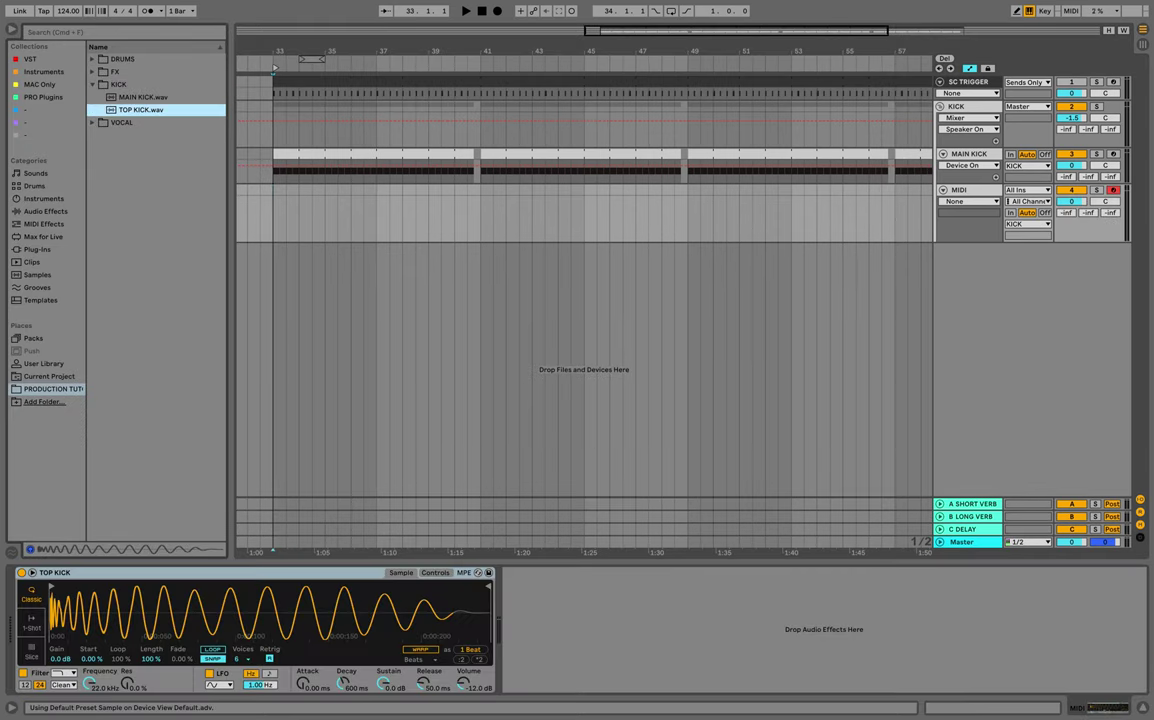
left_click(1113, 190)
Copy the first MAIN KICK clip to bar 33 of the new MIDI track and audition that track soloed.
left_click(352, 155)
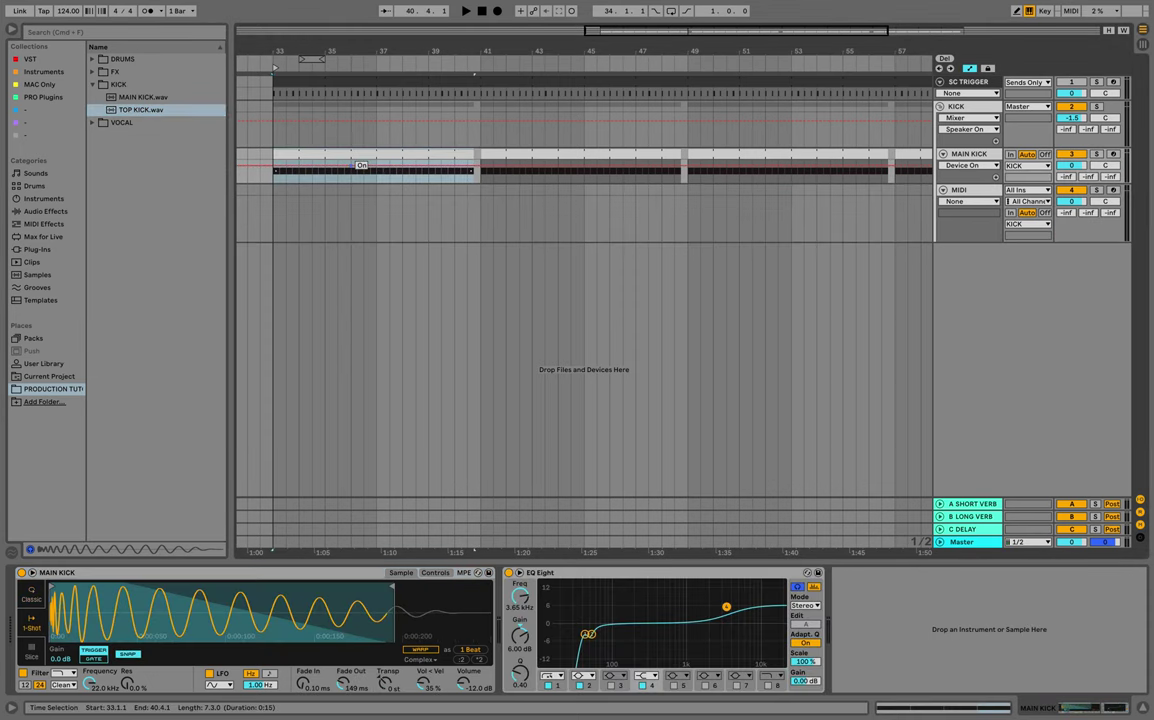
left_click_drag(352, 155, 352, 190)
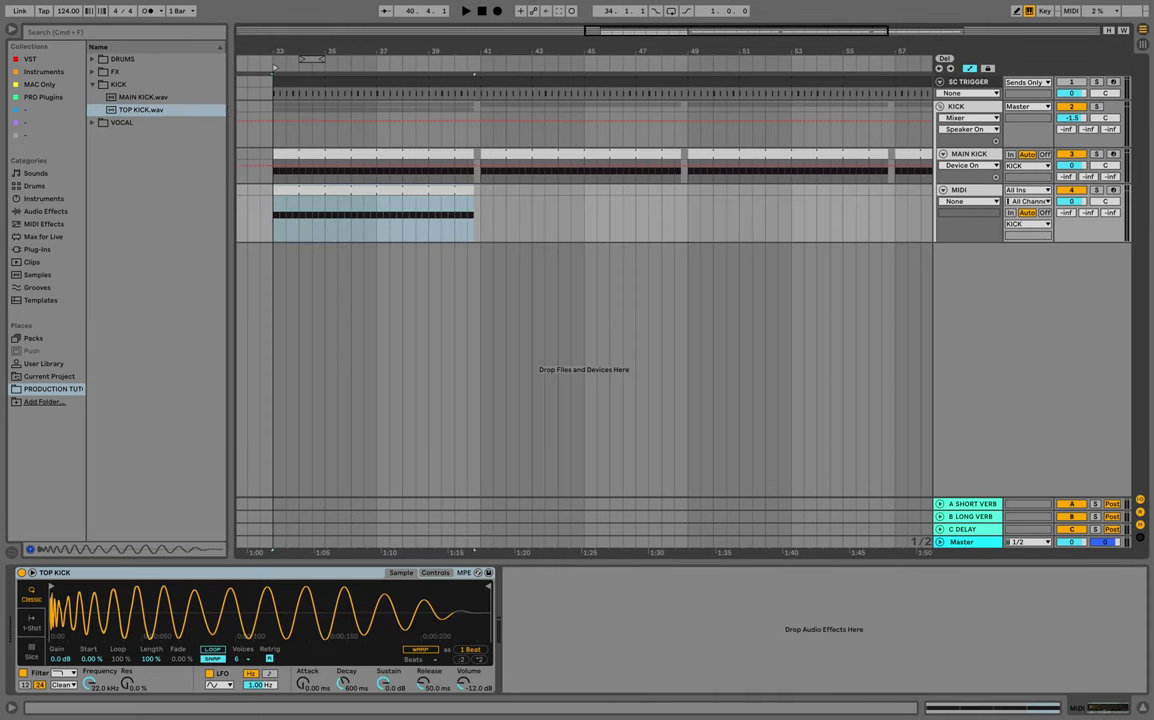
key("space")
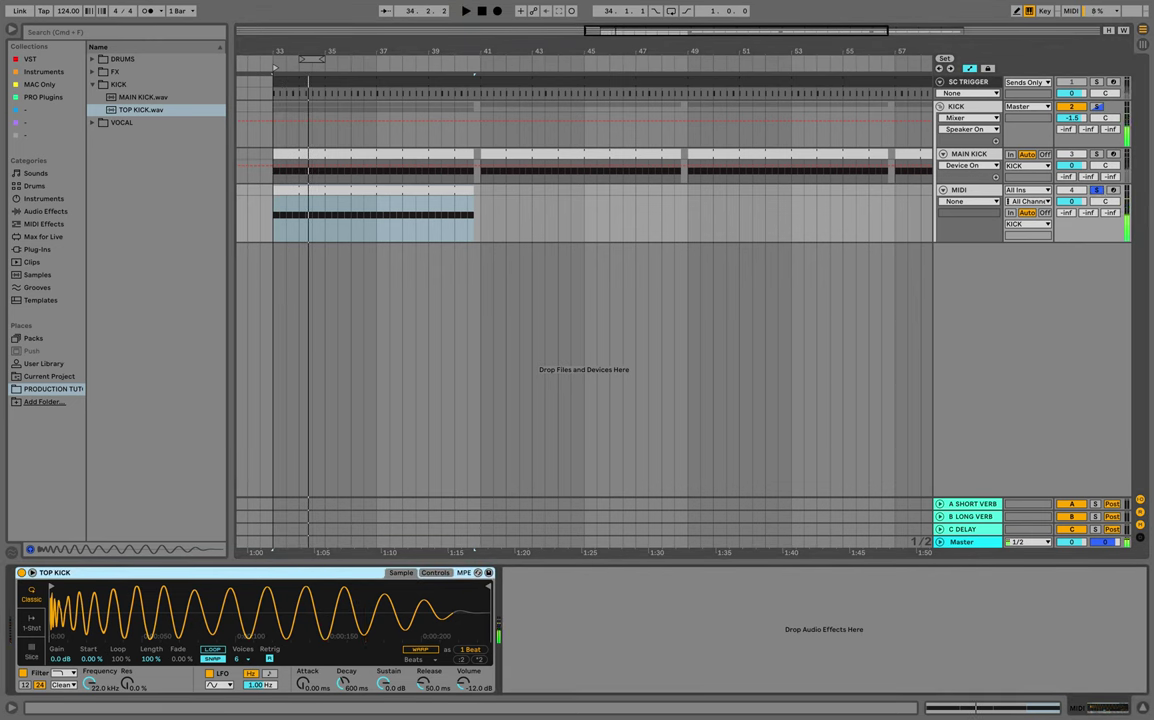
Search the audio effects for "eq" and add EQ Eight after the TOP KICK sampler.
left_click(206, 34)
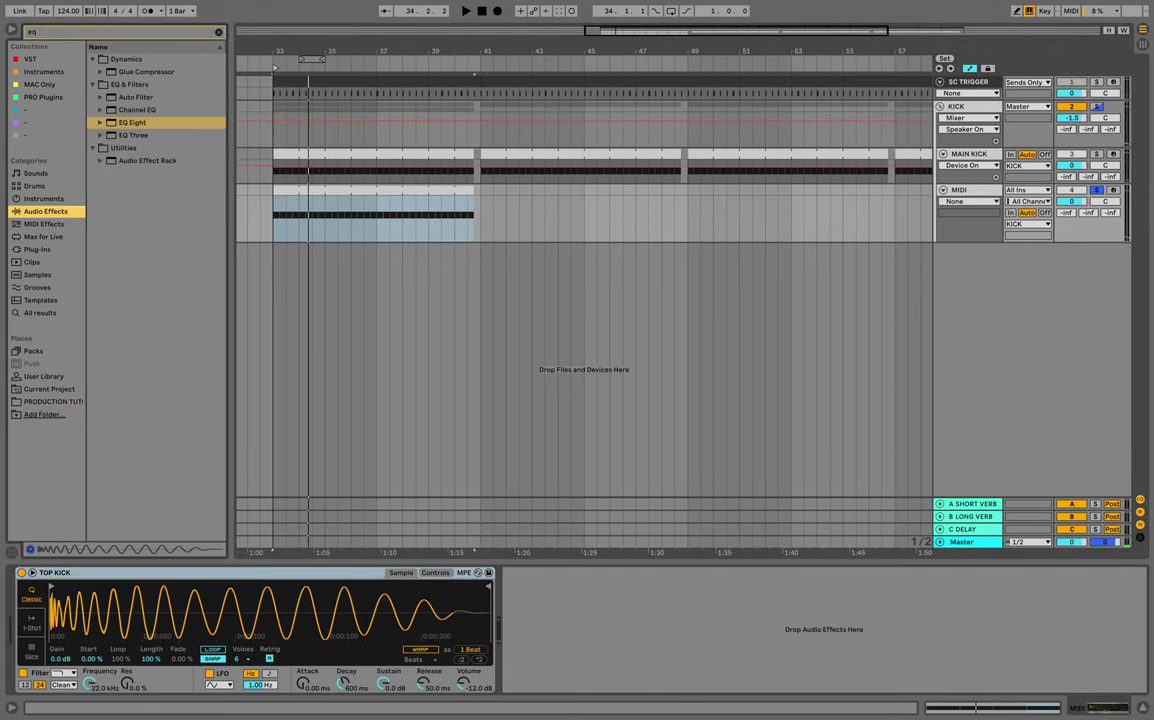
key("Down")
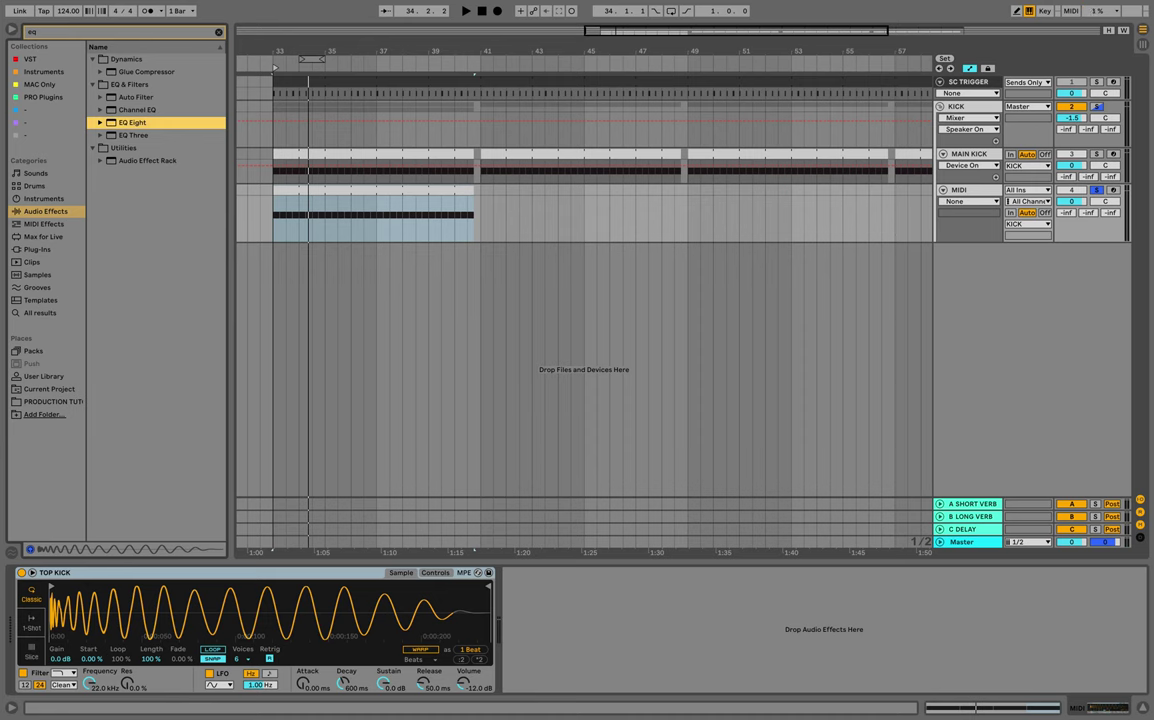
key("Return")
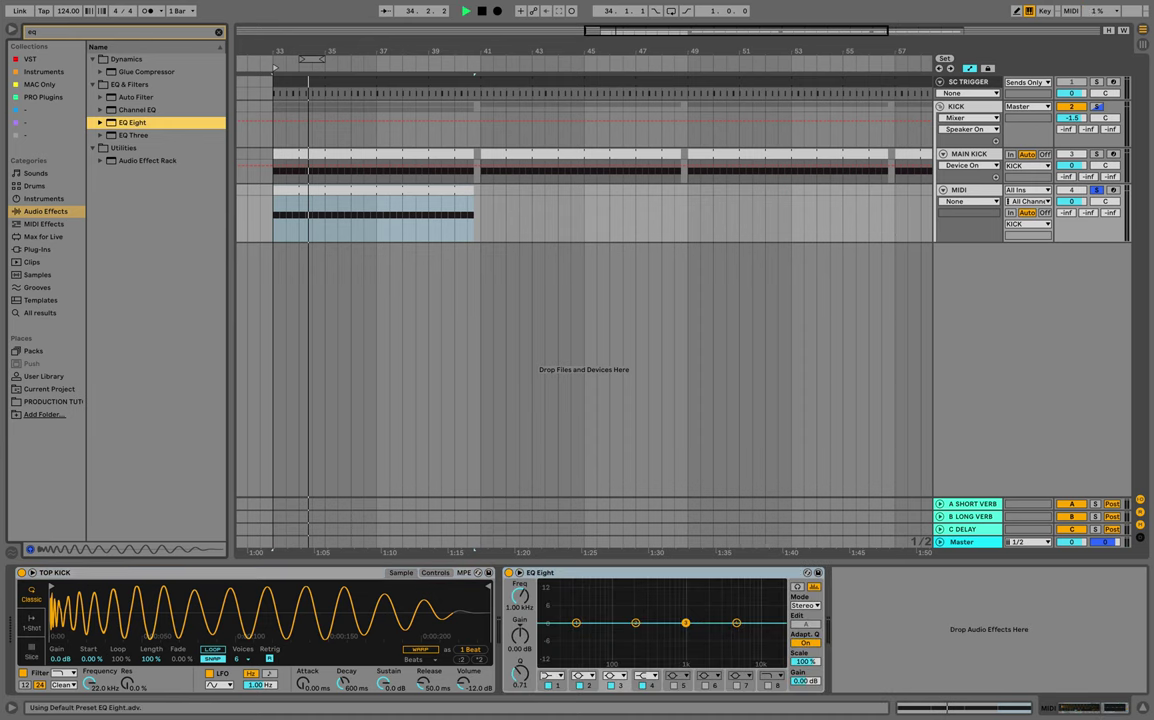
Switch EQ Eight's first band on the top kick to a low cut and raise its frequency to about 1.50 kHz while auditioning.
key("space")
key("space")
left_click(552, 676)
left_click(548, 600)
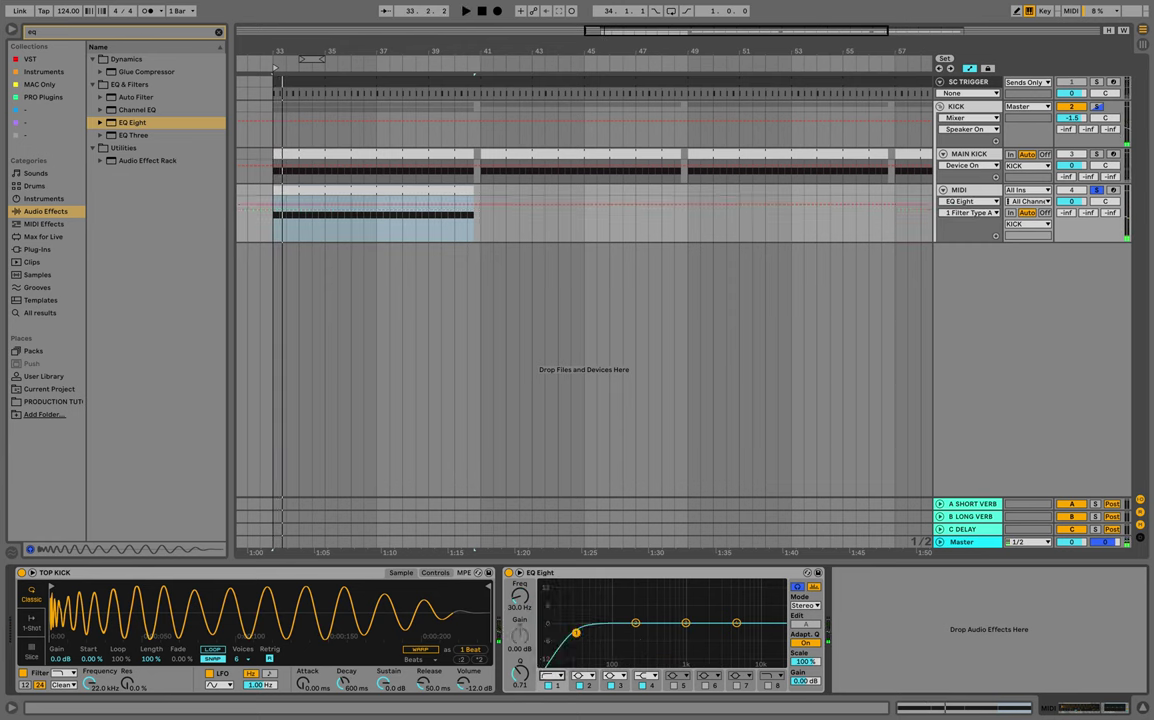
key("space")
left_click_drag(576, 632, 698, 632)
key("space")
key("space")
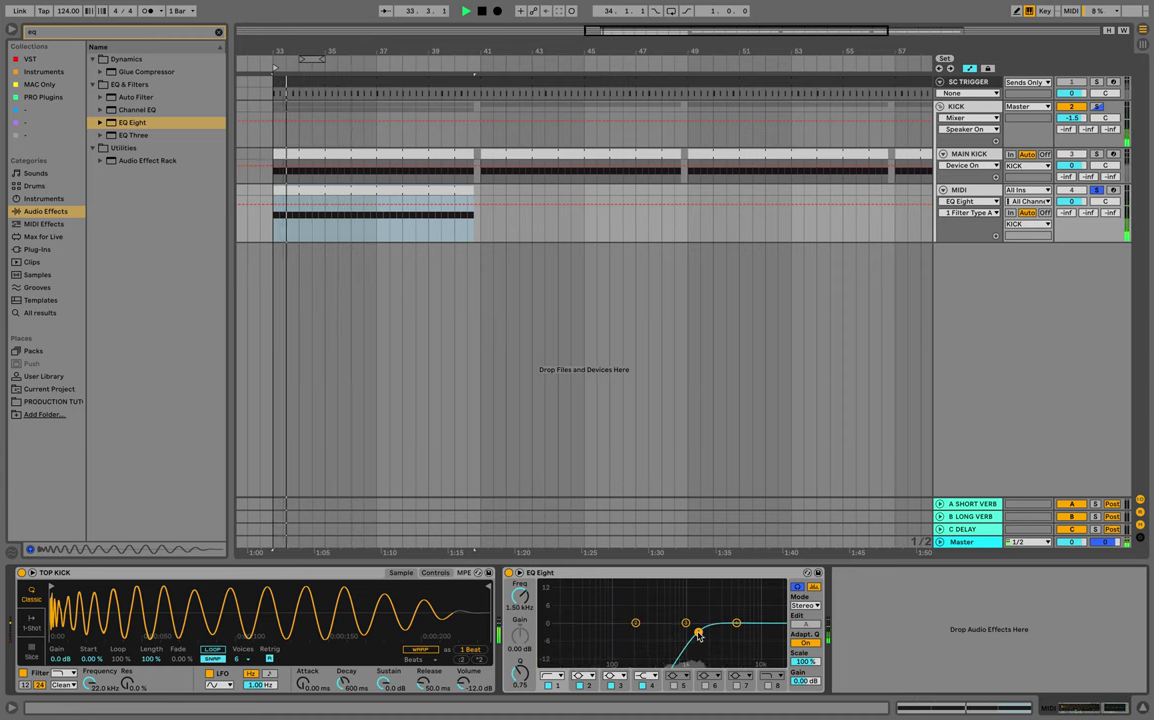
Set the low-cut band's Q to 0.60 and turn off EQ bands 3 and 4.
key("space")
left_click(518, 677)
key("space")
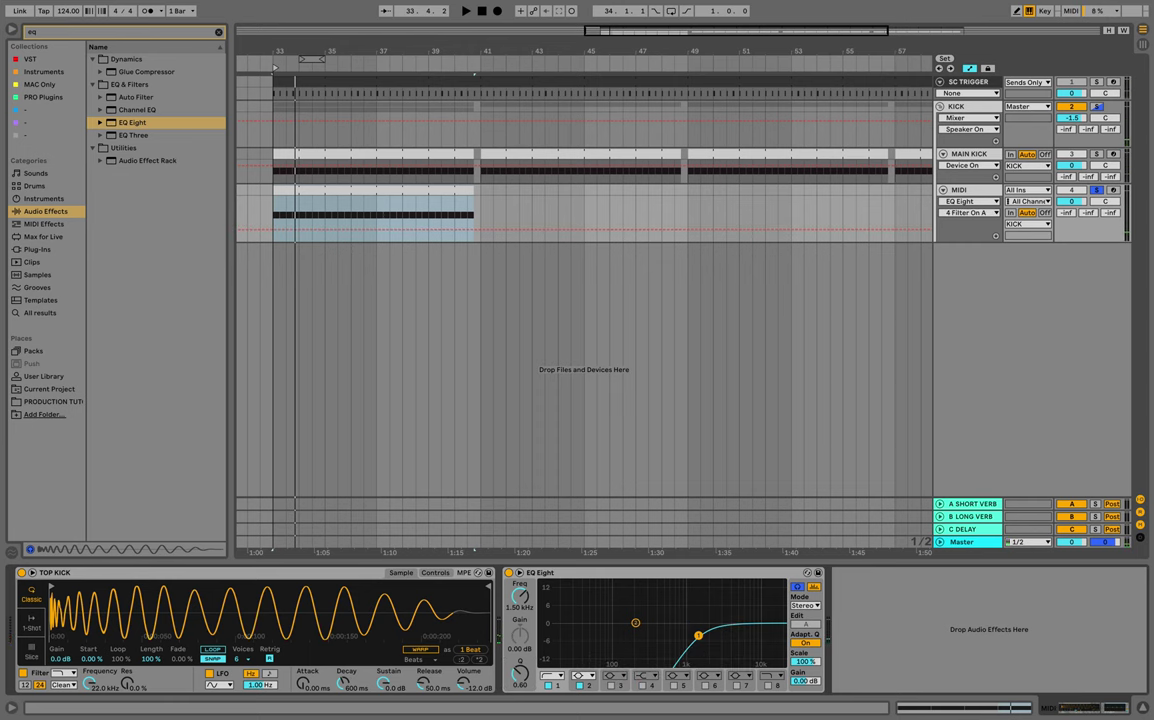
Boost EQ band 2 by 1.00 dB at 4.00 kHz with a Q of 0.70.
key("space")
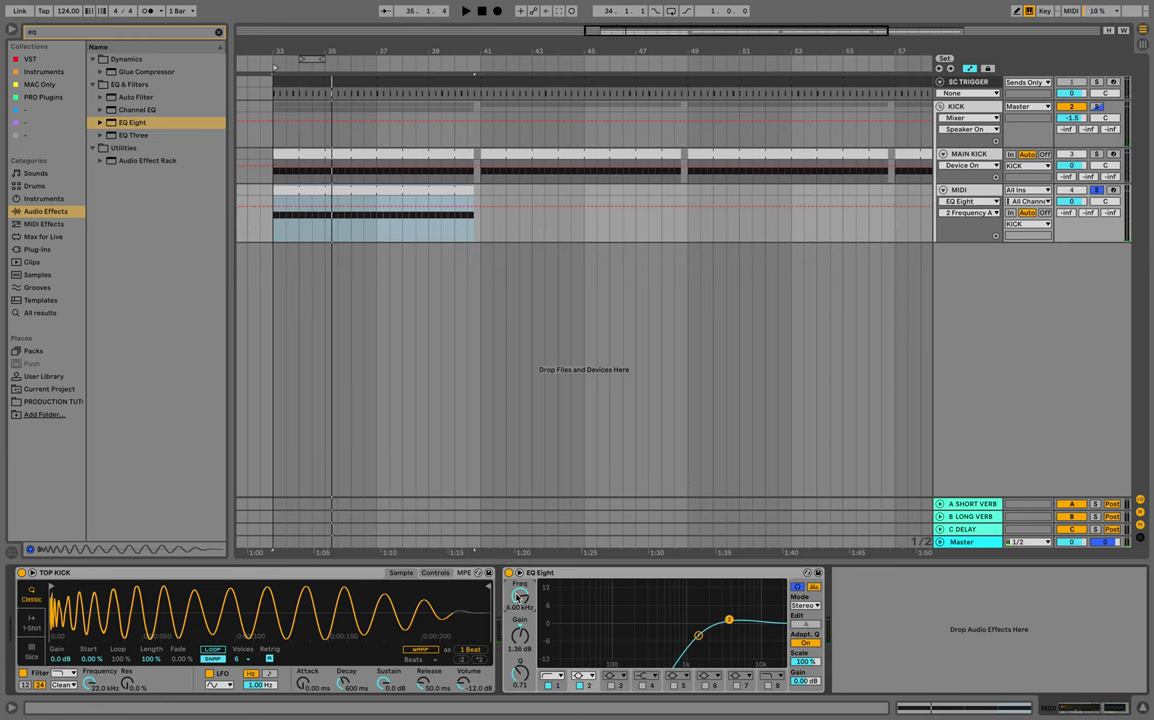
key("space")
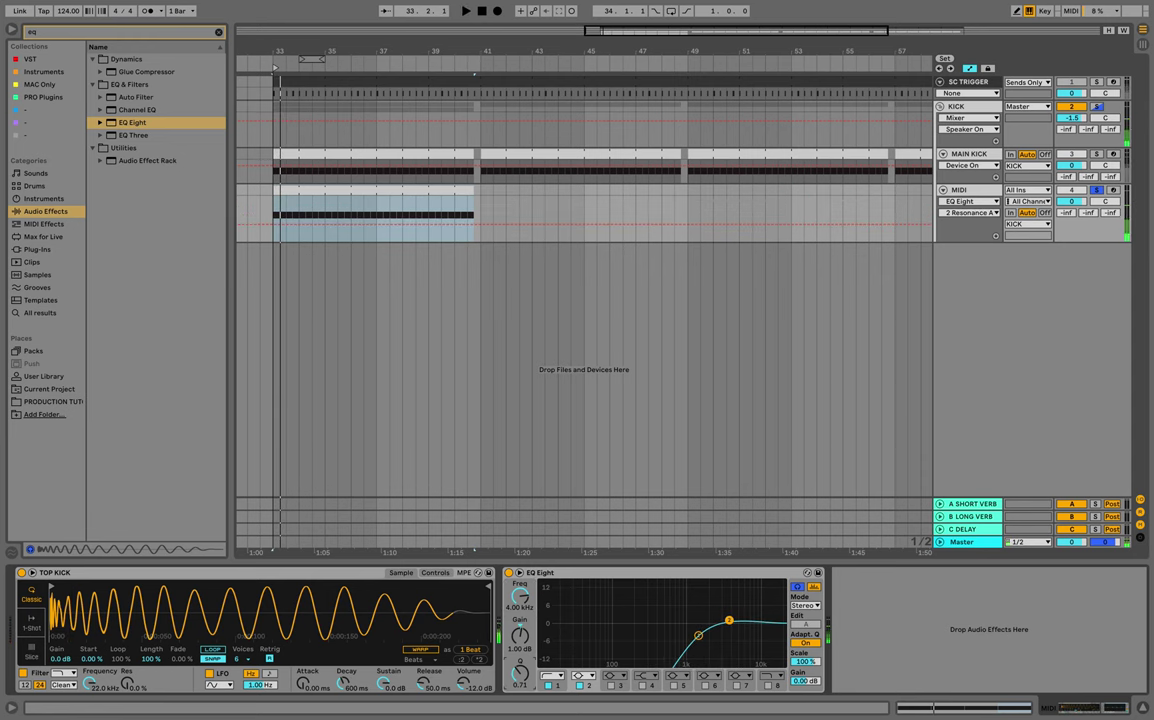
key("space")
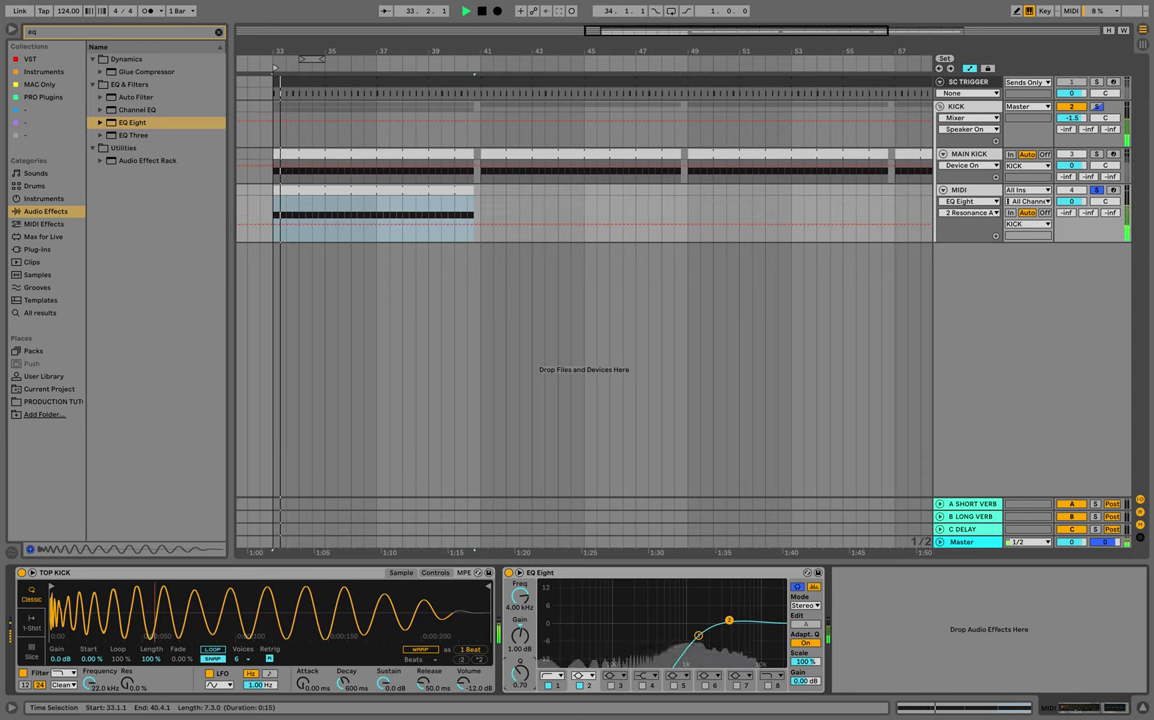
Unsolo the top kick track, set its volume to -1.0 dB and play it together with the main kick.
left_click(1097, 190)
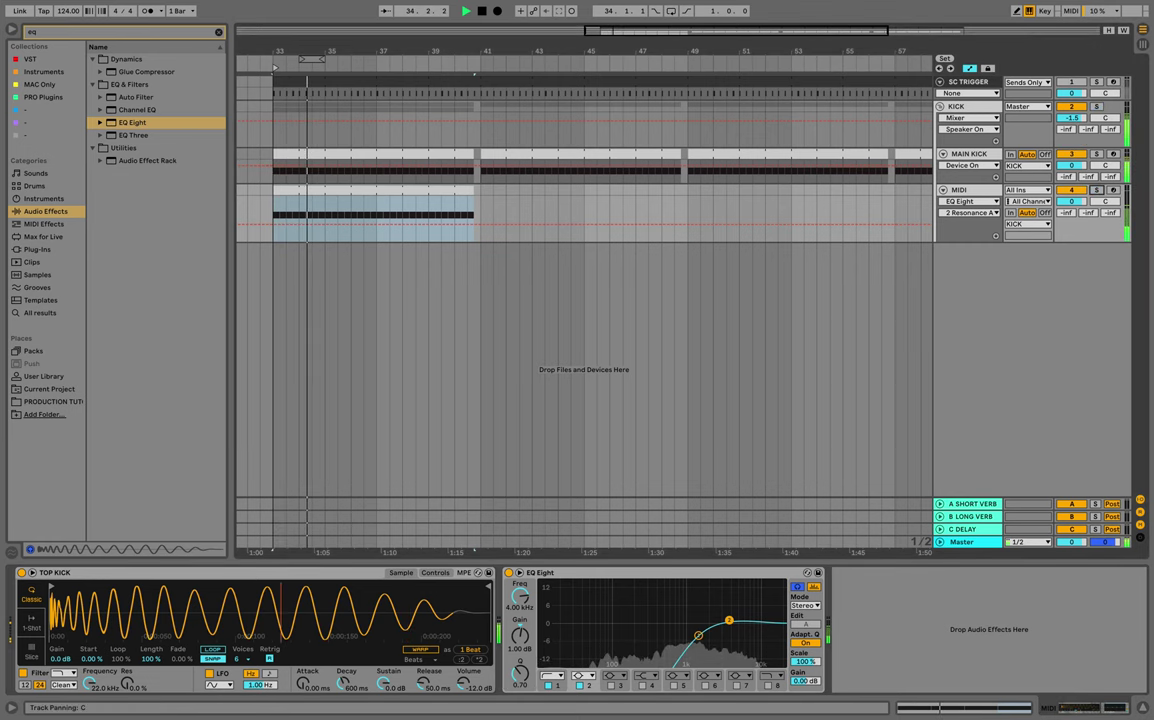
key("space")
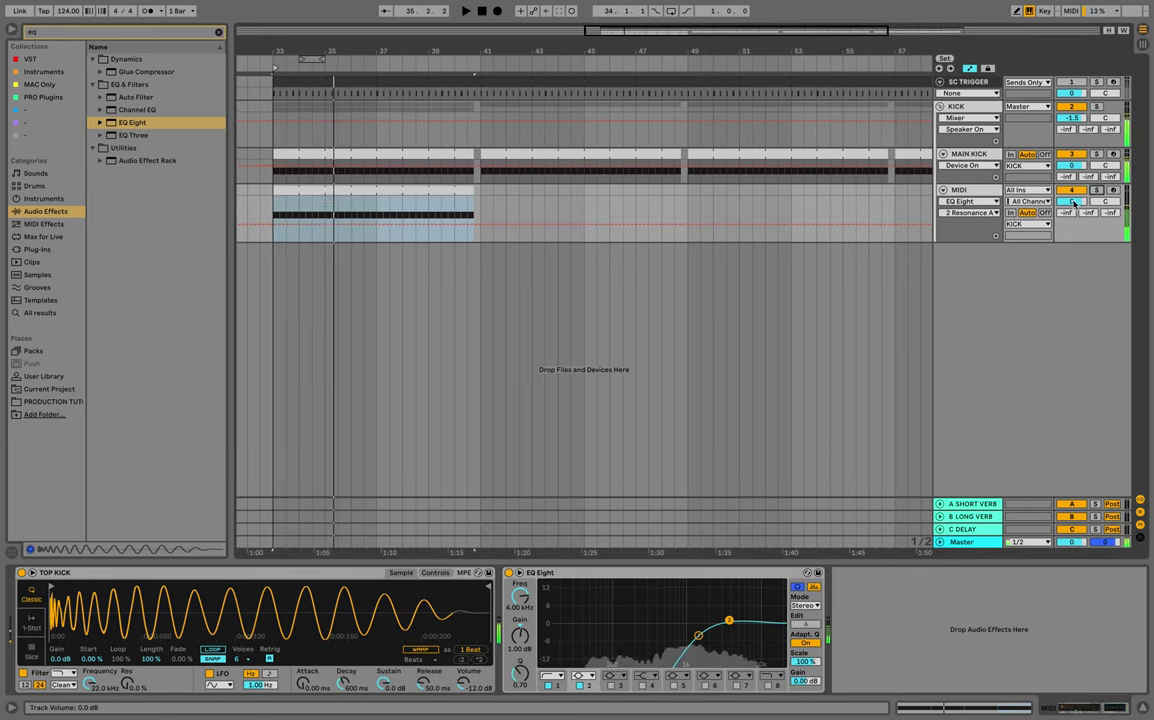
left_click(1074, 202)
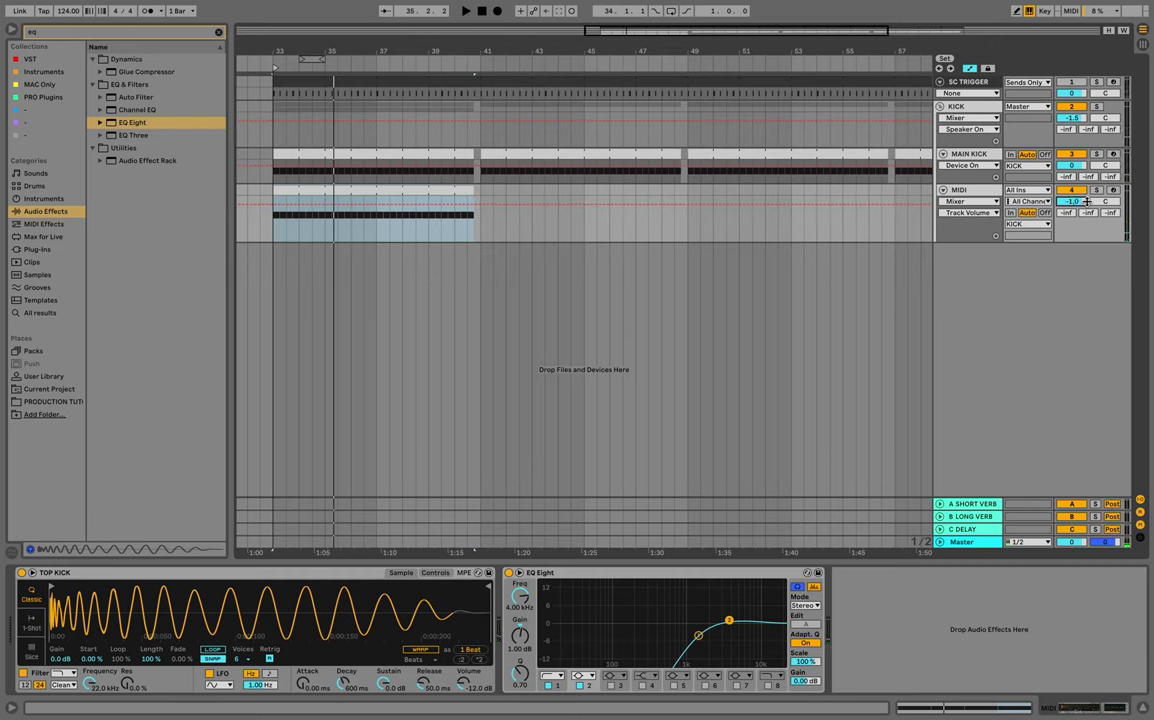
key("space")
Duplicate the top kick's eight-bar section from bar 33 three times to fill the drop up to bar 65, and audition it.
key("minus")
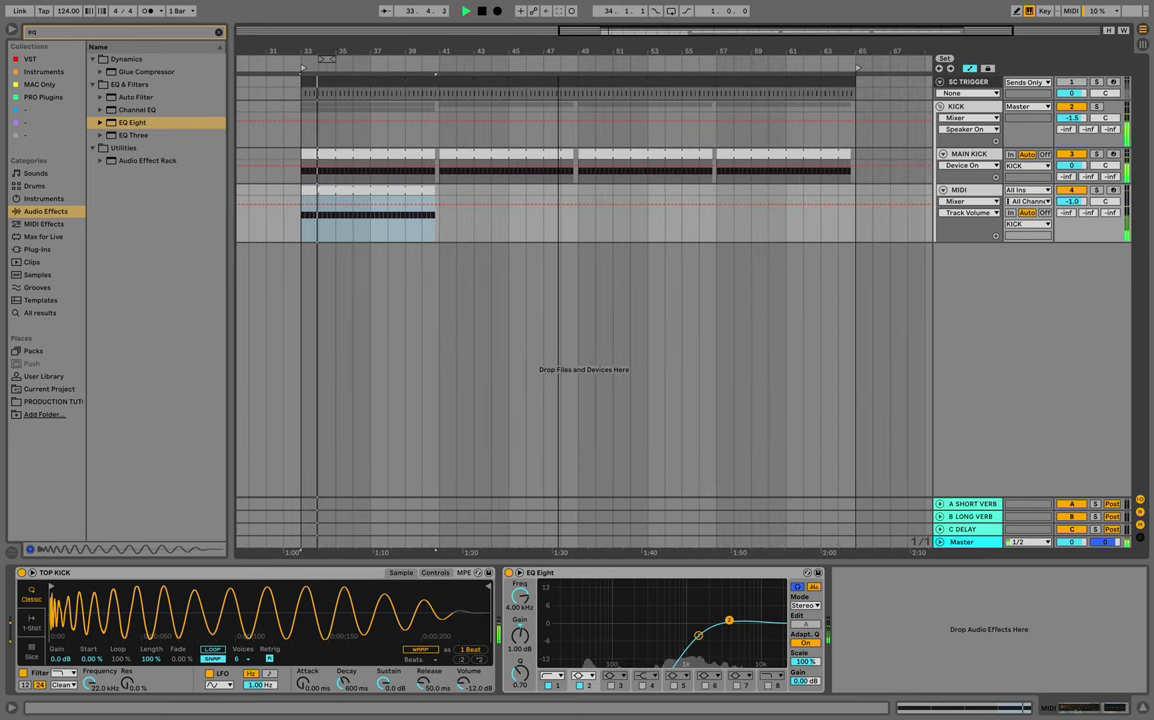
left_click_drag(558, 51, 560, 54)
left_click(442, 190)
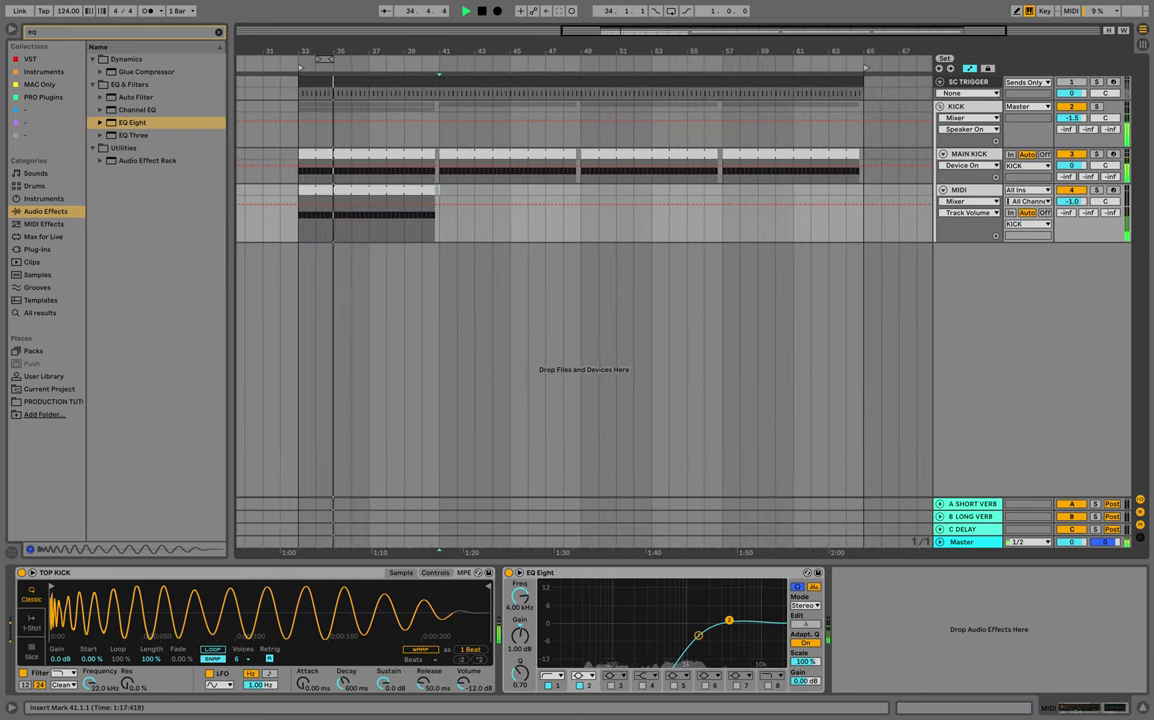
left_click_drag(439, 205, 299, 205)
key("super+d")
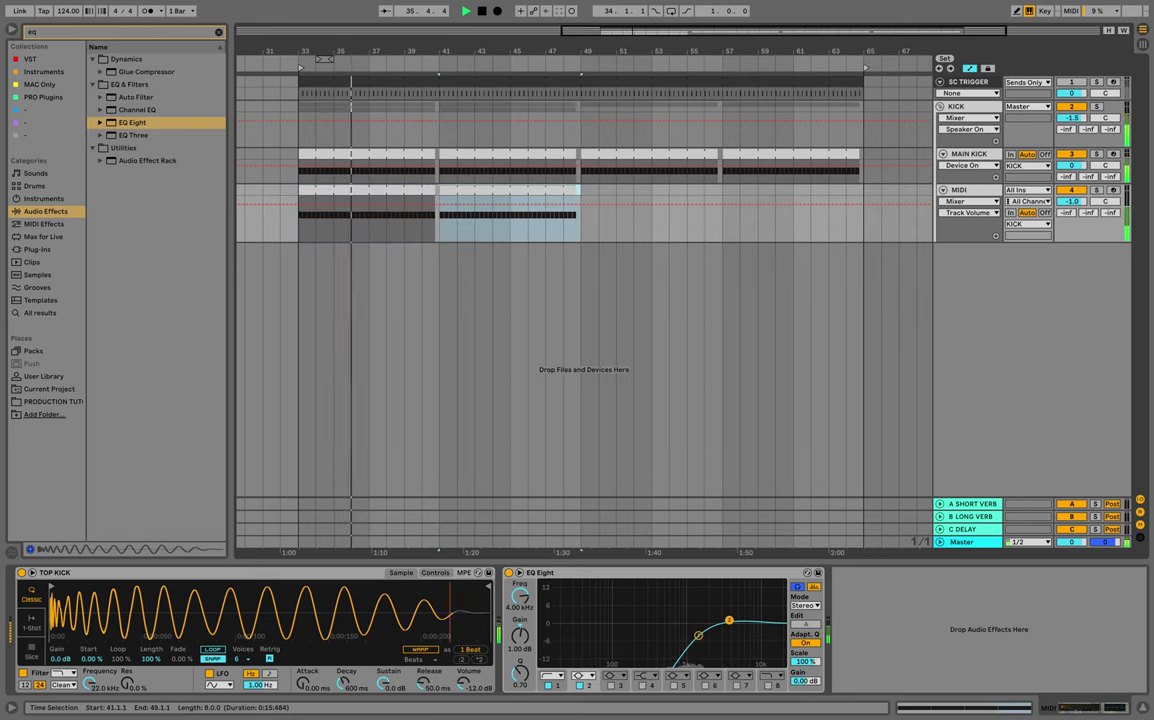
key("ctrl+d")
key("ctrl+d")
key("space")
left_click(439, 220)
key("space")
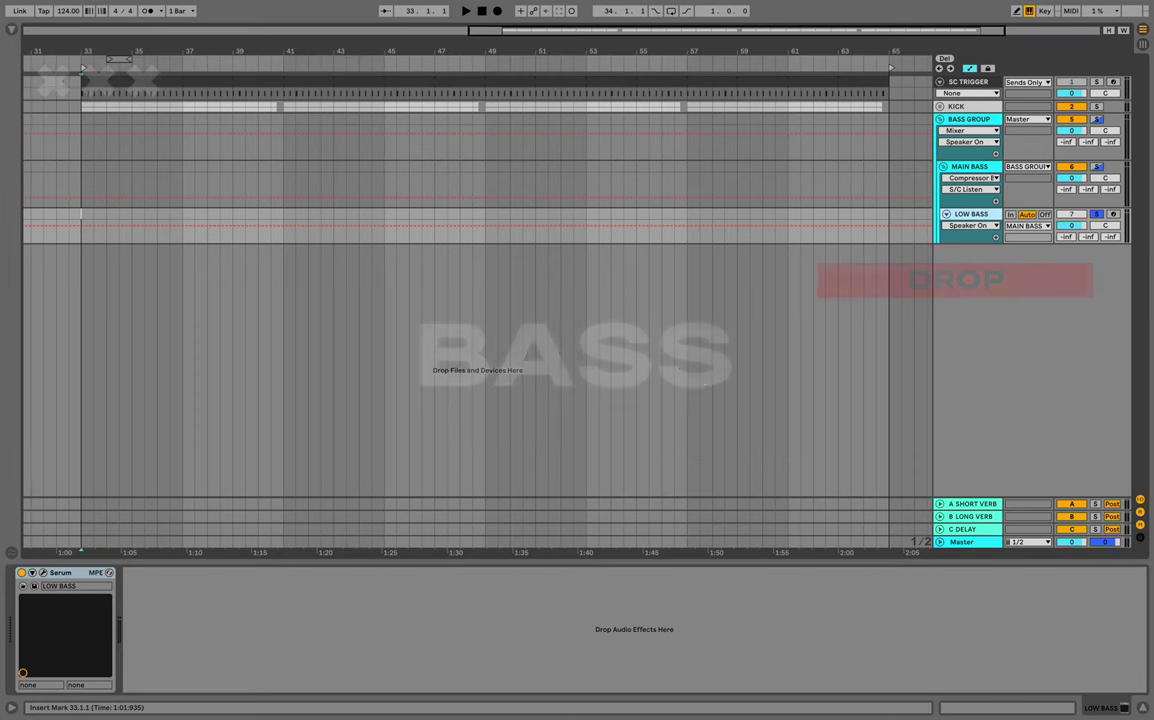
Insert an empty one-bar MIDI clip at bar 33 on the LOW BASS track.
mouse_move(82, 218)
left_mouse_down()
mouse_move(119, 218)
mouse_move(94, 217)
left_mouse_up()
key("space")
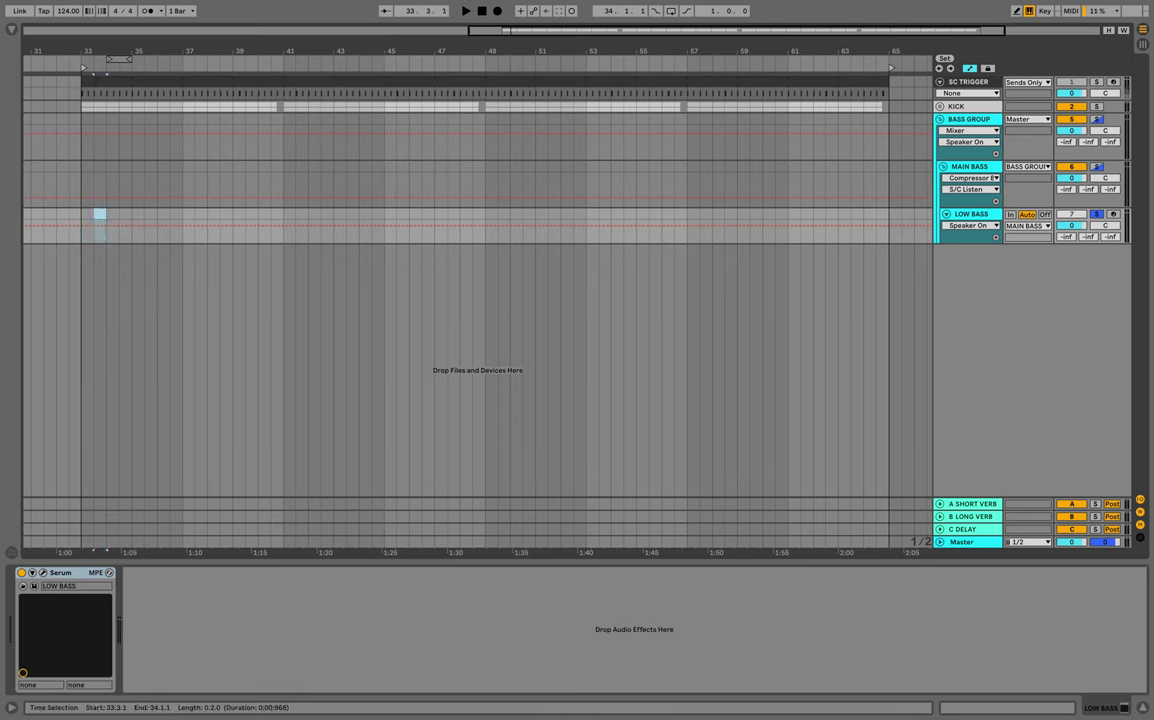
right_click(96, 213)
left_click(150, 322)
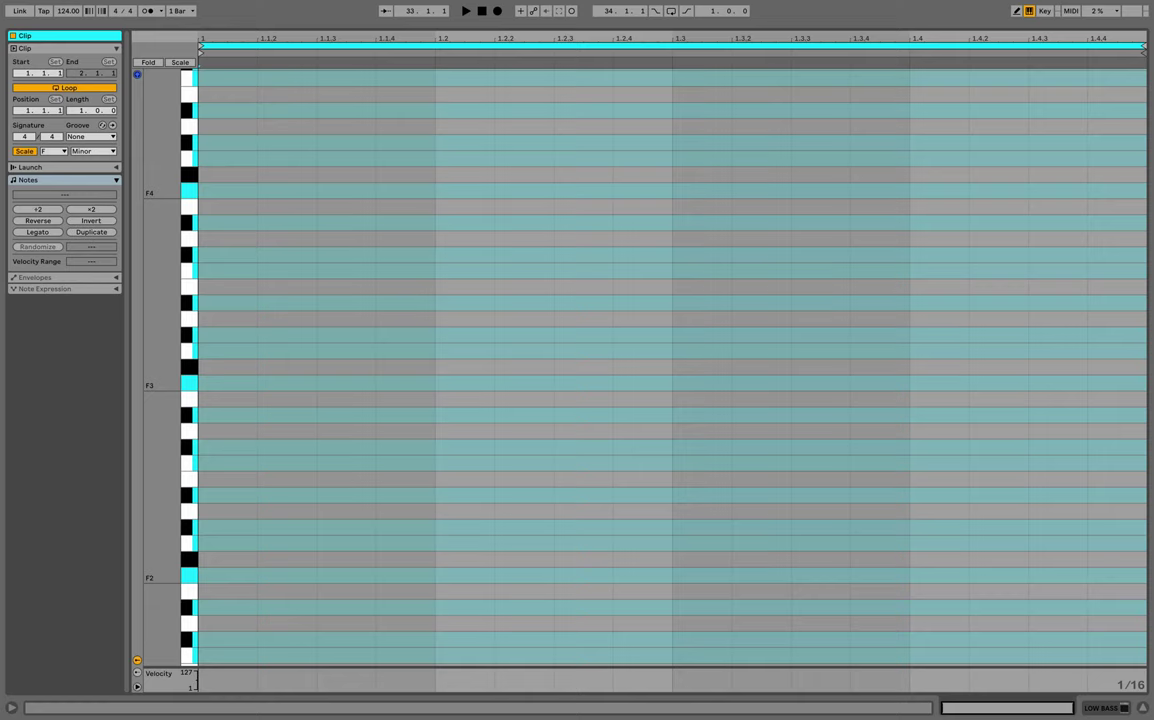
Add two F0 notes to the bass clip: one sixteenth long at 1.1.1 and two sixteenths long at 1.1.2.
scroll(672, 367, "down", 2)
scroll(670, 360, "down", 5)
scroll(670, 360, "down", 5)
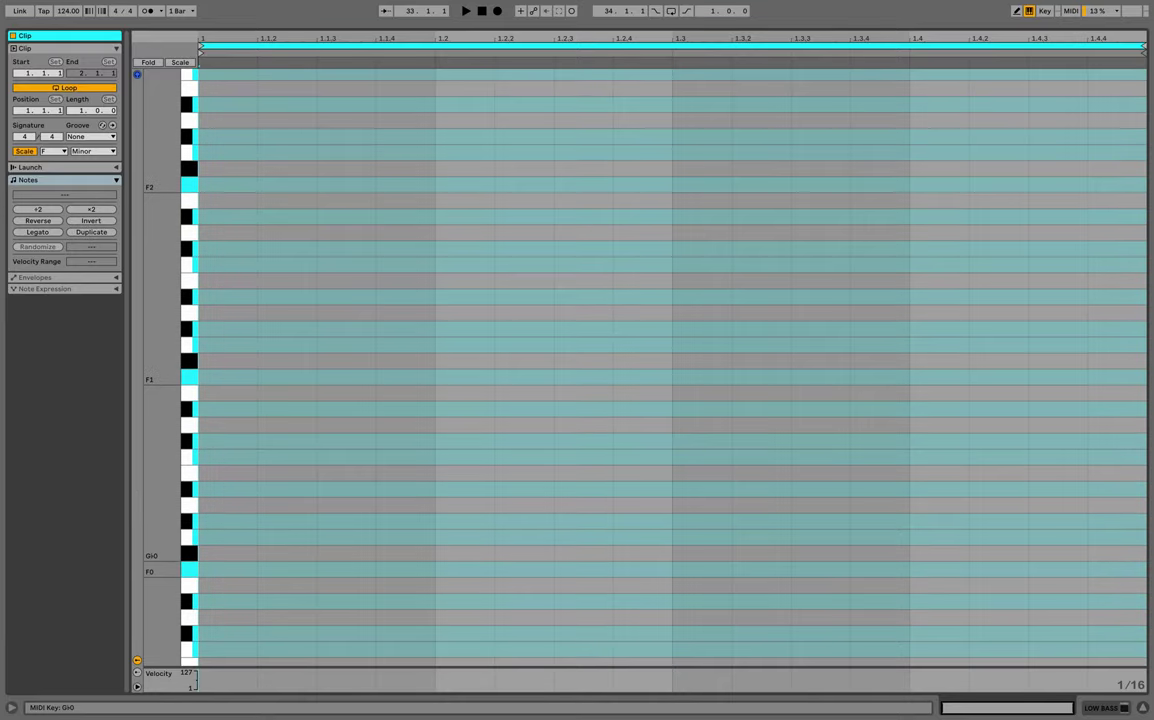
double_click(226, 569)
key("space")
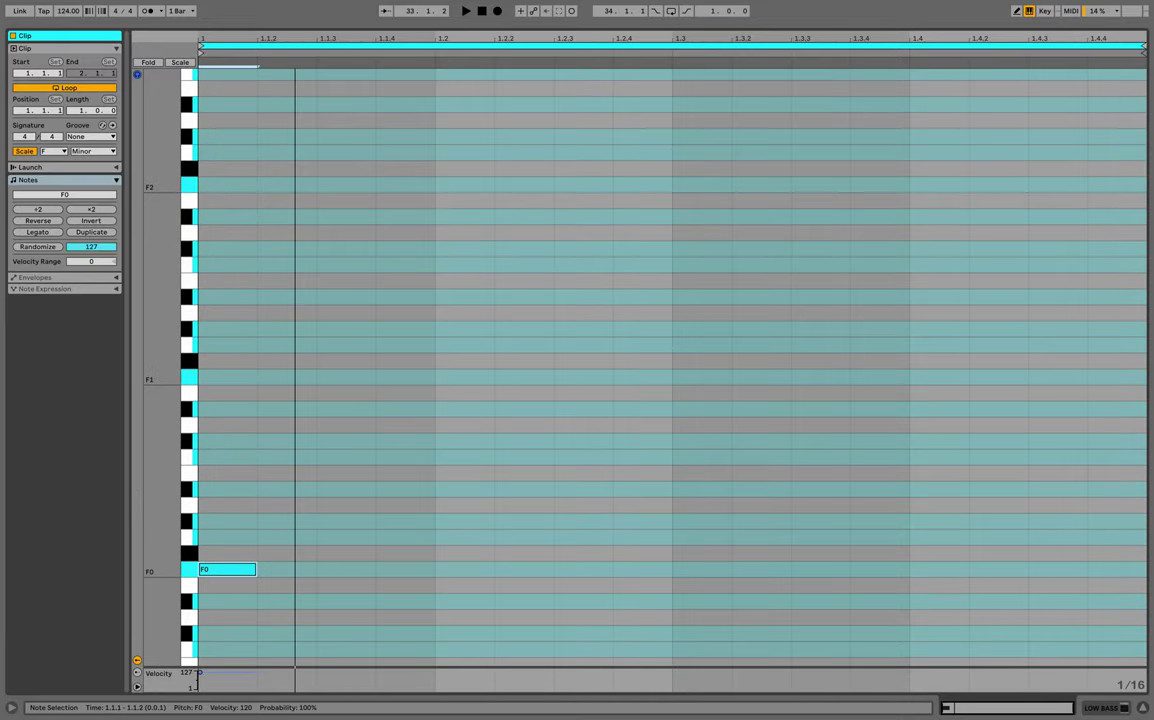
left_click(268, 569)
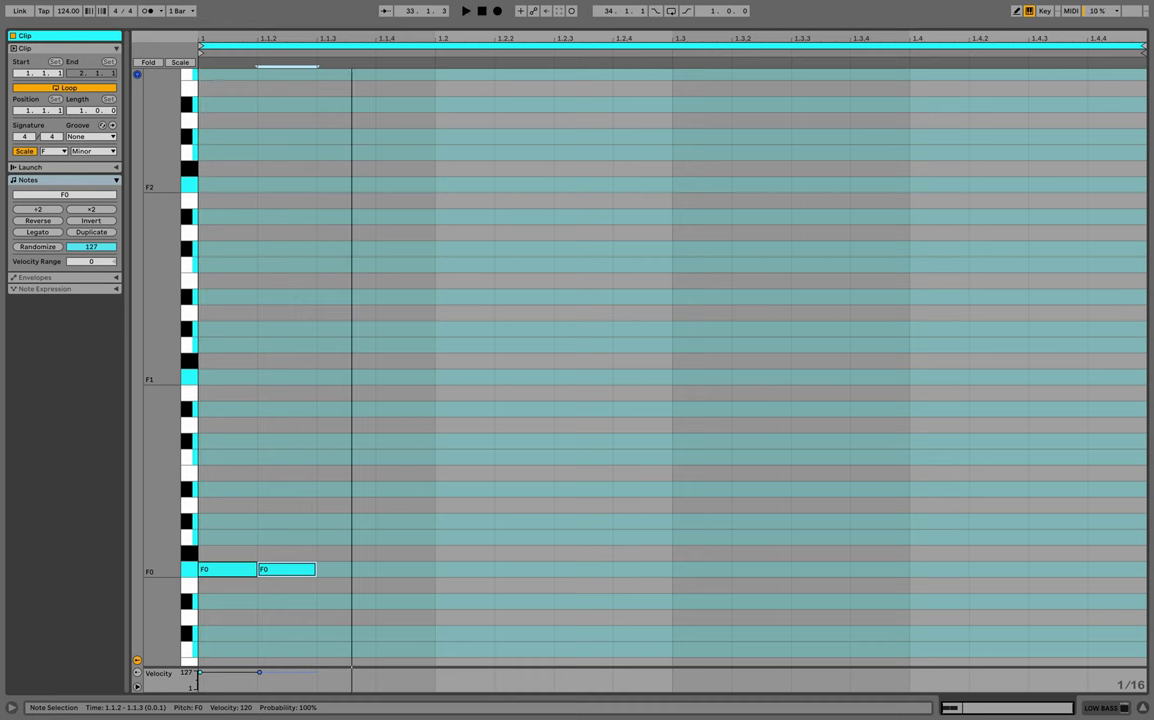
key("shift+Right")
key("shift+Right")
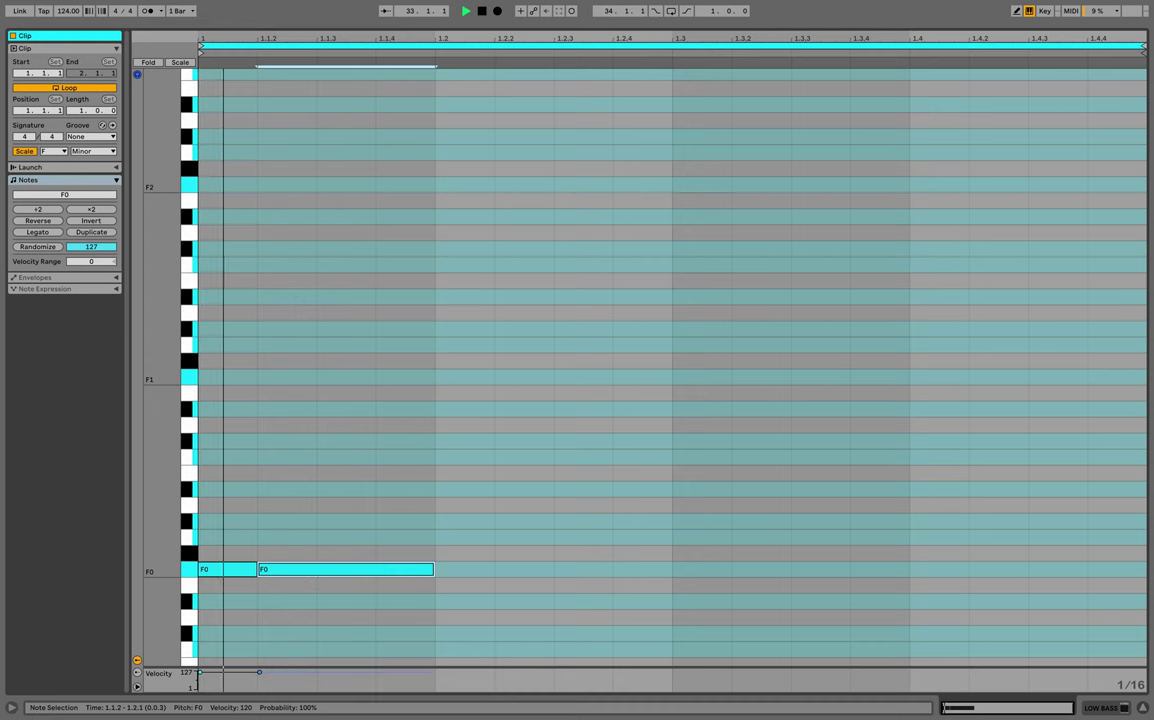
key("shift+Left")
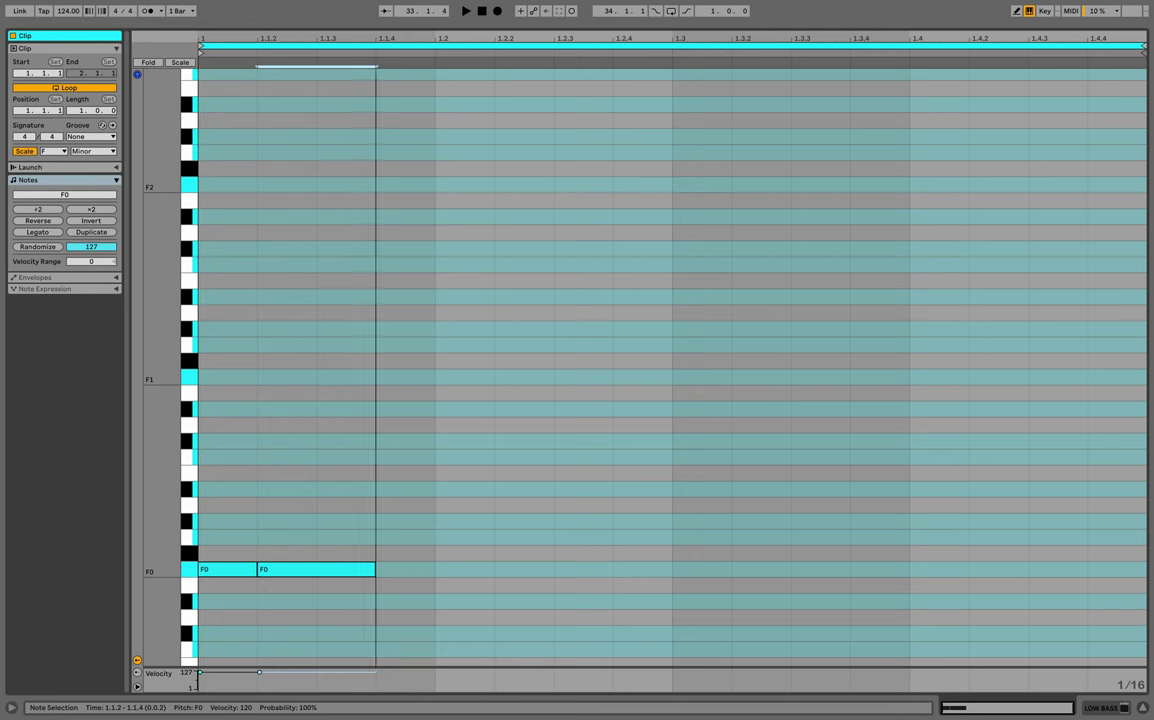
Duplicate the F0 note to 1.1.4, lengthen it to three sixteenths, and duplicate that note to 1.2.3.
key("ctrl+d")
key("space")
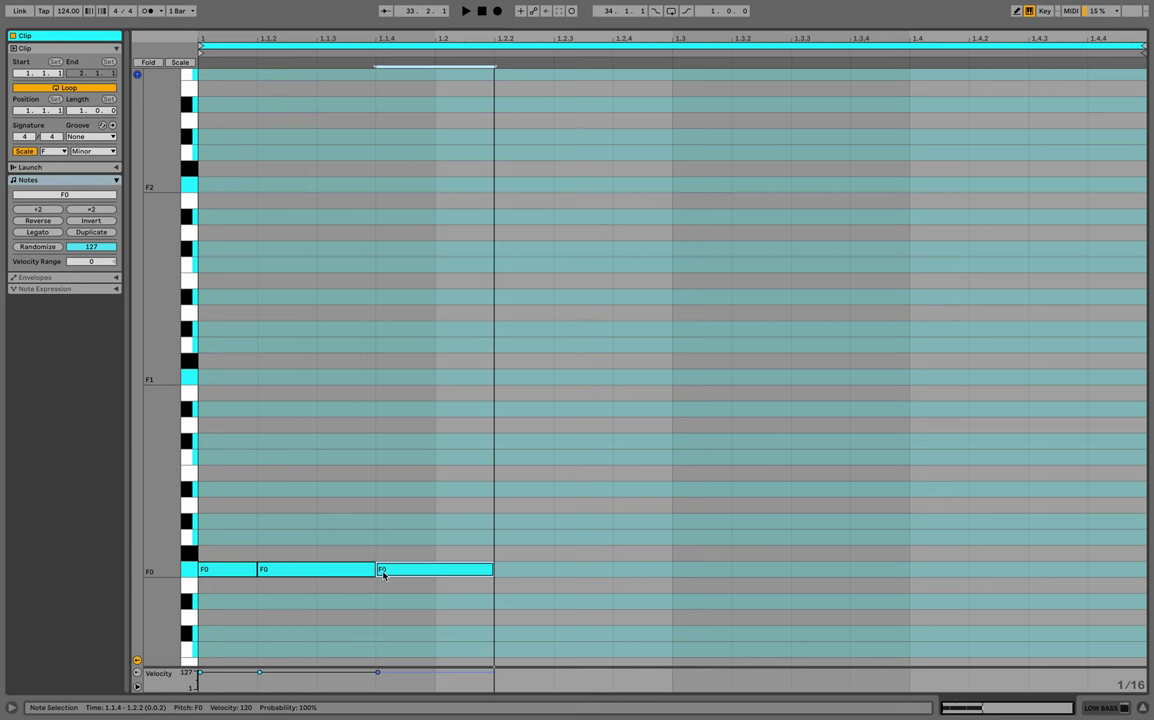
left_click_drag(491, 568, 550, 567)
key("ctrl+d")
key("space")
key("space")
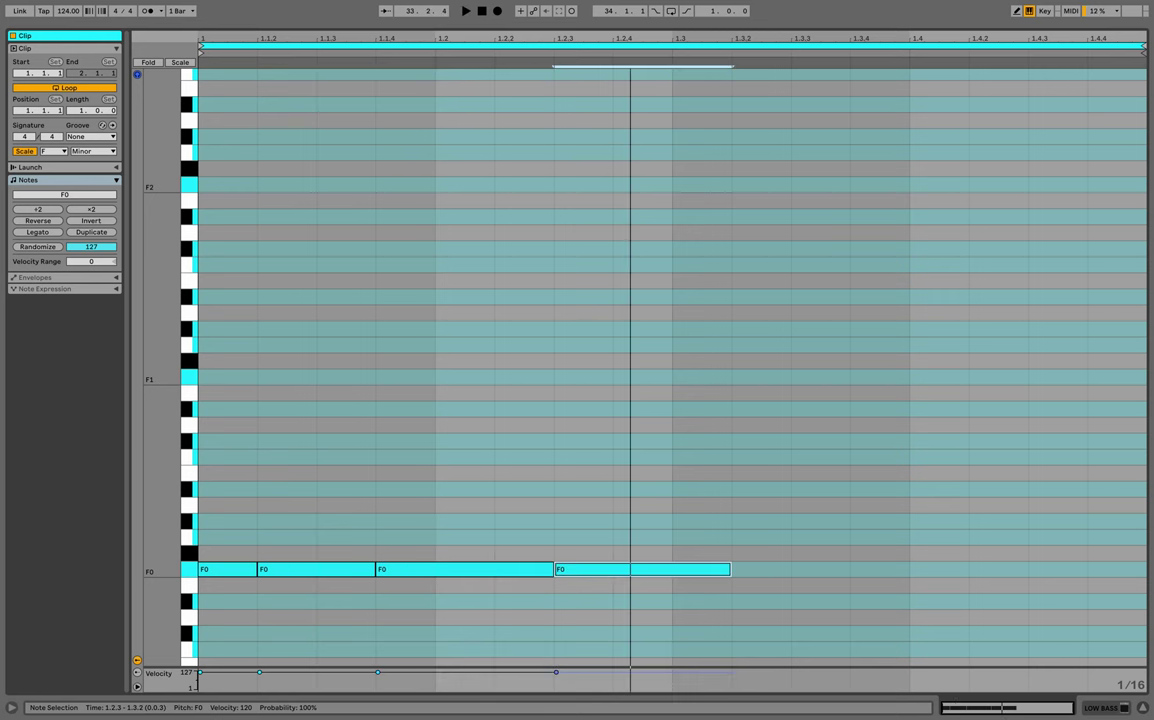
key("space")
key("space")
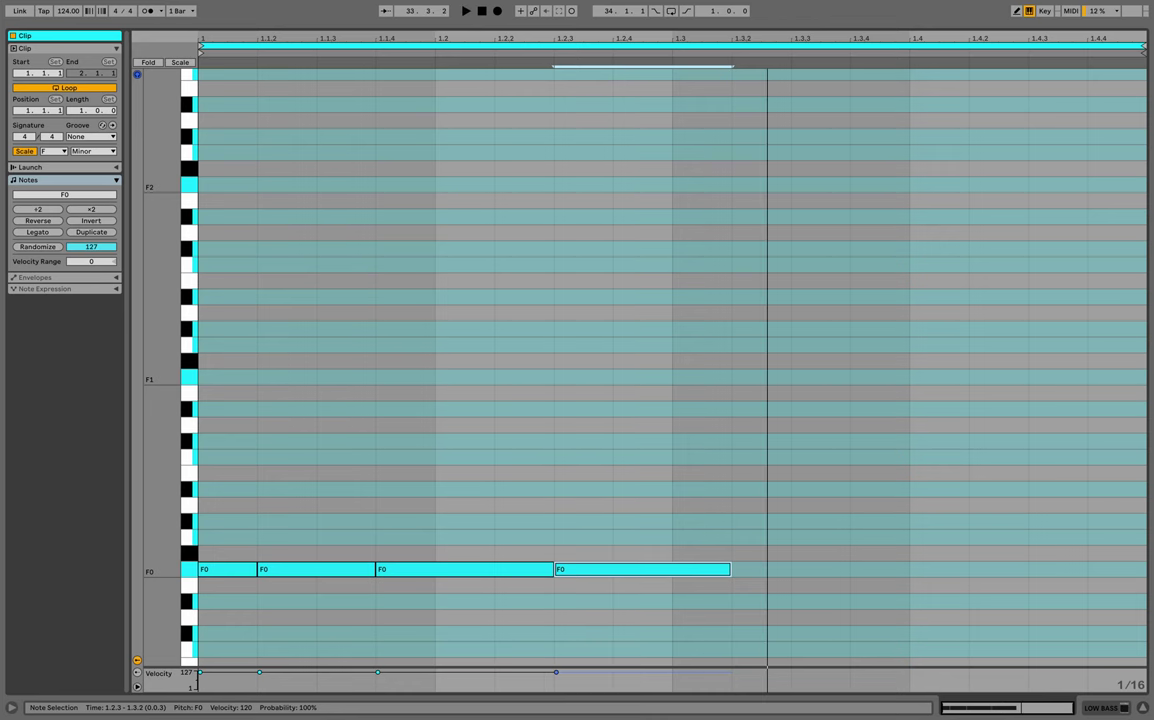
Duplicate the F0 note to 1.3.2 with a length of two sixteenths, and to 1.3.4 with a length of three sixteenths.
key("ctrl+d")
left_click_drag(907, 569, 791, 569)
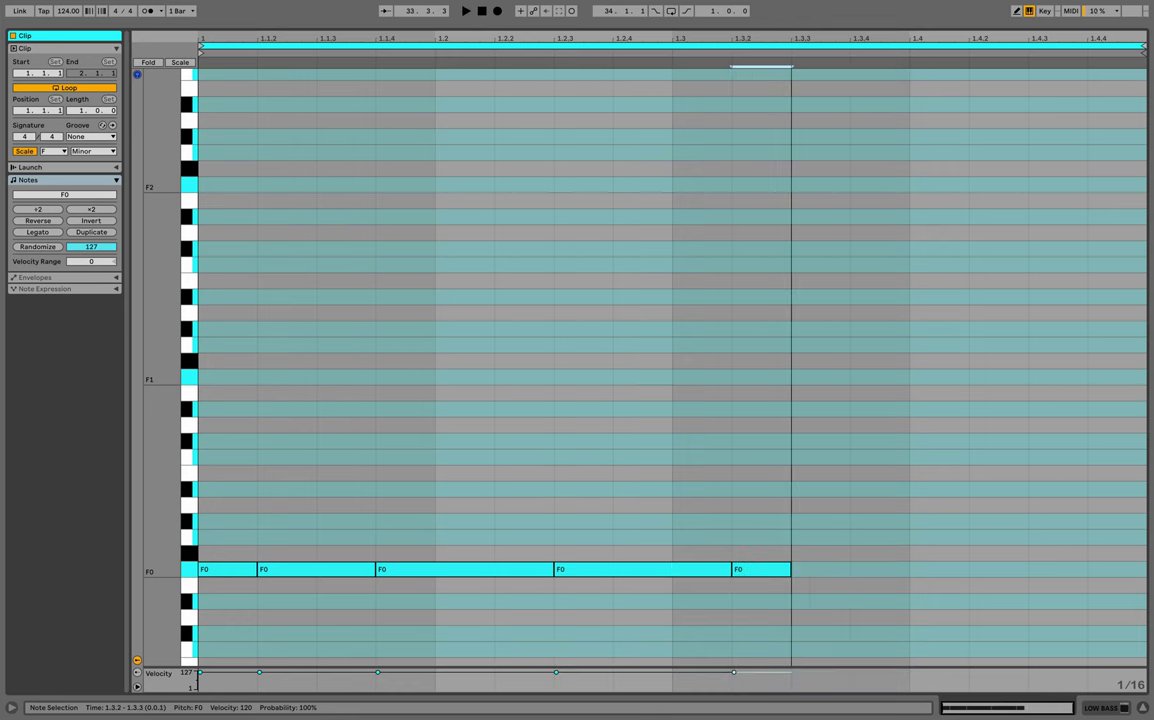
key("shift+Right")
key("ctrl+d")
key("shift+Right")
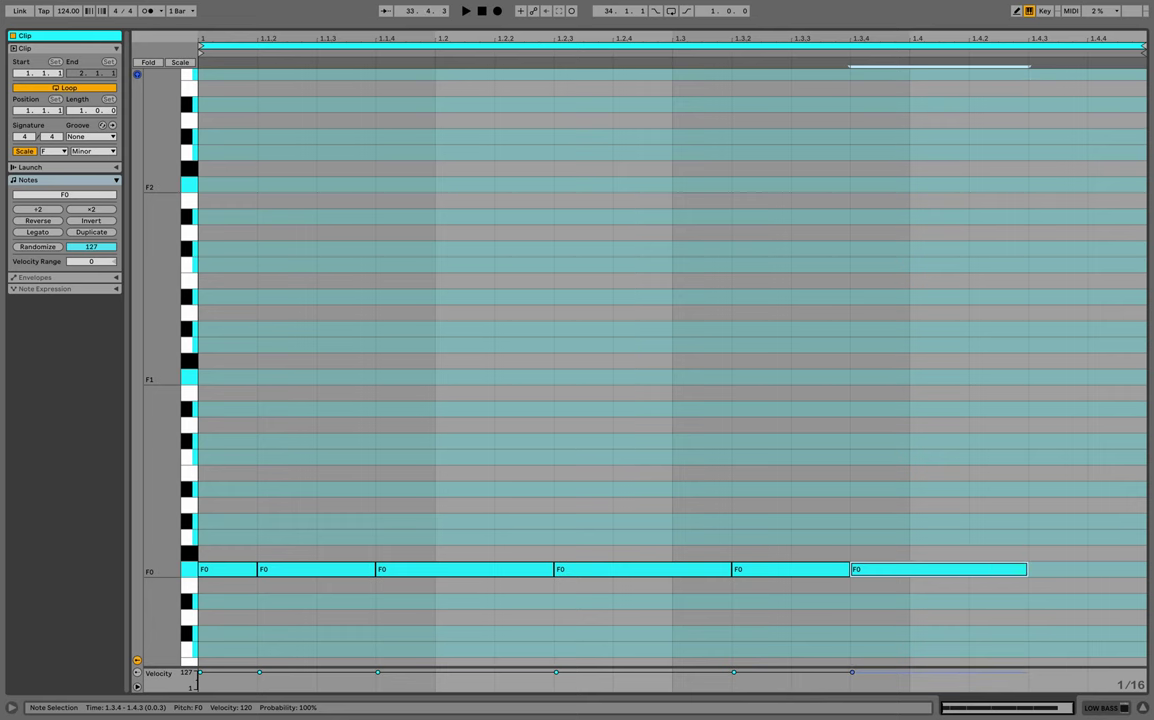
Duplicate the last F0 note to 1.4.3 and shorten it to two sixteenths so it ends with the clip.
key("ctrl+d")
scroll(1023, 572, "left", 2)
scroll(1023, 572, "down", 2)
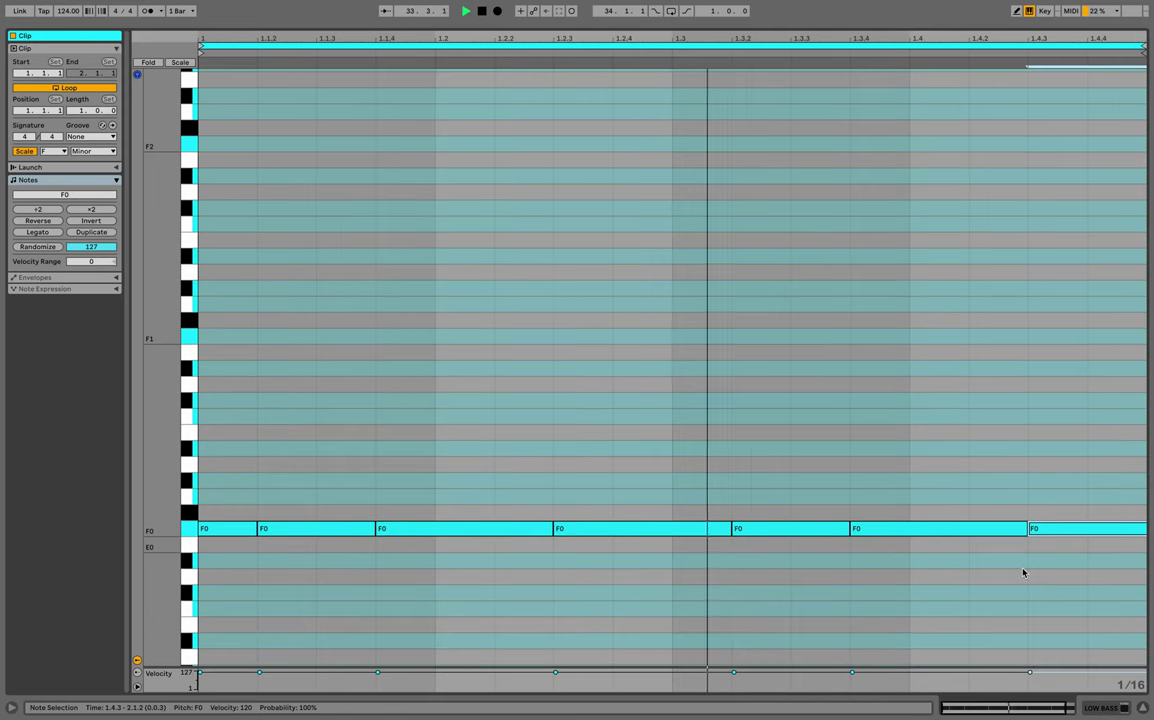
scroll(1023, 572, "right", 2)
key("space")
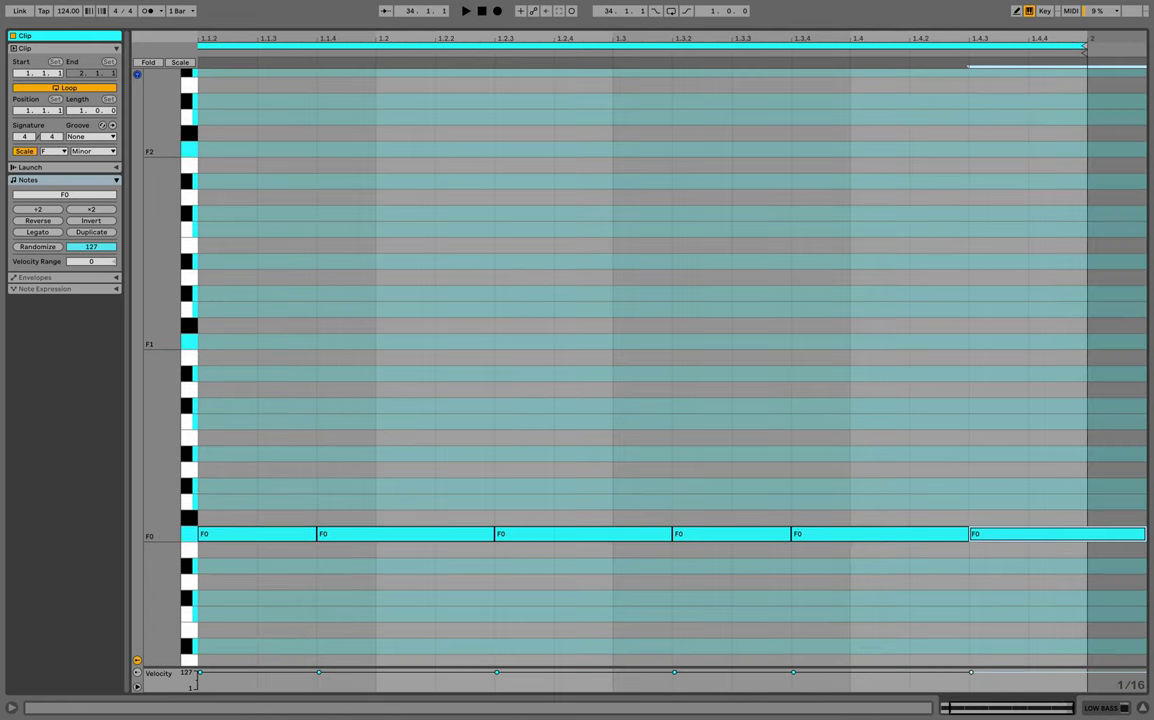
key("shift+Left")
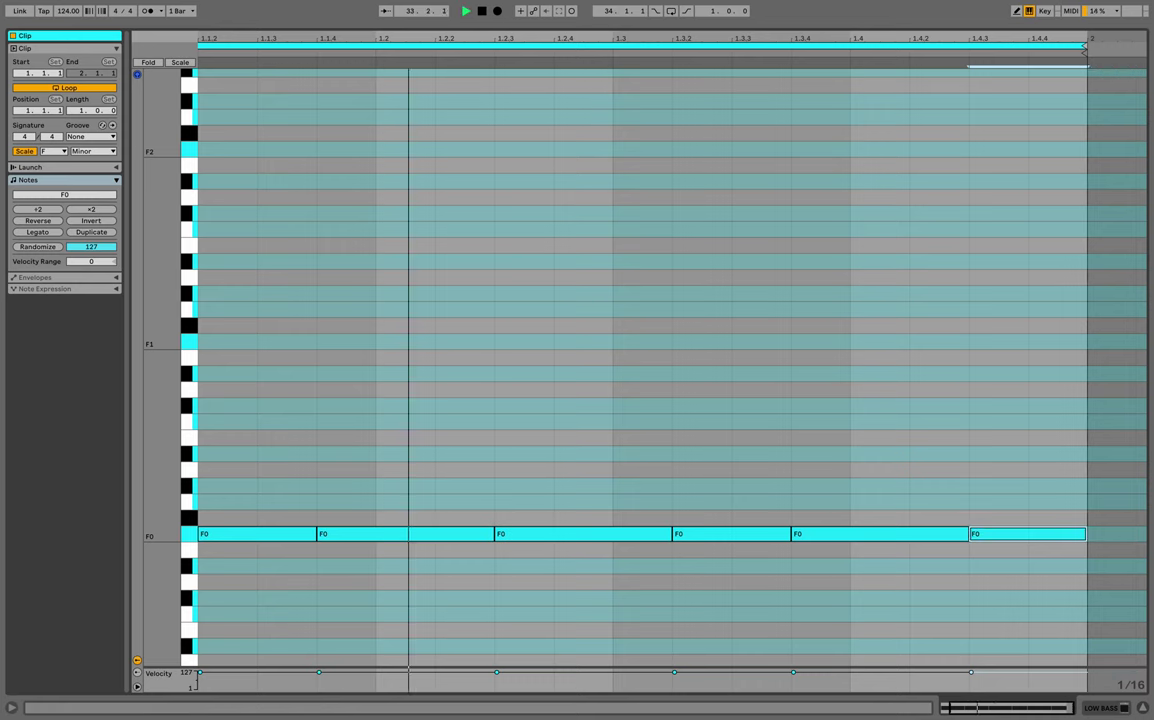
Return to the arrangement, extend the one-bar LOW BASS clip to bar 65, and play the bass line.
key("super+alt+l")
key("space")
scroll(736, 281, "left", 2)
key("space")
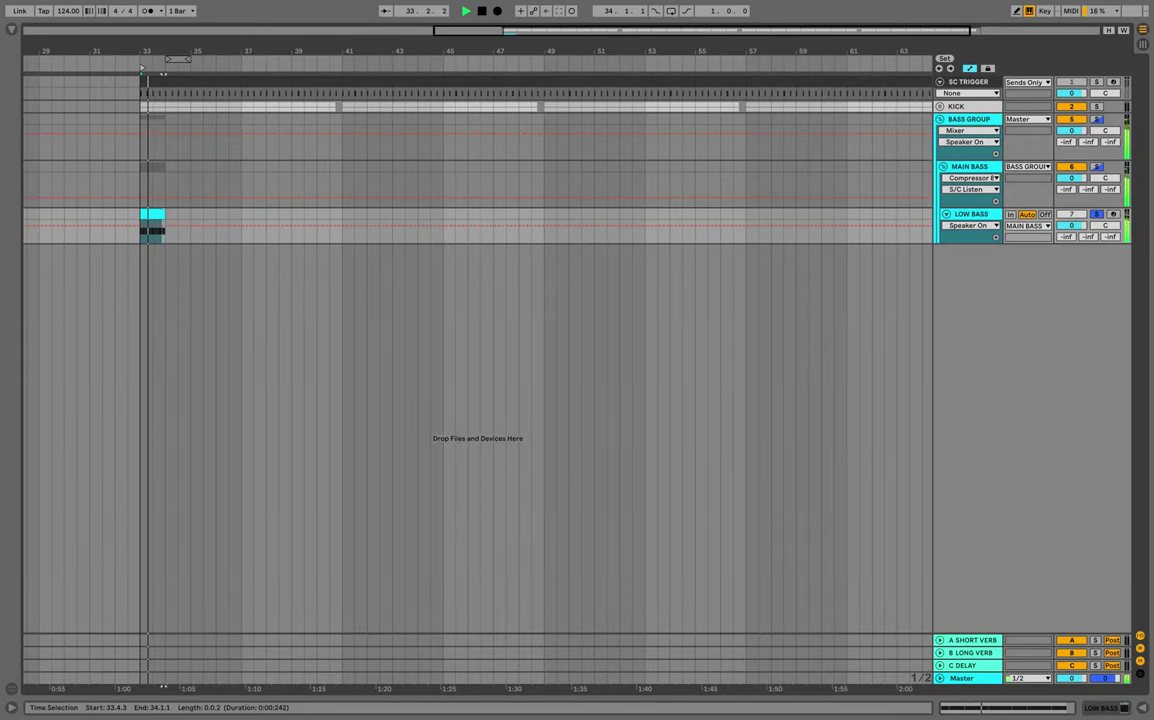
key("space")
left_click_drag(163, 232, 884, 213)
double_click(971, 214)
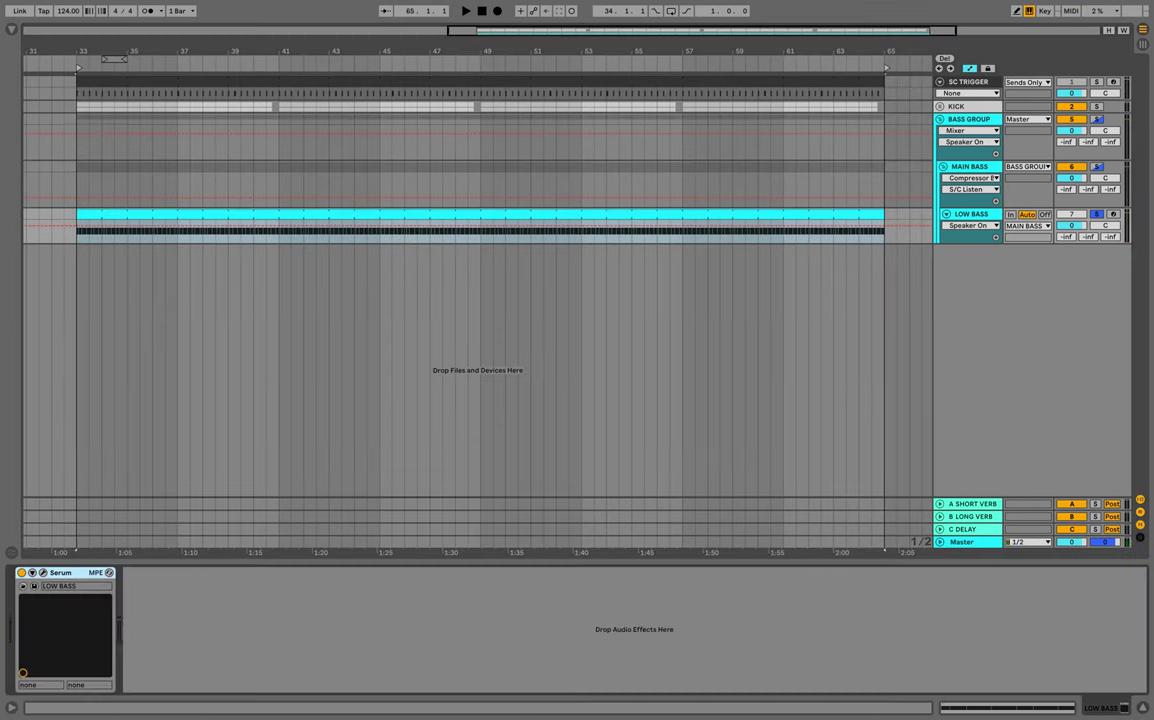
key("space")
scroll(868, 250, "left", 1)
key("space")
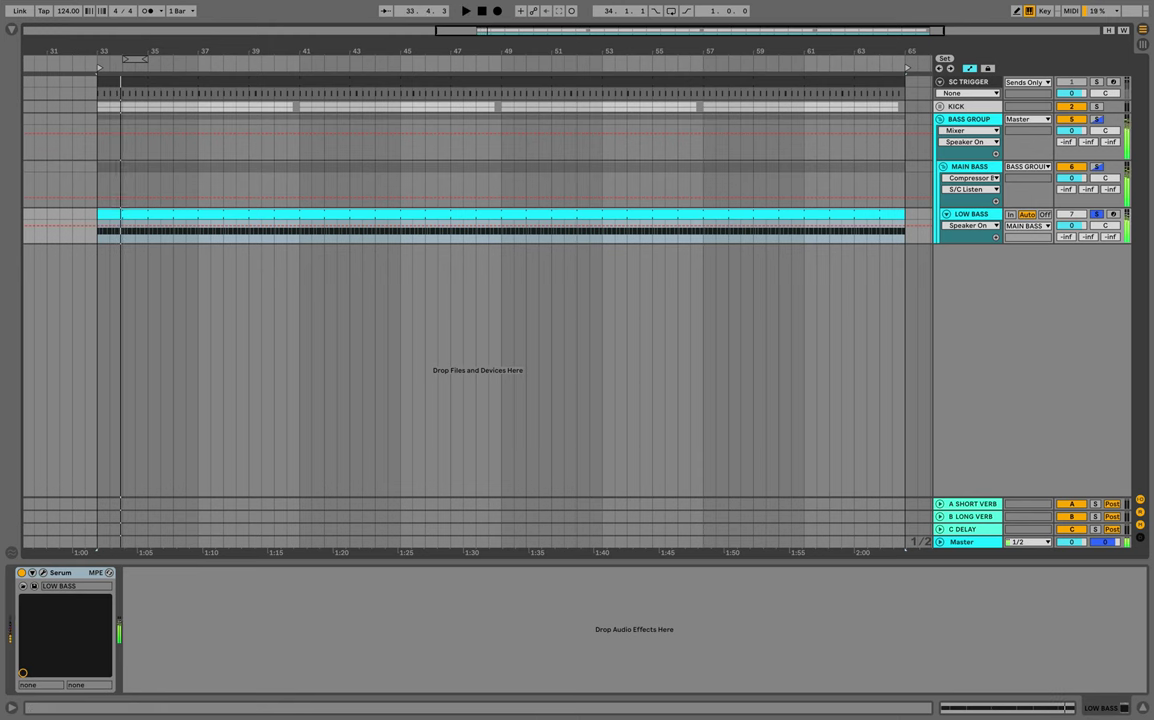
Toggle the sidechain on MAIN BASS's compressor, choose SC TRIGGER as its audio source, and show the SC TRIGGER track's sampler.
left_click(970, 167)
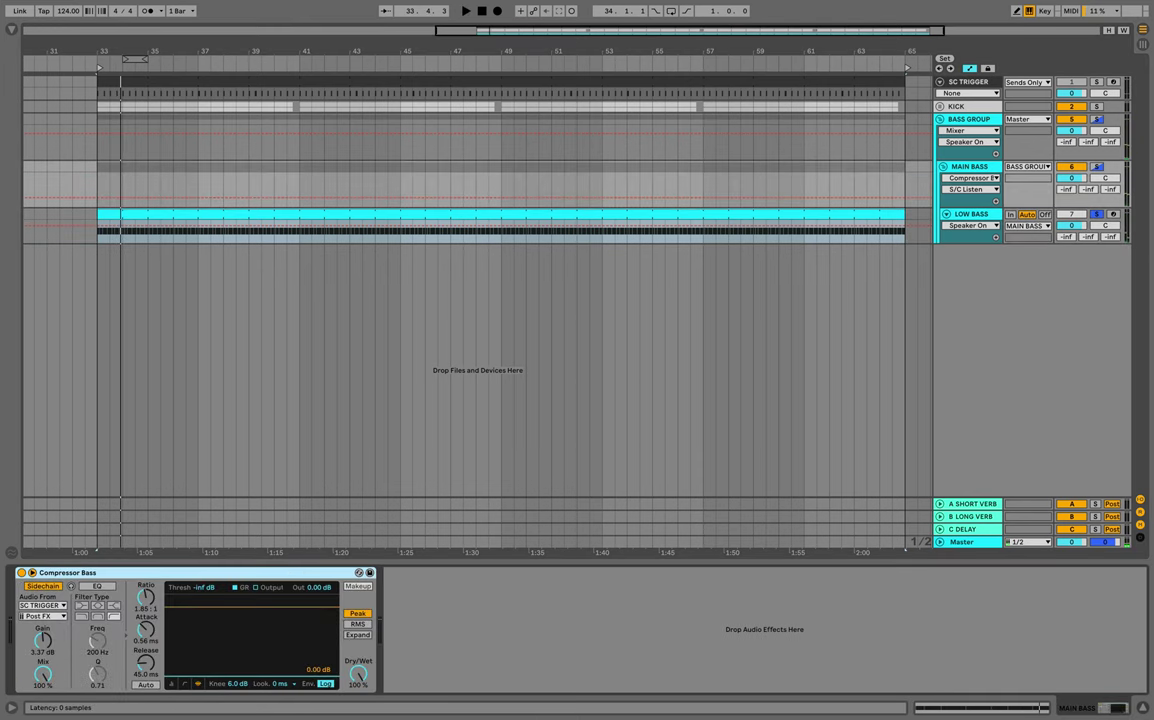
left_click(44, 587)
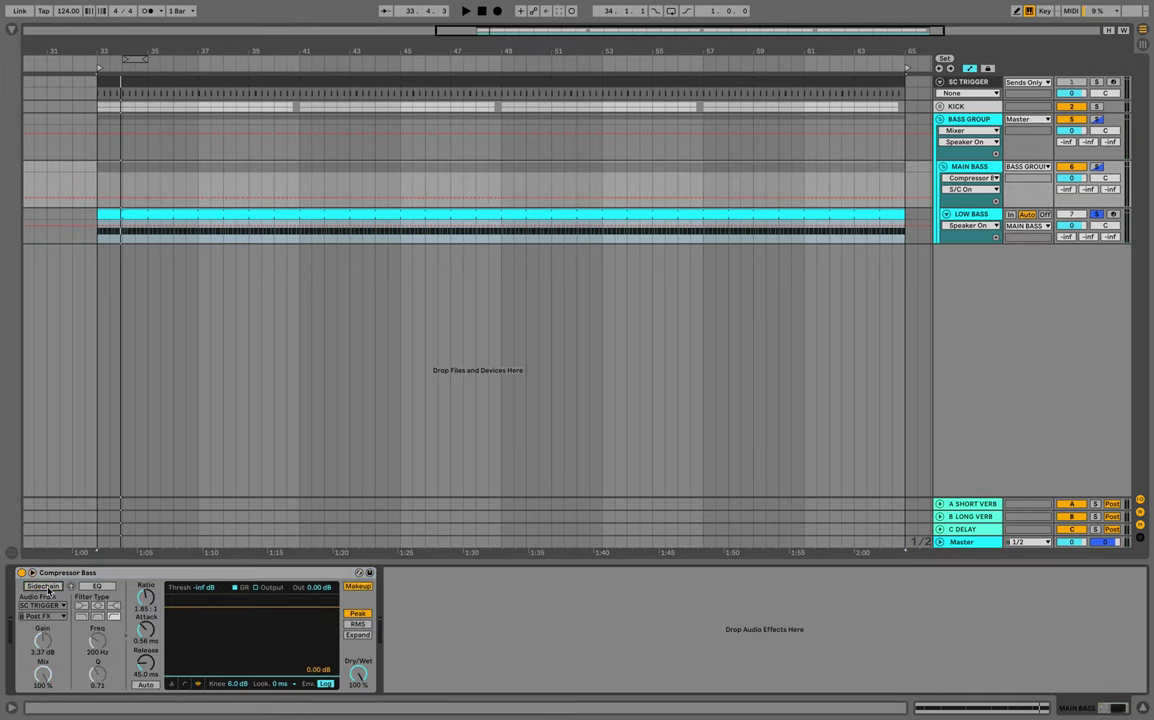
left_click(42, 605)
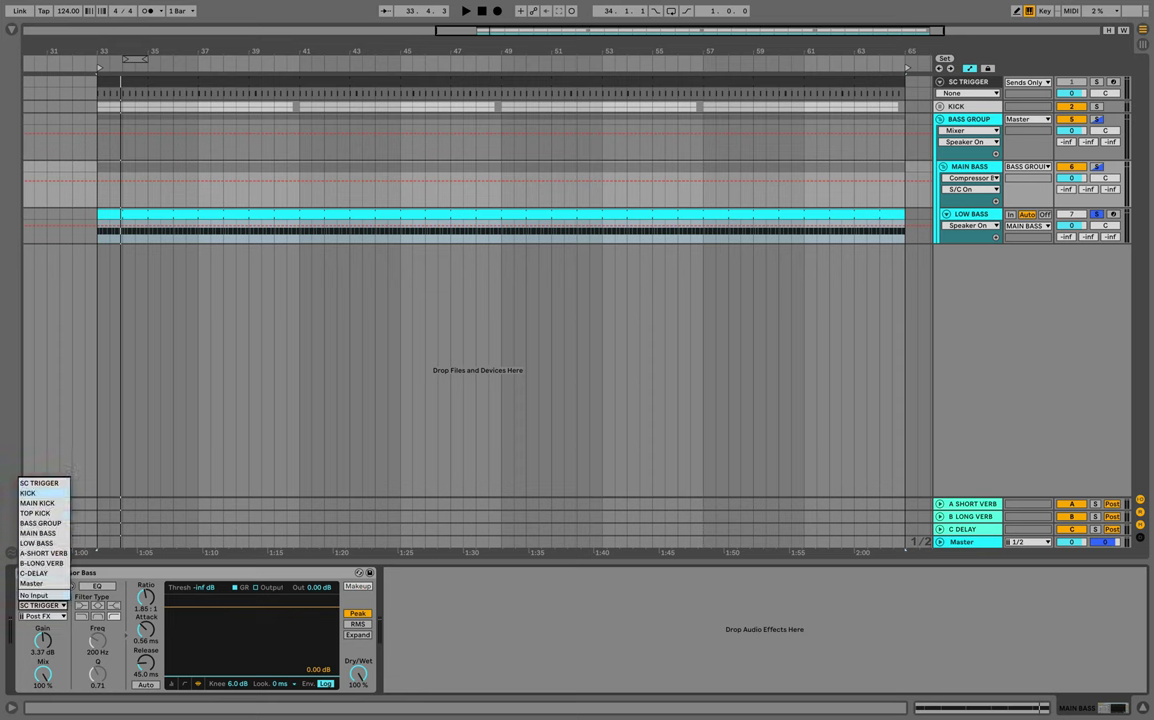
left_click(39, 483)
left_click(966, 82)
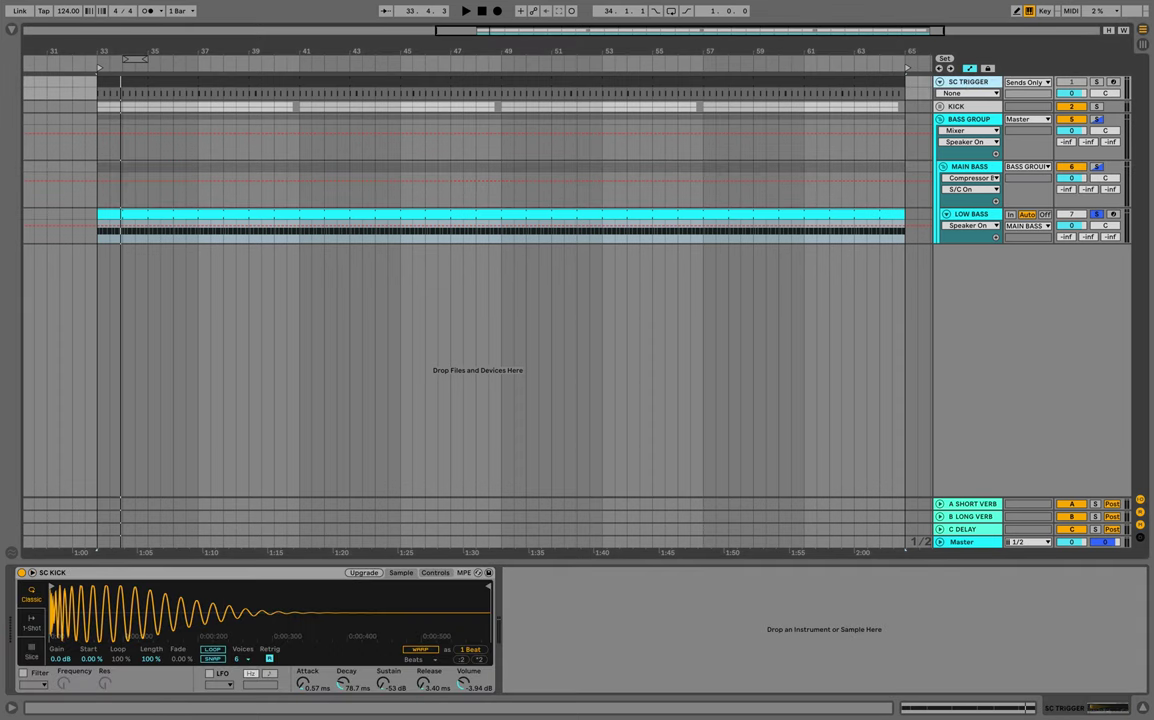
Show MAIN BASS's compressor and play the soloed bass line to check the sidechain ducking.
left_click(968, 215)
left_click(969, 167)
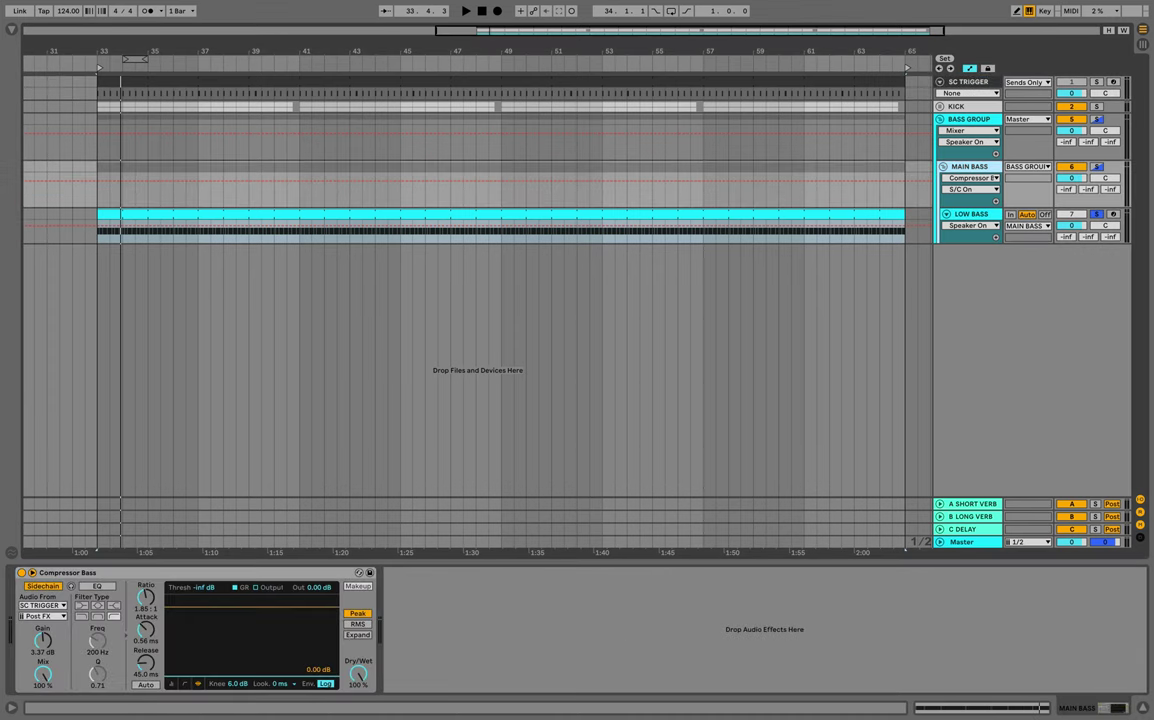
key("space")
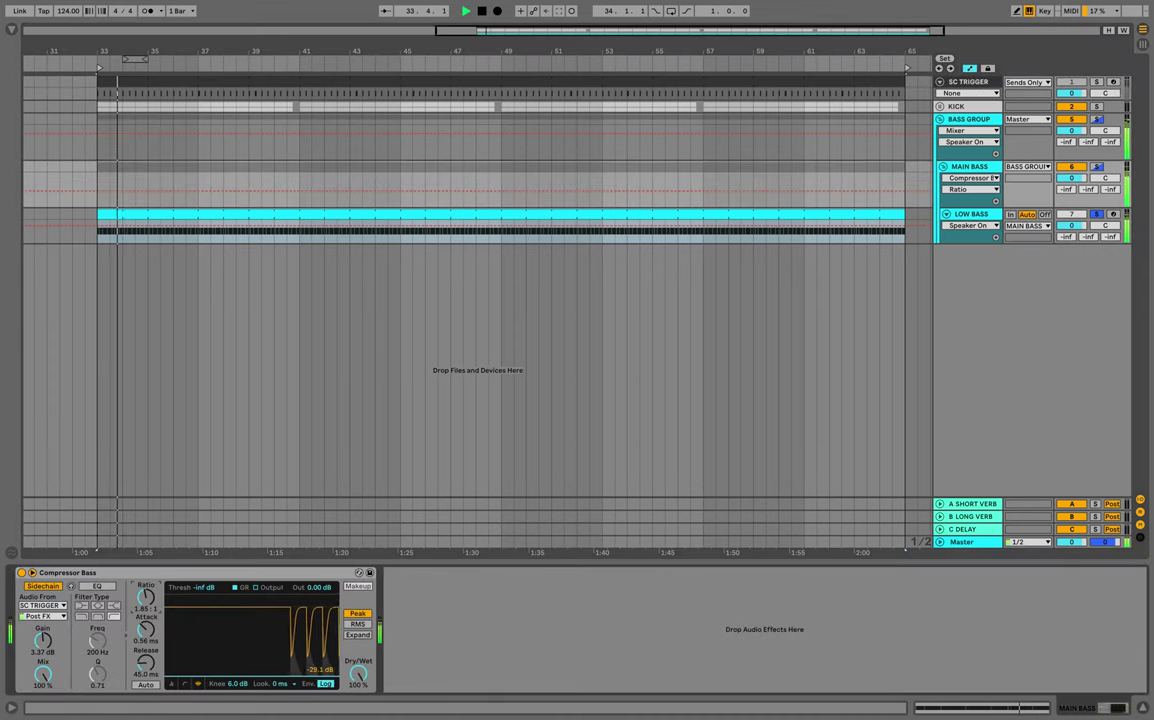
mouse_move(146, 597)
left_mouse_down()
mouse_move(146, 625)
mouse_move(146, 594)
left_mouse_up()
key("space")
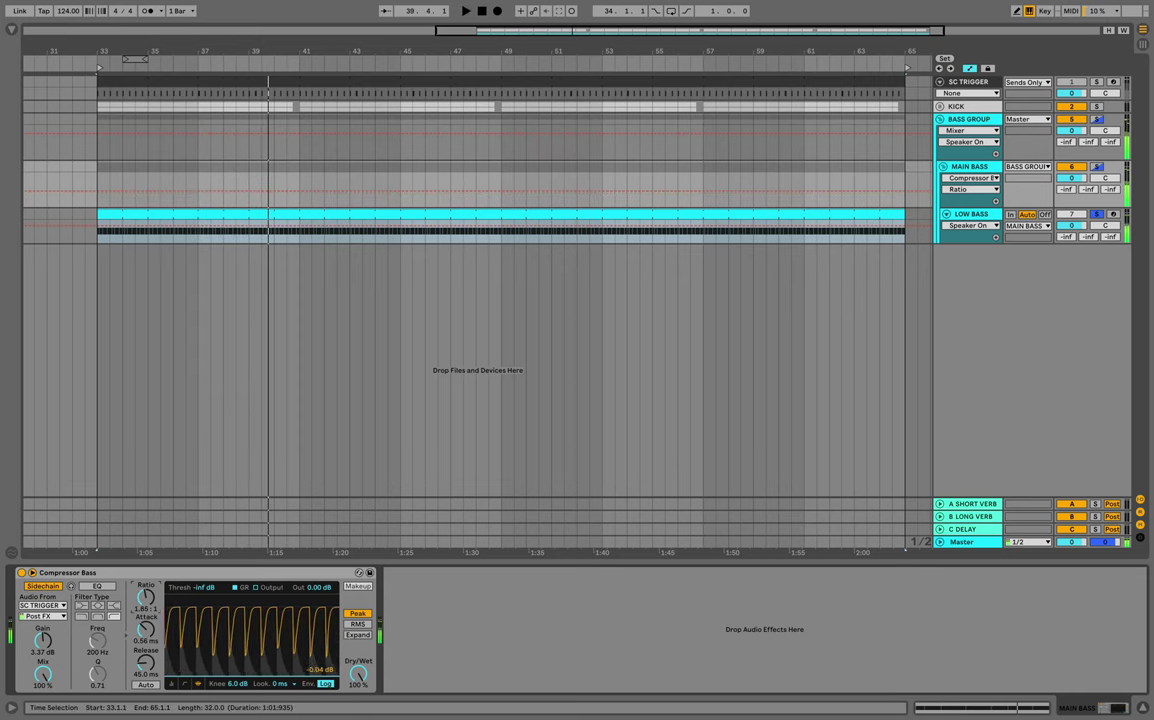
Unsolo LOW BASS and play the bass line together with the kick.
left_click(1097, 214)
key("space")
scroll(736, 252, "right", 1)
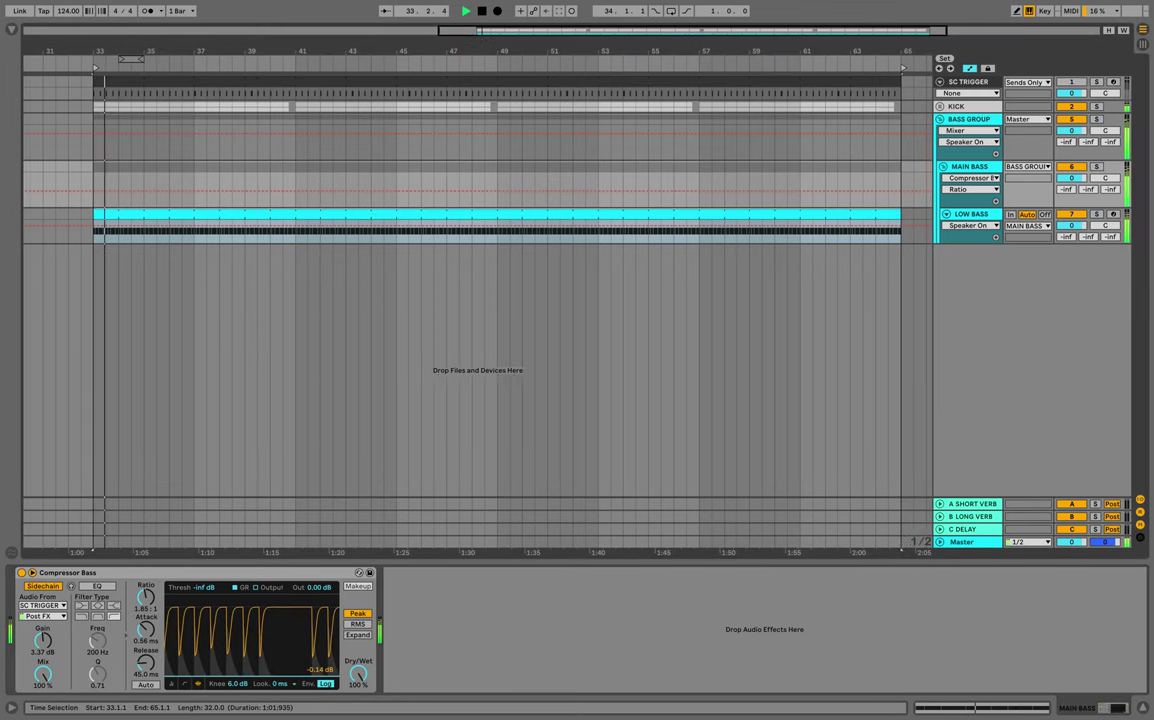
Solo LOW BASS, add an EQ Eight after Serum, and play the track to check its spectrum.
left_click(971, 214)
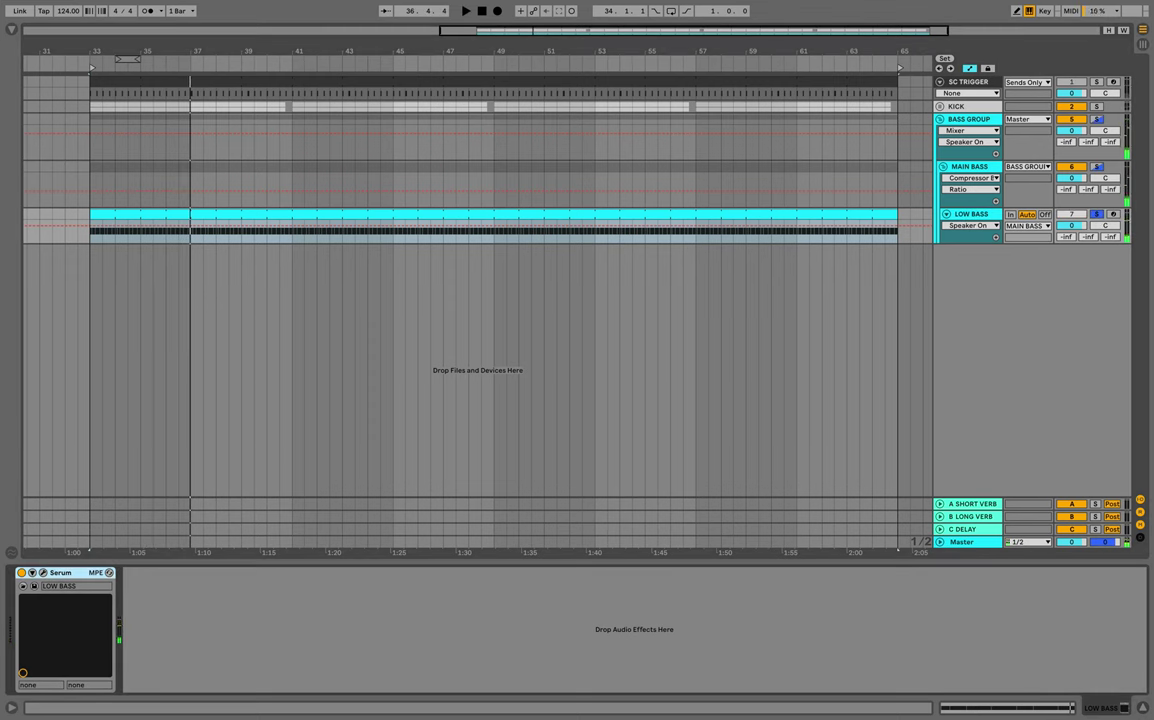
key("super+f")
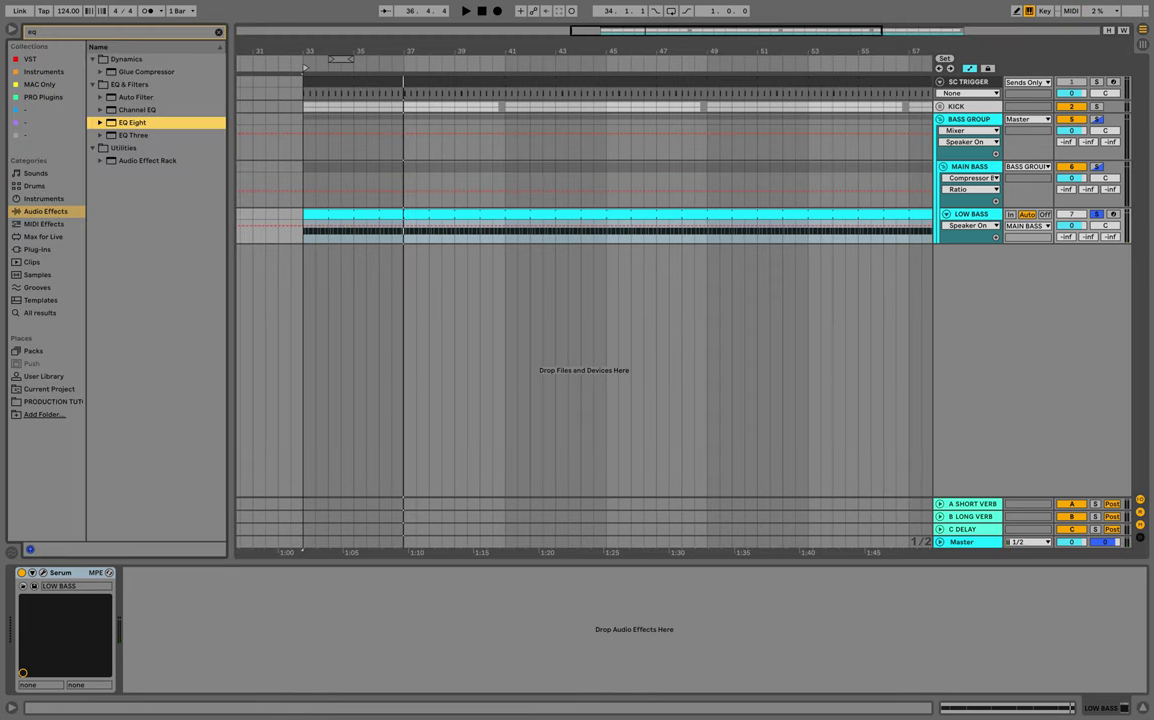
key("Return")
key("space")
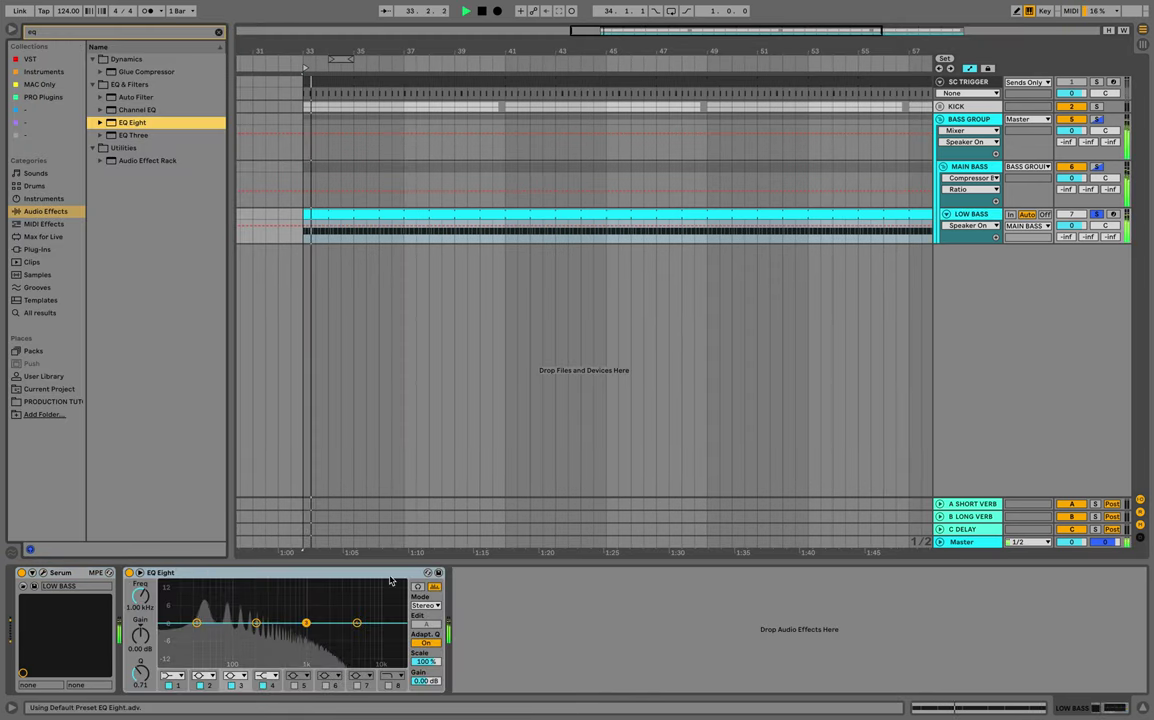
key("space")
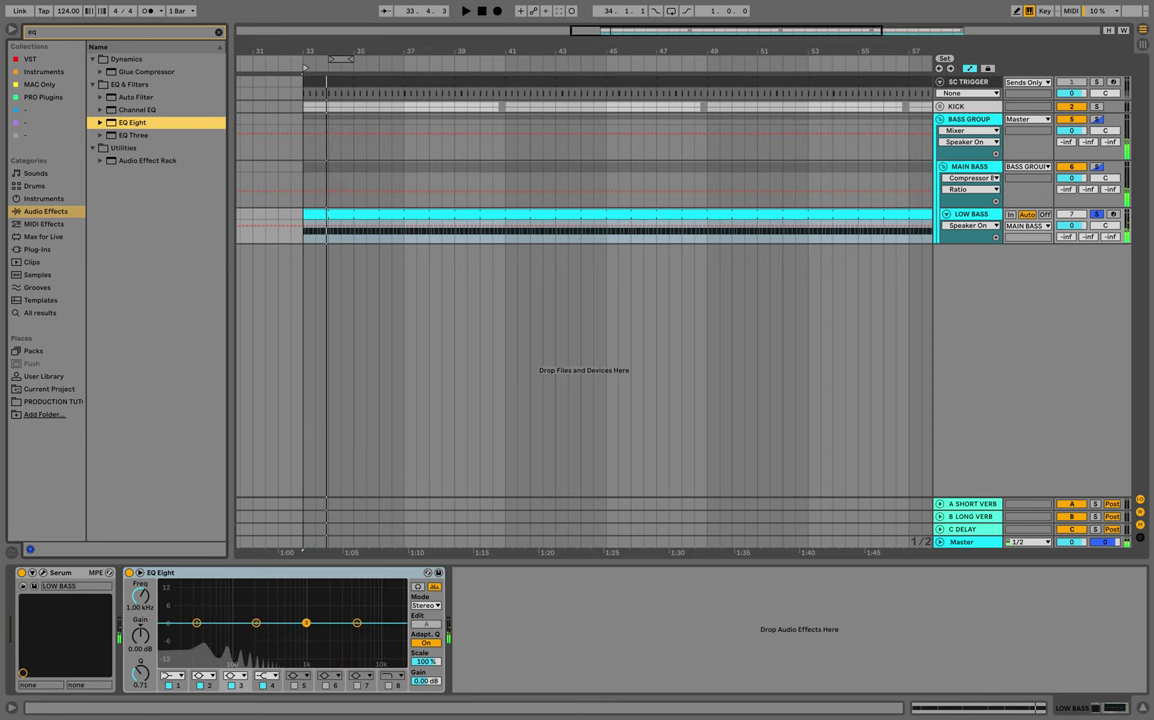
Turn on the EQ Eight's audition mode and make band 1 a low cut at 40 Hz with a Q of 0.50.
left_click(418, 587)
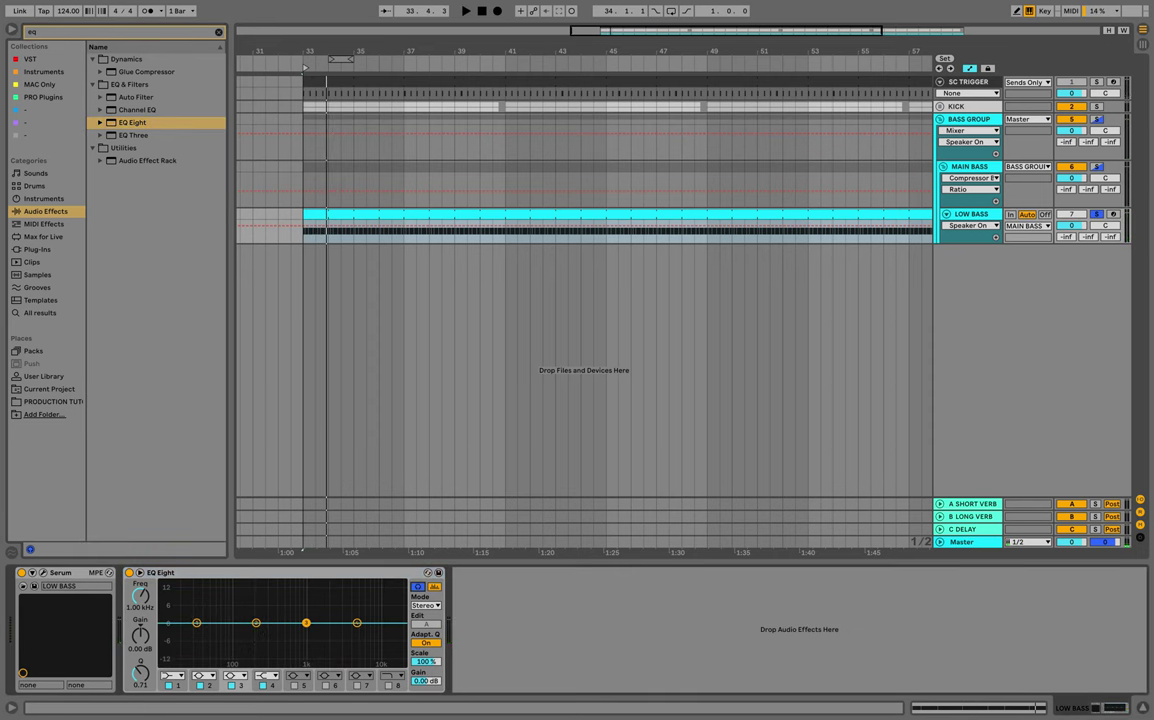
left_click(172, 676)
left_click(168, 605)
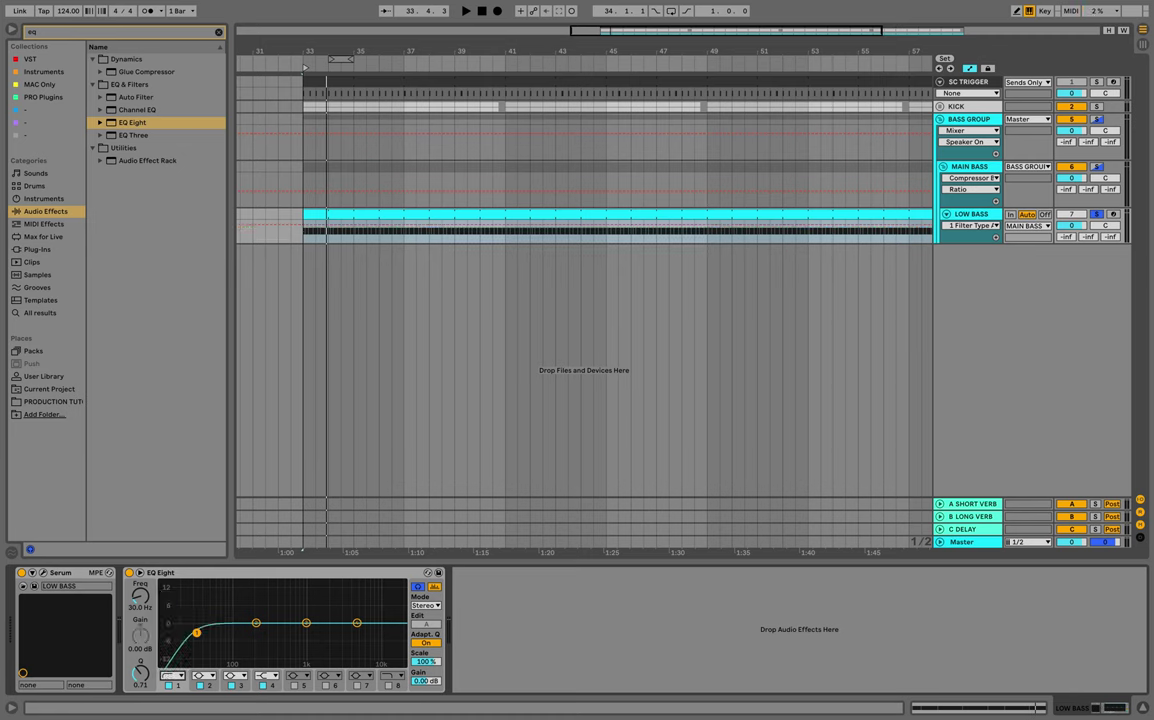
key("space")
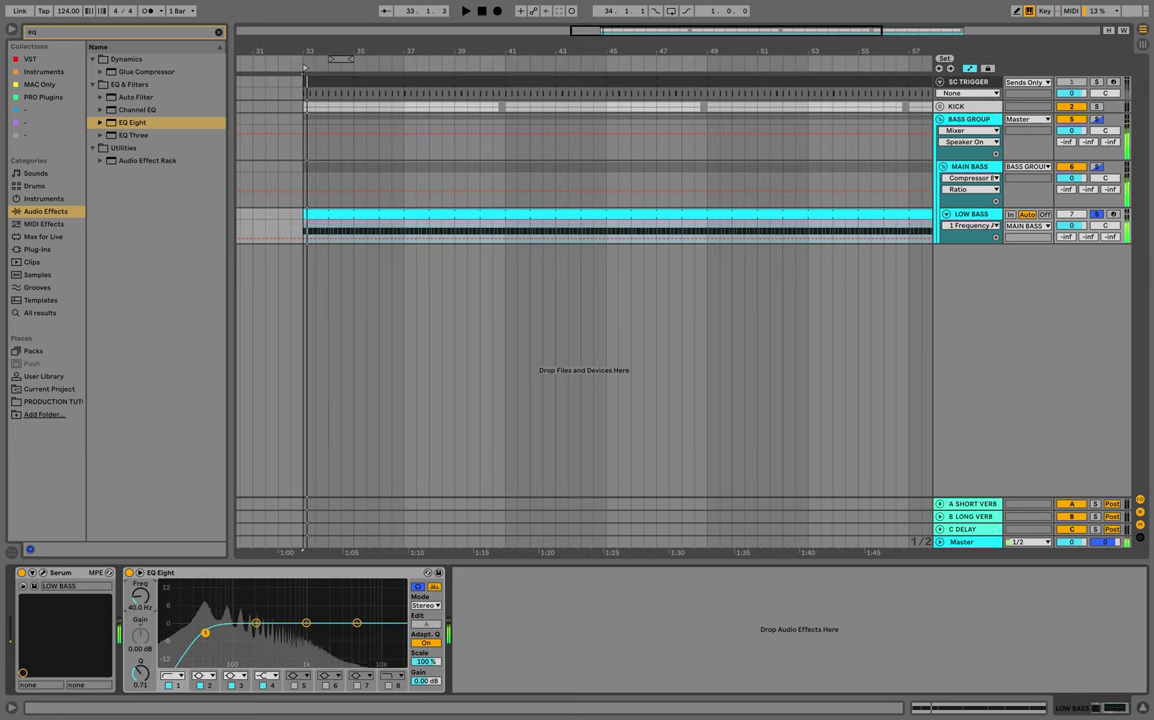
key("space")
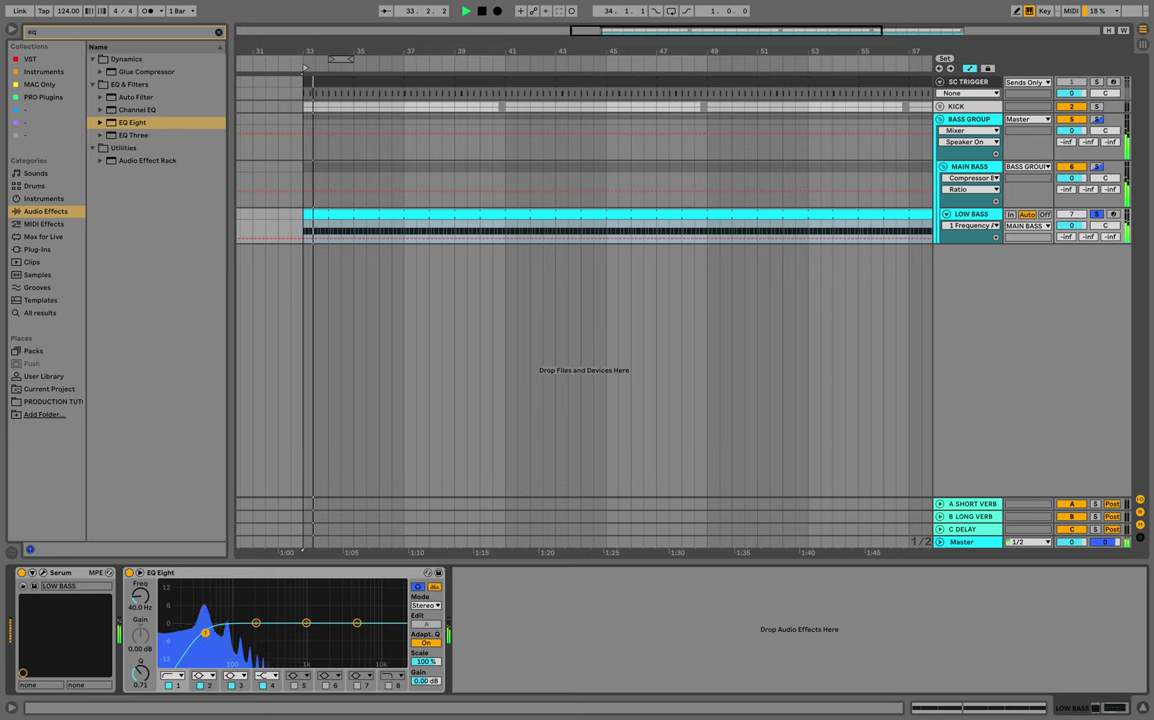
key("space")
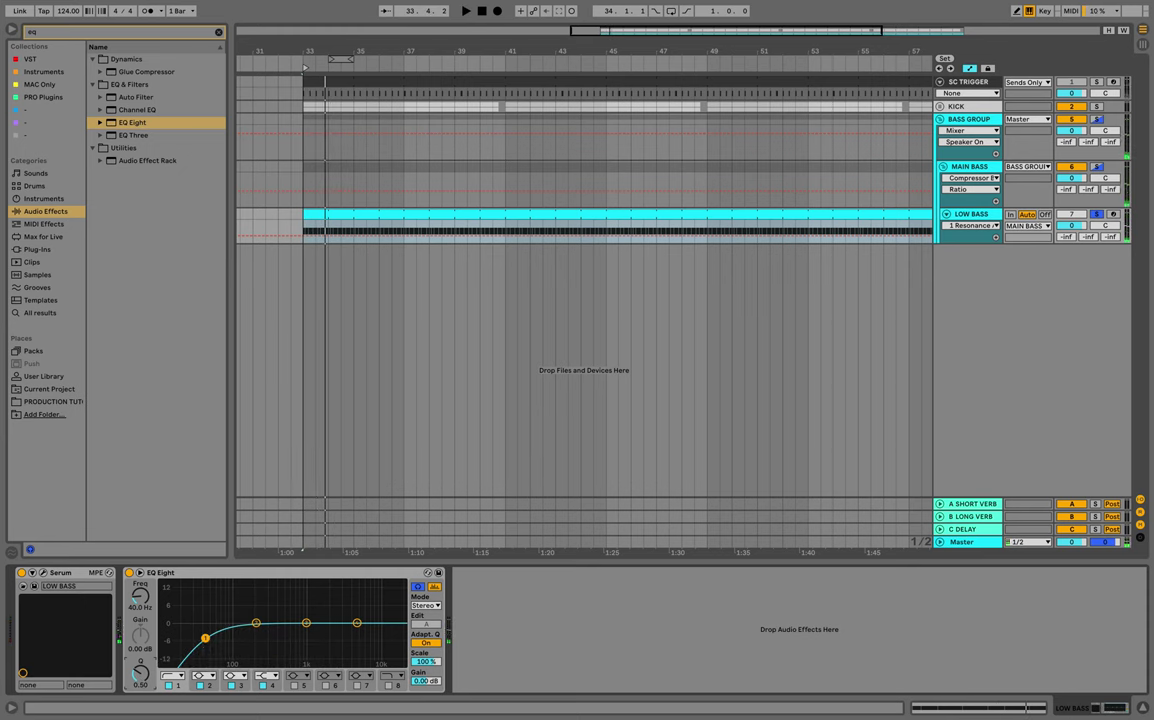
Set band 2 of LOW BASS's EQ to a -6 dB bell at 60 Hz with a Q of 2.00, and play it.
key("space")
left_click_drag(256, 623, 217, 583)
key("space")
key("space")
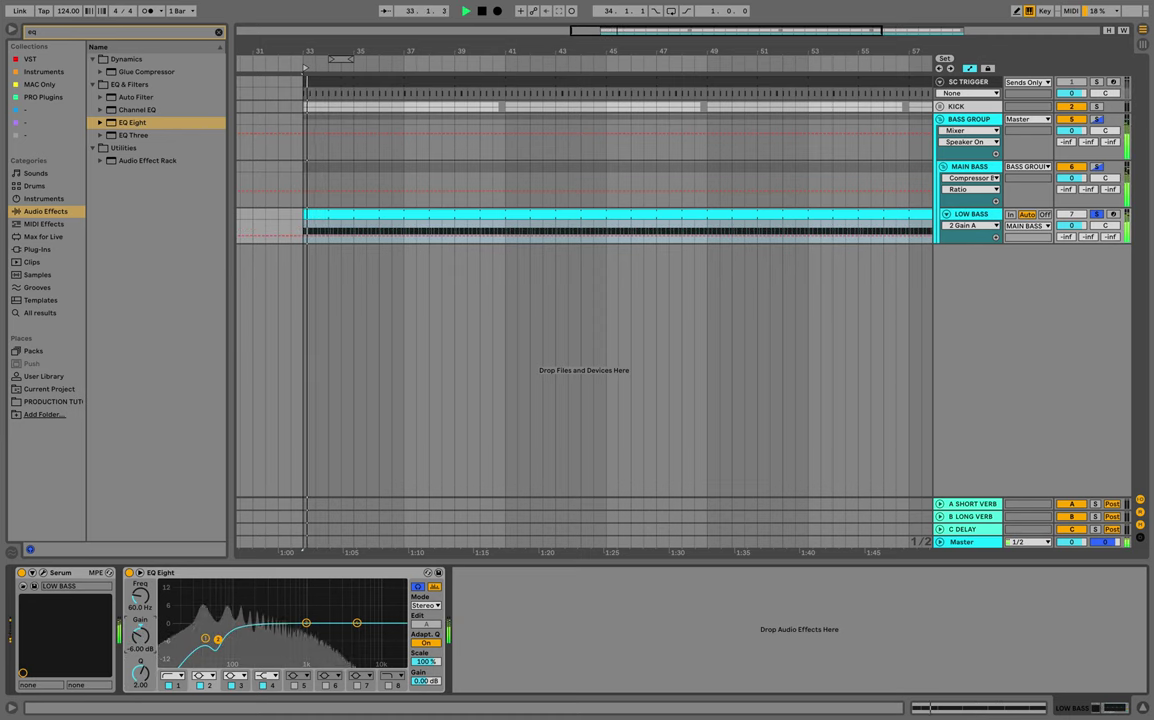
Turn off band 4, make band 3 a high cut at 500 Hz, and play LOW BASS unsoloed with the kick.
left_click(263, 686)
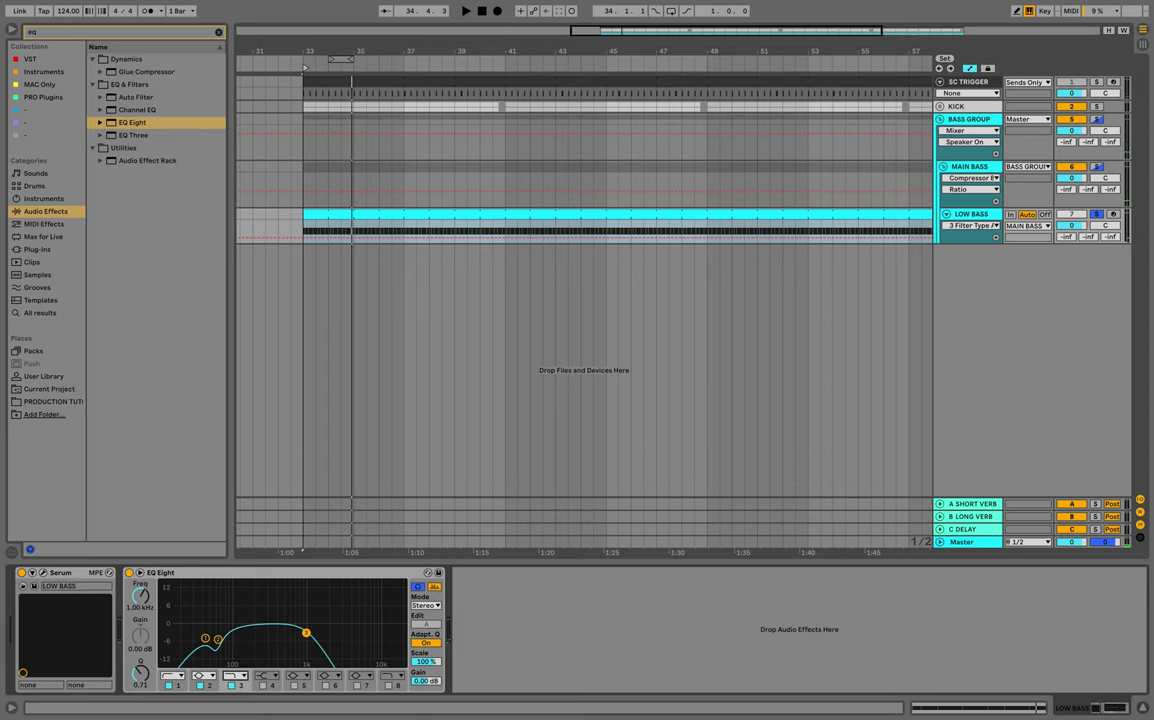
key("space")
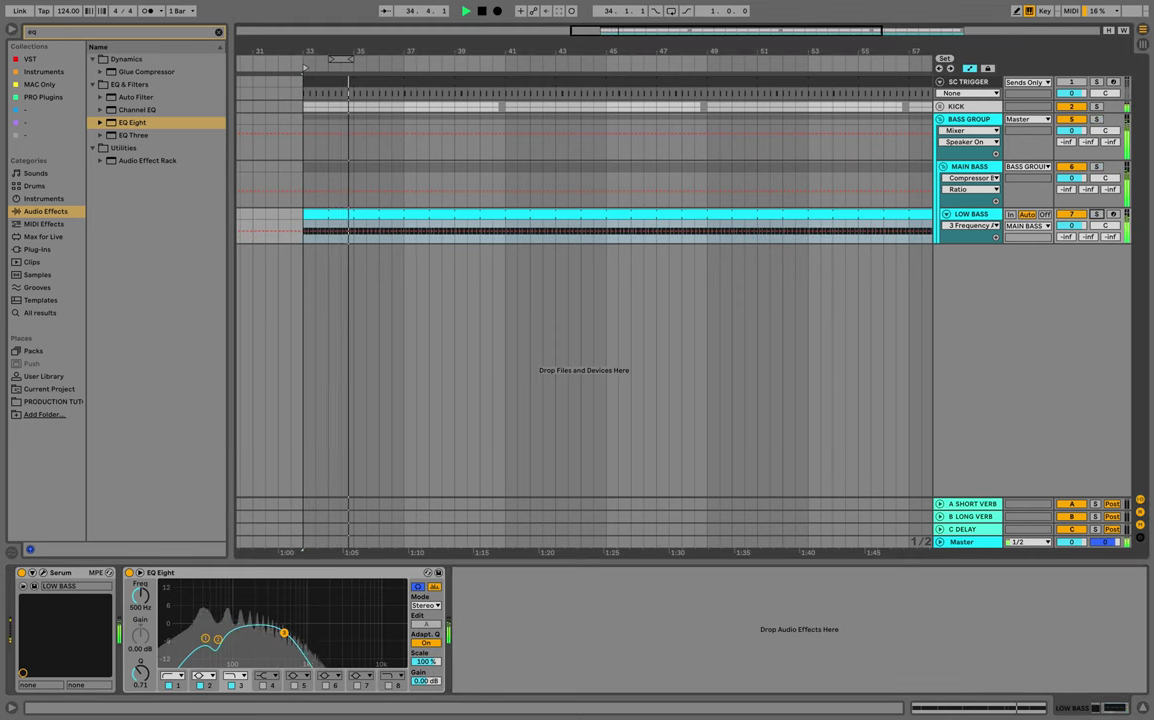
left_click_drag(693, 51, 609, 20)
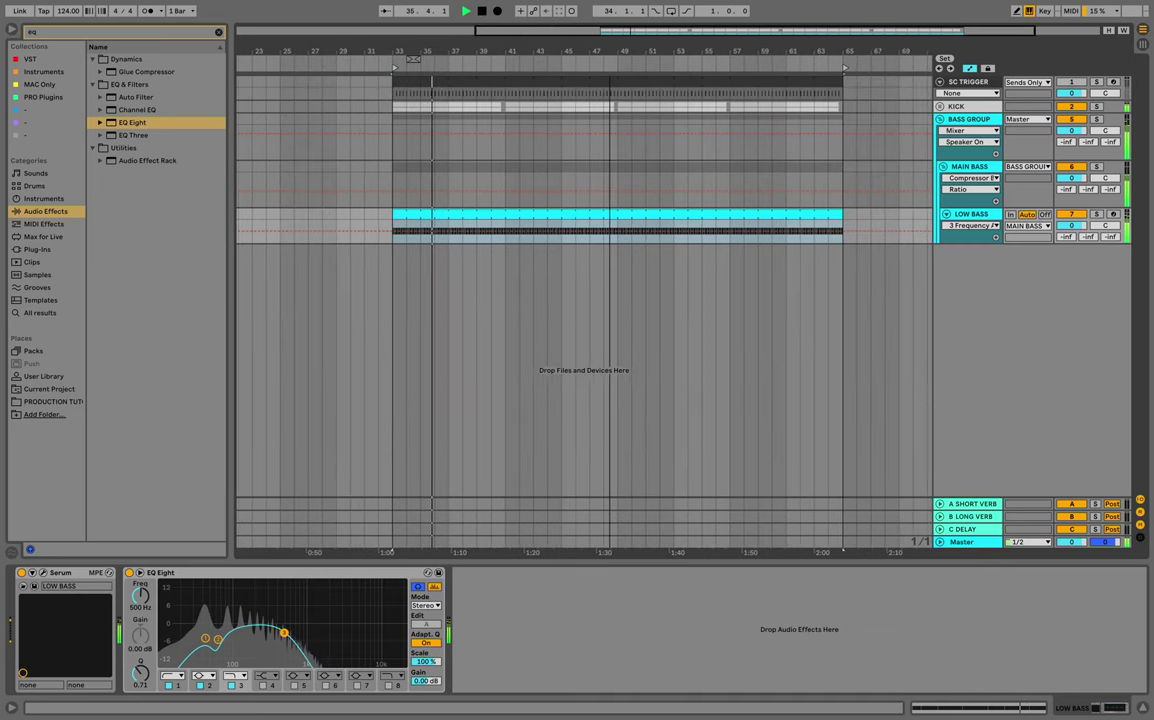
key("plus")
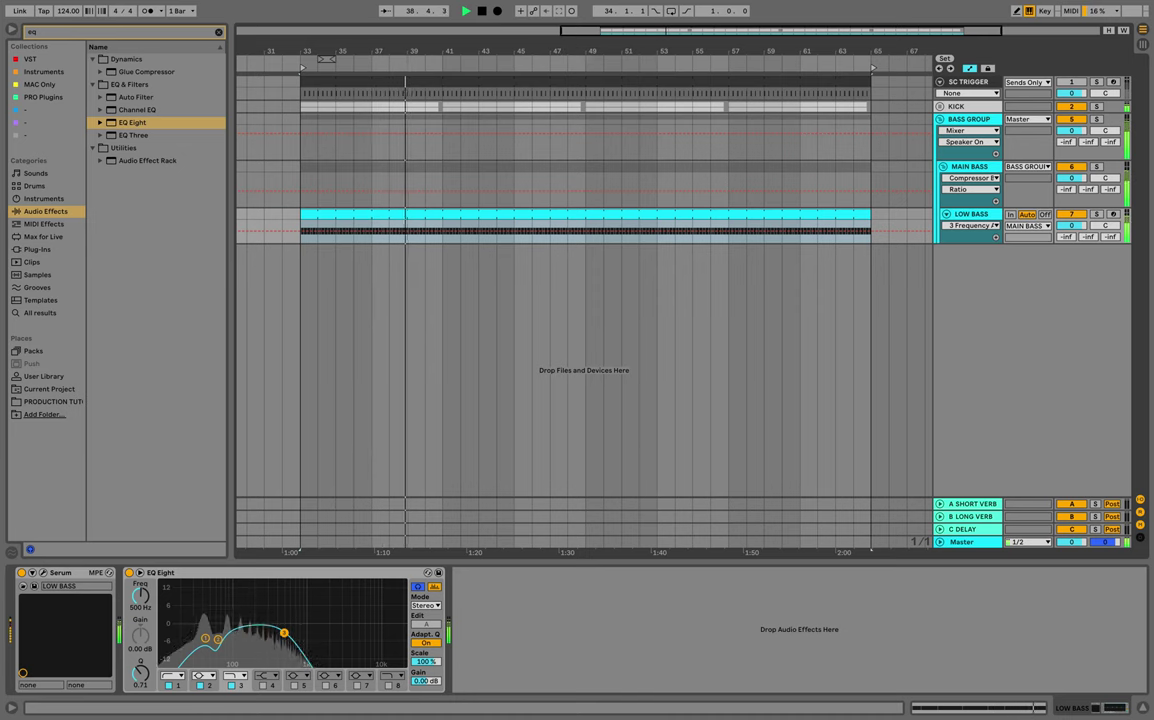
Solo the MAIN BASS group, add a Utility to it, and place the device before the compressor.
left_click(969, 167)
left_click(1097, 167)
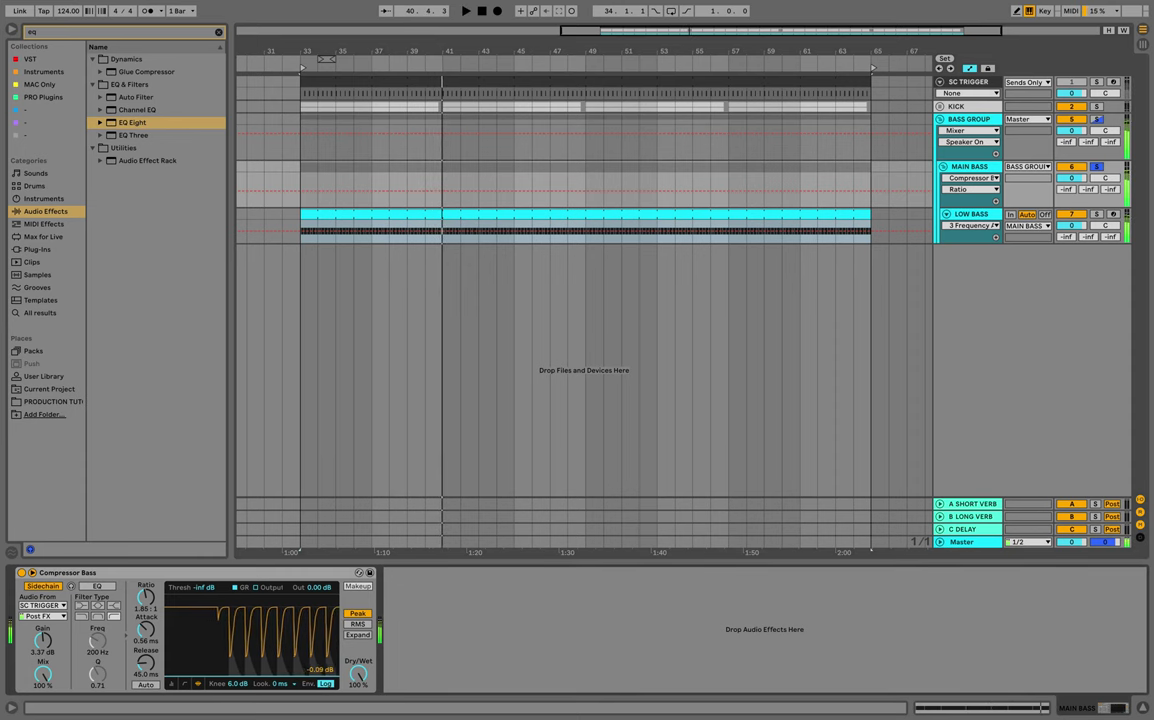
left_click(219, 32)
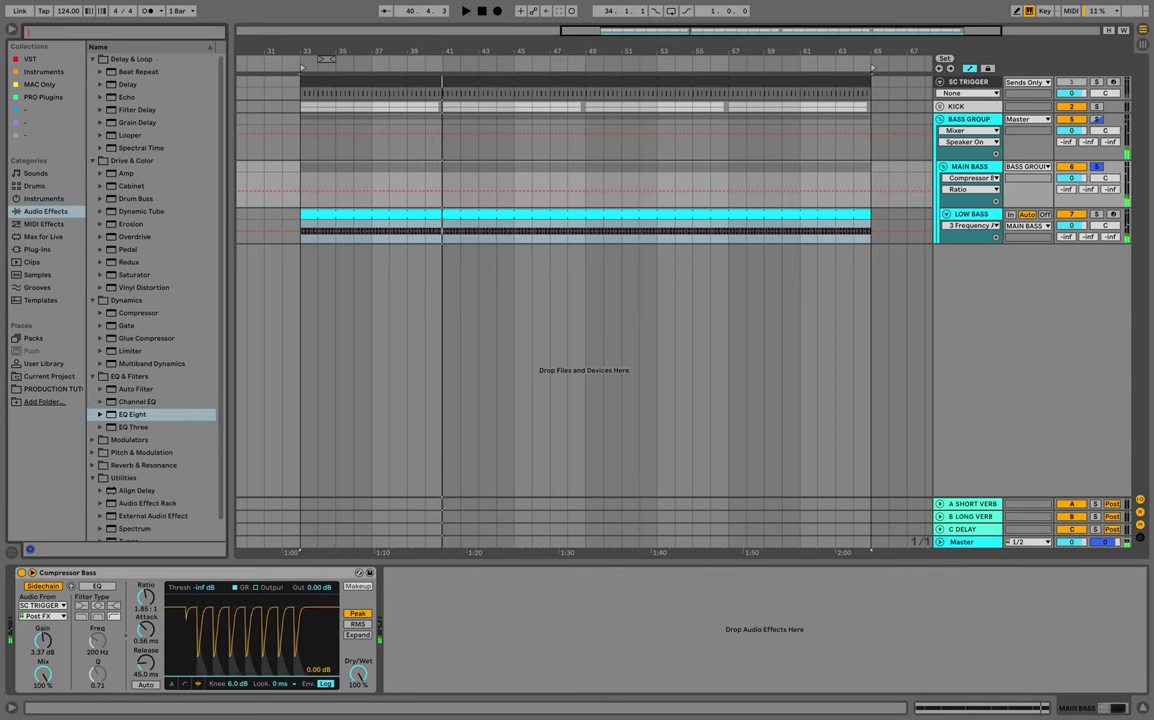
left_click(155, 34)
type("util")
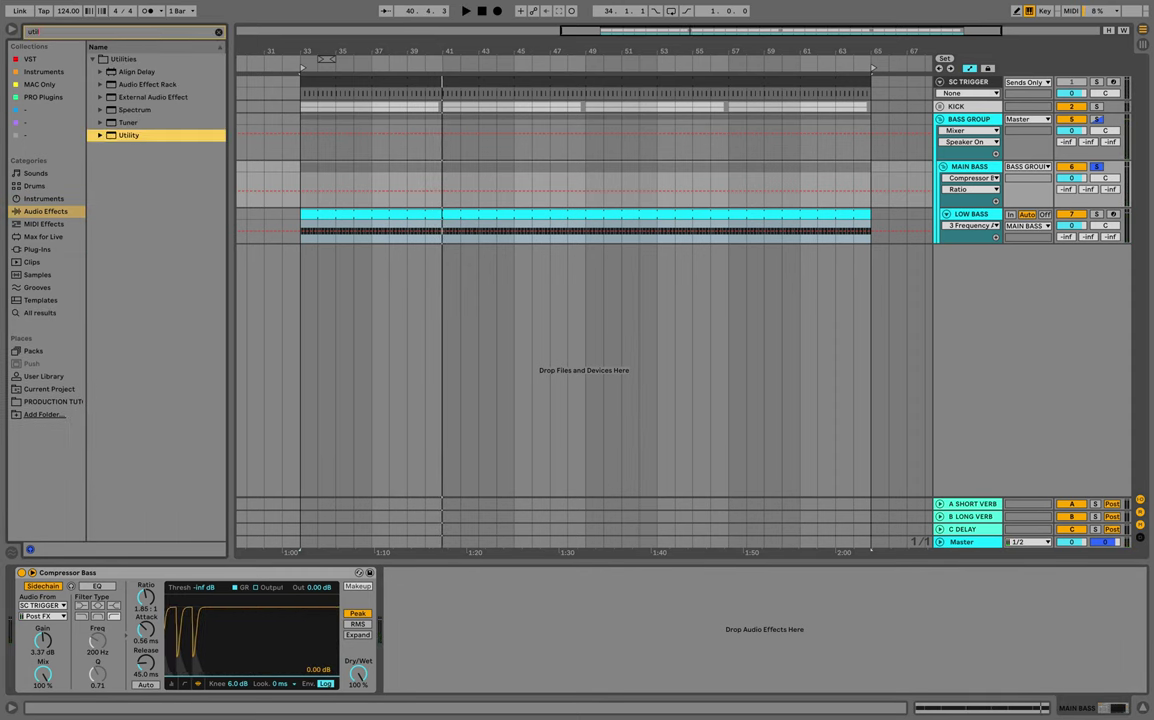
key("Return")
left_click_drag(408, 573, 40, 575)
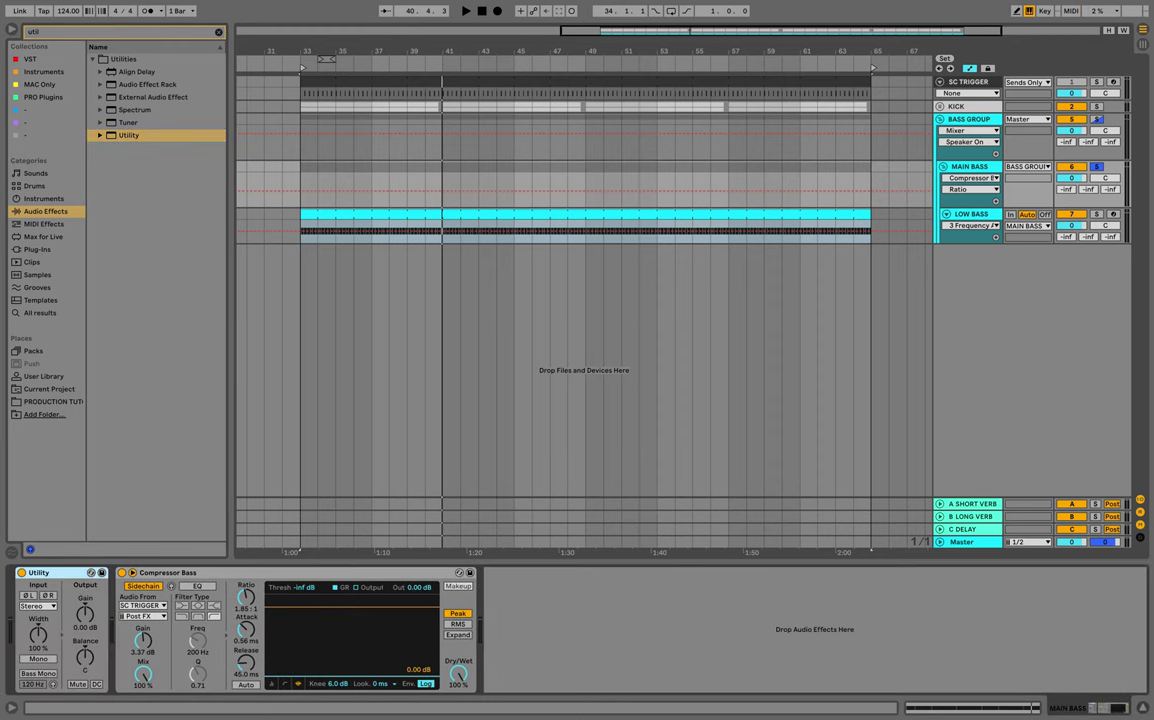
Turn on Bass Mono in MAIN BASS's Utility, set its frequency to 80 Hz, and play the bass.
left_click(38, 673)
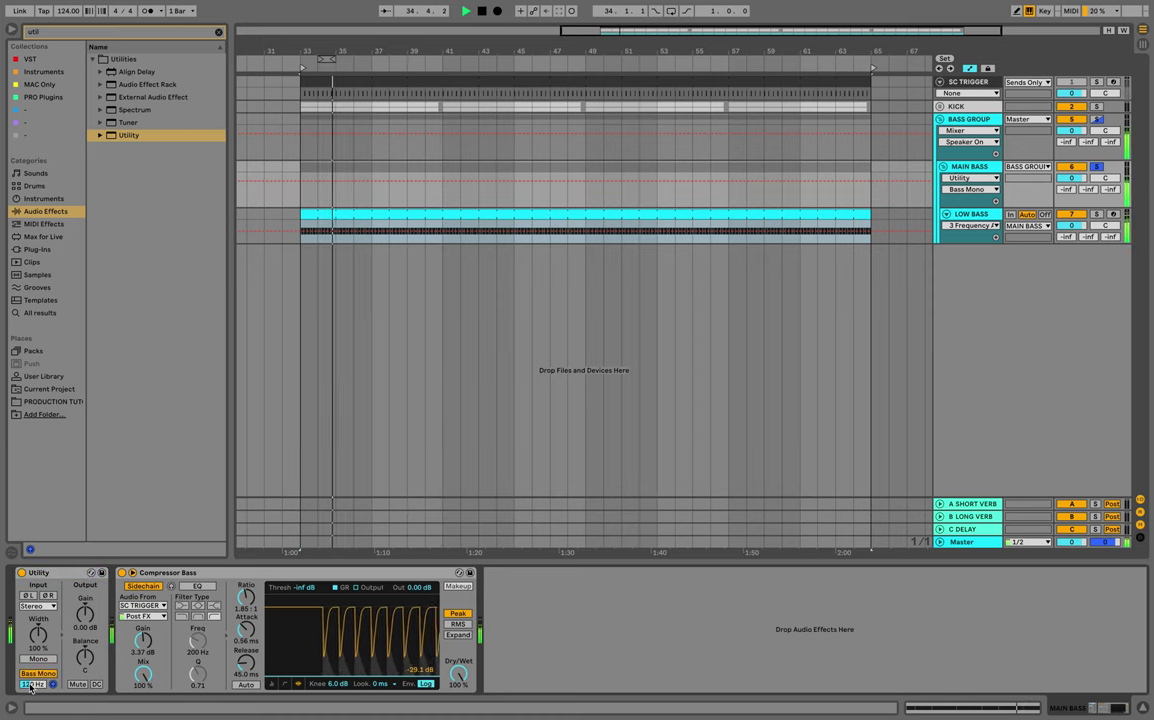
key("space")
left_click(30, 686)
type("80")
key("Return")
key("space")
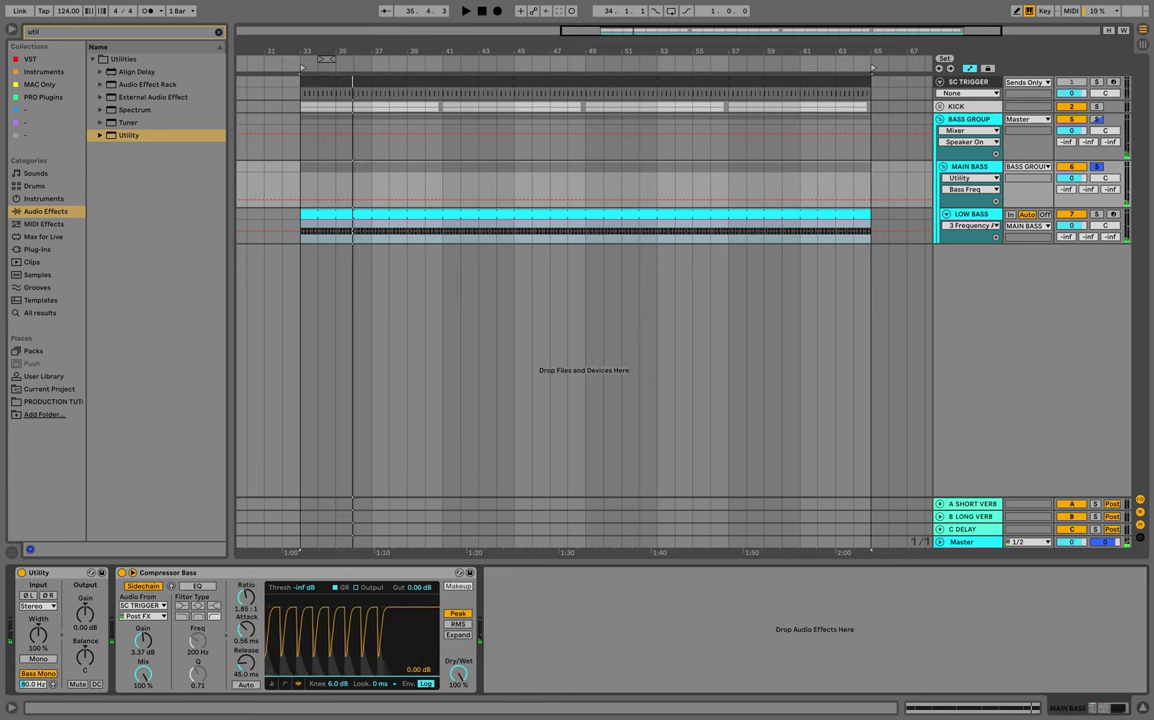
Find EQ Eight in the browser and insert it between MAIN BASS's Utility and compressor.
key("super+f")
type("eq")
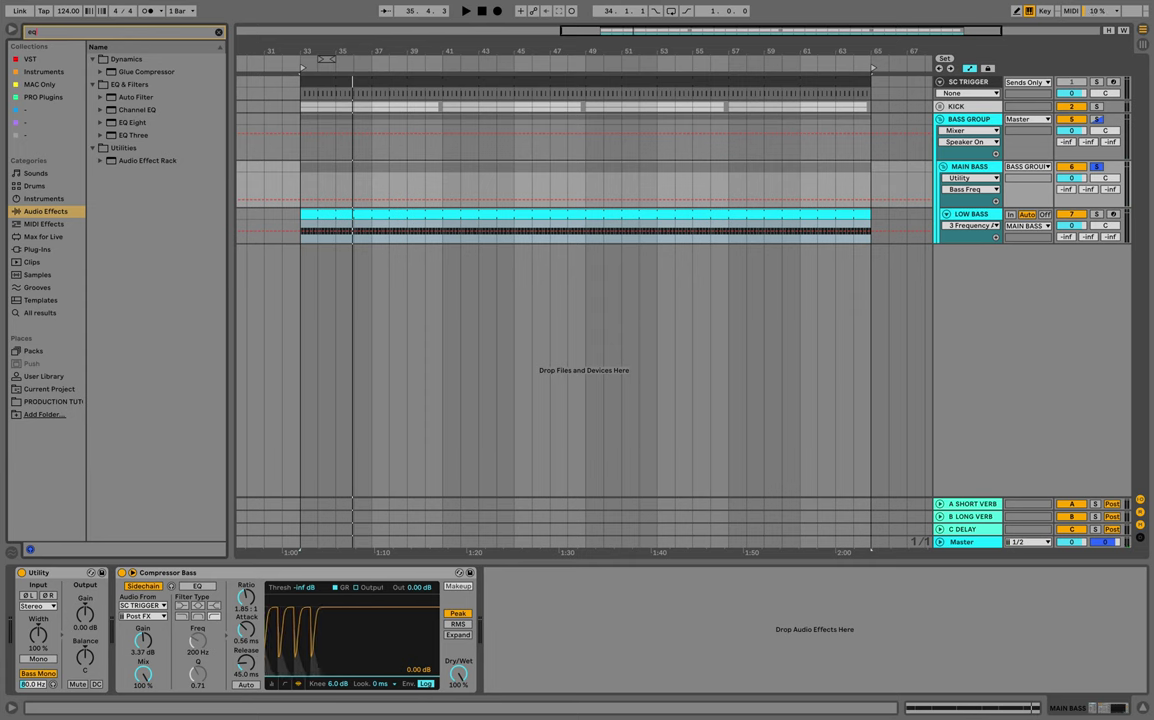
key("Down")
key("Down")
key("Down")
key("Down")
key("Down")
key("Down")
key("Return")
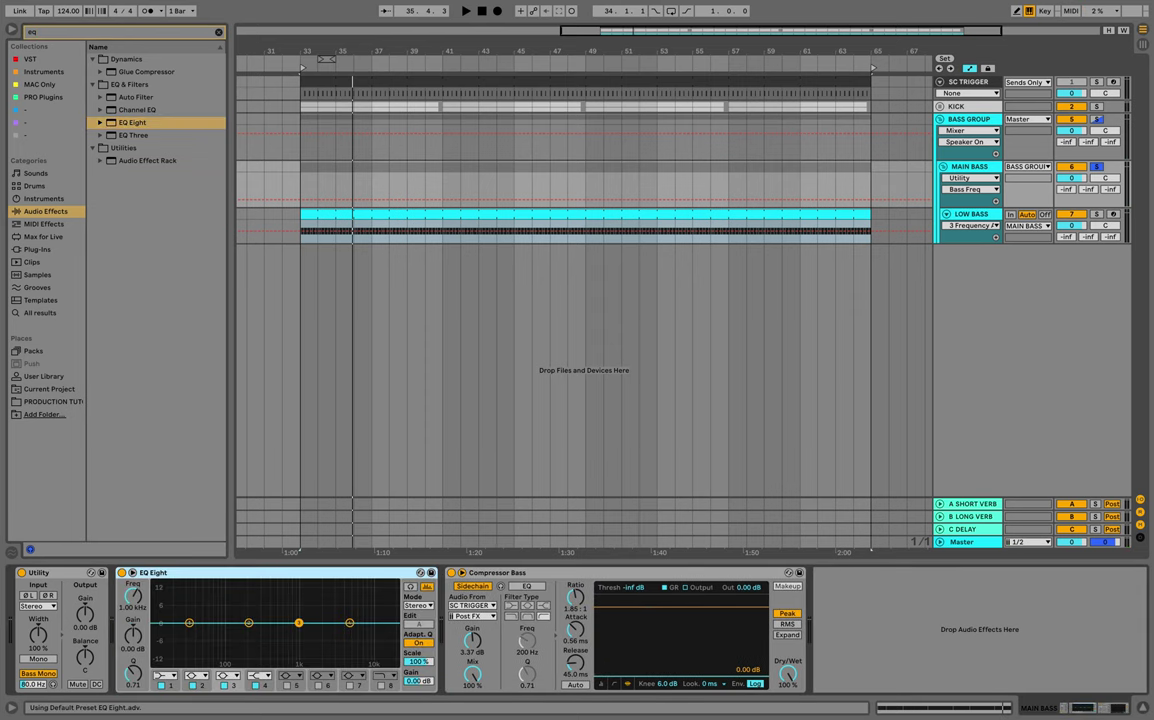
Turn on audition mode, disable bands 2 to 4, and make band 1 a low cut at 30 Hz with a Q of 0.75.
left_click(410, 587)
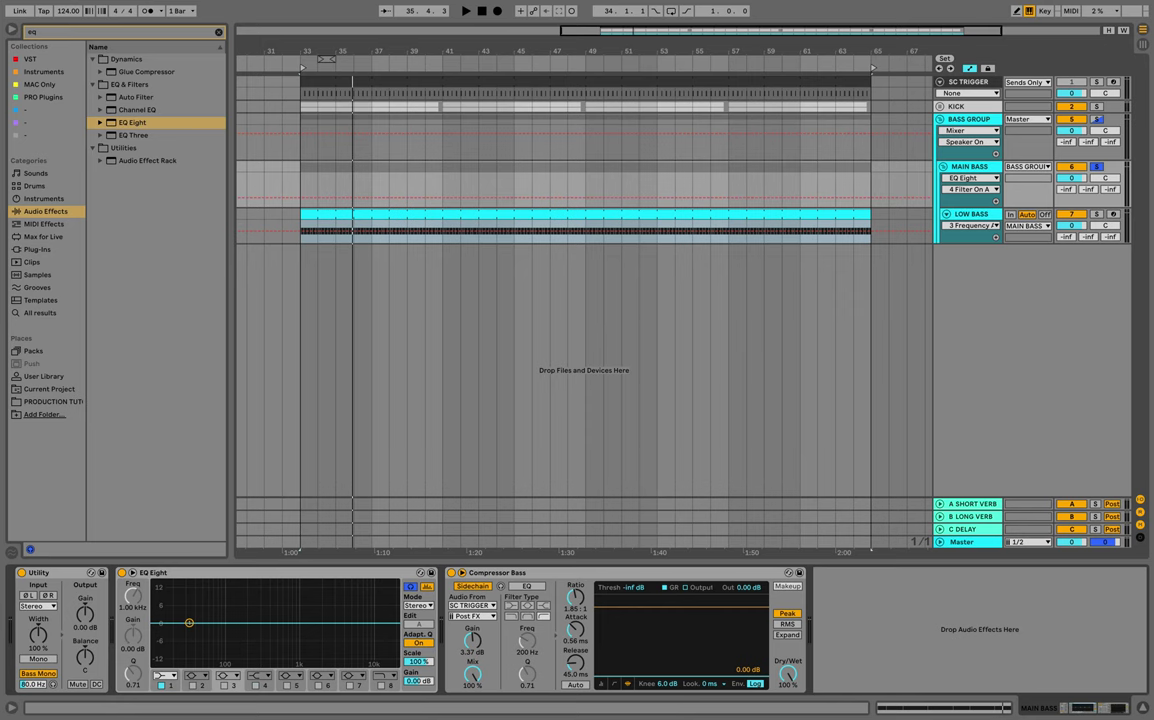
left_click(165, 676)
left_click(163, 603)
key("space")
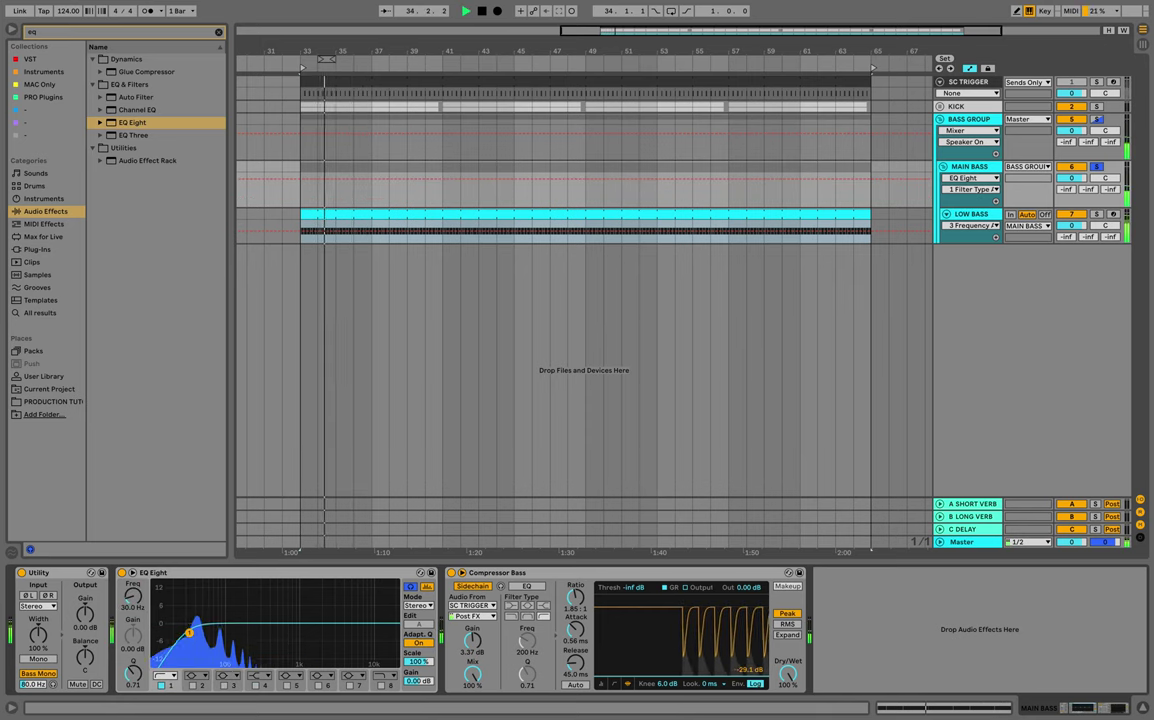
key("space")
left_click(133, 676)
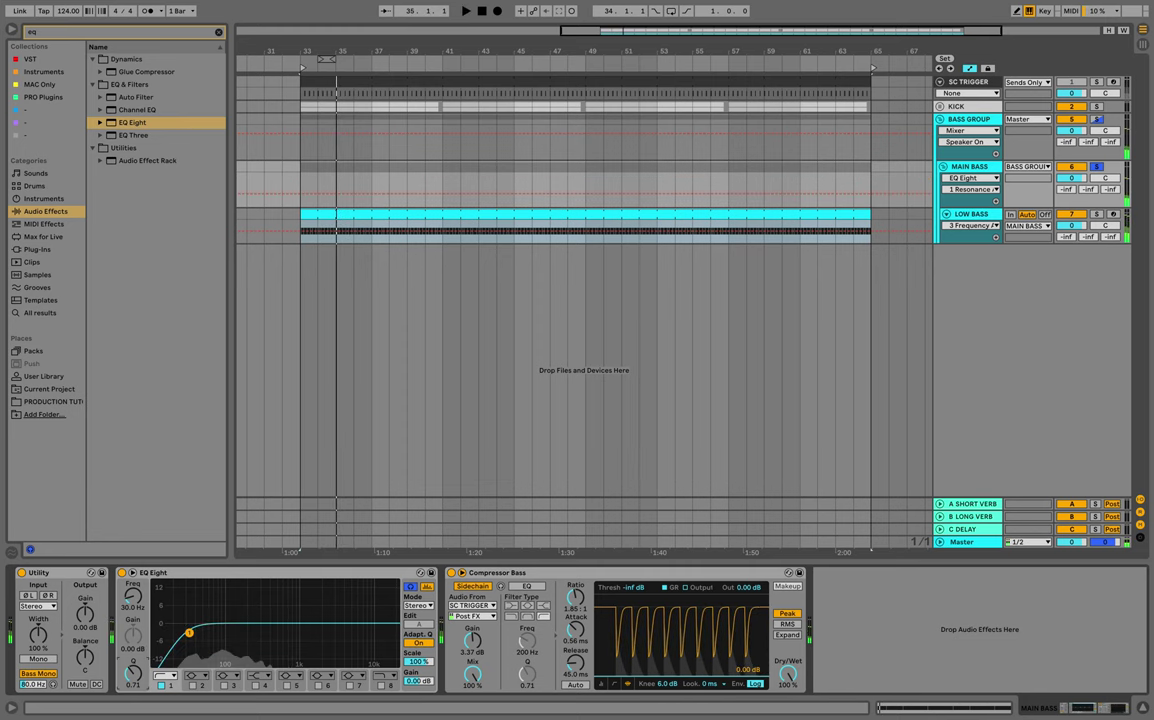
type("0.0.75")
key("Return")
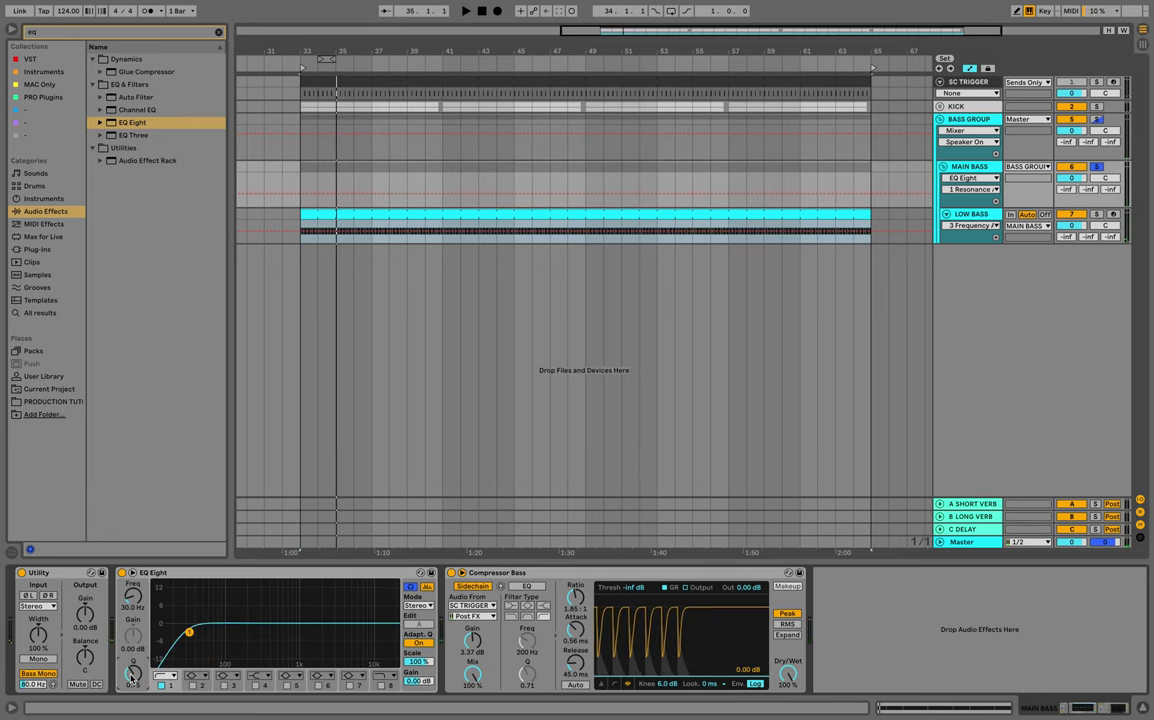
Play the drop with MAIN BASS unsoloed and hide the device view.
key("space")
left_click_drag(575, 51, 565, 25)
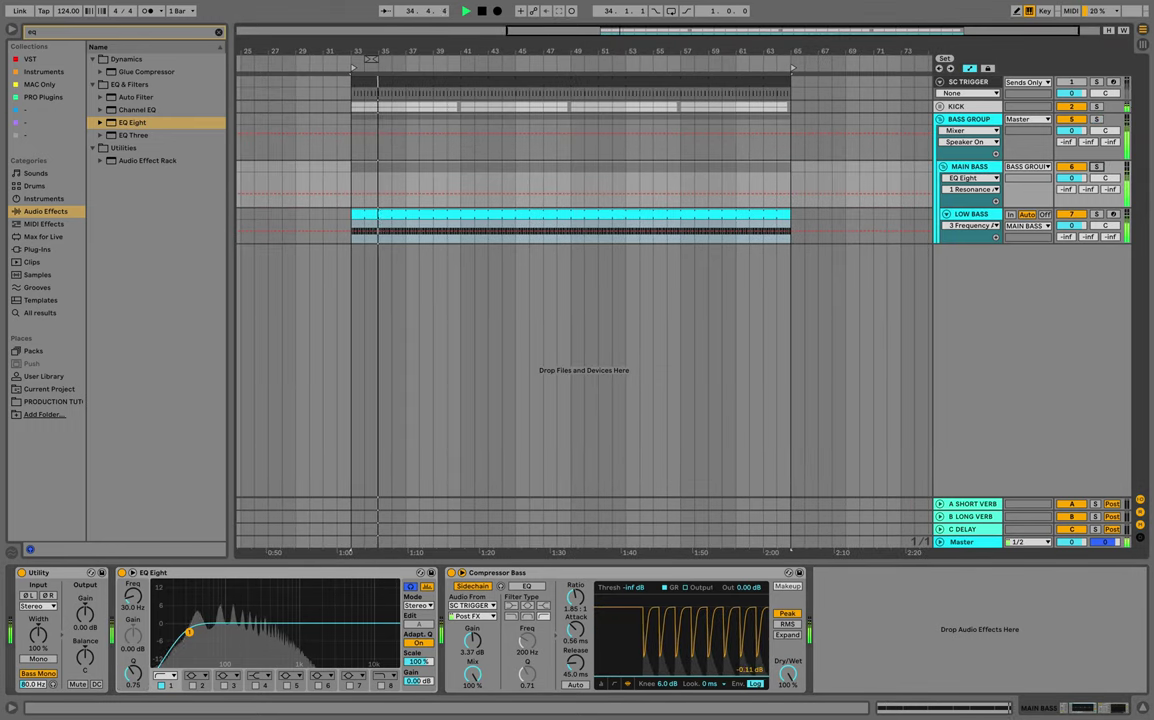
key("super+alt+l")
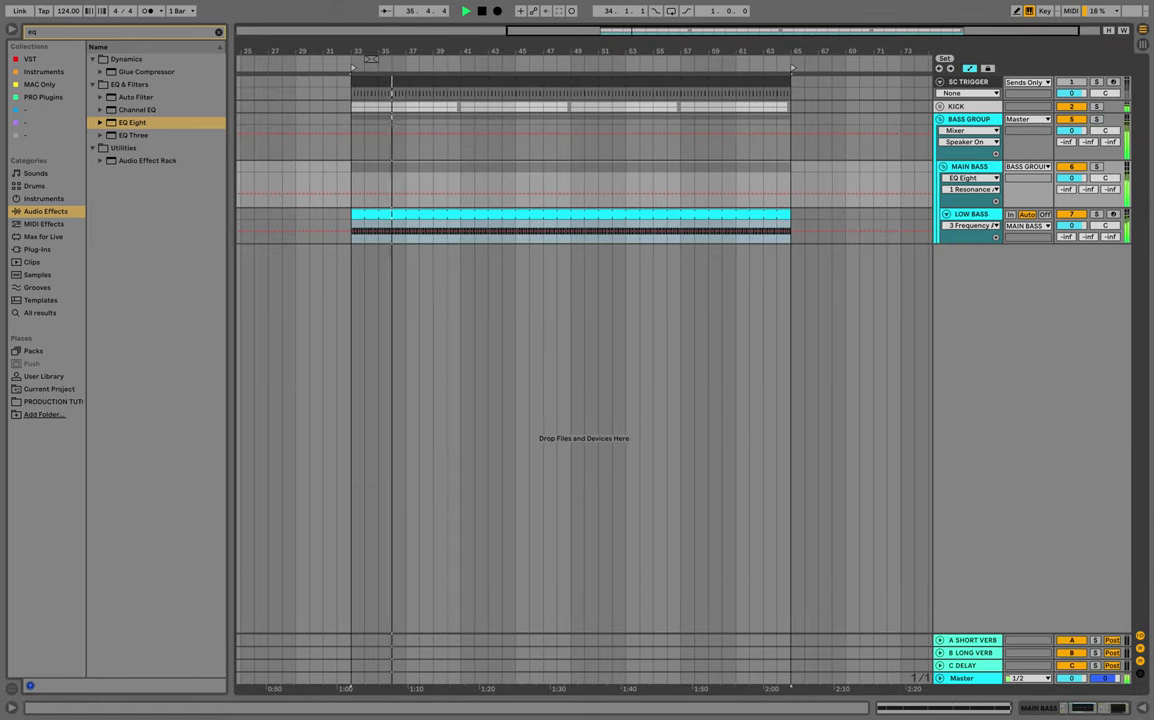
key("plus")
left_click_drag(569, 51, 569, 48)
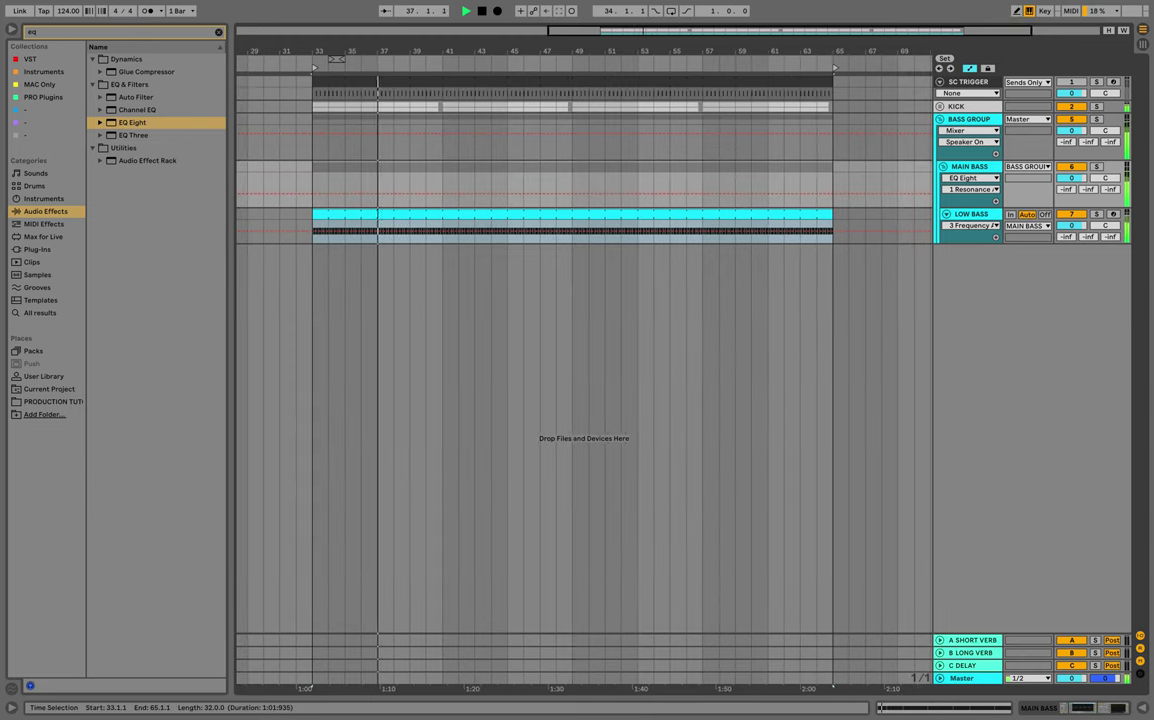
Clear the browser search, hide the browser, and fit the section from bar 33 to 65 in the arrangement.
key("super+f")
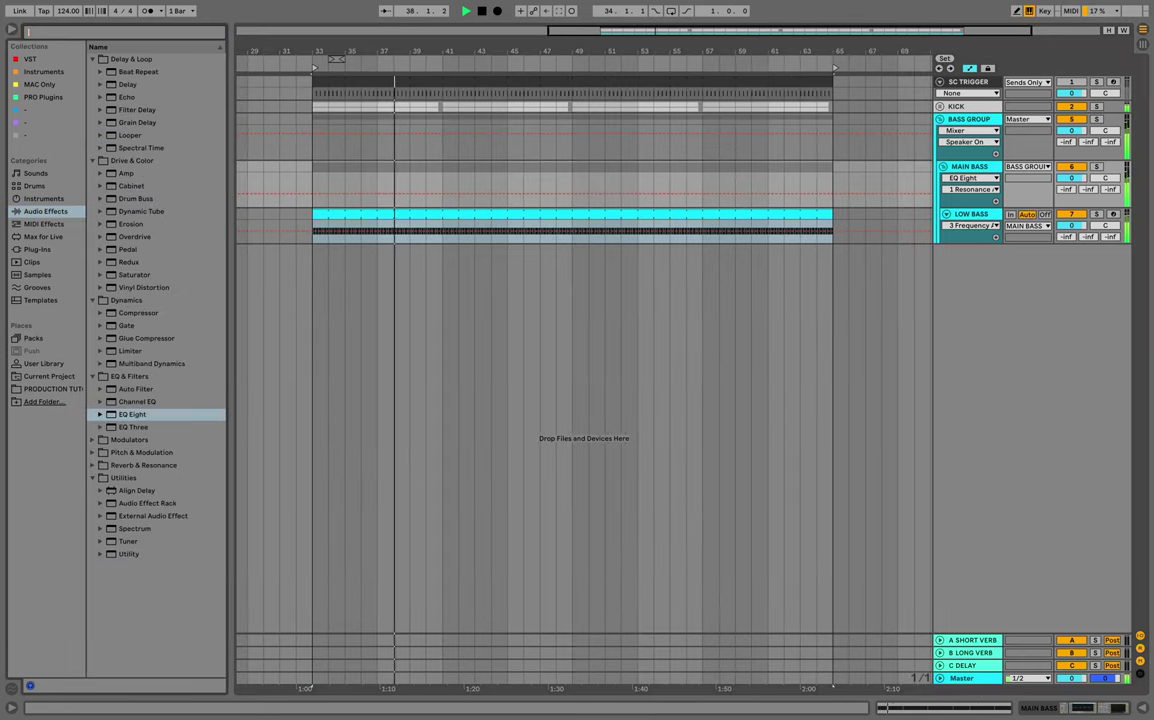
left_click(12, 29)
left_click_drag(92, 51, 65, 75)
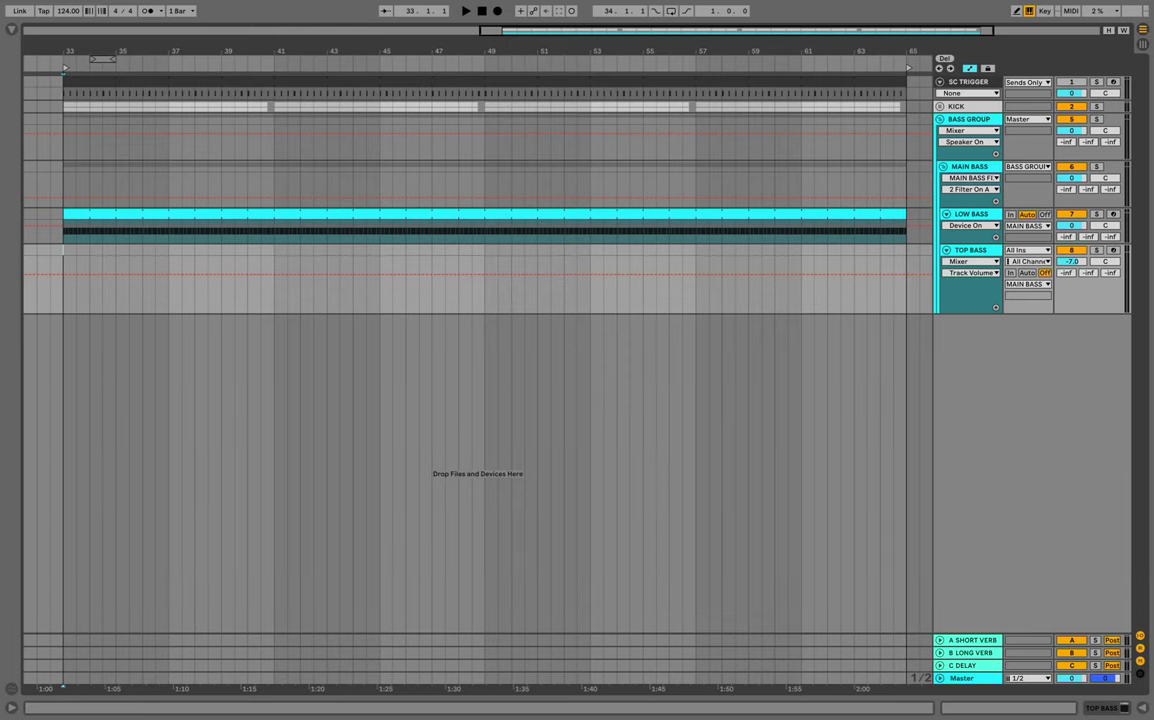
Copy the LOW BASS clips from bars 33 to 65 onto the TOP BASS track and audition them with its Serum preset.
left_click(485, 214)
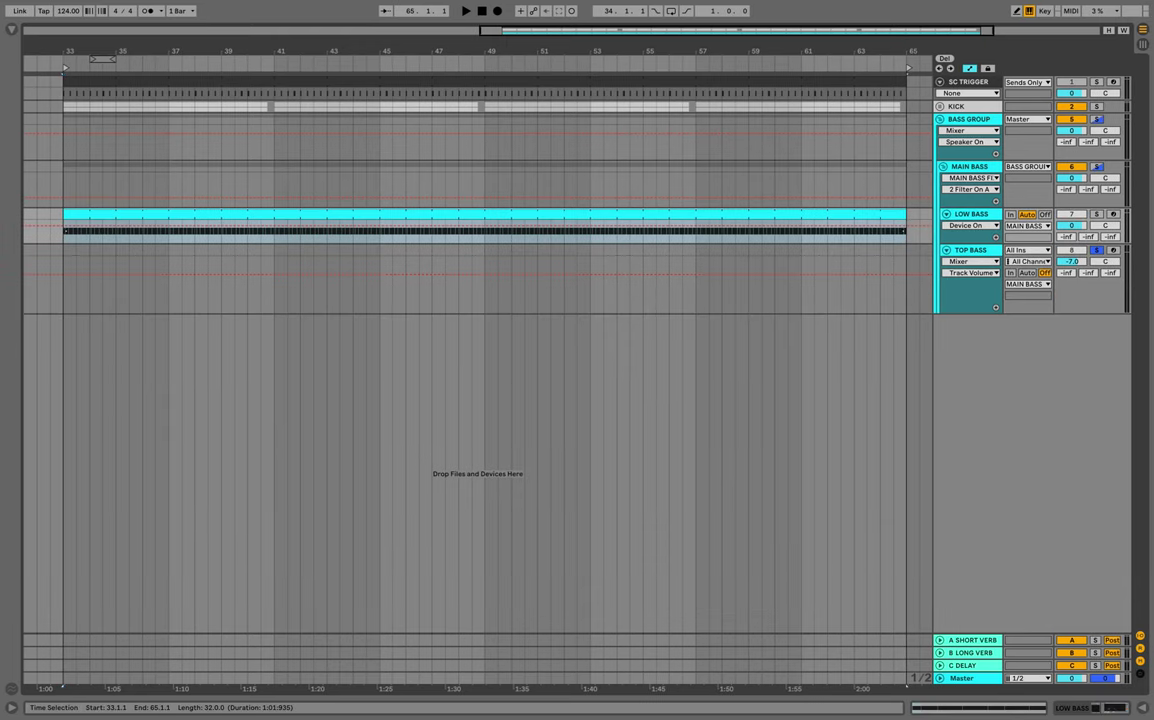
left_click(65, 254)
key("super+v")
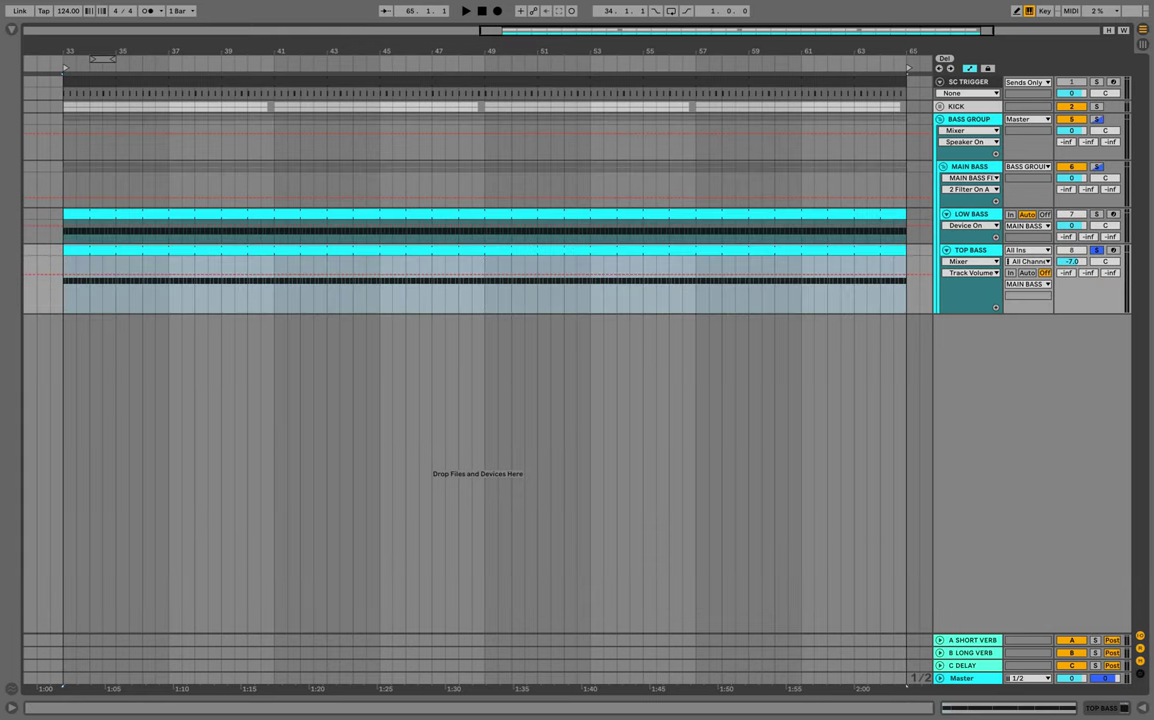
left_click(971, 214)
double_click(973, 250)
key("space")
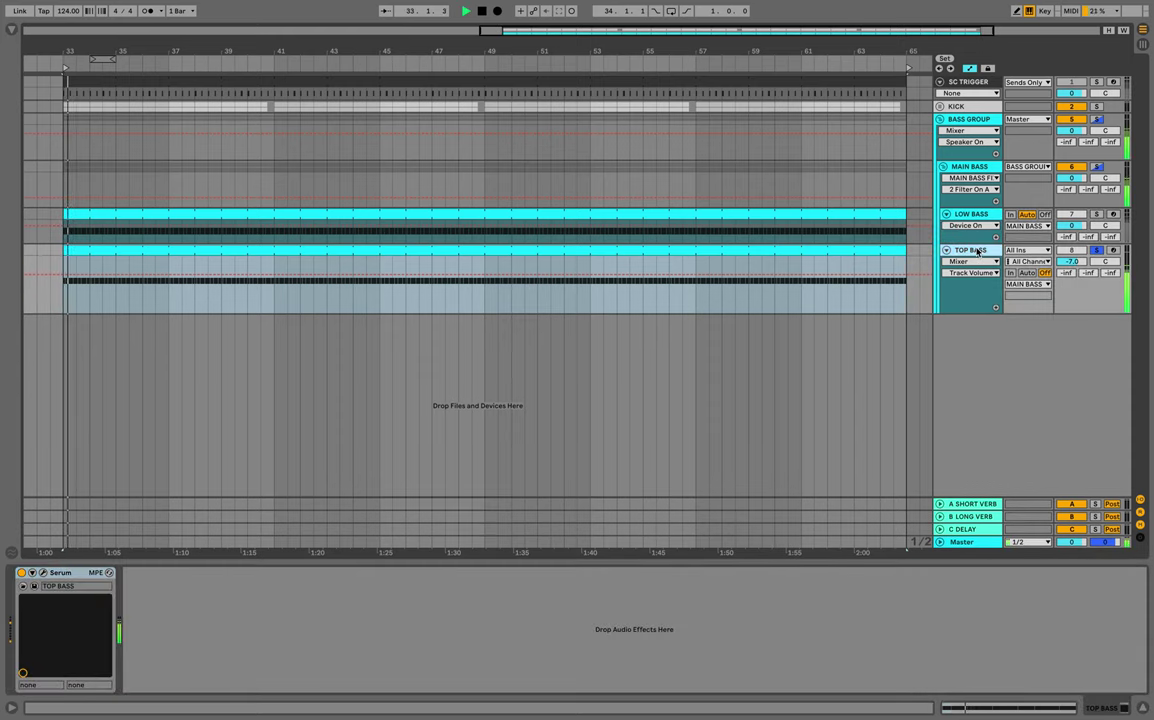
key("space")
Transpose all notes in the TOP BASS clip up to F2 and audition the new pitch.
key("shift+Tab")
left_click_drag(234, 275, 1121, 379)
key("shift+Up")
key("shift+Up")
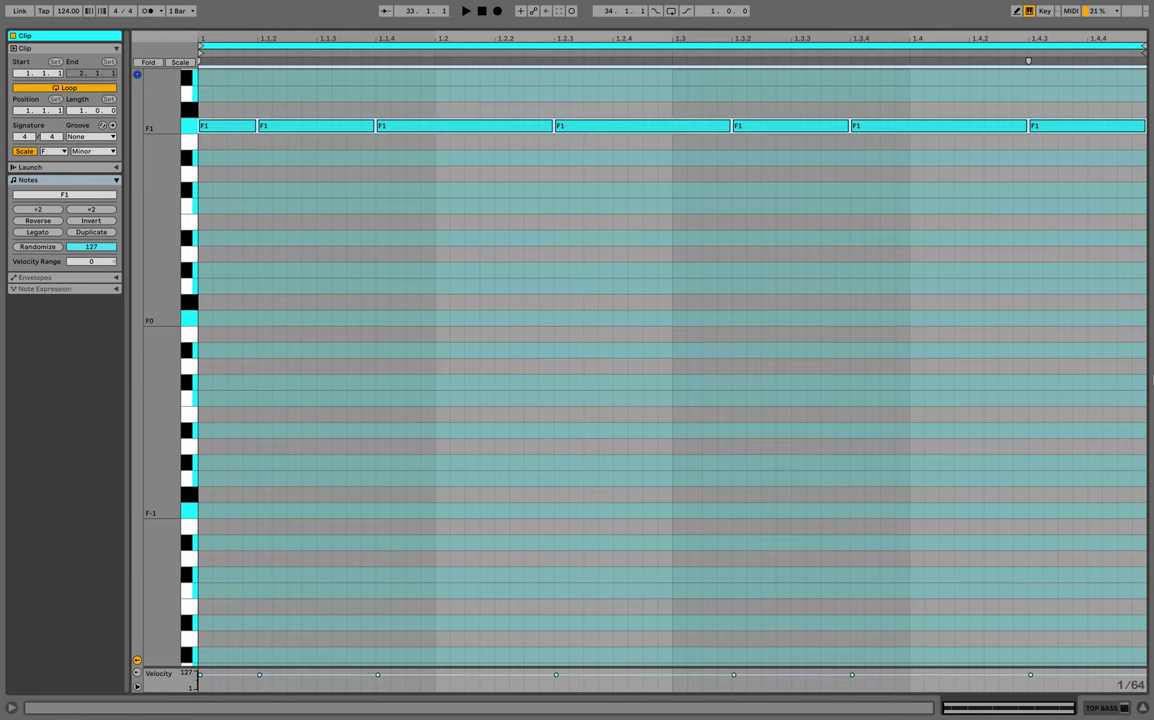
key("space")
scroll(672, 342, "up", 5)
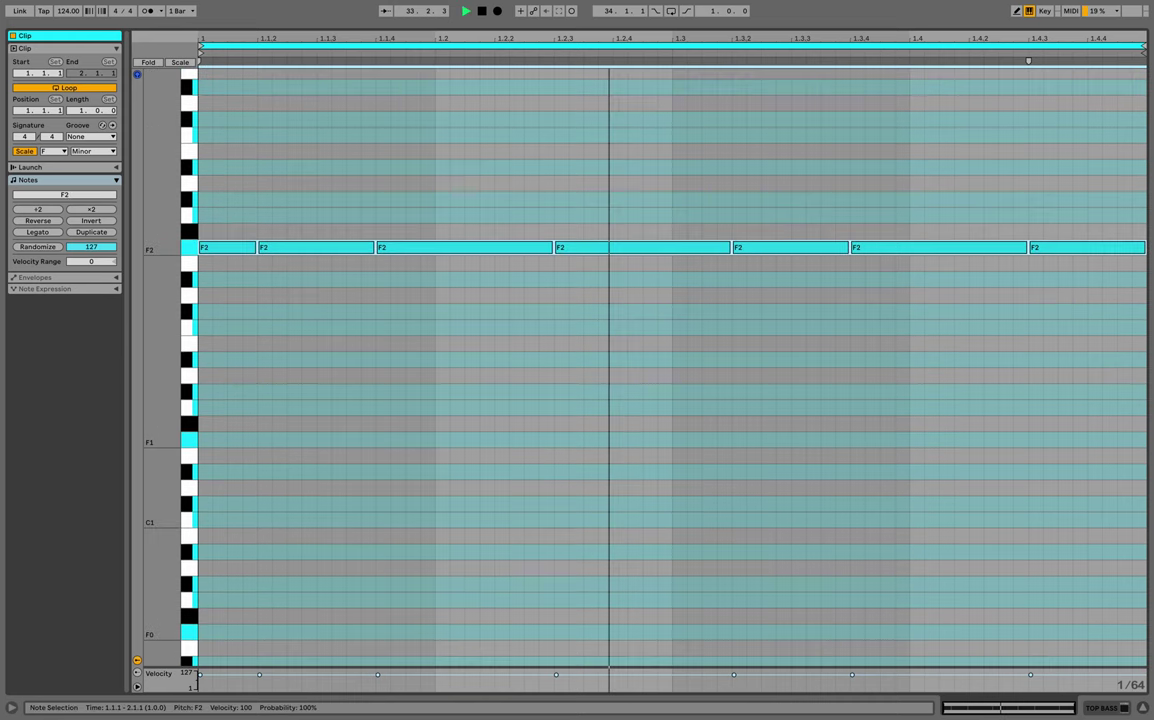
key("space")
Delete the first F2 note in the TOP BASS clip and shorten the note at 1.1.2 to one sixteenth.
left_click(228, 287)
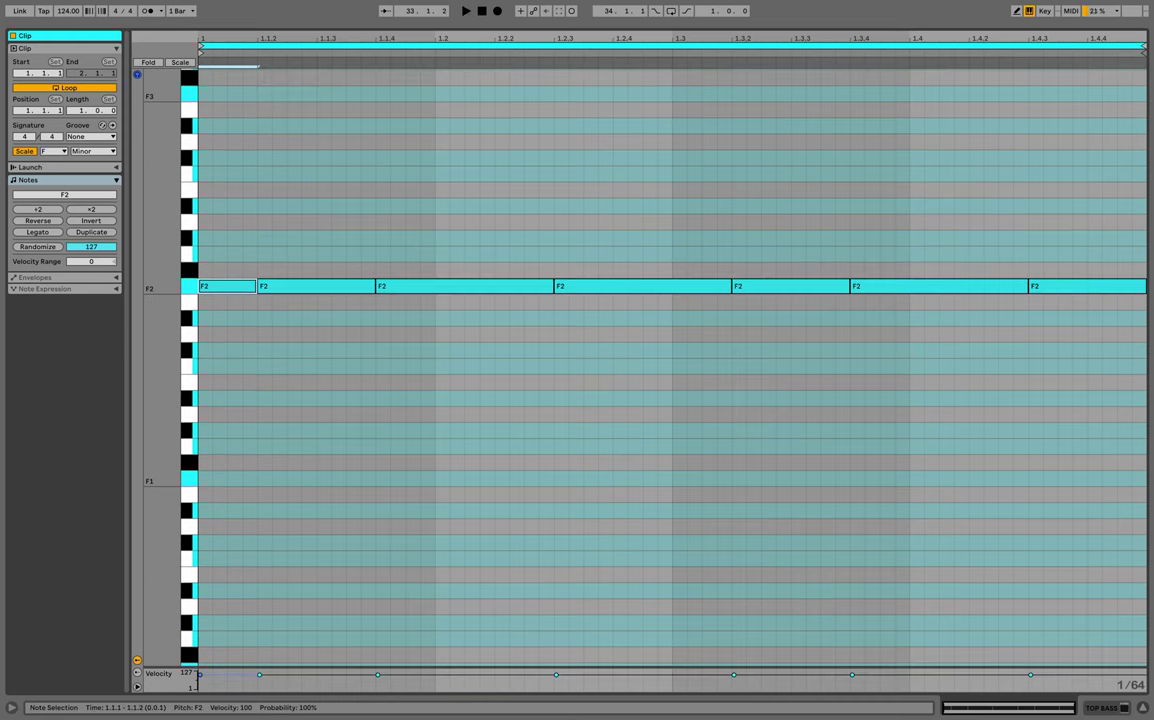
double_click(234, 291)
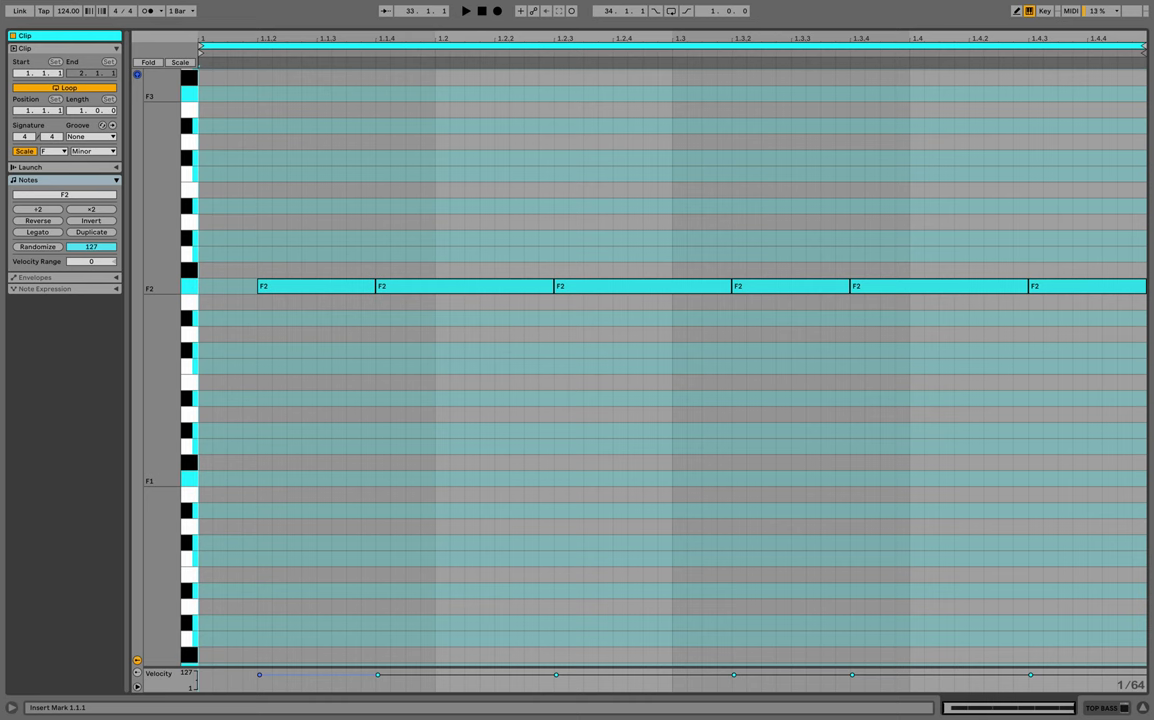
left_click_drag(374, 286, 314, 288)
key("space")
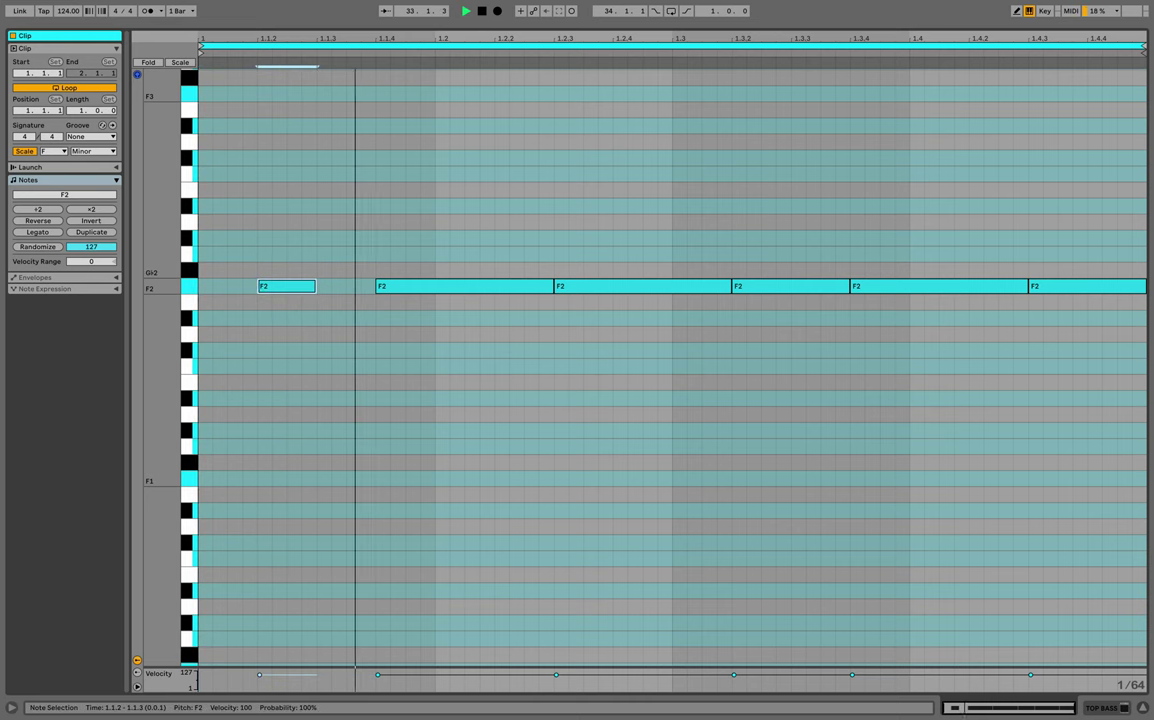
key("space")
Shorten the remaining five F2 notes to one sixteenth each, keeping their start positions, and check the rhythm in playback.
left_click_drag(552, 286, 449, 286)
left_click_drag(731, 286, 611, 286)
key("space")
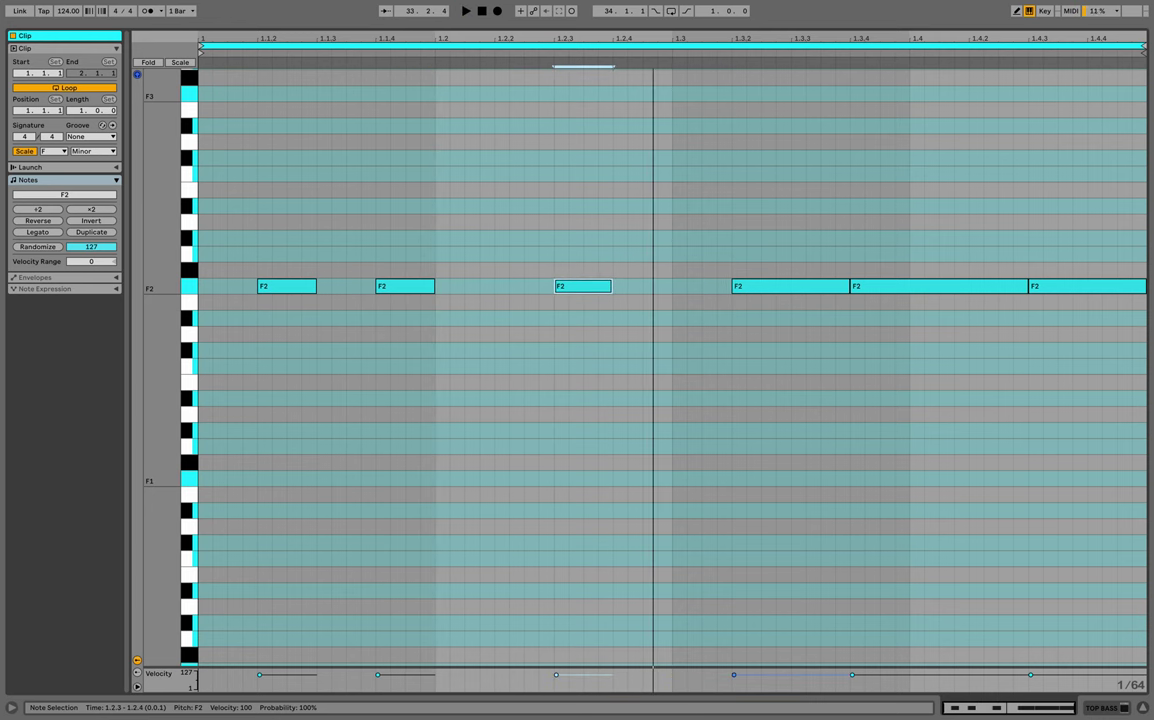
left_click_drag(848, 286, 790, 286)
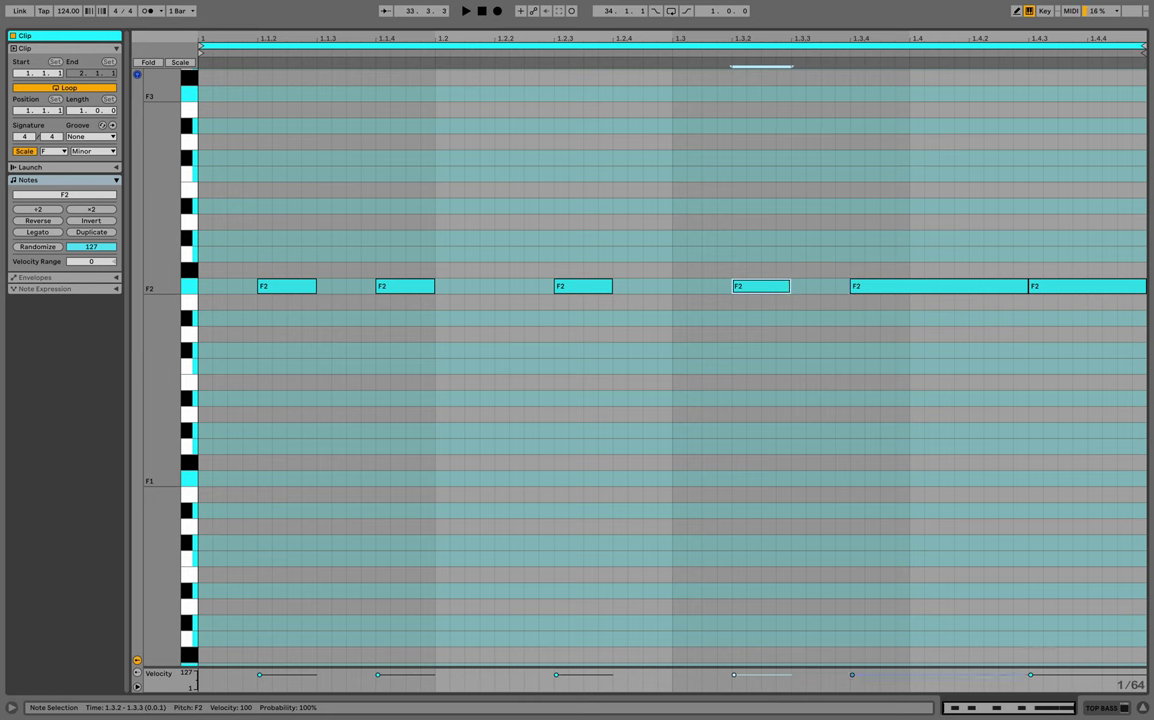
left_click(1024, 286)
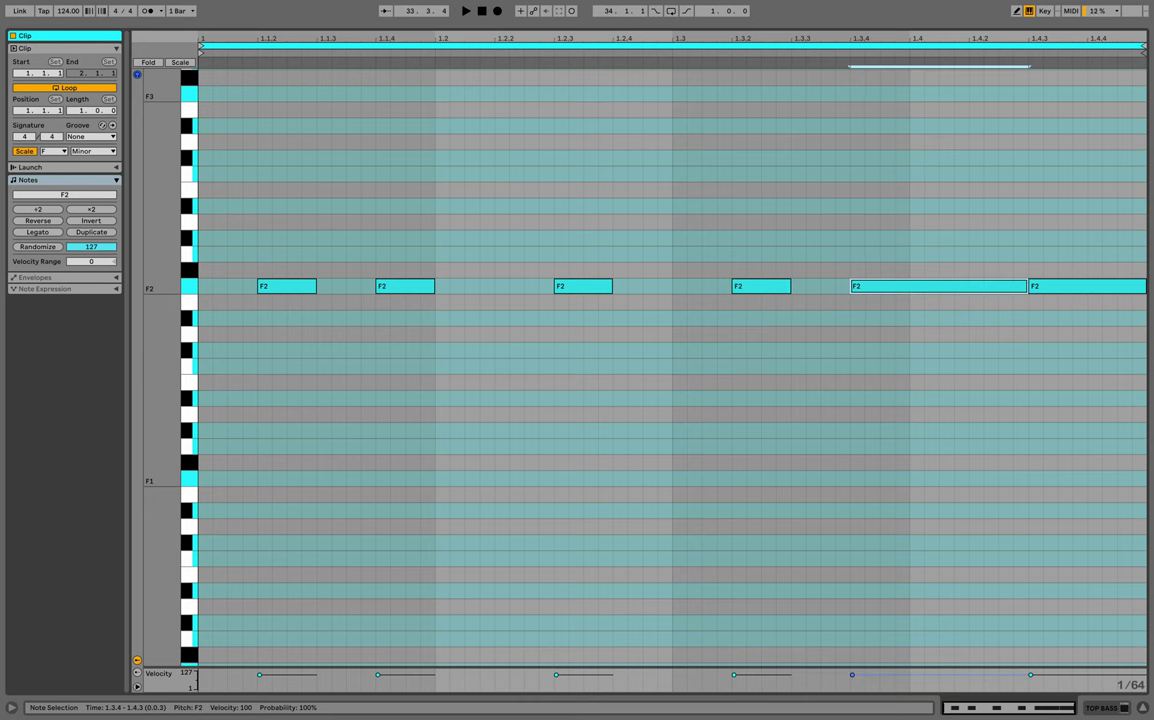
left_click_drag(1025, 286, 909, 286)
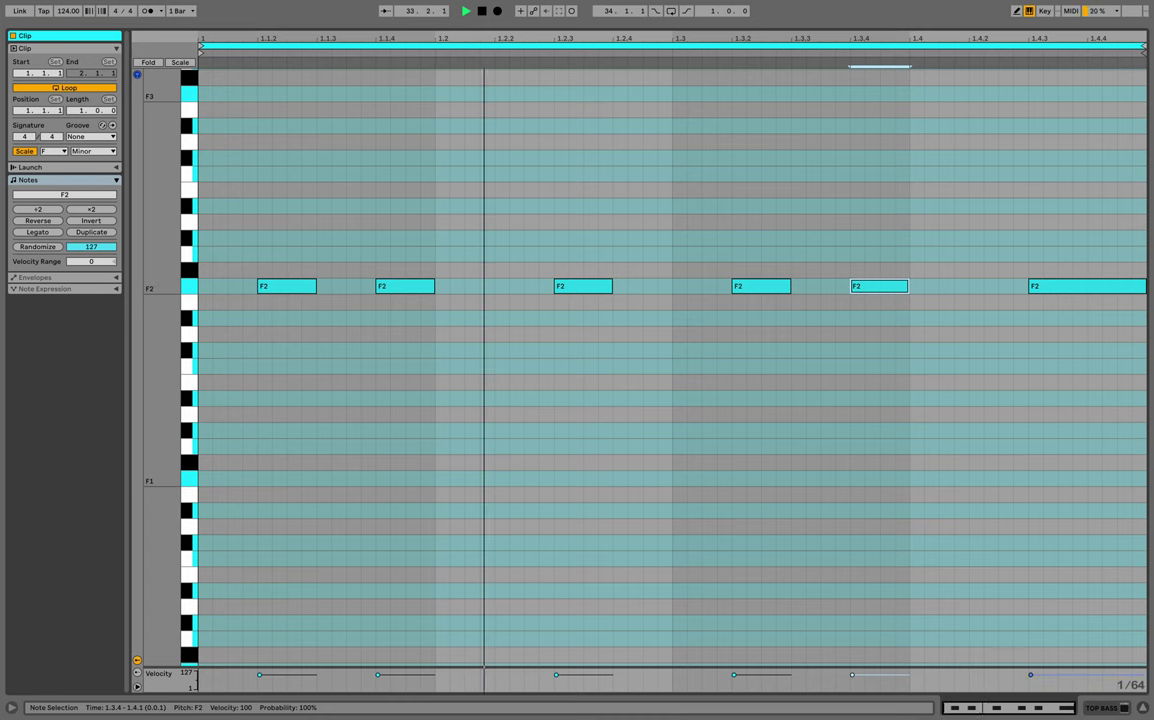
left_click_drag(1145, 286, 1087, 286)
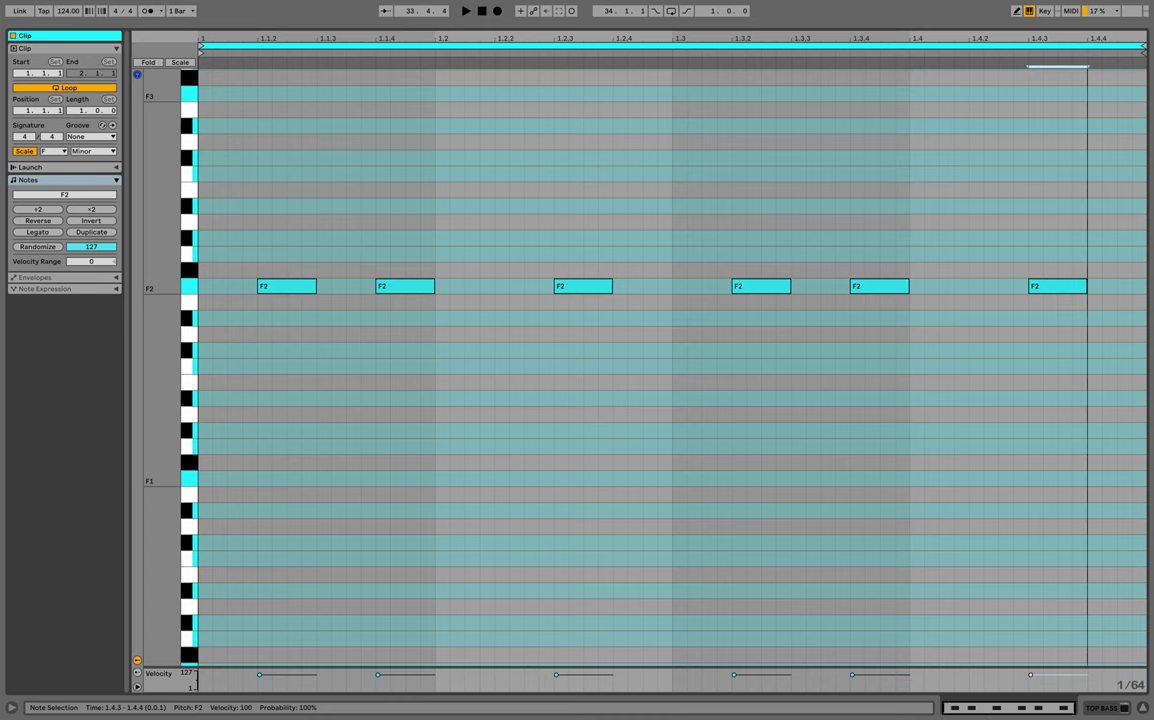
key("space")
Return to the arrangement, set TOP BASS's send to A SHORT VERB to -30 dB, and show its device chain.
left_click(1143, 708)
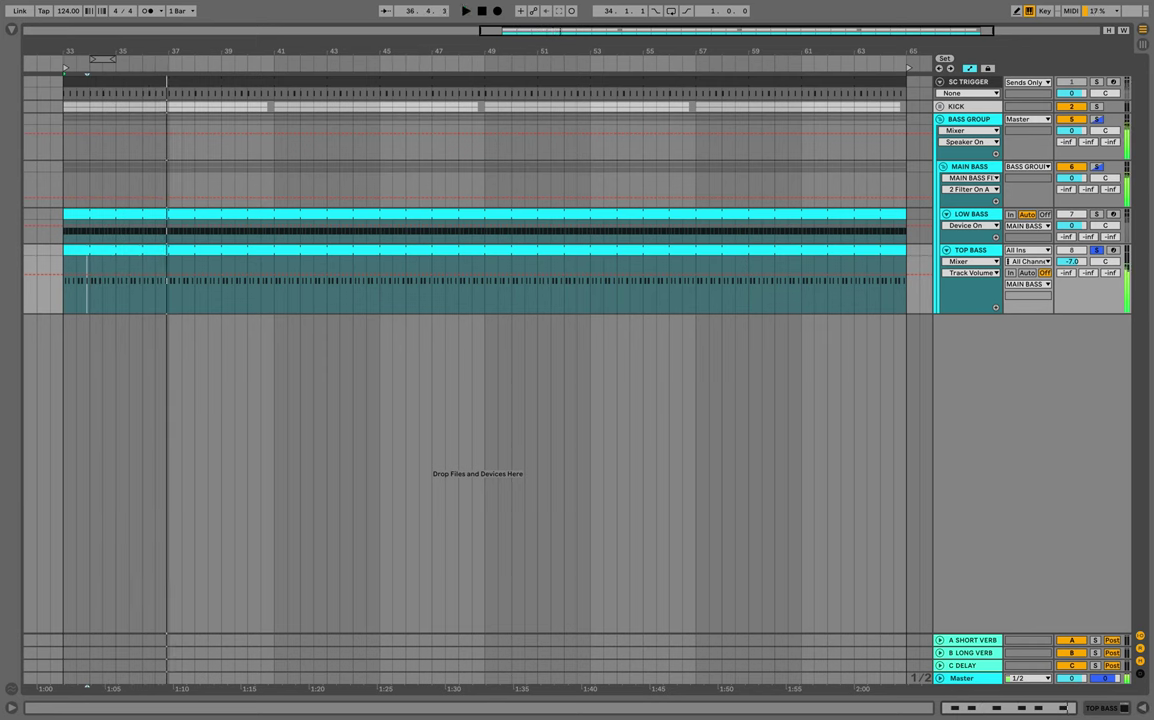
key("space")
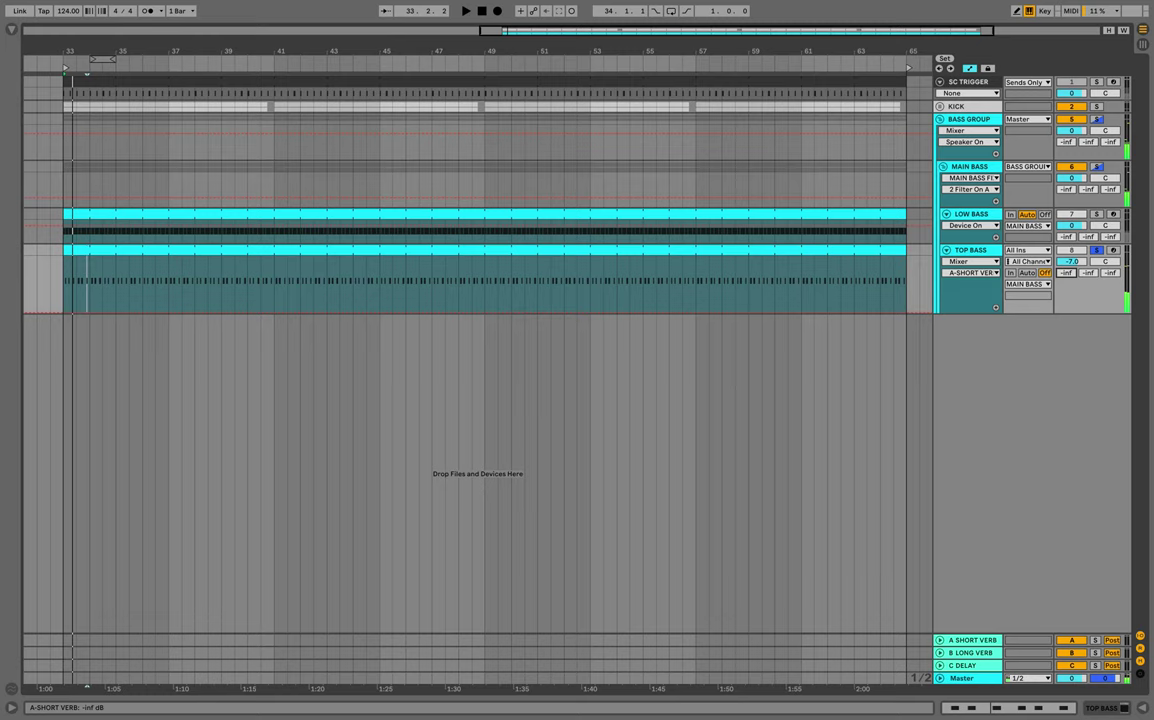
key("ctrl+alt+l")
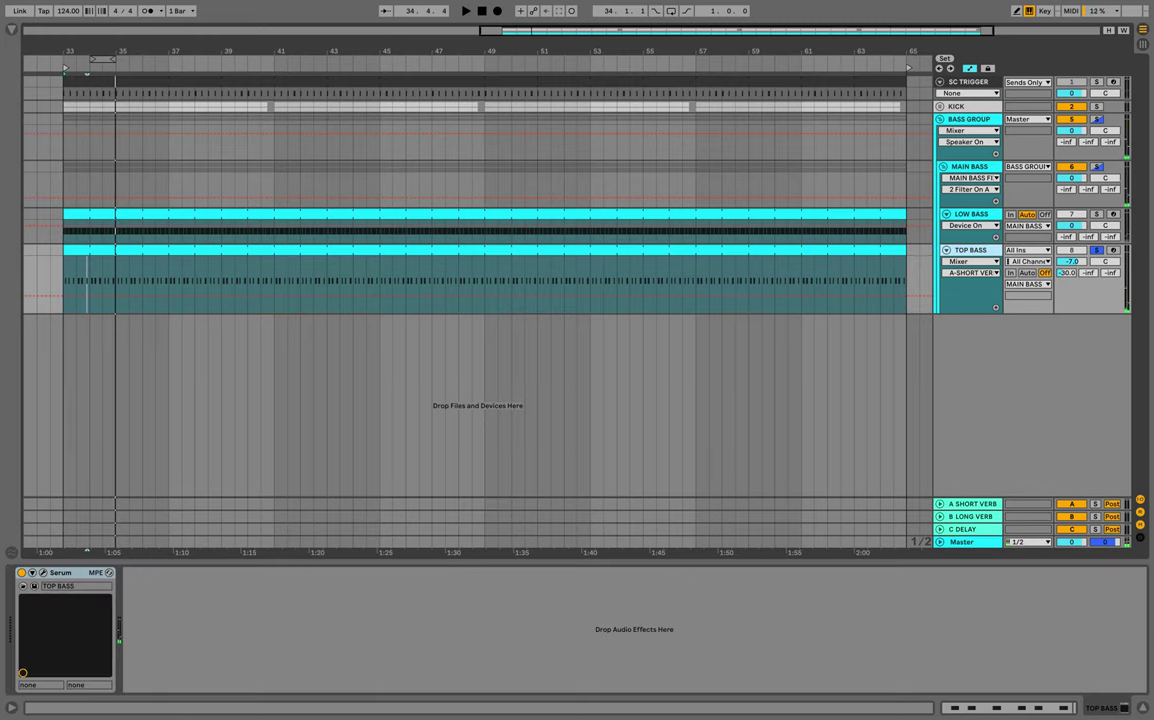
Find Erosion in the browser, insert it after Serum on TOP BASS, and start playback.
key("ctrl+alt+b")
left_click(130, 32)
type("e")
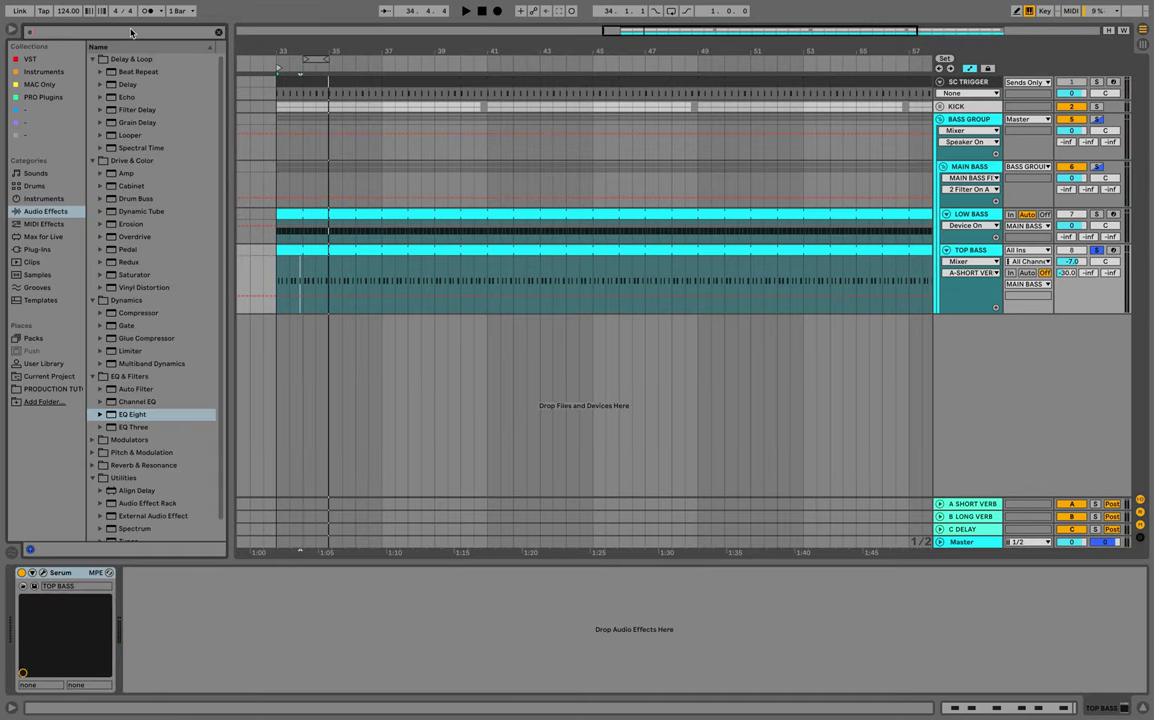
type("ro")
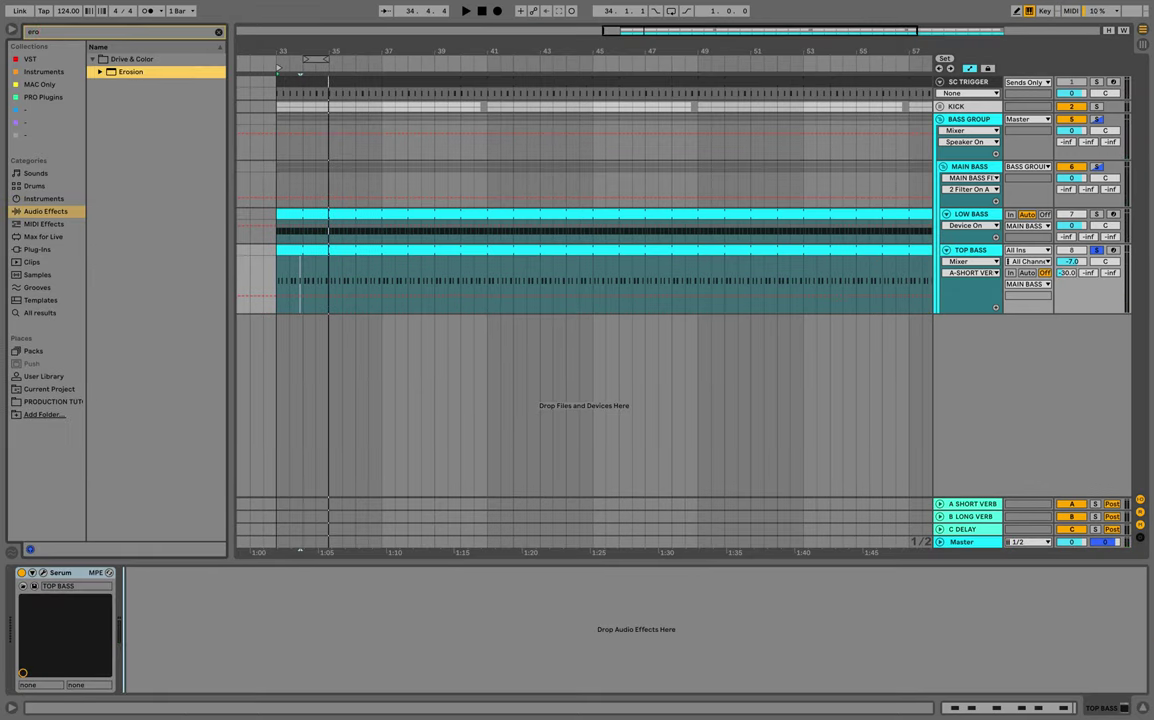
key("Return")
key("space")
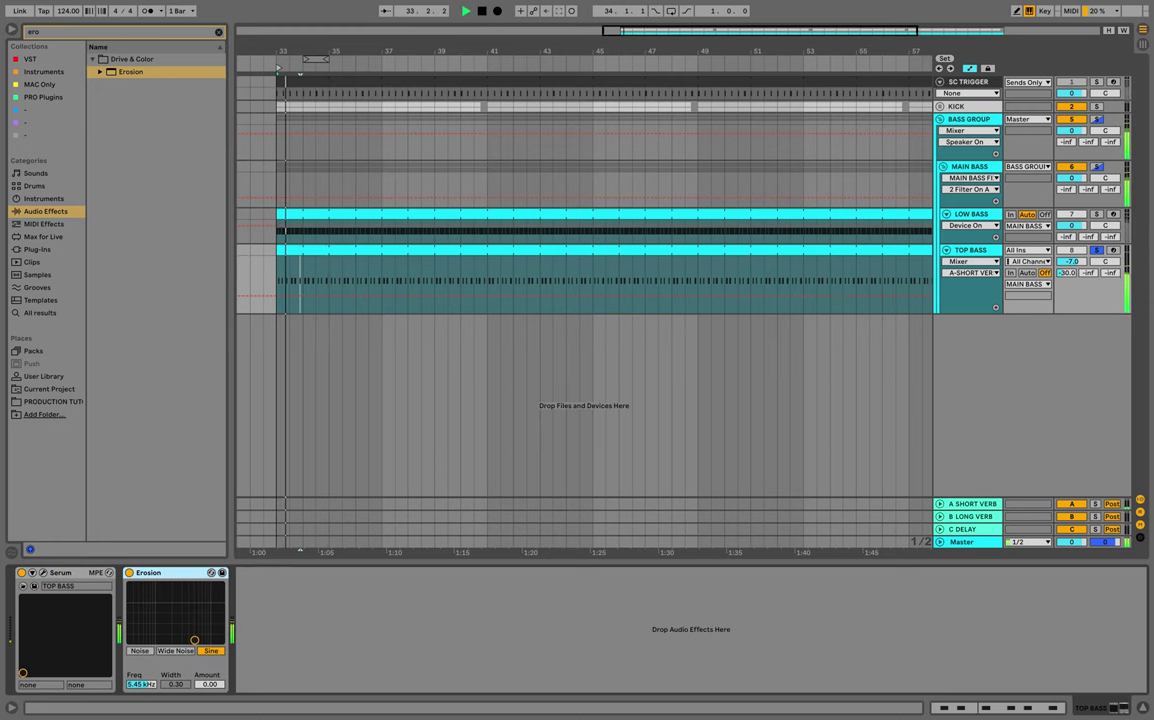
Switch Erosion to Wide Noise and move its peak to about 921 Hz with an amount of about 5.83.
left_click(175, 651)
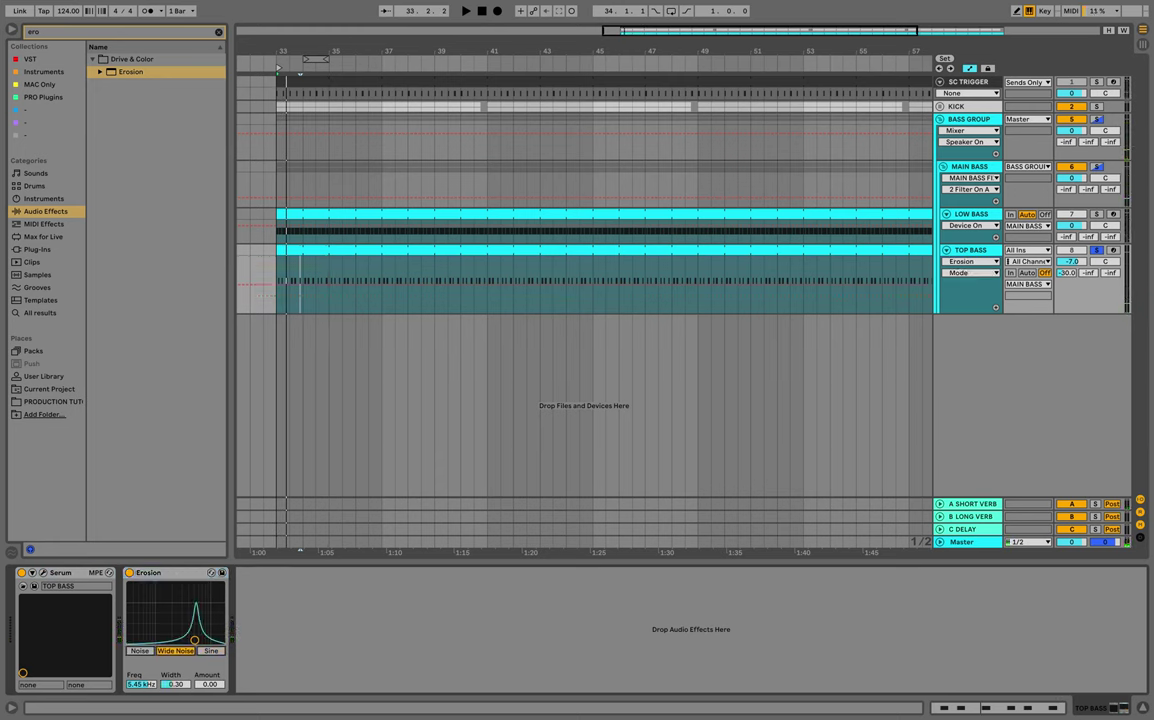
key("space")
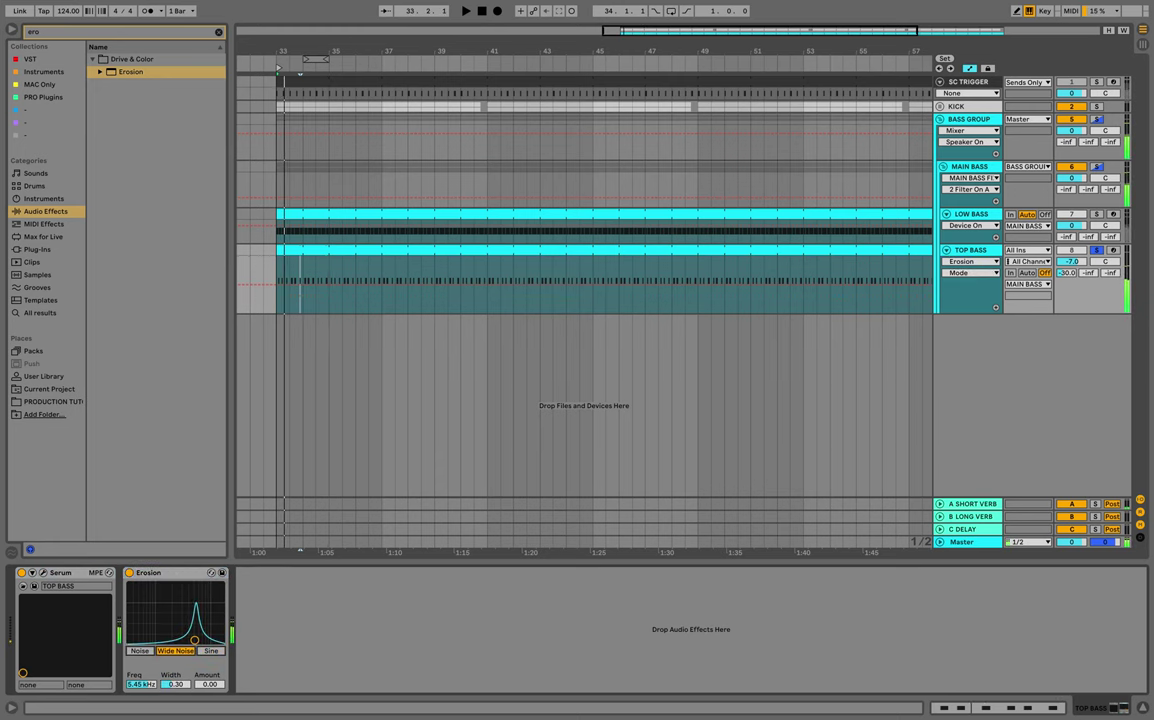
left_click_drag(194, 640, 163, 630)
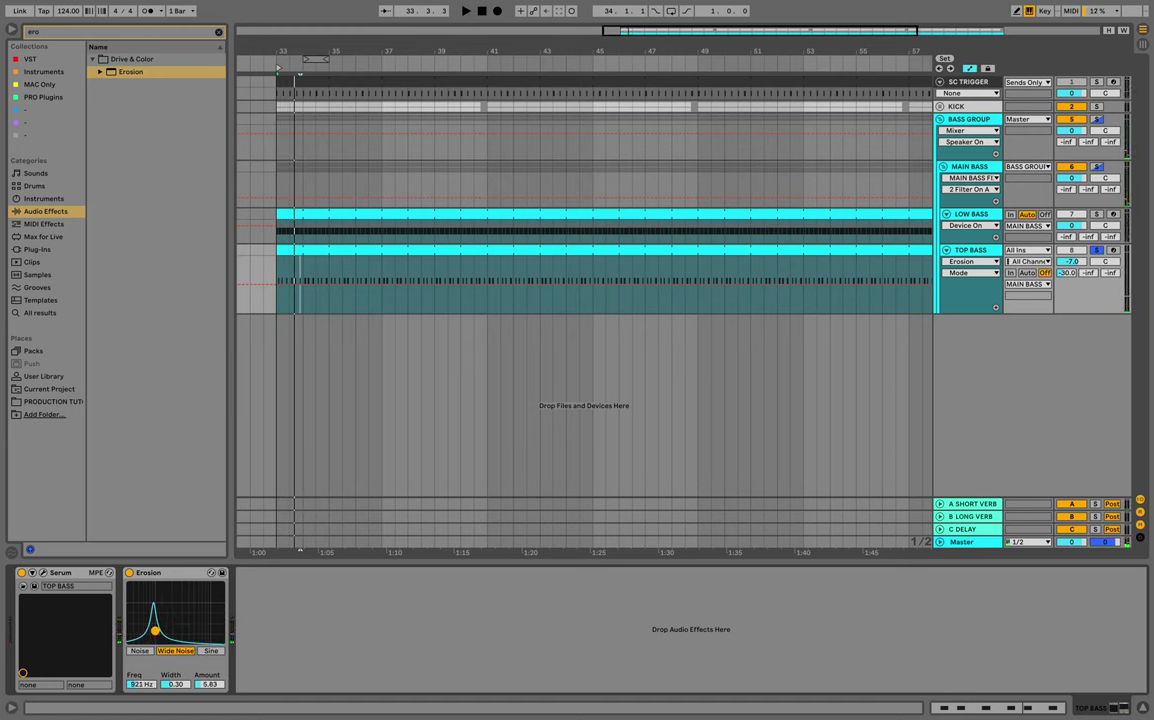
key("space")
Set Erosion's frequency to 950 Hz and its amount to 8.60 while listening to TOP BASS.
left_click(138, 686)
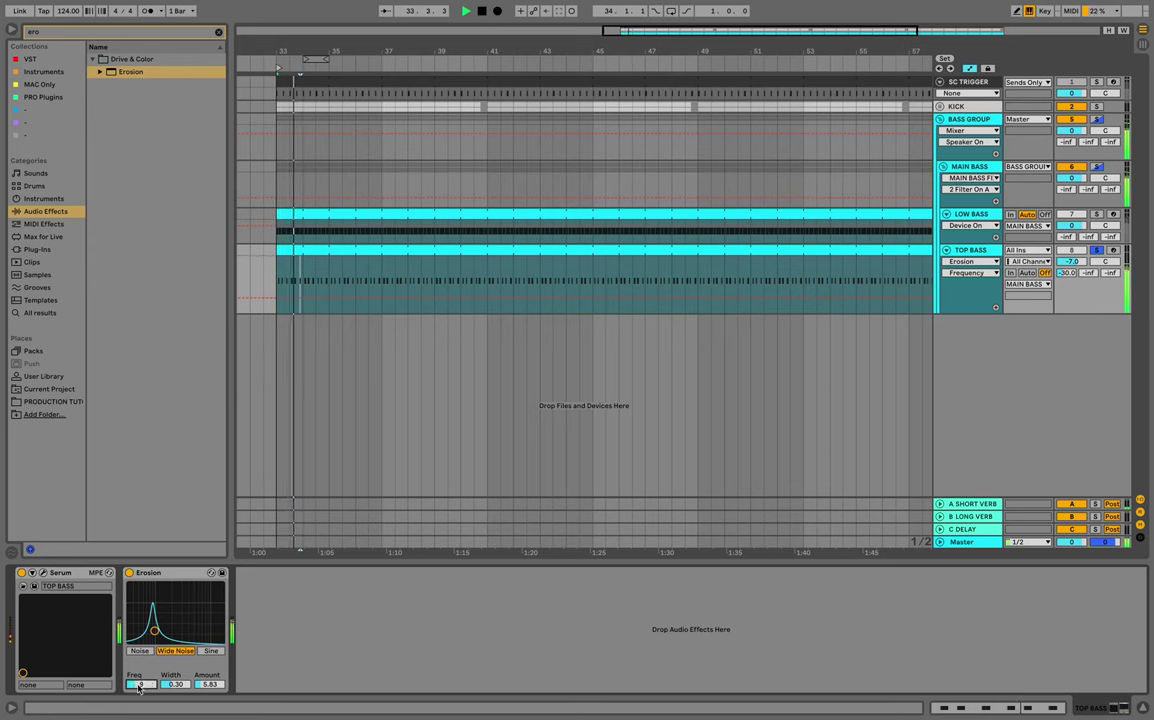
type("950")
key("Return")
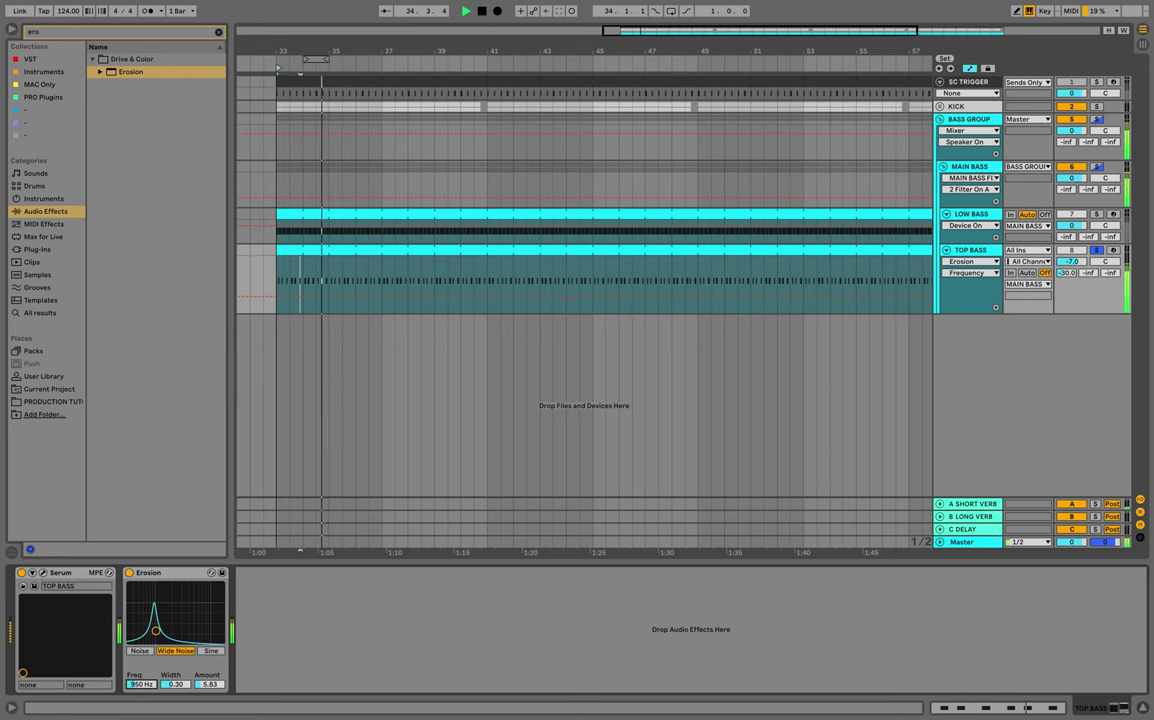
key("space")
left_click_drag(214, 685, 214, 683)
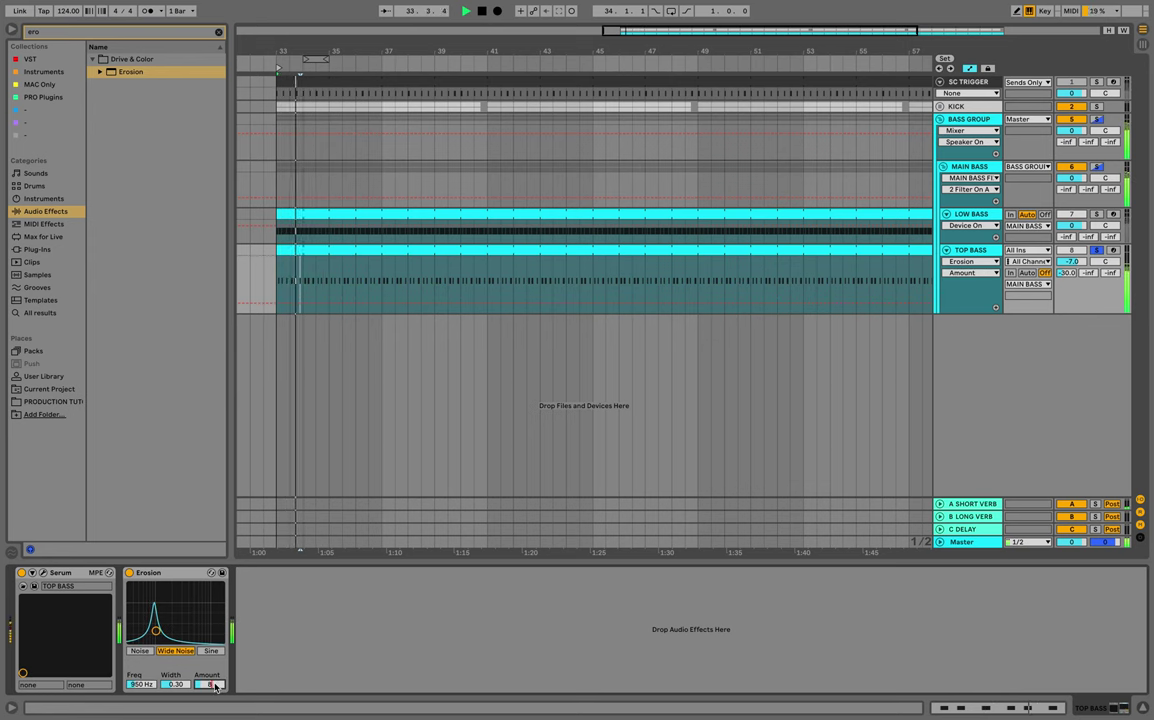
key("Return")
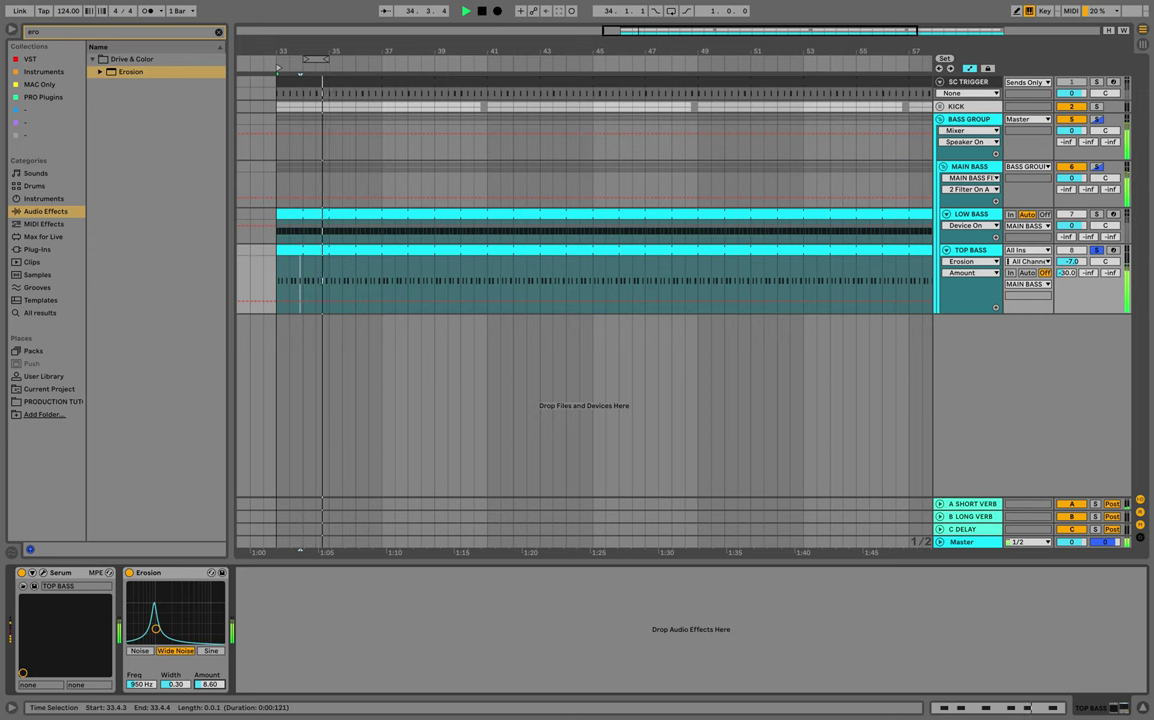
key("space")
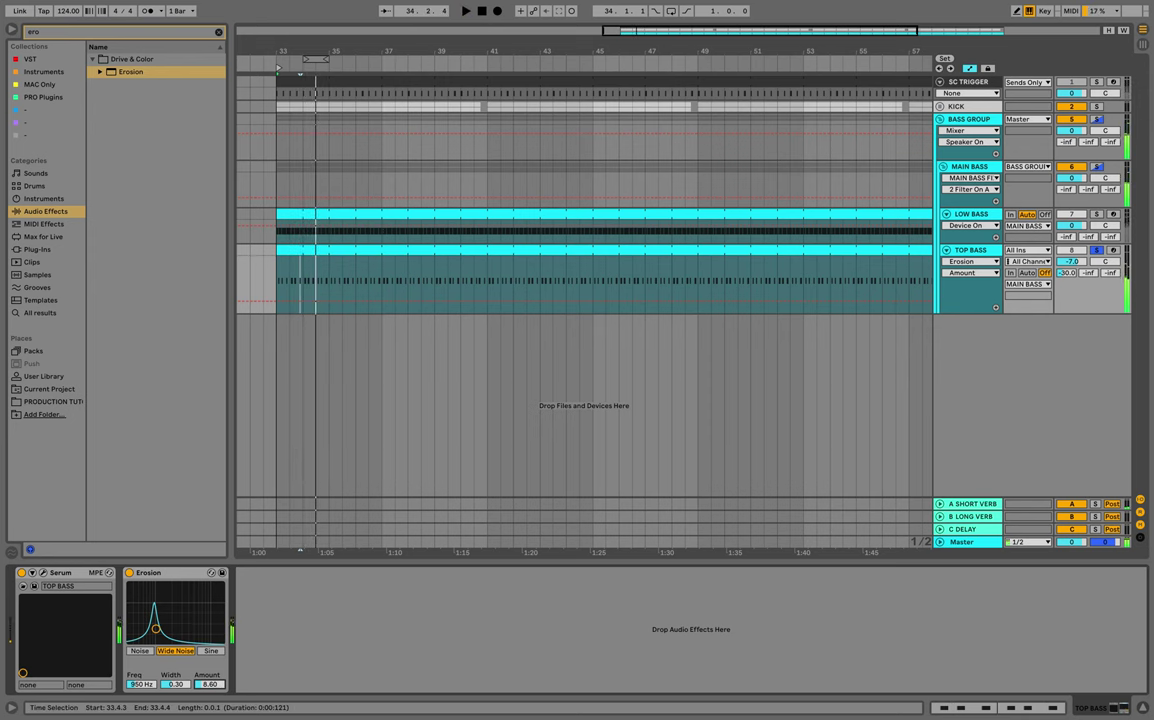
Play TOP BASS with the rest of the drop unsoloed and compare it with the track soloed.
key("space")
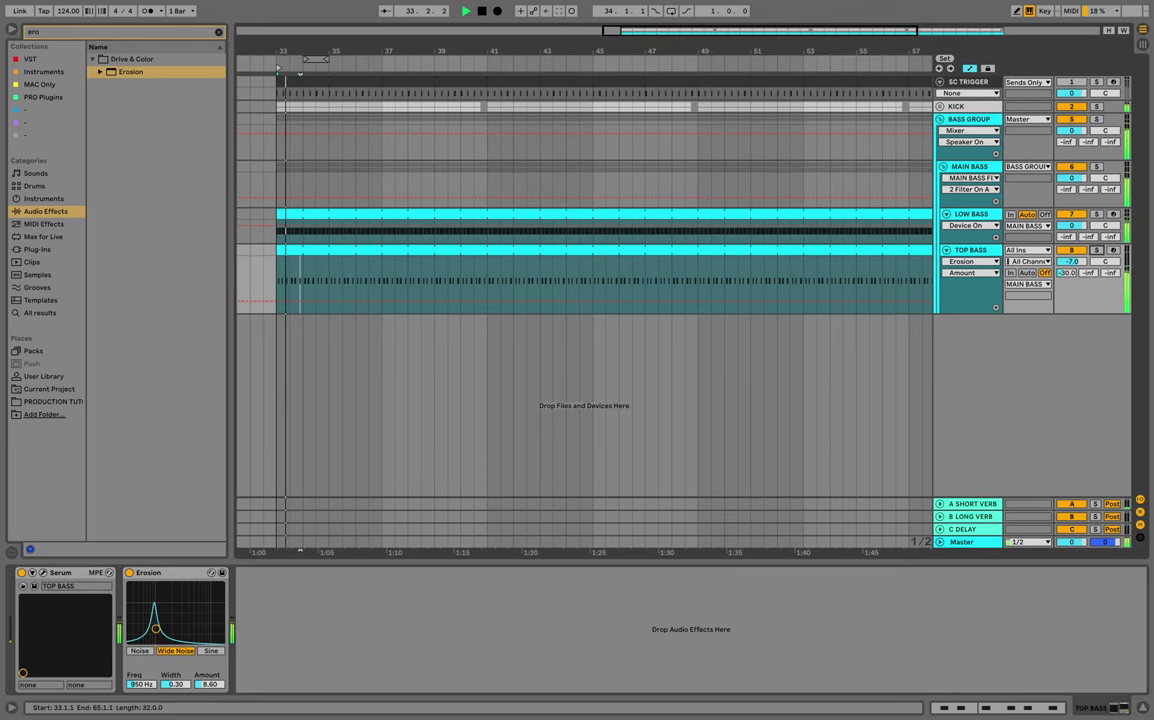
left_click(1097, 250)
left_click(970, 250)
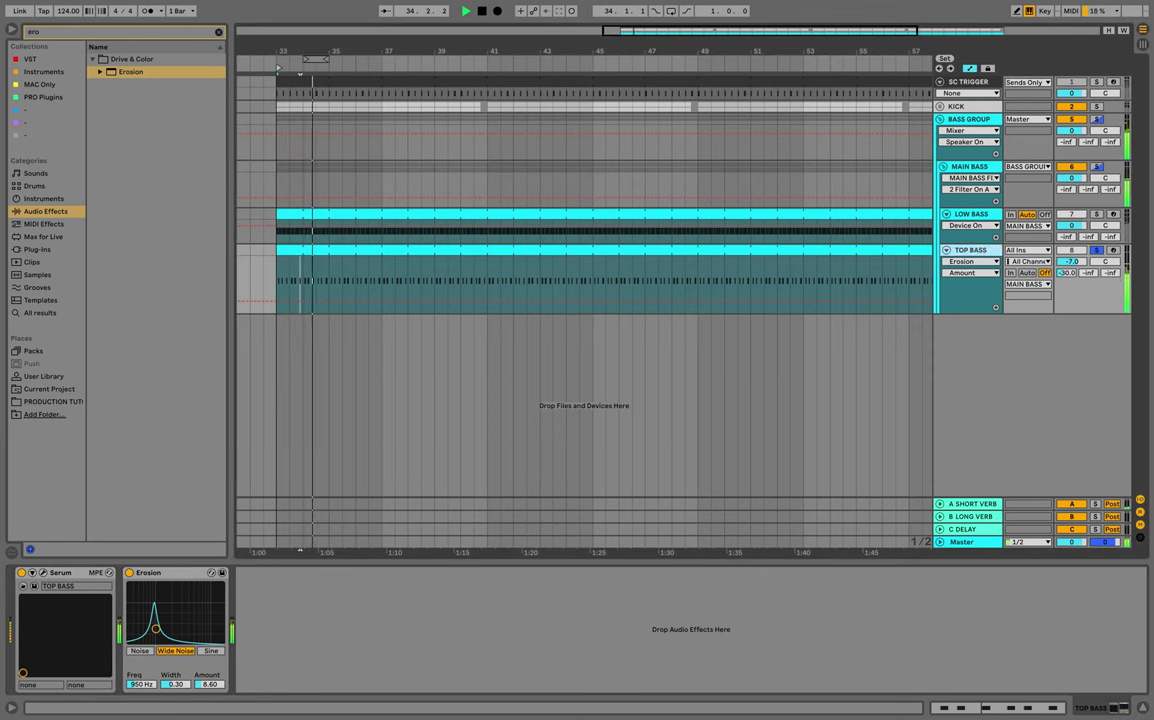
key("space")
Find EQ Eight in the browser and insert it after Erosion on TOP BASS.
left_click(219, 32)
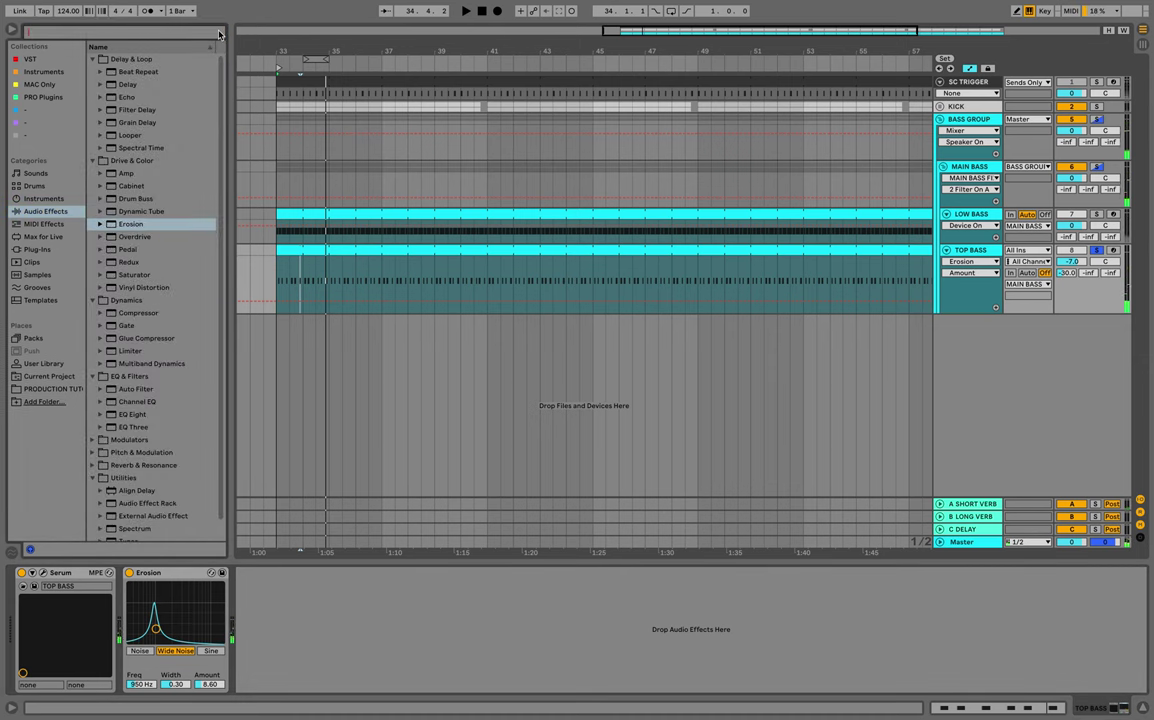
type("eq")
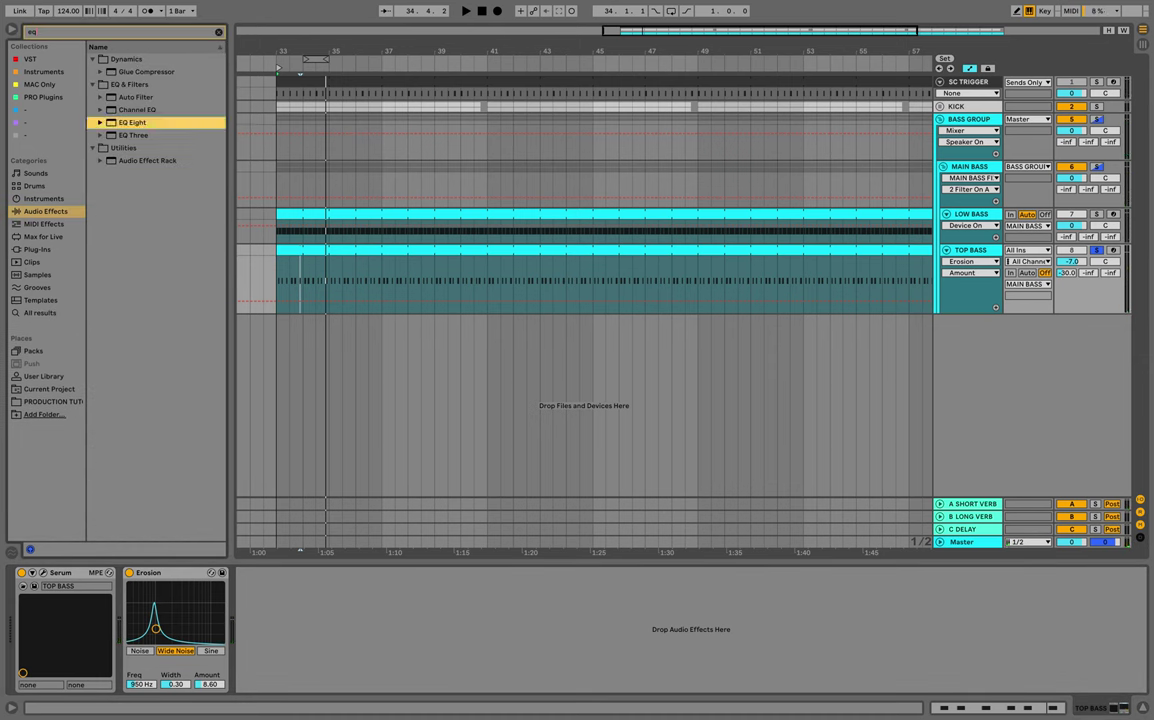
key("Return")
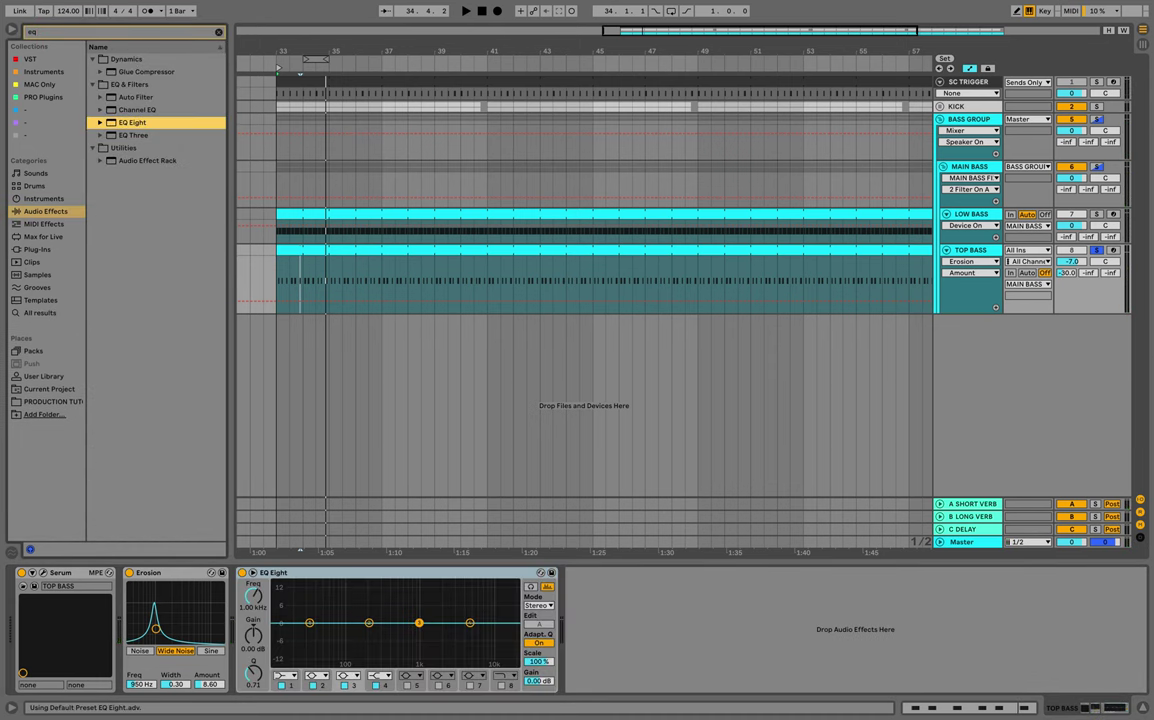
Turn on EQ Eight's audition mode, switch off bands 2 to 4, and set band 1 to a low cut at 150 Hz with Q 0.70.
left_click(531, 587)
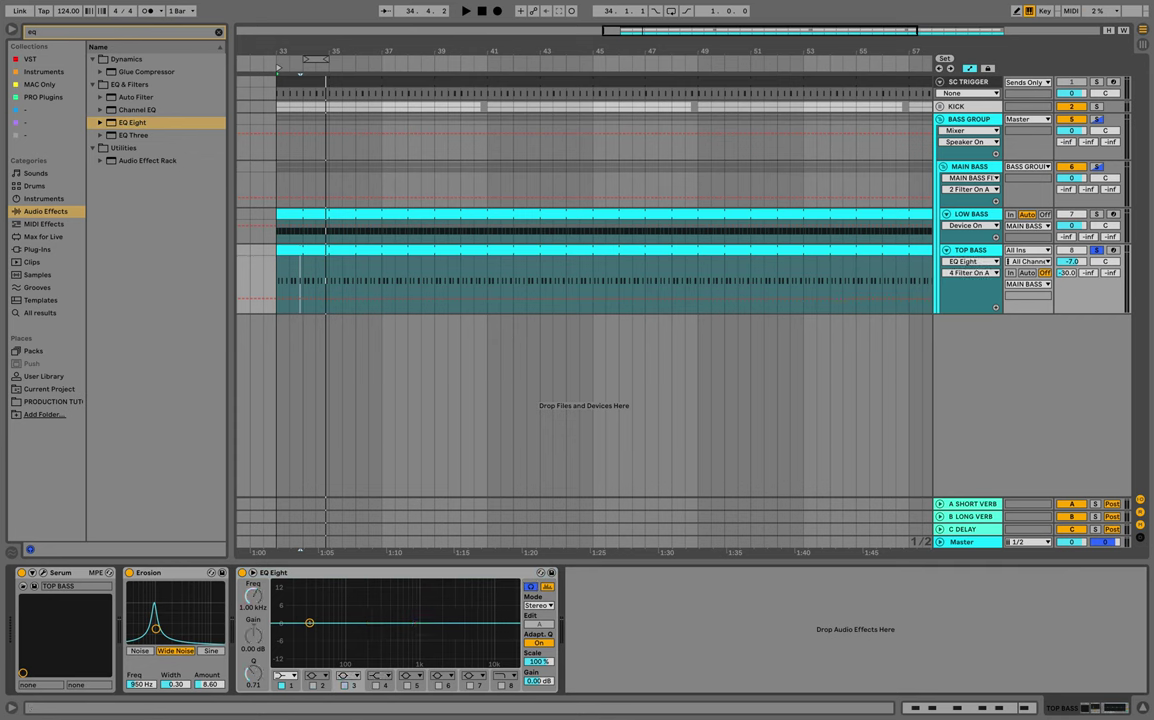
left_click(285, 675)
left_click(285, 600)
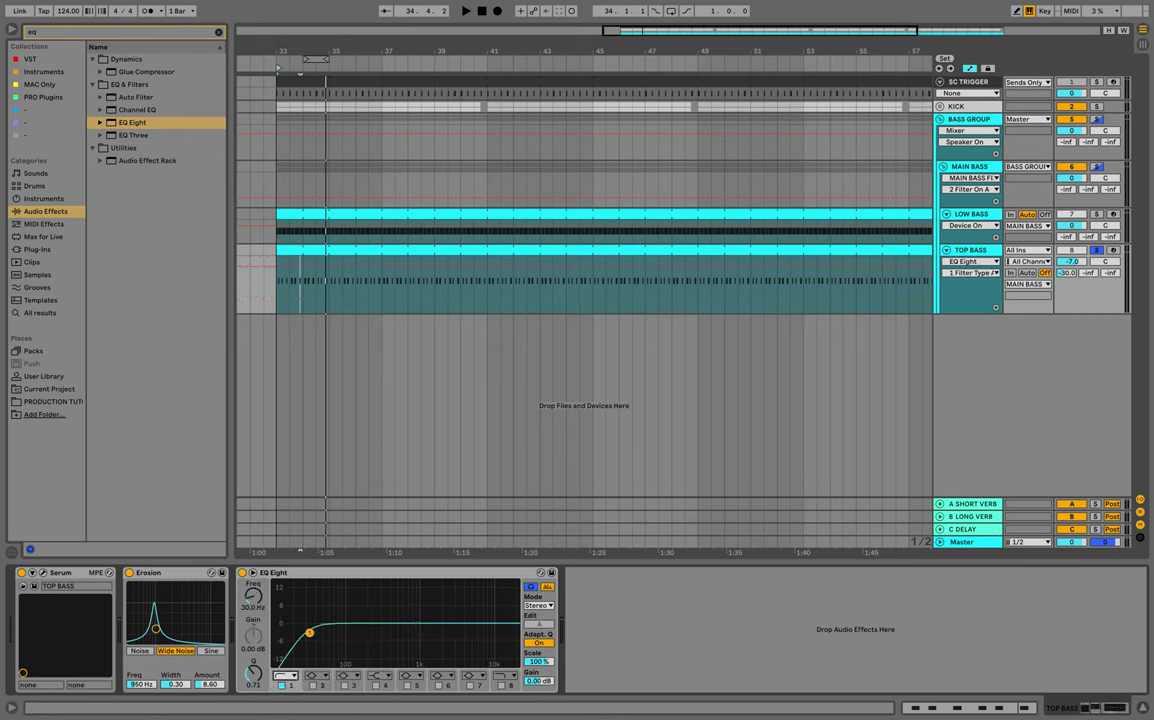
key("space")
left_click_drag(309, 632, 360, 634)
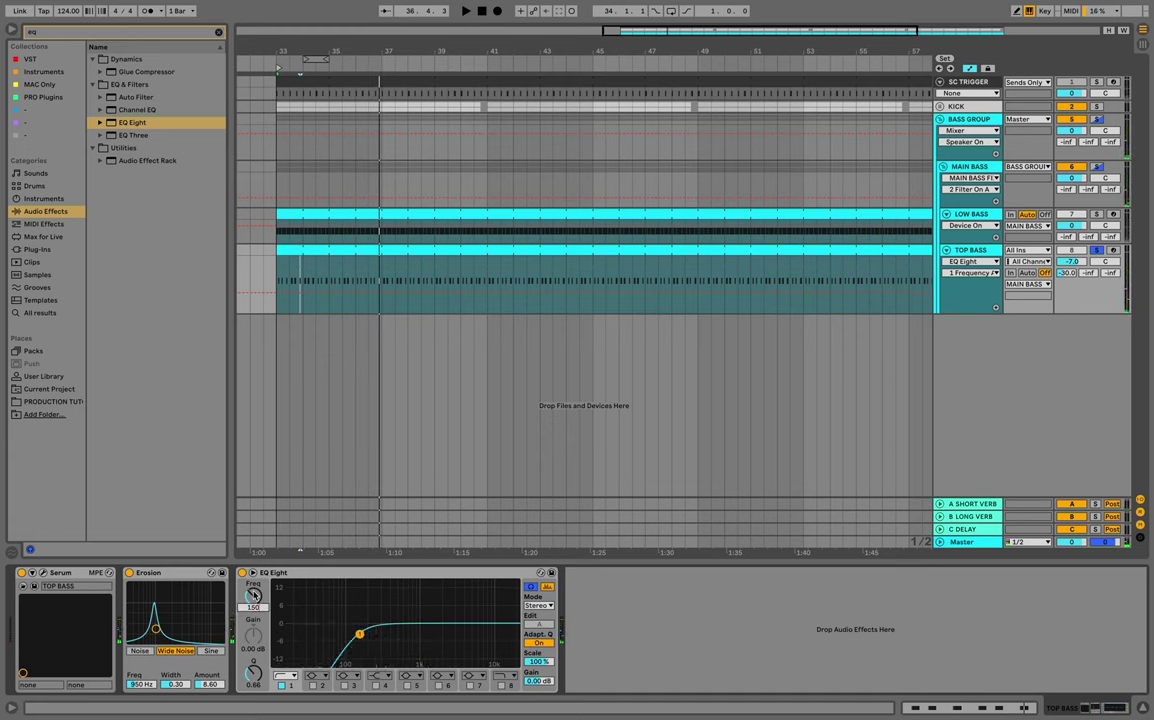
key("space")
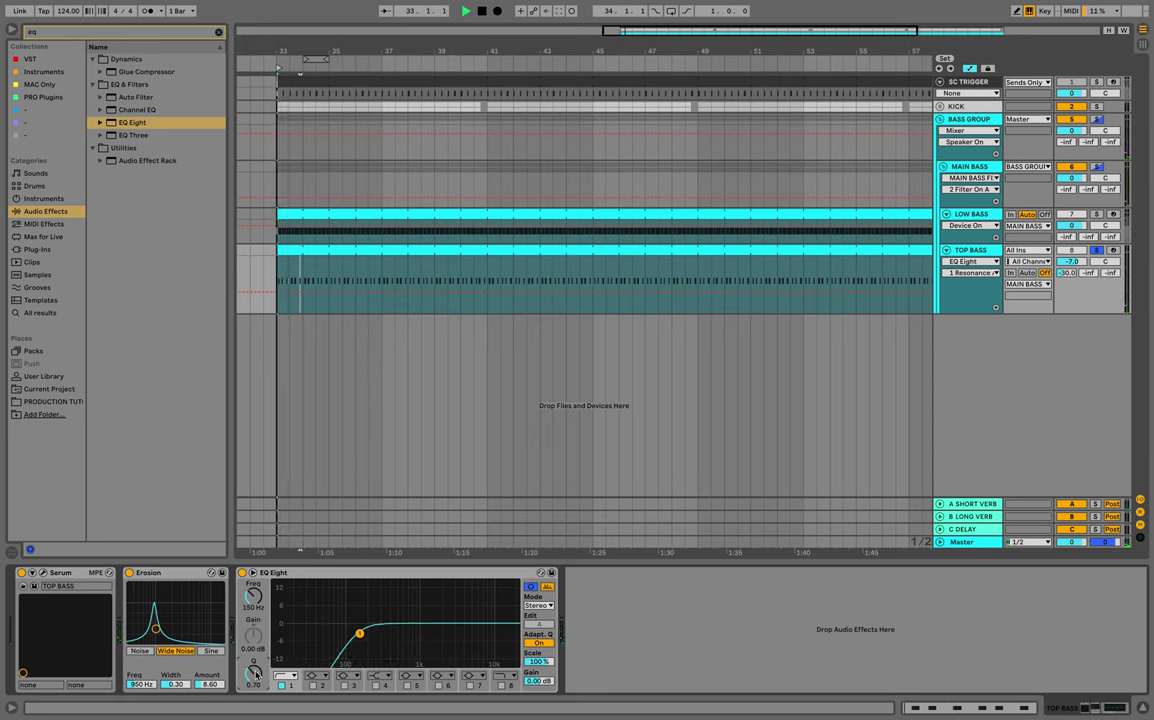
key("space")
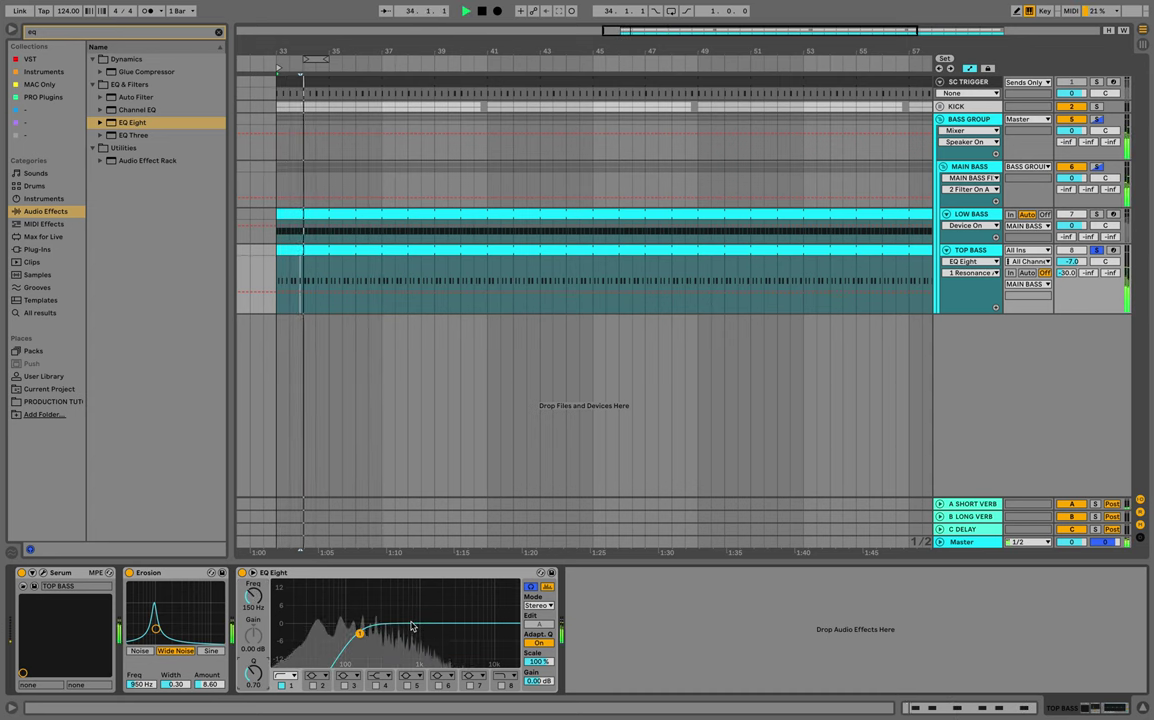
key("space")
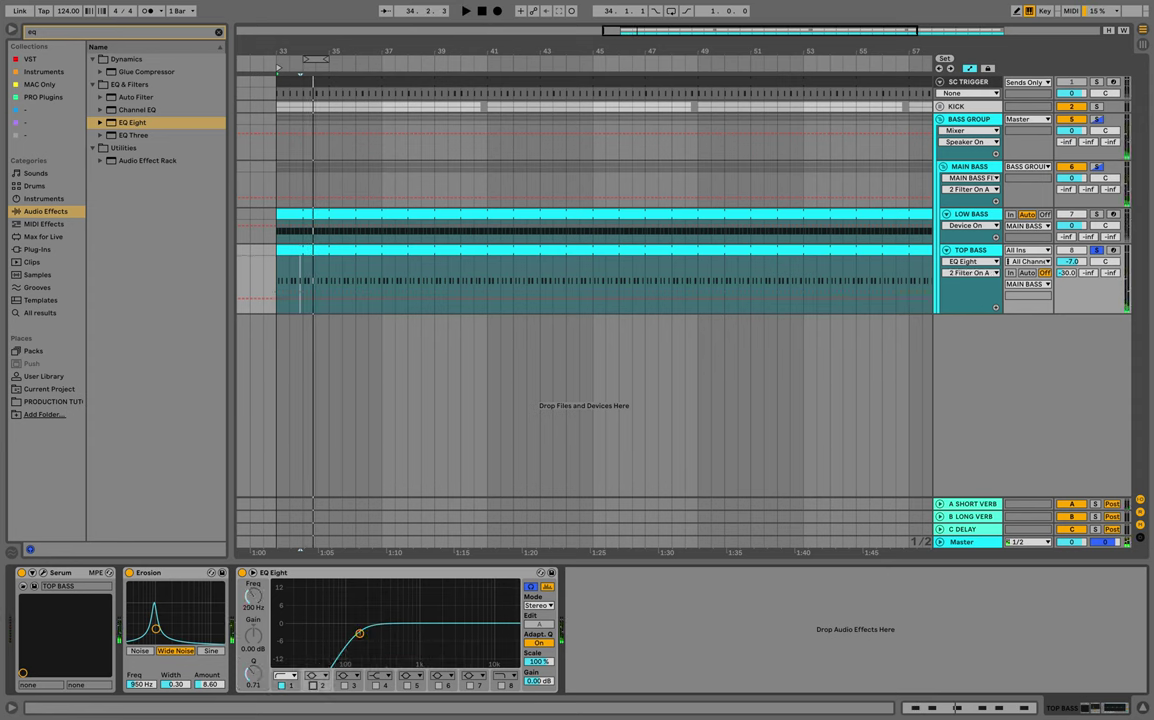
Enable EQ Eight's band 2 and change band 1 to the steeper x4 low-cut filter.
key("space")
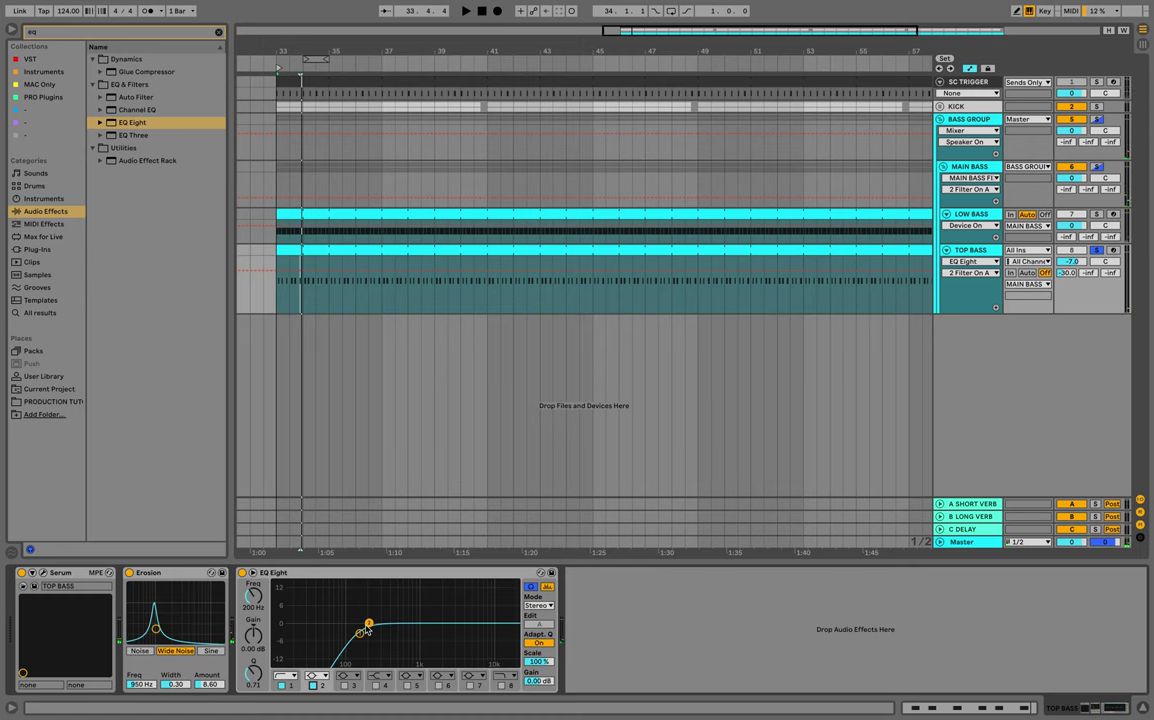
key("space")
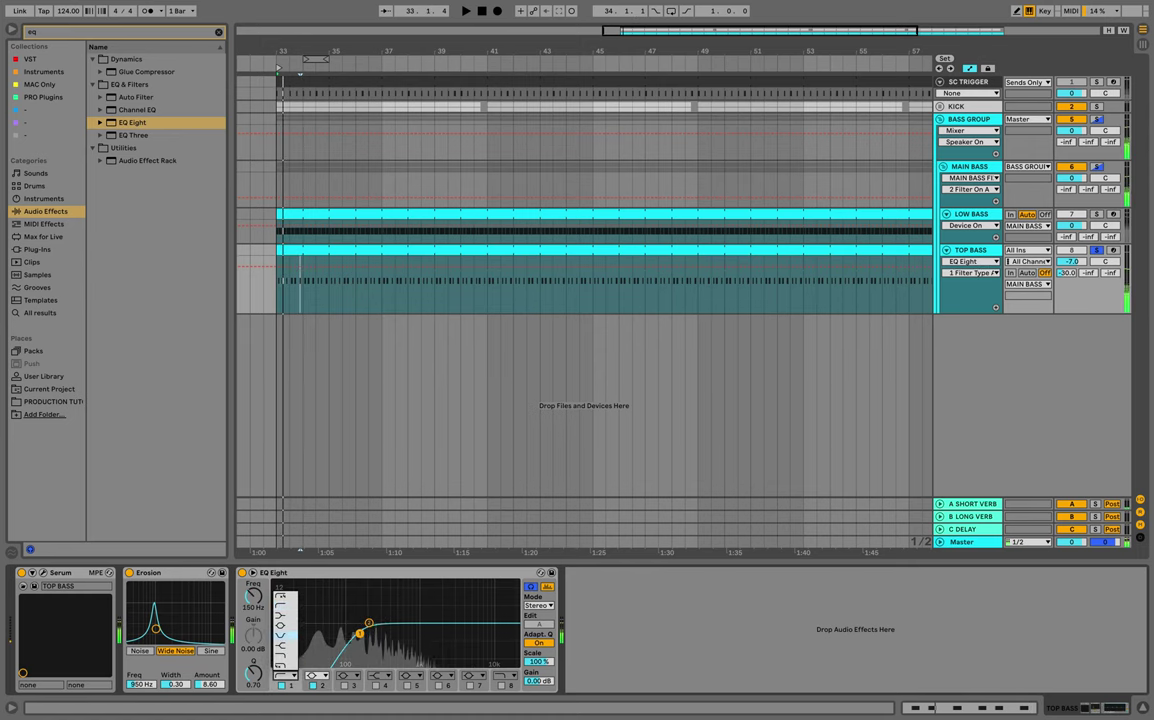
left_click(285, 597)
key("space")
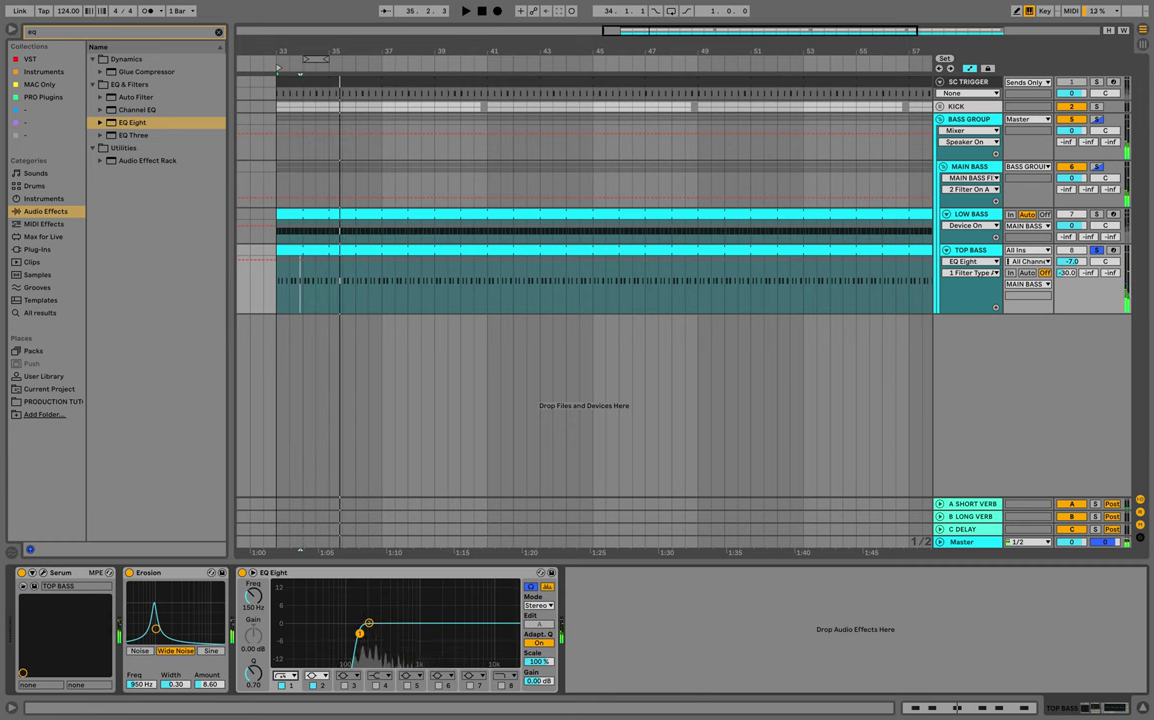
Sweep EQ Eight's band 2 with a boost during playback, and set it to 190 Hz, -6.00 dB gain and Q 2.00.
key("space")
left_click_drag(369, 623, 367, 582)
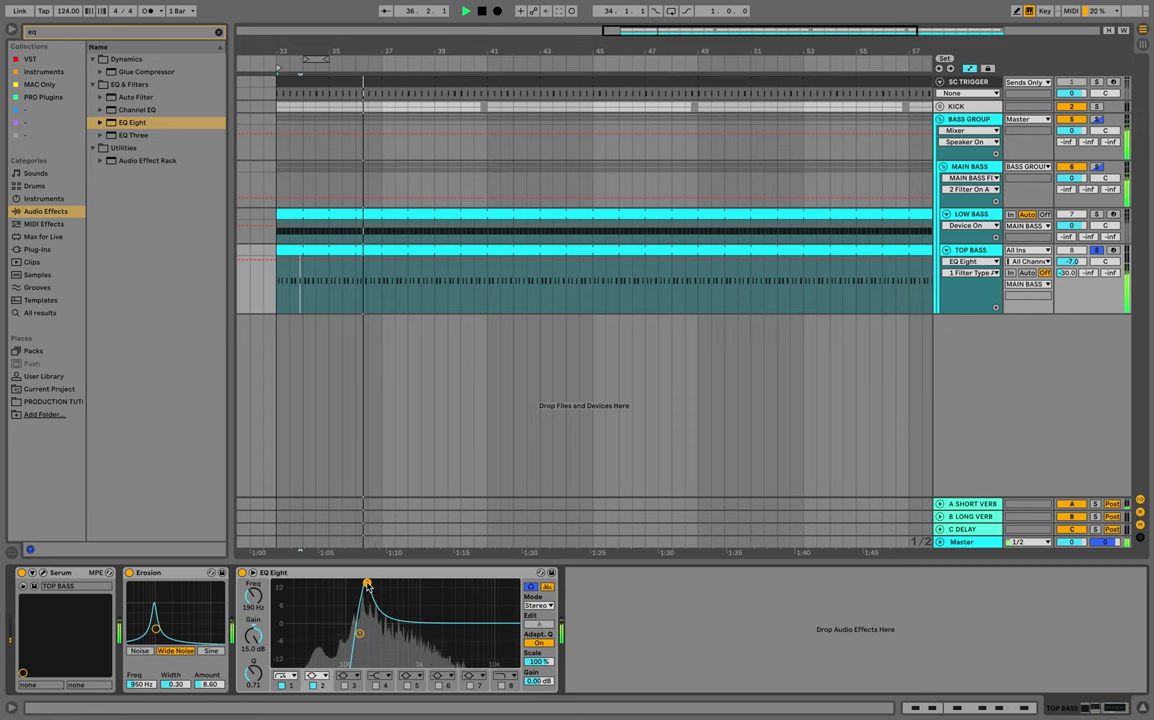
key("space")
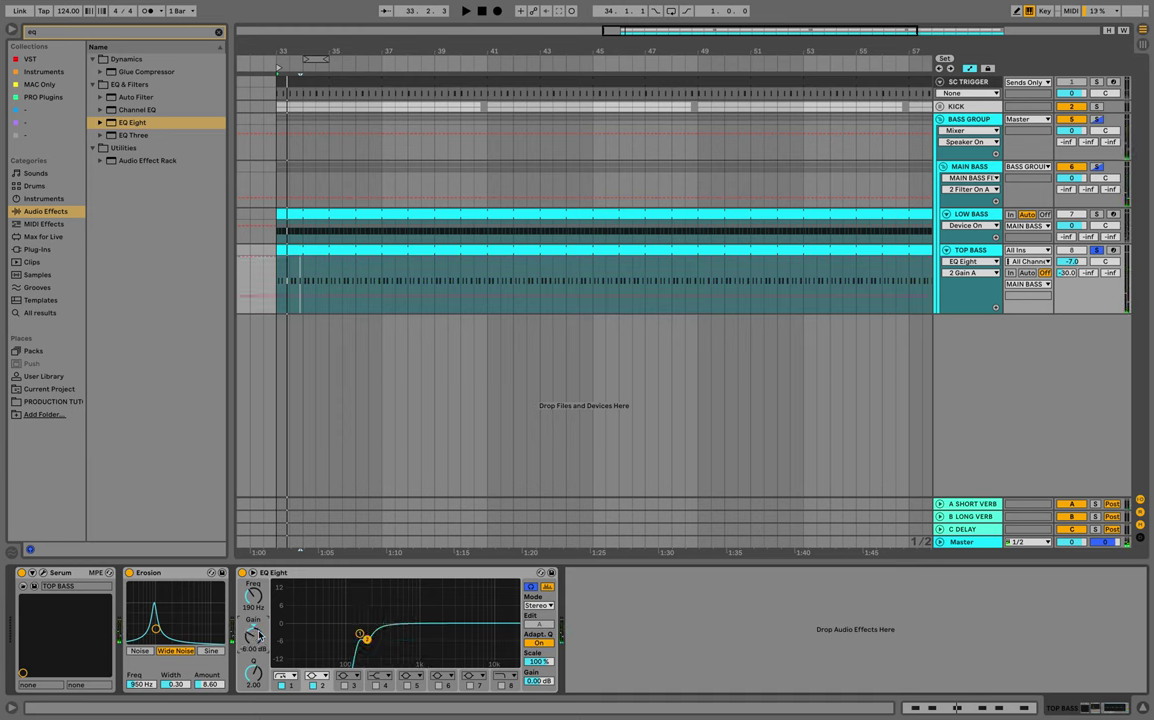
key("space")
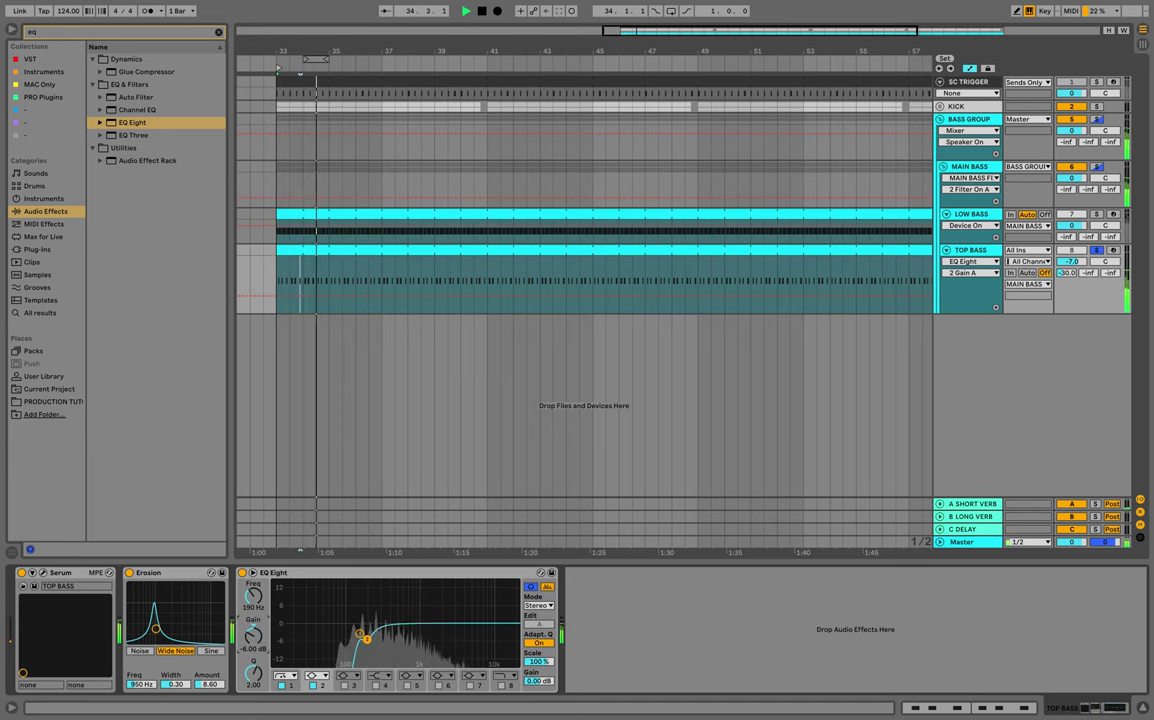
key("space")
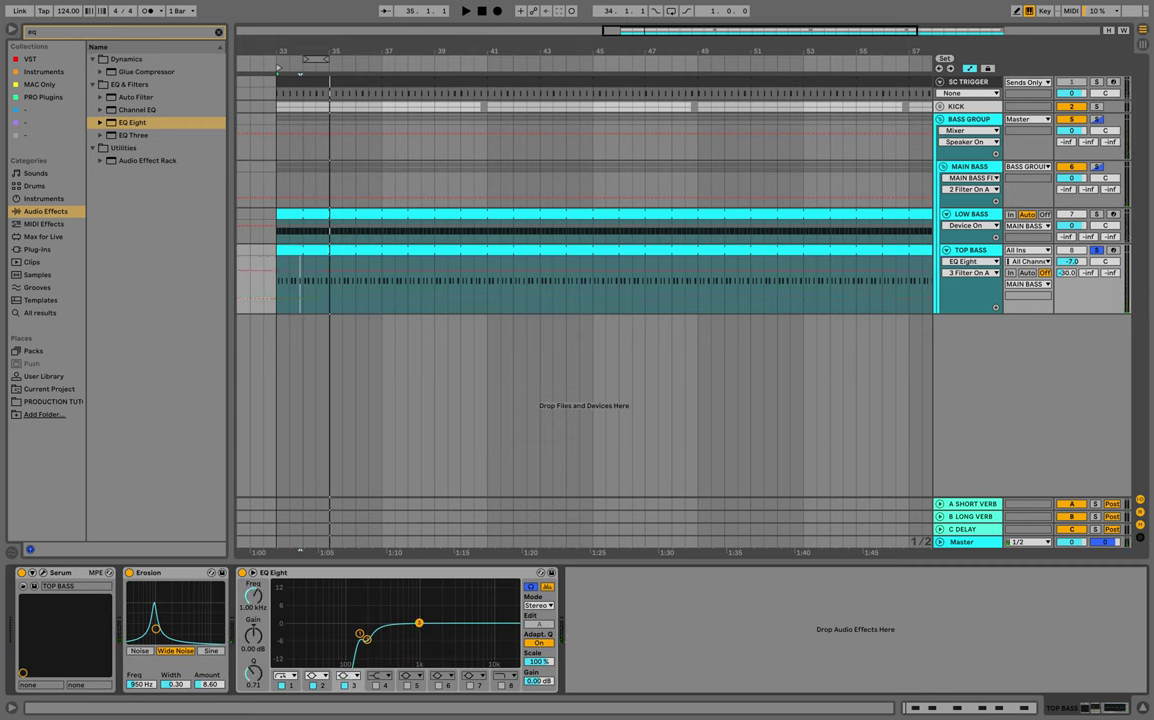
Add a bell boost on EQ Eight's band 3 at 3.20 kHz with 3.00 dB gain and Q 2.00.
key("space")
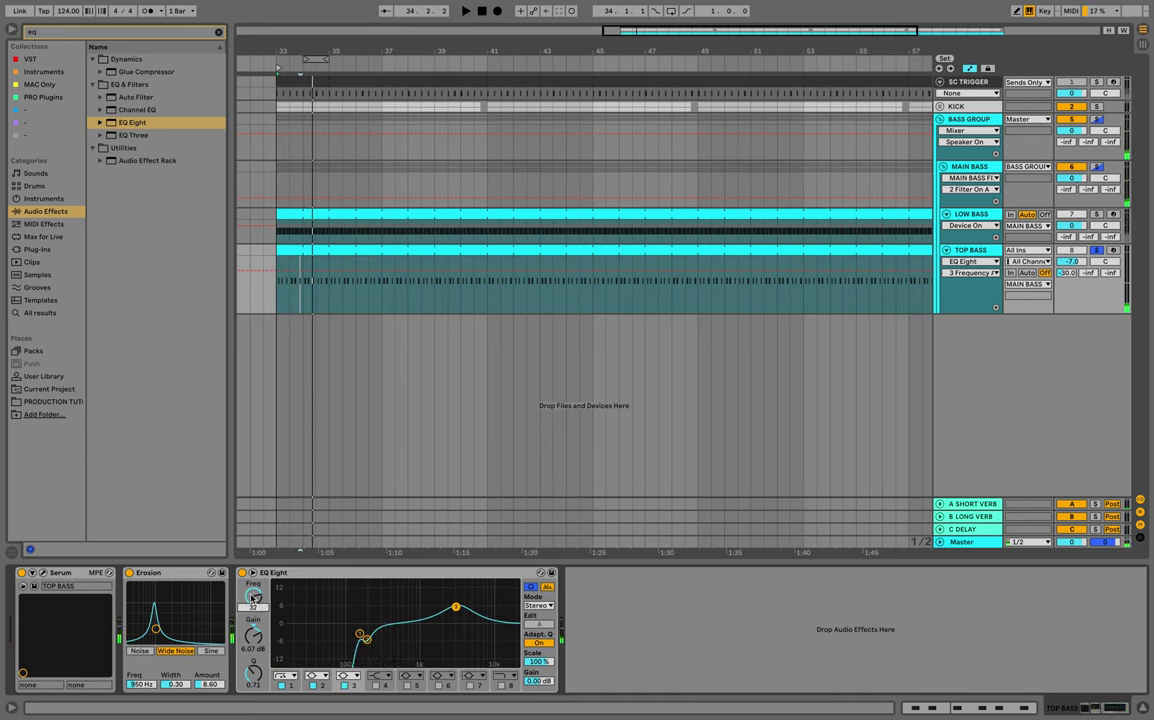
key("space")
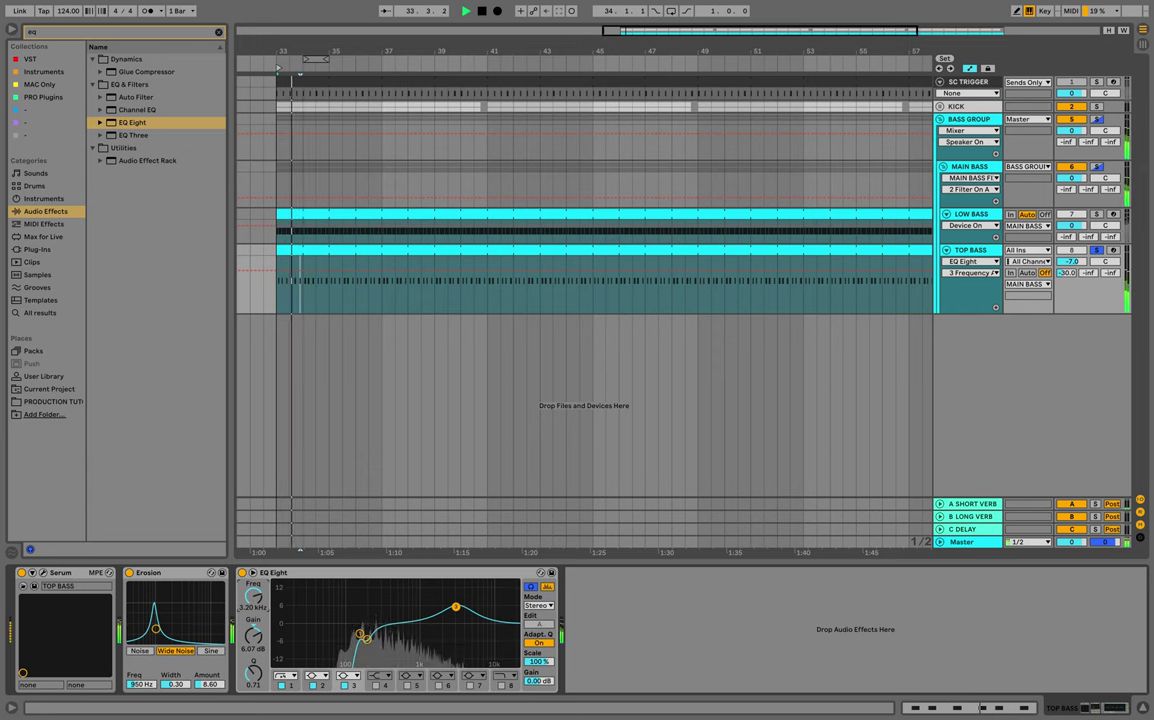
key("space")
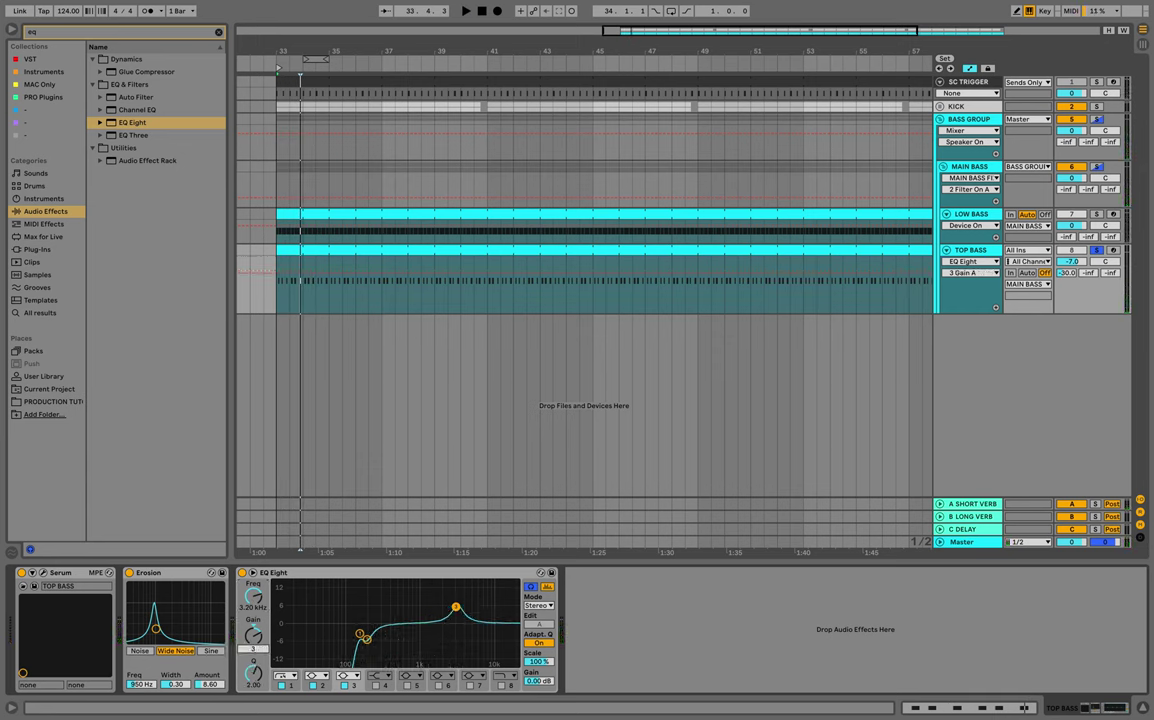
key("space")
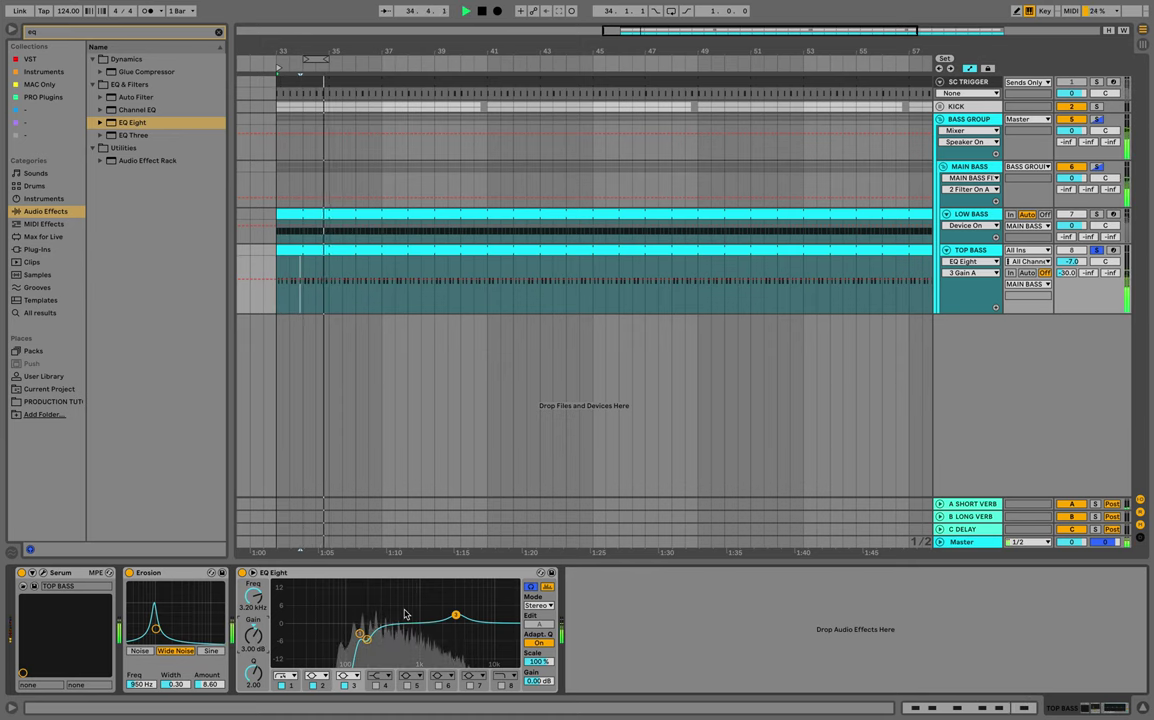
key("space")
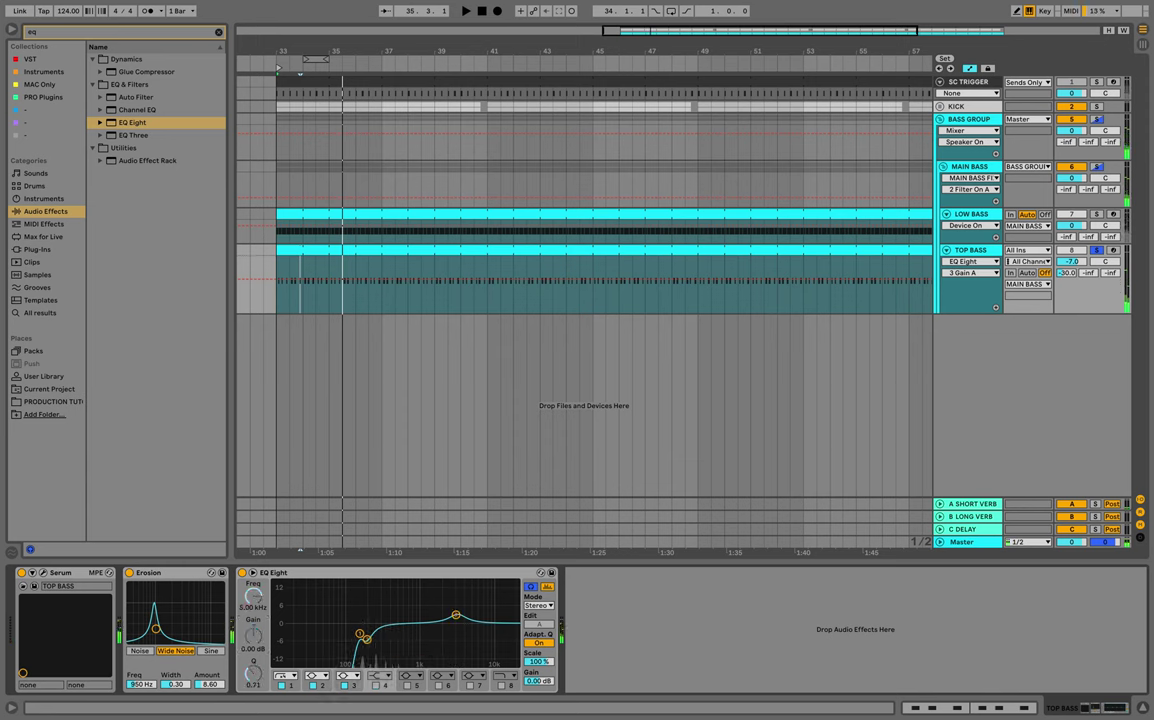
Set EQ Eight's band 4 to a steep x4 high cut at 9.00 kHz with Q 0.70.
left_click(380, 676)
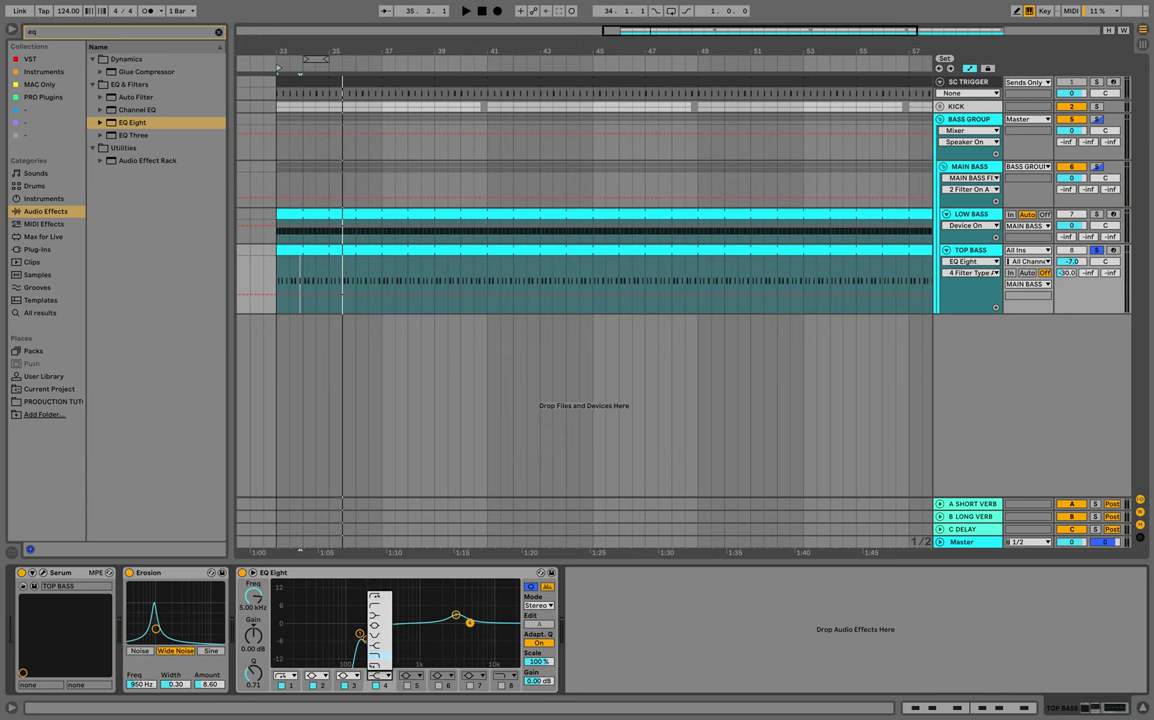
left_click(375, 664)
key("space")
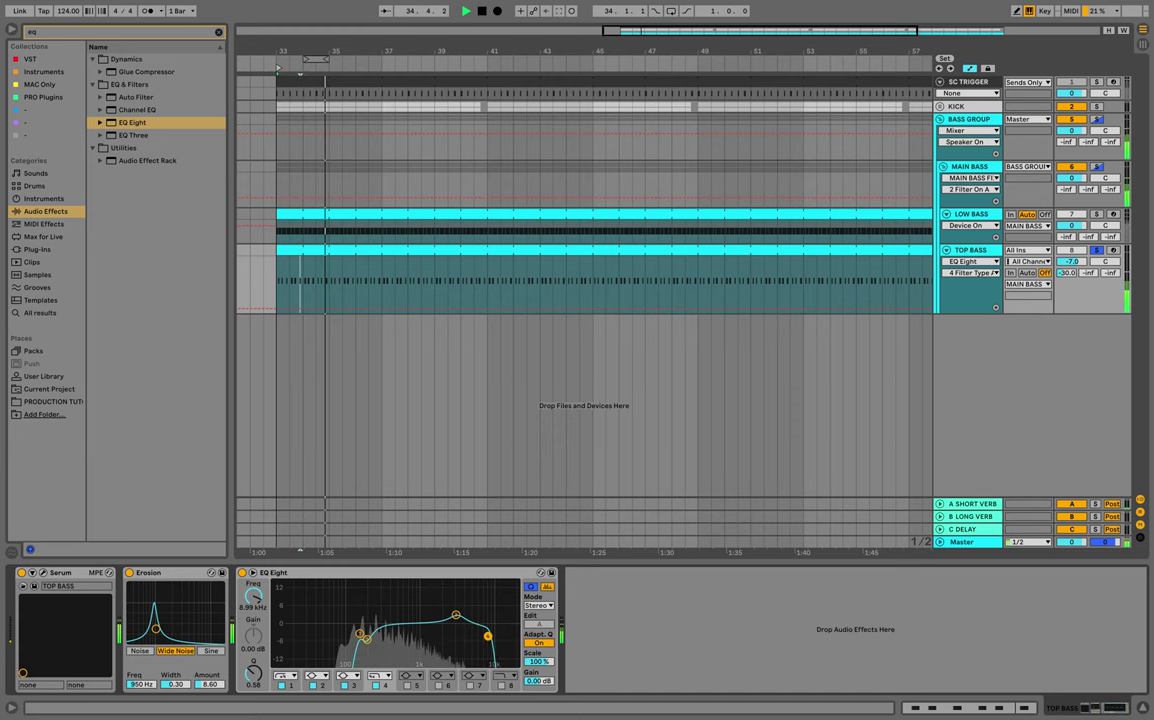
key("space")
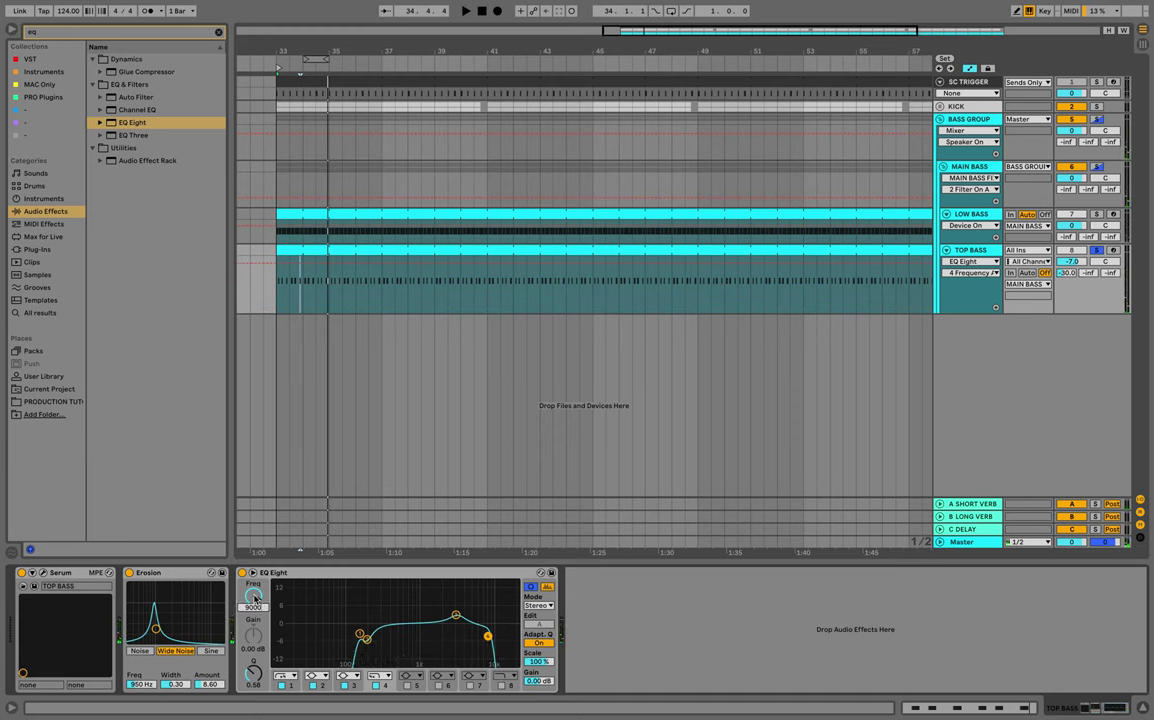
key("space")
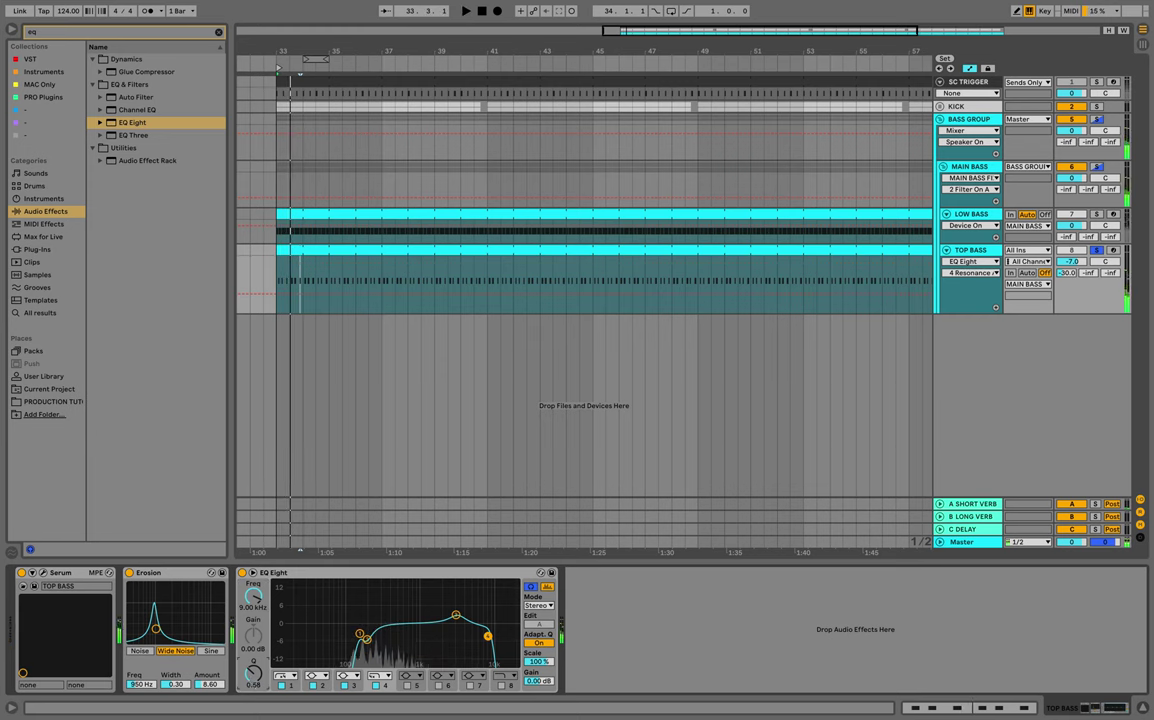
key("space")
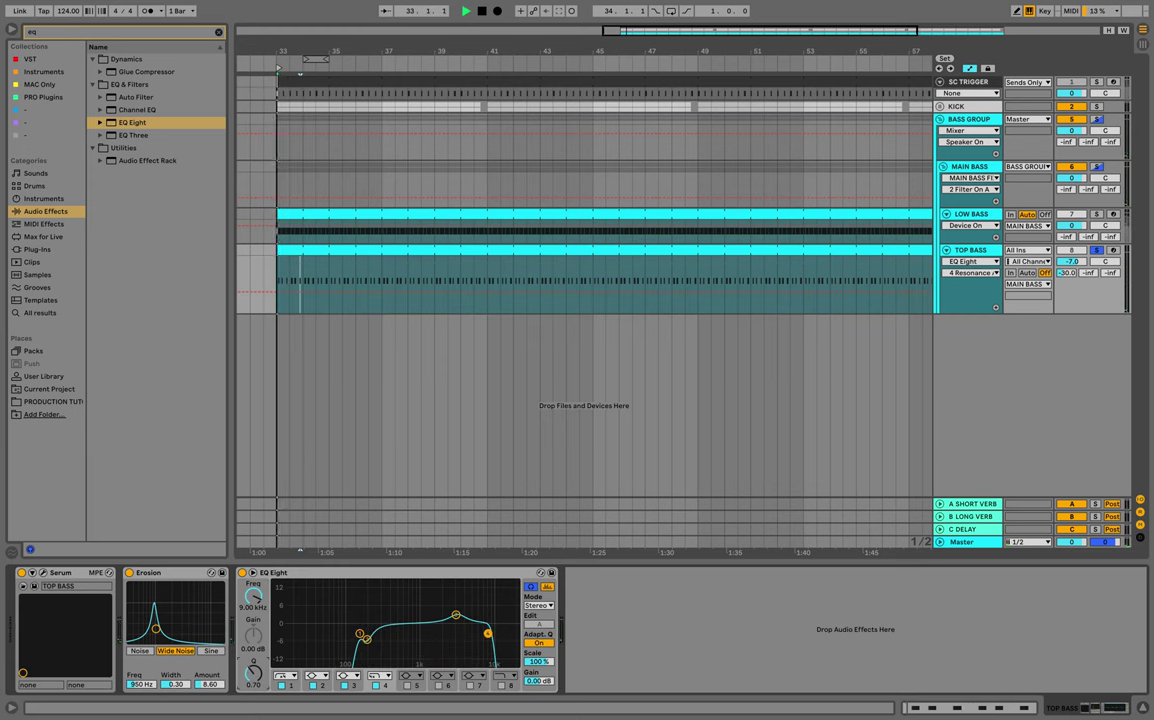
Unsolo TOP BASS, play it with the rest of the drop, and hide the browser.
key("s")
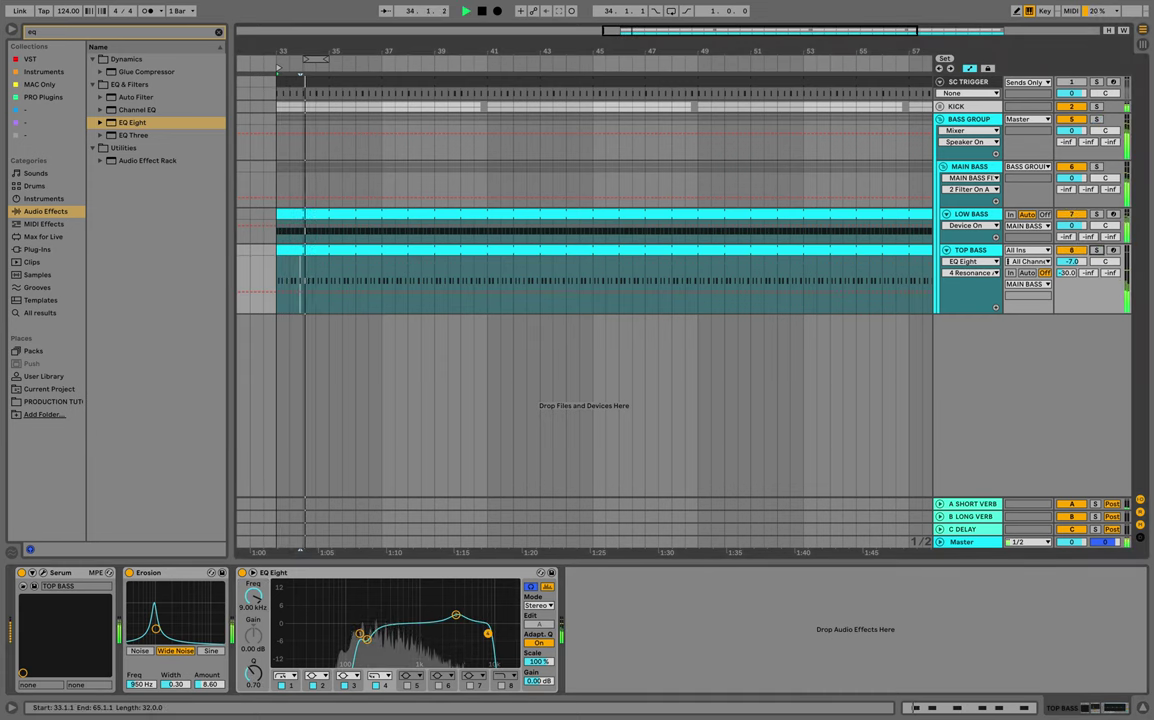
left_click_drag(627, 51, 529, 36)
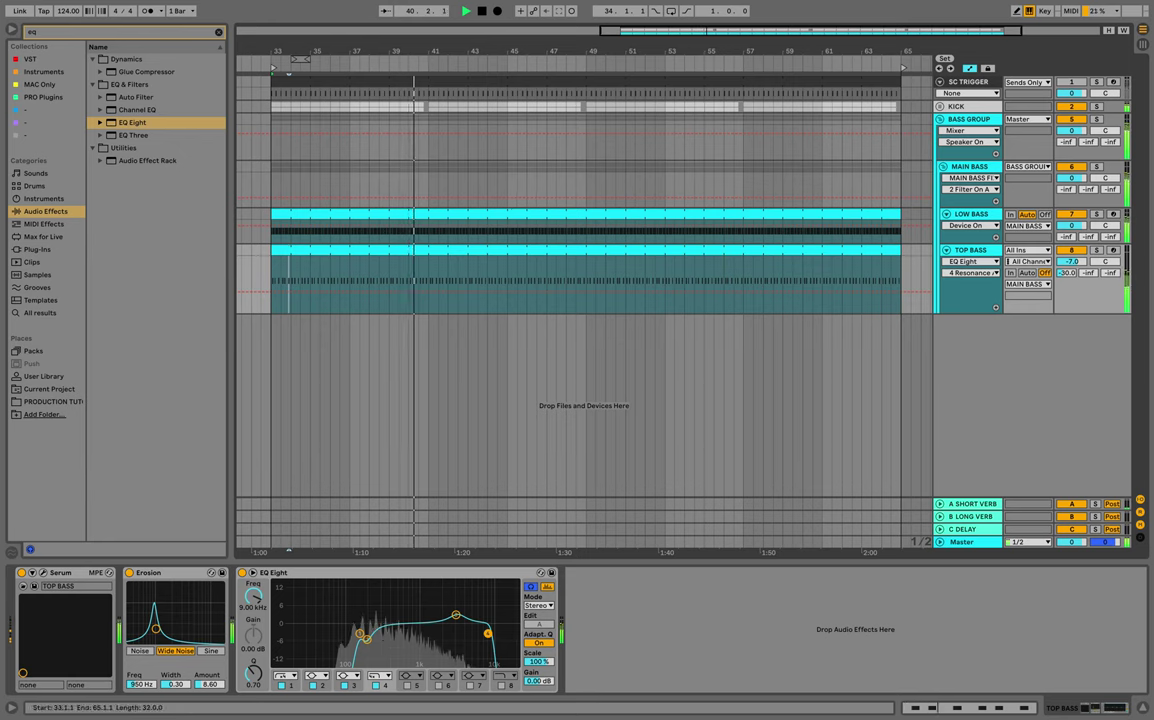
key("space")
key("ctrl+alt+b")
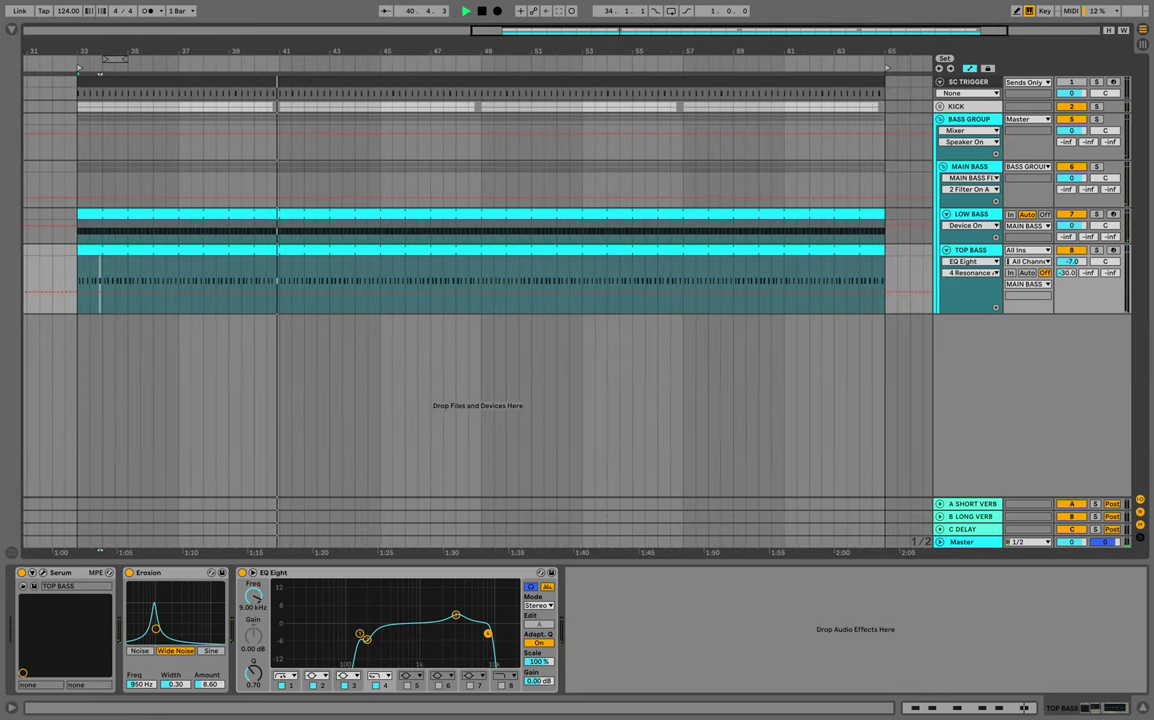
key("space")
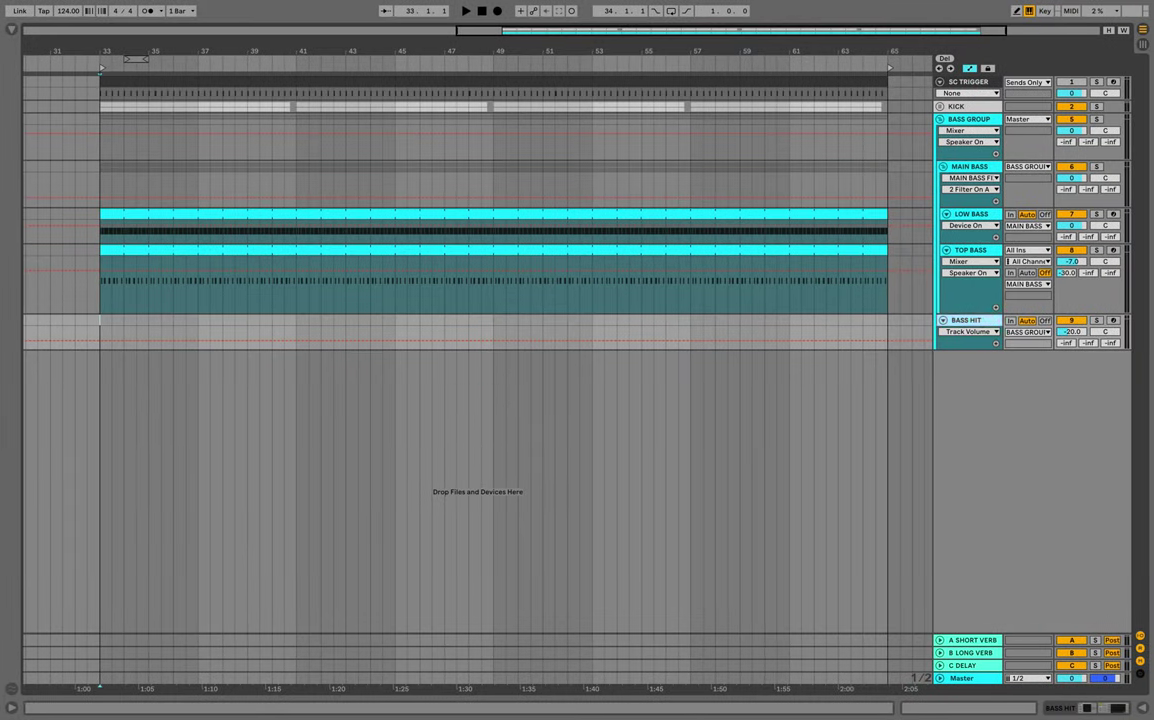
Show the devices on BASS HIT and inspect the Viim Bass Hit 1 preset in the Diva instrument.
key("shift+Tab")
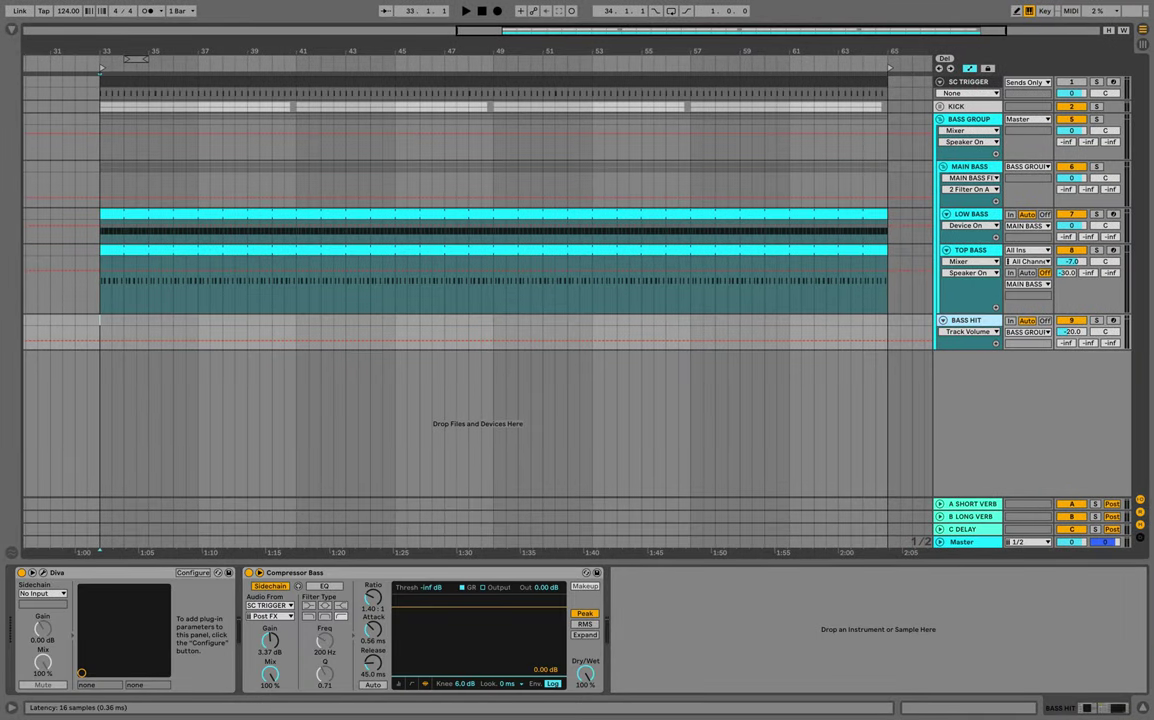
left_click(43, 573)
left_click_drag(440, 234, 478, 142)
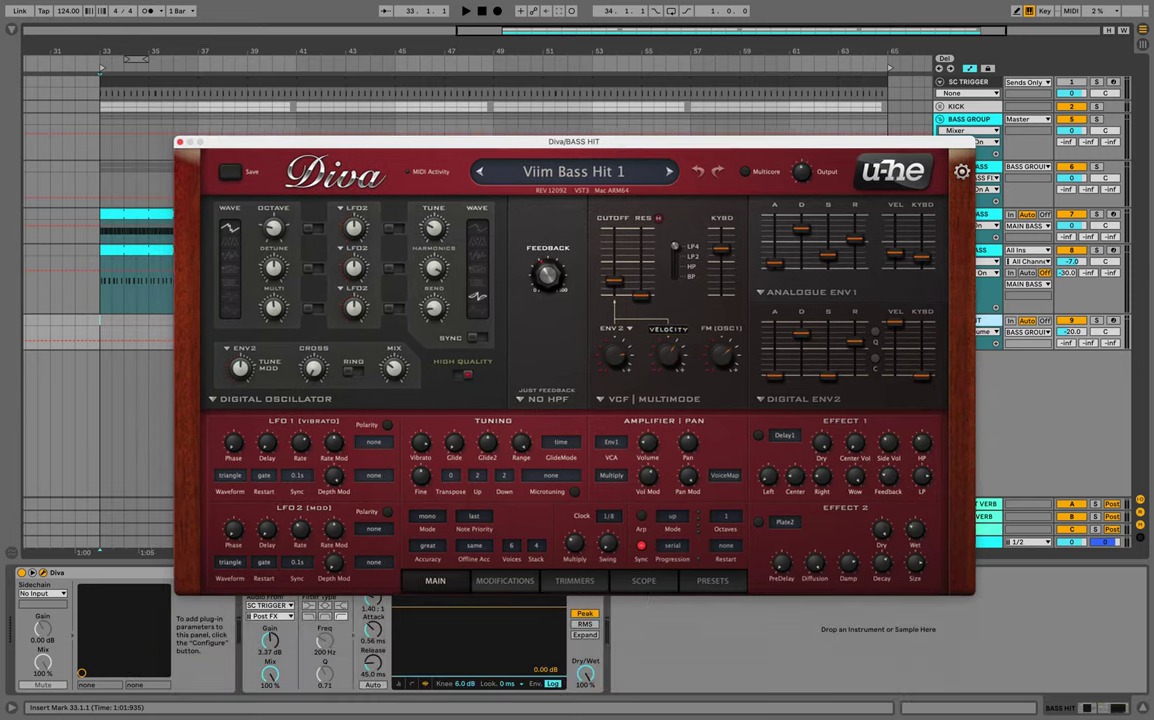
key("ctrl+alt+p")
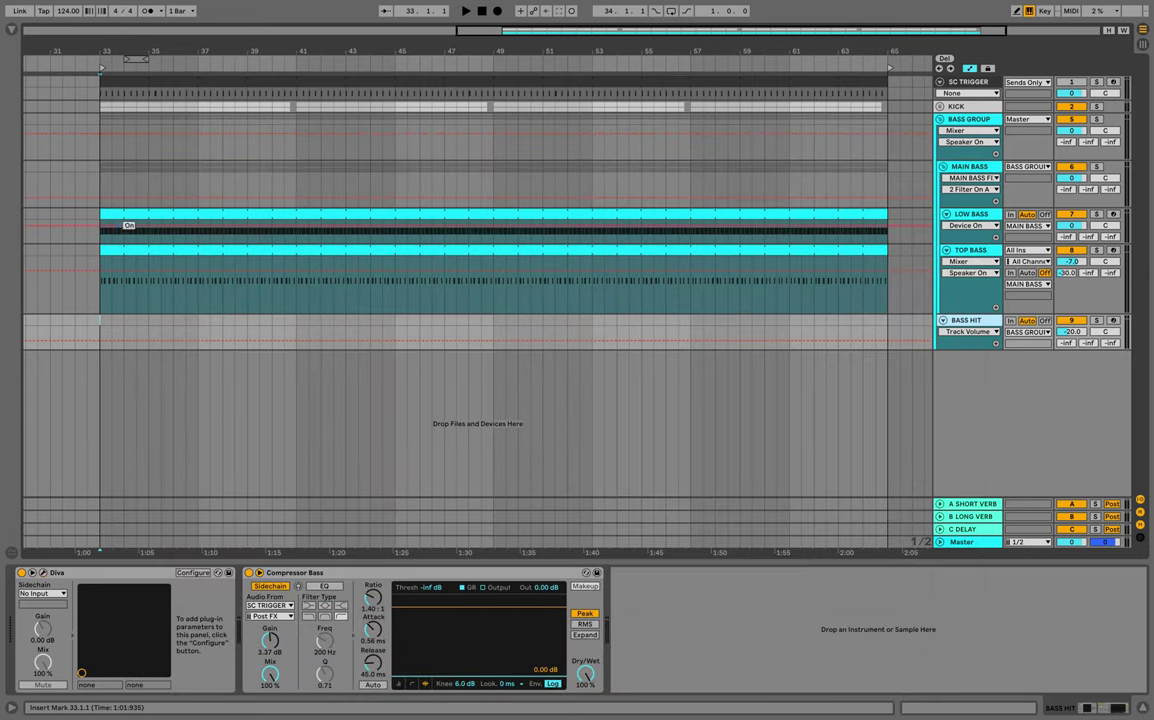
Insert an empty eight-bar MIDI clip on BASS HIT from bar 33 to bar 41.
left_click_drag(100, 322, 284, 322)
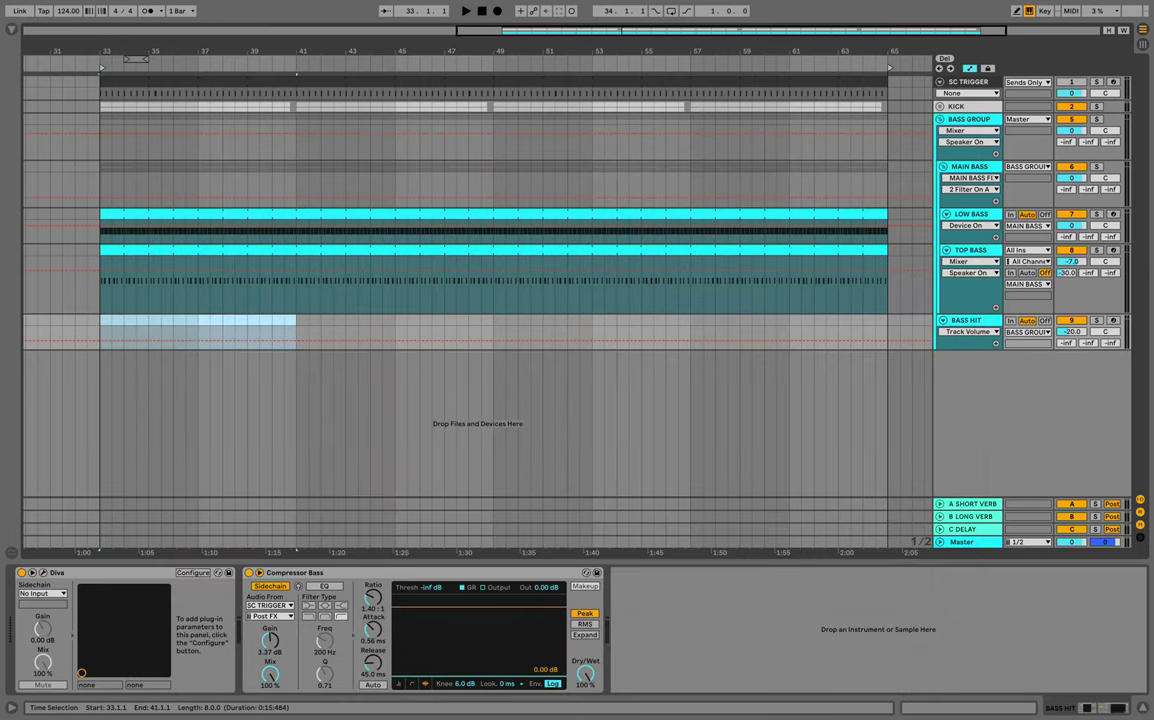
right_click(291, 320)
left_click(342, 417)
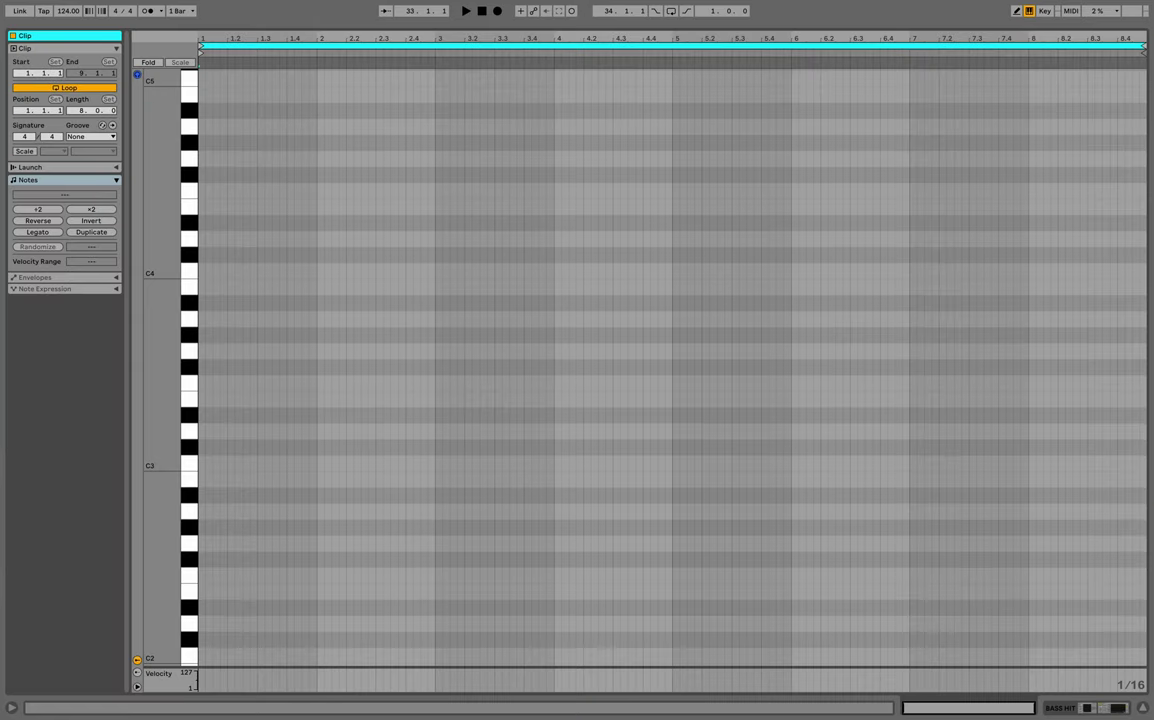
Add an F1 note at the start of the BASS HIT clip and extend it to two bars.
scroll(160, 414, "down", 6)
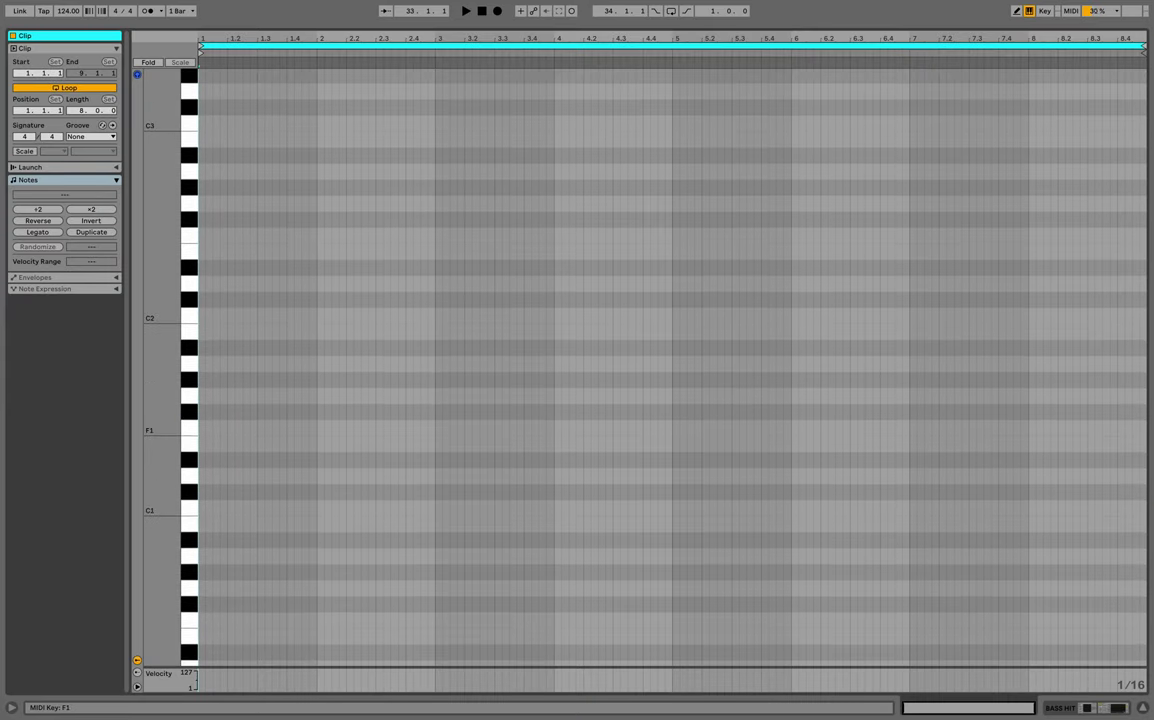
left_click(201, 428)
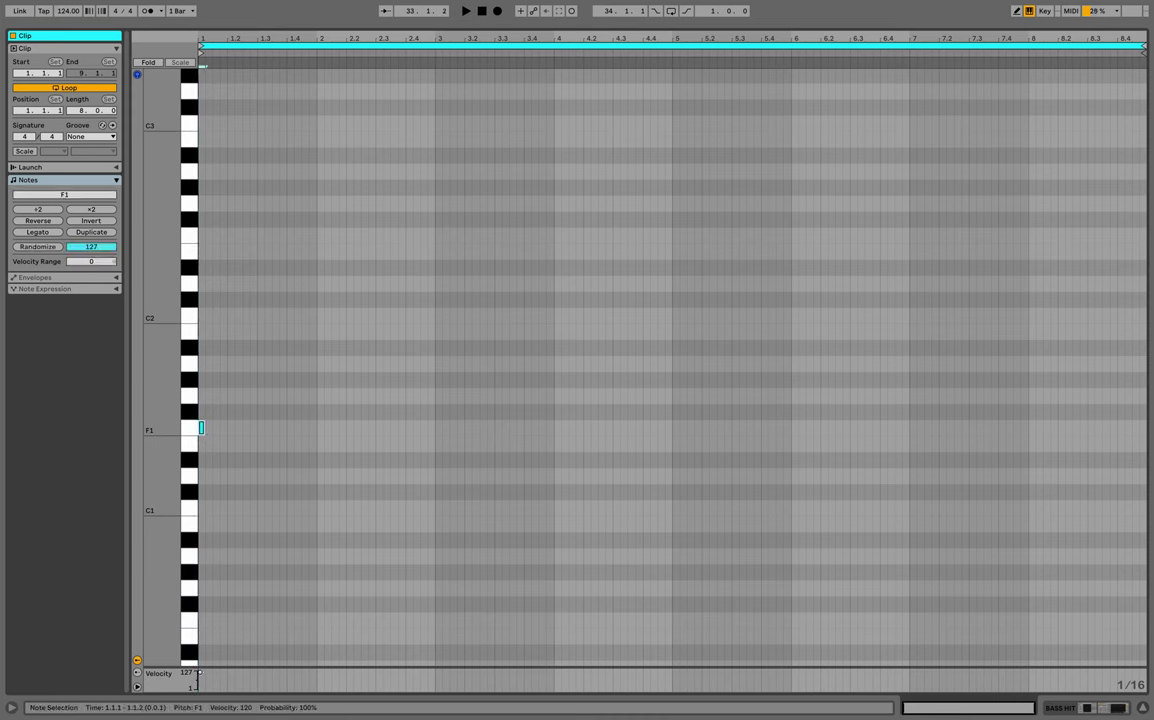
left_click_drag(201, 428, 434, 428)
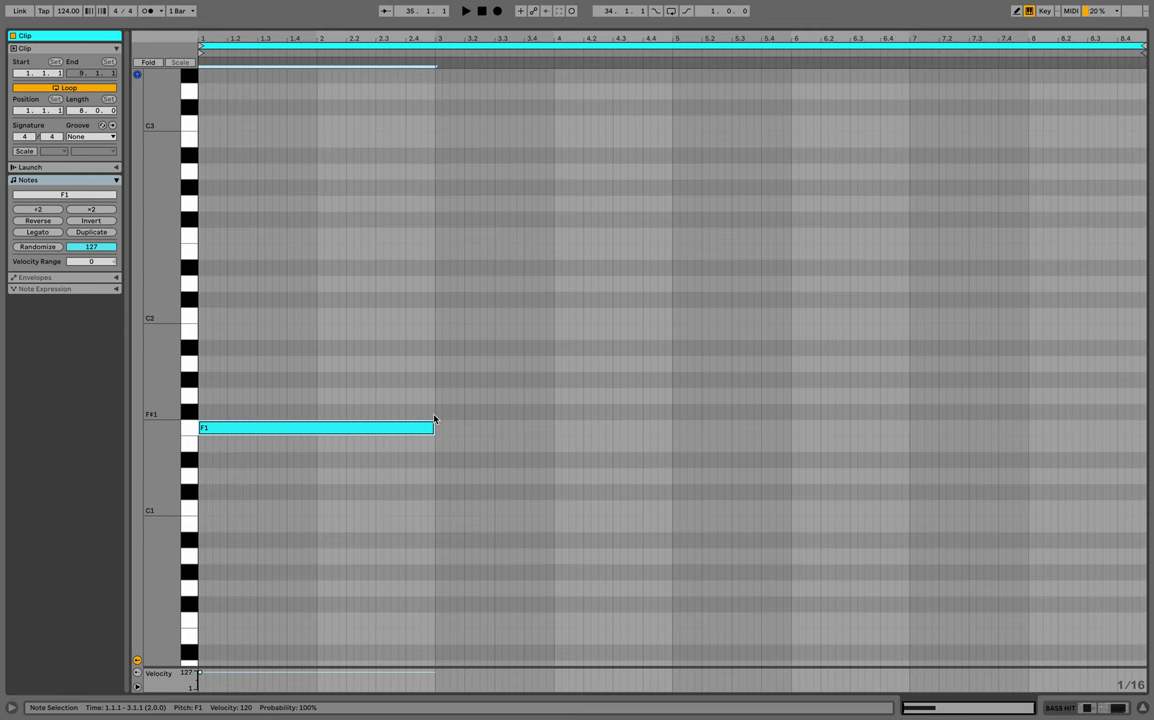
Close the note editor, play the drop, solo BASS HIT and show its devices.
key("super+alt+l")
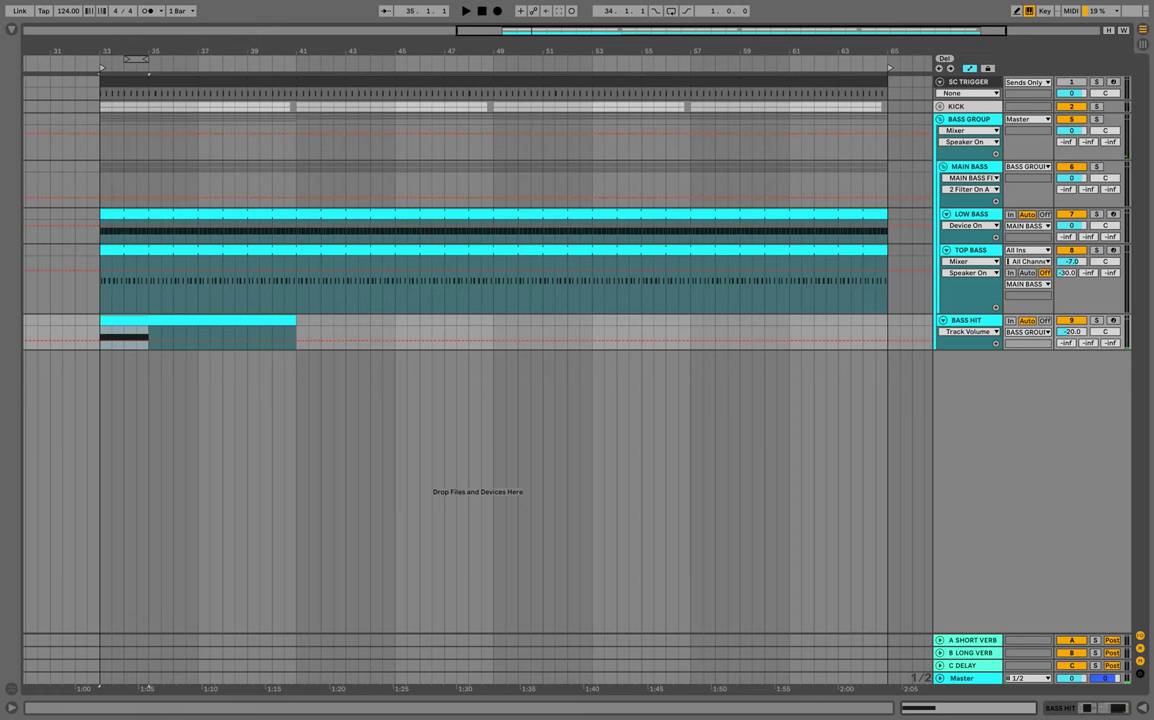
key("space")
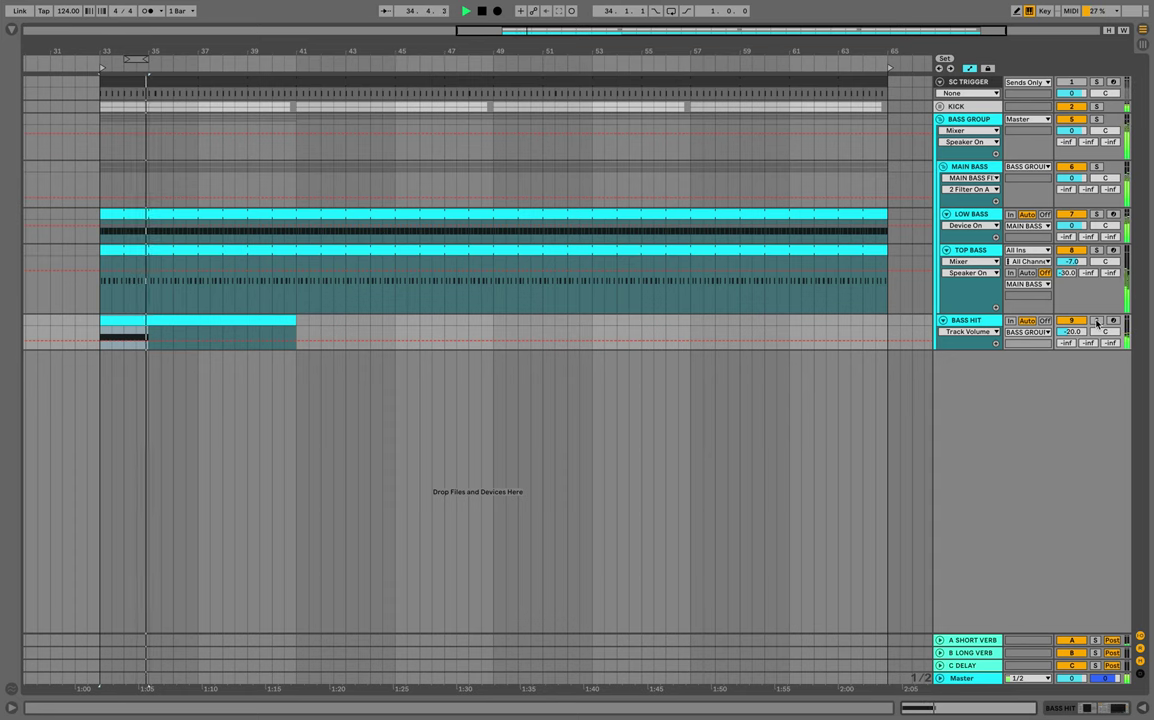
left_click(1097, 321)
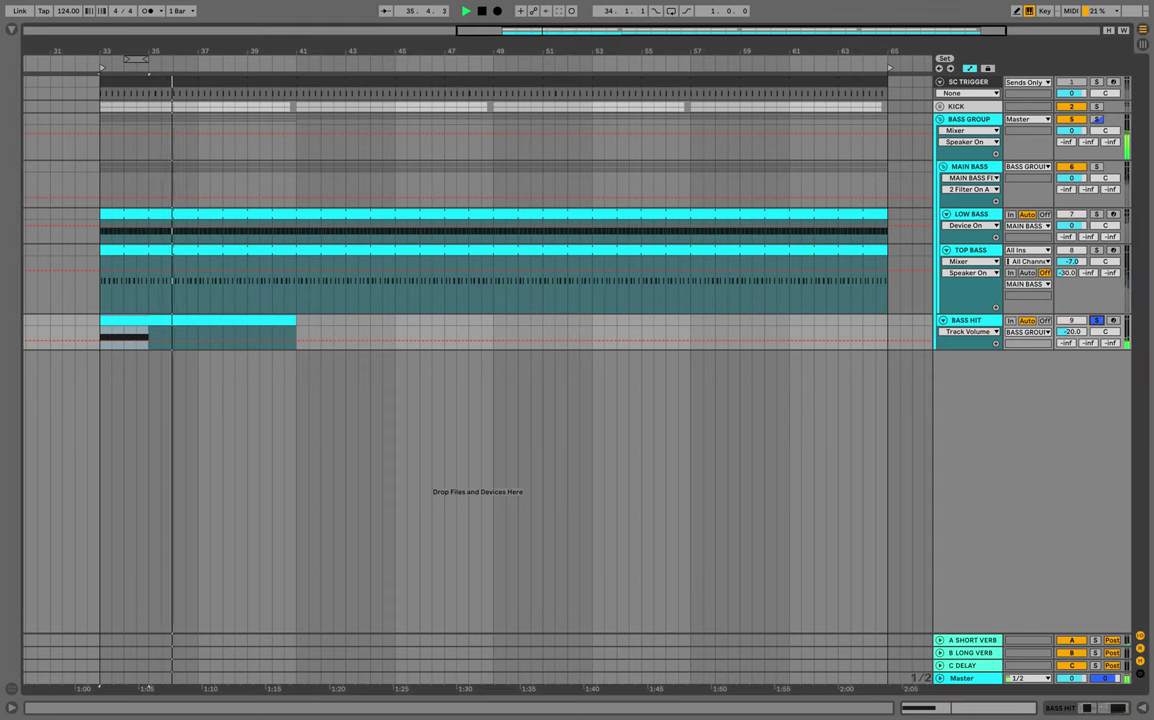
key("shift+Tab")
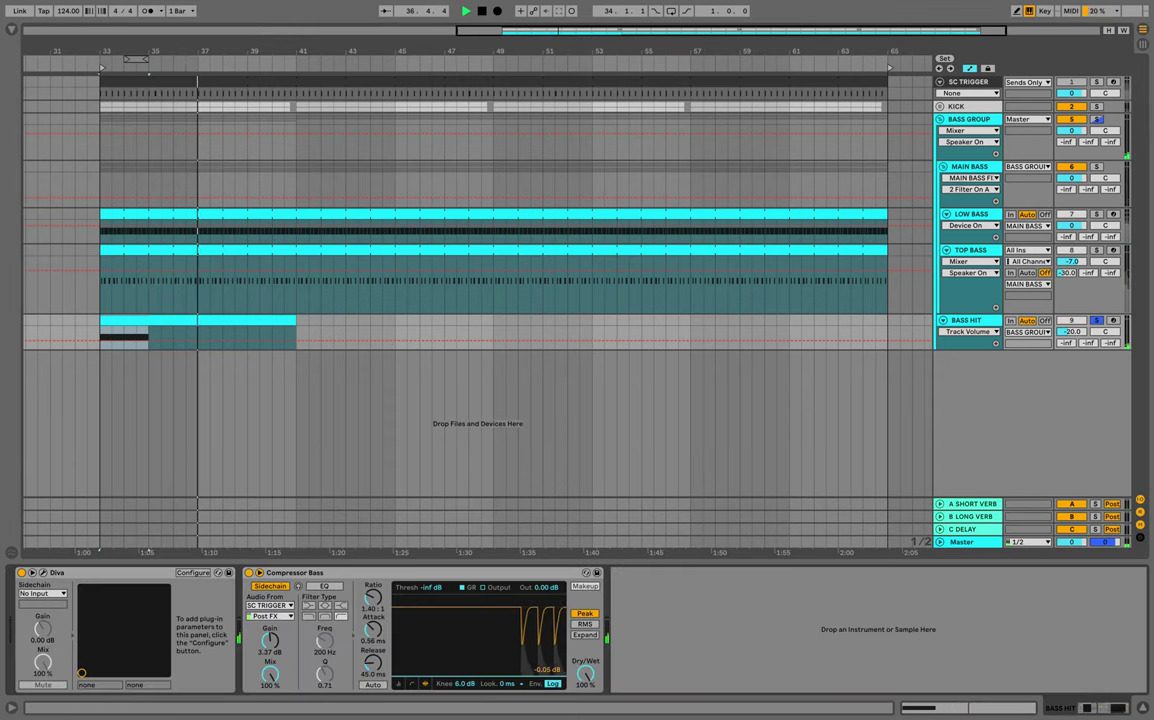
Search the audio effects for "ott" and add Multiband Dynamics between Diva and the compressor on BASS HIT.
key("ctrl+alt+b")
type("ott")
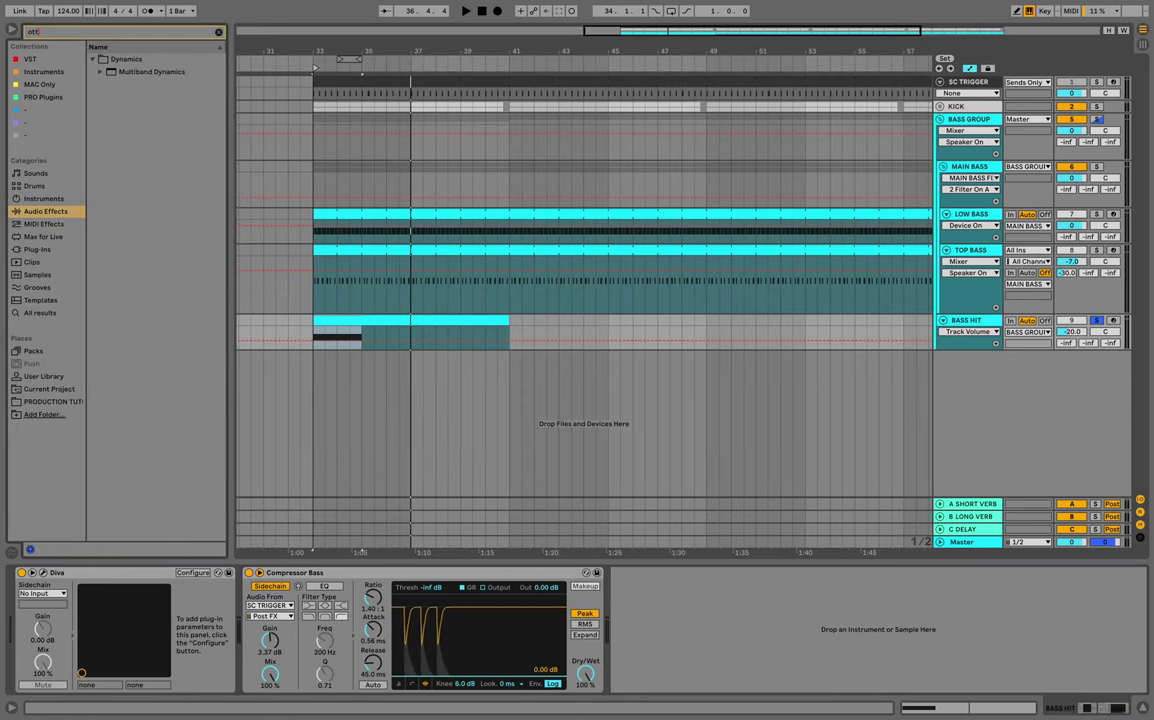
key("Down")
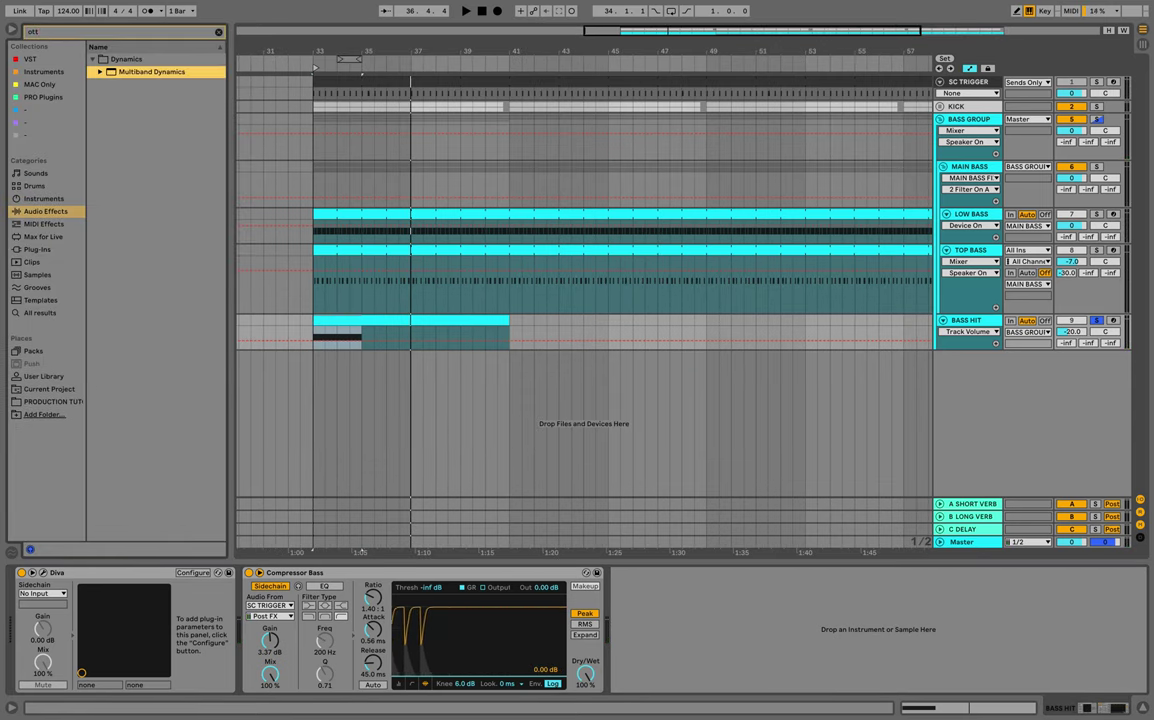
key("Return")
Set the BASS HIT send to B LONG VERB to -10 dB and listen to the soloed hit.
key("space")
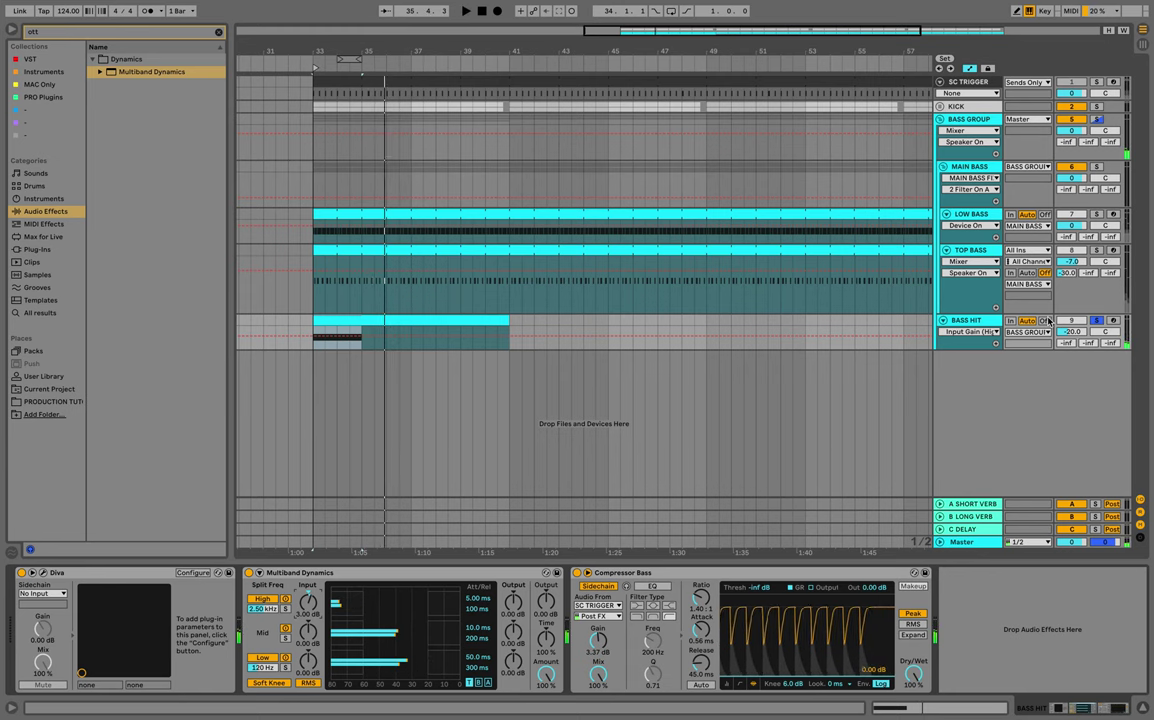
left_click(1088, 343)
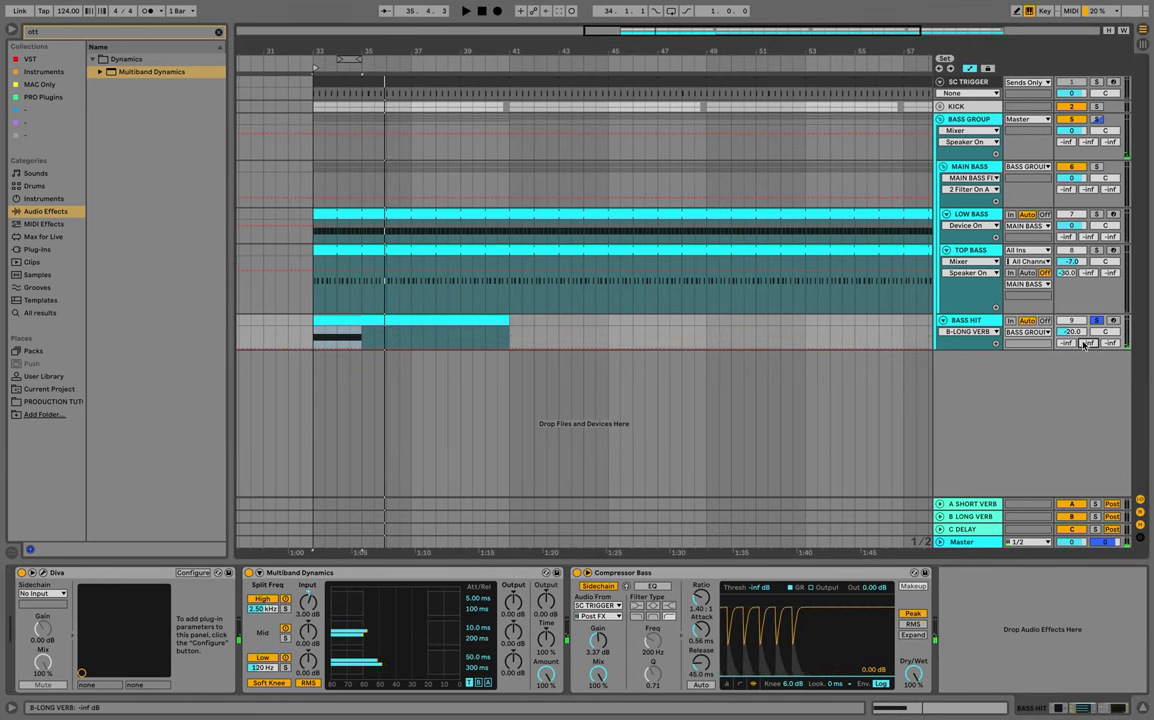
key("space")
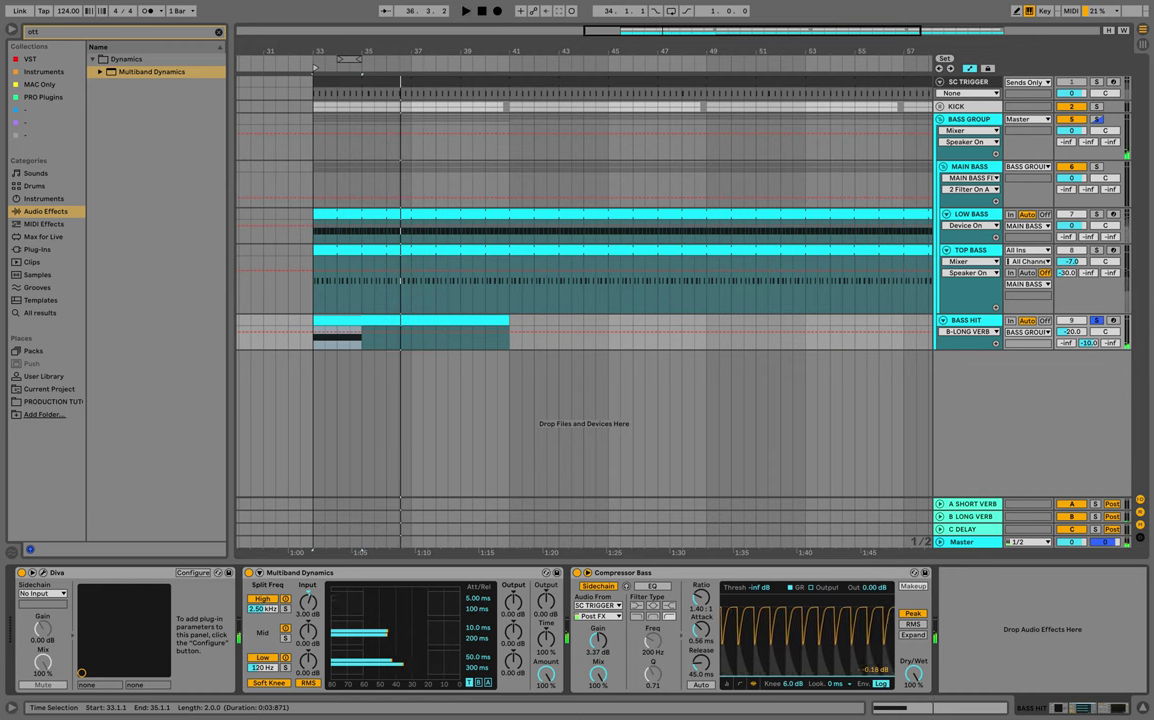
Search the audio effects for "eq" and add an EQ Eight after Multiband Dynamics on BASS HIT.
key("BackSpace")
key("BackSpace")
key("BackSpace")
type("eq")
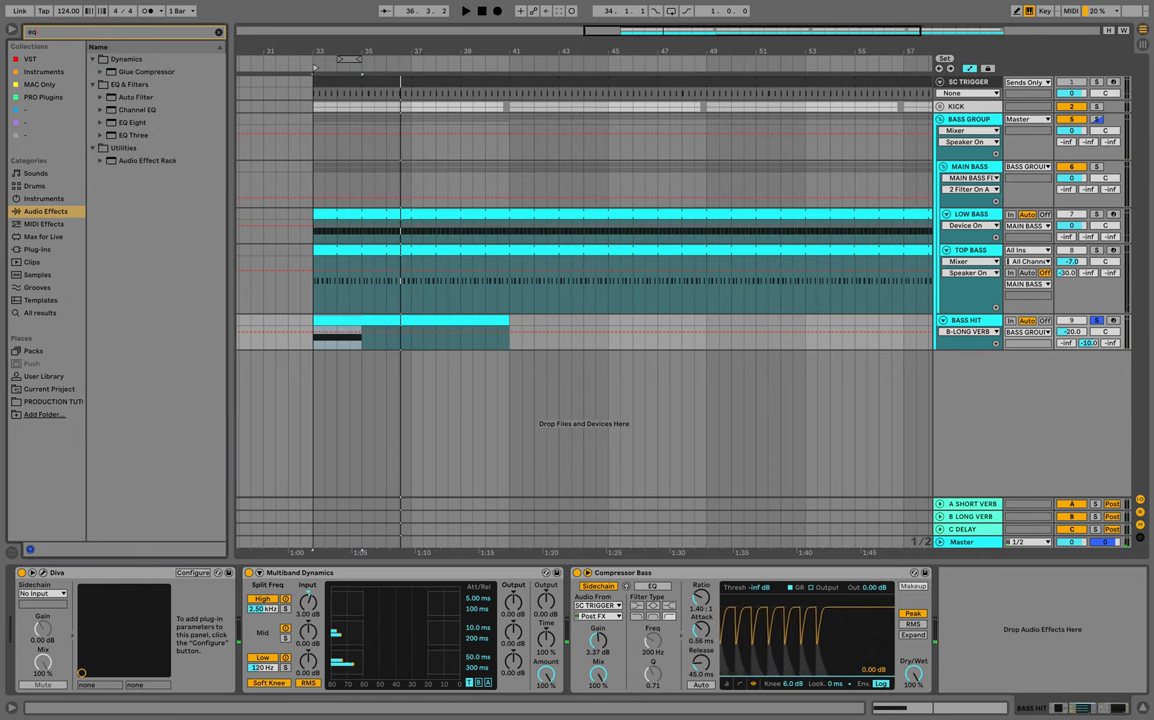
key("Return")
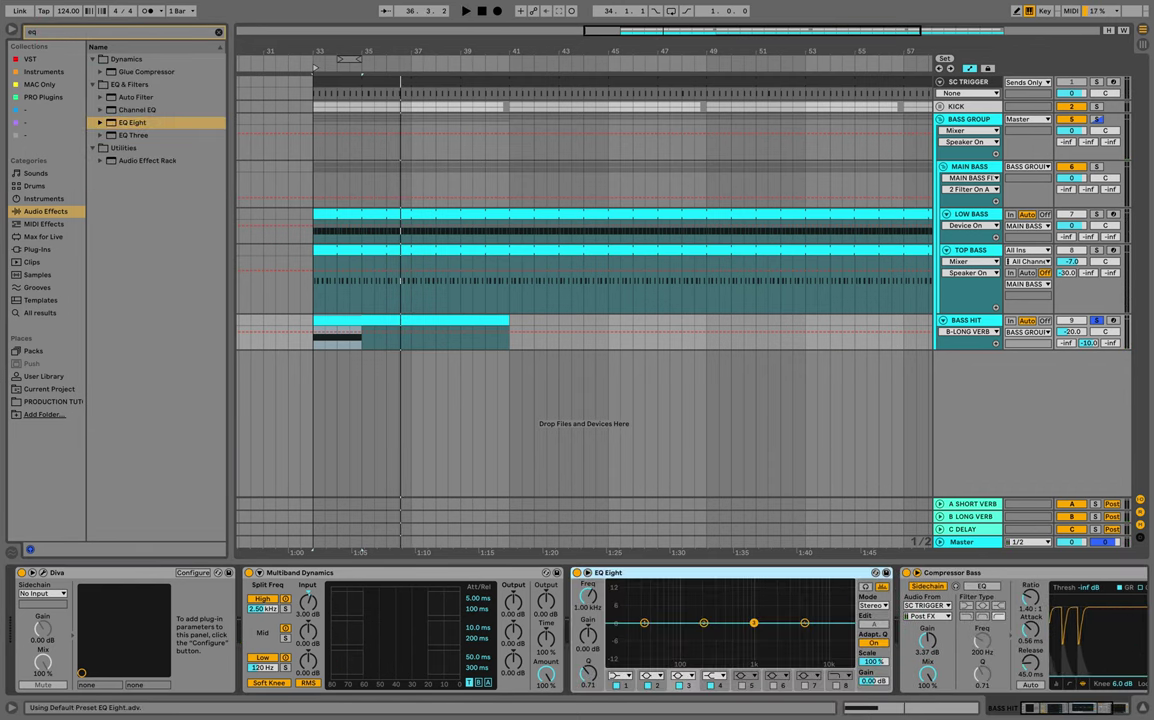
Make EQ Eight band 1 a low cut at about 300 Hz and cut band 2 by 3 dB at 711 Hz while listening.
left_click(622, 675)
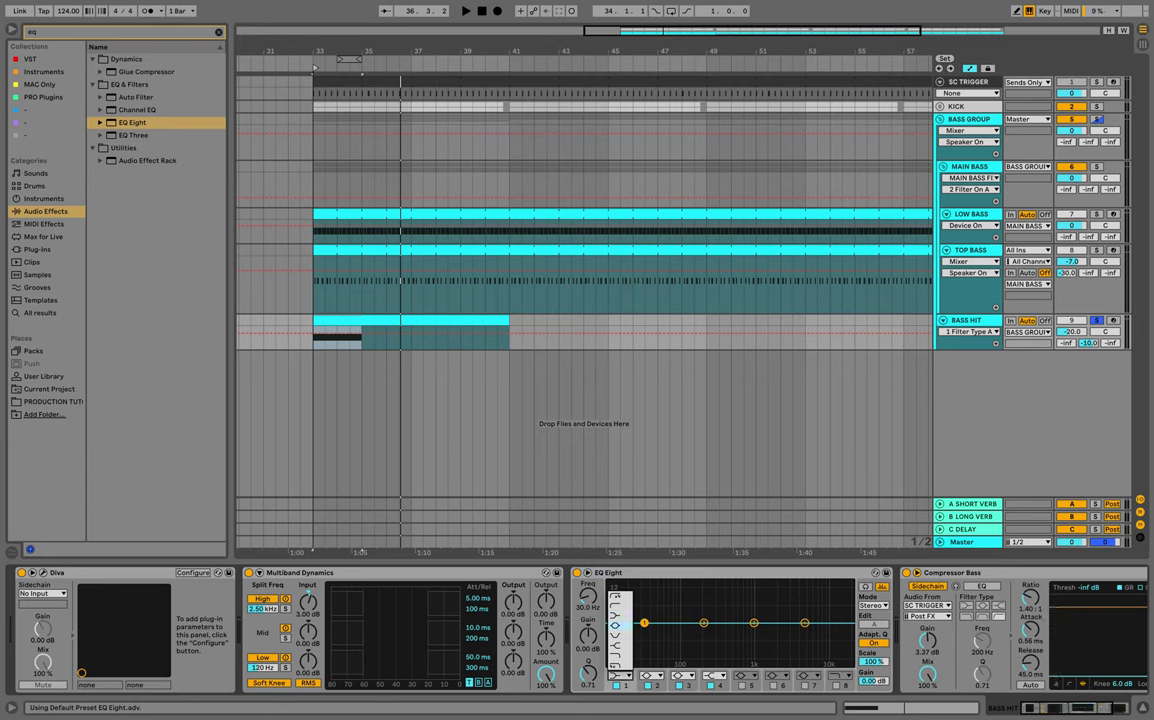
left_click(621, 605)
key("space")
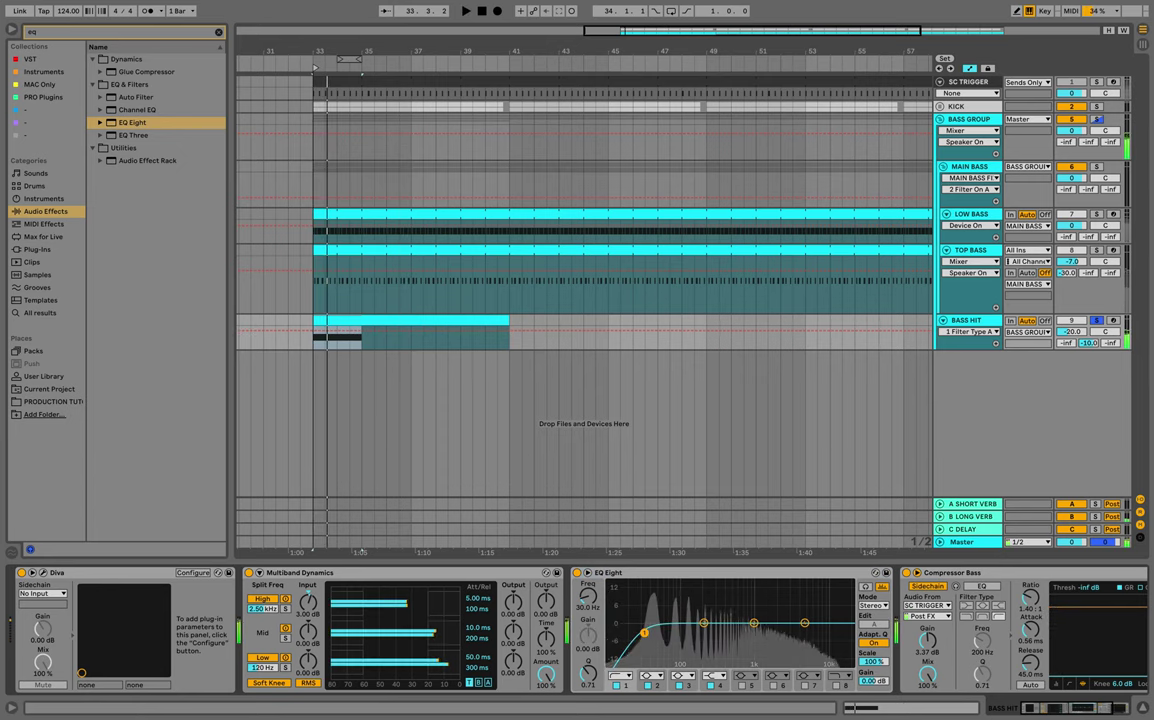
left_click_drag(644, 632, 714, 635)
key("space")
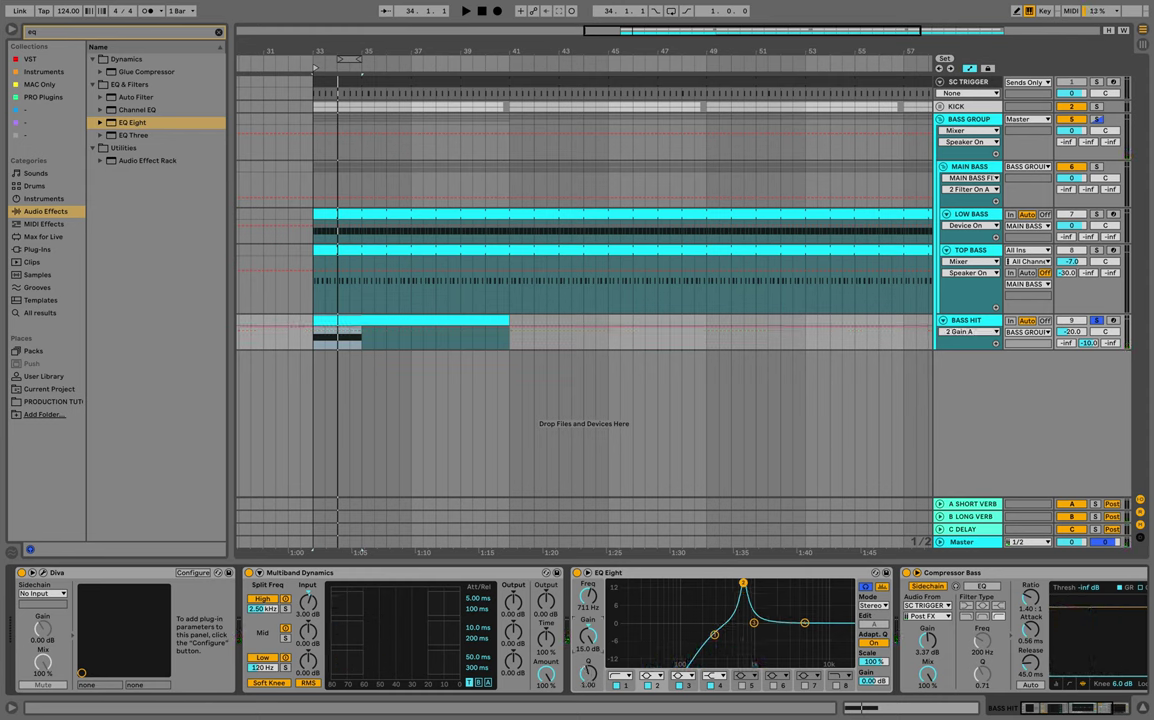
key("space")
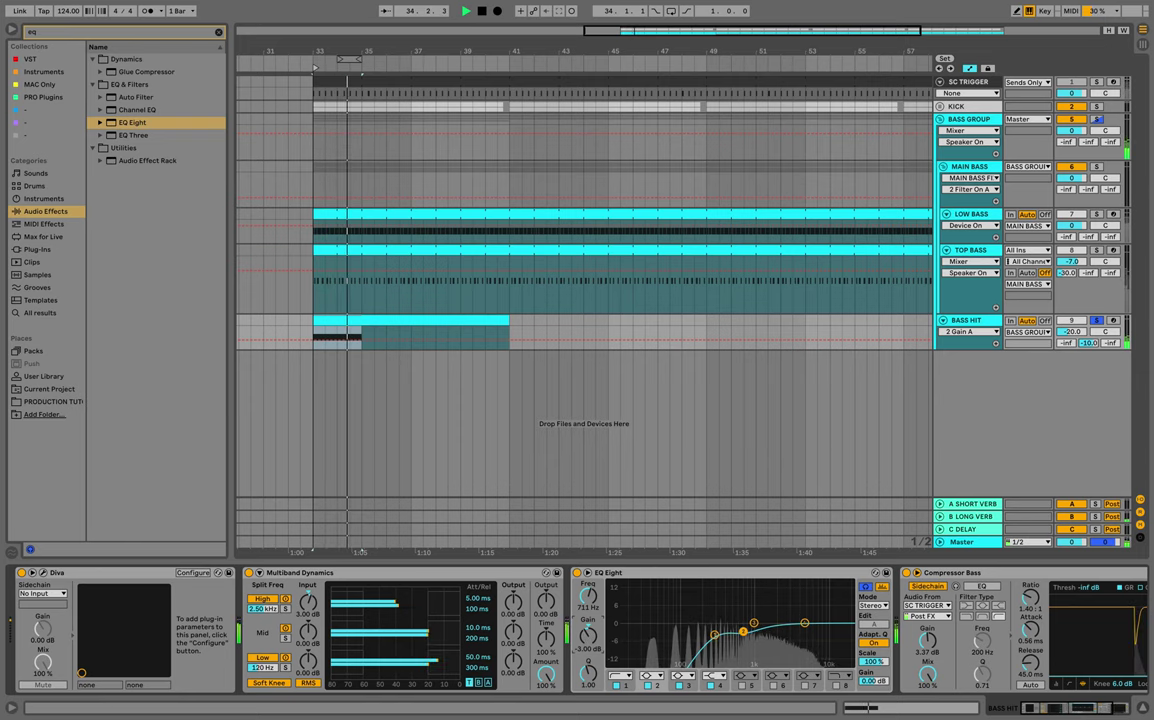
Unsolo BASS HIT, duplicate its eight-bar clip three times to fill the drop up to bar 65, and hide the browser.
left_click_drag(601, 51, 541, 41)
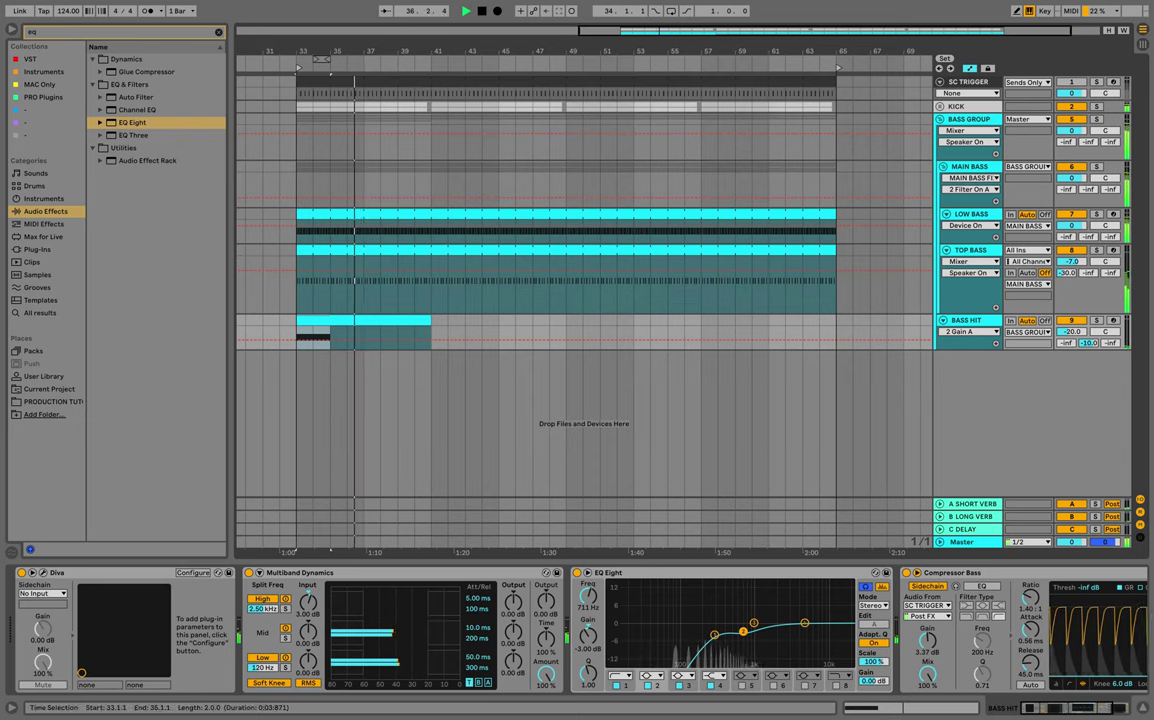
key("ctrl+d")
key("ctrl+d")
key("ctrl+d")
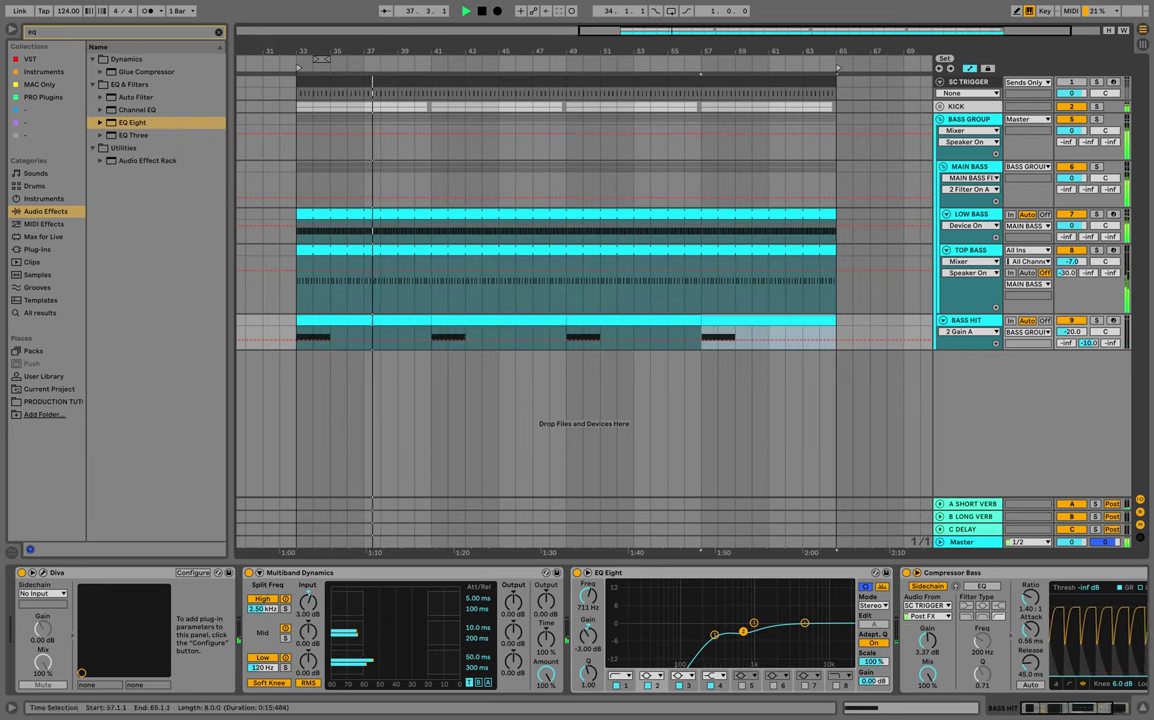
key("Escape")
key("ctrl+alt+b")
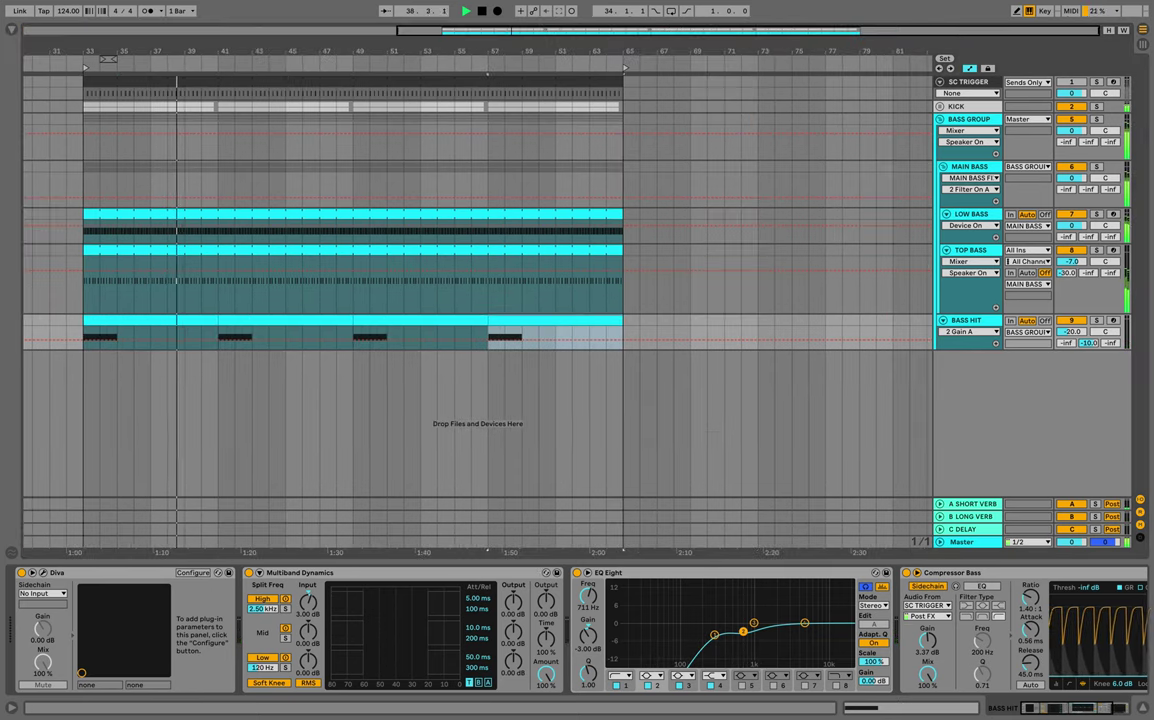
Play the full drop into the second BASS HIT clip at bar 41 and hide the device view.
key("plus")
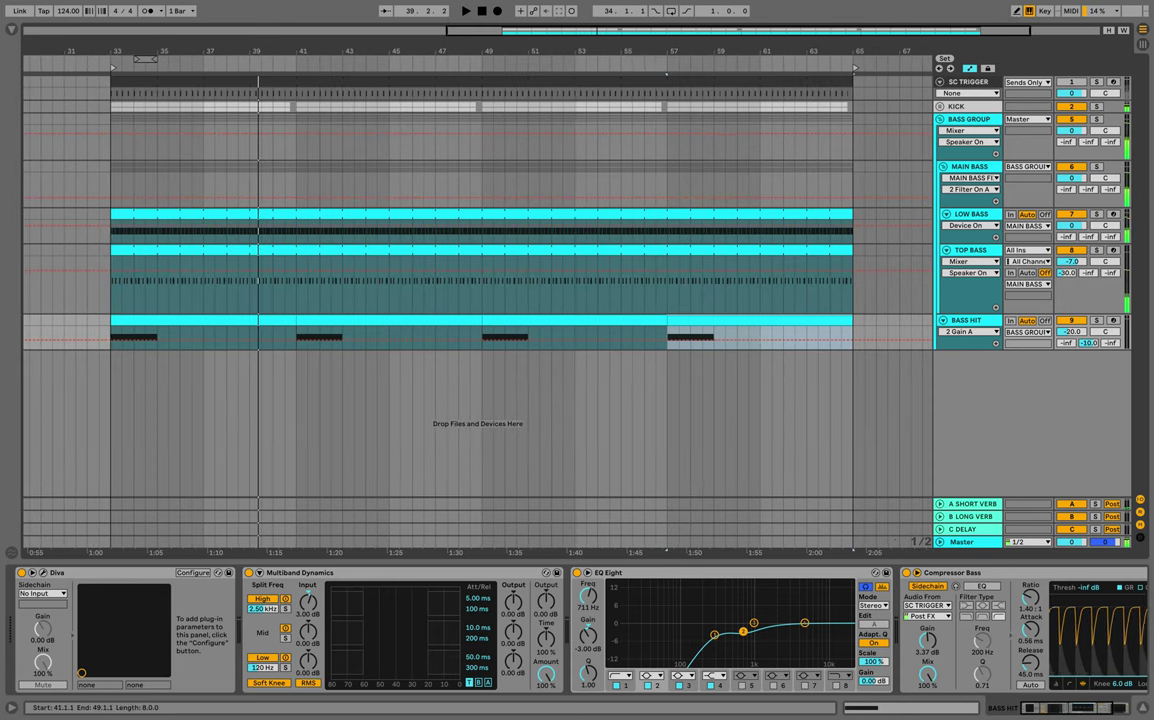
left_click(340, 320)
key("space")
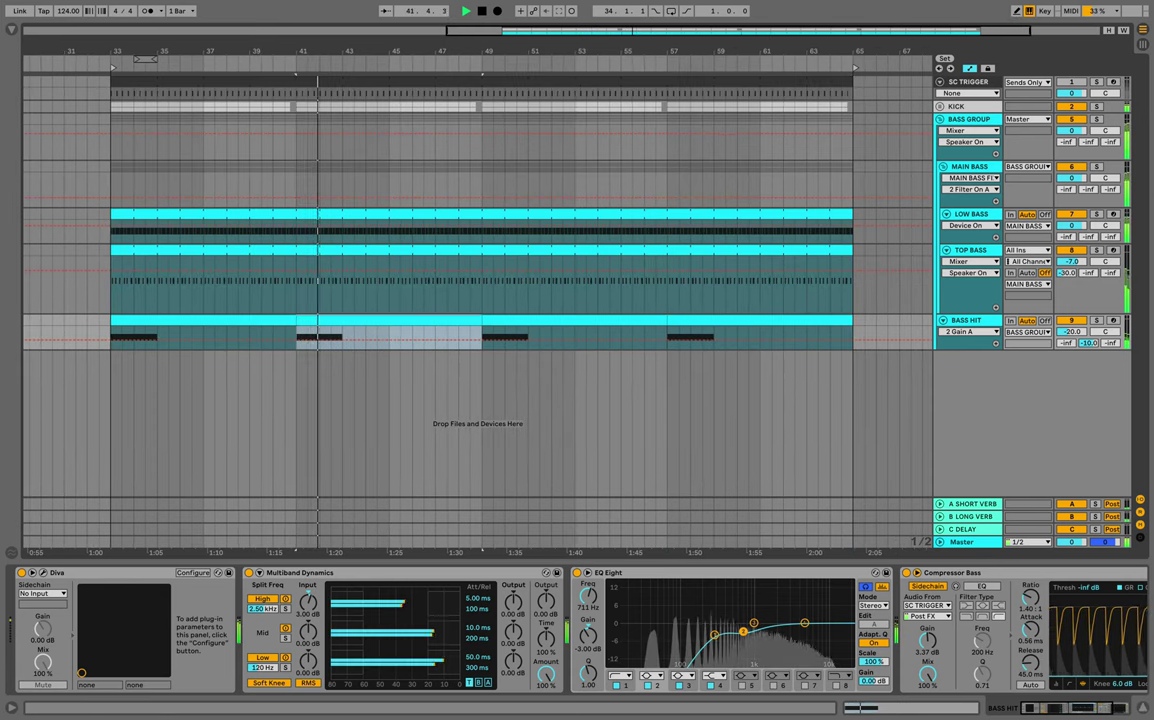
key("ctrl+alt+l")
scroll(843, 350, "right", 1)
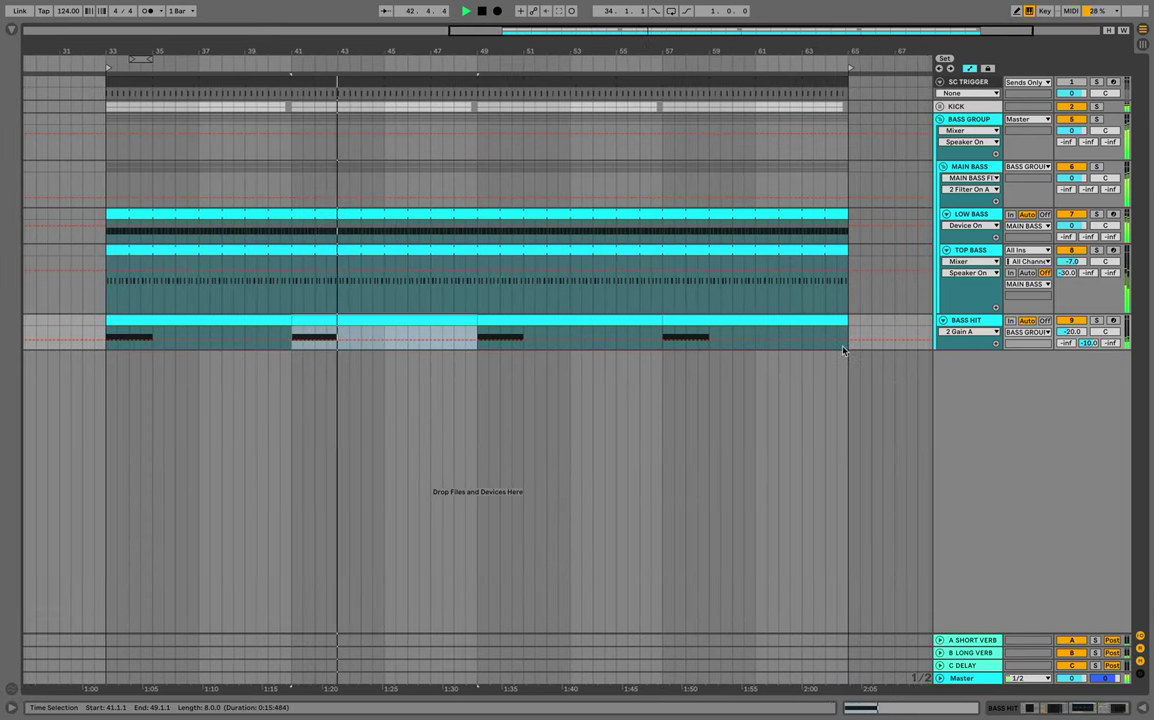
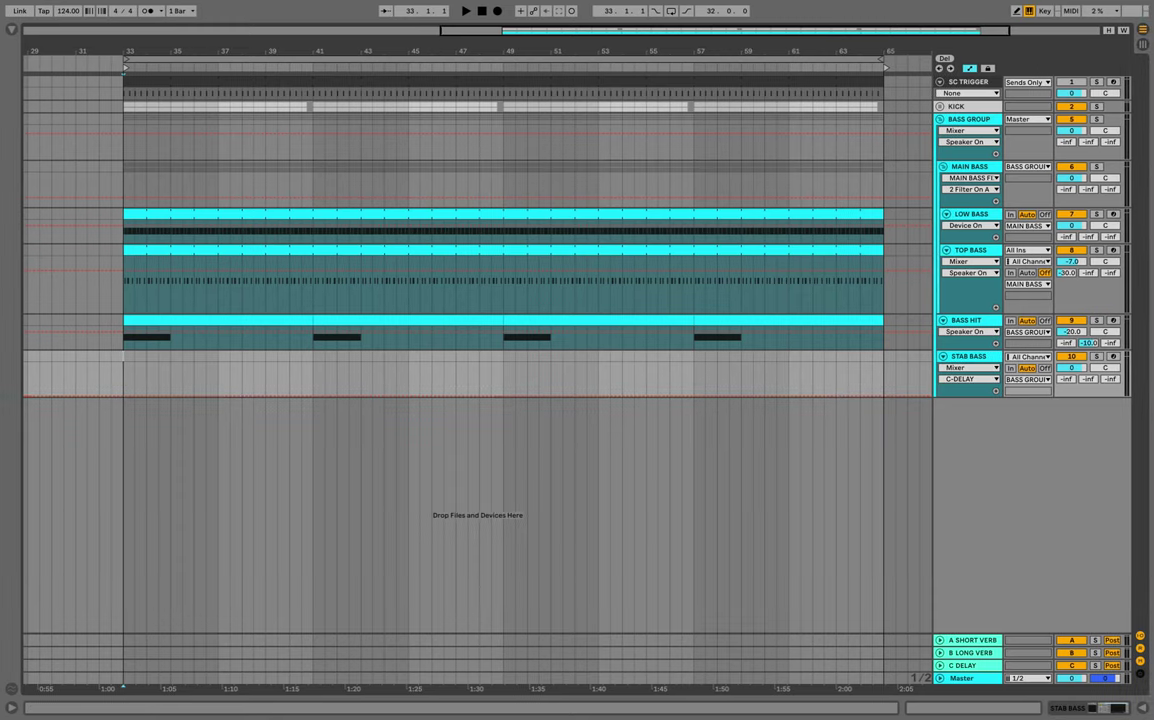
Show the devices on STAB BASS and inspect the STAB BASS preset in the Serum instrument.
double_click(975, 356)
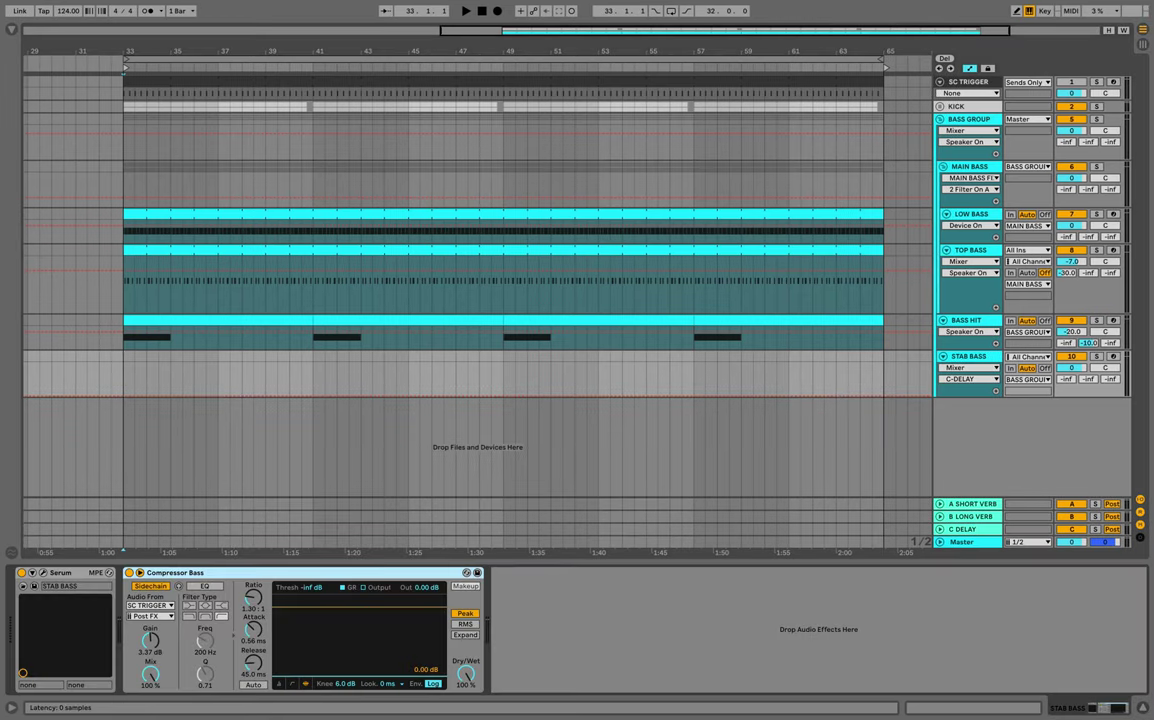
left_click(43, 573)
left_click_drag(420, 224, 425, 81)
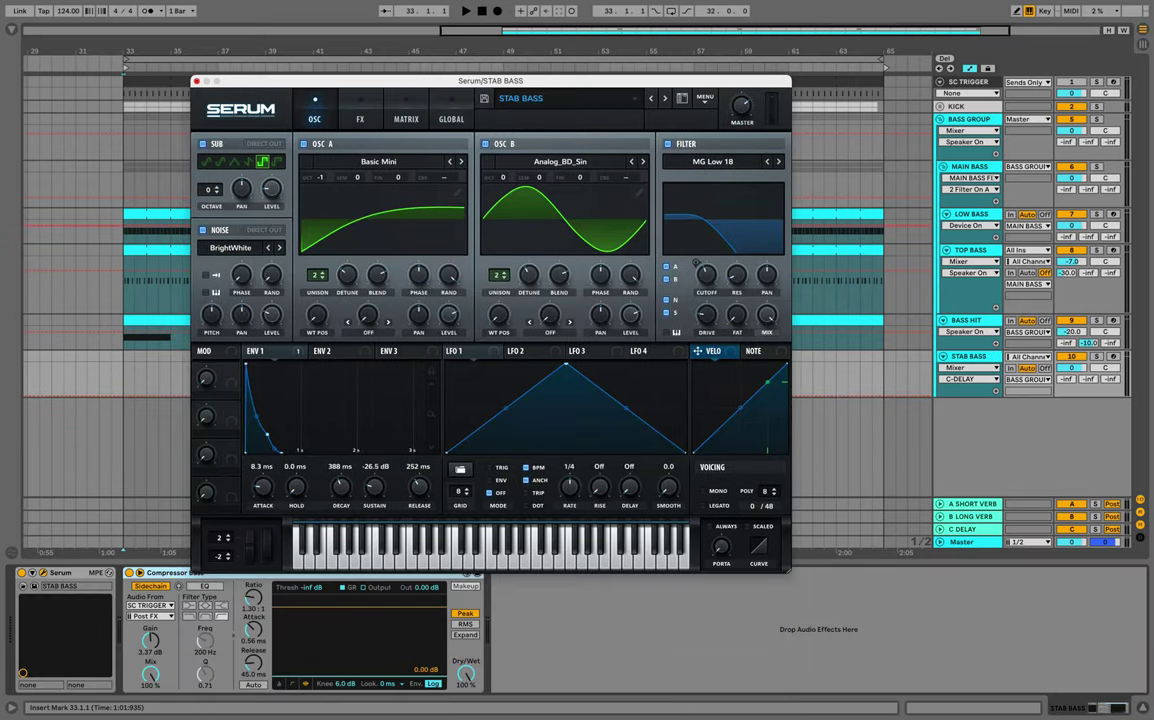
left_click(196, 82)
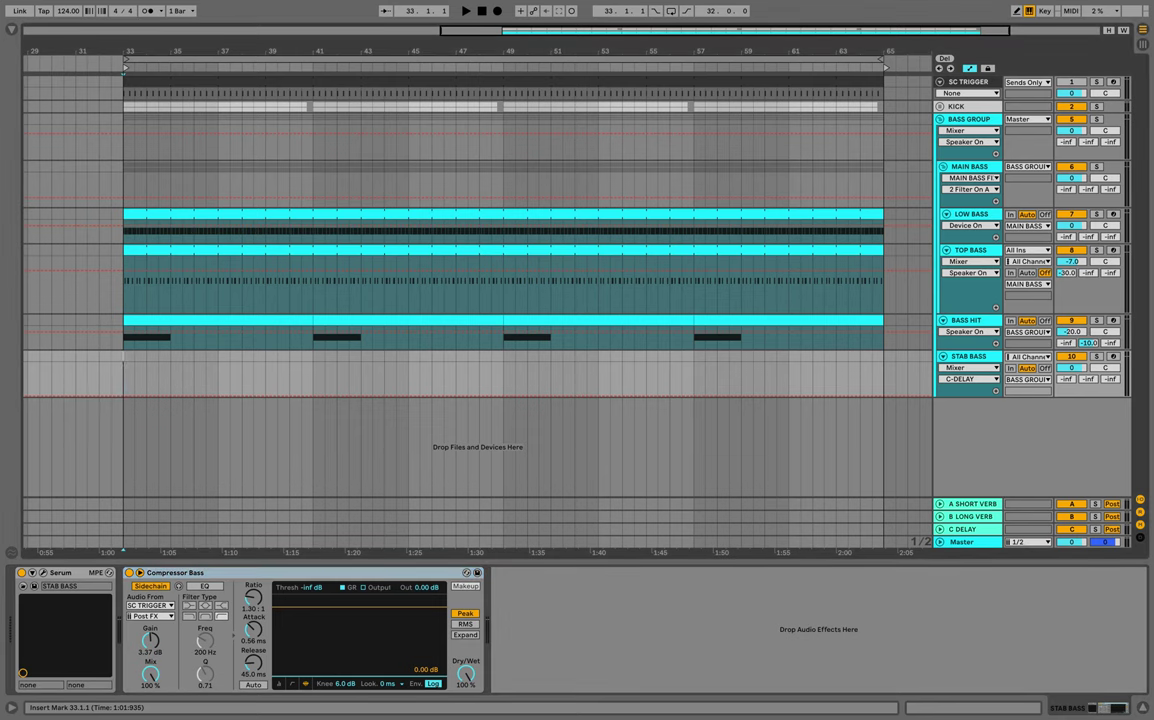
Insert an empty four-bar MIDI clip on STAB BASS from bar 33 to 37, solo the track and open the clip's notes.
left_click_drag(124, 376, 218, 376)
right_click(216, 358)
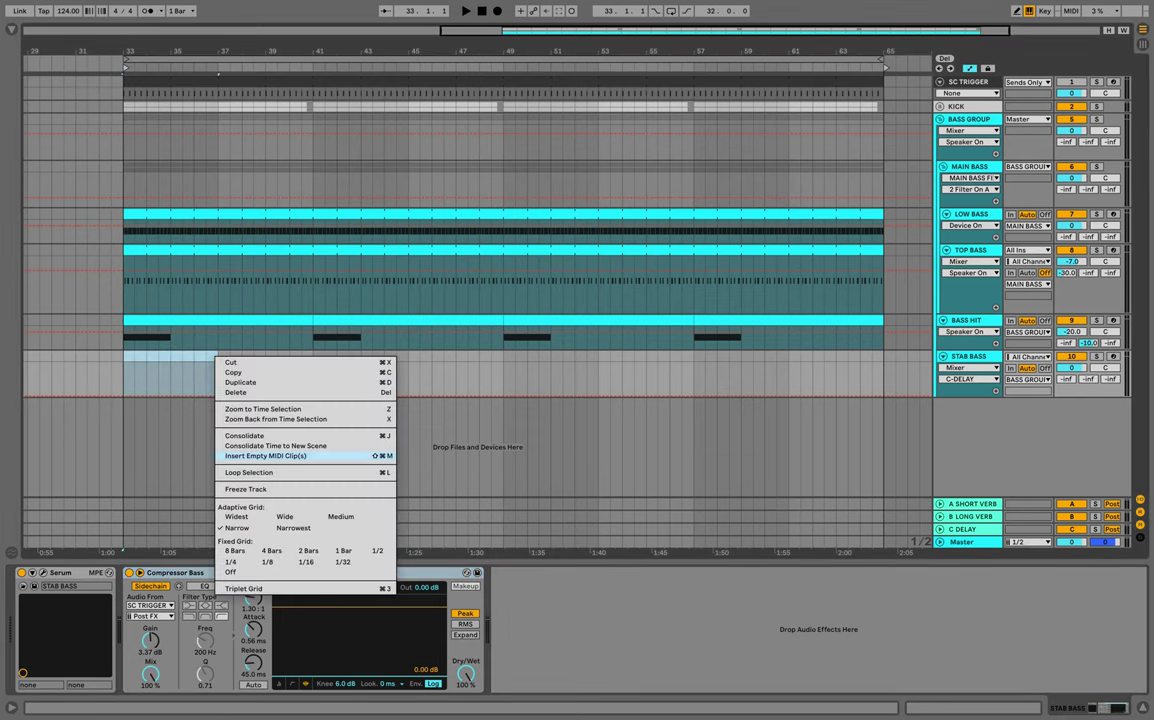
left_click(265, 456)
key("alt+super+l")
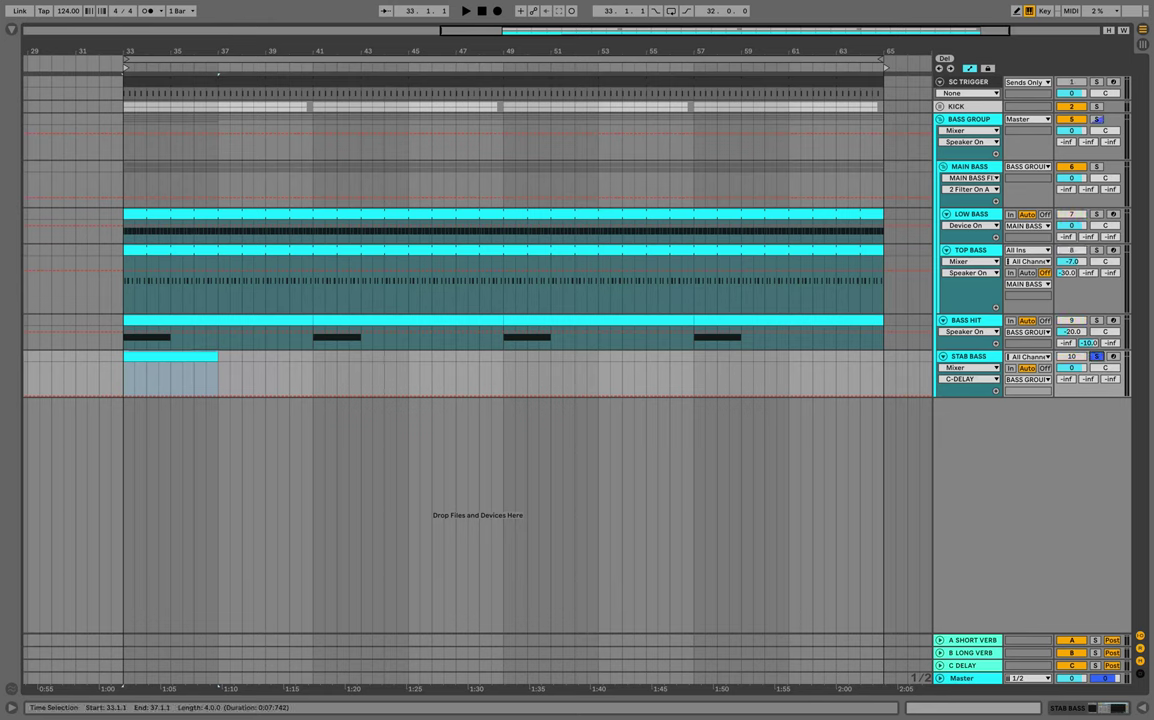
key("ctrl+alt+e")
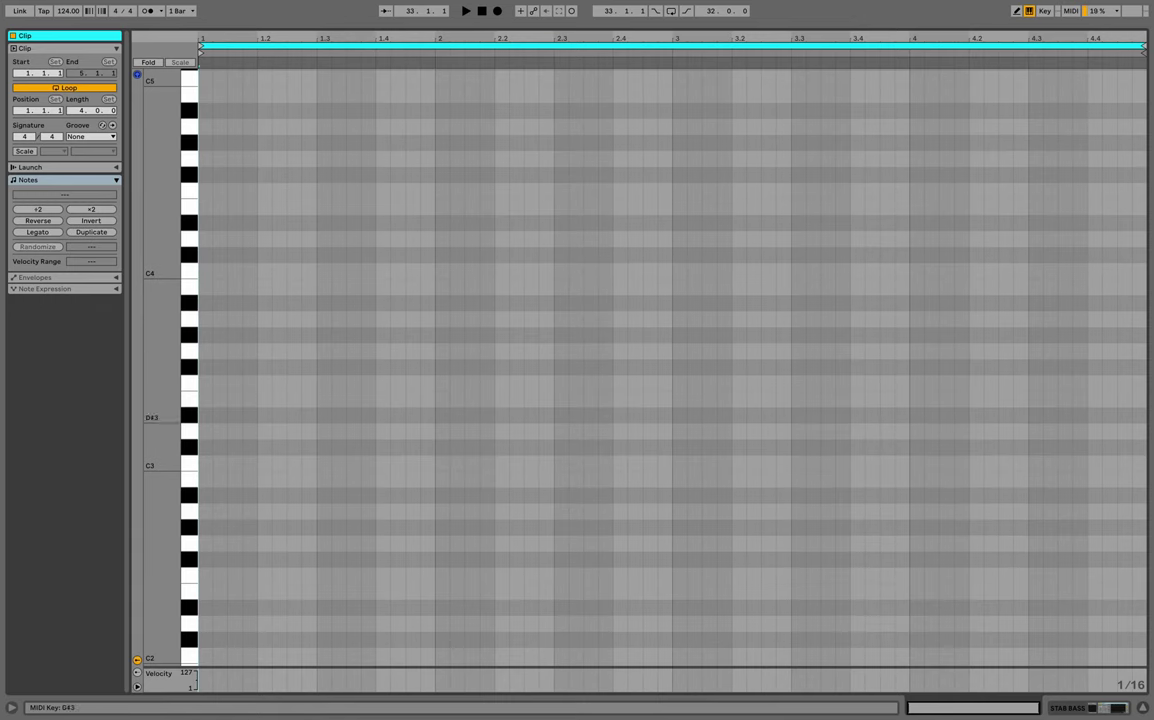
Add five eighth-note F1 stabs from bar 2 of the clip, spaced three sixteenths apart, play them and return to the arrangement.
left_click(185, 464)
scroll(185, 465, "down", 5)
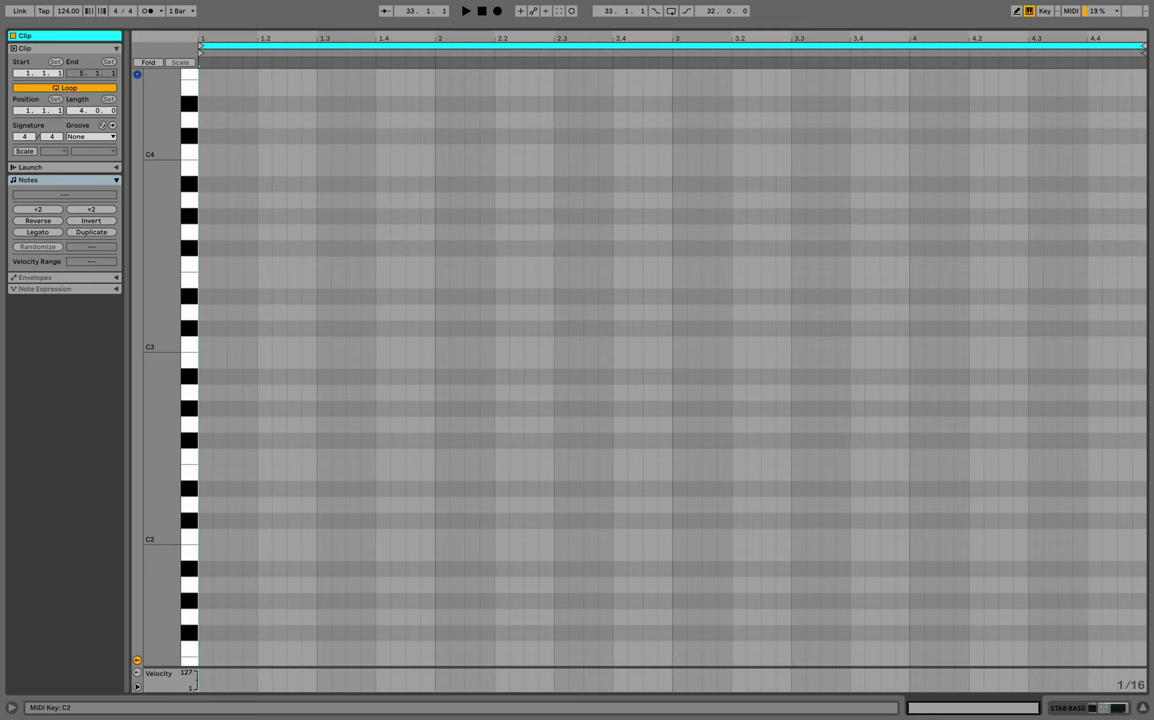
scroll(185, 440, "down", 2)
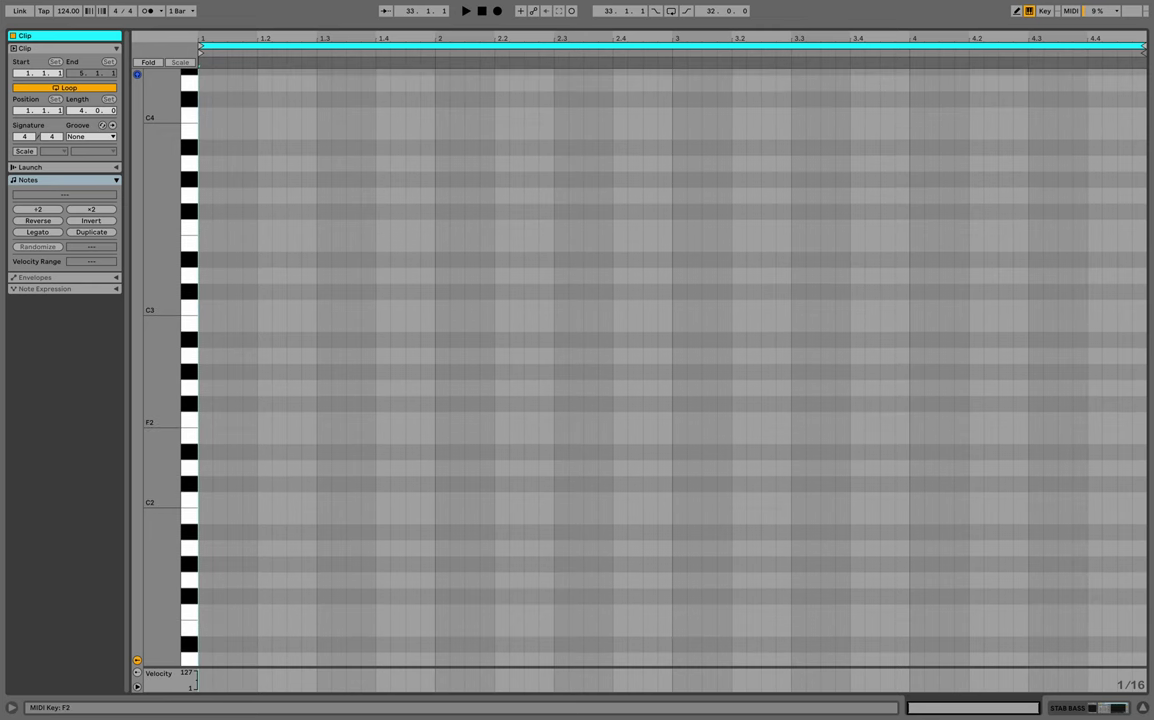
scroll(194, 419, "down", 9)
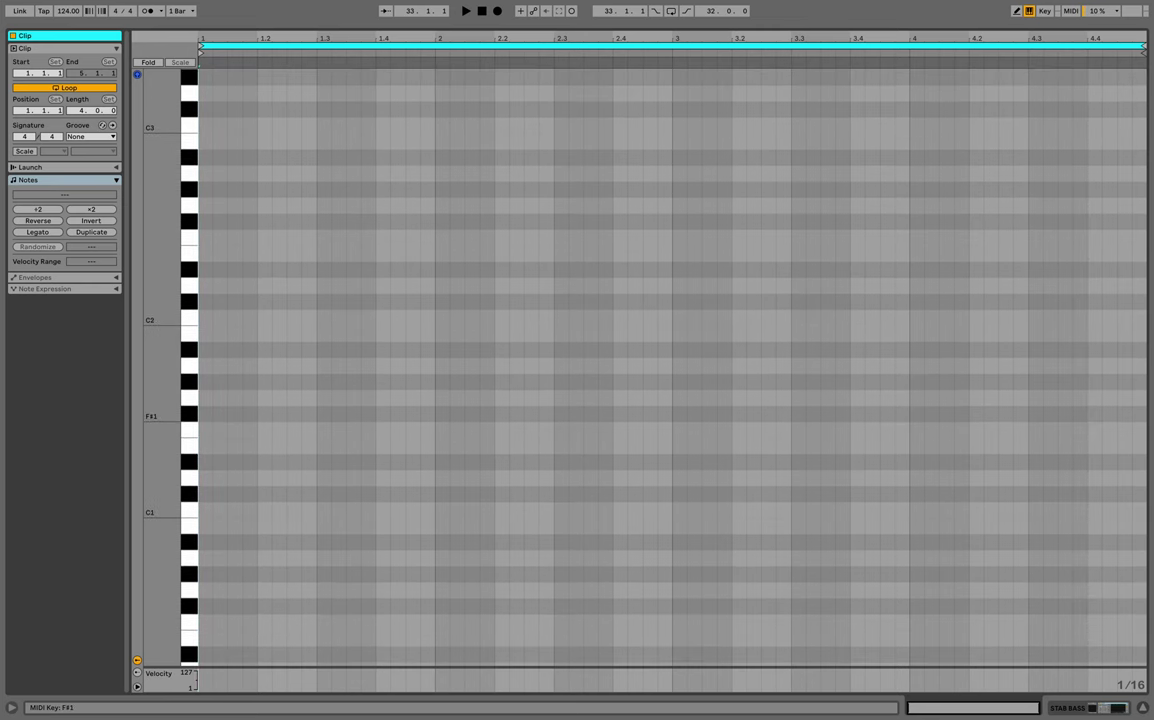
left_click(190, 428)
double_click(442, 430)
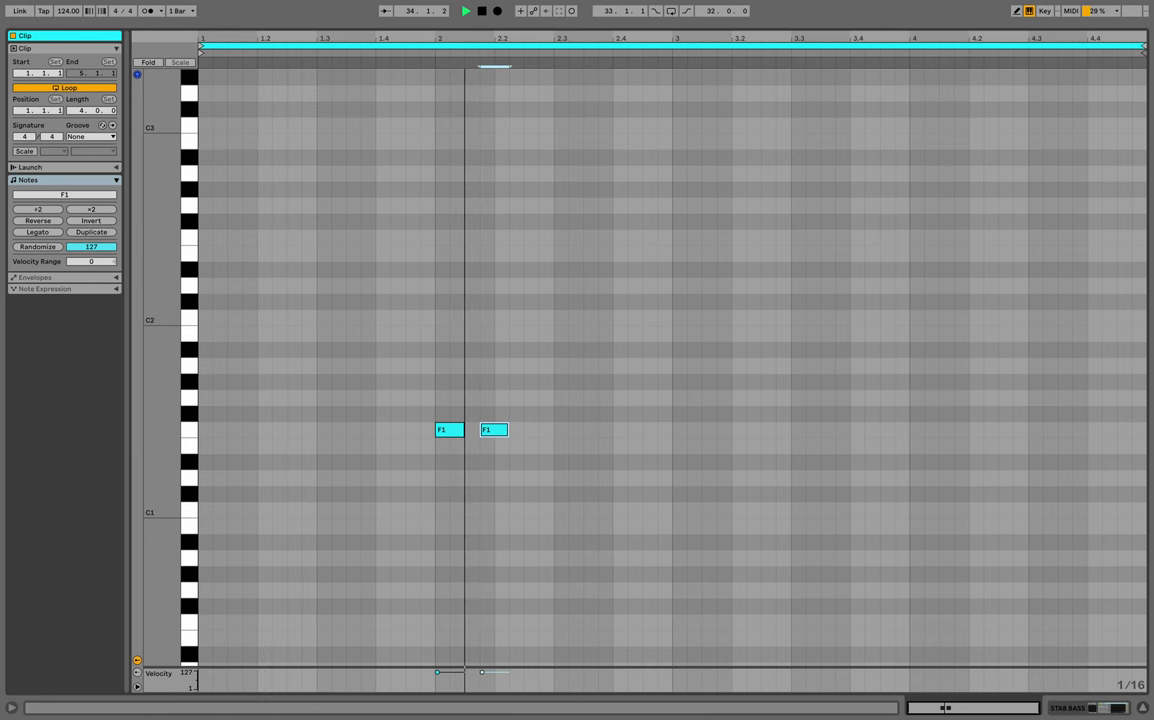
key("ctrl+d")
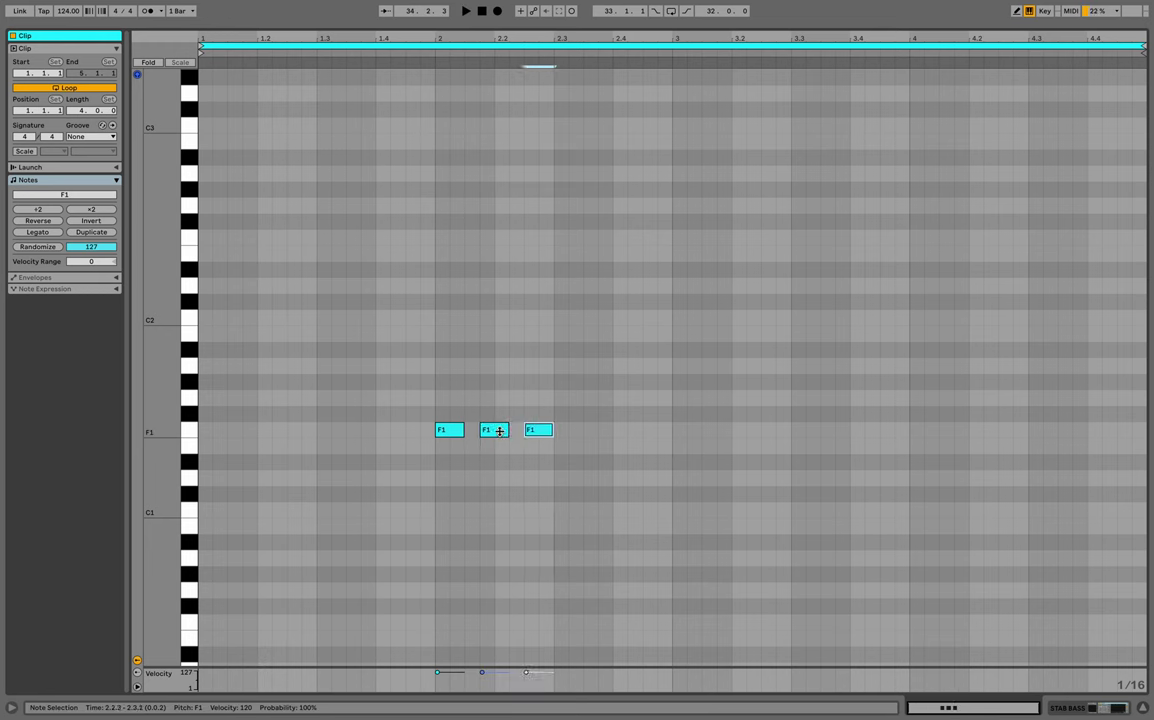
key("space")
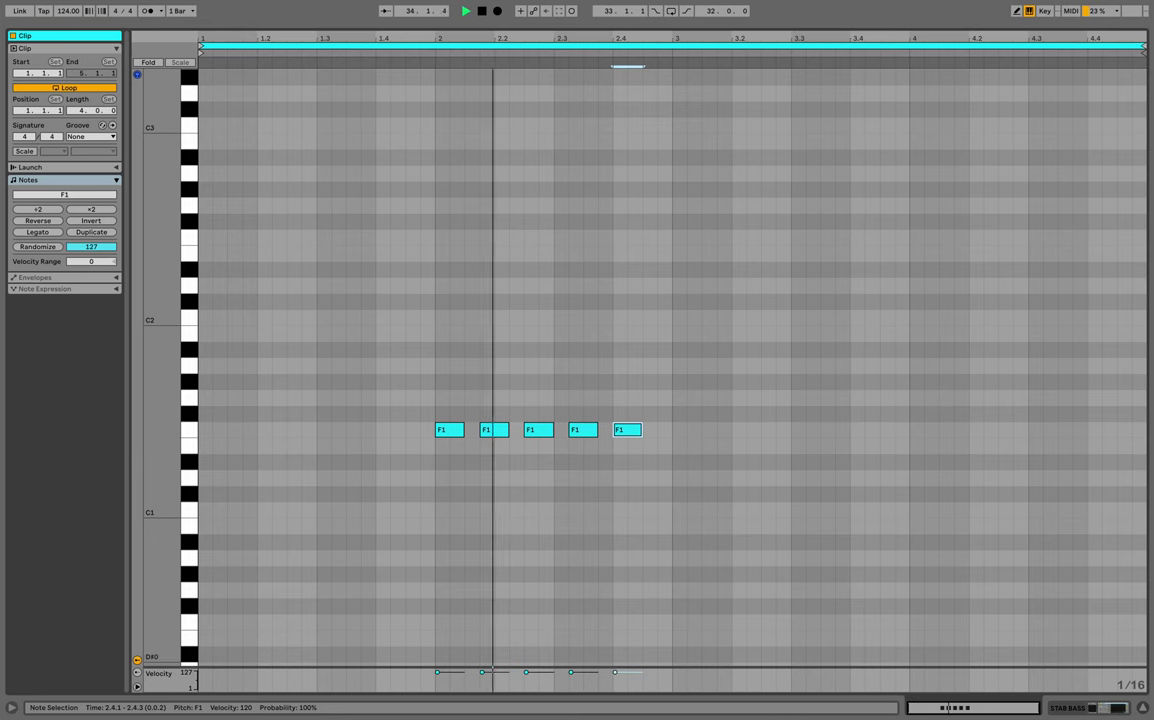
key("space")
key("Tab")
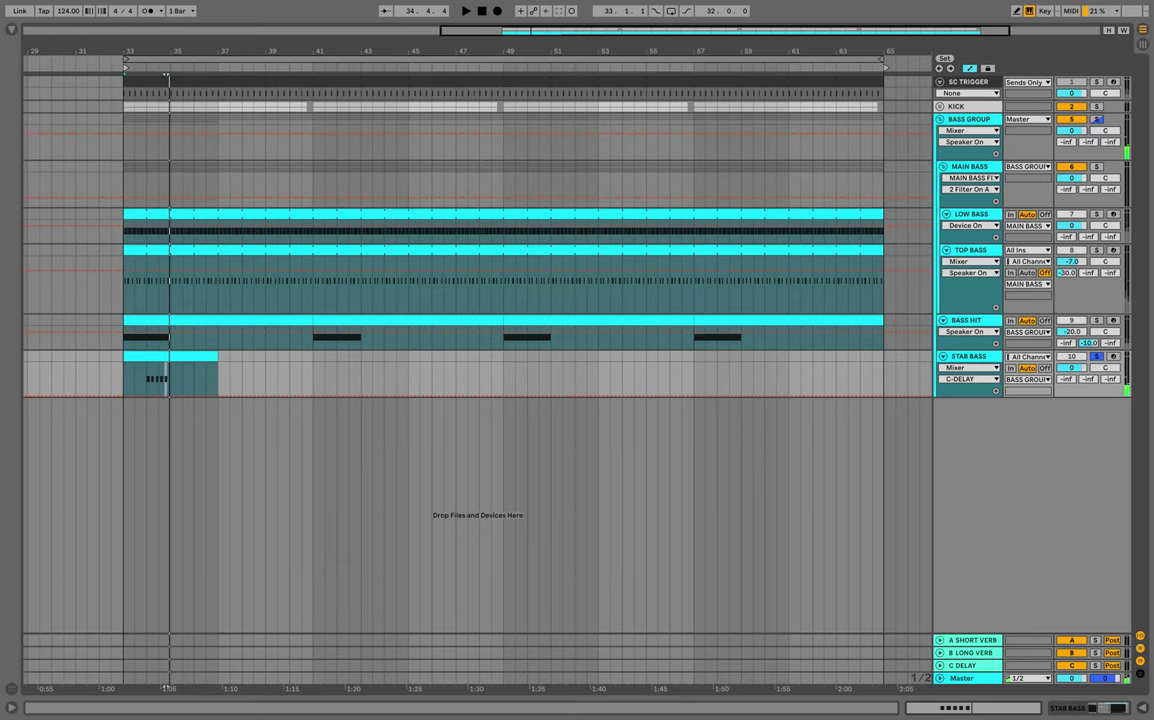
Take STAB BASS out of solo and play the stabs together with the full mix.
key("space")
left_click(1097, 357)
key("space")
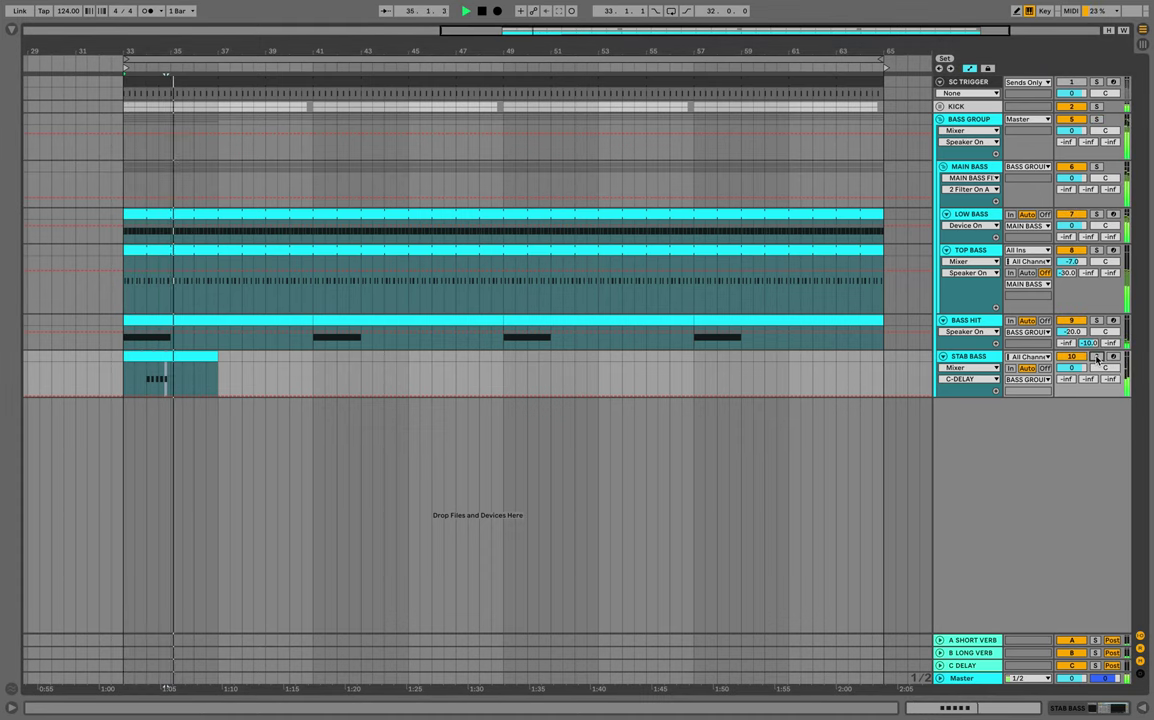
Solo STAB BASS and set its B-LONG VERB send to -10 dB and its C-DELAY send to -15 dB.
key("space")
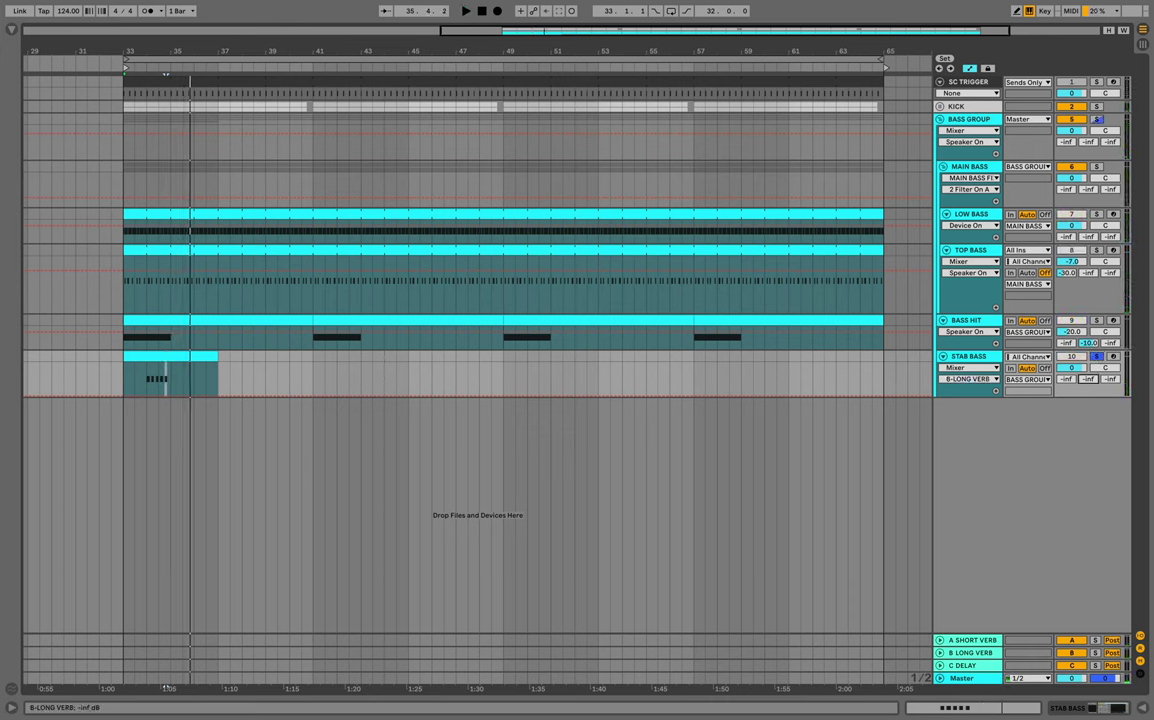
key("space")
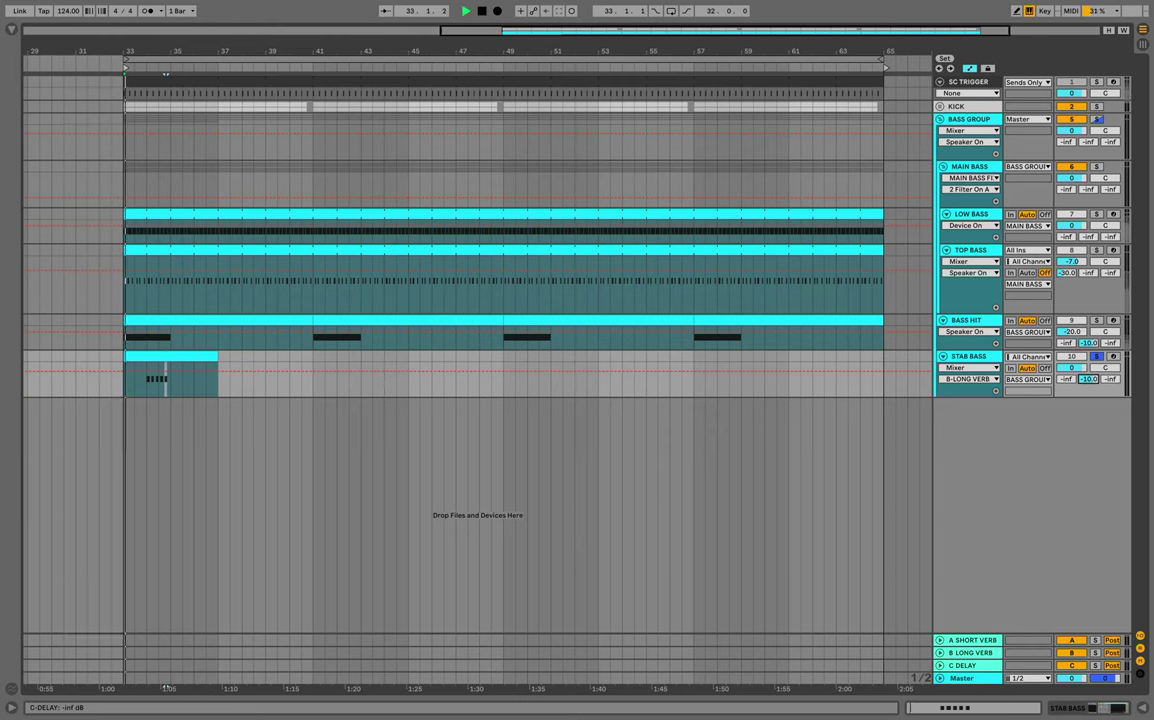
key("space")
left_click(1110, 379)
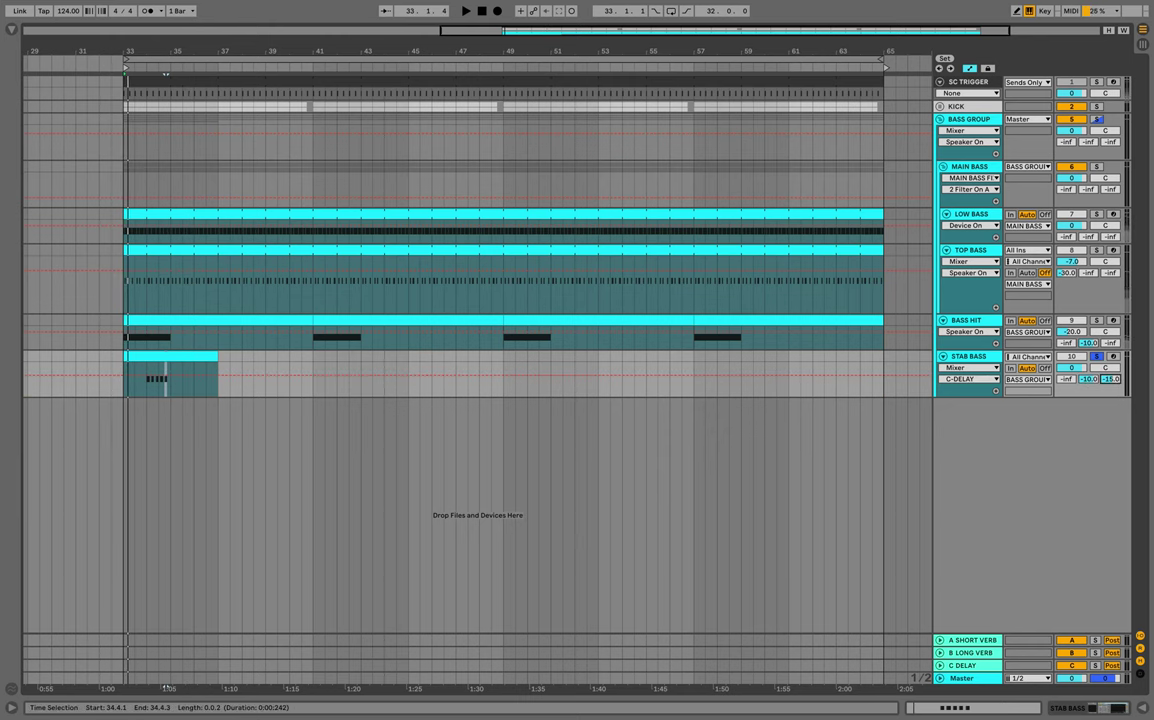
Unsolo STAB BASS, play the stabs from bar 34 in the full mix and show the track's devices.
left_click(1097, 357)
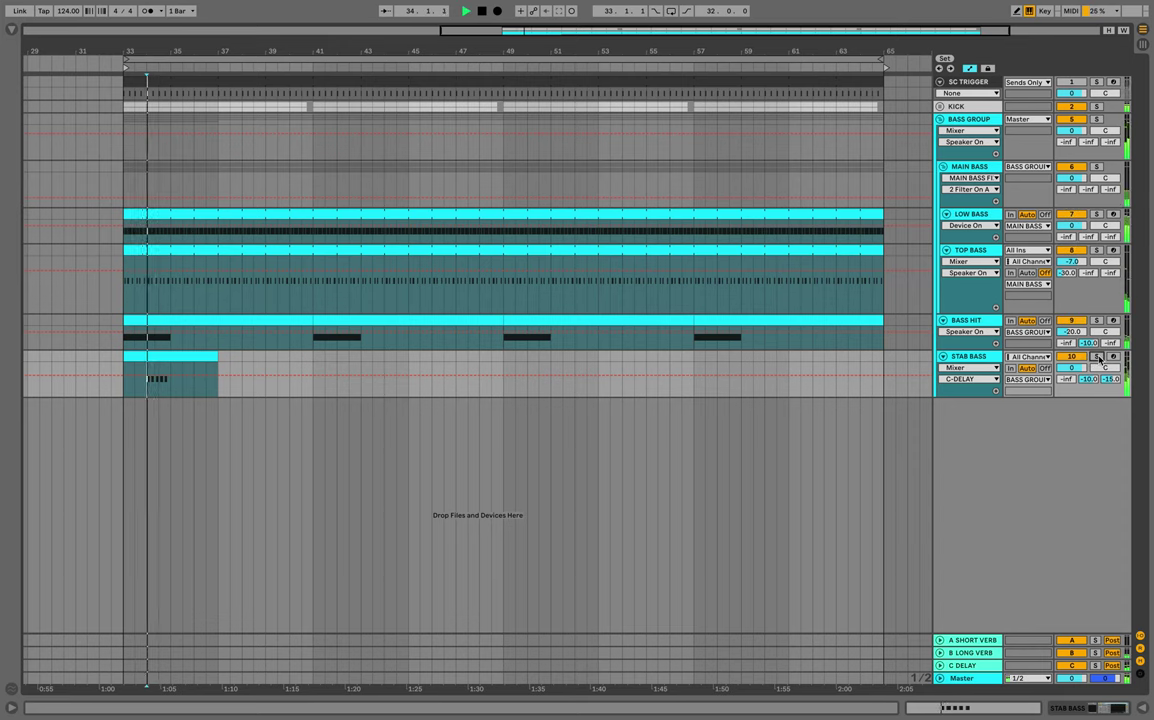
key("shift+Tab")
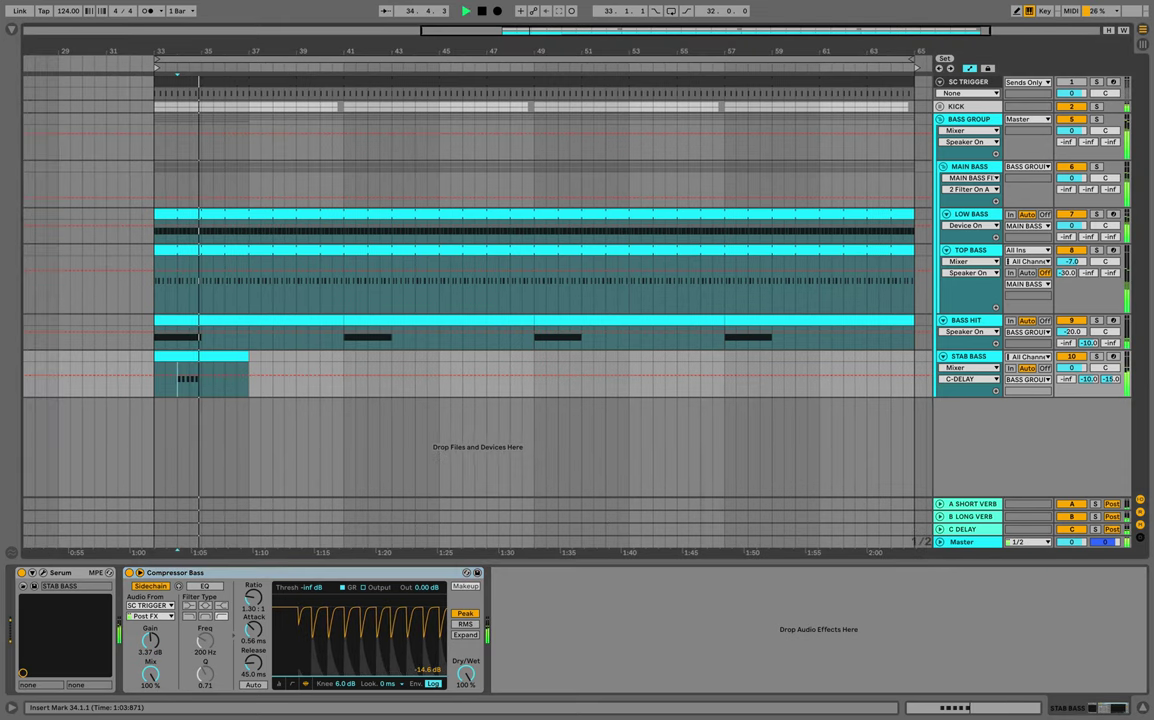
key("space")
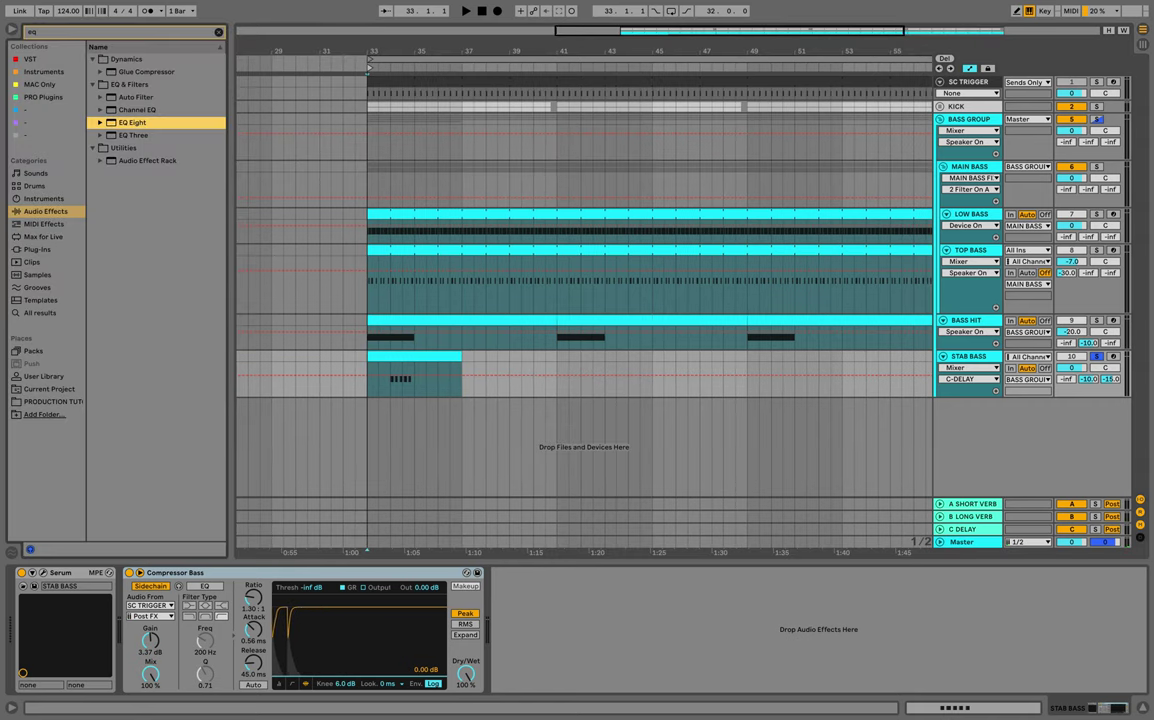
Find the Thermal plug-in in the PRO Plugins collection and add it to STAB BASS between Serum and Compressor Bass.
key("super+f")
type("t")
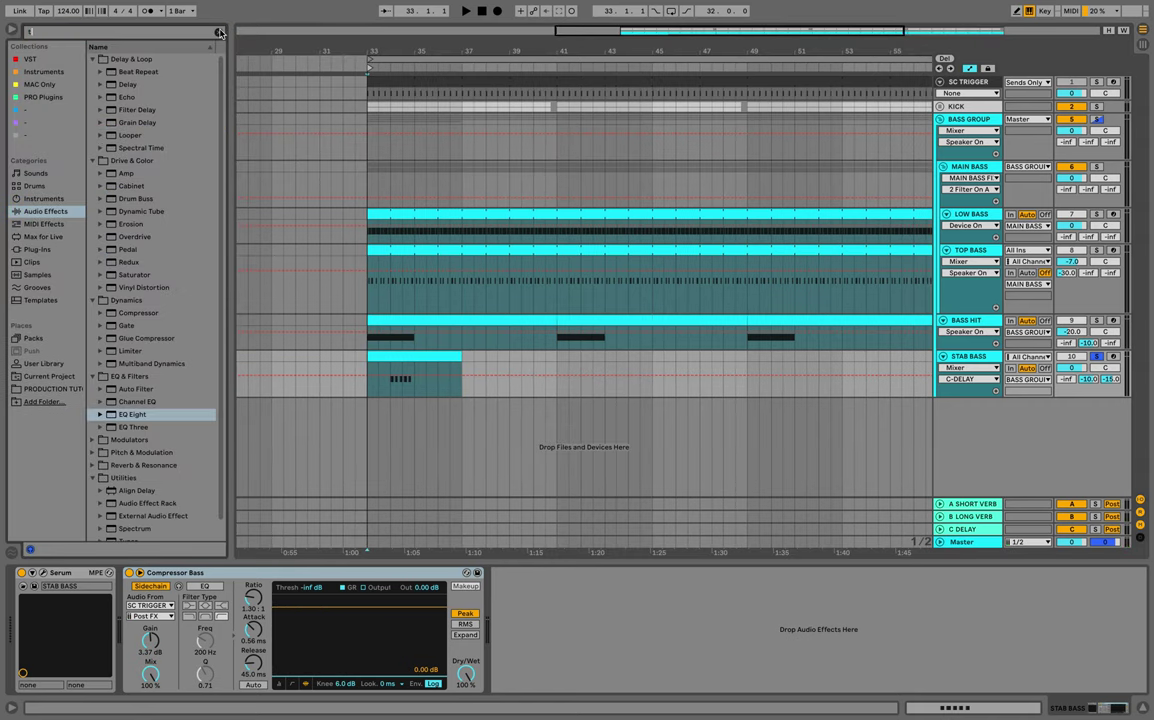
type("herm")
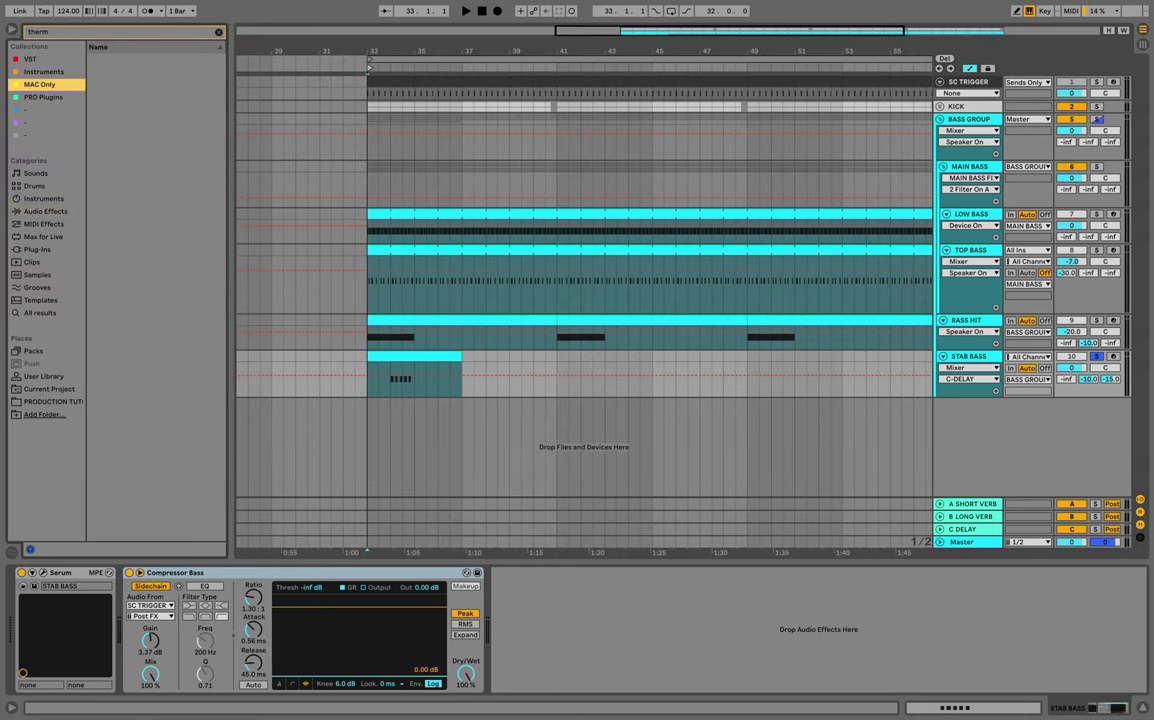
key("Down")
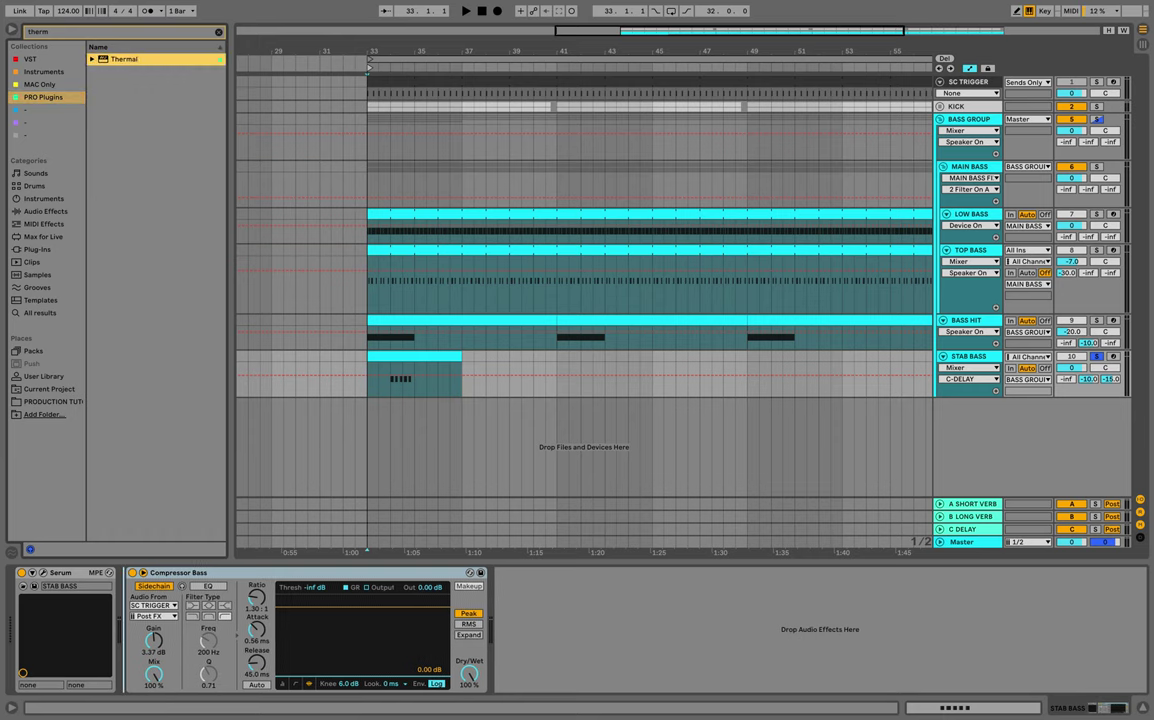
key("Return")
key("space")
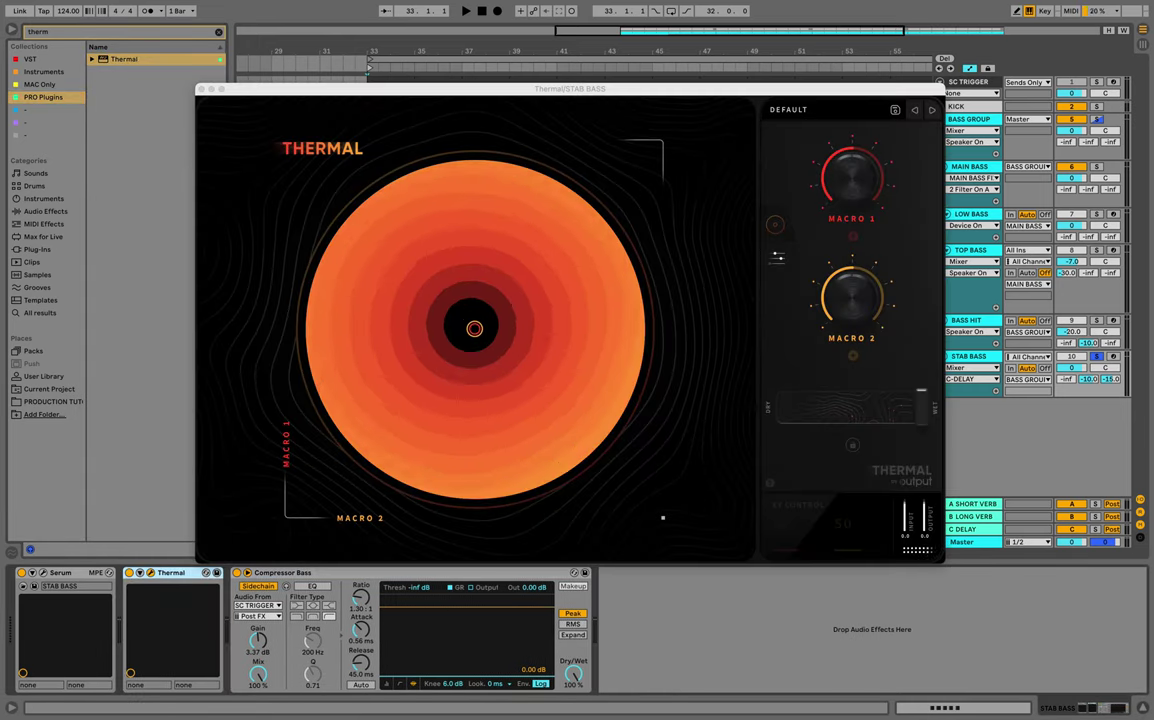
Loop the one-bar stab section from bar 34 to 35, play it and keep the Thermal window in view.
left_click_drag(570, 88, 742, 405)
left_click(392, 385)
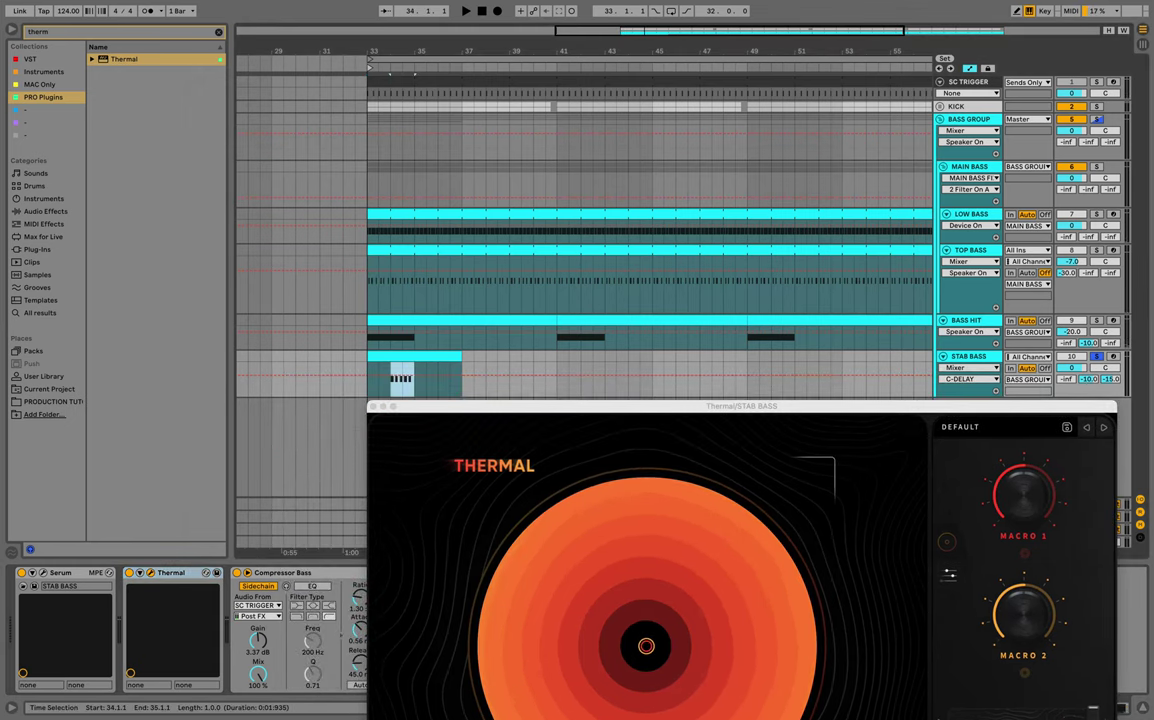
key("super+l")
key("space")
left_click_drag(742, 406, 597, 86)
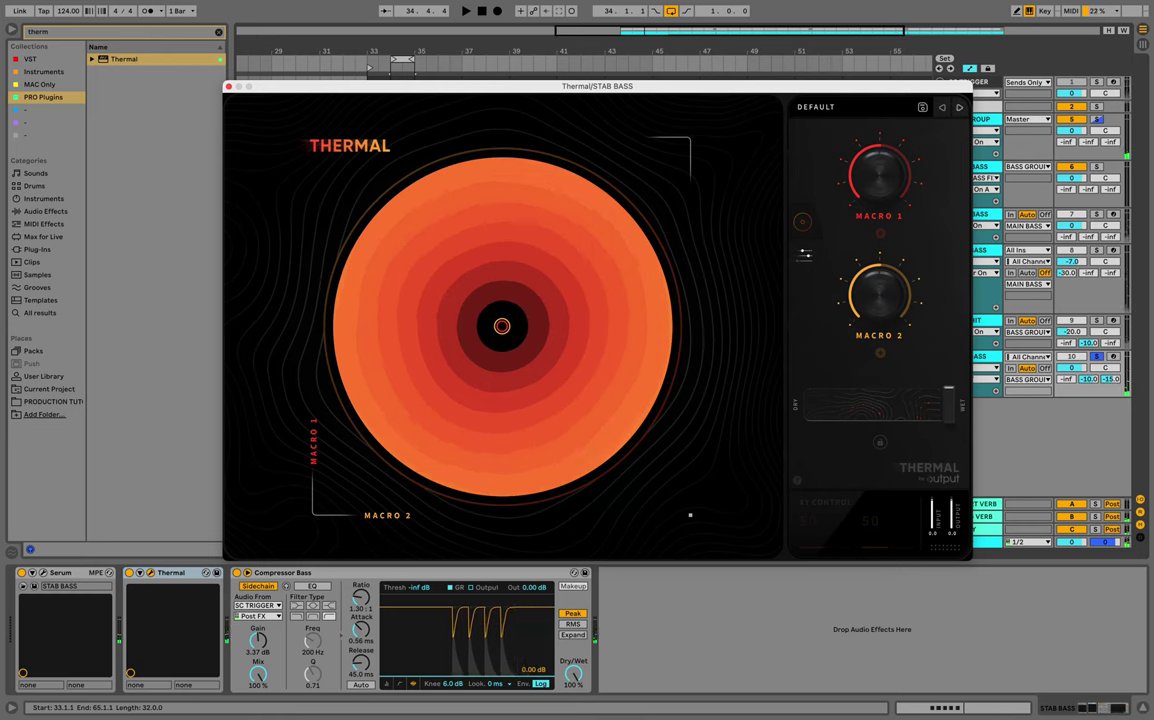
Audition Thermal's presets on the looped stabs, choose WIDTH AND HEAT, set Dry/Wet to 70 and close the plug-in window.
left_click(959, 108)
left_click(959, 108)
key("space")
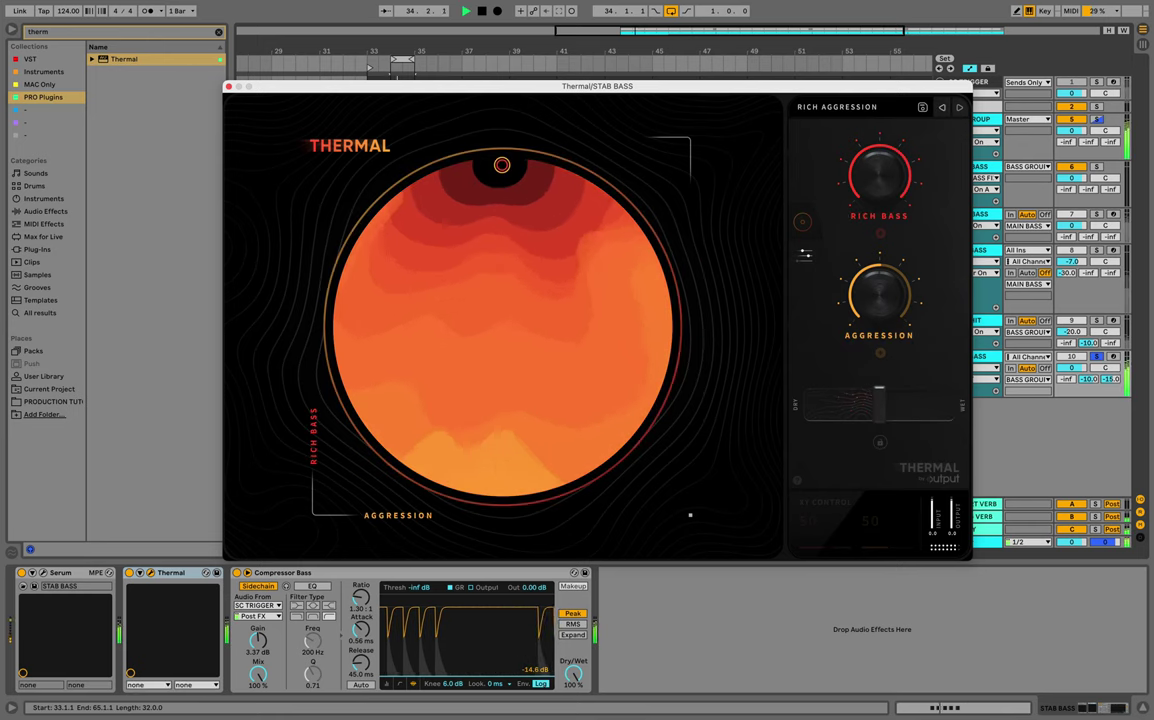
left_click(941, 107)
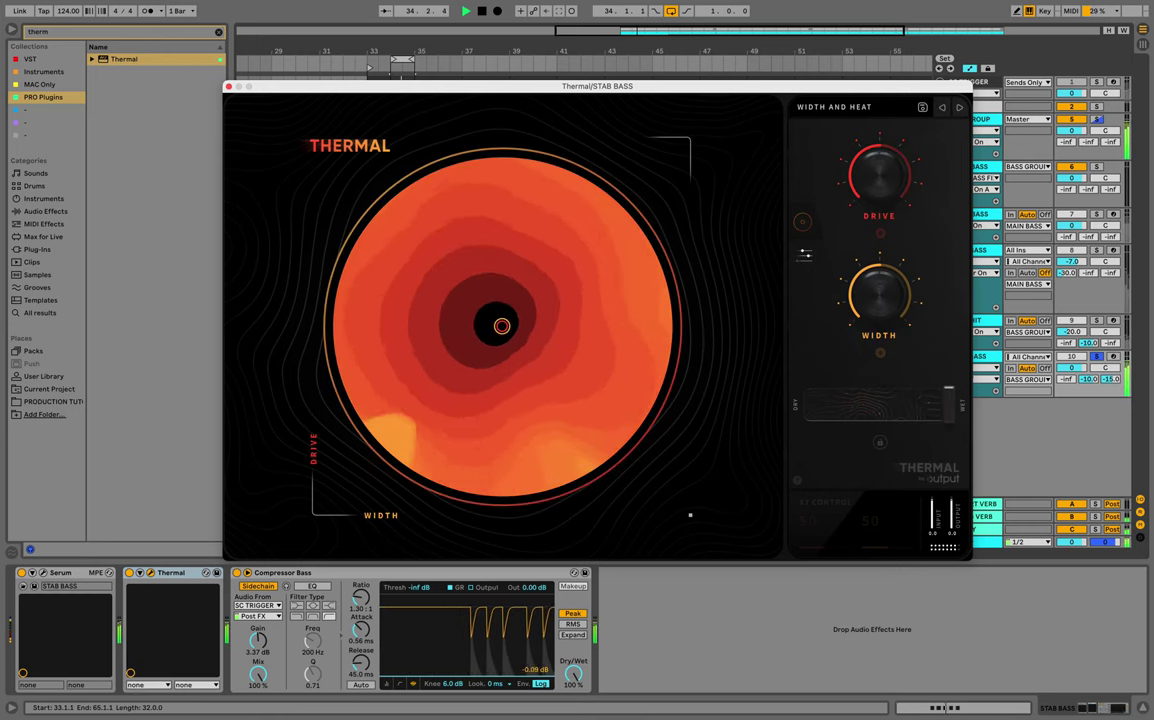
key("space")
left_click_drag(949, 404, 906, 402)
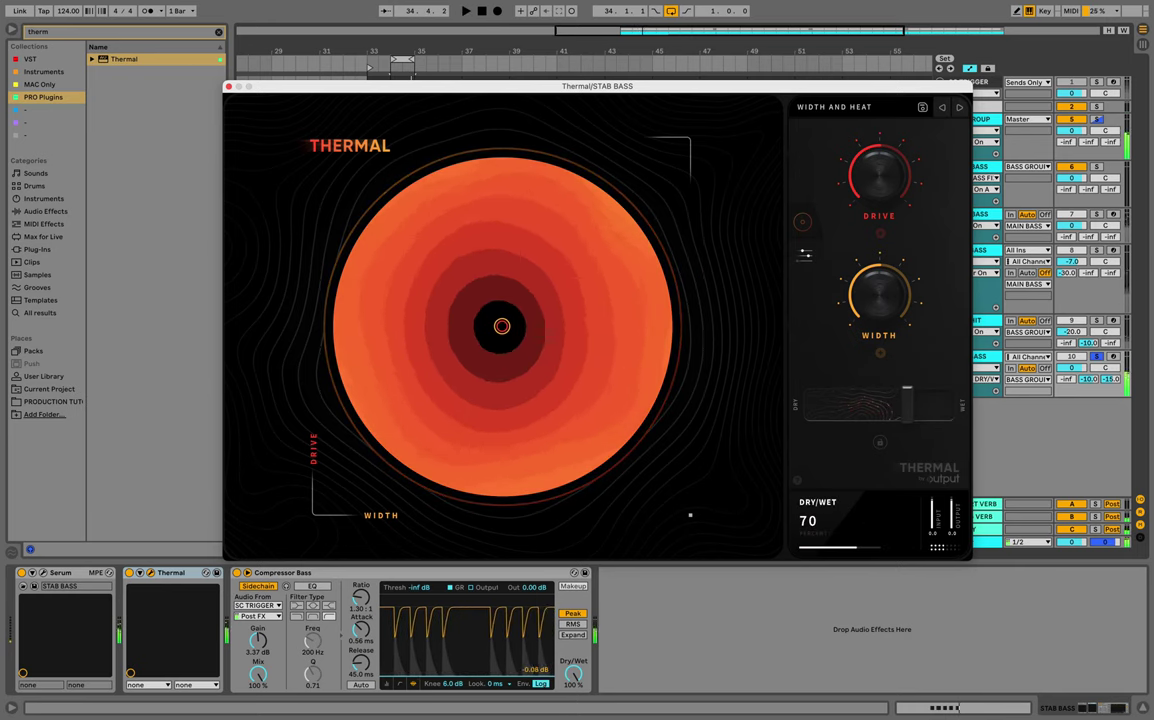
left_click(229, 87)
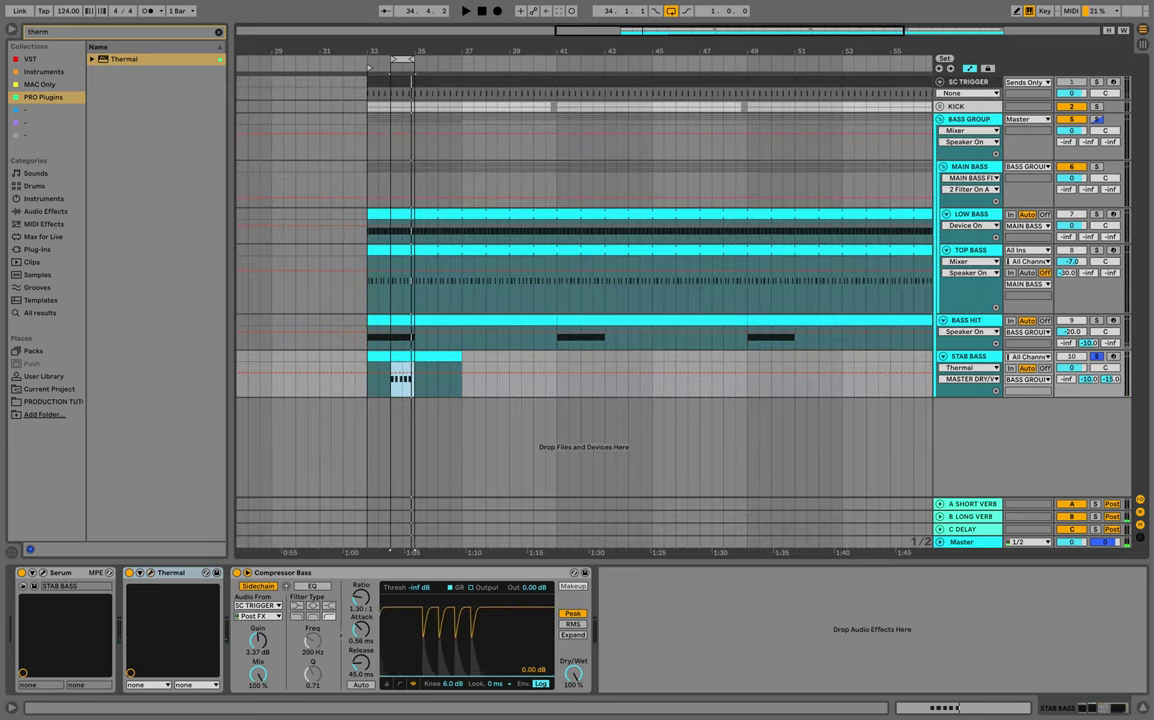
Find EQ Eight among the audio effects and insert it on STAB BASS between Thermal and Compressor Bass.
left_click(218, 32)
left_click(153, 35)
type("eq")
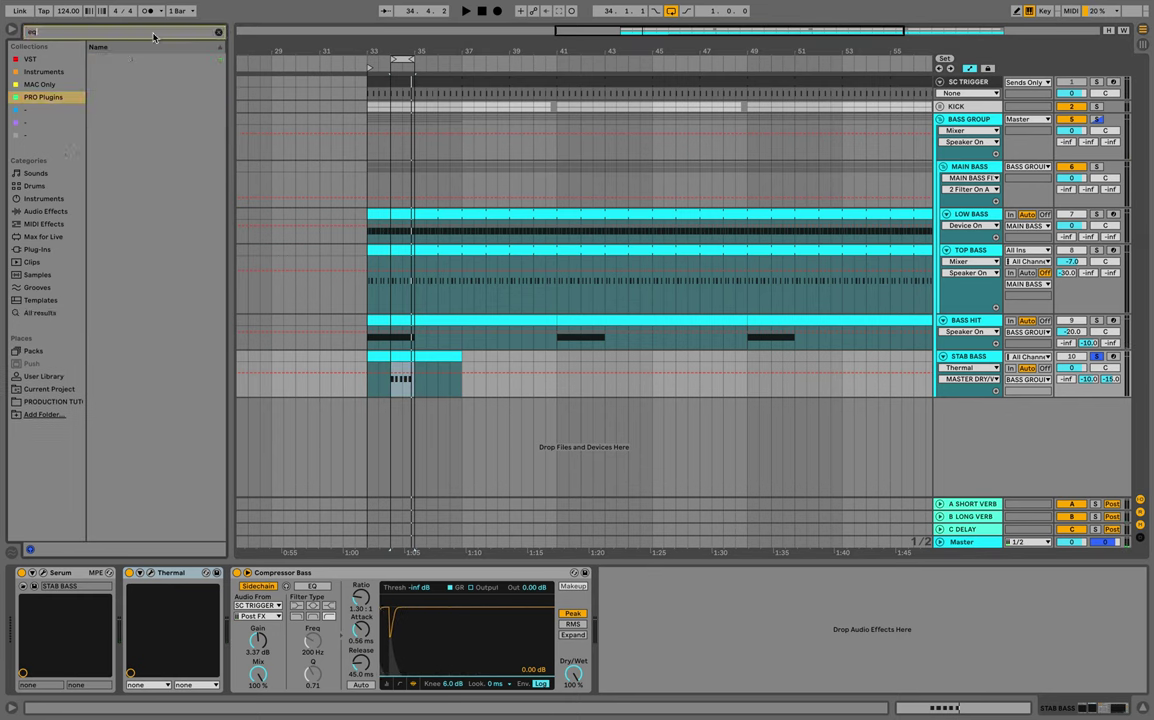
left_click(54, 212)
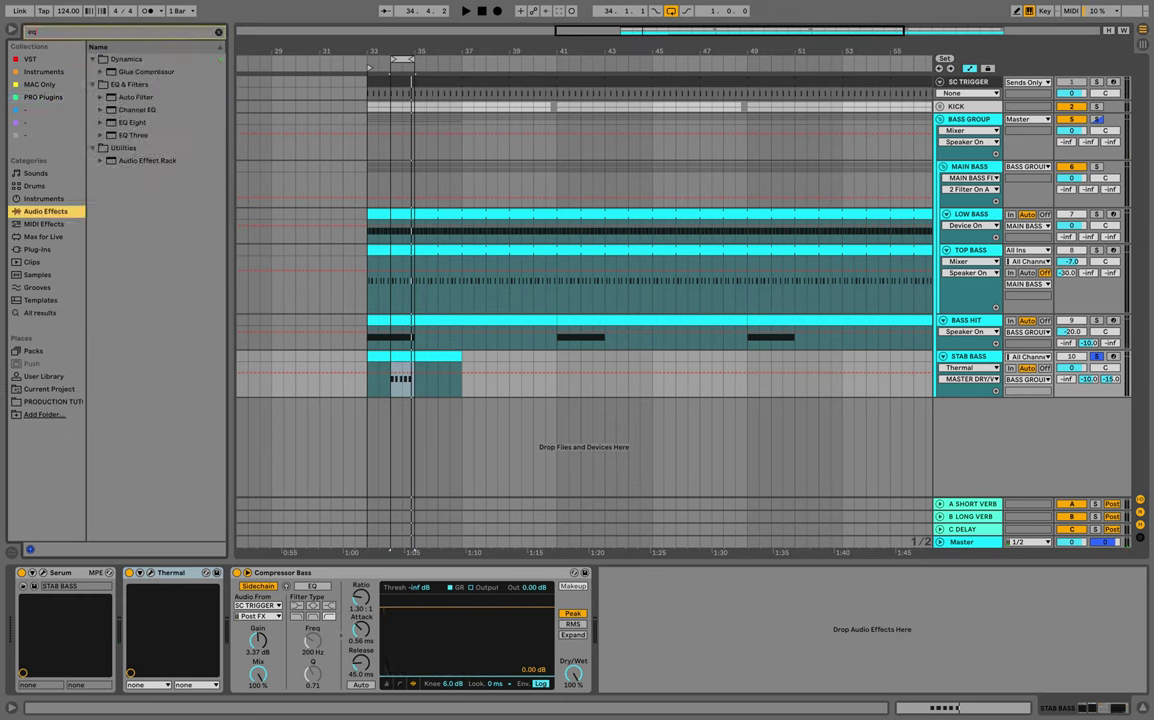
left_click_drag(133, 123, 228, 620)
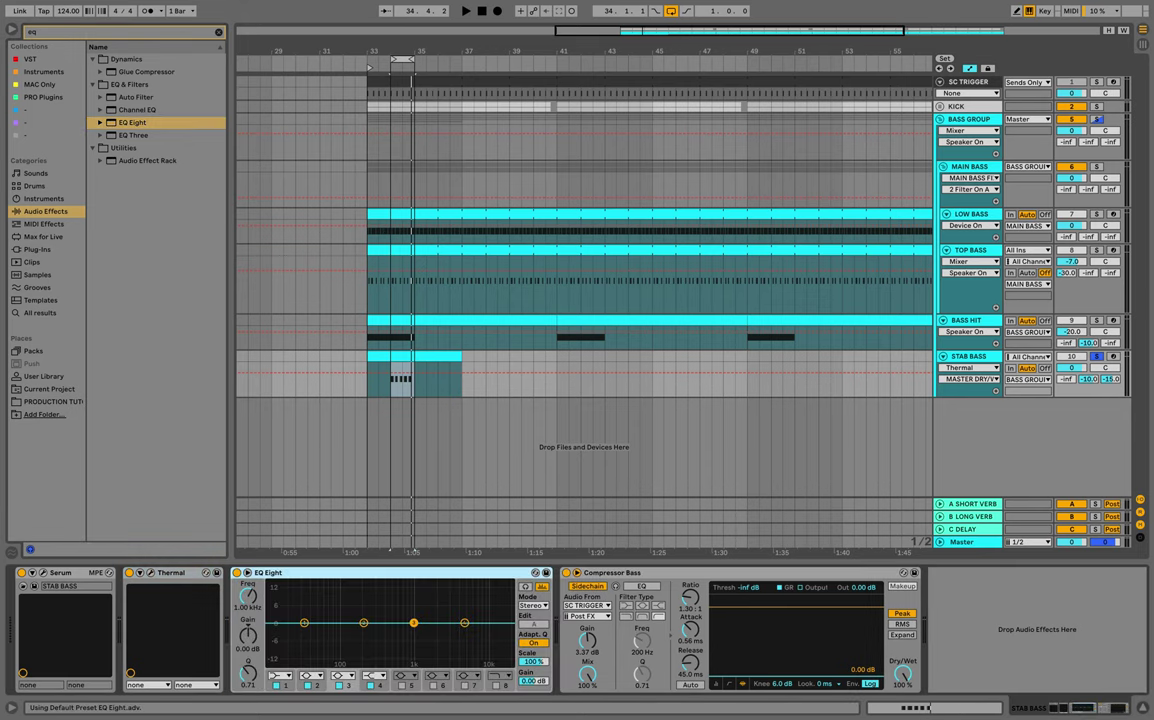
Turn on EQ Eight's audition mode and make band 1 a low cut at 230 Hz with Q 0.51 while playing the loop.
key("space")
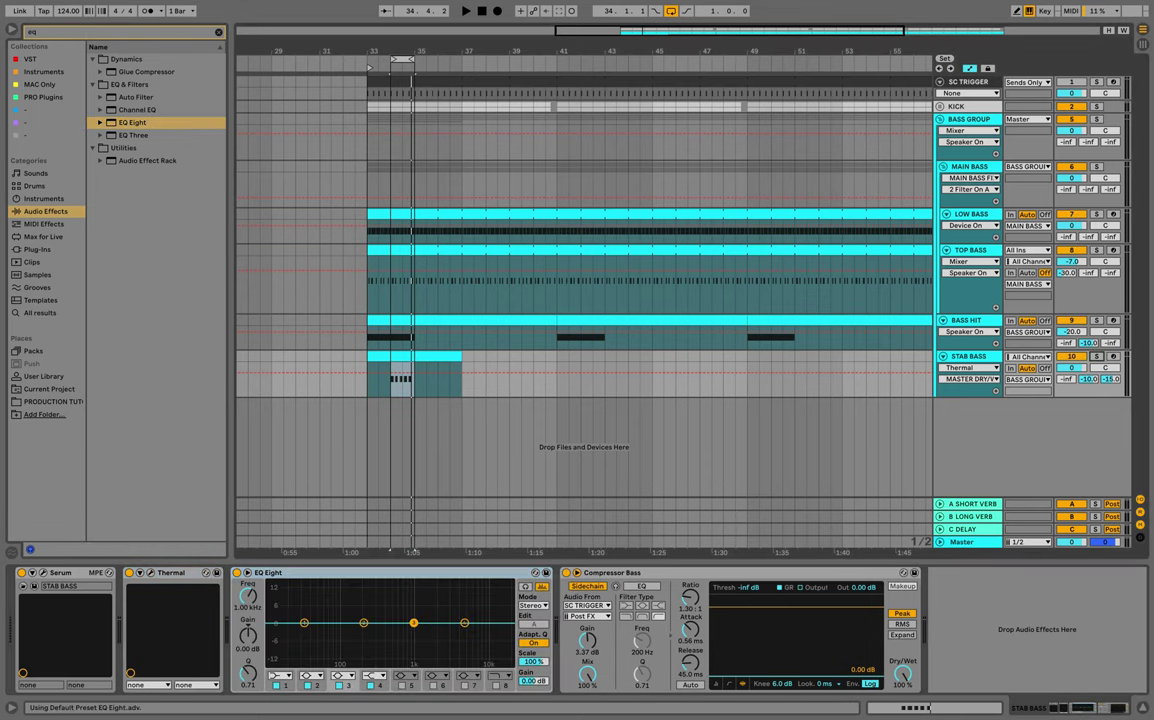
key("space")
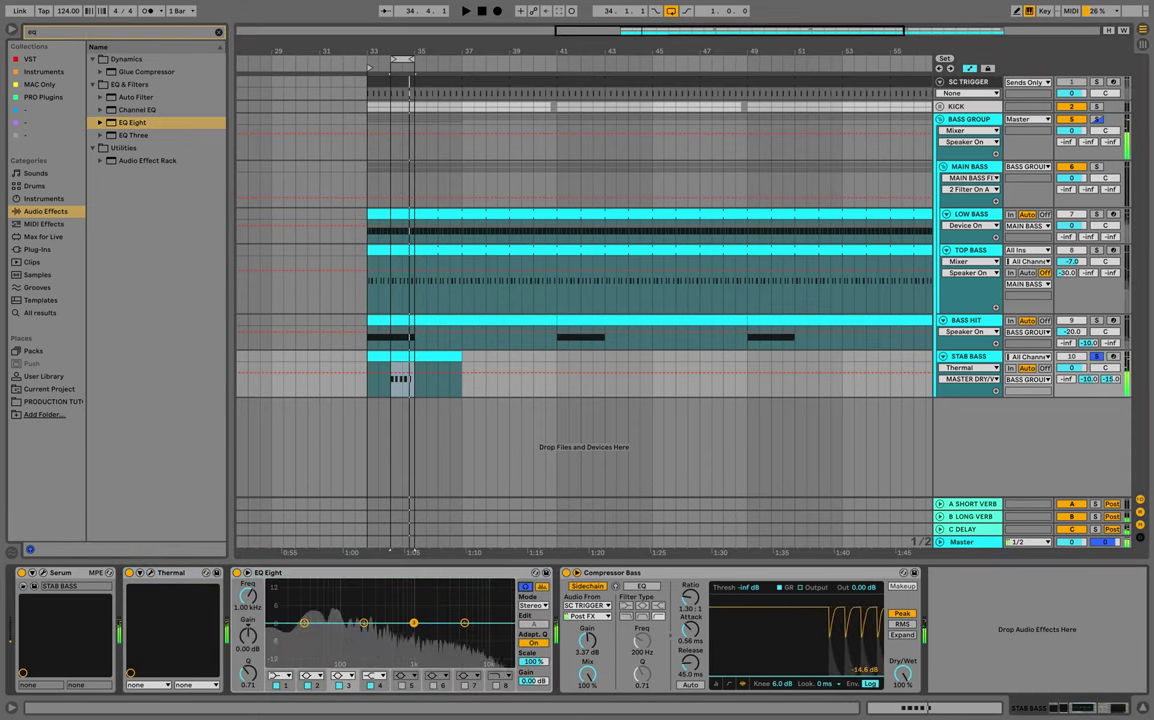
left_click(525, 587)
left_click(280, 676)
left_click(278, 605)
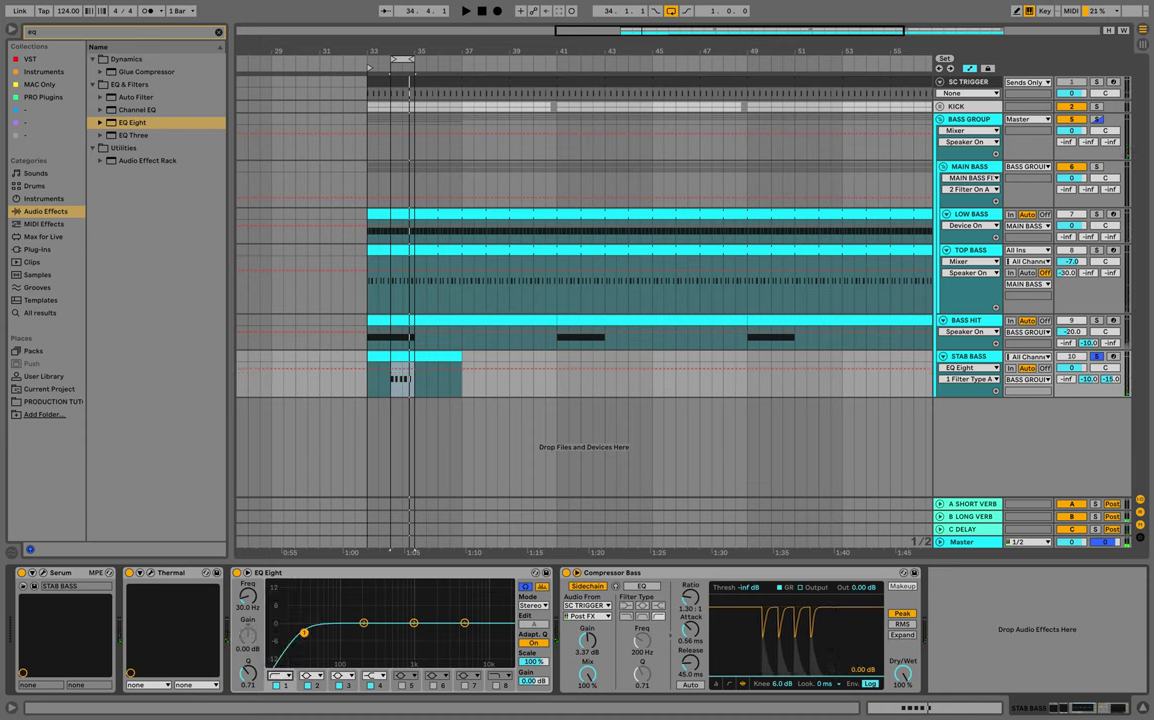
key("space")
left_click_drag(304, 632, 363, 637)
key("space")
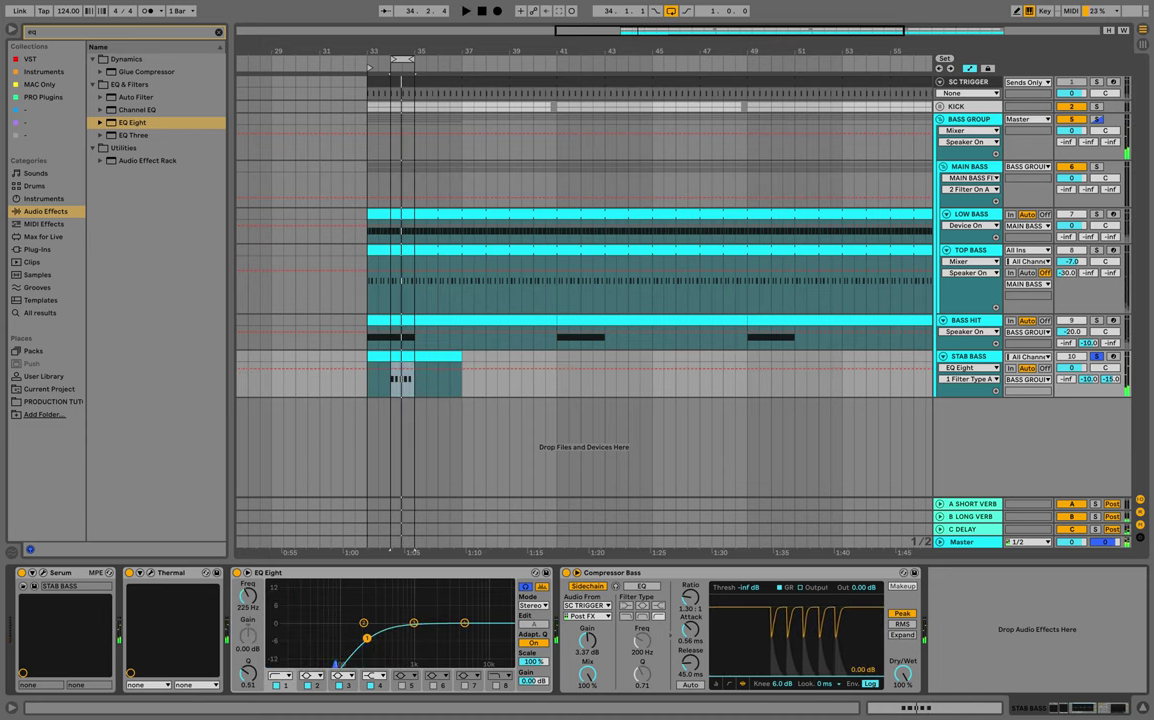
key("space")
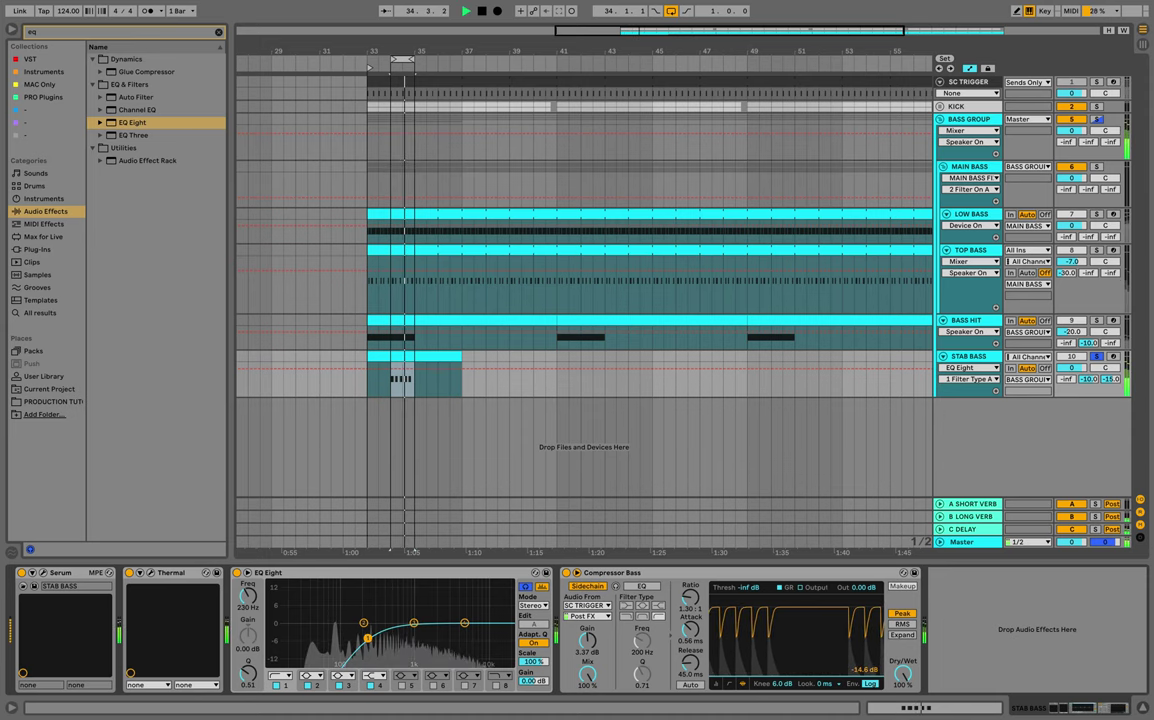
key("space")
key("space")
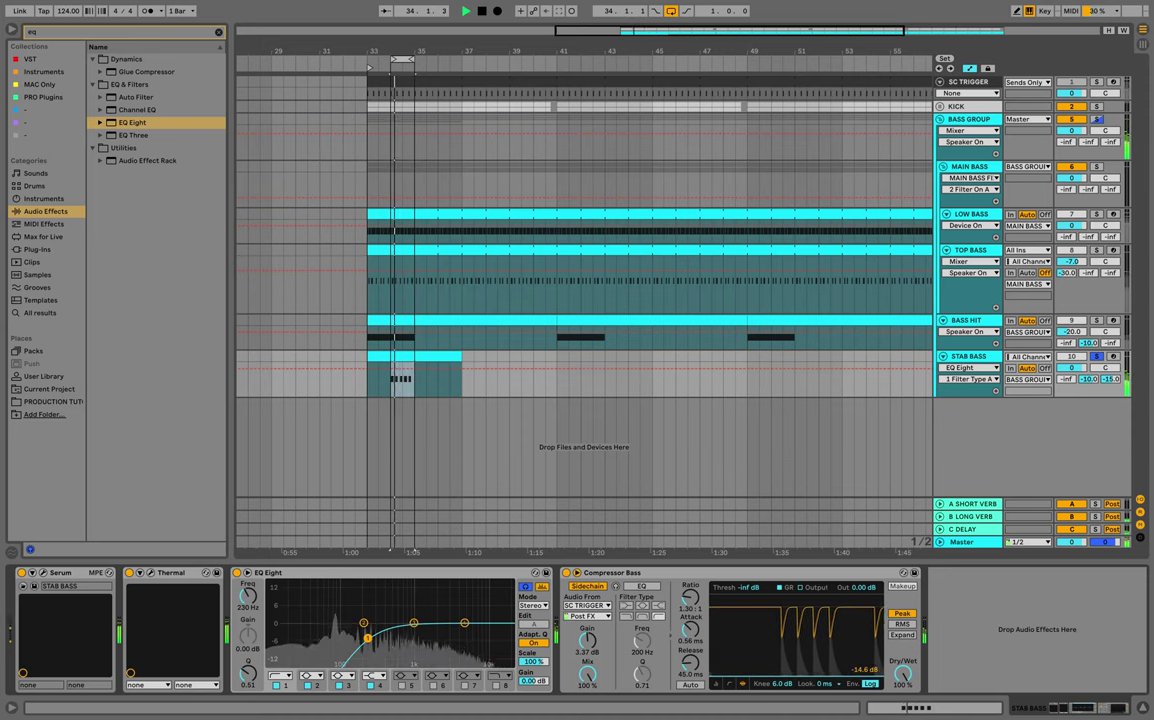
Set EQ Eight's band 2 to 303 Hz with Q 1.50 and a gain of -4 dB and play the loop.
left_click_drag(363, 622, 376, 583)
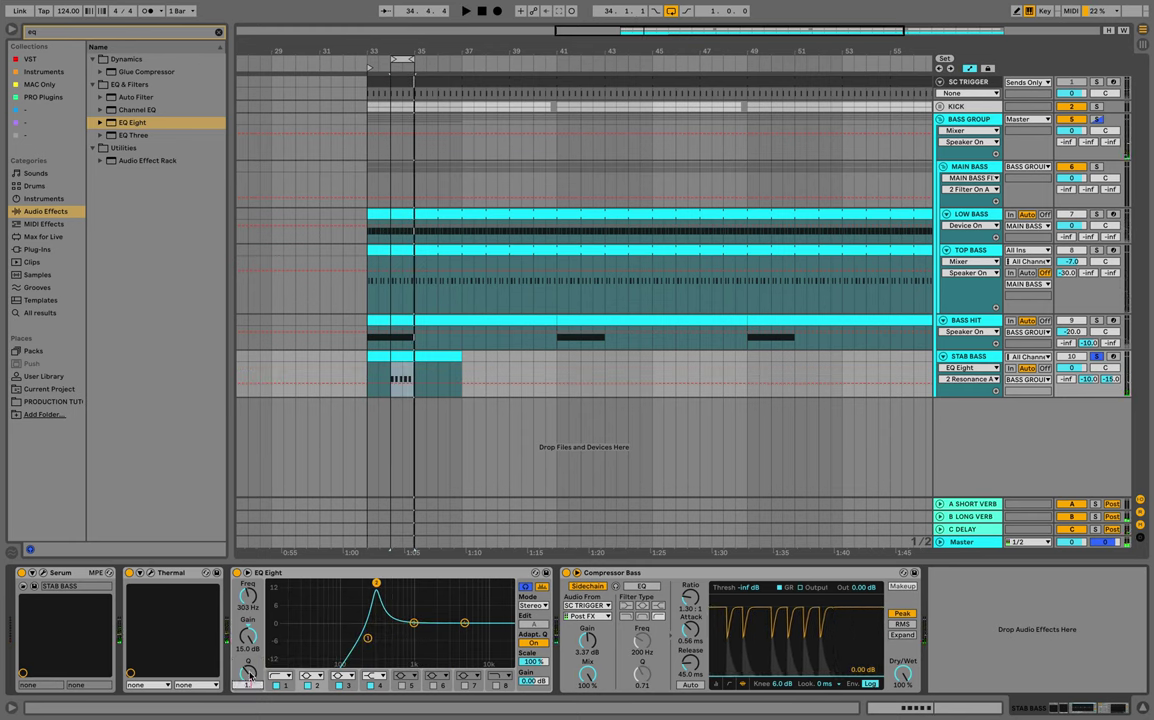
left_click(253, 641)
type("-")
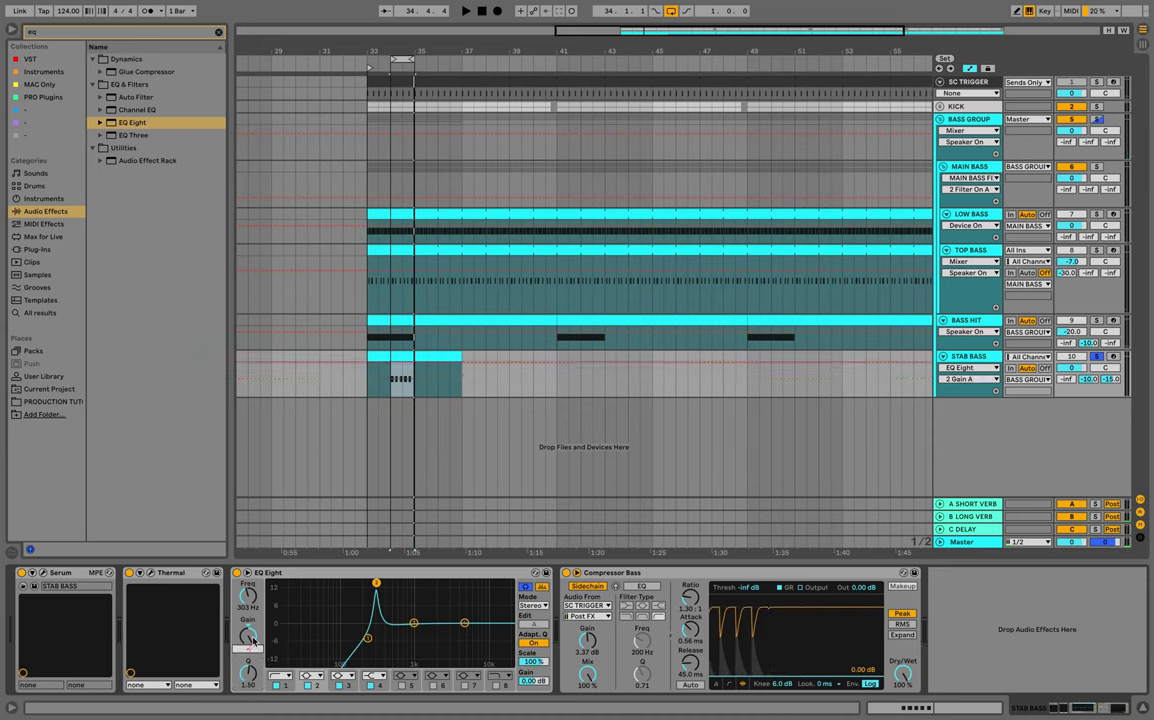
type("4")
key("Return")
key("space")
Boost EQ Eight's band 4 high shelf by 5.33 dB at 10 kHz while the stabs loop.
key("space")
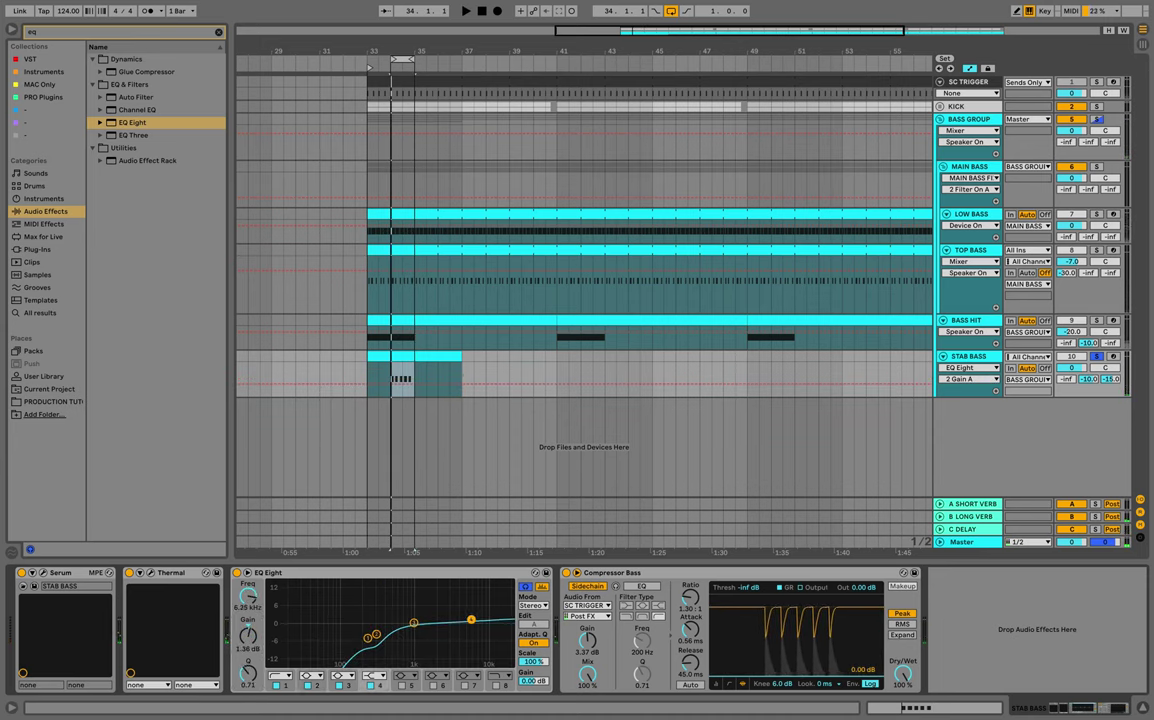
key("space")
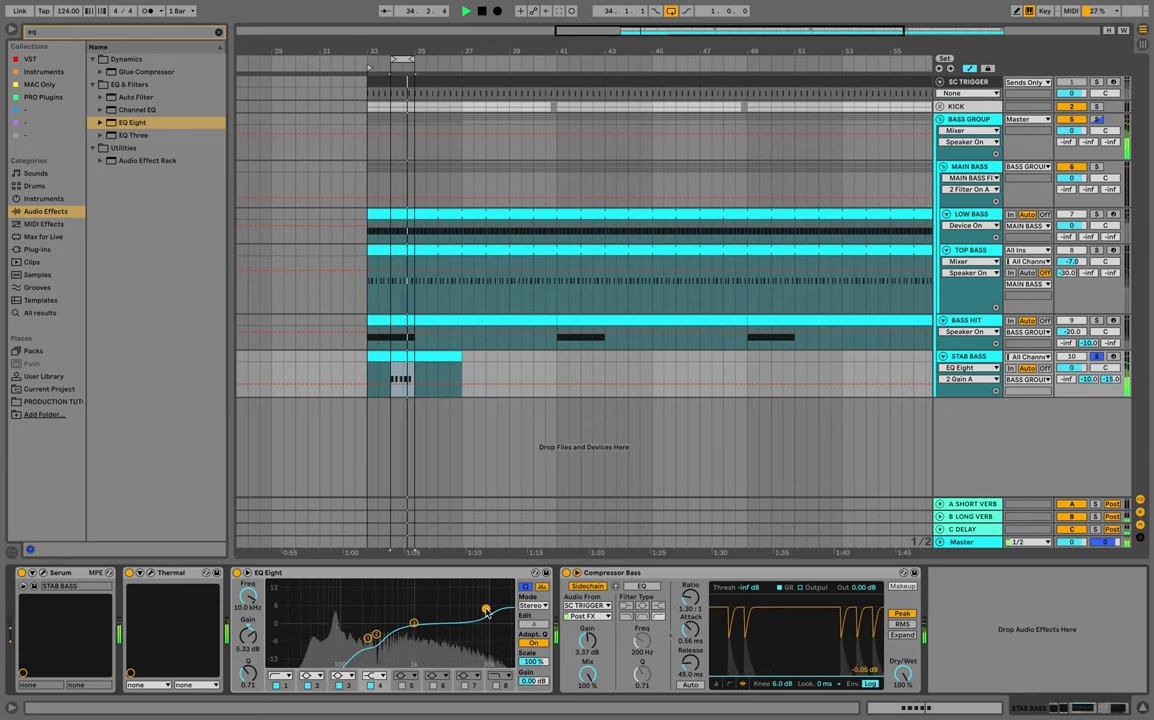
key("space")
Unsolo STAB BASS, play the mix with looping off, duplicate the four-bar stab clip to bar 37 and select the copy.
key("s")
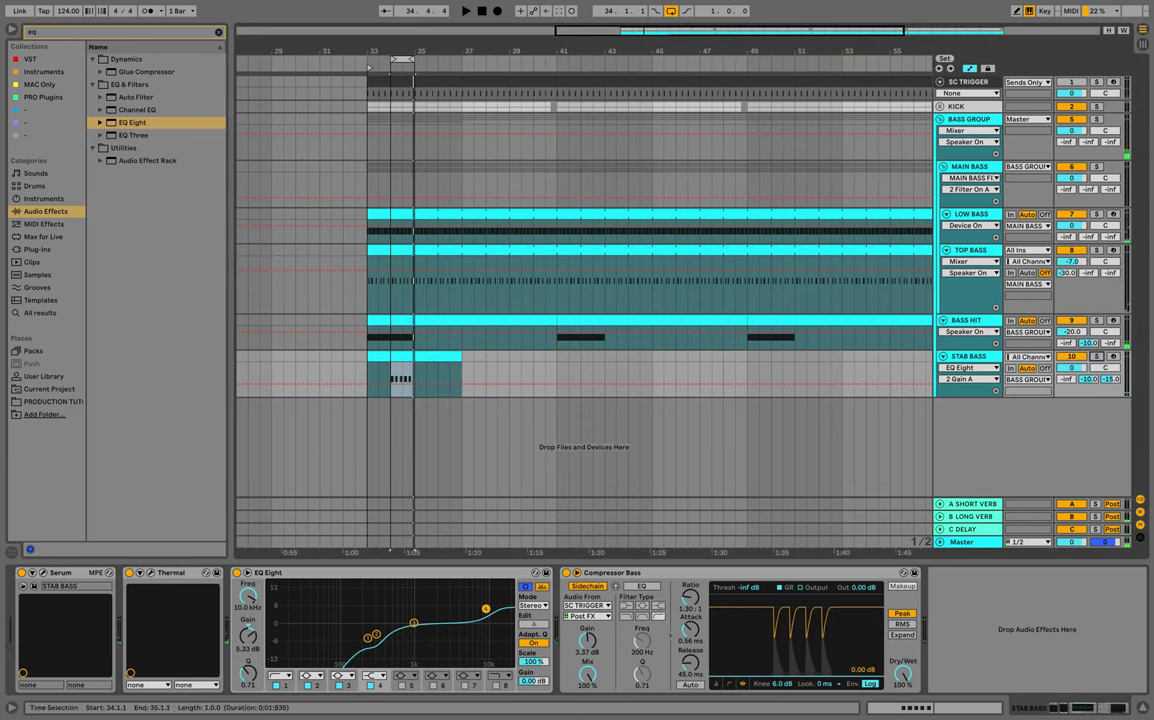
key("space")
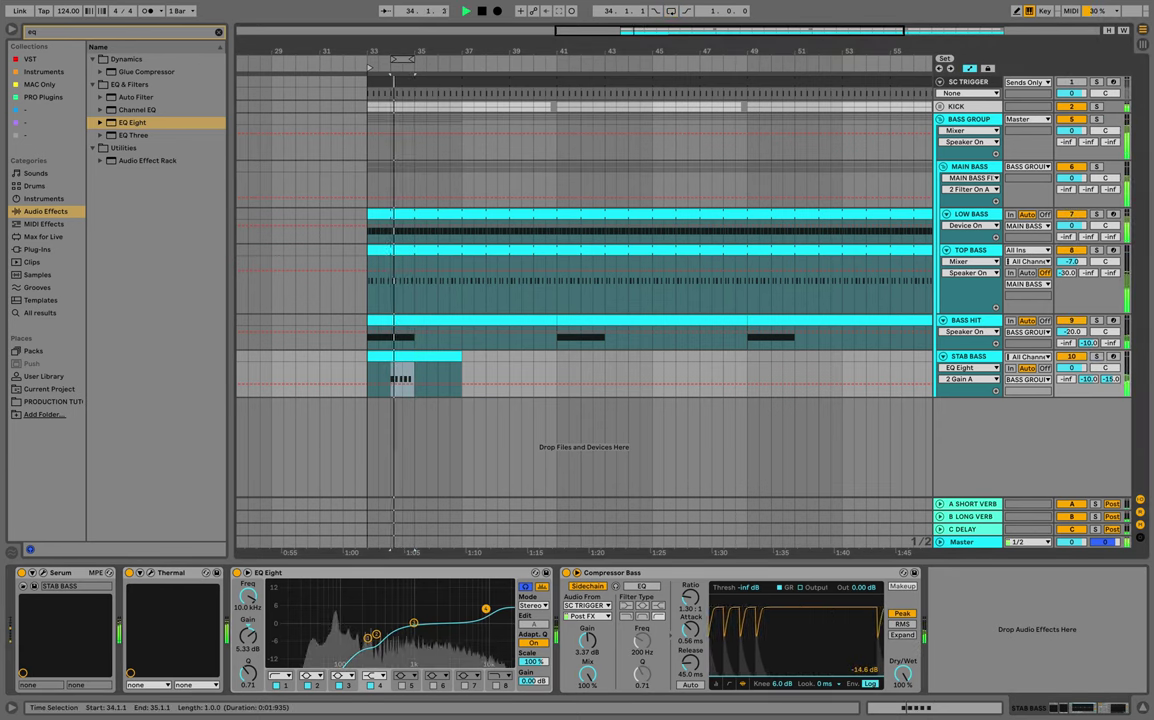
left_click_drag(494, 51, 403, 36)
key("ctrl+d")
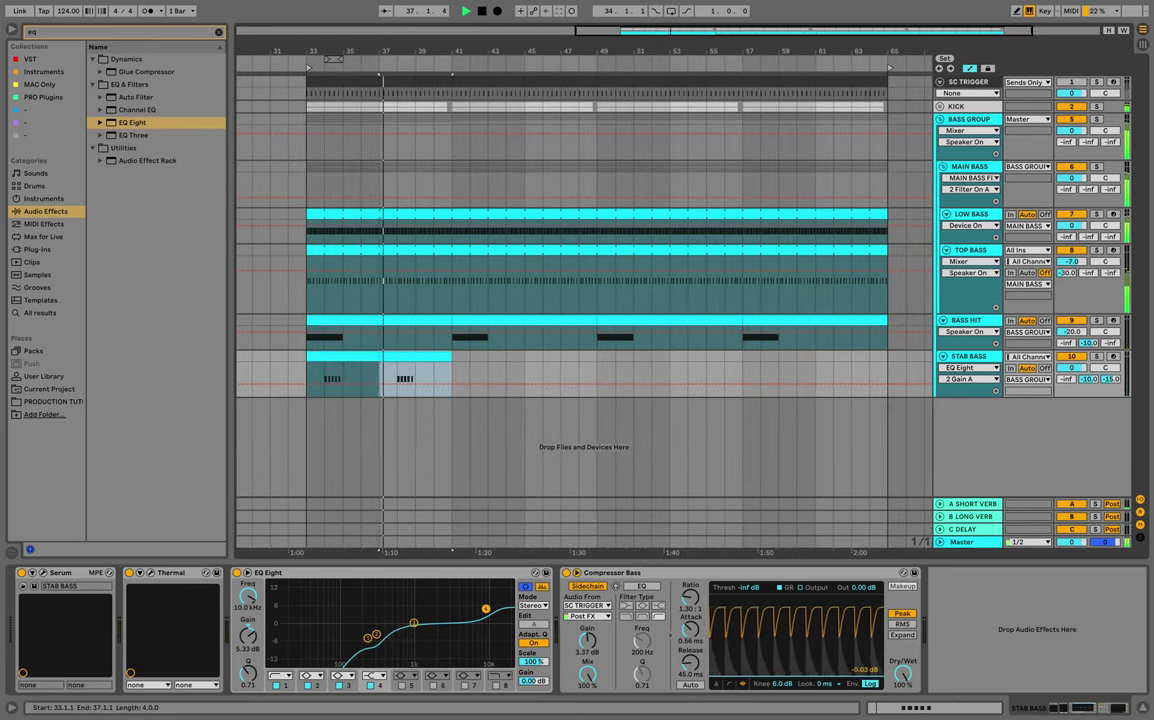
left_click(378, 372)
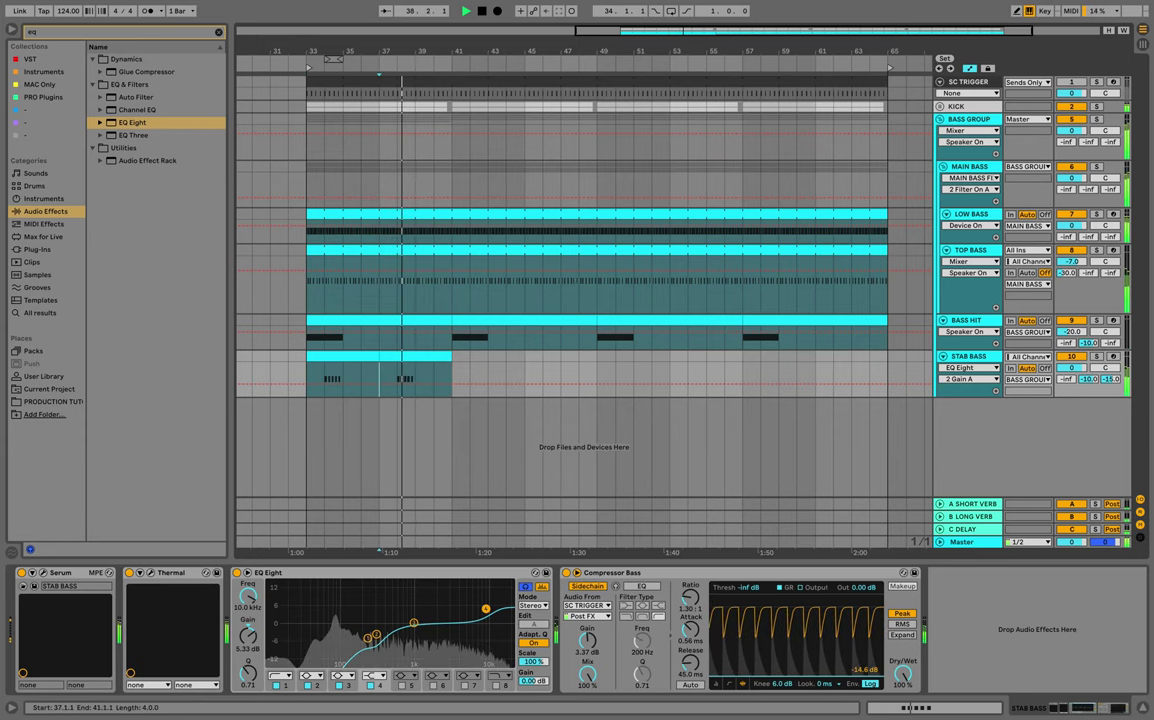
left_click(386, 375)
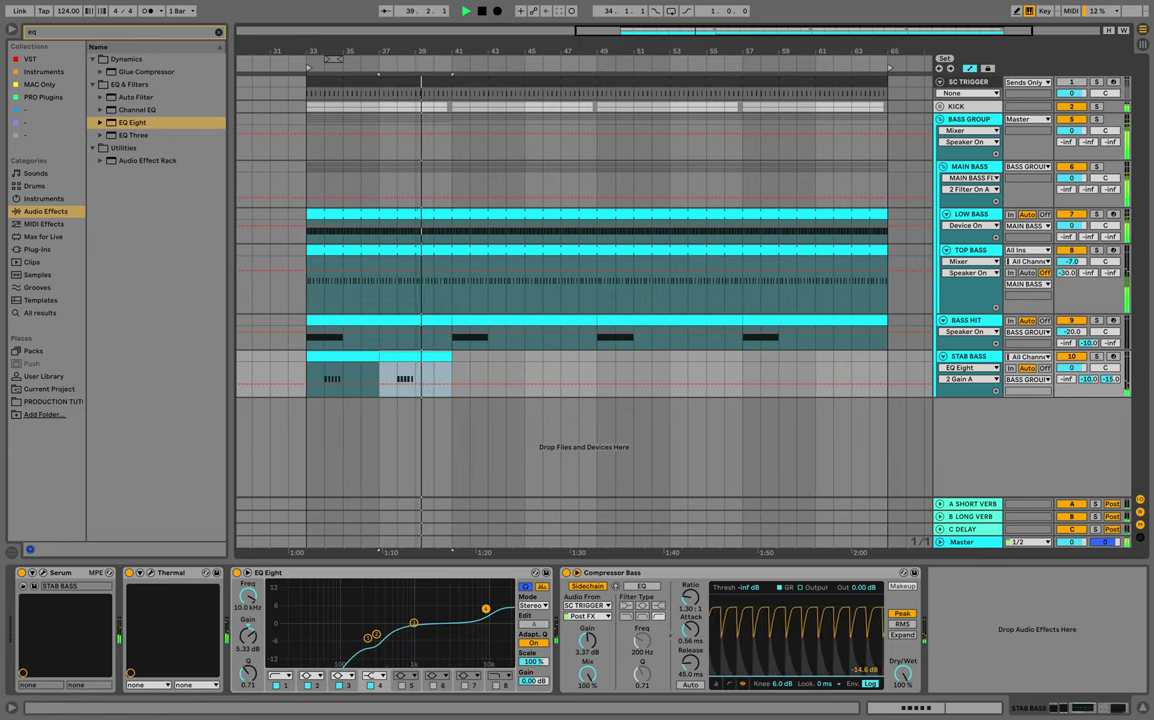
Duplicate the selected STAB BASS clip six more times so the stabs fill the drop up to bar 65.
key("ctrl+d")
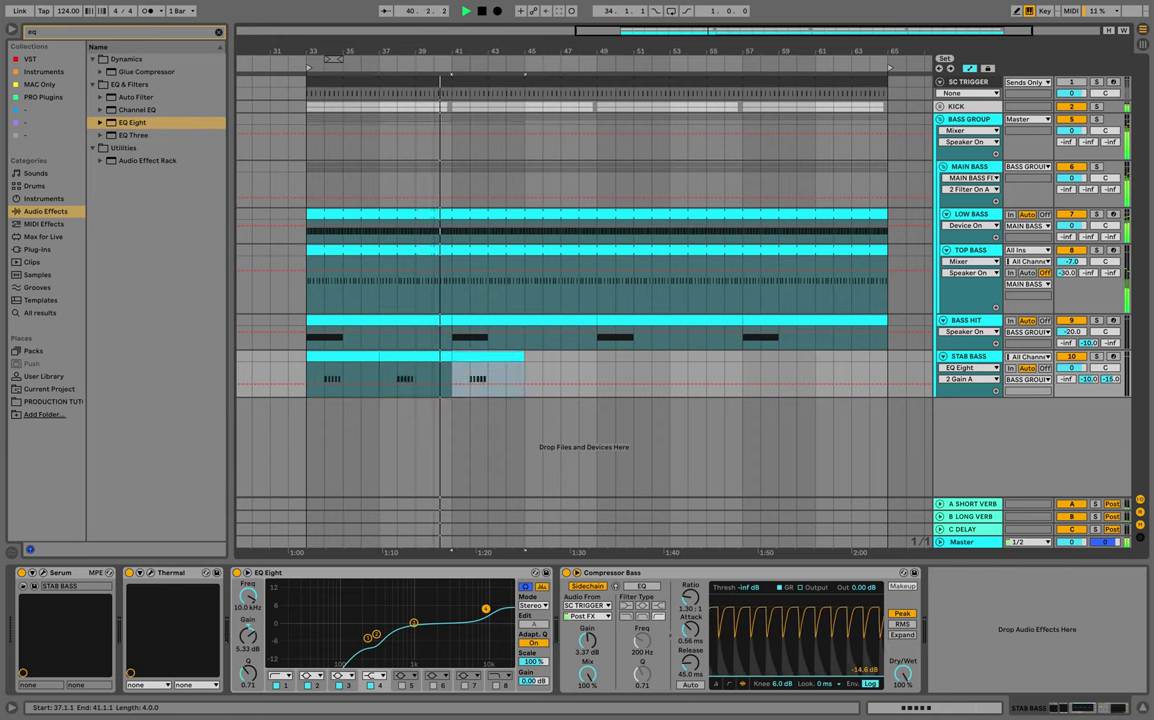
key("ctrl+d")
key("ctrl+d")
key("ctrl+d")
key("ctrl+d")
key("ctrl+d")
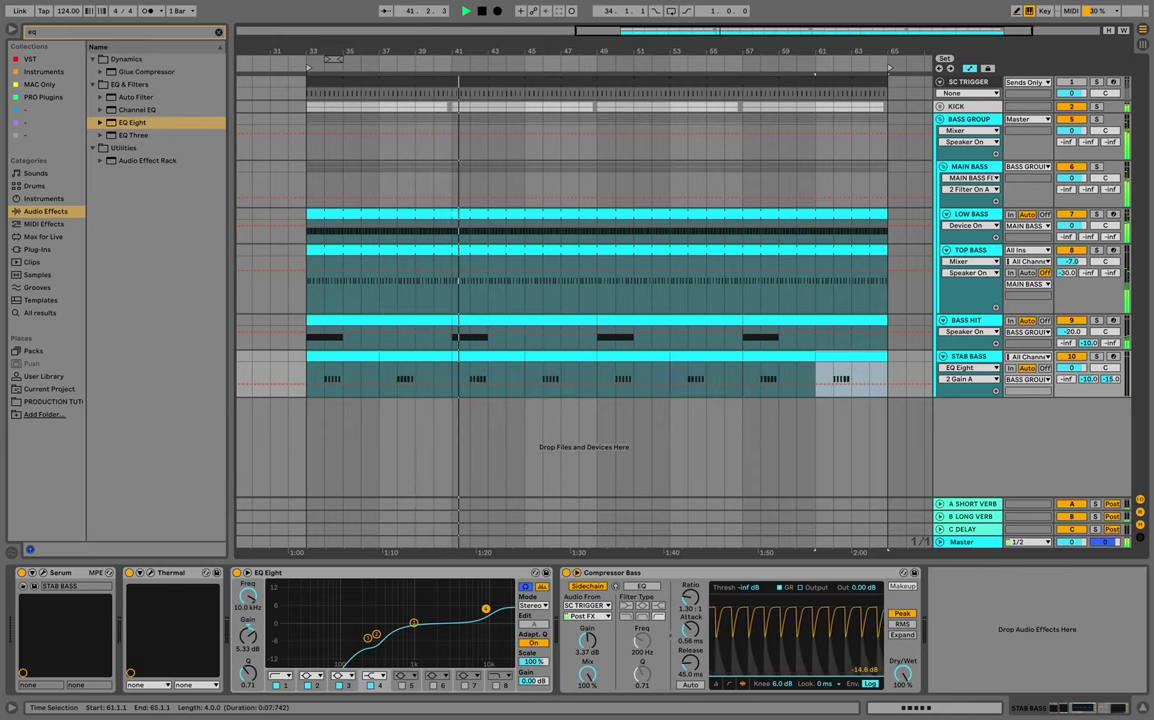
mouse_move(584, 51)
left_mouse_down()
mouse_move(560, 56)
mouse_move(578, 51)
left_mouse_up()
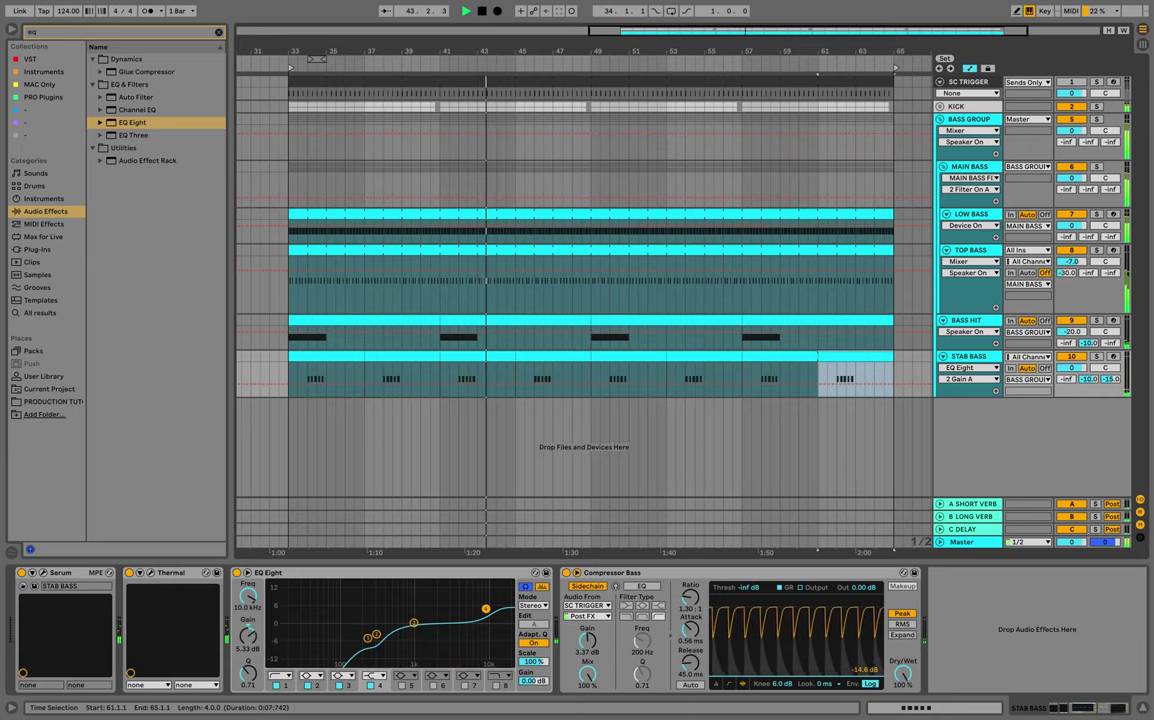
left_click(515, 376)
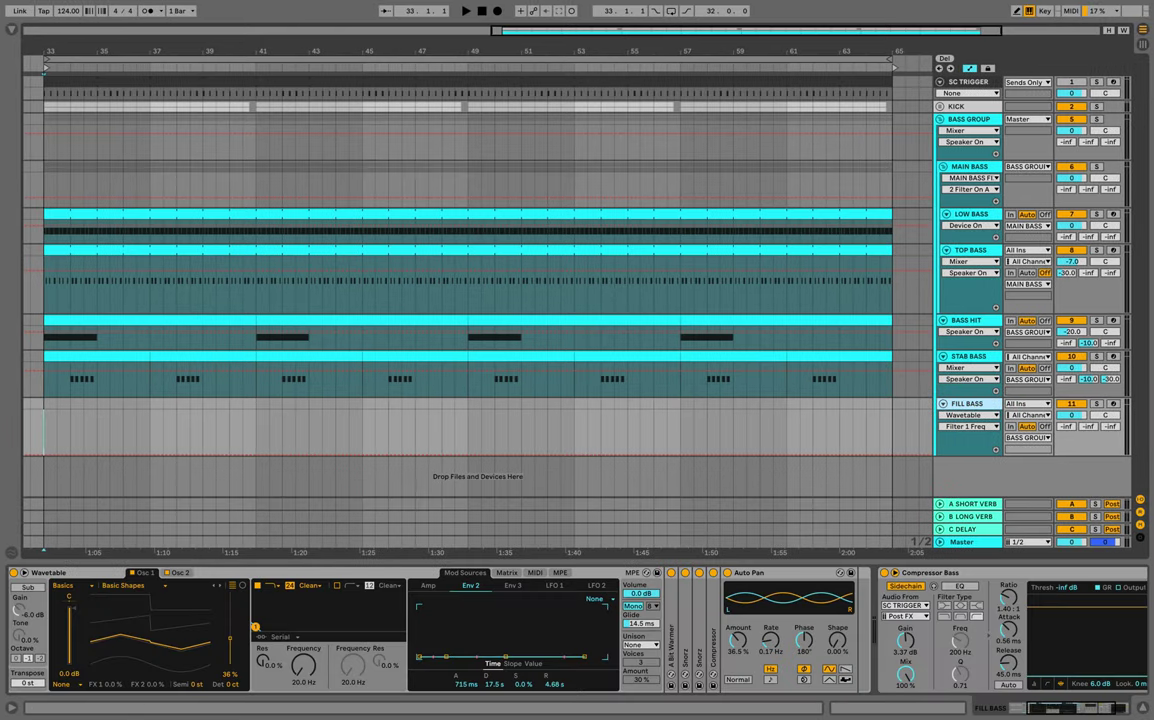
Solo FILL BASS, insert an empty four-bar MIDI clip from bar 33 to 37 and open it for note editing.
key("super+alt+l")
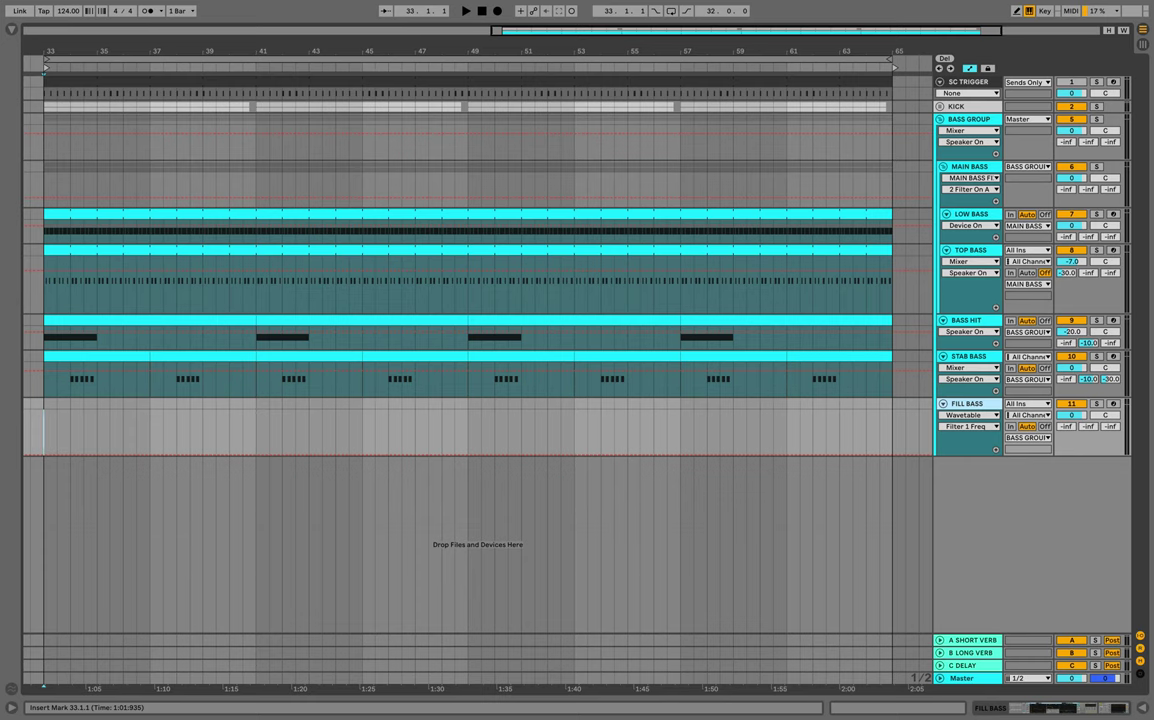
left_click_drag(44, 420, 150, 420)
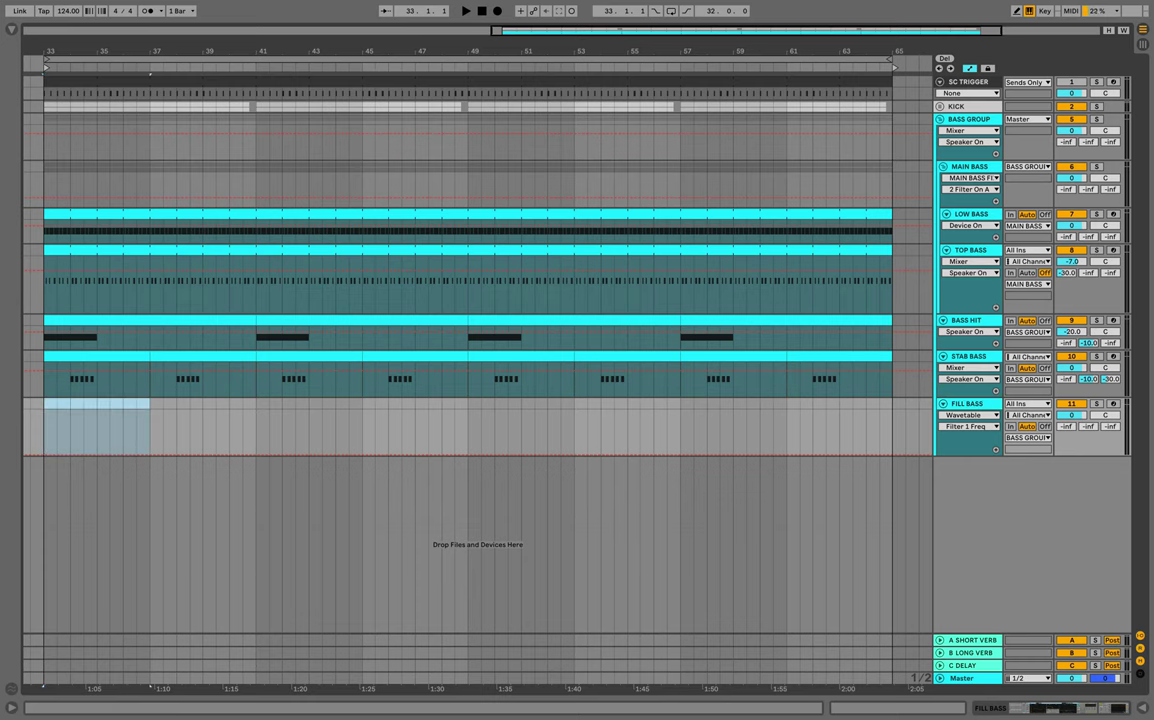
key("s")
right_click(126, 407)
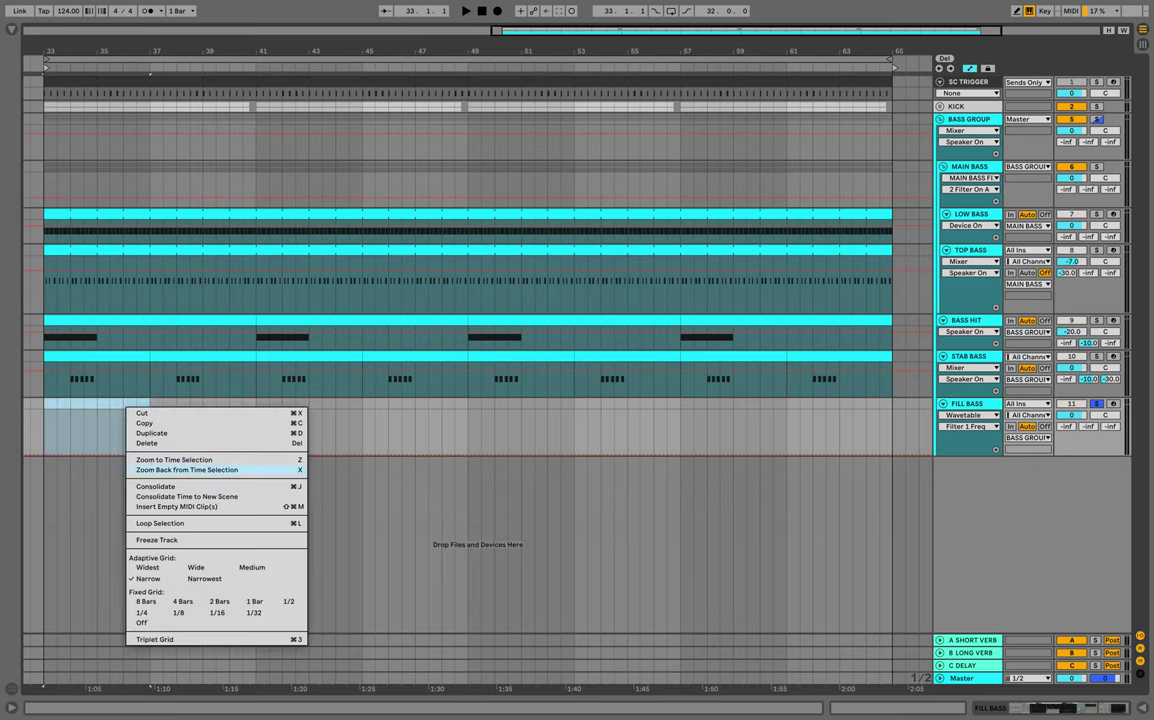
left_click(177, 506)
left_click(190, 464)
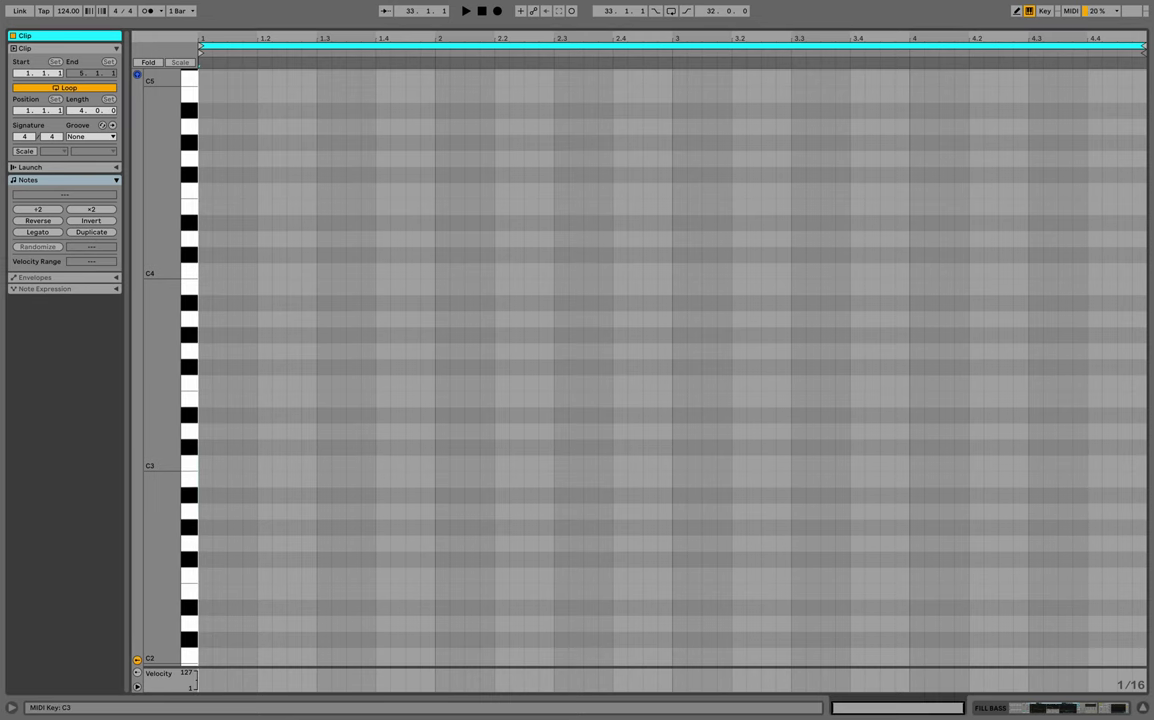
Enter three eighth-length F0 notes at 4.1.3, 4.2.3 and 4.3.3 in the fill clip and return to the arrangement.
scroll(190, 468, "down", 5)
scroll(188, 460, "down", 3)
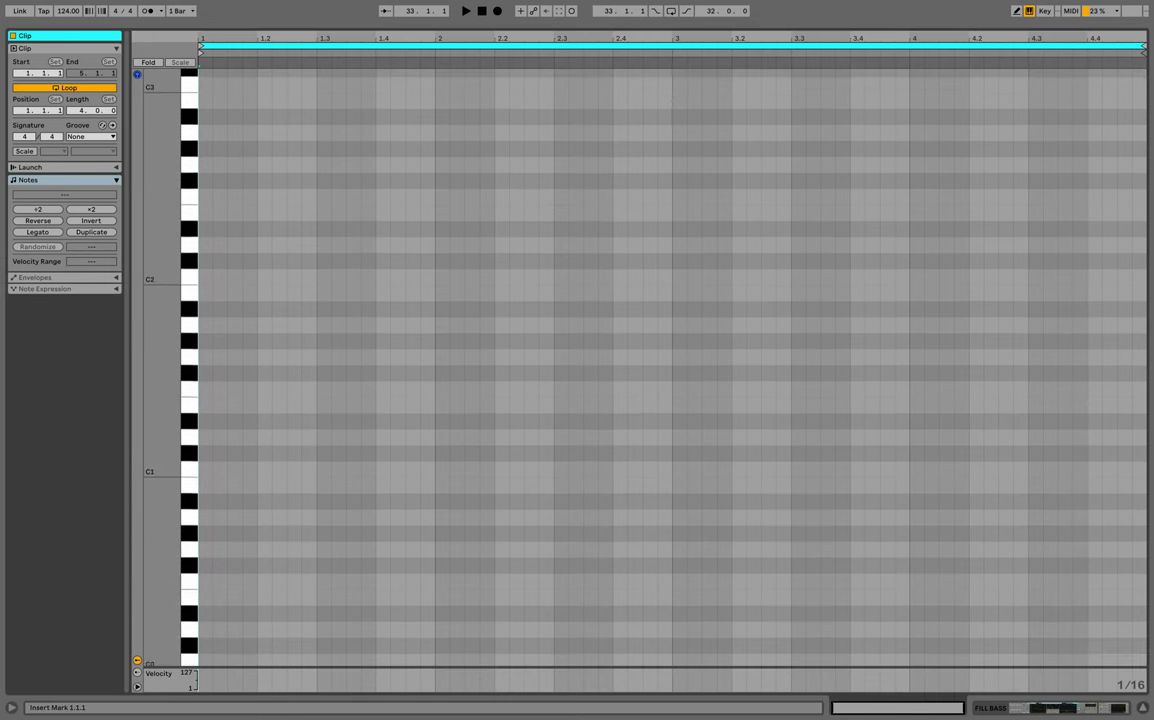
left_click(189, 472)
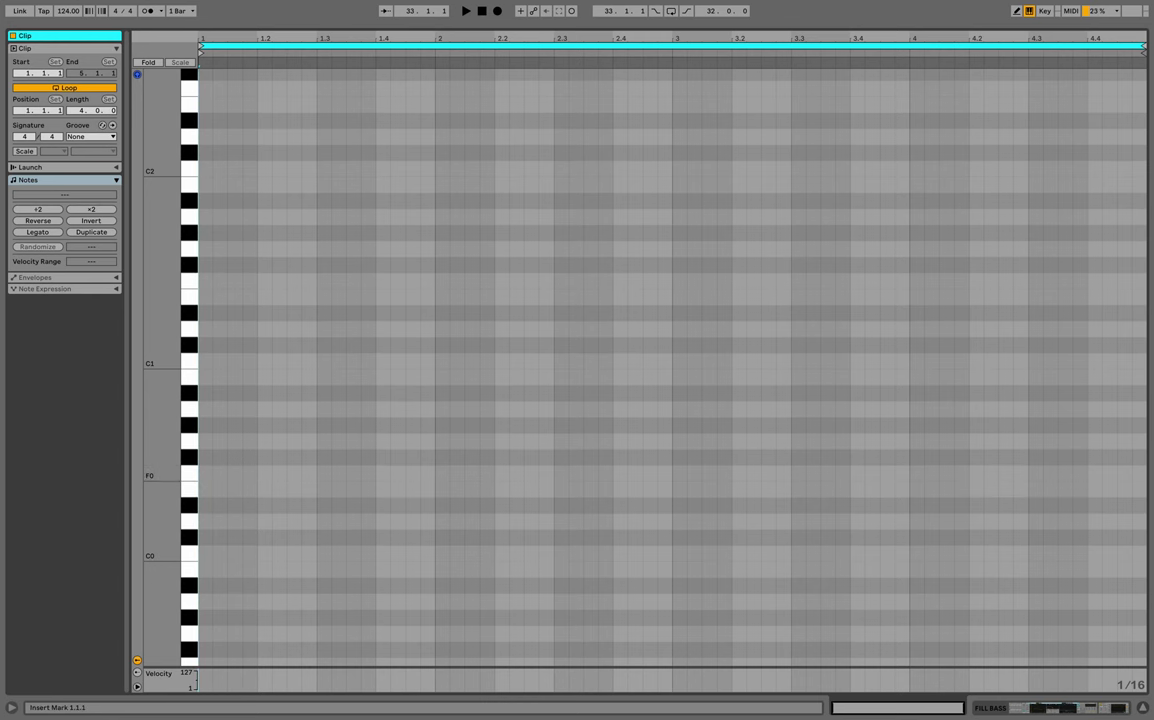
double_click(946, 473)
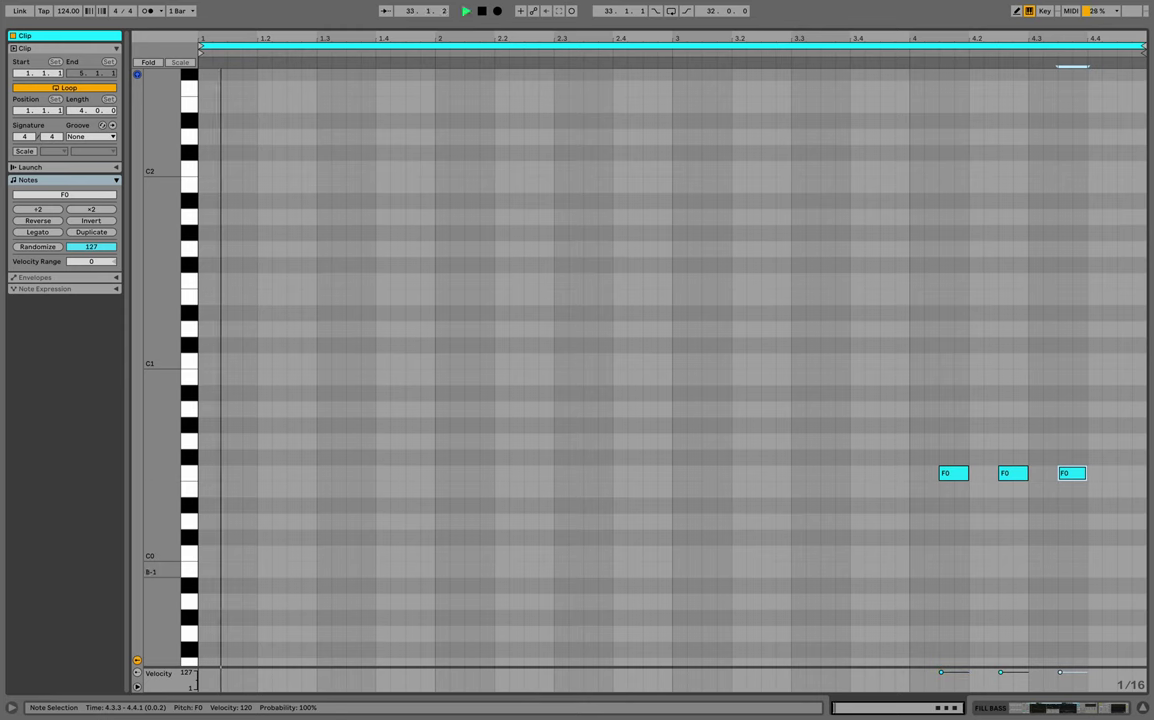
key("space")
key("super+alt+l")
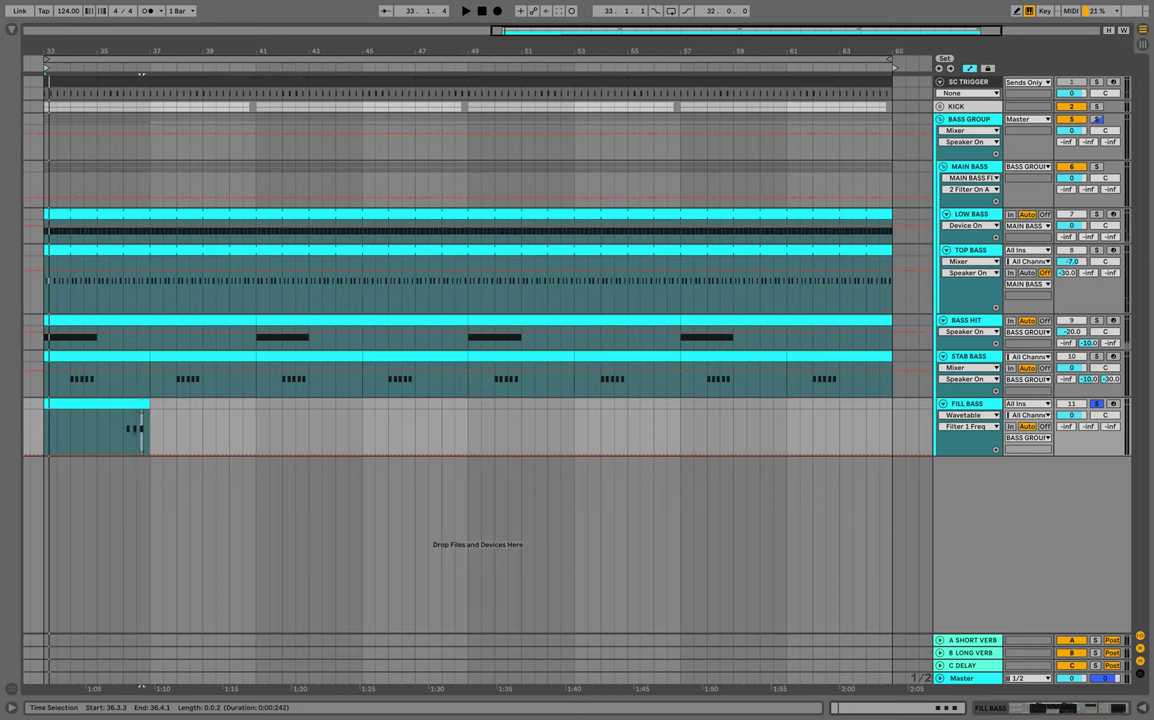
Play the soloed fill with its devices shown and raise Wavetable's Filter 1 frequency to 435 Hz.
key("space")
key("ctrl+alt+l")
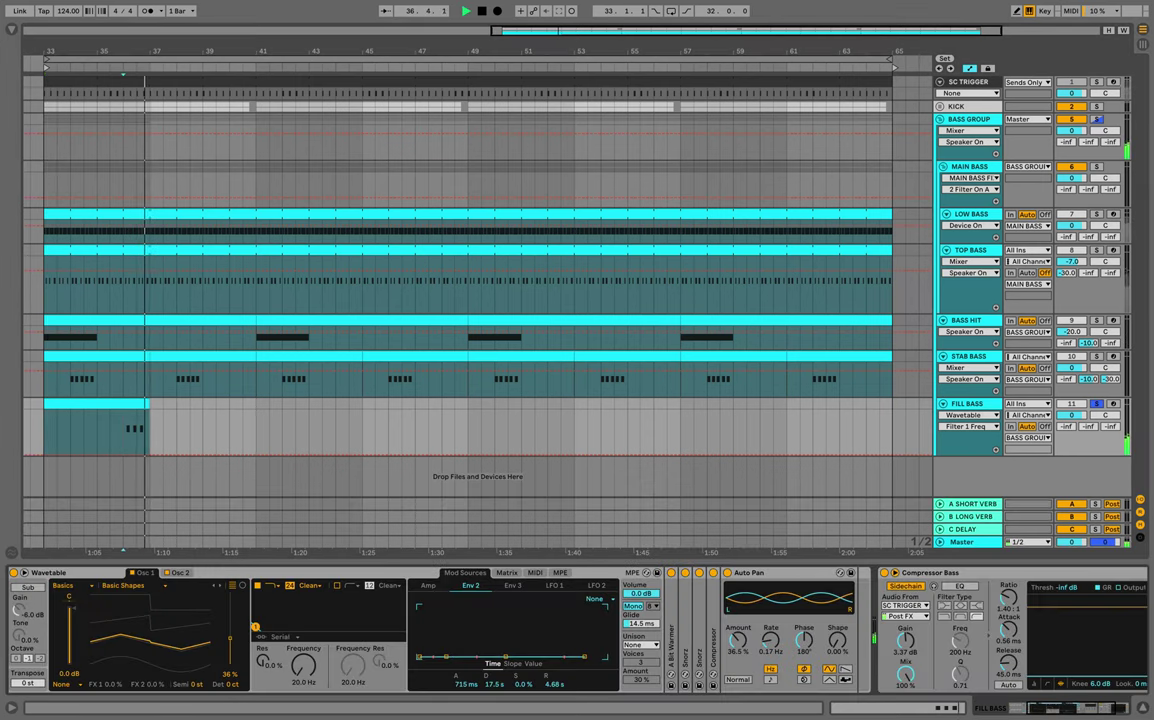
key("space")
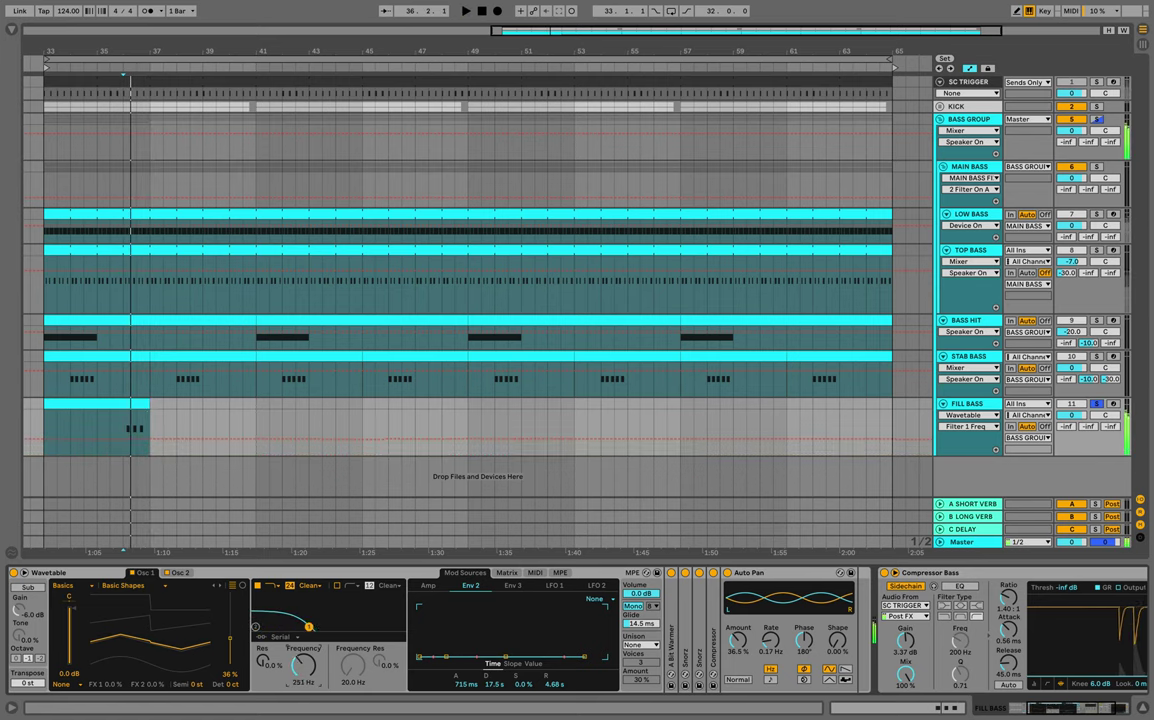
key("space")
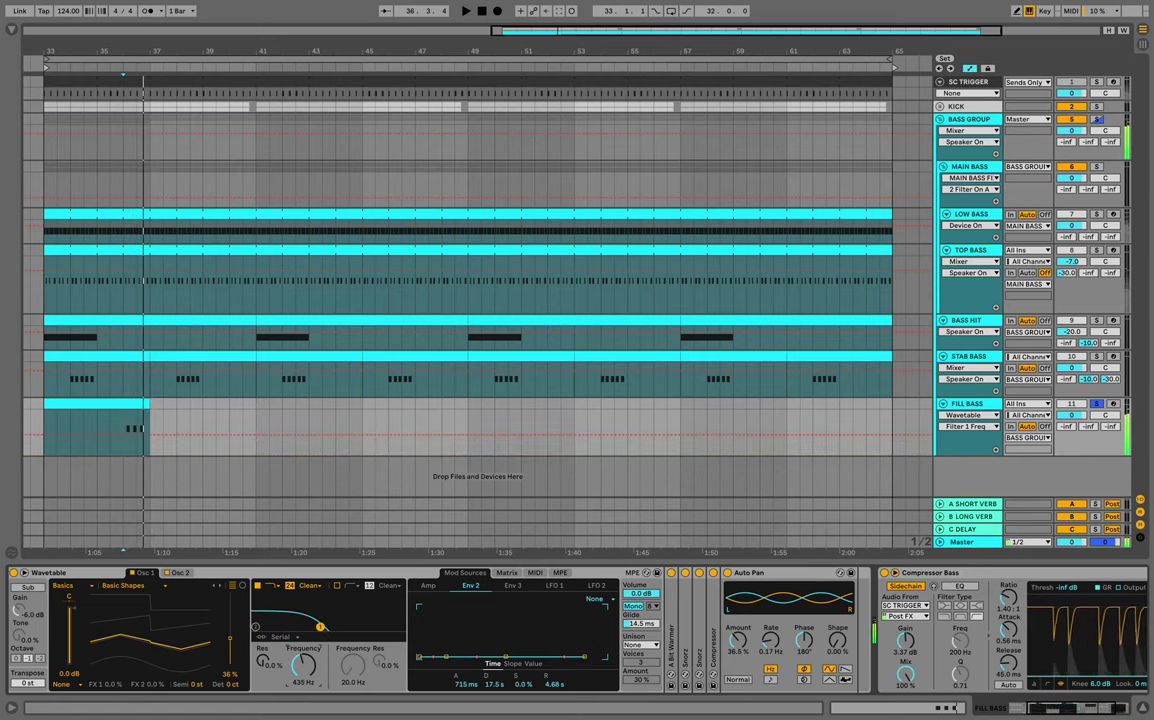
Show the automation of Wavetable's Filter 1 frequency on FILL BASS and lower its envelope to 20 Hz.
left_click_drag(135, 51, 518, 190)
right_click(302, 664)
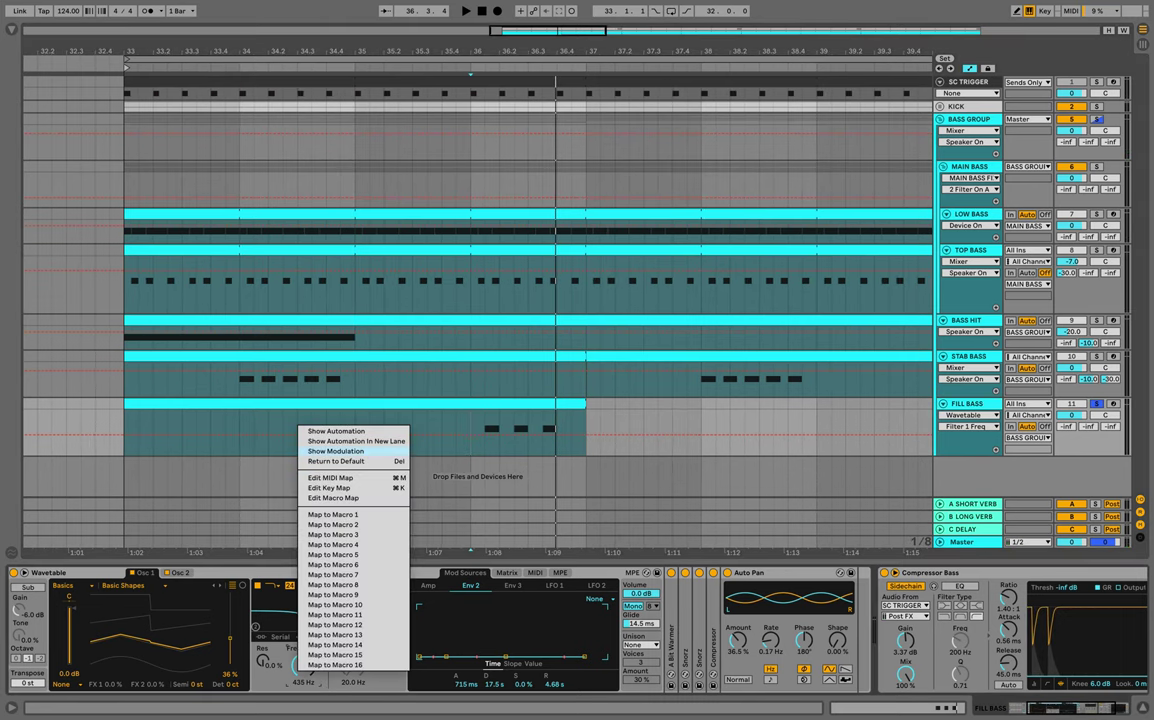
left_click(336, 431)
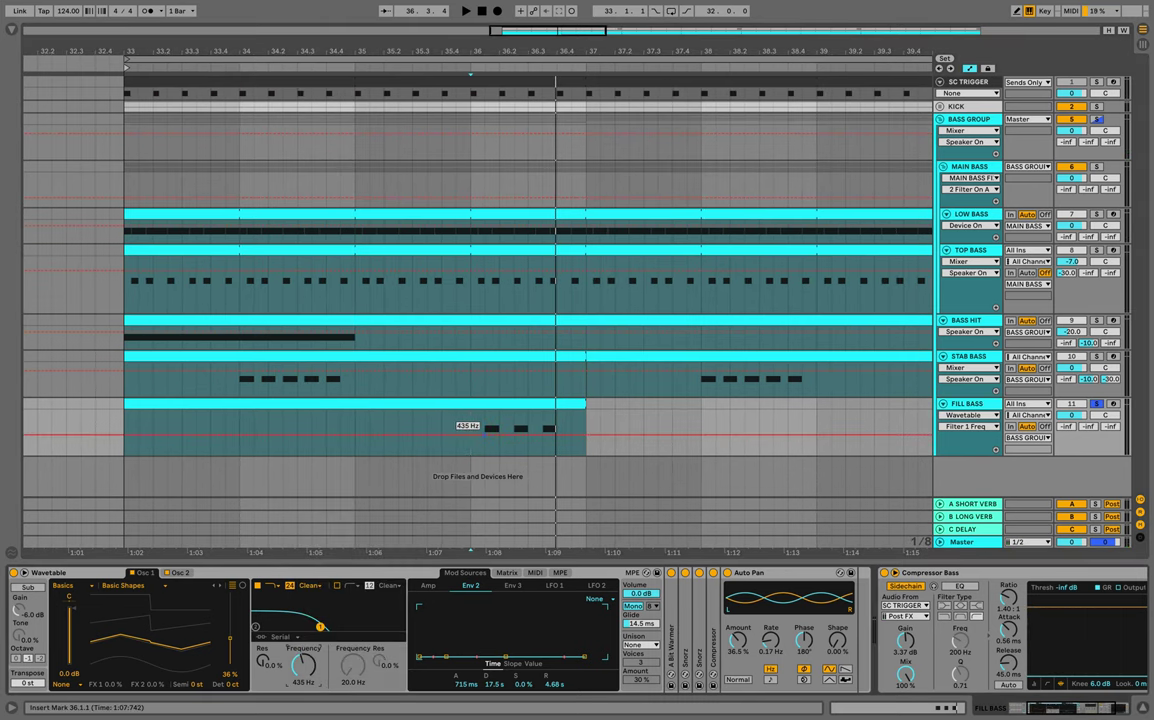
left_click_drag(485, 434, 485, 453)
Ramp the filter frequency automation up across the first fill note to 2 kHz at 36.2.1 and play it.
left_click_drag(487, 51, 487, 92)
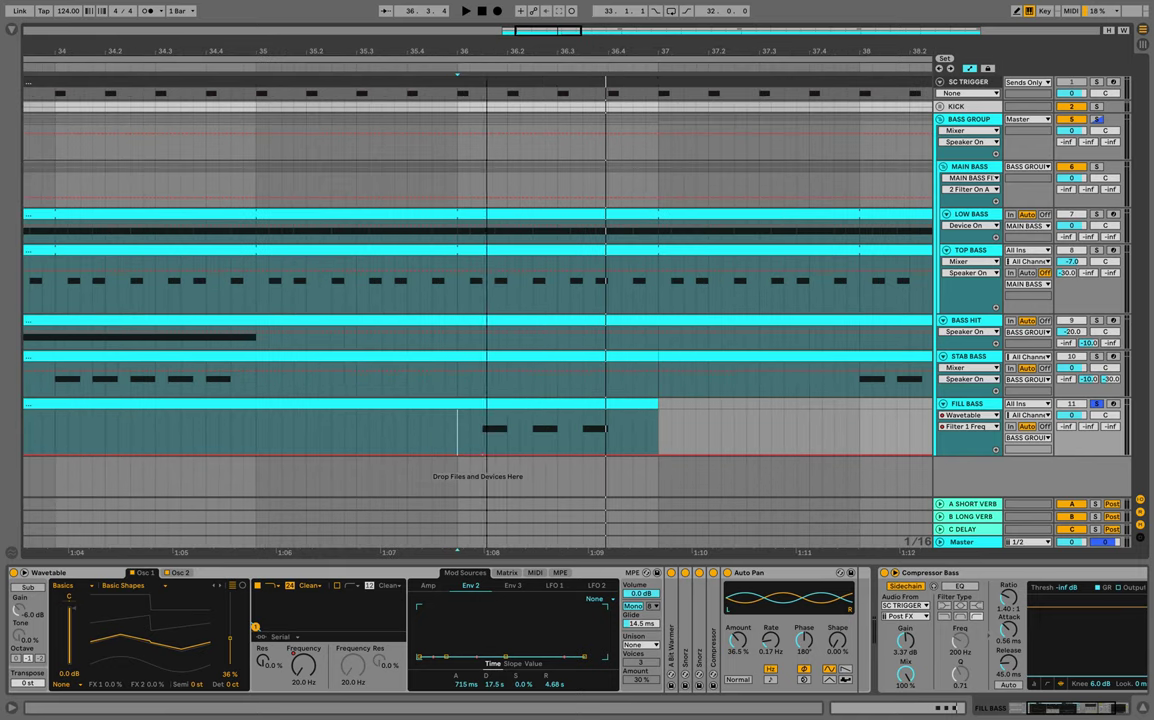
left_click_drag(507, 455, 507, 425)
right_click(507, 425)
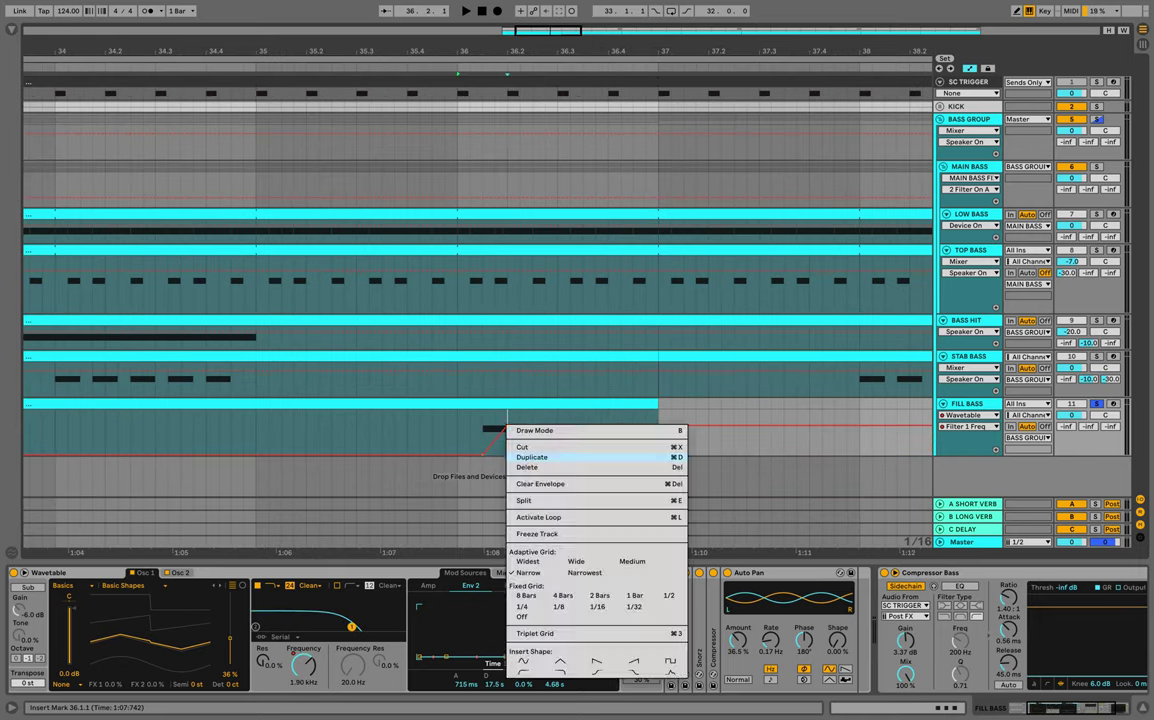
left_click(502, 427)
right_click(507, 428)
left_click(530, 434)
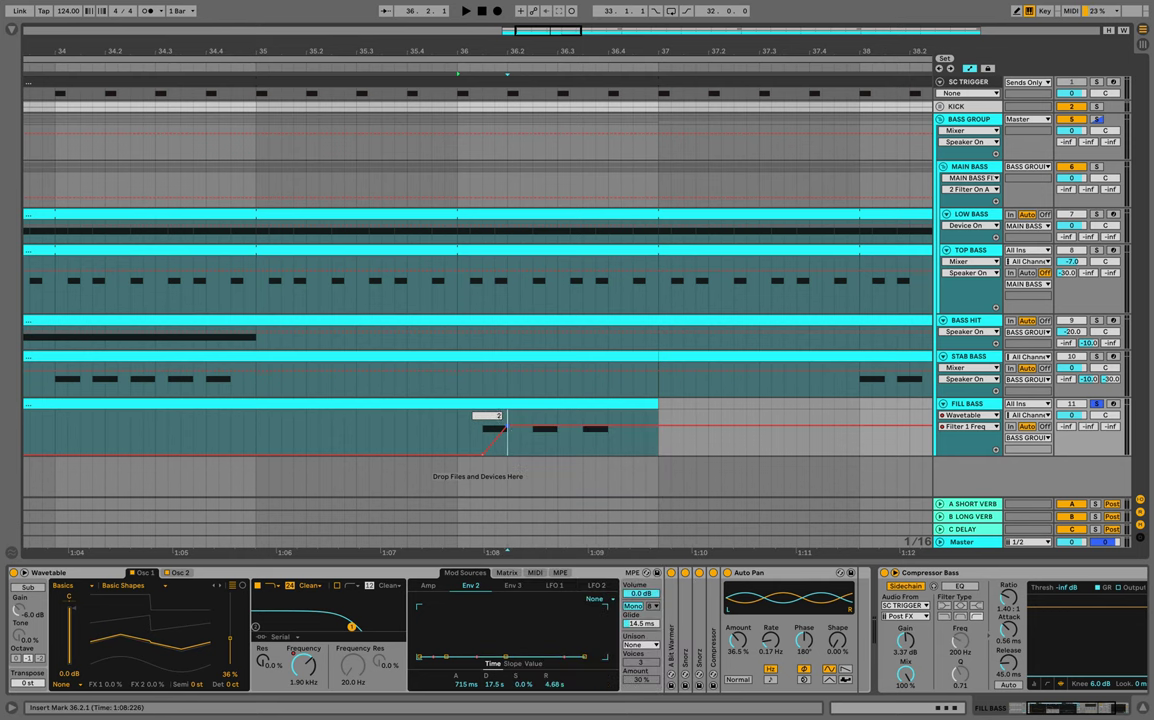
key("space")
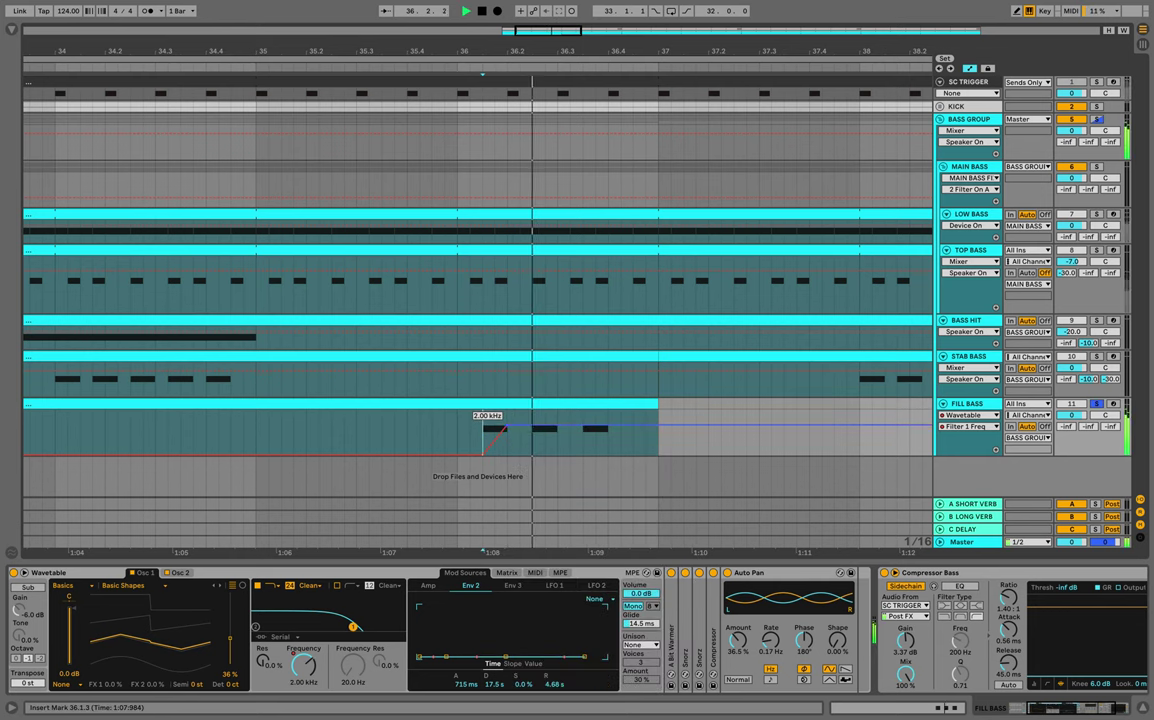
Drop the filter automation before the second note, peak it higher on that note, slope it down to the minimum at bar 37, and play the fill.
left_click_drag(519, 425, 658, 455)
key("space")
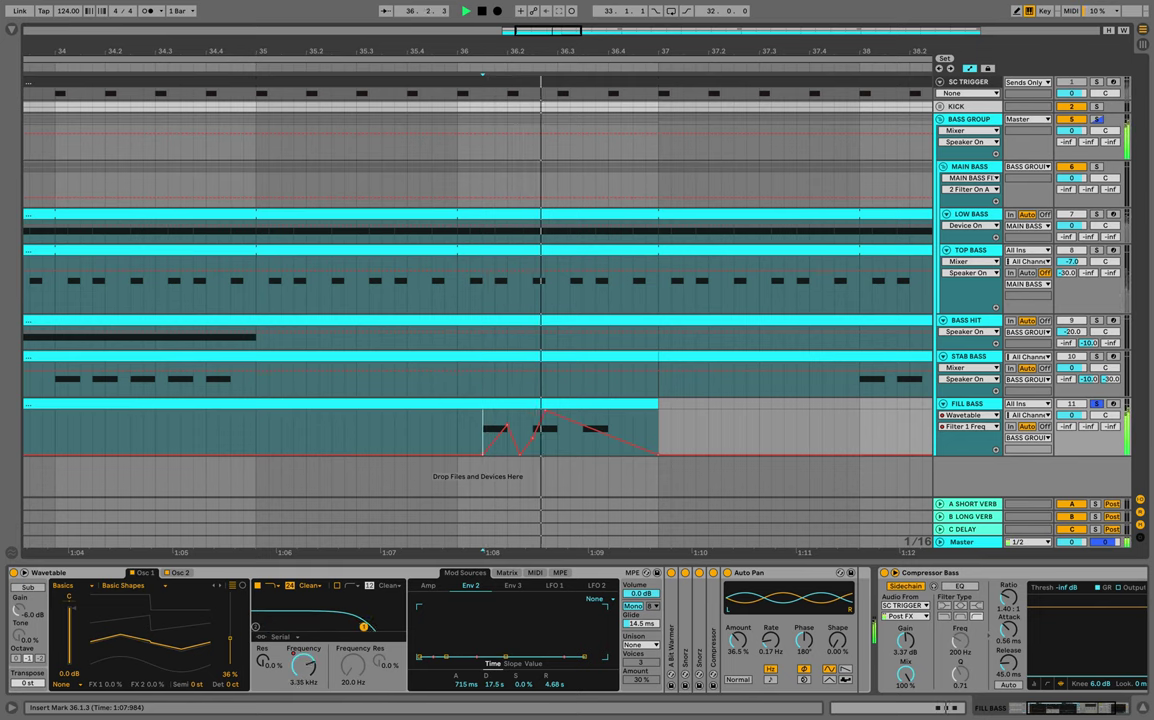
key("space")
scroll(640, 440, "down", 5)
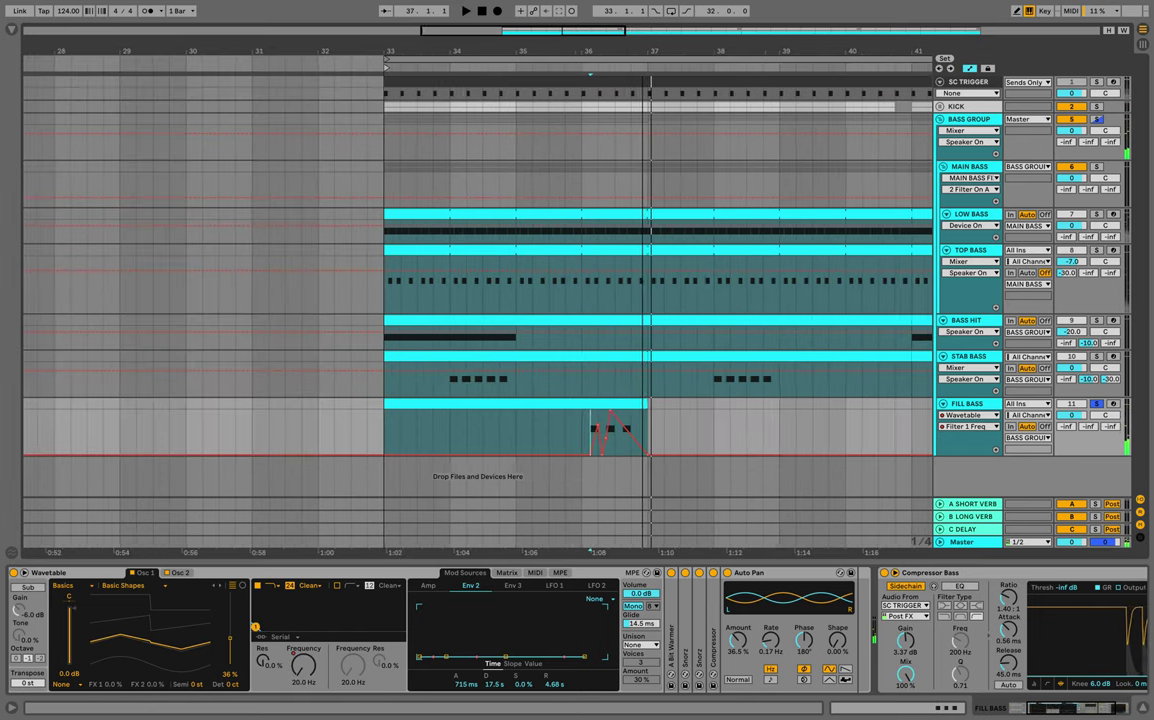
scroll(640, 440, "right", 2)
key("space")
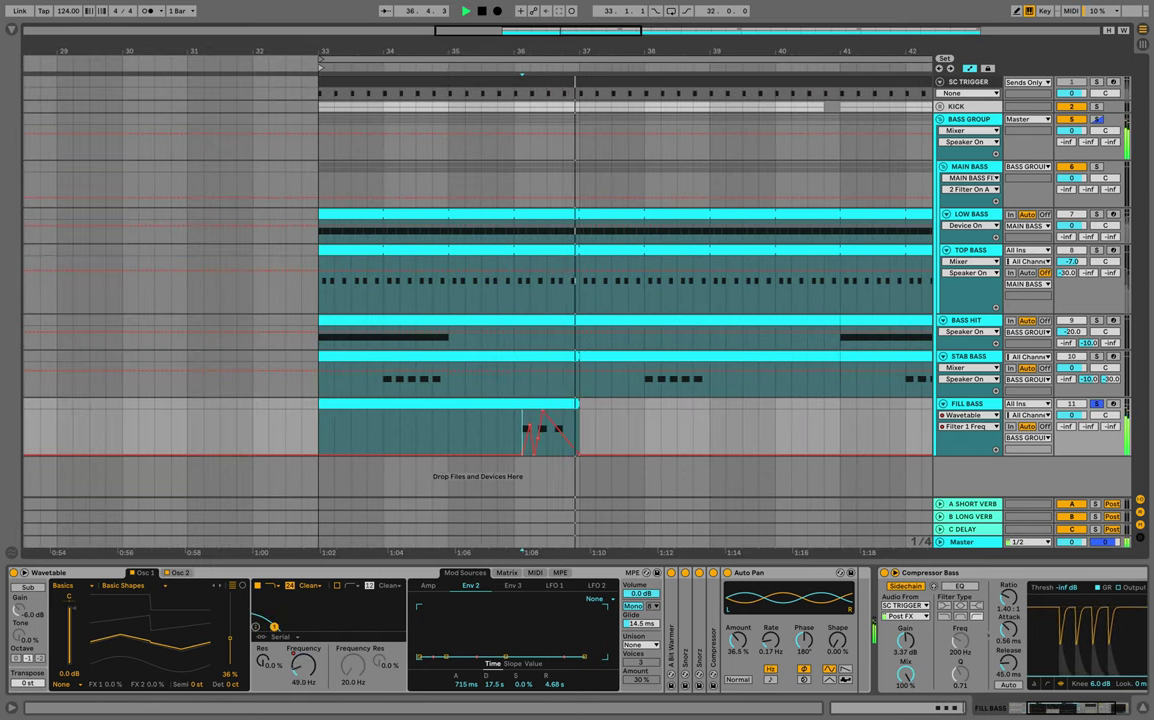
Move FILL BASS's Filter 1 frequency automation into its own lane and replay the fill.
left_click(995, 449)
key("space")
key("space")
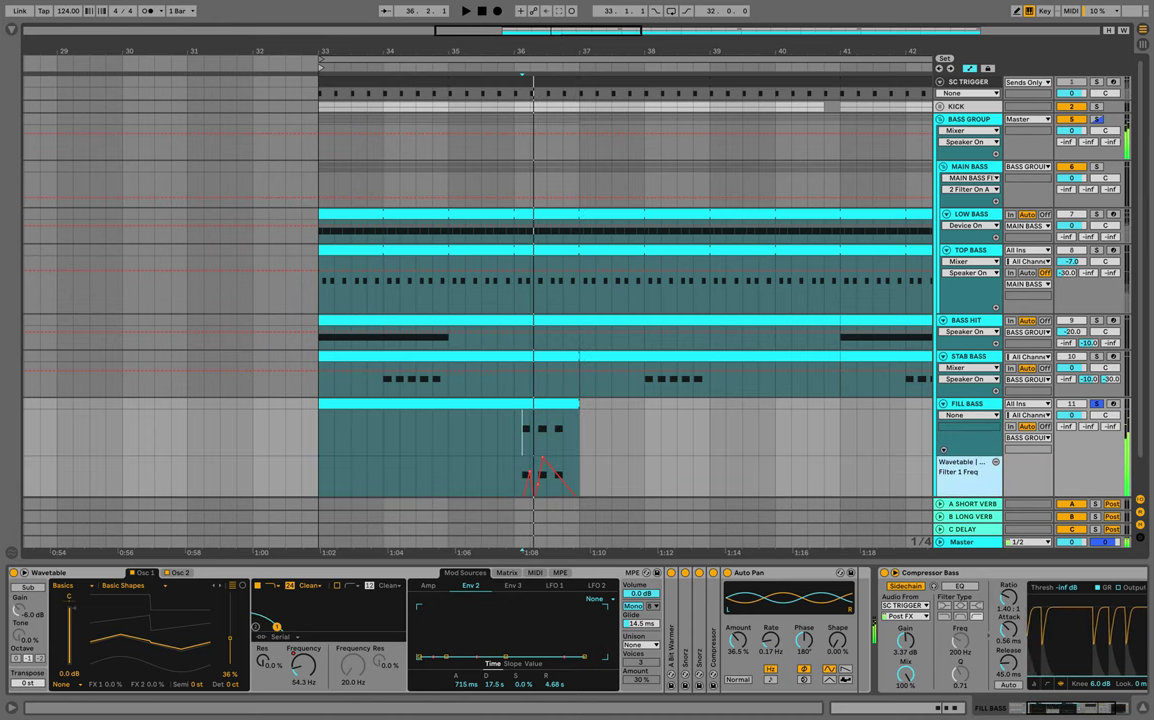
Unsolo FILL BASS and play the fill in the full mix from bar 36.
left_click(1096, 404)
key("space")
key("space")
left_click(514, 432)
key("space")
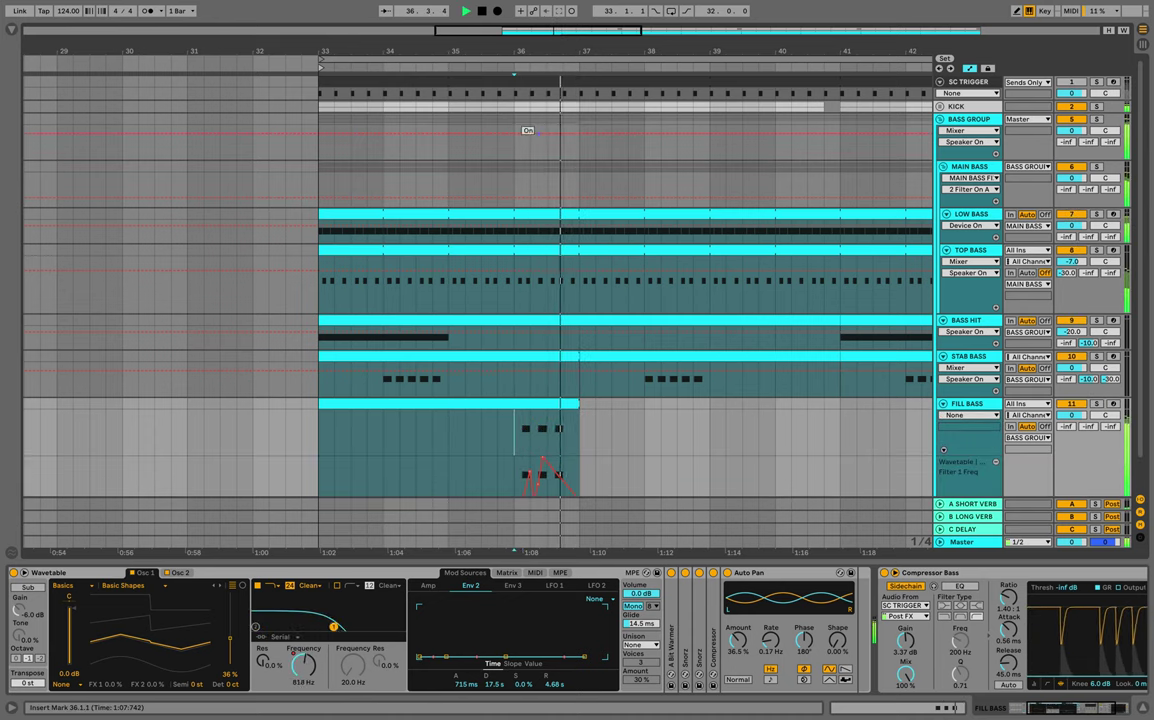
Duplicate the four-bar FILL BASS clip with its filter automation repeatedly until it fills the drop up to bar 65.
key("minus")
key("minus")
key("minus")
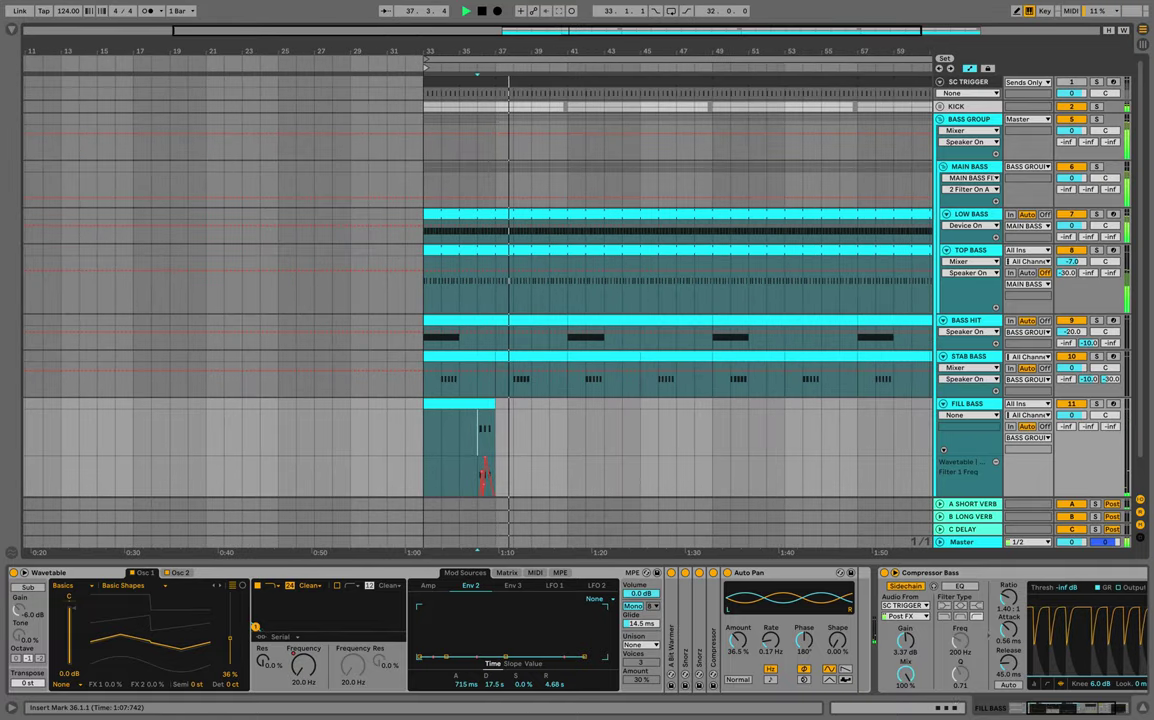
key("ctrl+d")
key("ctrl+d")
key("ctrl+d")
key("ctrl+d")
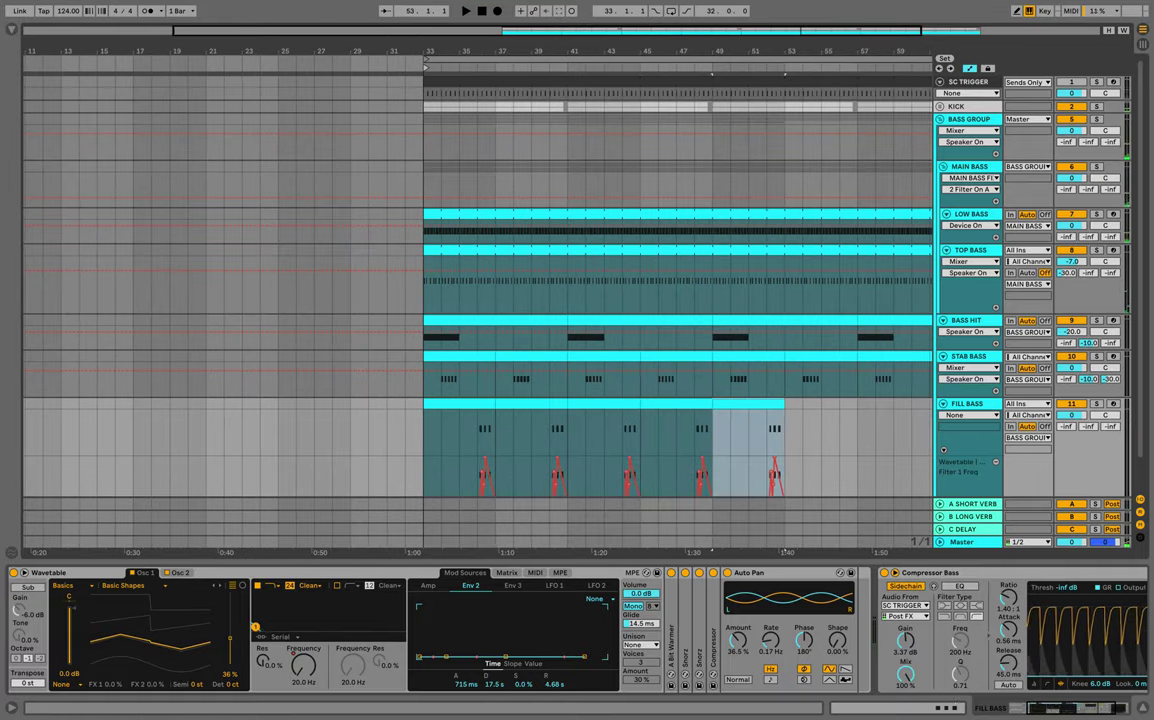
key("ctrl+d")
key("ctrl+d")
key("ctrl+d")
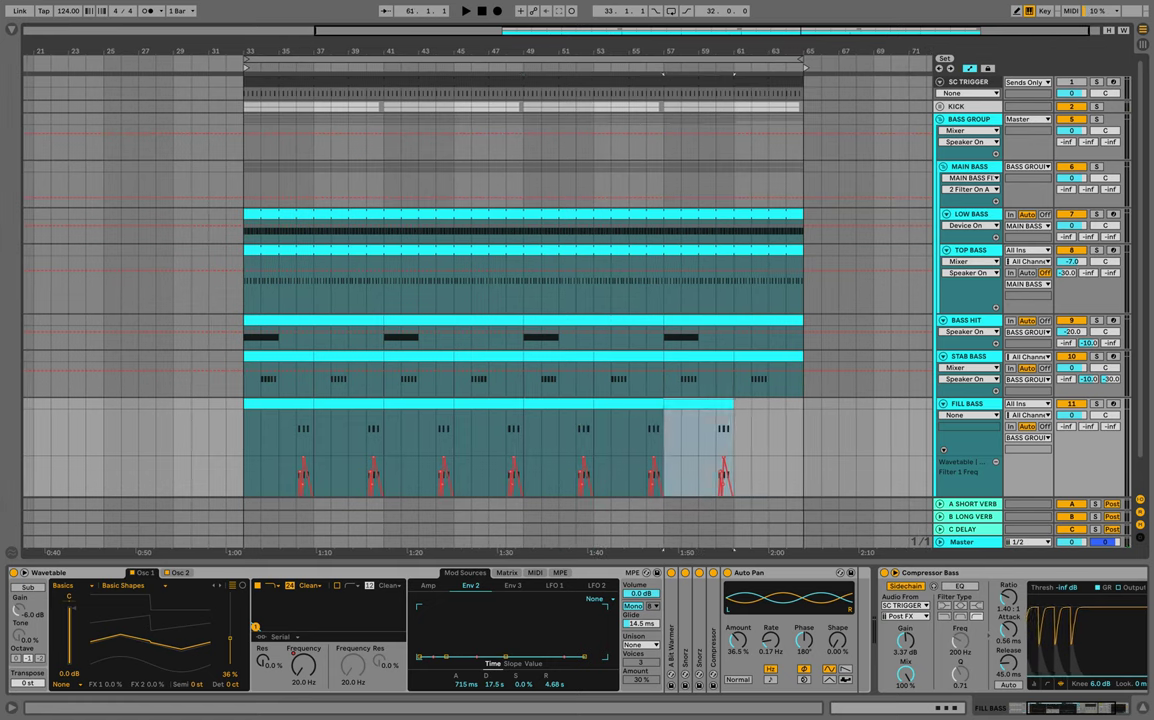
Play the full mix from bar 33 and hide the filter automation lane of FILL BASS.
key("space")
left_click(244, 432)
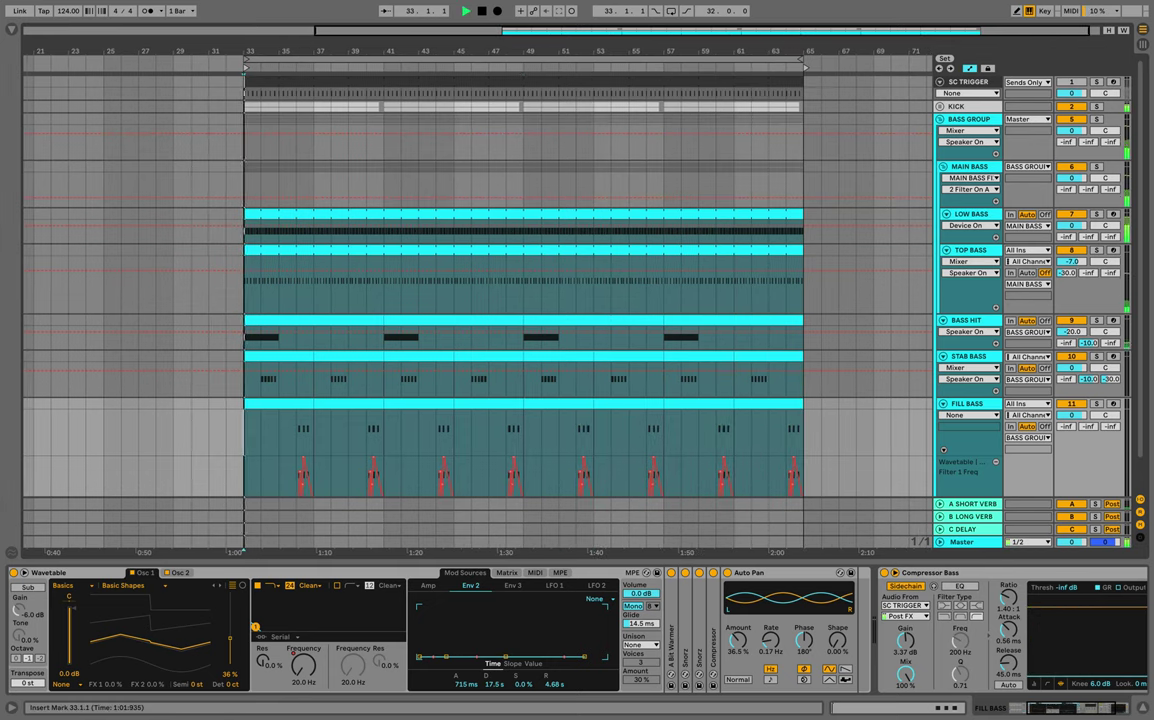
scroll(275, 438, "down", 2)
scroll(275, 438, "left", 2)
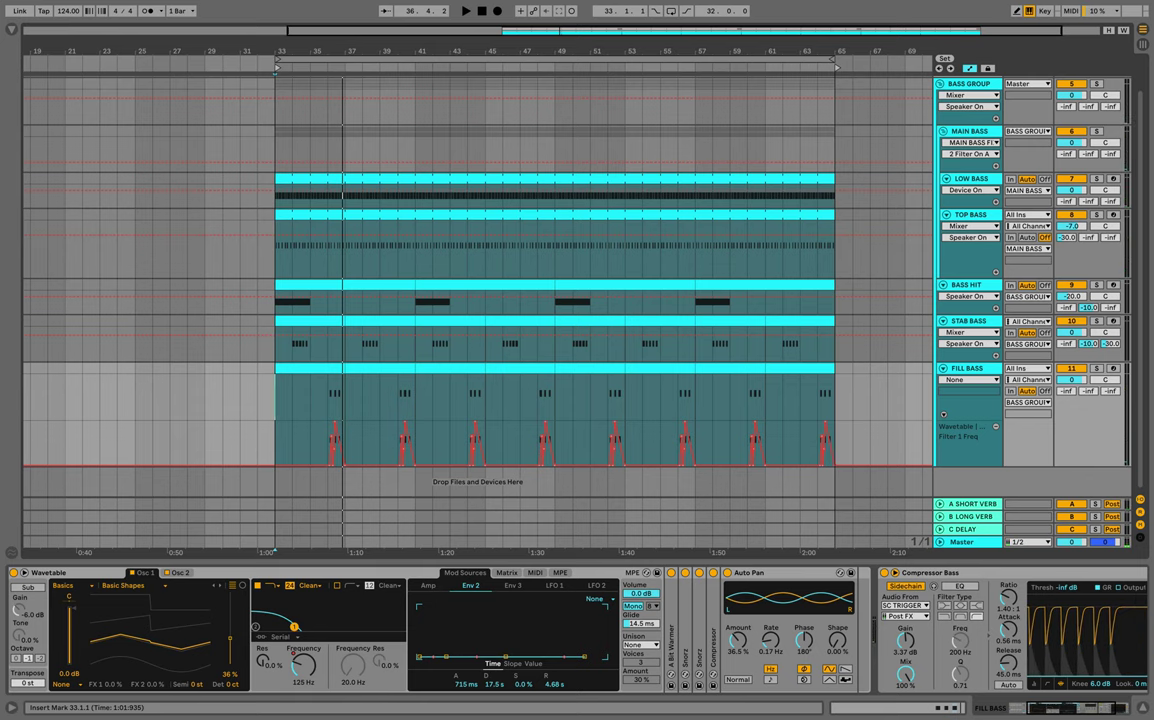
left_click(943, 414)
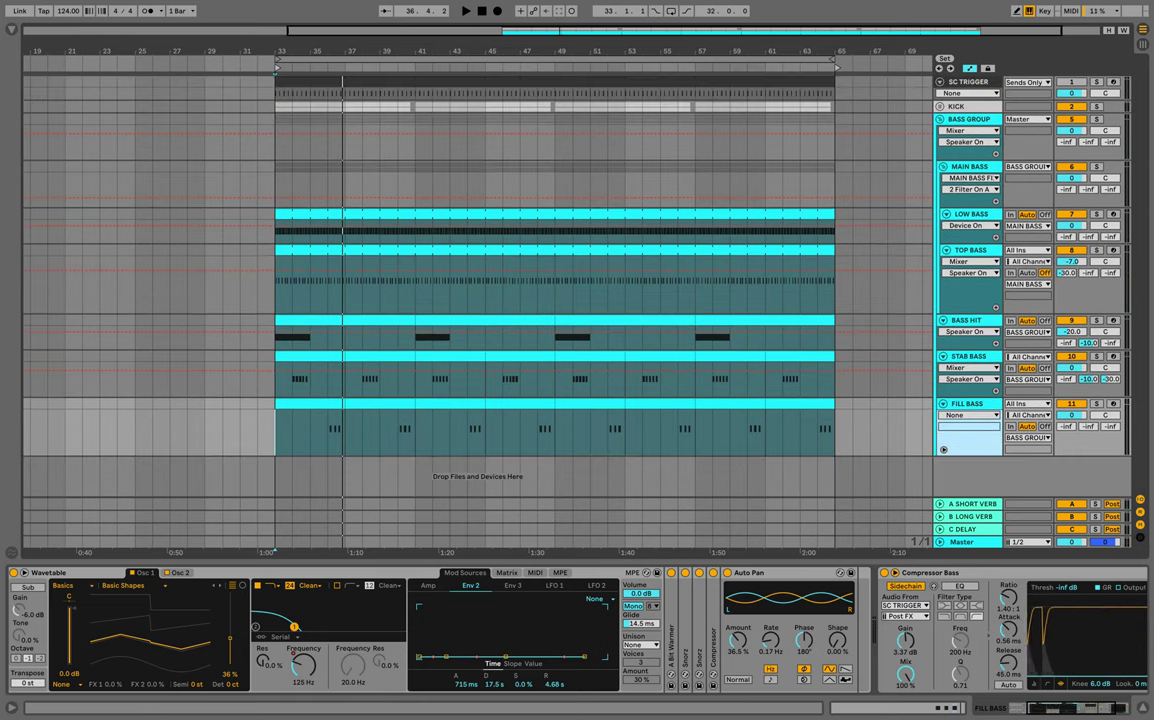
Solo FILL BASS, set its long reverb send to -10 dB and its delay send to -15 dB, and play from bar 36.
left_click(1097, 404)
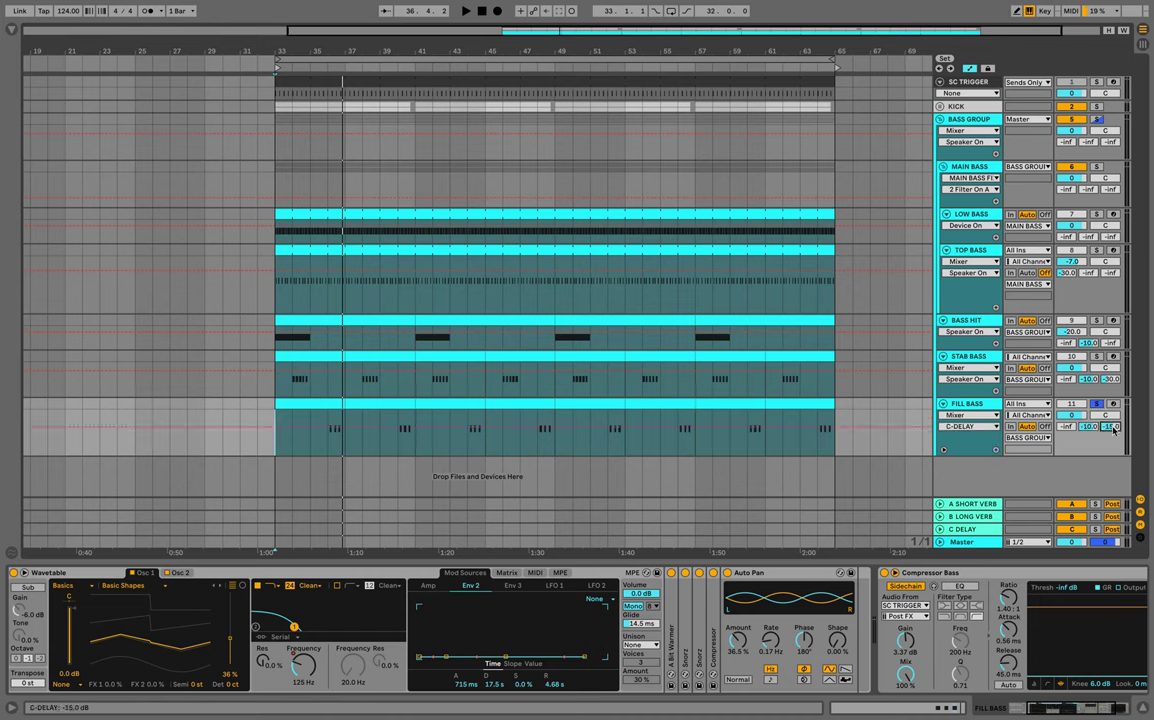
key("space")
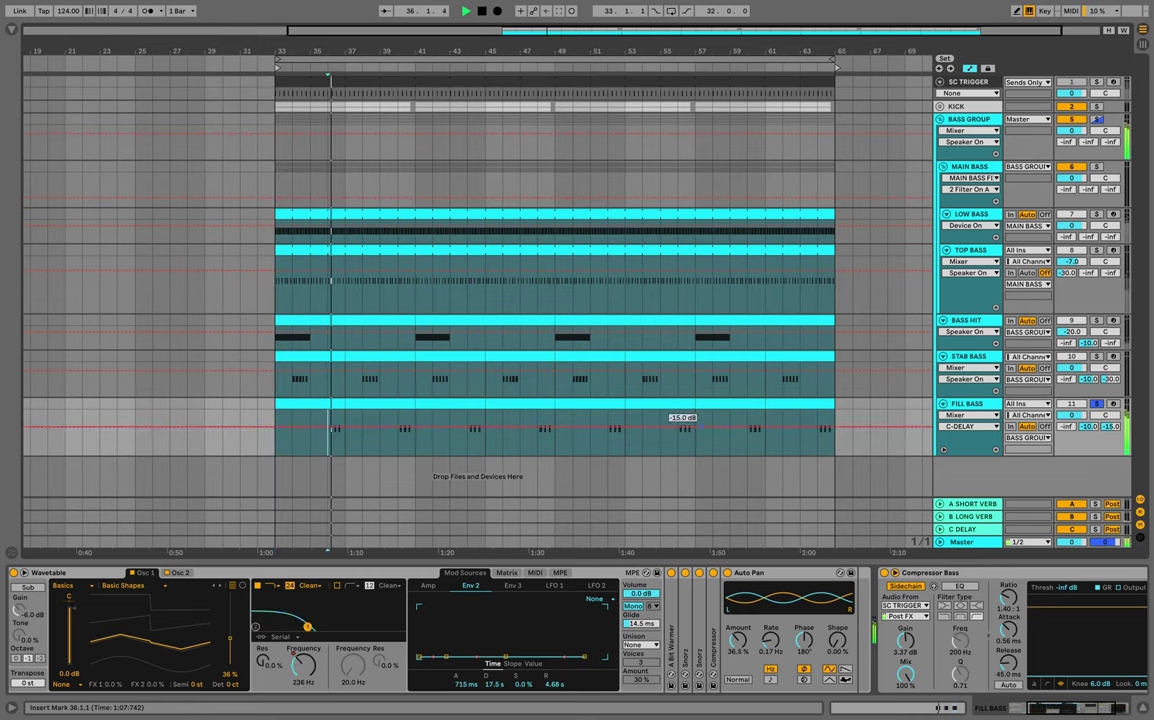
key("space")
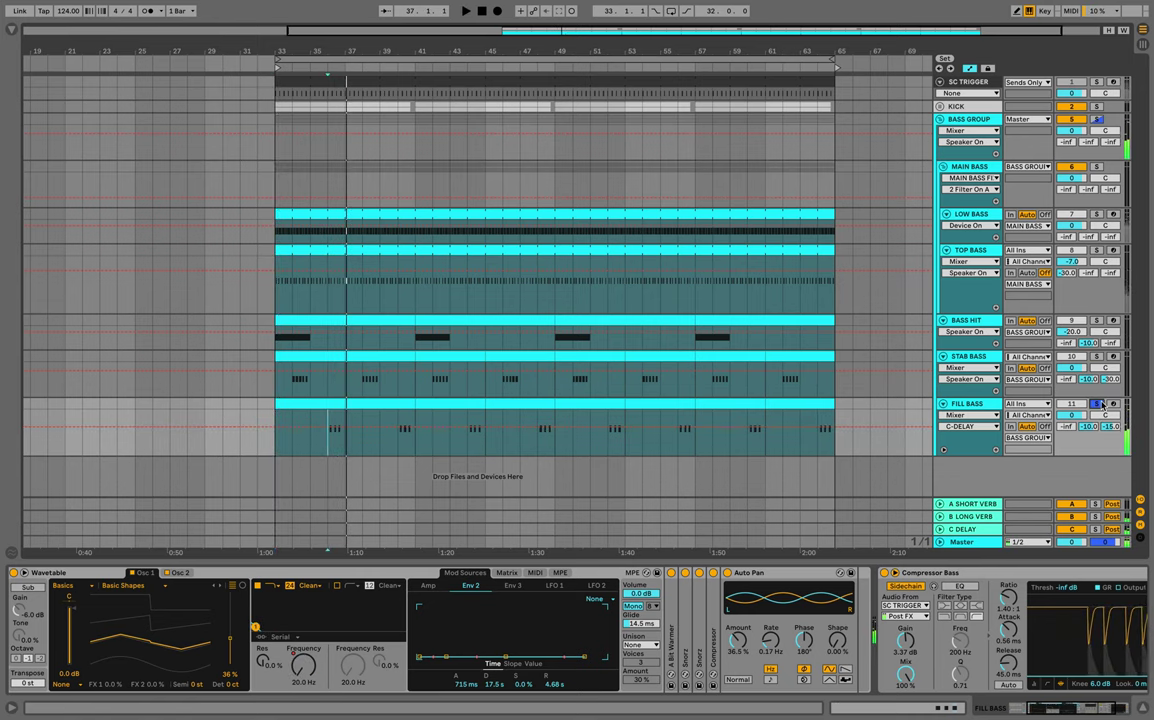
Unsolo FILL BASS and add a Utility effect between its Auto Pan and Compressor Bass.
left_click(1096, 403)
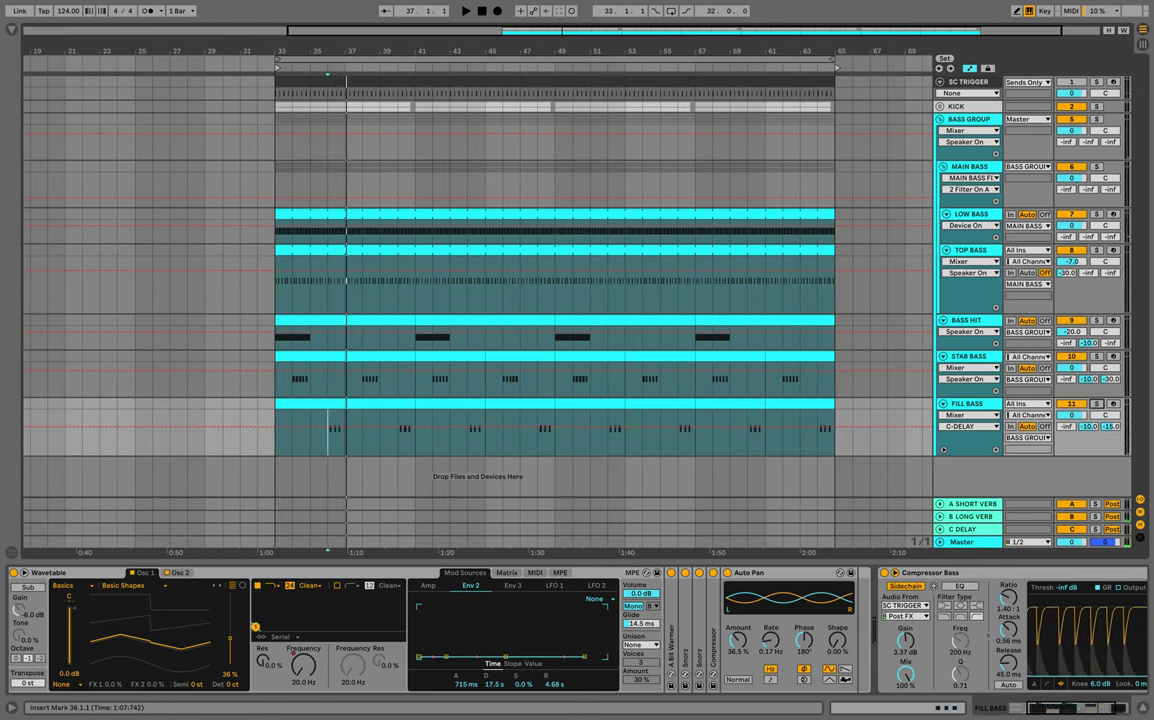
scroll(580, 630, "left", 4)
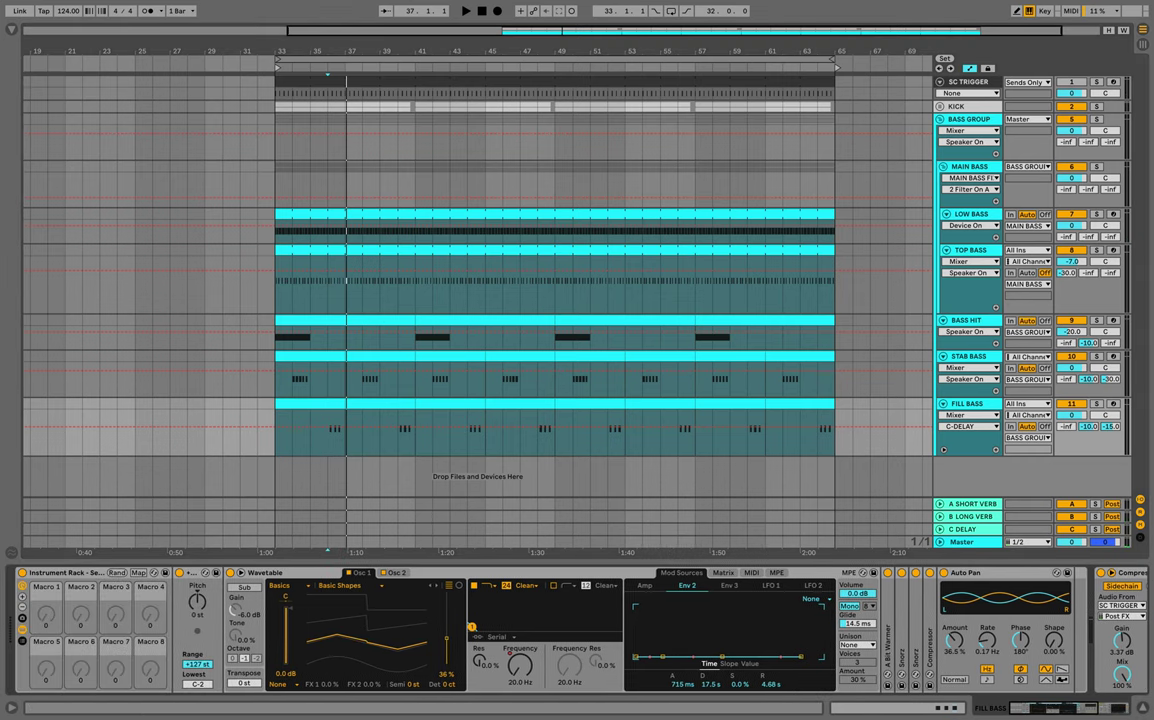
key("alt+super+b")
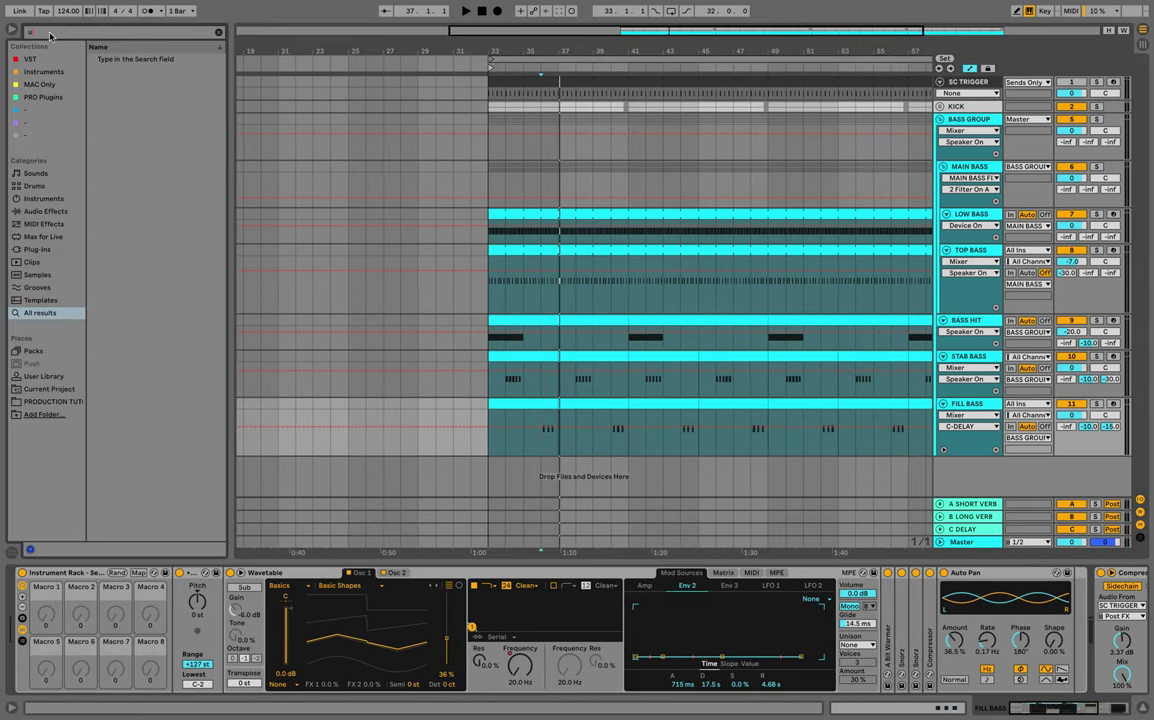
type("util")
left_click(45, 211)
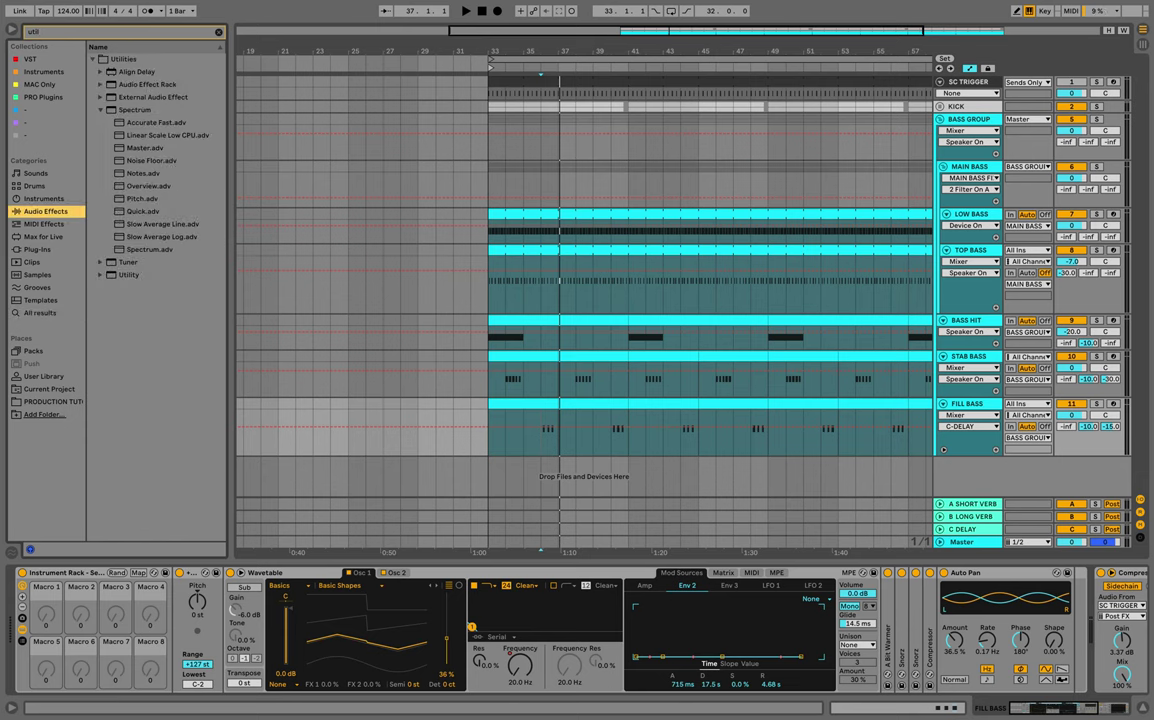
left_click(93, 59)
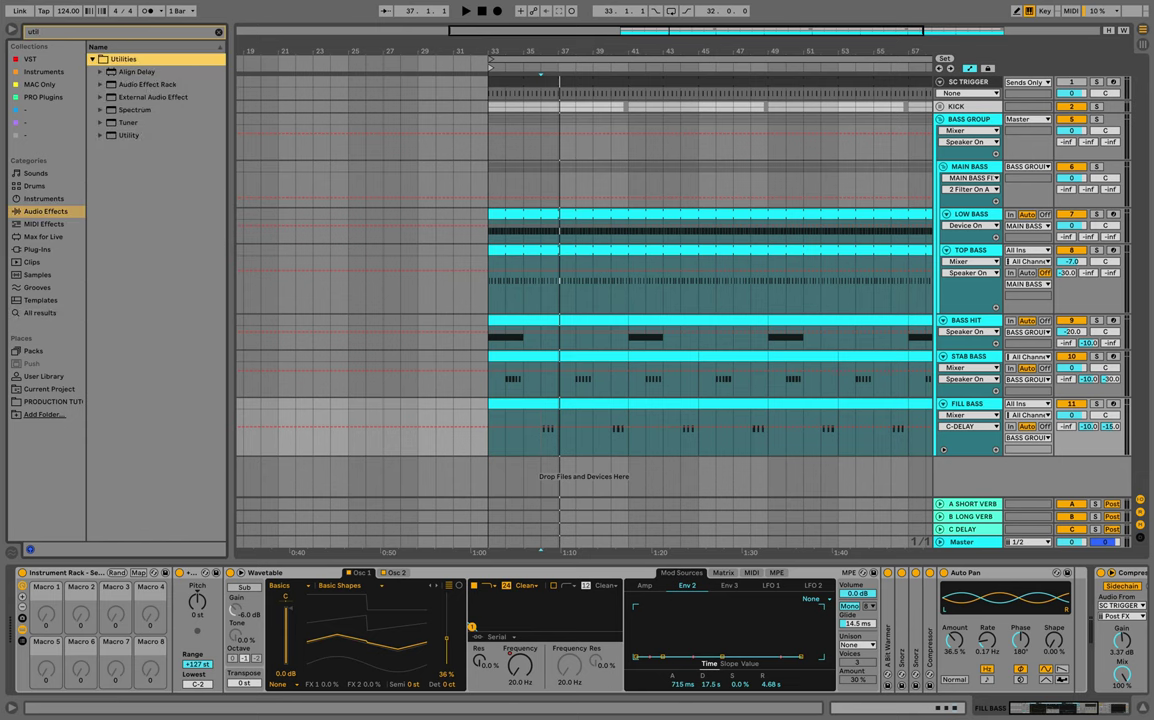
mouse_move(128, 135)
left_mouse_down()
mouse_move(600, 400)
mouse_move(1092, 629)
left_mouse_up()
scroll(1092, 628, "right", 5)
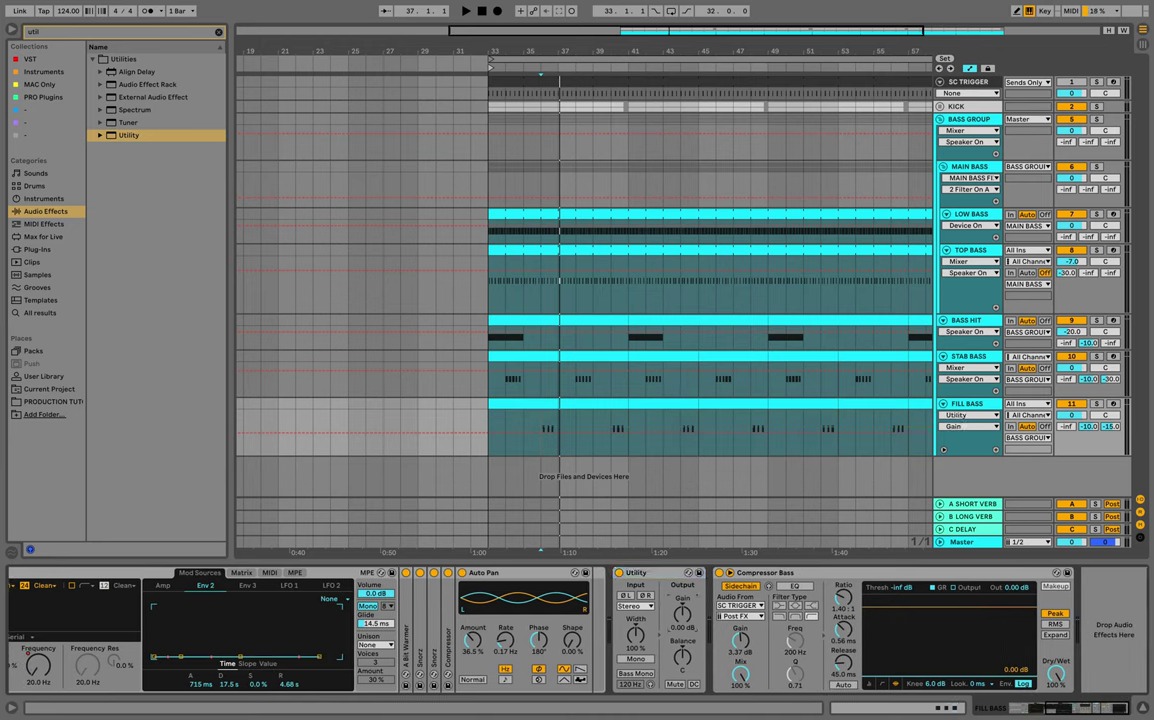
Play the fill bass in solo and insert an EQ Eight between Auto Pan and Utility.
key("space")
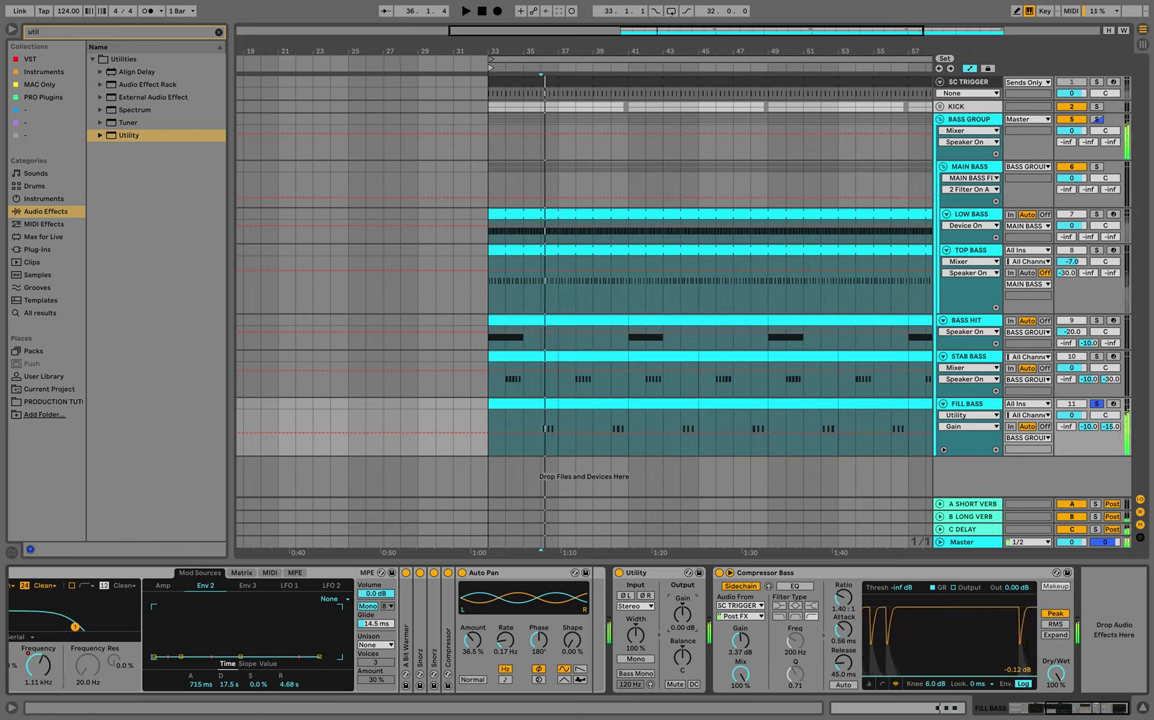
key("BackSpace")
key("BackSpace")
key("BackSpace")
key("BackSpace")
type("eq")
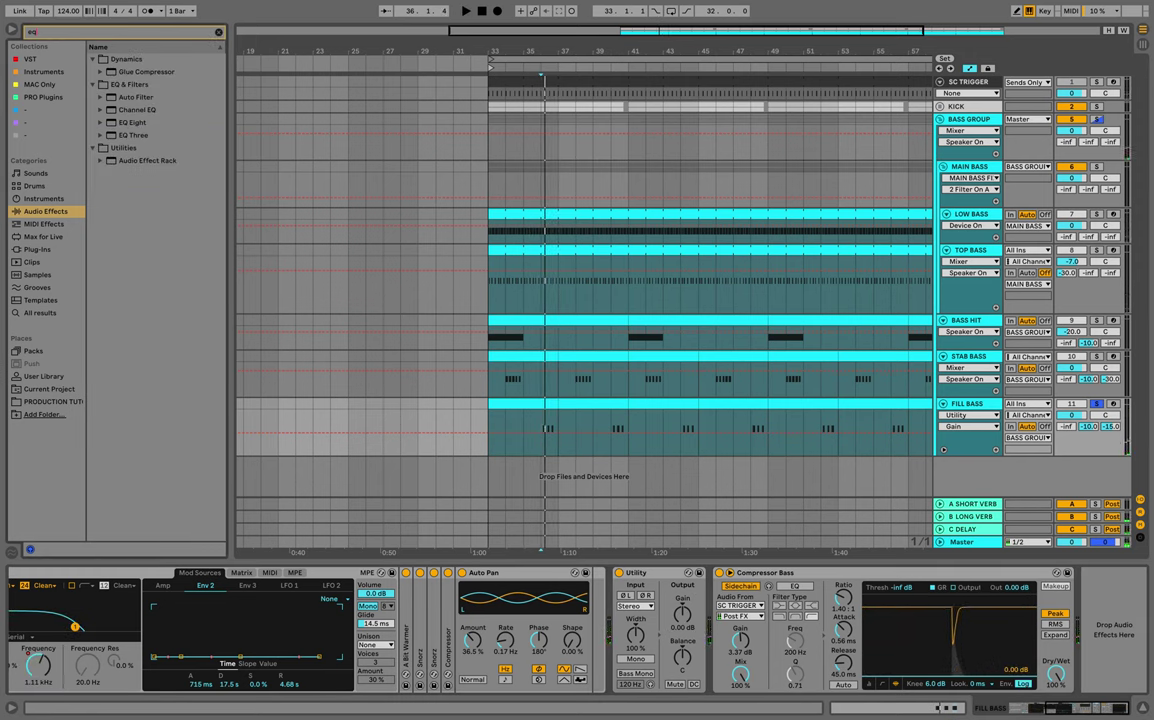
left_click_drag(133, 122, 612, 634)
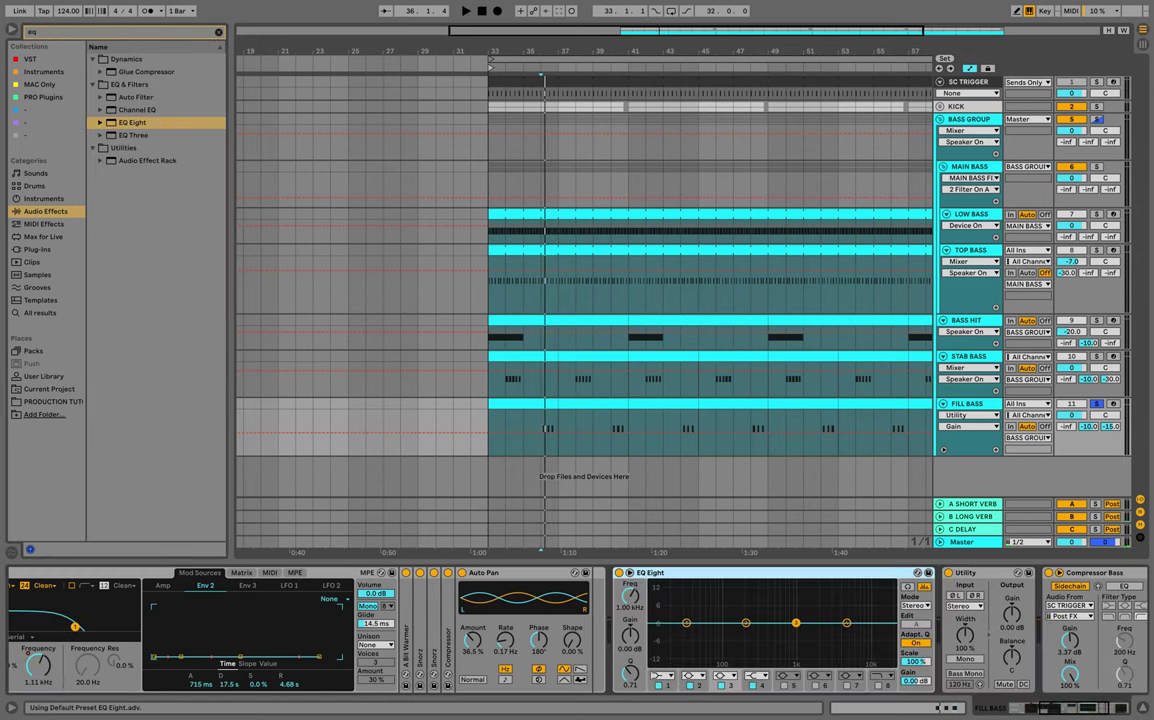
Turn on EQ Eight's audition mode, make band 1 a low cut, and cut band 3 by 4 dB at 938 Hz with Q 2.00.
left_click(908, 587)
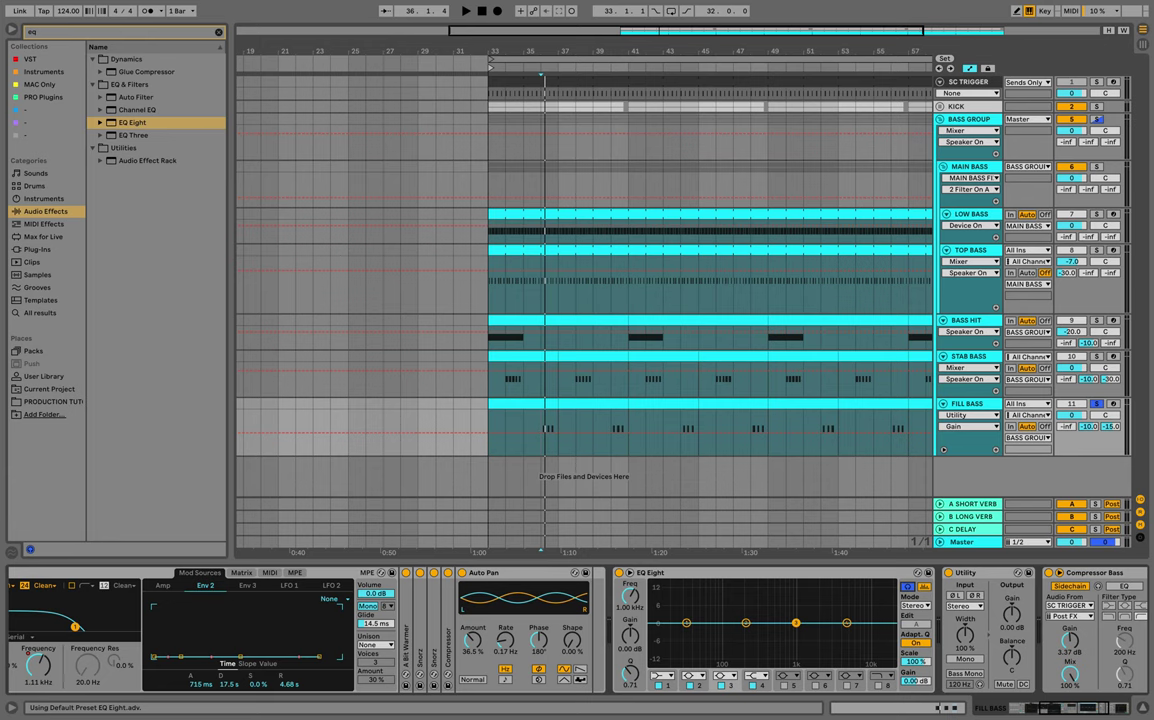
left_click(662, 676)
left_click(661, 609)
key("space")
left_click_drag(686, 632, 793, 583)
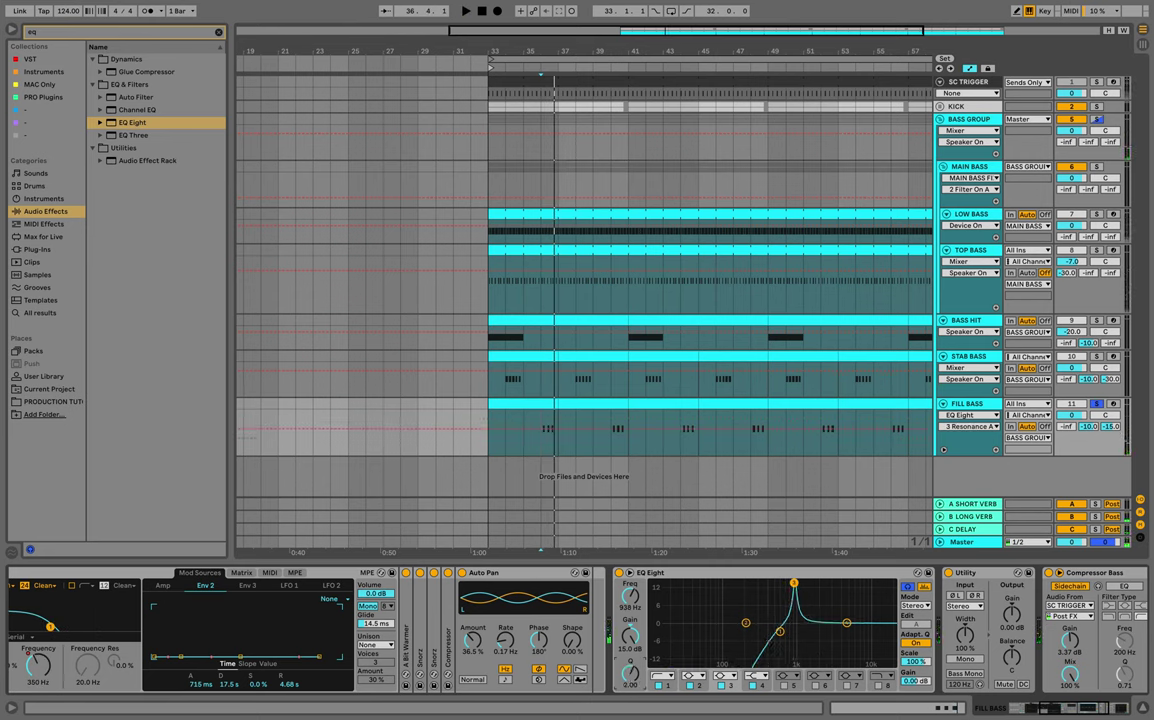
key("space")
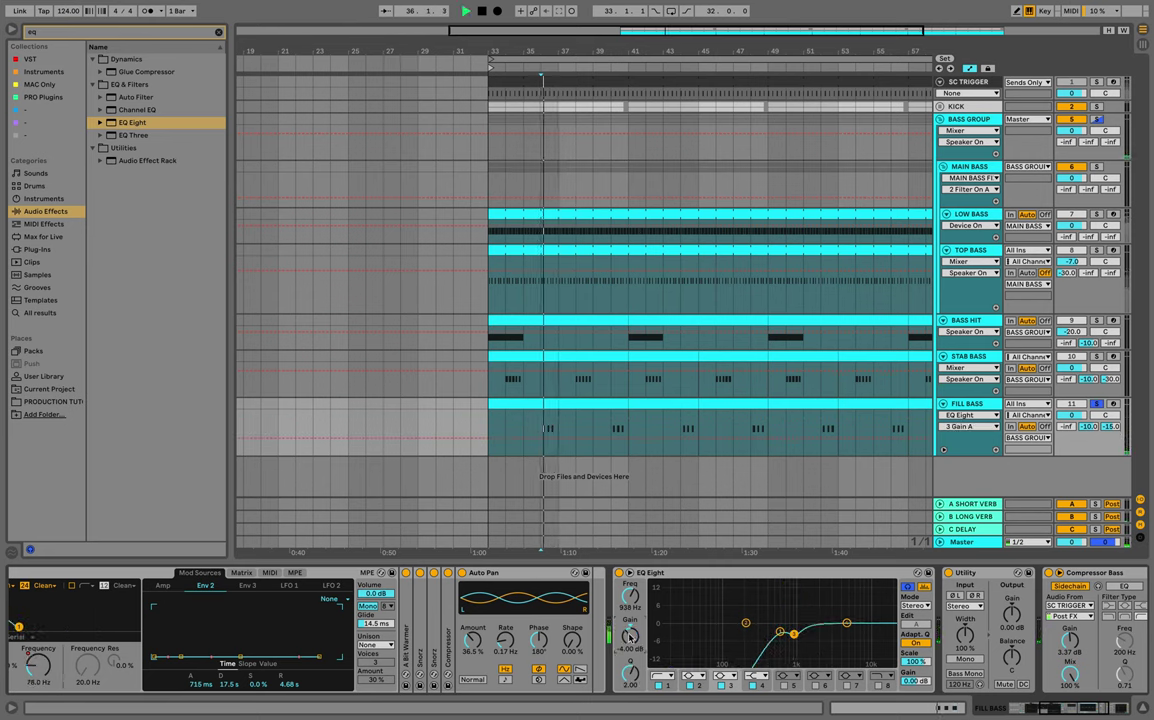
Play the fill in the full mix and set the FILL BASS Utility gain to 5 dB.
key("space")
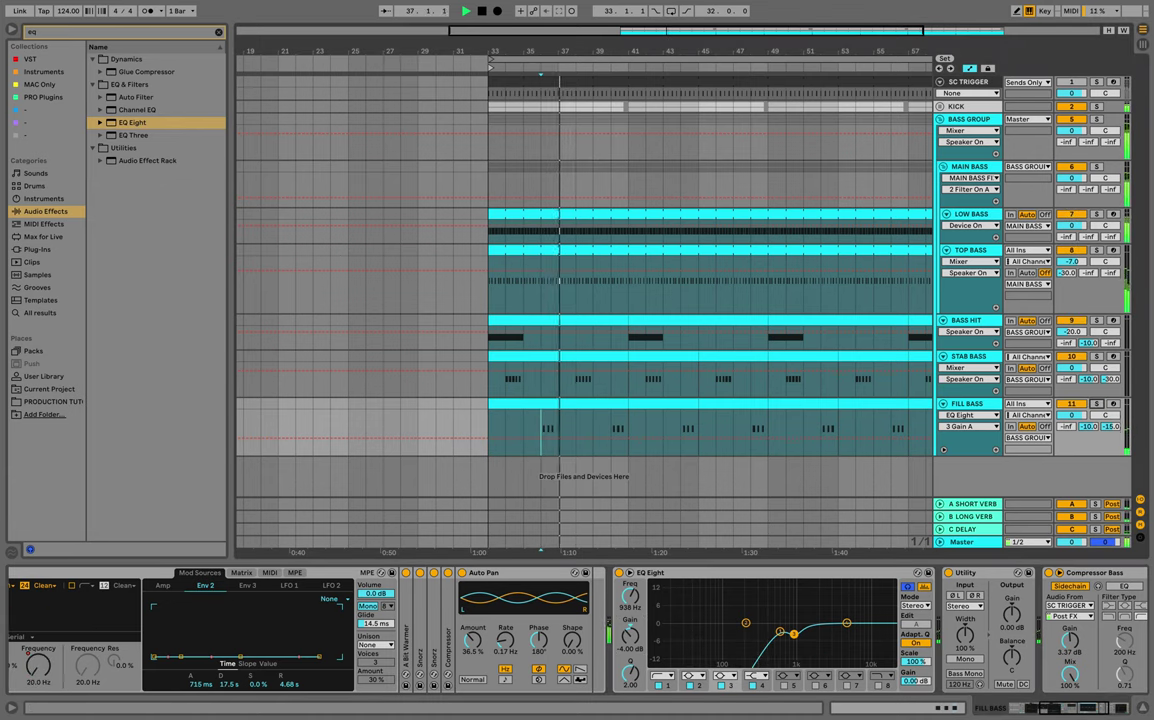
left_click(1012, 614)
key("space")
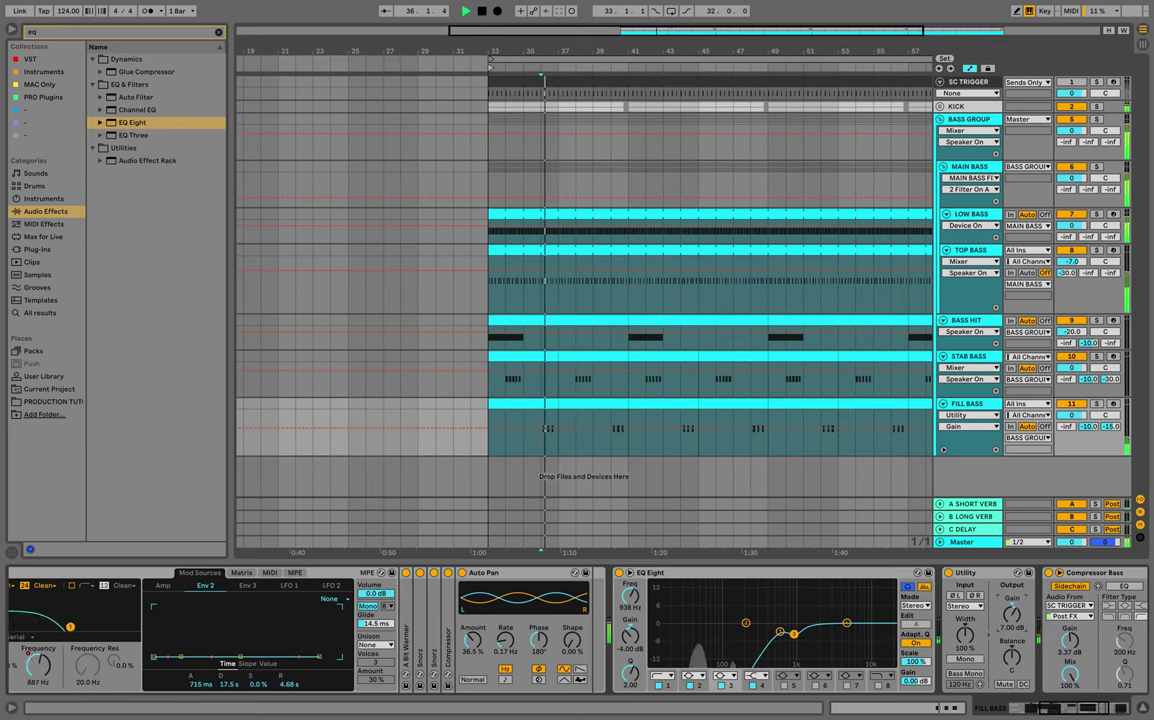
scroll(918, 398, "right", 1)
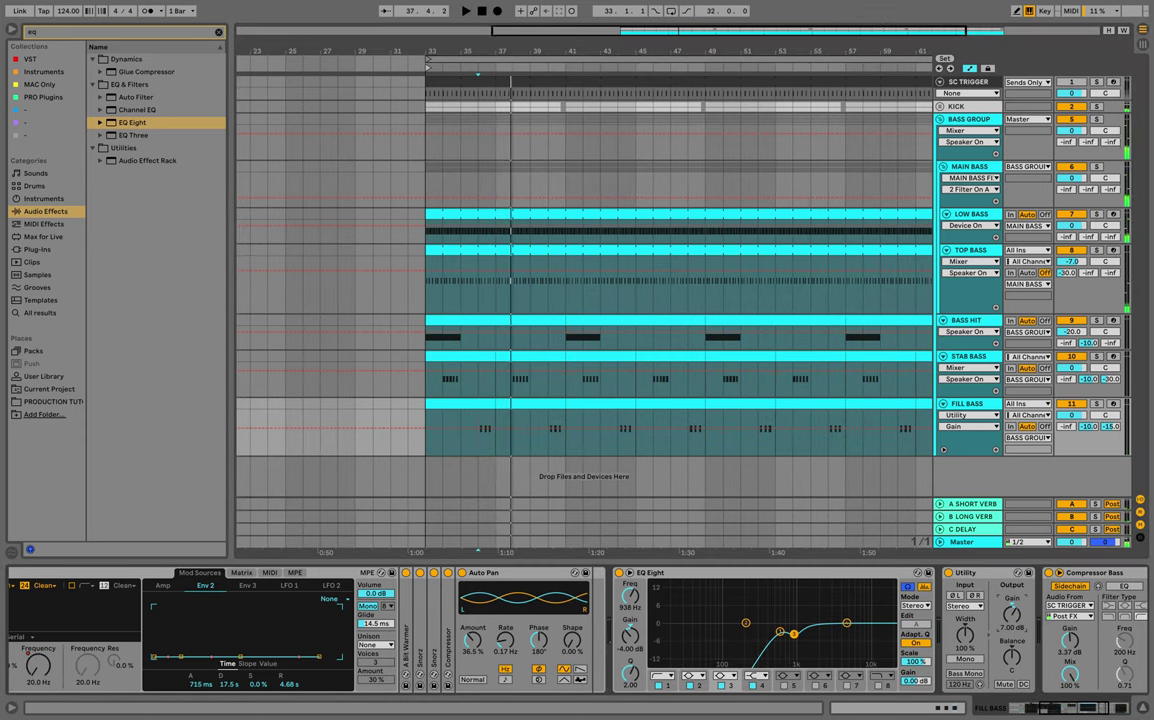
key("space")
scroll(1018, 622, "right", 5)
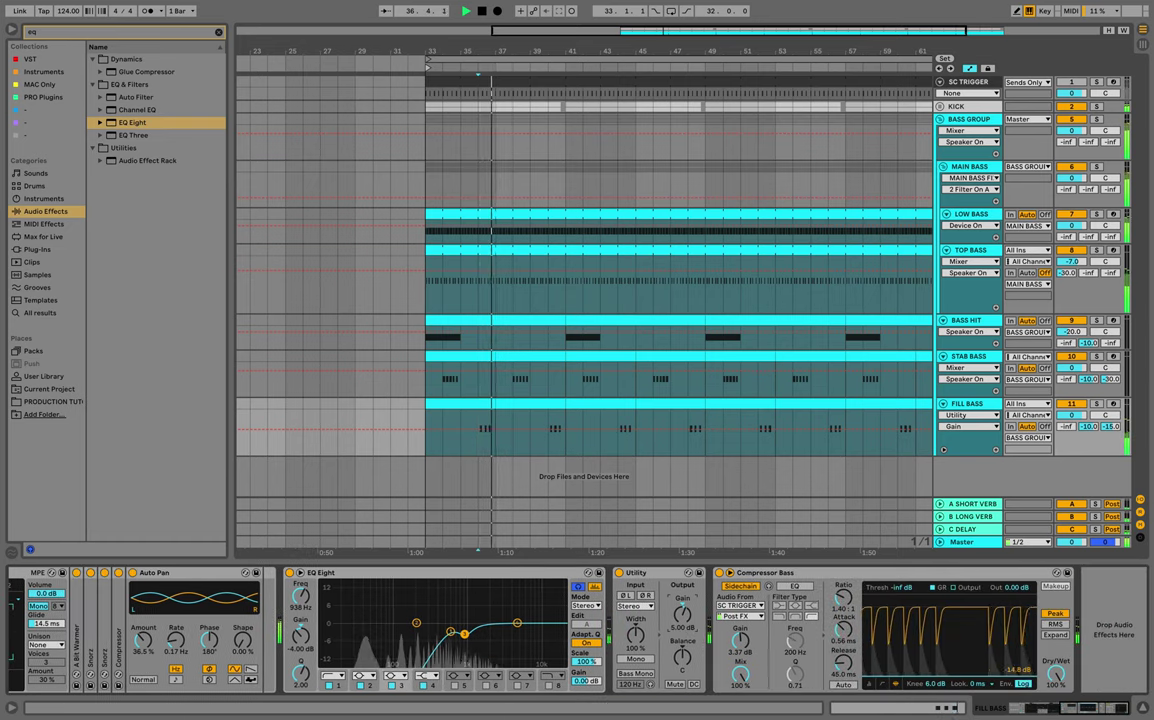
Hide the device view and browser and play the full mix with the whole drop in view.
key("super+alt+l")
left_click_drag(899, 366, 793, 366)
key("ctrl+alt+b")
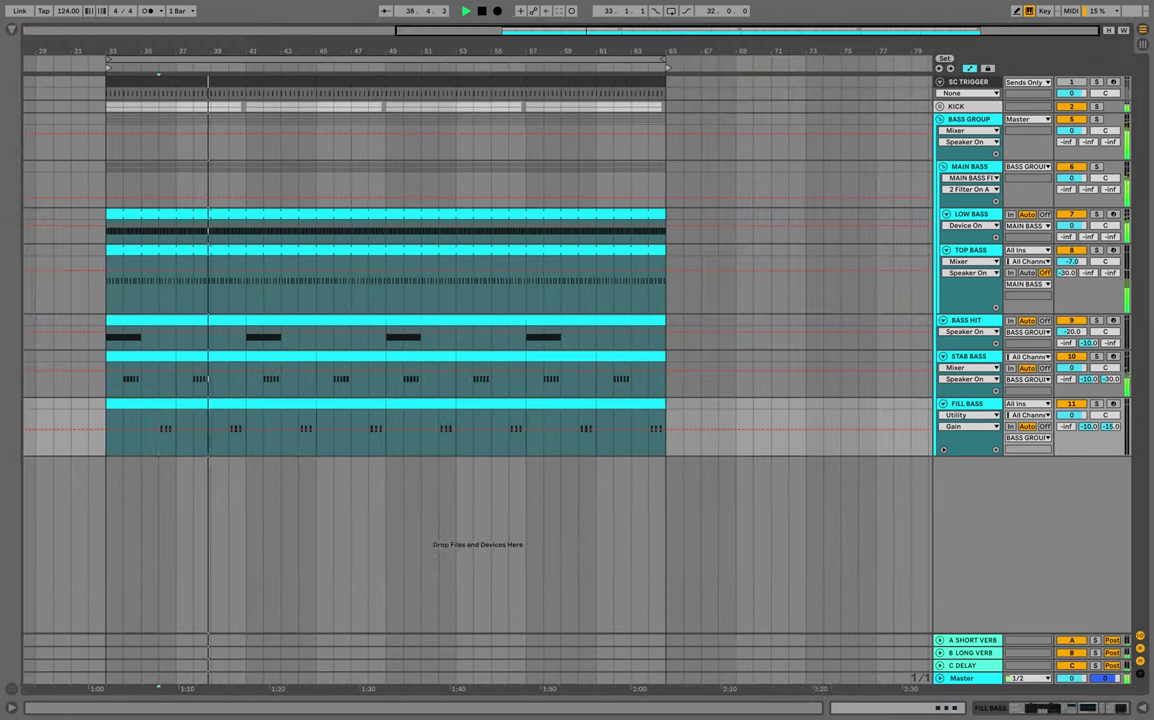
mouse_move(136, 51)
left_mouse_down()
mouse_move(136, 79)
mouse_move(156, 78)
mouse_move(136, 72)
left_mouse_up()
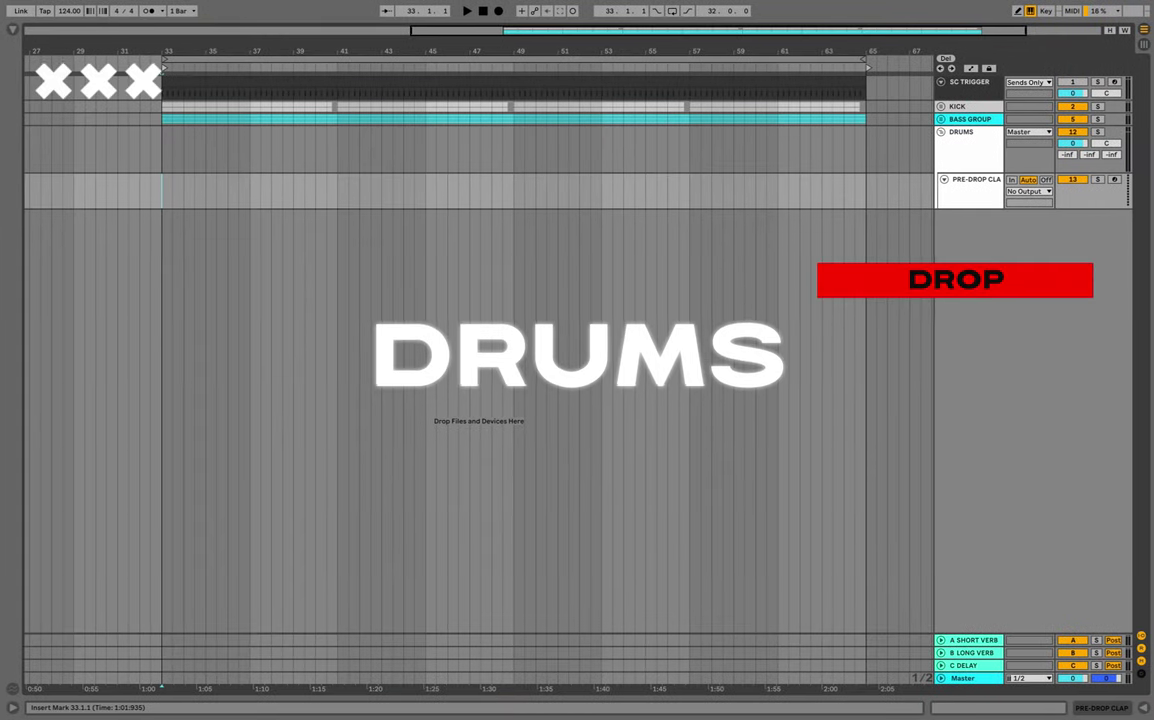
Show the PRE-DROP CLAP track's devices and preview PRE-DROP CLAP.wav from the DRUMS sample folder.
double_click(986, 200)
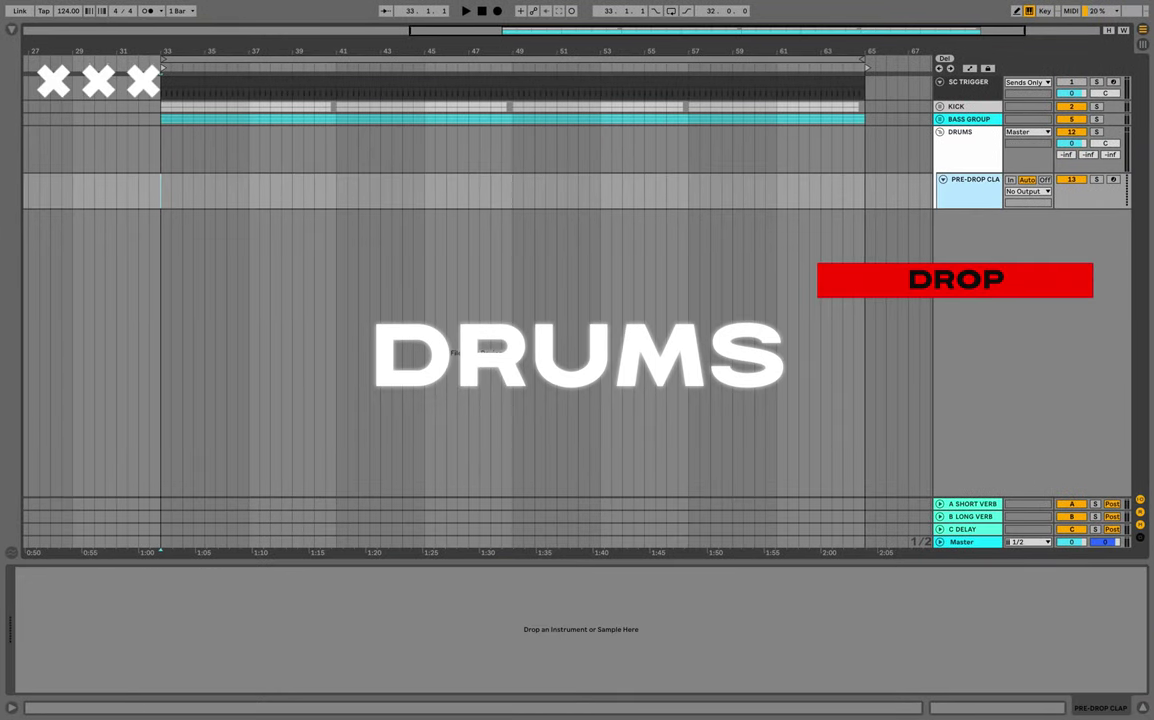
key("super+alt+b")
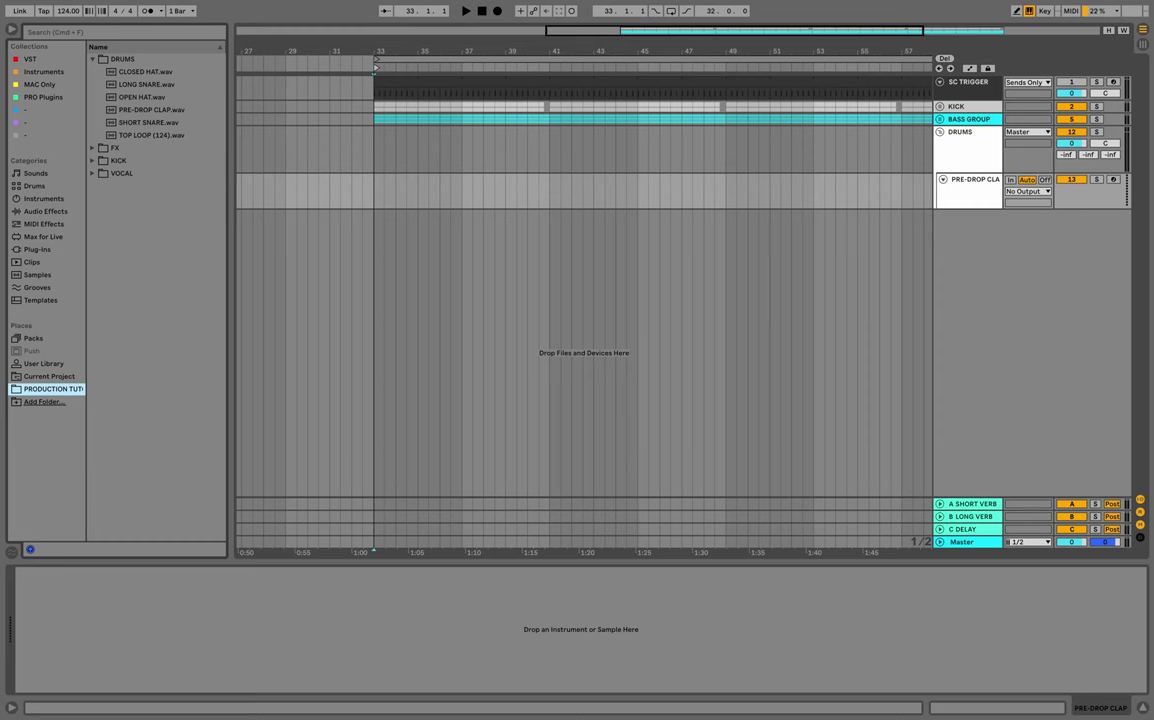
left_click(152, 110)
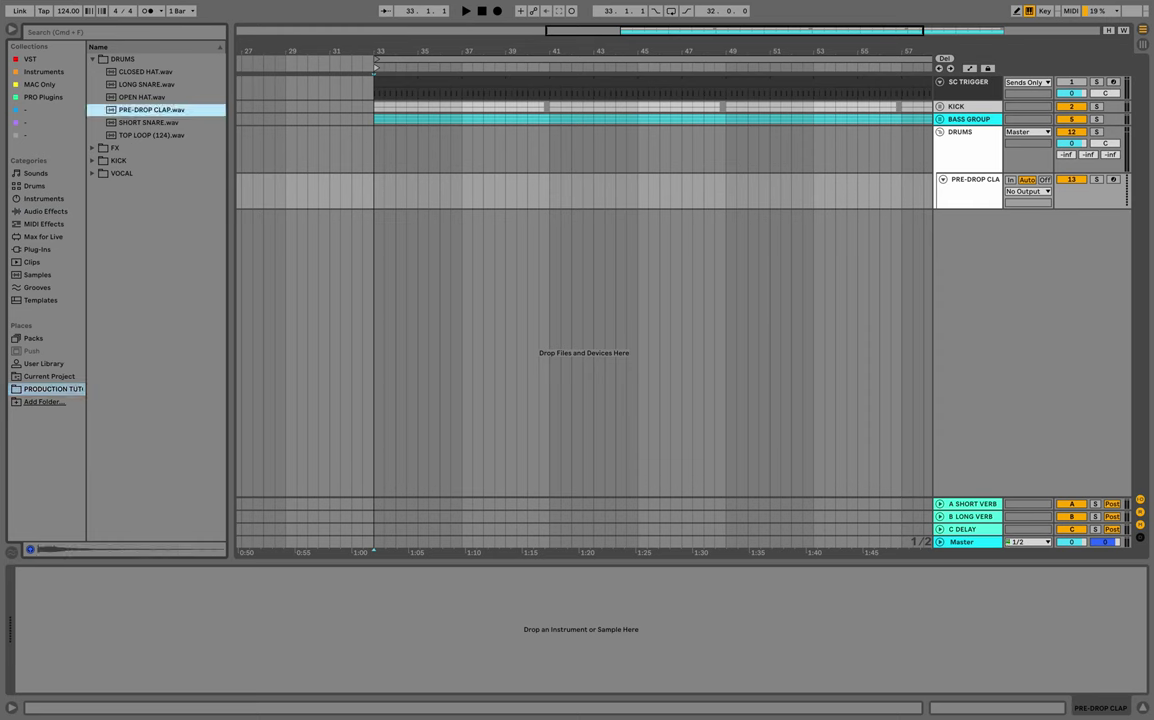
Load PRE-DROP CLAP.wav as a sampled instrument on the pre-drop clap track and solo that track.
double_click(150, 111)
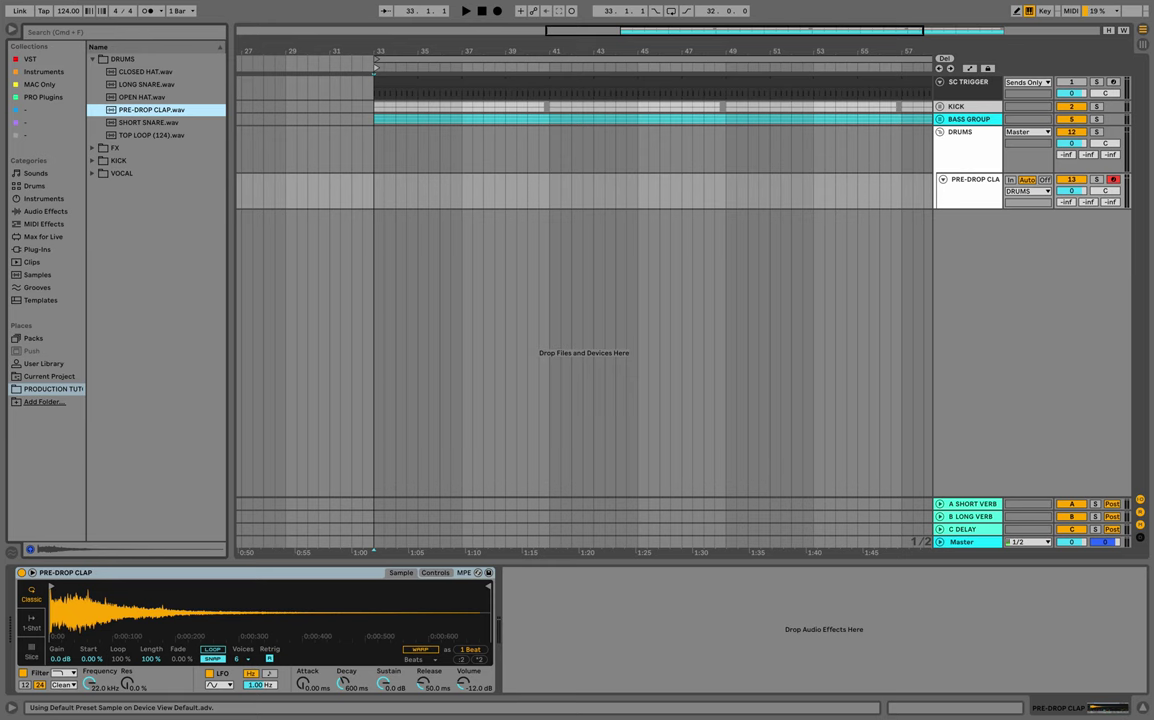
key("s")
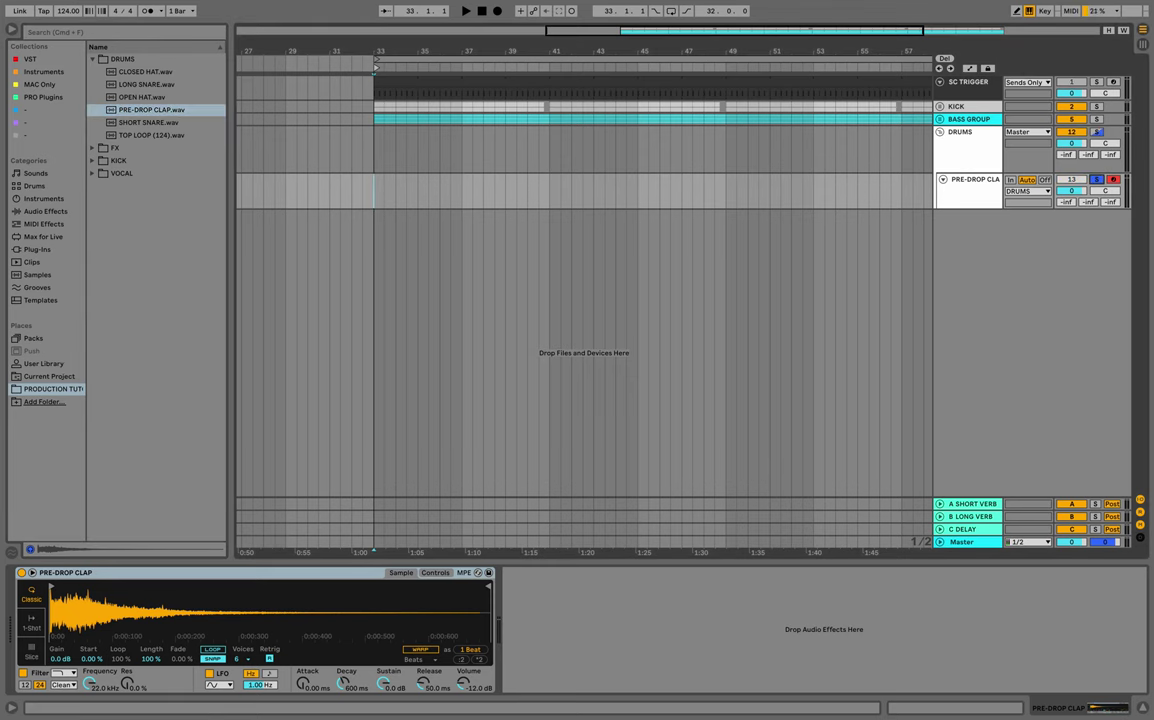
Insert a one-beat MIDI clip from 32.4.1 to 33.1.1 on the clap track and fill it with one C3 note.
key("plus")
key("plus")
key("plus")
key("space")
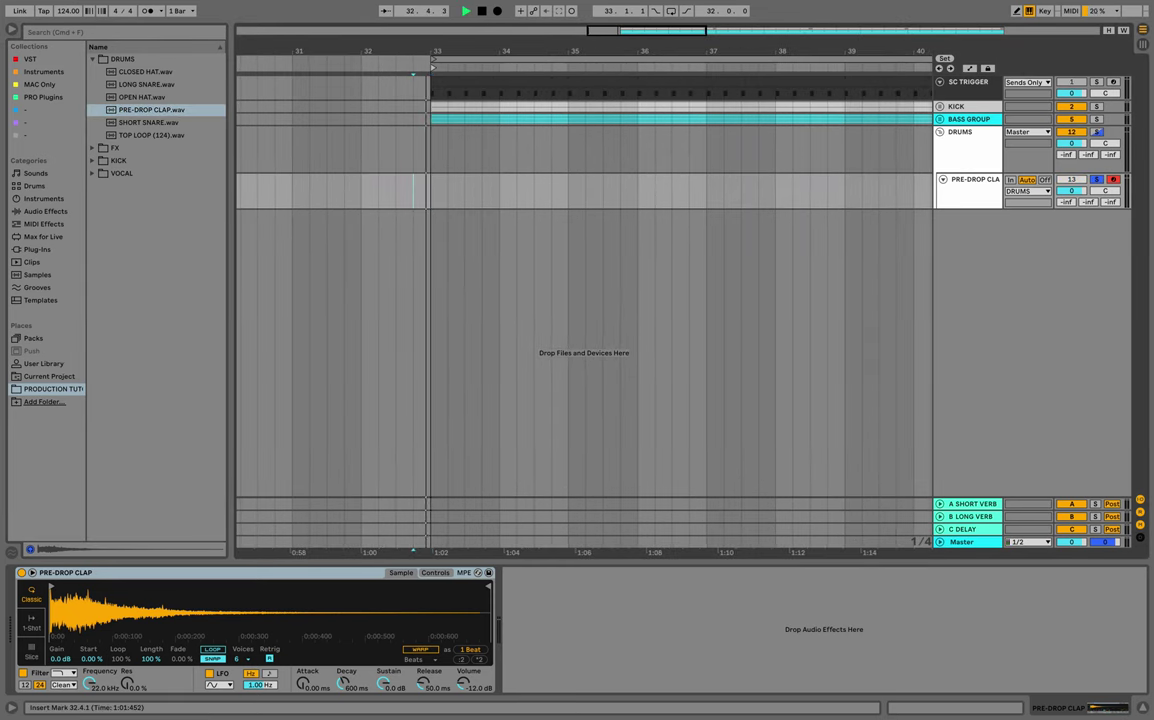
right_click(426, 181)
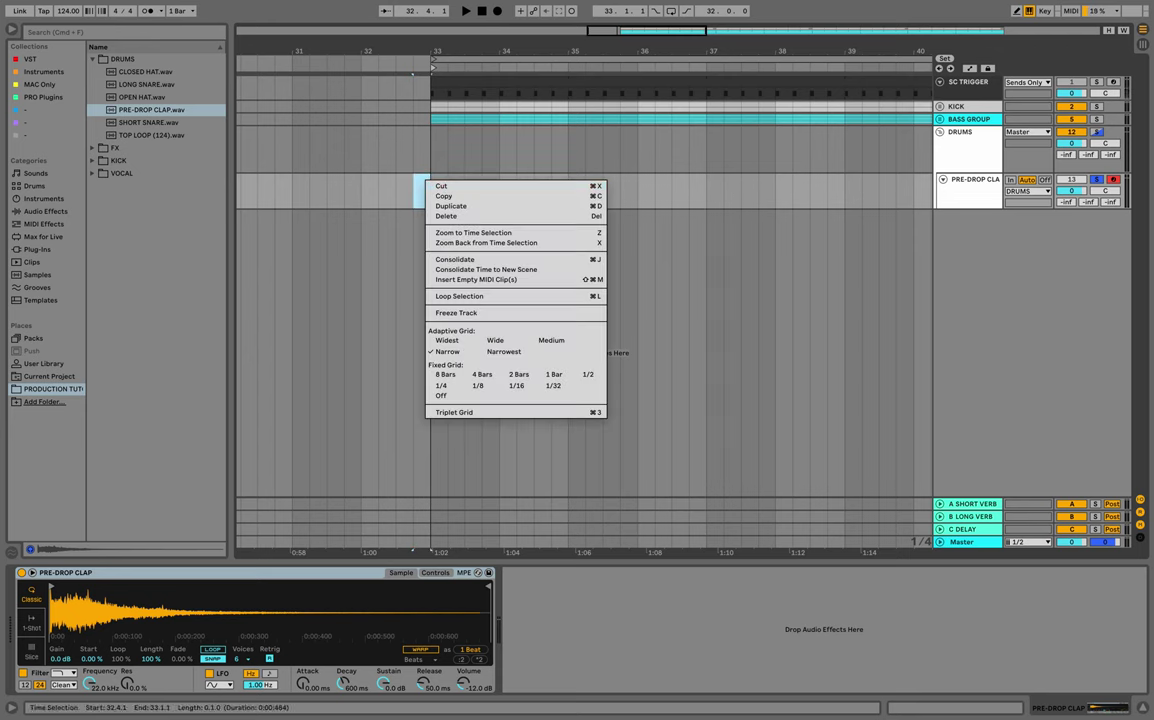
left_click(476, 279)
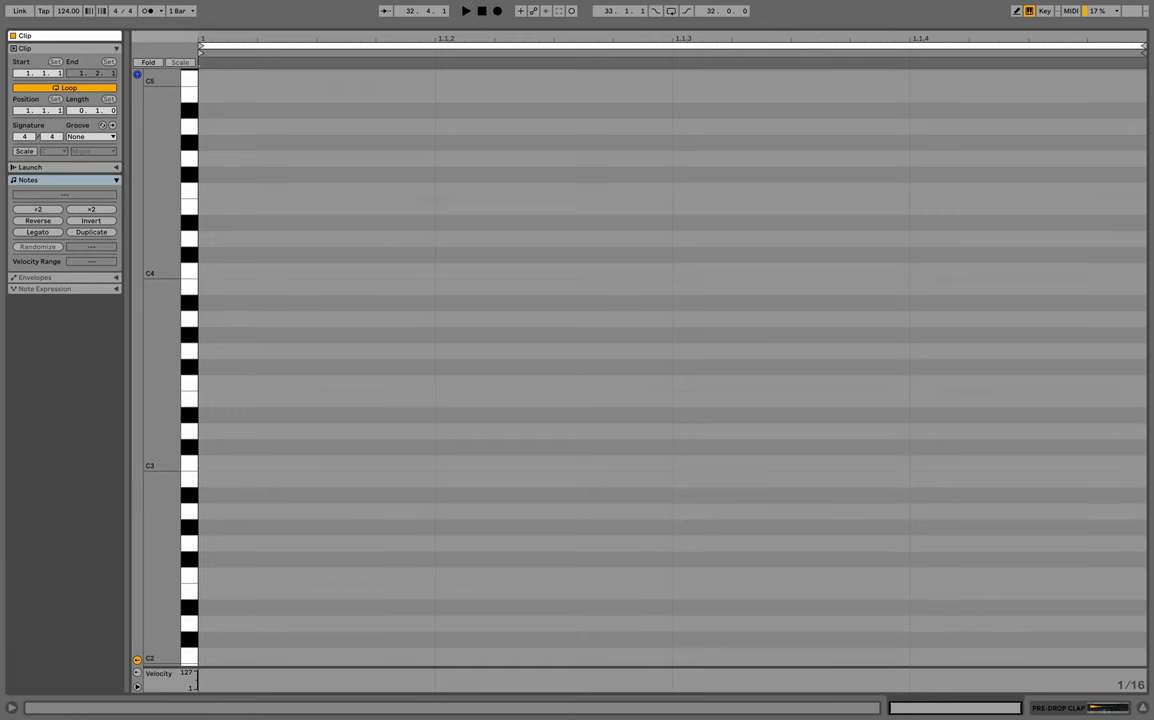
double_click(376, 463)
left_click_drag(433, 463, 1144, 452)
key("super+alt+l")
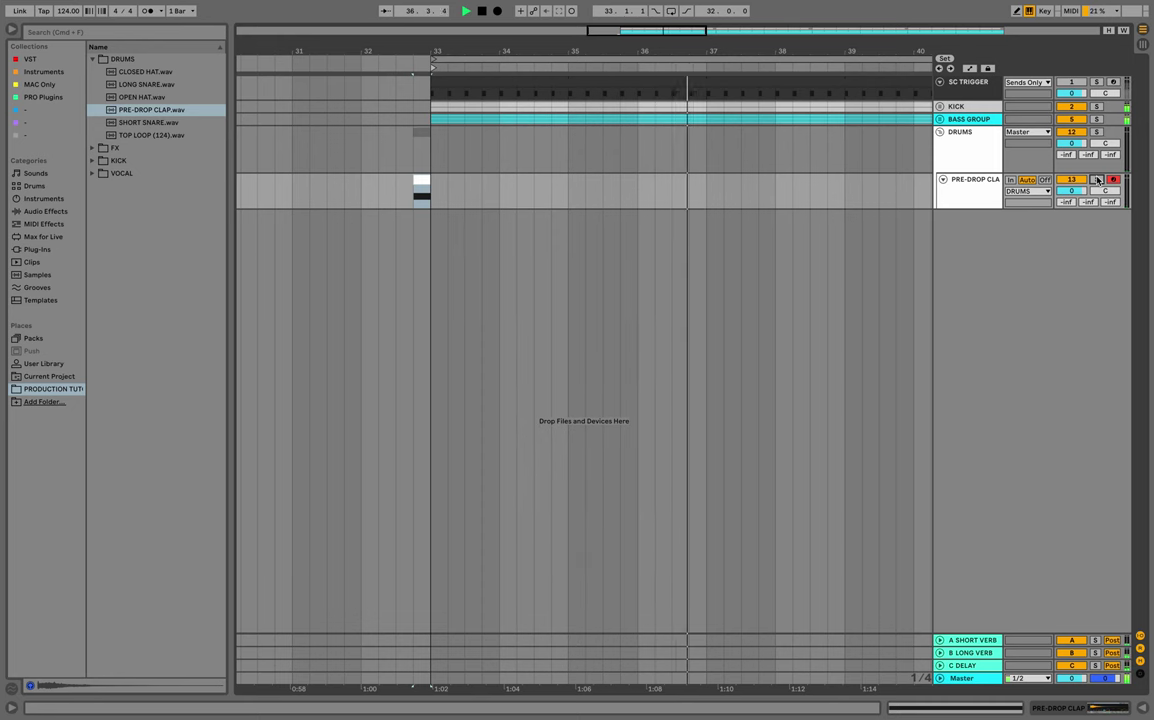
Audition the clap with the kick and bass, setting its track volume and short reverb send to -10.0 dB each.
key("space")
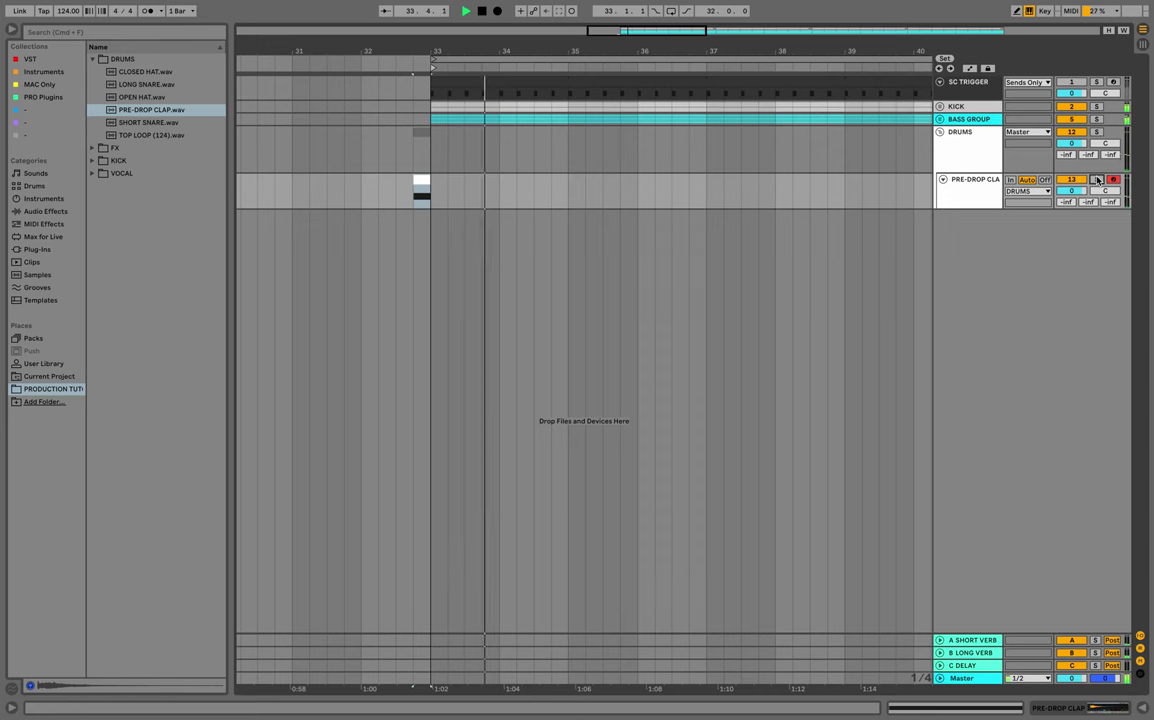
key("space")
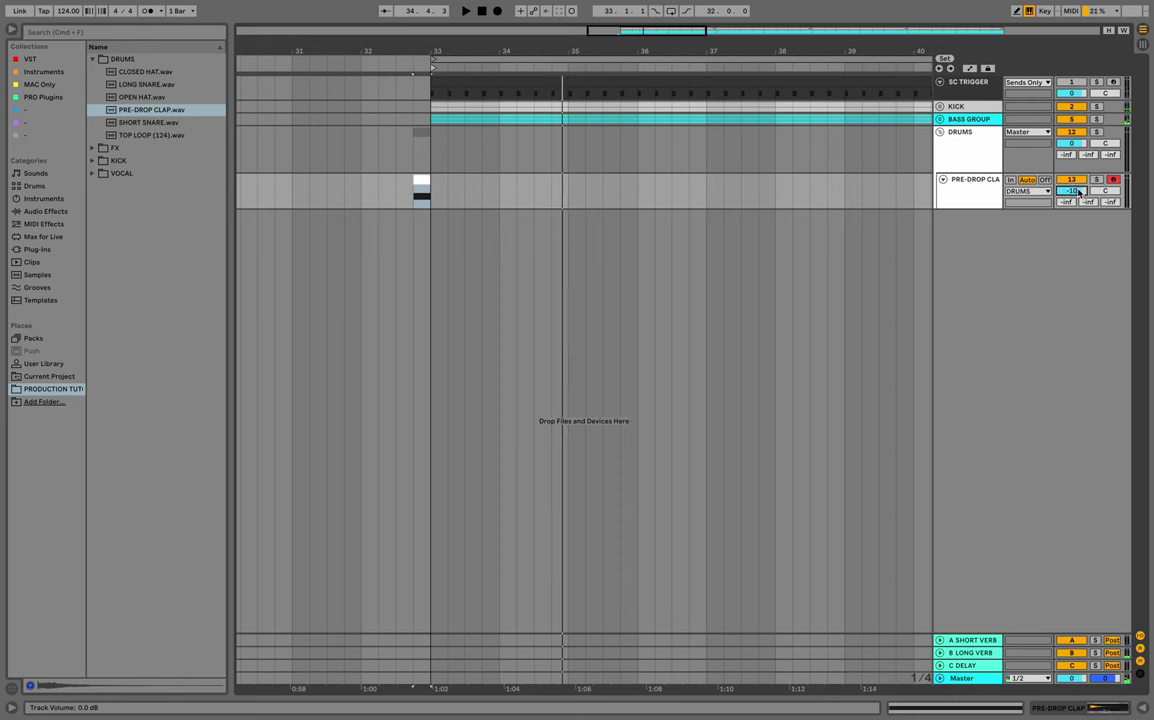
key("space")
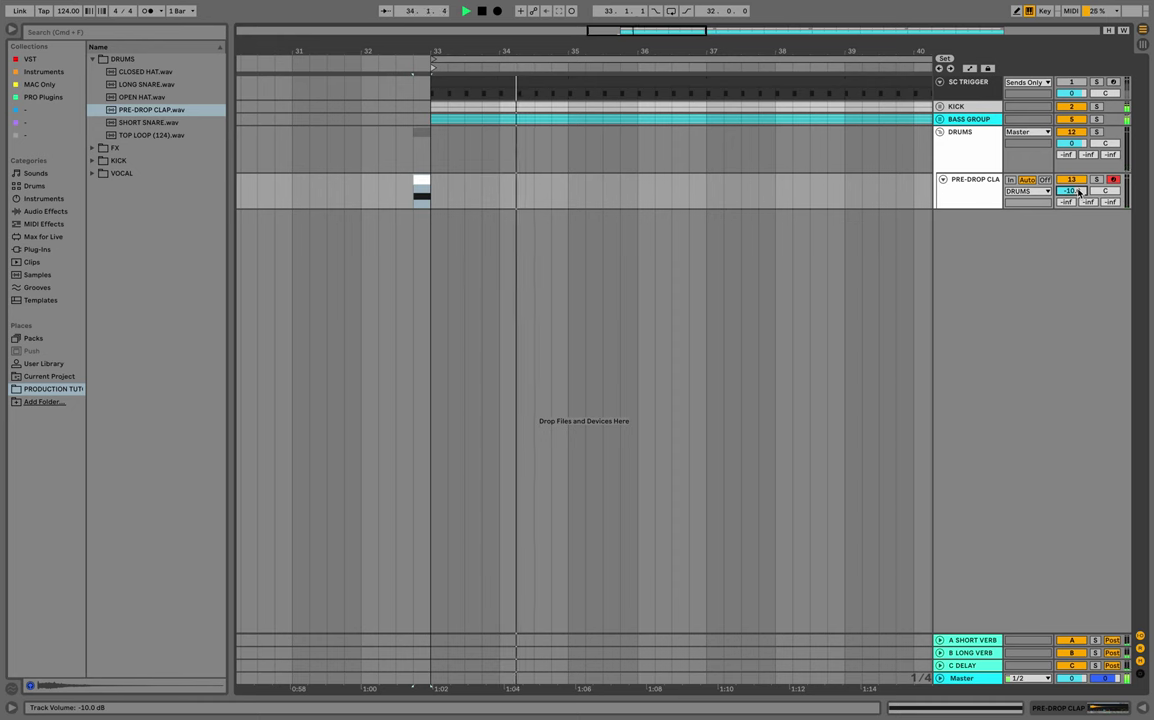
key("space")
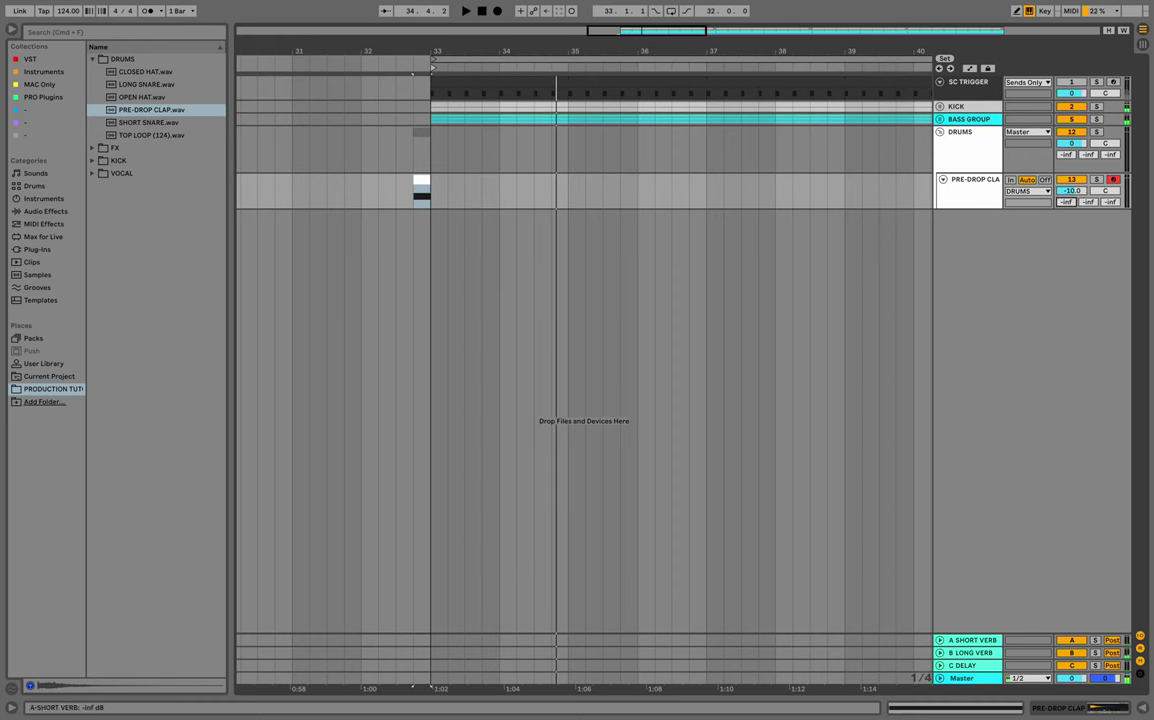
key("space")
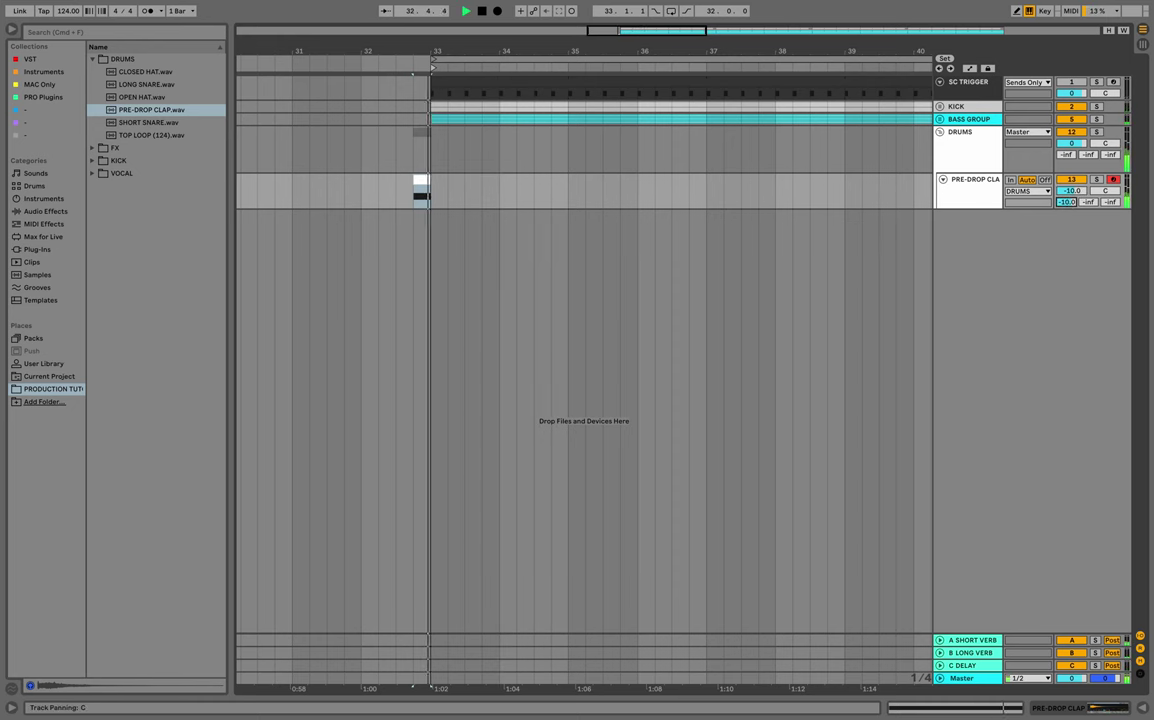
Solo the pre-drop clap track, show its device chain and listen to the clap on its own.
left_click(1097, 179)
double_click(966, 186)
key("space")
key("space")
key("space")
Add the Overdrive effect after the clap's sampler and audition it both soloed and in the mix.
key("super+f")
type("over")
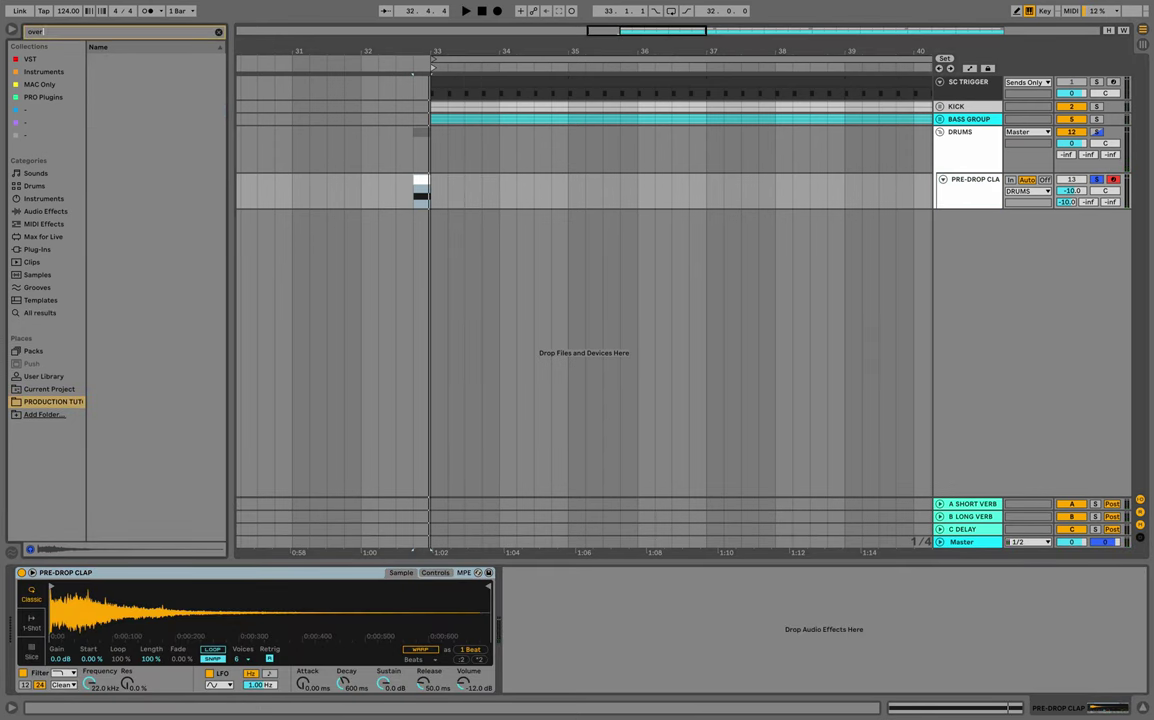
left_click(46, 211)
left_click(135, 72)
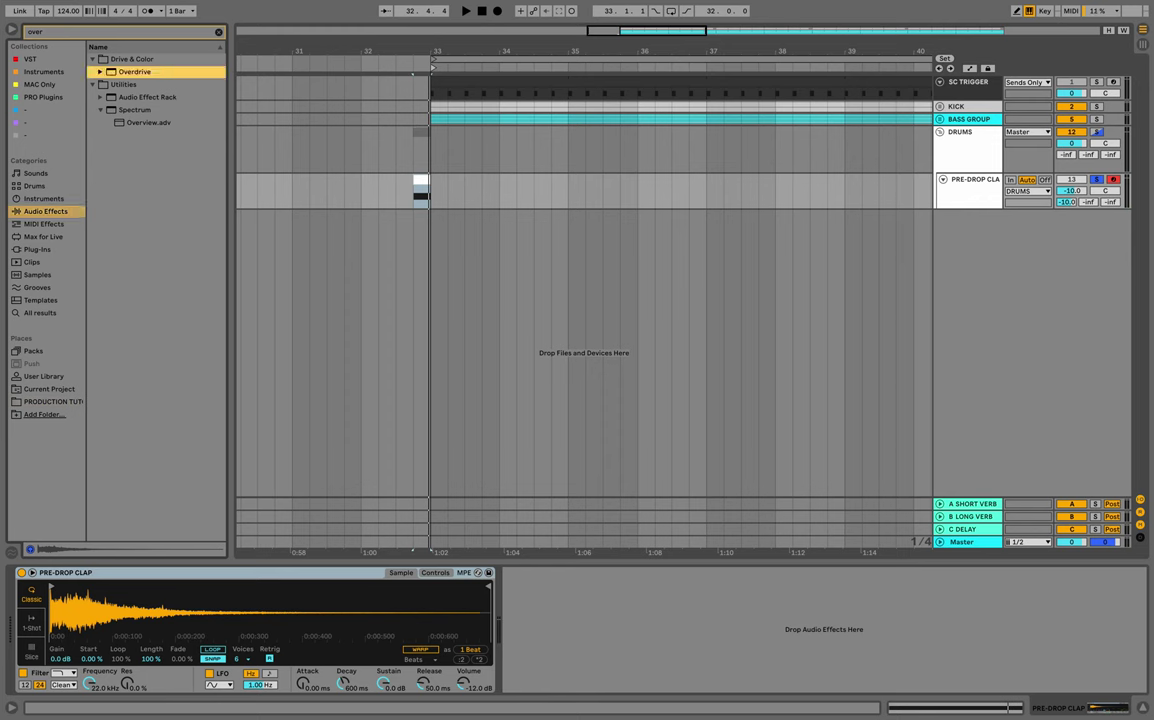
key("Return")
key("space")
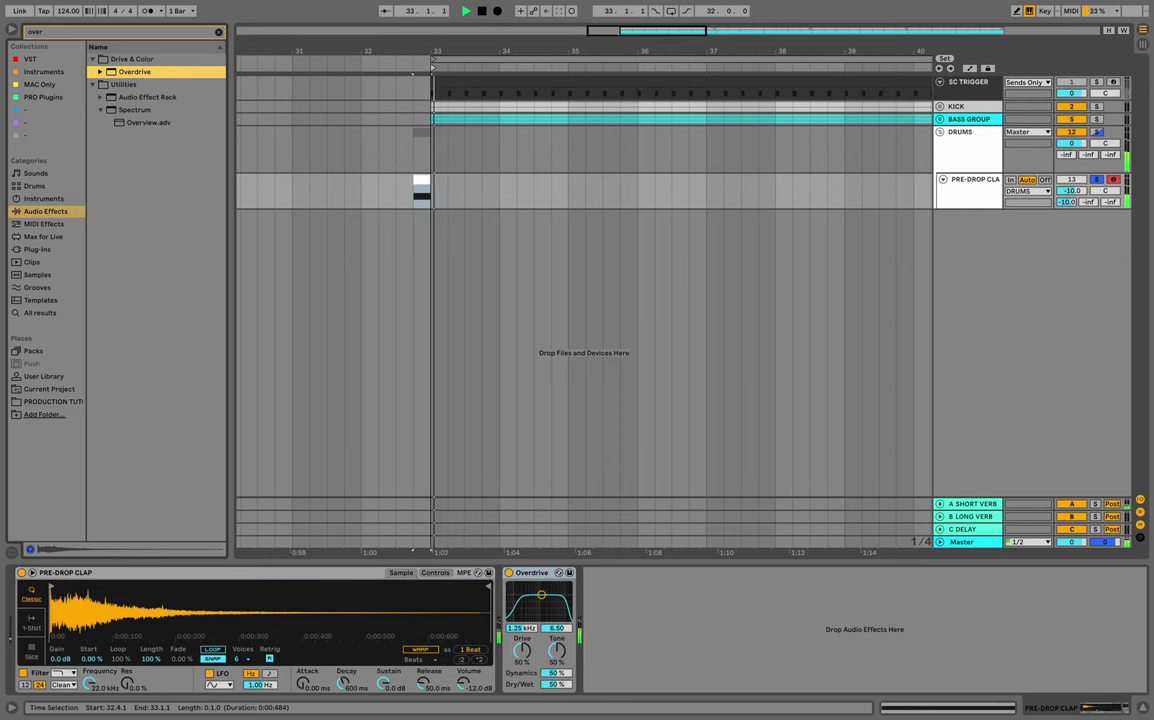
key("space")
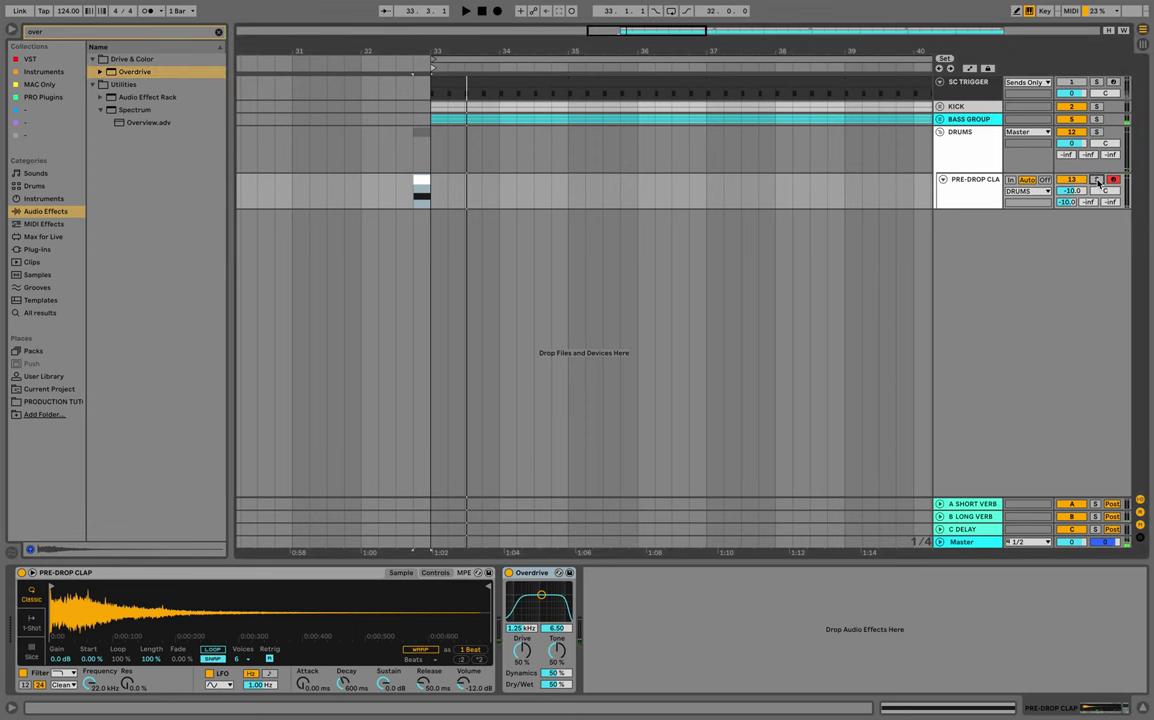
key("space")
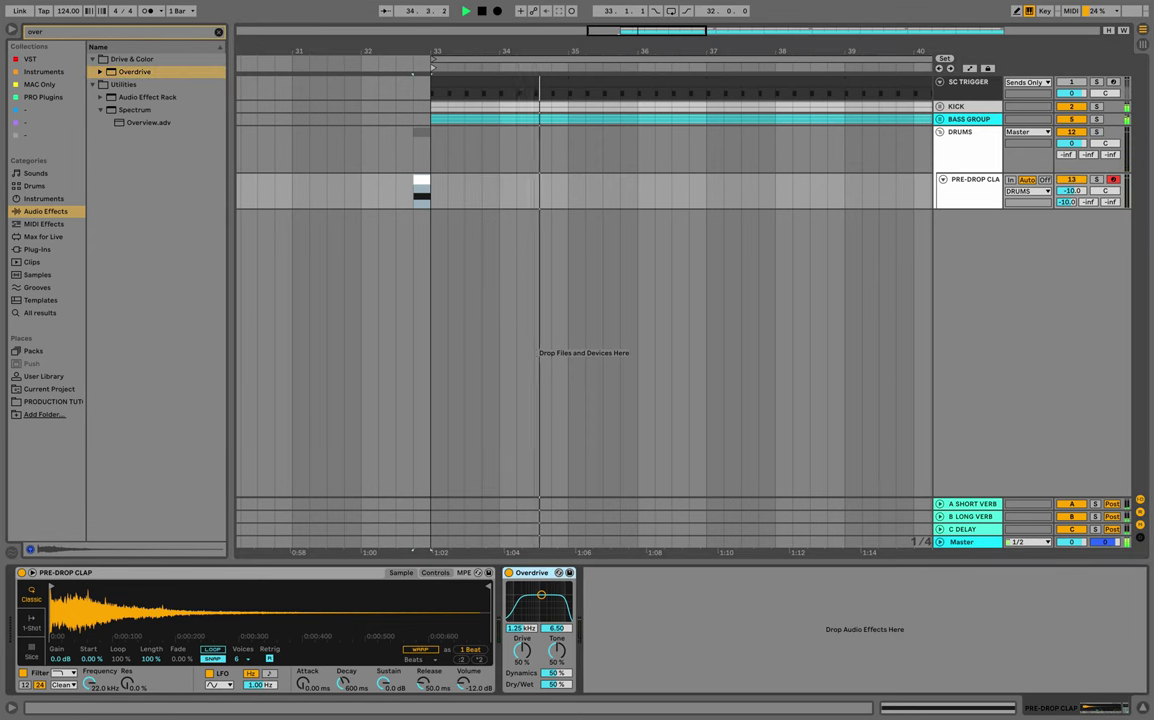
Find EQ Eight among the audio effects and add it after Overdrive on the clap track.
left_click(220, 34)
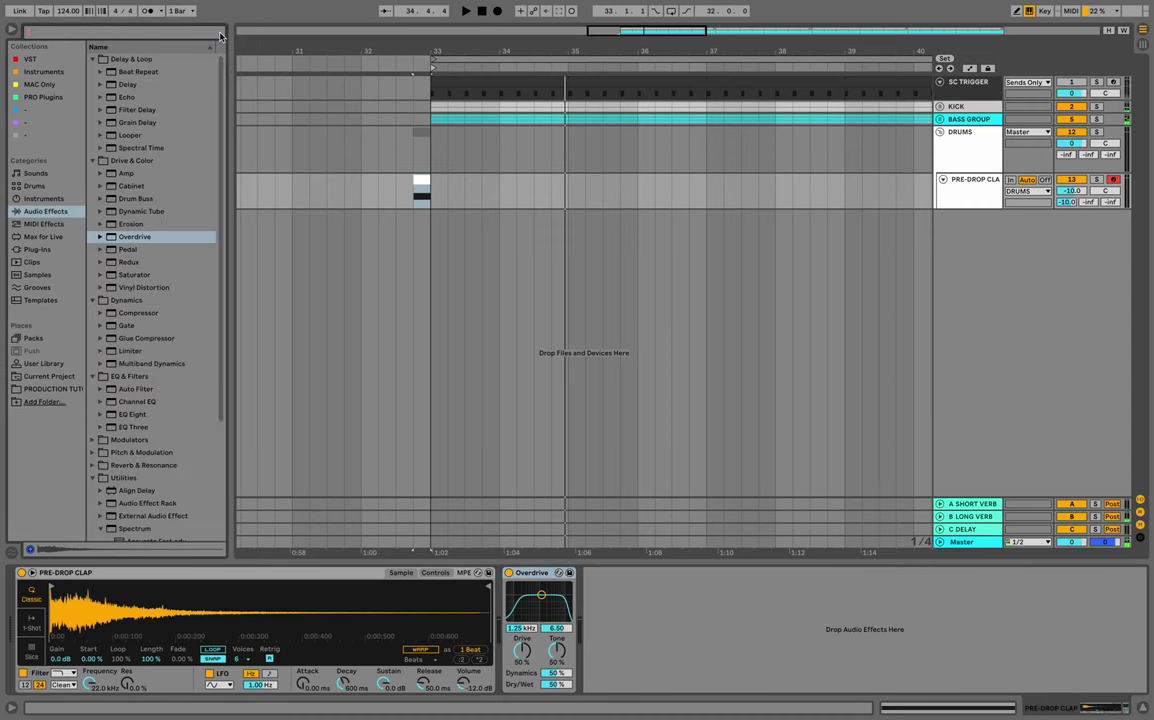
type("eq")
key("Down")
key("Down")
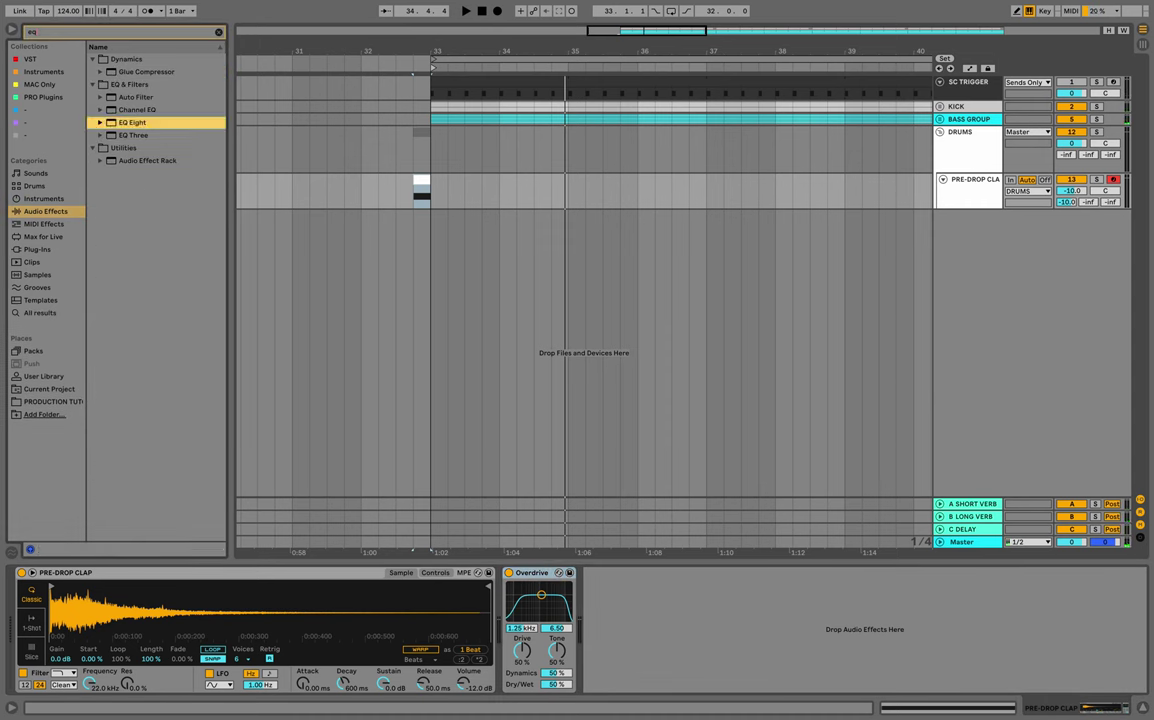
key("Return")
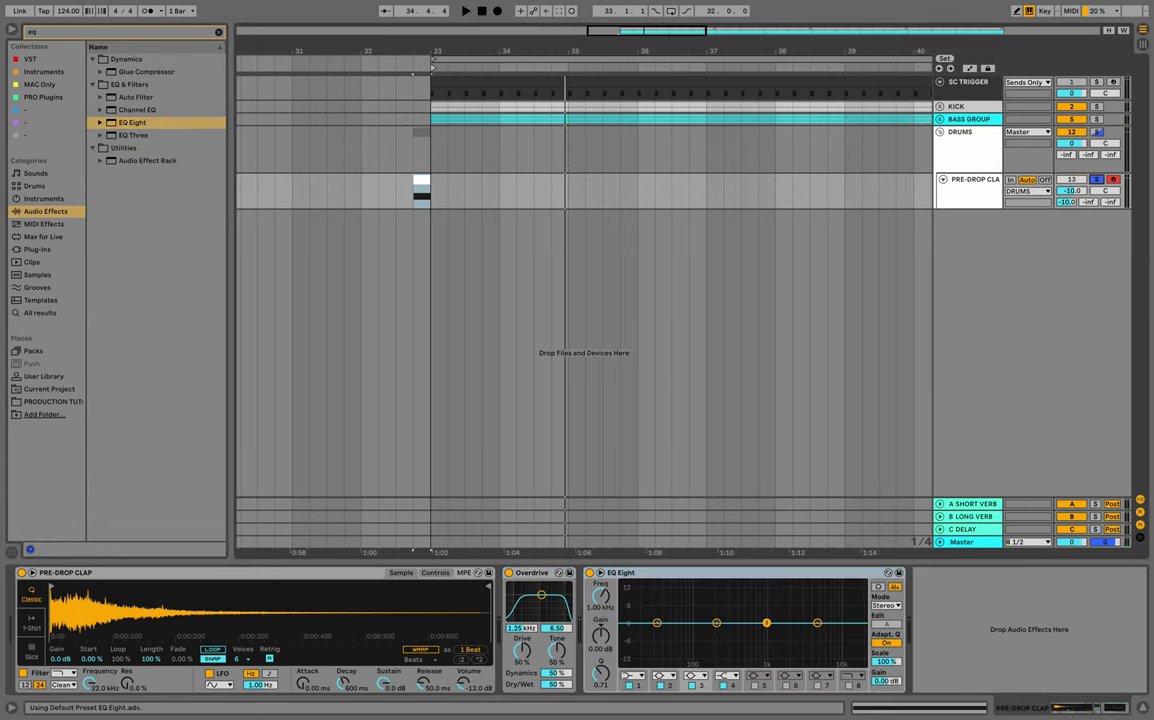
Make EQ Eight's band 1 a low cut at about 225 Hz with a Q of about 0.85 while auditioning the clap.
left_click(632, 675)
left_click(632, 605)
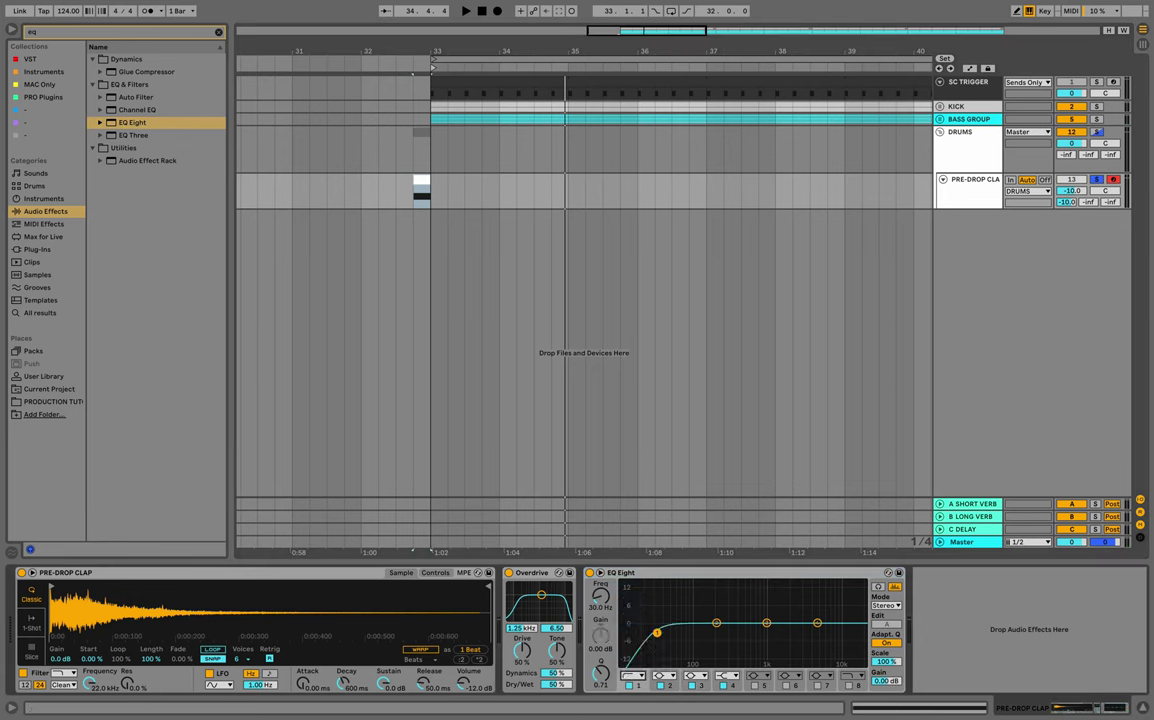
key("space")
key("space")
left_click_drag(657, 632, 675, 630)
key("space")
key("space")
key("space")
left_click_drag(688, 630, 714, 630)
key("space")
key("space")
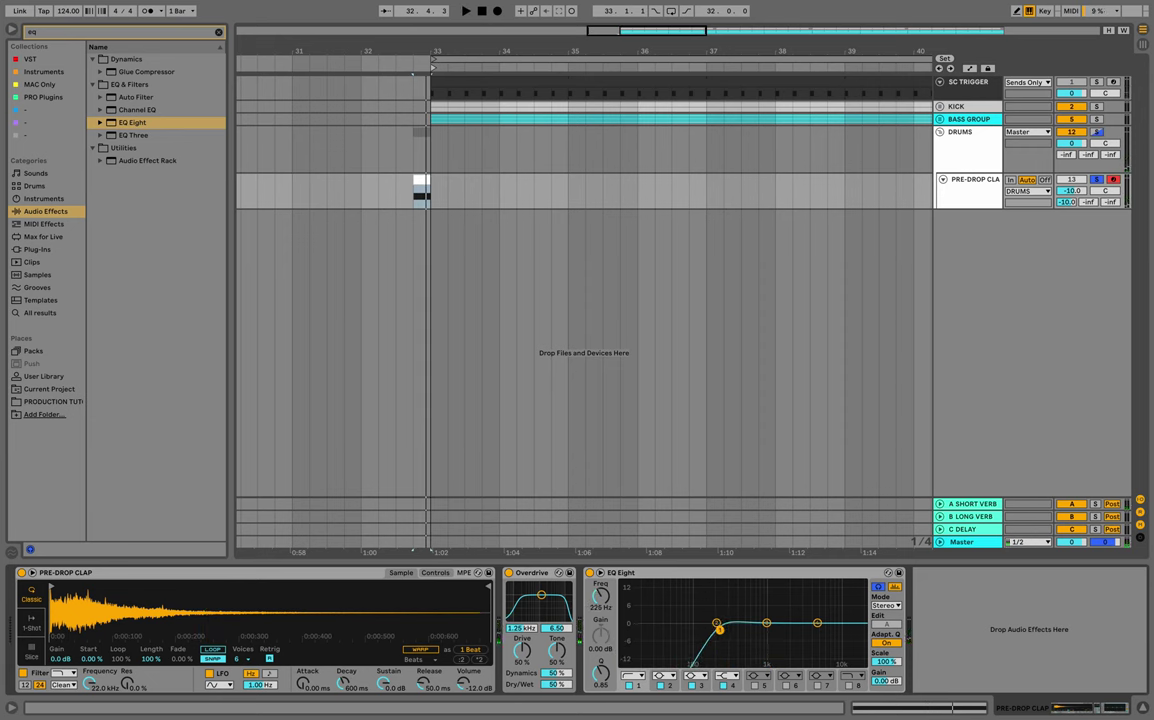
key("space")
key("space")
key("space")
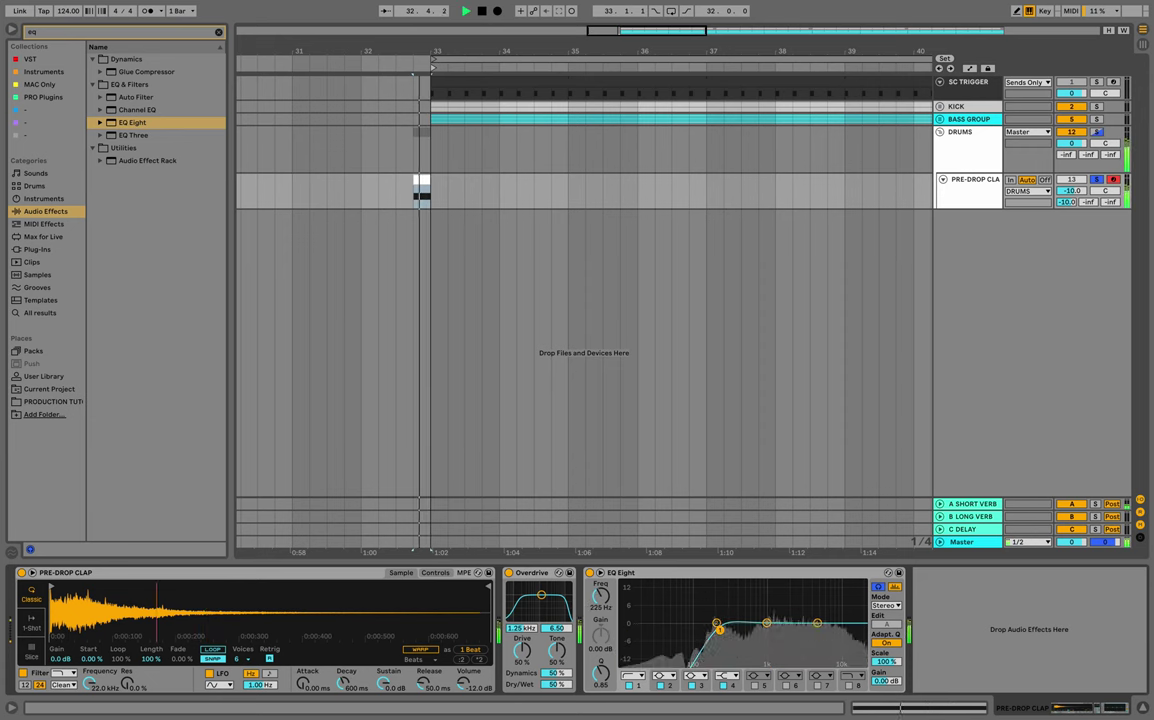
key("space")
Lower EQ Eight's band 4 high shelf to -6.00 dB at about 5.05 kHz.
left_click(817, 623)
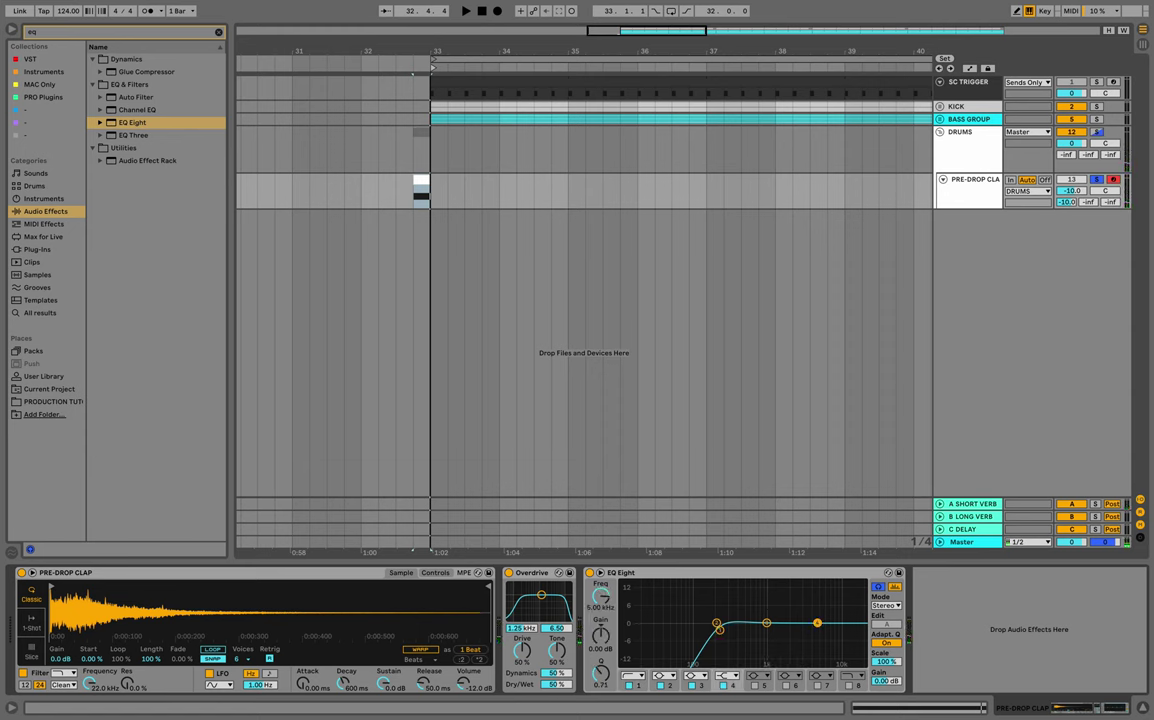
left_click_drag(817, 623, 817, 630)
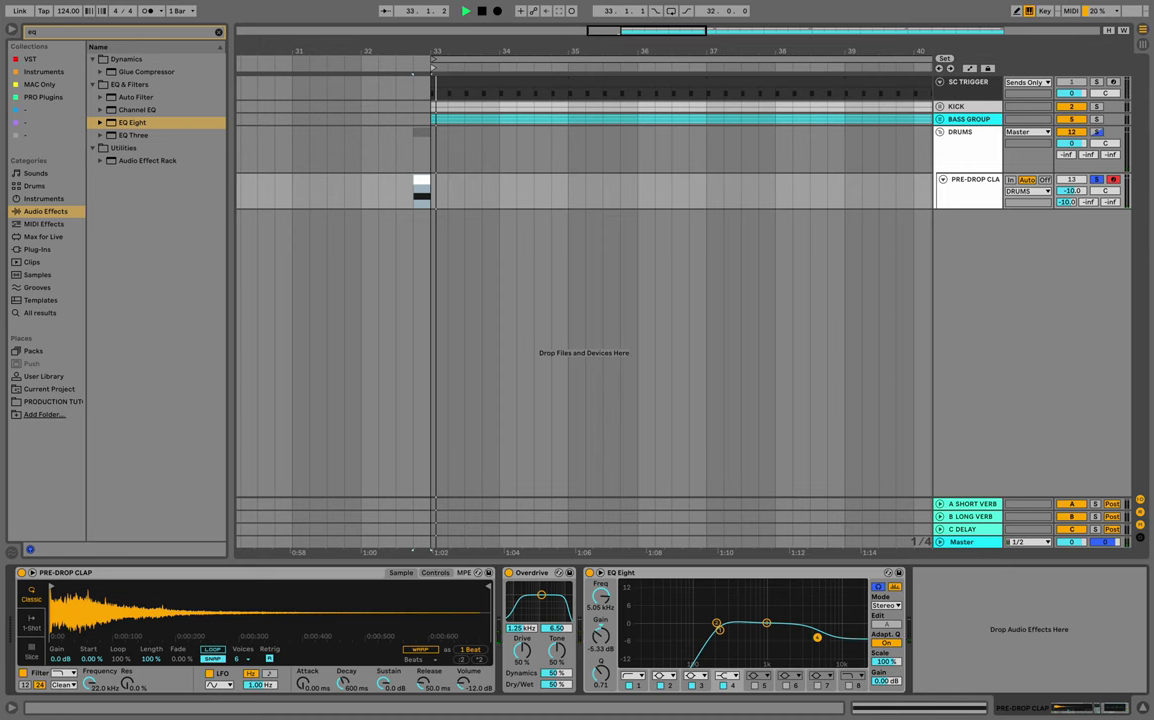
key("space")
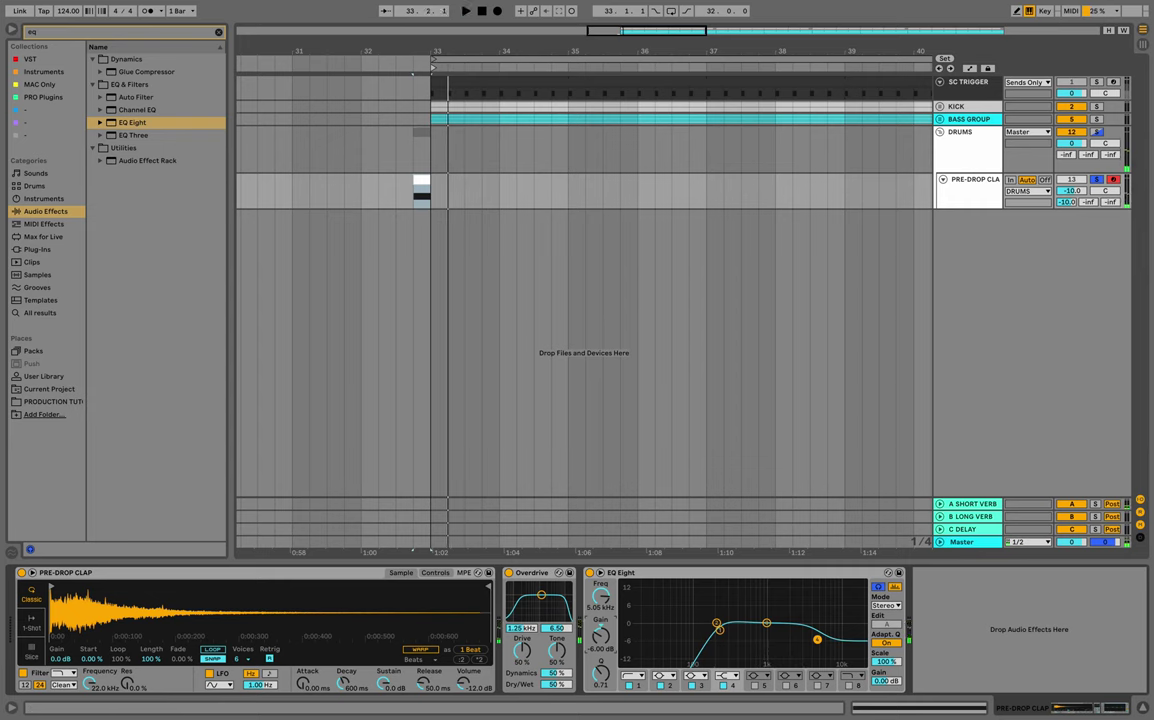
Zoom the arrangement out to the whole section and play the processed clap together with the kick and bass.
key("space")
left_click_drag(651, 51, 399, 8)
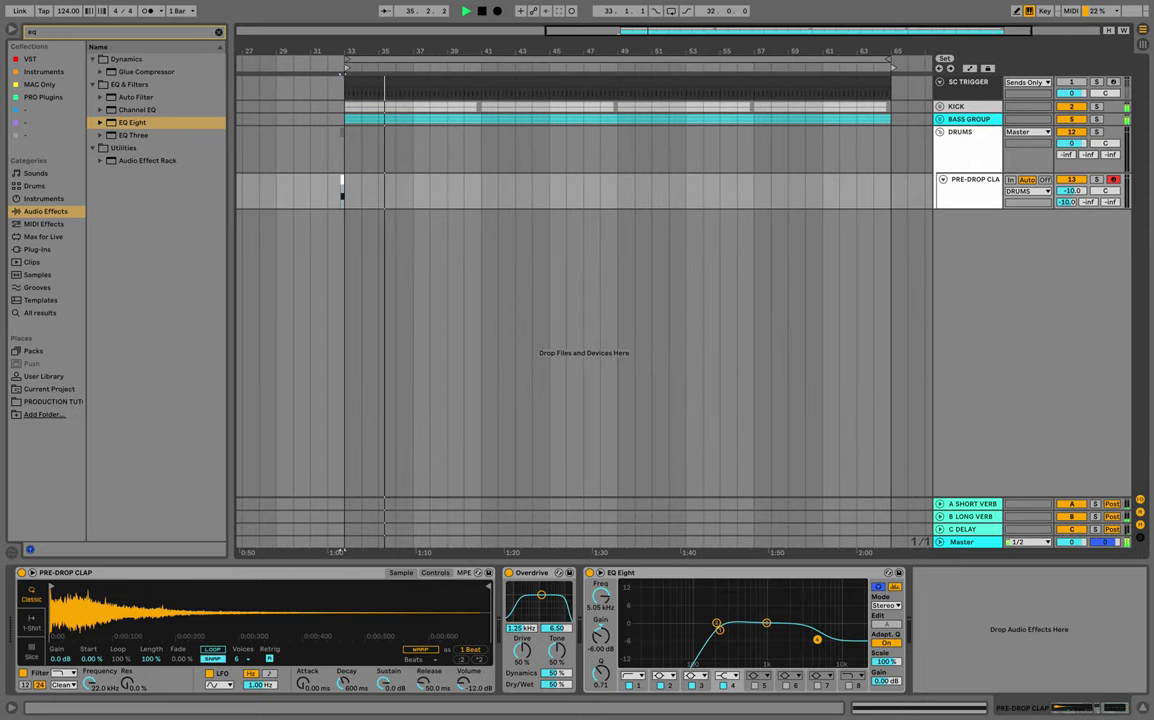
key("space")
key("space")
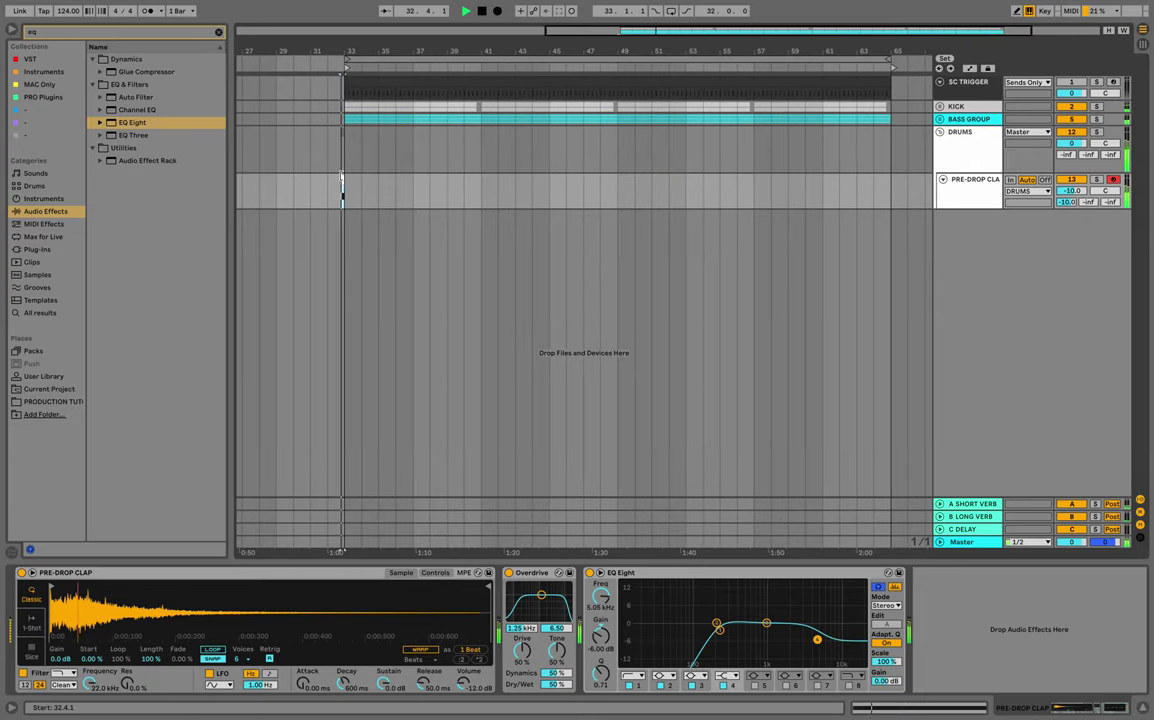
Place the insert marker at bar 33 and insert a new MIDI track below the pre-drop clap in the DRUMS group.
left_click(379, 193)
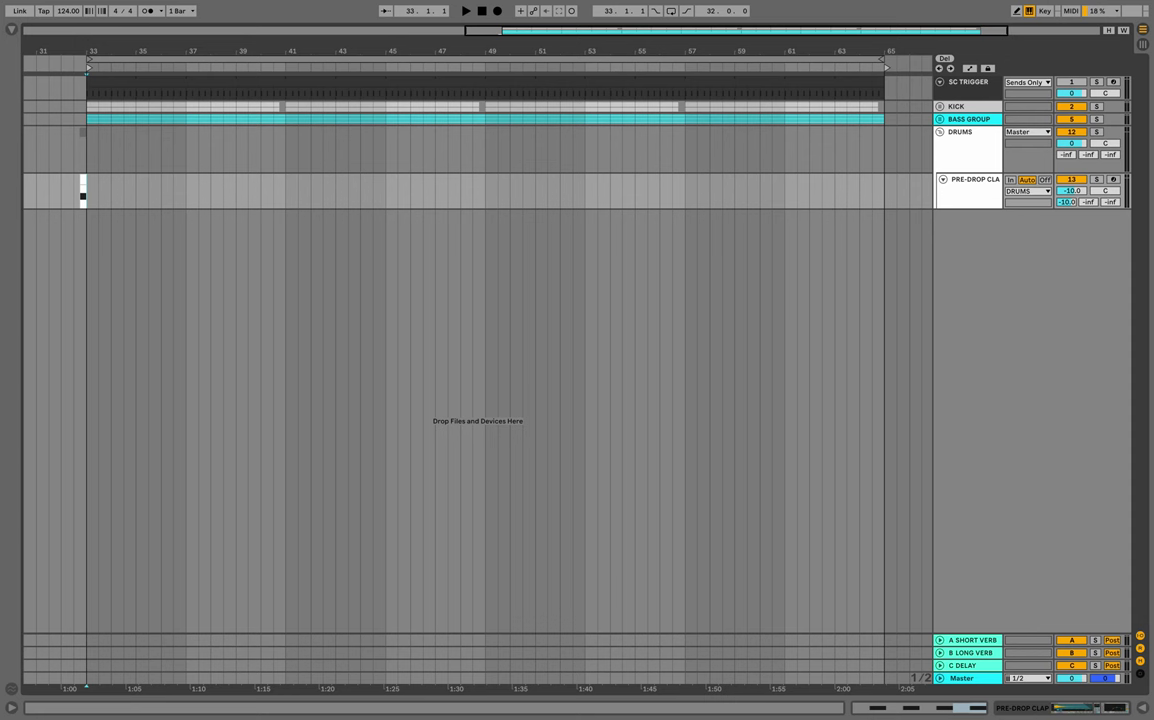
right_click(1062, 197)
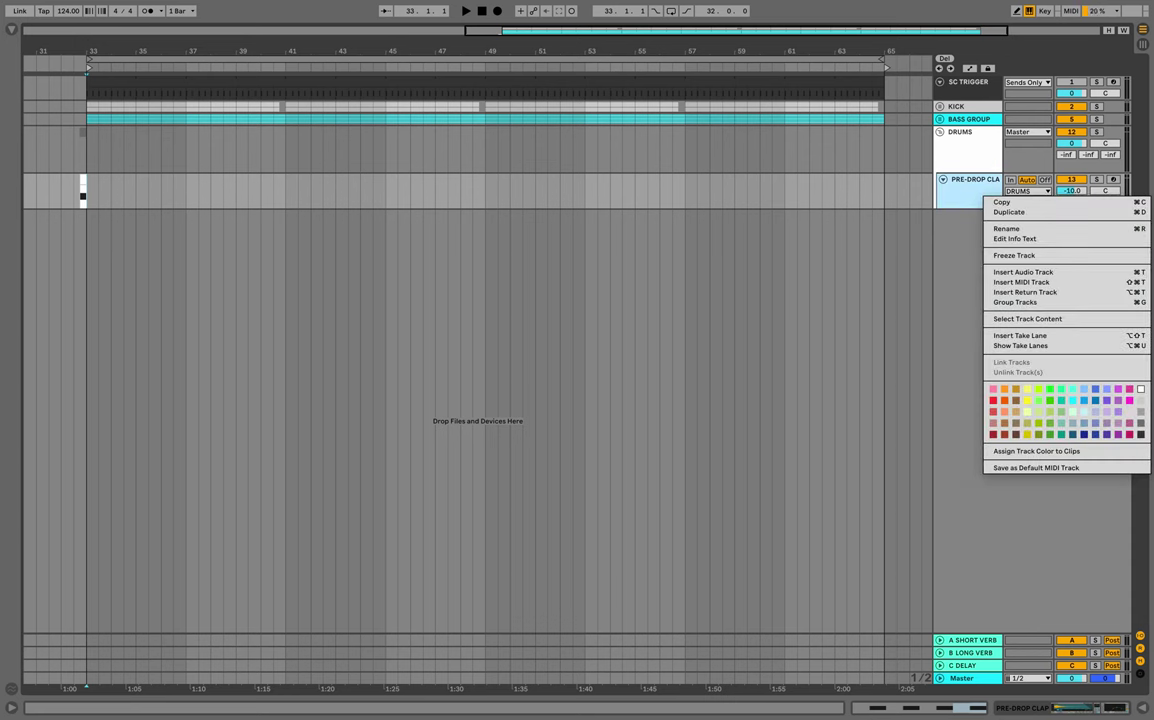
left_click(1021, 282)
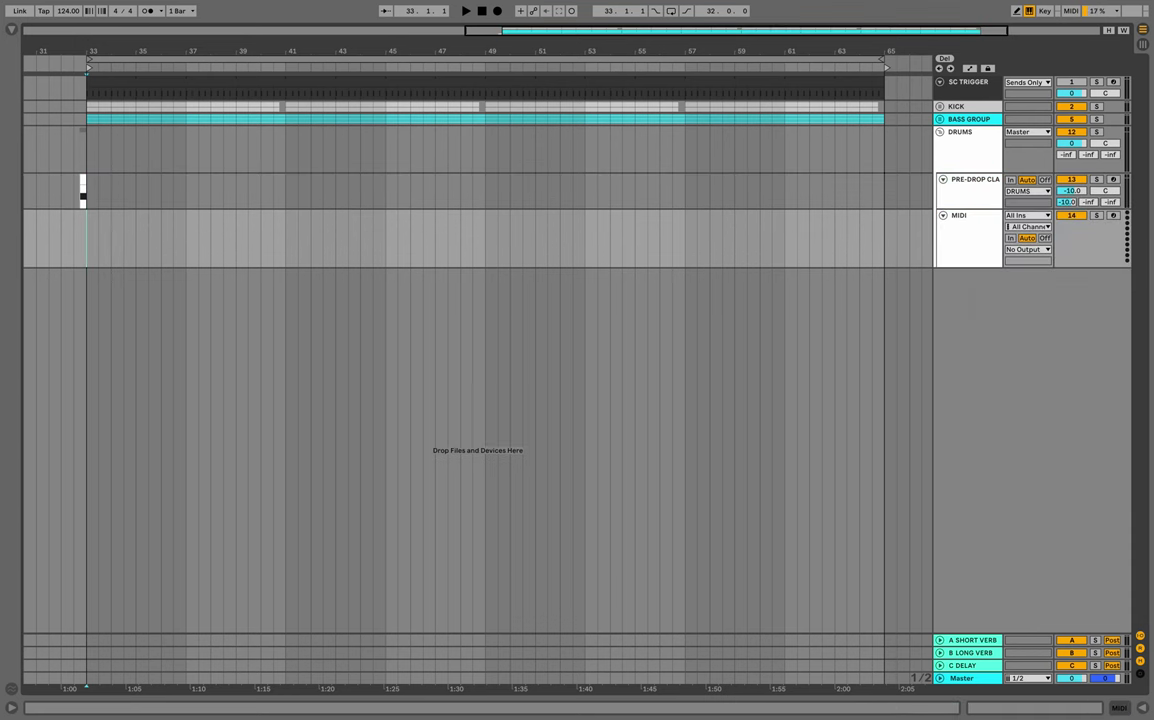
Preview samples in the DRUMS folder and load SHORT SNARE.wav onto the new, soloed MIDI track.
key("alt+super+b")
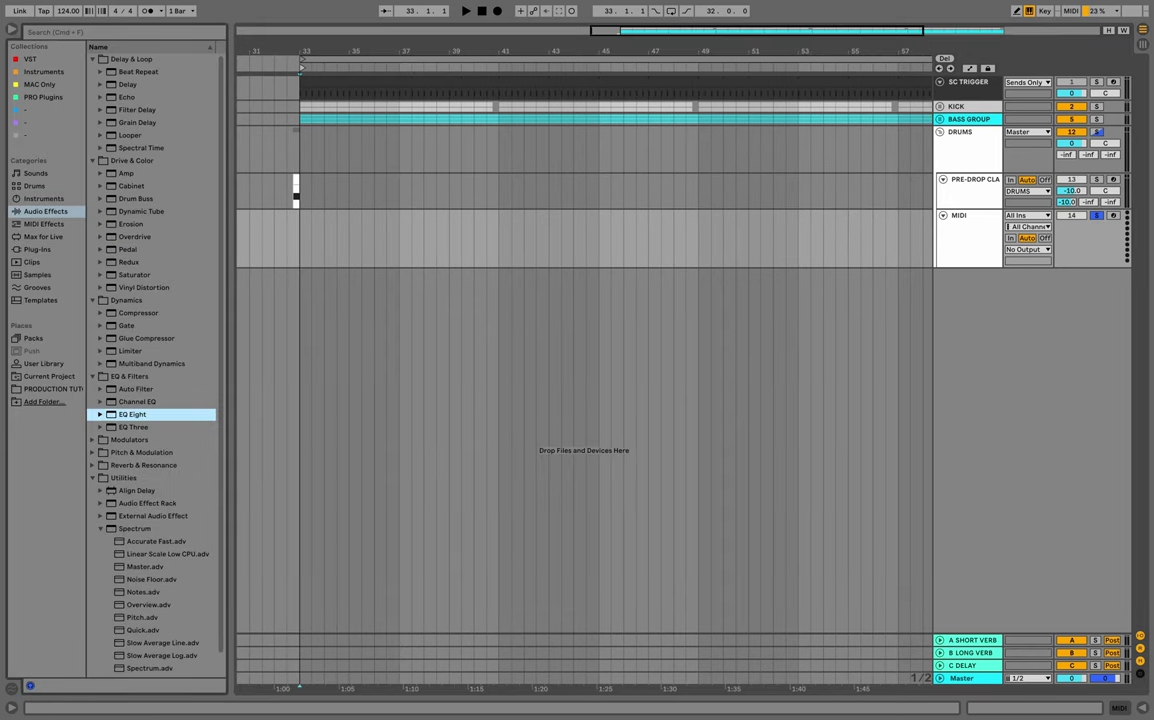
left_click(52, 389)
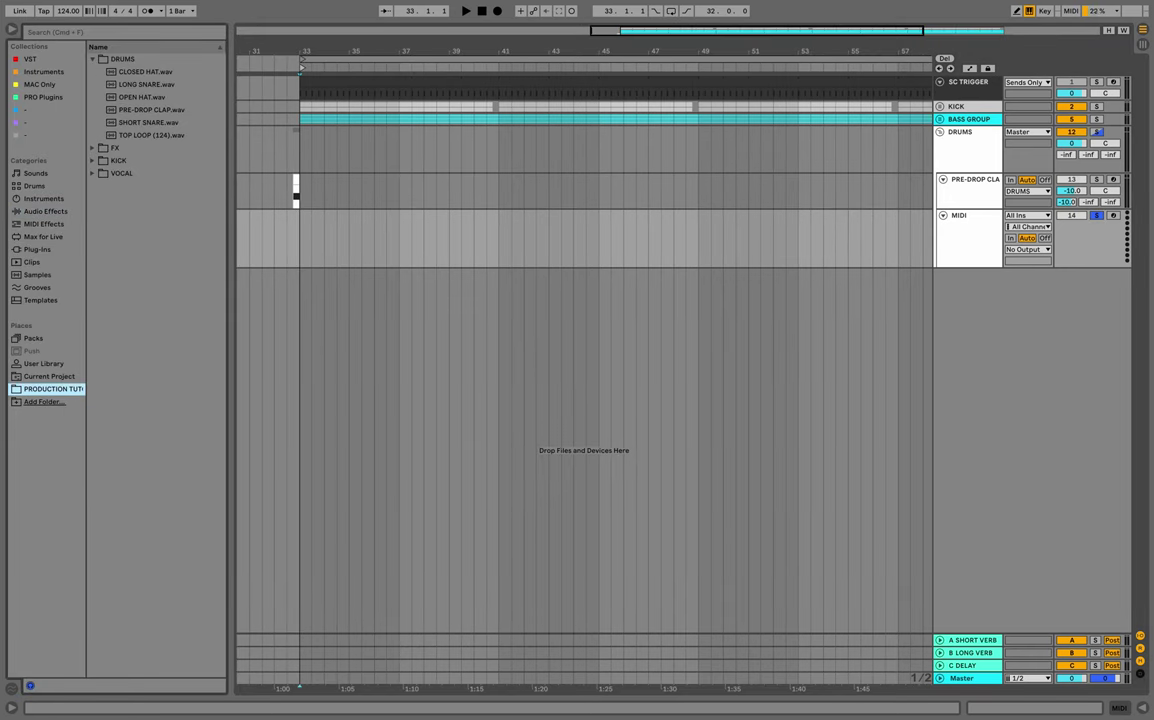
left_click(145, 72)
left_click(151, 110)
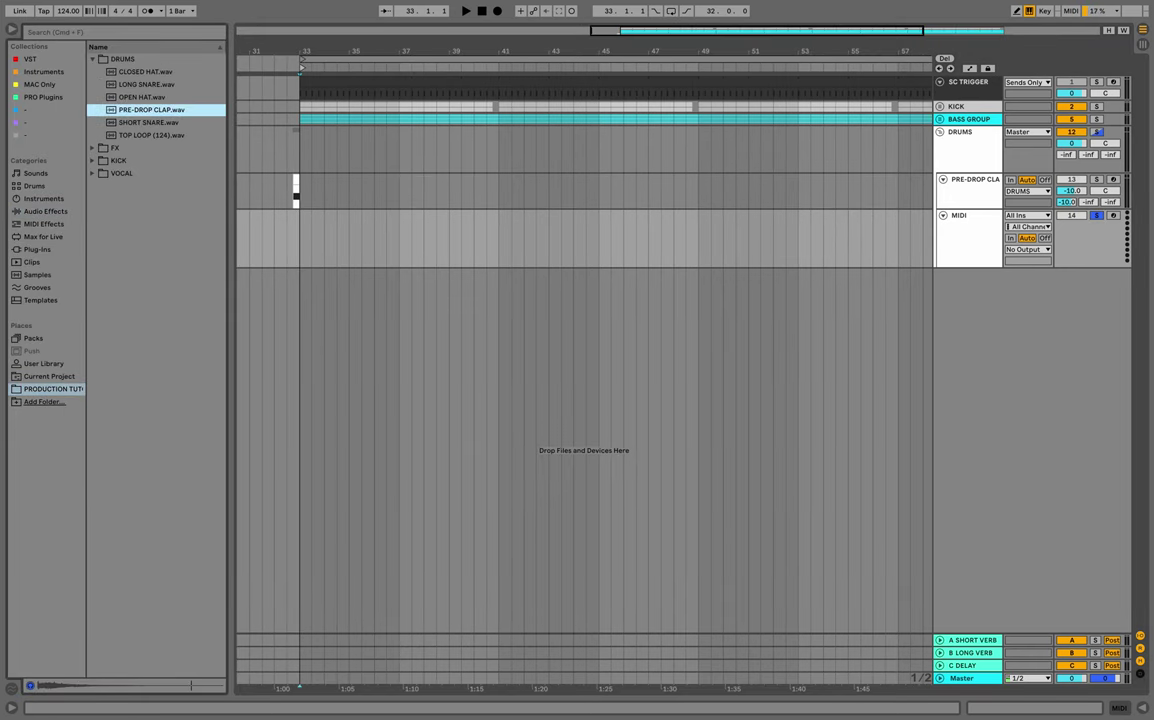
key("Down")
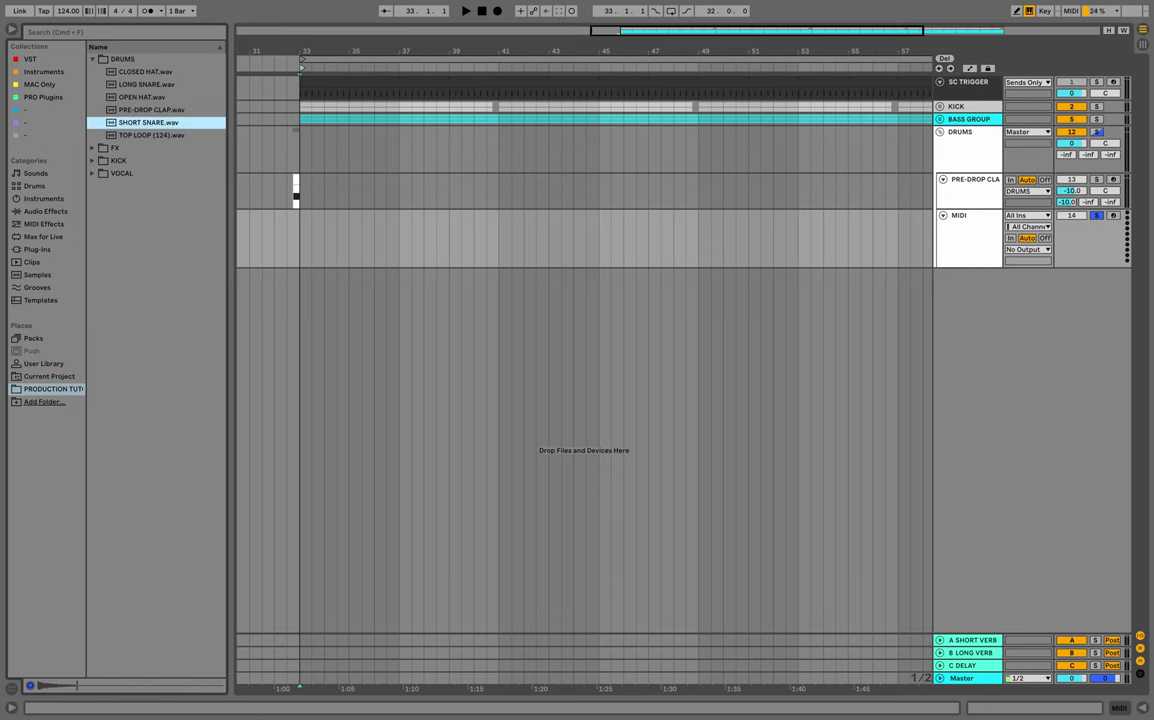
key("Return")
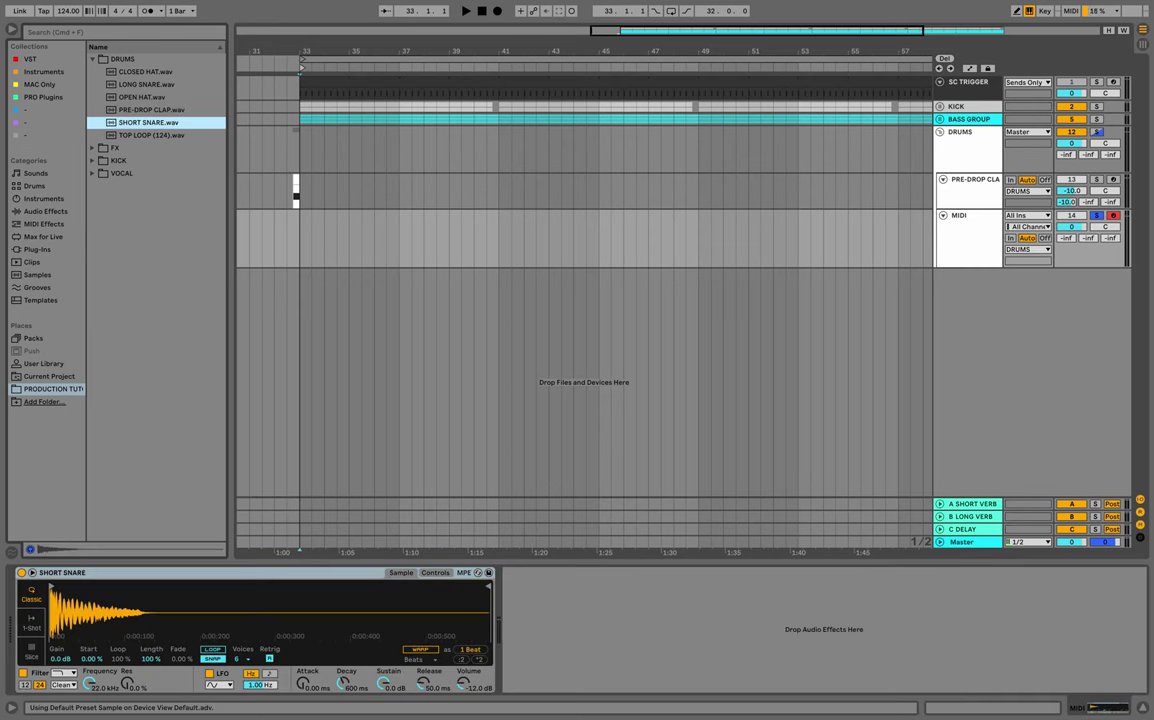
Insert an empty two-bar MIDI clip at bar 33 on the new snare track.
left_click_drag(300, 240, 349, 240)
right_click(344, 214)
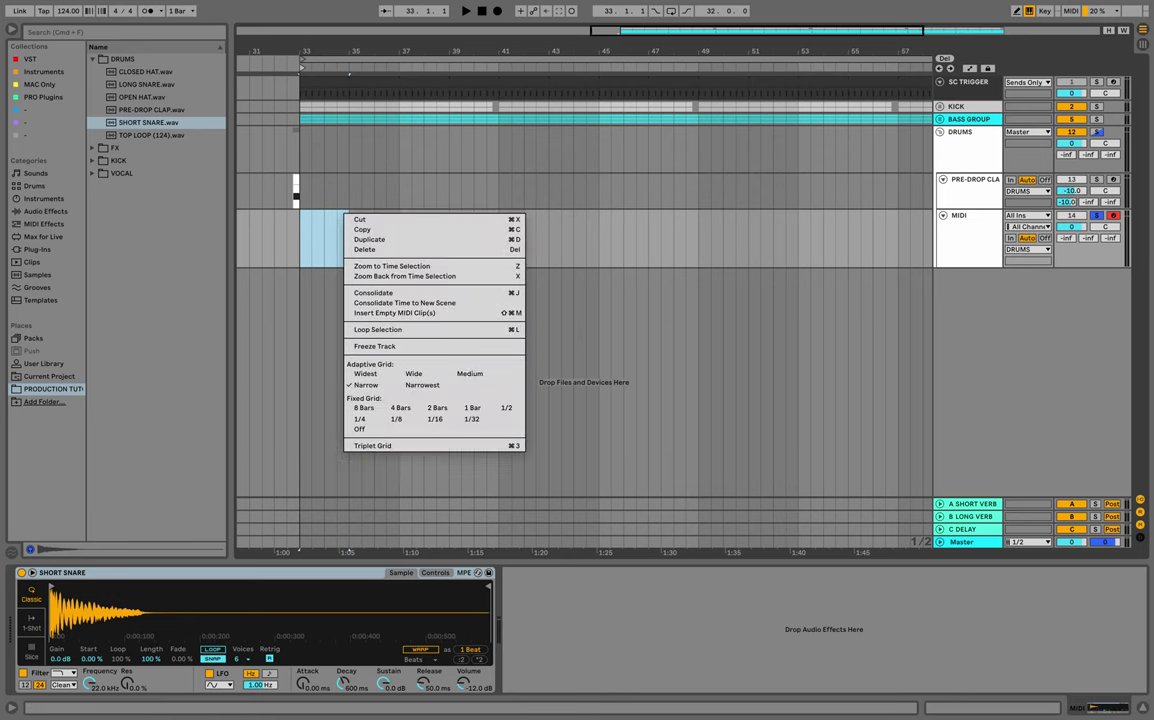
left_click(395, 313)
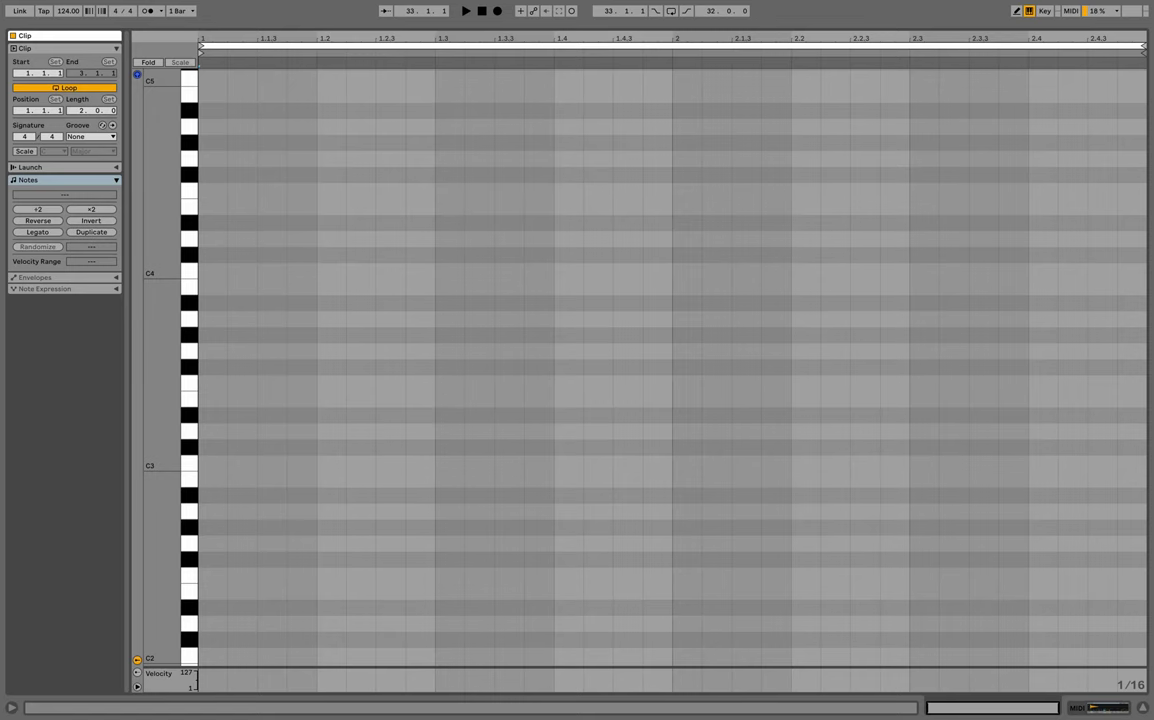
key("space")
key("space")
Draw a one-beat C3 note on beat 2 and duplicate it onto beats 2 and 4 of both bars.
double_click(331, 463)
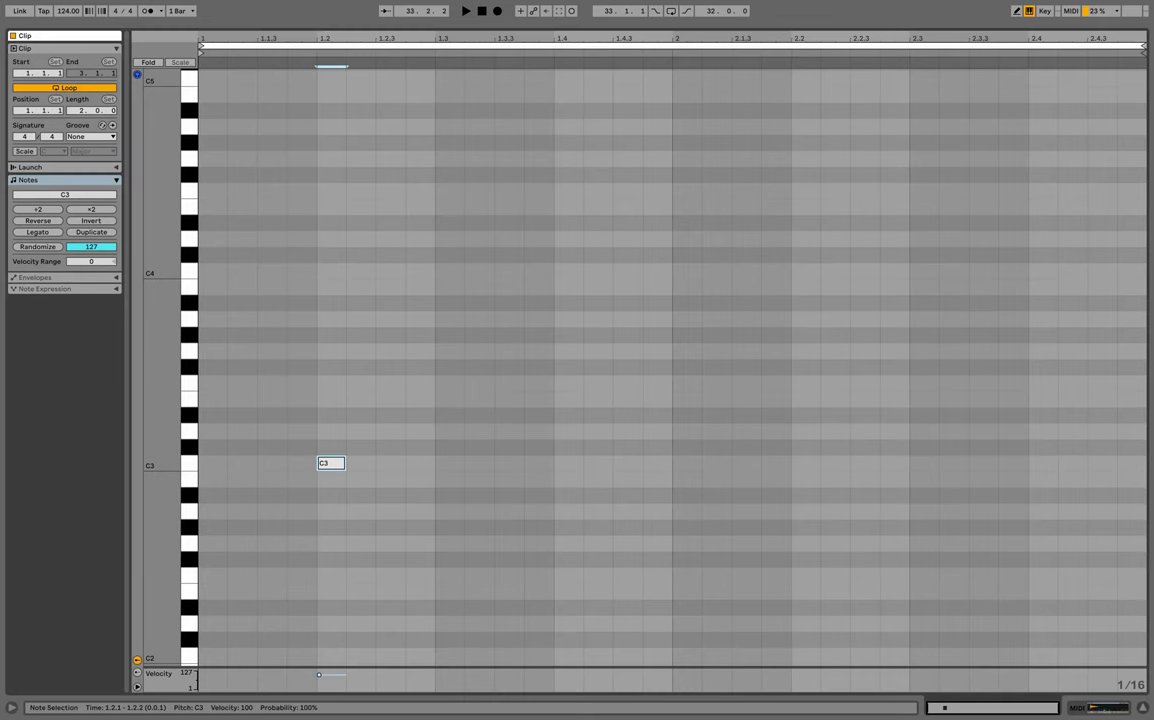
mouse_move(345, 463)
left_mouse_down()
mouse_move(435, 463)
mouse_move(450, 435)
mouse_move(202, 492)
left_mouse_up()
key("ctrl+d")
key("ctrl+d")
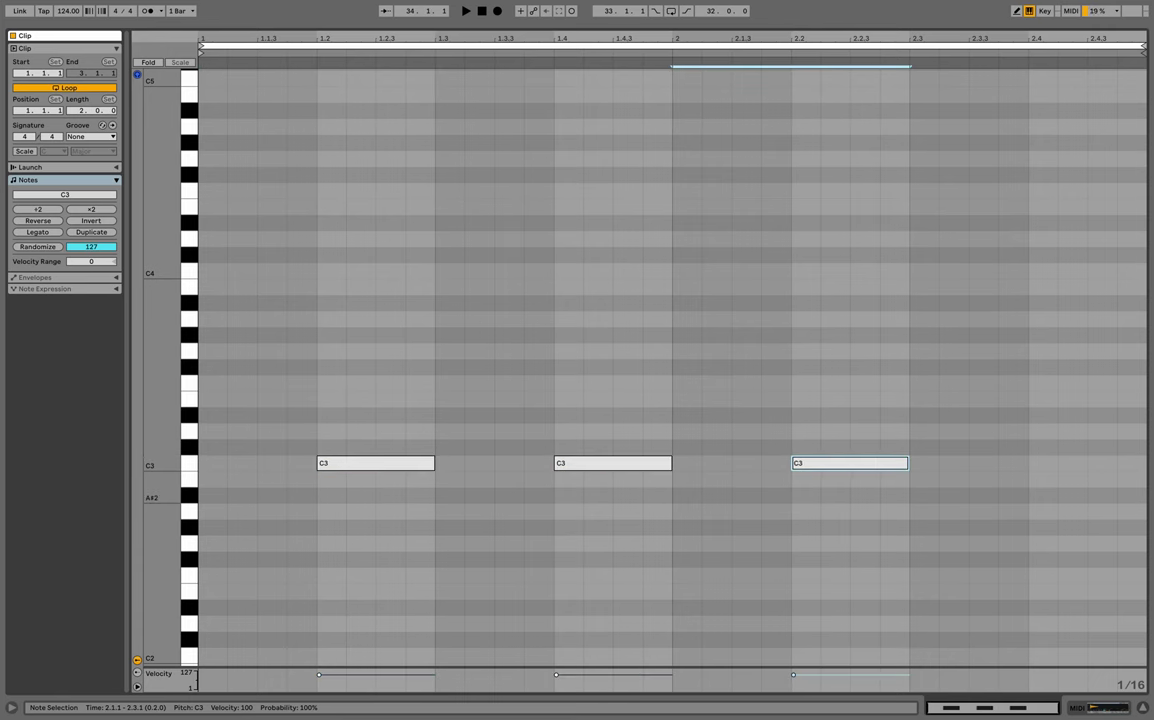
key("ctrl+d")
Play the snare pattern, return to the arrangement and rename the MIDI track SHORT SNARE.
key("space")
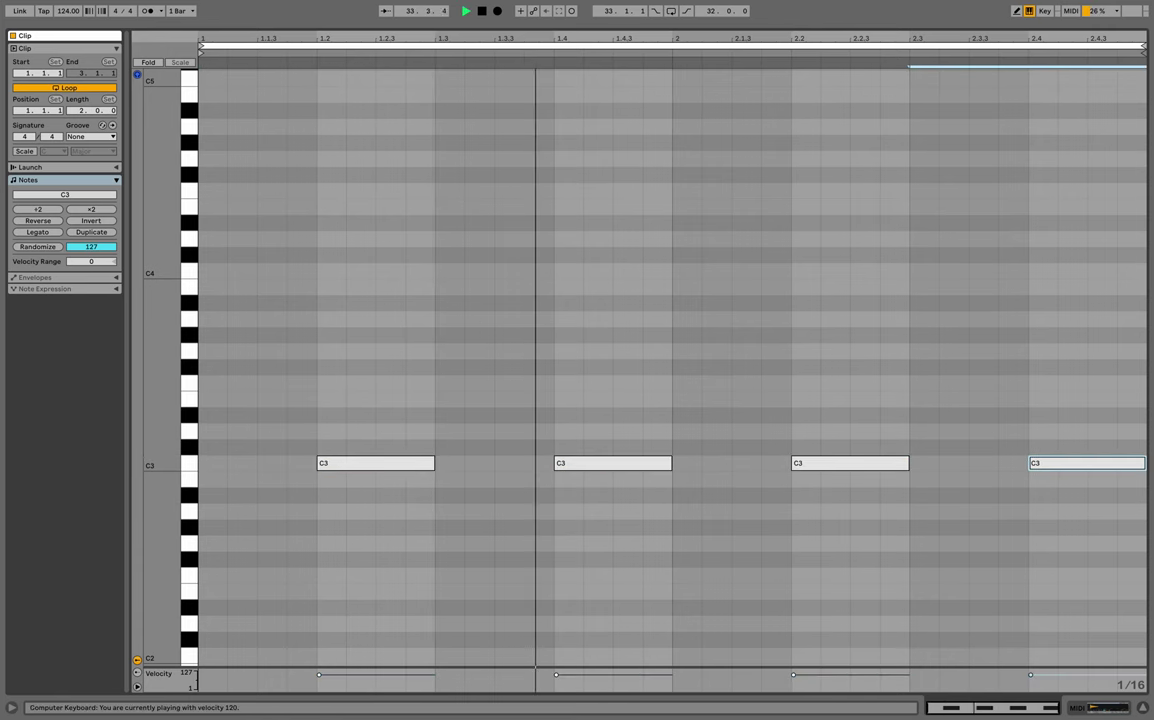
key("super+alt+l")
left_click(981, 234)
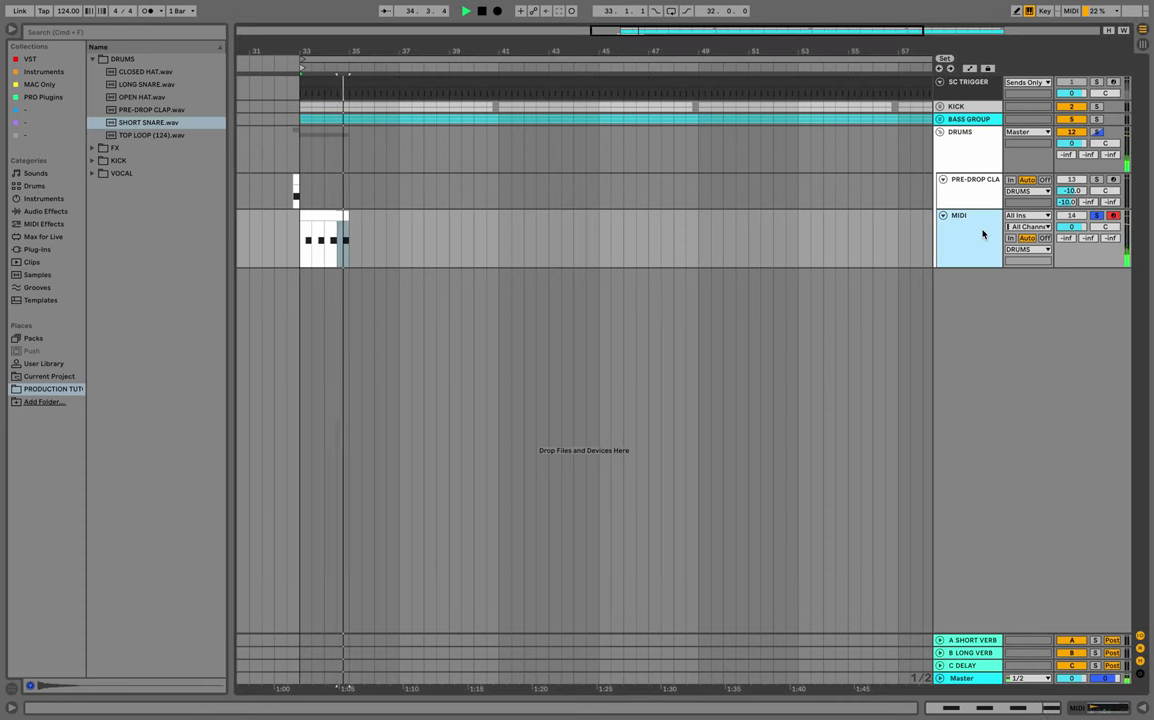
key("space")
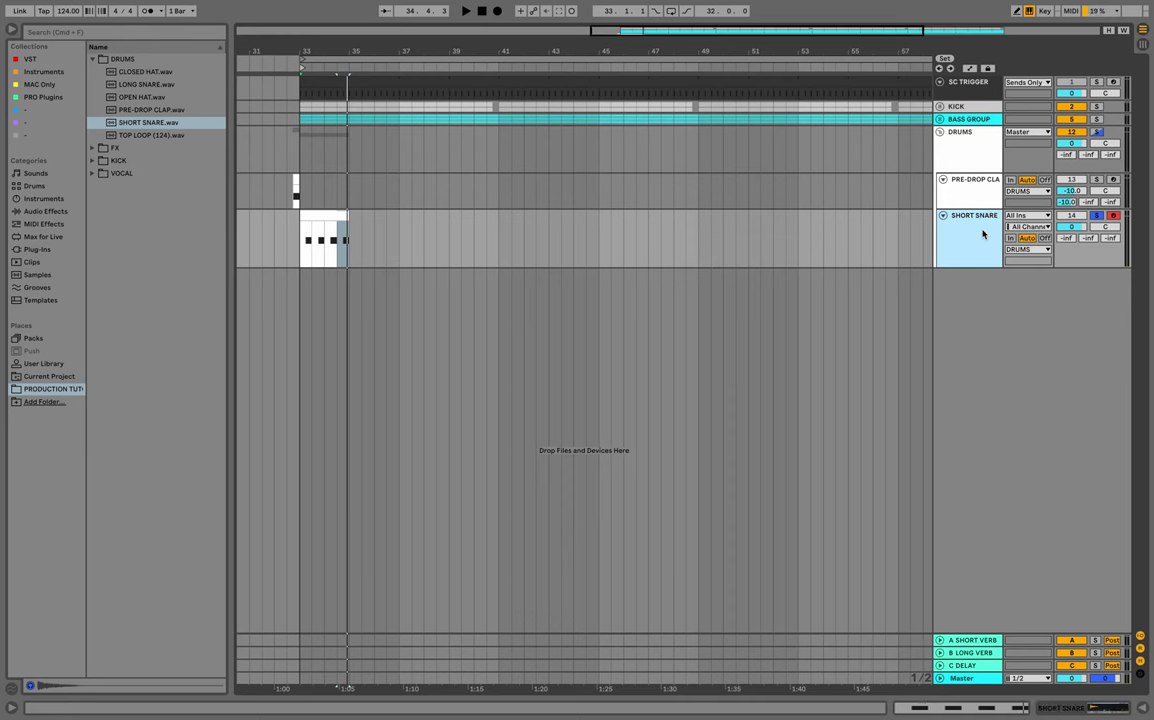
Lower the SHORT SNARE track volume to -4.0 dB and unsolo it to play with the mix.
key("space")
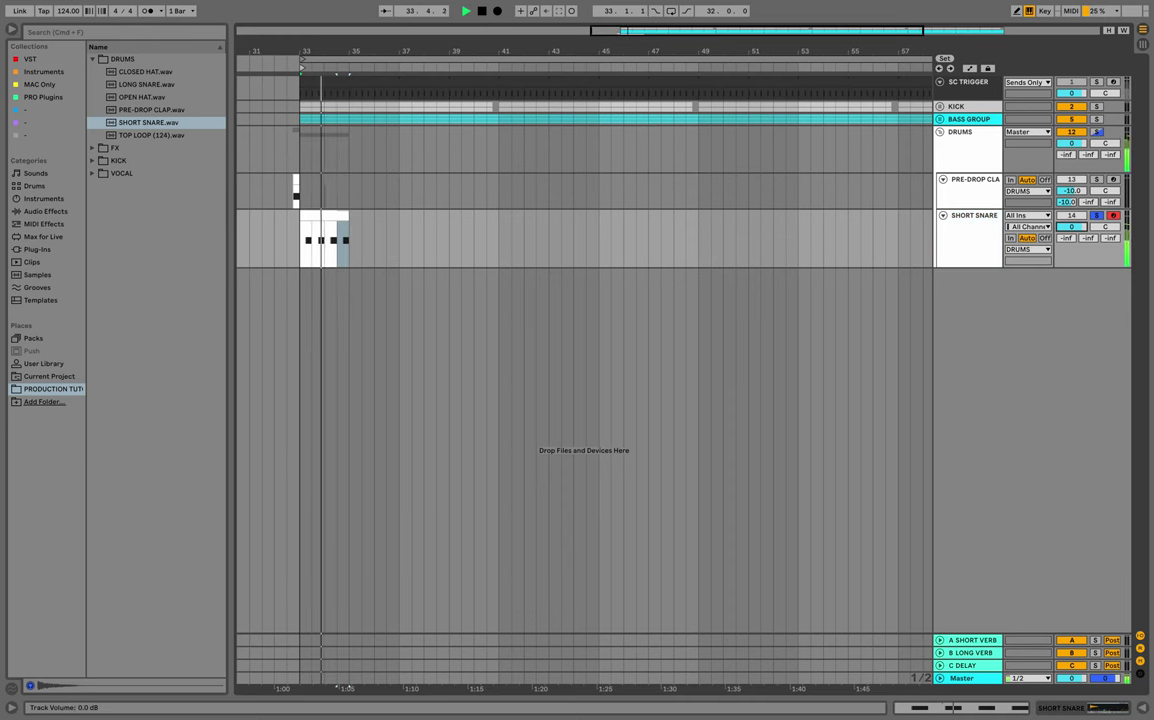
key("space")
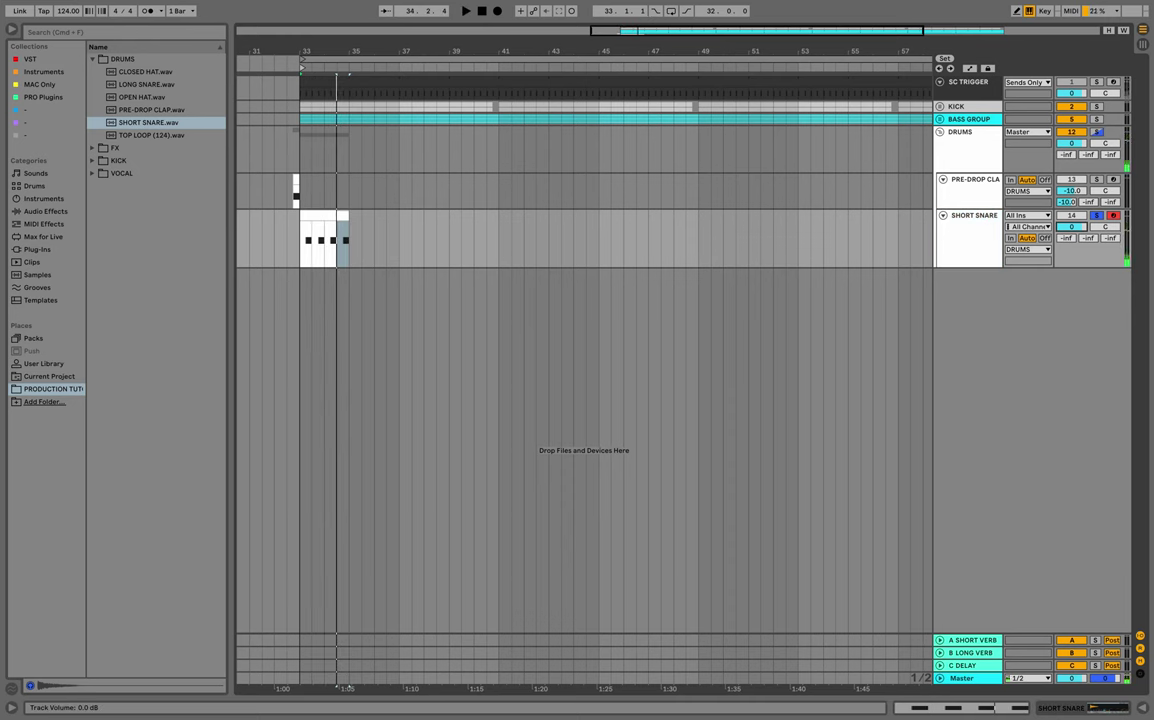
left_click(1097, 216)
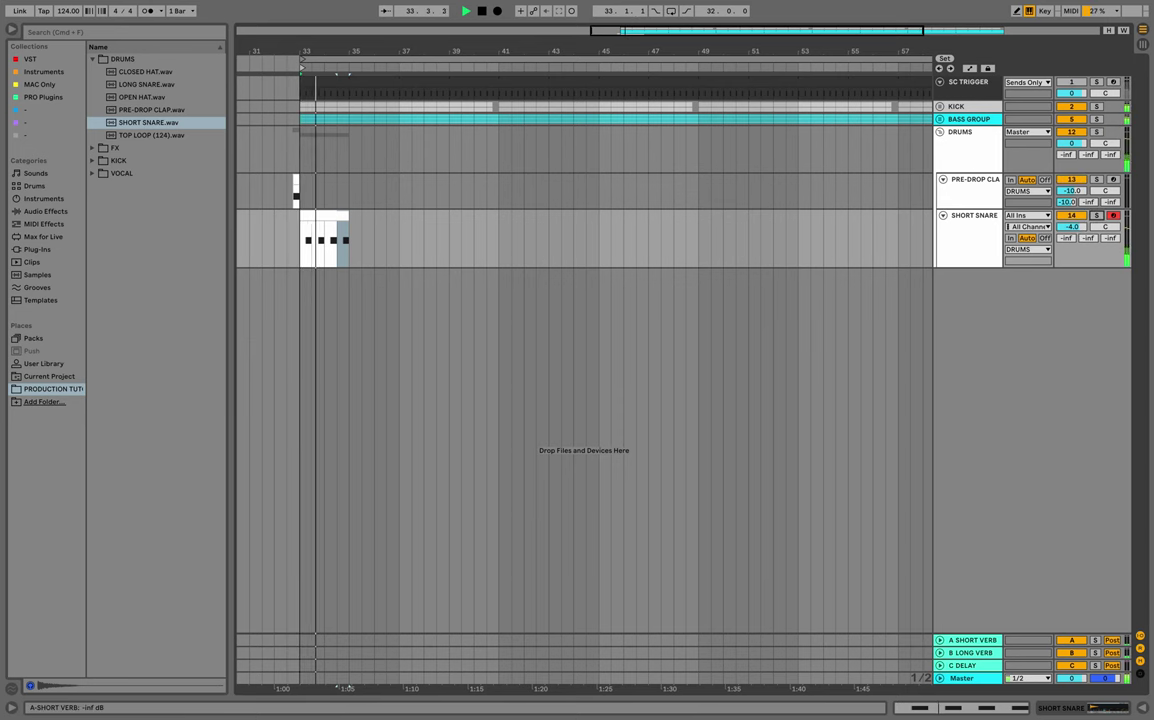
Group the SHORT SNARE track inside DRUMS and name the new group SNARE.
left_click(972, 217)
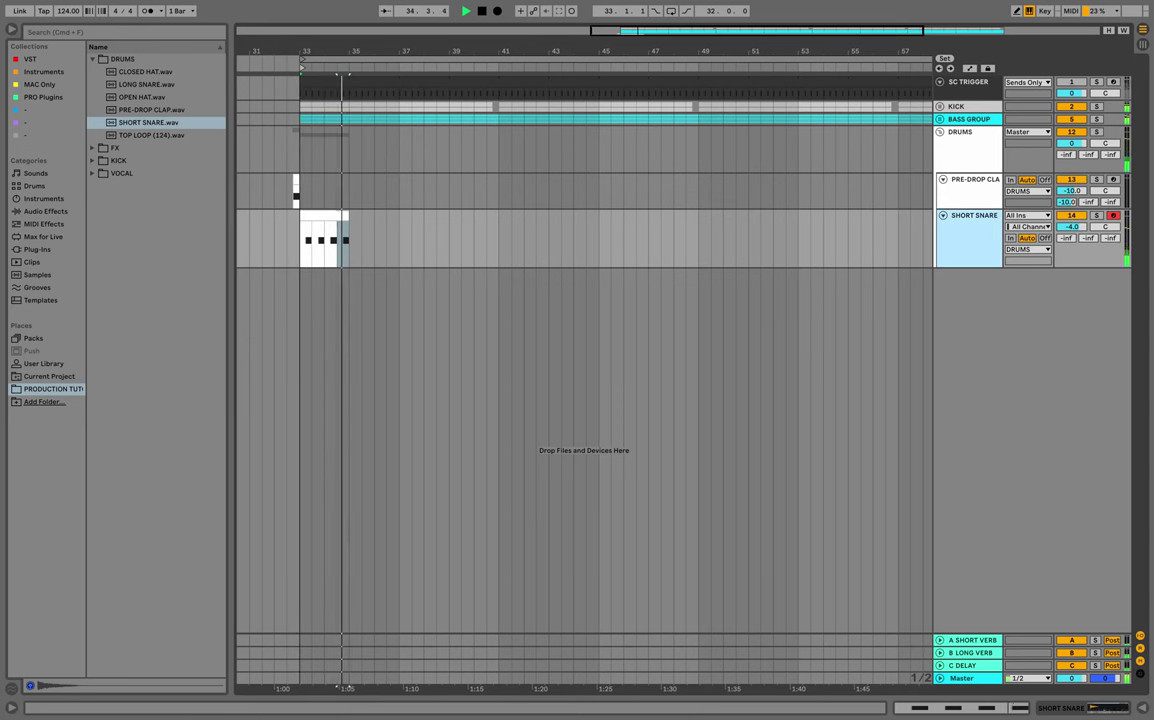
key("space")
right_click(982, 236)
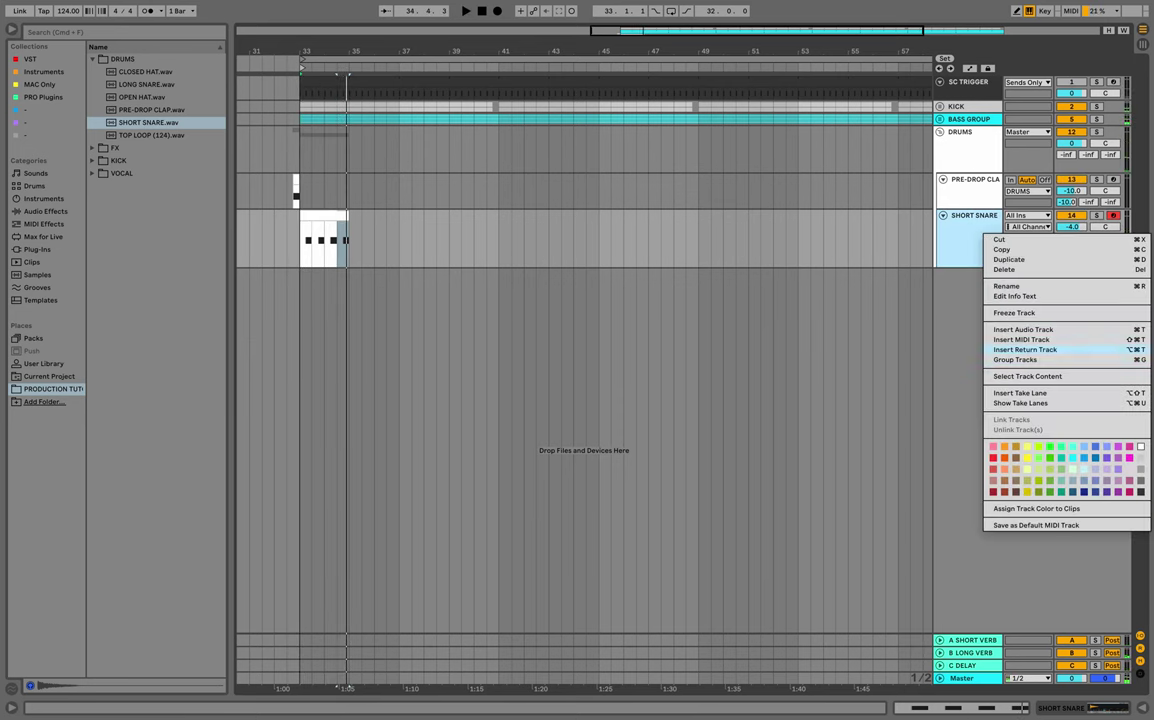
left_click(1015, 359)
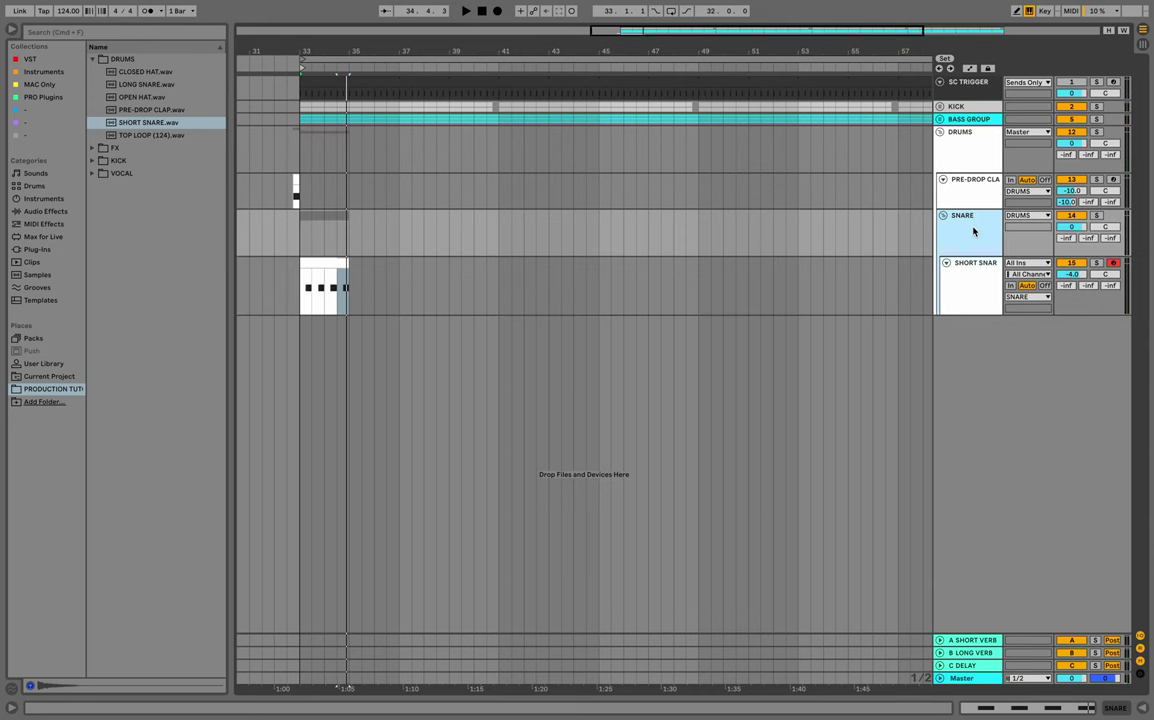
Solo the SNARE group, play it briefly and show its device chain.
left_click(1097, 216)
key("space")
double_click(982, 231)
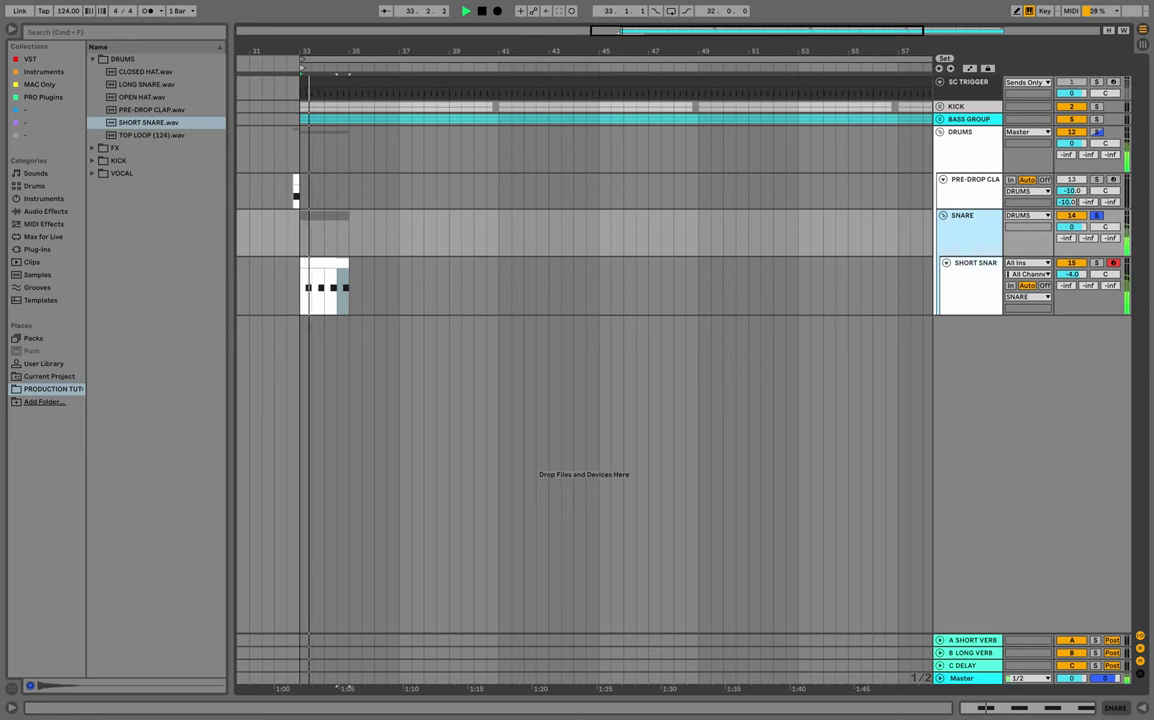
left_click(982, 231)
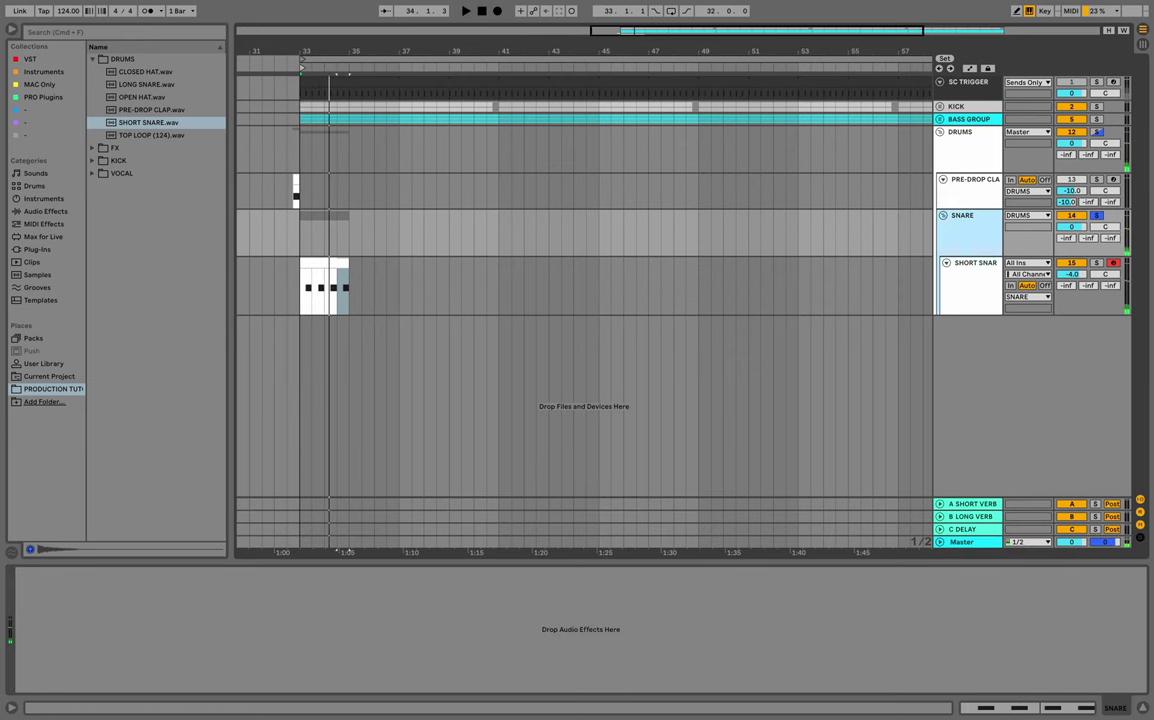
key("space")
Search the audio effects for "eq" and load EQ Eight onto the SNARE group.
left_click(183, 32)
type("eq")
left_click(45, 211)
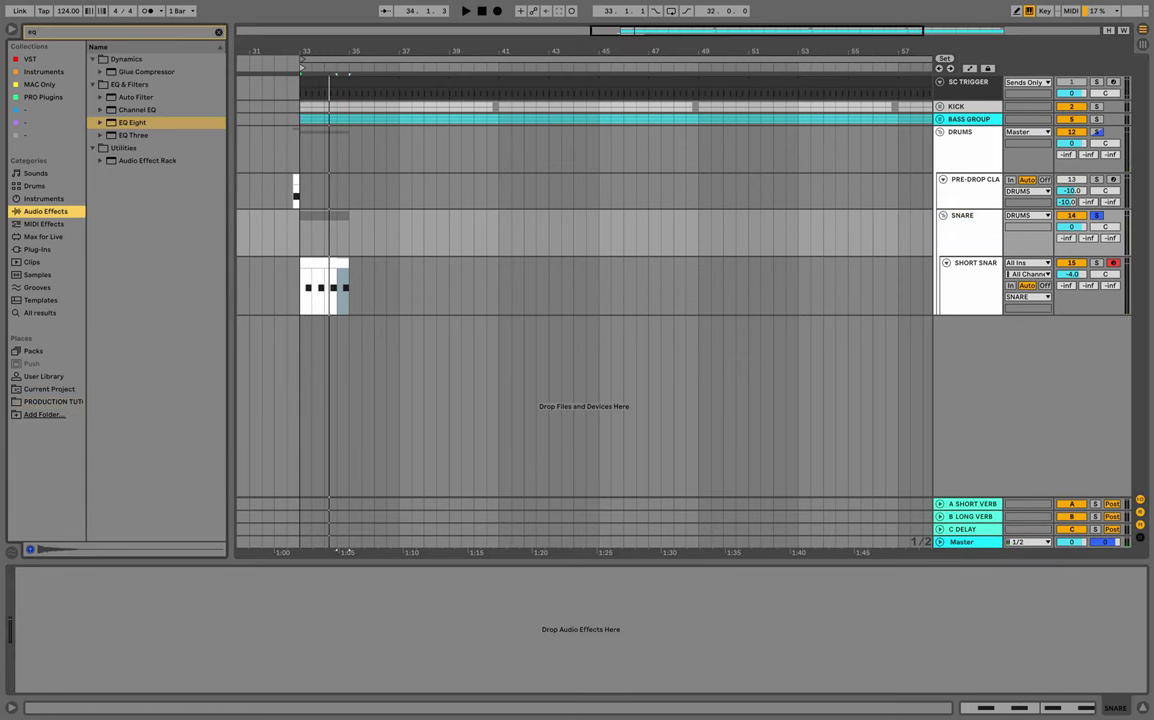
left_click(133, 123)
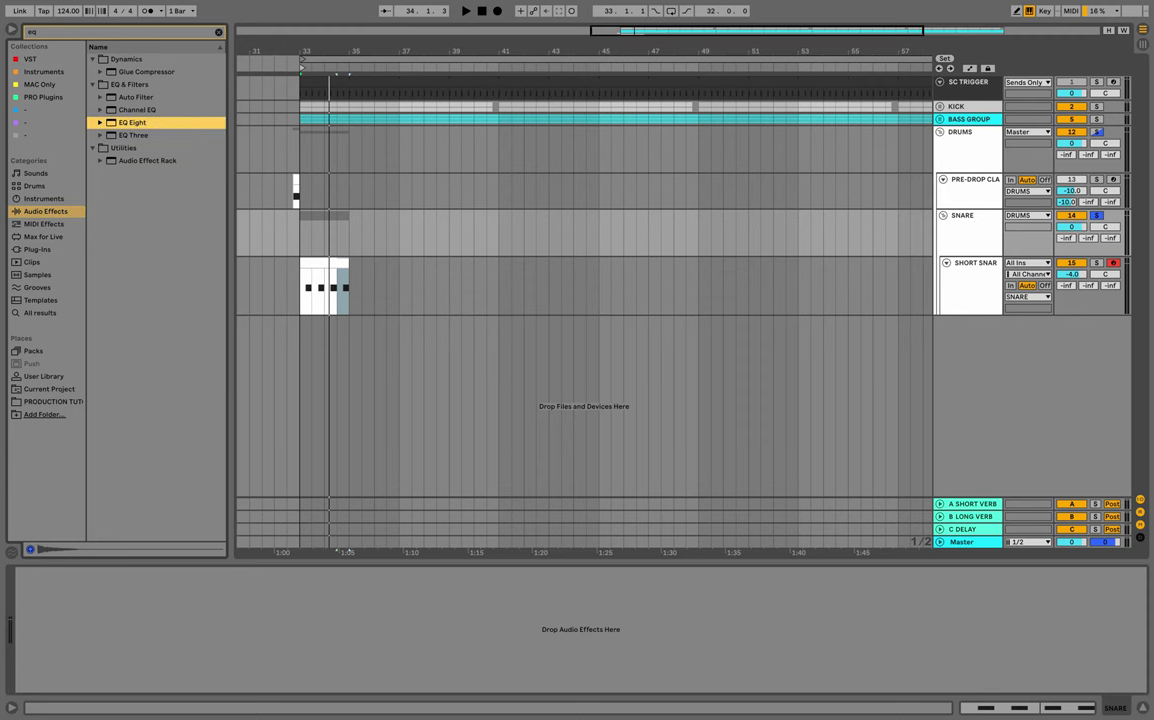
key("Return")
Set EQ Eight's band 1 to a low cut at 225 Hz with a Q of 0.75 while the snare plays.
key("space")
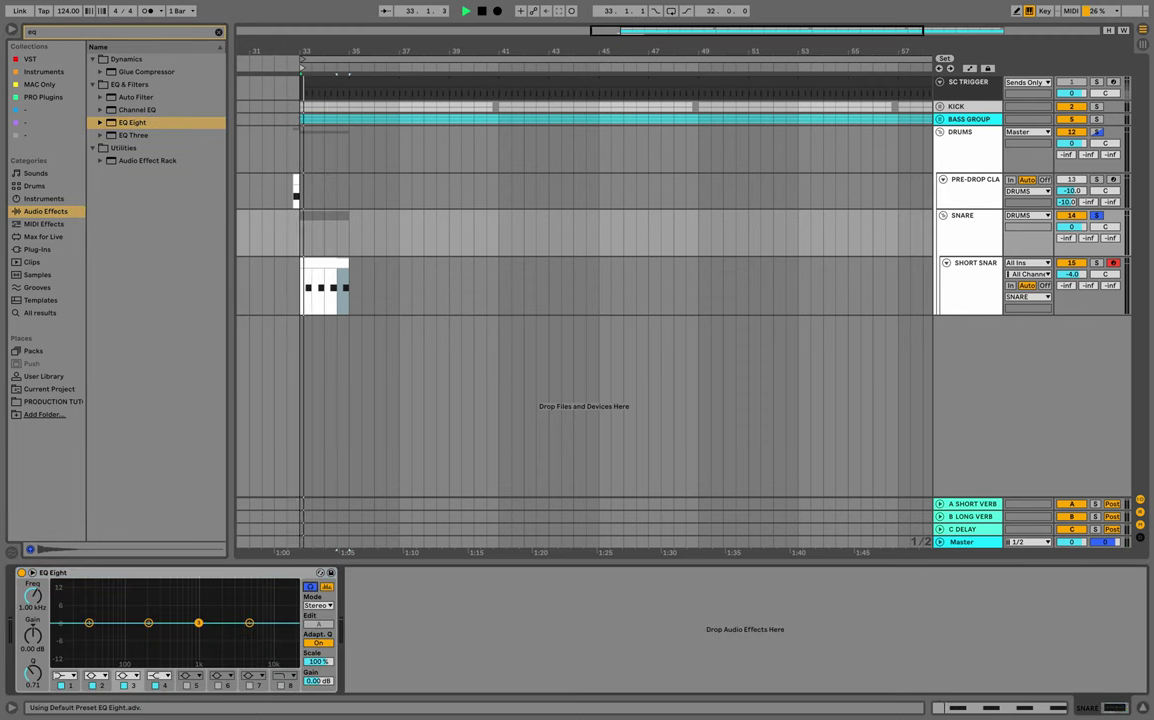
left_click(64, 675)
left_click(60, 604)
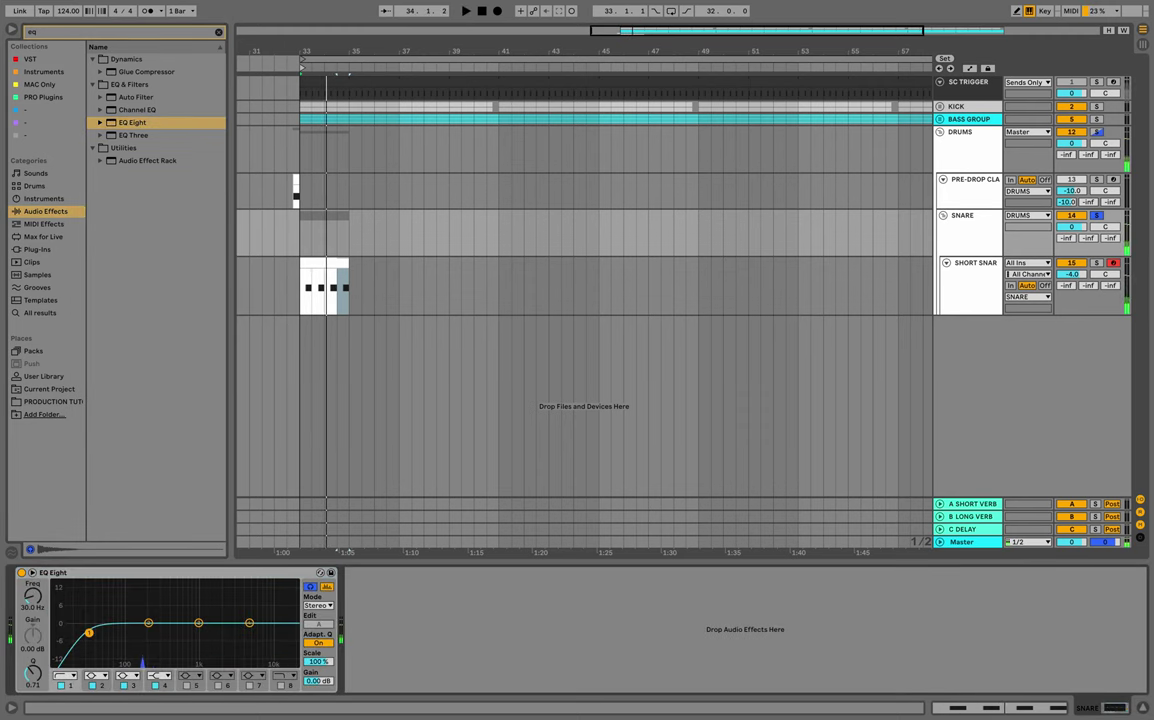
left_click_drag(83, 629, 152, 632)
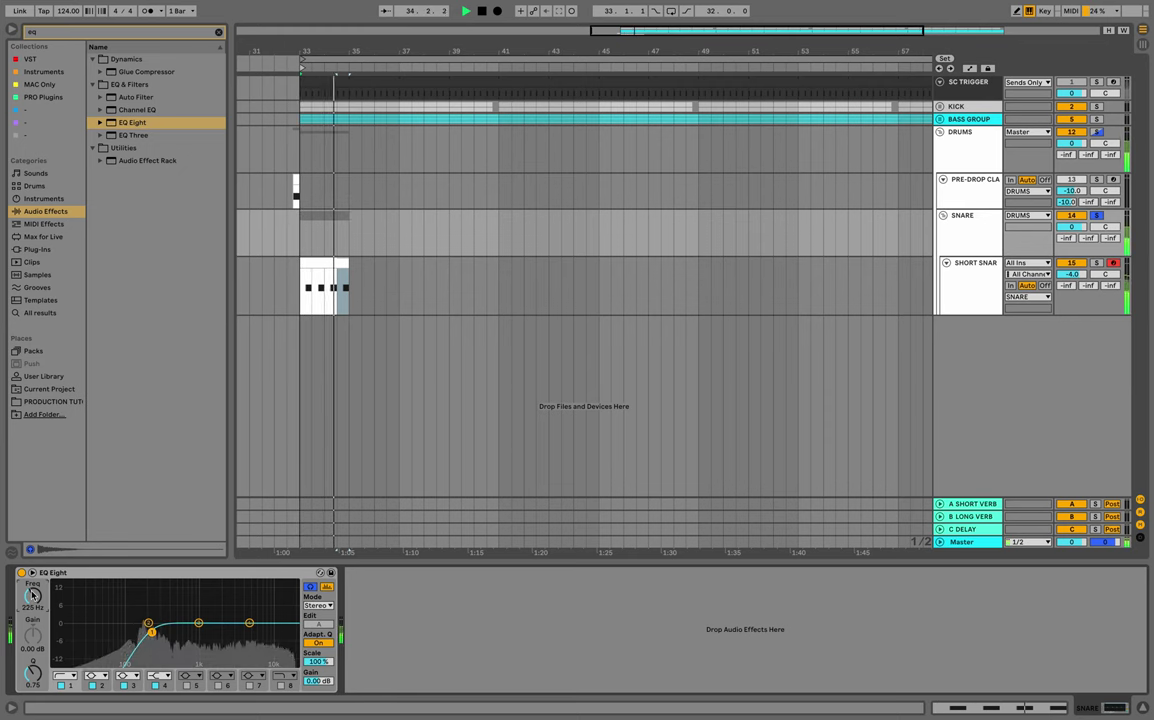
Set the SNARE group's A SHORT VERB send to -20.0 dB, then unsolo the group and play the mix.
key("space")
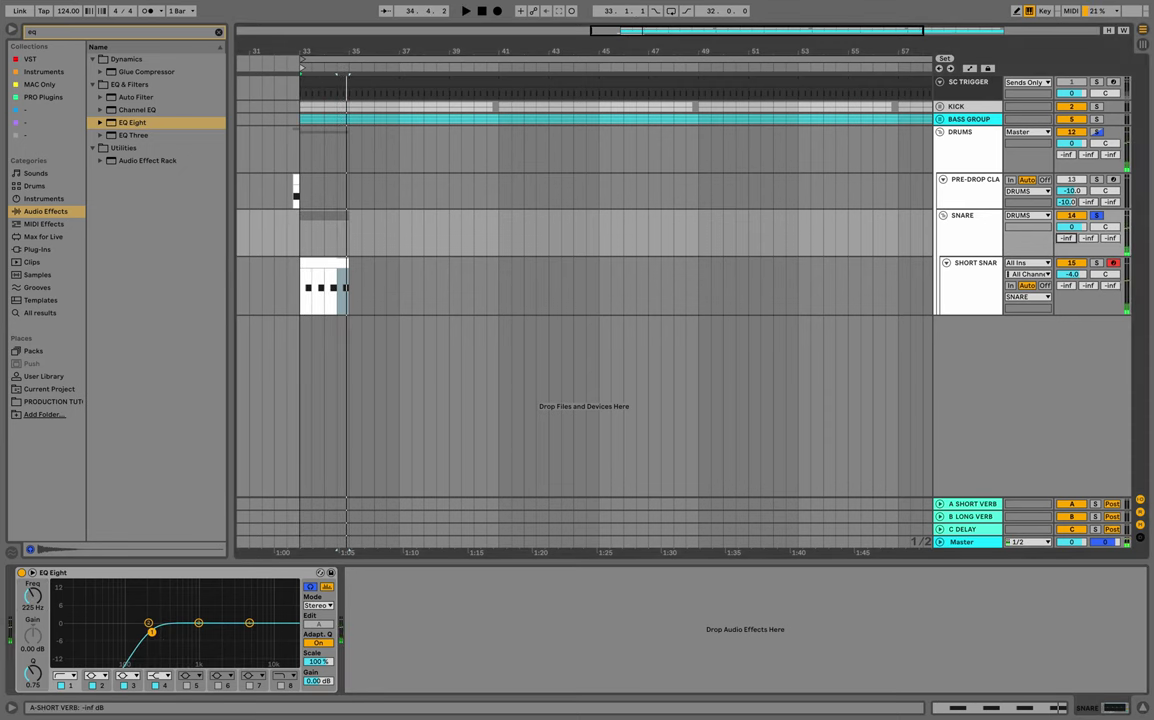
left_click(1097, 215)
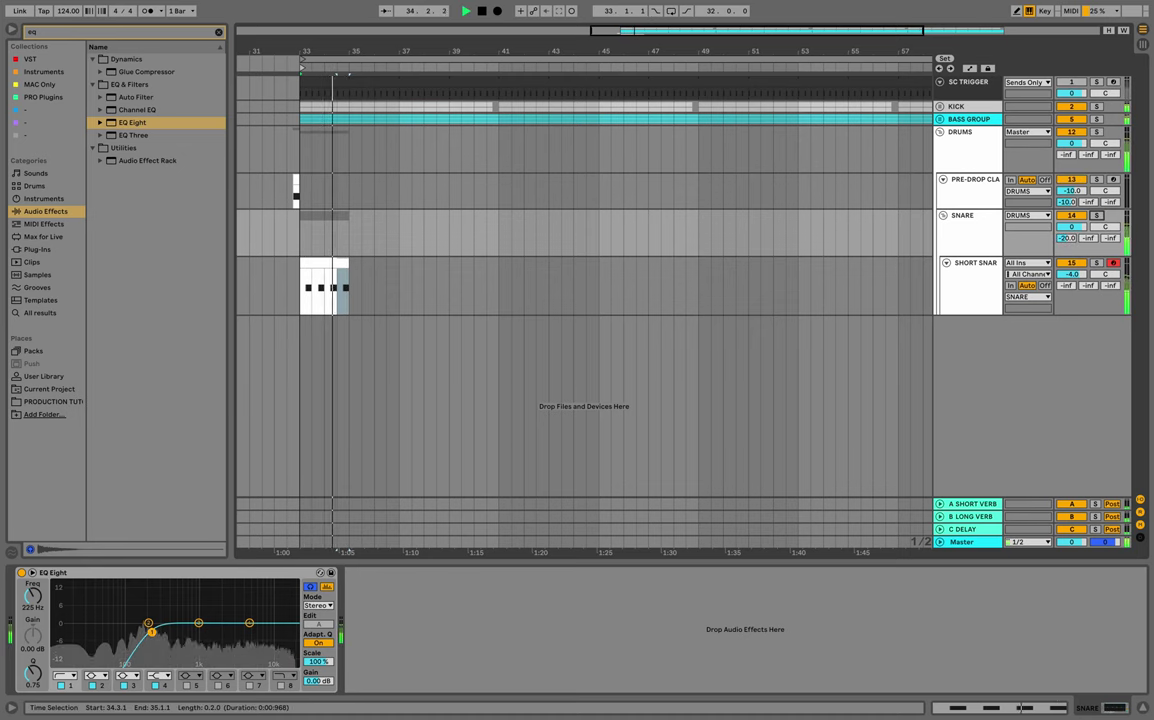
key("space")
Open the short snare's MIDI clip and turn on looping for its two bars.
left_click(324, 263)
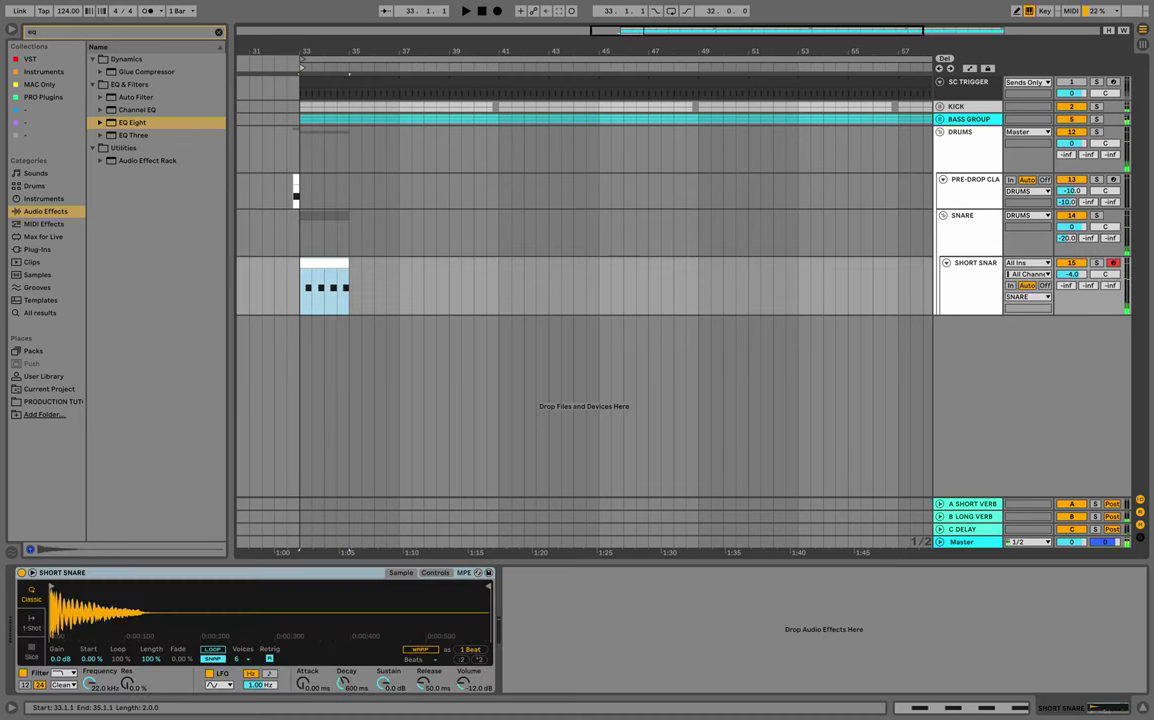
double_click(315, 263)
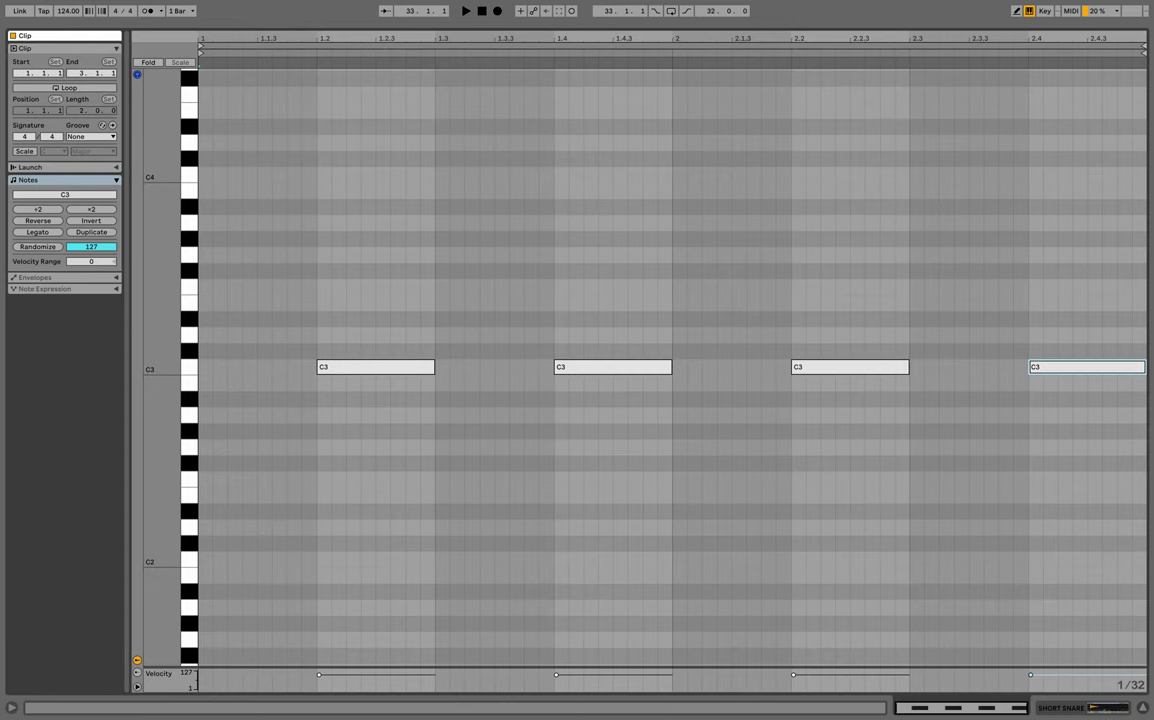
key("super+l")
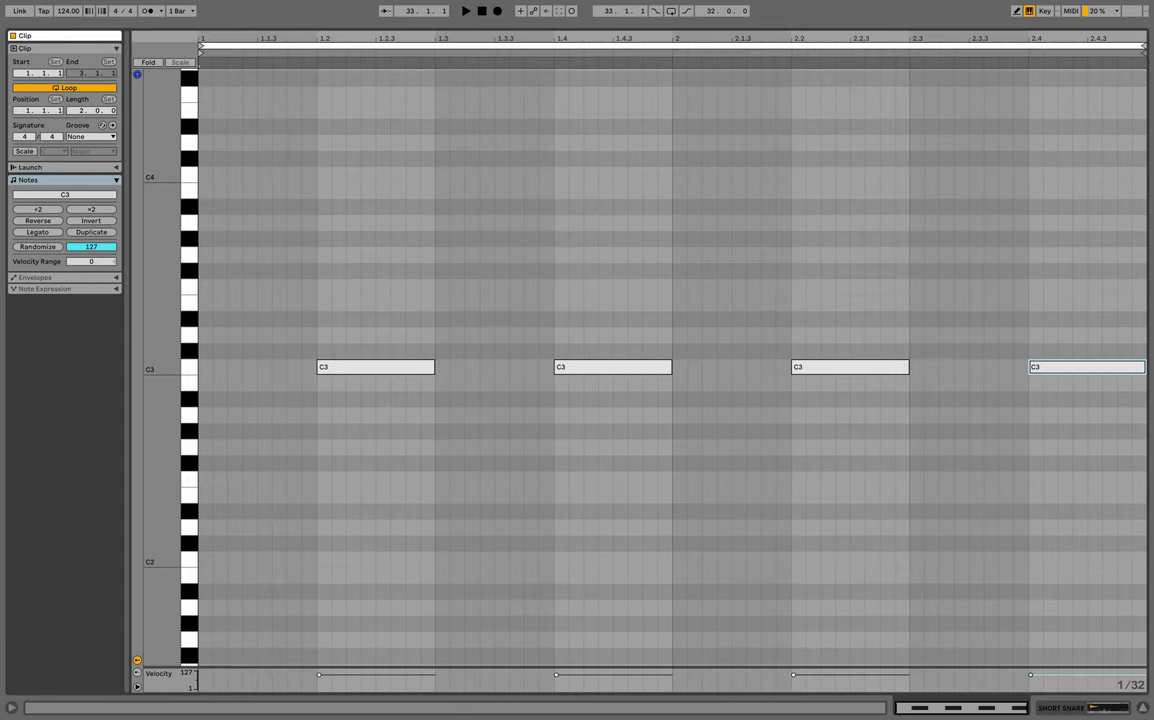
left_click(1143, 708)
Extend the looped short snare clip to bar 65, making it 32 bars long.
key("space")
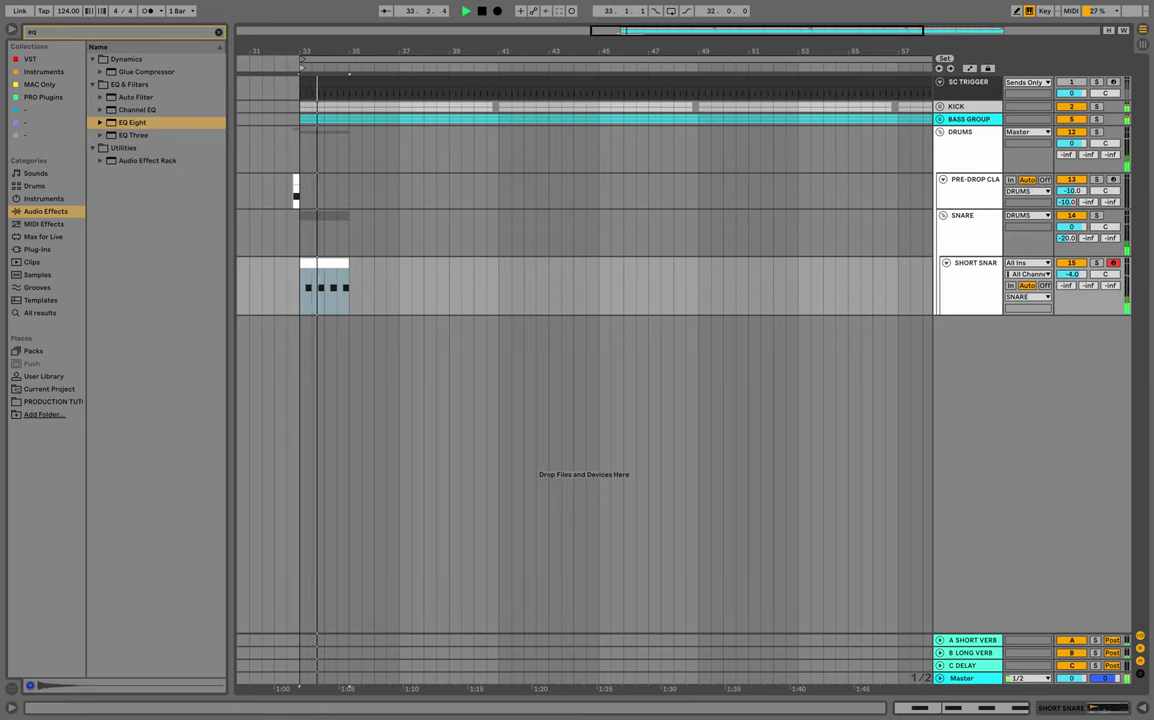
left_click_drag(632, 51, 536, 34)
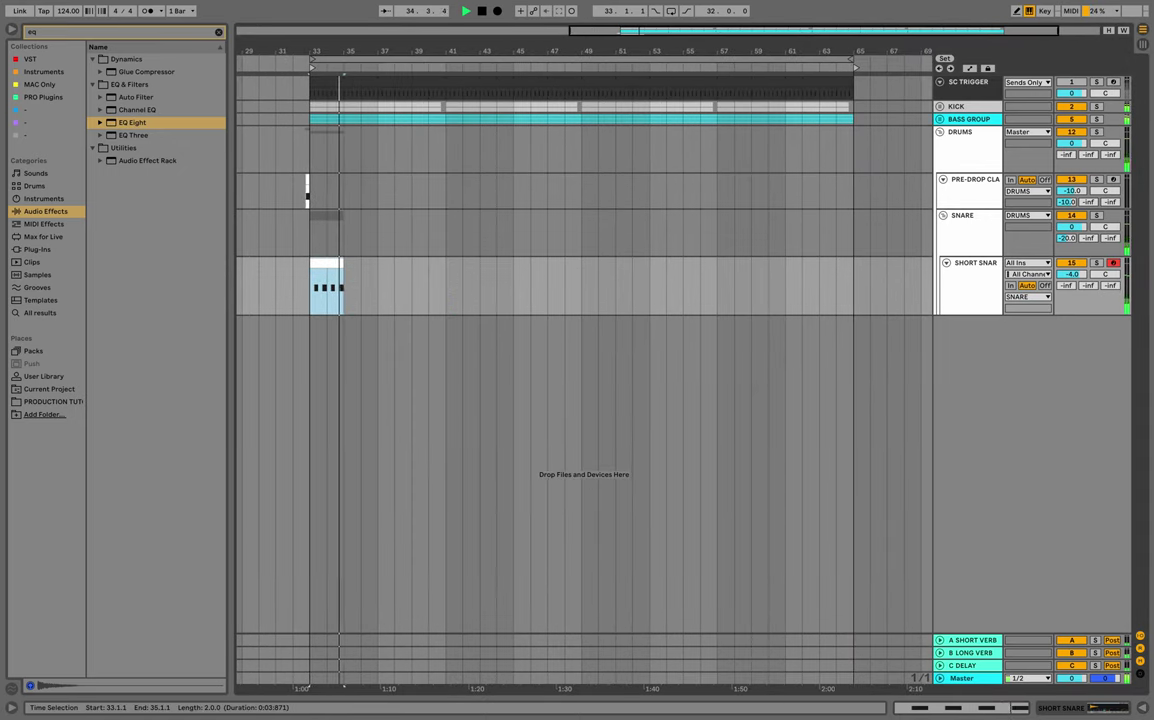
left_click_drag(346, 287, 853, 287)
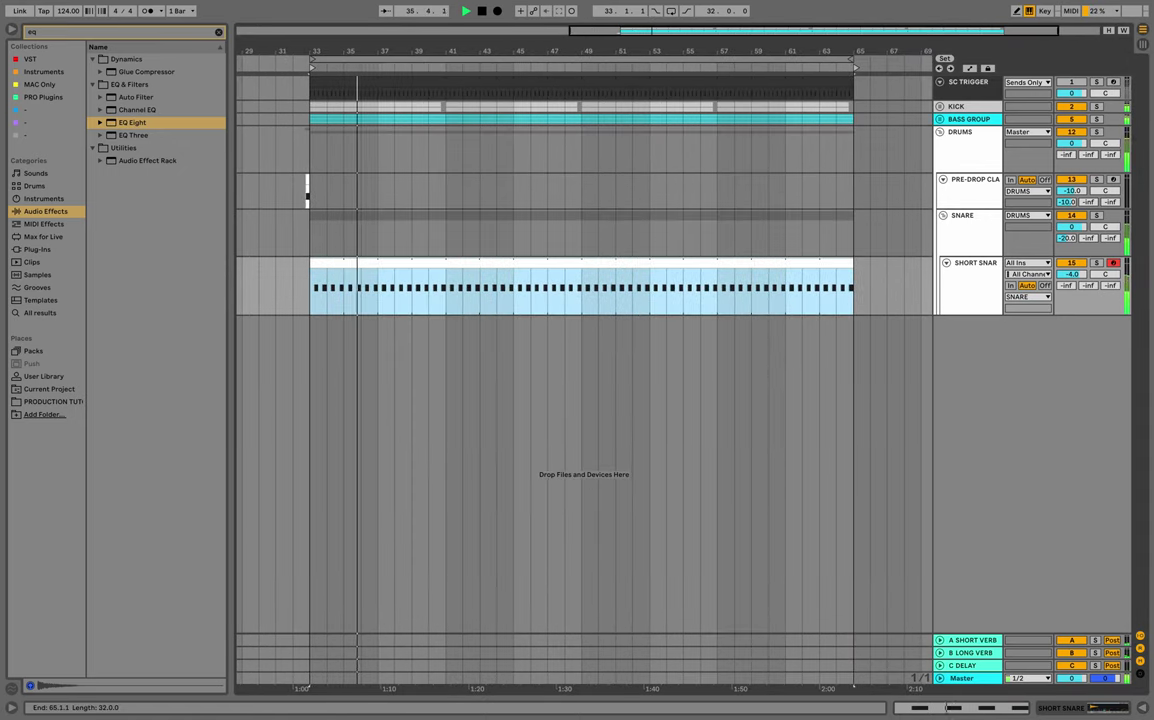
Hide the browser and fit the whole 32-bar section in the arrangement while playing the snare with the mix.
scroll(739, 296, "left", 1)
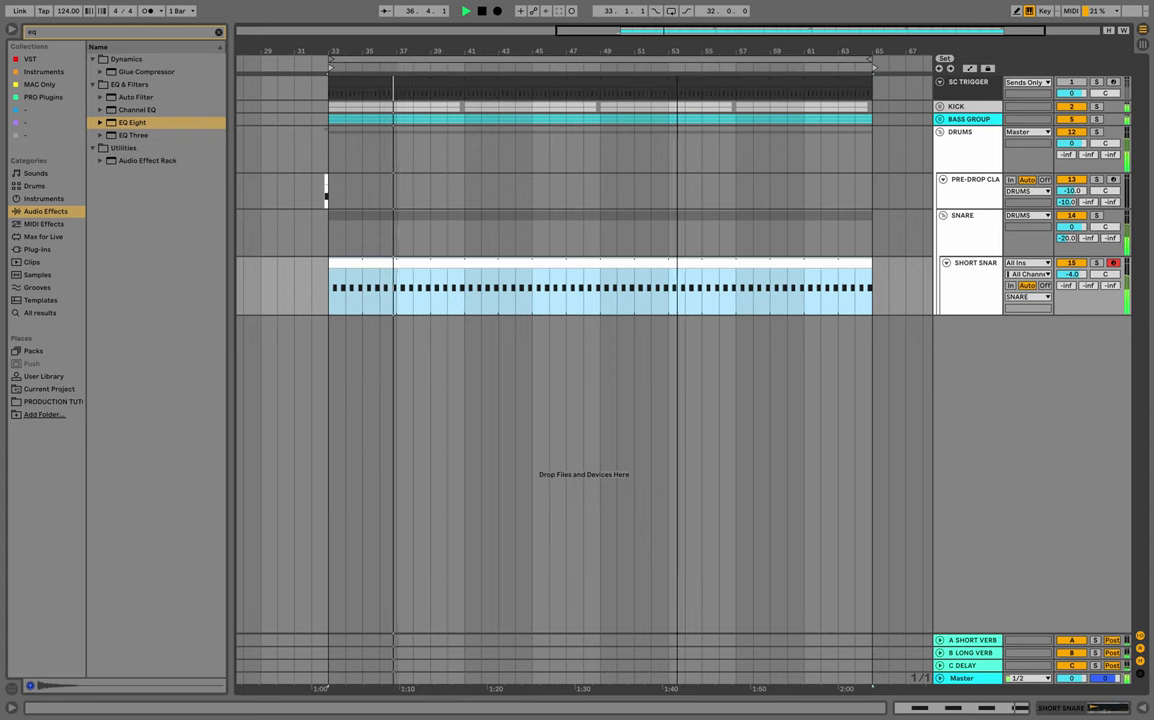
key("z")
left_click(964, 216)
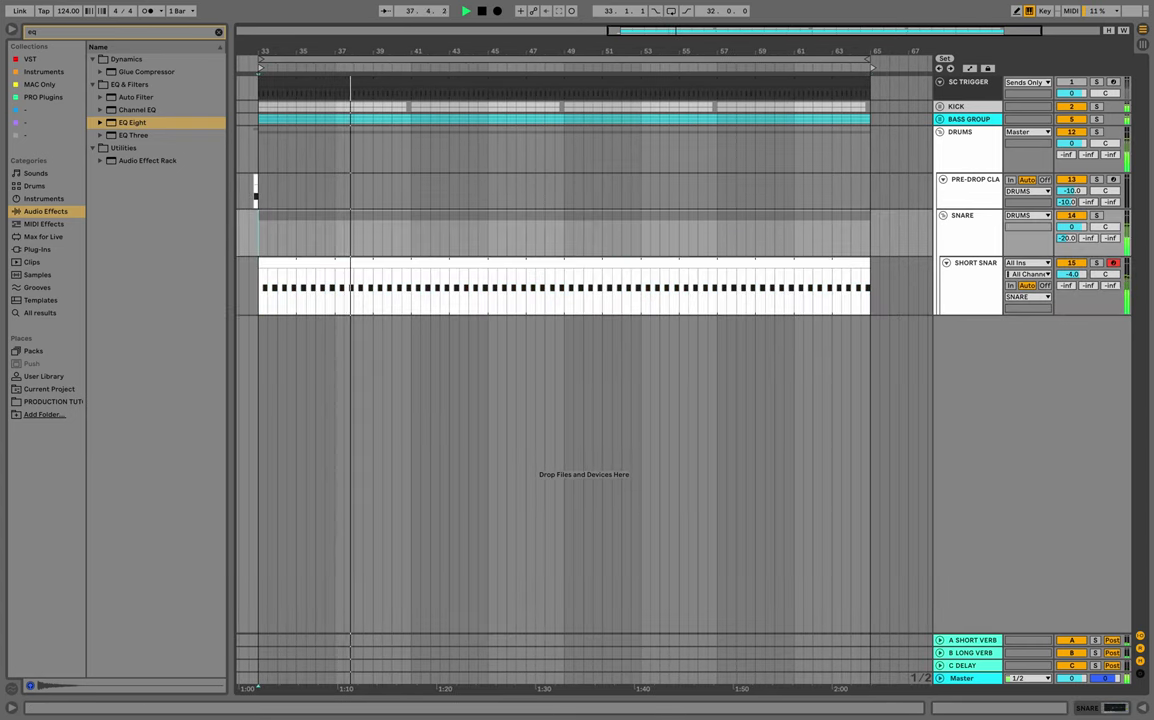
key("super+f")
key("ctrl+alt+b")
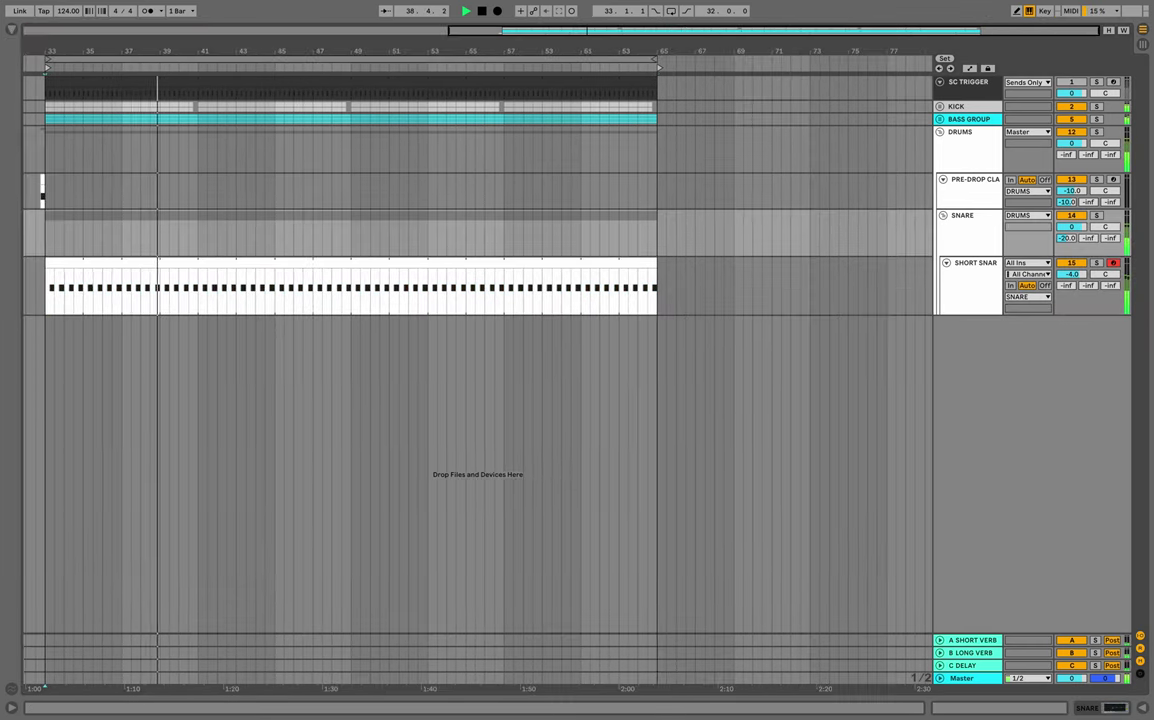
key("z")
scroll(478, 360, "left", 2)
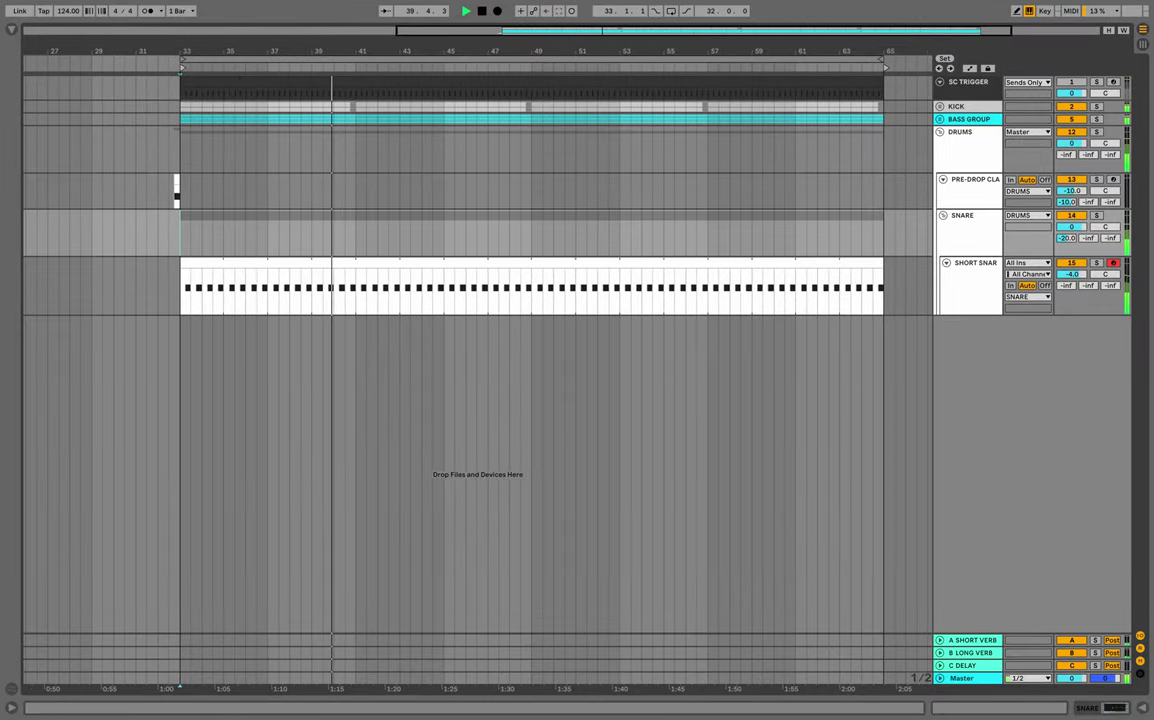
scroll(478, 360, "left", 1)
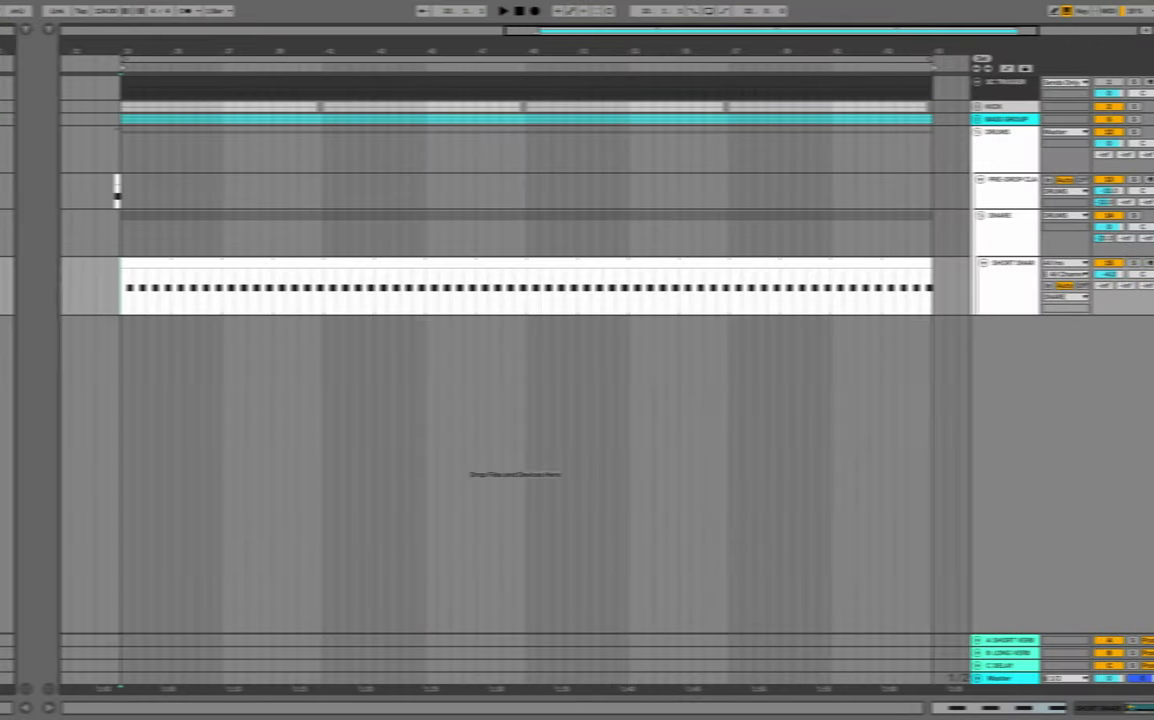
Insert a new MIDI track below SHORT SNARE in the SNARE group and name it LONG SNARE.
right_click(978, 297)
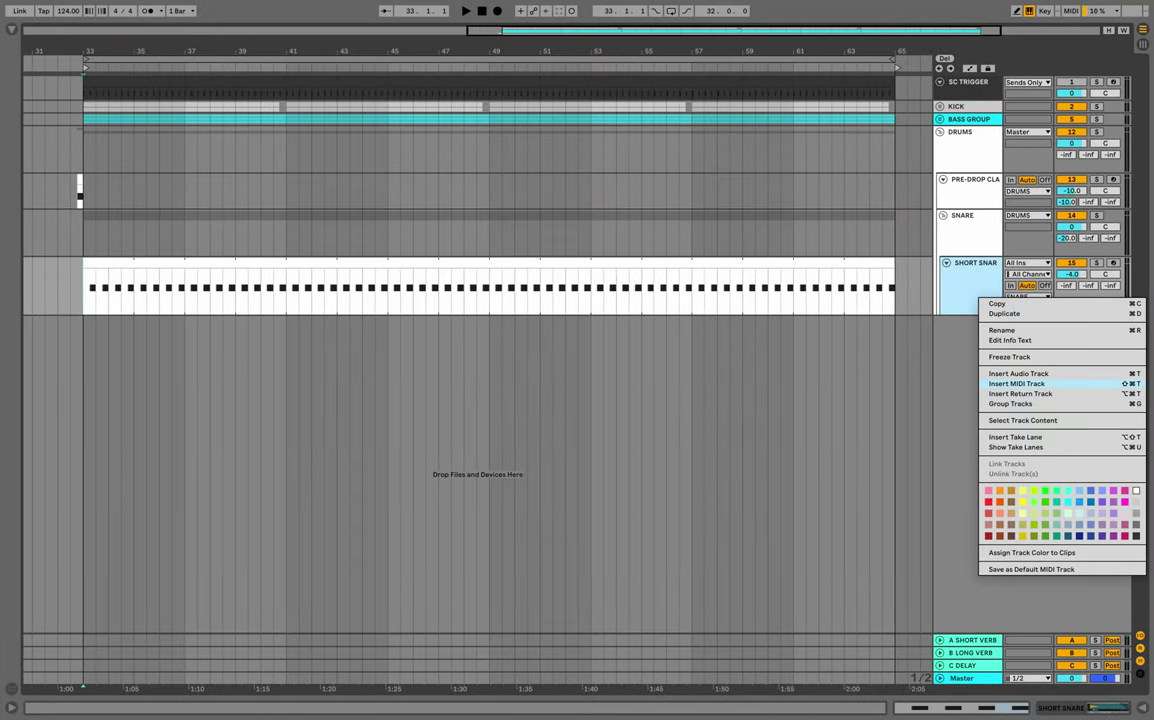
left_click(1017, 383)
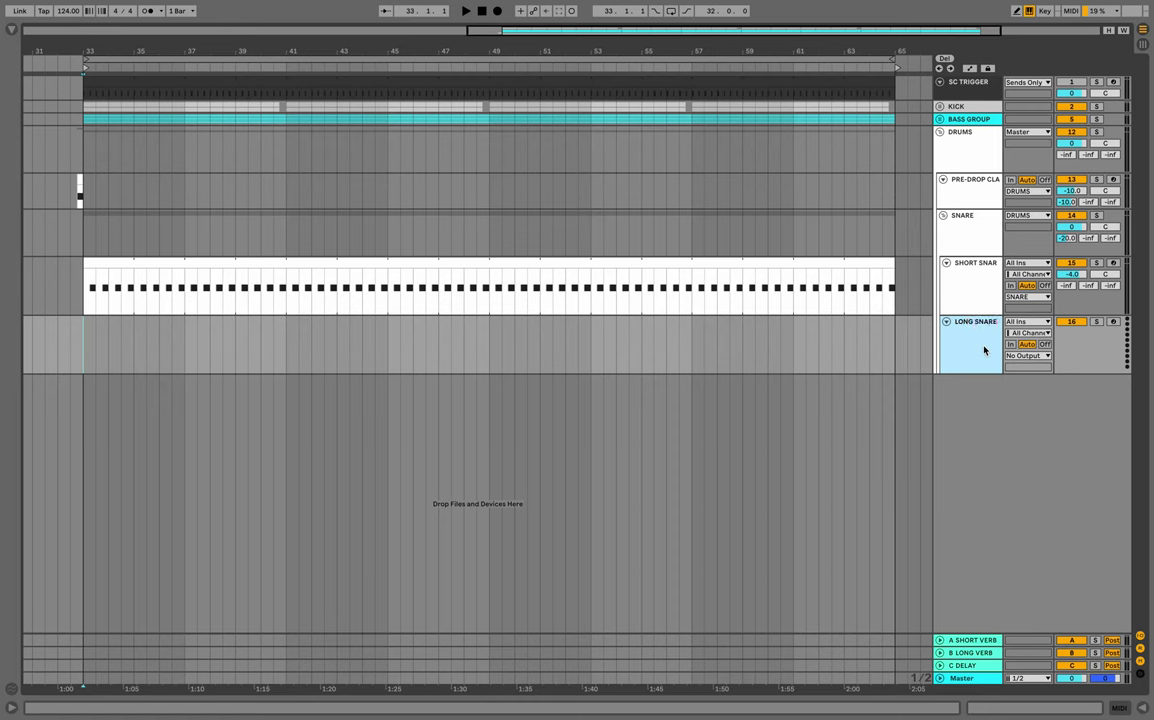
Insert a MIDI clip at bar 33 on the LONG SNARE track and extend it to bar 35, two bars long.
key("ctrl+shift+m")
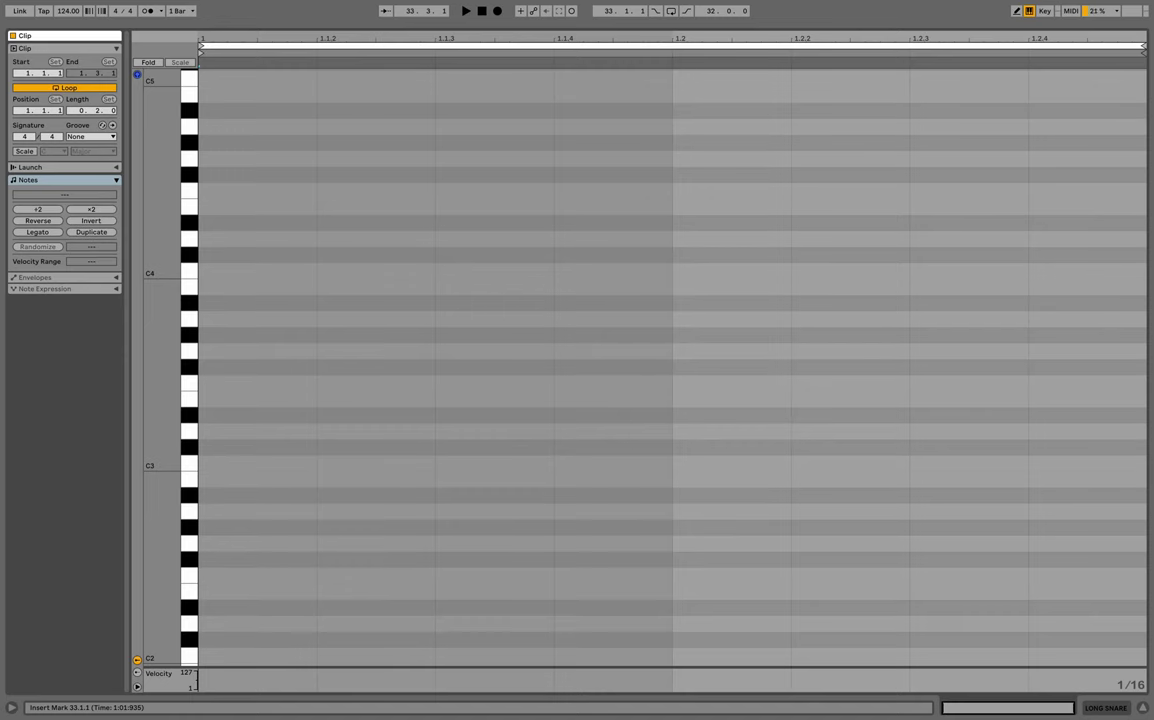
key("ctrl+alt+l")
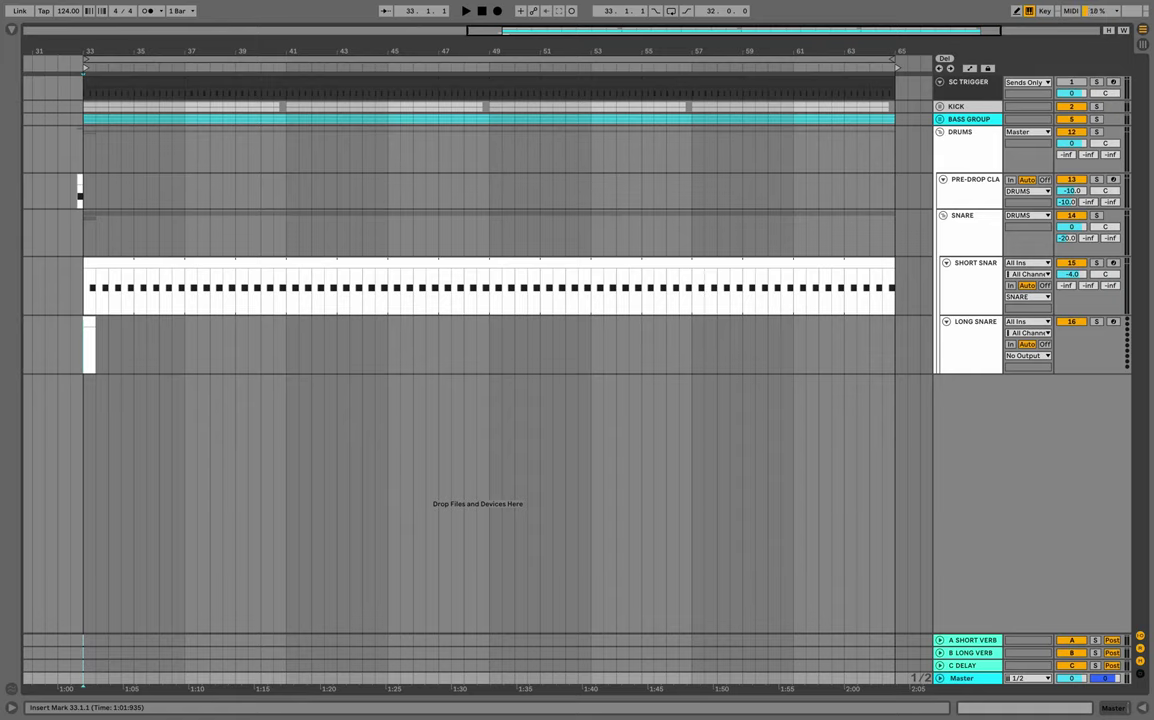
left_click_drag(95, 322, 134, 322)
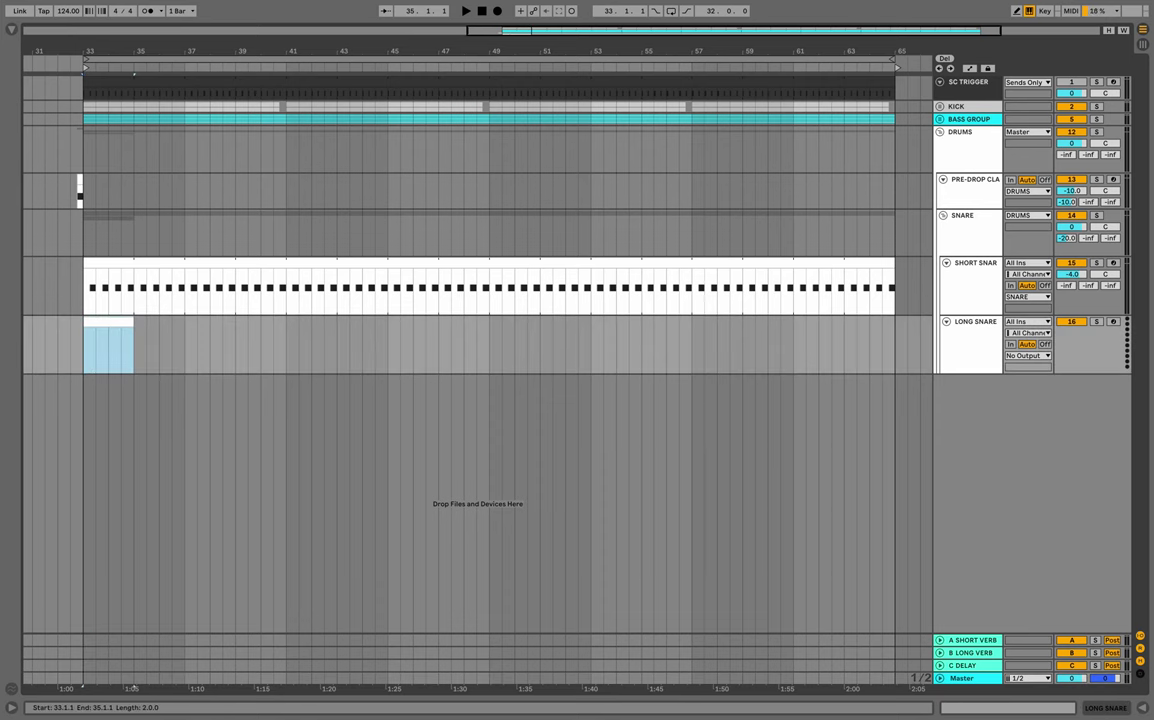
Find LONG SNARE.wav in the DRUMS sample folder and load it as an instrument on the LONG SNARE track.
key("ctrl+alt+l")
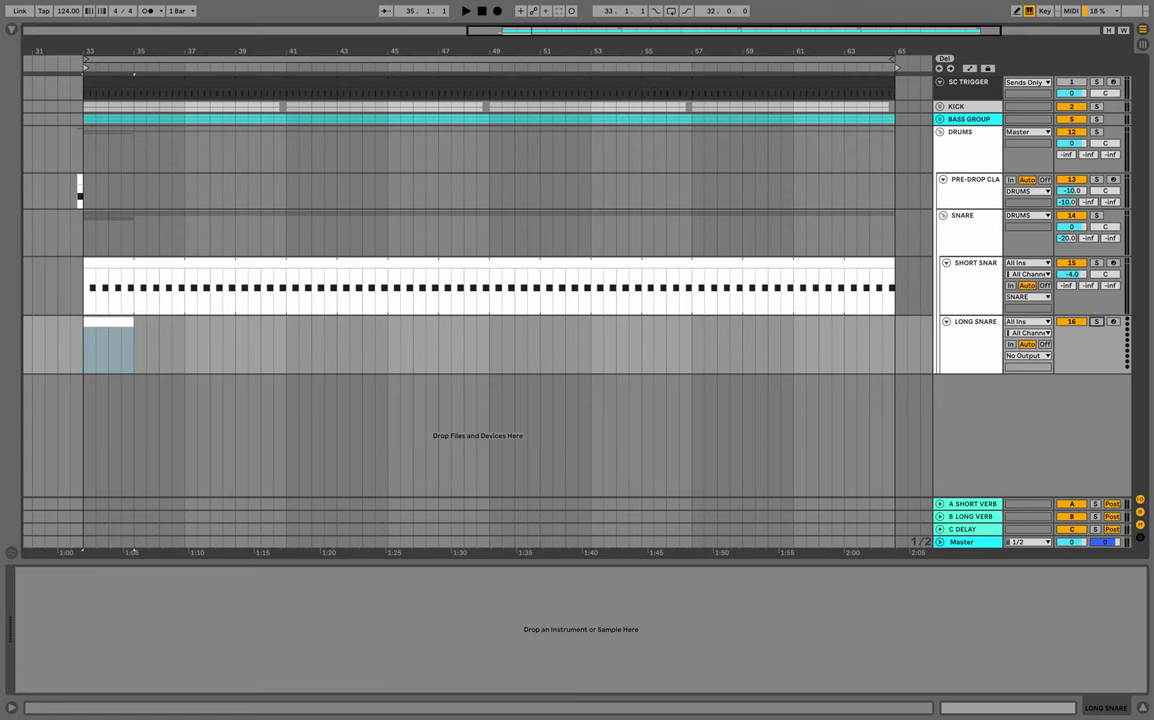
key("ctrl+alt+b")
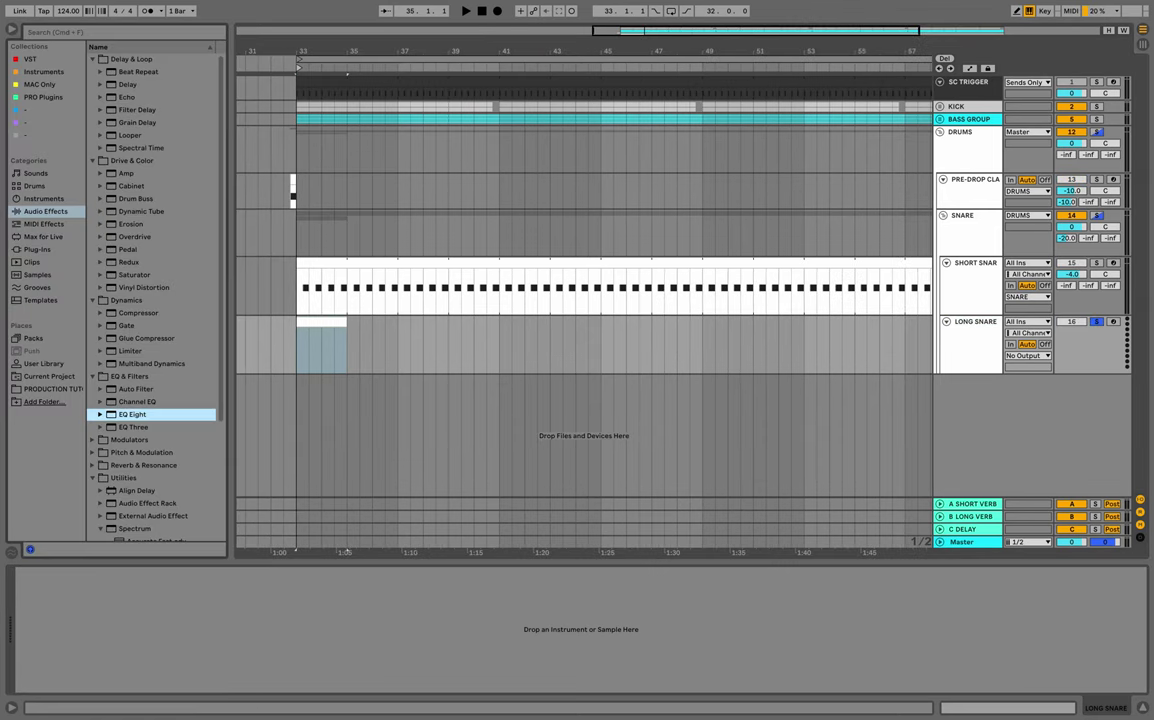
left_click(52, 389)
left_click(151, 110)
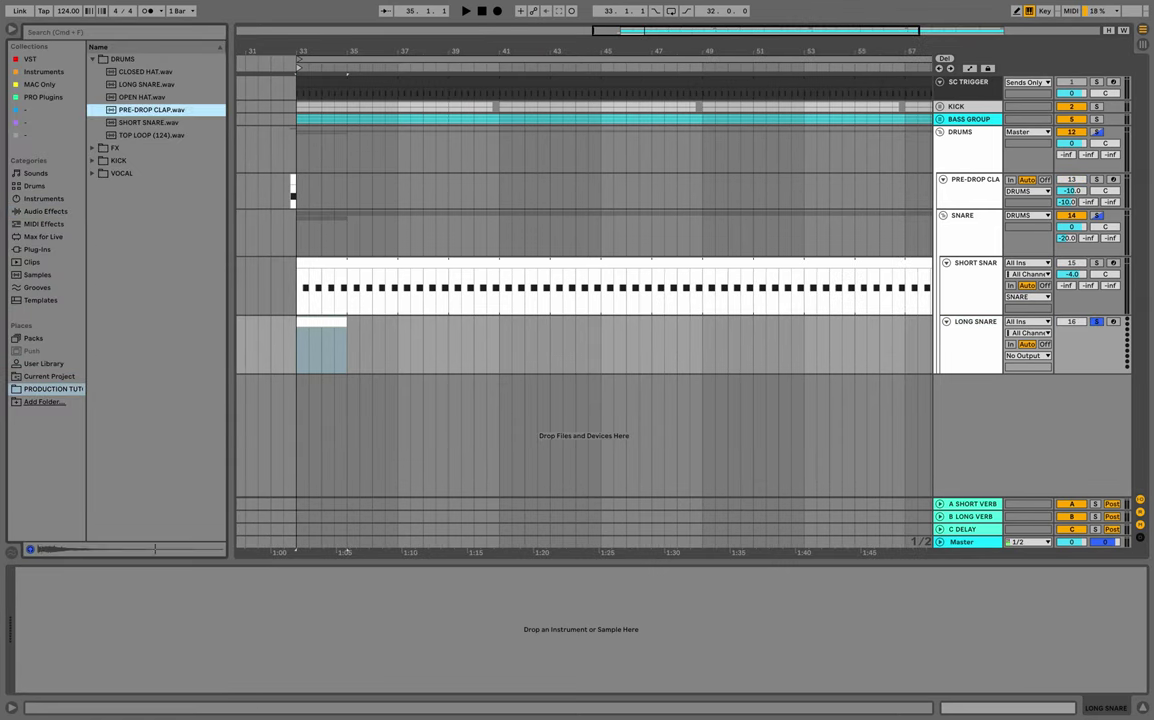
key("Up")
key("Up")
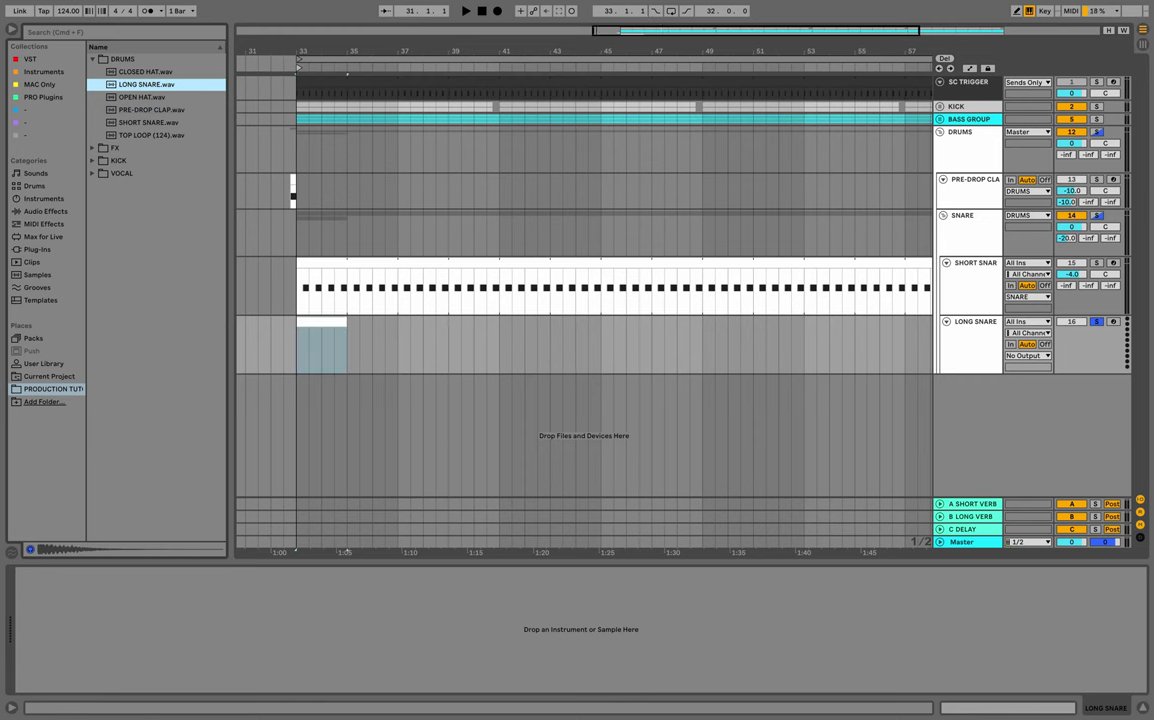
key("Return")
key("space")
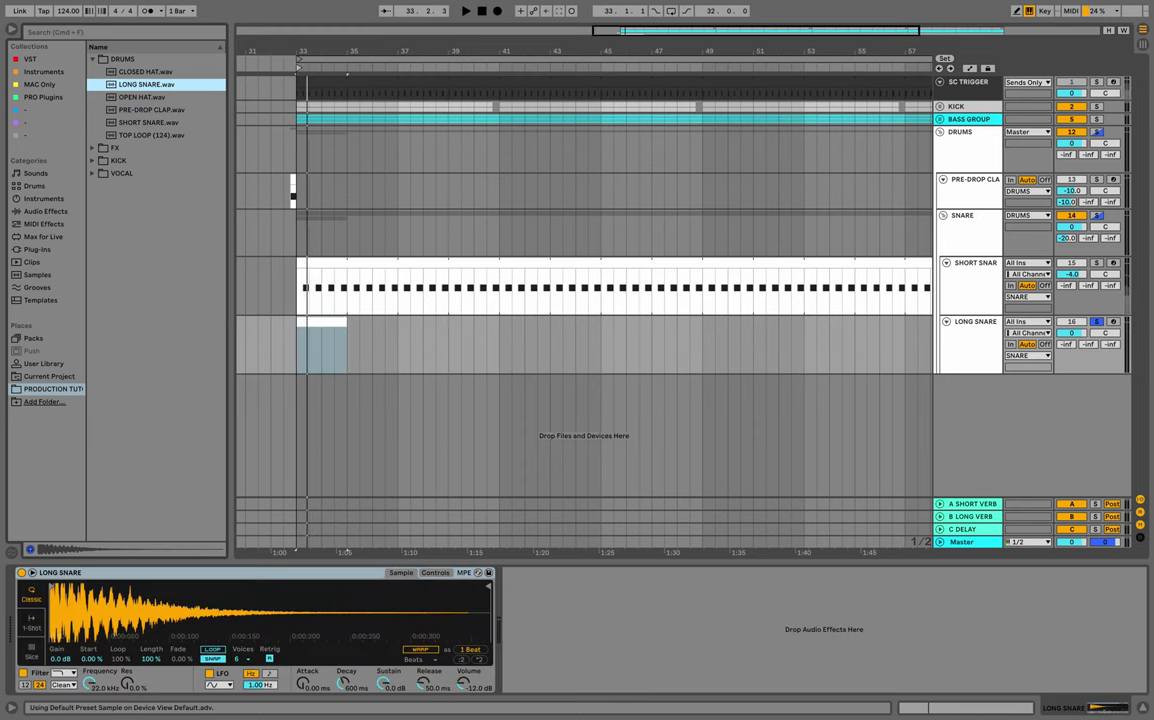
Open the long snare clip and add a one-beat C3 note on beat 2 of its first bar.
double_click(321, 322)
key("space")
key("space")
double_click(324, 463)
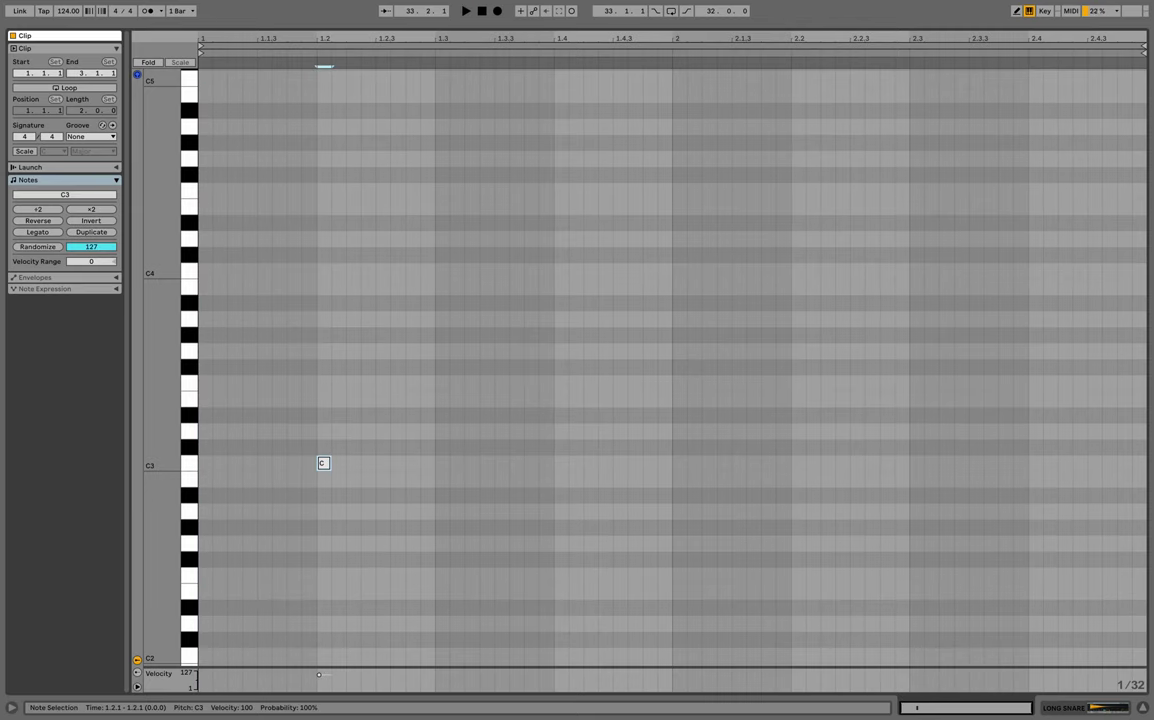
left_click_drag(330, 463, 435, 463)
key("space")
key("space")
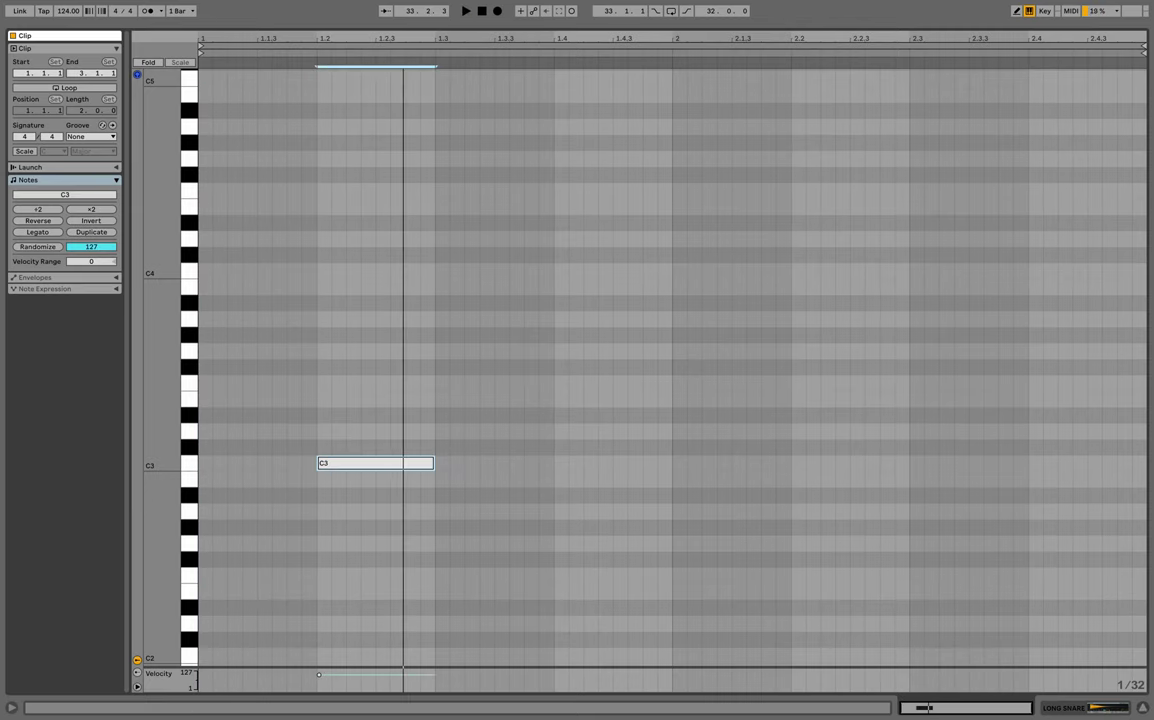
Play the long snare soloed and together with the short snare to compare the two sounds.
key("super+alt+l")
key("space")
key("space")
key("shift+Tab")
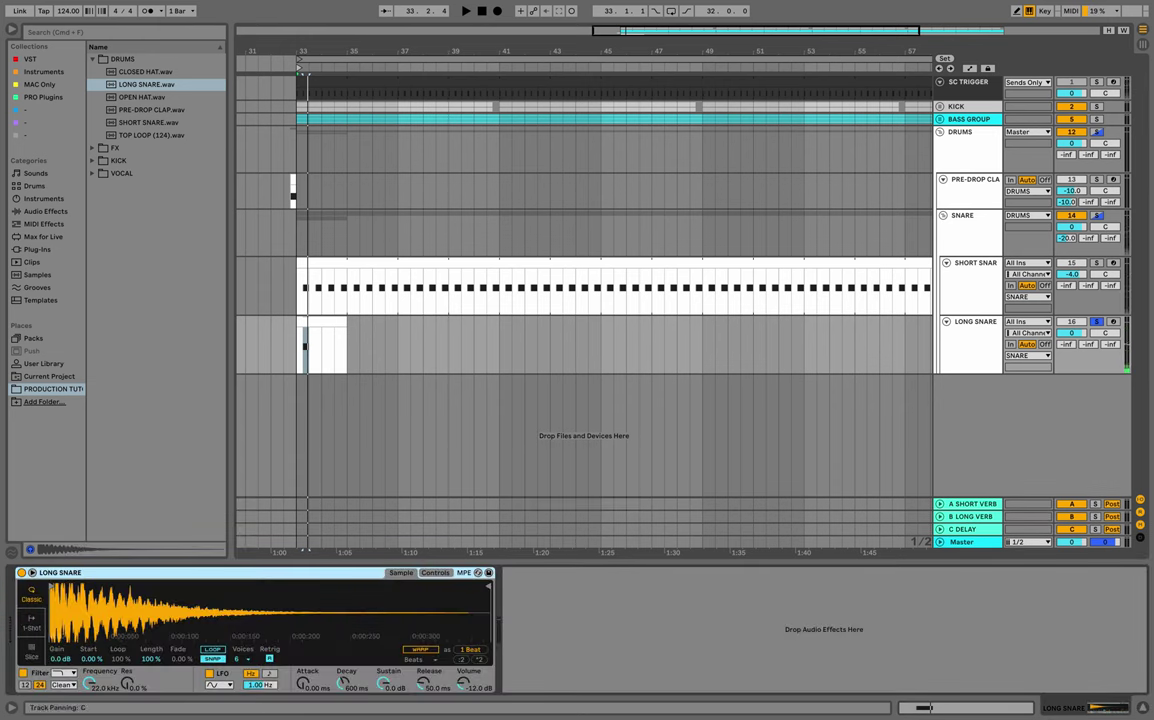
left_click(1097, 322)
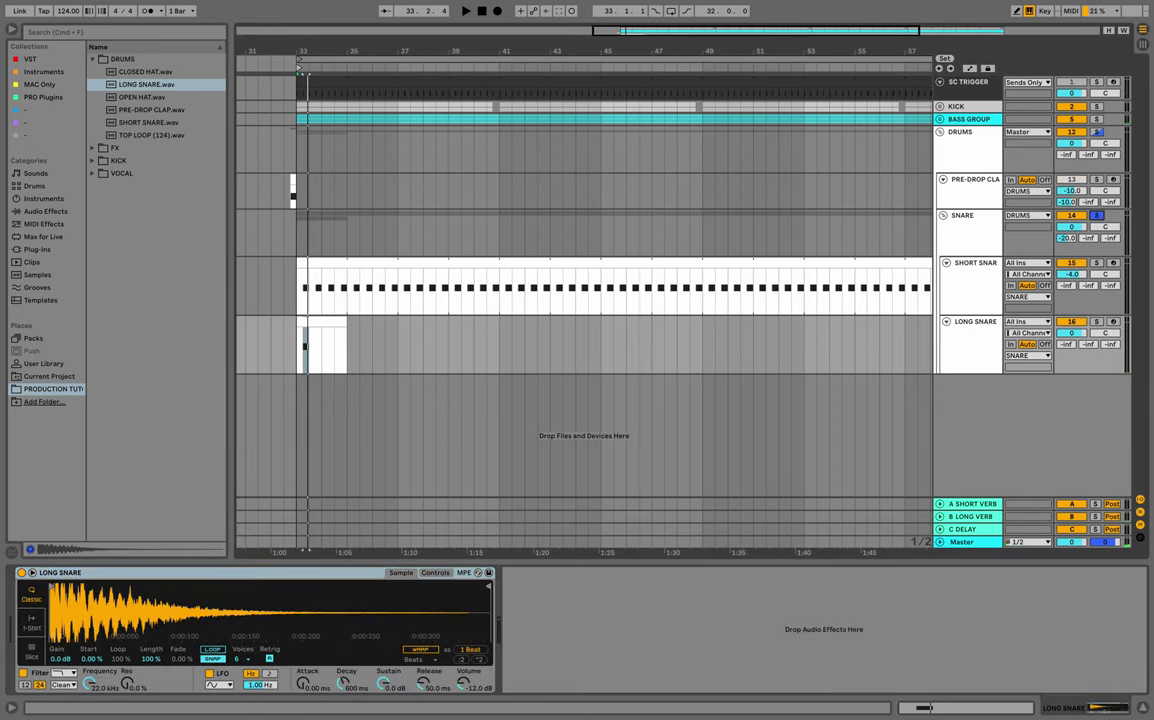
key("space")
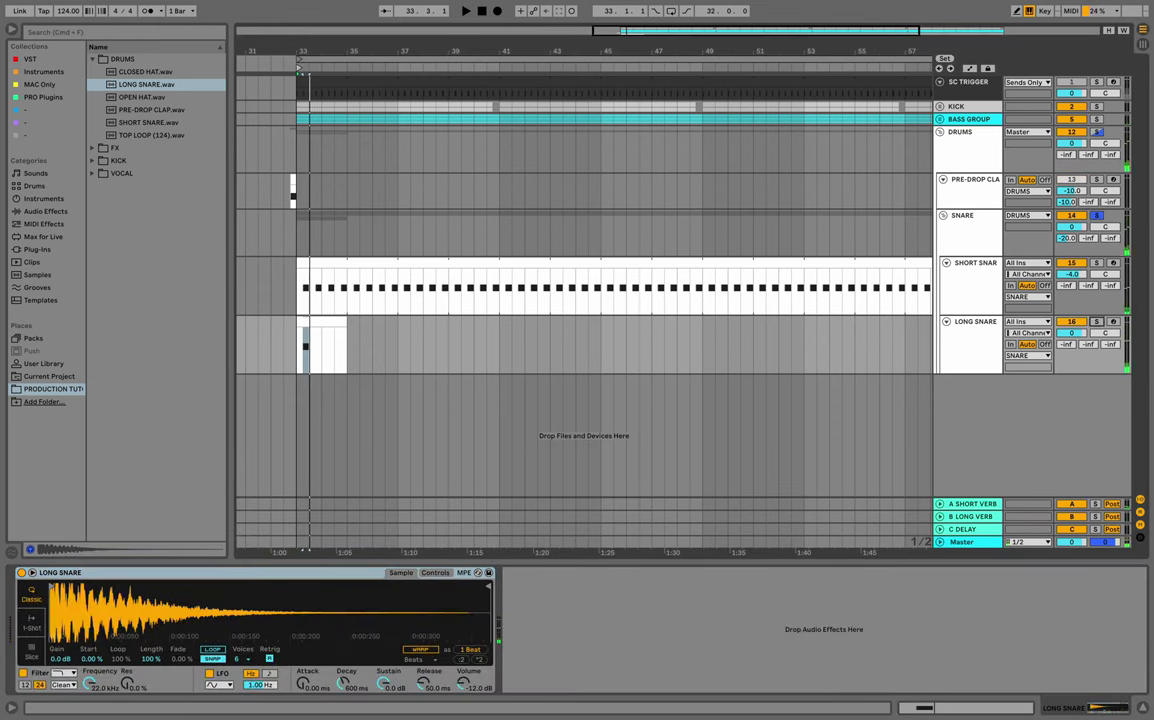
left_click(1097, 322)
key("space")
key("space")
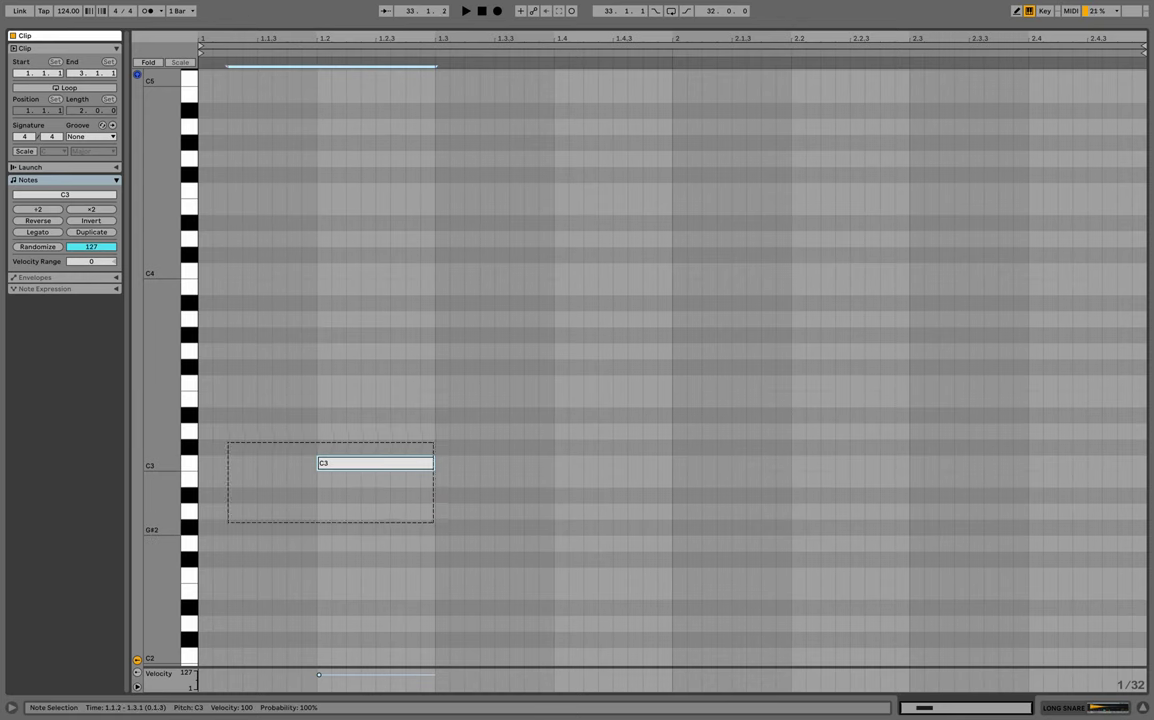
Duplicate the C3 note three times so the long snare hits on beats 2 and 4 of both bars.
key("ctrl+d")
key("ctrl+d")
key("ctrl+d")
key("space")
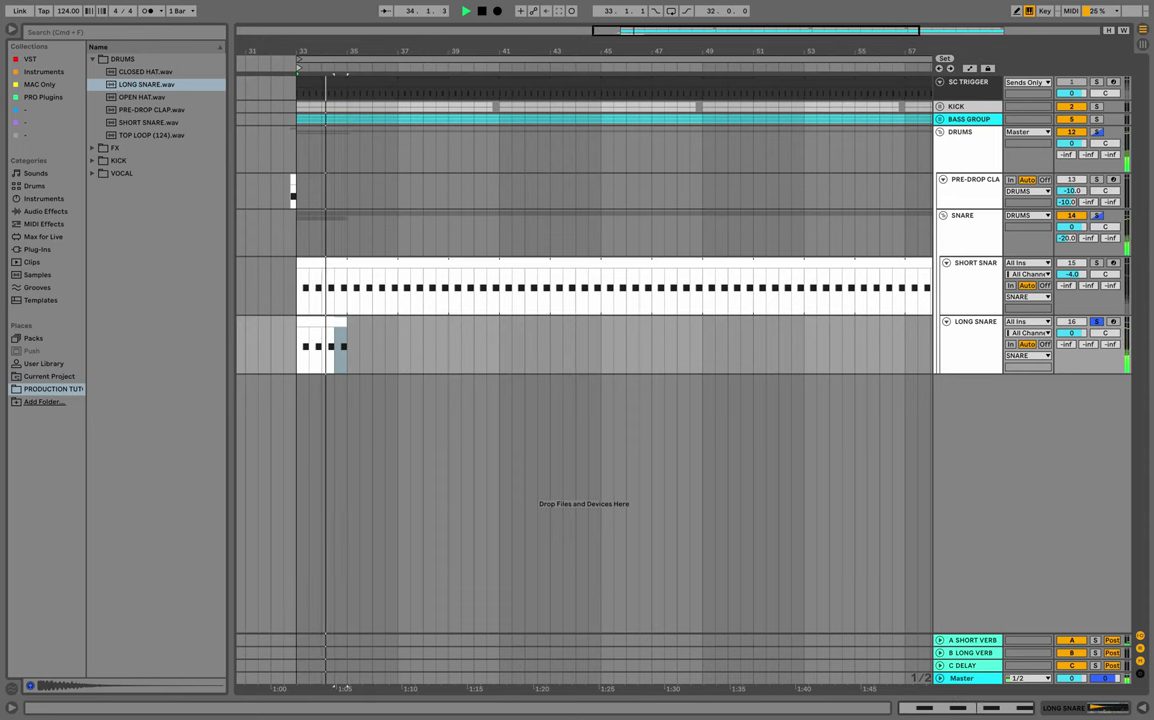
Set the LONG SNARE track volume to -14 dB and play it both in the mix and soloed.
key("space")
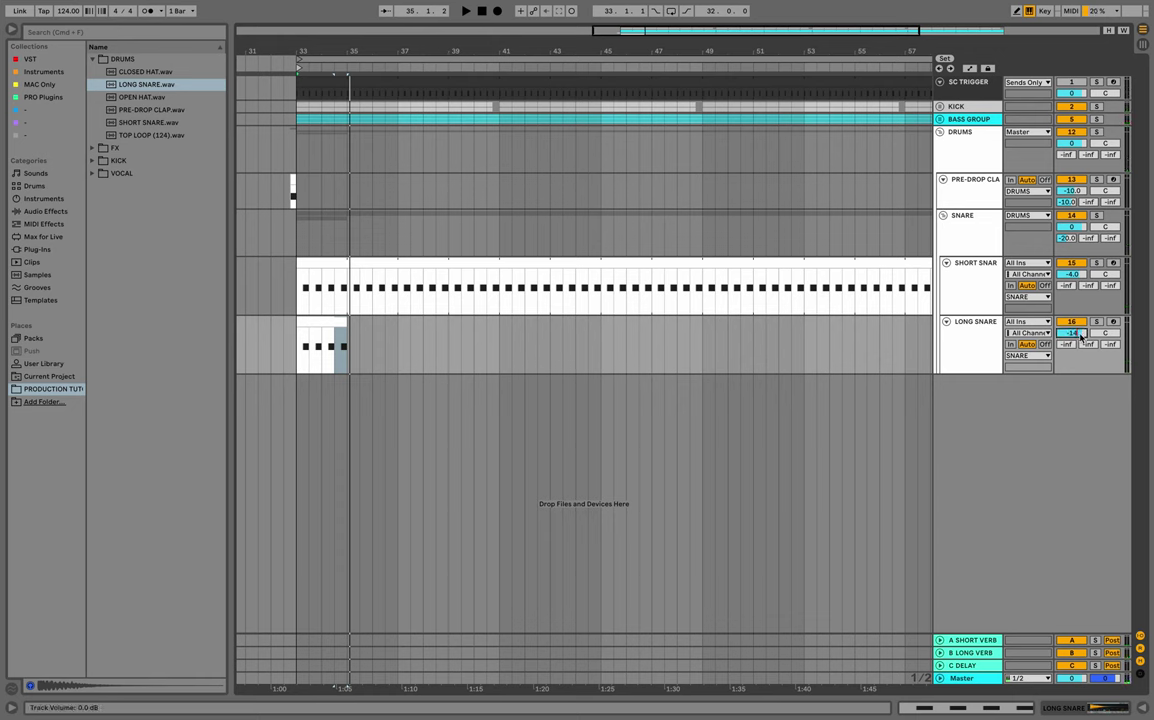
key("space")
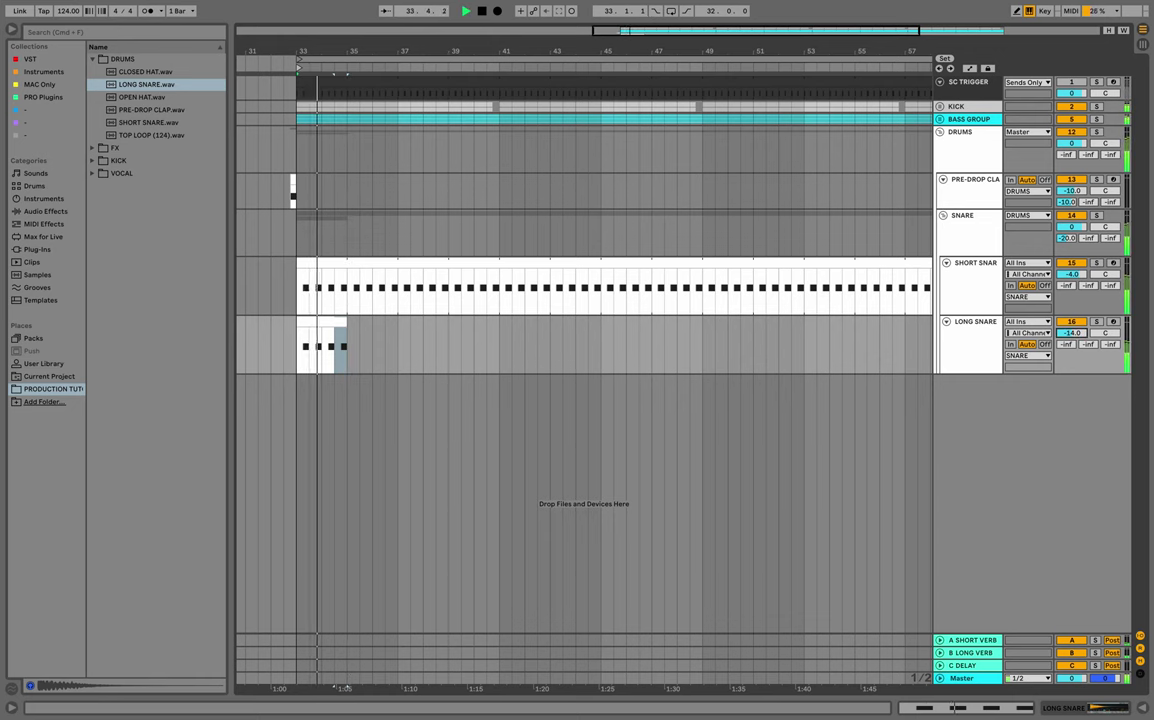
left_click(1097, 322)
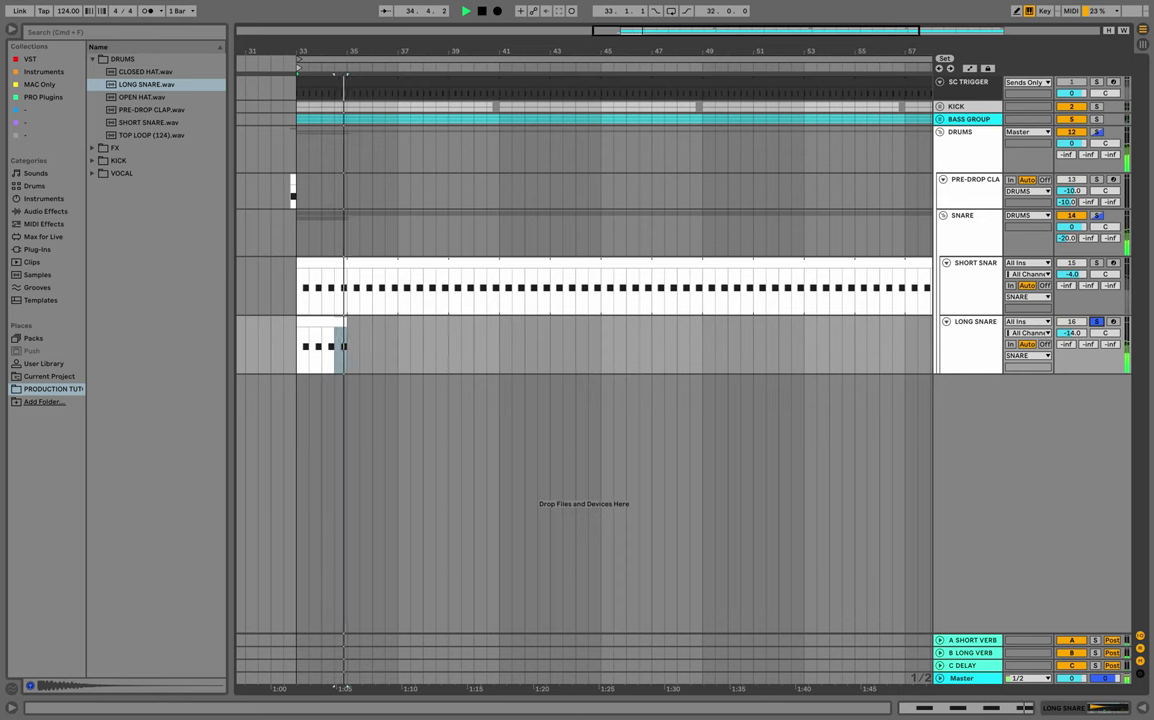
key("space")
Search the audio effects for "eq" and add EQ Eight to the LONG SNARE track.
double_click(981, 342)
left_click(97, 34)
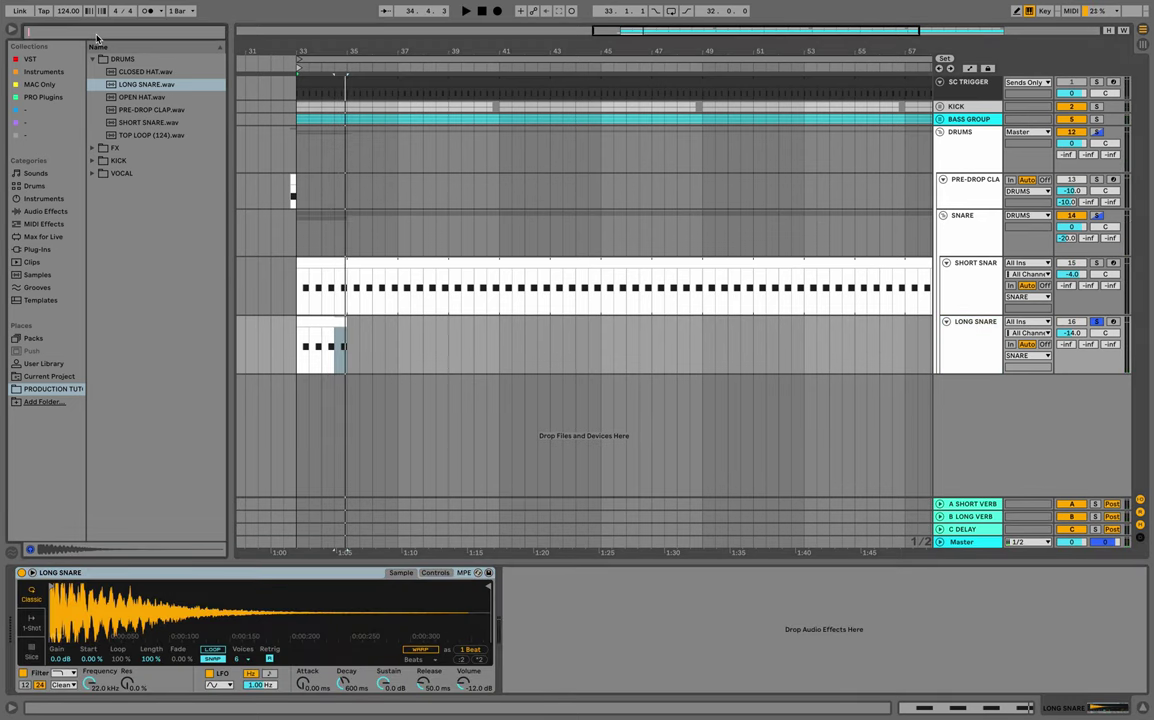
type("eq")
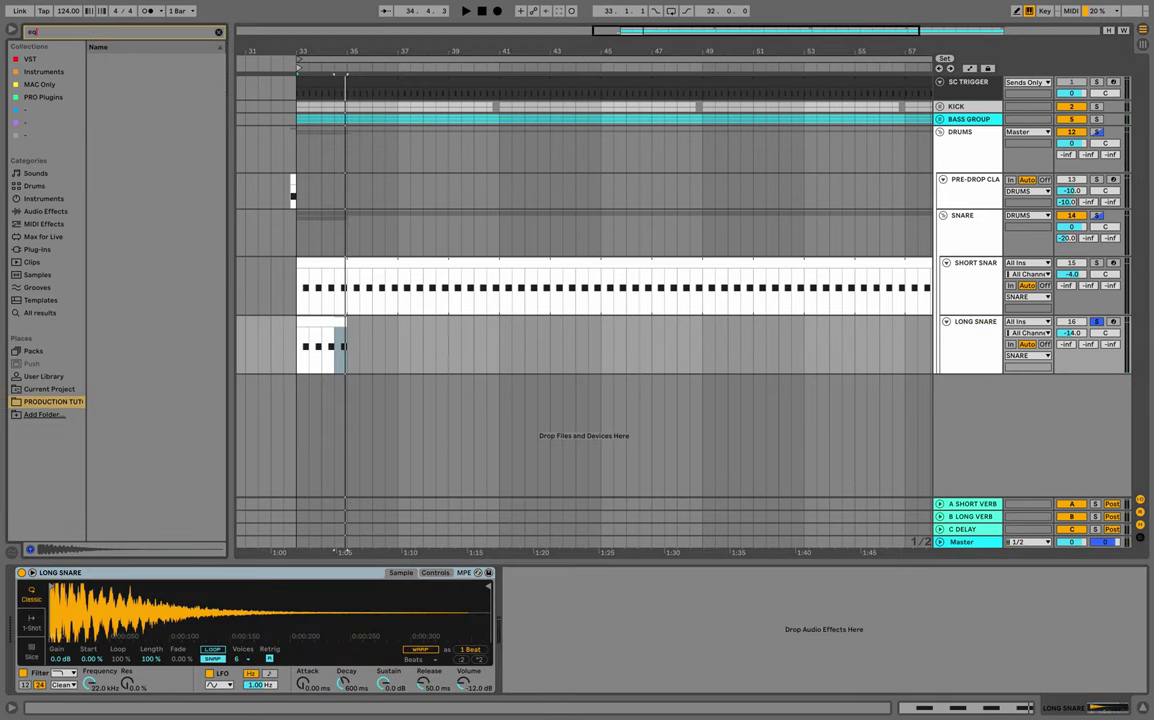
left_click(46, 211)
left_click(132, 123)
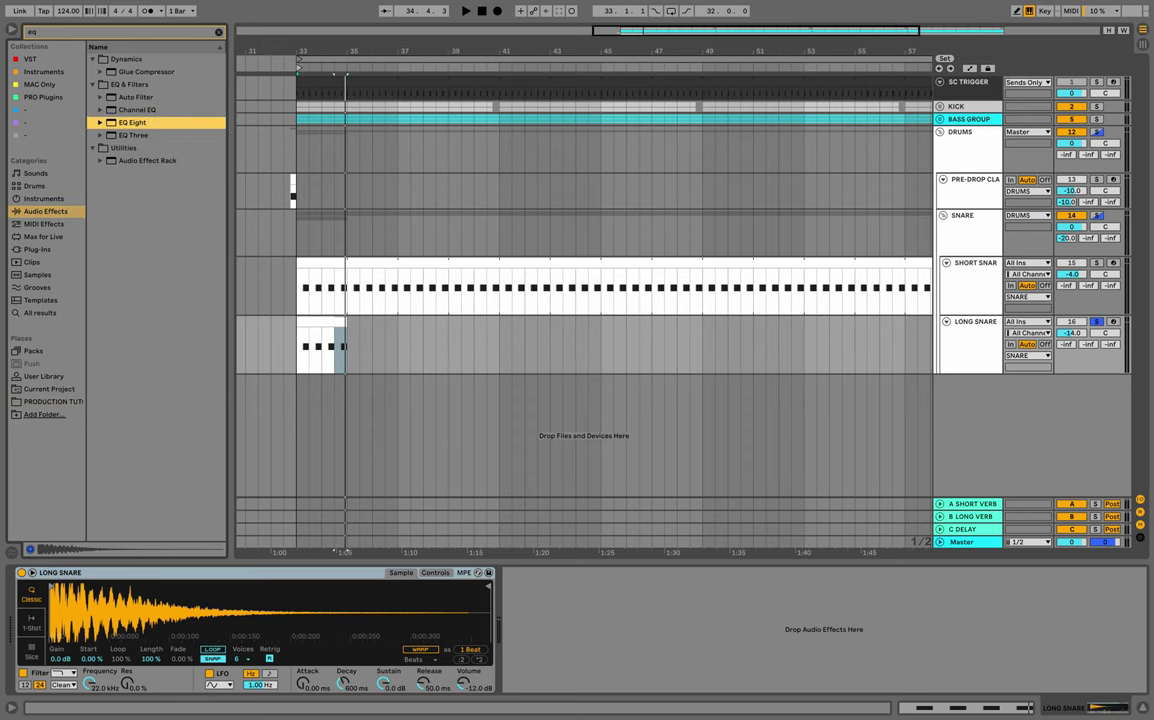
key("Return")
Change band 1 of the long snare's EQ Eight to a low cut and raise its frequency to about 230 Hz.
key("space")
left_click(552, 676)
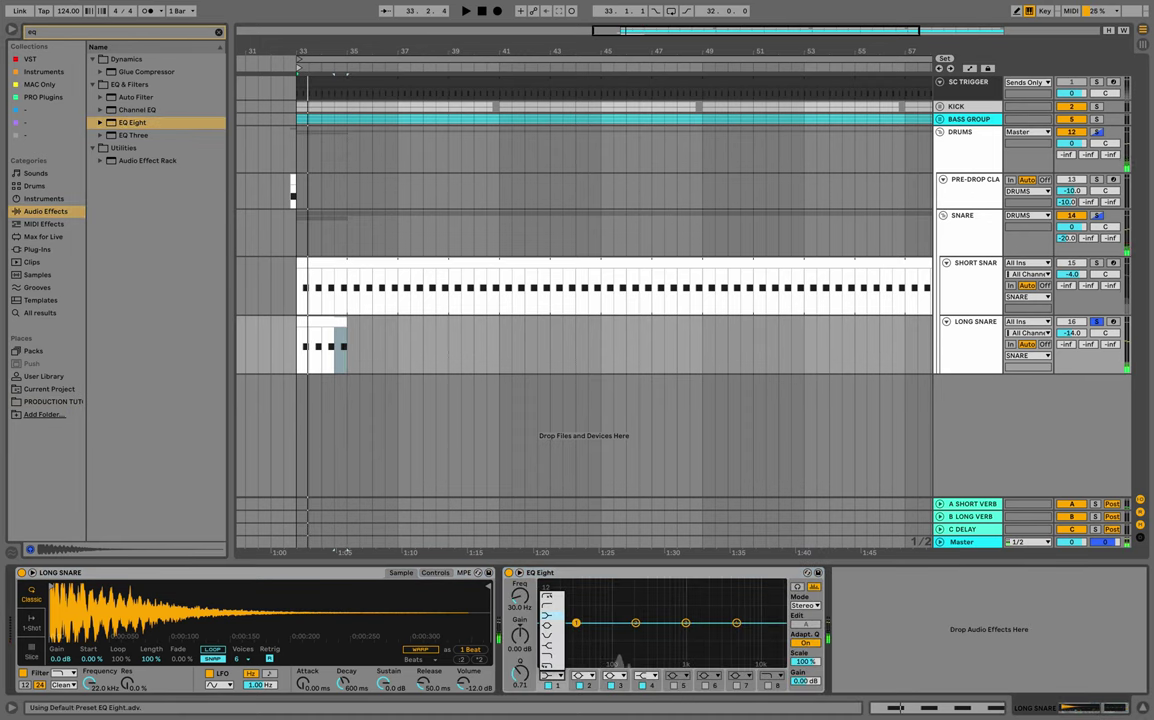
left_click(549, 607)
key("space")
left_click_drag(576, 632, 605, 632)
key("space")
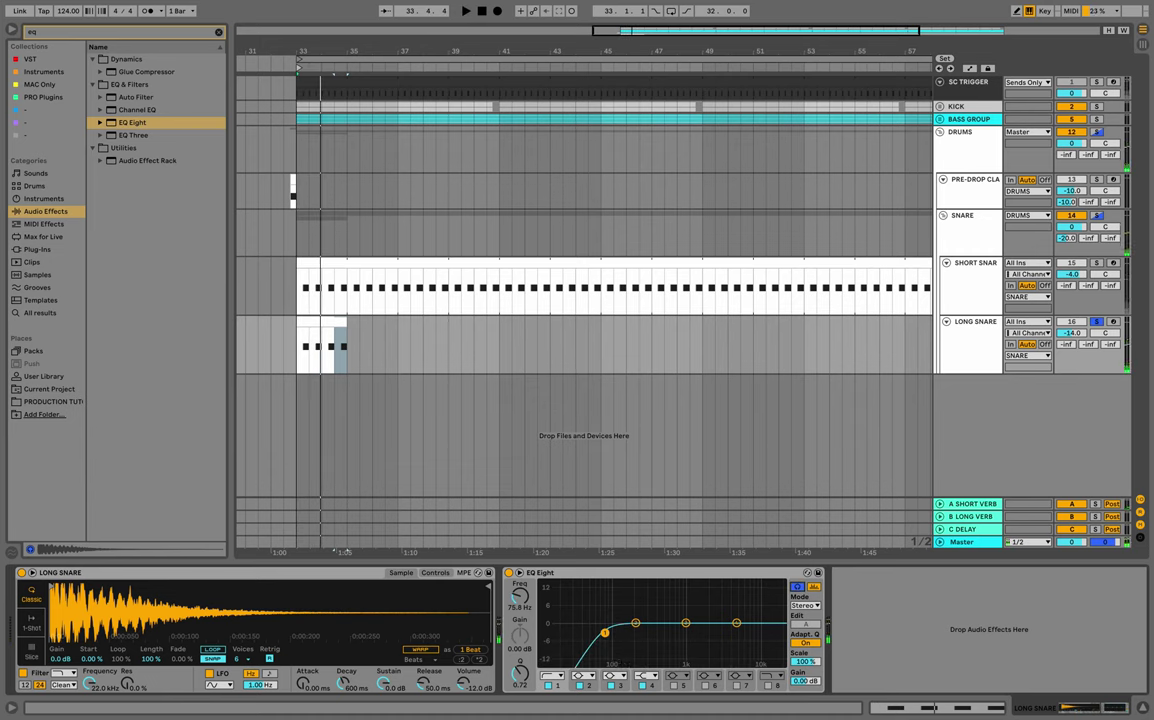
key("space")
left_click_drag(604, 633, 640, 625)
key("space")
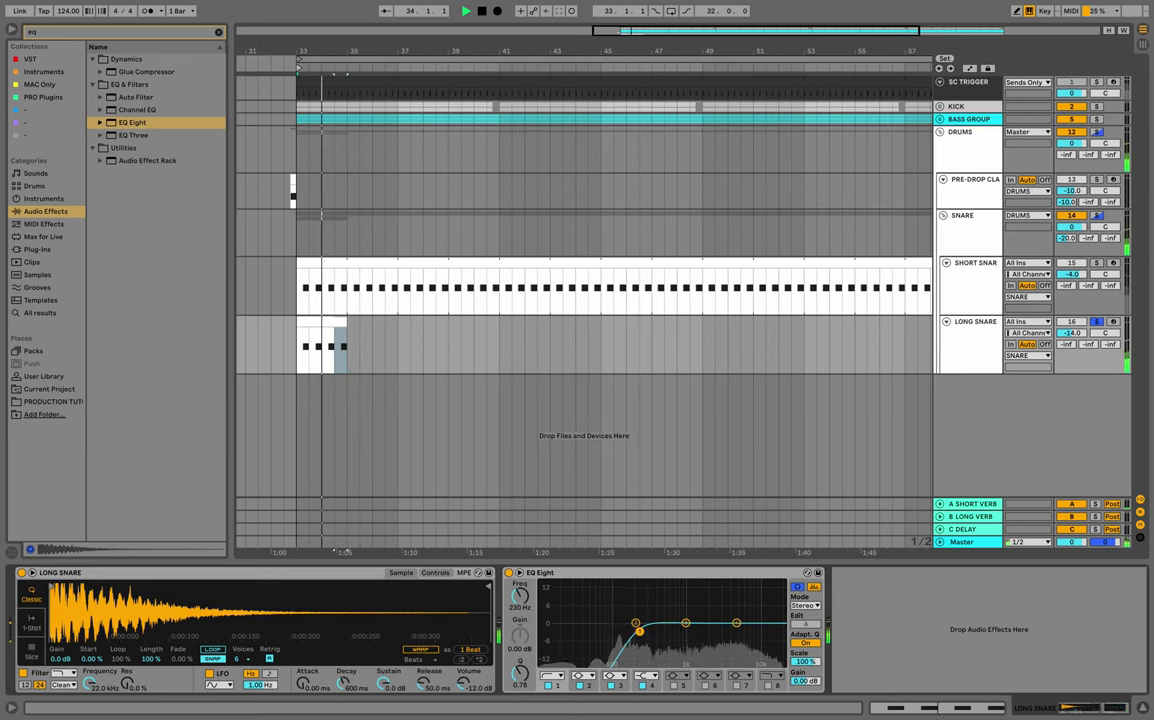
key("space")
Lower the band 4 high shelf of the long snare's EQ Eight to -6 dB at about 5.05 kHz.
left_click(737, 623)
key("space")
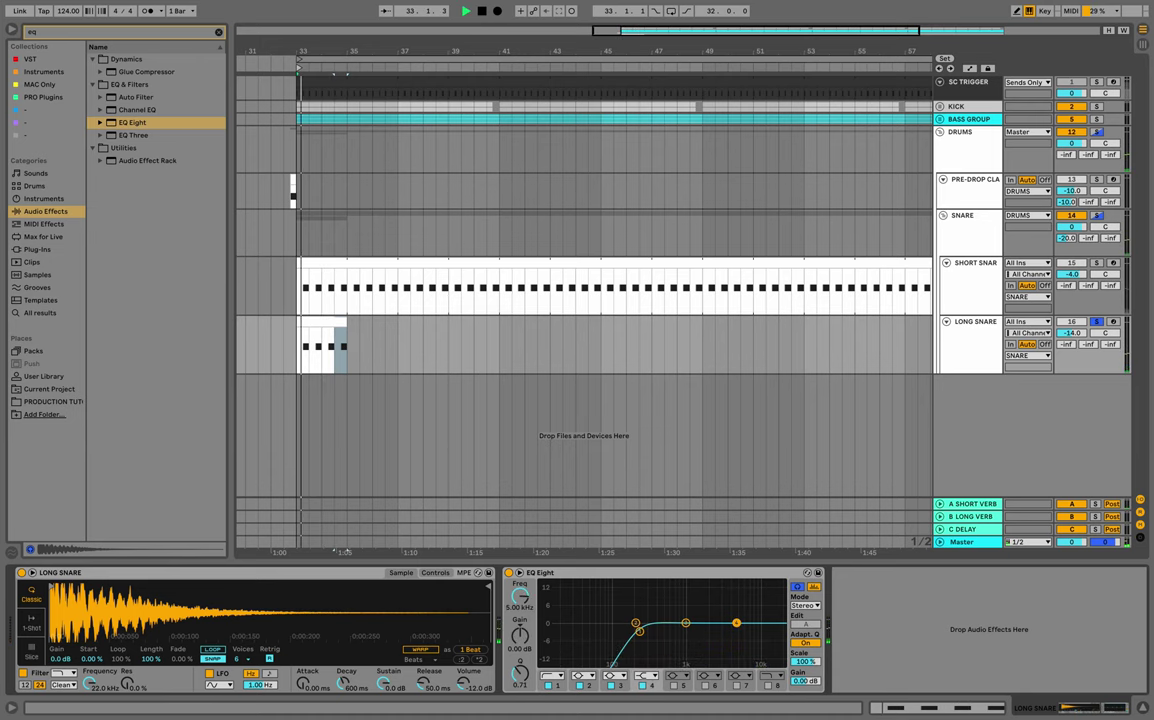
left_click_drag(736, 623, 736, 633)
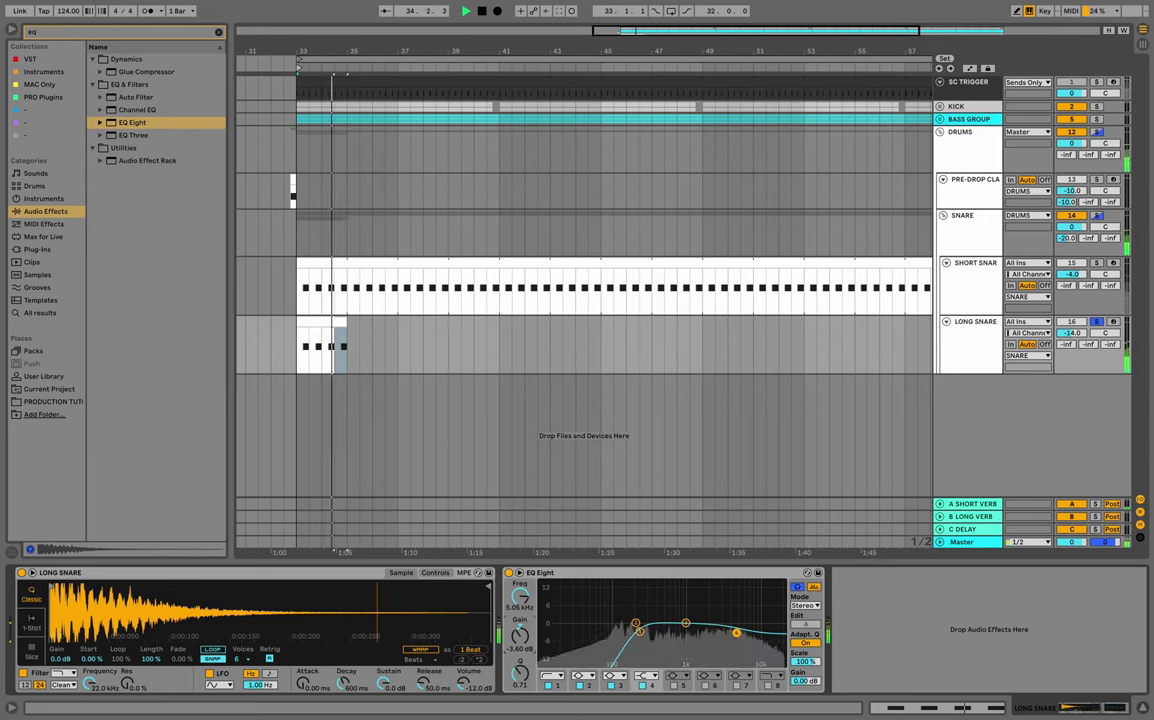
left_click_drag(736, 633, 736, 639)
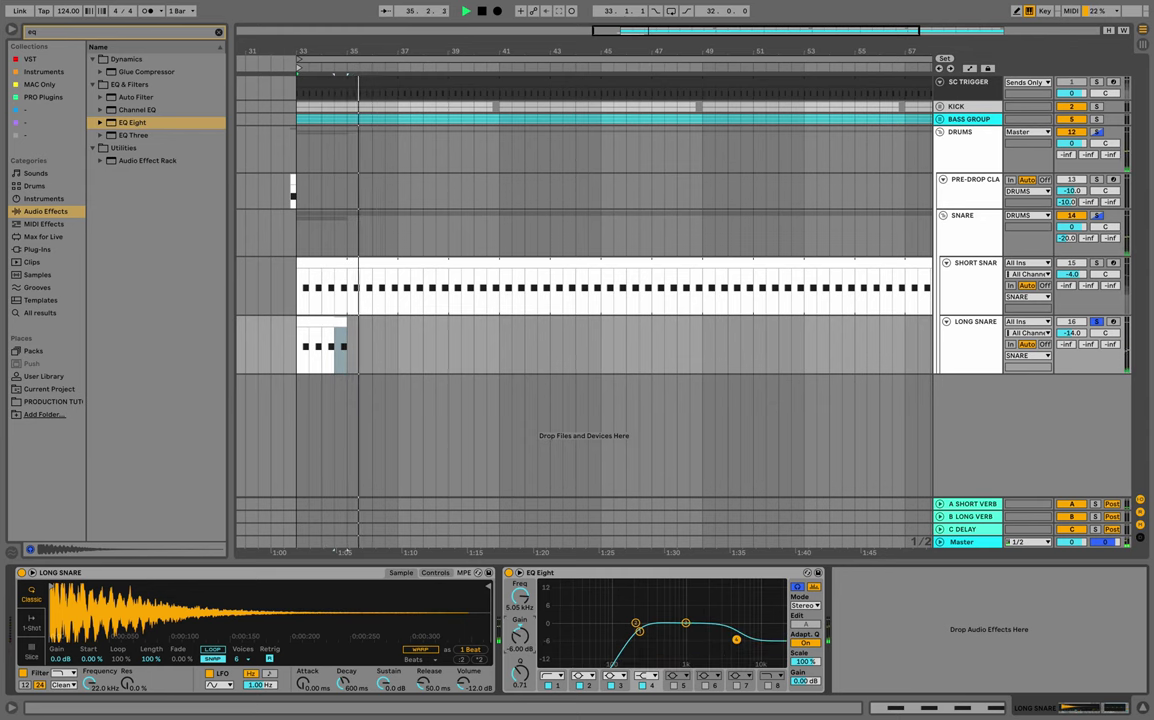
key("space")
key("space")
key("space")
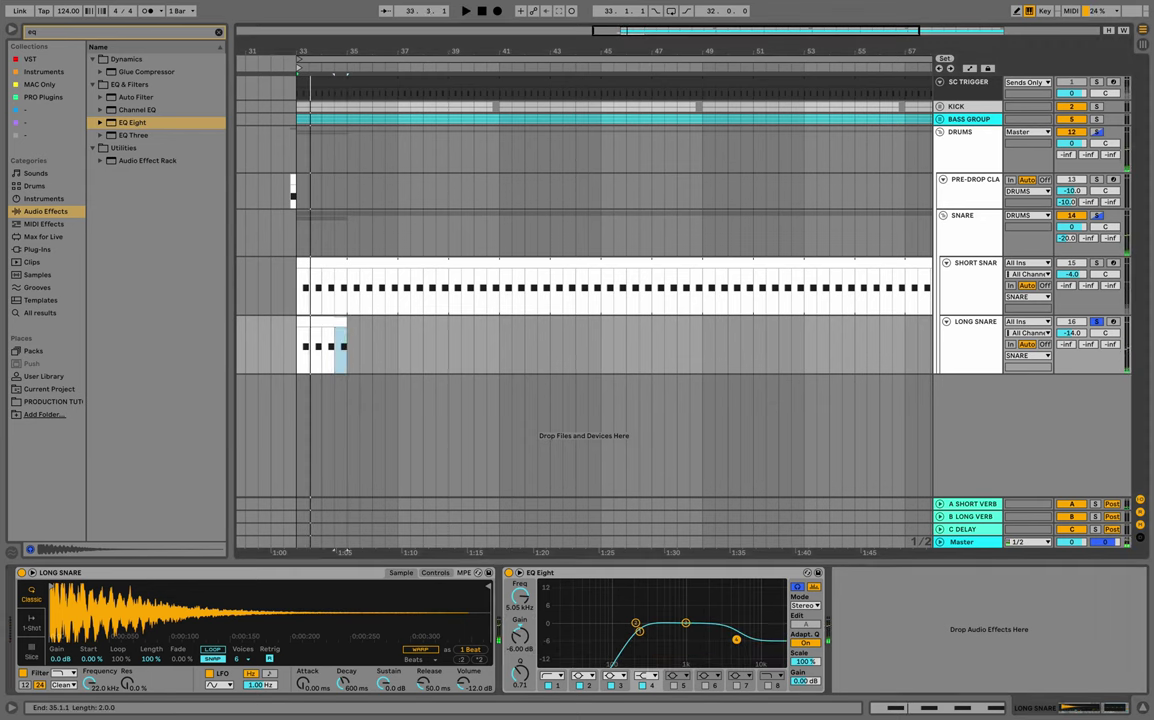
Extend the two-bar long snare clip as a loop to bar 65, making it 32 bars long.
mouse_move(347, 340)
left_mouse_down()
mouse_move(613, 340)
mouse_move(347, 325)
left_mouse_up()
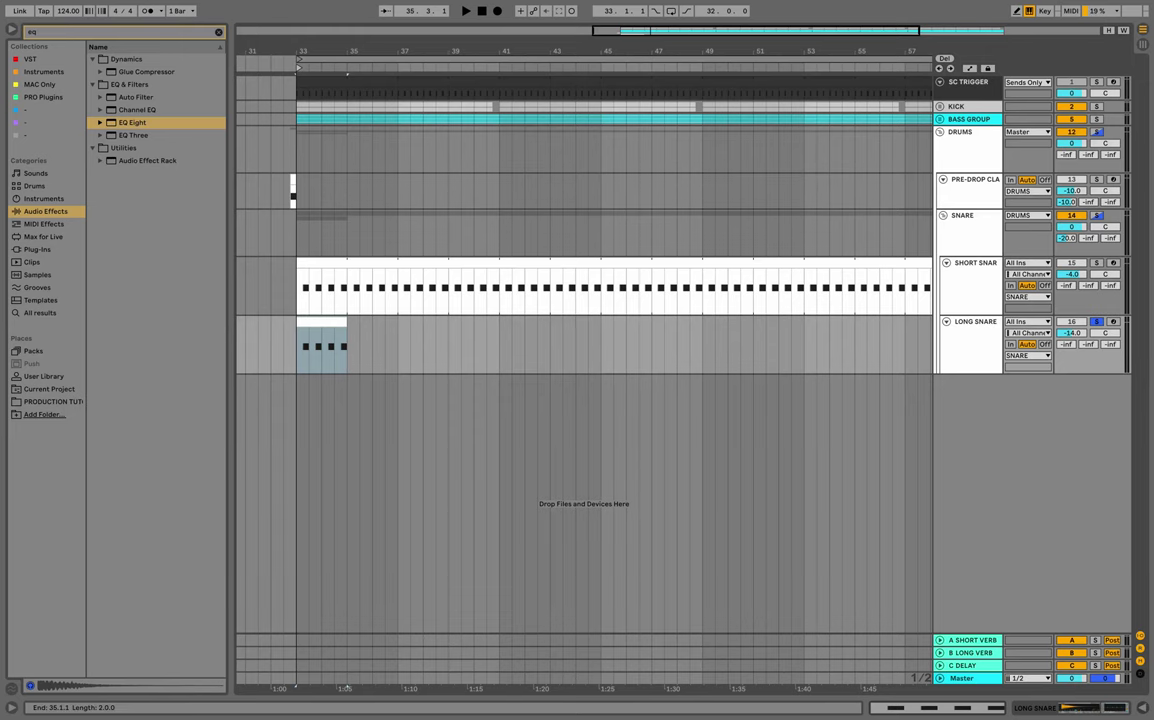
left_click_drag(347, 340, 874, 345)
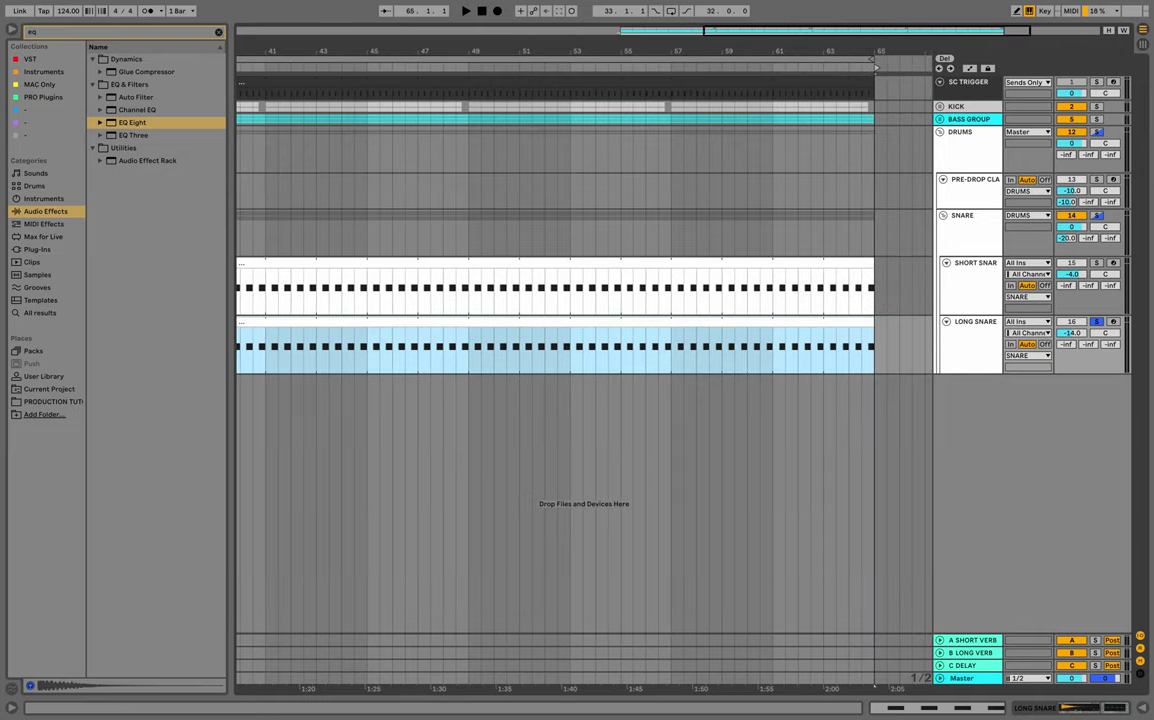
scroll(757, 345, "down", 5)
Play the layered snares with the SNARE group soloed and within the full mix, and hide the browser.
key("space")
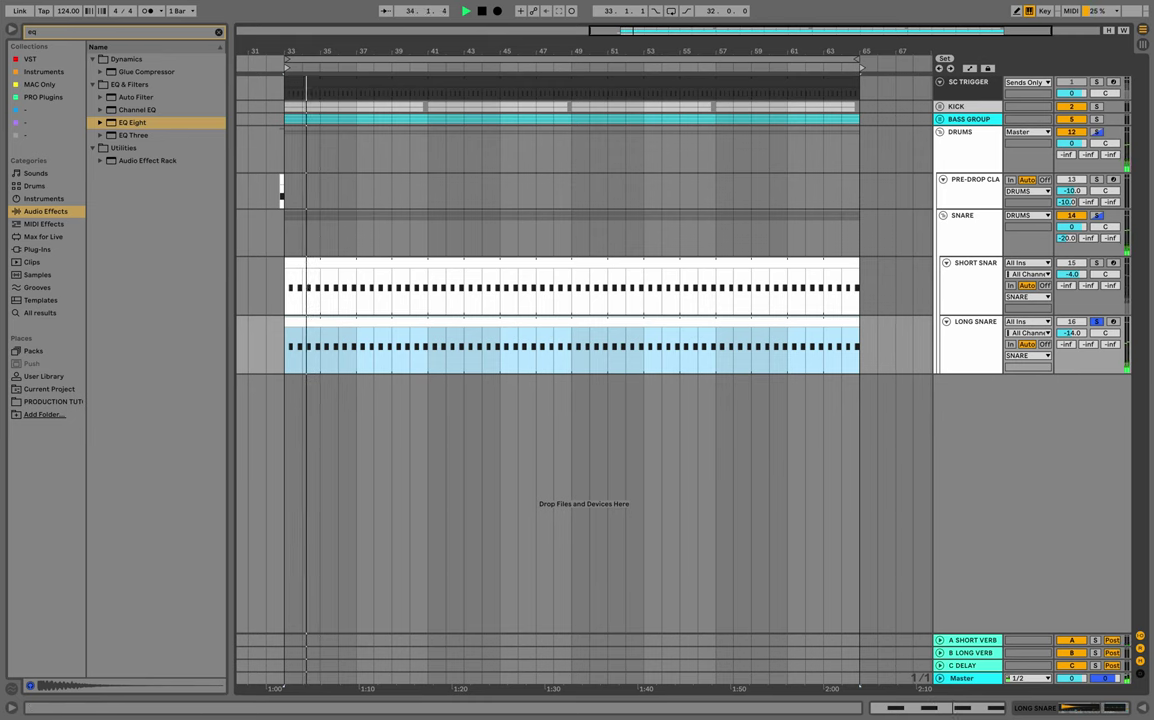
left_click(1097, 216)
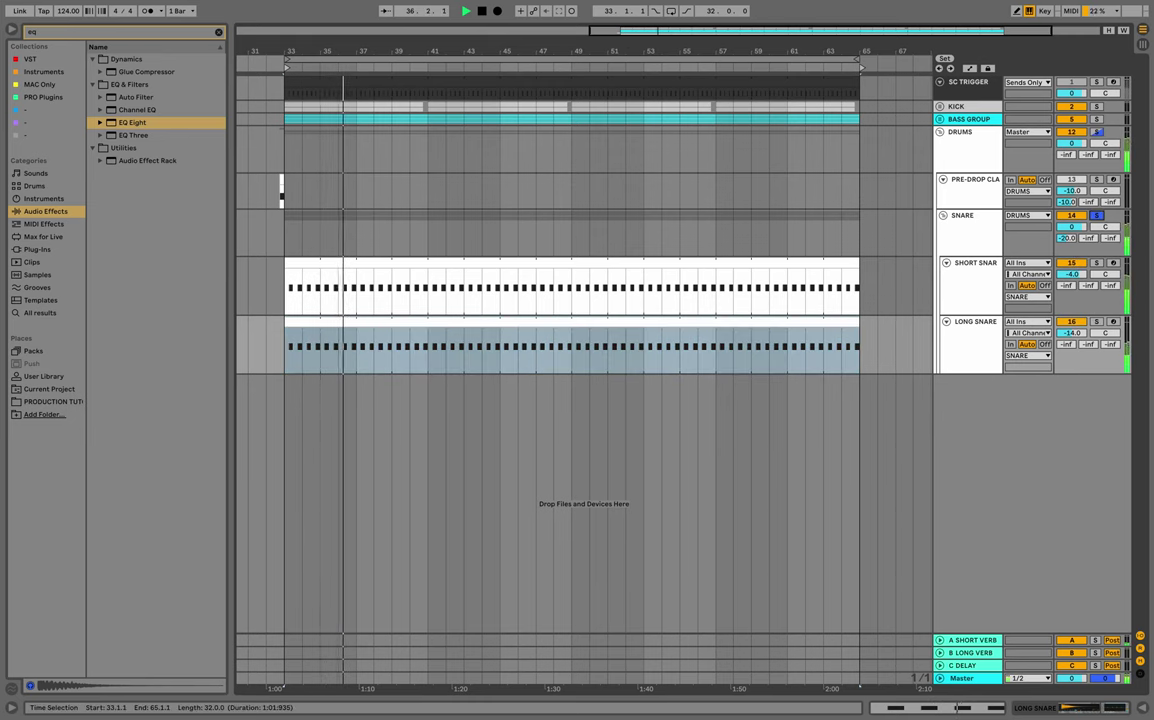
scroll(841, 387, "left", 1)
left_click(1097, 216)
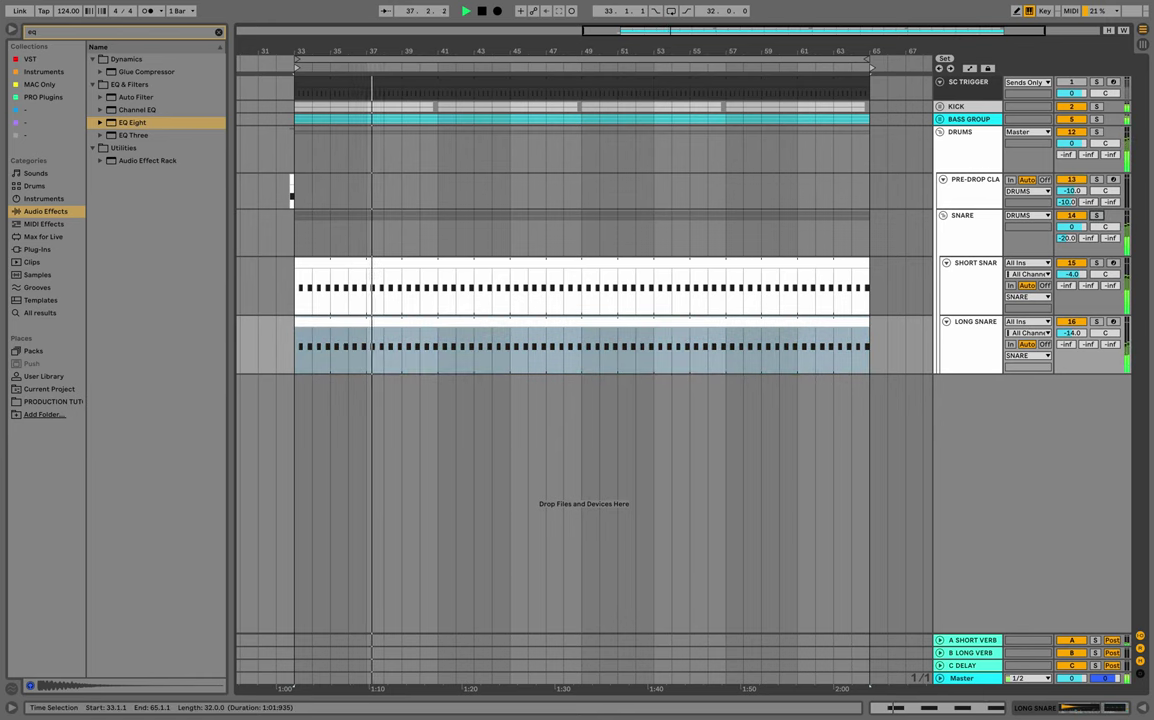
scroll(831, 283, "left", 1)
left_click_drag(613, 51, 603, 59)
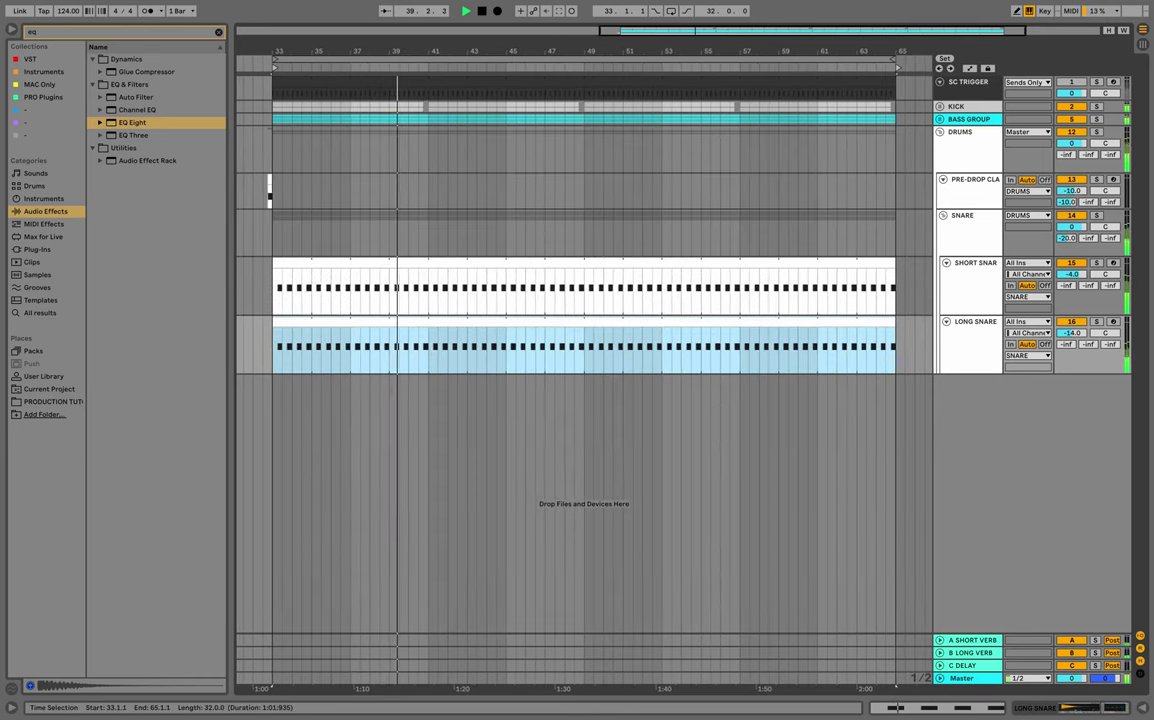
key("ctrl+alt+b")
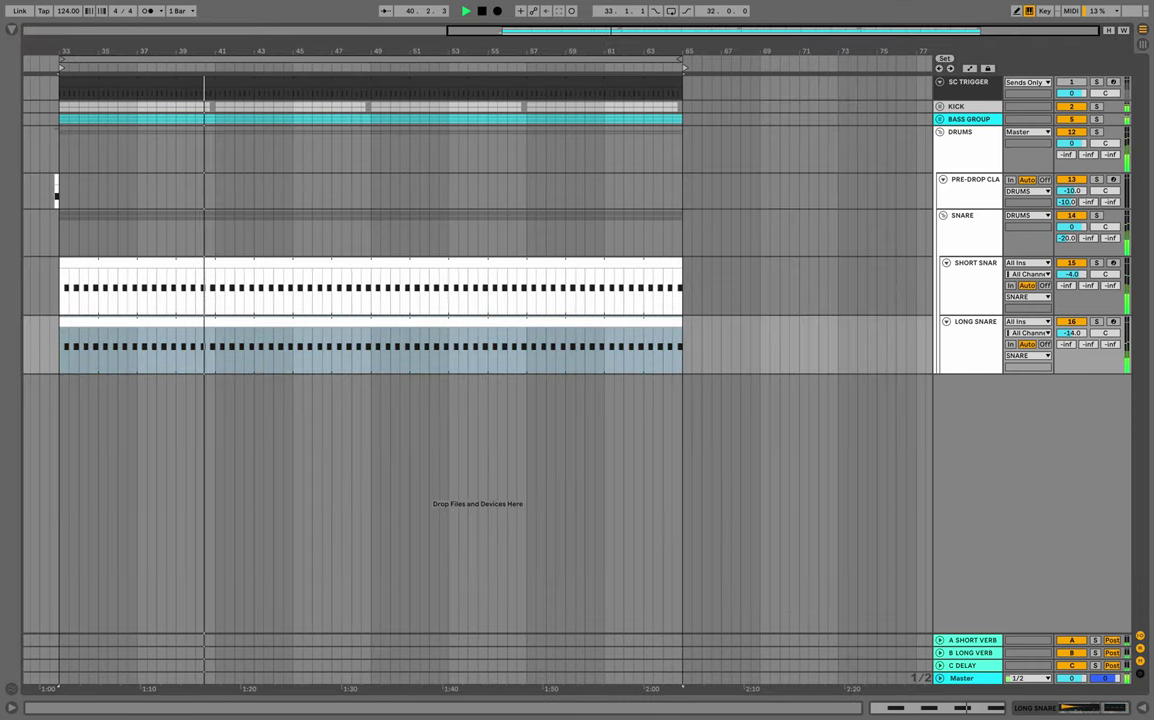
Insert an empty half-bar MIDI clip from 41.1.1 to 41.3.1 on the PERCUSSION track and open its notes for editing.
key("z")
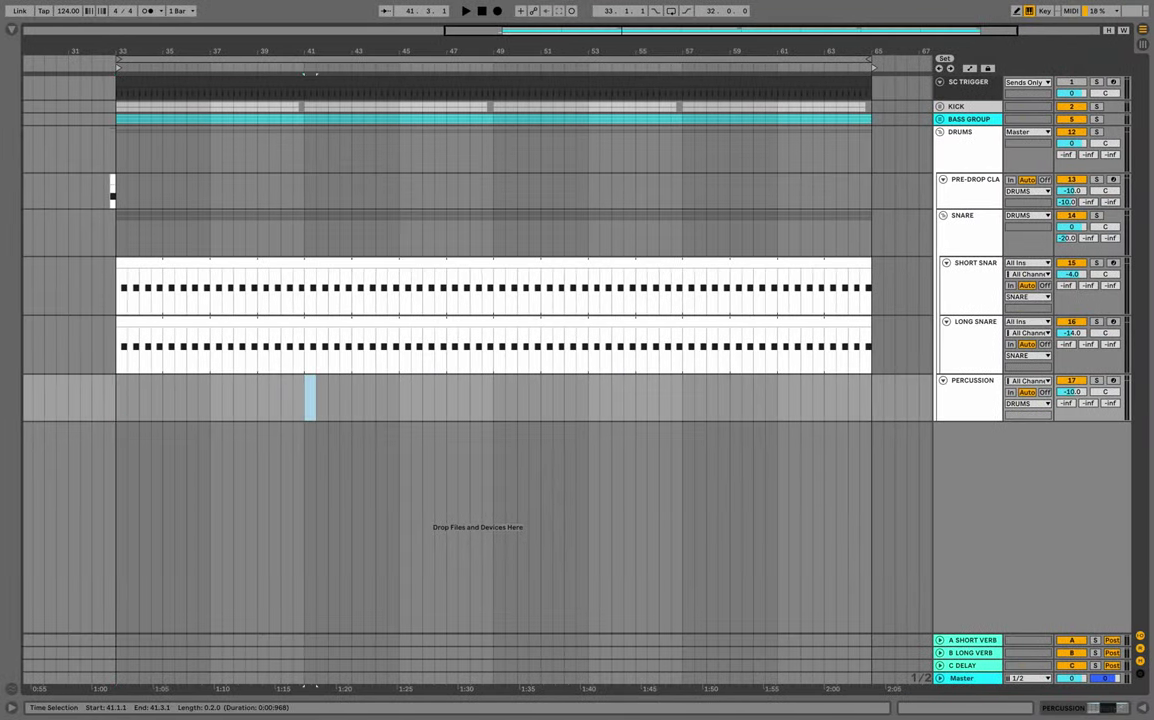
key("space")
left_click_drag(312, 49, 312, 85)
key("space")
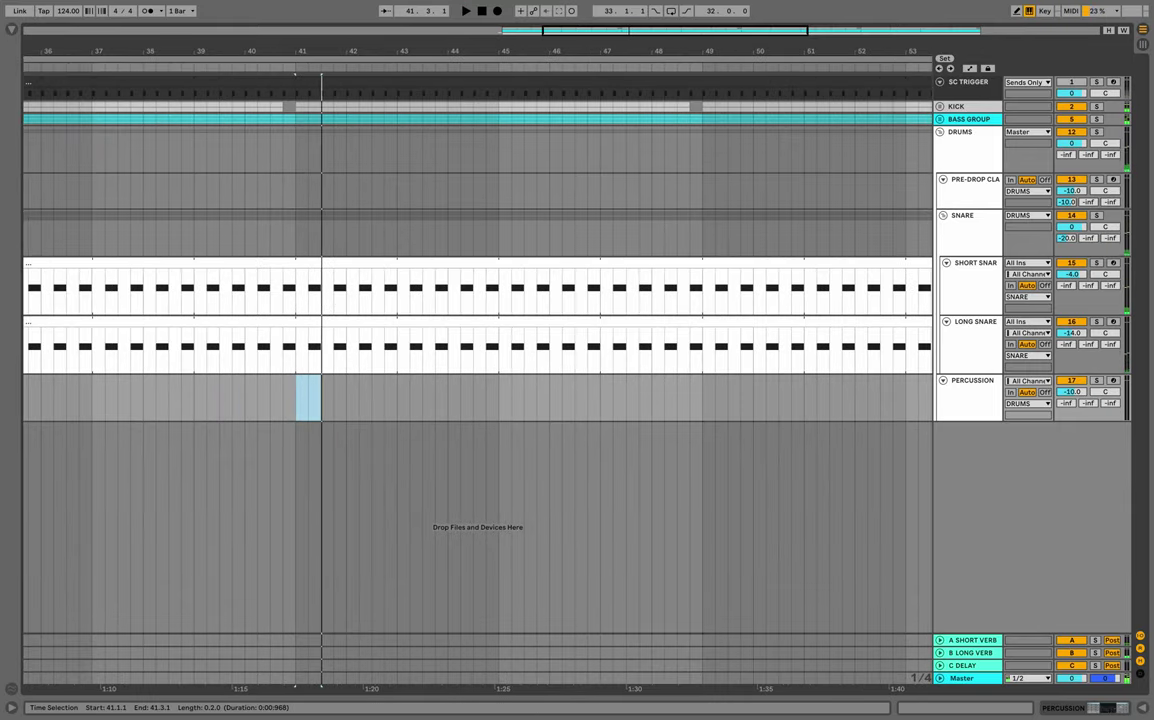
right_click(313, 386)
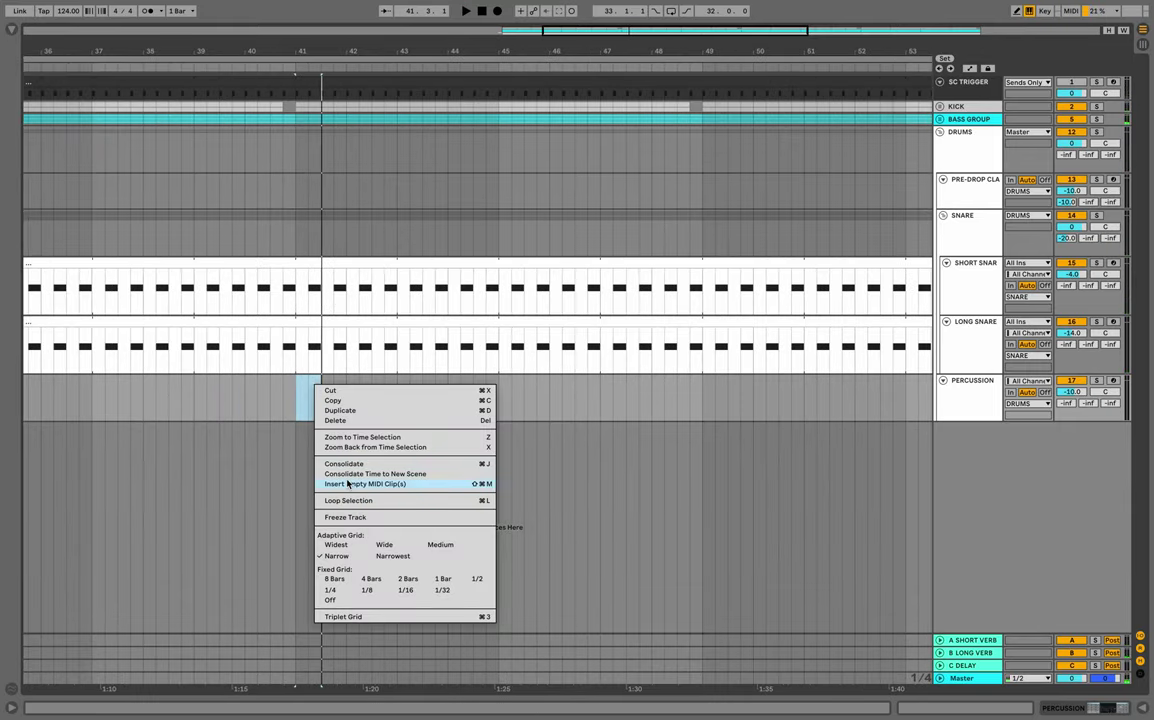
left_click(347, 484)
key("super+alt+l")
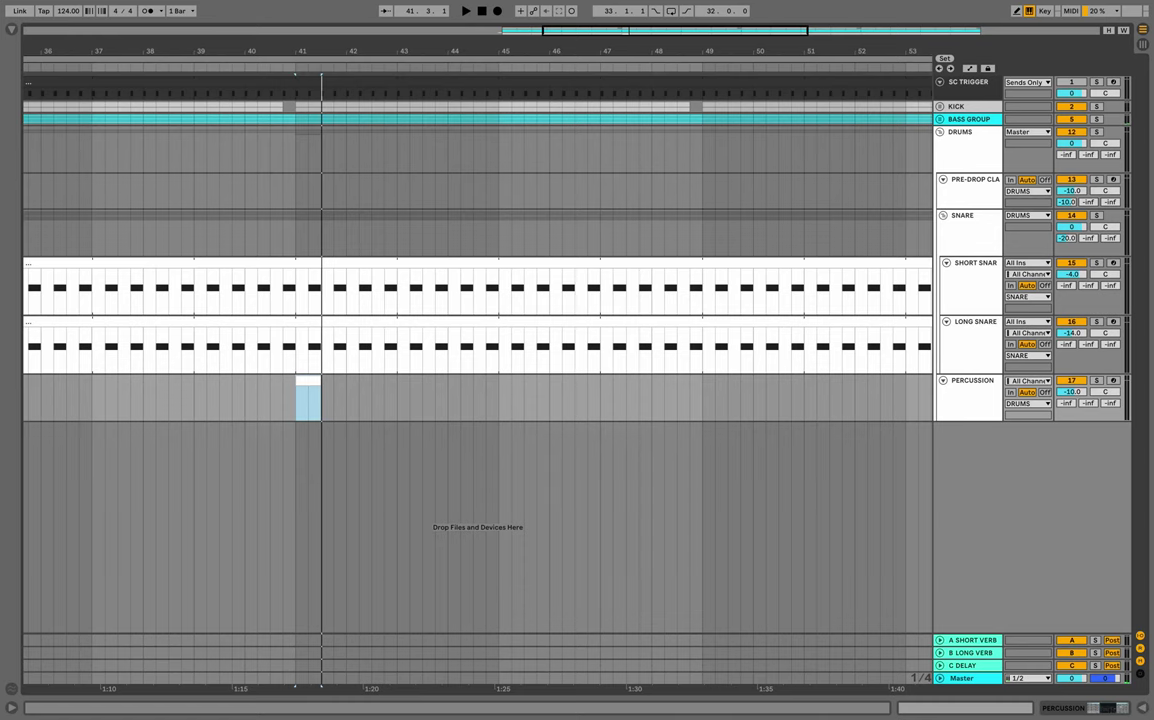
key("Tab")
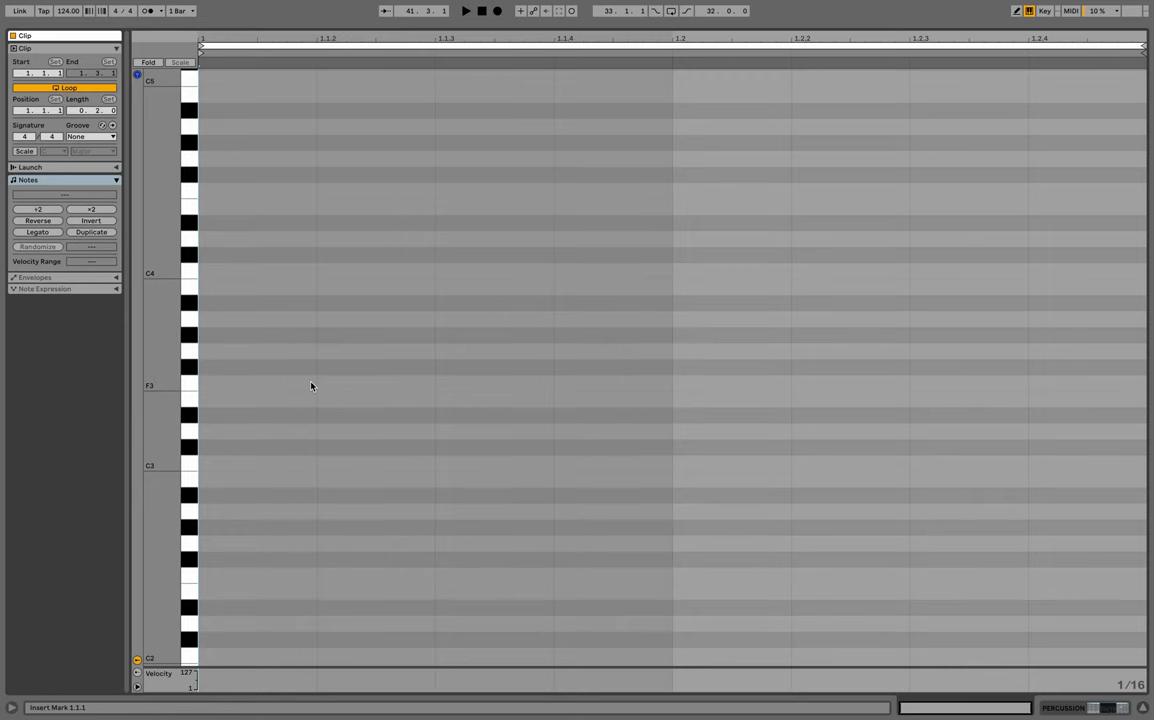
Fill the percussion clip with four consecutive eighth-note C3 notes and play it back.
left_click(240, 463)
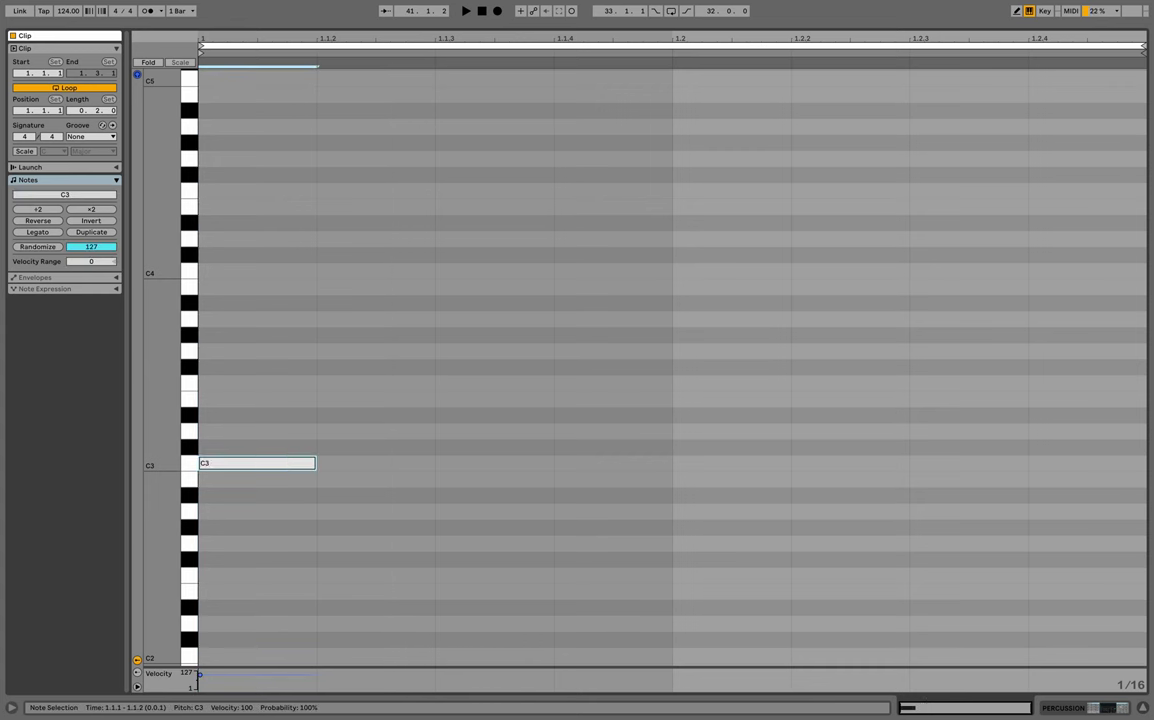
left_click_drag(316, 463, 435, 463)
key("ctrl+d")
key("ctrl+d")
key("ctrl+d")
key("space")
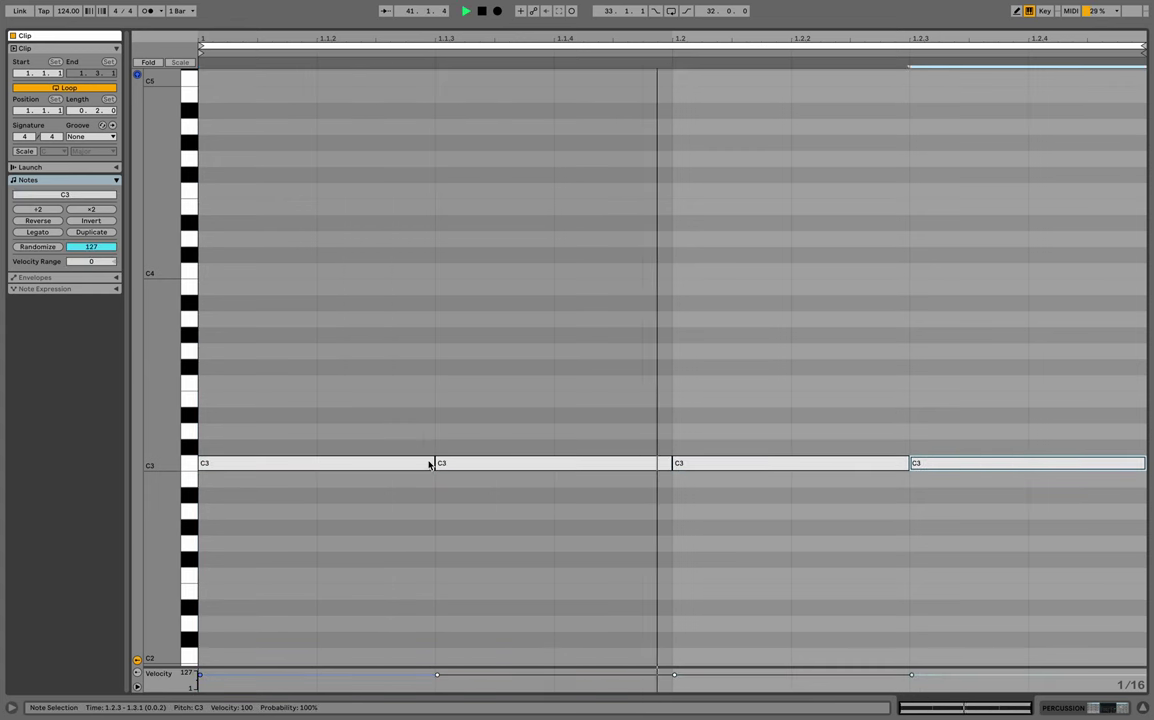
Shorten the first C3 note to a sixteenth, duplicate it three times across the first beat, and play the result.
left_click_drag(434, 463, 312, 461)
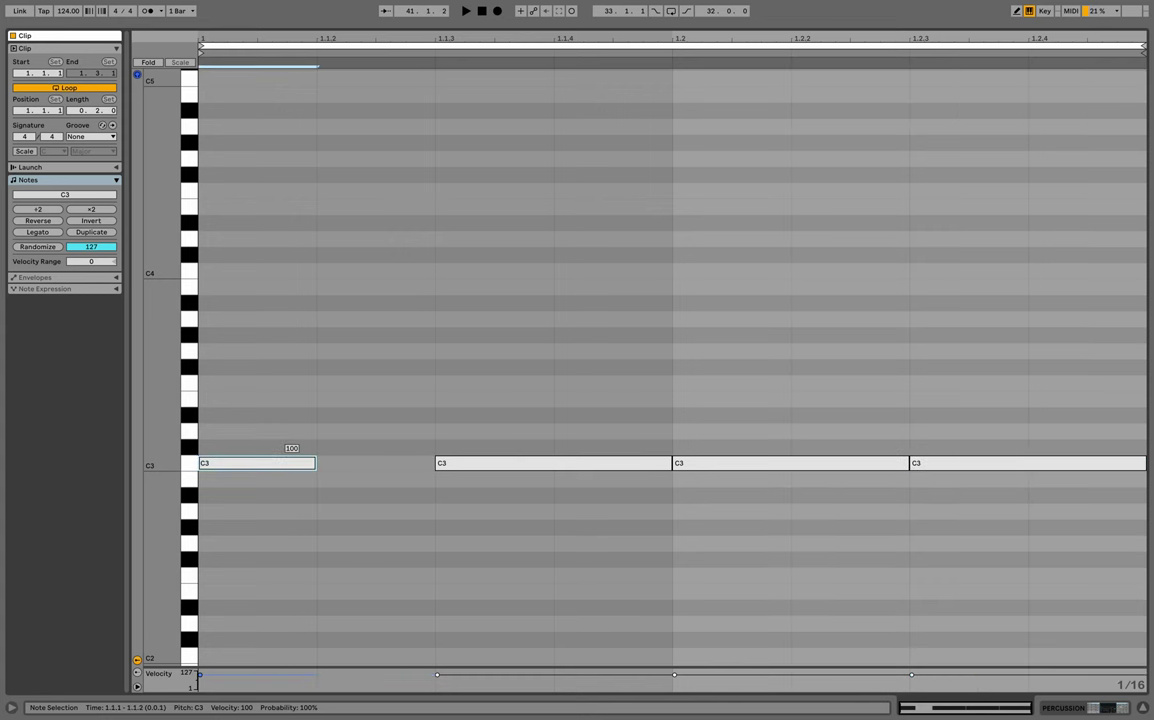
key("ctrl+d")
key("ctrl+d")
key("ctrl+d")
key("space")
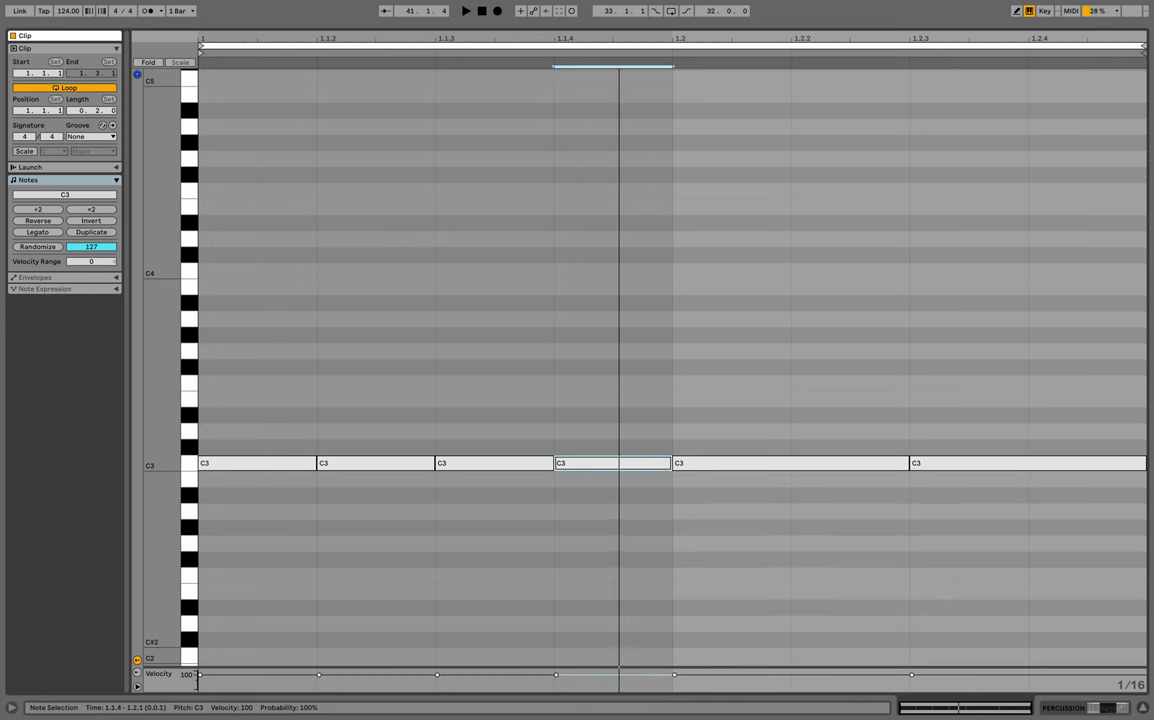
key("space")
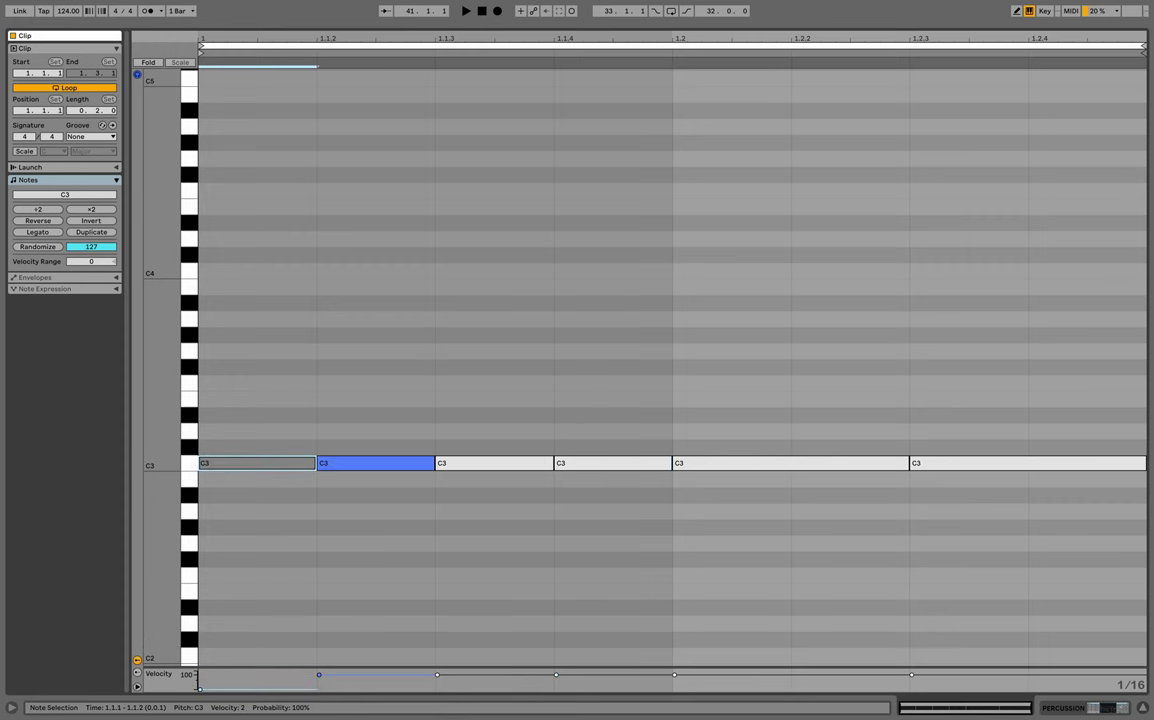
Lower the velocities of the first, second and fourth sixteenth notes to about 2, 52 and 59, and play the percussion.
left_click_drag(319, 675, 319, 677)
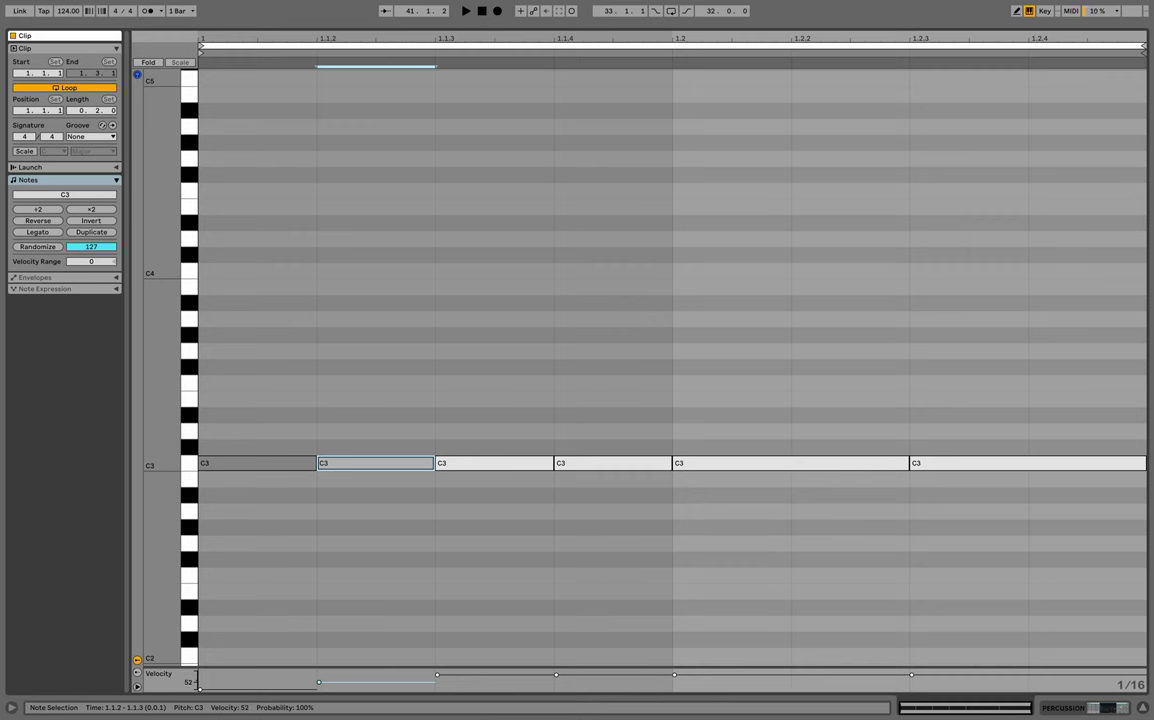
key("Right")
key("Right")
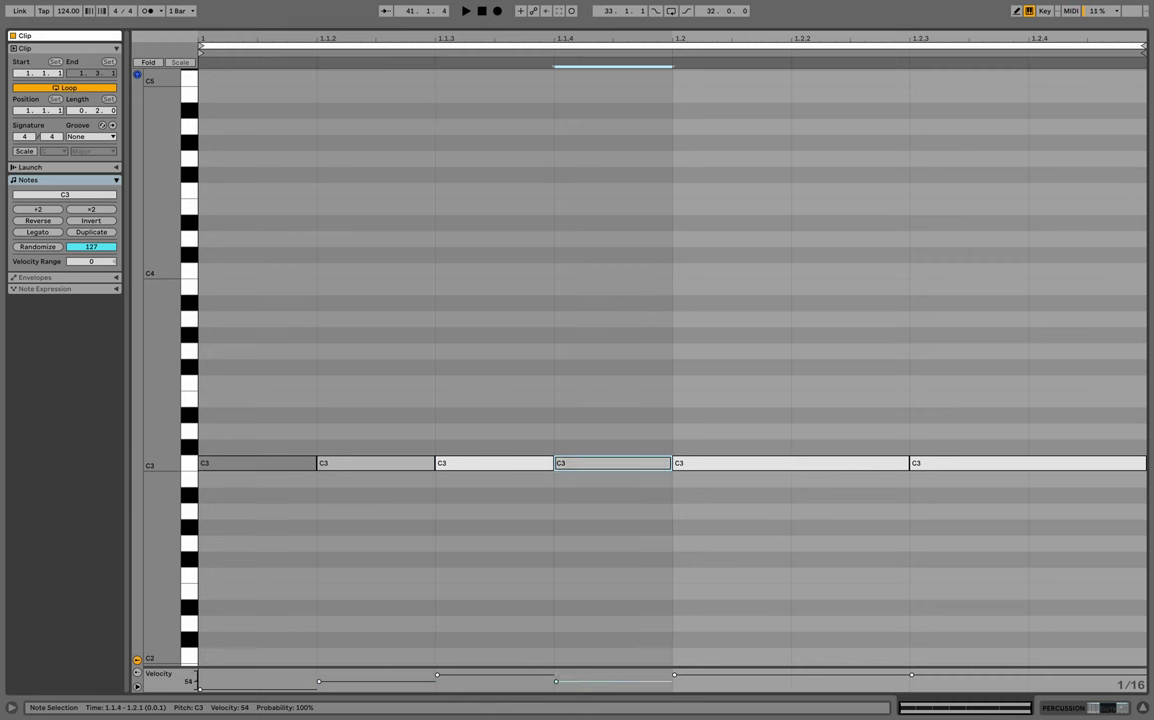
key("space")
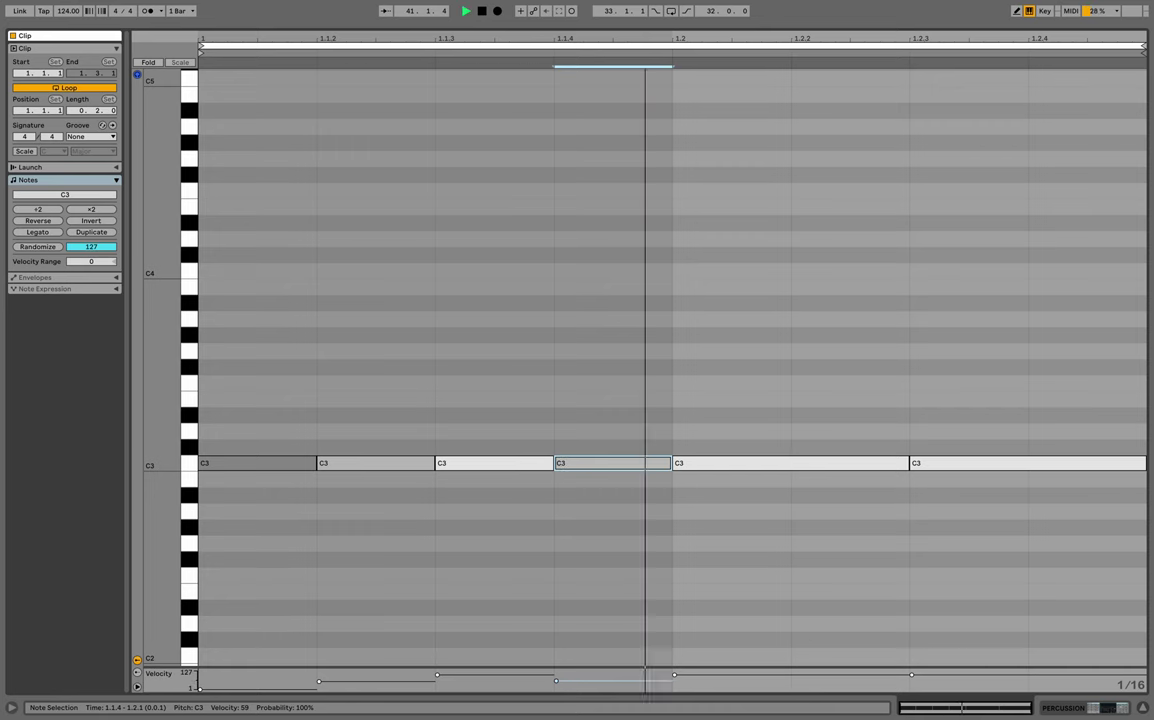
key("Tab")
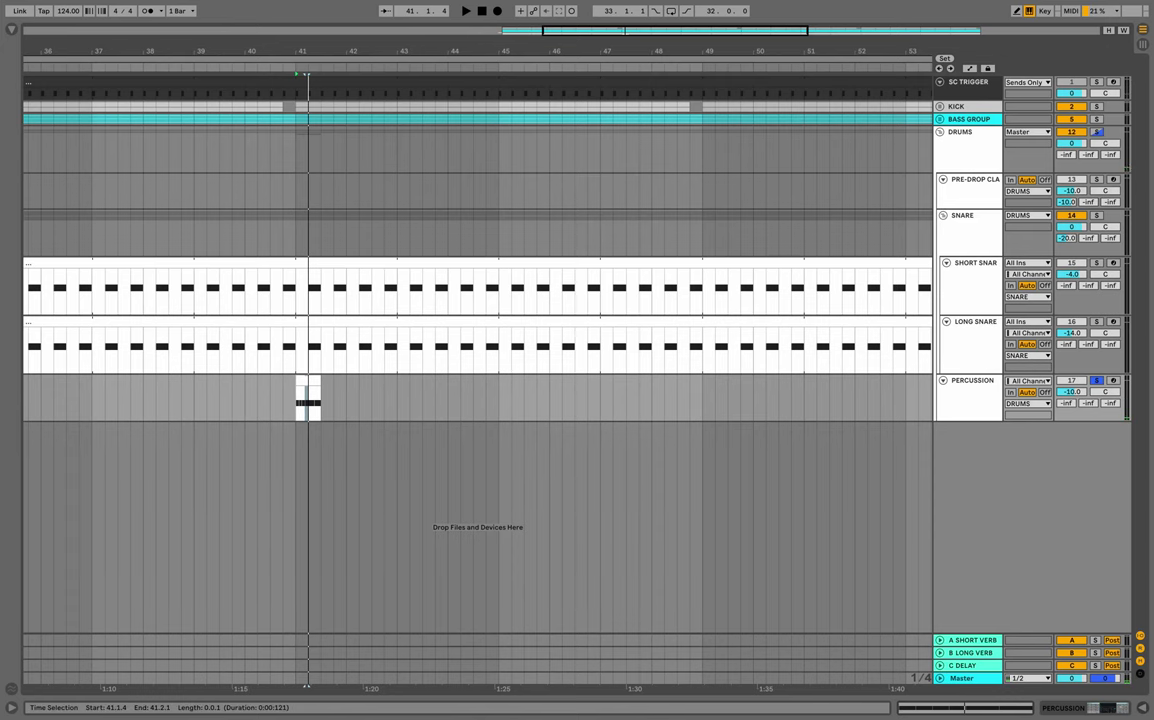
Duplicate the four accented sixteenth notes of beat one onto the second beat of the percussion clip and play it.
double_click(309, 384)
left_click_drag(584, 491, 292, 522)
key("ctrl+d")
key("space")
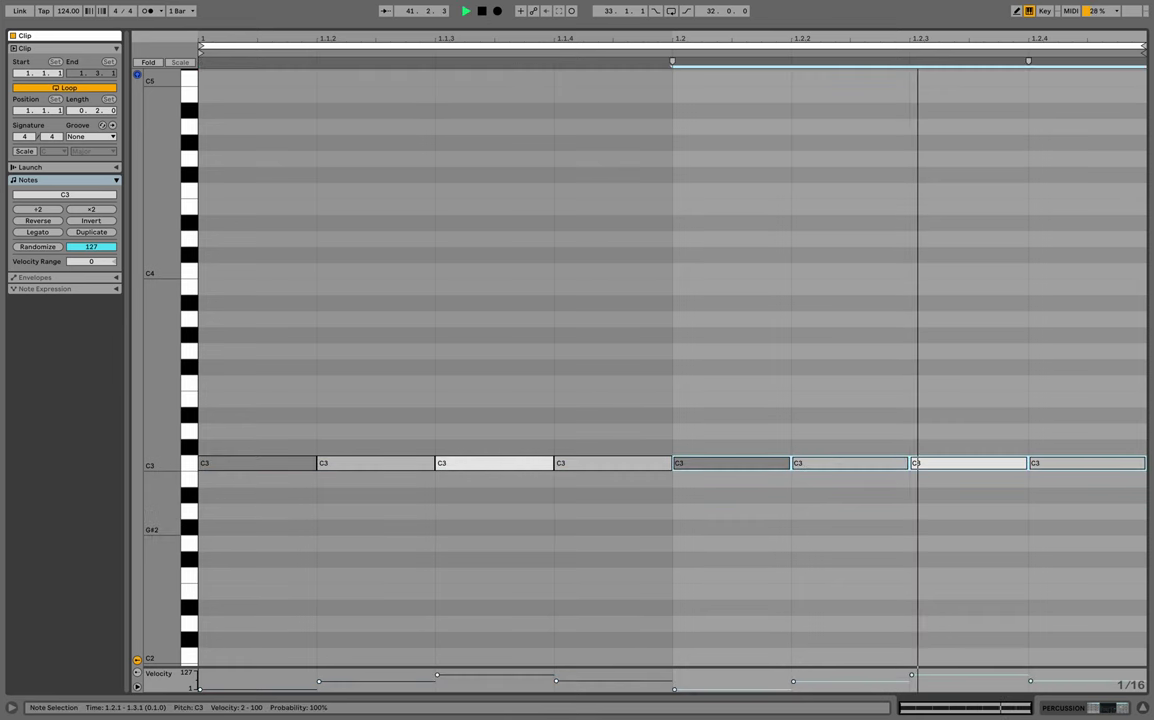
key("space")
Extend the half-bar percussion clip as a loop to bar 65, making it 24 bars long, and play it.
key("ctrl+alt+l")
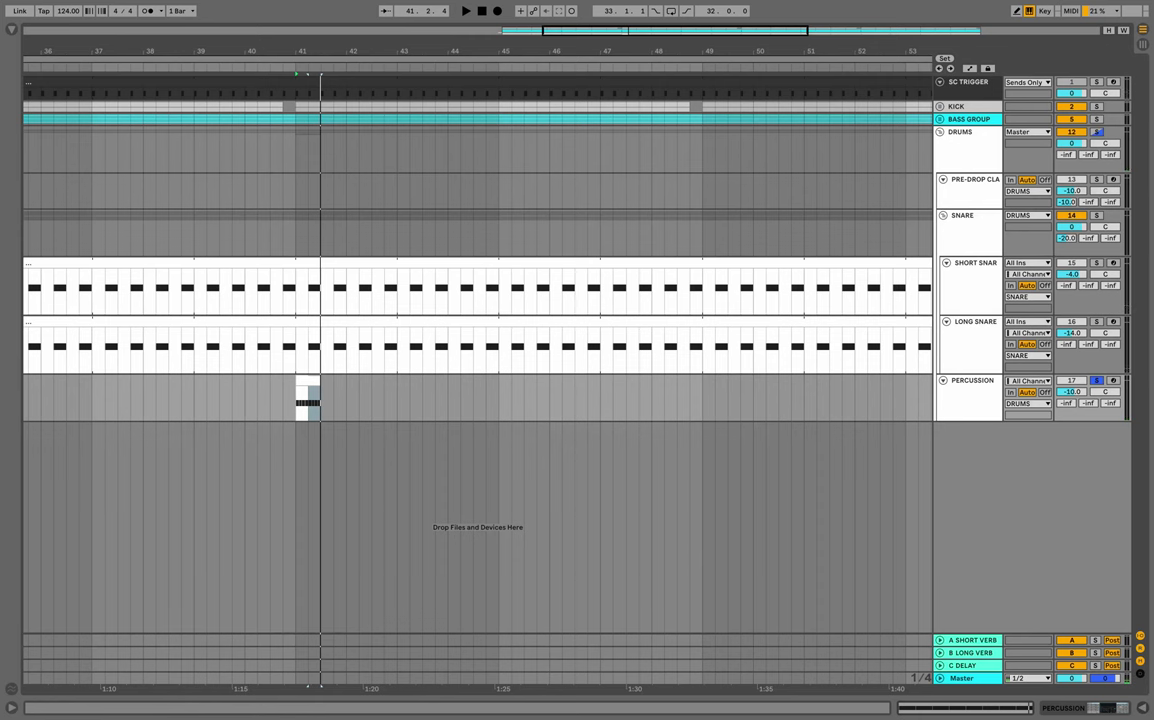
key("space")
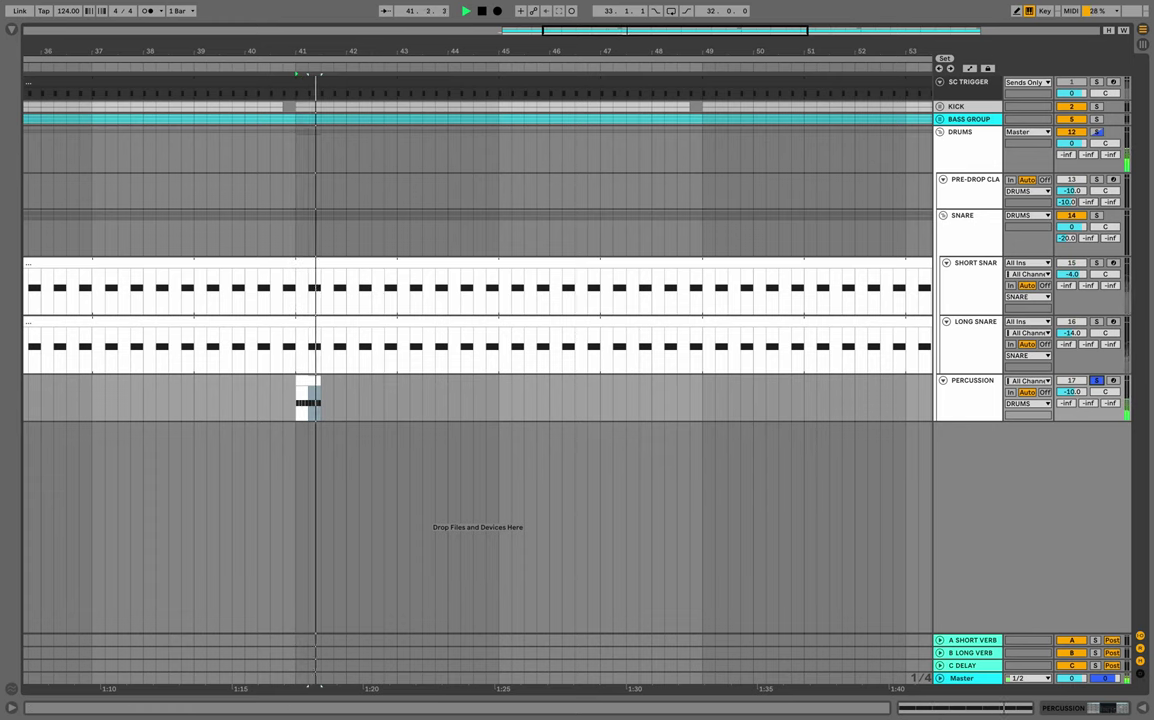
scroll(427, 345, "down", 5)
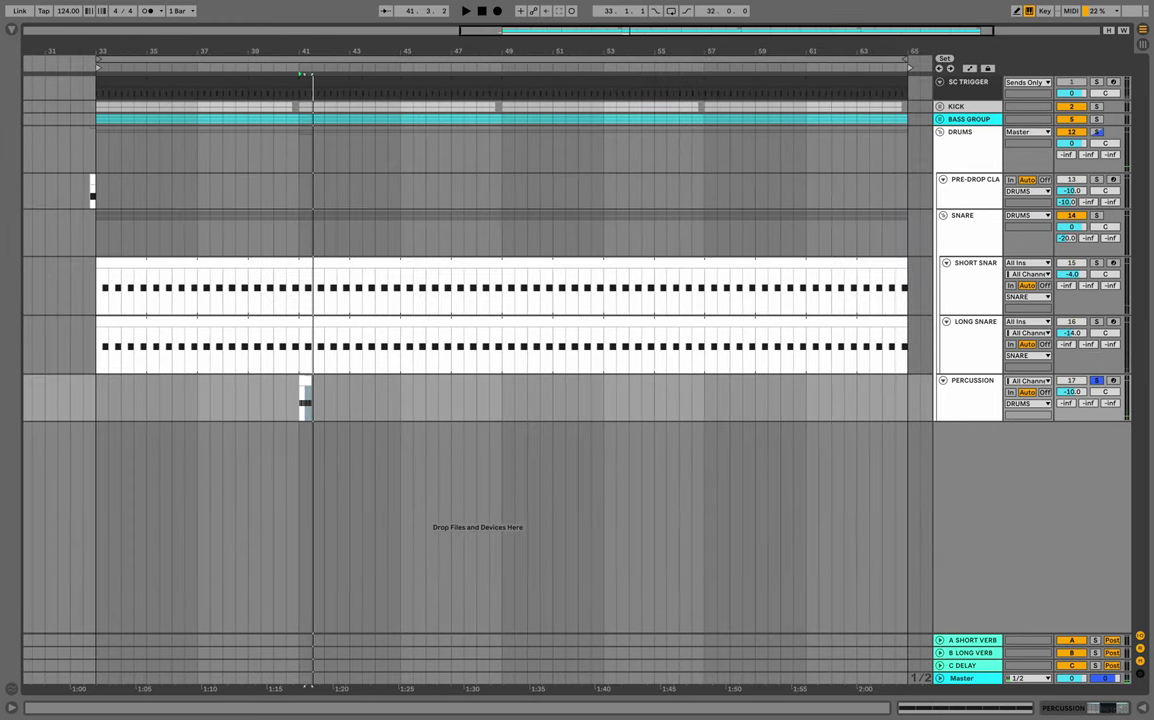
left_click_drag(313, 381, 908, 381)
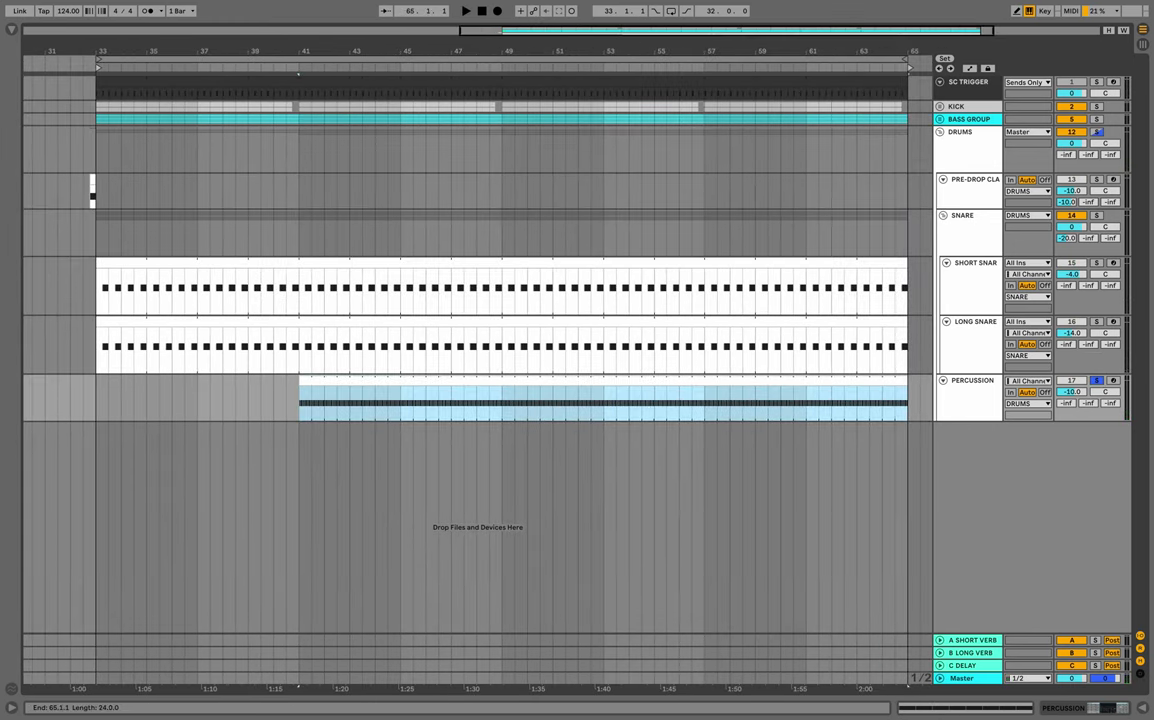
key("space")
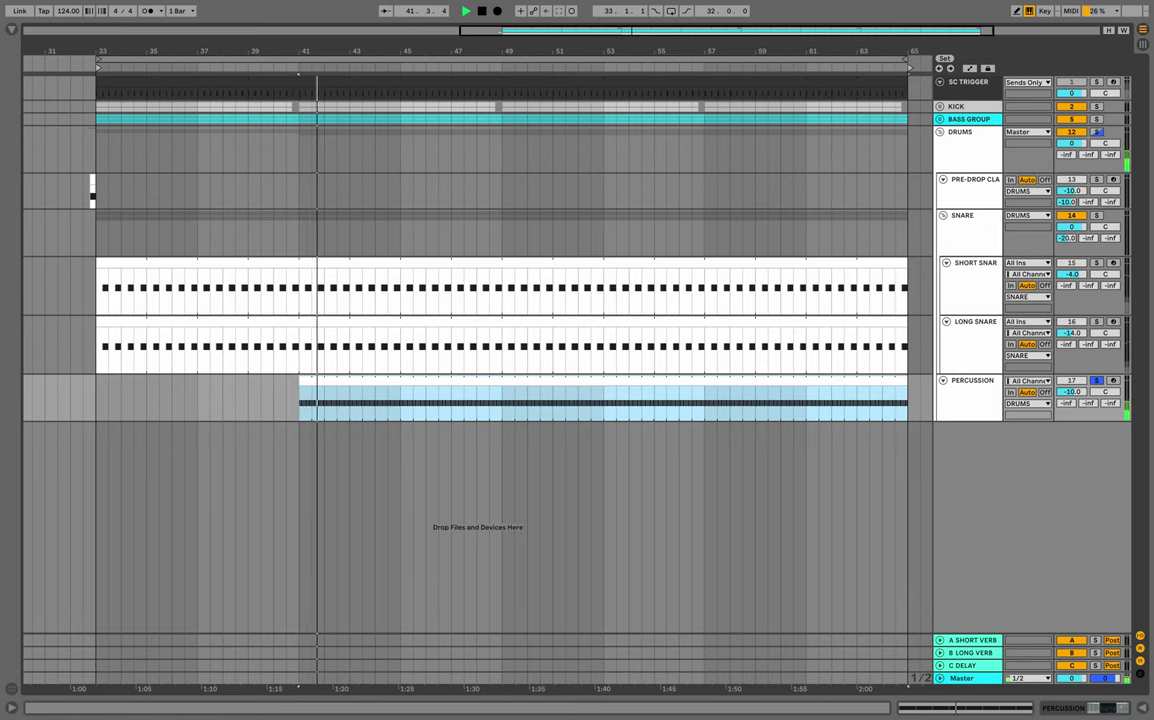
Unsolo the PERCUSSION track and pan it to 14L while the full mix plays.
left_click(1097, 380)
left_click(690, 383)
scroll(690, 396, "right", 1)
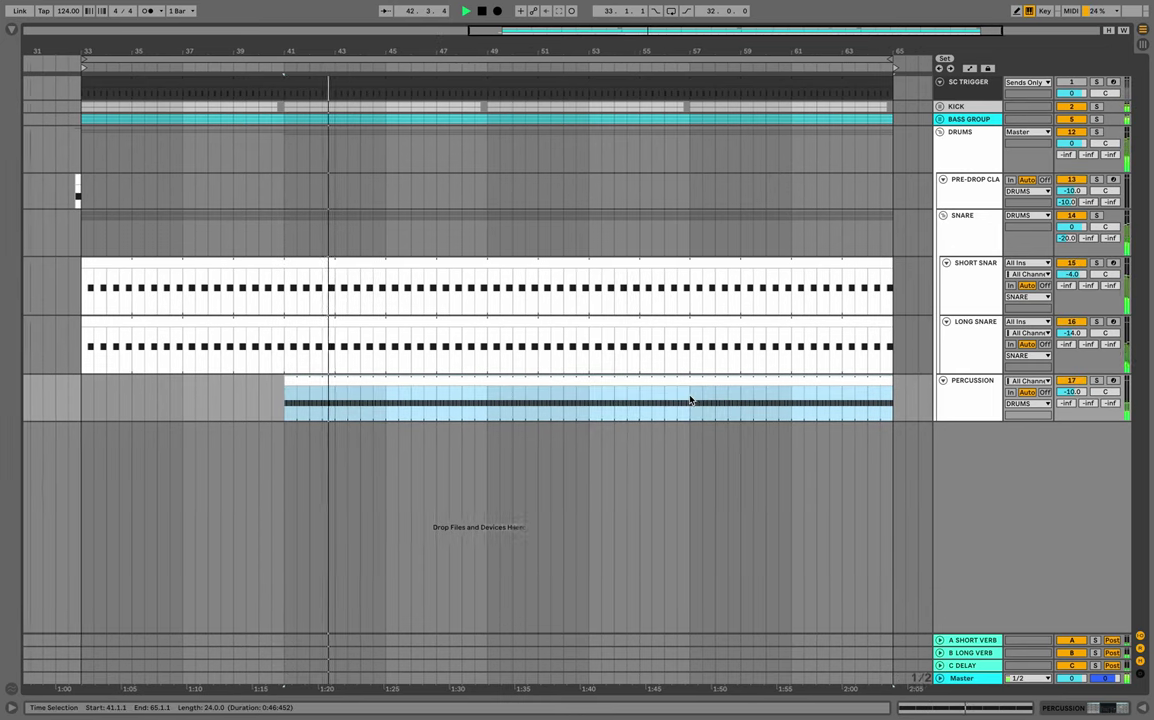
left_click_drag(1105, 392, 1106, 388)
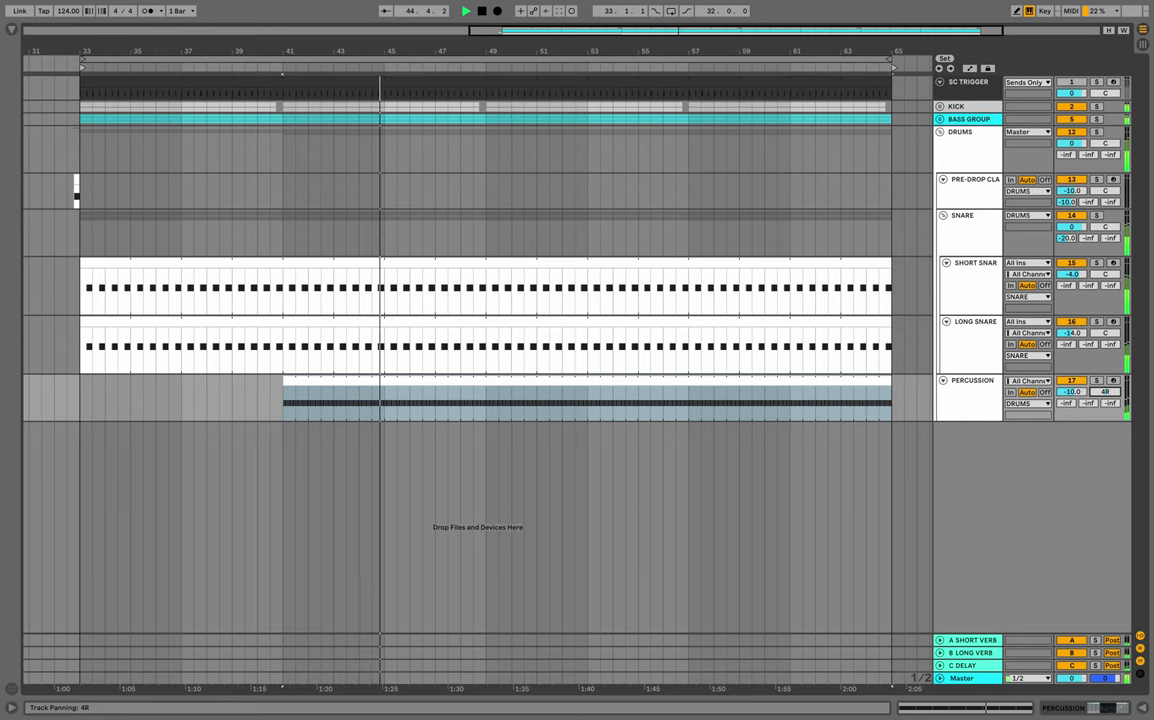
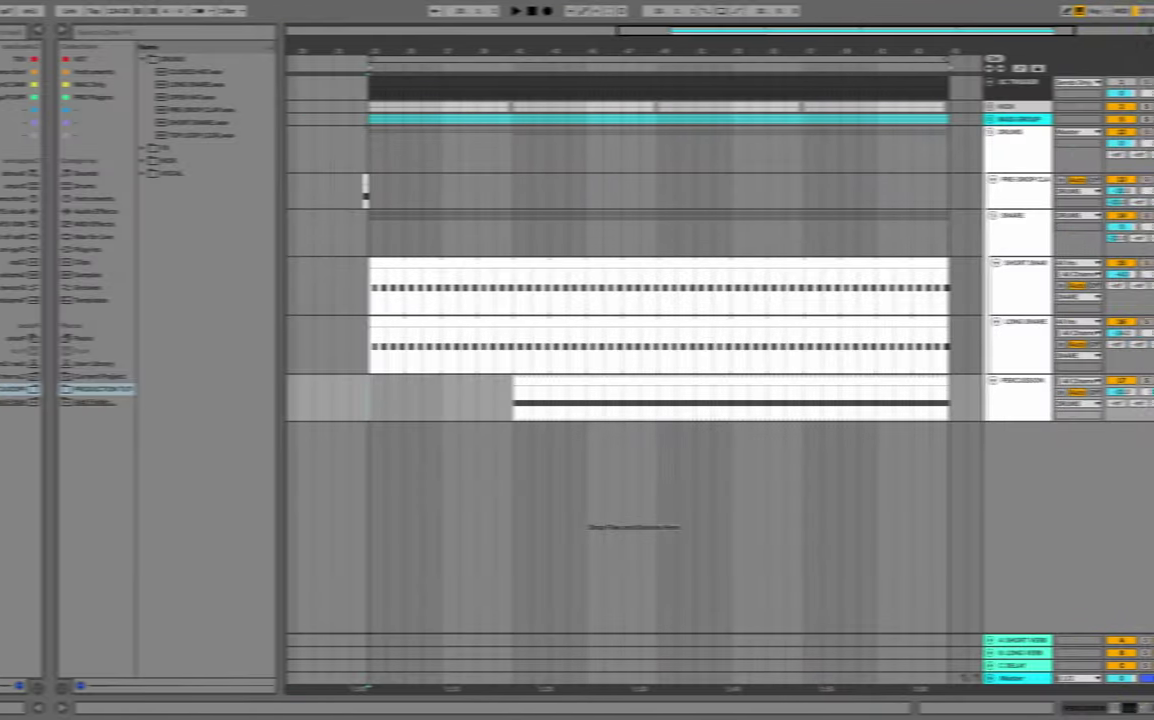
Insert a new MIDI track below PERCUSSION and load the CLOSED HAT.wav sample onto it.
right_click(982, 398)
left_click(1018, 506)
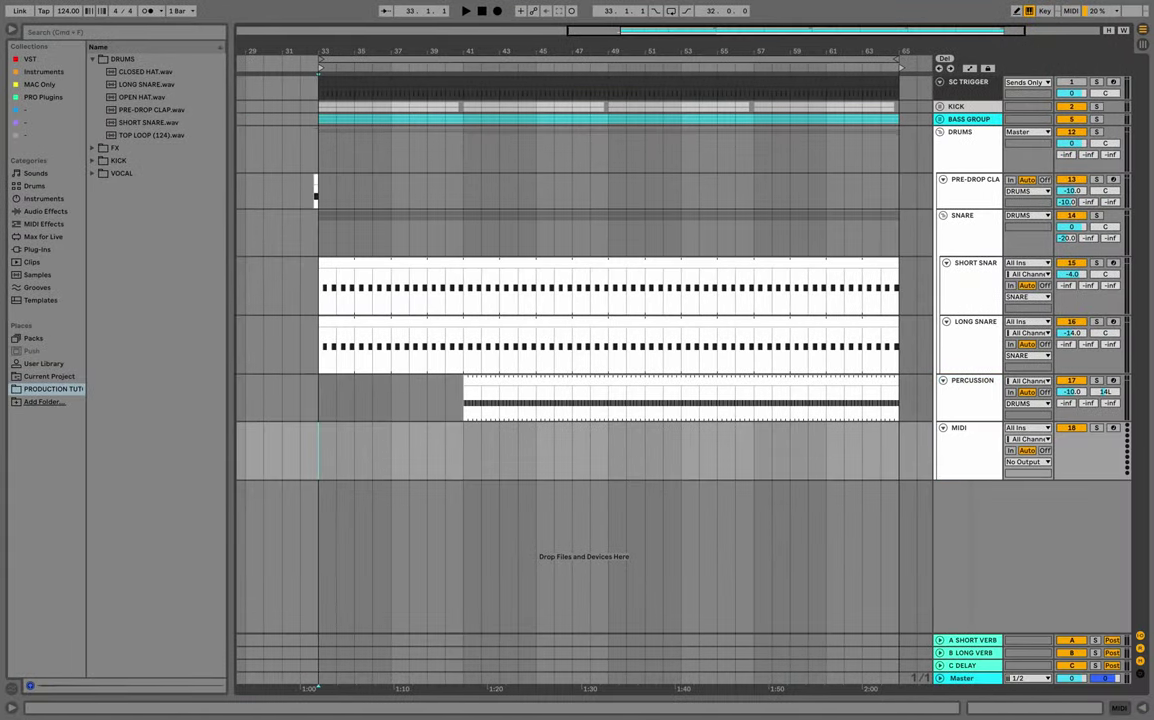
left_click(150, 110)
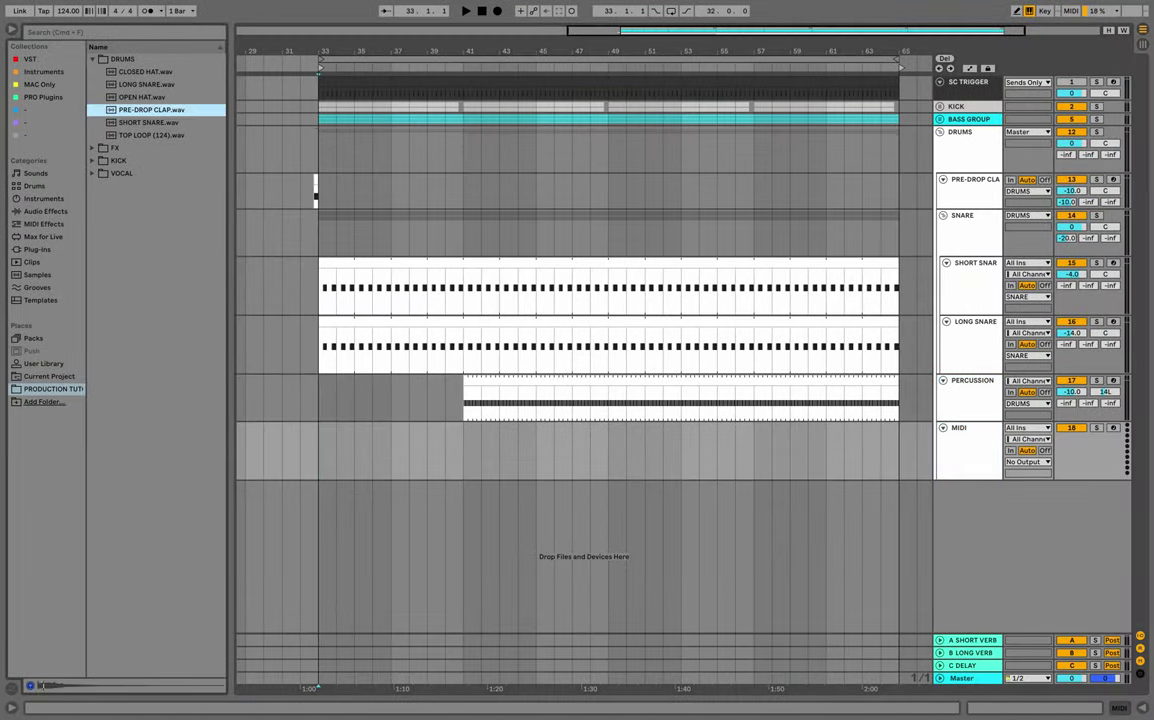
left_click(142, 97)
key("Up")
key("Up")
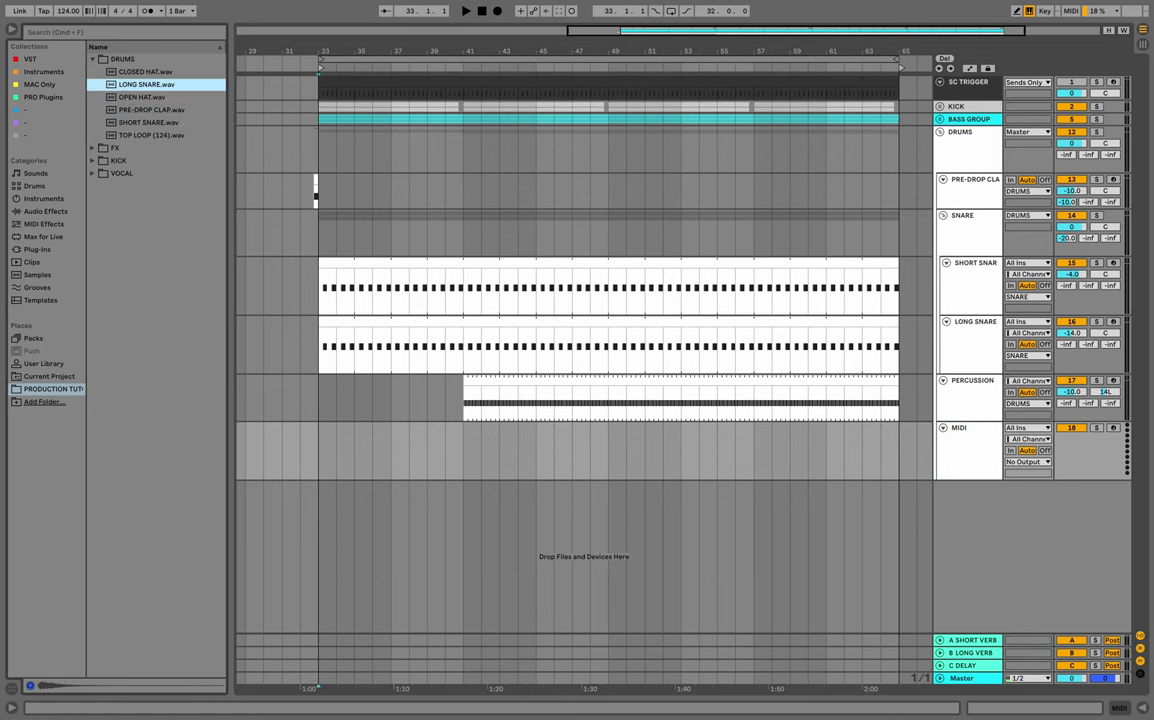
key("Return")
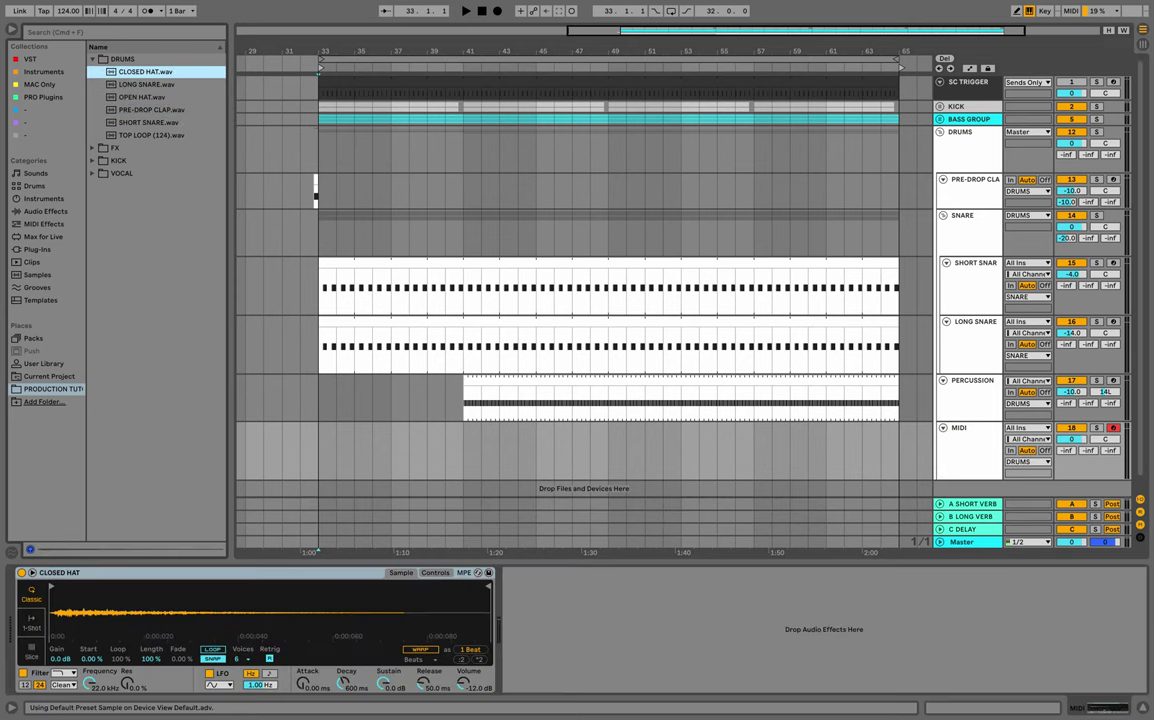
Insert an empty two-bar MIDI clip from bar 41 to bar 43 on the closed hat track and open it.
left_click_drag(499, 451, 464, 451)
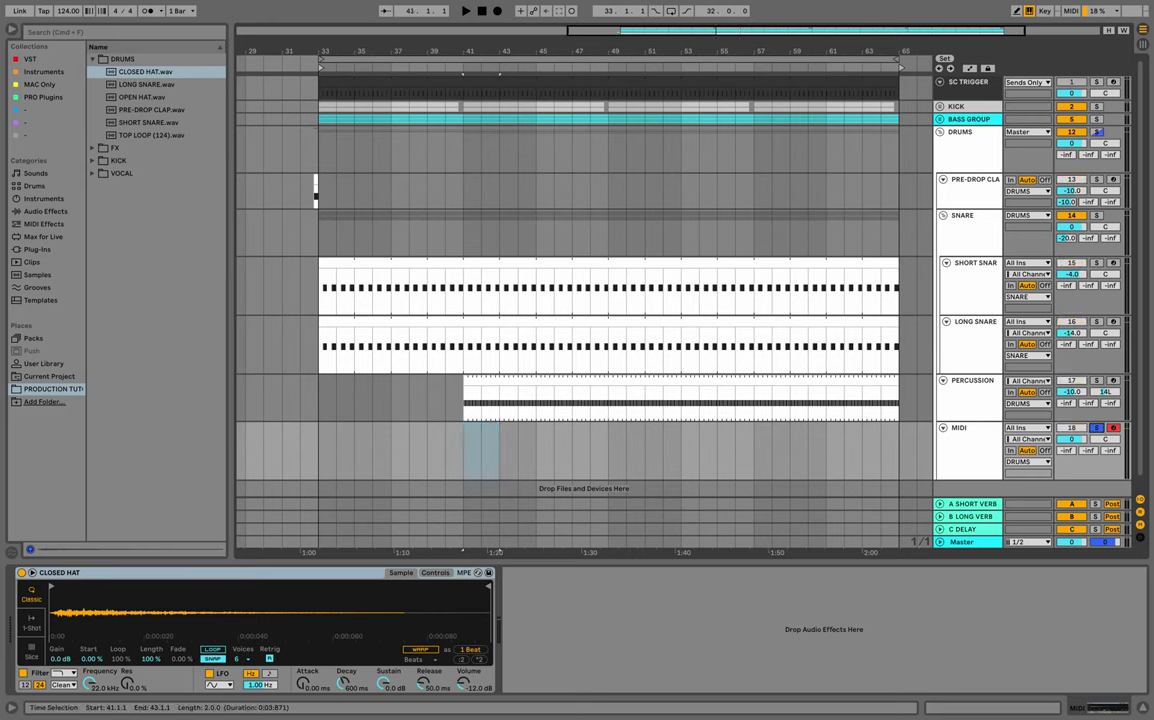
right_click(477, 438)
left_click(527, 536)
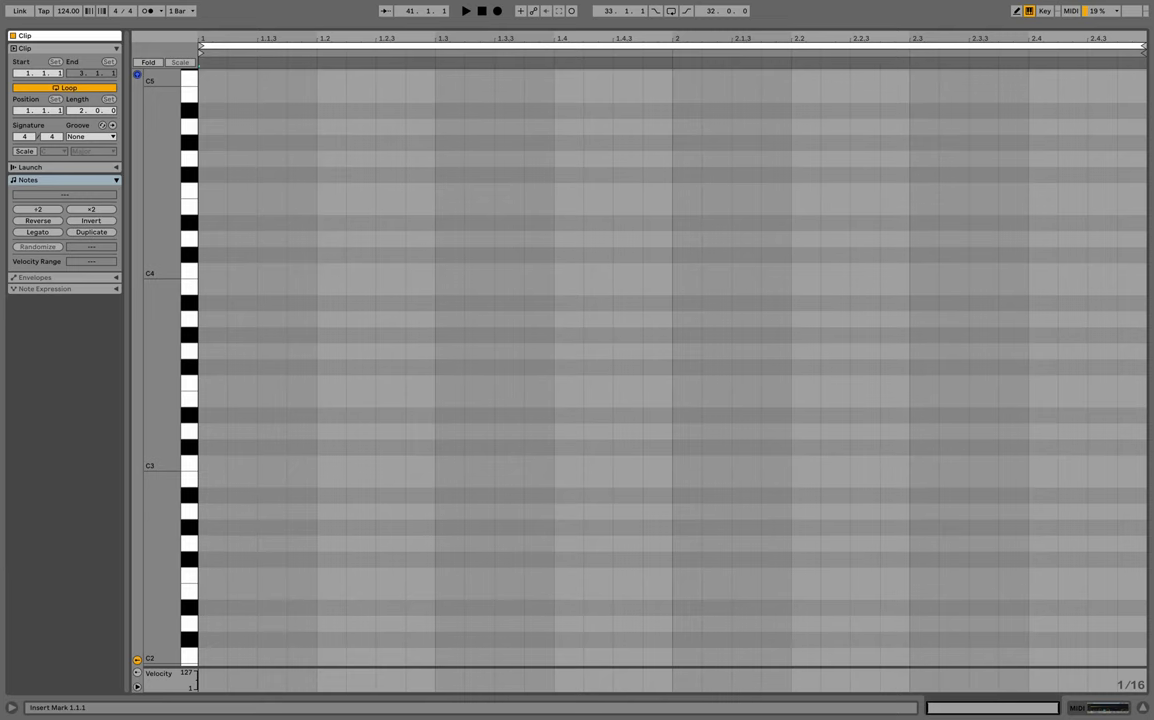
Fill the first beat of the closed hat clip with four sixteenth-note C3 notes and play them.
double_click(212, 463)
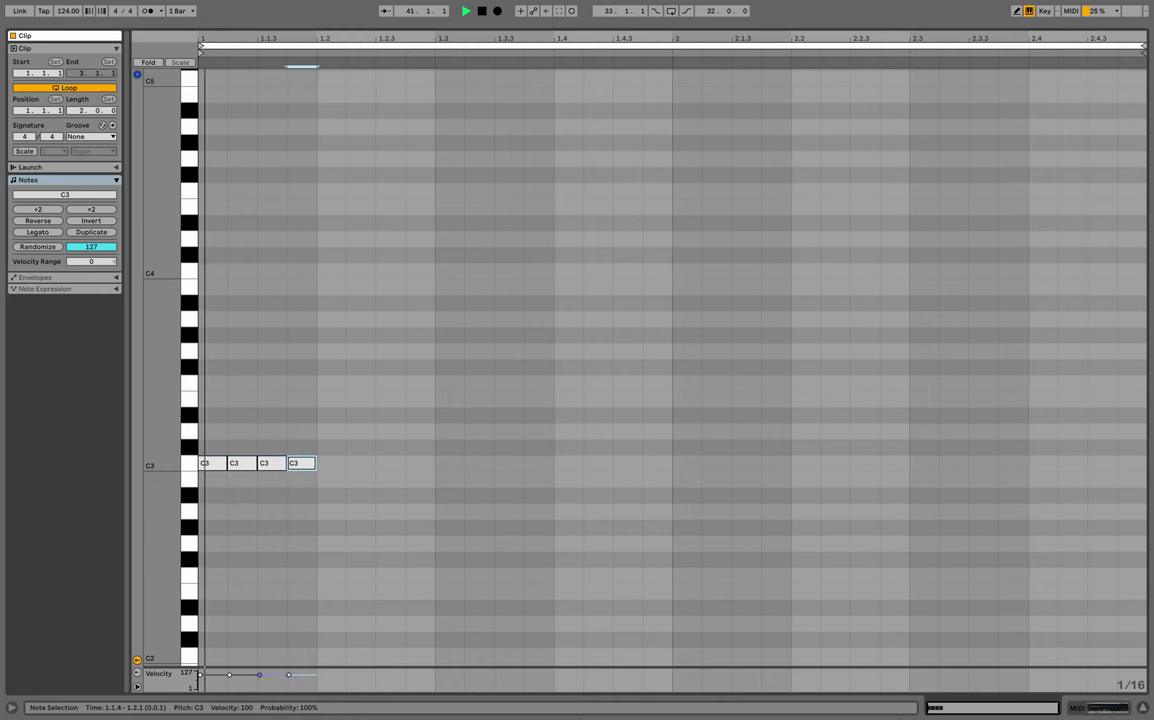
key("space")
key("space")
key("space")
Lower the closed hat velocities to about 39 on the first note and 63 on the fourth, reduce the second, and play the pattern.
left_click(212, 463)
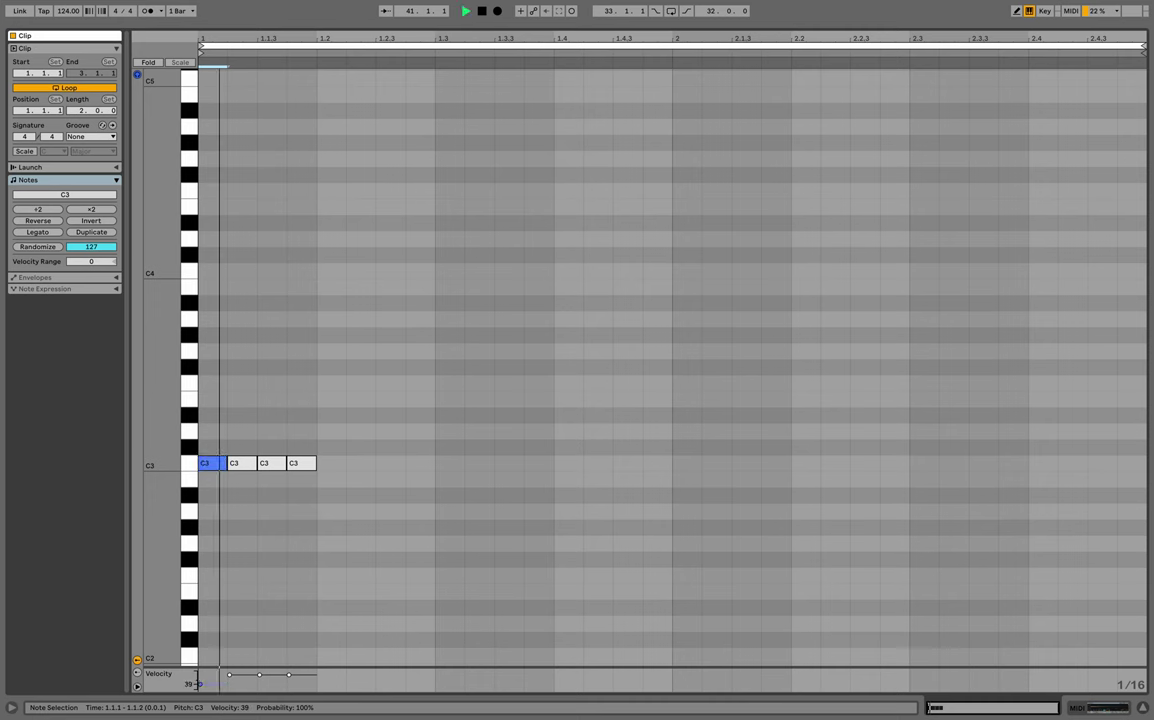
key("space")
left_click(242, 463)
left_click_drag(242, 463, 242, 482)
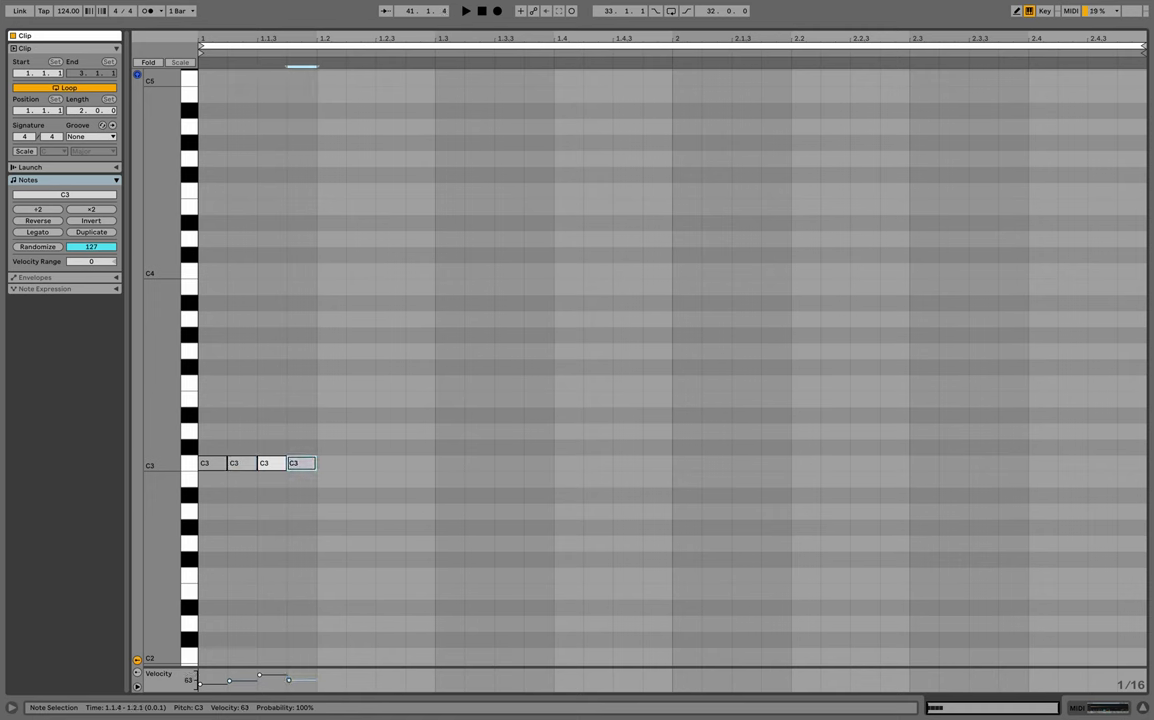
key("space")
key("space")
Duplicate the four-note closed hat pattern seven times to fill the two-bar clip.
left_click_drag(316, 440, 208, 488)
key("ctrl+d")
key("ctrl+d")
key("ctrl+d")
key("ctrl+d")
key("ctrl+d")
key("ctrl+d")
key("ctrl+d")
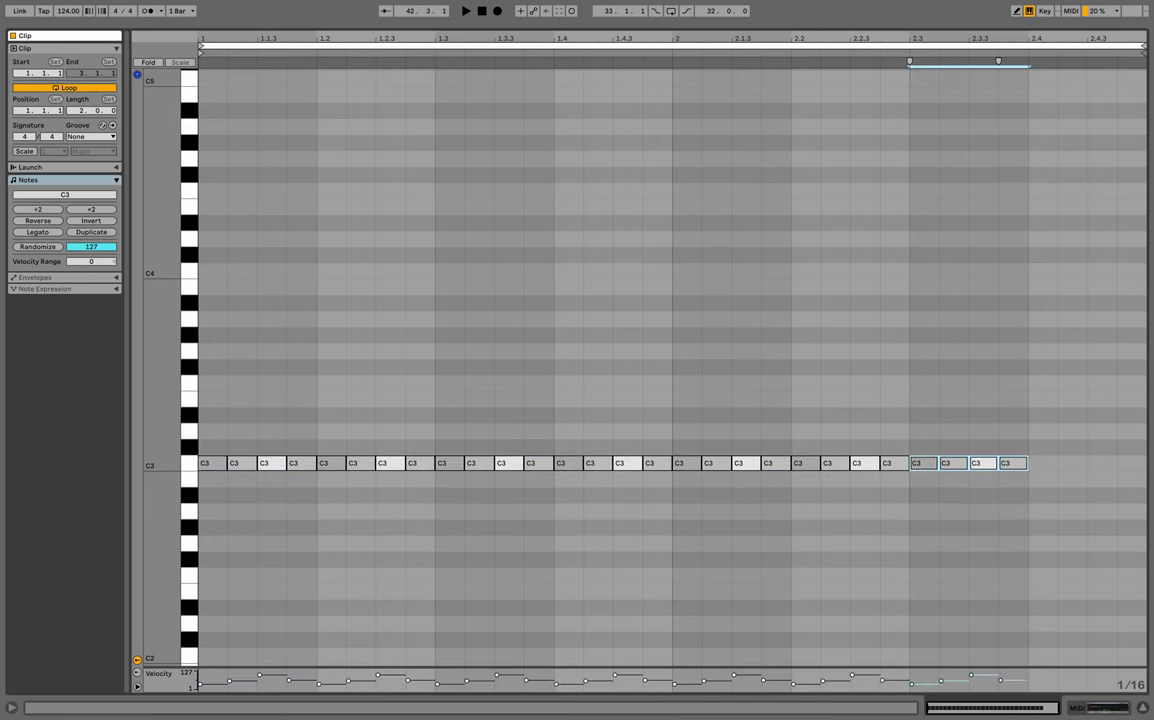
Play the closed hat from bar 41 within the full mix and with the DRUMS group soloed.
key("alt+super+l")
key("space")
key("space")
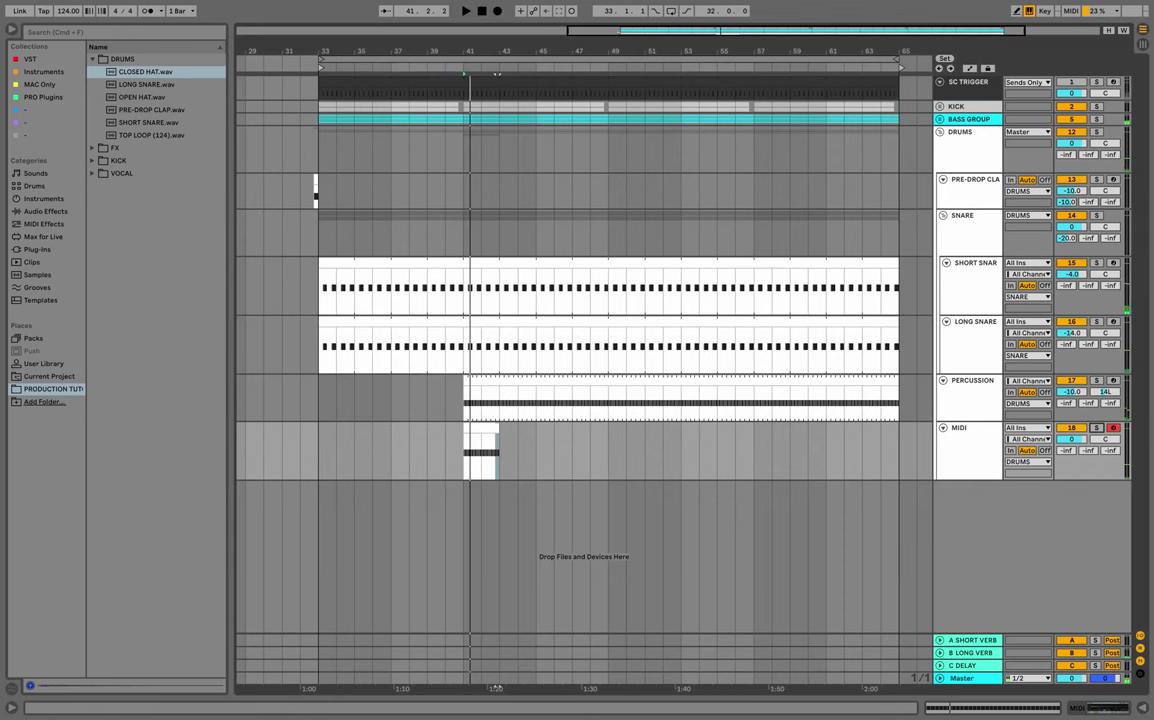
key("space")
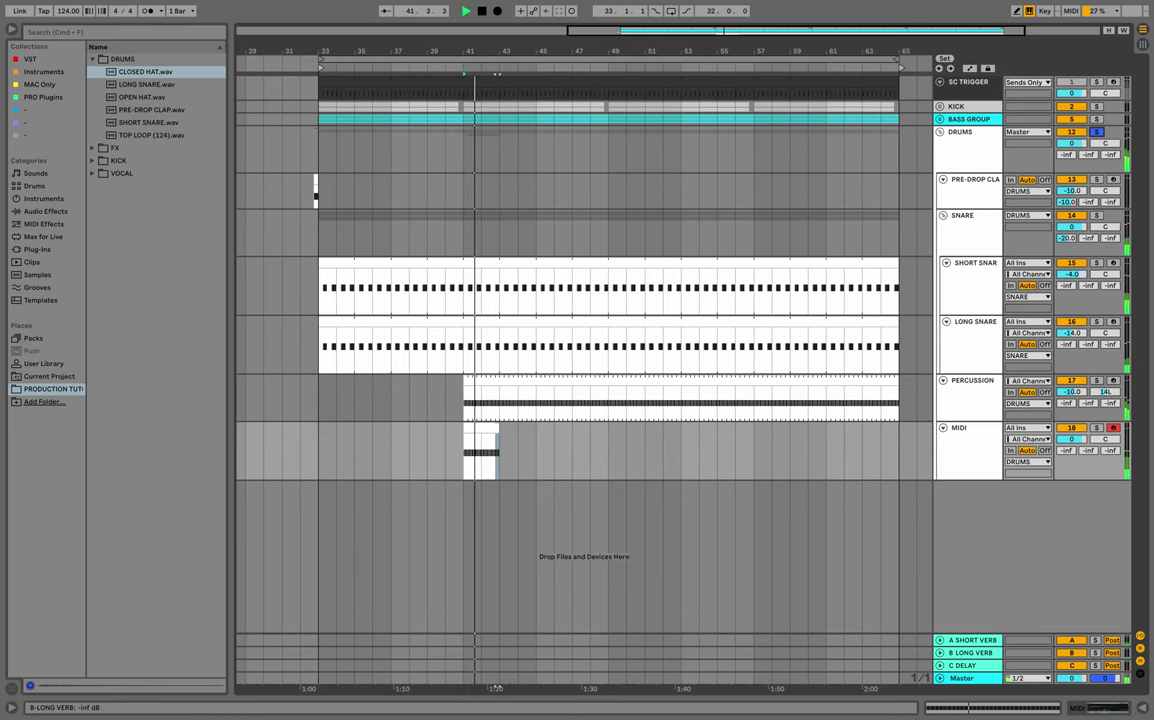
Solo the closed hat track, pan it to 8R and extend its pattern clip to bar 65.
left_click(1097, 428)
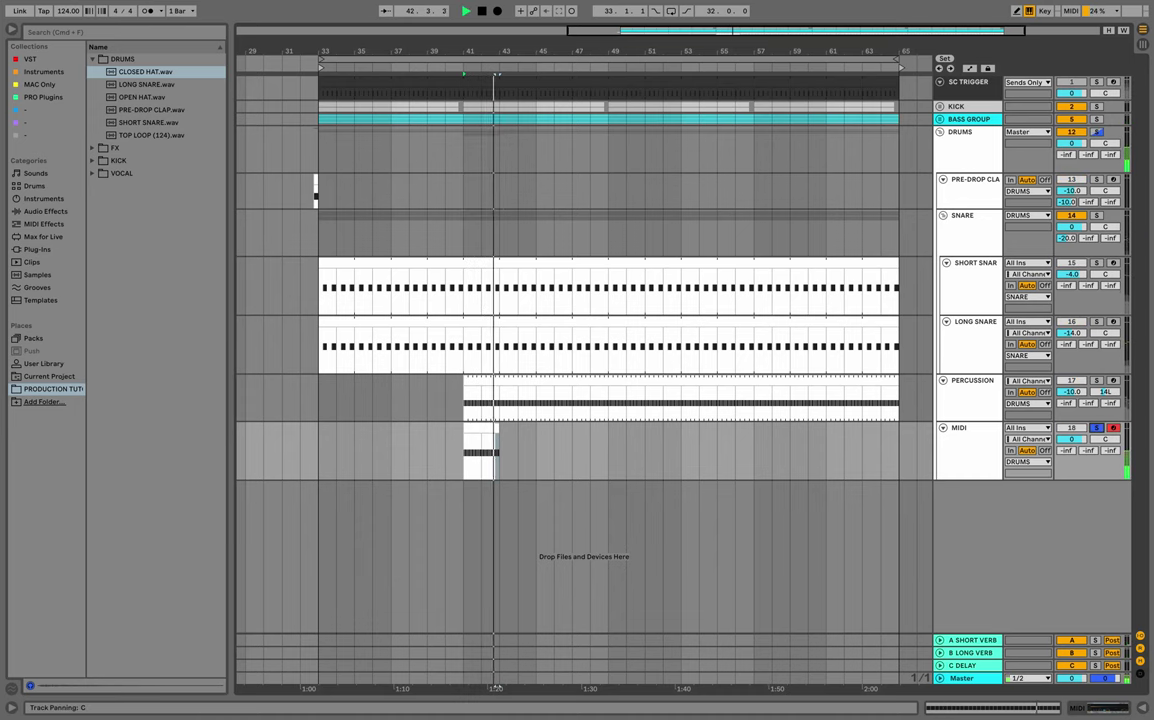
key("space")
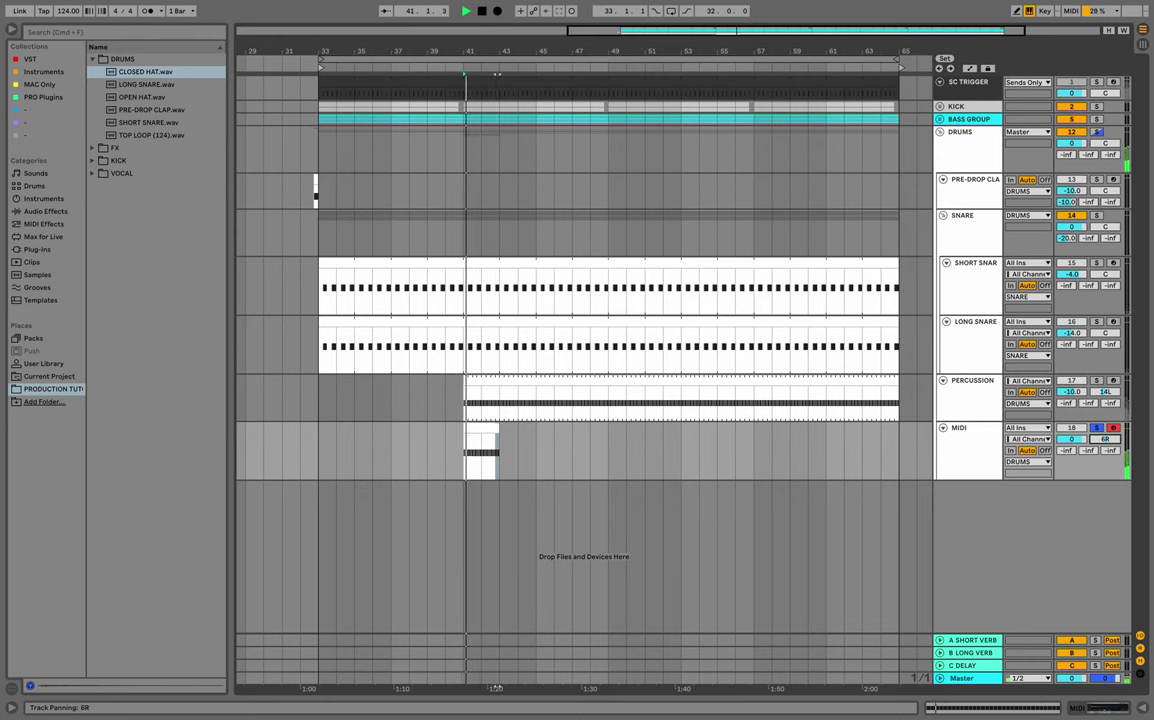
left_click_drag(1105, 439, 1105, 443)
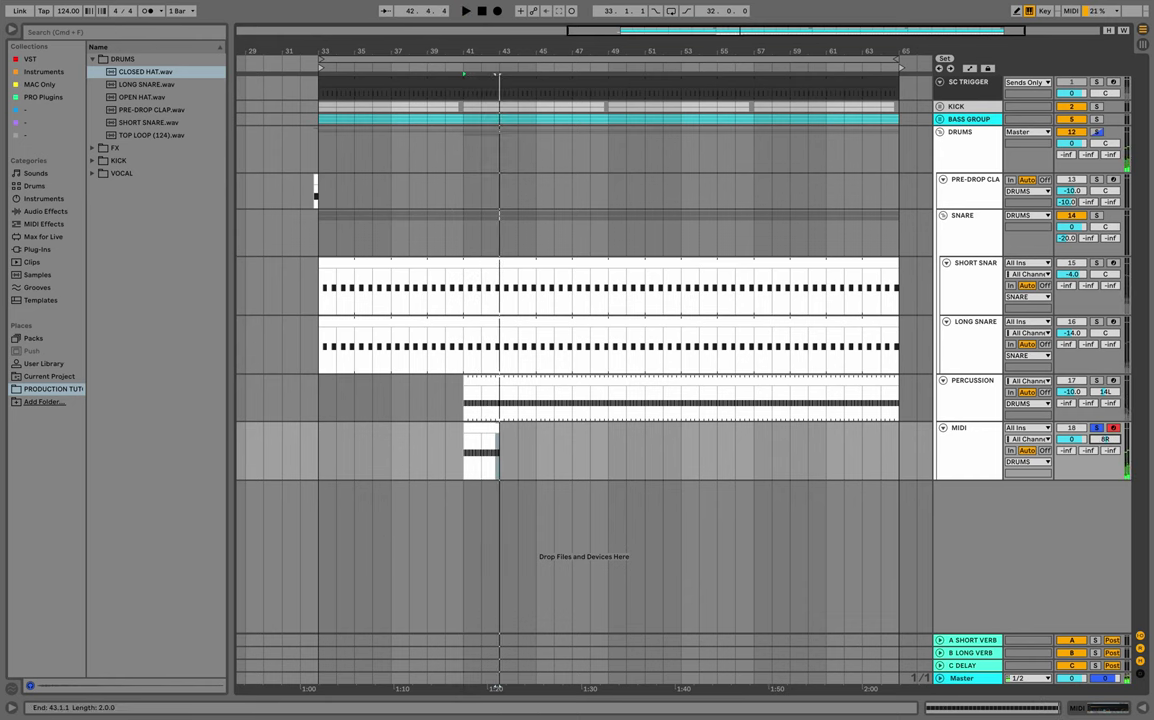
left_click_drag(498, 428, 881, 428)
key("space")
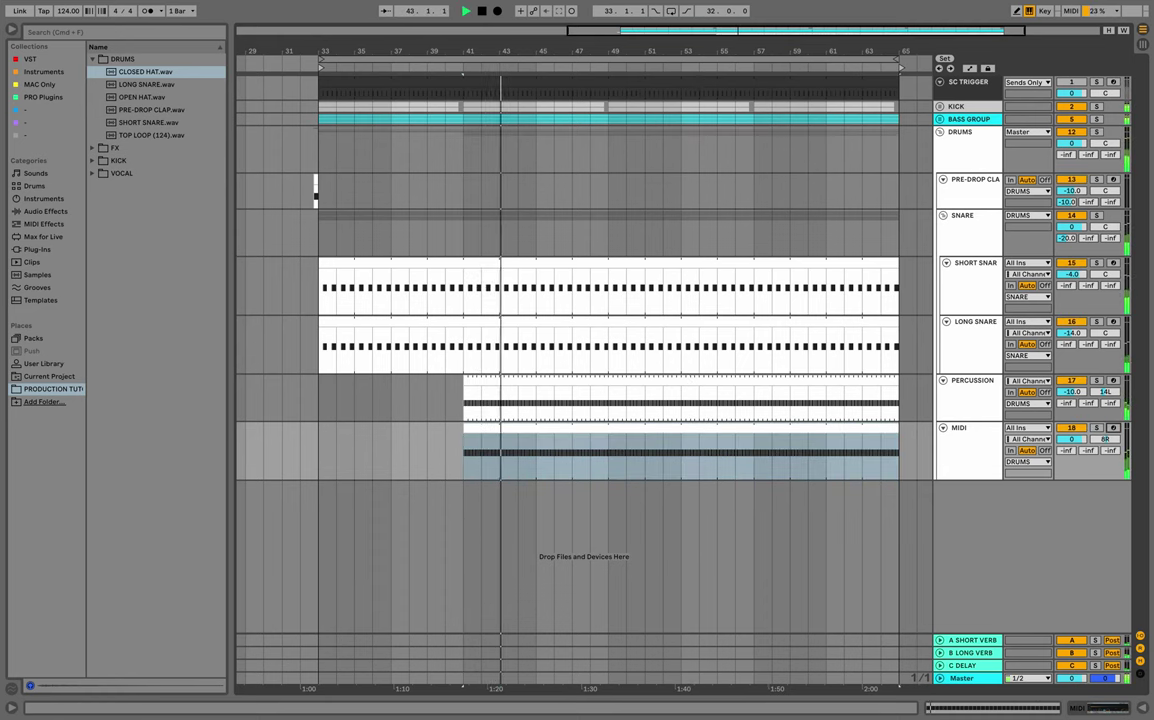
Rename the closed hat track CLOSED HATS and show its device chain.
left_click(1097, 428)
key("space")
left_click(968, 430)
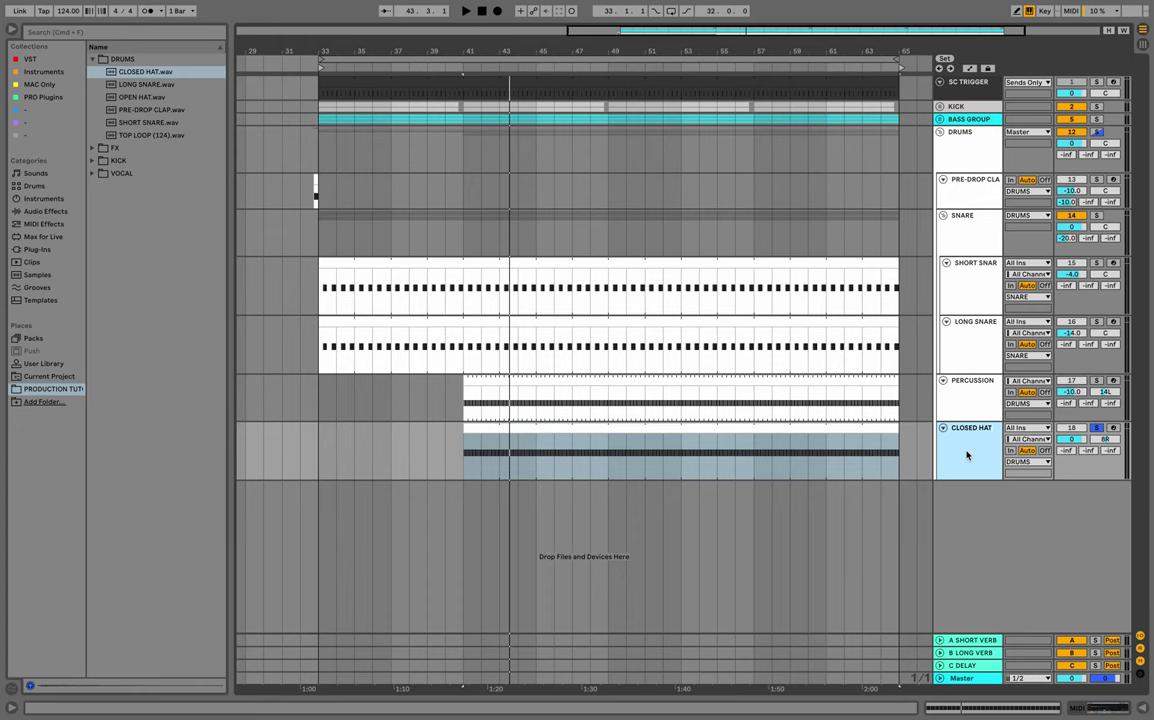
key("space")
double_click(967, 455)
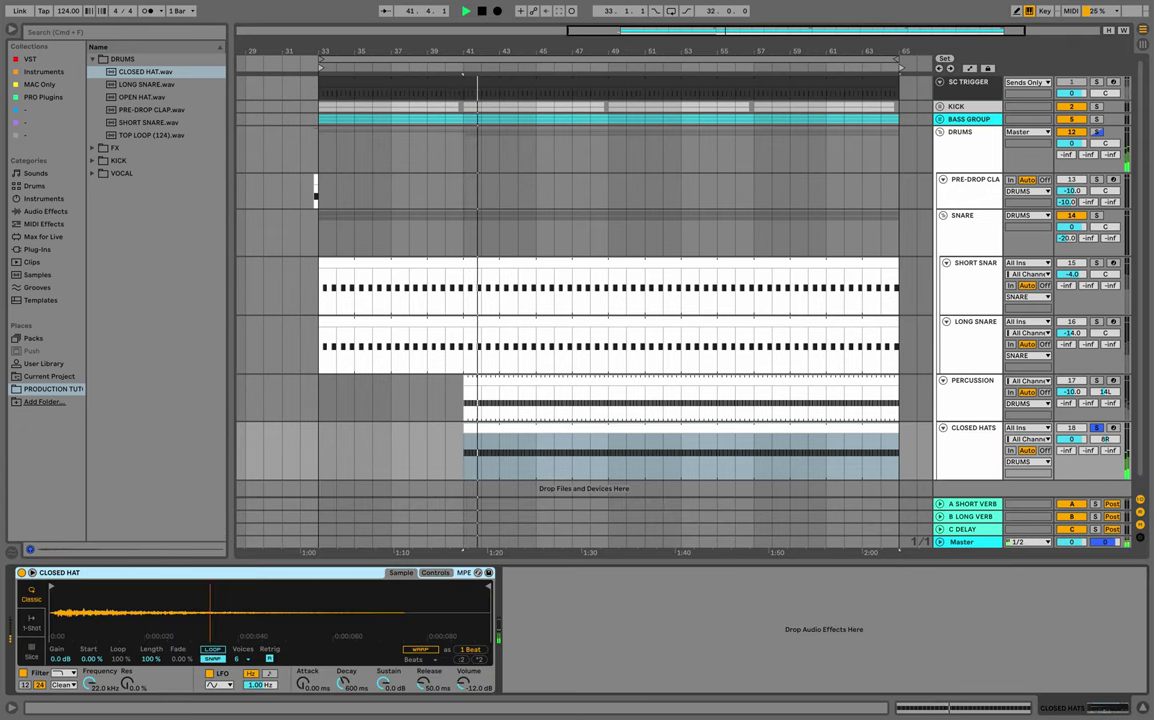
Find EQ Eight among the audio effects and add it after the sampler on the CLOSED HATS track.
key("space")
key("super+f")
type("eq")
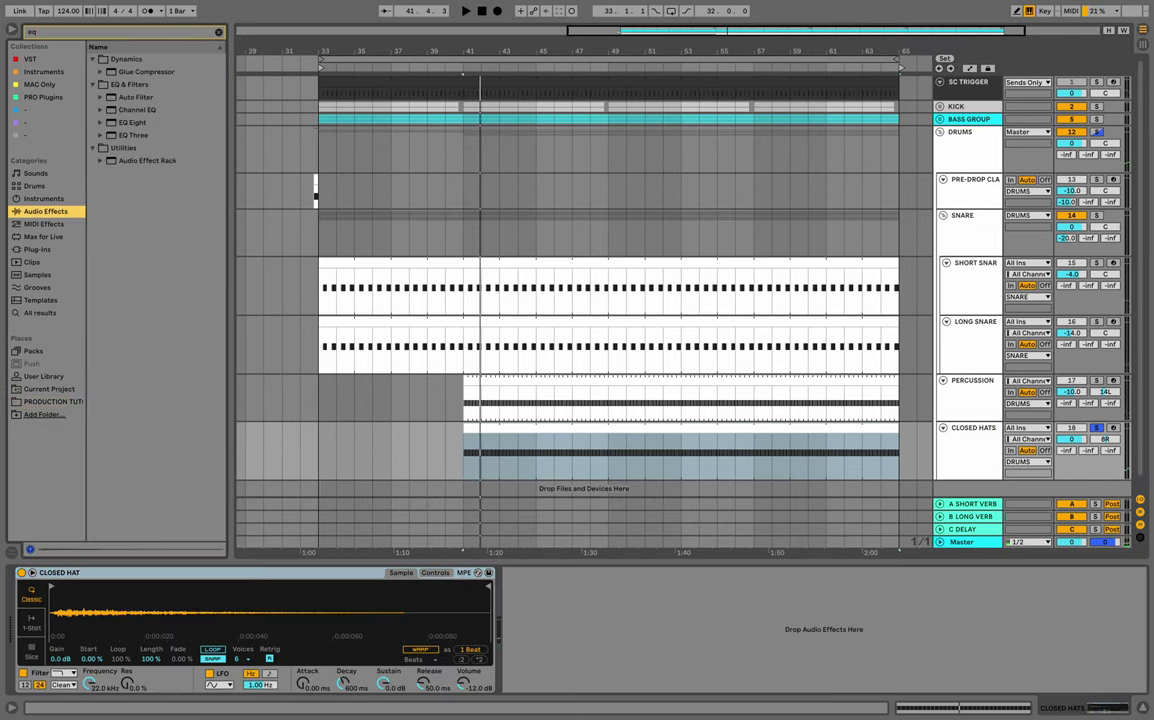
left_click(134, 122)
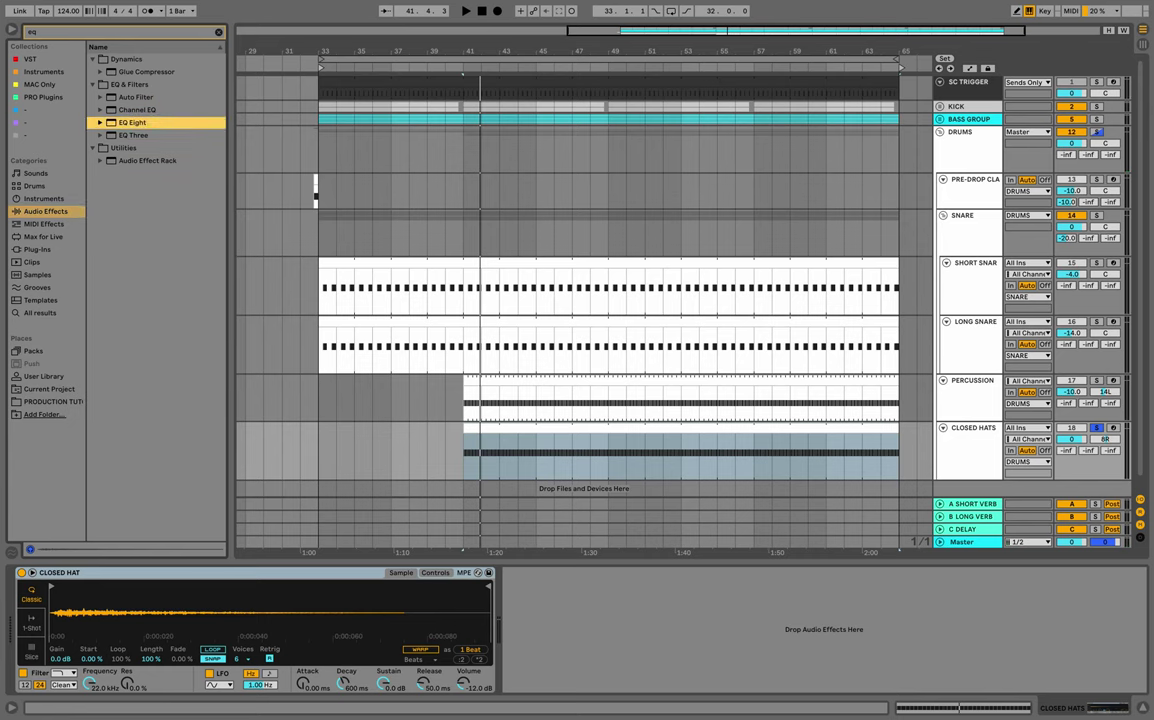
key("Return")
Change the first EQ Eight band to a low-cut filter at 3.75 kHz while the closed hats play.
key("space")
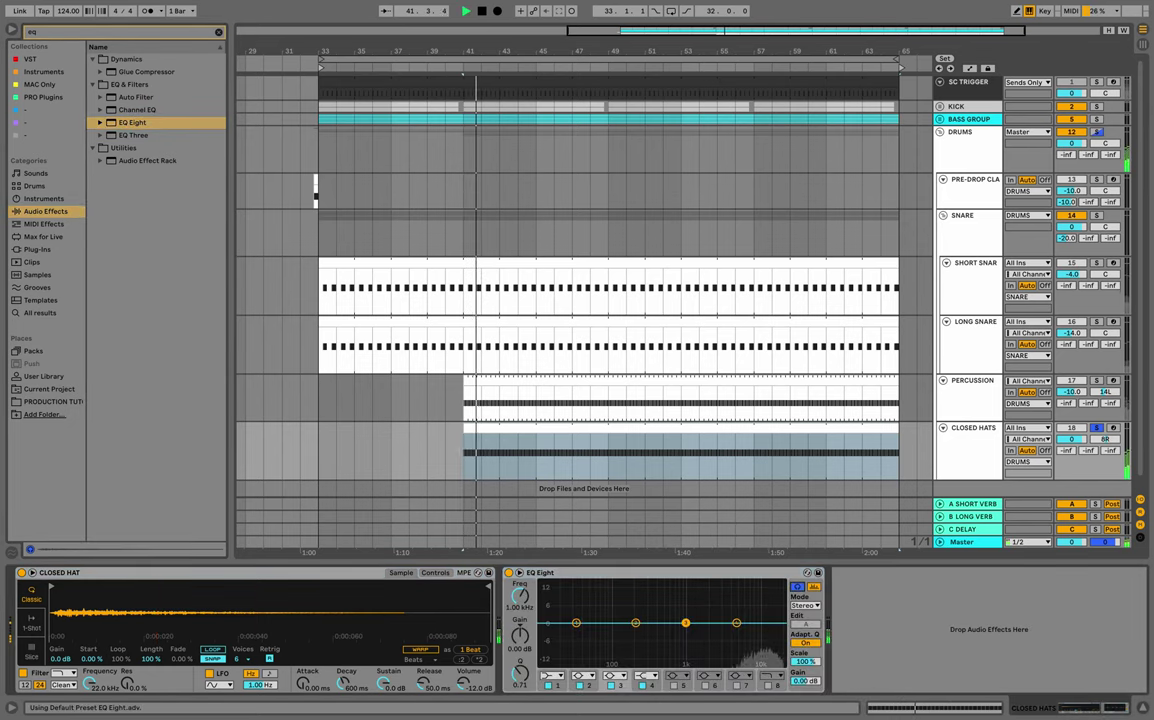
left_click(552, 675)
left_click(552, 606)
left_click_drag(576, 633, 726, 634)
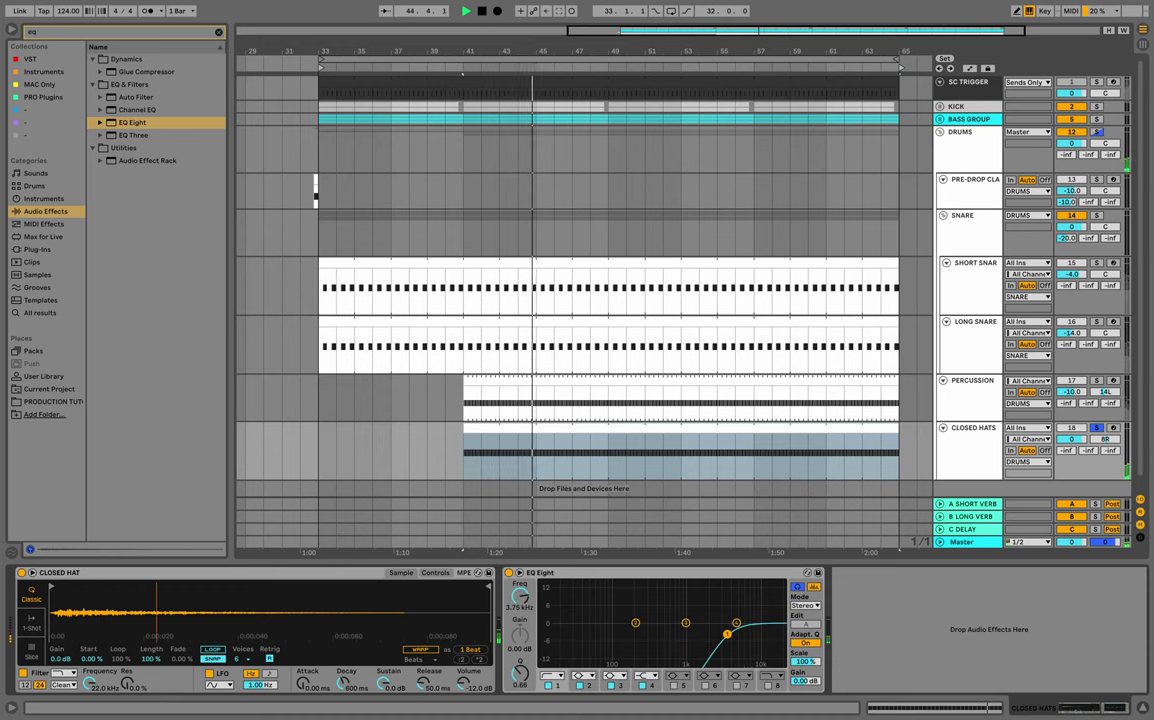
key("space")
key("space")
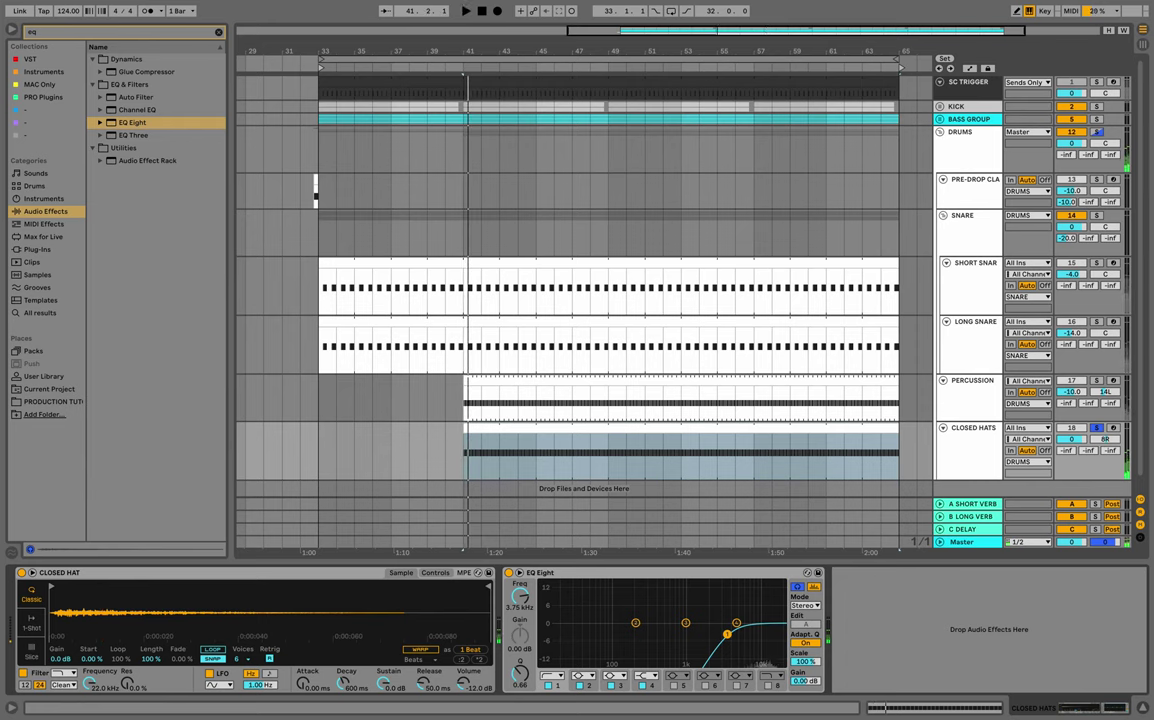
Clear the device search and hide the browser while the closed hats play in the full mix.
scroll(1033, 398, "down", 1)
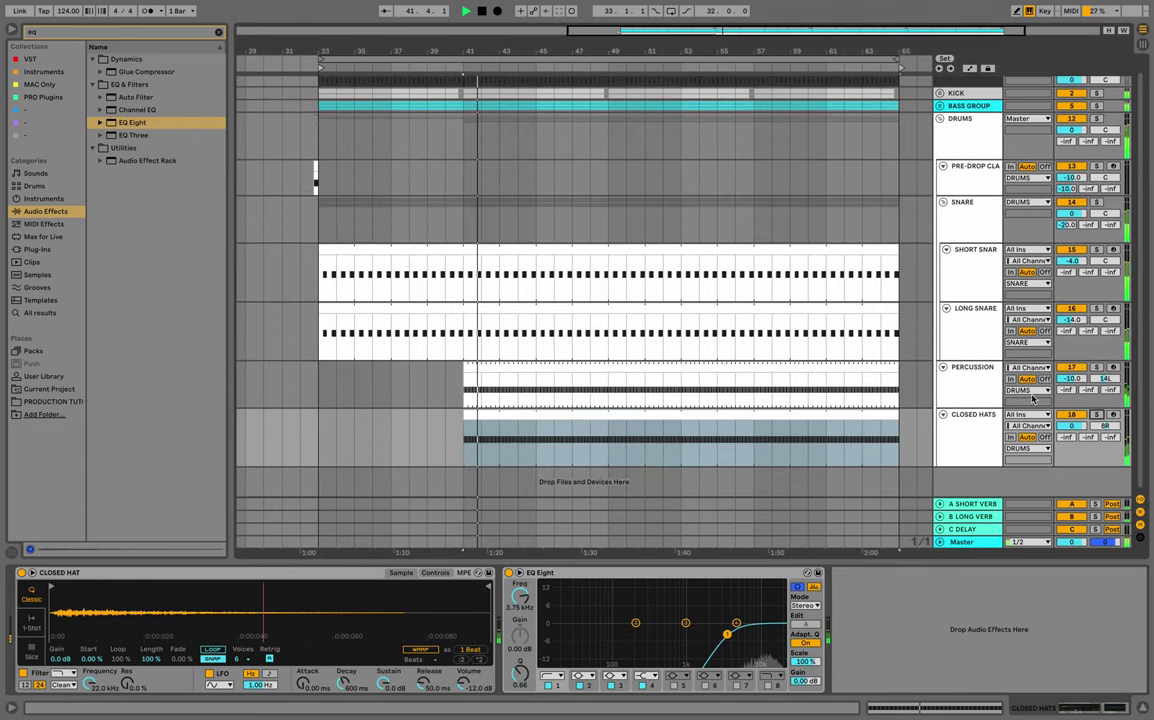
left_click(858, 415)
scroll(858, 415, "left", 1)
scroll(858, 415, "right", 1)
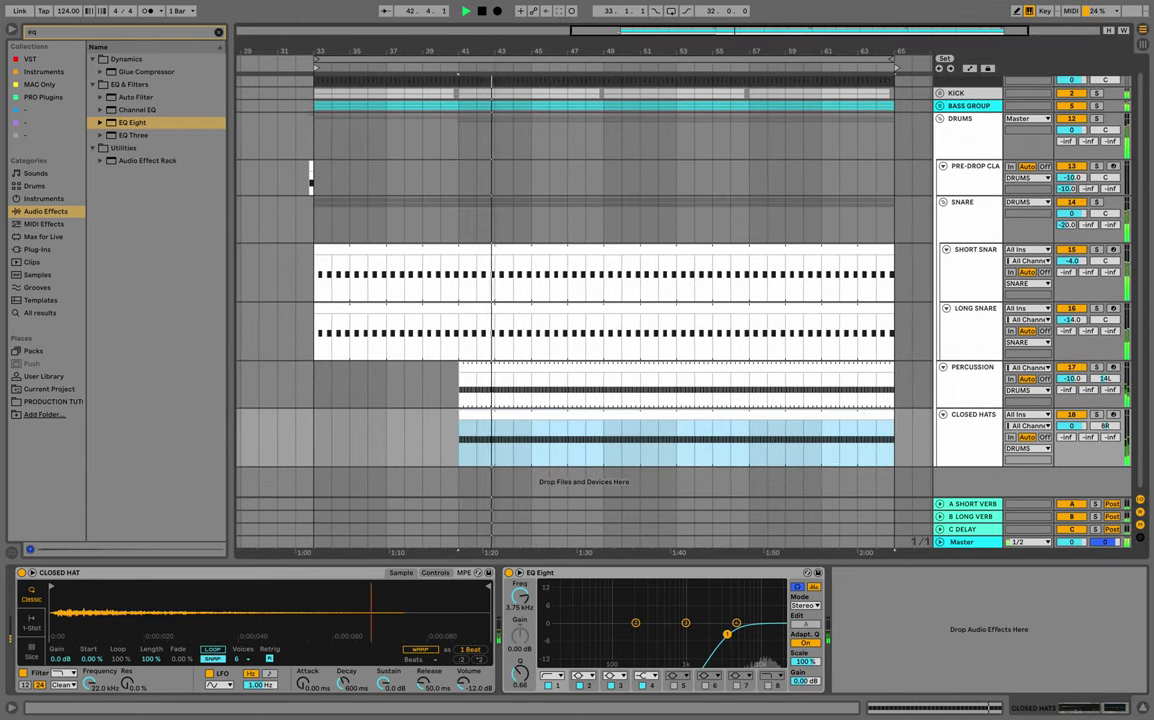
left_click(218, 32)
left_click(12, 30)
scroll(480, 300, "left", 3)
scroll(480, 300, "down", 1)
Listen to the filtered closed hats with the DRUMS group soloed and within the full mix.
left_click(1097, 119)
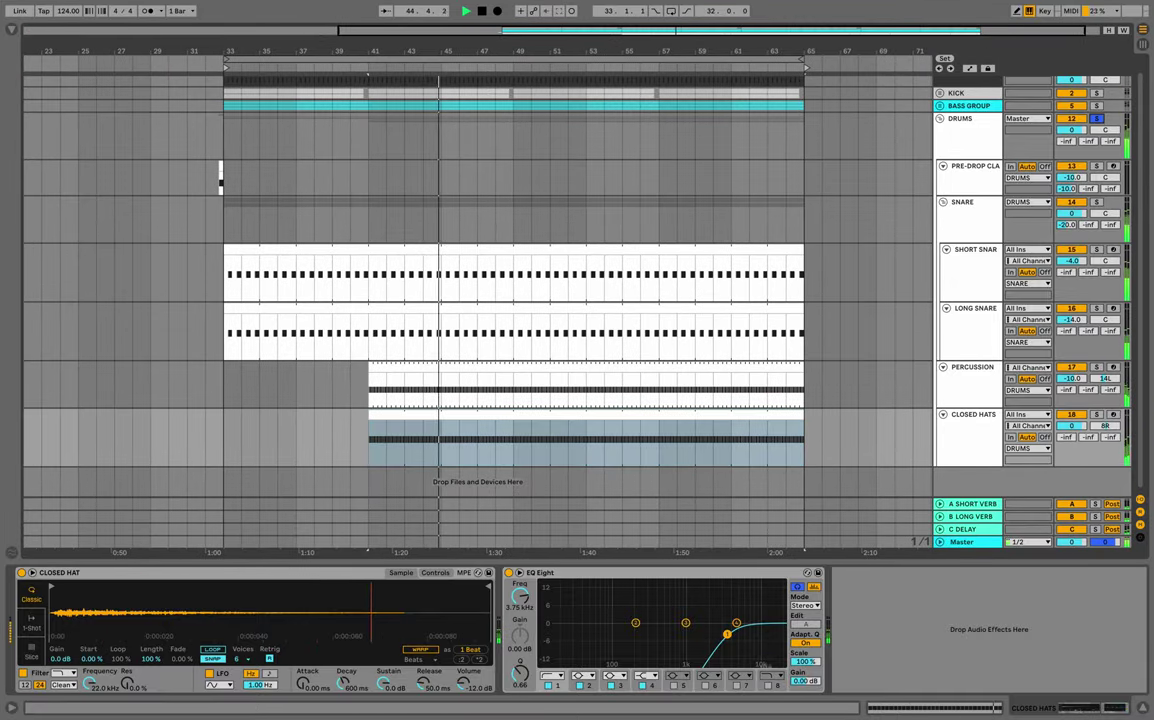
left_click(1071, 414)
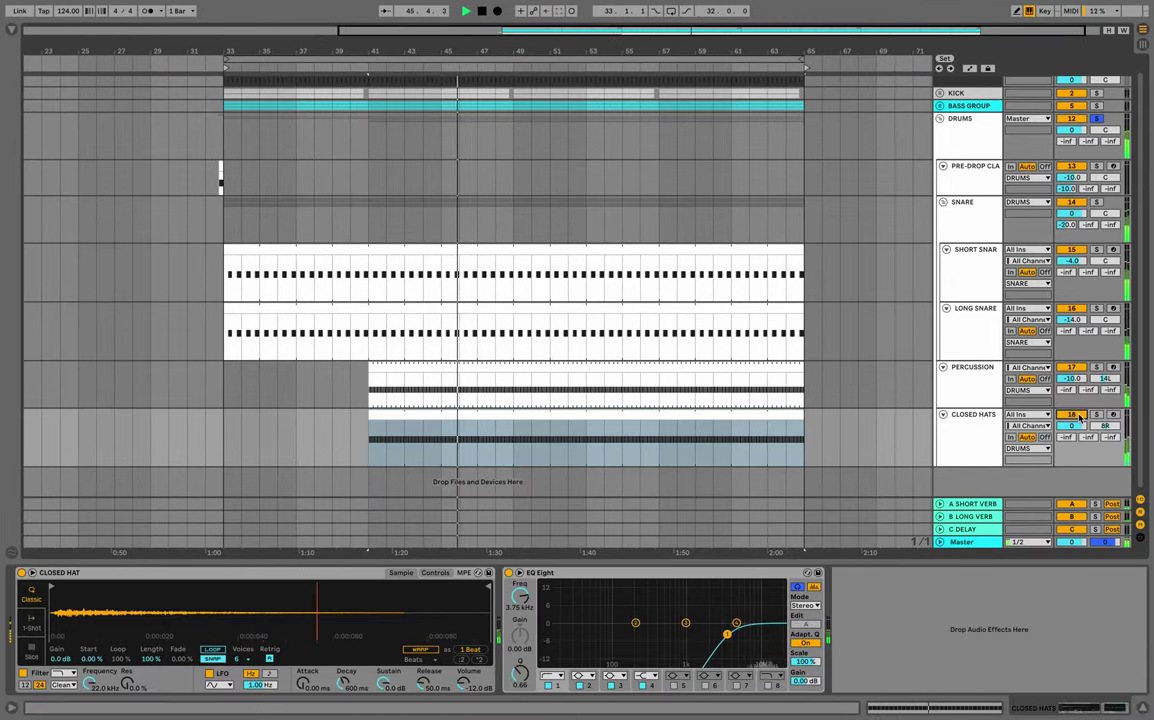
left_click(1097, 414)
left_click(1097, 414)
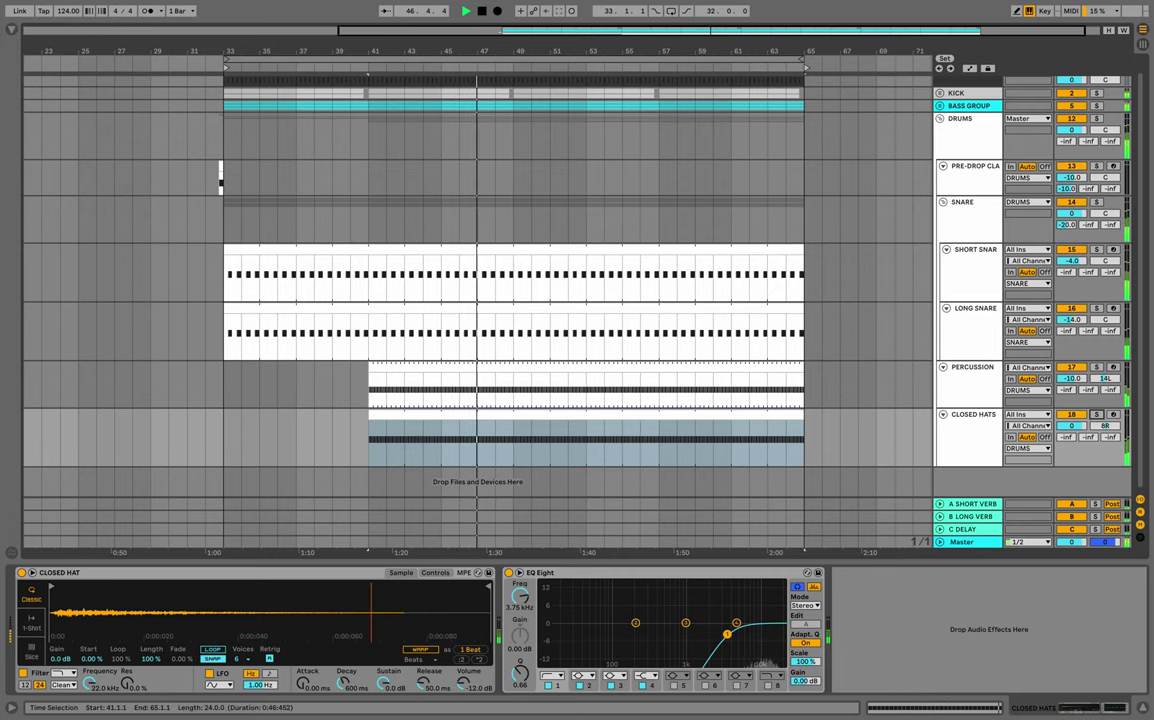
left_click_drag(620, 51, 640, 51)
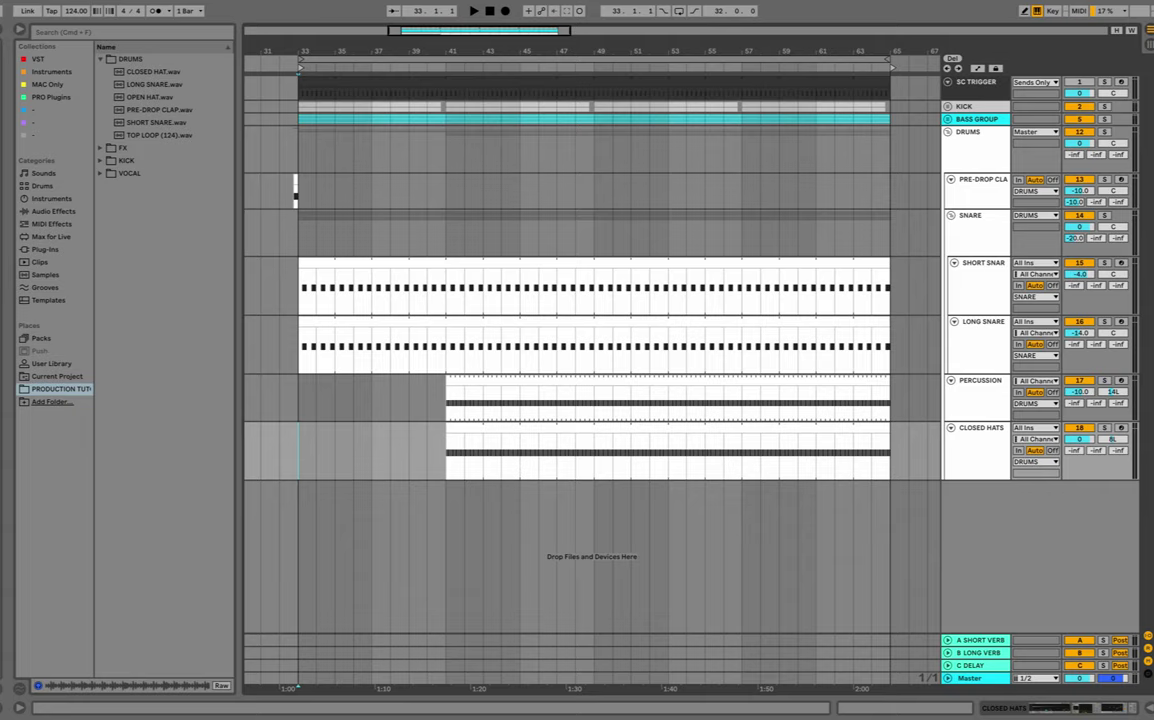
Insert a new MIDI track below CLOSED HATS.
right_click(990, 450)
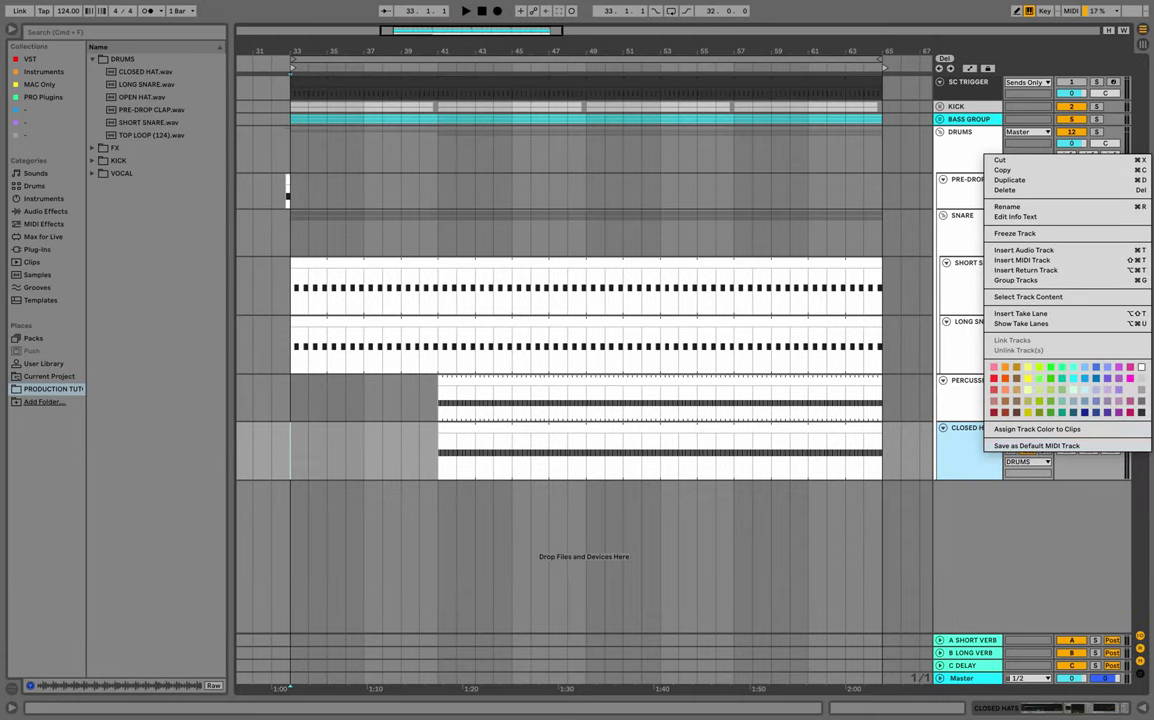
left_click(1022, 260)
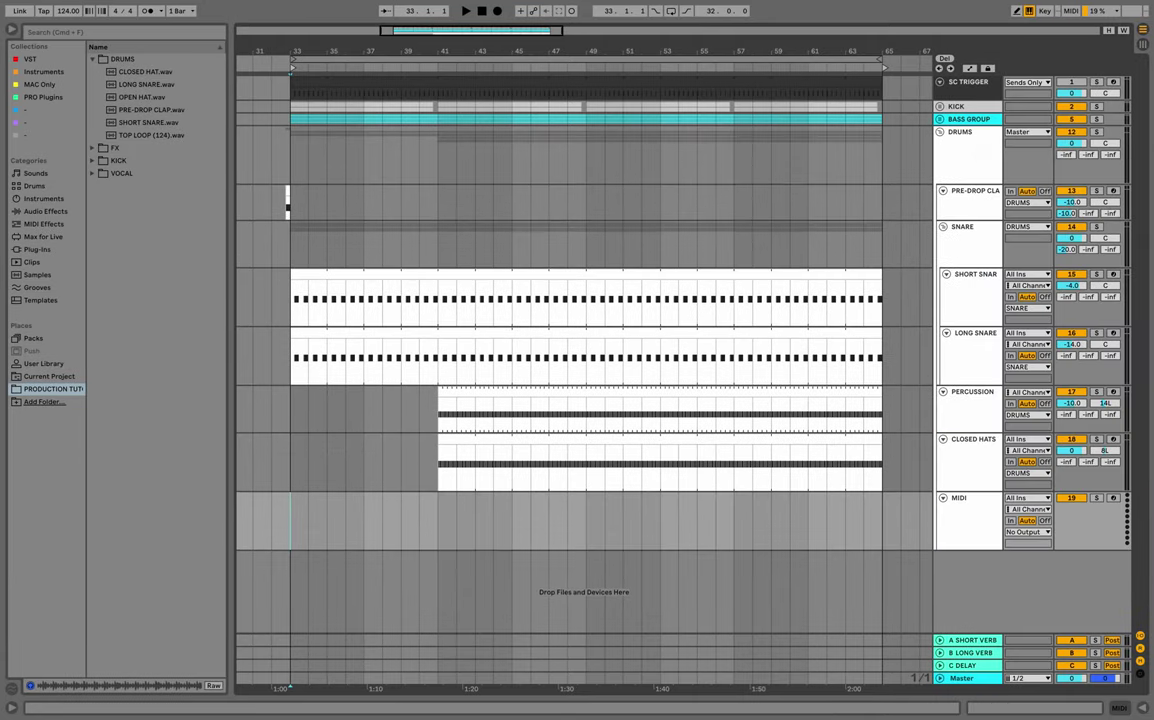
left_click(968, 520)
Insert an empty two-bar MIDI clip at bar 49 on the new MIDI track.
left_click(587, 521)
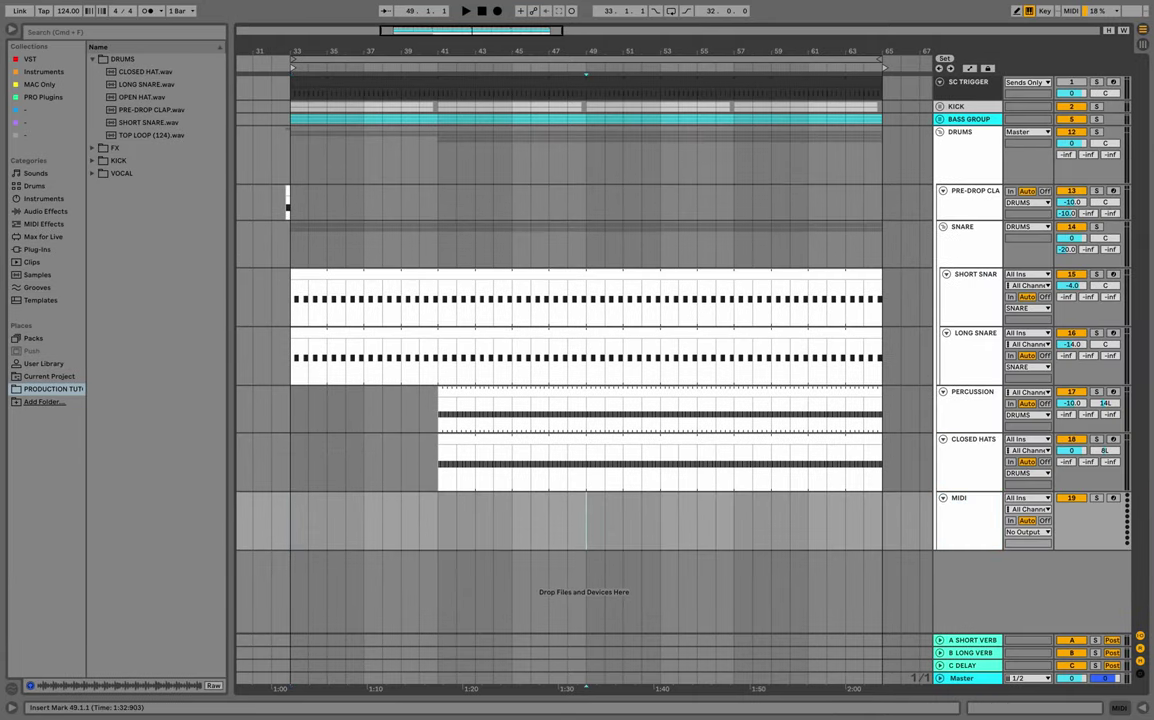
left_click_drag(586, 506, 660, 510)
left_click_drag(587, 515, 622, 515)
right_click(618, 505)
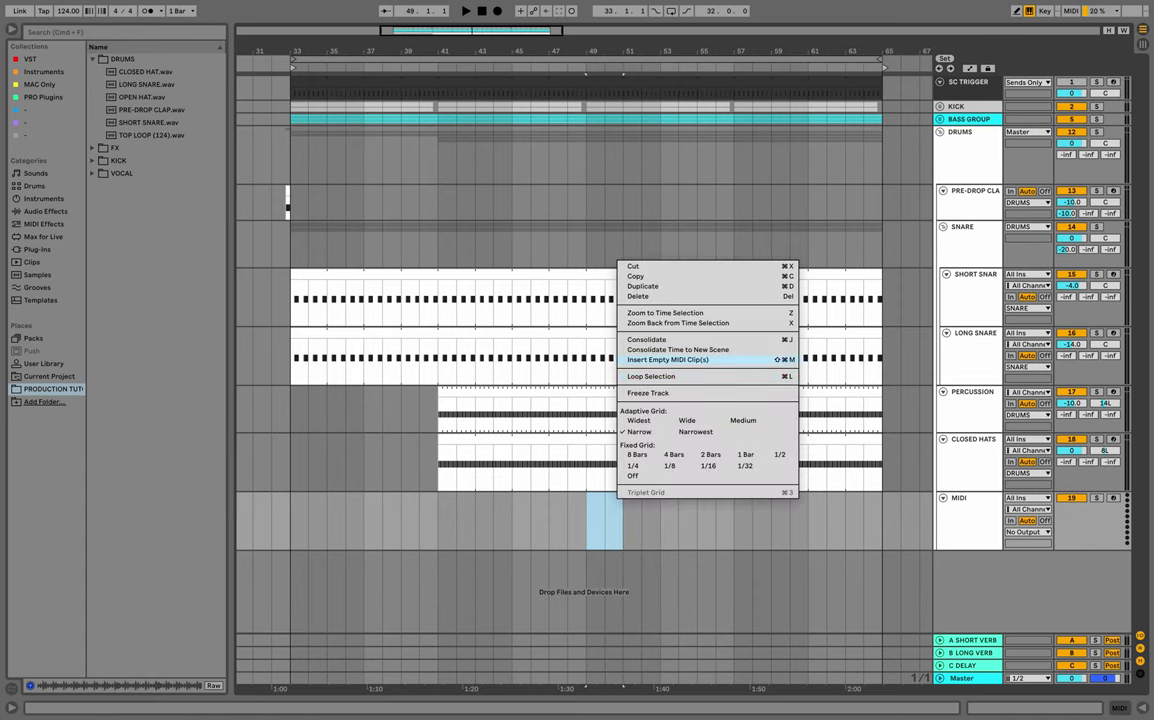
left_click(668, 359)
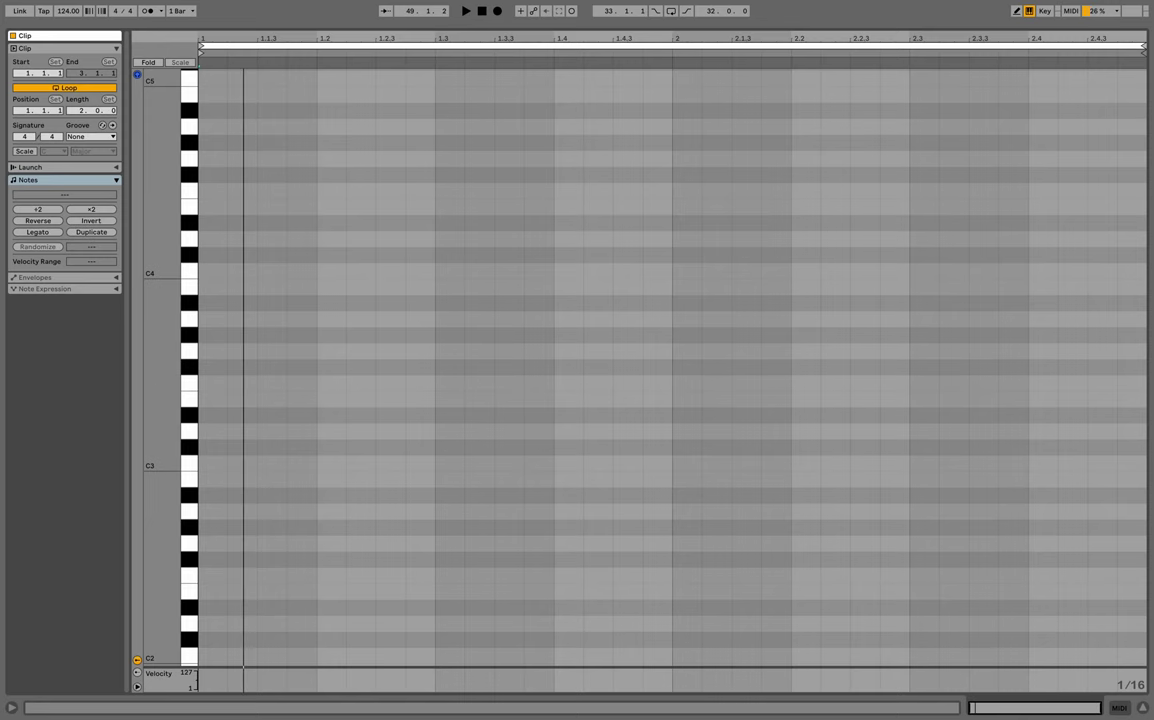
Preview OPEN HAT.wav and load it as a sampler instrument on the new MIDI track.
key("alt+super+l")
key("super+alt+l")
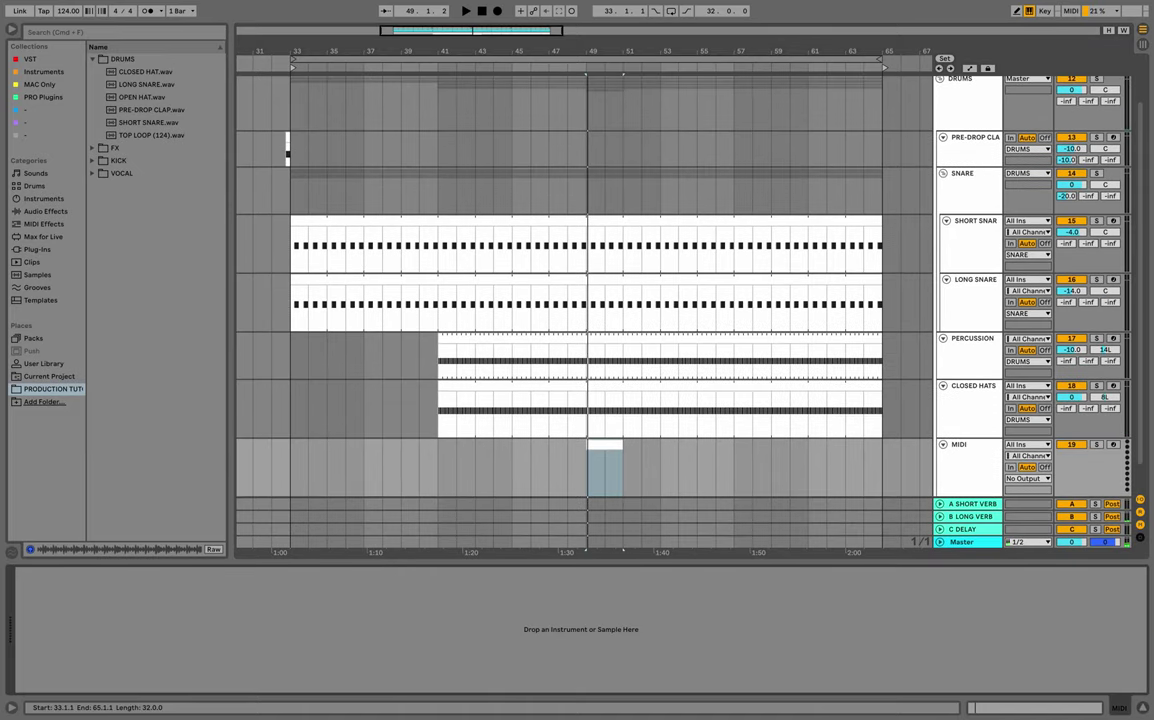
left_click(142, 97)
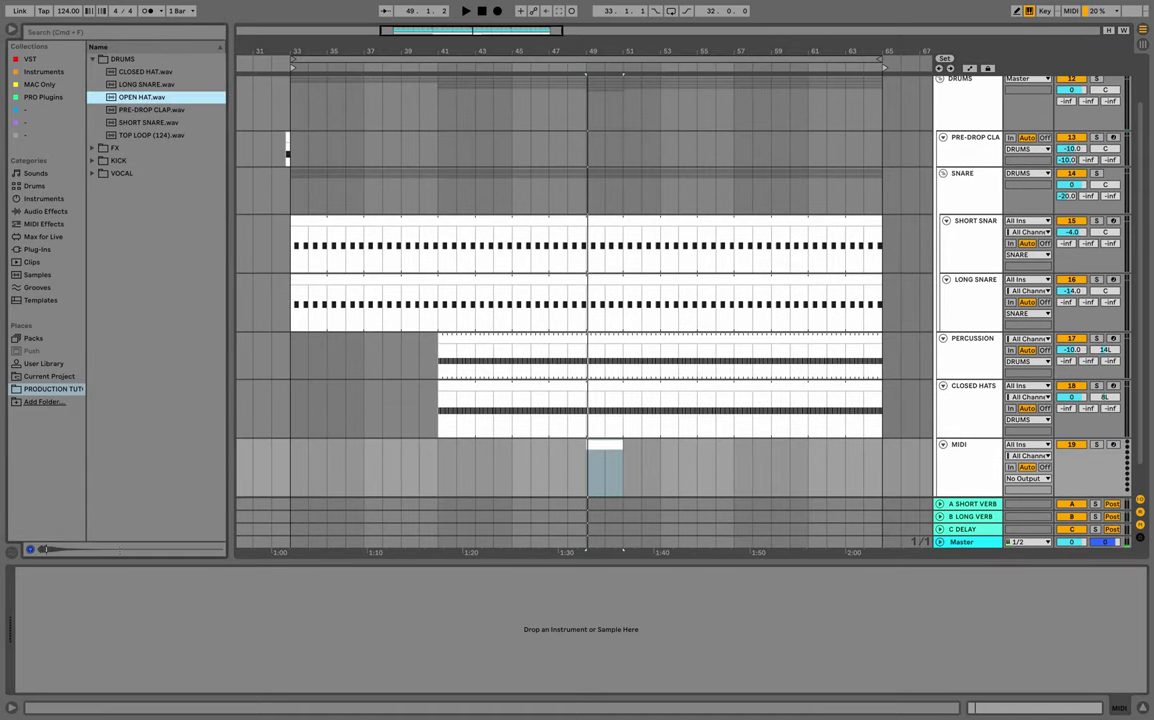
key("Up")
left_click(156, 96)
double_click(140, 97)
Add an offbeat eighth-note C3 at 1.1.3 in the open hat clip and play it.
left_click(605, 444)
scroll(605, 444, "down", 1)
key("space")
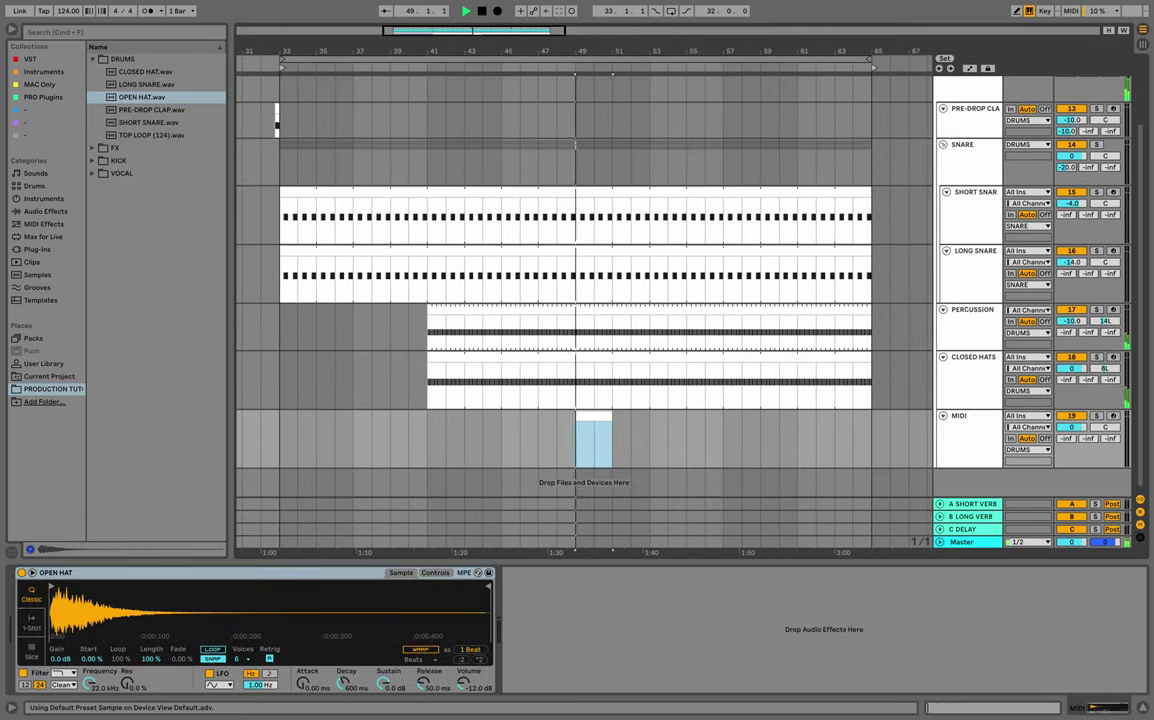
key("space")
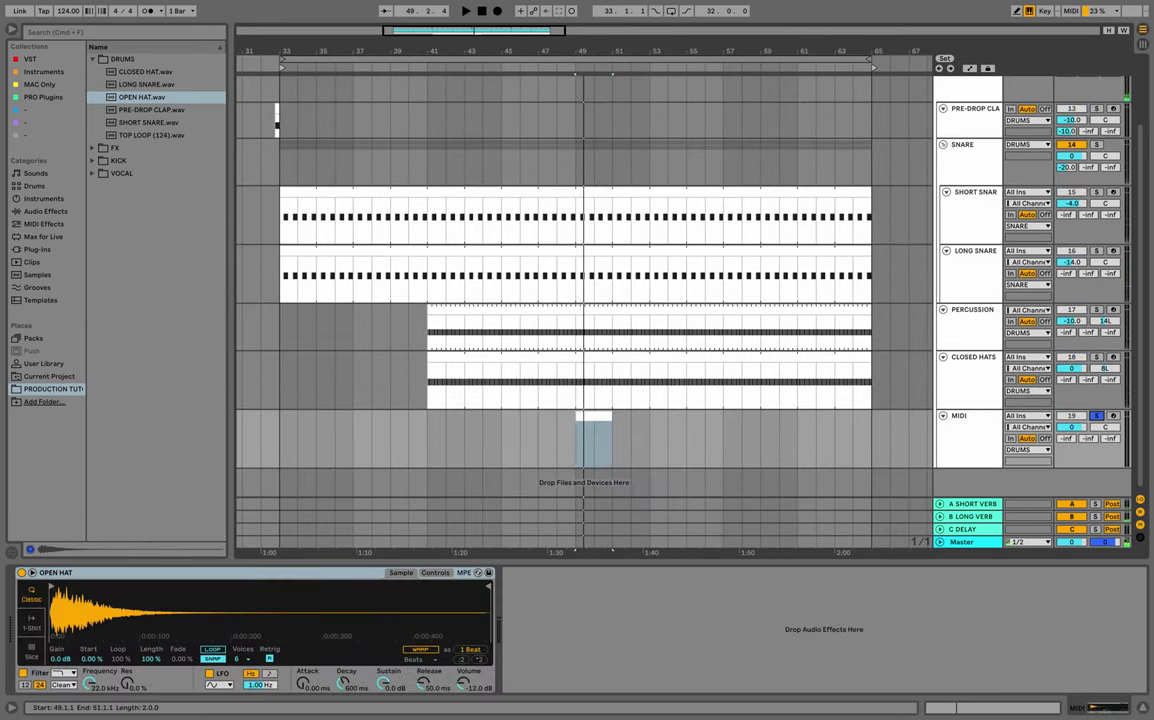
key("shift+Tab")
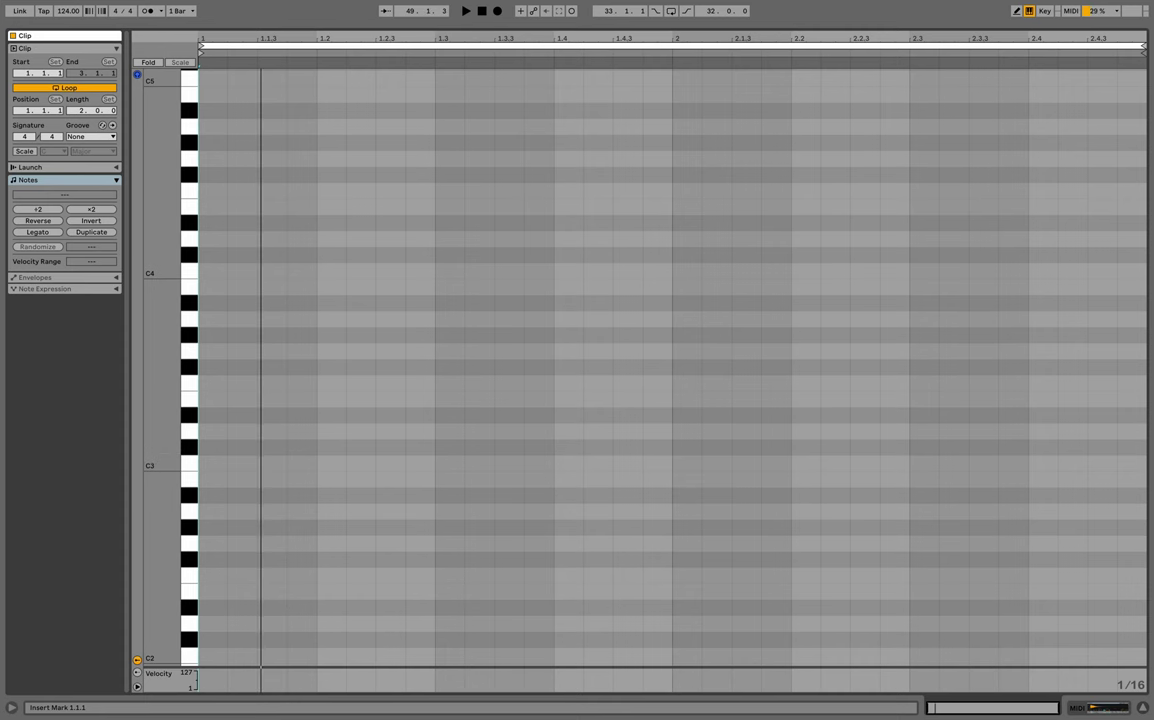
left_click(271, 463)
key("shift+Right")
key("space")
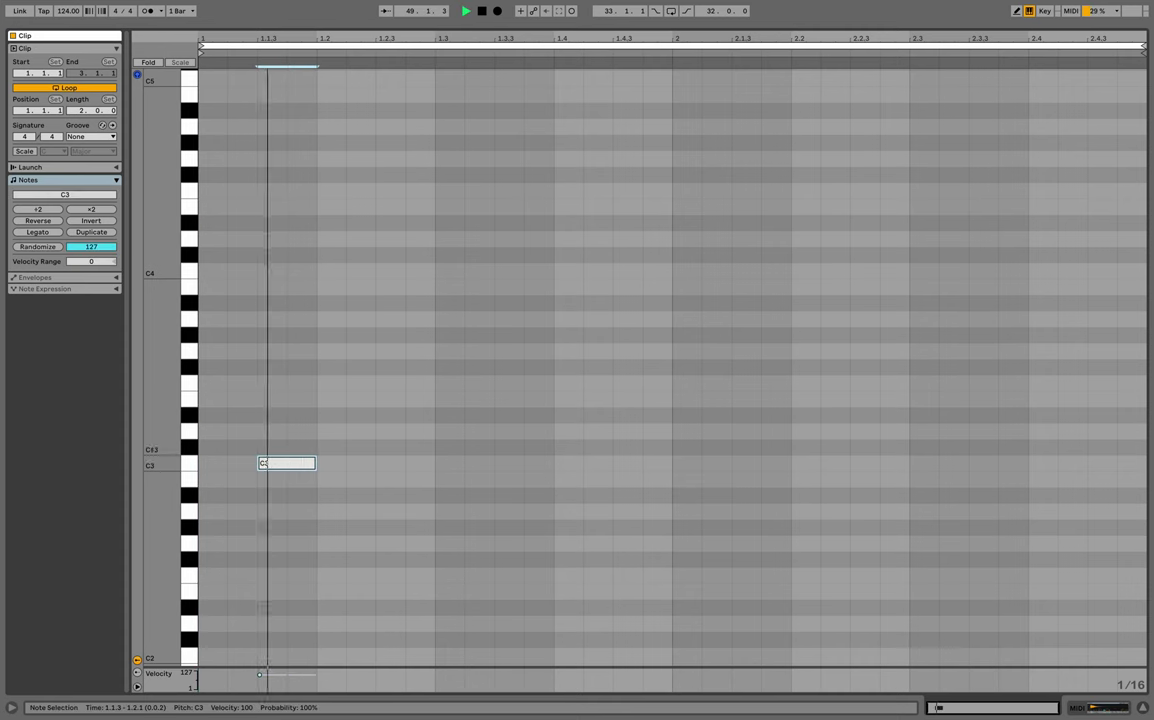
Duplicate the one-beat offbeat C3 pattern seven times to fill the two-bar open hat clip.
left_click_drag(200, 440, 314, 491)
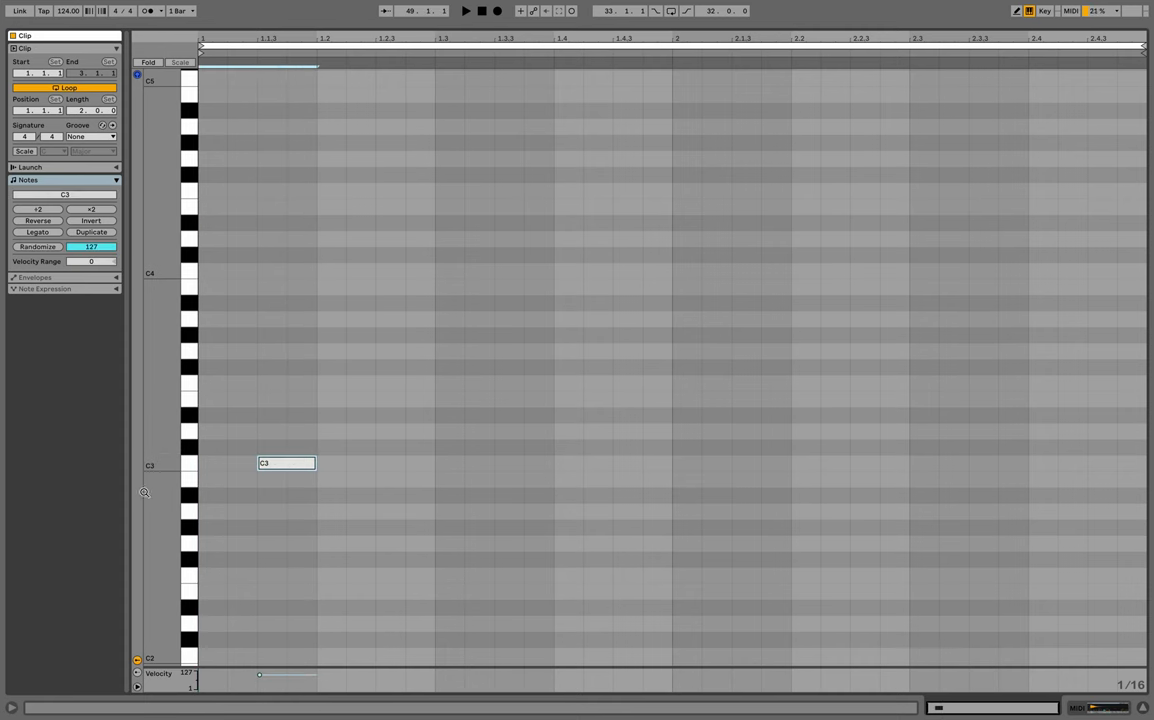
key("ctrl+d")
key("ctrl+d")
key("ctrl+d")
key("ctrl+d")
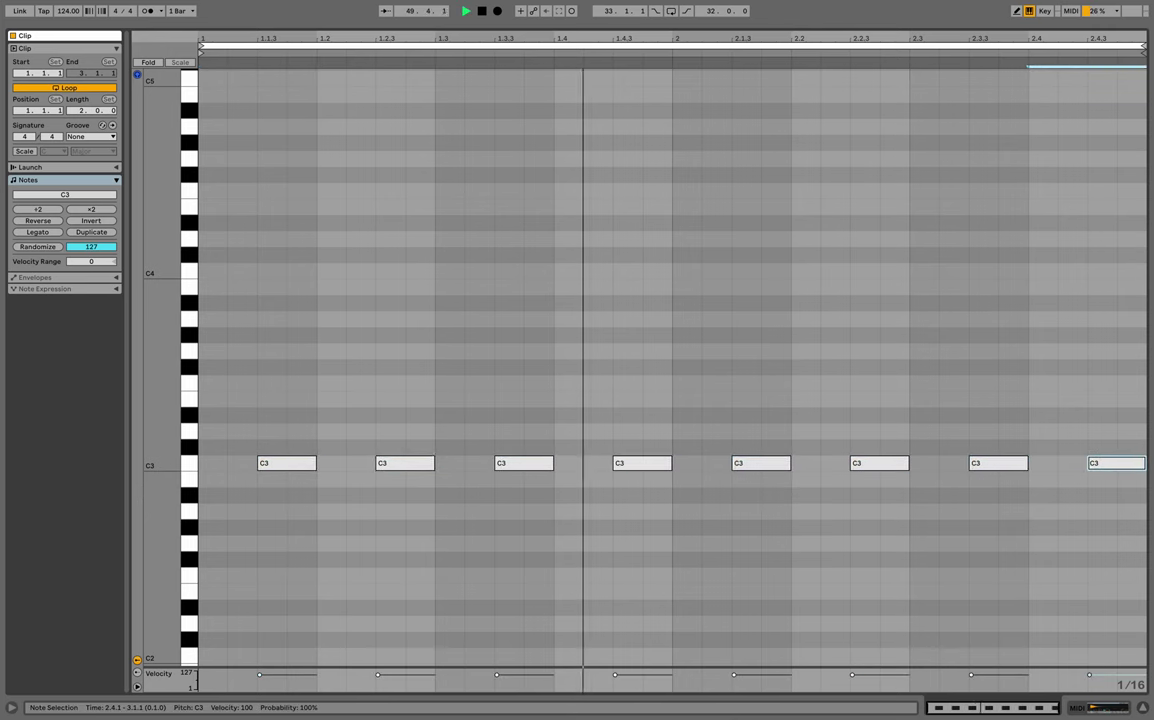
key("space")
Set the open hat track's volume to -6.0 dB in the full mix and extend its clip to bar 65.
key("super+alt+e")
key("space")
key("space")
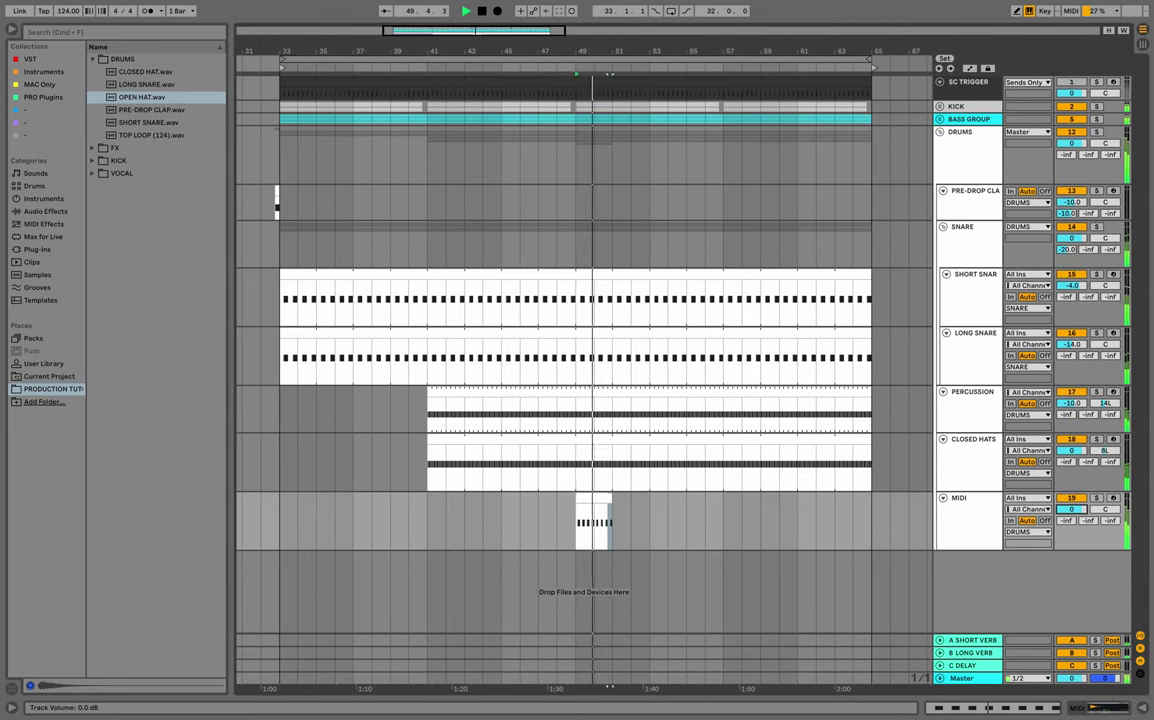
left_click_drag(1080, 512, 1080, 532)
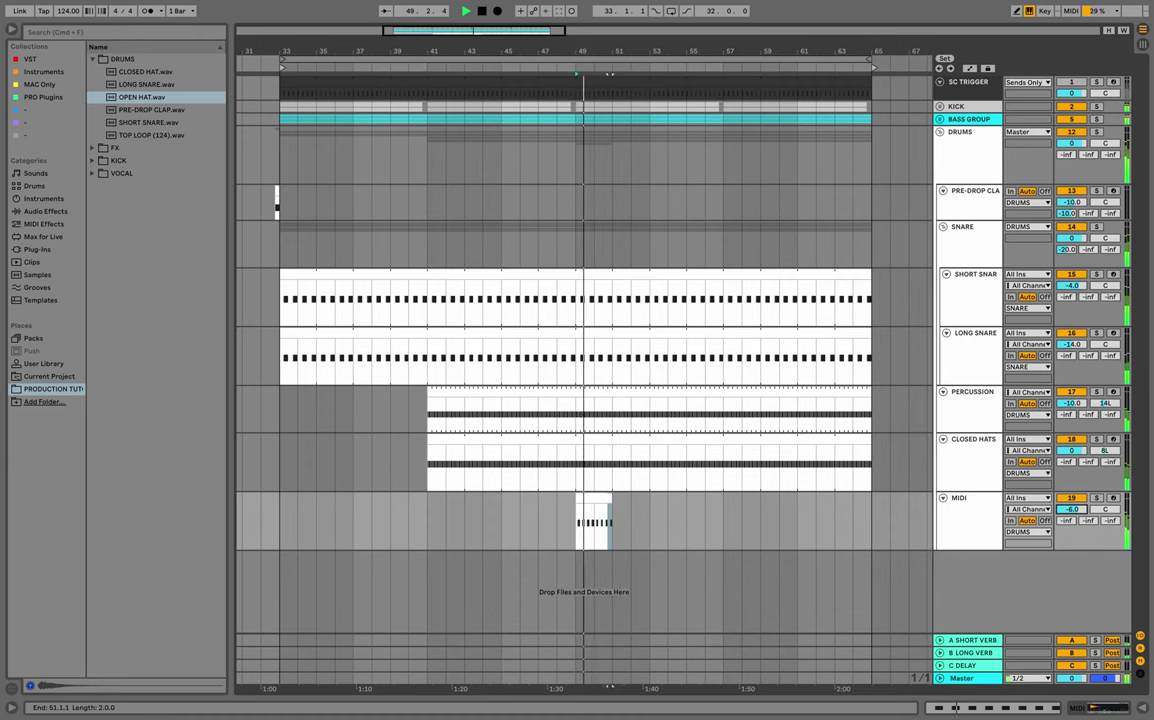
left_click_drag(611, 520, 871, 520)
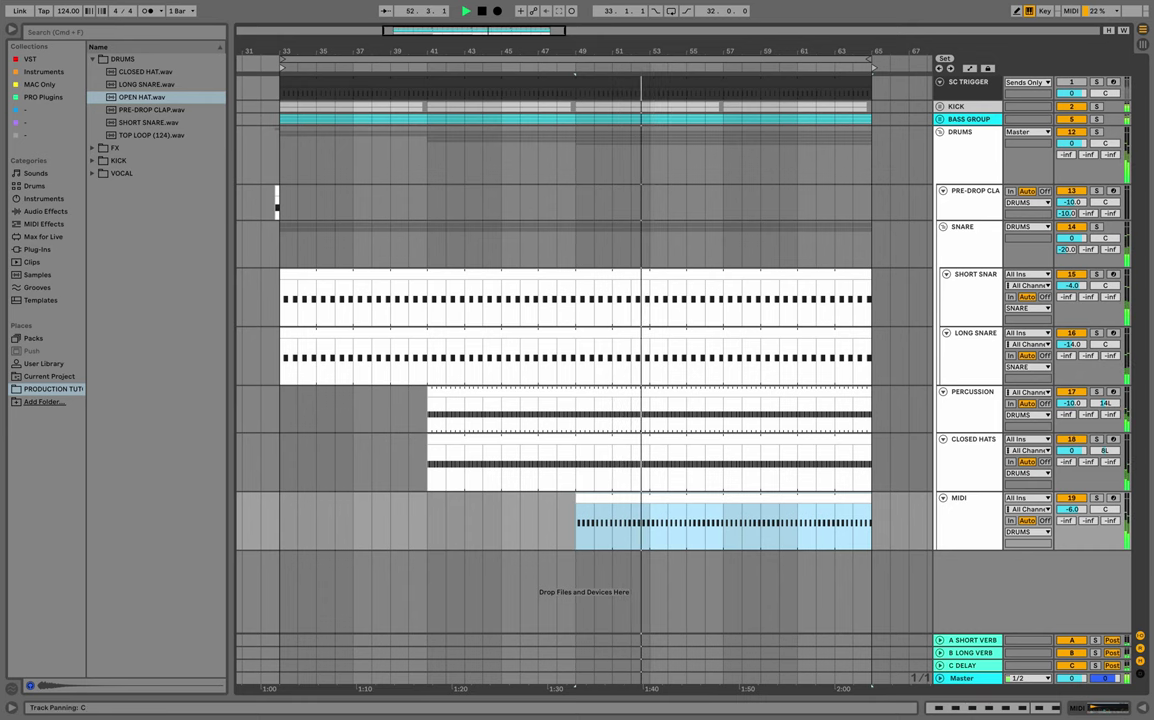
Pan the soloed open hat track to 14R and play it in the full mix from bar 49.
key("space")
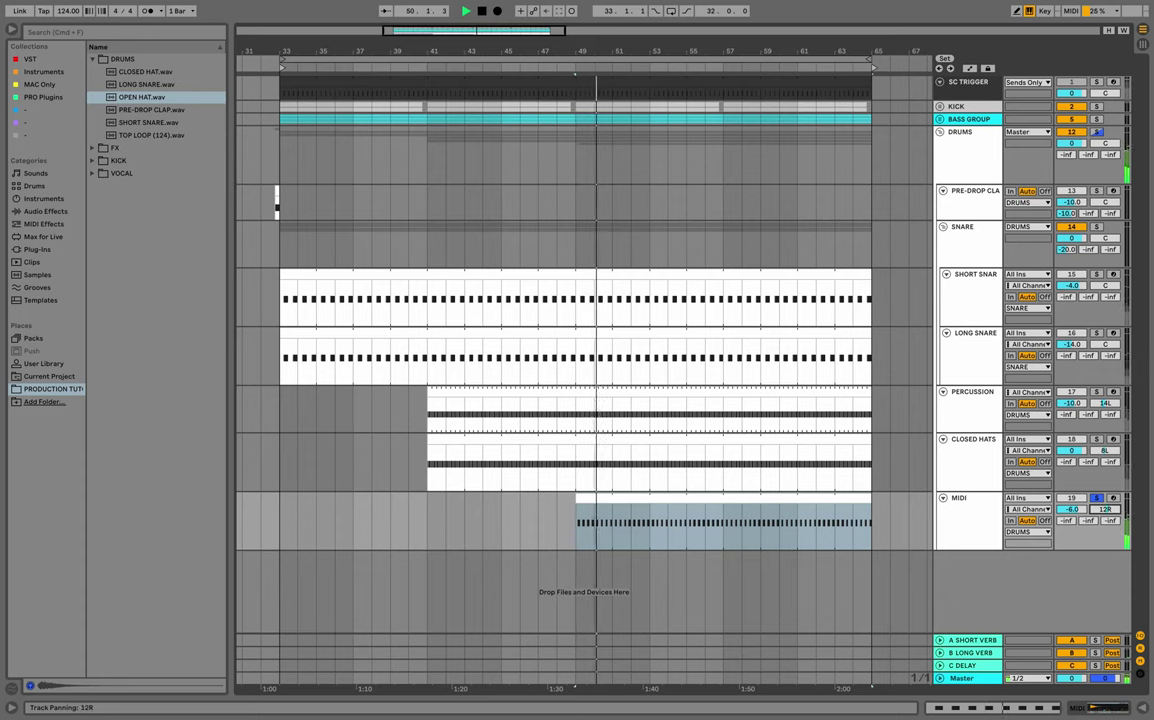
left_click(1097, 498)
key("space")
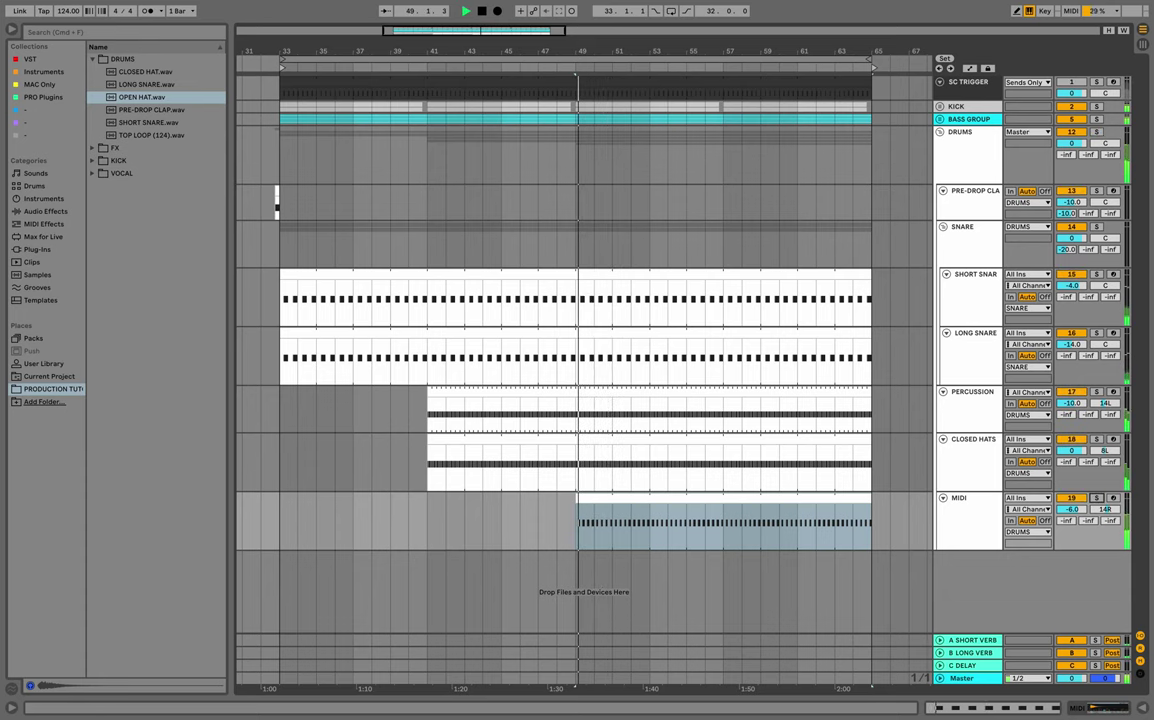
Search the audio effects for "eros" and add Erosion to the open hat track.
double_click(968, 524)
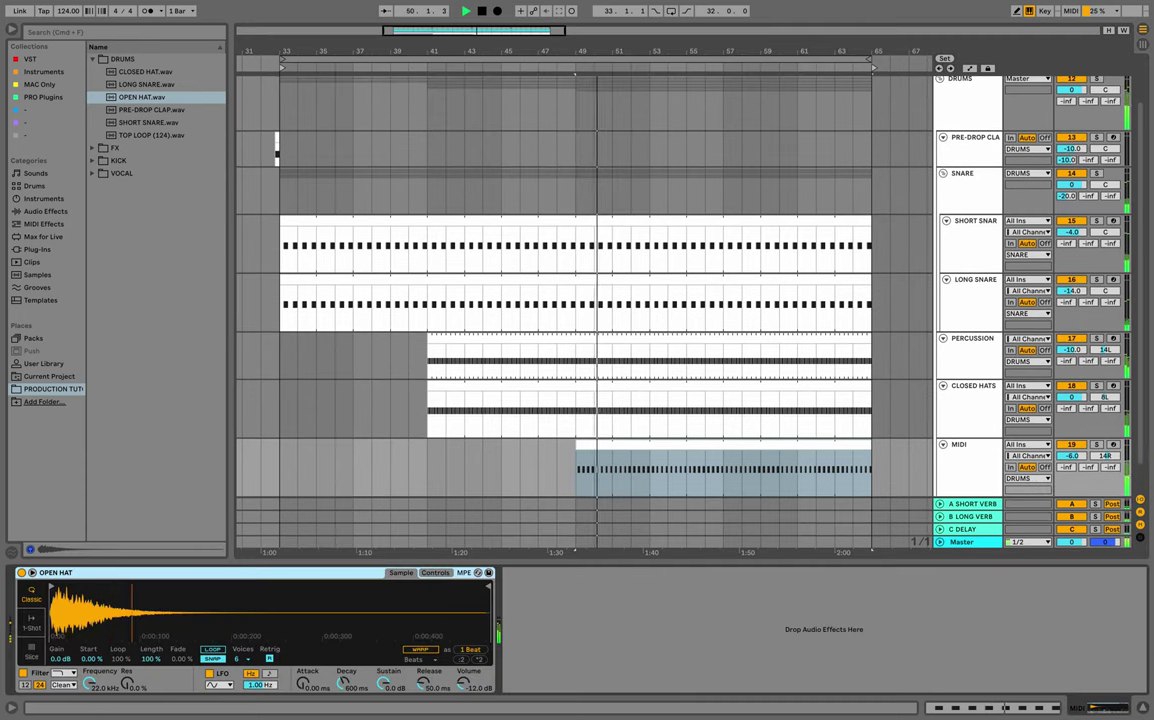
scroll(965, 445, "down", 1)
left_click(965, 445)
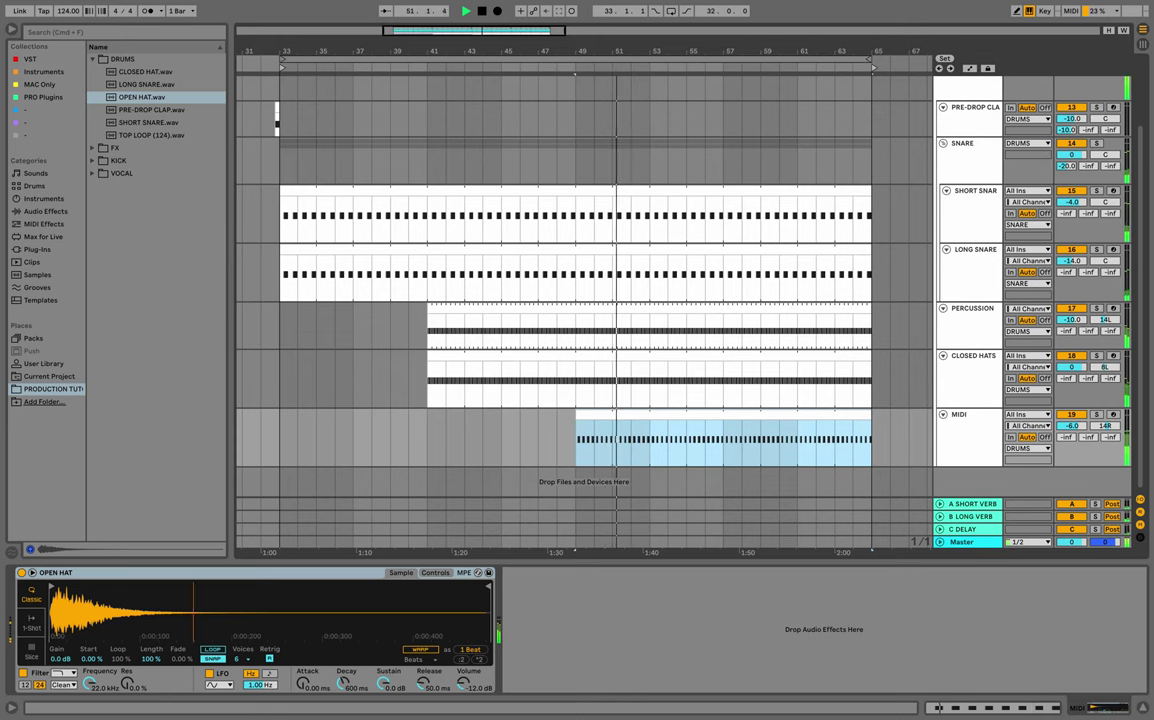
key("super+f")
type("aro")
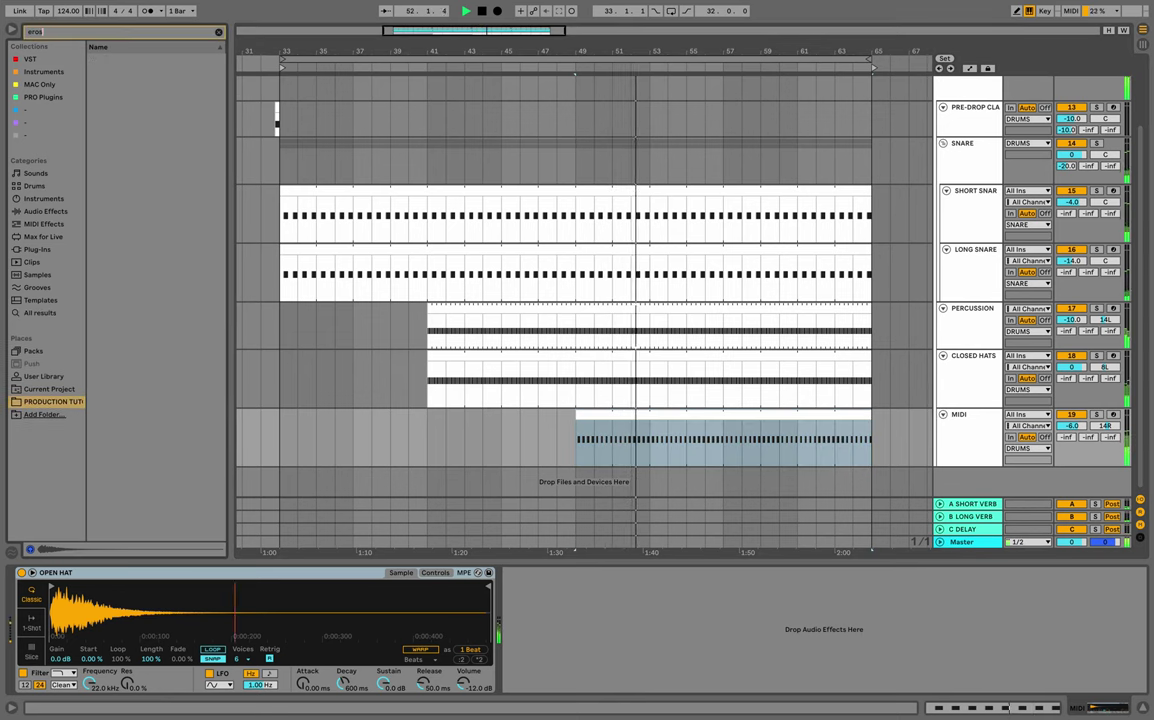
type("s")
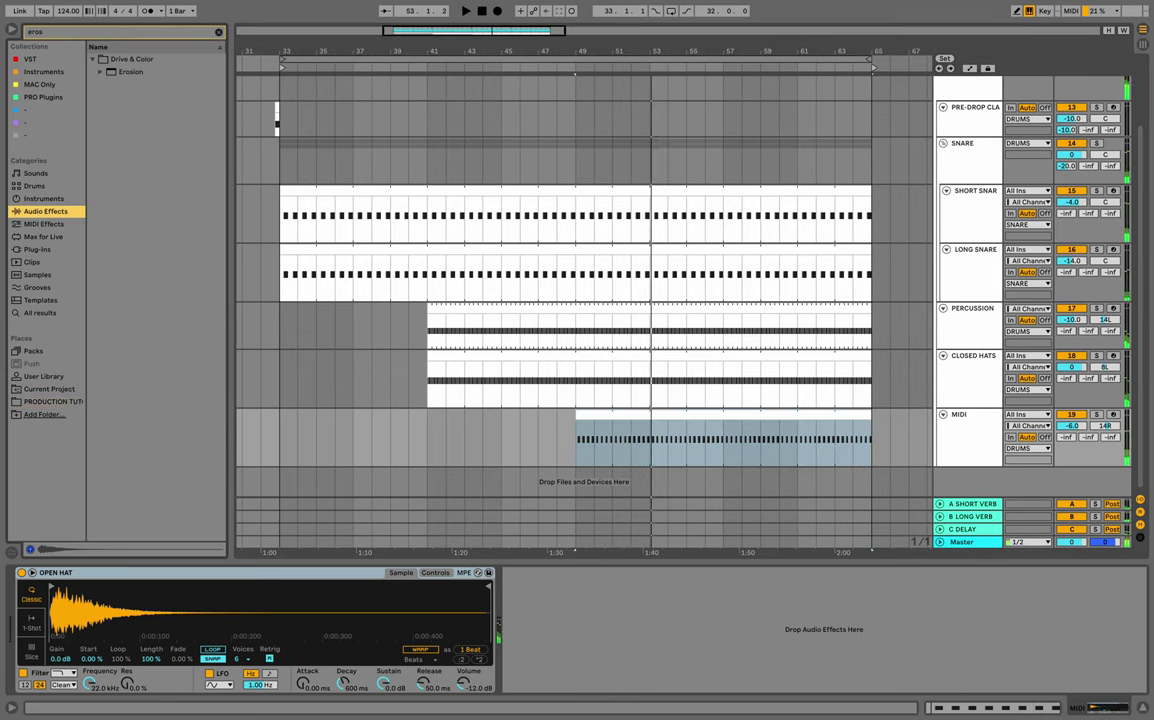
key("Down")
key("Return")
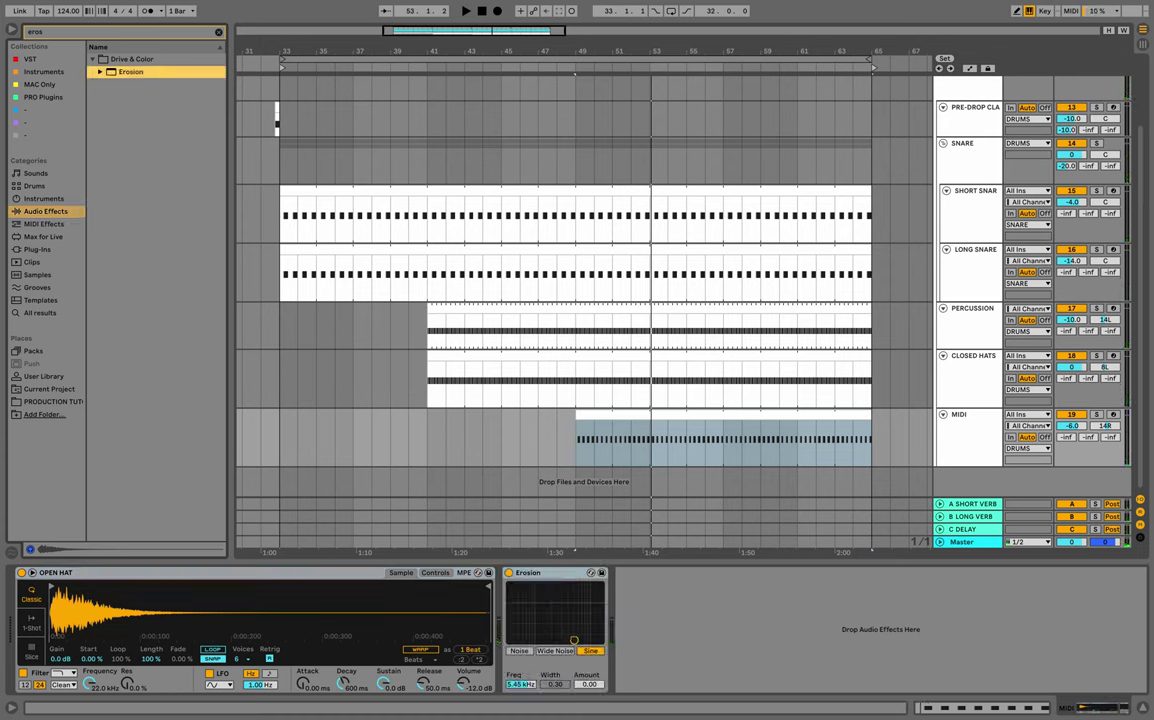
Set the open hat's Erosion to 18.0 kHz with amount 43.0 and switch its sampler to 1-Shot mode.
key("space")
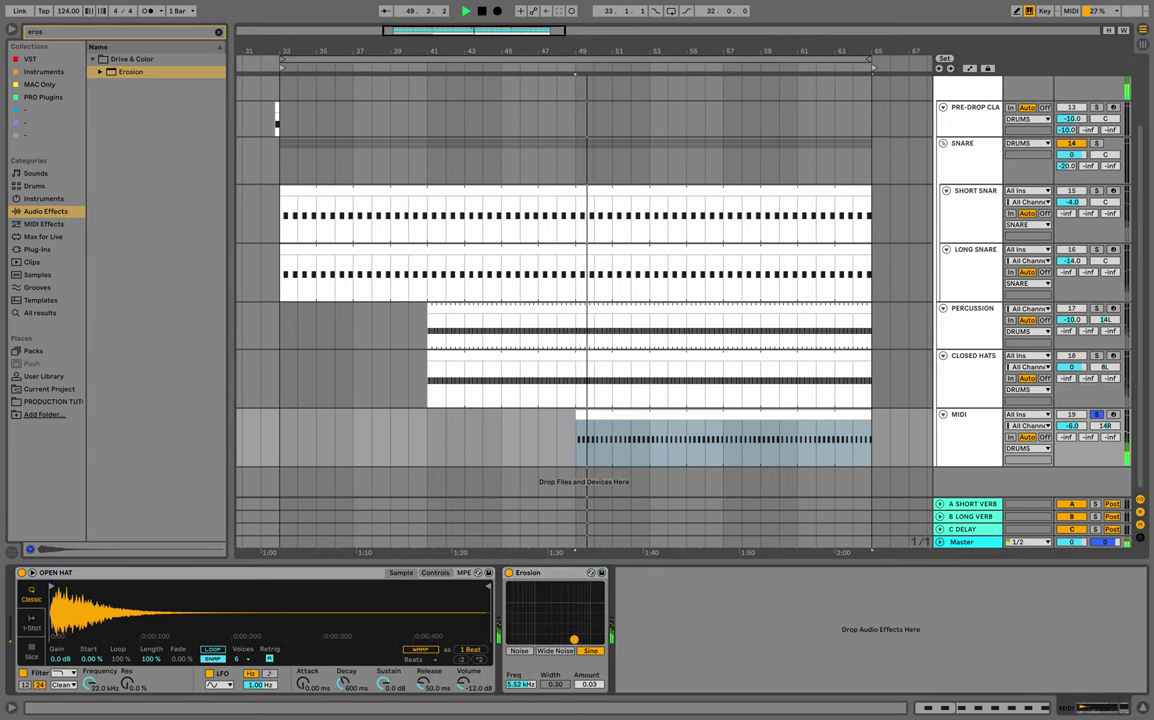
left_click_drag(596, 618, 600, 615)
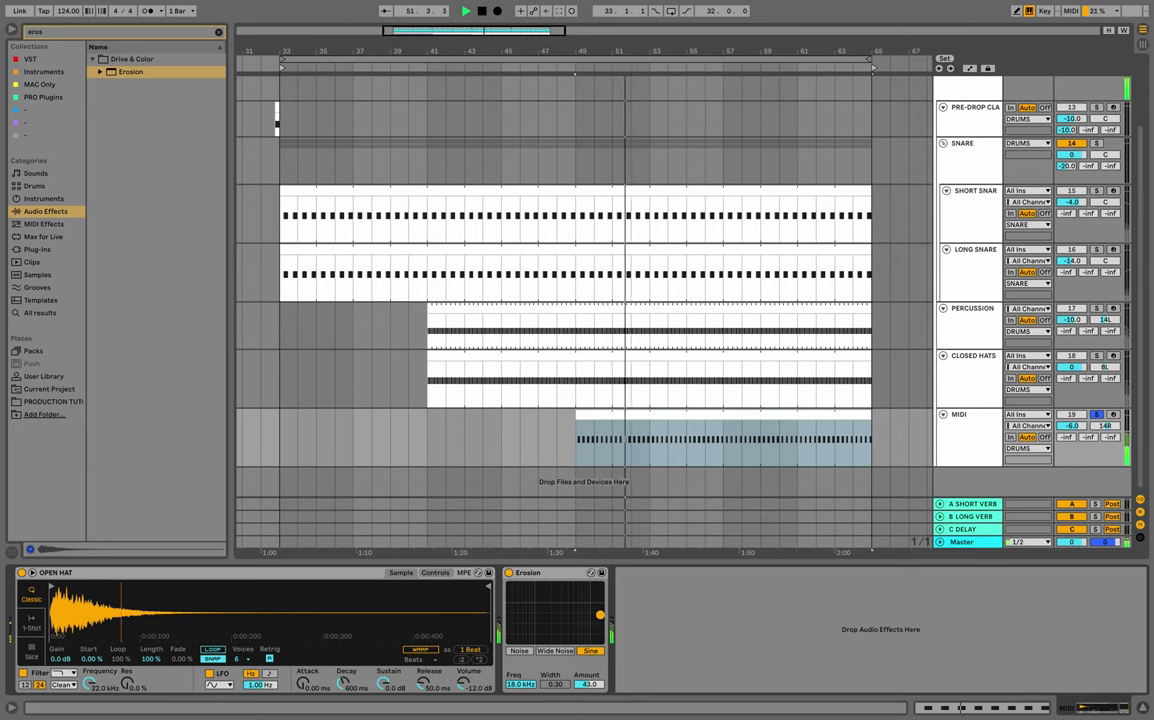
left_click(31, 623)
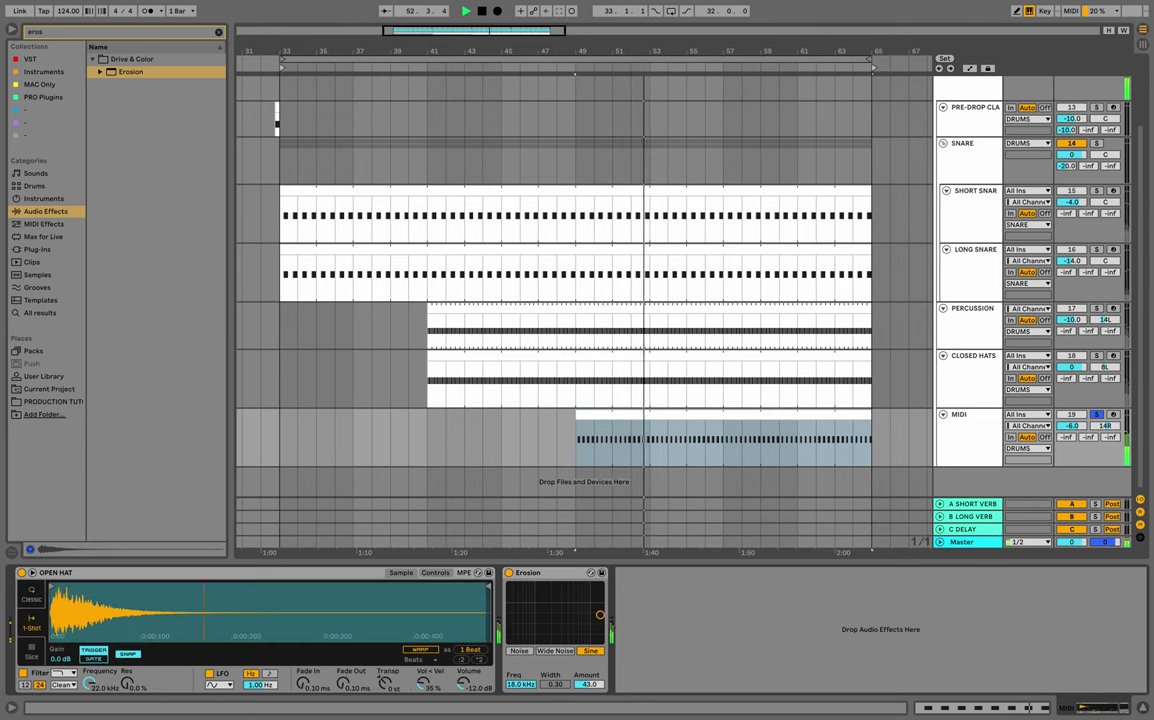
key("space")
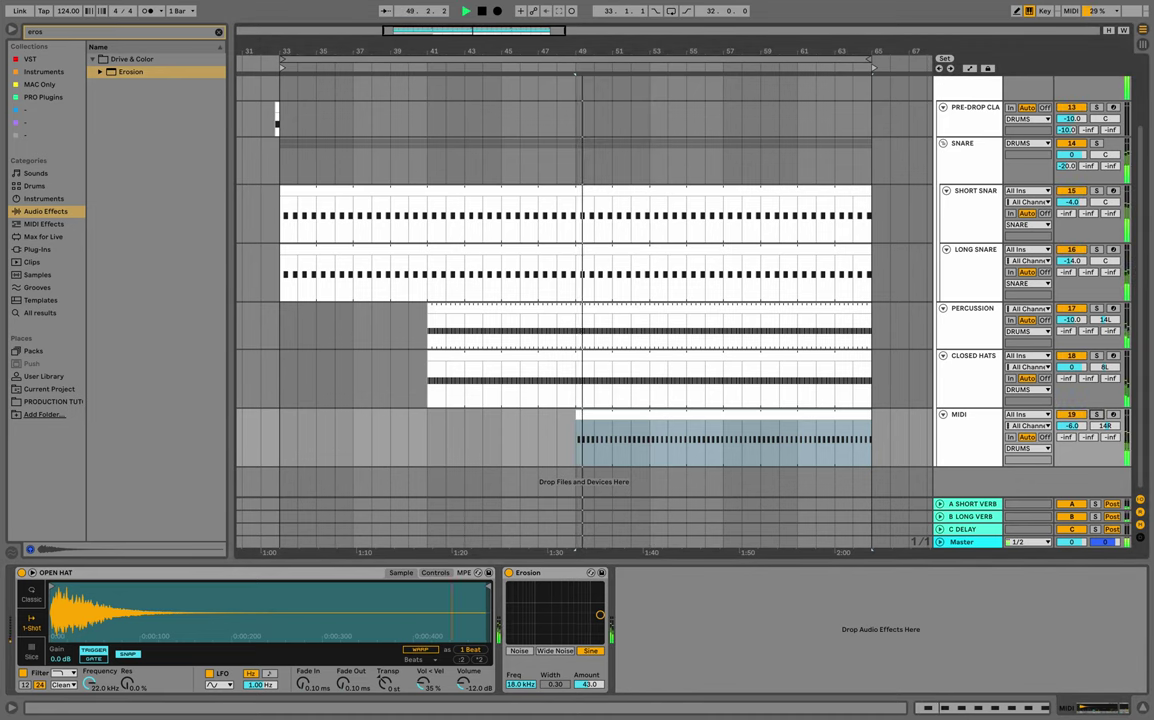
Rename the MIDI track with the open hat clip as OPEN HAT and hide its device chain.
left_click(962, 415)
key("super+r")
type("OP")
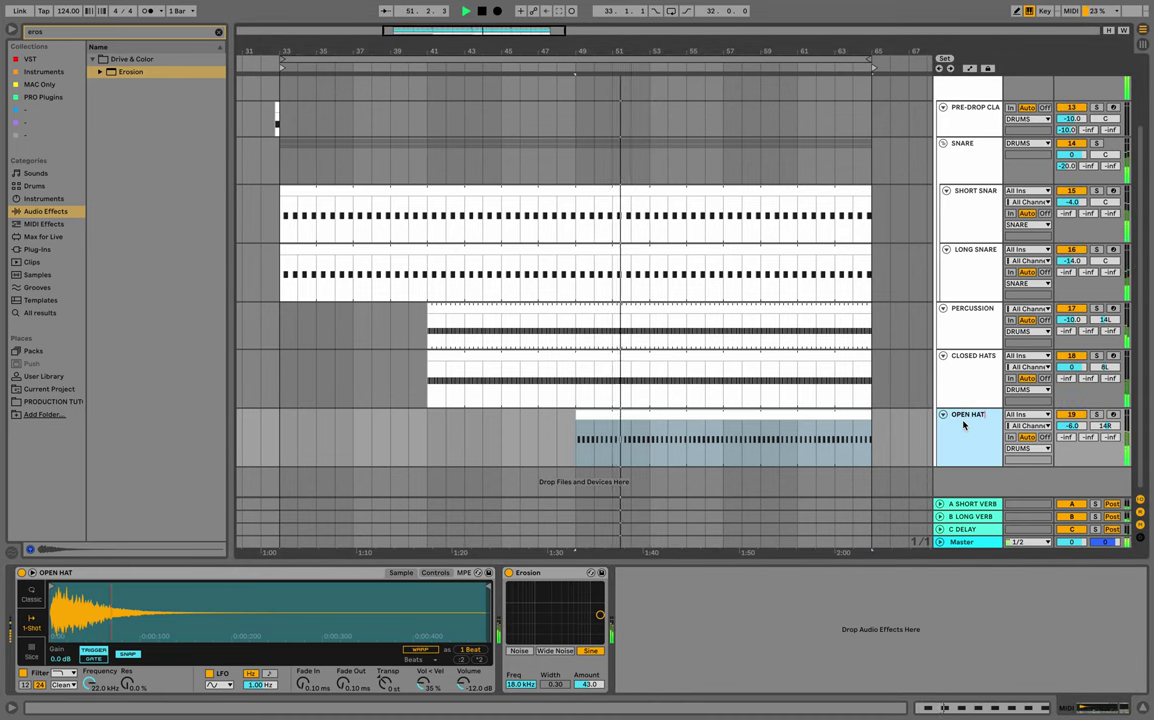
left_click_drag(902, 402, 911, 402)
key("super+alt+l")
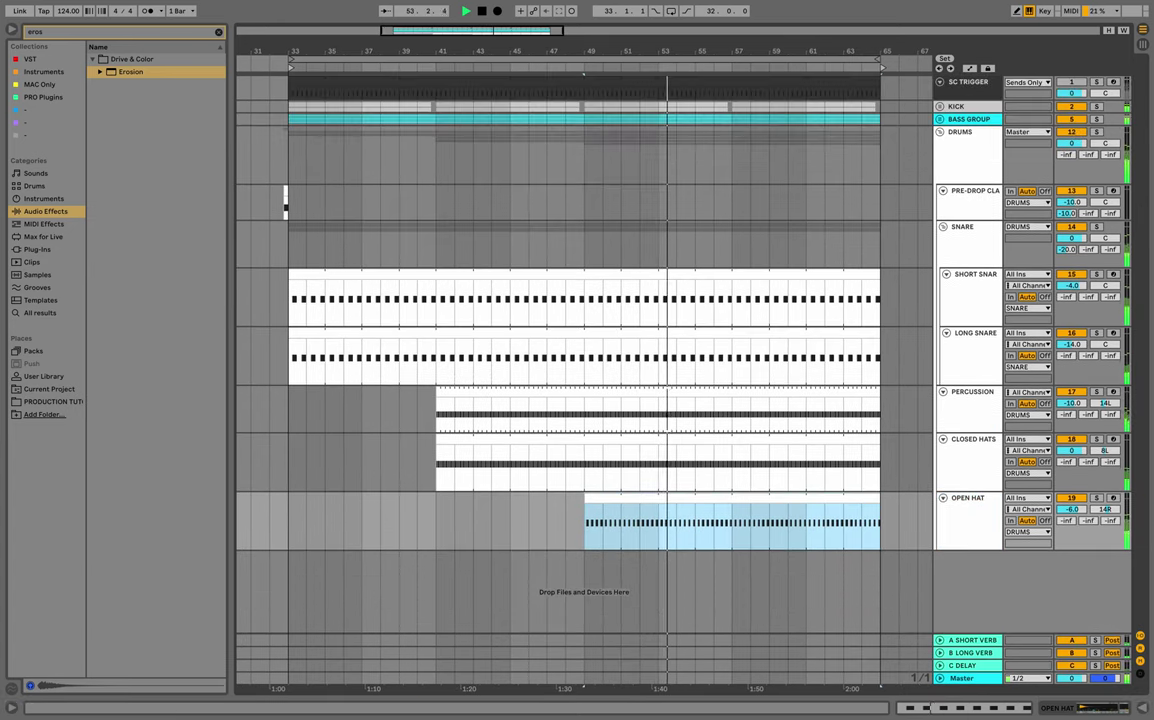
left_click_drag(640, 51, 627, 47)
scroll(890, 398, "left", 2)
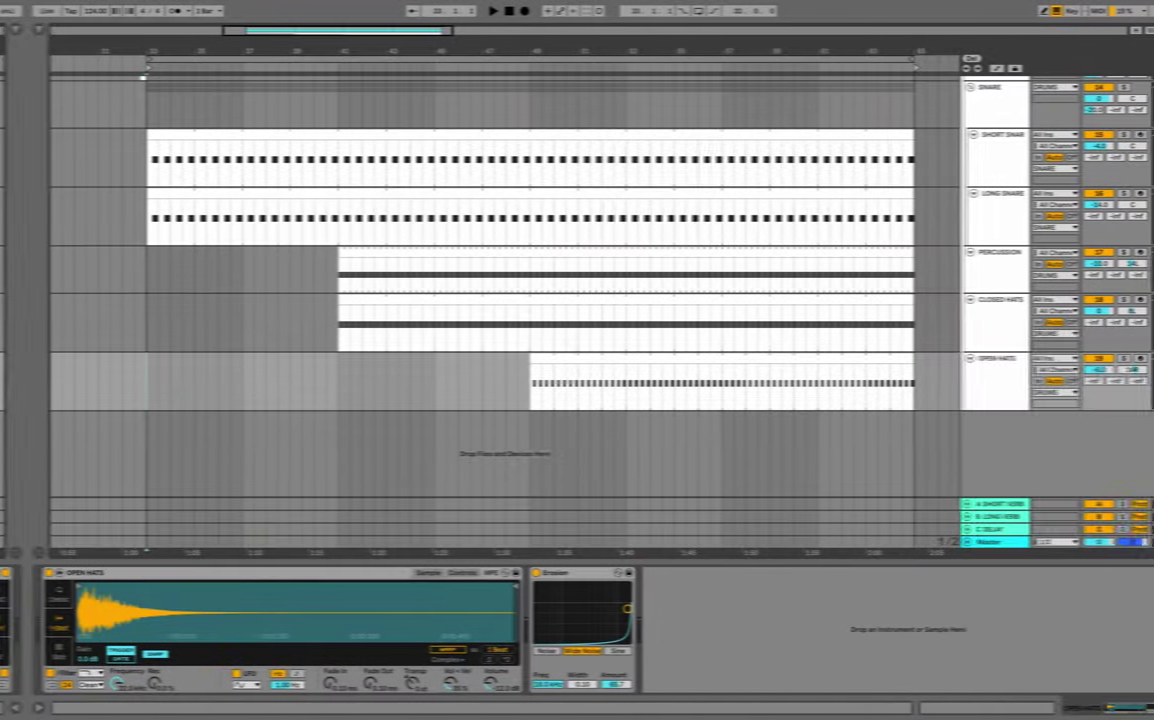
Insert an audio track below the open hats track and show the browser.
right_click(976, 380)
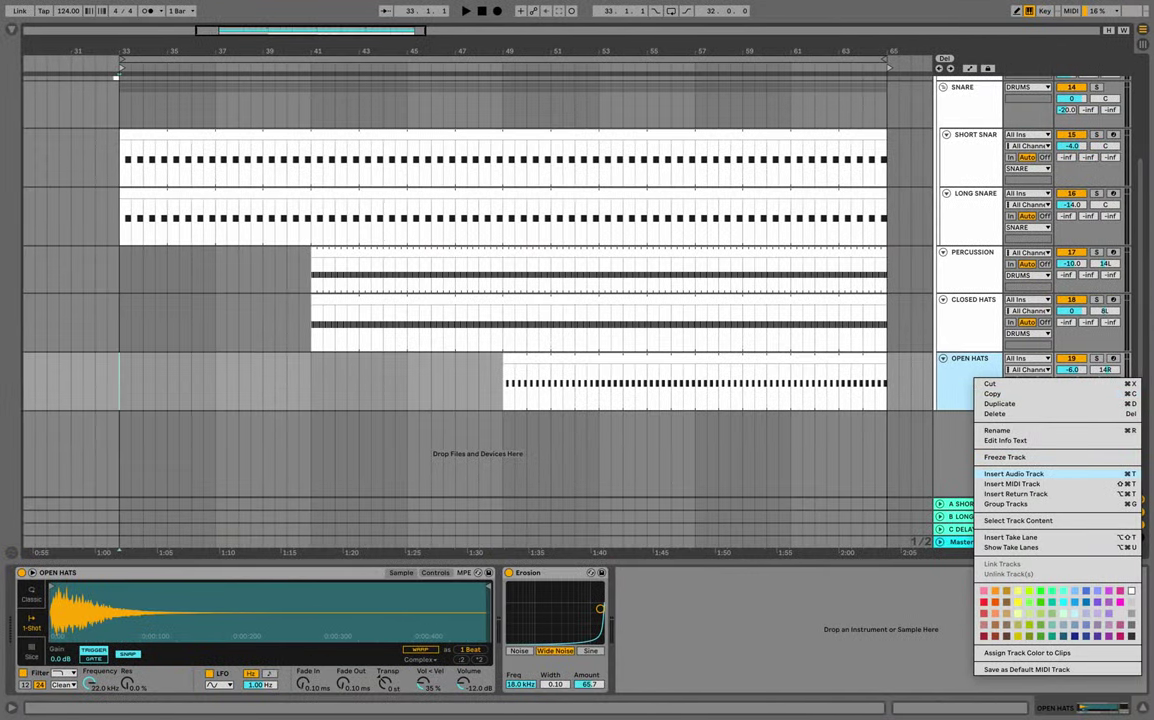
left_click(1015, 474)
key("alt+super+b")
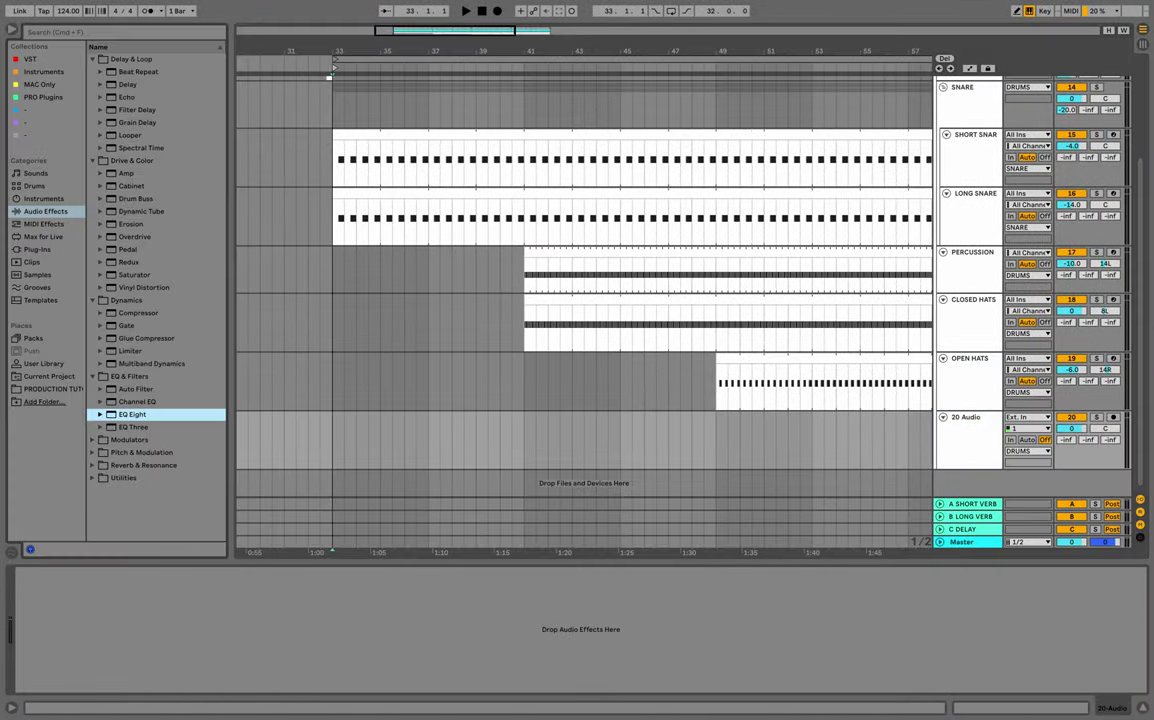
Place TOP LOOP (124).wav from the DRUMS sample folder on the new audio track at bar 49.
left_click(53, 389)
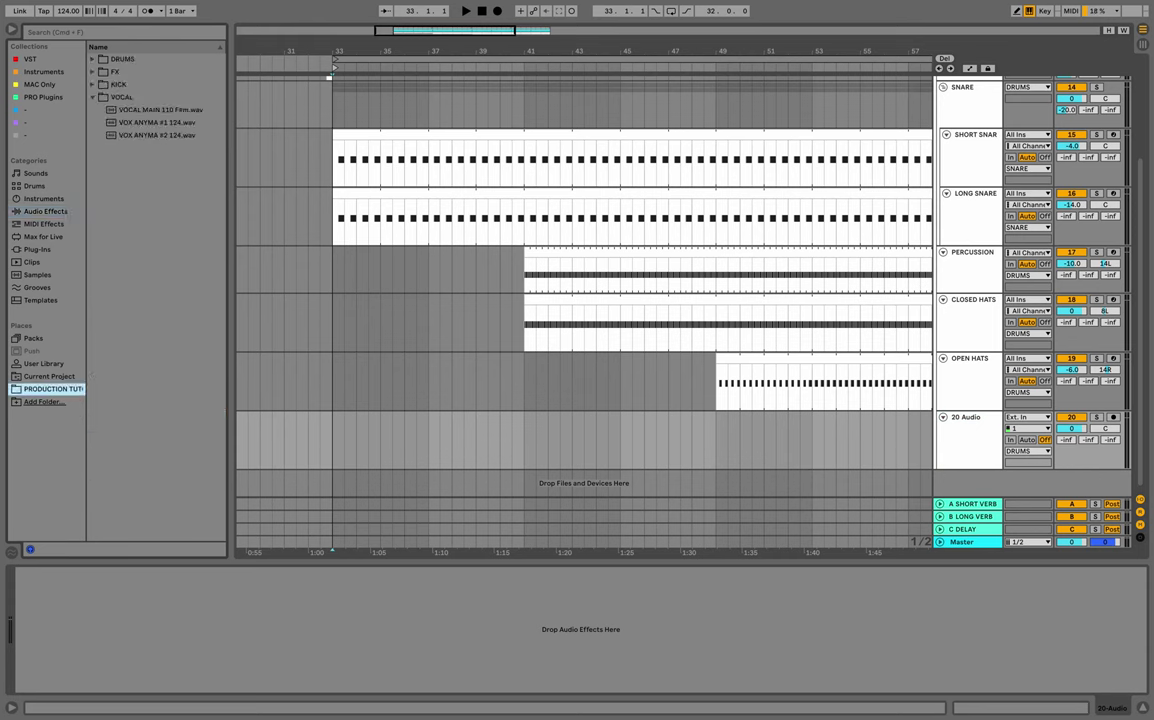
left_click(118, 59)
left_click(151, 135)
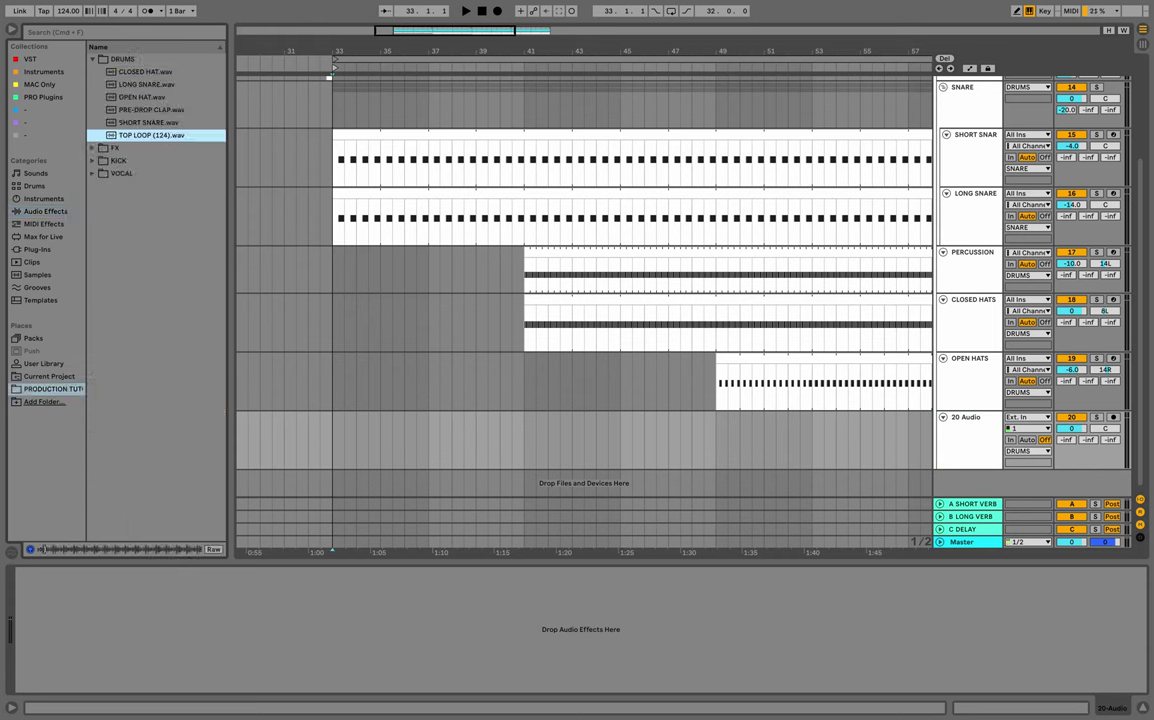
left_click_drag(150, 135, 720, 430)
scroll(852, 420, "right", 1)
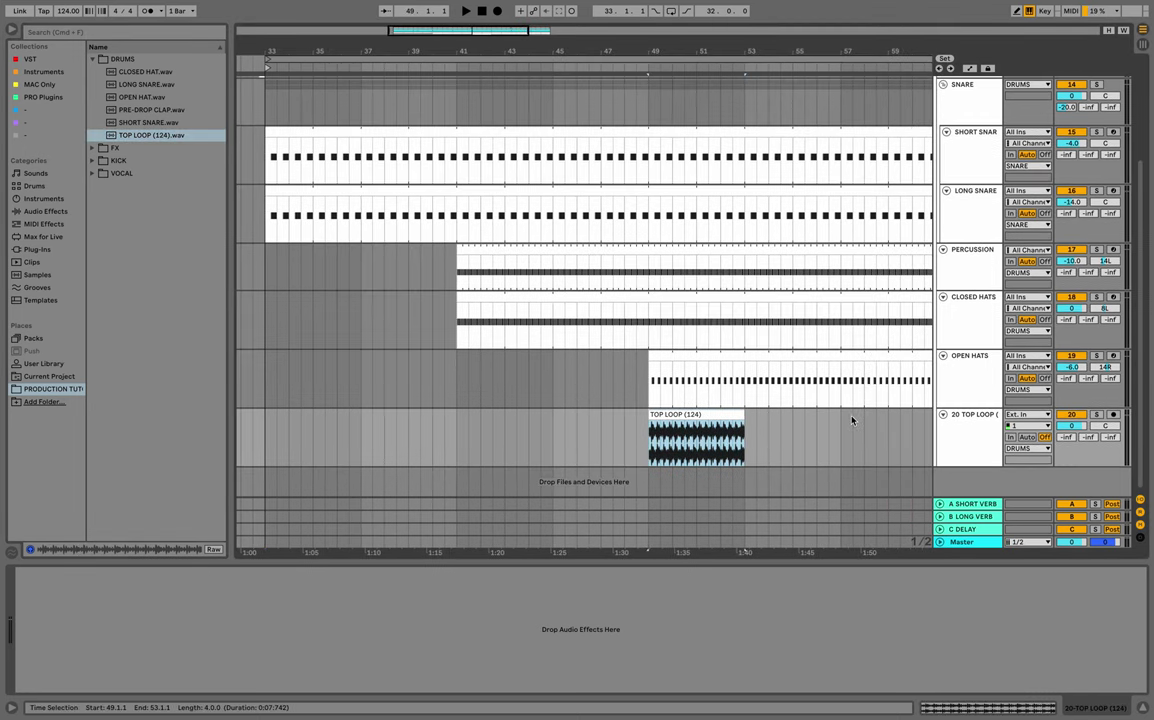
Solo the top loop track, set its volume to -17.0 dB and open its clip for editing.
left_click(1097, 414)
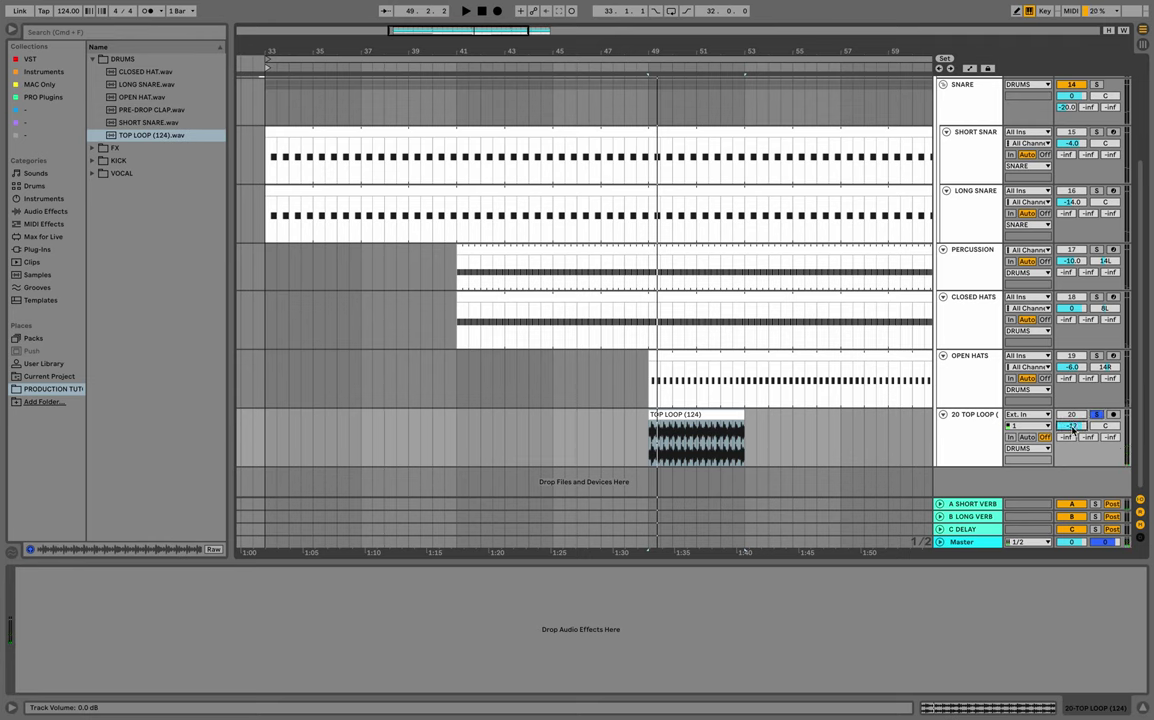
double_click(665, 440)
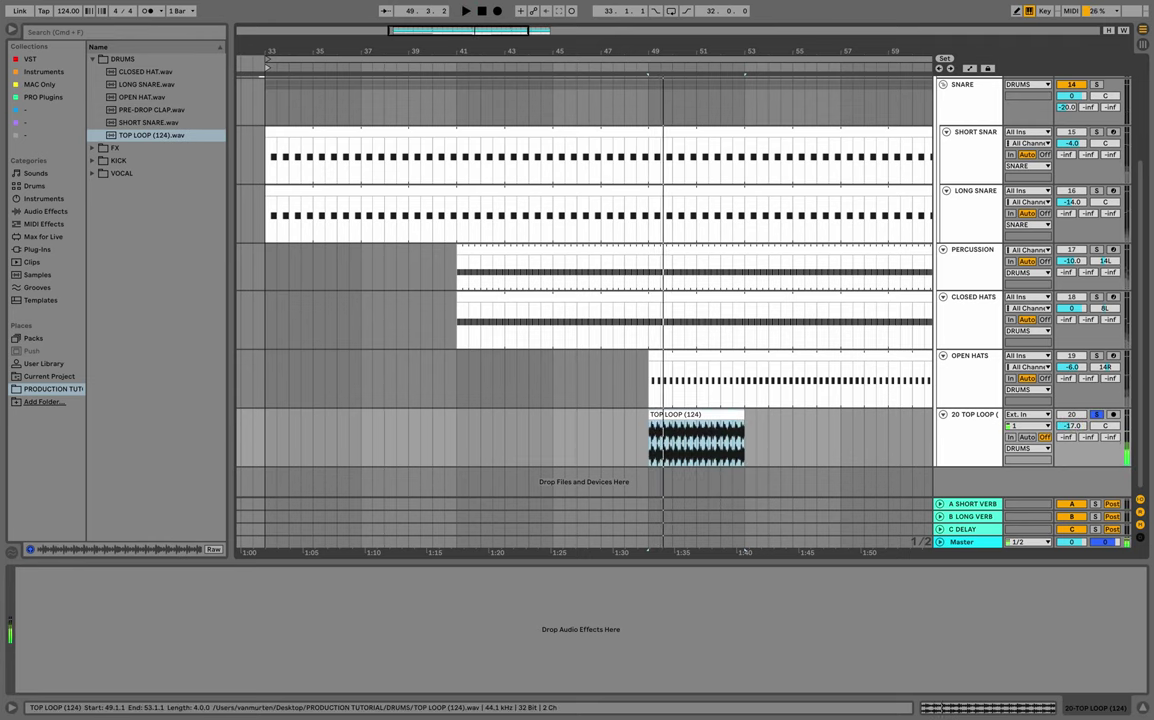
key("space")
Warp the top loop clip in Beats mode, preserving transients, with the transient loop mode off.
left_click(26, 190)
left_click(26, 190)
left_click(42, 202)
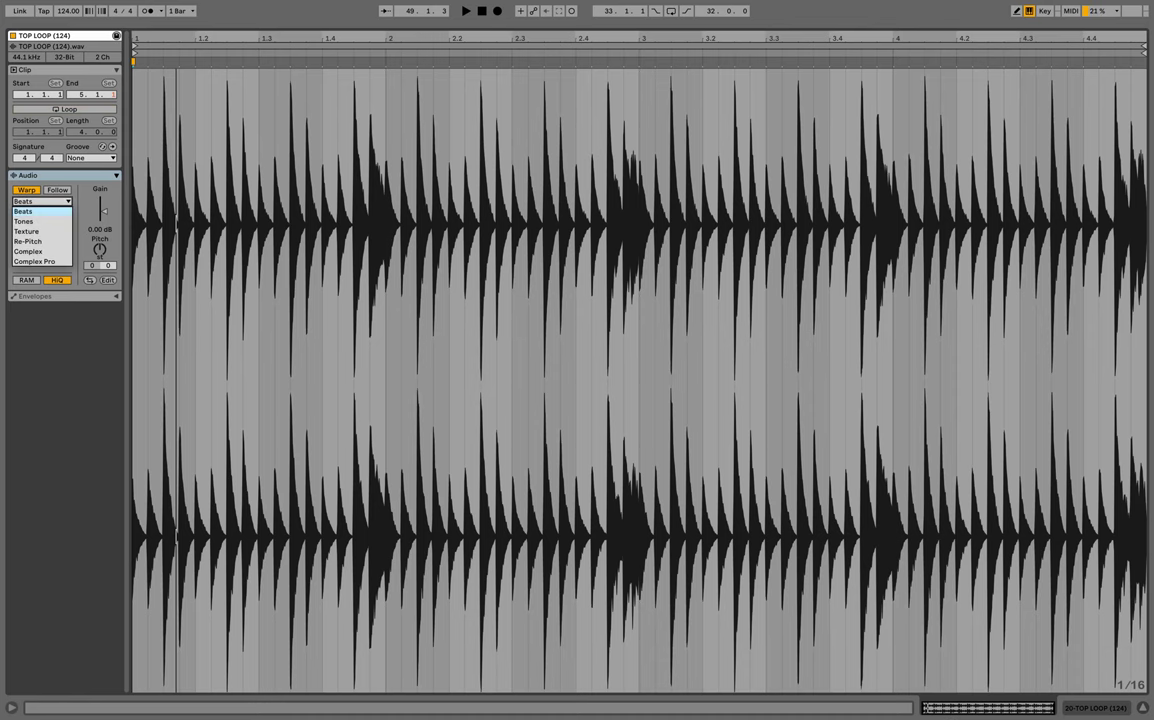
left_click(26, 211)
key("space")
key("space")
left_click(27, 231)
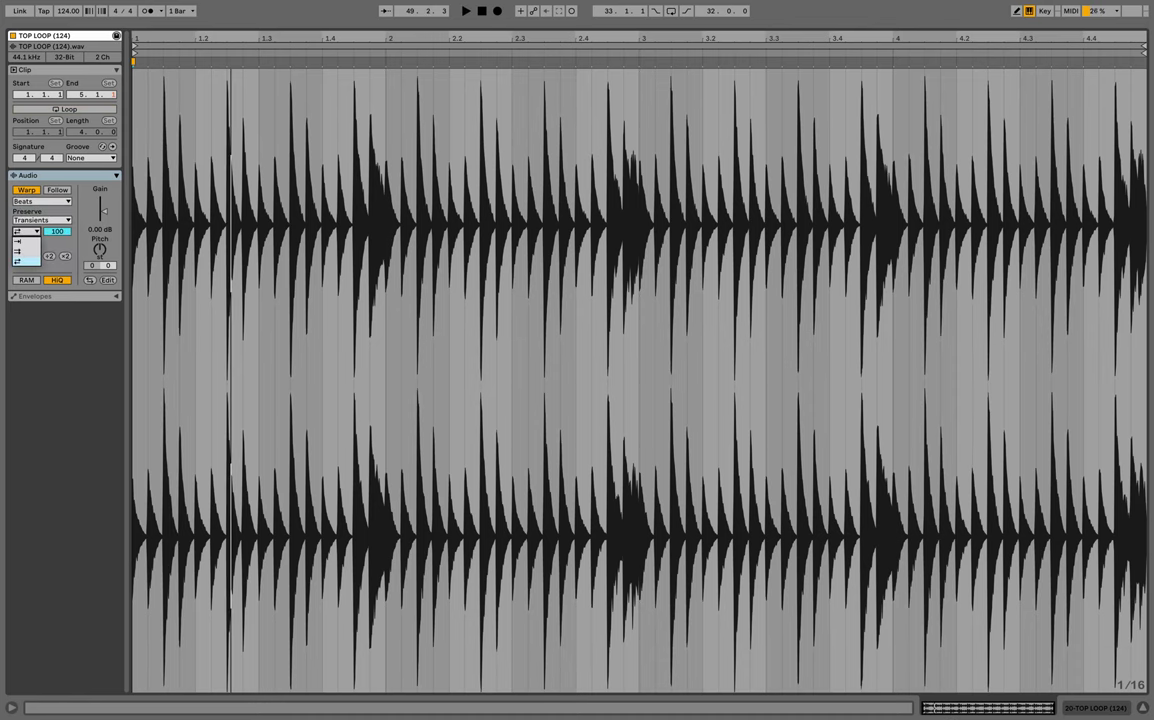
key("space")
key("space")
Compare short and long transient envelopes on the top loop clip during playback and set the envelope to about 30.
left_click_drag(57, 231, 57, 305)
key("space")
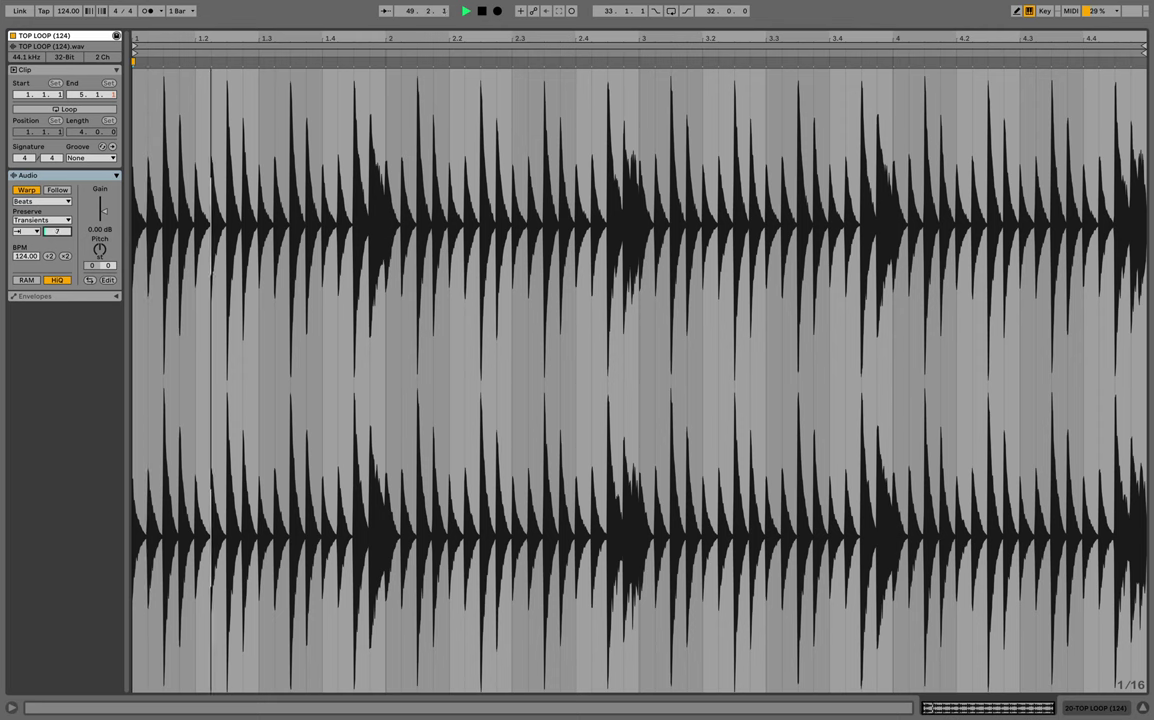
left_click_drag(57, 231, 57, 202)
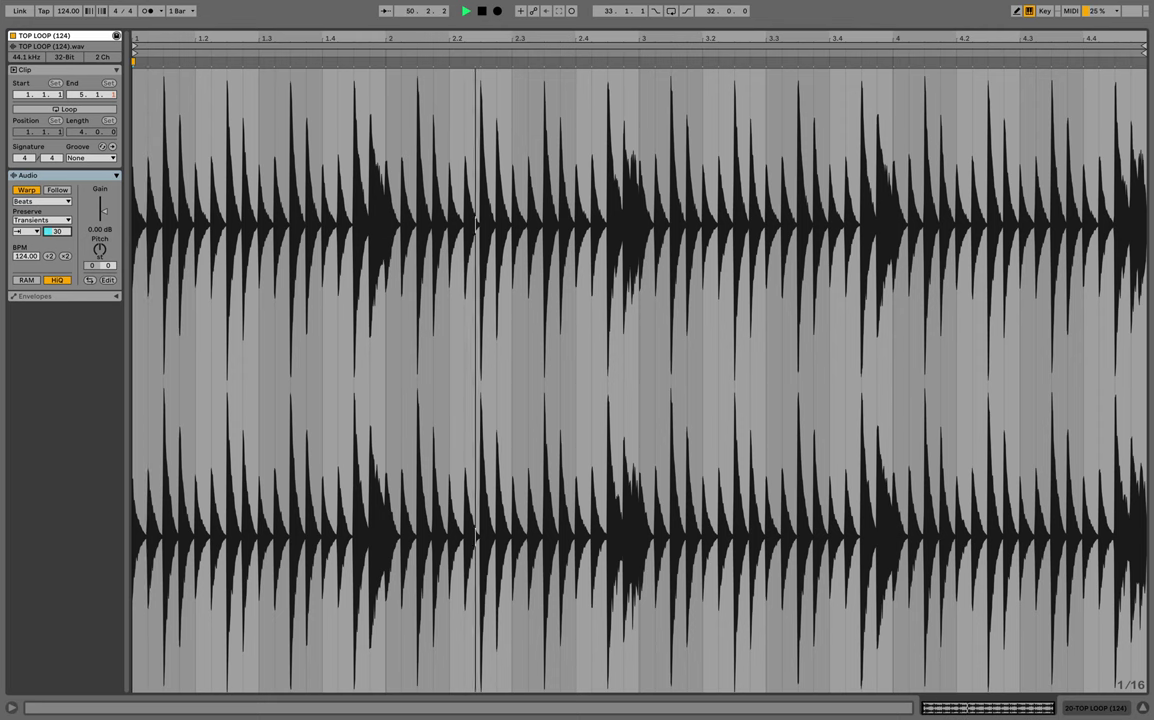
key("space")
key("space")
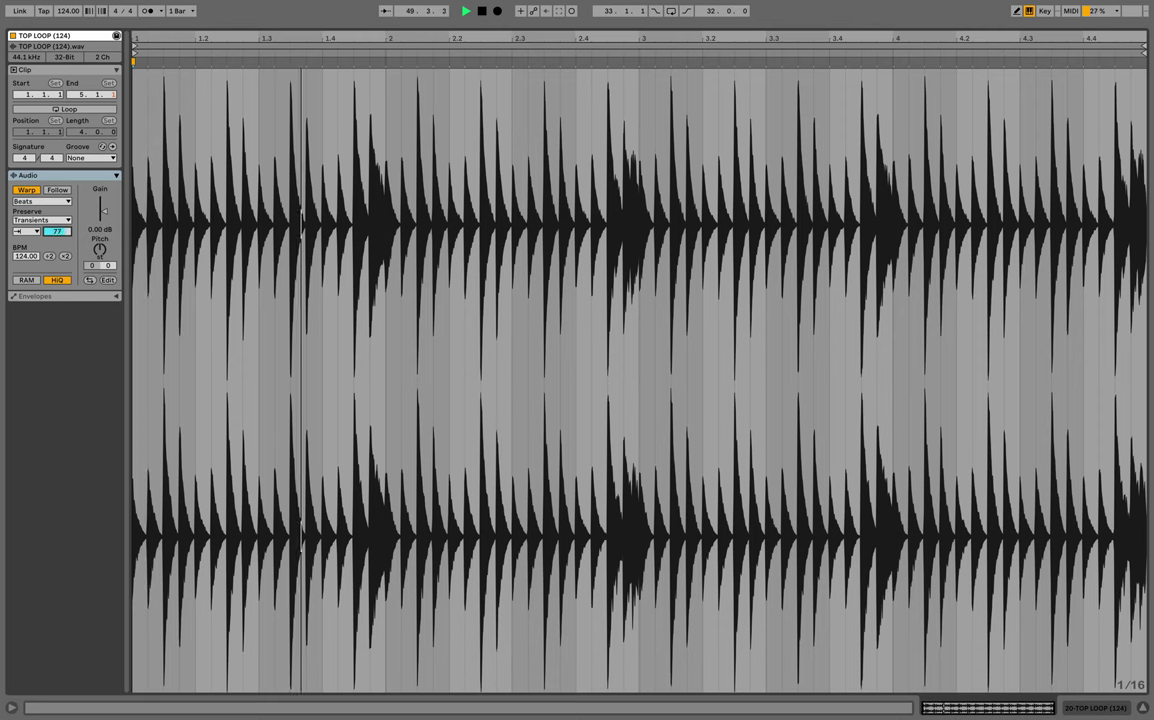
left_click_drag(57, 231, 57, 220)
key("BackSpace")
key("BackSpace")
type("28")
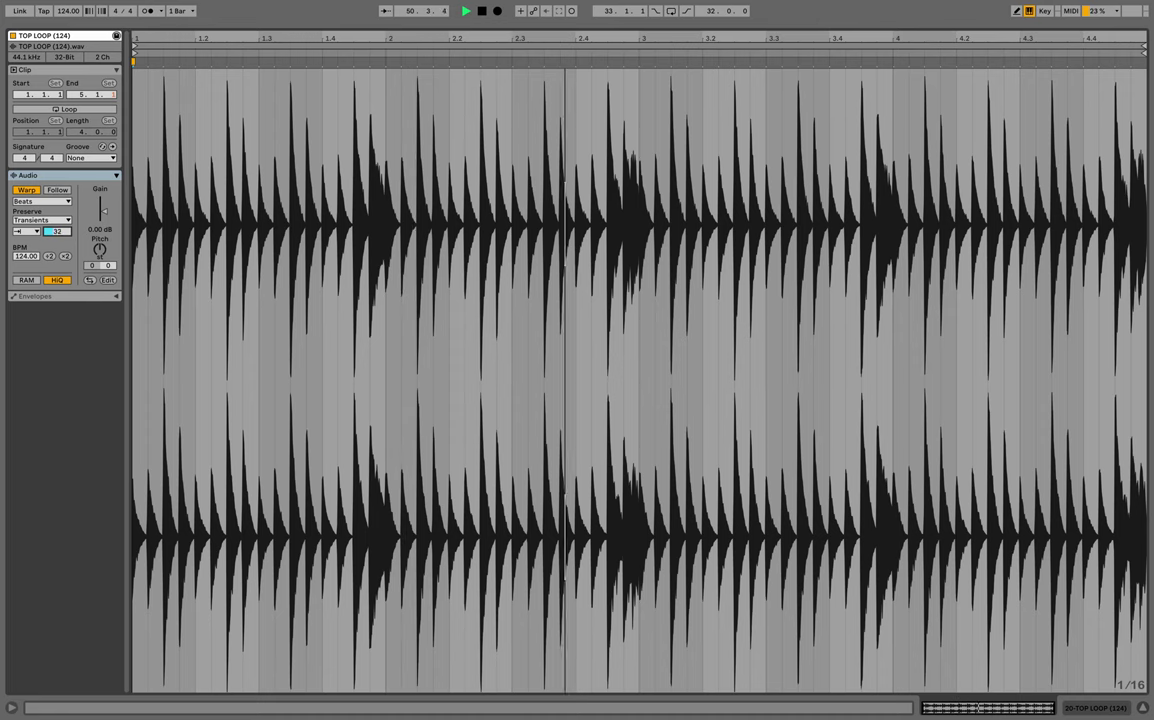
key("BackSpace")
key("BackSpace")
type("32")
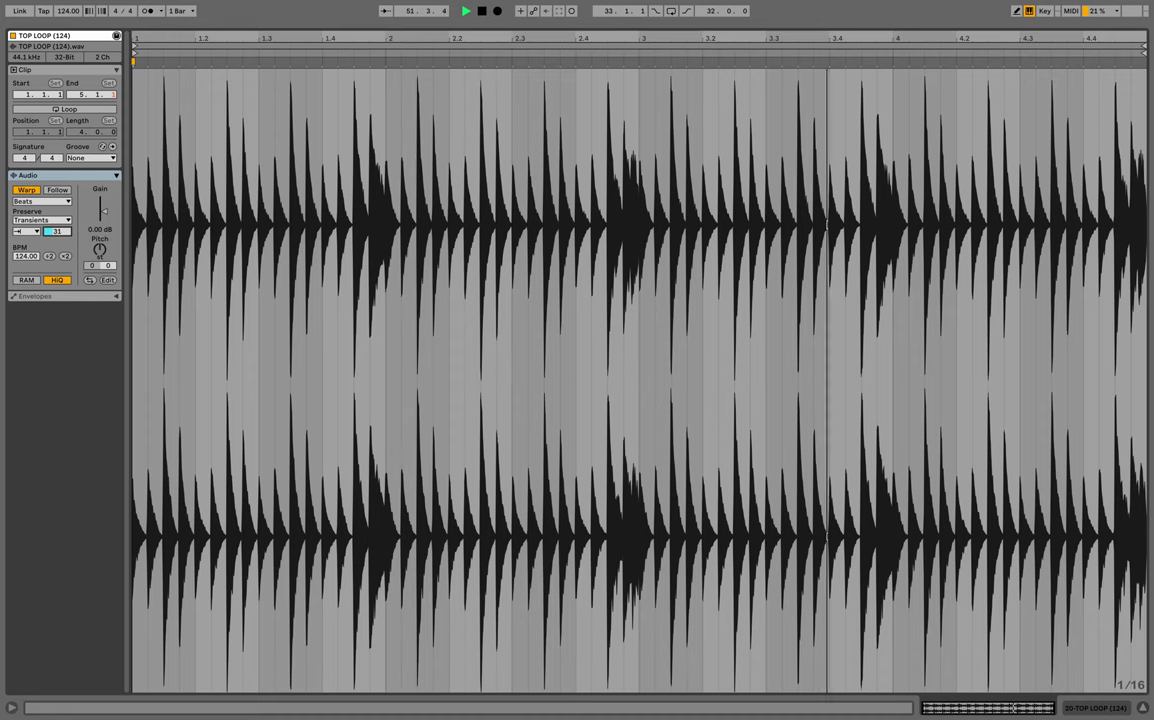
key("BackSpace")
key("BackSpace")
type("30")
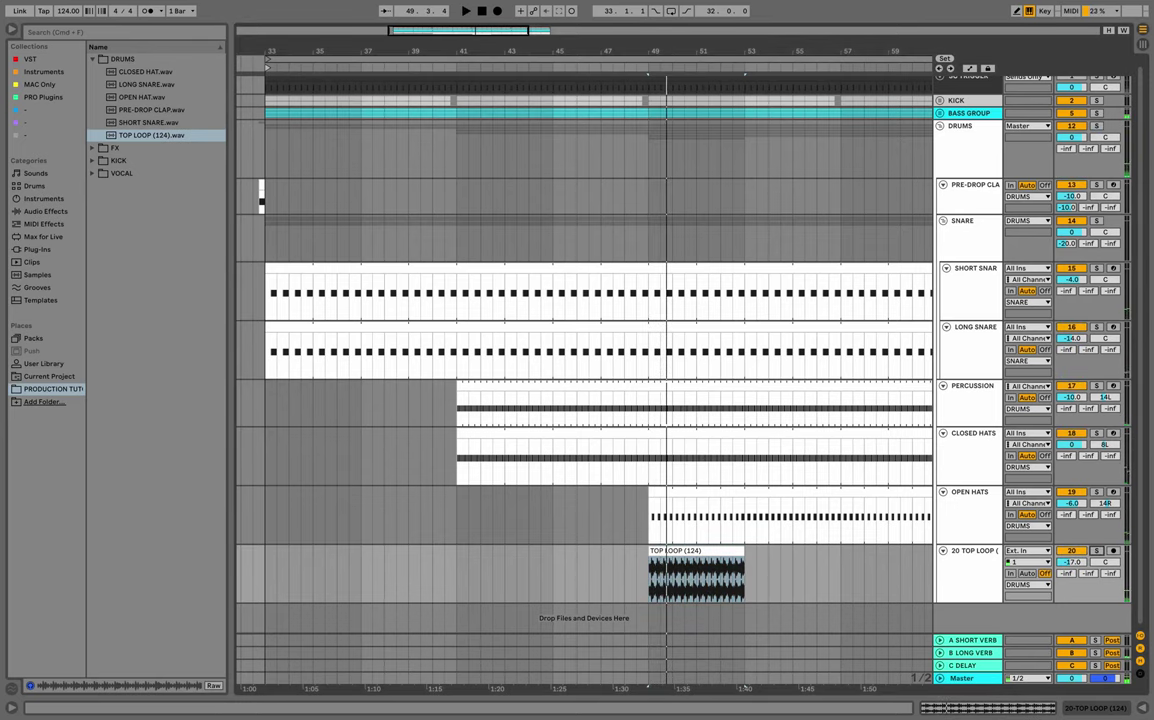
Play the soloed DRUMS group from bar 49 and rename the loop's audio track TOP LOOP.
left_click(1097, 126)
key("space")
left_click_drag(660, 51, 646, 51)
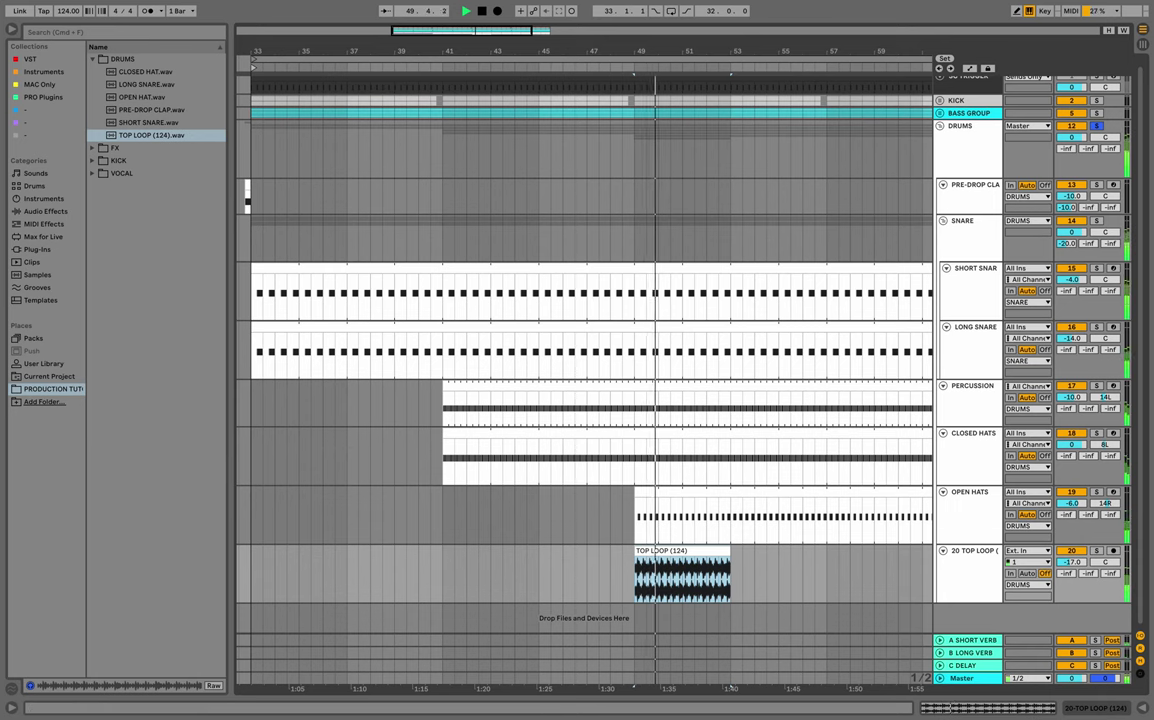
key("space")
left_click(974, 551)
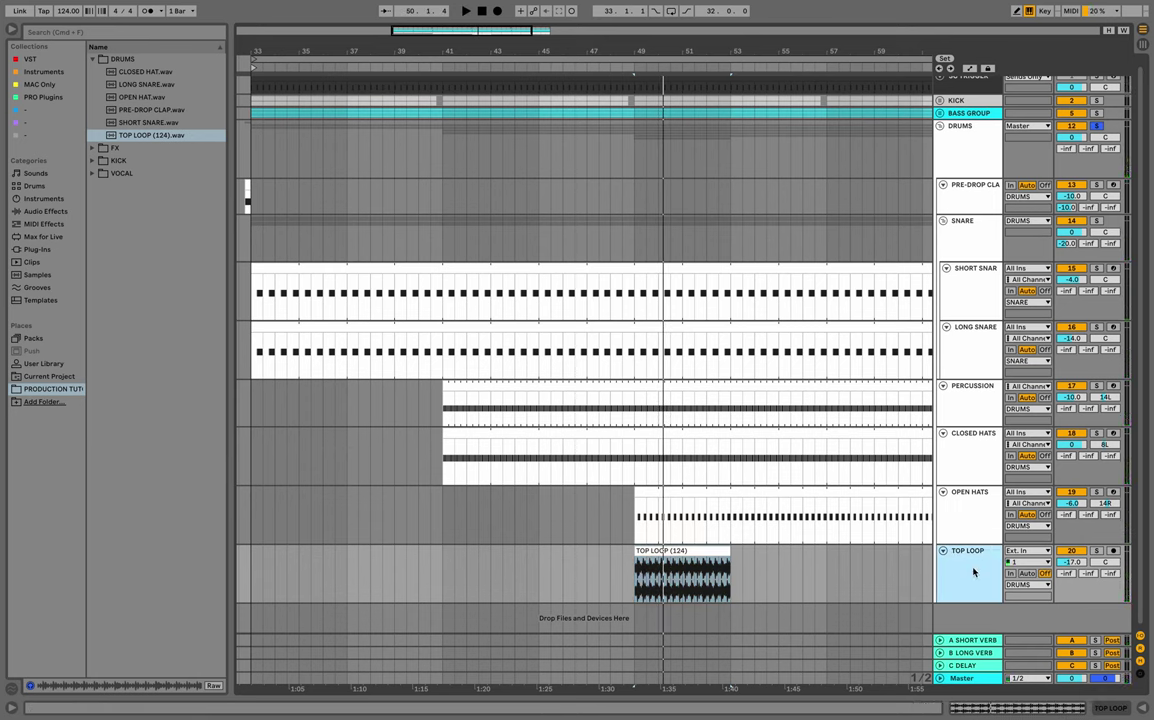
key("space")
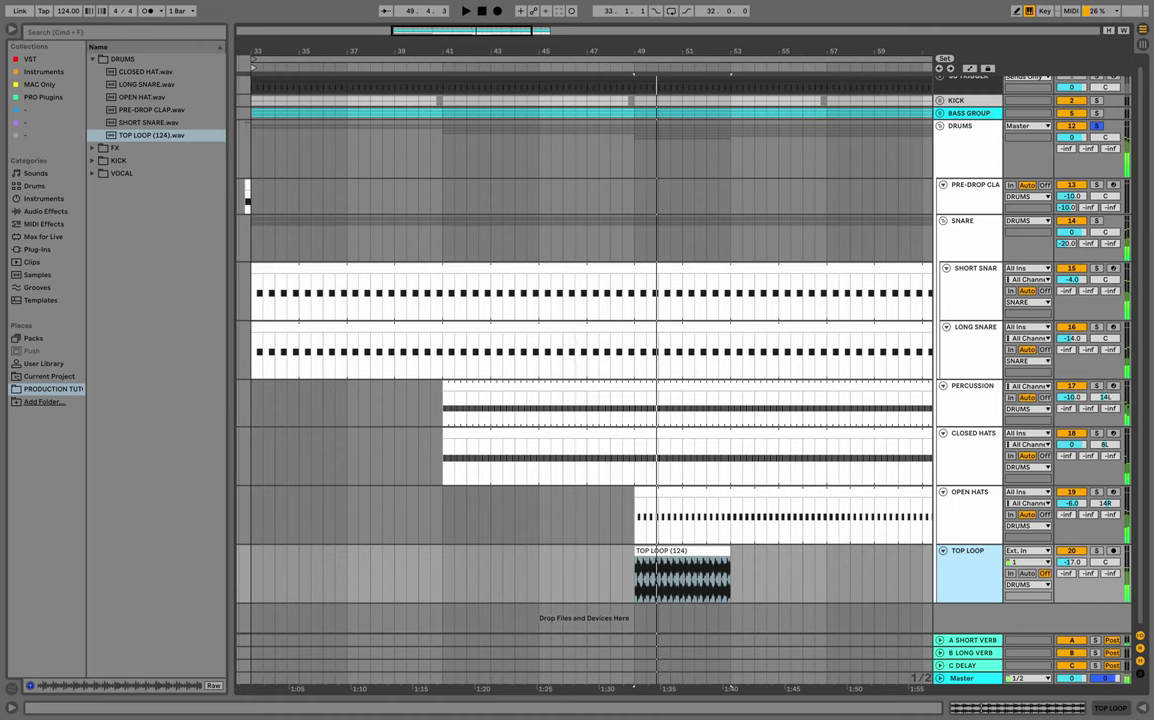
Solo the top loop track and set its short reverb send to -25.0 dB during playback.
left_click(1097, 551)
key("space")
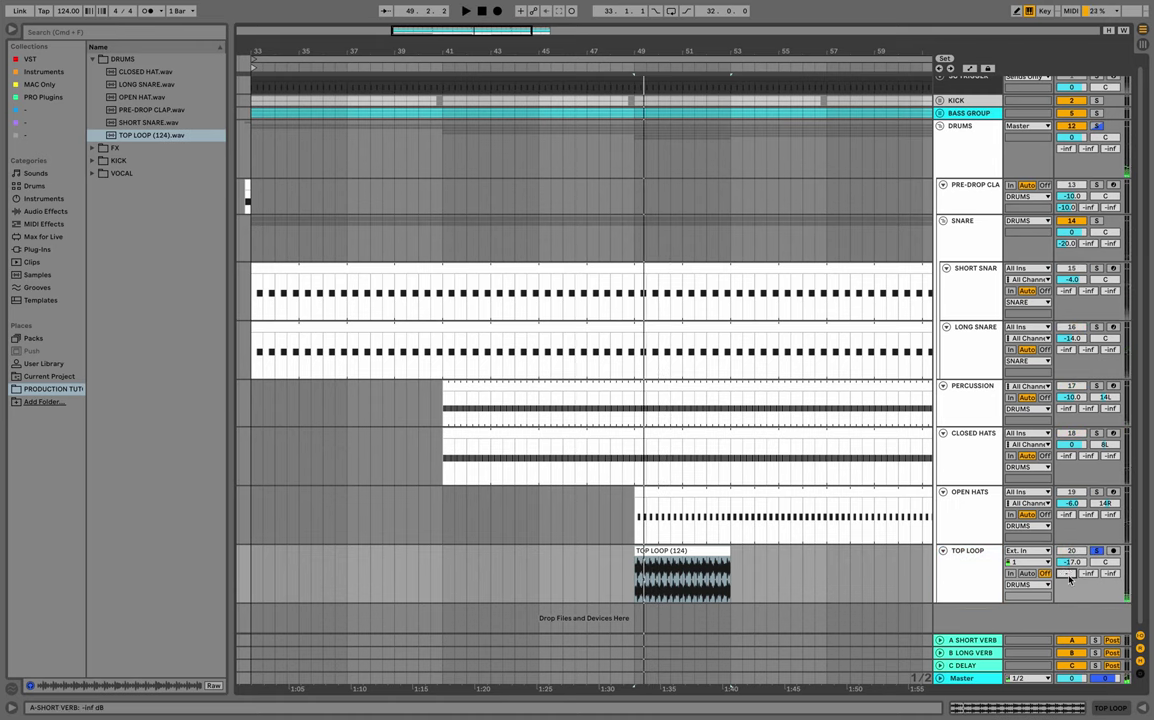
key("space")
Search the audio effects for "eq" and add EQ Eight to the top loop track.
double_click(970, 551)
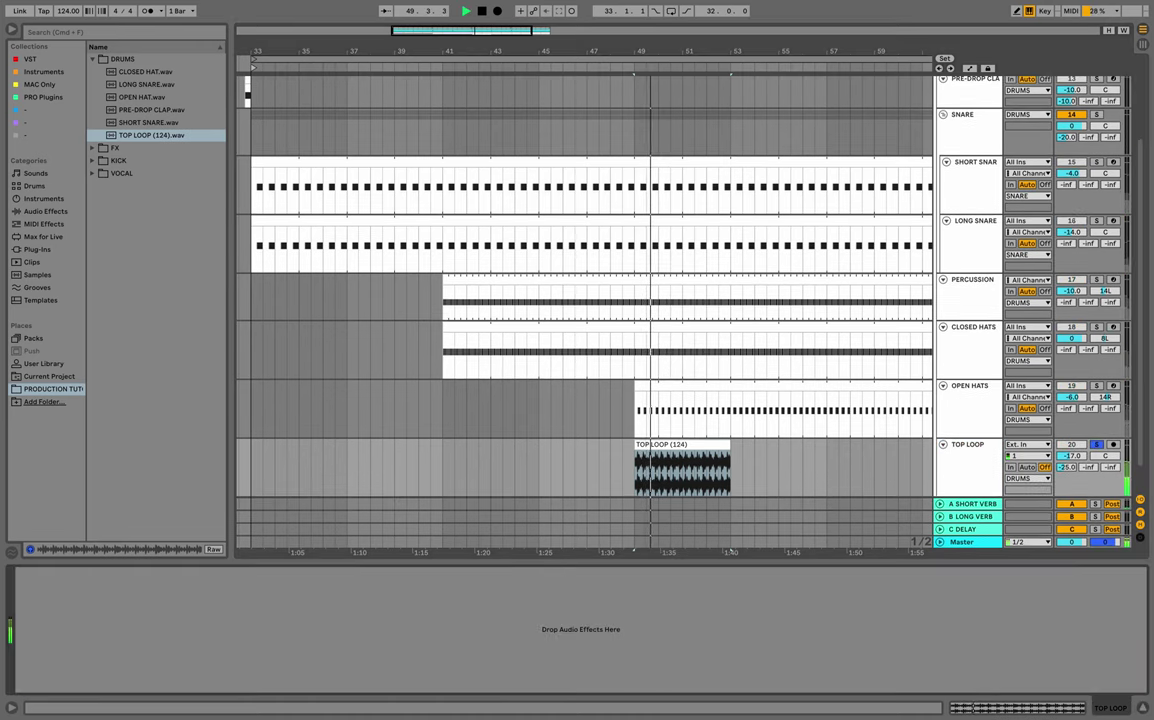
left_click_drag(662, 51, 656, 51)
scroll(781, 240, "right", 1)
scroll(781, 240, "down", 1)
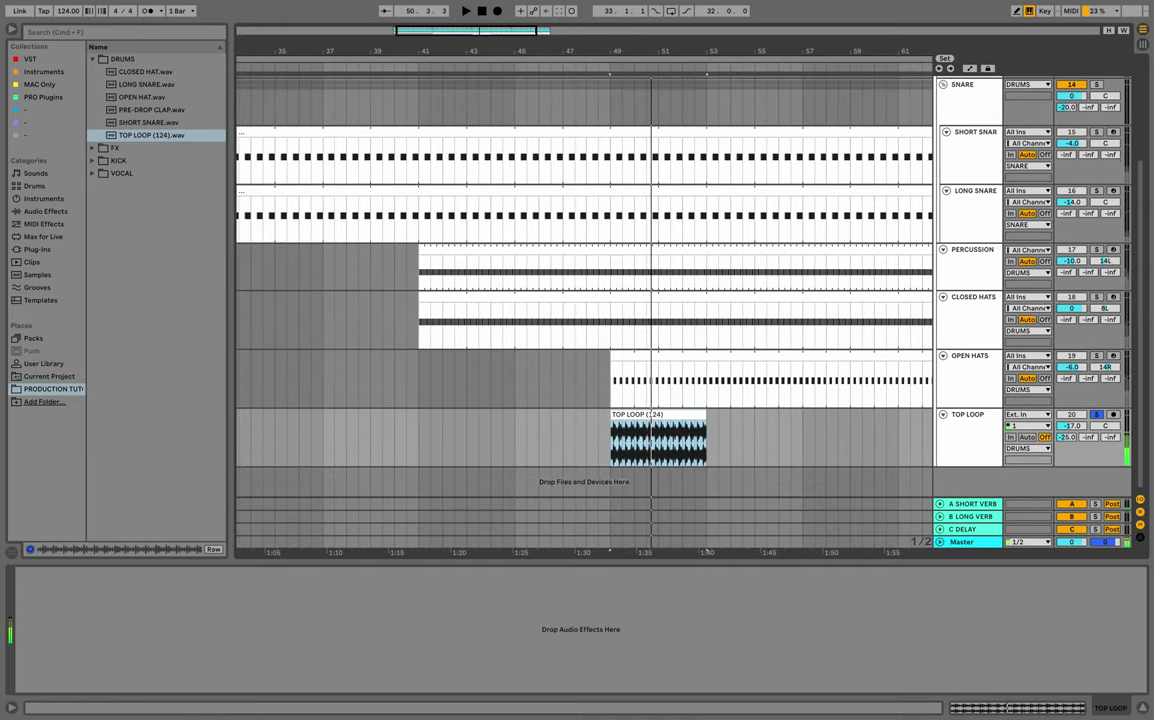
key("ctrl+f")
type("eq")
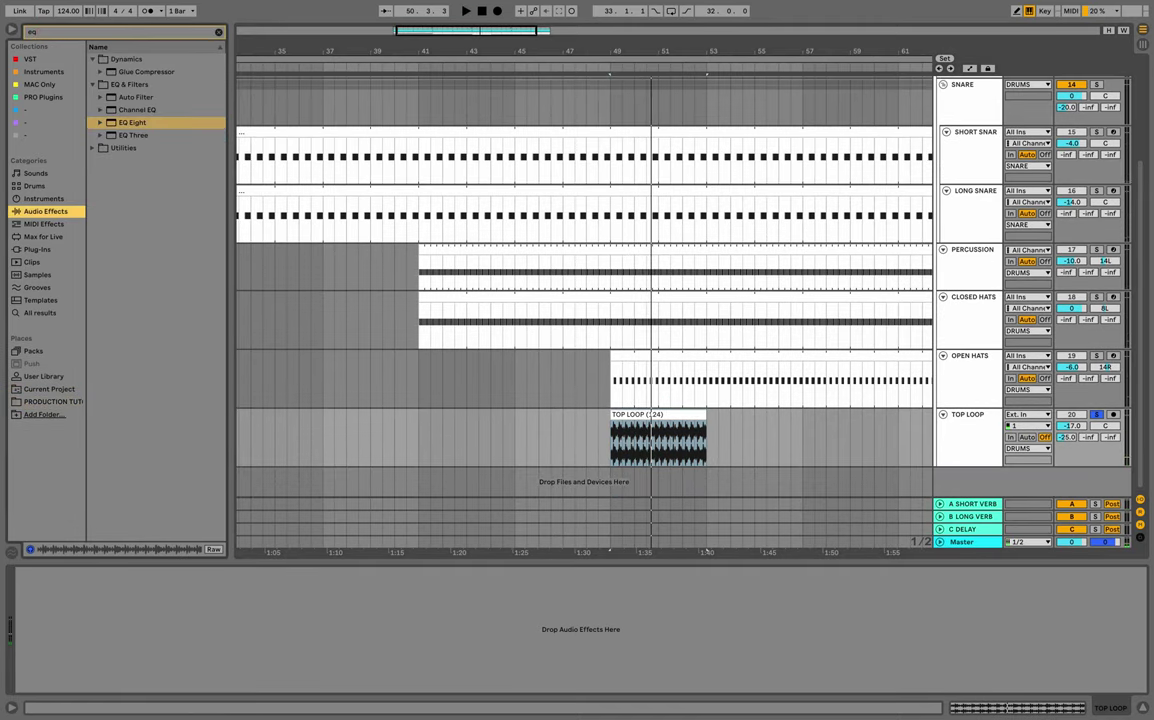
key("Down")
key("Return")
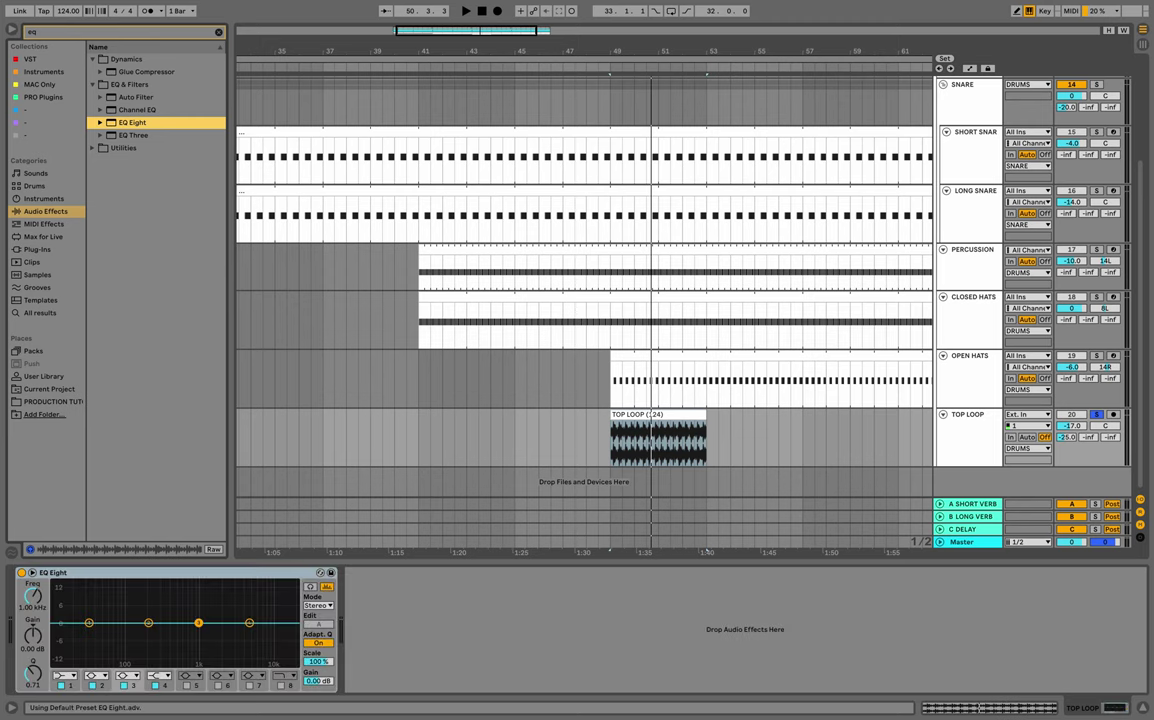
Leave only band 1 active in the top loop's EQ Eight and shape it into a low cut at about 600 Hz during playback.
left_click(124, 686)
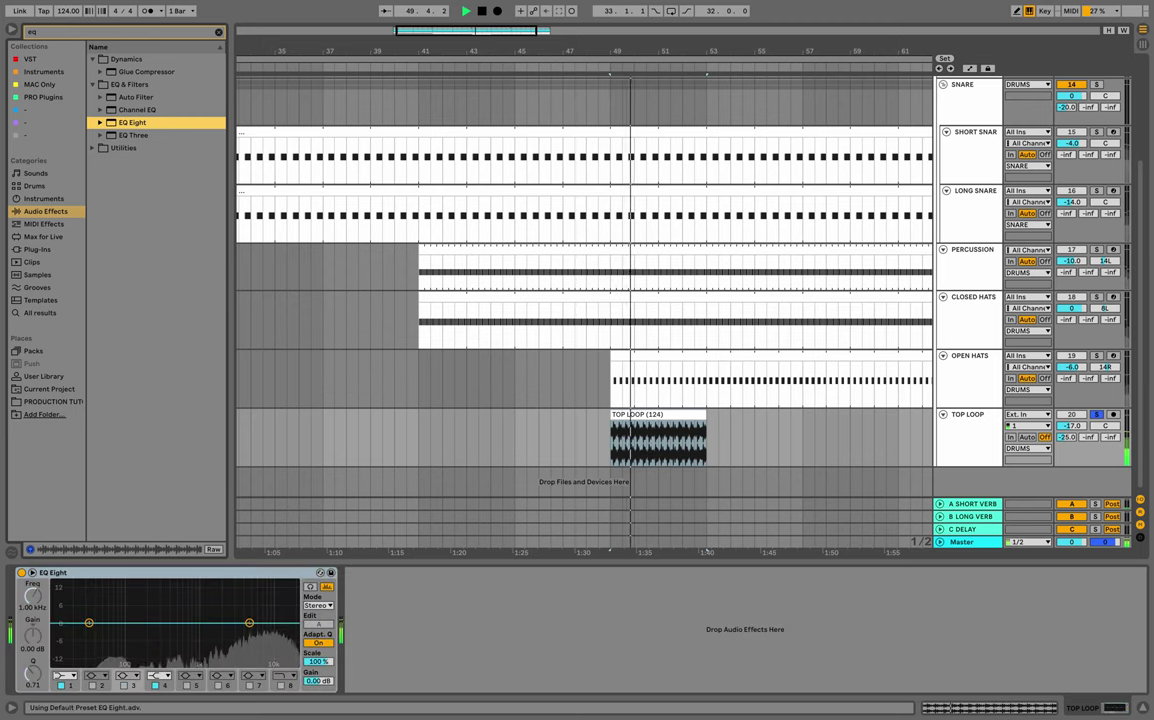
left_click(155, 686)
left_click(65, 676)
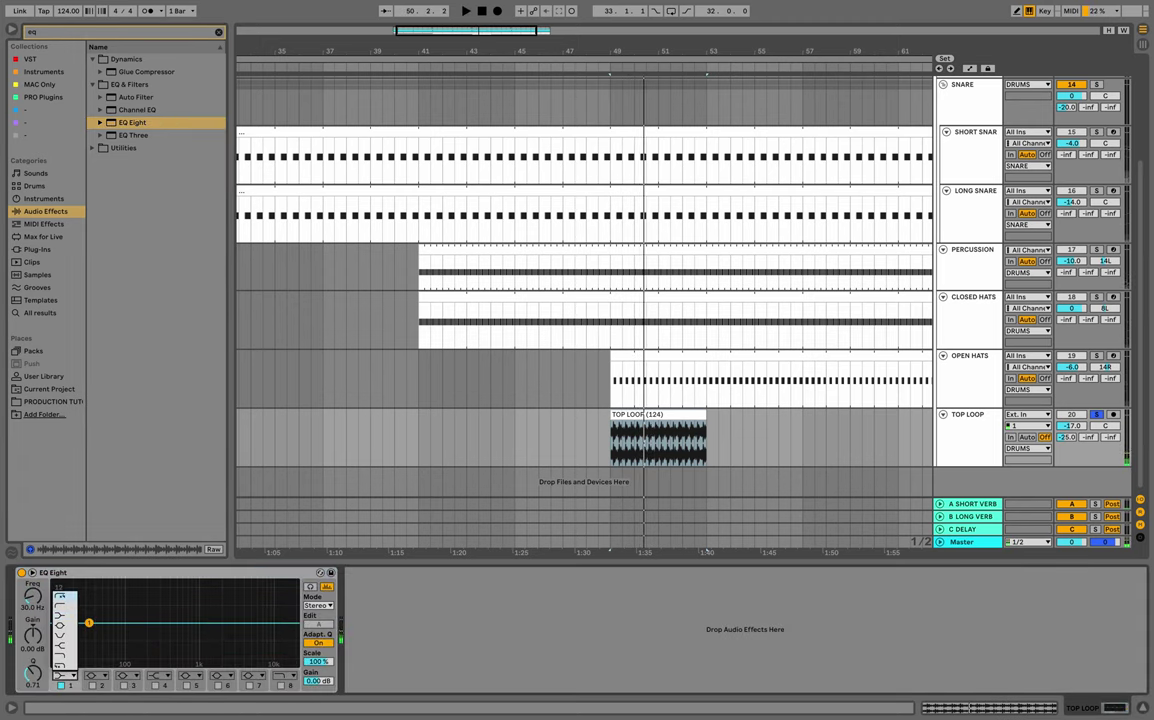
left_click(62, 606)
key("space")
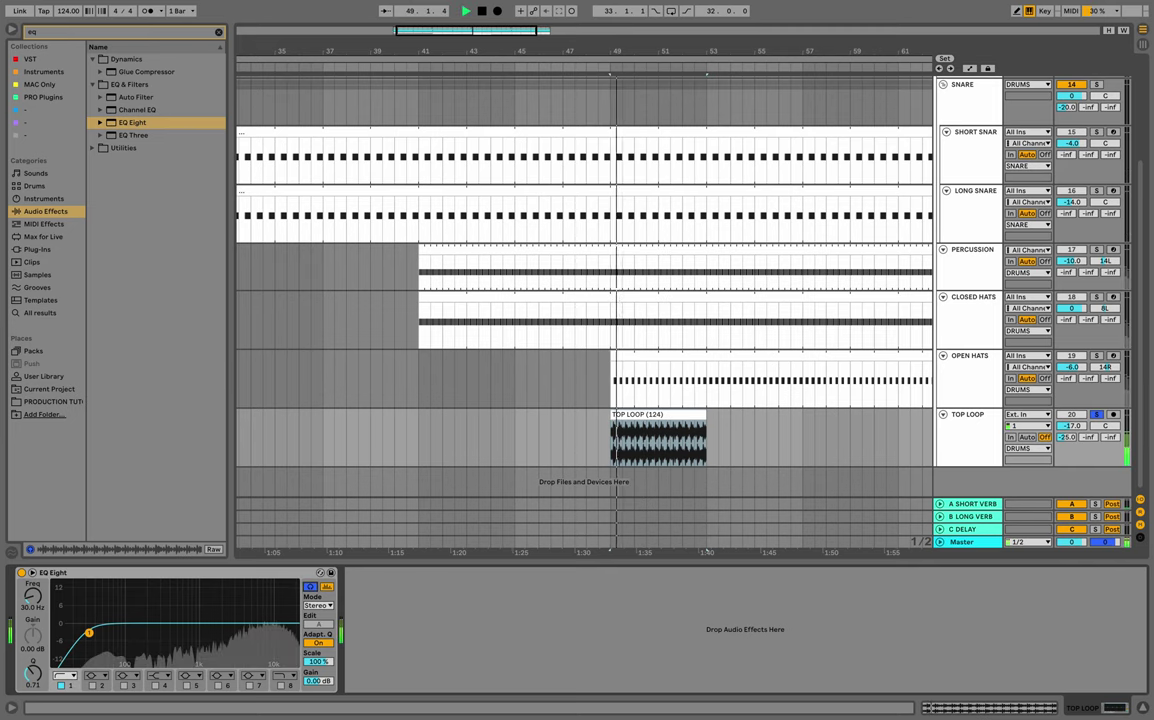
left_click_drag(89, 633, 183, 627)
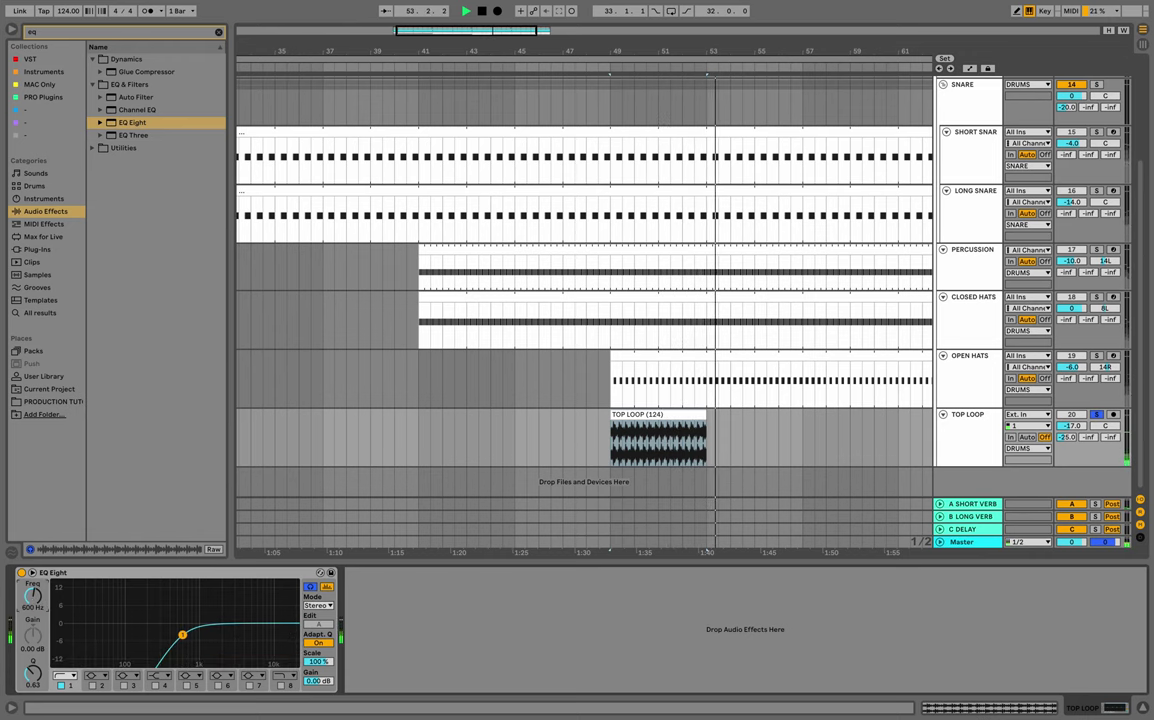
key("space")
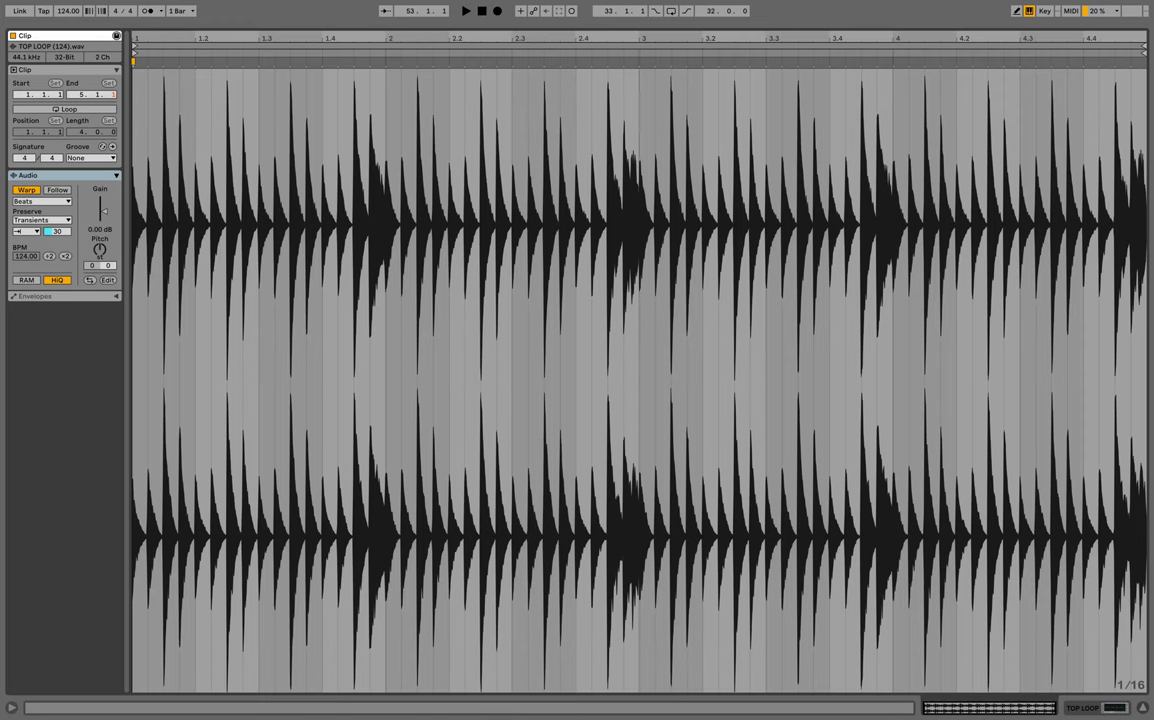
Loop the TOP LOOP clip and extend it from bar 49 to bar 65.
key("super+l")
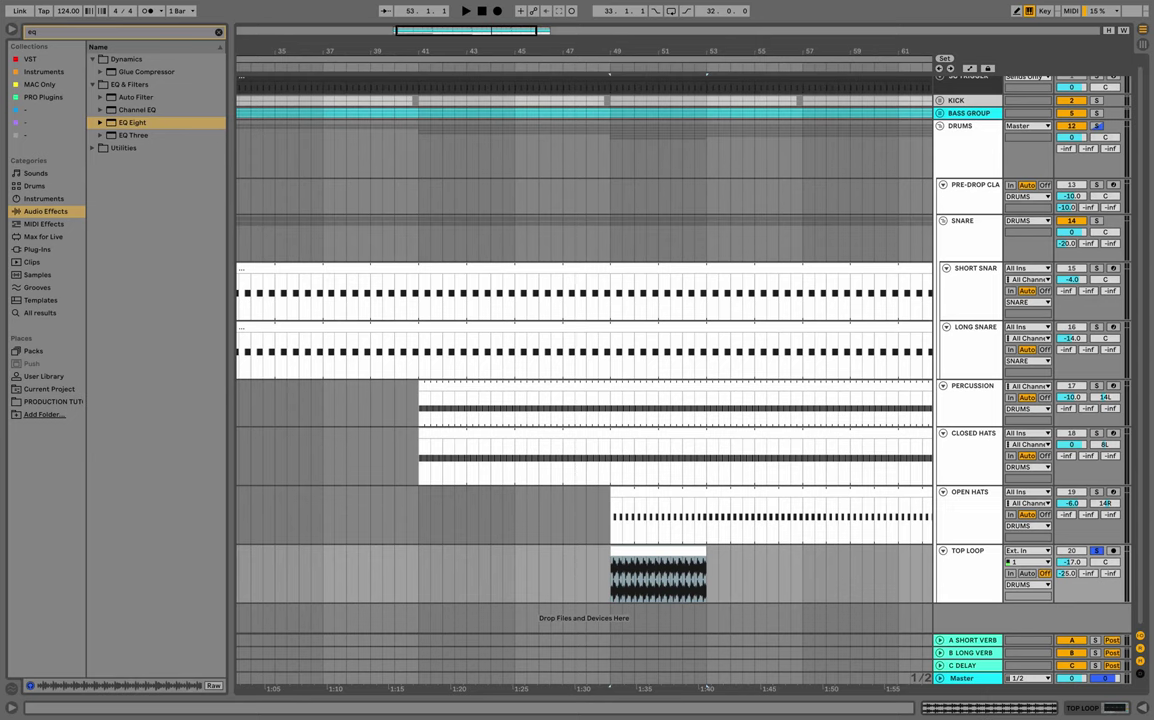
left_click_drag(850, 413, 850, 445)
left_click_drag(783, 51, 668, 31)
left_click_drag(619, 551, 801, 551)
Play from bar 49 with the extended top loop, first in solo and then in the full mix.
left_click(560, 580)
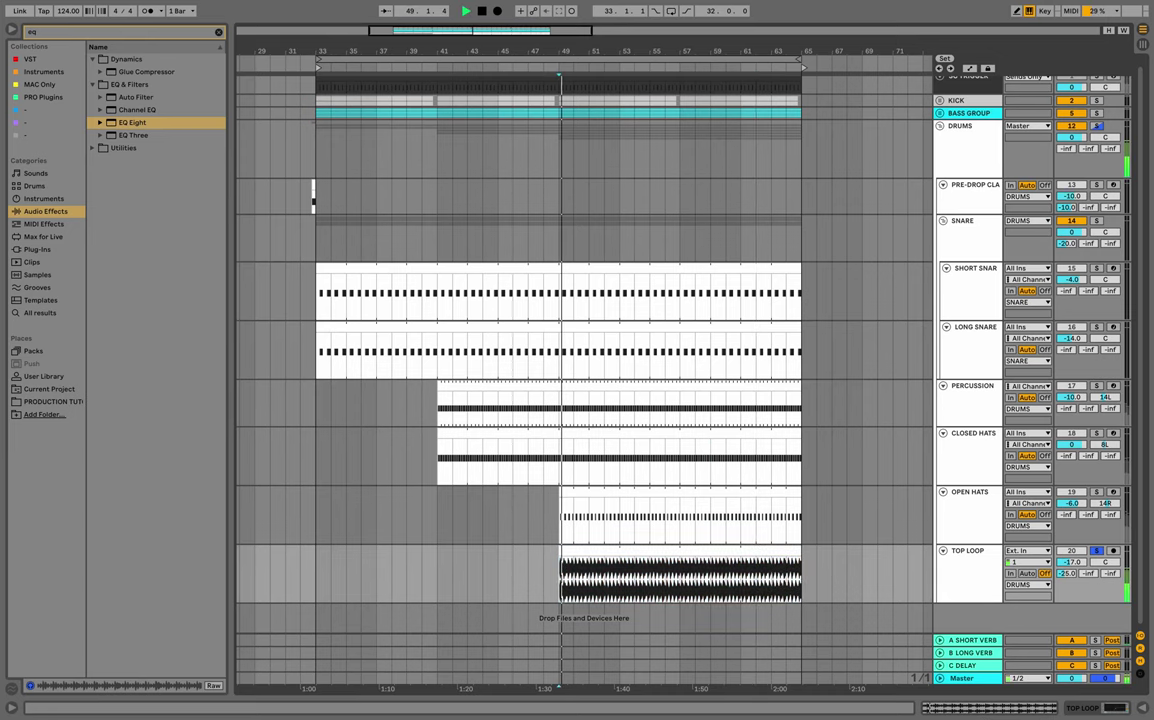
key("space")
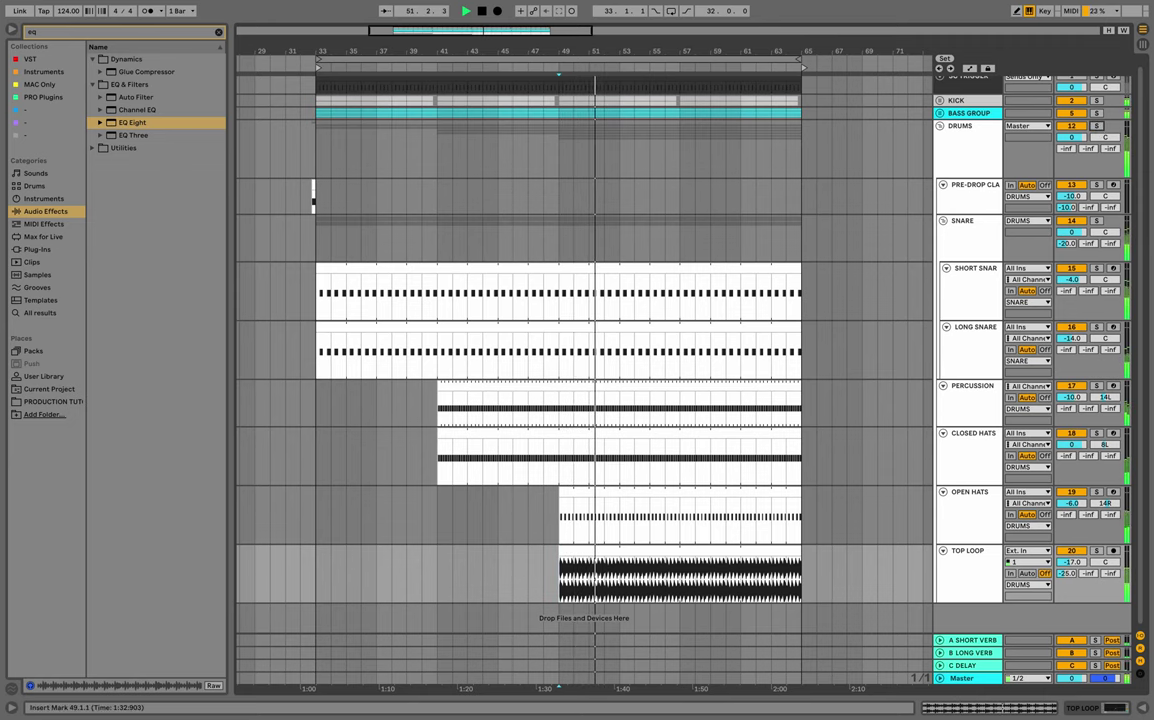
scroll(759, 287, "left", 1)
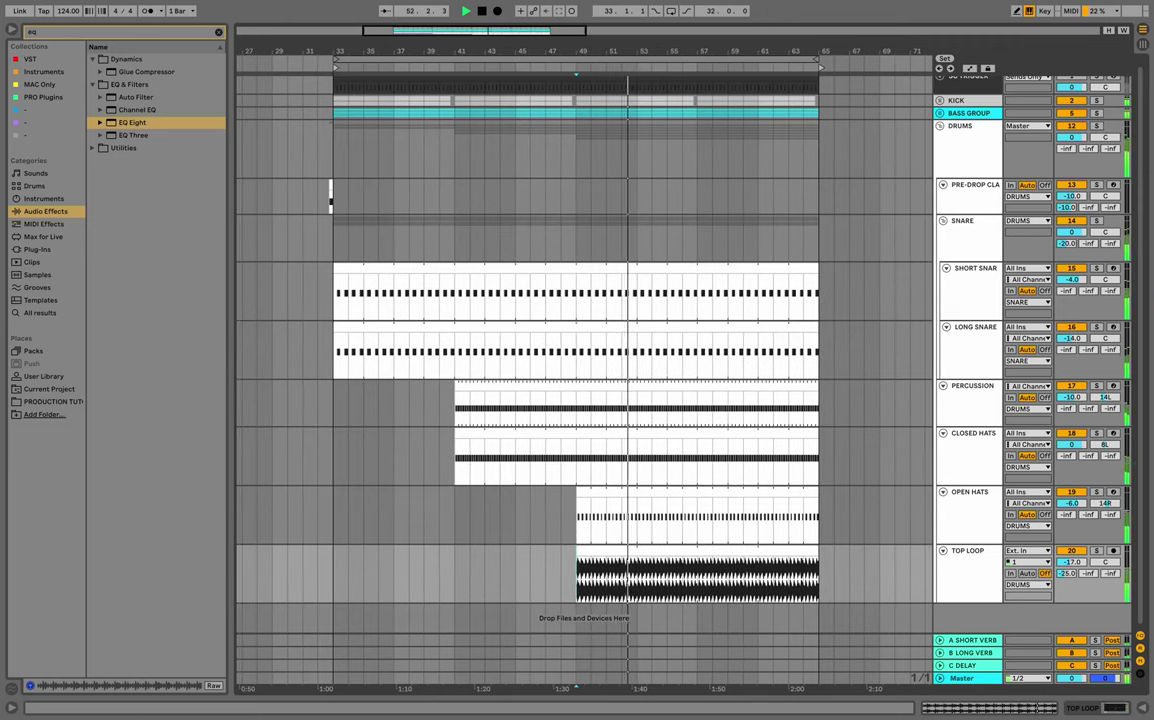
mouse_move(617, 51)
left_mouse_down()
mouse_move(617, 72)
mouse_move(637, 76)
mouse_move(627, 72)
left_mouse_up()
scroll(667, 234, "right", 1)
scroll(667, 234, "left", 1)
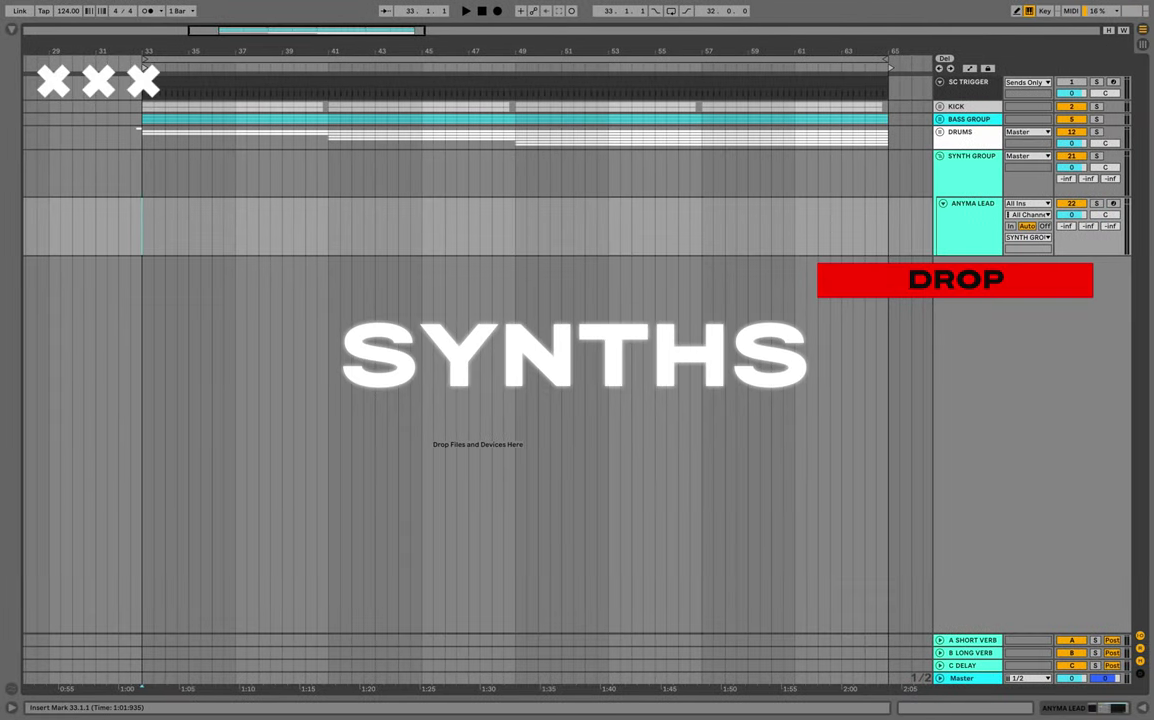
Create an empty four-bar MIDI clip from bar 33 to bar 37 on the ANYMA LEAD track and solo the track.
left_click_drag(235, 228, 142, 228)
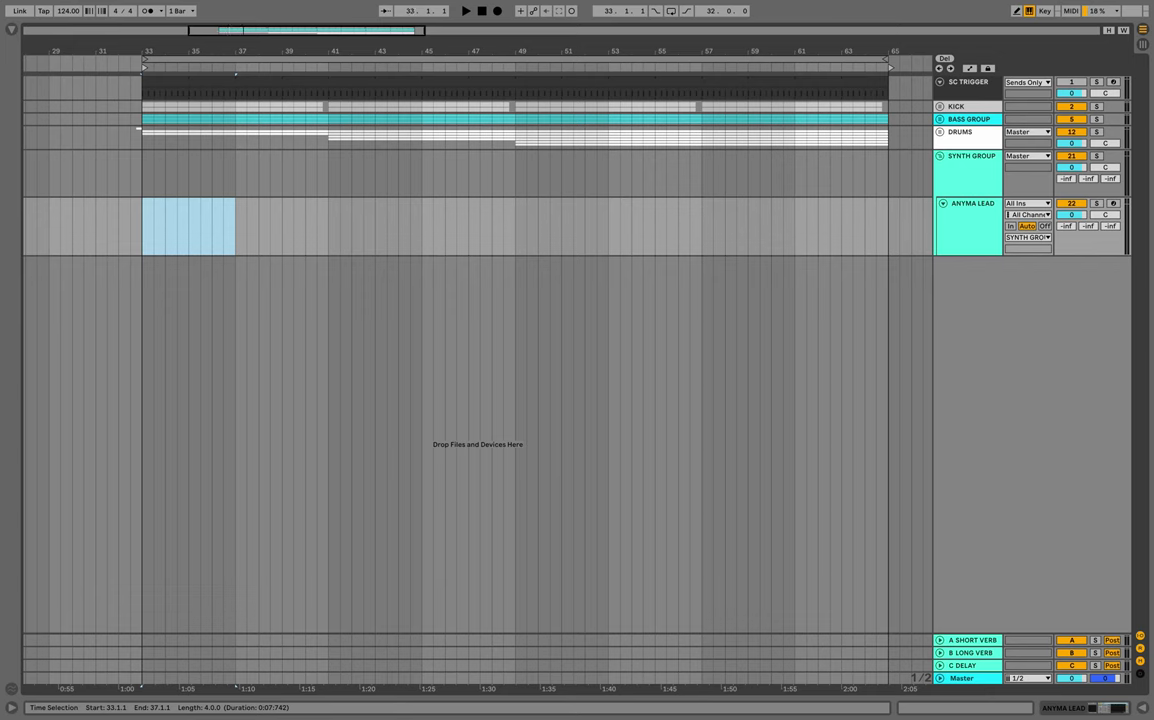
right_click(230, 205)
left_click(280, 304)
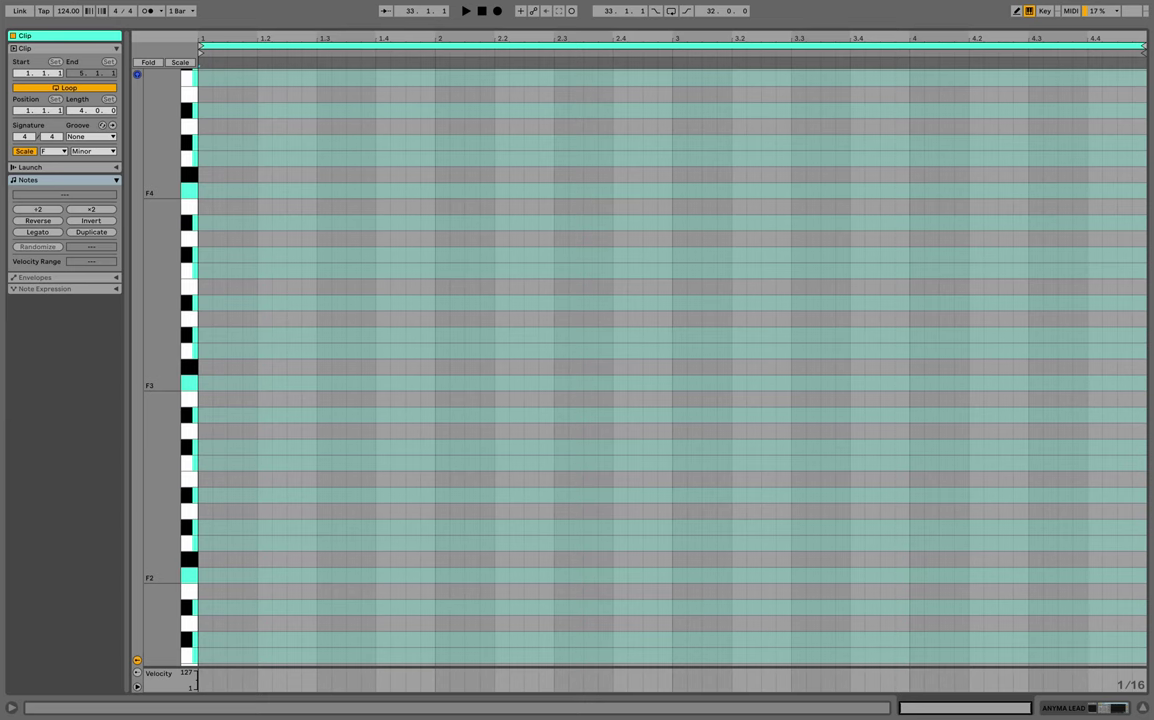
key("super+alt+l")
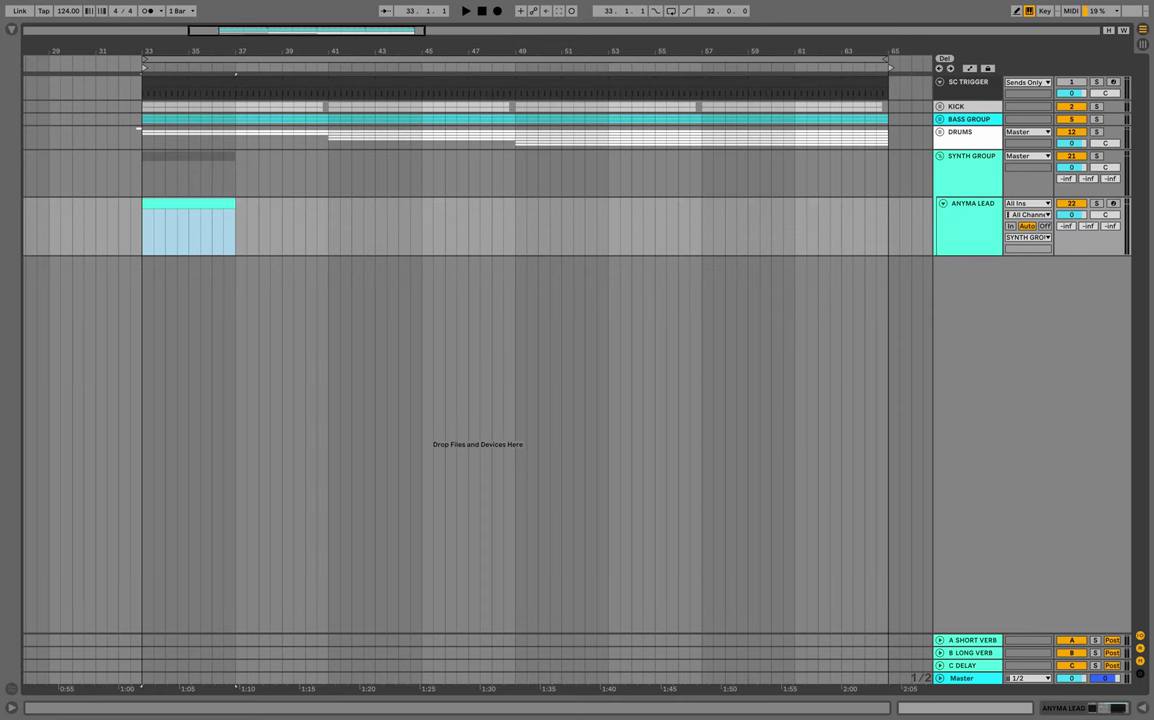
left_click(1097, 203)
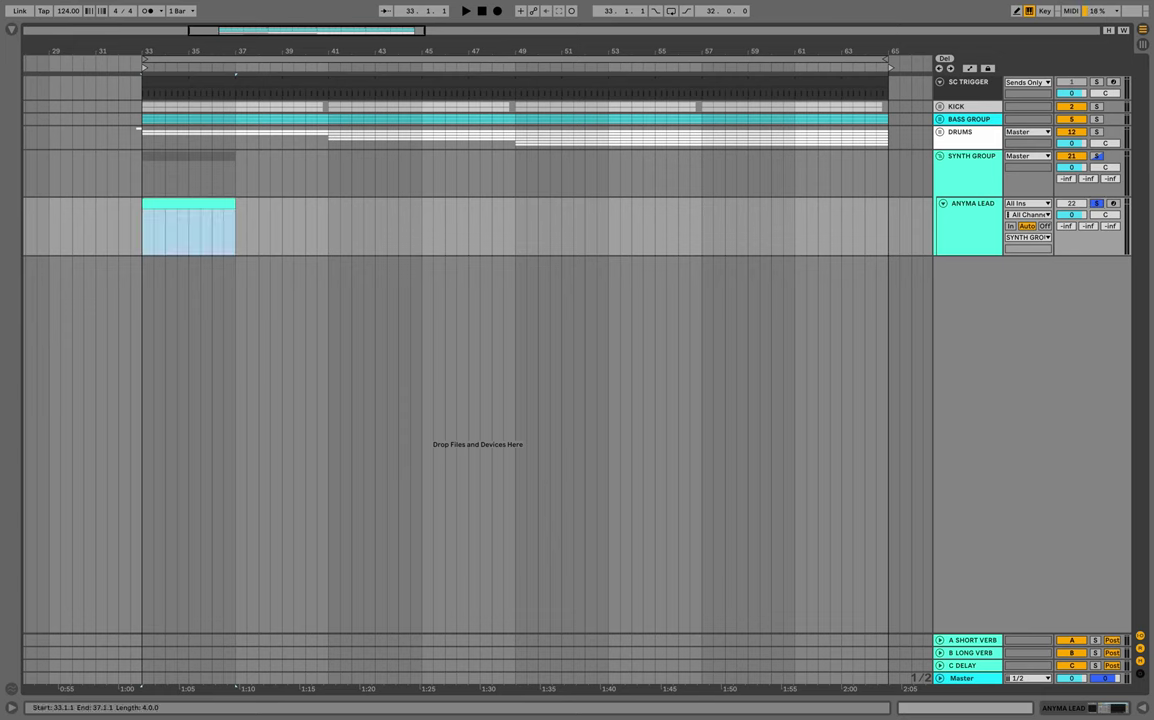
Enter an F2 note at the start of the lead clip, shorten it to 1/32 on a 1/32 grid and repeat it across the first beat.
key("Tab")
key("Delete")
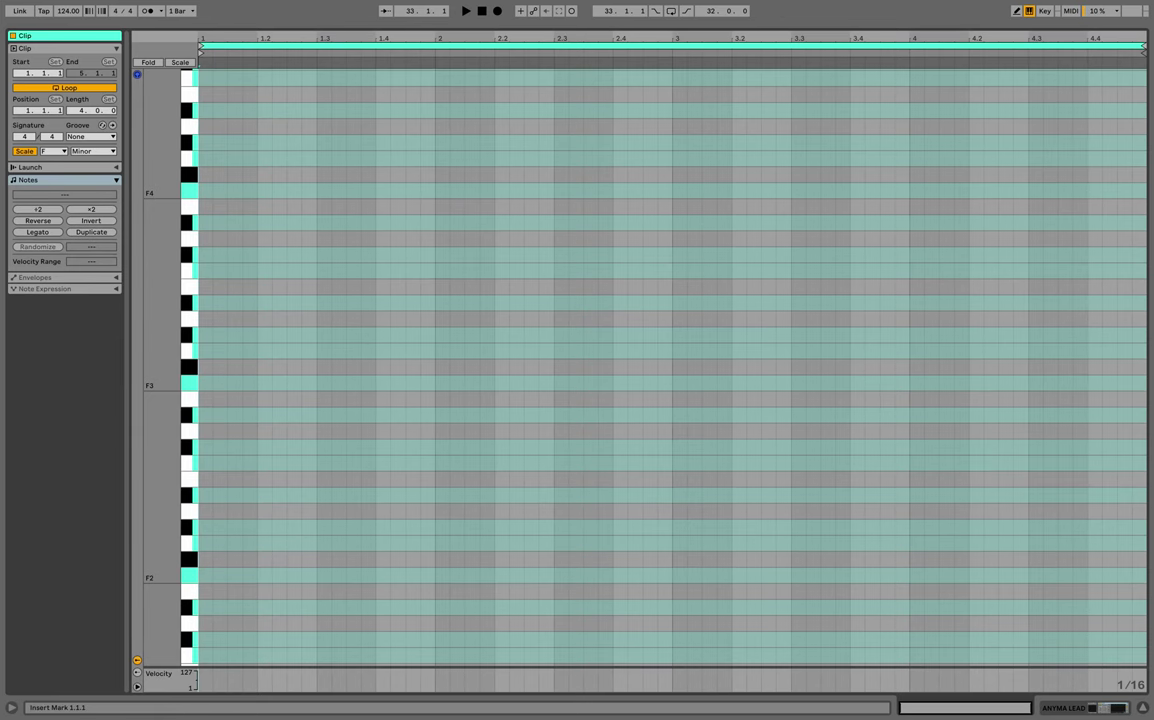
double_click(207, 576)
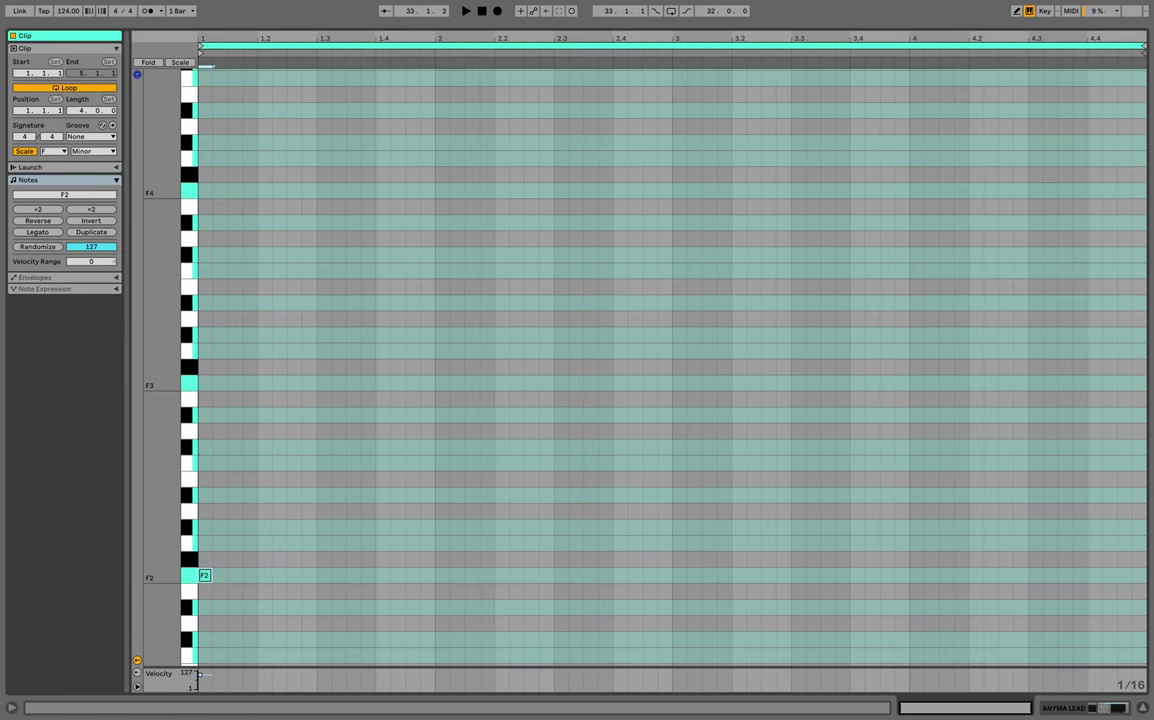
left_click_drag(260, 38, 260, 77)
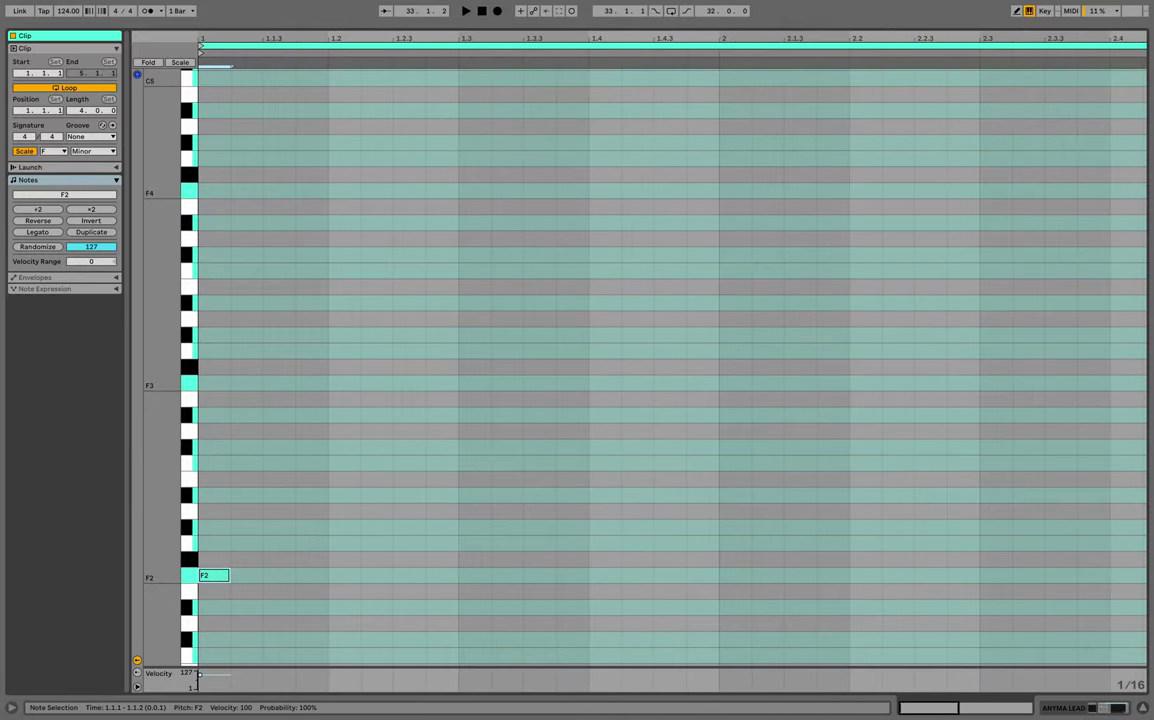
right_click(315, 367)
left_click(338, 528)
left_click_drag(229, 576, 214, 576)
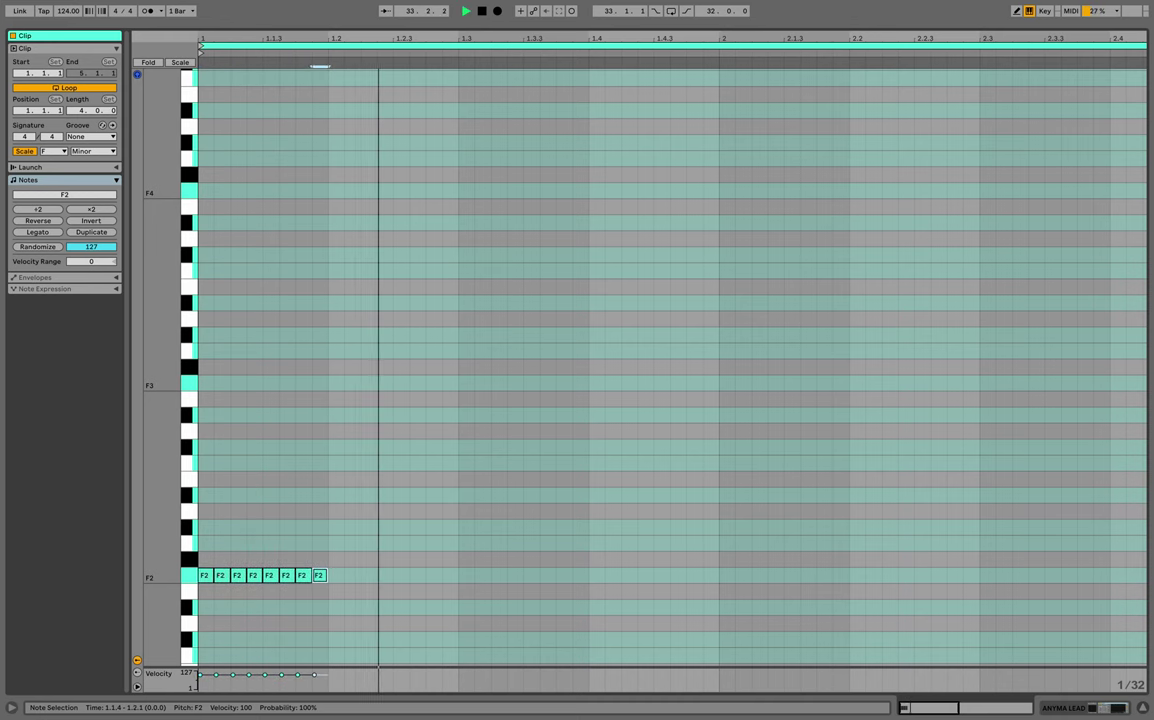
Add 1/32 F2 notes at 1.2.1 and 1.2.2 in the lead clip, auditioning the pattern between additions.
key("space")
key("space")
key("space")
double_click(336, 576)
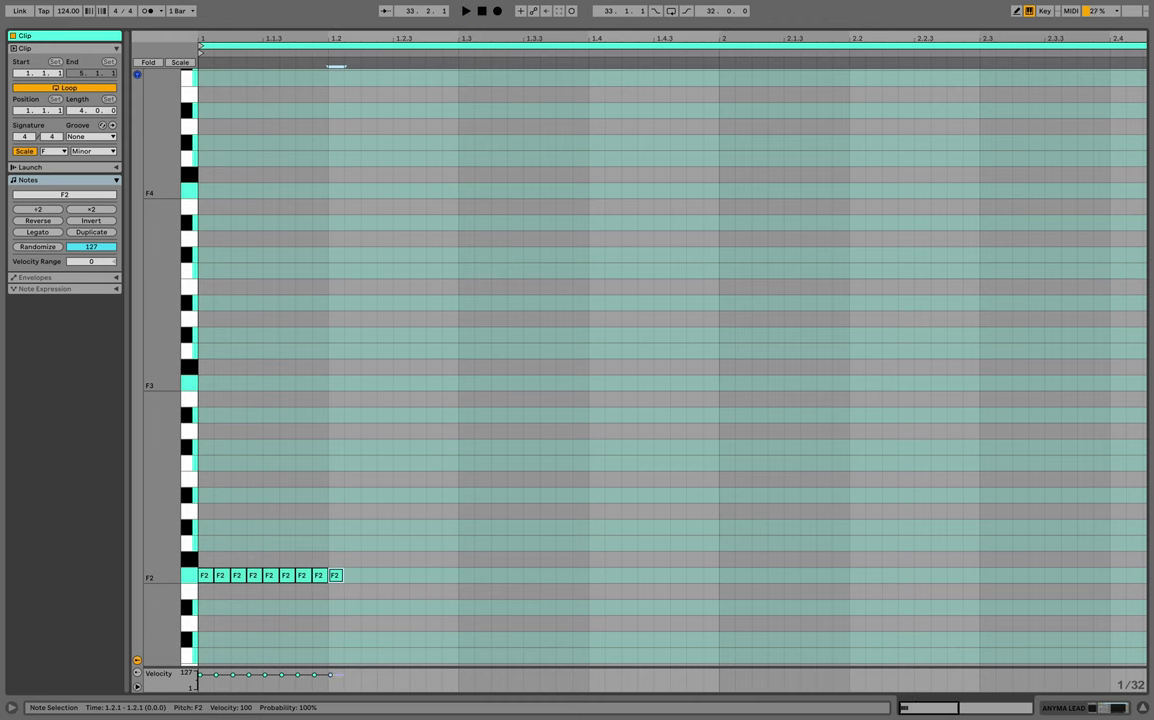
key("space")
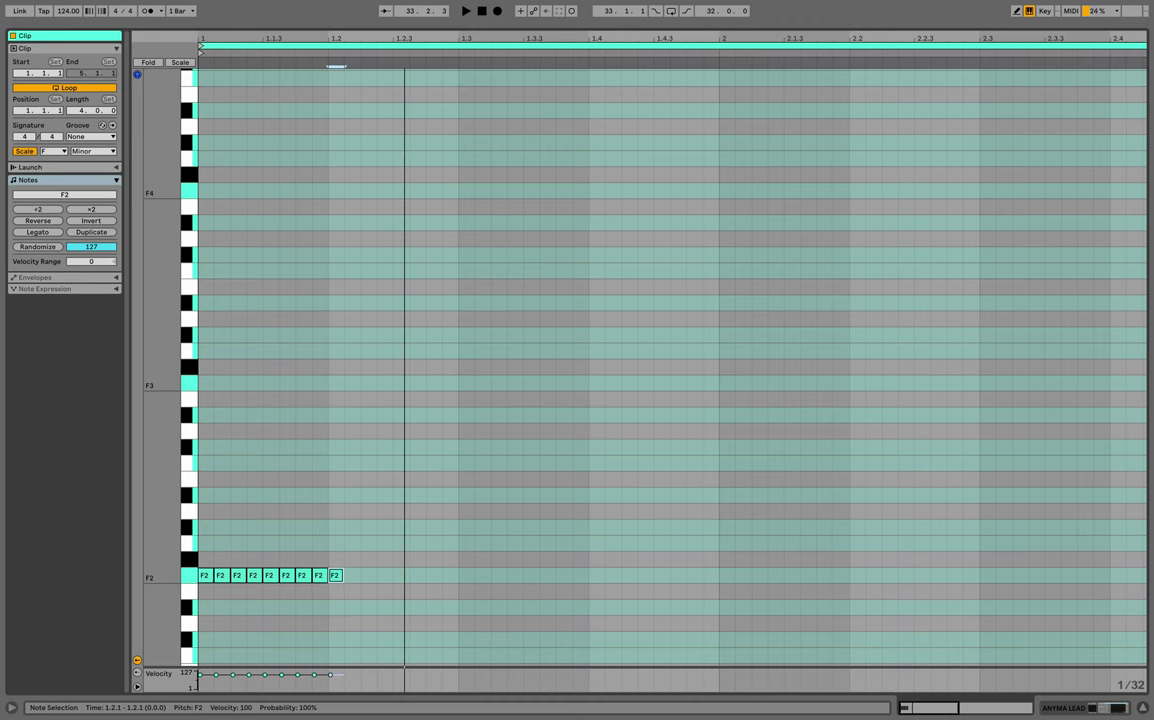
double_click(387, 578)
key("space")
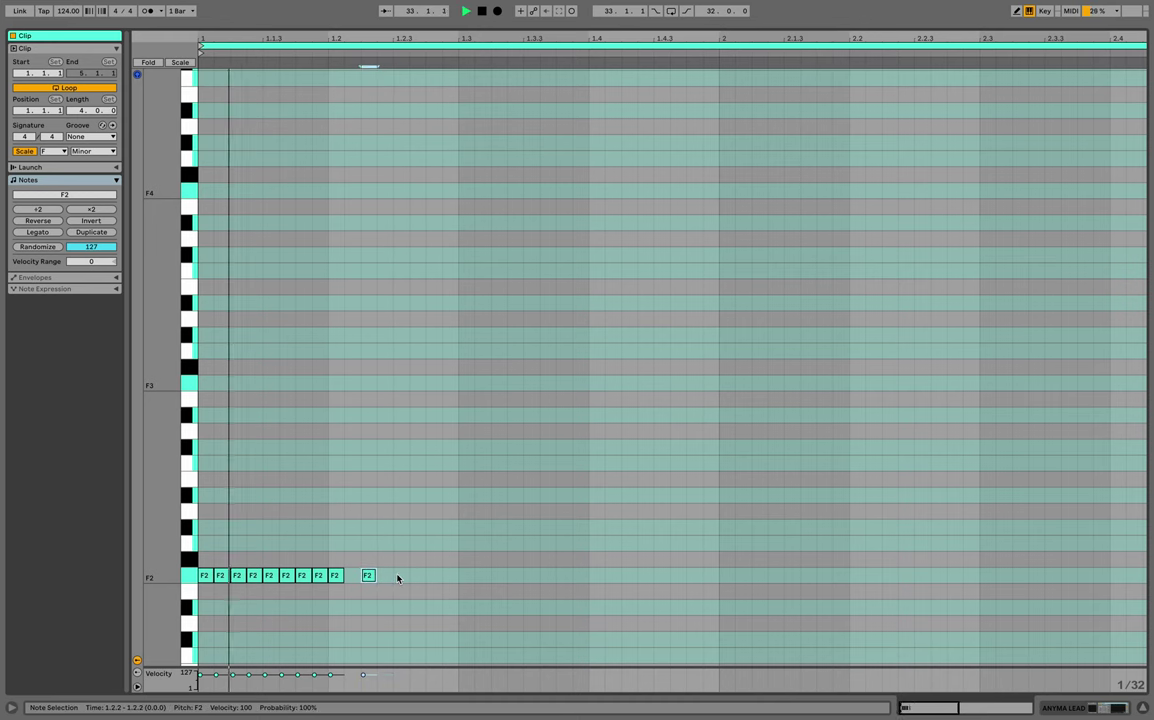
Continue the lead rhythm with 1/32 F2 notes at 1.2.4, 1.3.2 and 1.3.4, checking each placement by playback.
key("space")
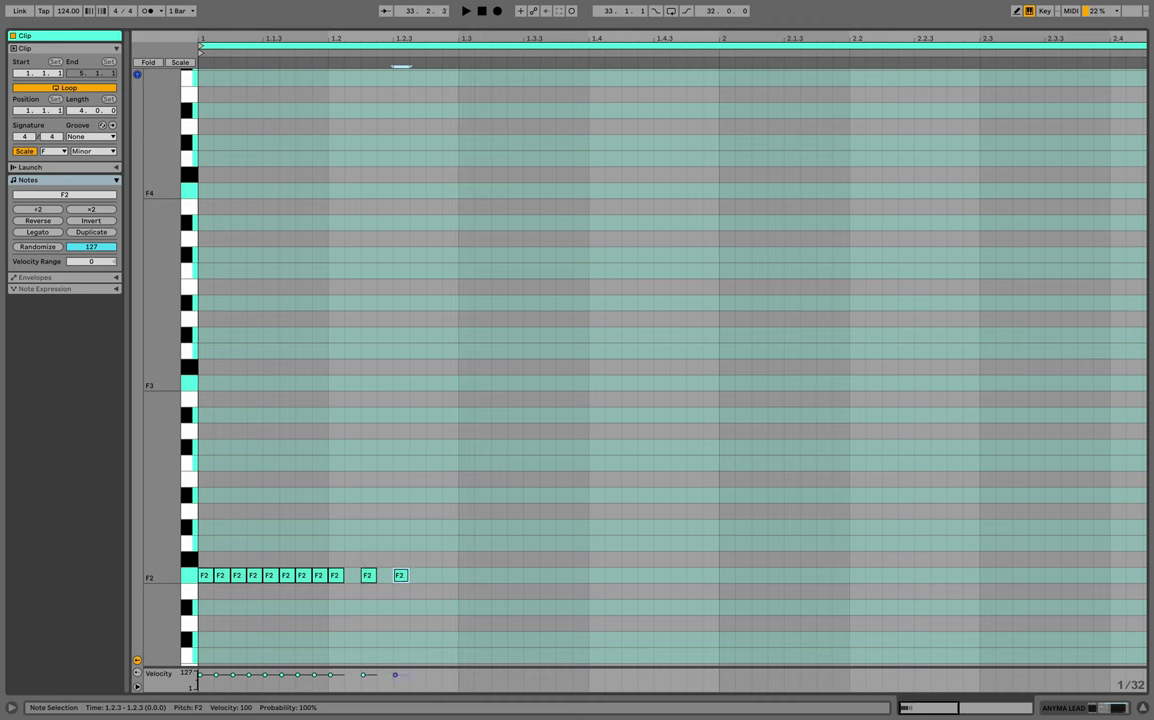
key("space")
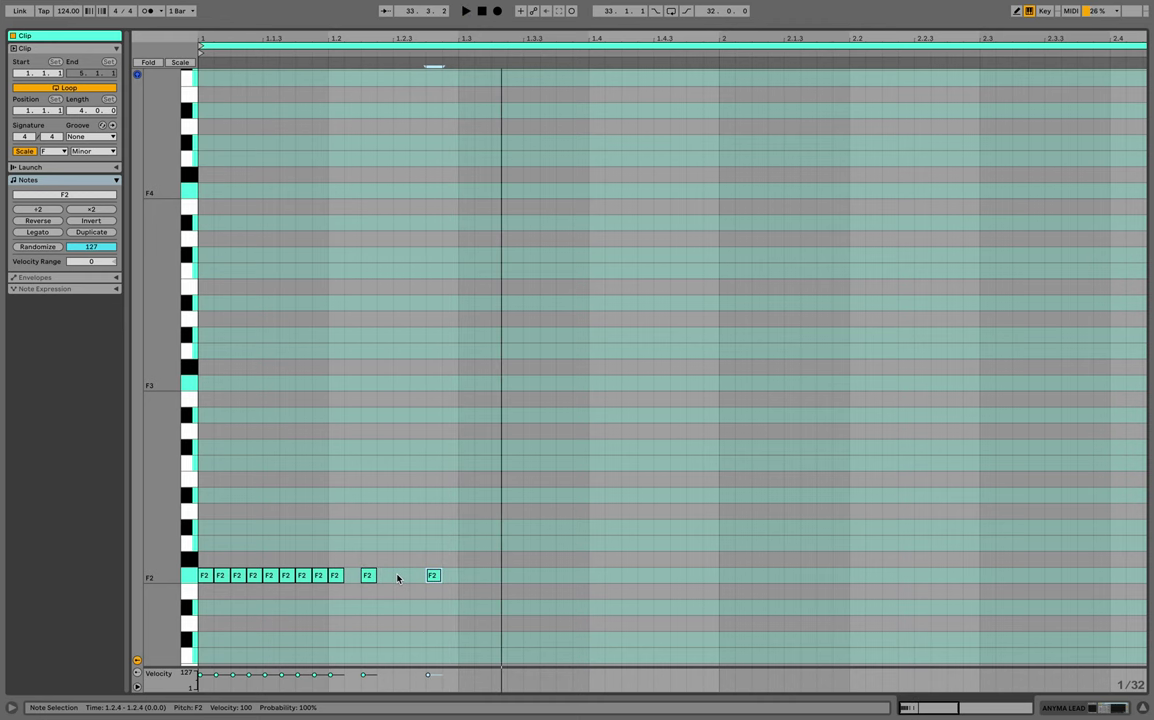
key("space")
double_click(496, 576)
key("space")
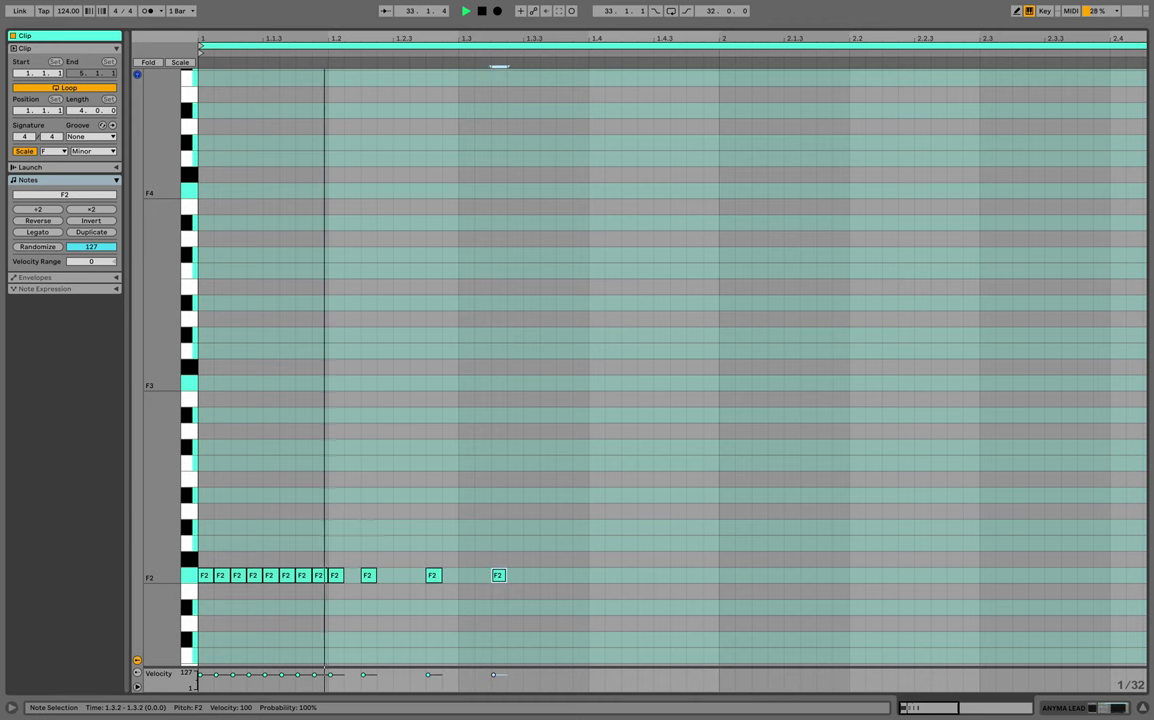
key("space")
double_click(562, 576)
key("space")
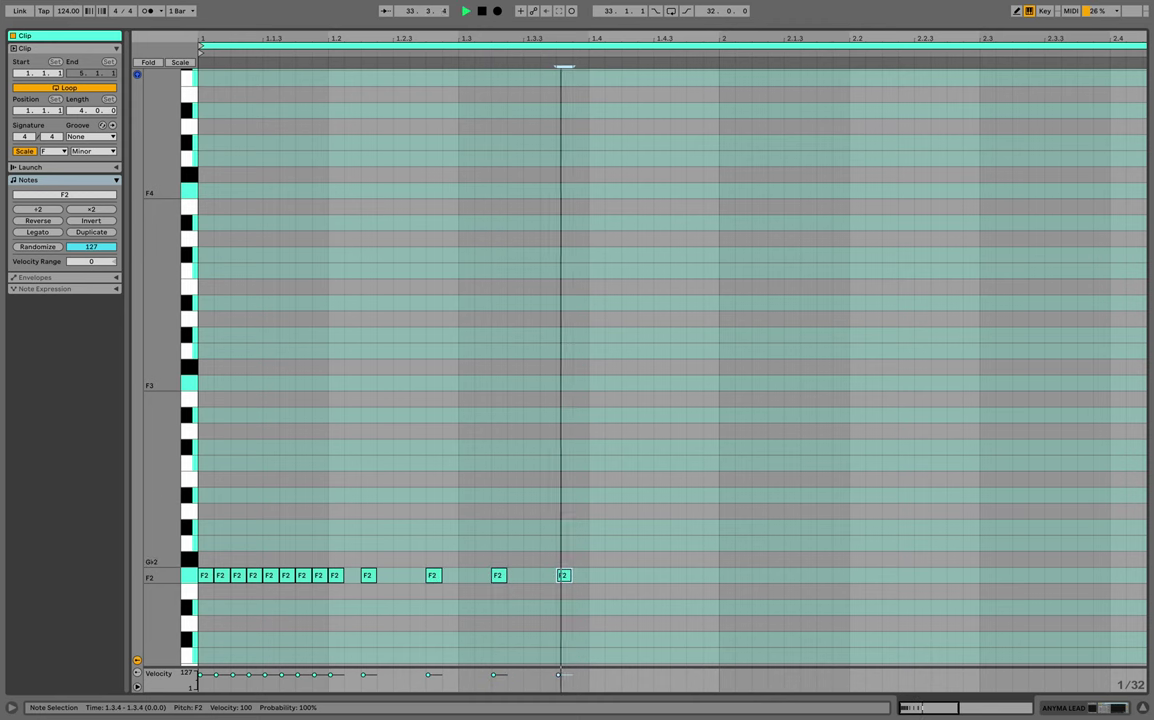
Unsolo ANYMA LEAD, lower its track volume to -10.5 dB and play it within the mix.
key("alt+super+l")
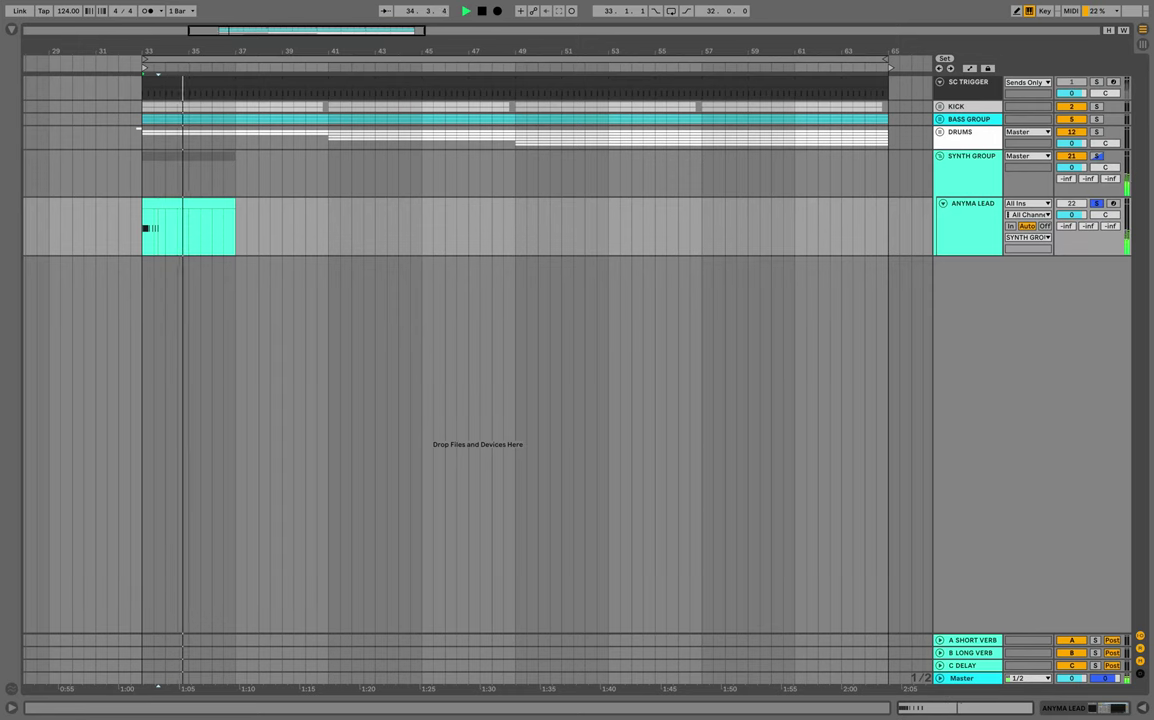
key("space")
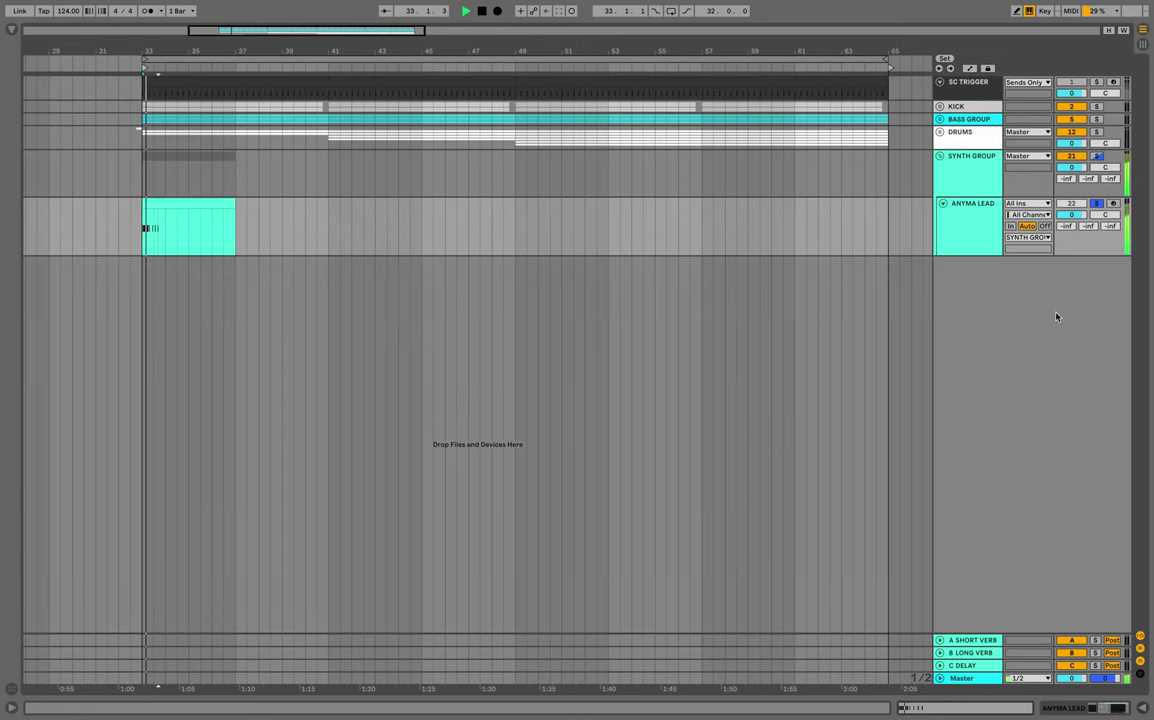
key("space")
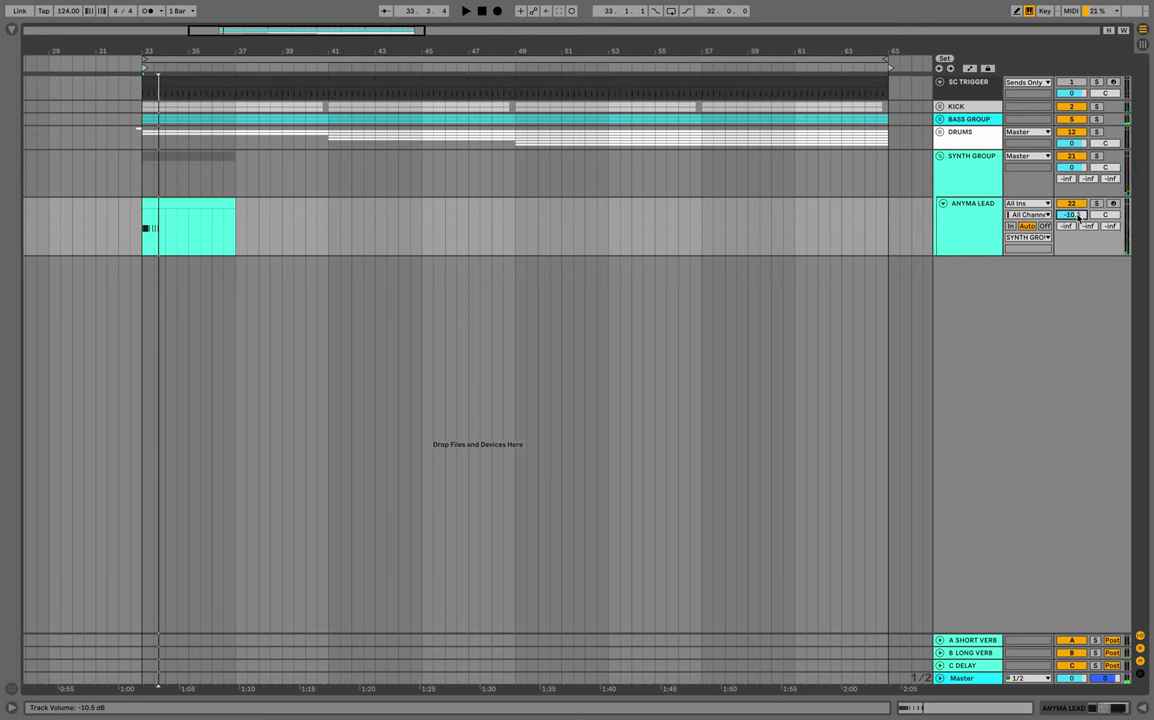
key("space")
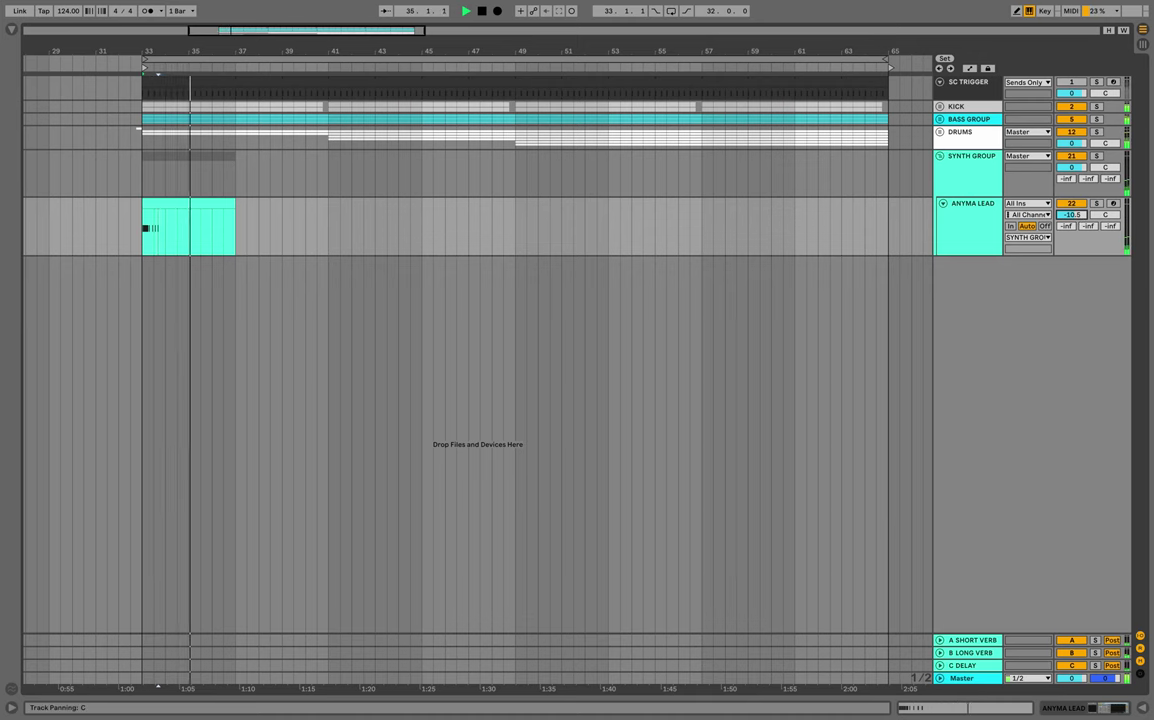
Duplicate the first two bars of the lead clip's notes so the F2 pattern repeats from bar 3.
double_click(188, 203)
key("space")
scroll(580, 434, "down", 3)
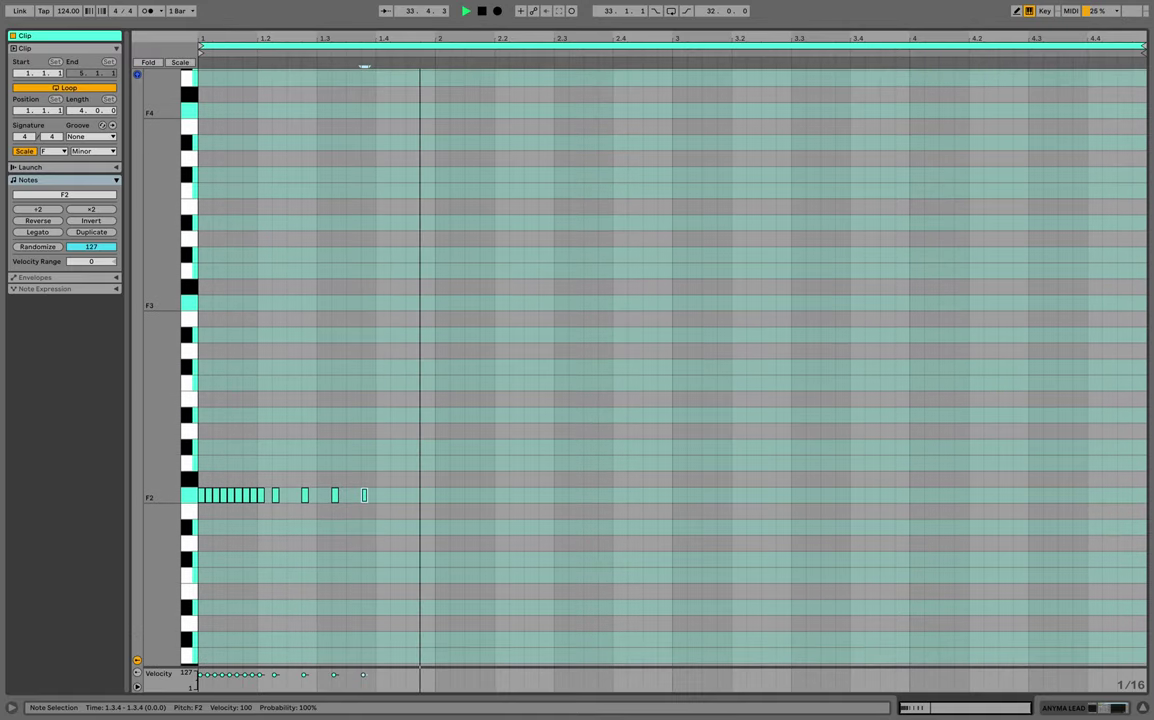
left_click_drag(672, 484, 185, 533)
key("super+d")
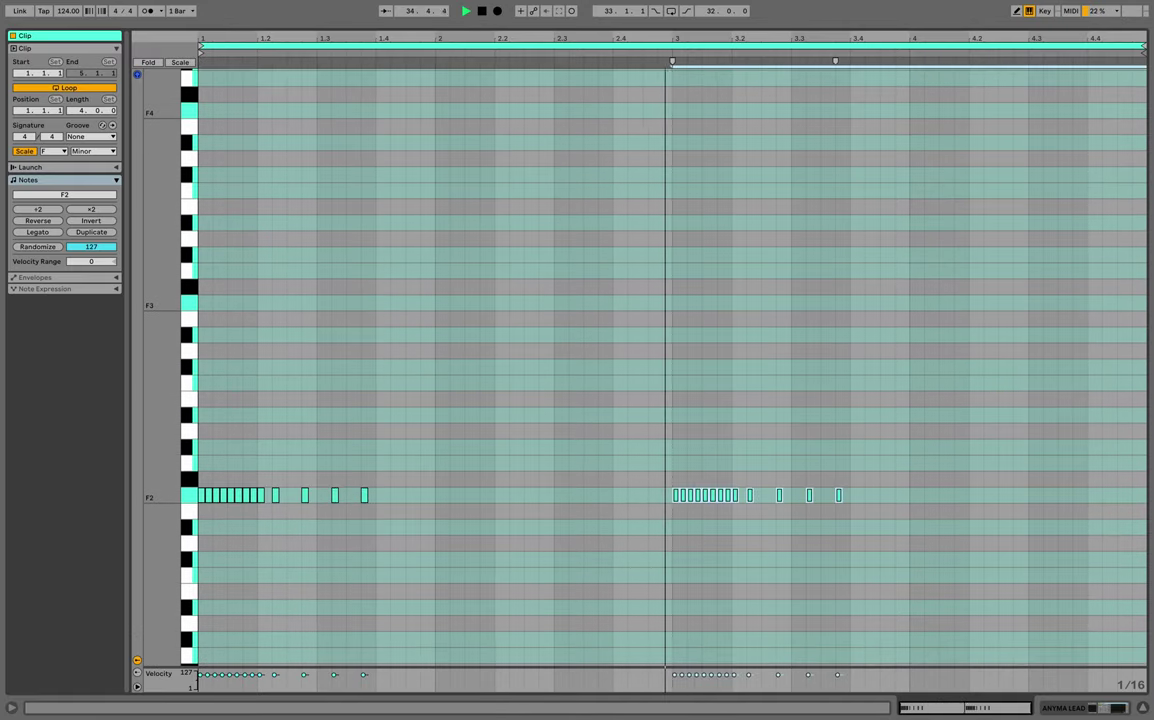
Solo the ANYMA LEAD track in the arrangement and listen to the duplicated pattern.
key("super+alt+e")
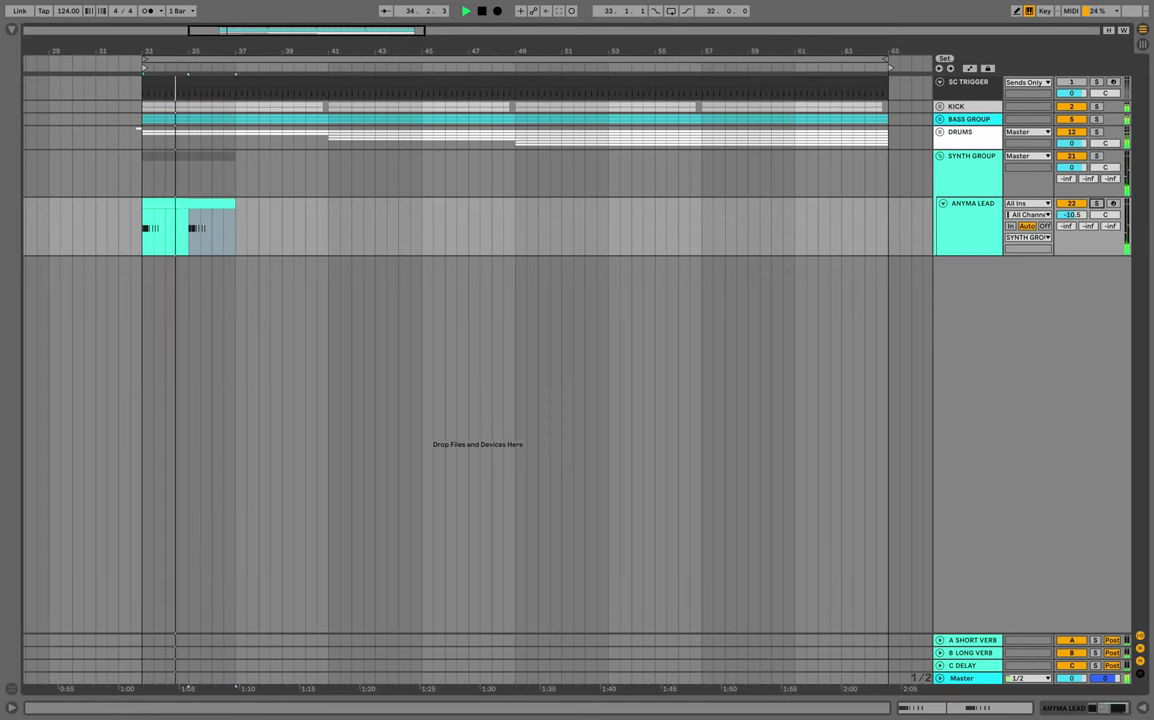
left_click(1097, 203)
key("space")
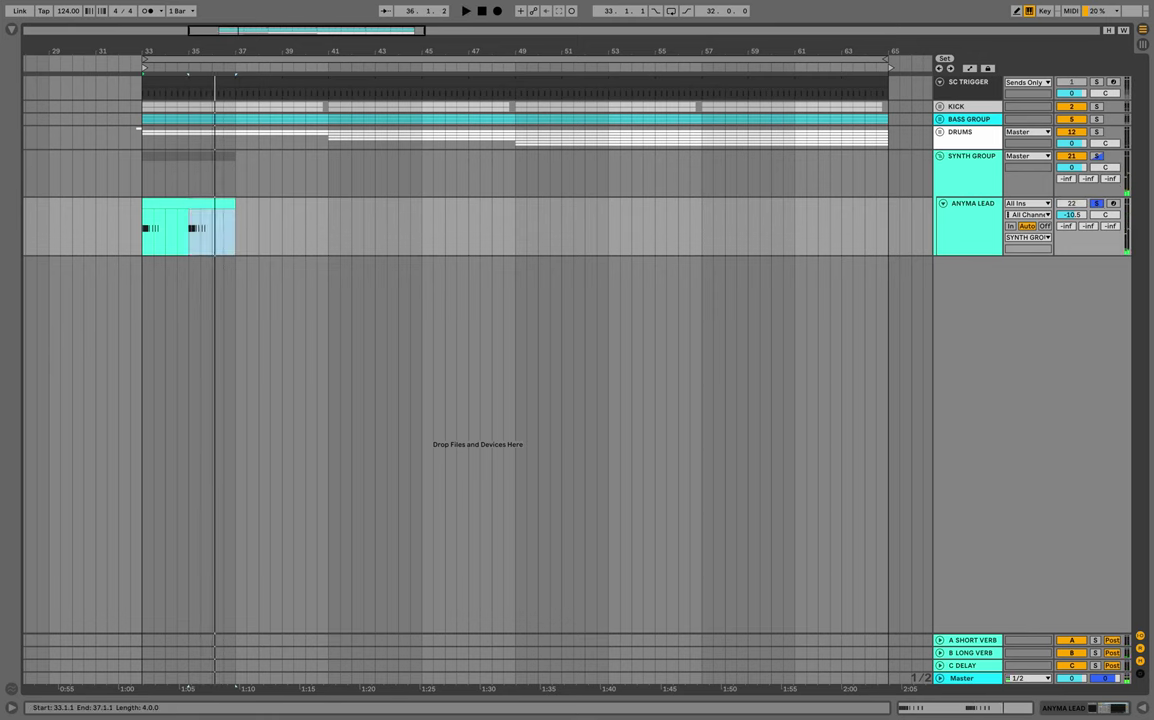
Add a 1/32 F2 pickup note at 2.4.3 before the repeated lead pattern and play it back in the arrangement.
key("shift+Tab")
key("space")
left_click_drag(656, 38, 656, 146)
double_click(650, 495)
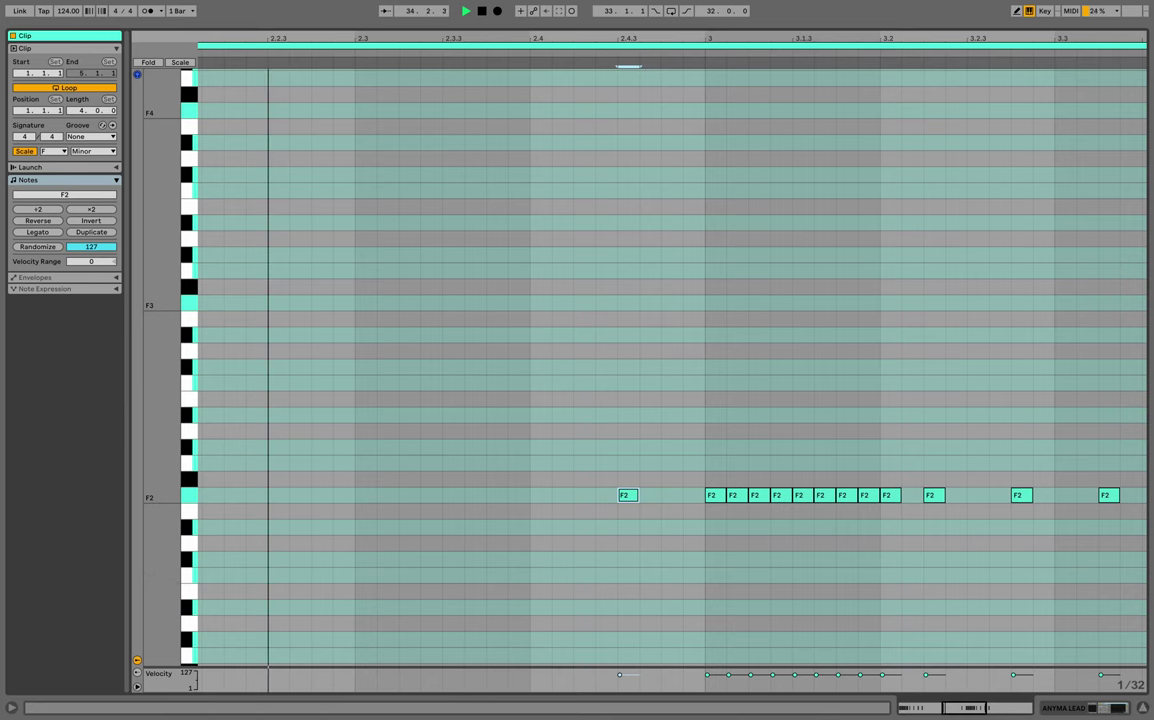
key("super+alt+l")
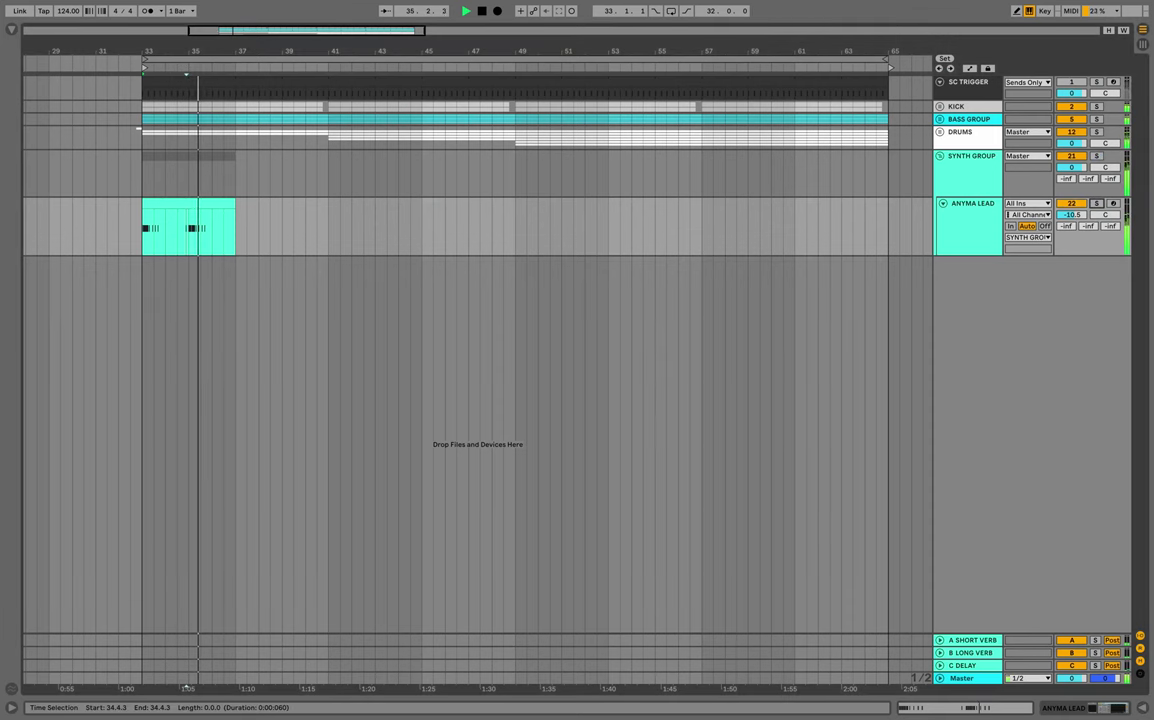
Play the ANYMA LEAD clip in the full mix from bar 33 and select the clip.
left_click(143, 237)
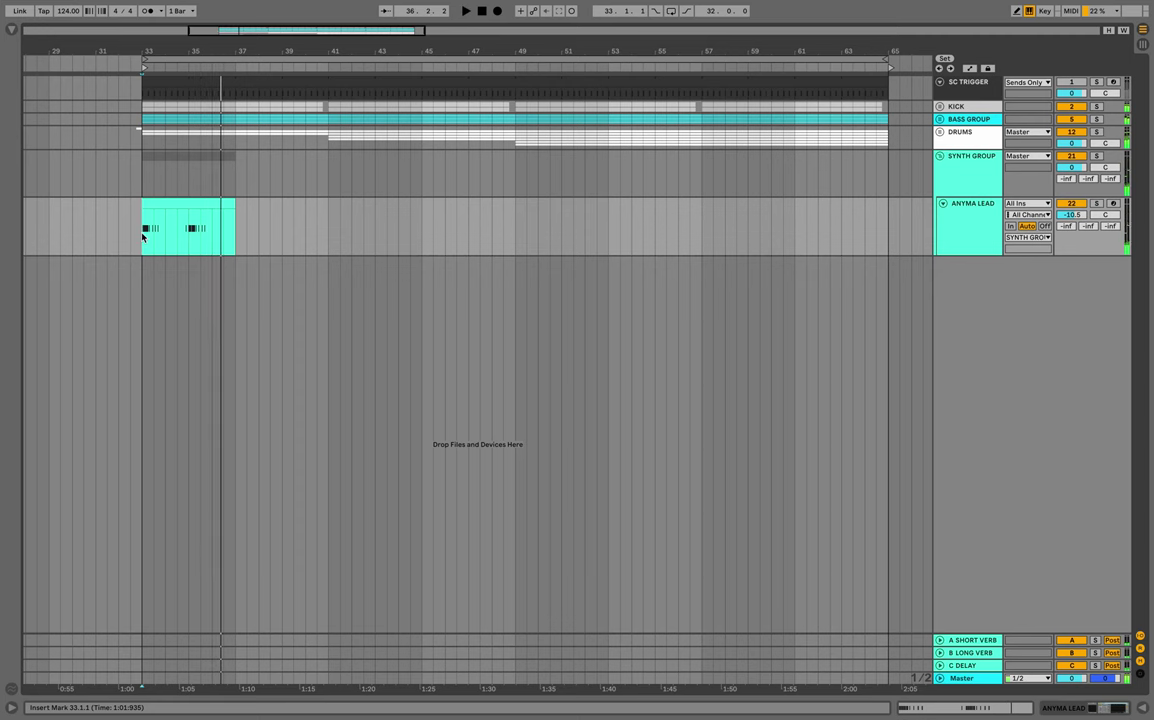
key("space")
key("space")
left_click(160, 203)
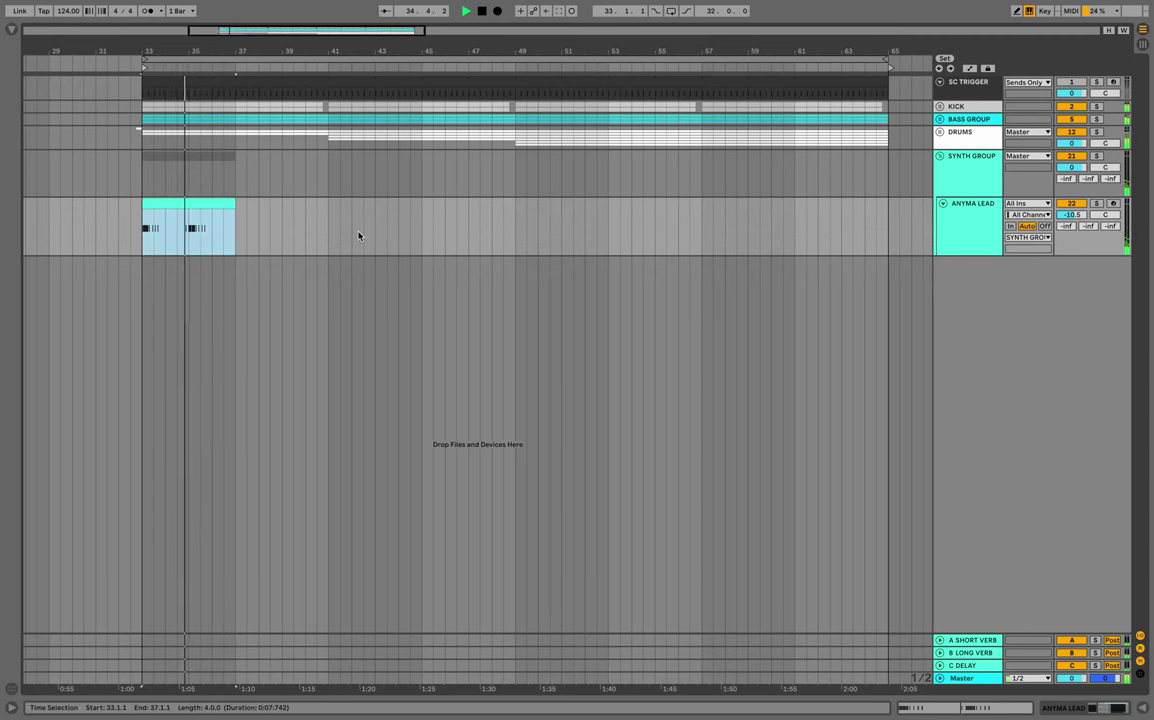
Duplicate the lead clip's first two bars of notes, including the 2.4.3 pickup, into bars 3 and 4, and play them back.
double_click(222, 201)
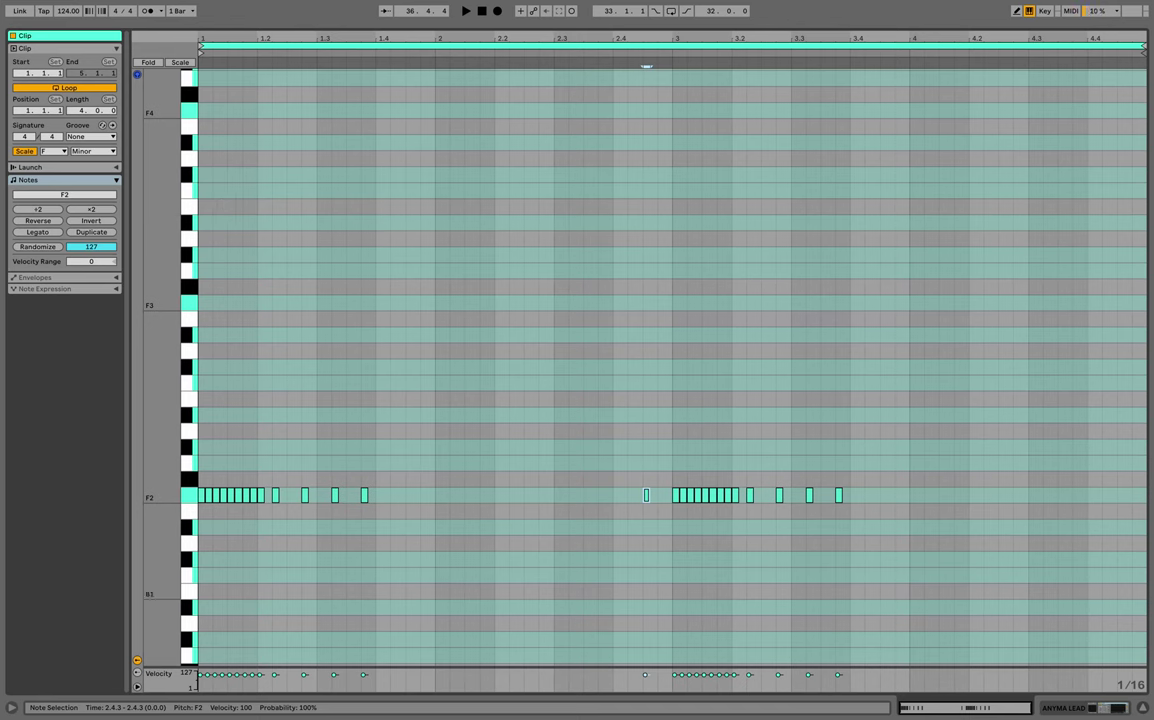
left_click(672, 65)
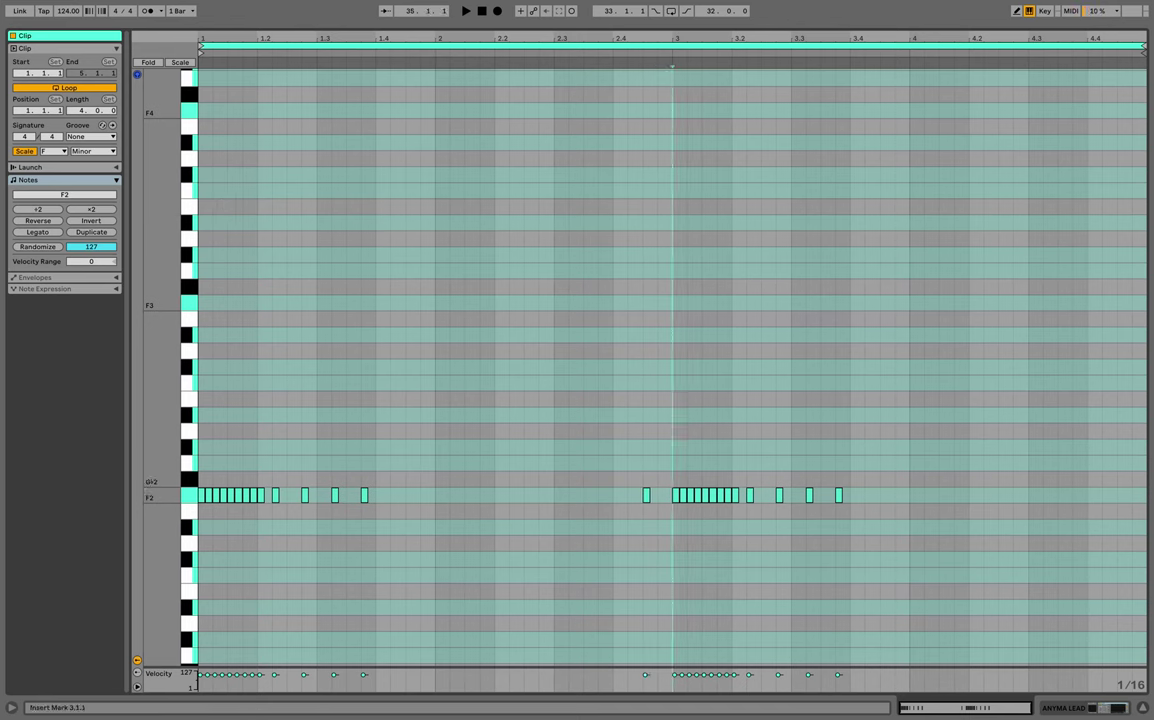
left_click_drag(673, 482, 404, 537)
left_click(702, 480)
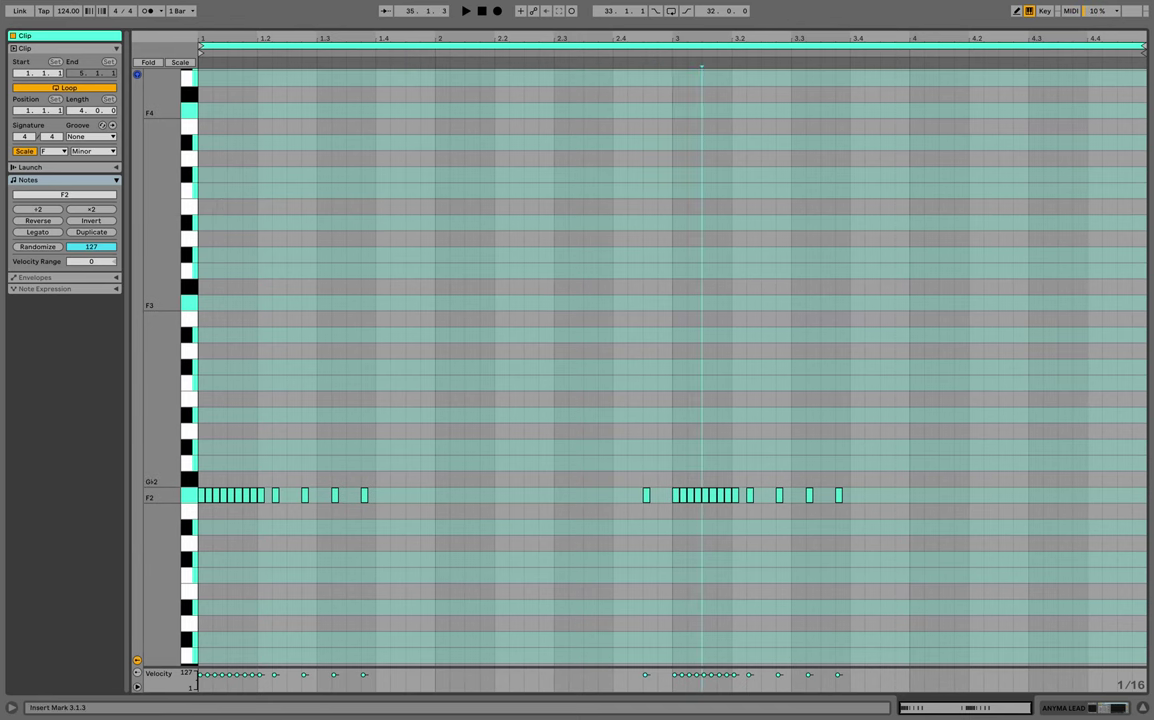
left_click_drag(666, 473, 200, 528)
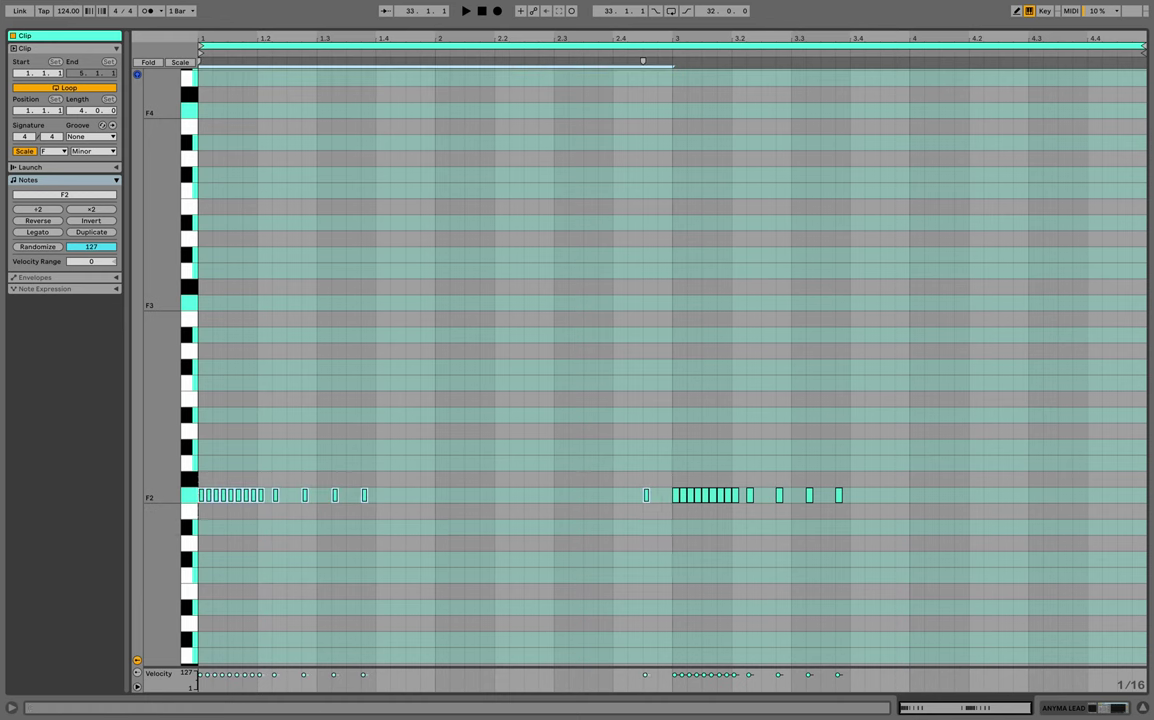
key("ctrl+d")
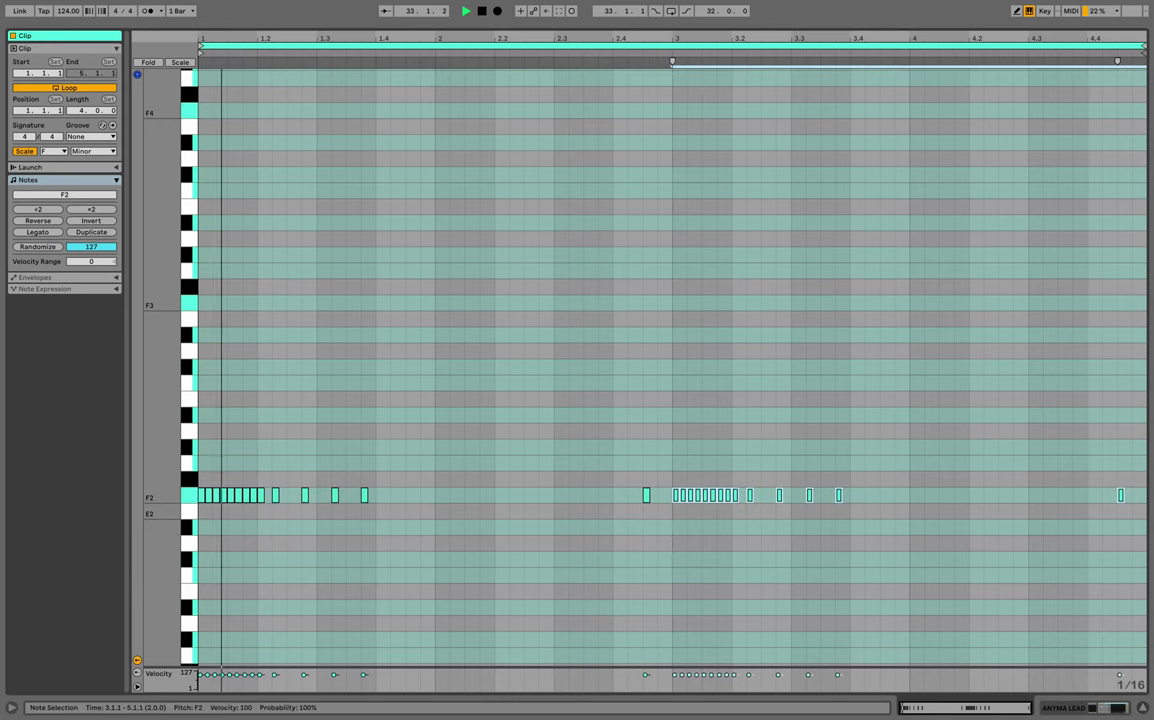
key("Tab")
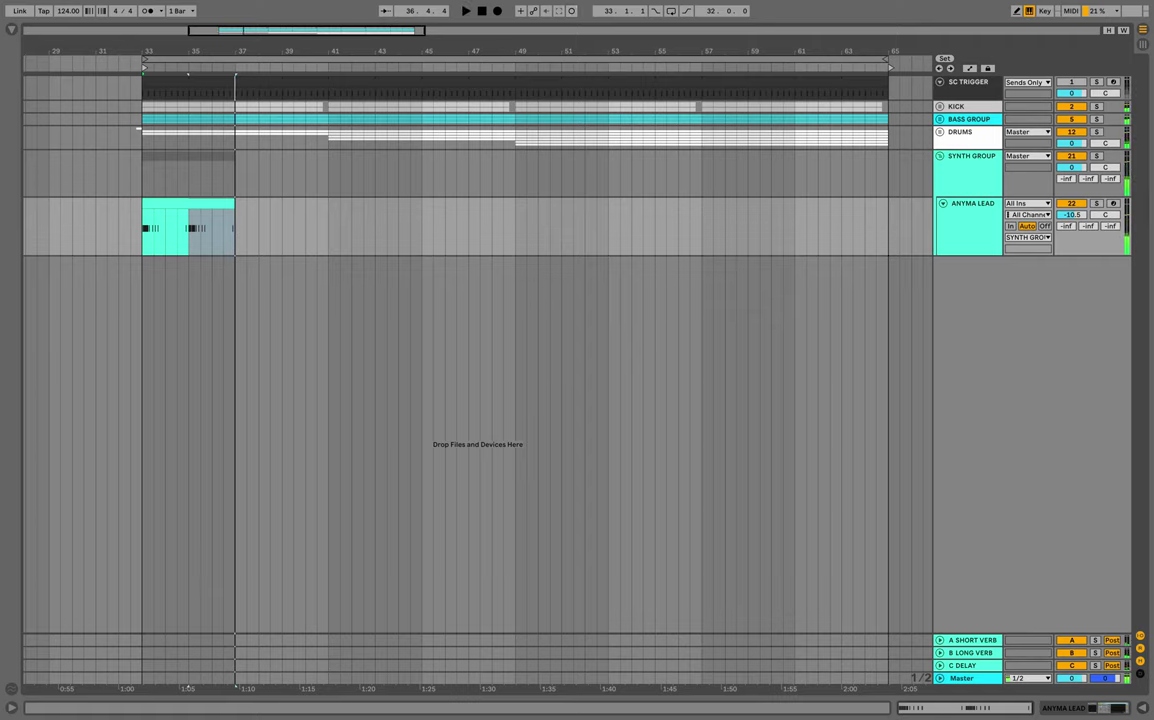
Extend the repeating ANYMA LEAD clip through the whole drop, from bar 33 to bar 65.
left_click_drag(176, 51, 173, 35)
left_click_drag(223, 203, 785, 203)
key("space")
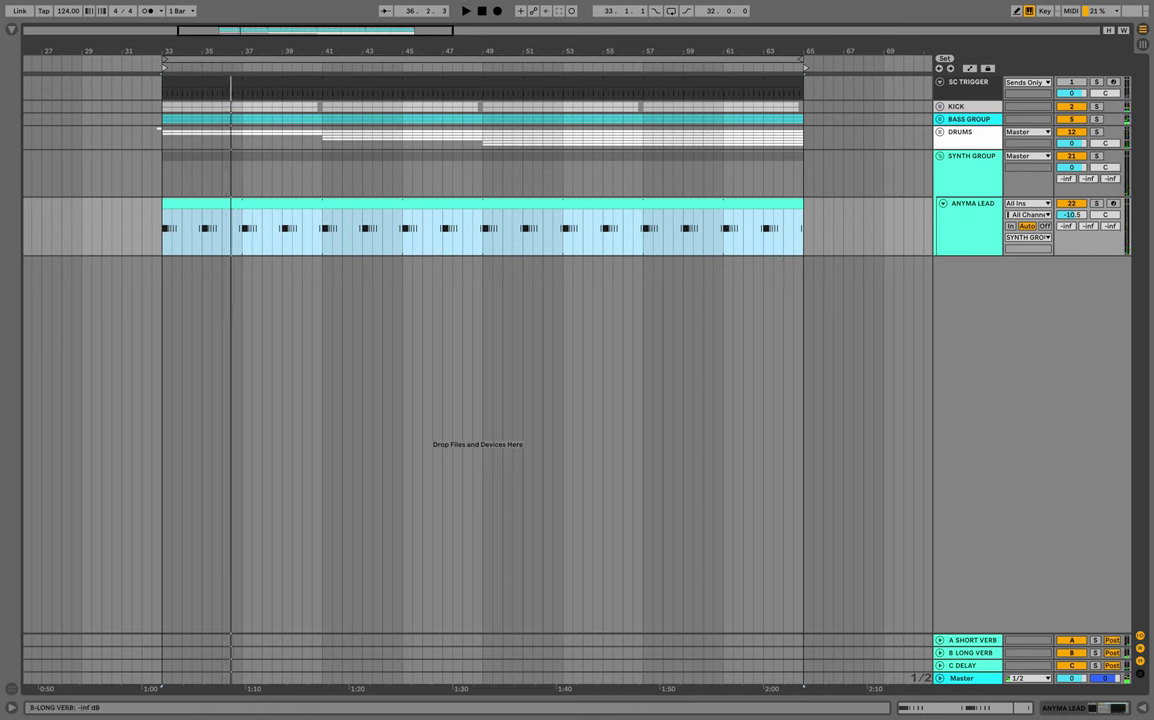
With ANYMA LEAD soloed, set its B long verb send to -10.0 dB and C delay send to -15.0 dB, then unsolo it.
left_click(1072, 203)
left_click(1097, 203)
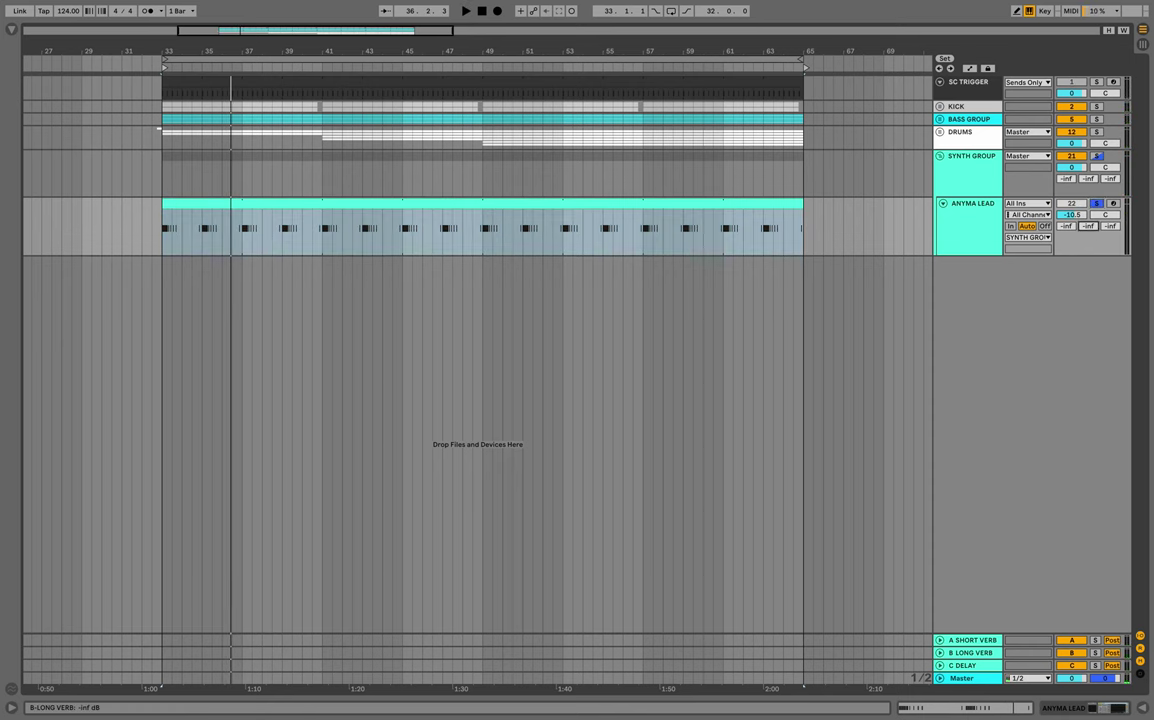
key("space")
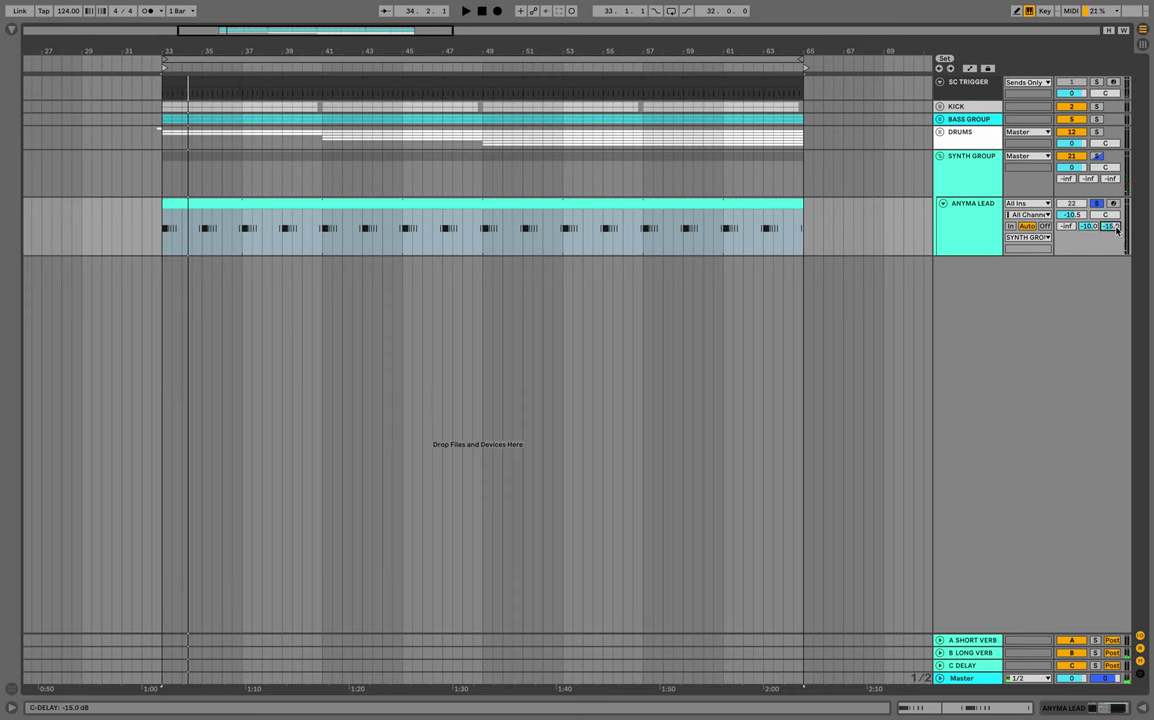
key("space")
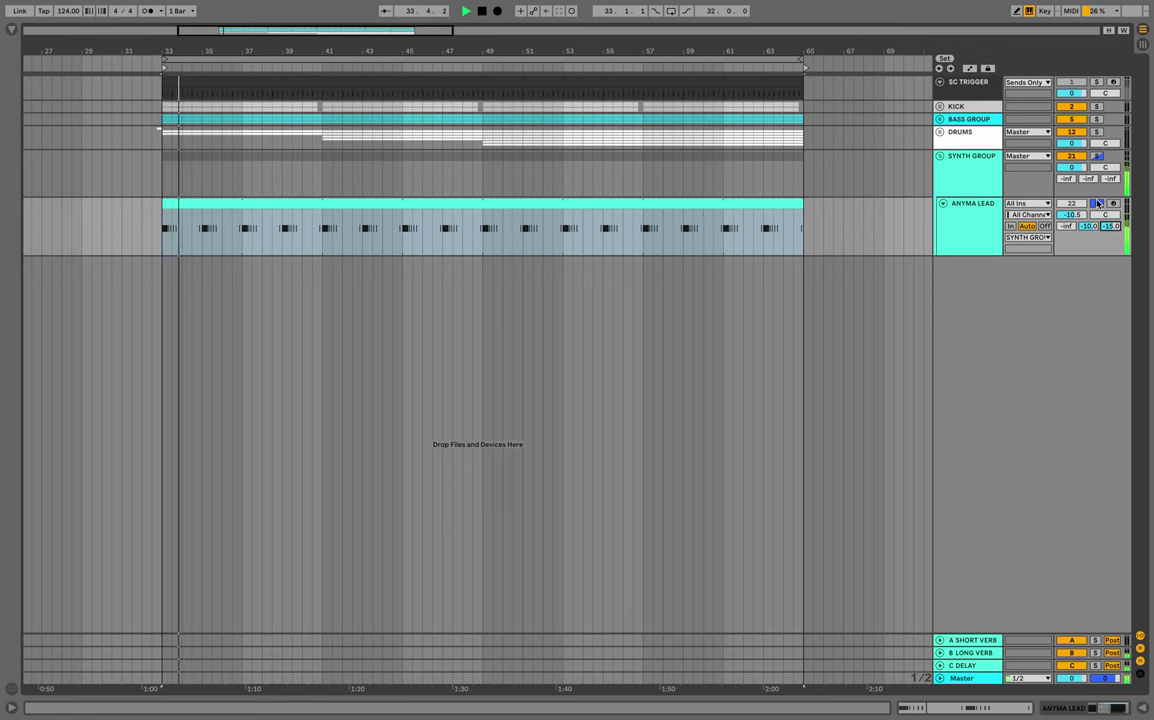
left_click(1097, 204)
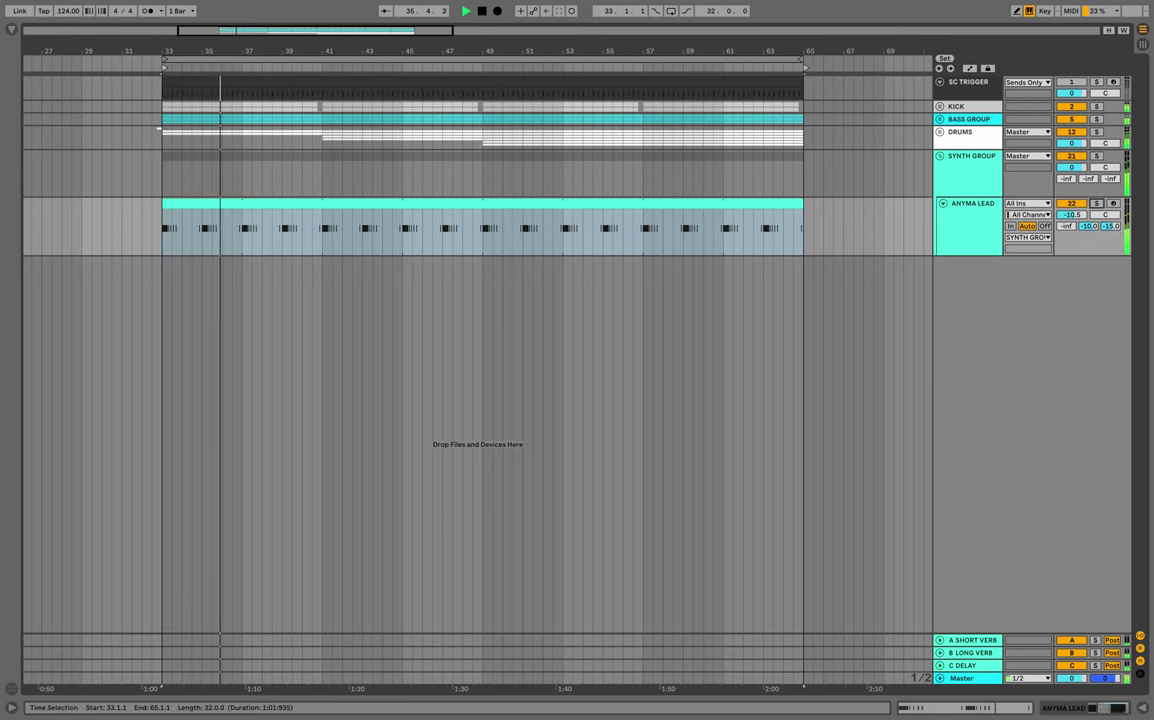
left_click_drag(332, 51, 306, 79)
Show the ANYMA LEAD device chain and solo the track to listen to it on its own.
double_click(972, 205)
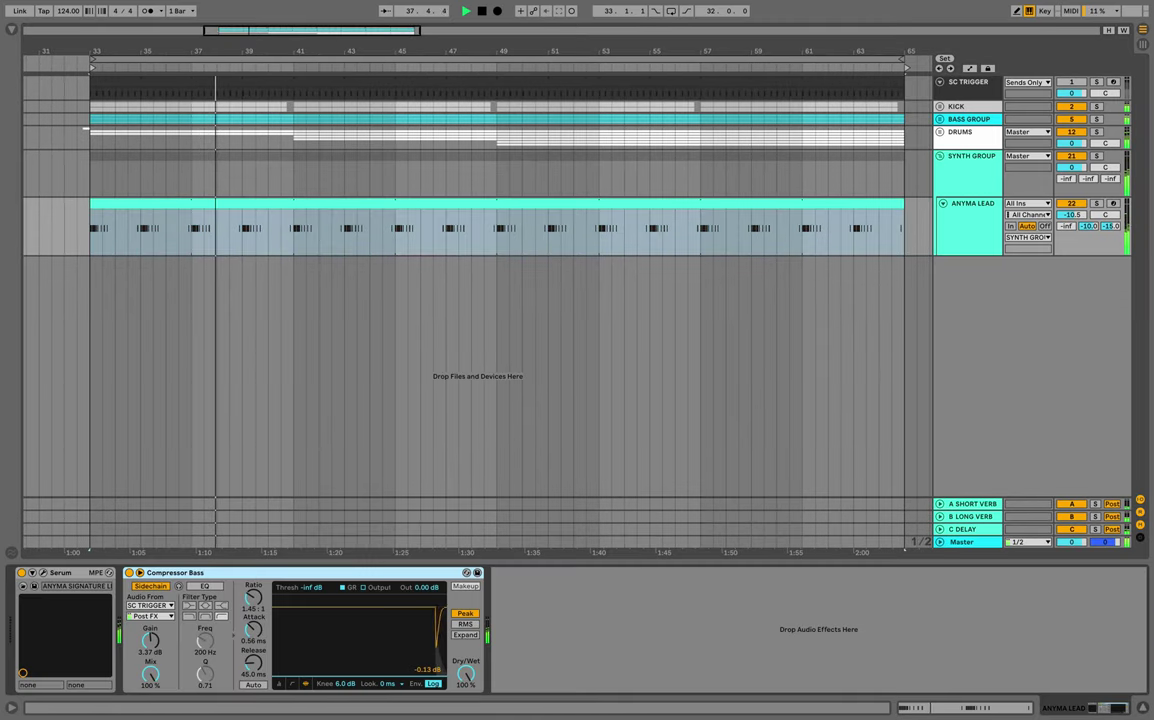
key("space")
left_click(1071, 204)
left_click(1097, 204)
key("space")
key("space")
Find EQ Eight among the audio effects and add it to ANYMA LEAD between Serum and the Compressor Bass device.
key("alt+super+b")
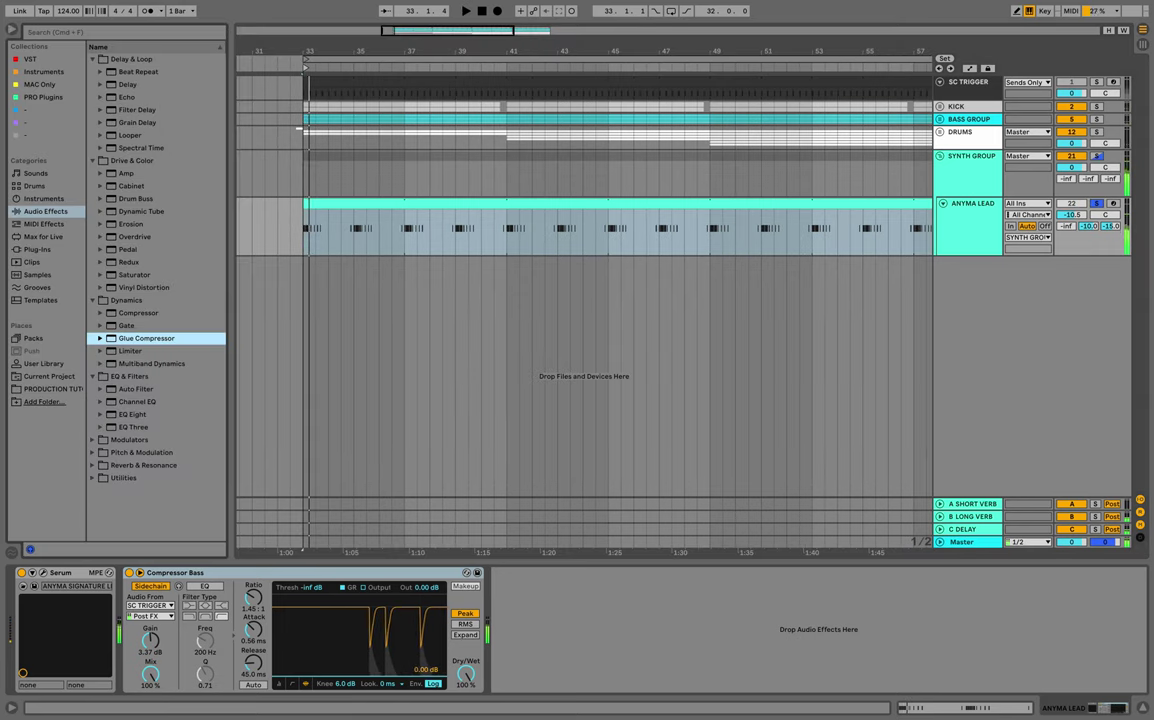
left_click(46, 33)
type("eq")
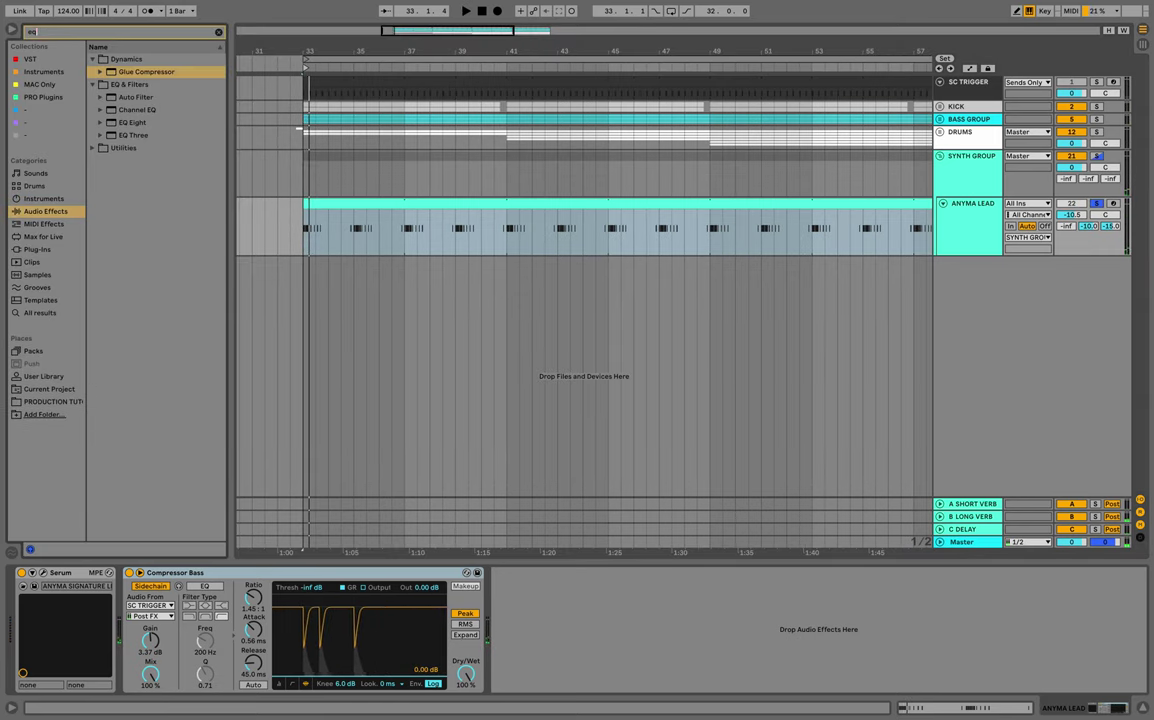
left_click(132, 123)
key("Return")
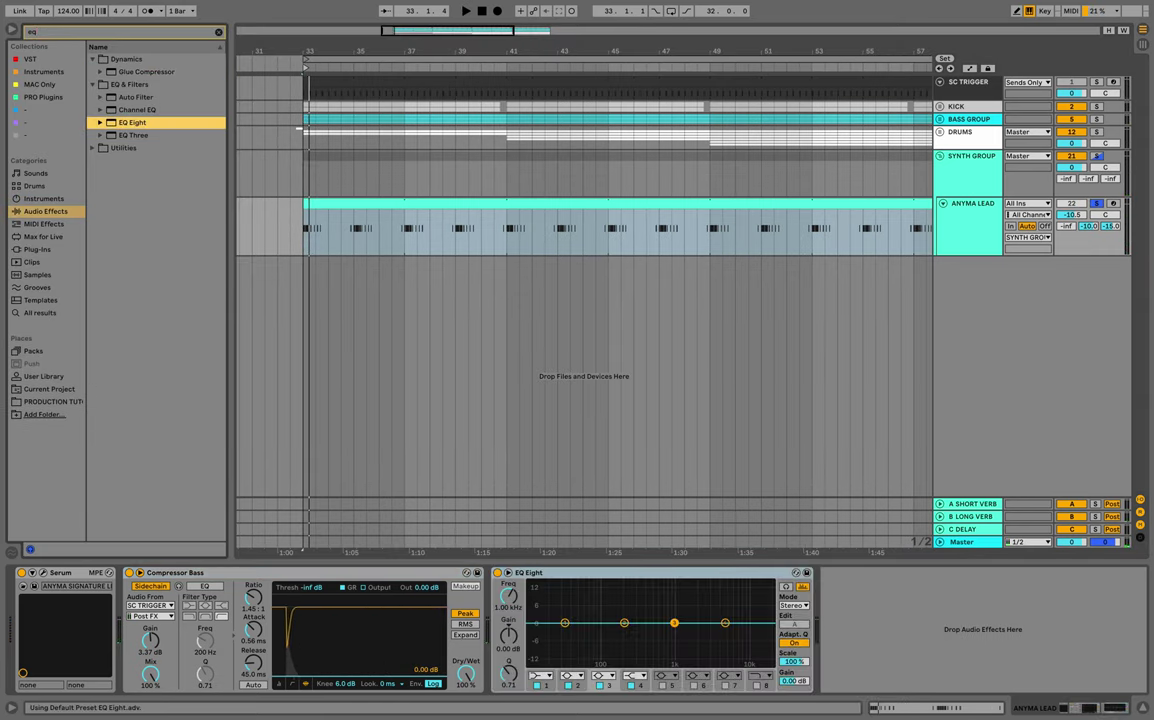
left_click_drag(560, 573, 130, 590)
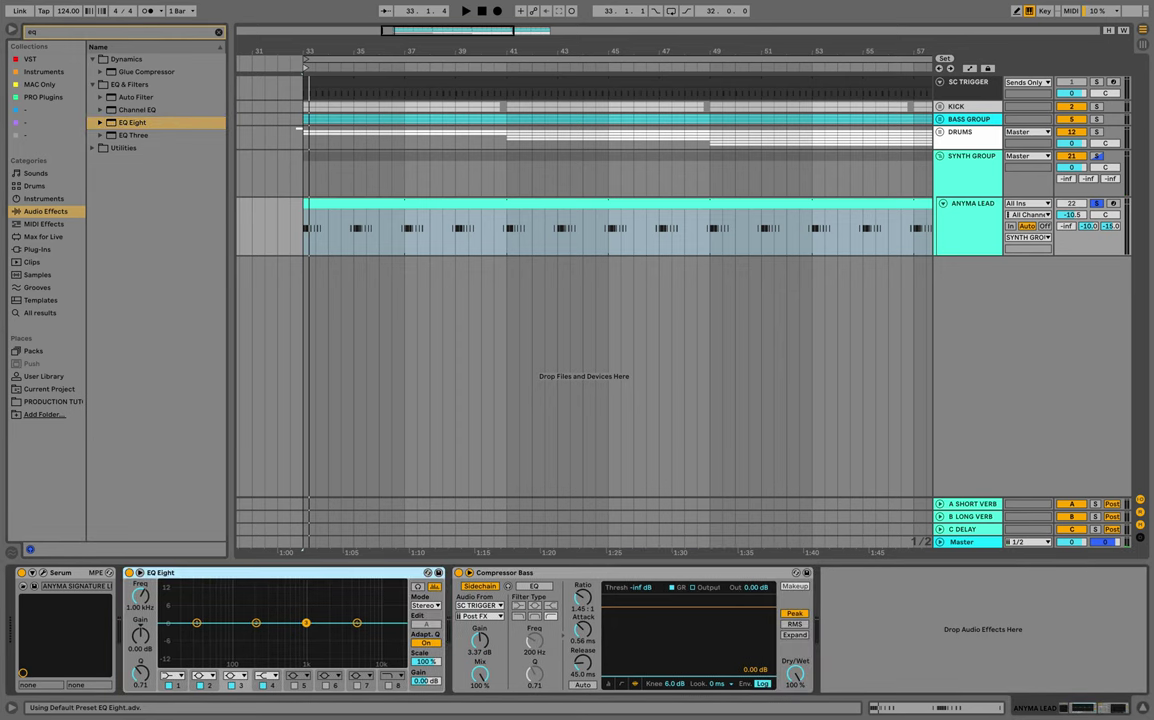
Turn on EQ Eight's audition mode, make band 1 a low cut at 45 Hz and play the soloed lead.
left_click(418, 587)
key("space")
key("space")
left_click(173, 676)
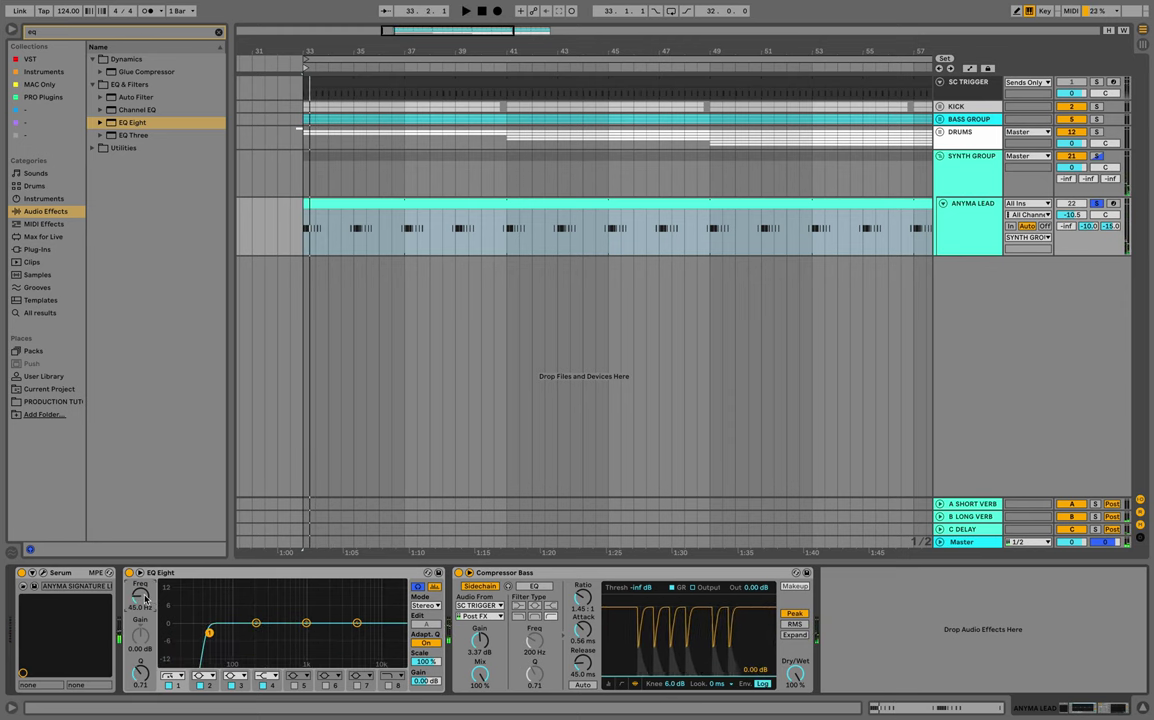
key("space")
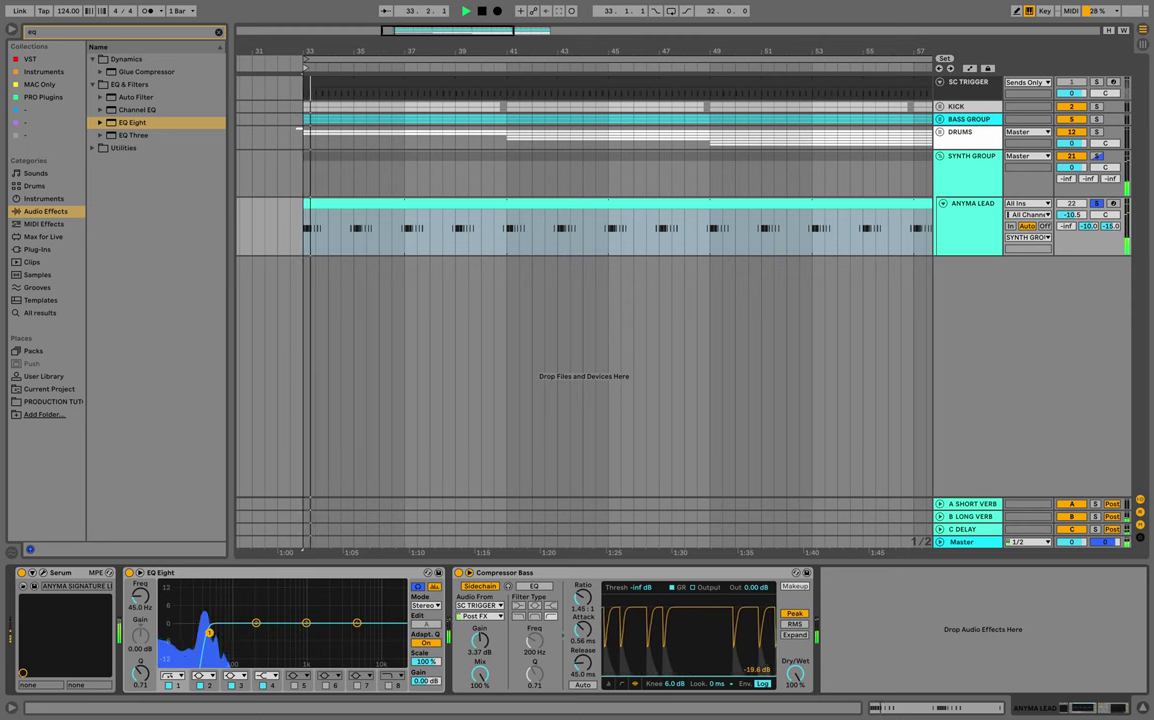
key("space")
key("space")
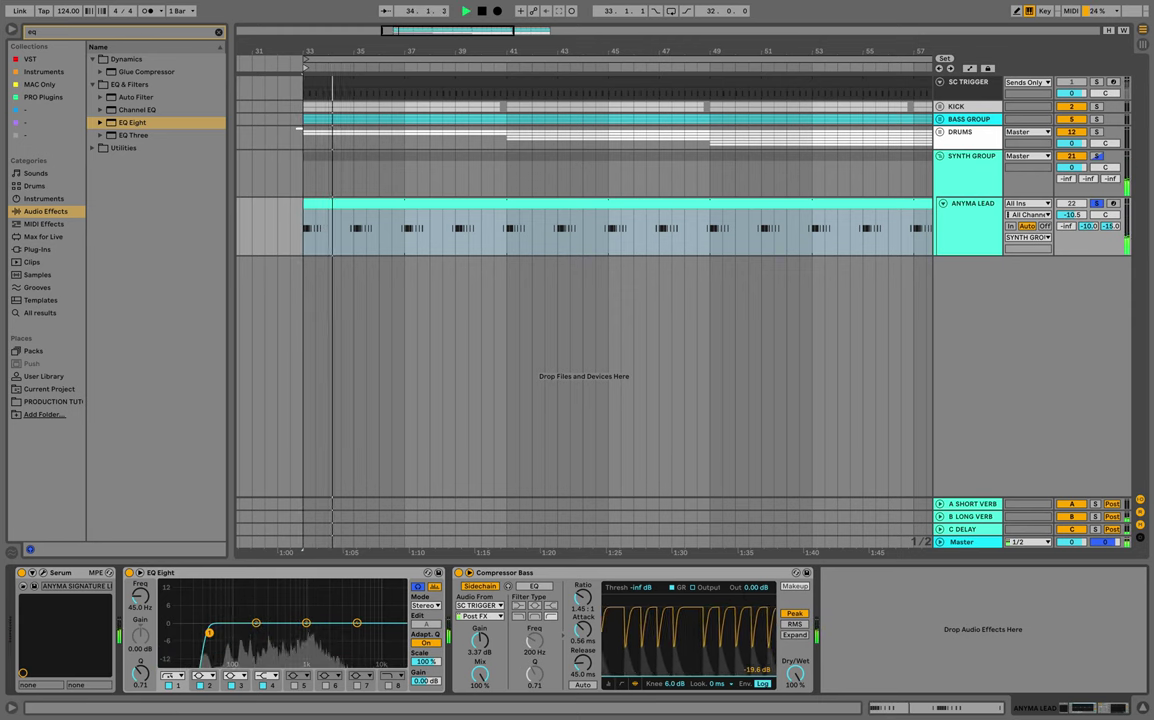
Hide the browser, unsolo ANYMA LEAD and play the equalized lead within the full mix.
left_click_drag(696, 51, 575, 28)
key("Escape")
key("super+alt+b")
scroll(477, 300, "left", 1)
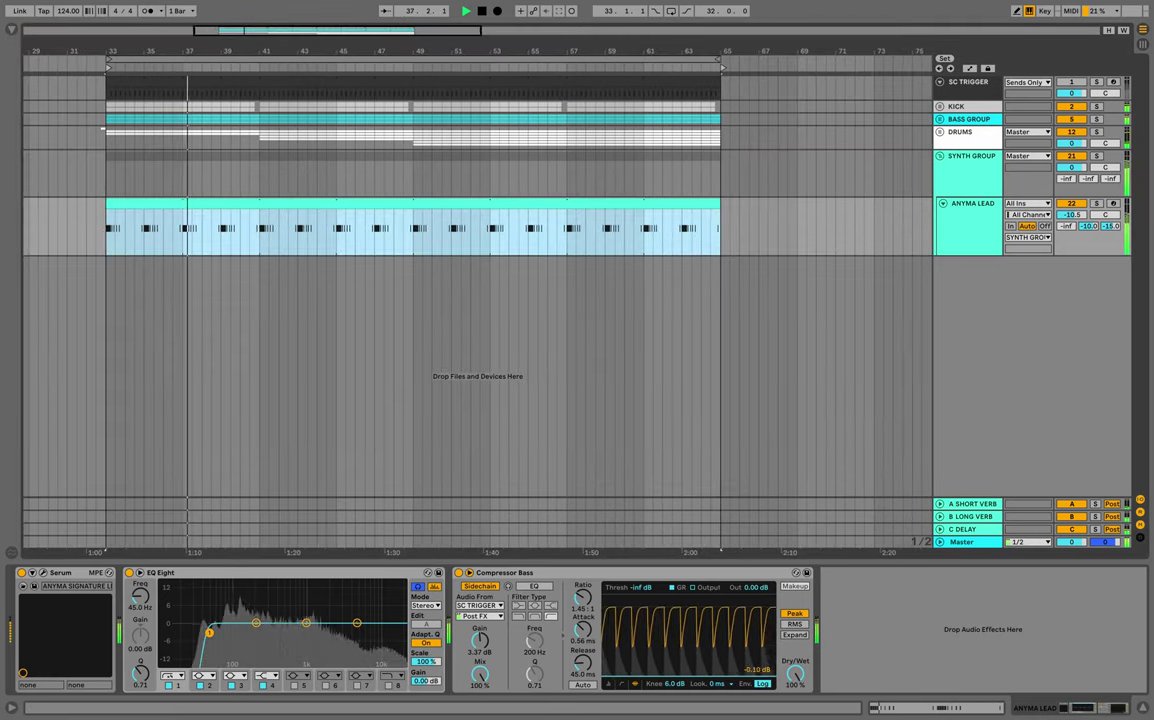
key("z")
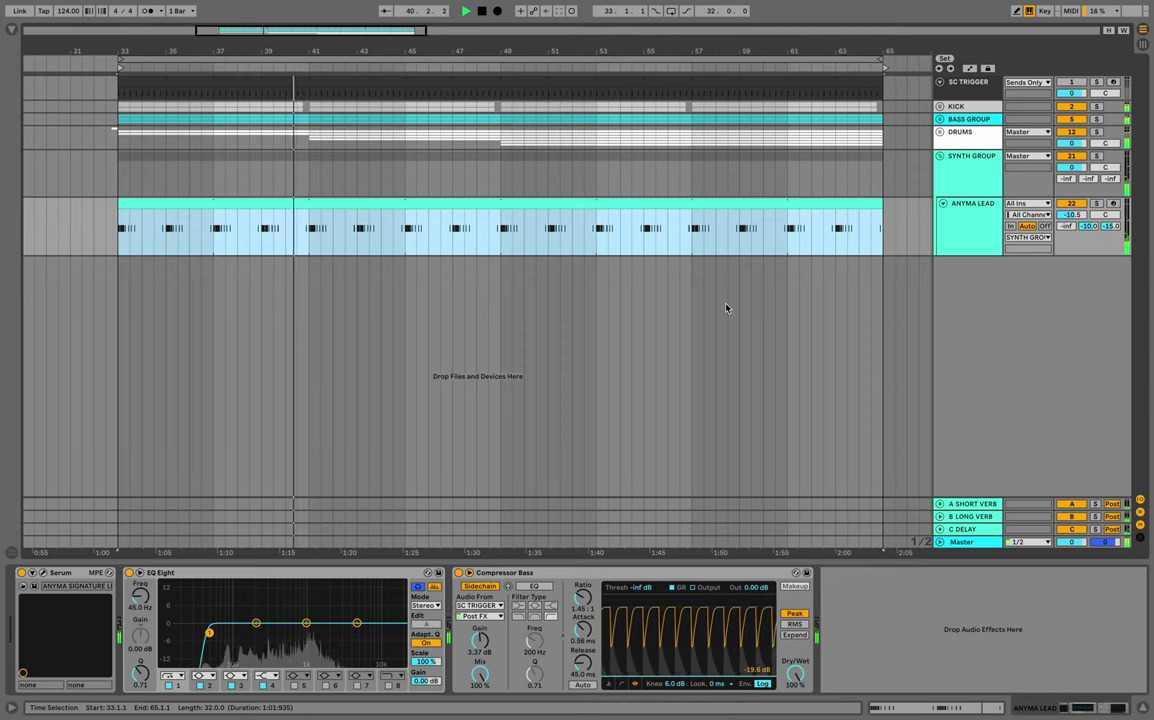
key("space")
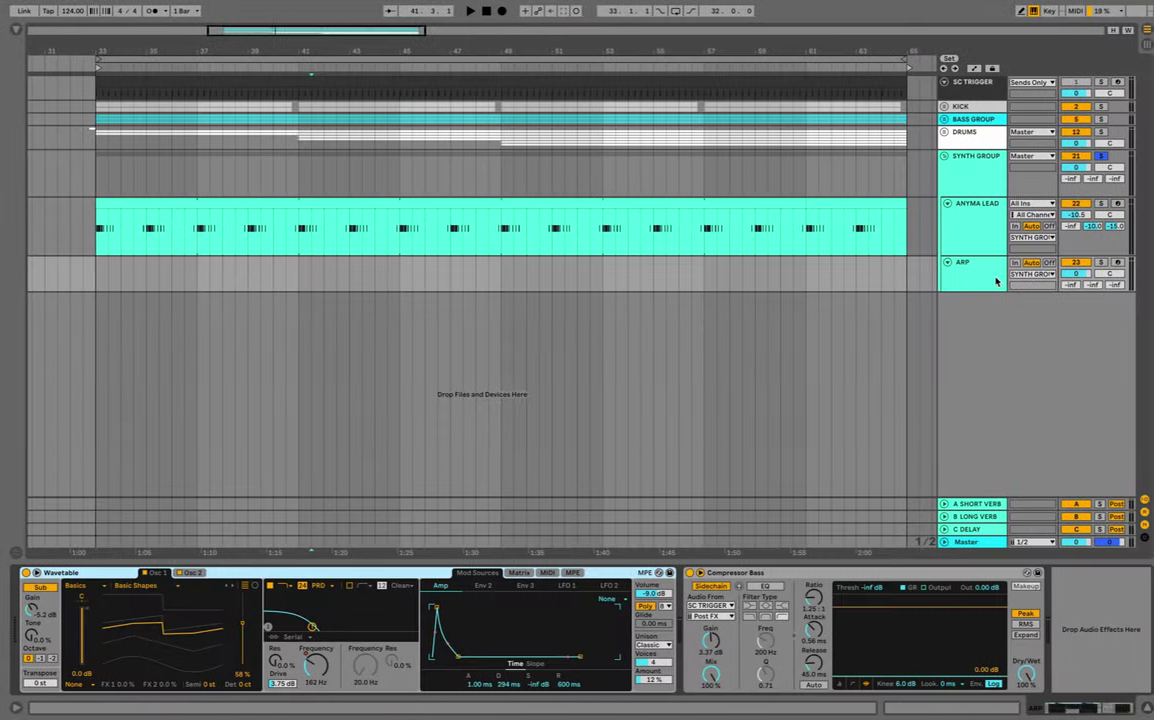
Select the ARP track, collapse its Wavetable device and select the loop range from bar 33 to 65.
left_click(996, 282)
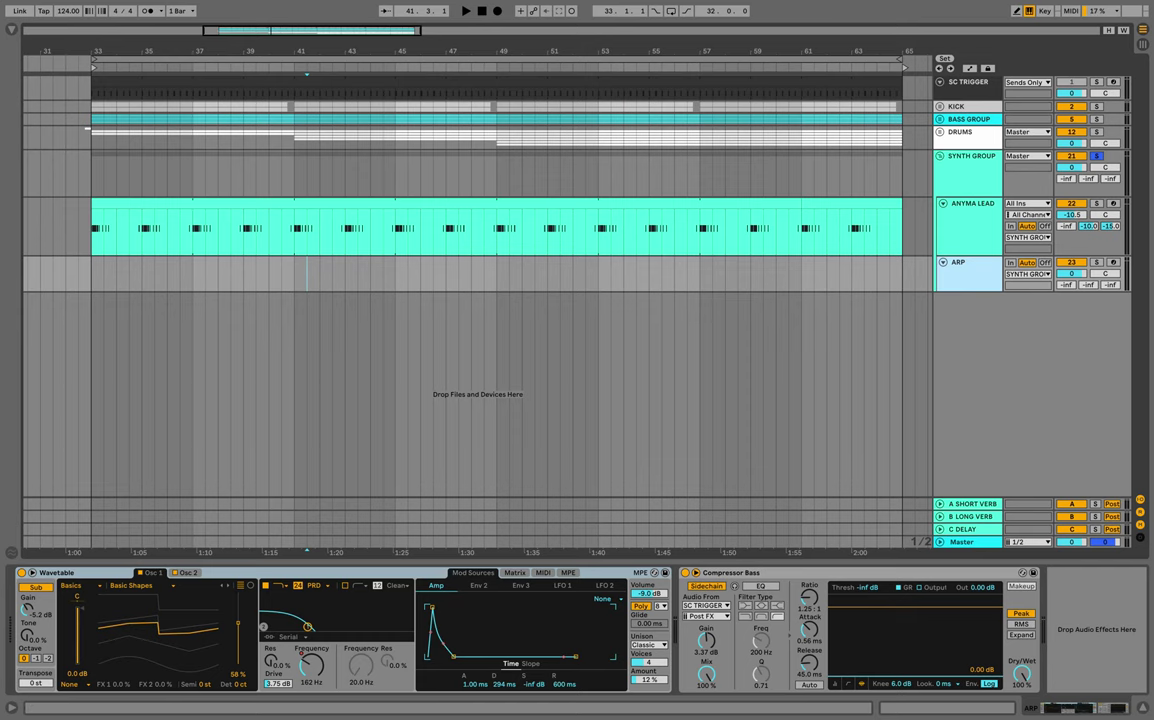
double_click(60, 573)
left_click(497, 59)
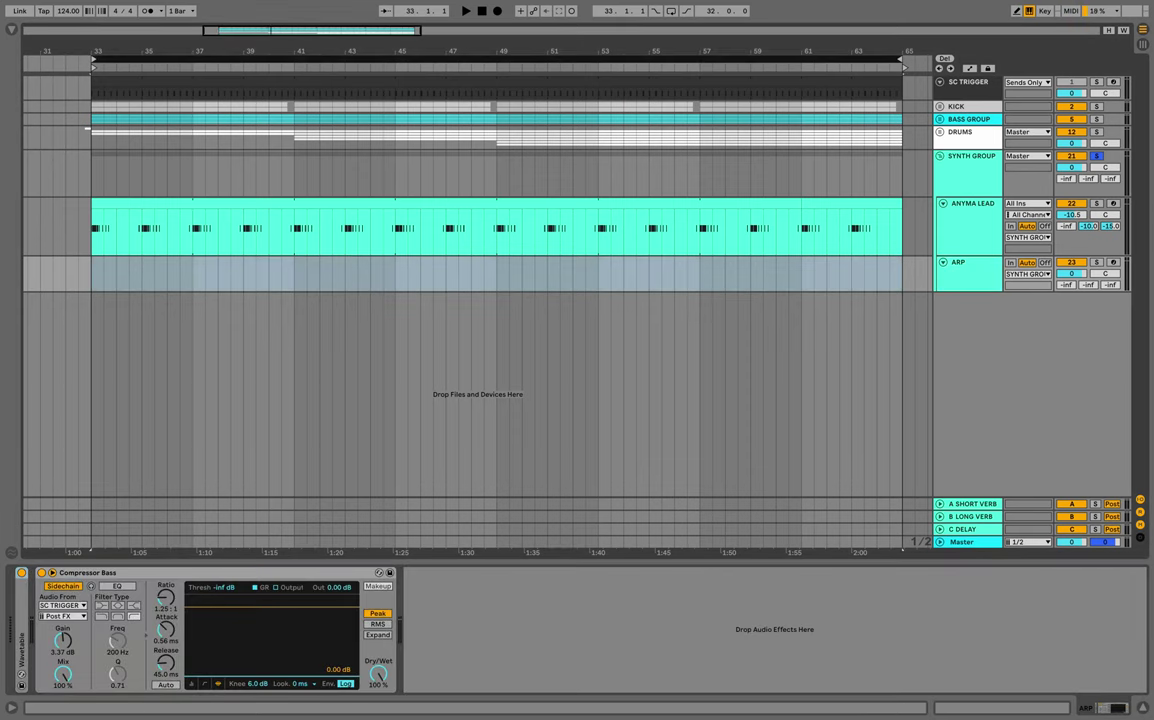
Insert an empty one-bar MIDI clip at bar 41 on the ARP track, solo the track and hide the device view.
left_click_drag(294, 51, 327, 111)
left_click(327, 274)
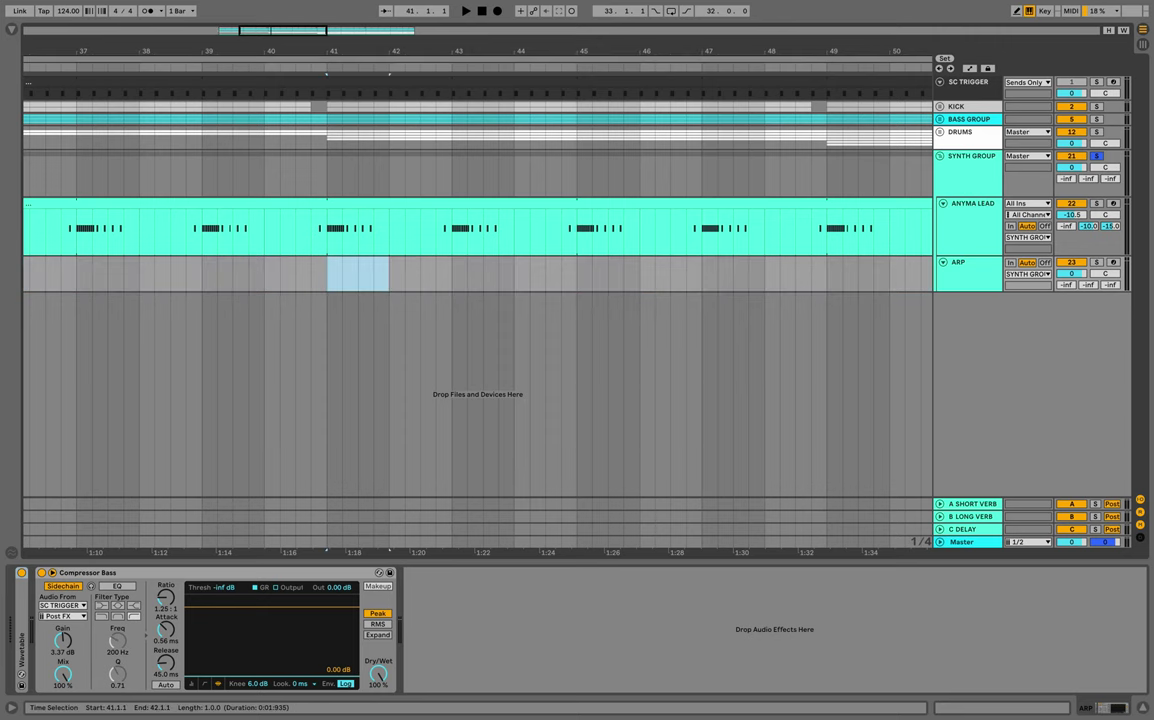
right_click(387, 263)
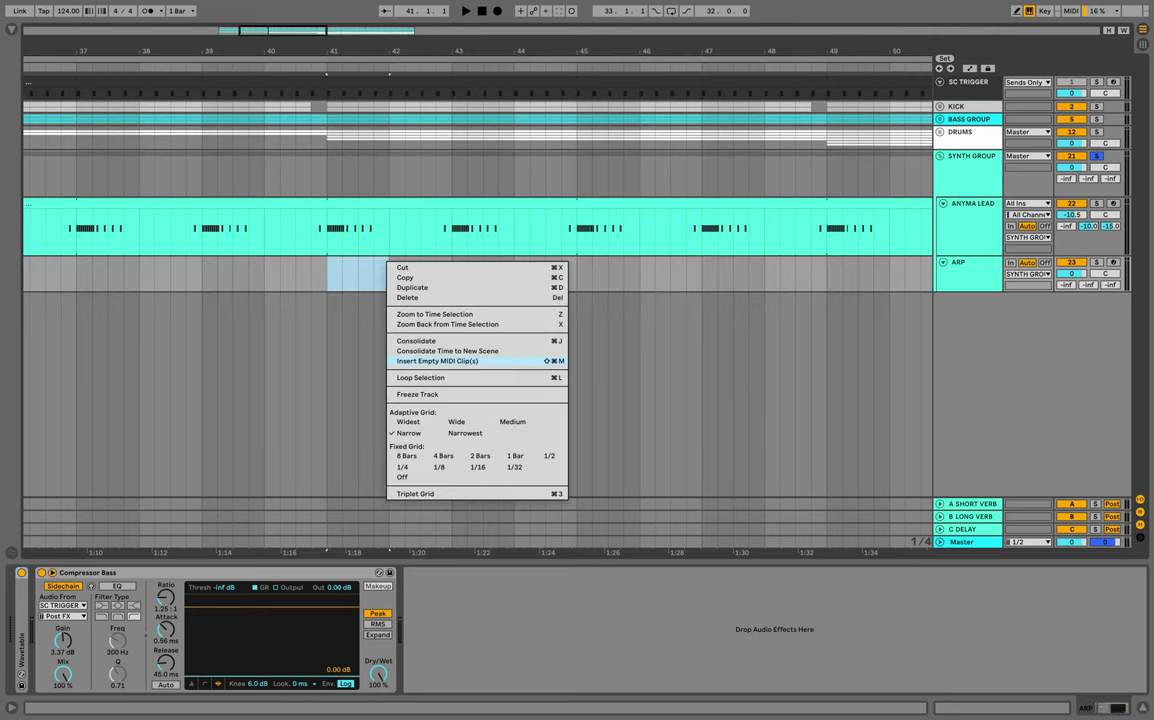
left_click(440, 361)
key("super+alt+l")
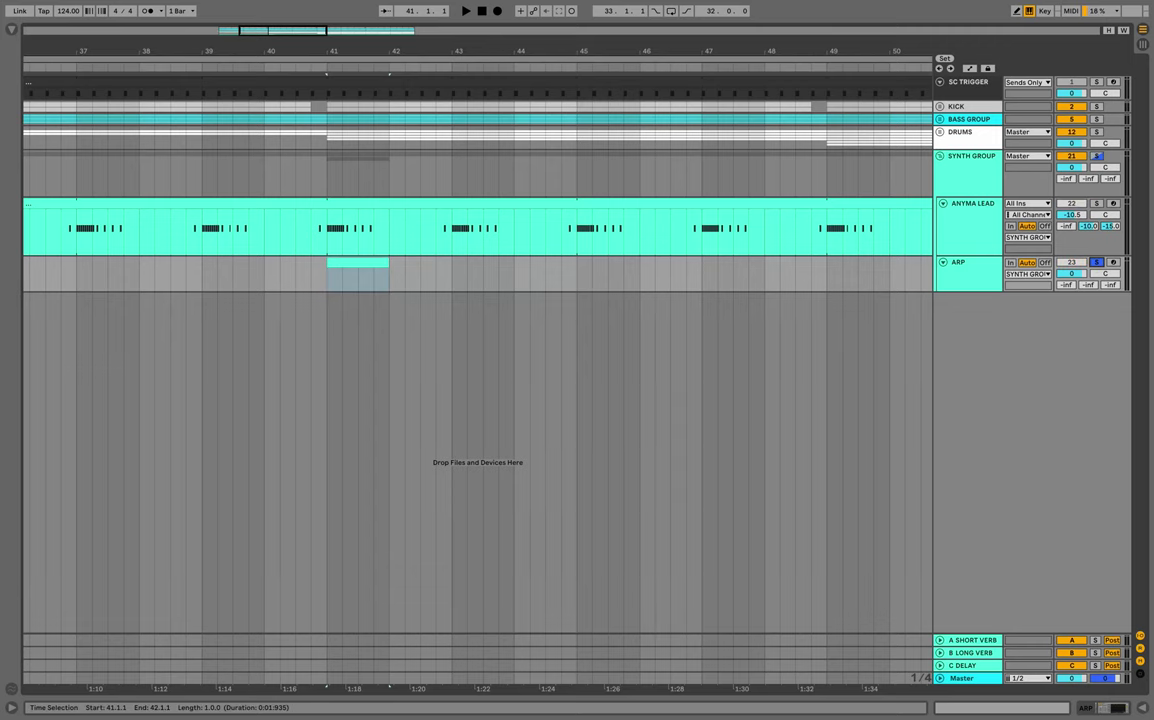
Program four consecutive 1/16 notes in the ARP clip, F2, Ab2, C3 and Db3, starting at 1.1.1, while listening.
double_click(347, 261)
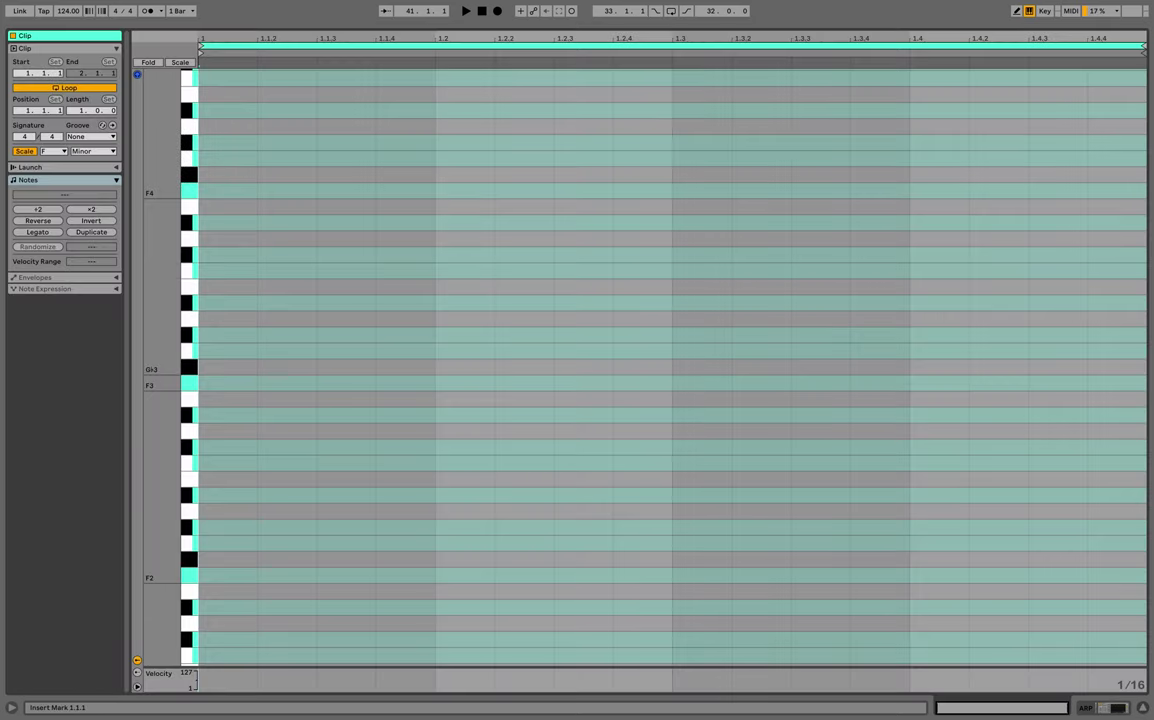
left_click(210, 383)
key("space")
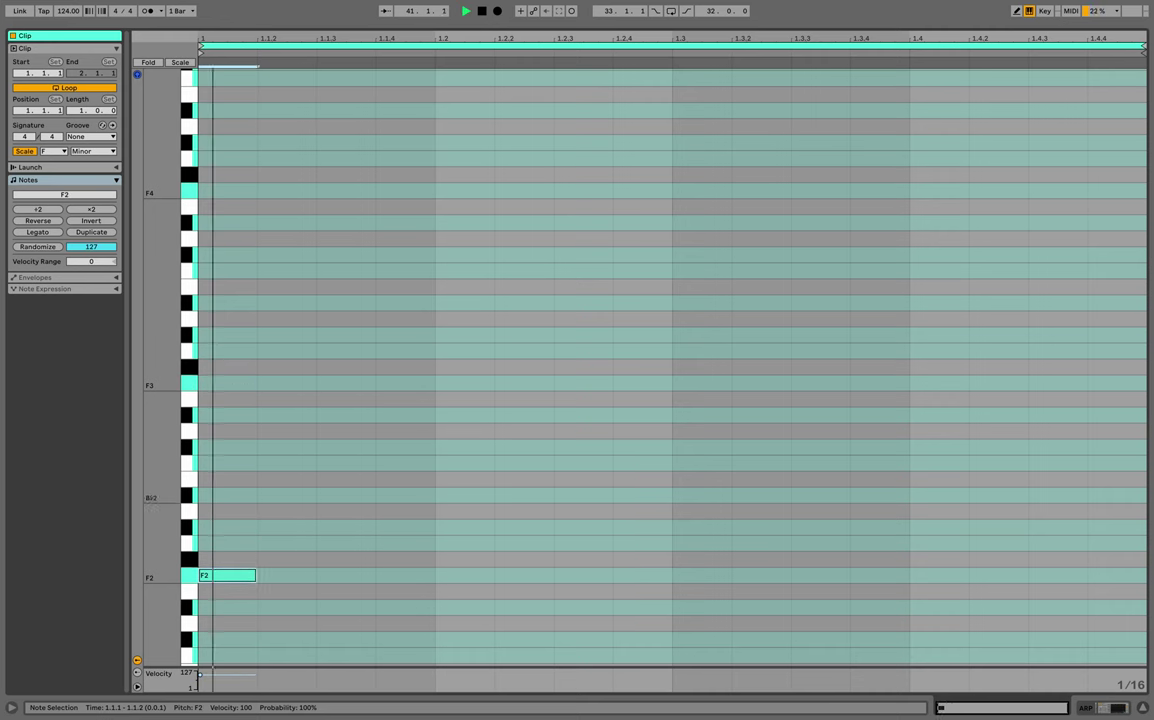
key("ctrl+d")
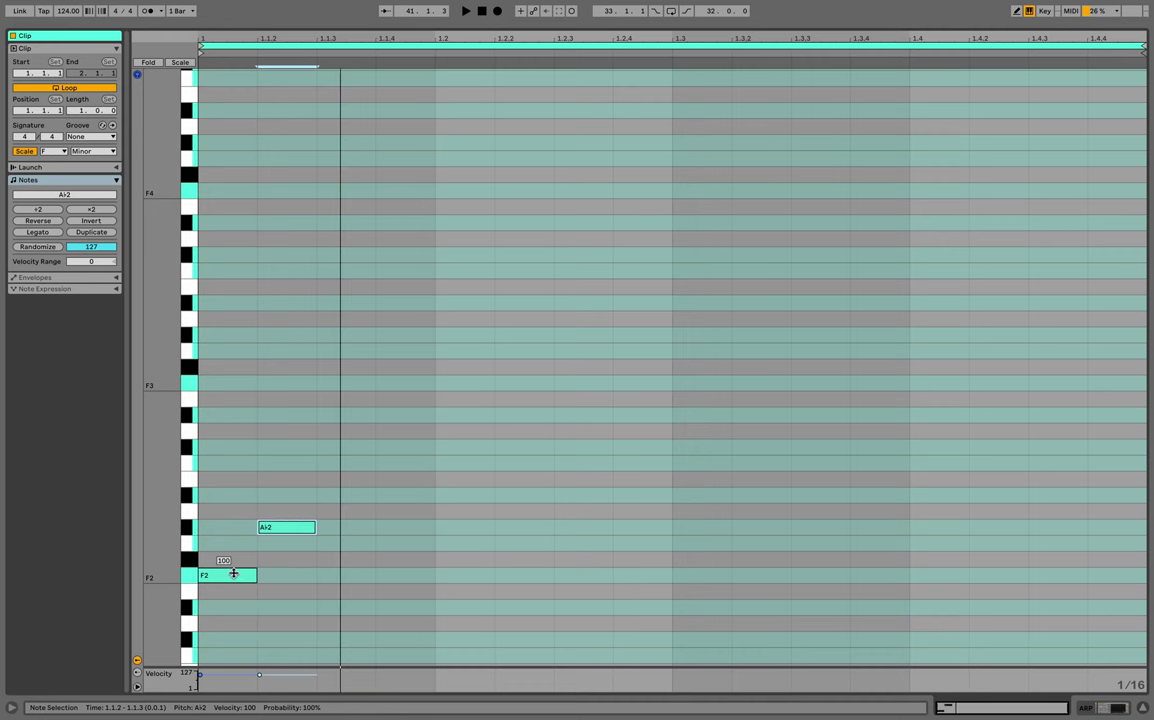
key("ctrl+d")
key("Up")
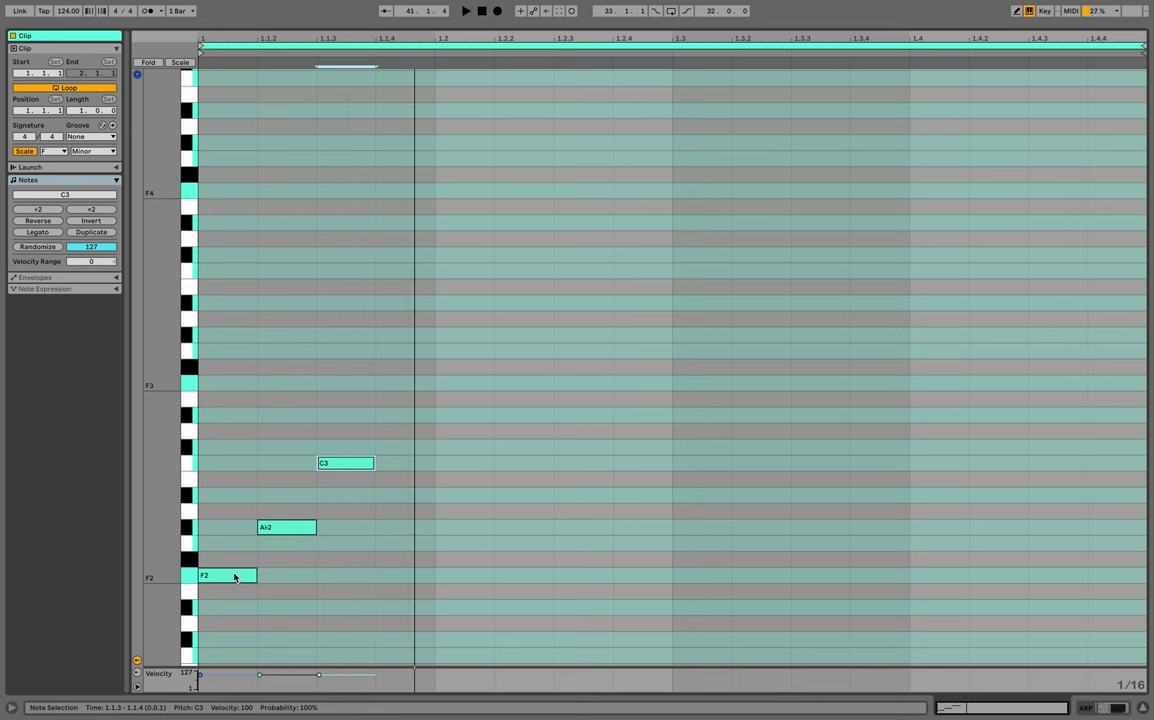
key("ctrl+d")
key("space")
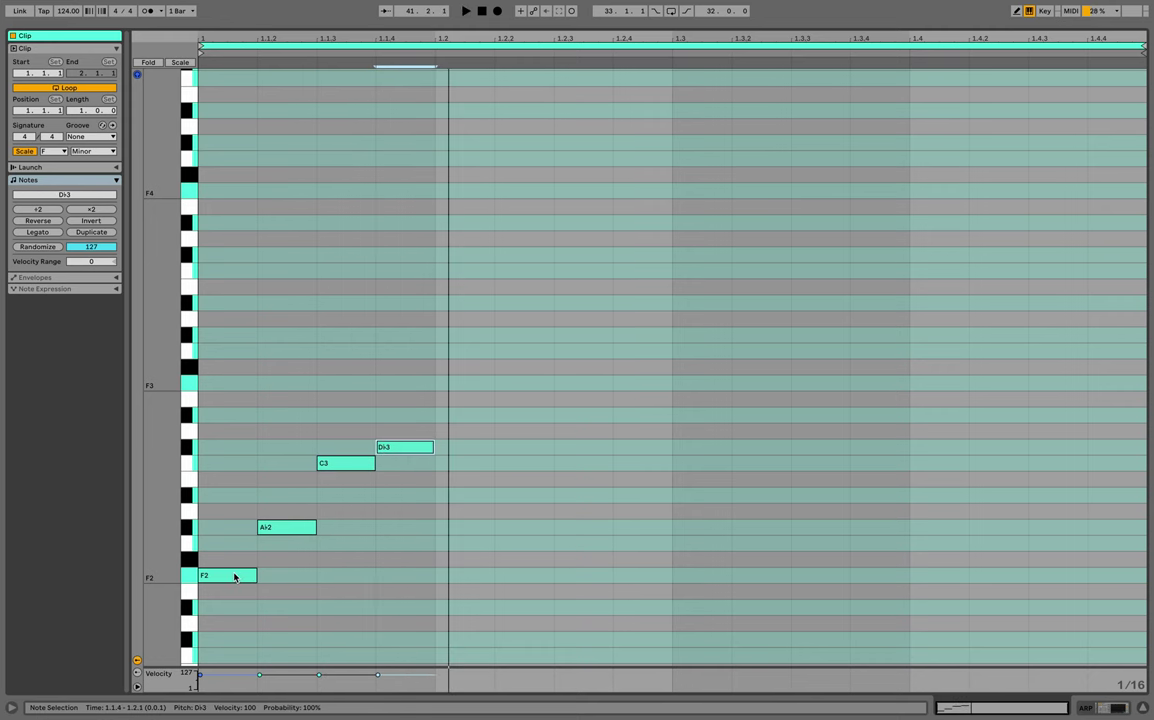
Duplicate the four-note ARP figure three times to fill the one-bar clip and play it back.
left_click_drag(430, 623, 199, 420)
key("ctrl+d")
key("ctrl+d")
key("ctrl+d")
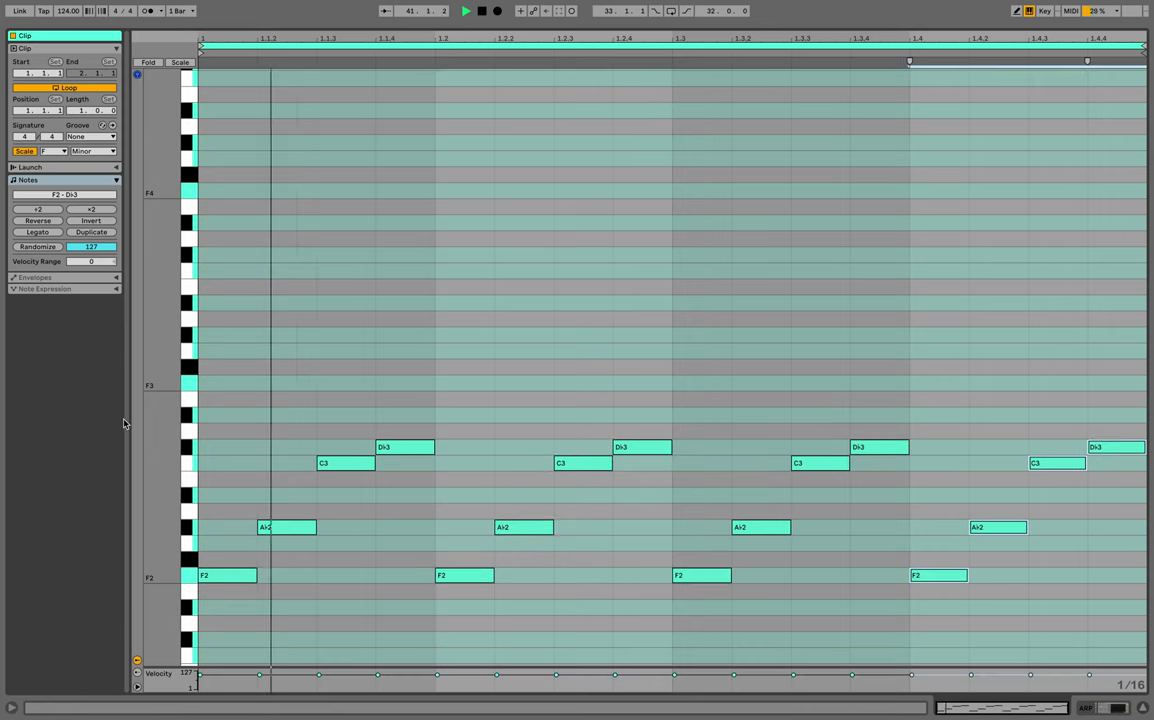
Leave the note editor, unsolo the ARP track and extend its one-bar clip so the figure repeats from bar 41 to 65.
key("ctrl+alt+l")
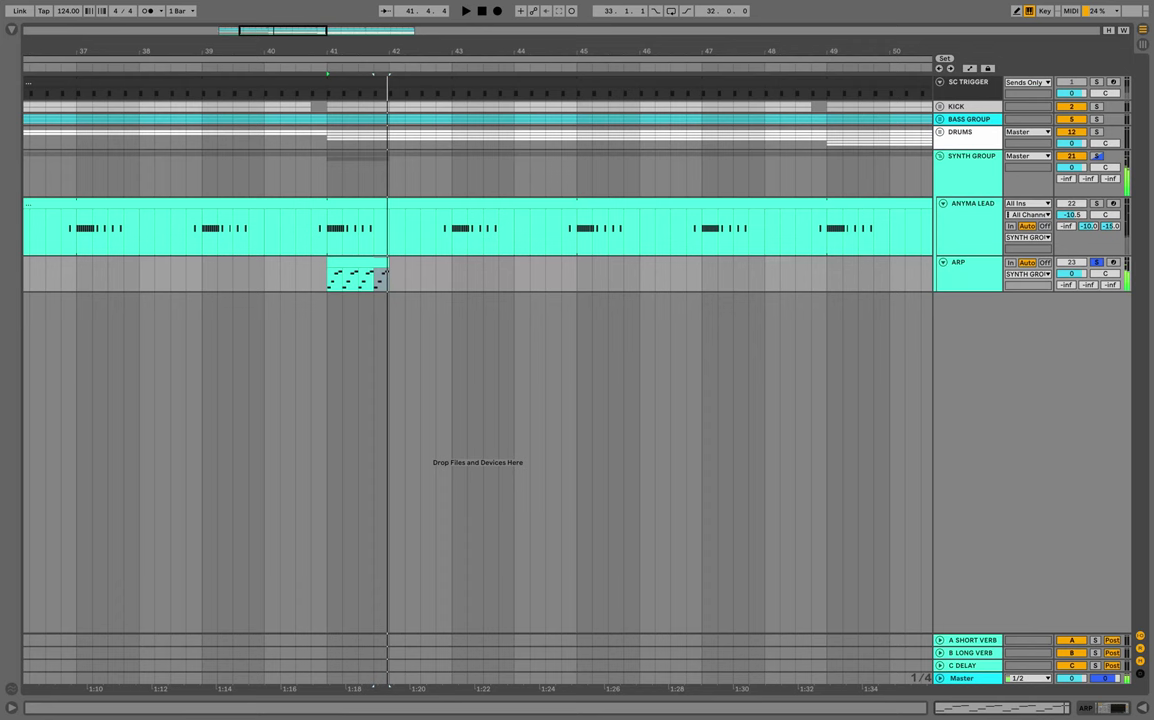
key("space")
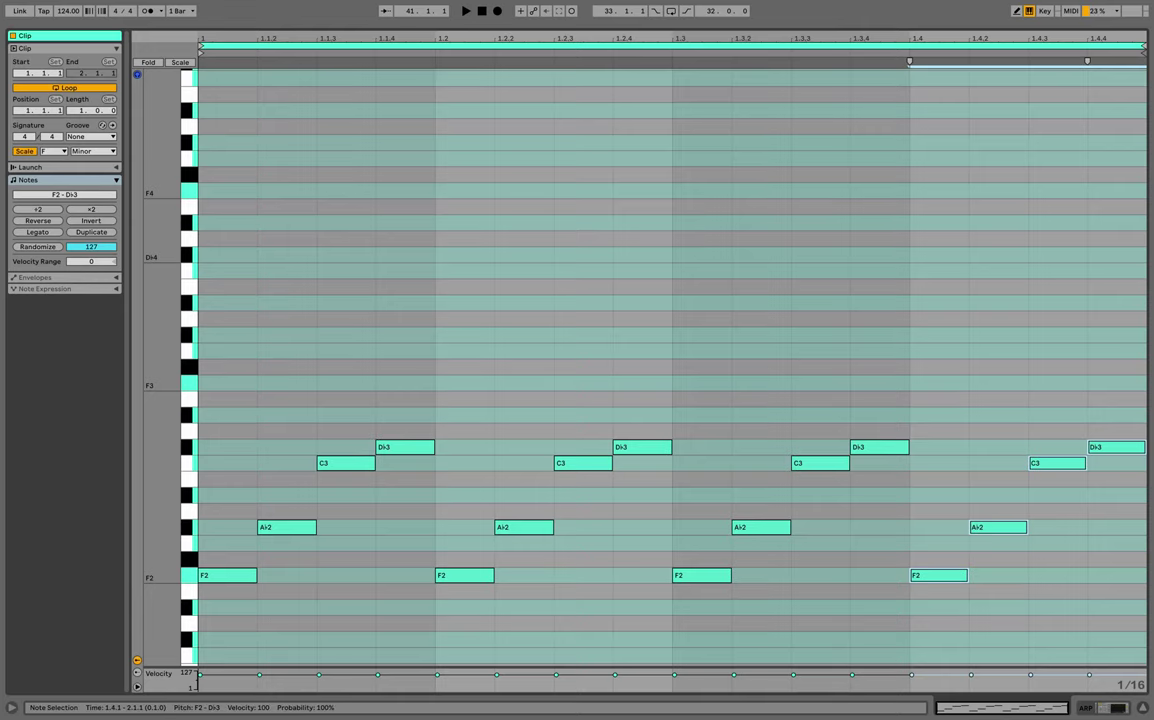
key("ctrl+alt+e")
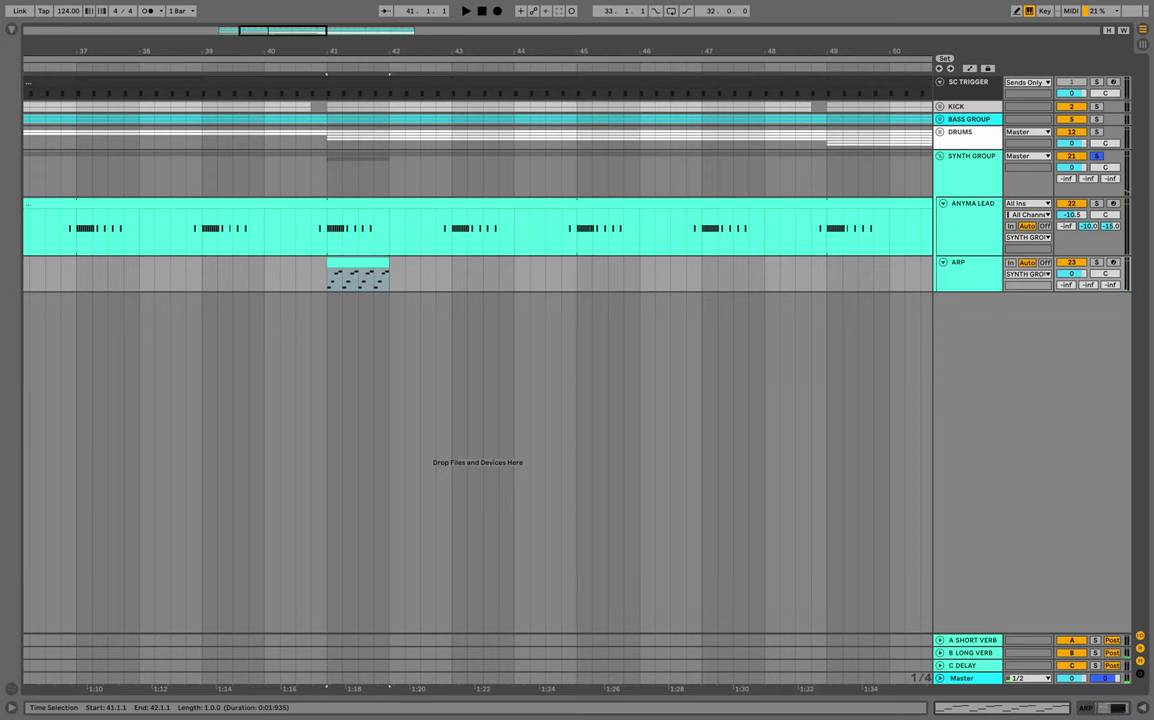
left_click_drag(452, 51, 366, 15)
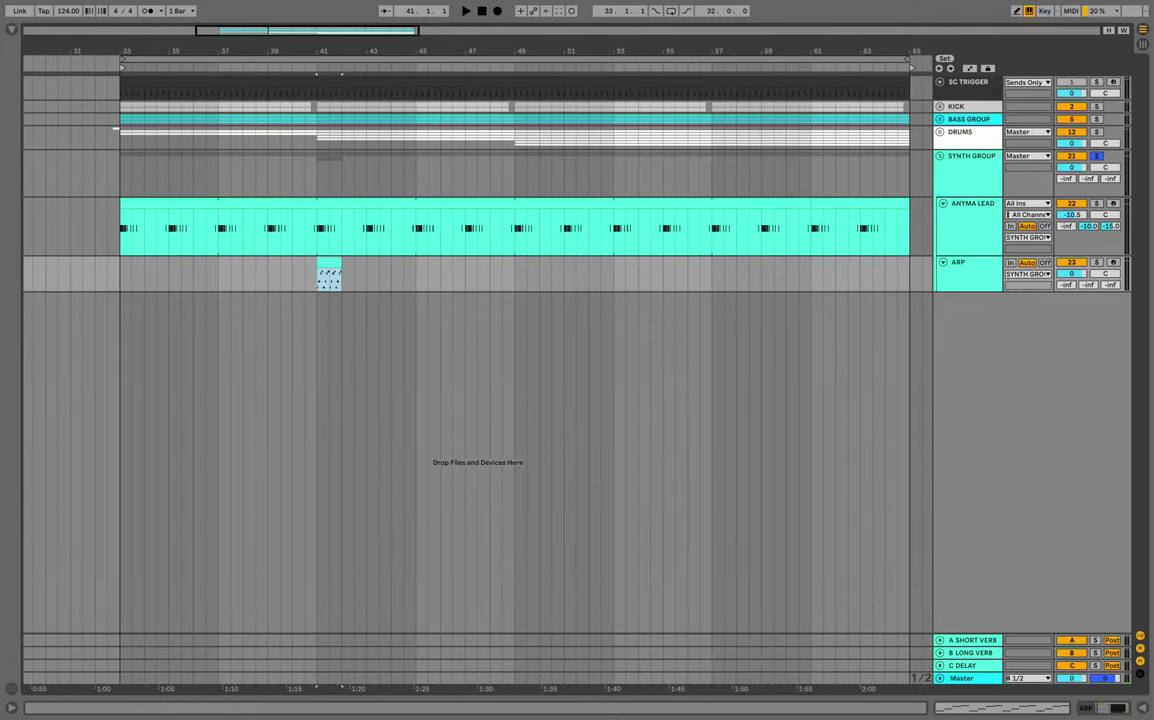
left_click_drag(341, 263, 905, 263)
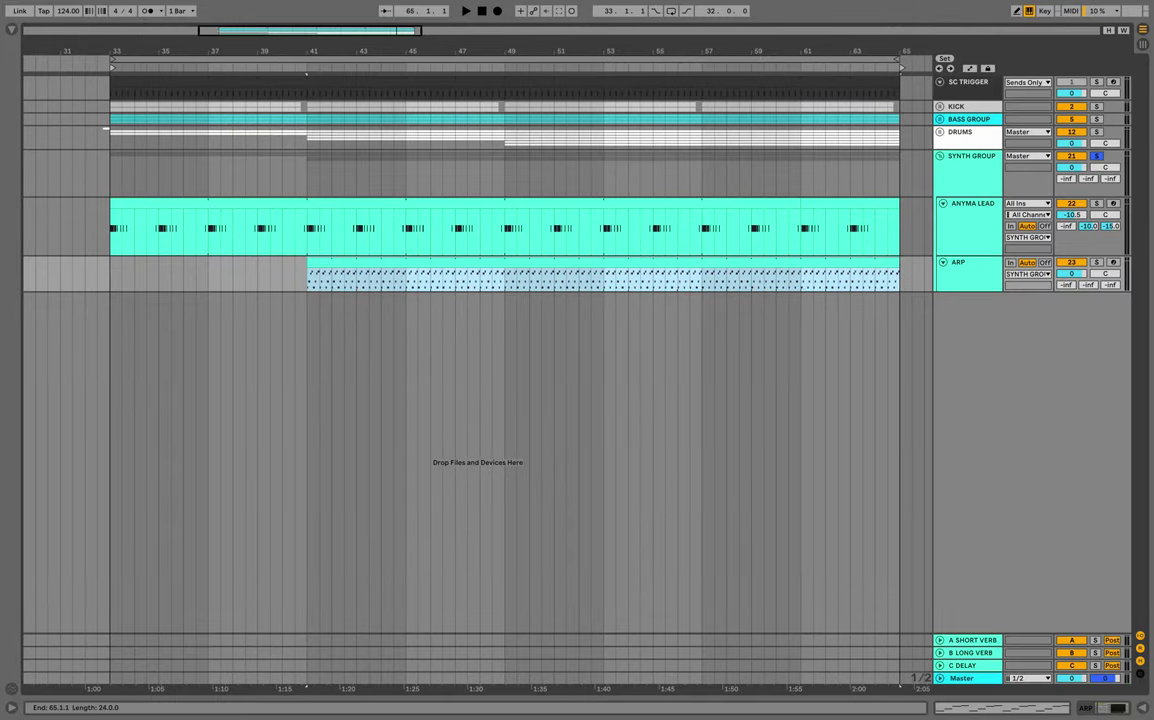
Play the arp together with the lead and lower the ARP track volume to -16.0 dB.
key("space")
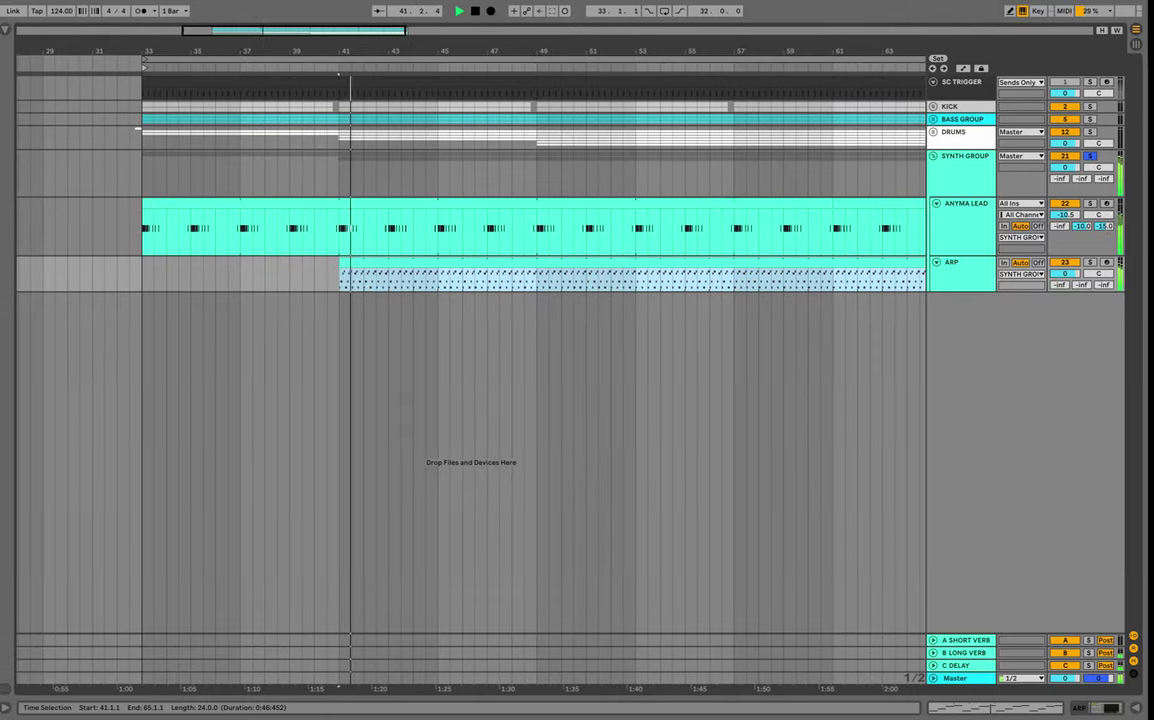
left_click(1071, 274)
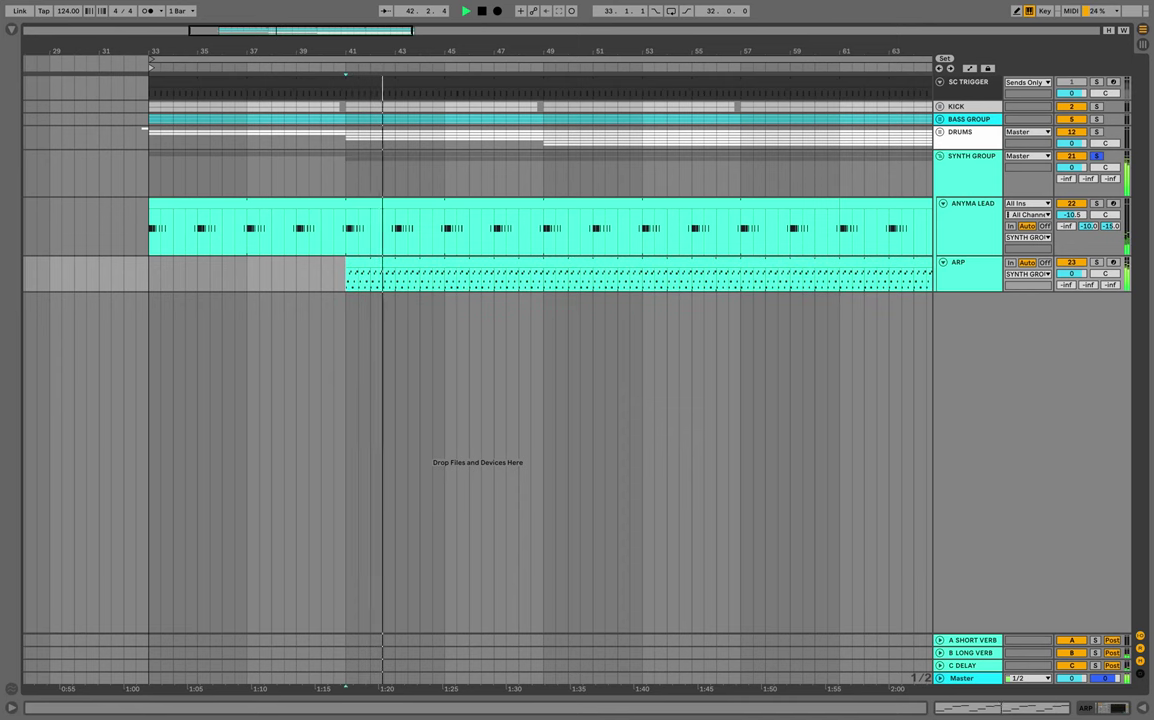
key("space")
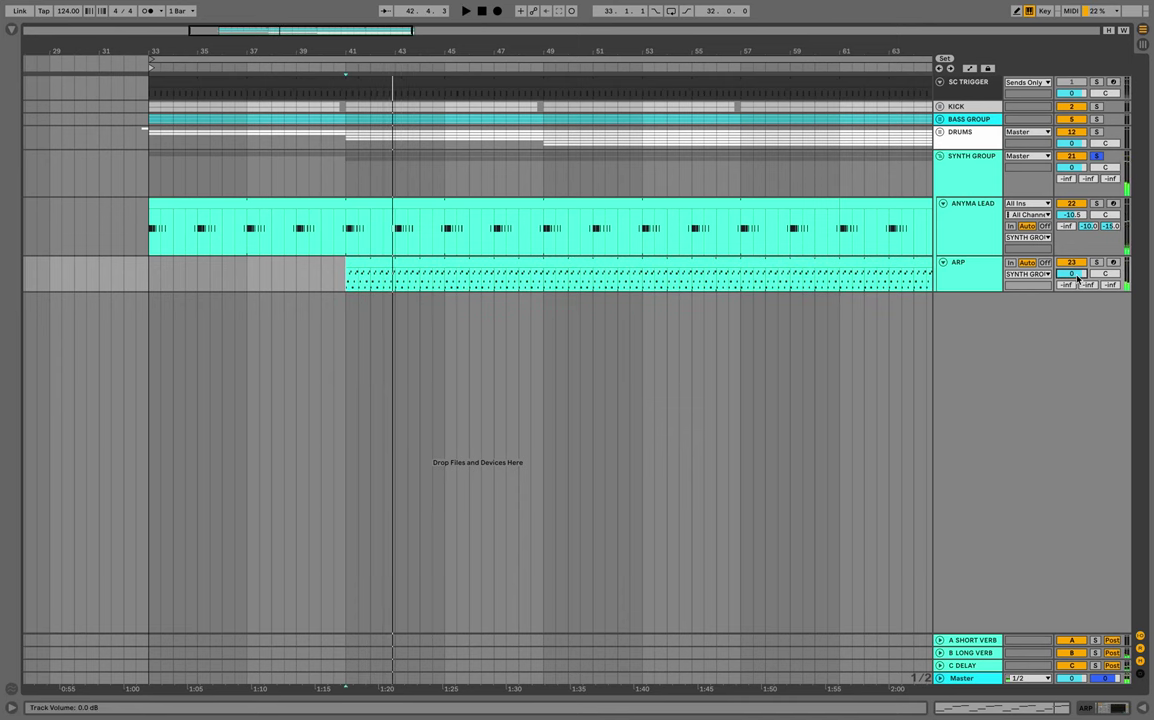
key("space")
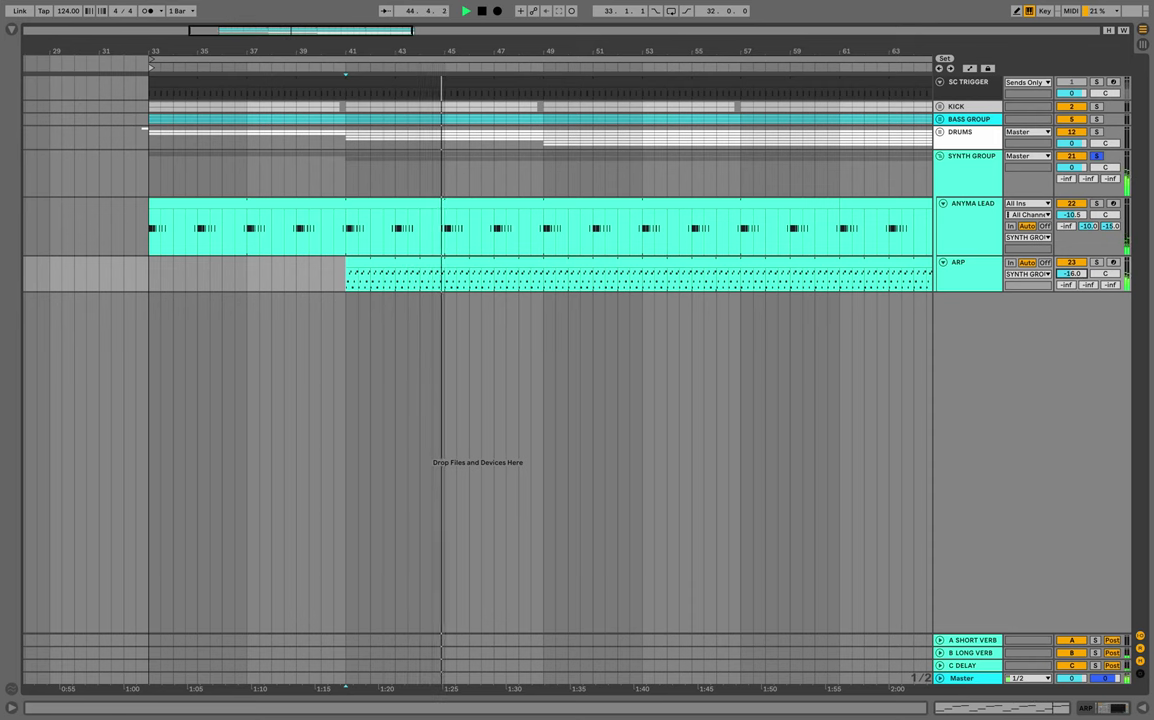
key("space")
Solo the ARP track and add an Erosion effect to it, placed directly before the Compressor Bass device.
double_click(965, 273)
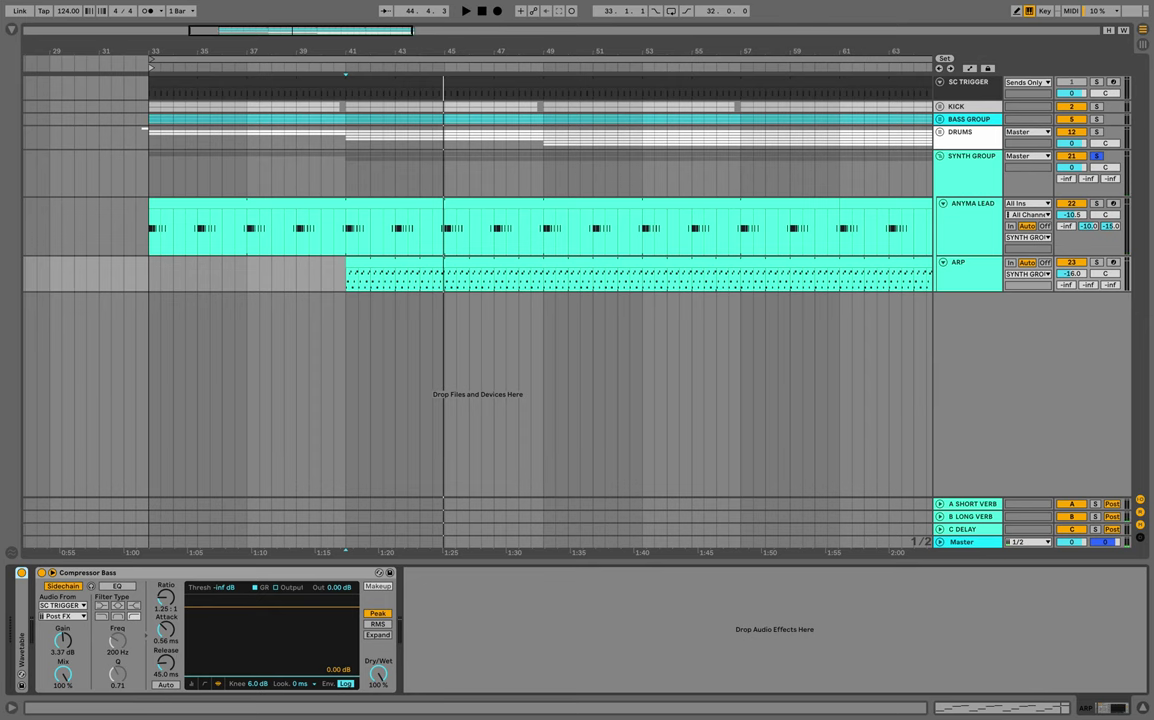
key("ctrl+f")
type("er")
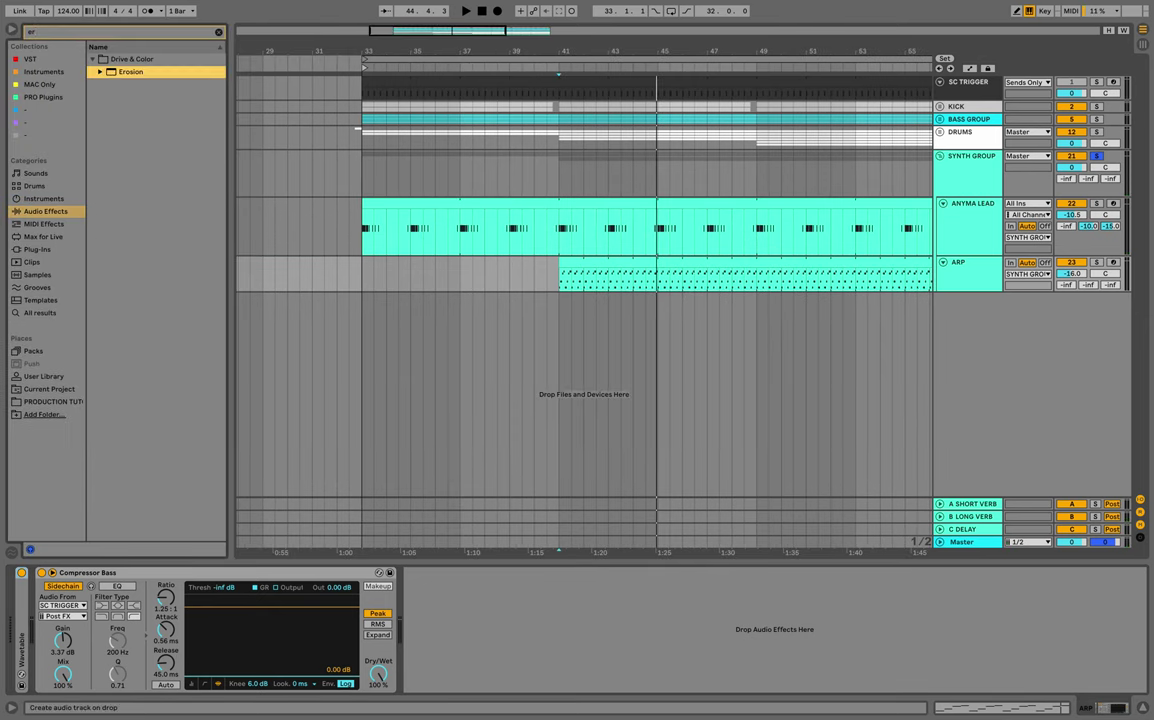
key("Return")
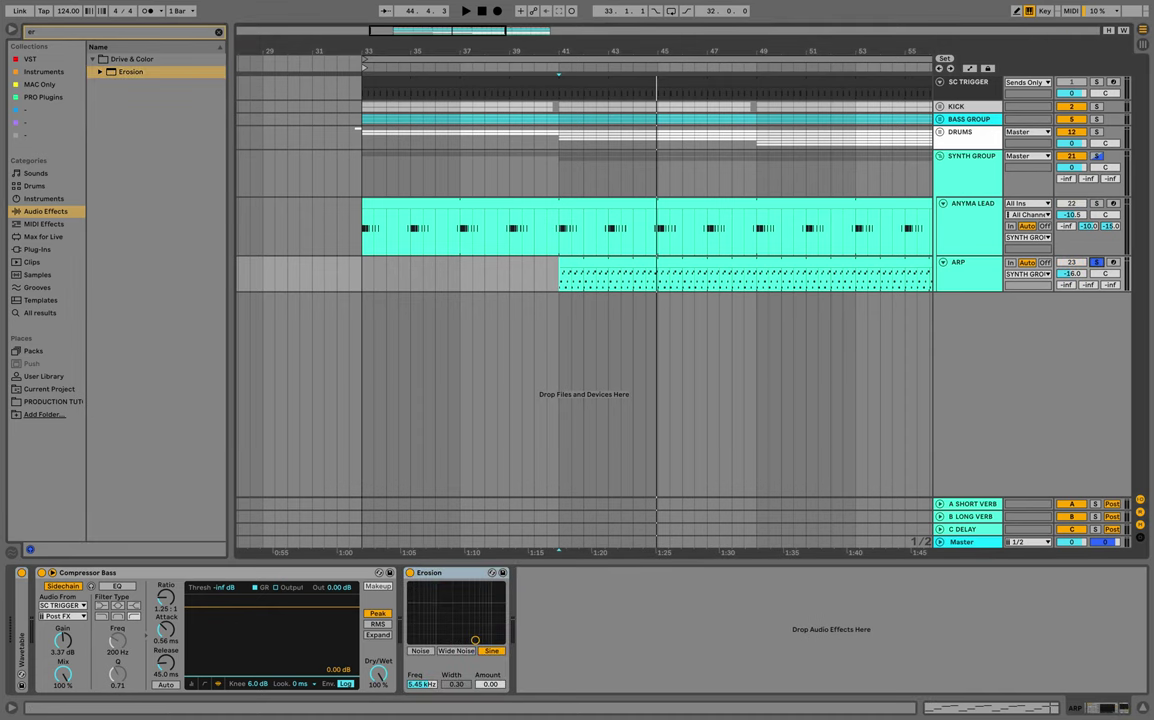
left_click_drag(446, 573, 40, 582)
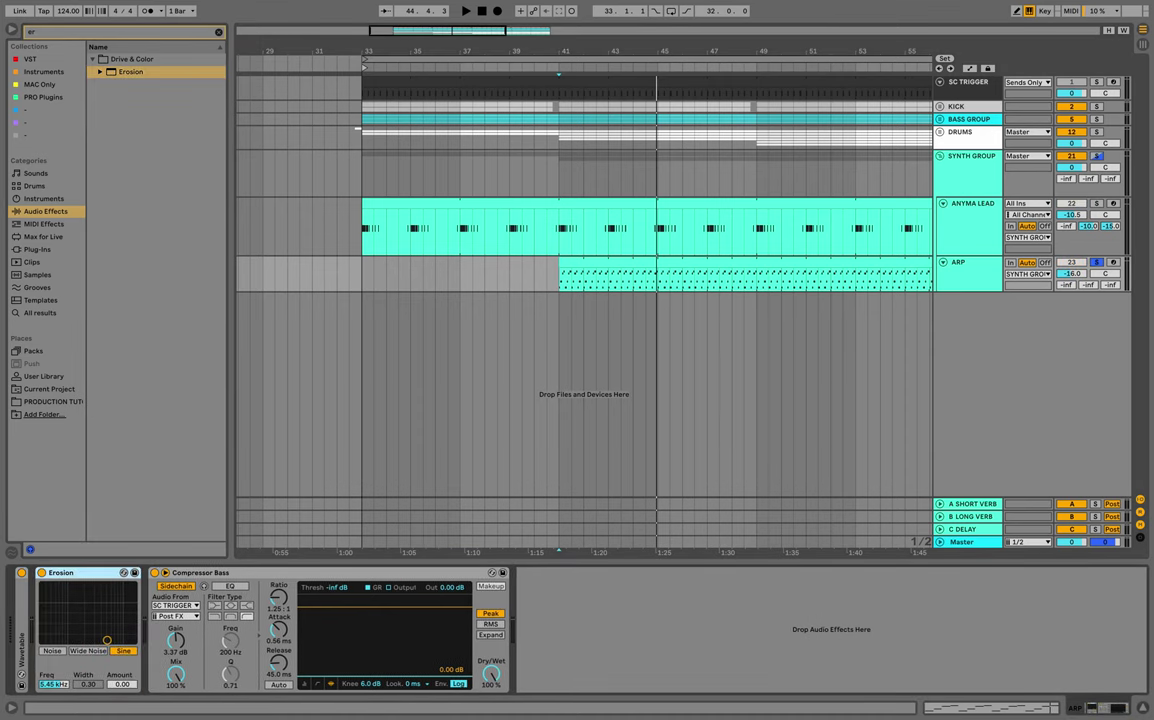
Set Erosion's frequency to about 11.1 kHz and its amount to about 11.9 while listening to the arp.
key("space")
left_click(107, 640)
left_click_drag(107, 640, 123, 627)
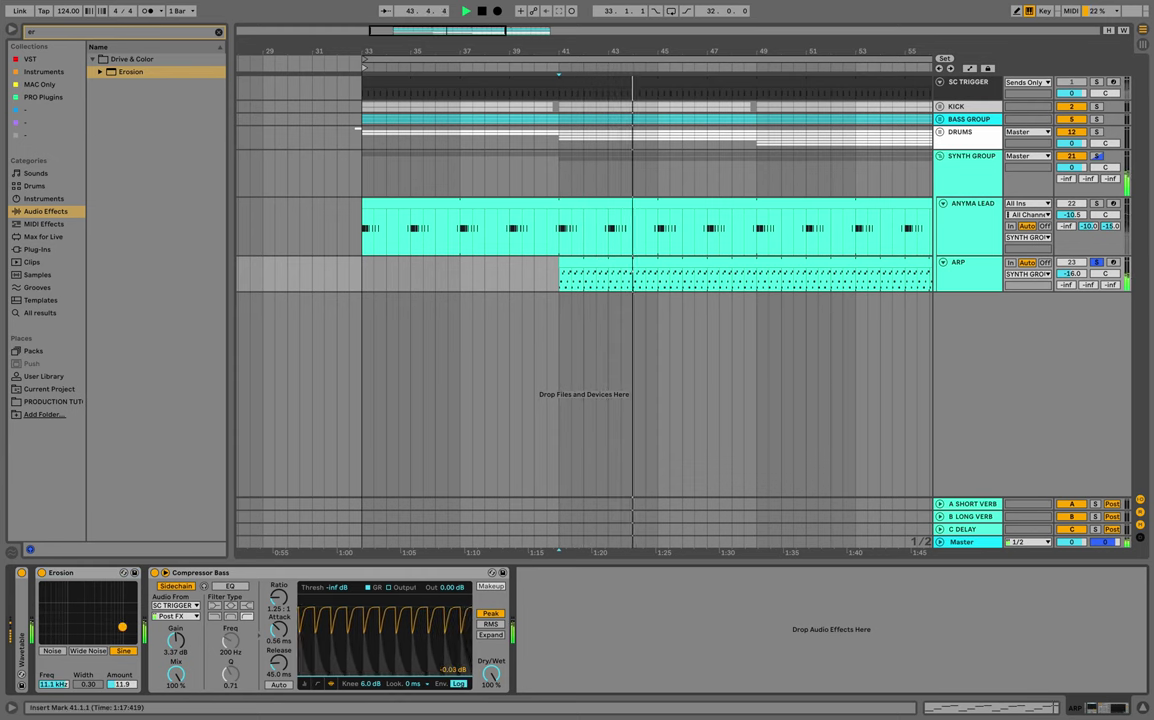
key("space")
key("space")
key("space")
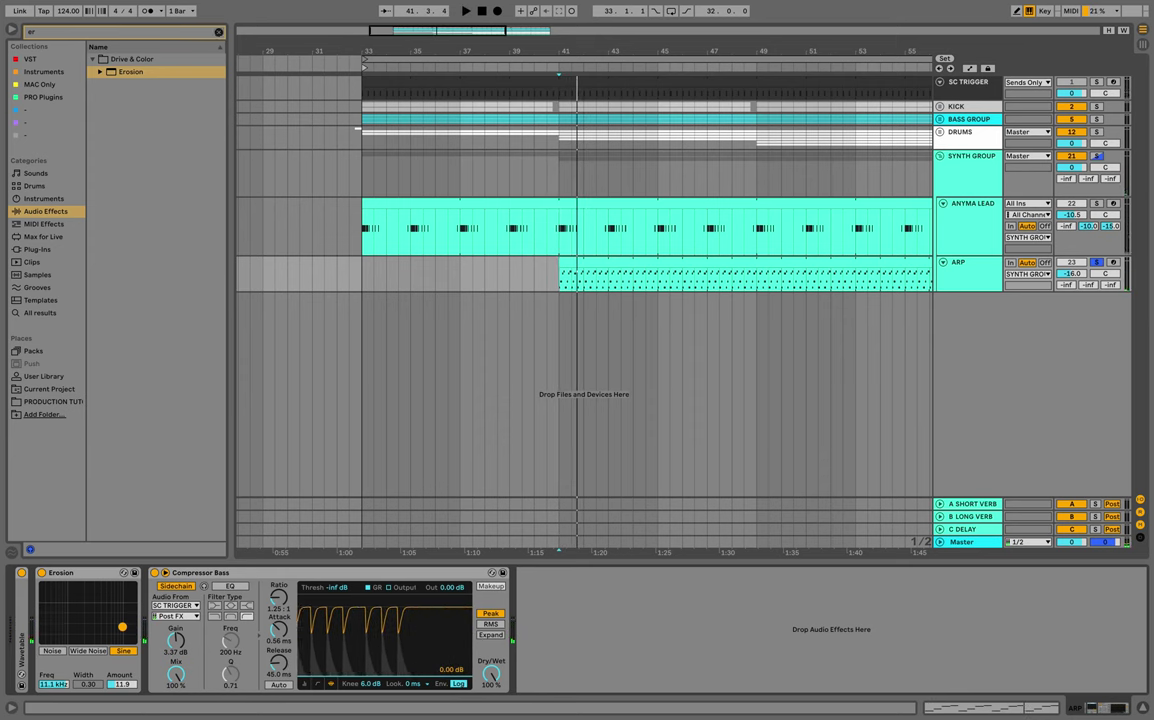
Insert a Delay between Erosion and the compressor, with feedback at 28% and dry/wet at 21%, and listen.
left_click(219, 33)
type("delay")
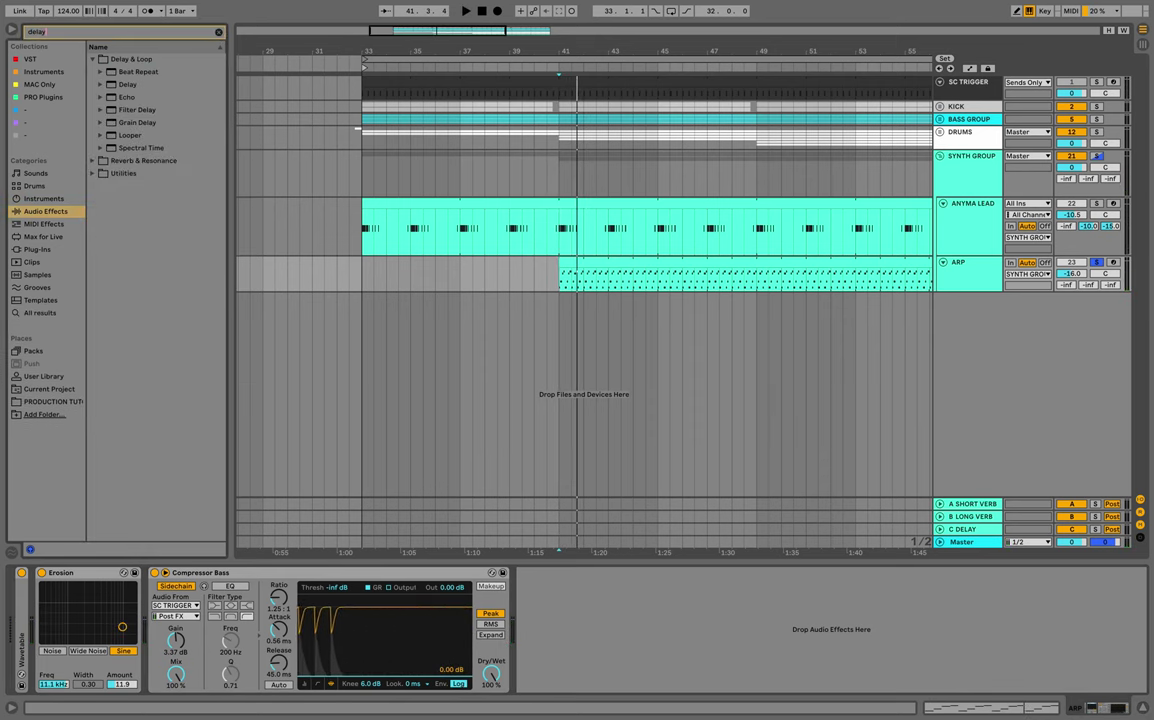
left_click_drag(128, 85, 148, 628)
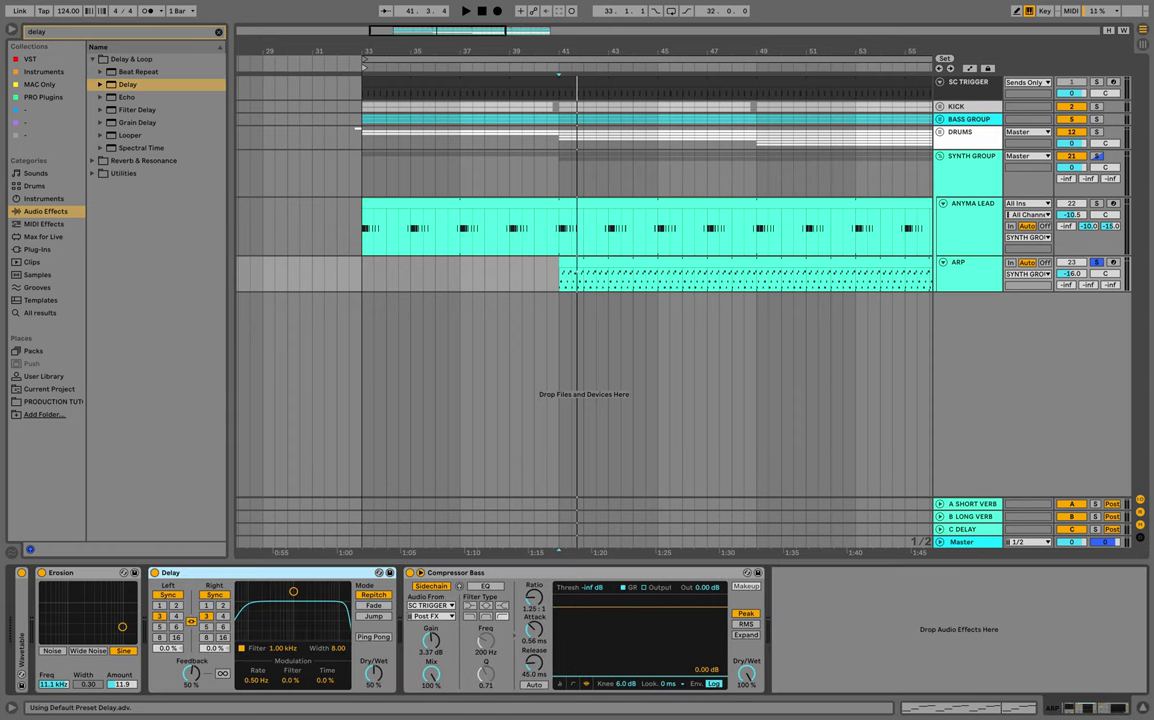
key("space")
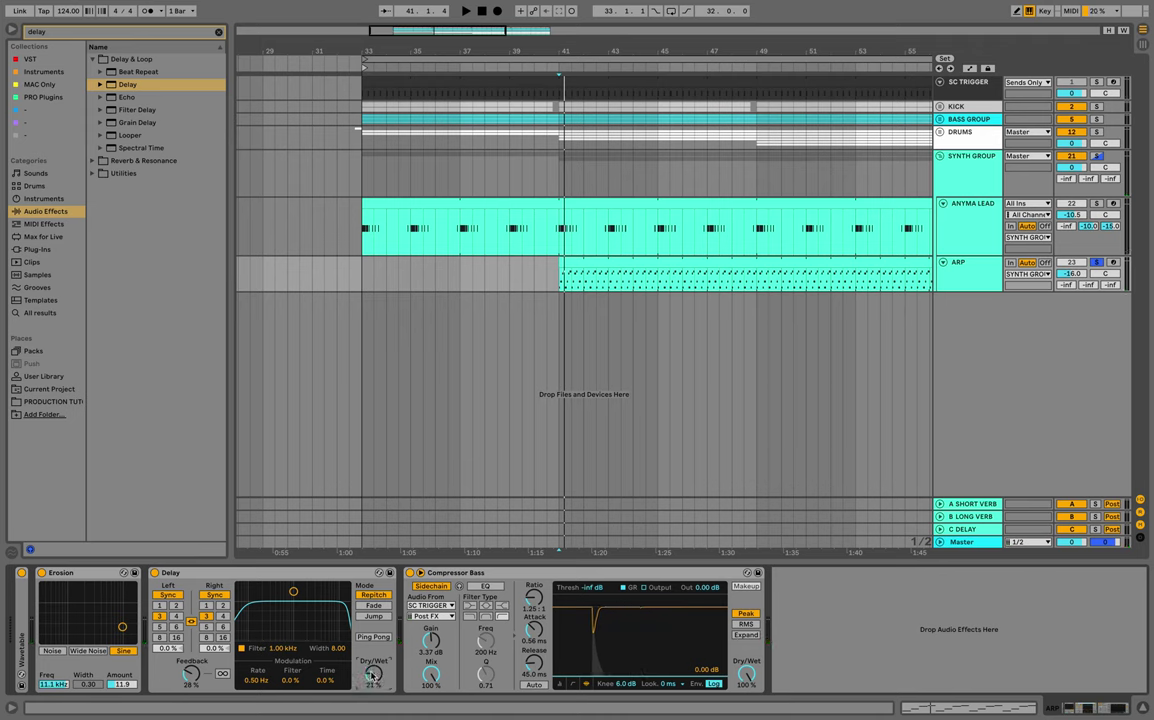
key("space")
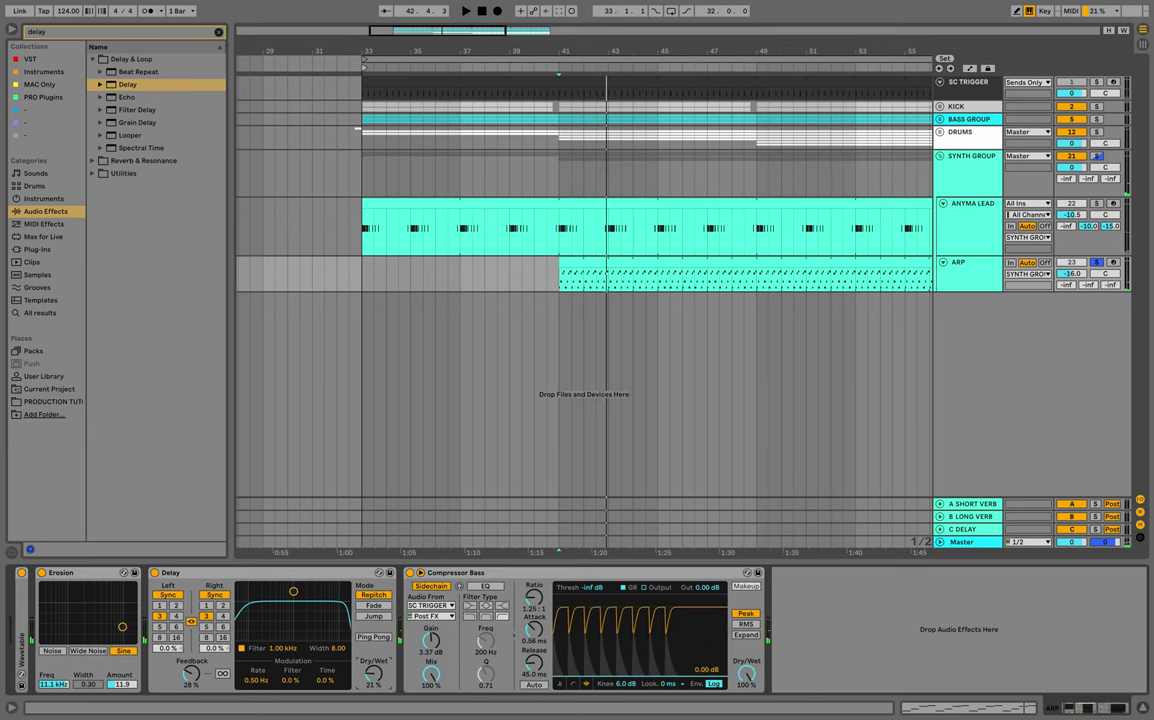
Insert an EQ Eight between the Delay and the Compressor Bass device on the ARP track.
left_click(219, 32)
type("eq")
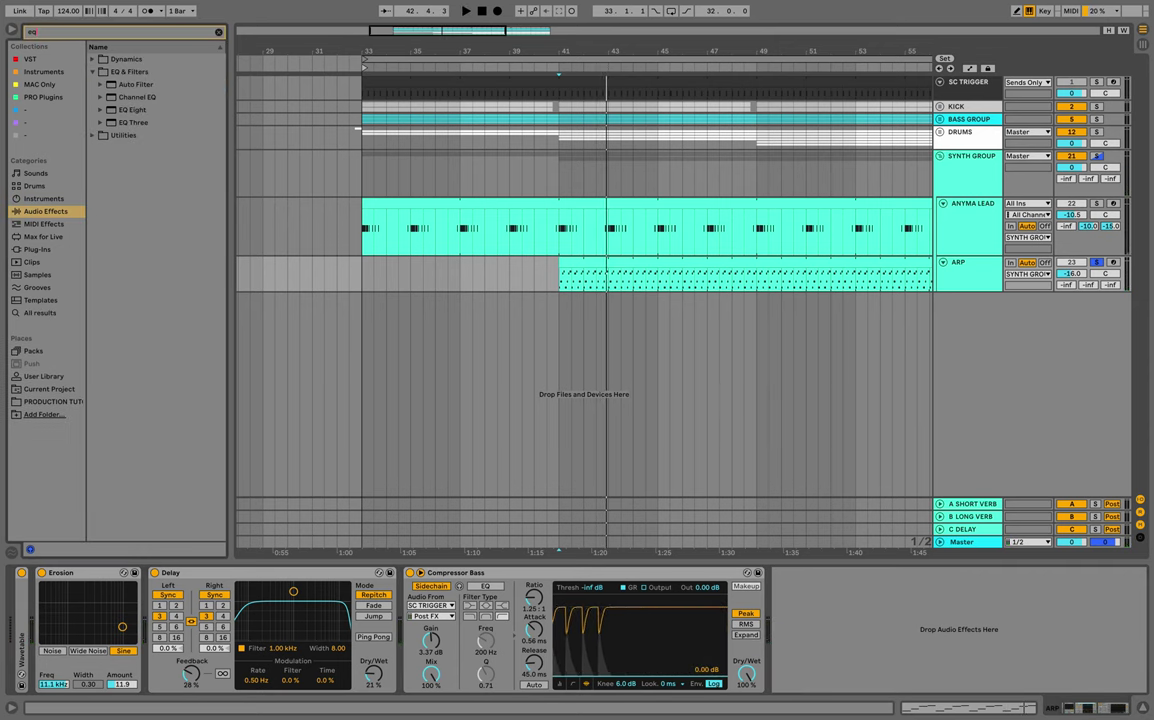
left_click_drag(132, 110, 404, 630)
left_click(699, 587)
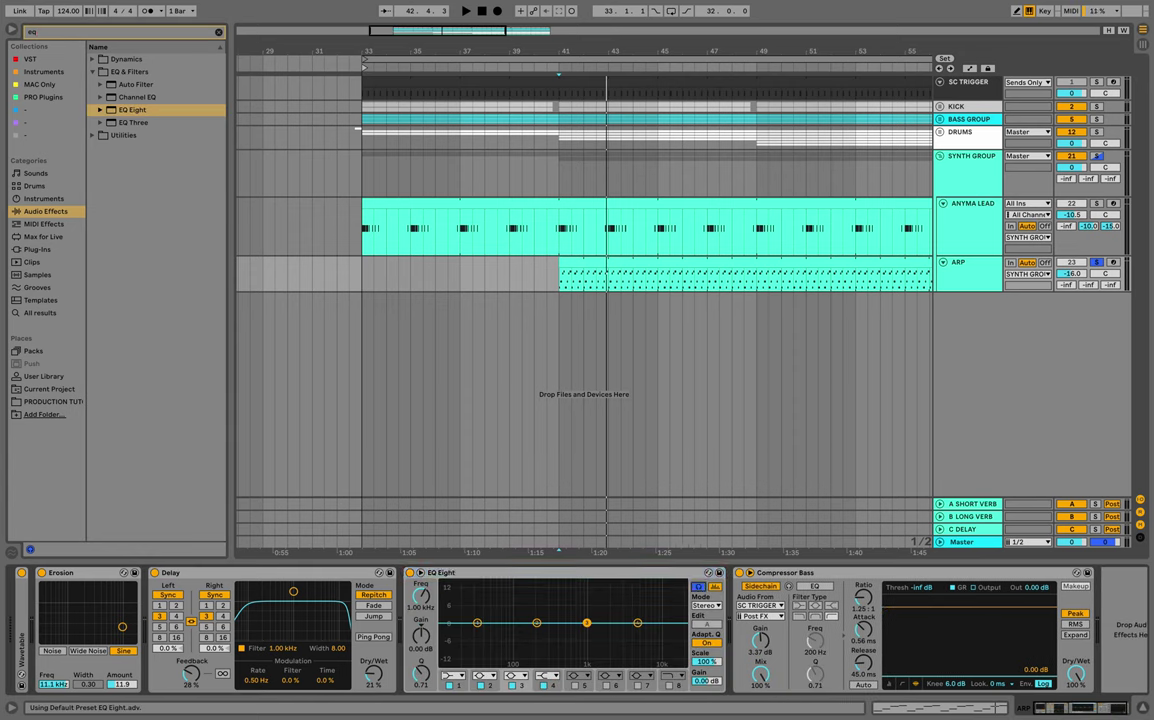
Turn EQ Eight's band 1 into a low cut at about 445 Hz while listening to the arp.
left_click(452, 676)
left_click(453, 606)
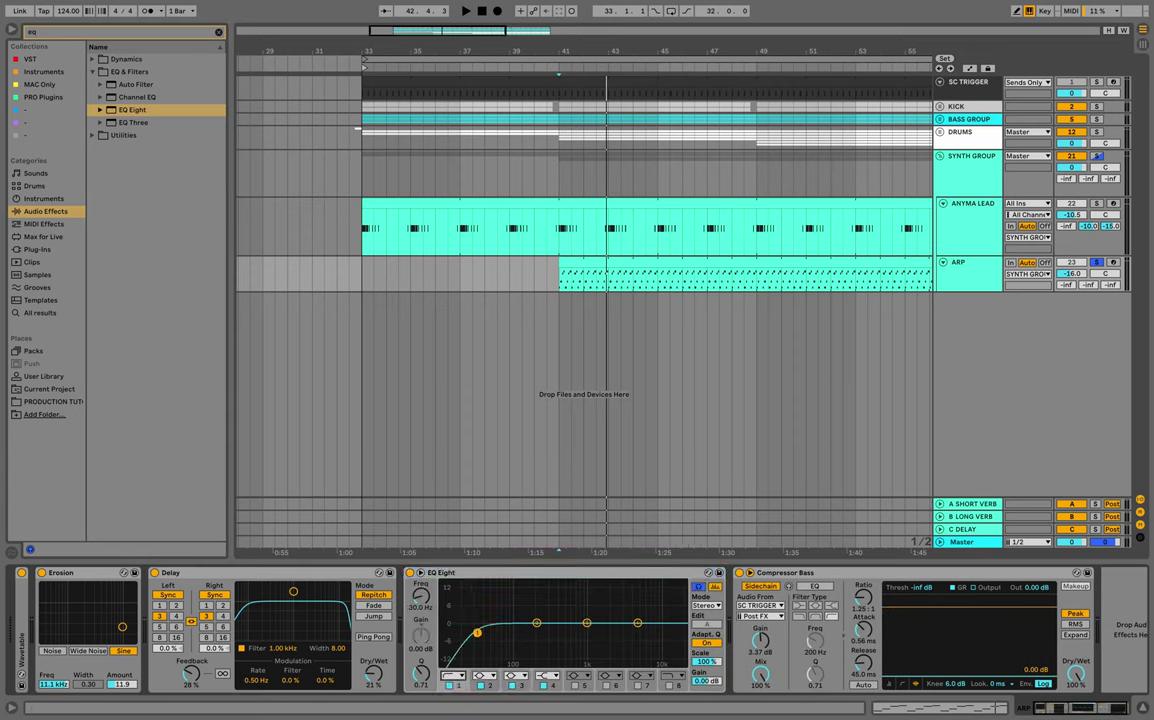
key("space")
left_click_drag(479, 632, 564, 634)
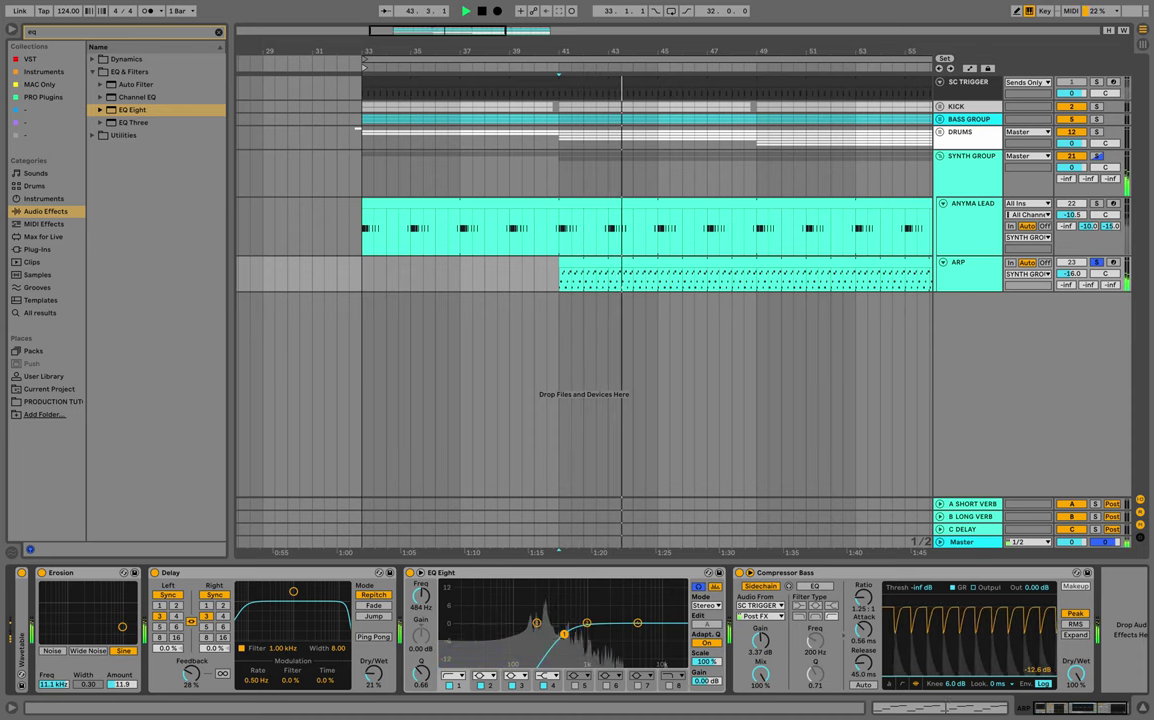
left_click_drag(564, 634, 561, 634)
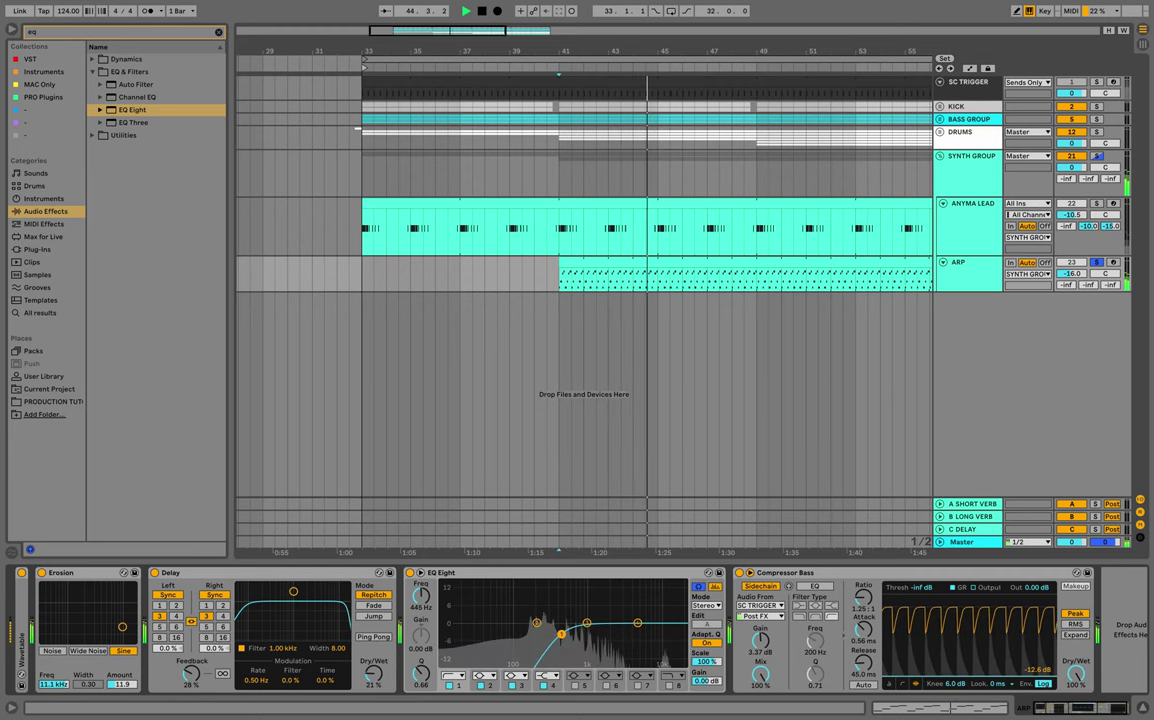
key("space")
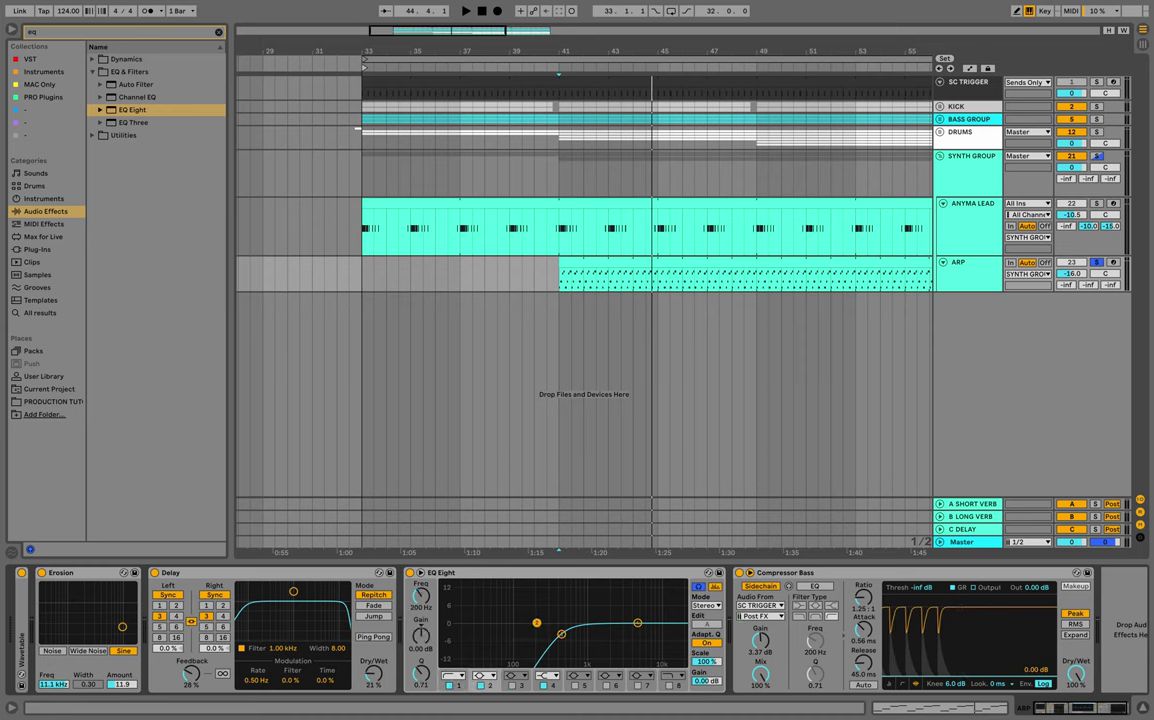
Boost EQ Eight's band 2 by about 3.35 dB at 861 Hz with a Q of 1.00 during playback.
key("space")
left_click_drag(546, 620, 590, 612)
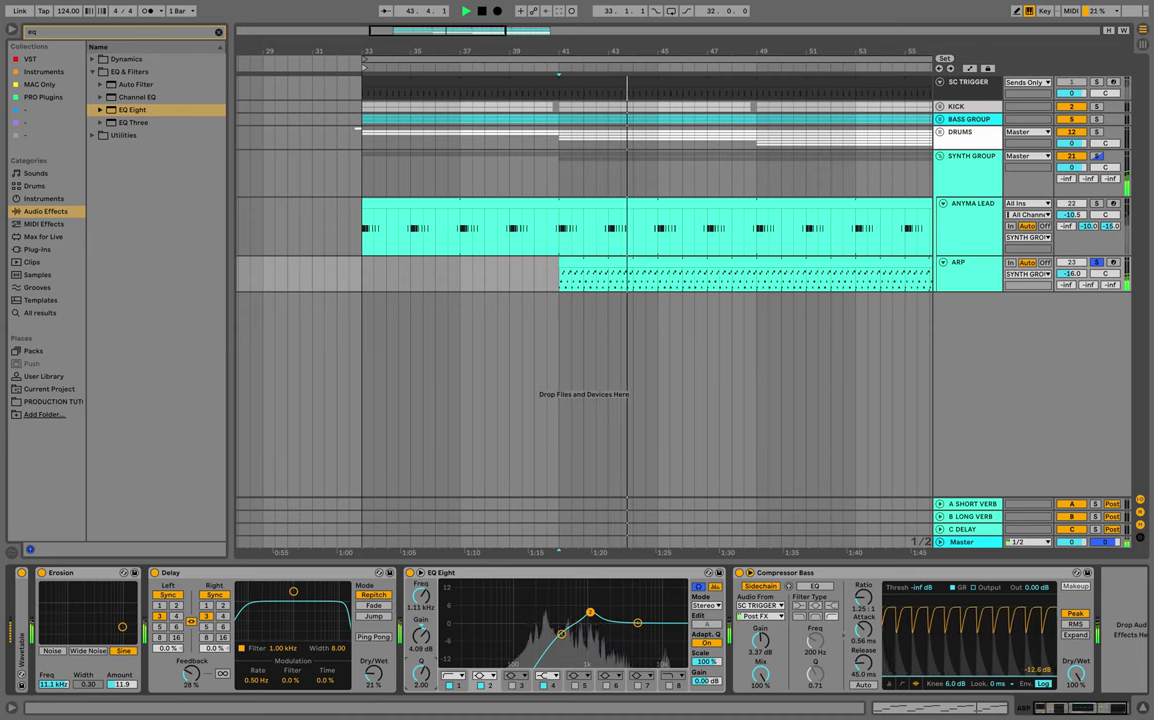
key("space")
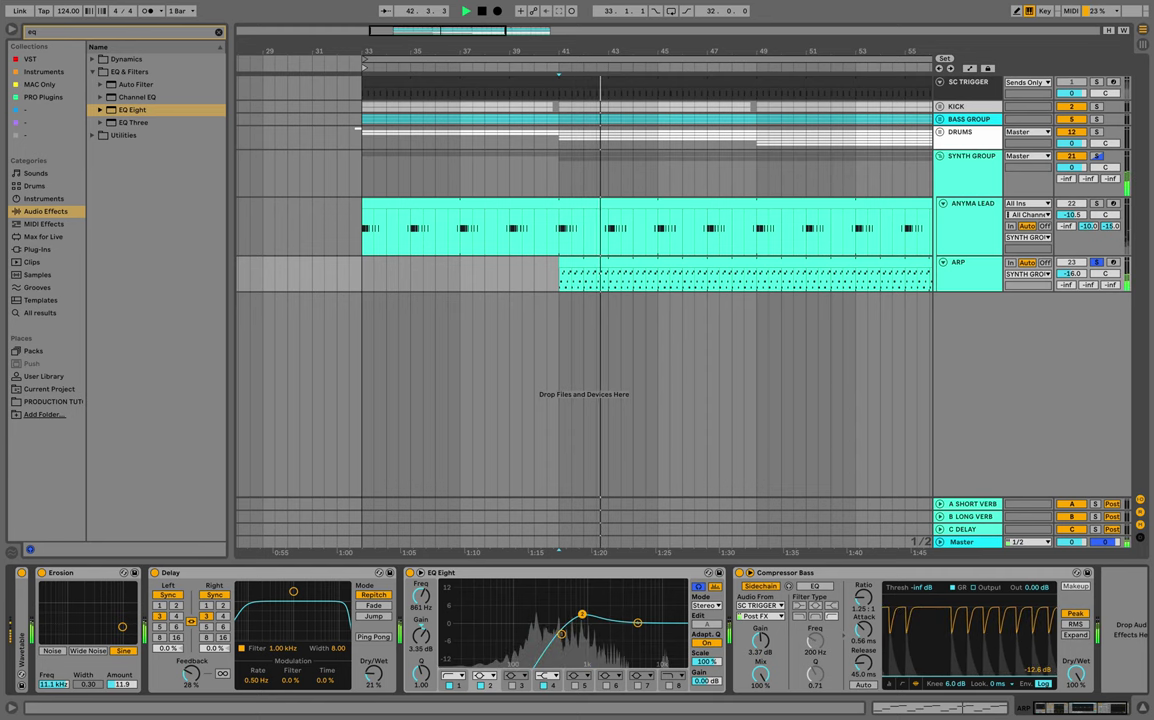
key("space")
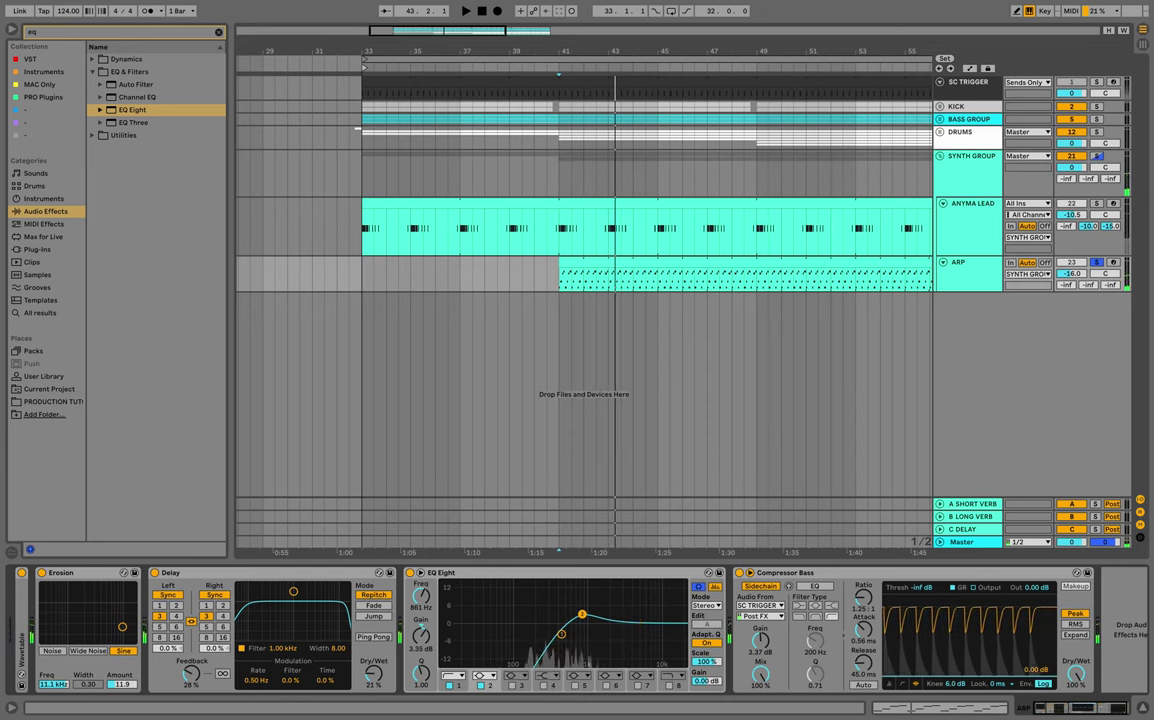
Change EQ Eight's band 3 to a high shelf boosting about 3.60 dB at 6.39 kHz, and check it by ear.
key("space")
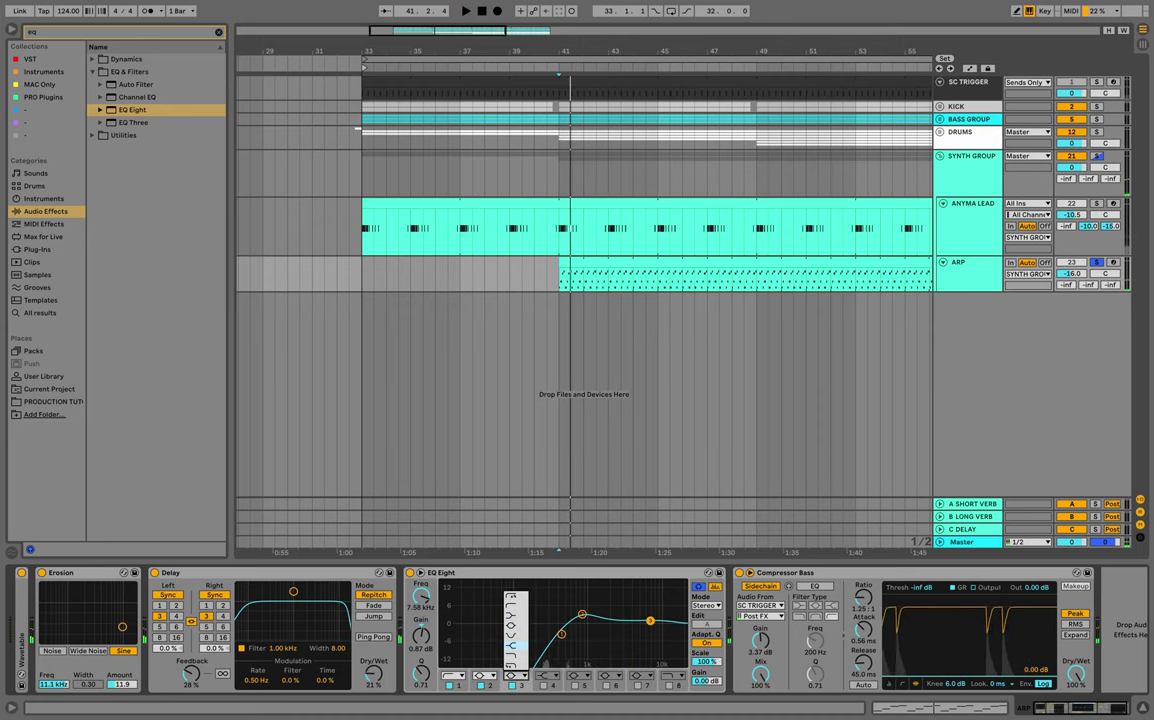
key("space")
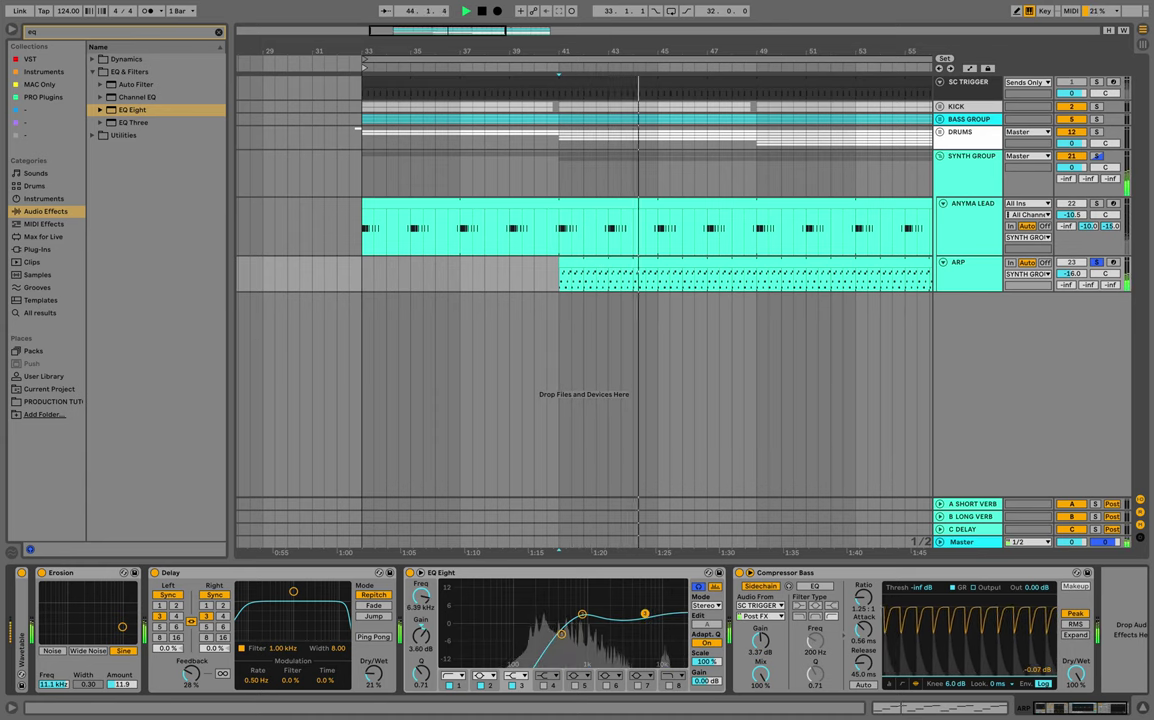
key("space")
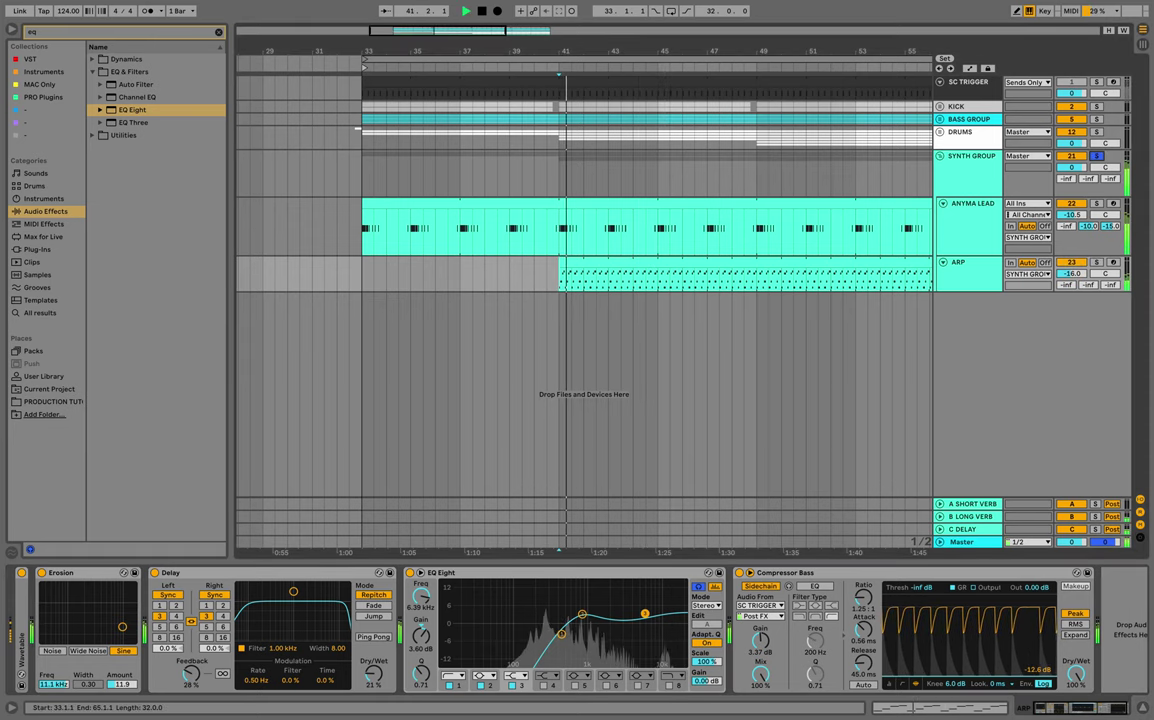
Set the ARP track's B LONG VERB send to -5.0 dB and play the arp unsoloed with the lead.
left_click_drag(680, 51, 515, 42)
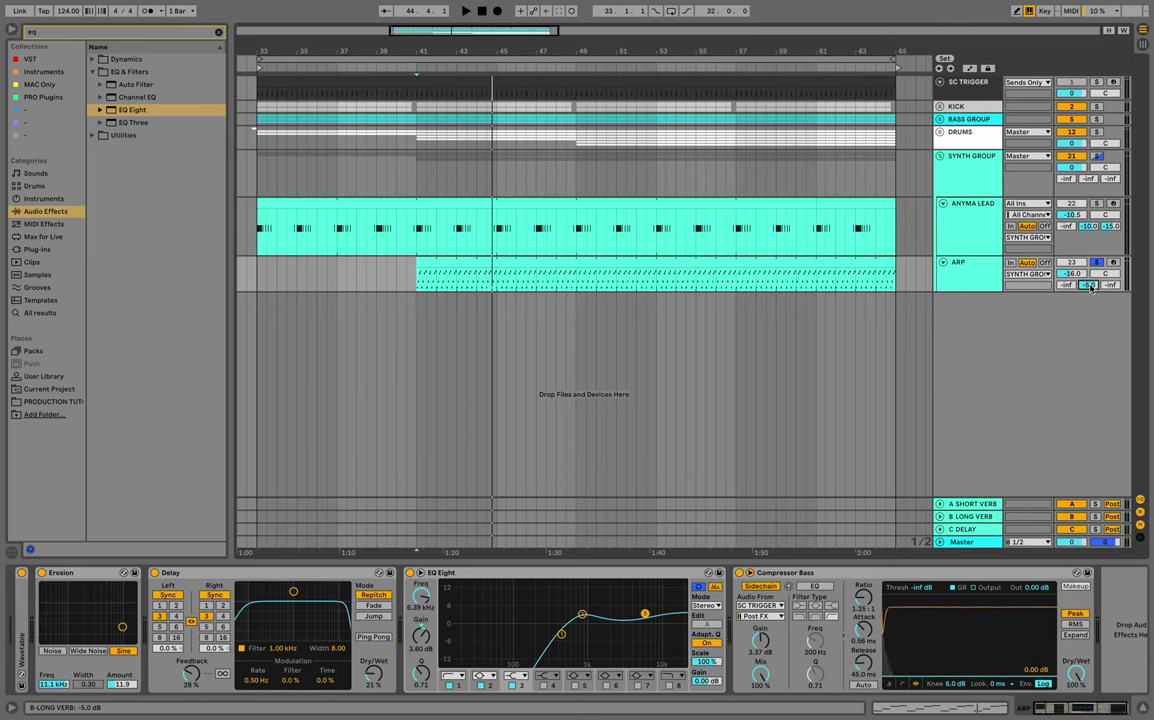
key("space")
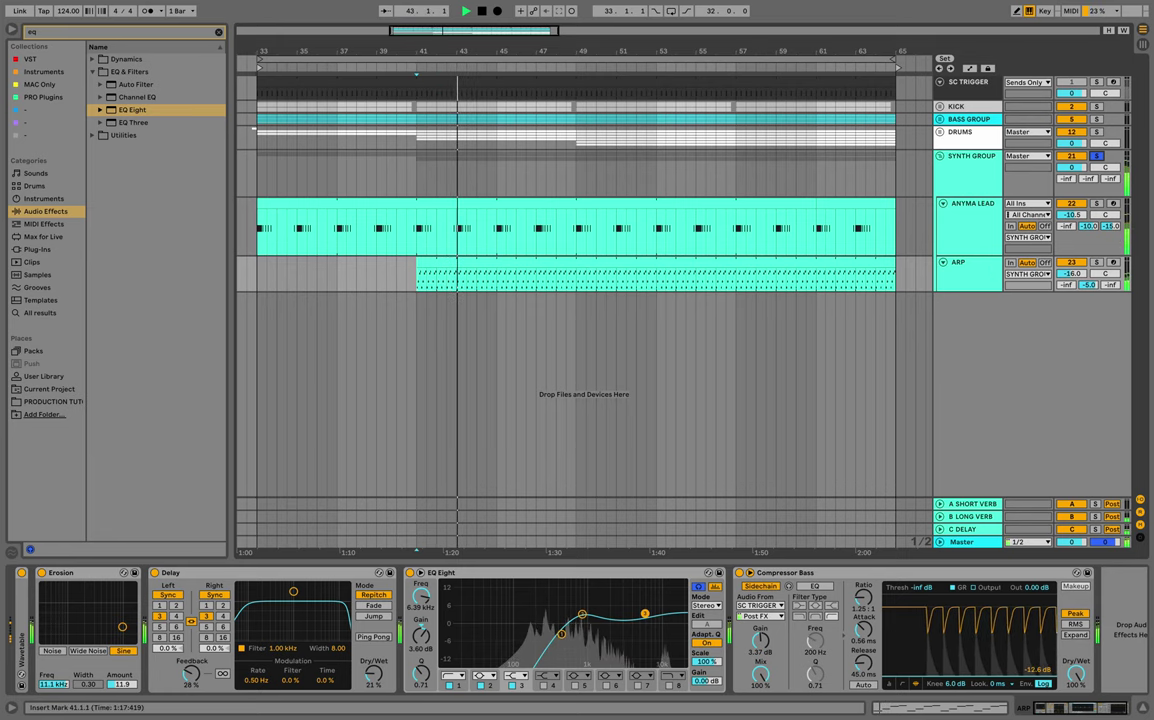
scroll(640, 351, "left", 1)
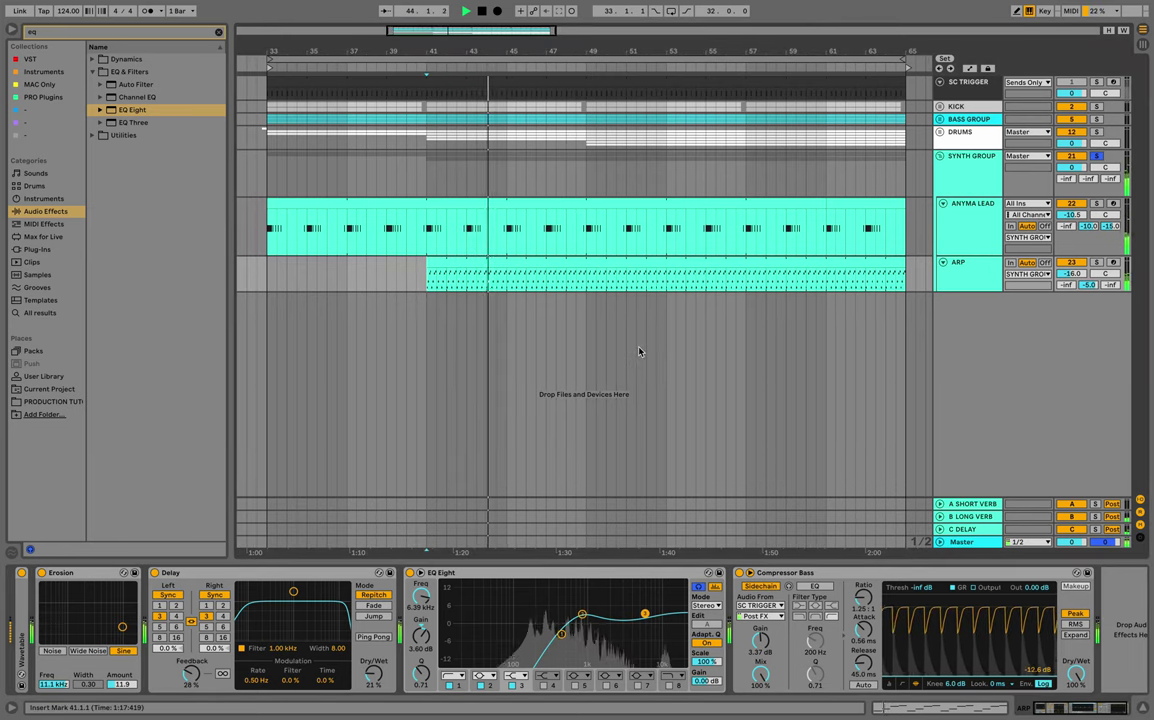
scroll(640, 351, "right", 1)
key("space")
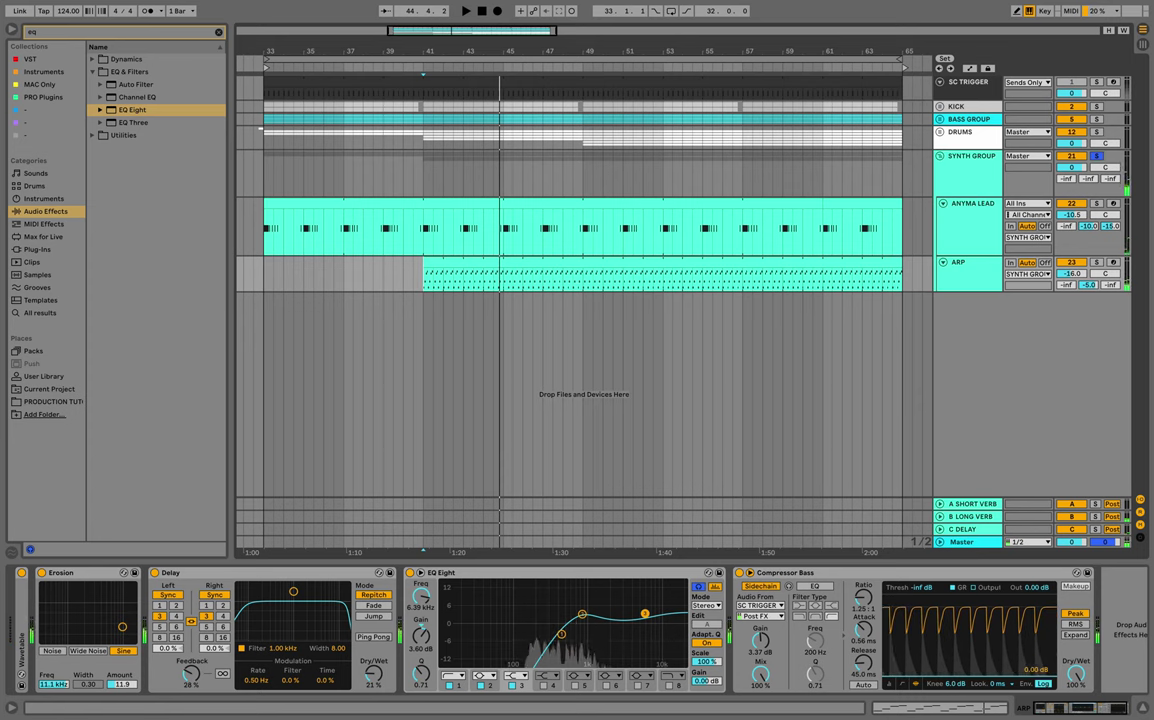
Find the Glue Compressor among the audio effects and add it to the ARP track directly after EQ Eight.
key("super+f")
type("glue")
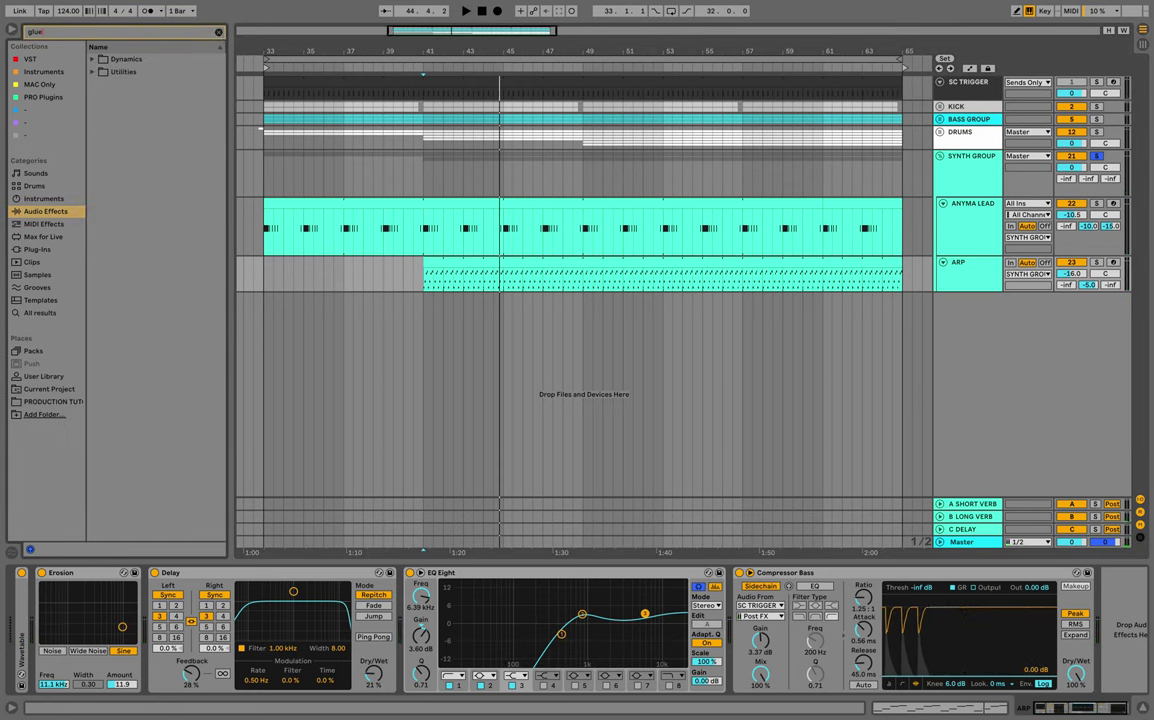
key("Down")
key("Right")
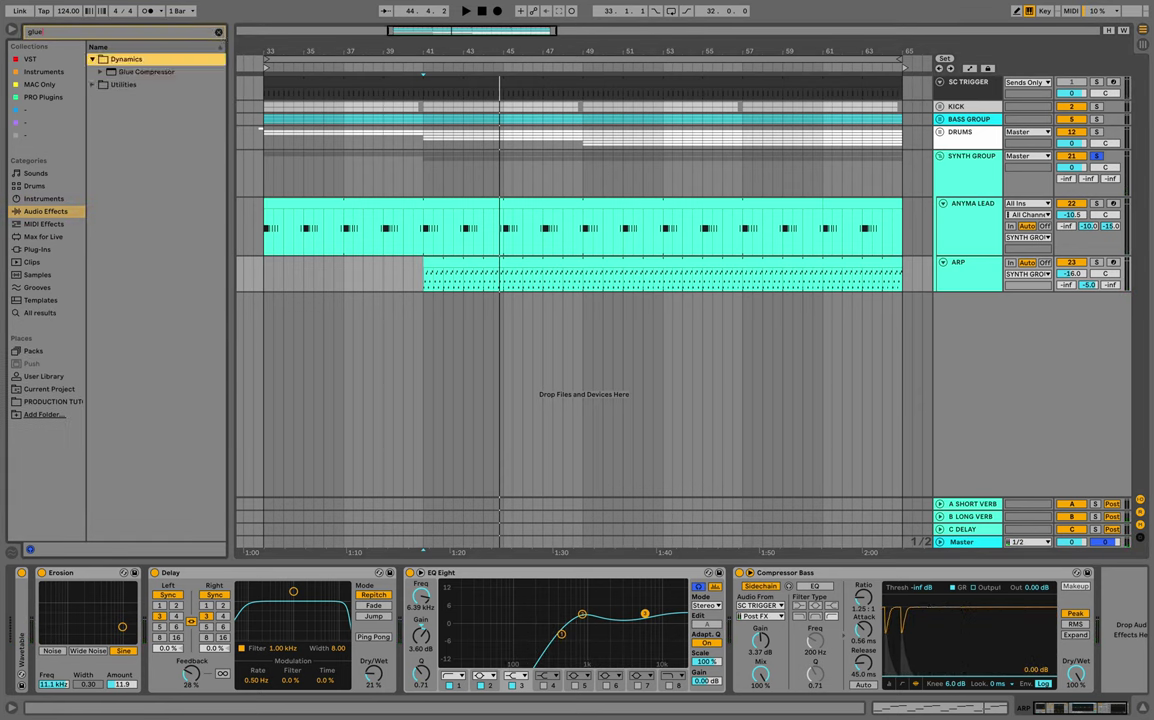
key("Down")
key("Return")
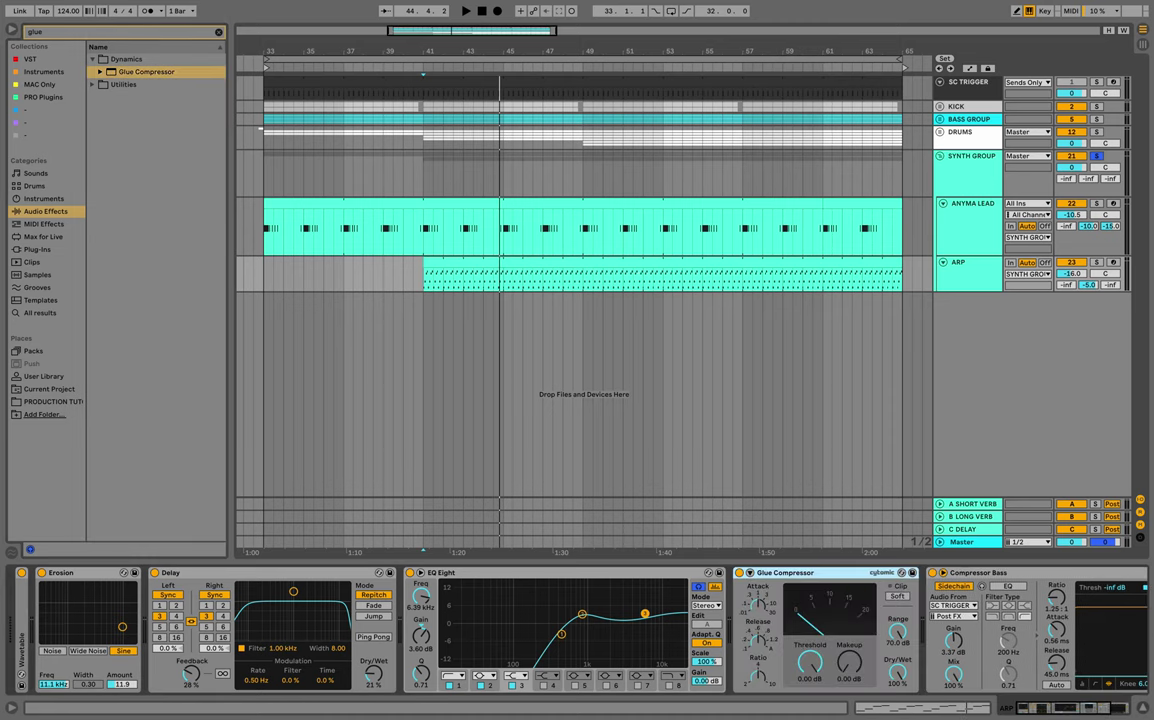
Show the Glue Compressor's sidechain section and set its sidechain source to the ANYMA LEAD track.
left_click(750, 573)
scroll(815, 676, "right", 4)
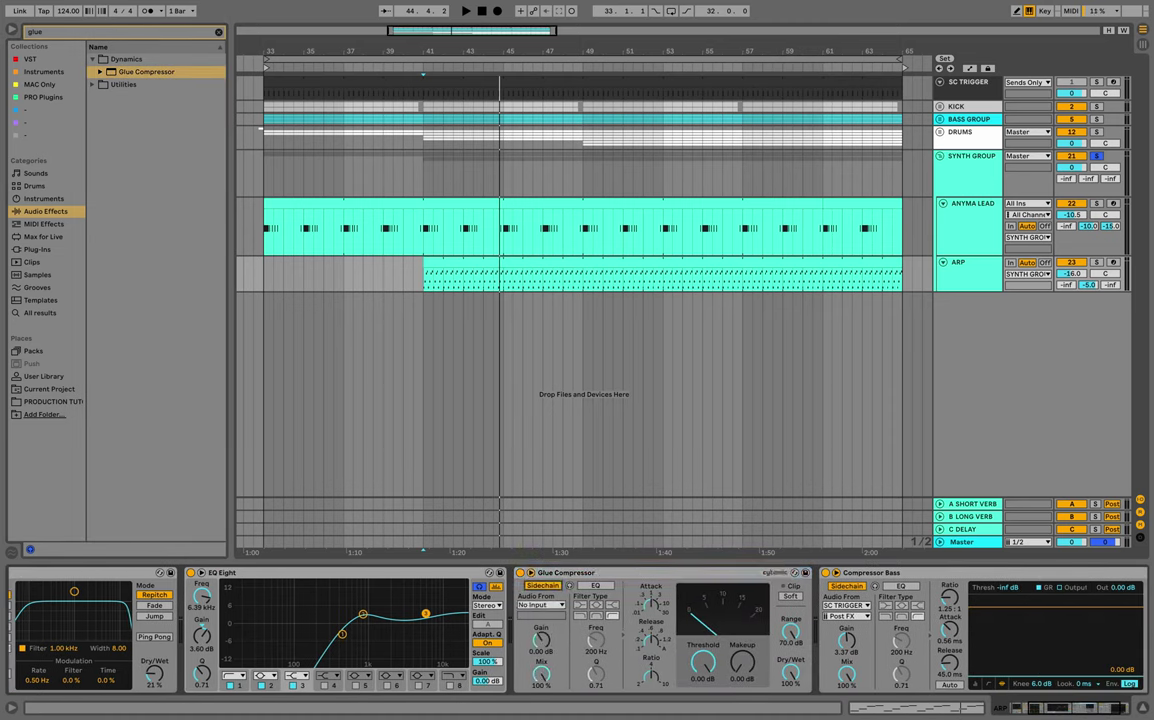
left_click(540, 605)
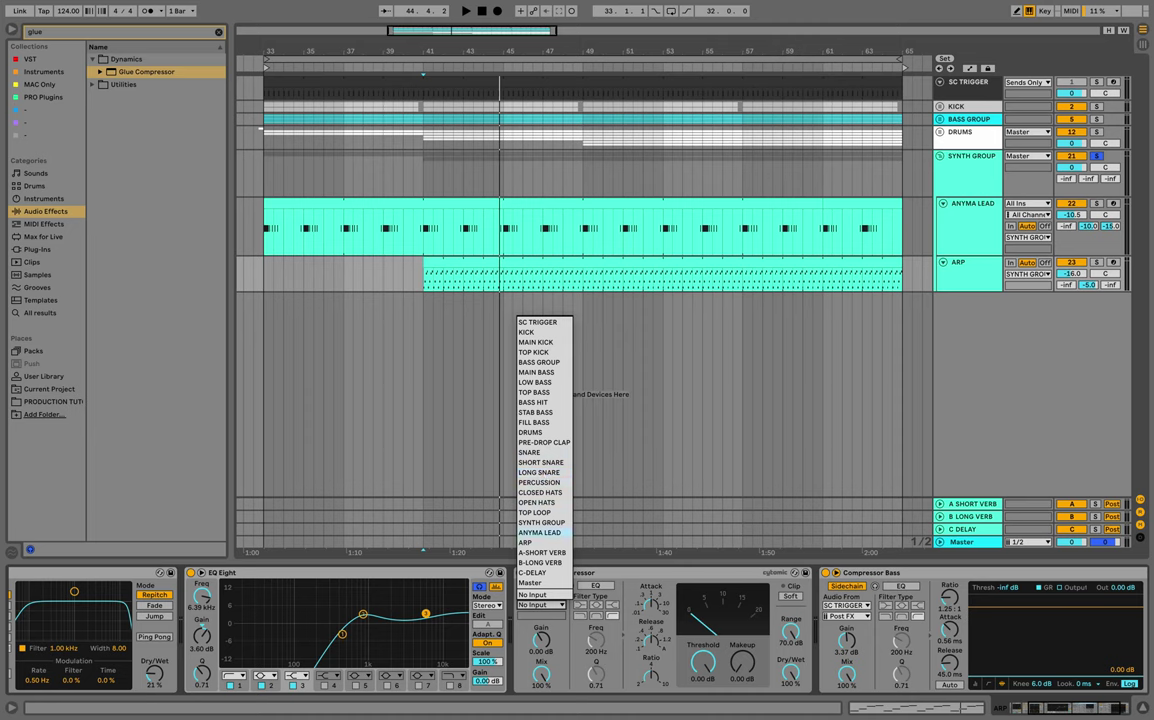
left_click(539, 532)
Set the Glue Compressor's threshold to -14.0 dB and listen to the arp ducking under the lead from bar 41.
key("space")
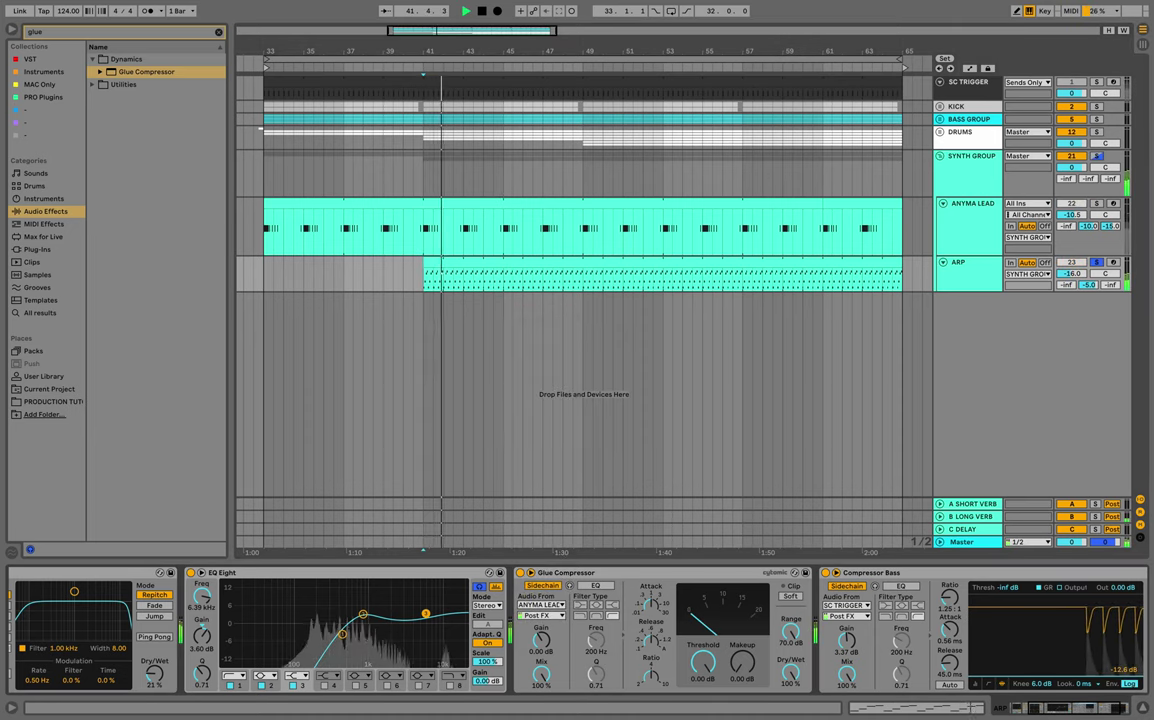
key("space")
key("space")
left_click_drag(703, 661, 703, 704)
key("space")
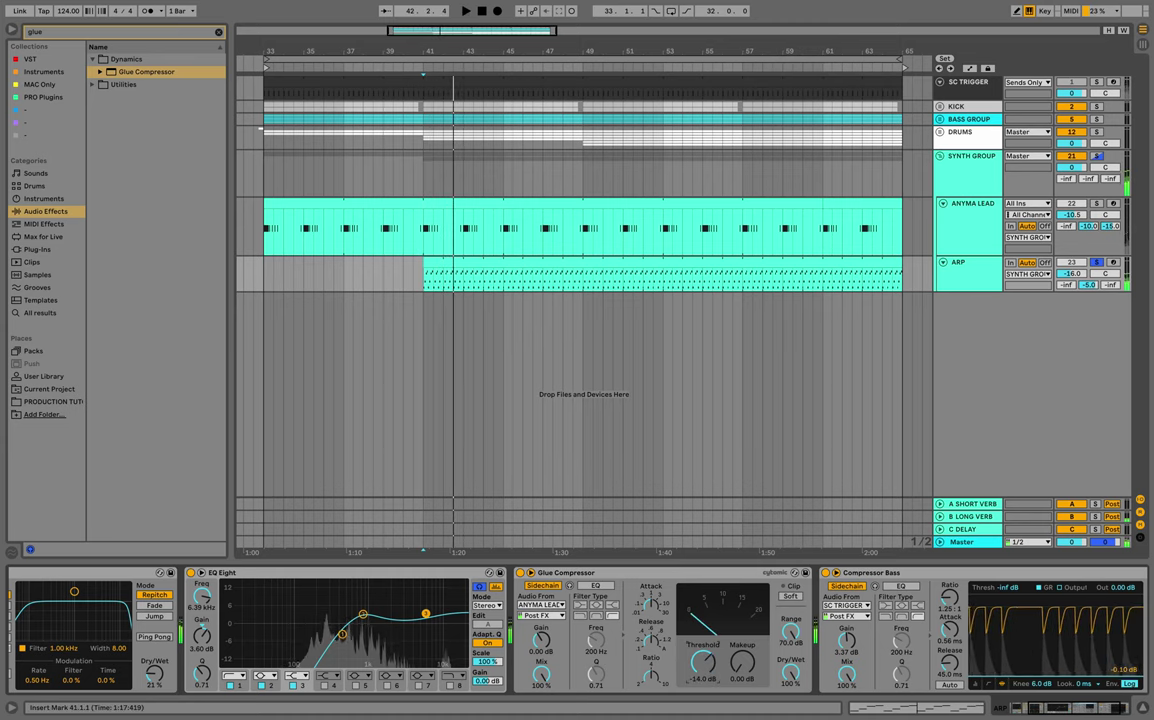
key("space")
key("space")
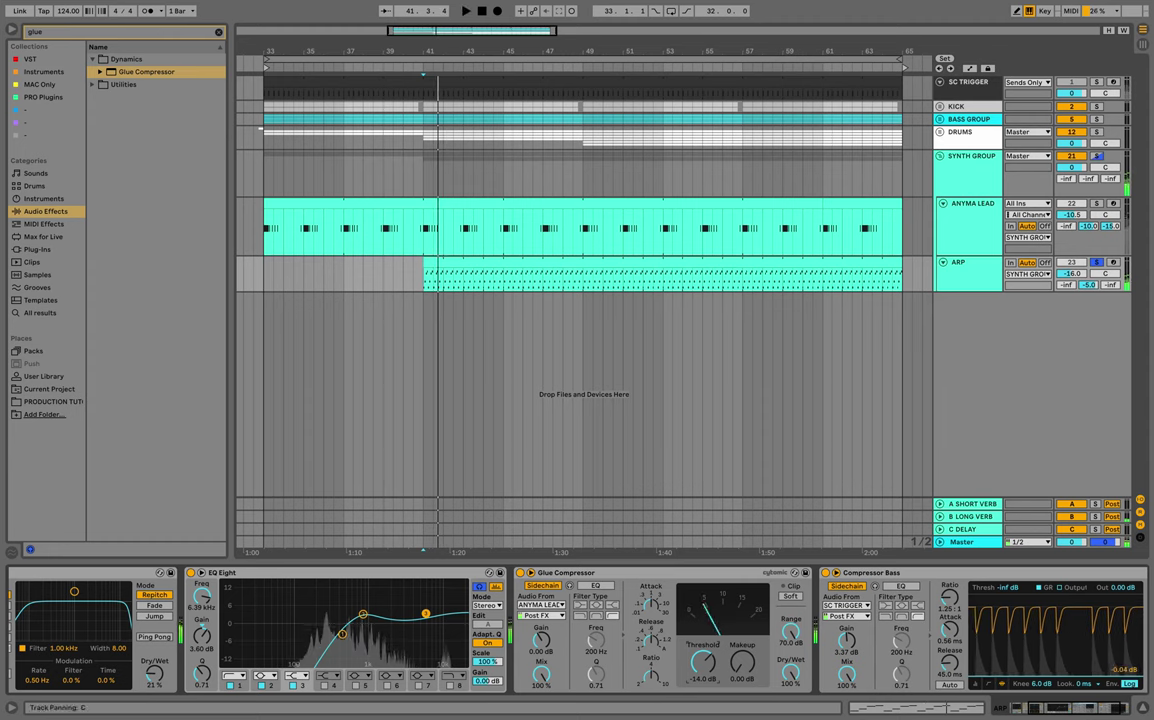
key("space")
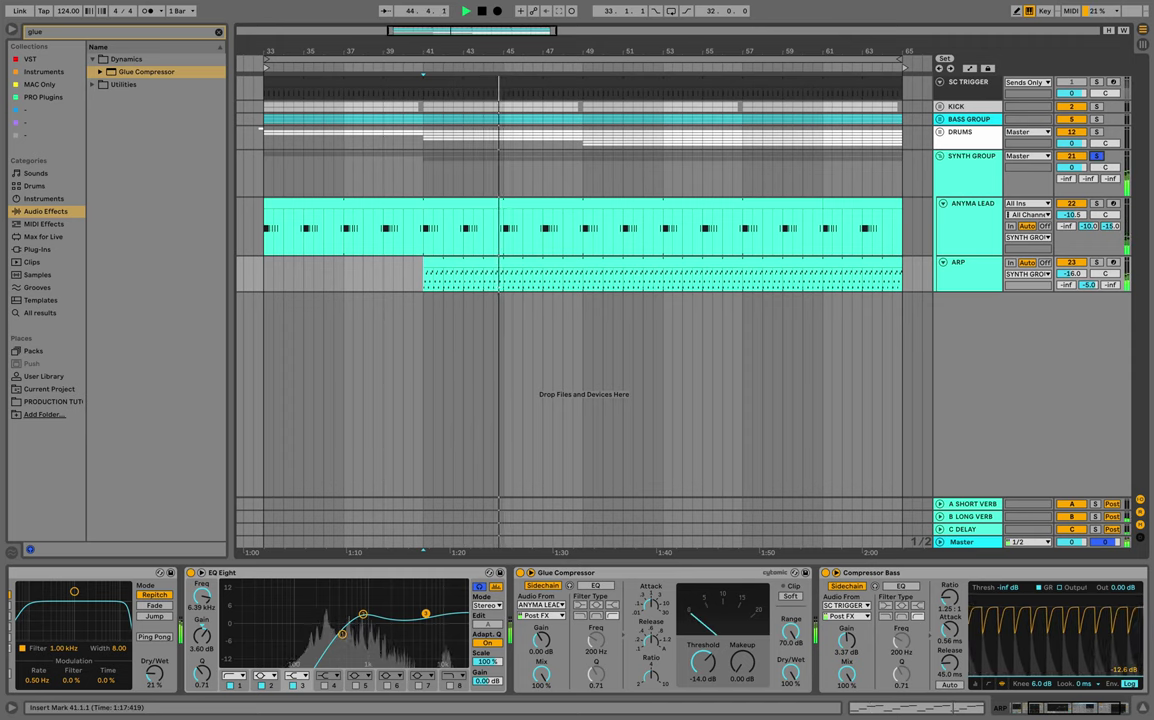
Listen to the ducked arp in the full drop past bar 48 and clear the browser search.
left_click_drag(718, 51, 685, 43)
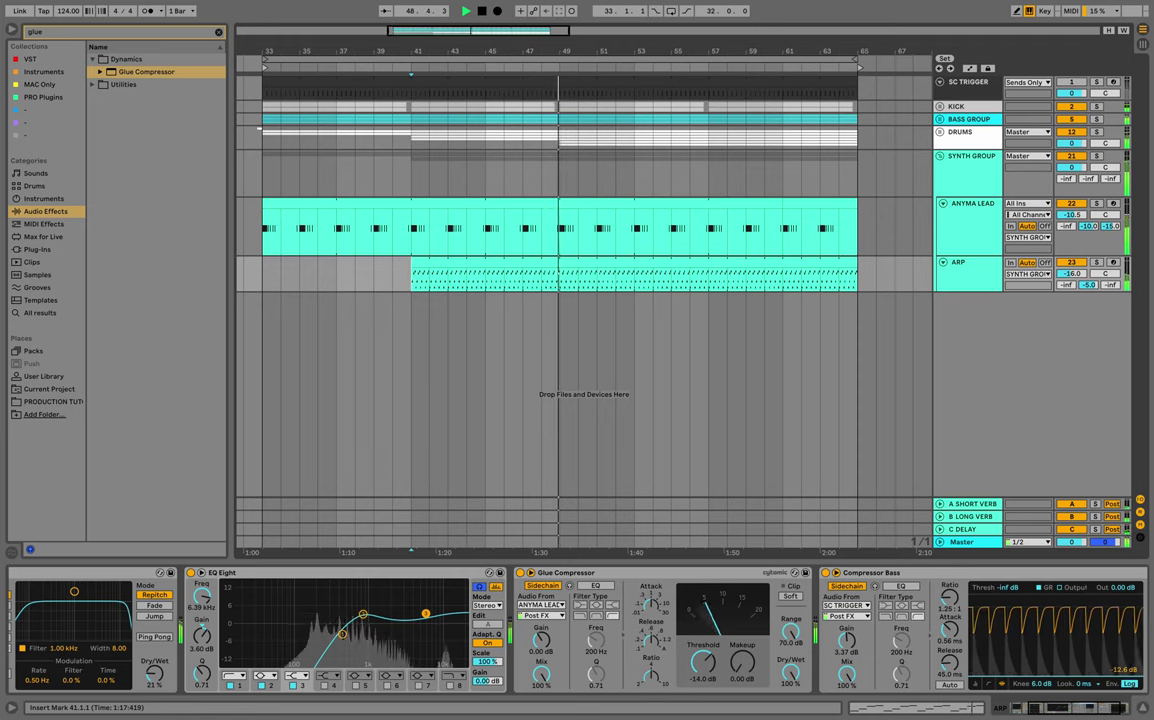
scroll(474, 259, "left", 1)
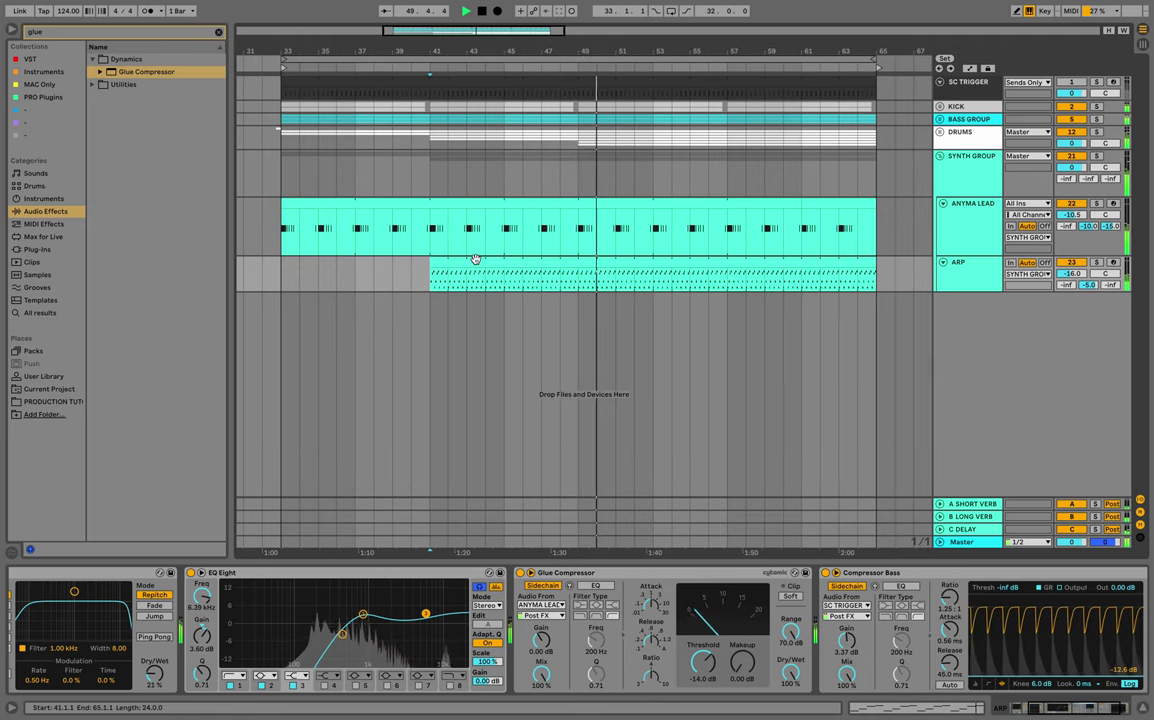
left_click(218, 32)
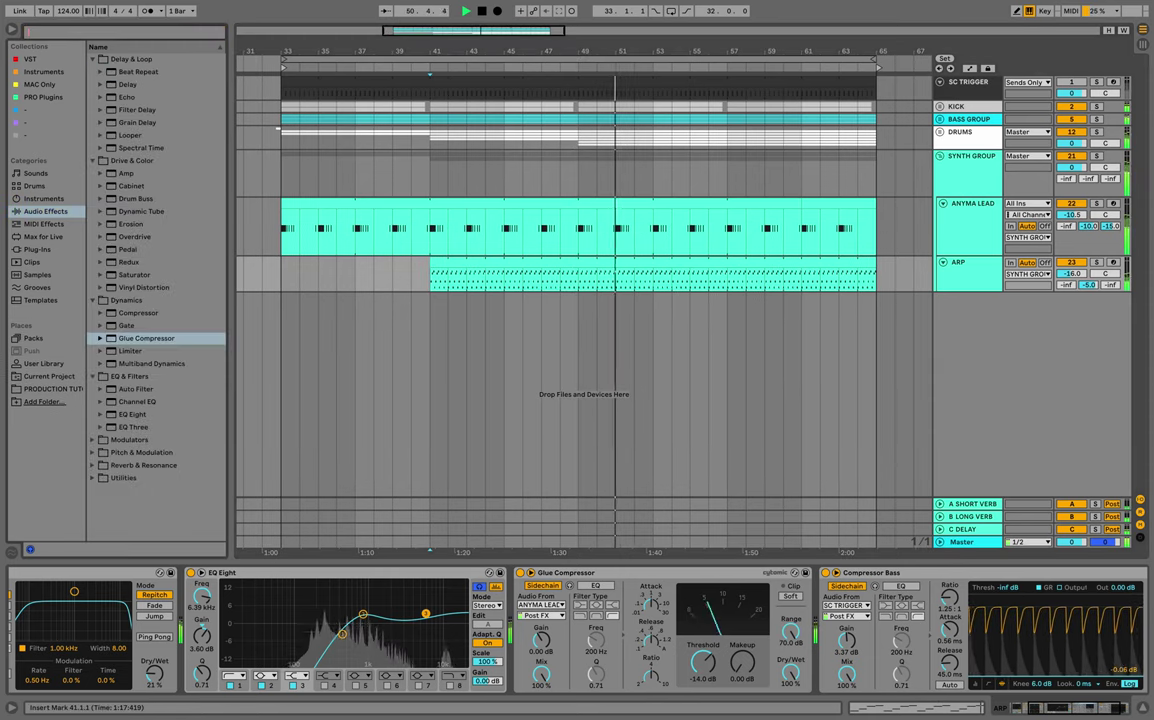
scroll(640, 274, "right", 1)
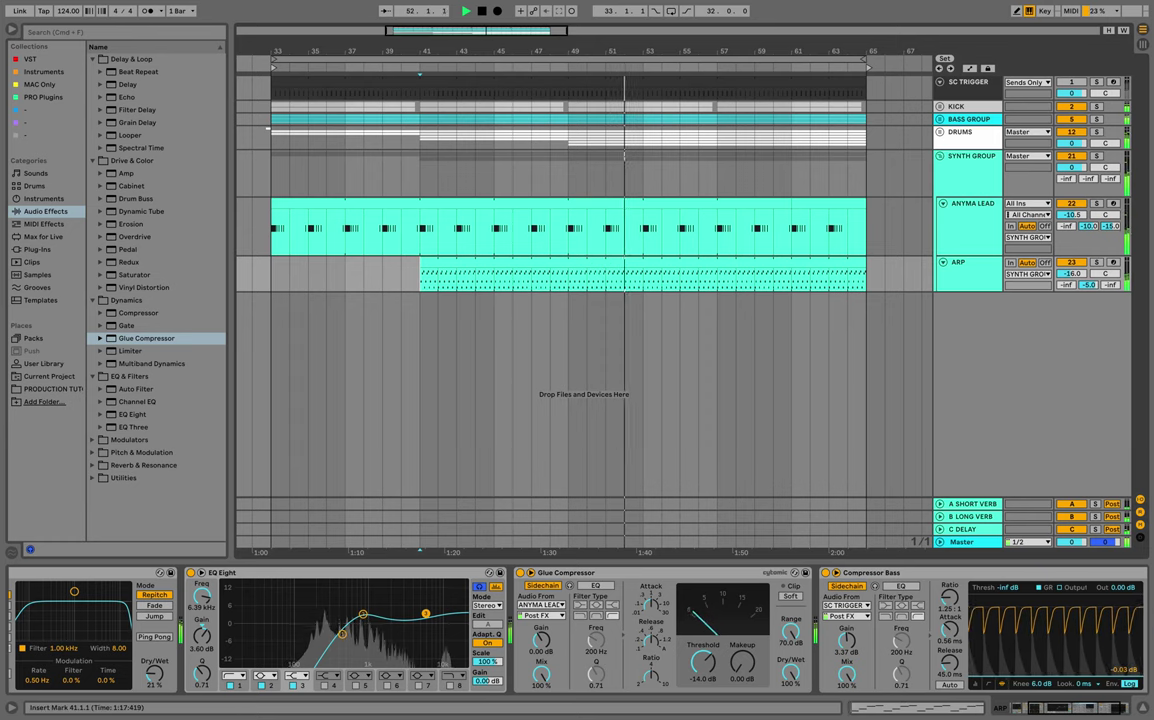
left_click(970, 270)
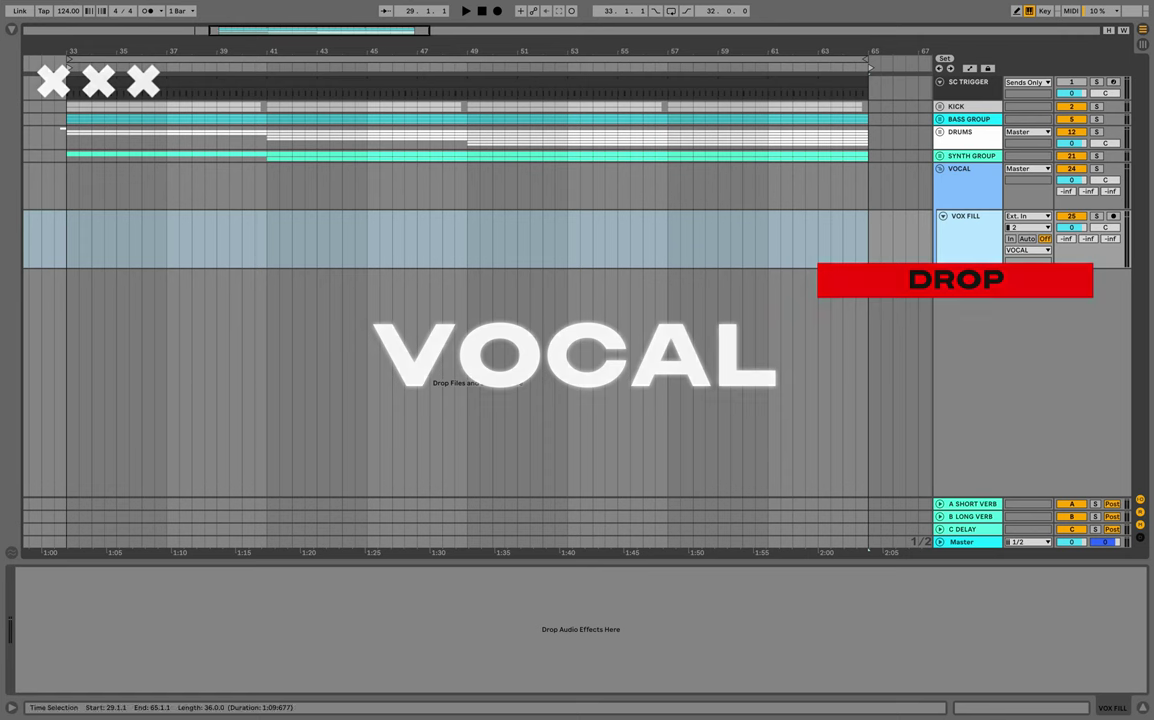
Place VOX ANYMA #1 124.wav on the VOX FILL track at bar 33, solo the track and play it.
key("super+alt+b")
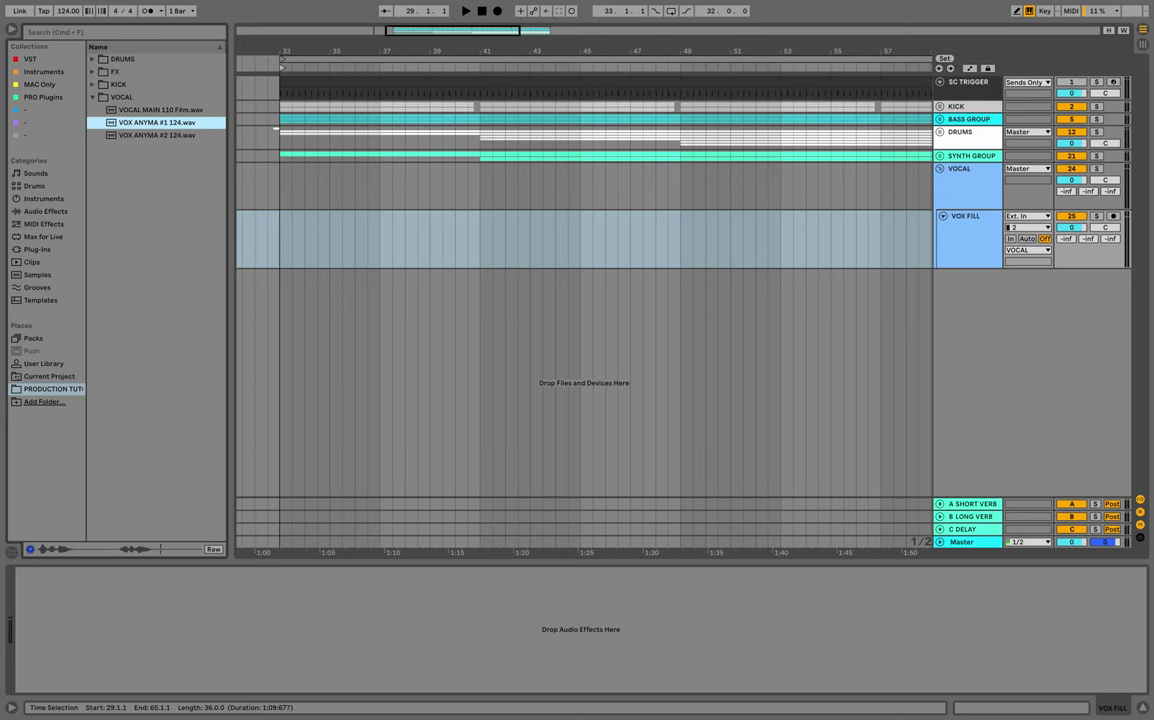
left_click_drag(157, 123, 284, 238)
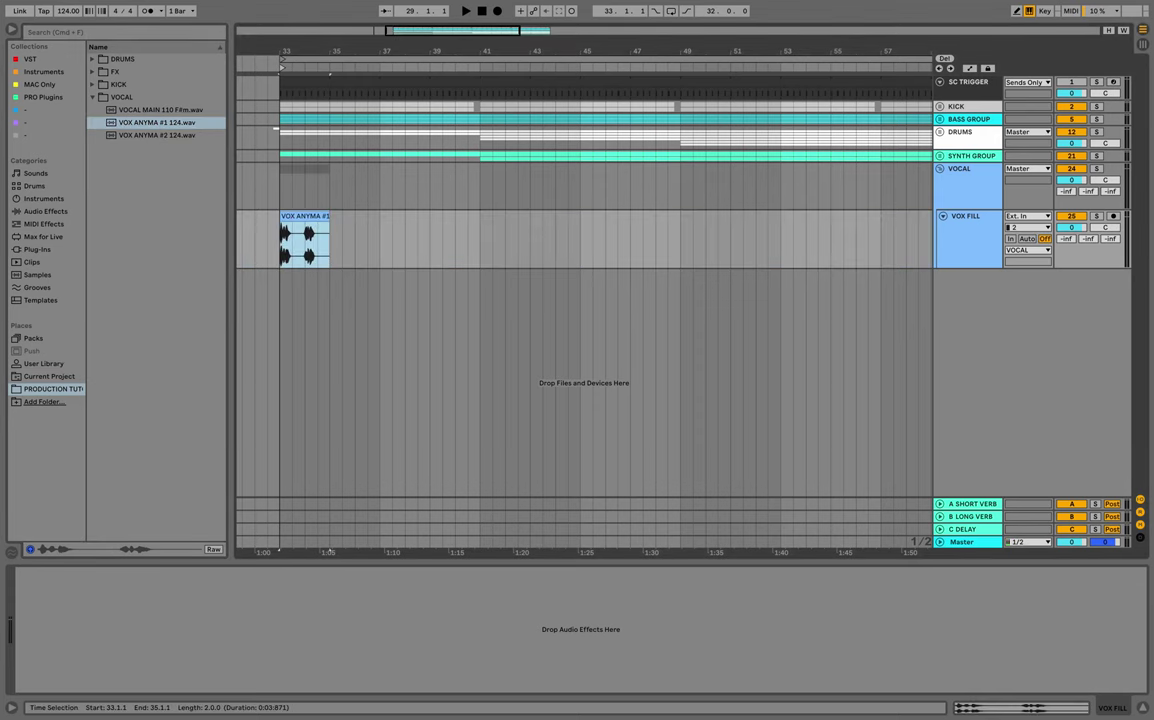
left_click(1097, 216)
key("space")
Open the VOX ANYMA #1 124 clip, stop playback and turn off its looping.
double_click(304, 216)
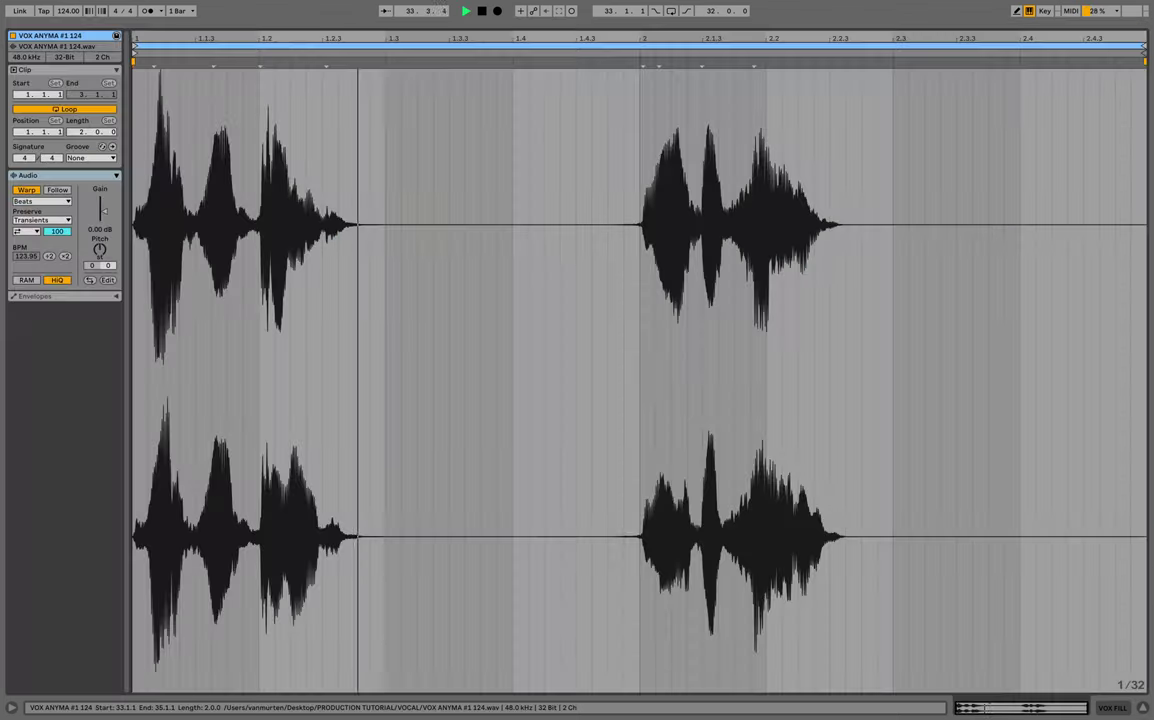
key("space")
left_click(65, 109)
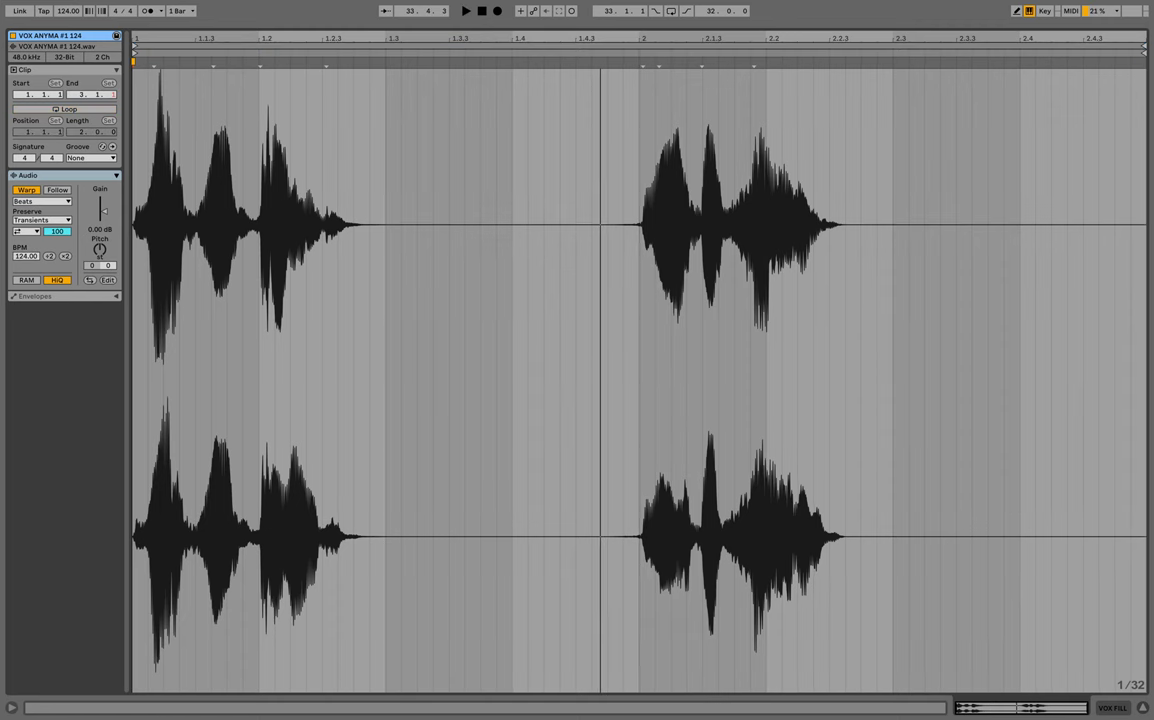
Set the warp mode of the VOX ANYMA #1 124 clip to Complex Pro and play it back.
key("space")
key("space")
left_click(39, 202)
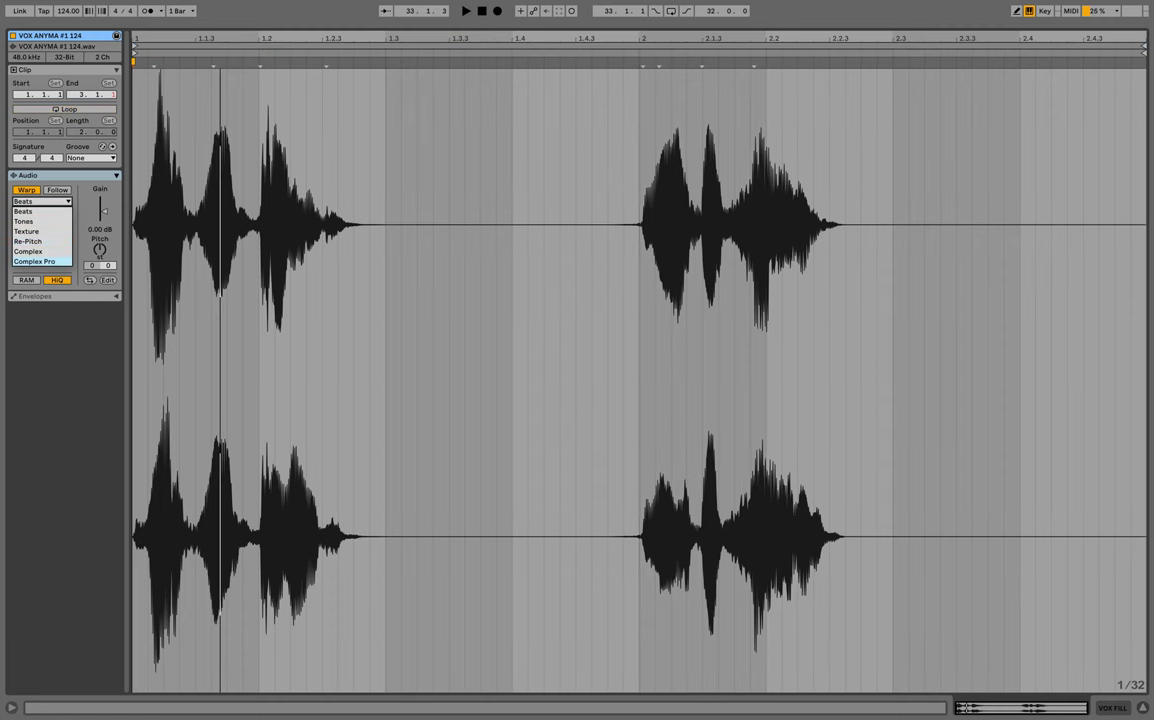
left_click(34, 261)
key("space")
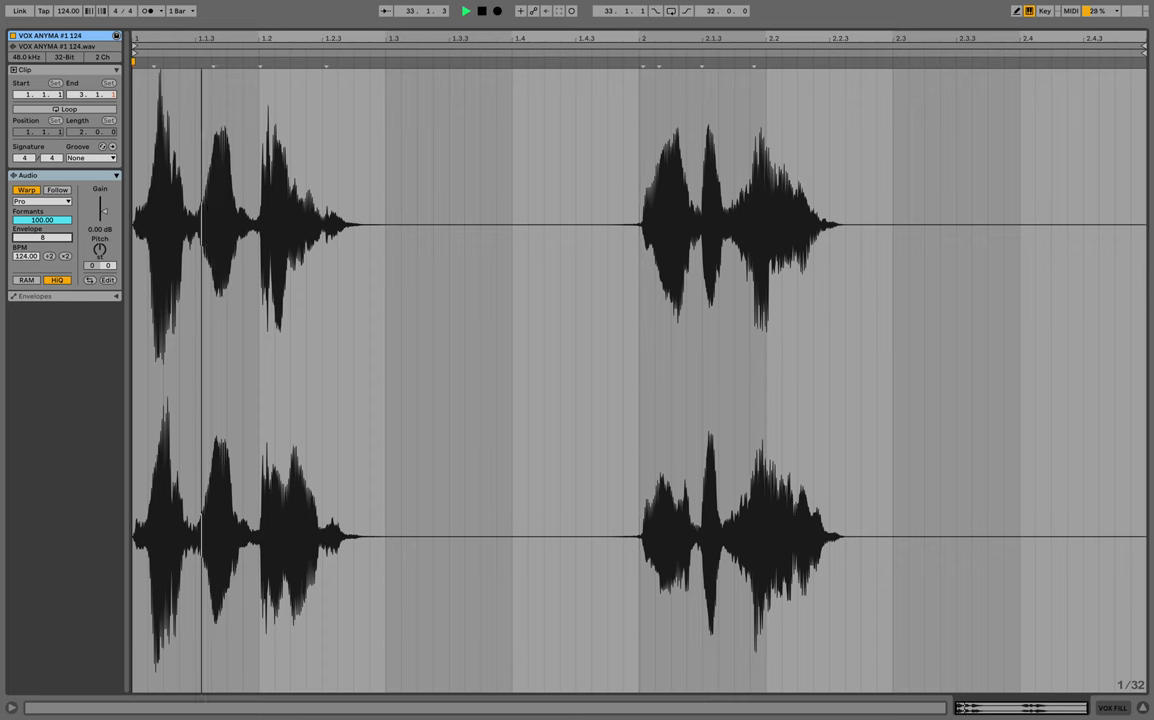
Return to the arrangement and lower the VOX FILL track volume to -13.5 dB.
left_click(1143, 707)
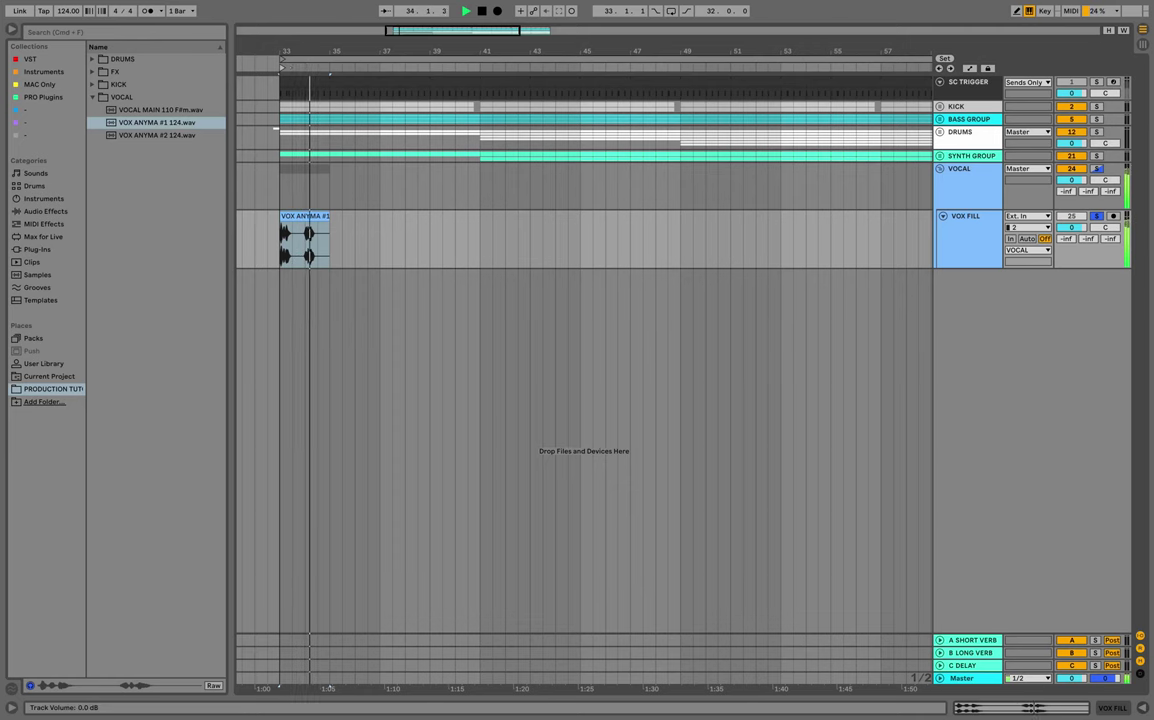
key("space")
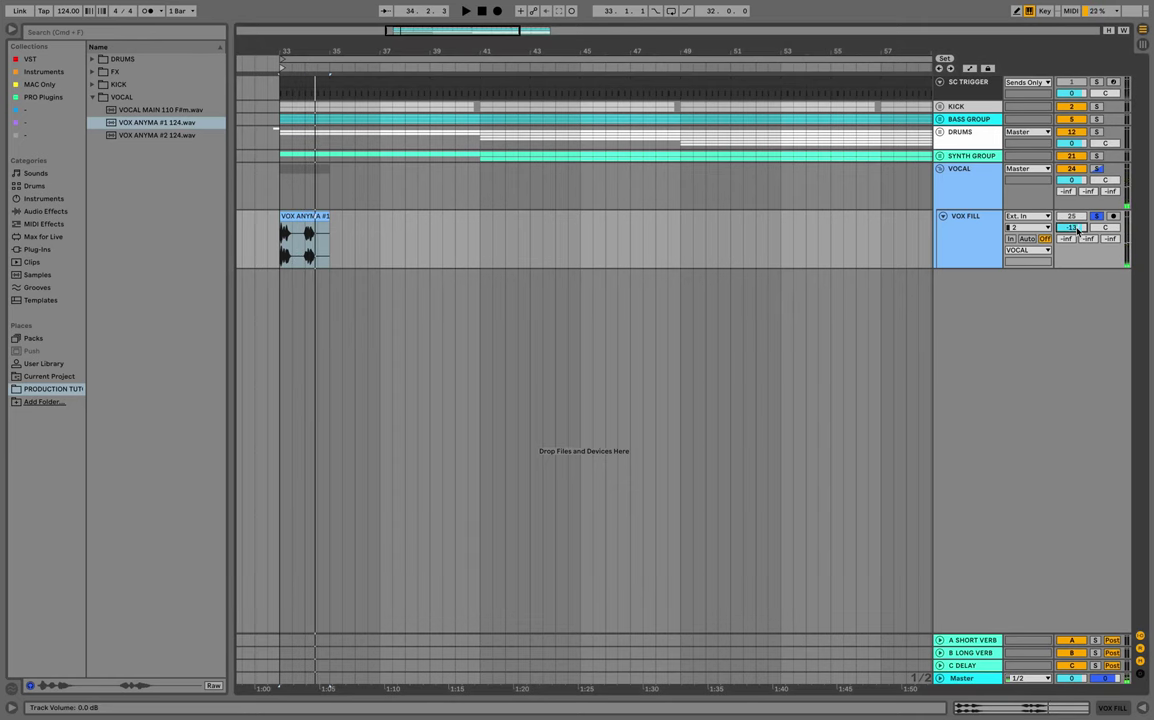
key("space")
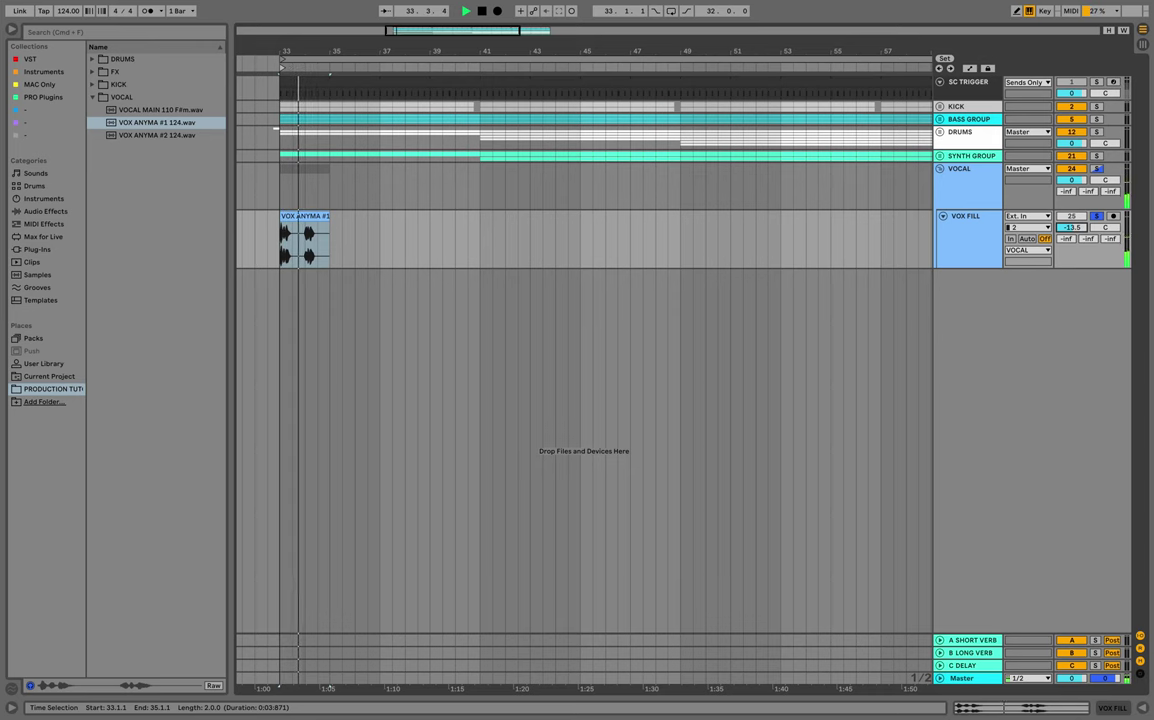
Move the VOX ANYMA #1 clip to start at bar 31, just before the drop, and unsolo the VOX FILL track.
scroll(450, 240, "left", 1)
key("space")
left_click_drag(157, 122, 461, 240)
left_click(1097, 216)
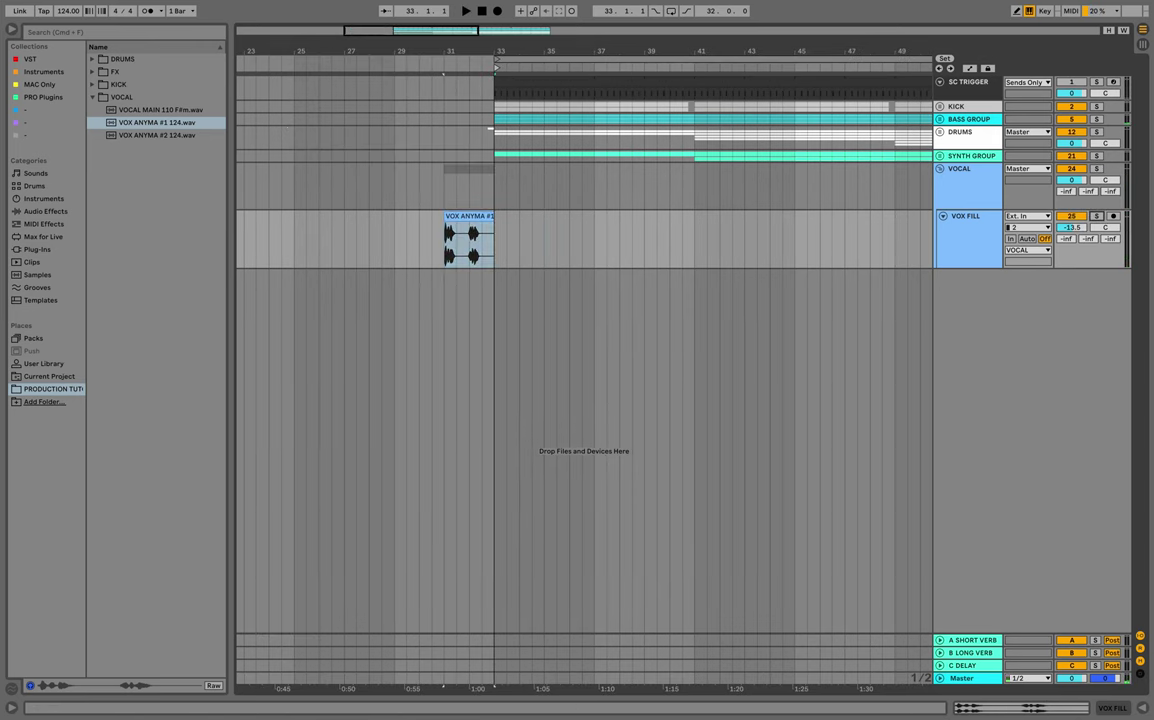
Play the arrangement from bar 31 to hear the vocal fill lead into the drop.
left_click(449, 217)
key("space")
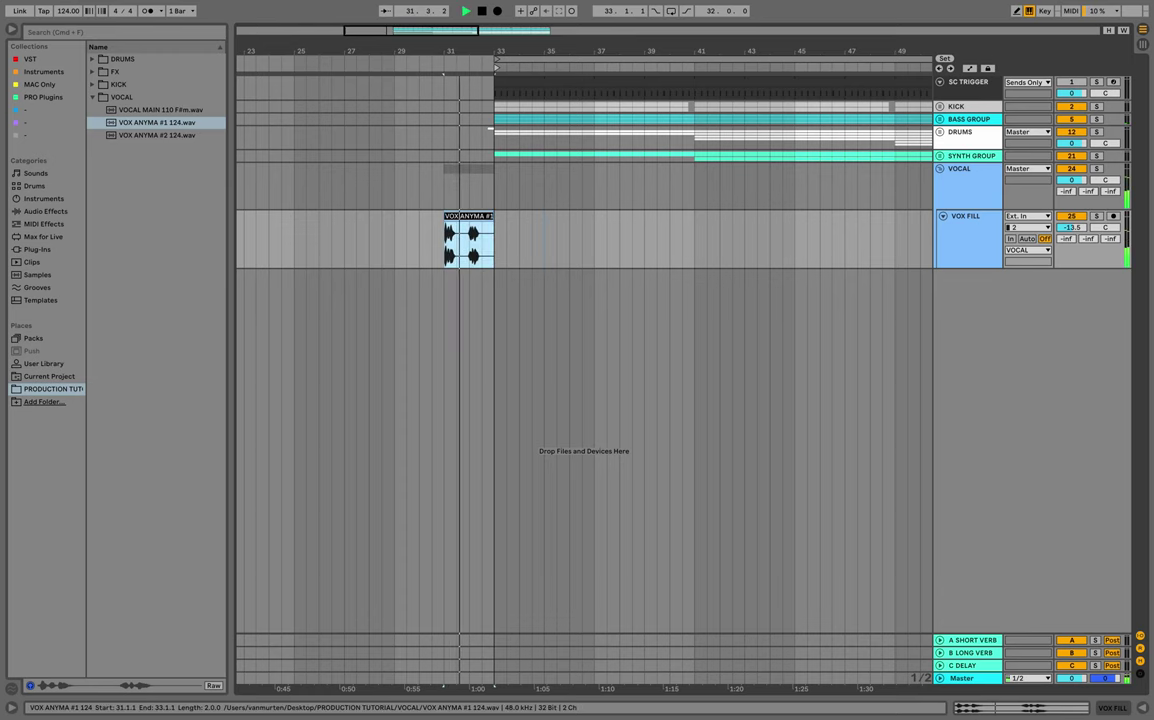
left_click_drag(502, 51, 502, 88)
key("minus")
key("minus")
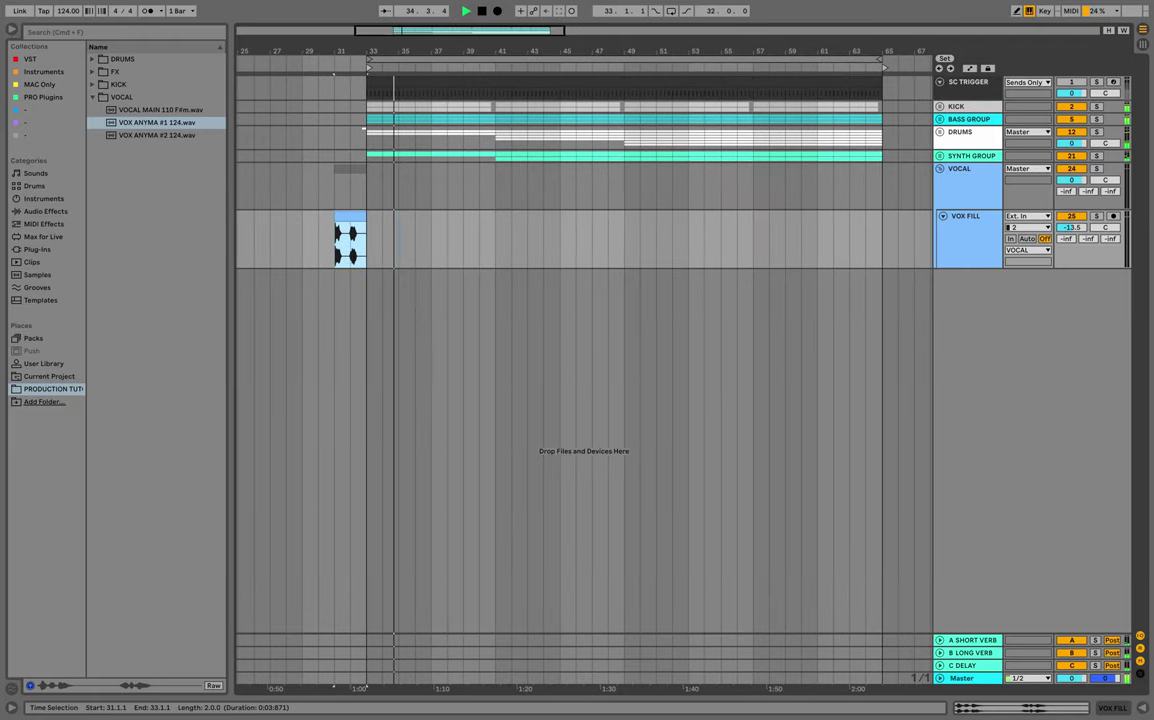
Add VOX ANYMA #2 124.wav to the VOX FILL track at bar 37 and set its warp mode to Complex Pro.
left_click(157, 135)
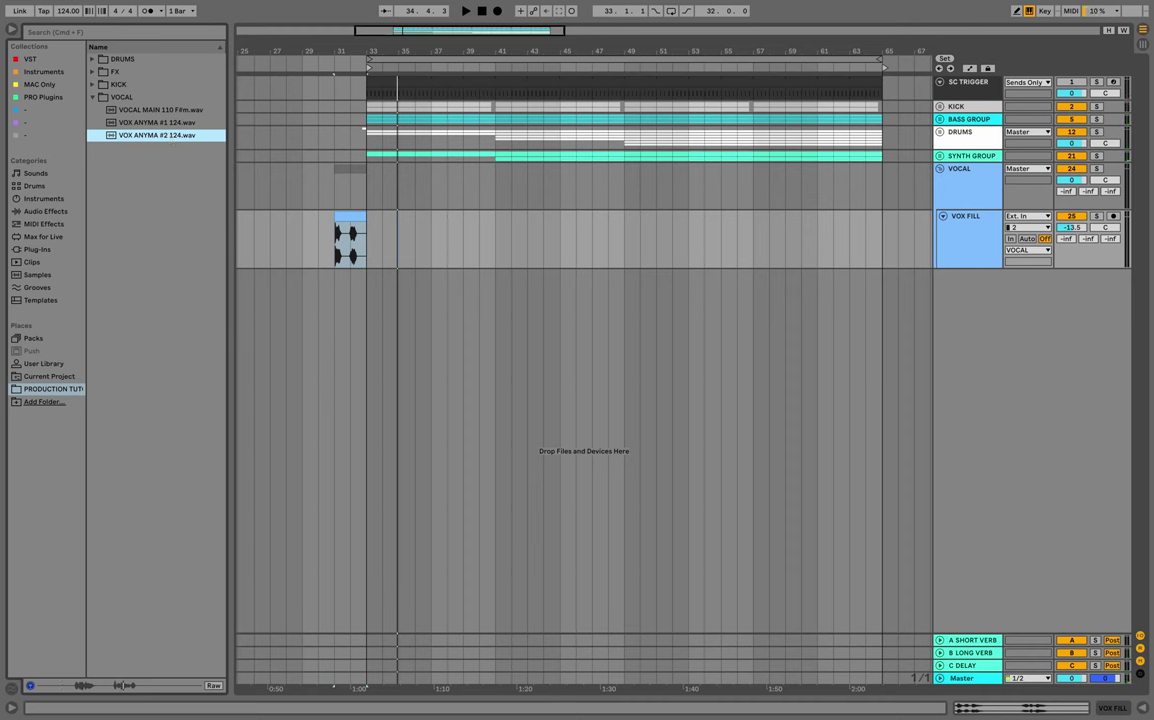
left_click_drag(157, 135, 440, 238)
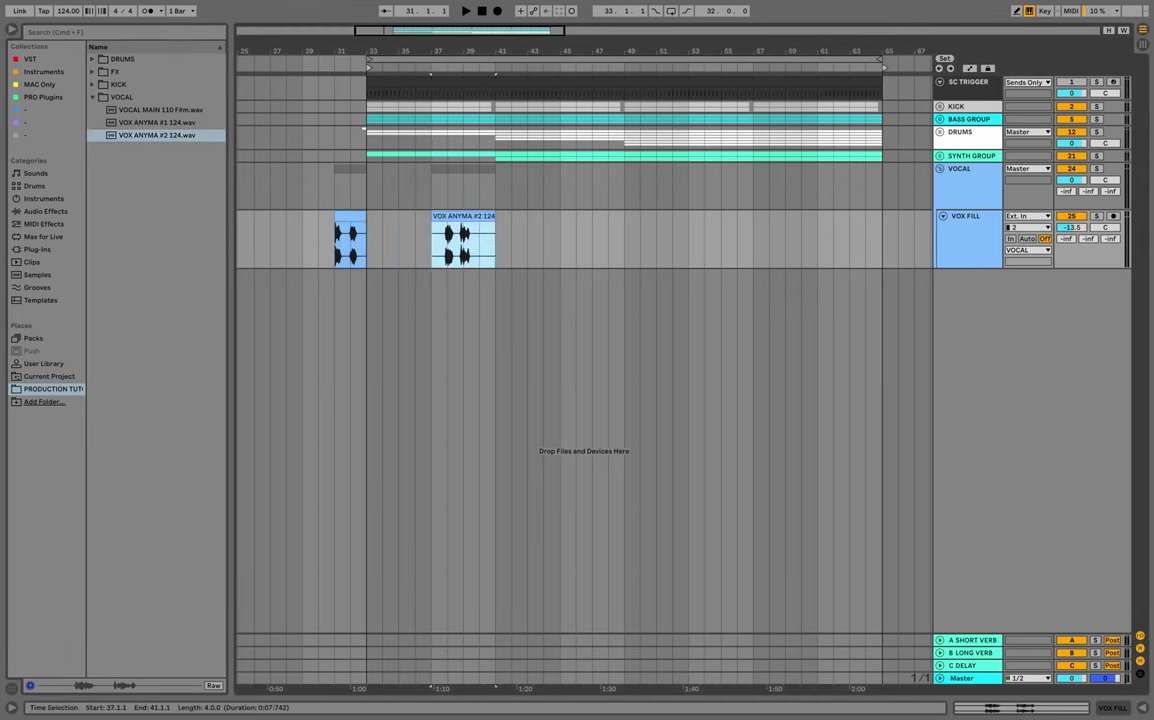
double_click(473, 216)
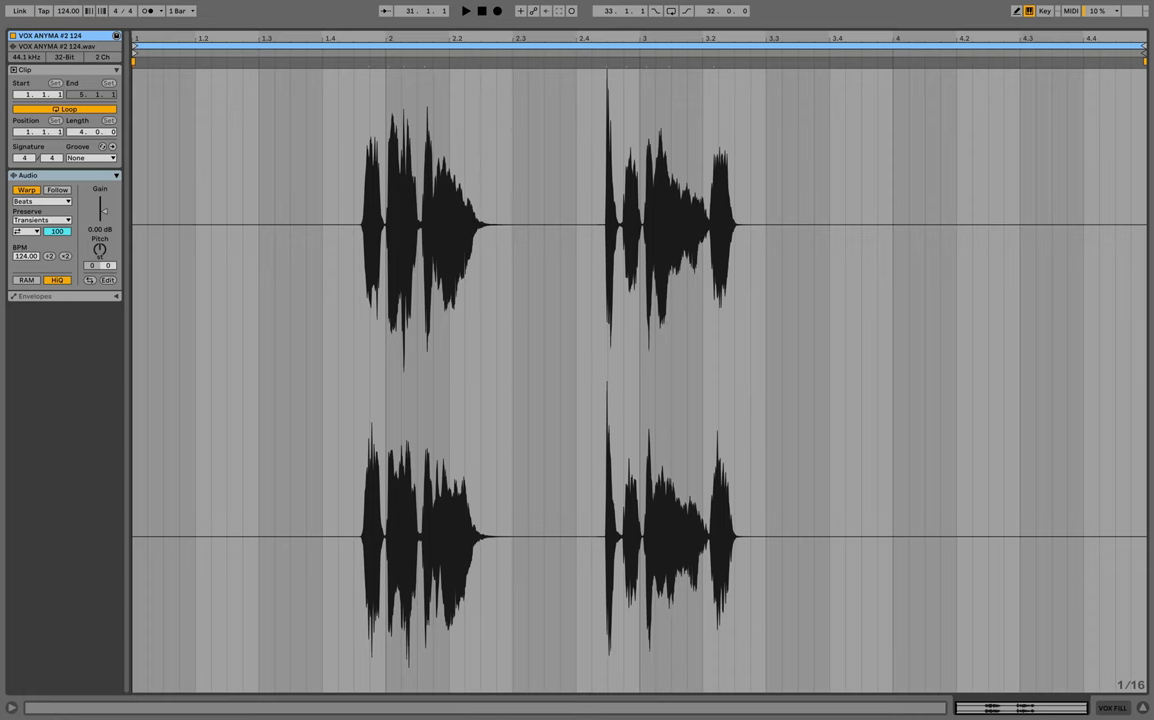
key("space")
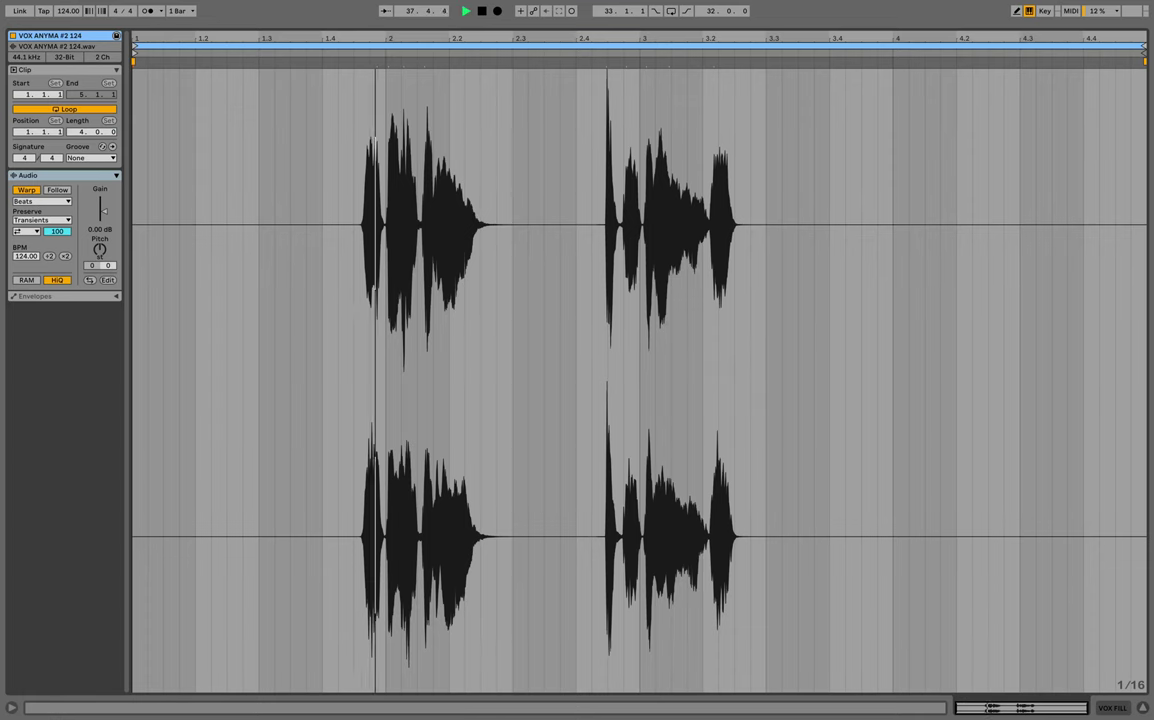
left_click(42, 202)
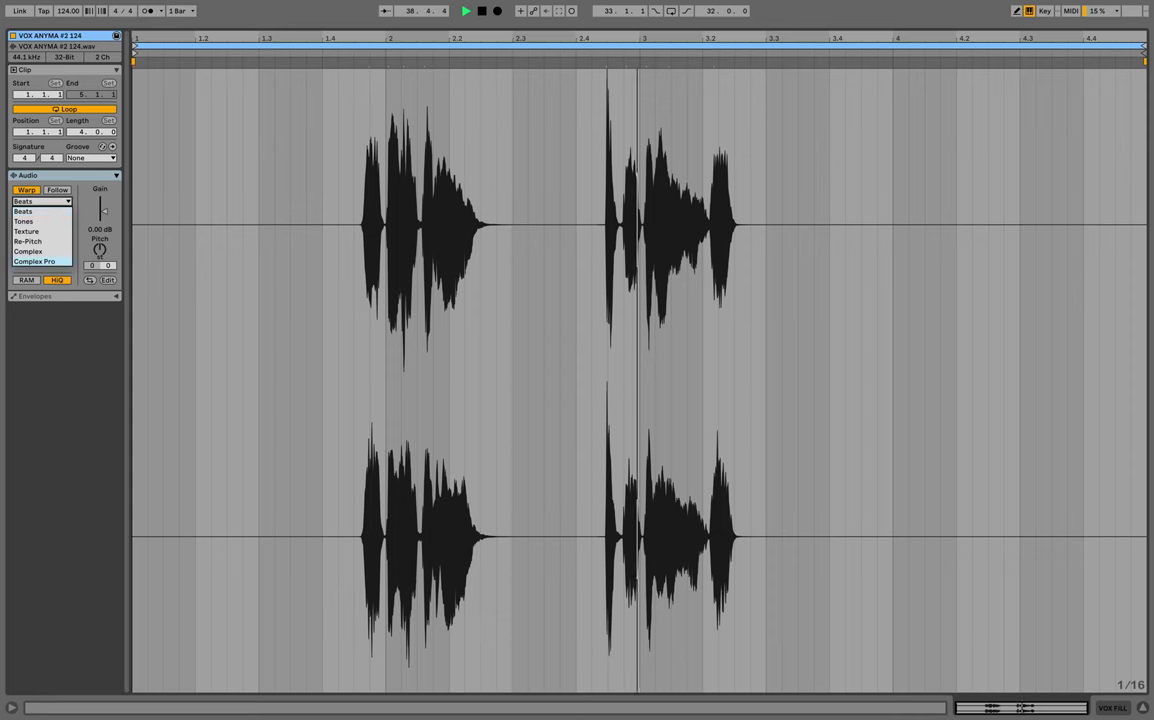
left_click(34, 261)
key("space")
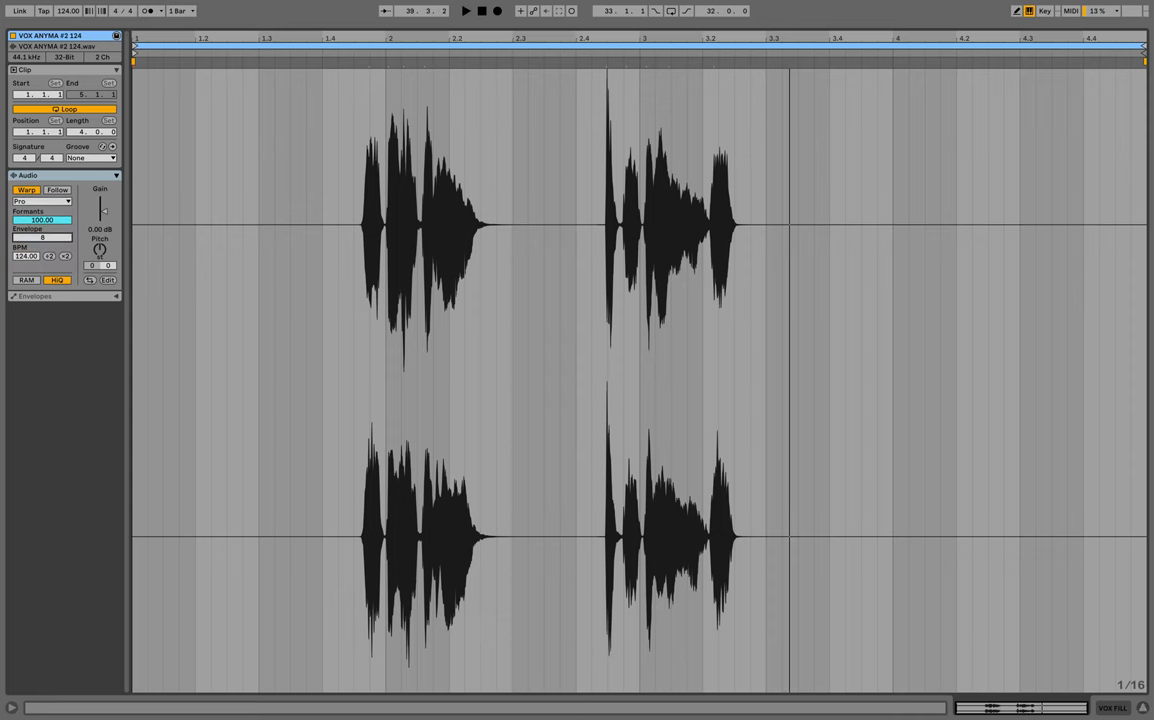
key("super+alt+l")
Solo the VOX FILL track, audition the second phrase of VOX ANYMA #2, and move the clip to start at 38.3.1.
scroll(458, 242, "up", 5)
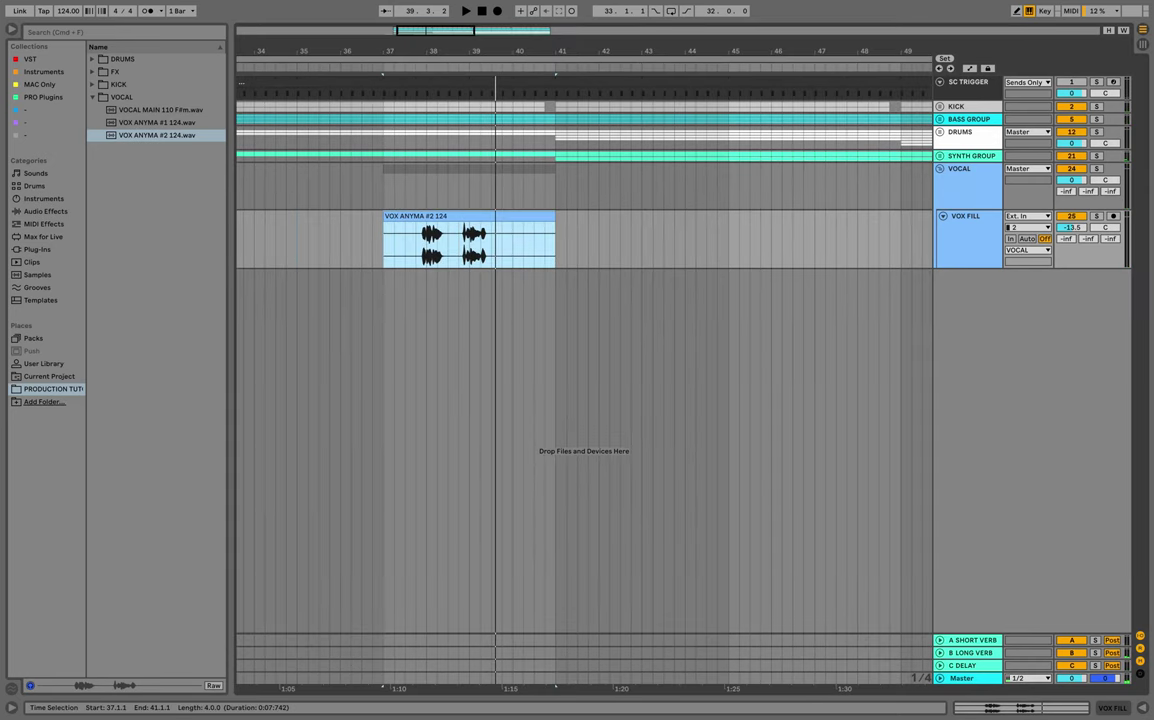
left_click(450, 244)
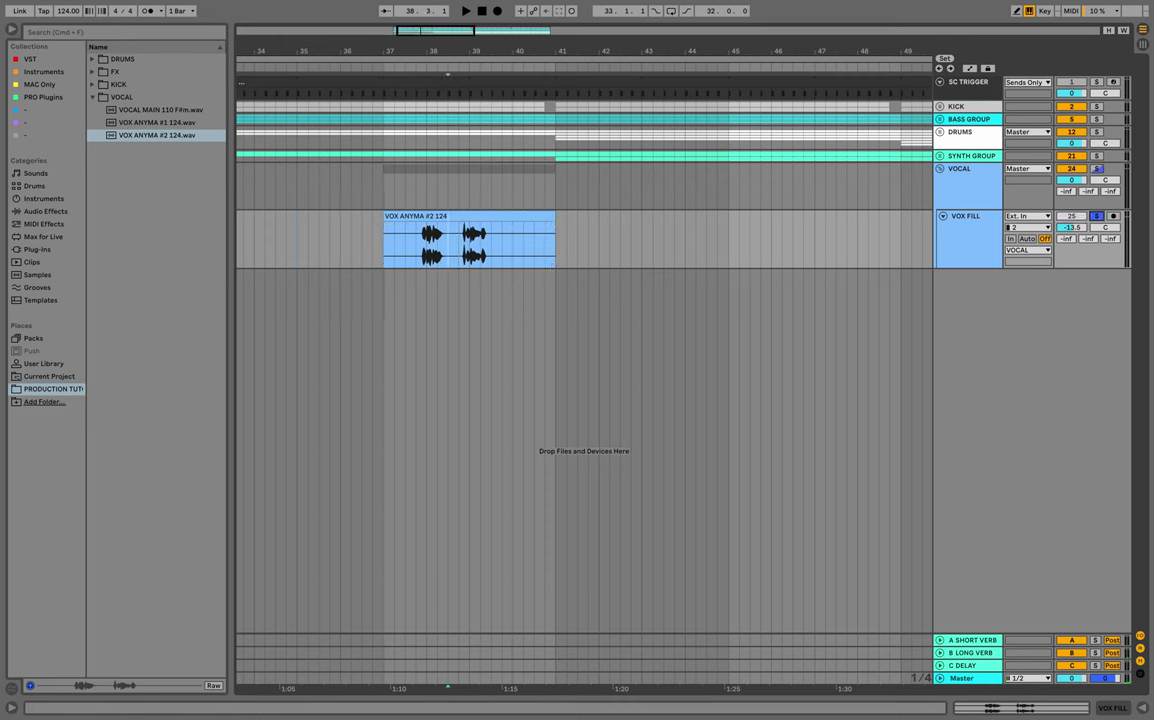
key("space")
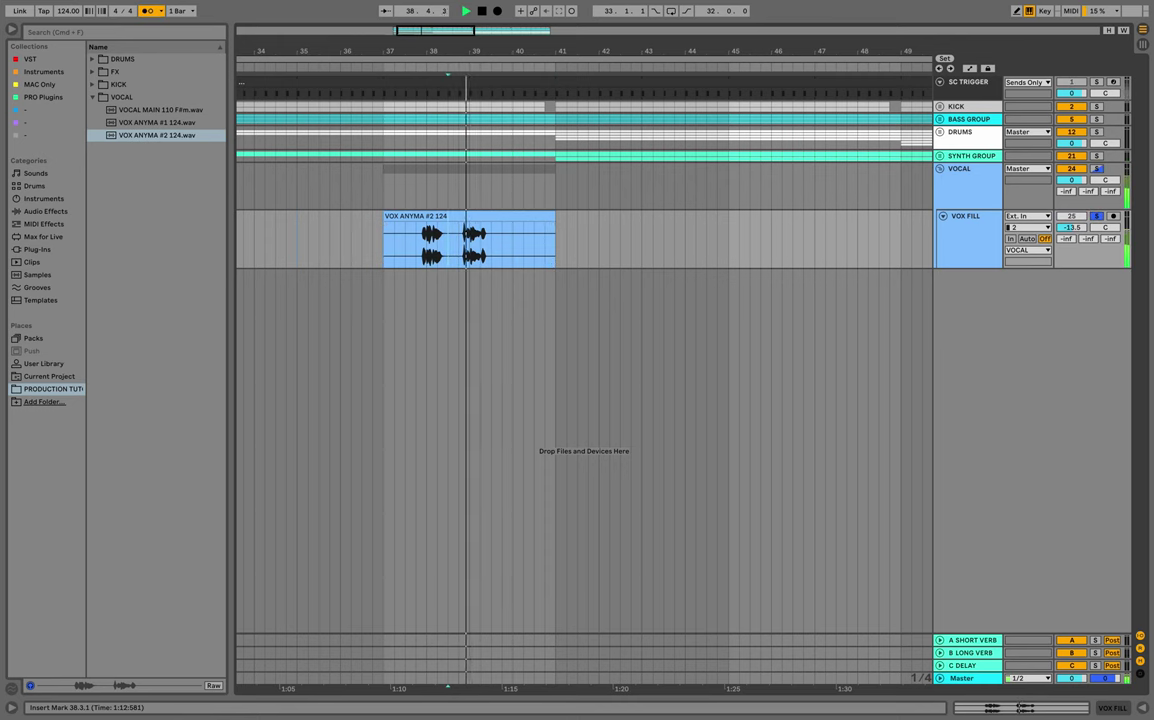
key("space")
left_click(459, 244)
left_click_drag(458, 240, 523, 240)
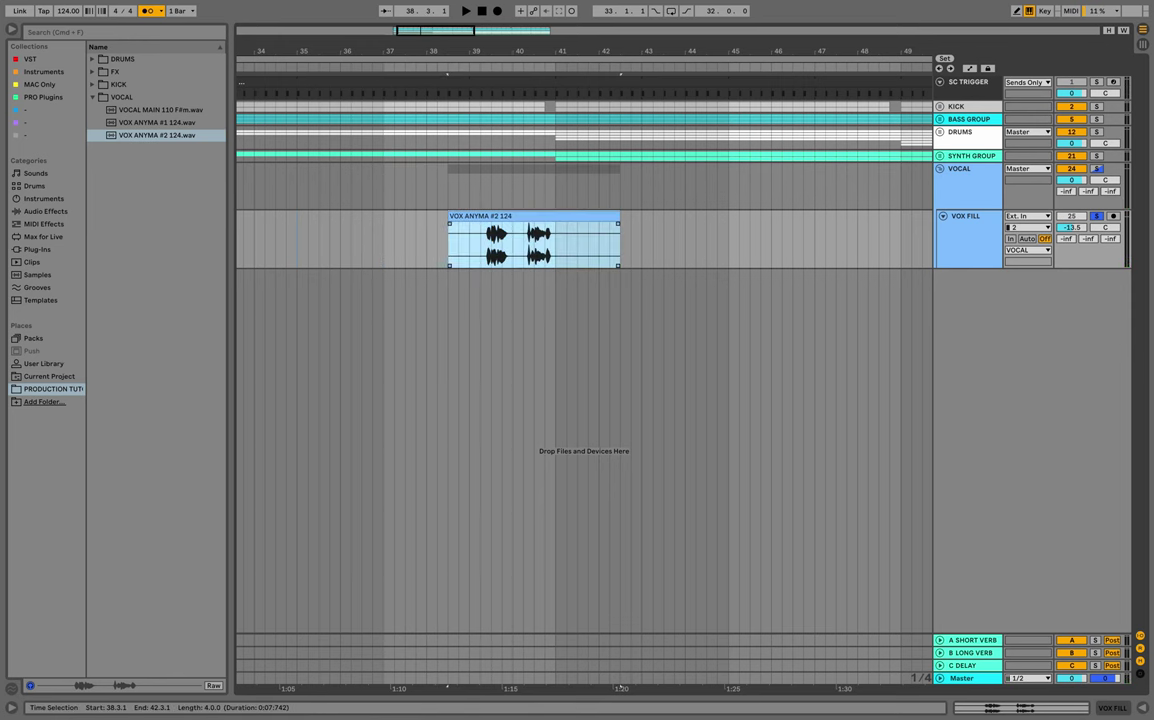
Audition the VOX ANYMA #2 clip from bar 40, trim it to bars 40 to 41, and consolidate it.
left_click(513, 244)
key("space")
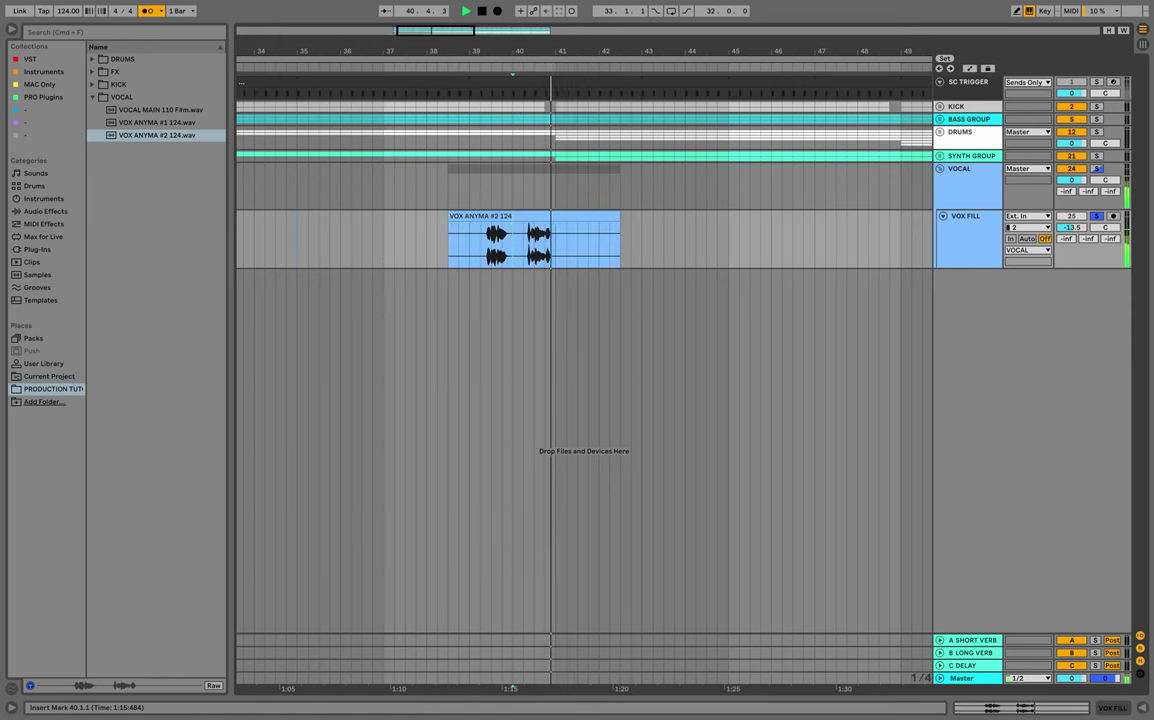
key("space")
left_click_drag(619, 216, 555, 216)
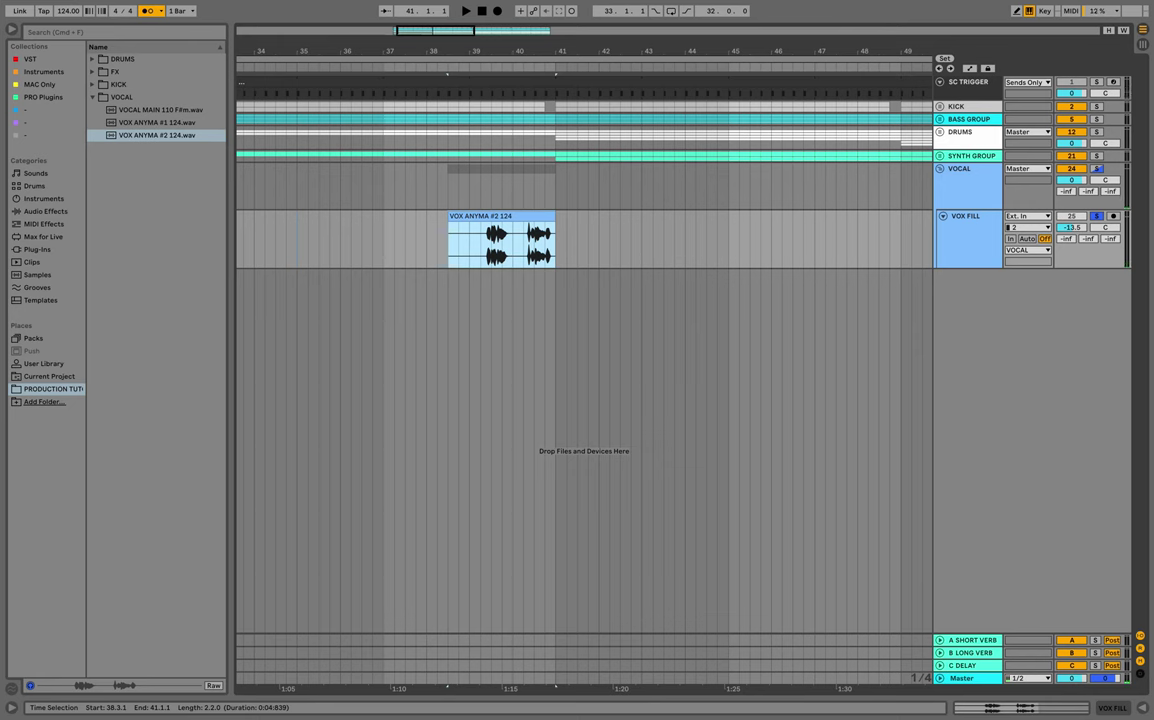
left_click_drag(449, 216, 513, 216)
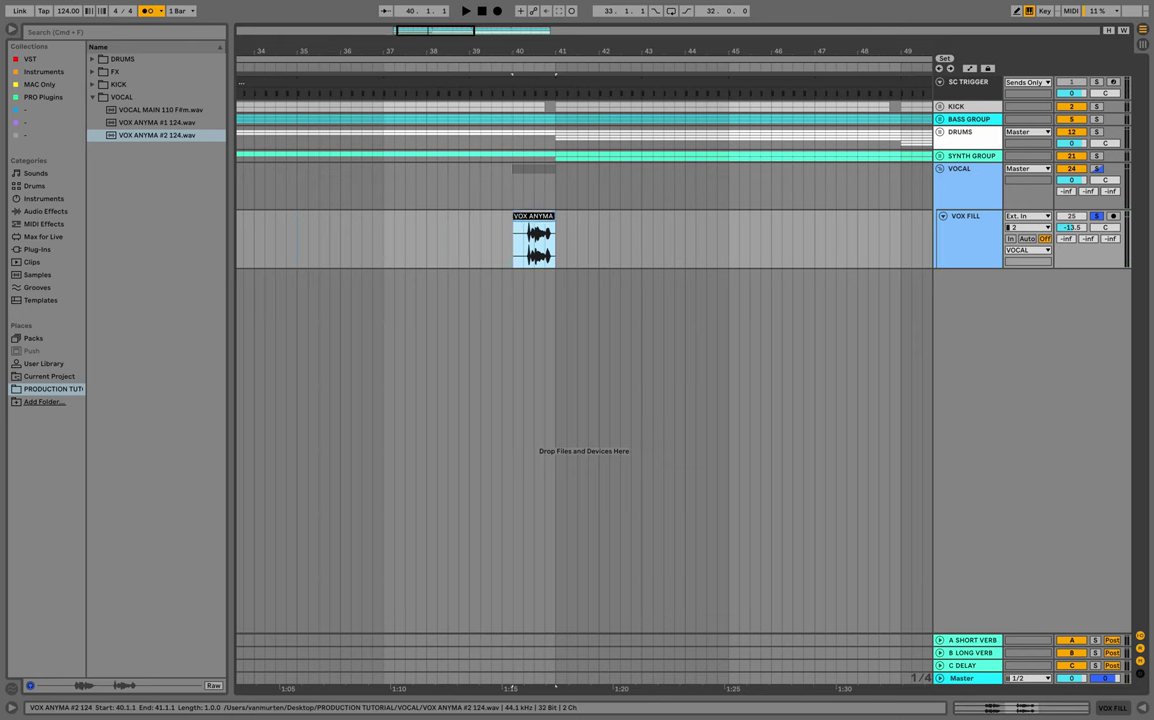
key("super+j")
Unsolo the VOX FILL track and play the trimmed vocal fill from bar 40 with the full mix.
left_click(1071, 216)
left_click(1097, 216)
key("space")
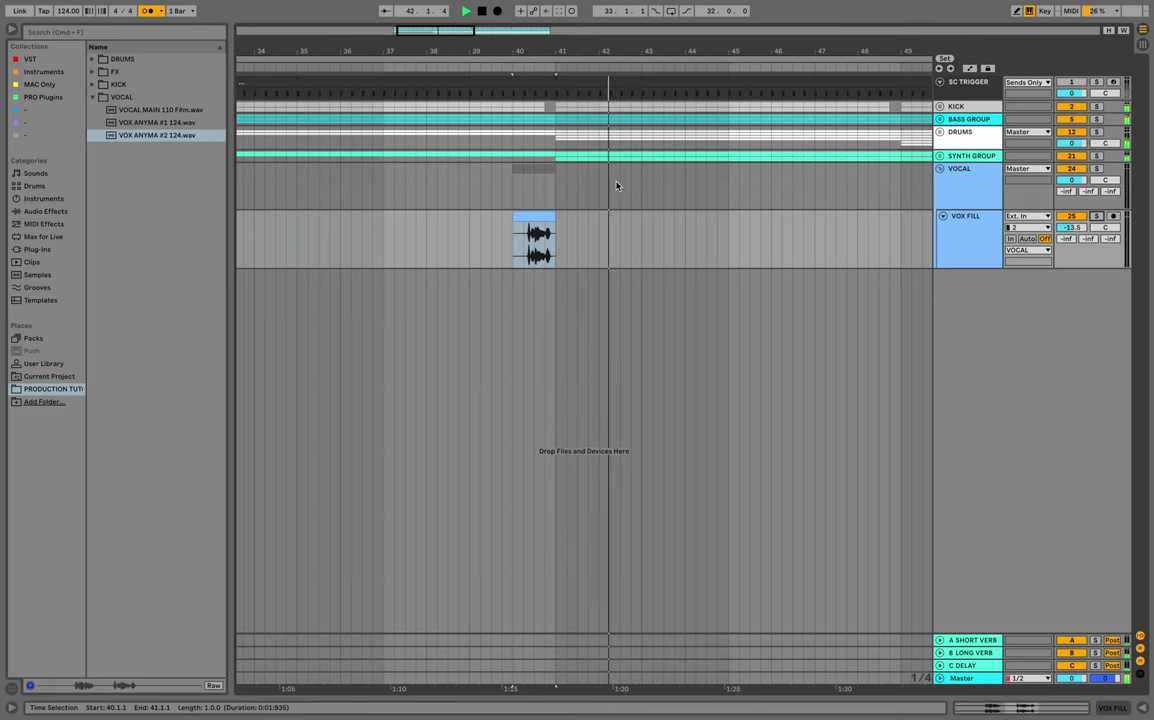
key("space")
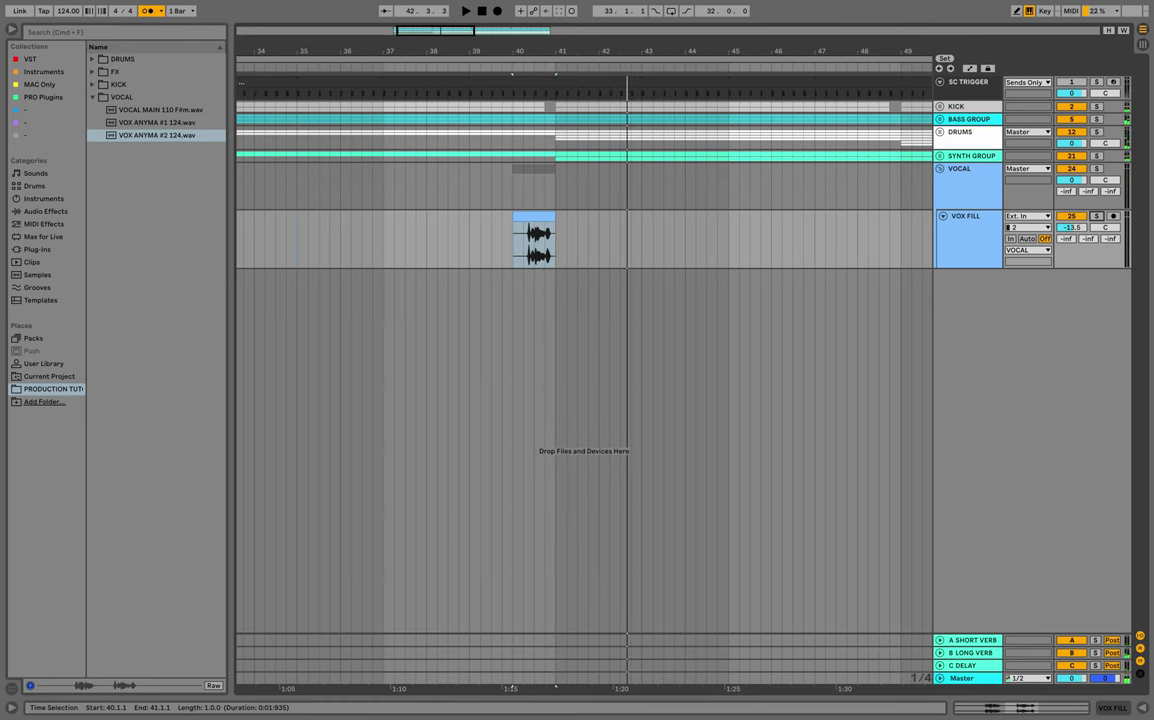
Duplicate the VOX FILL section from bar 33 to 41 three times so fills repeat every eight bars until bar 65.
left_click_drag(536, 51, 457, 6)
left_click_drag(465, 242, 343, 242)
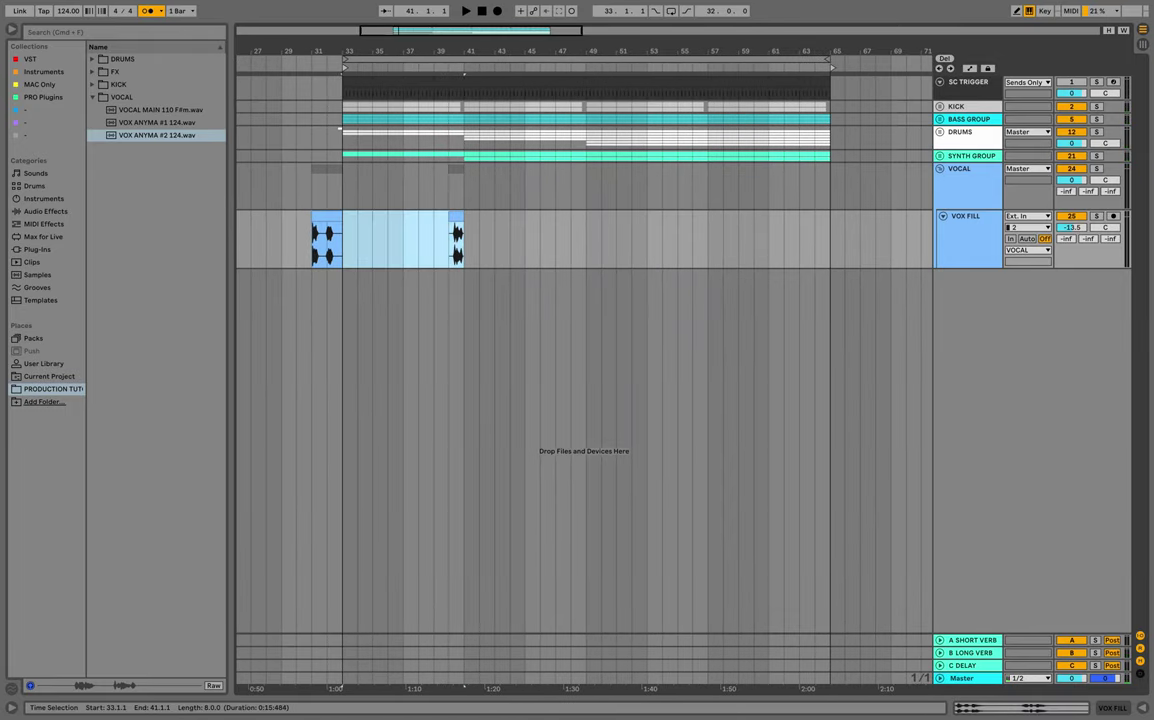
key("super+d")
key("super+d")
key("super+d")
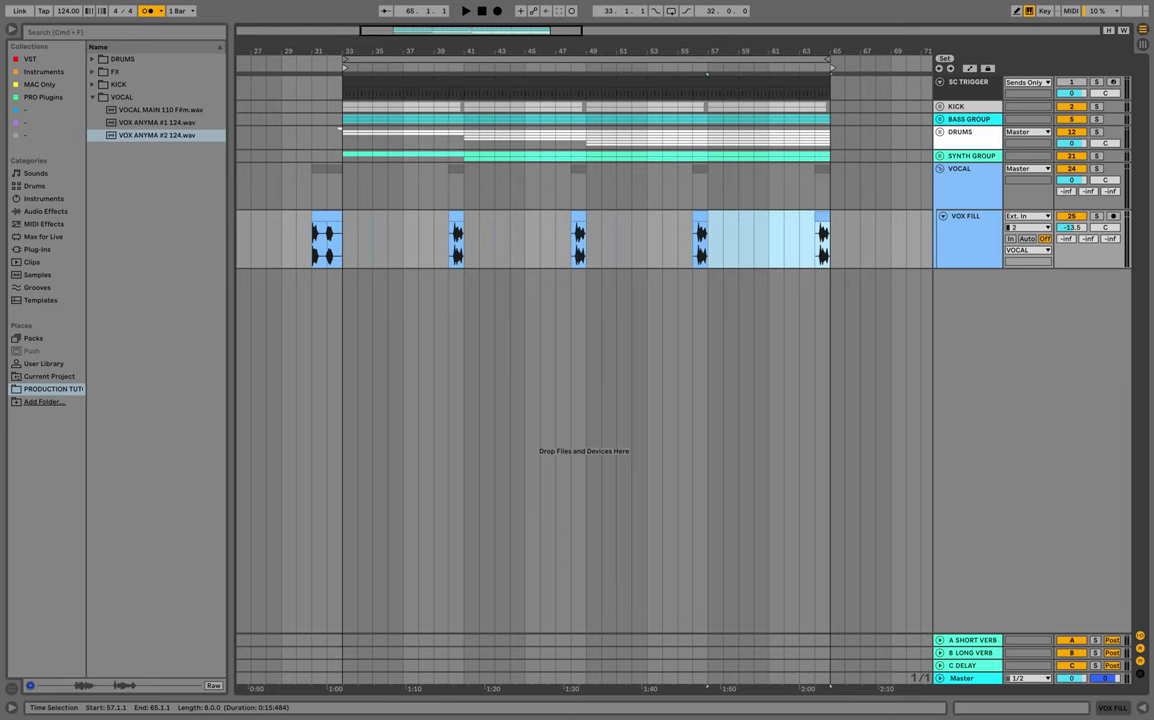
Play the arrangement from bar 38 and from bar 48 to check the repeated vocal fills in the mix.
left_click(418, 187)
key("space")
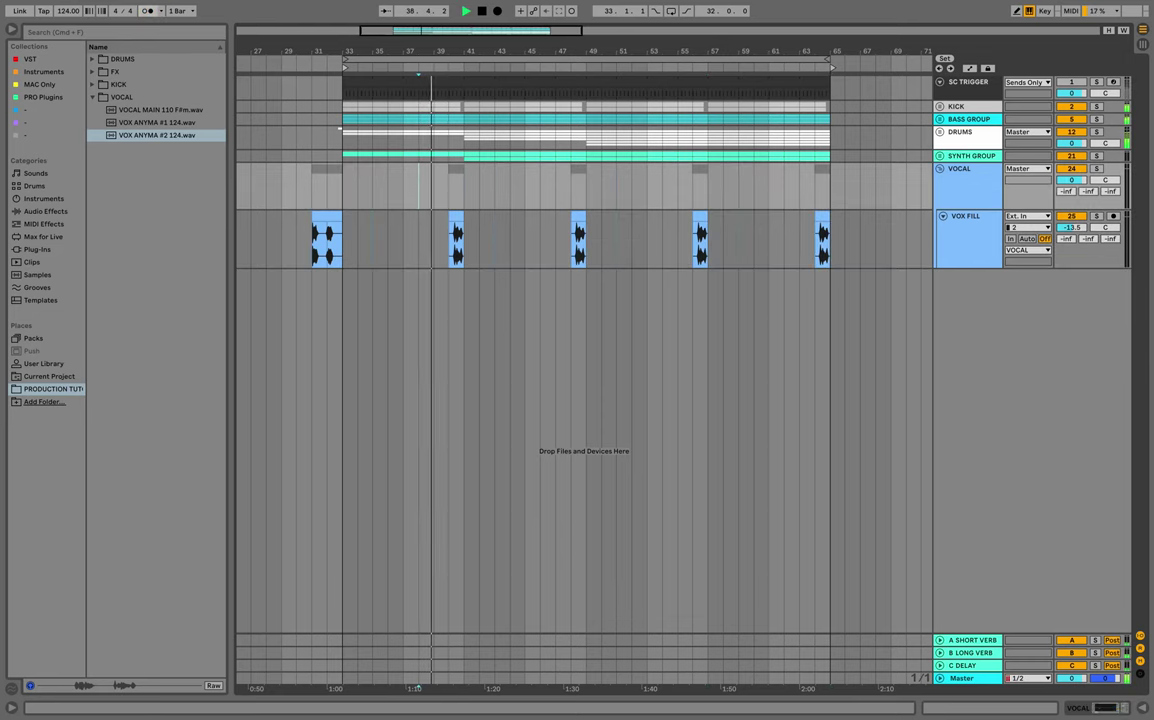
scroll(440, 240, "up", 5)
scroll(440, 240, "down", 3)
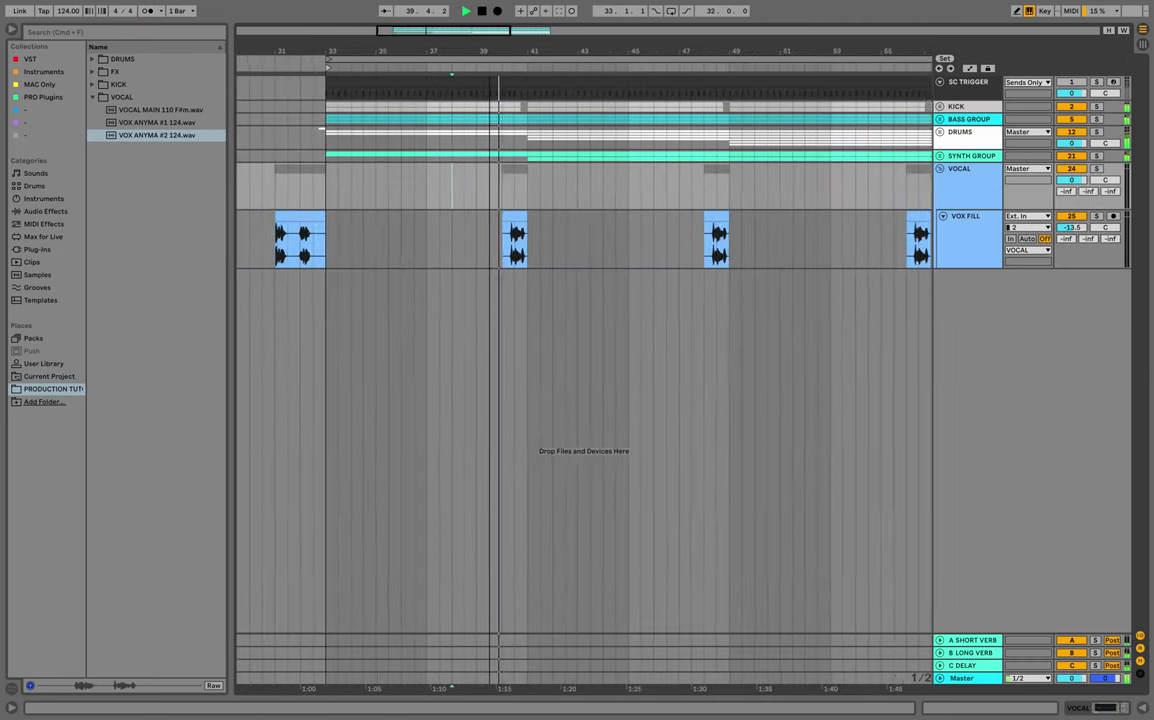
key("minus")
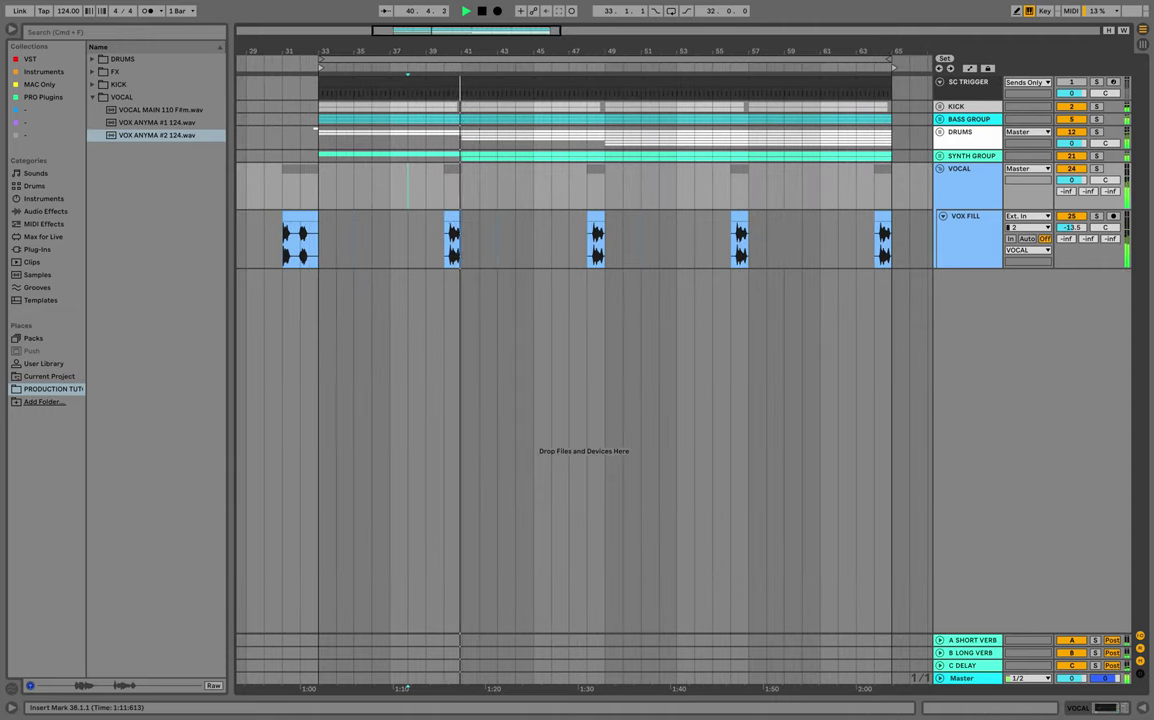
mouse_move(608, 44)
left_mouse_down()
mouse_move(608, 30)
mouse_move(607, 56)
left_mouse_up()
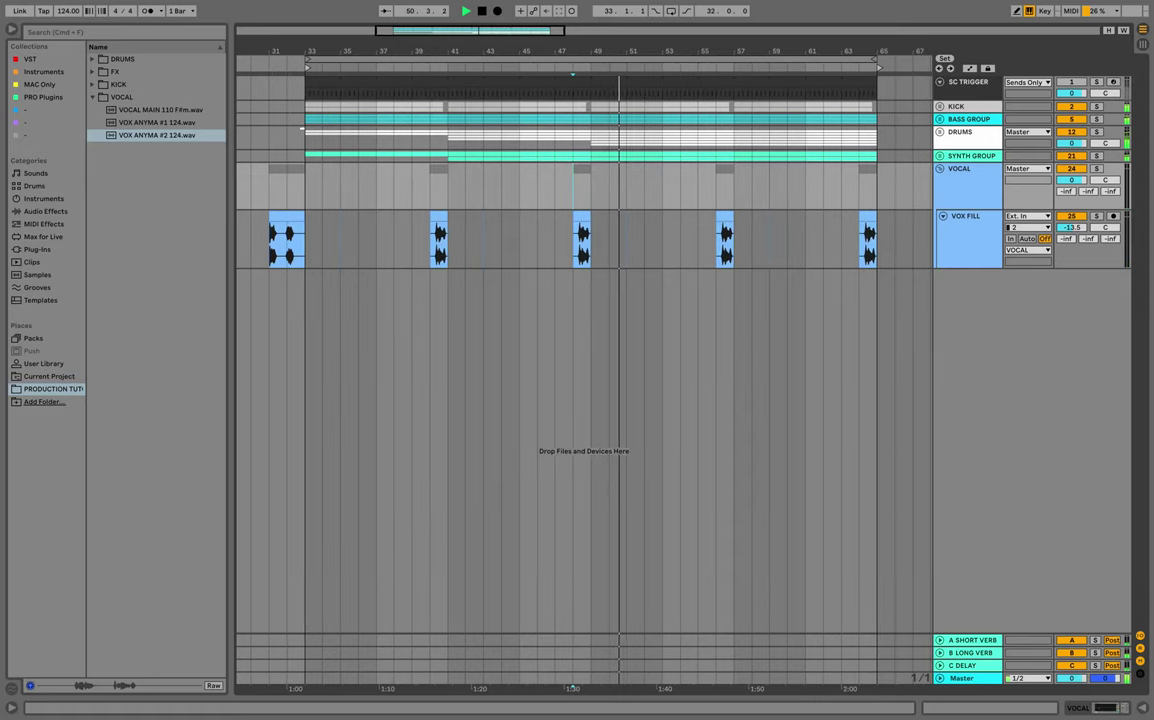
left_click_drag(322, 242, 376, 242)
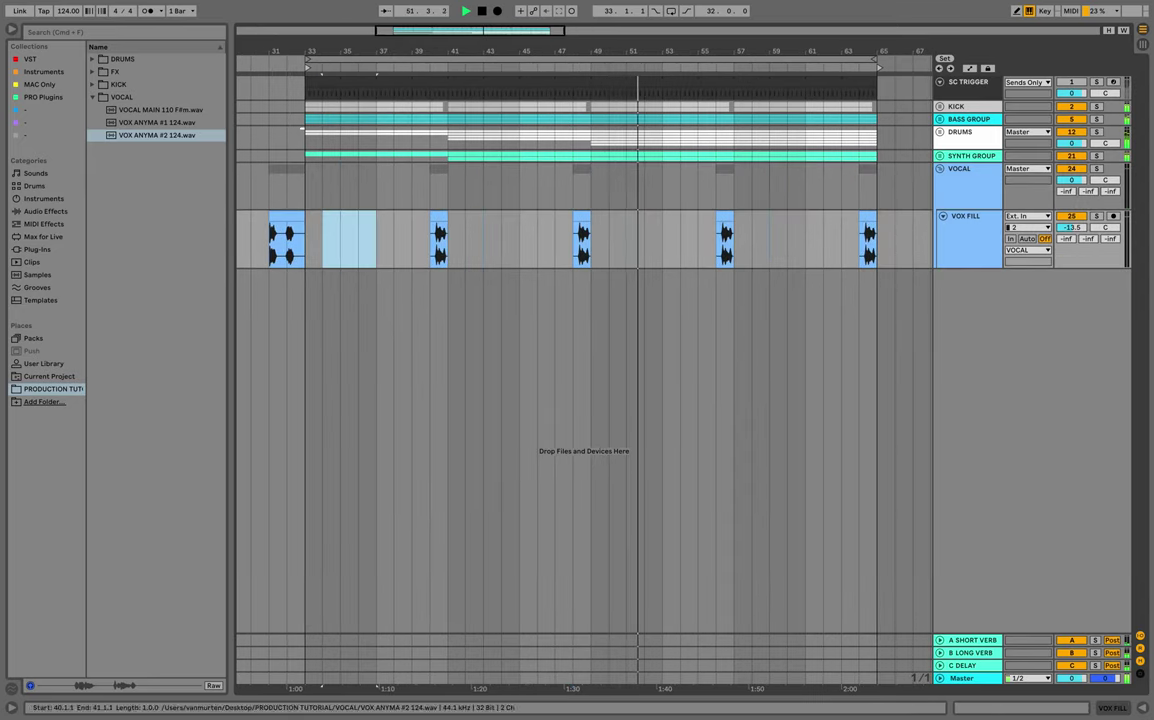
left_click_drag(466, 242, 519, 242)
left_click_drag(609, 242, 627, 242)
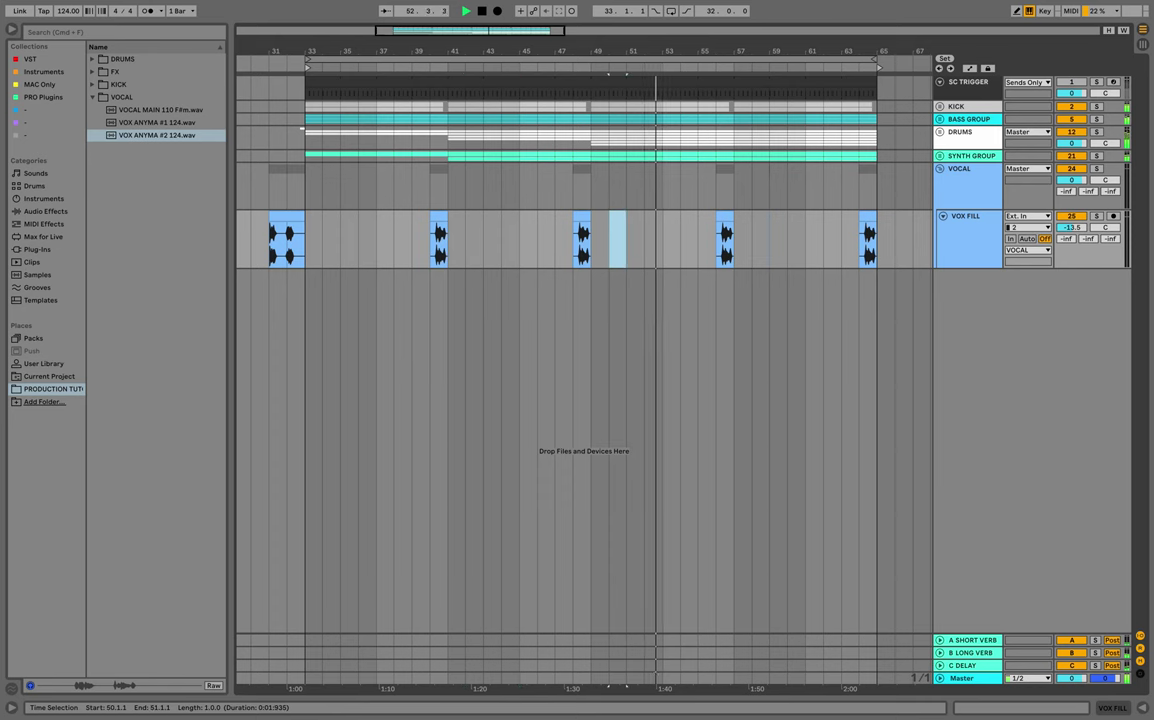
left_click(662, 242)
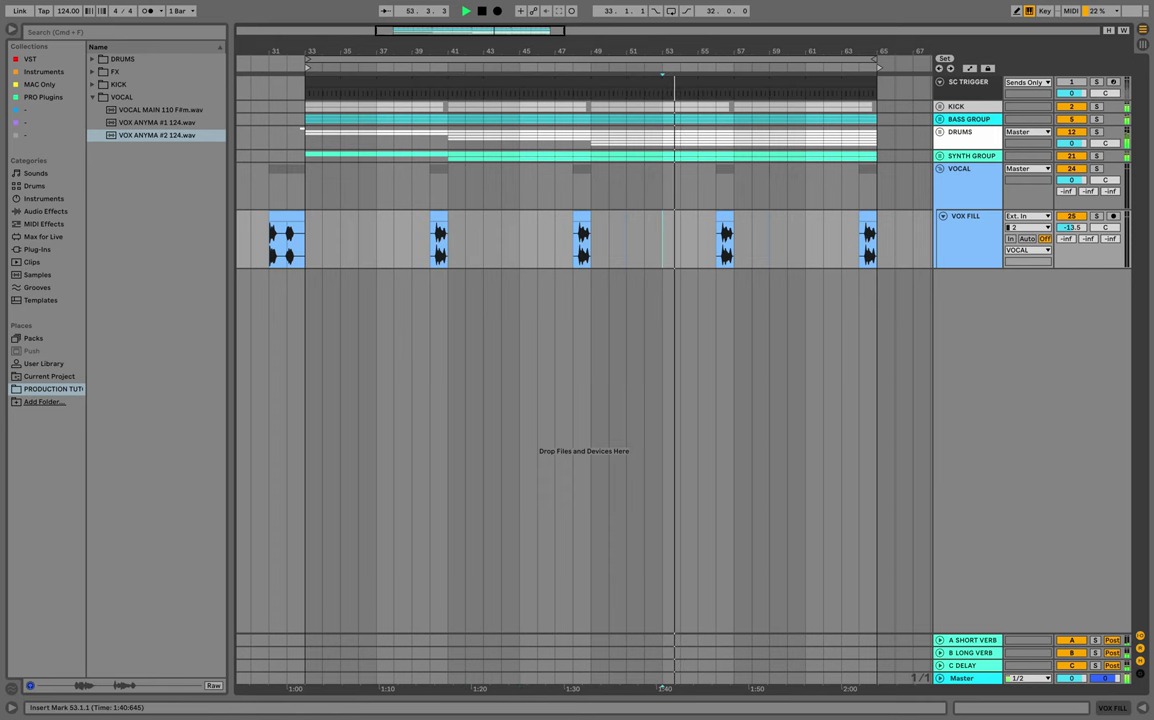
Add an EQ Eight audio effect to the VOX FILL track.
key("space")
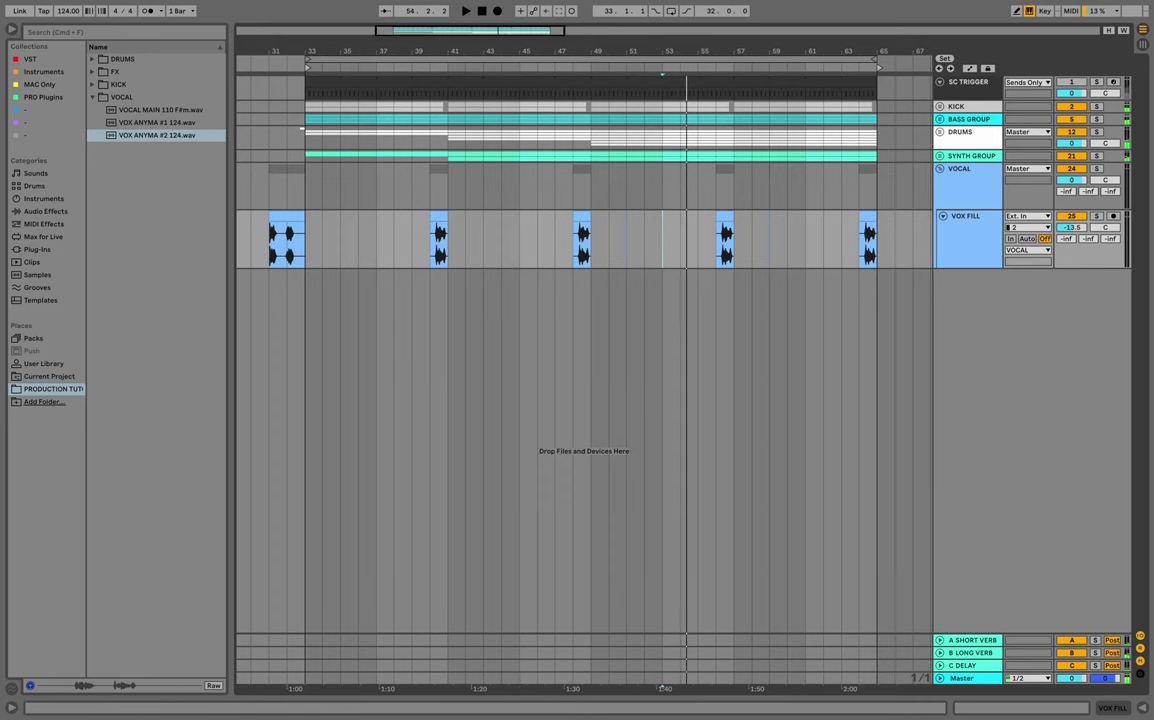
double_click(962, 245)
key("super+f")
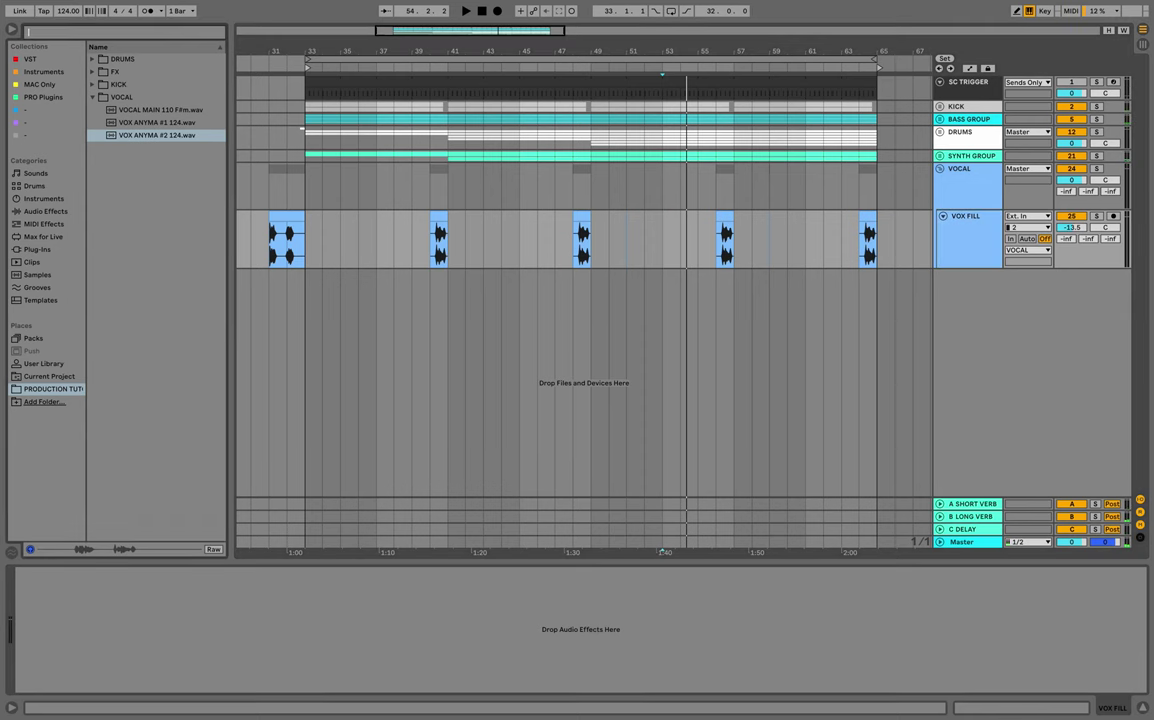
type("eq")
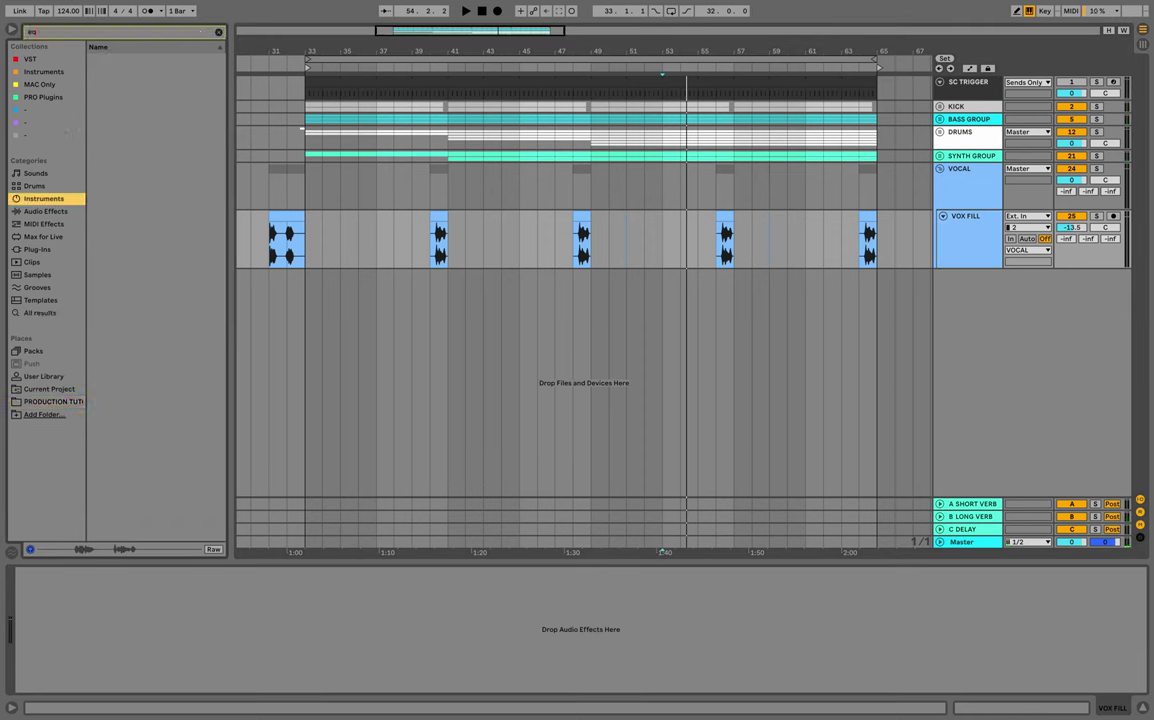
left_click(46, 211)
left_click(134, 110)
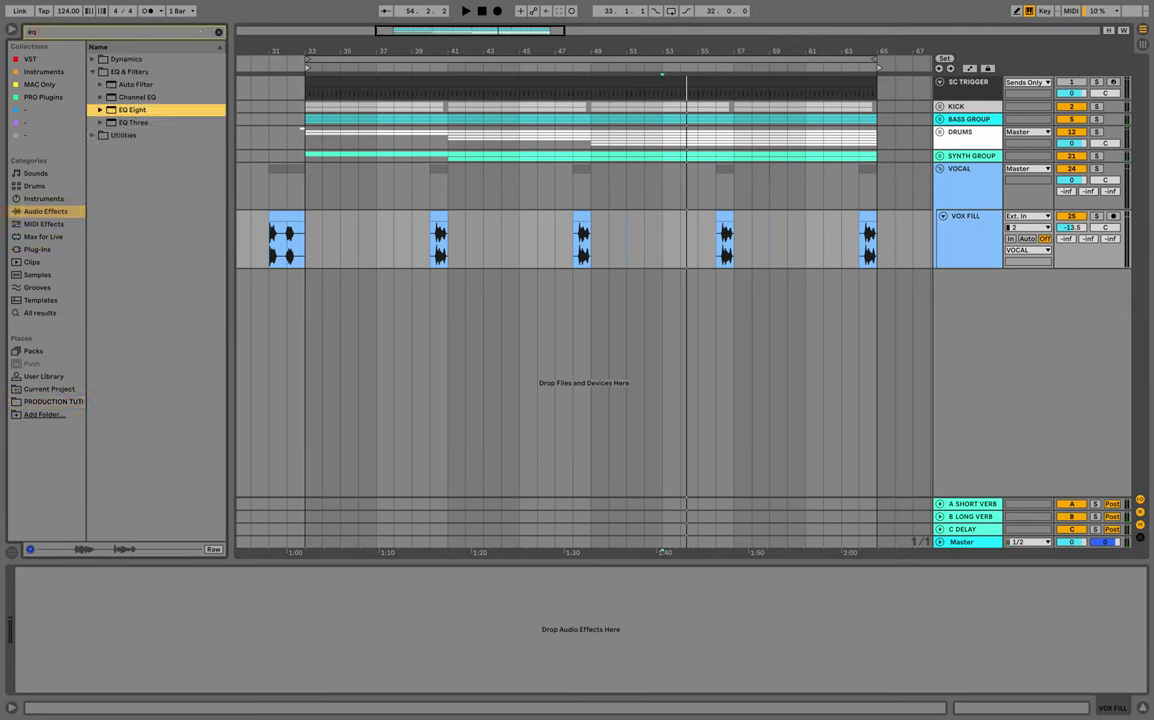
key("Return")
Solo the VOX FILL track and, while playing from bar 31, set EQ Eight band 1 to a low cut at about 297 Hz.
left_click_drag(305, 51, 400, 140)
left_click(374, 243)
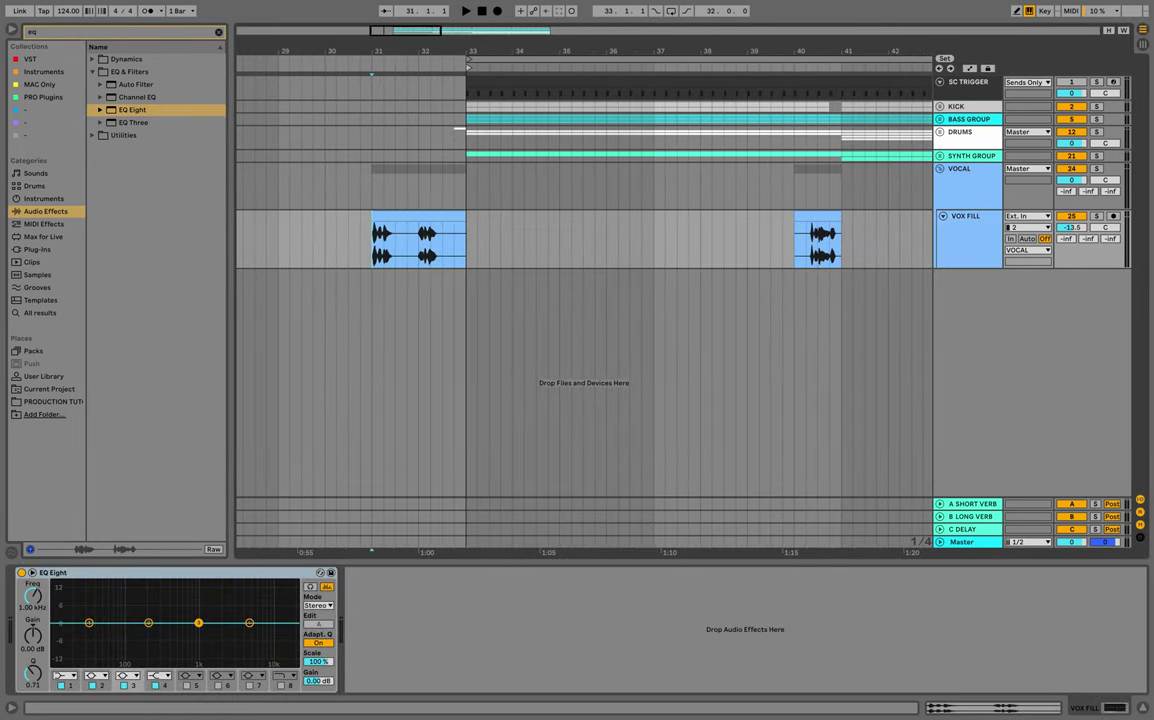
key("space")
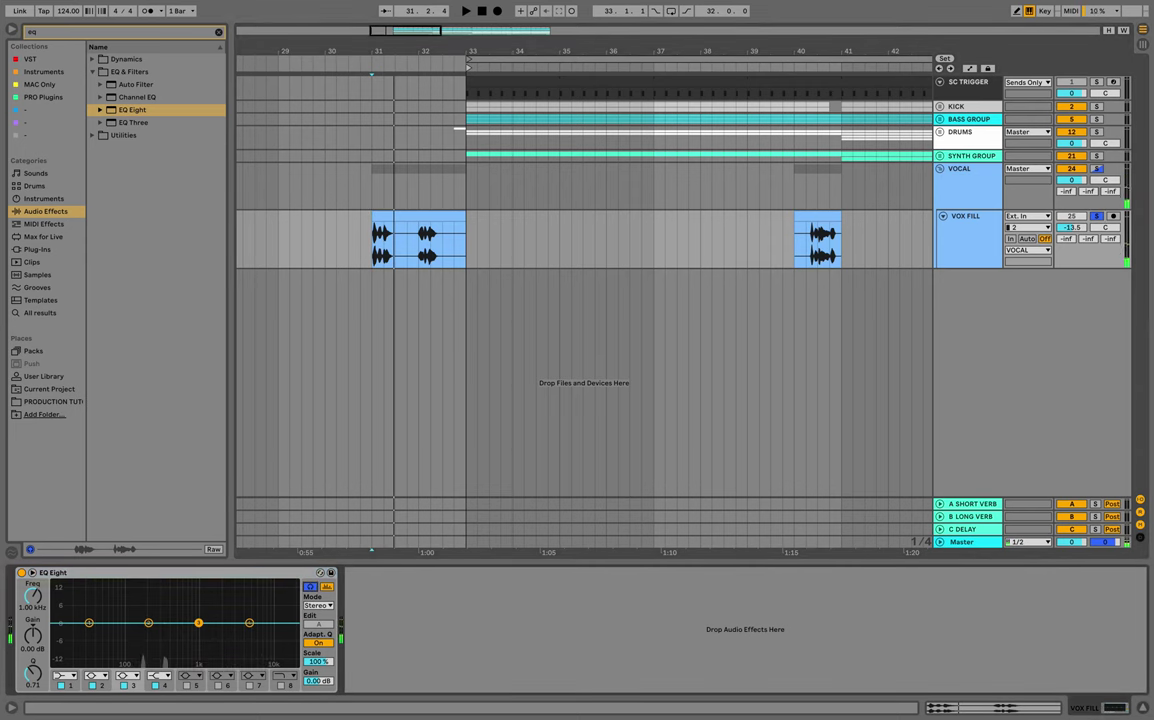
left_click(66, 675)
left_click(62, 607)
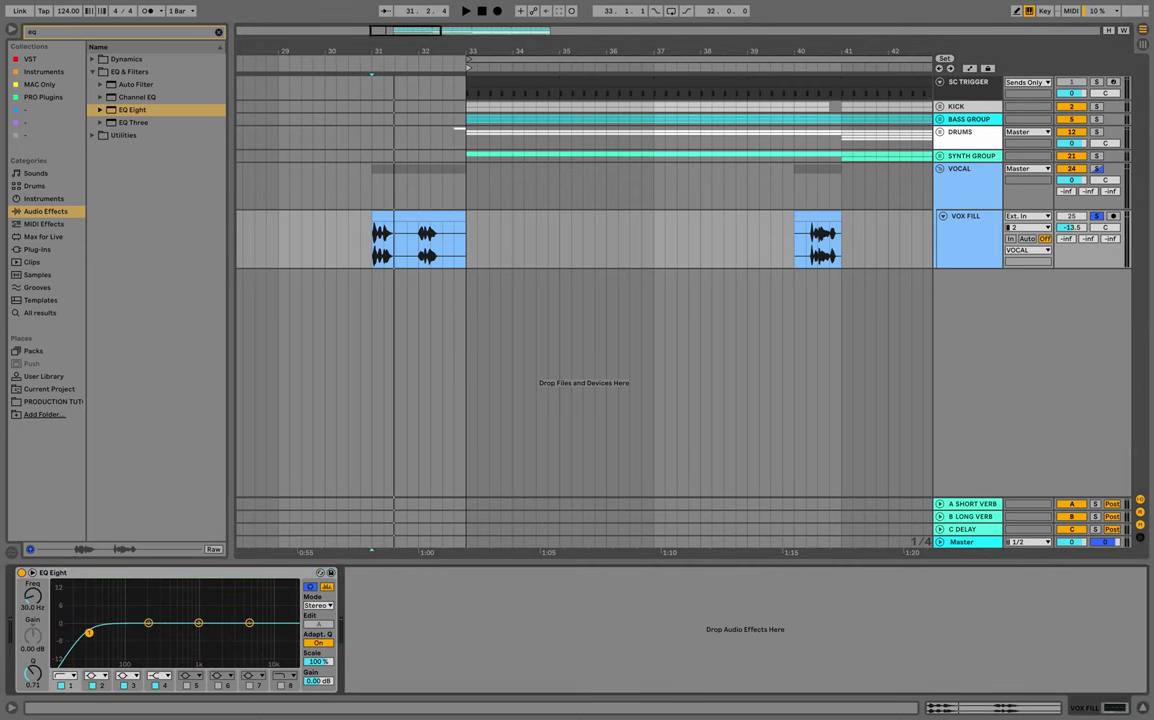
key("space")
left_click_drag(89, 633, 162, 633)
key("space")
key("space")
key("space")
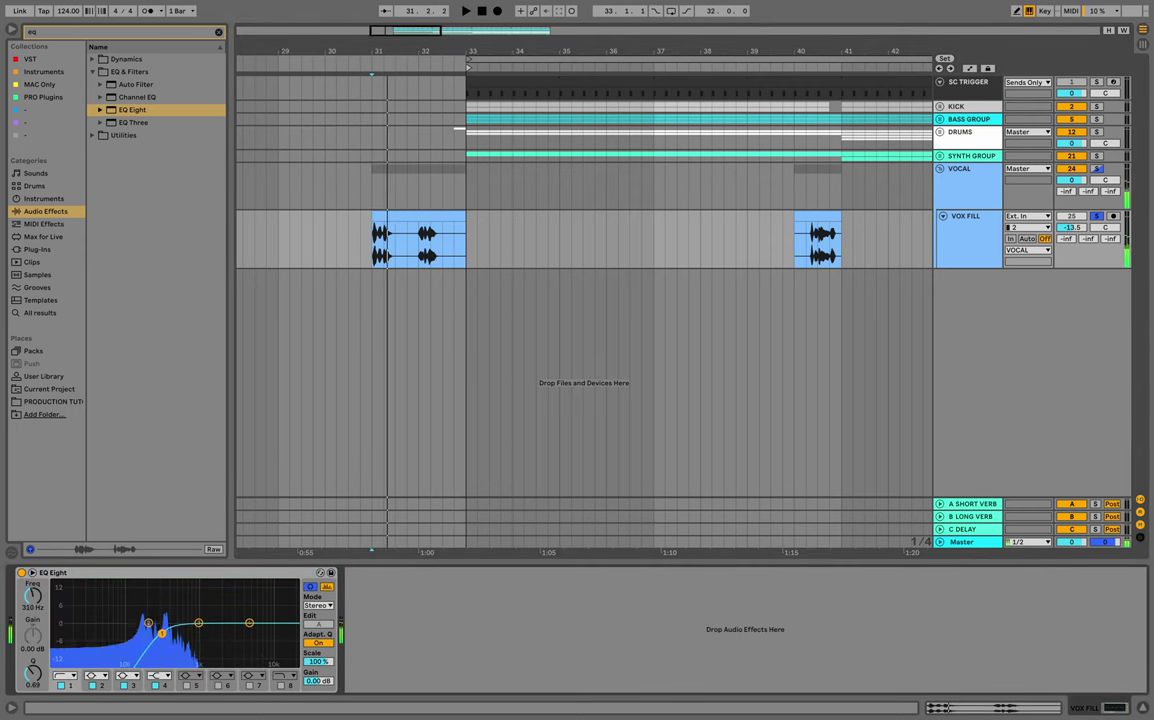
key("space")
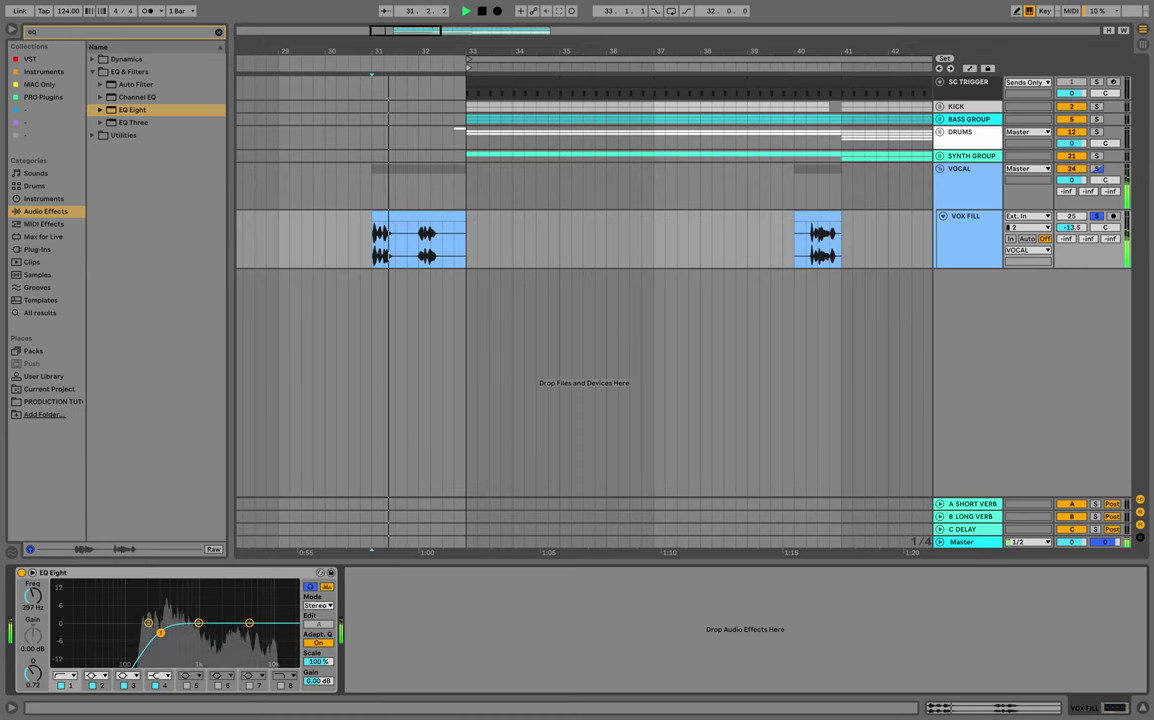
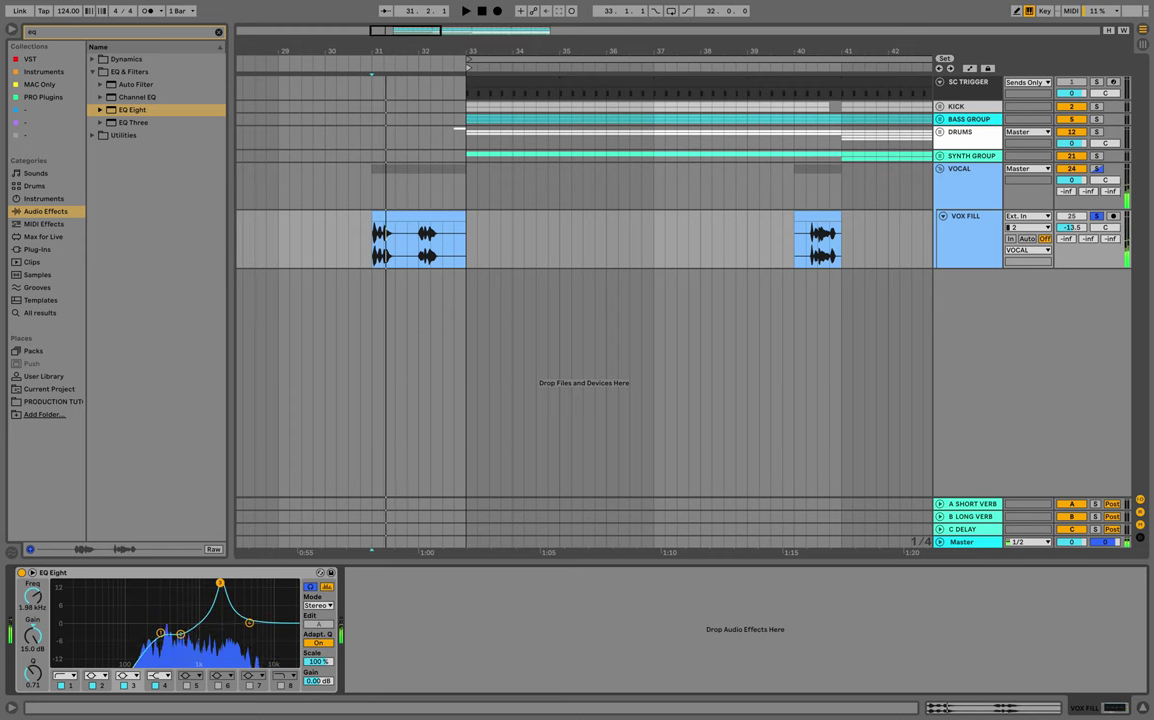
Lower EQ Eight band 2 slightly and set band 3 to a 3 dB cut at 1.02 kHz with a Q of 2.00 while listening.
key("space")
left_click_drag(201, 583, 200, 583)
key("space")
key("space")
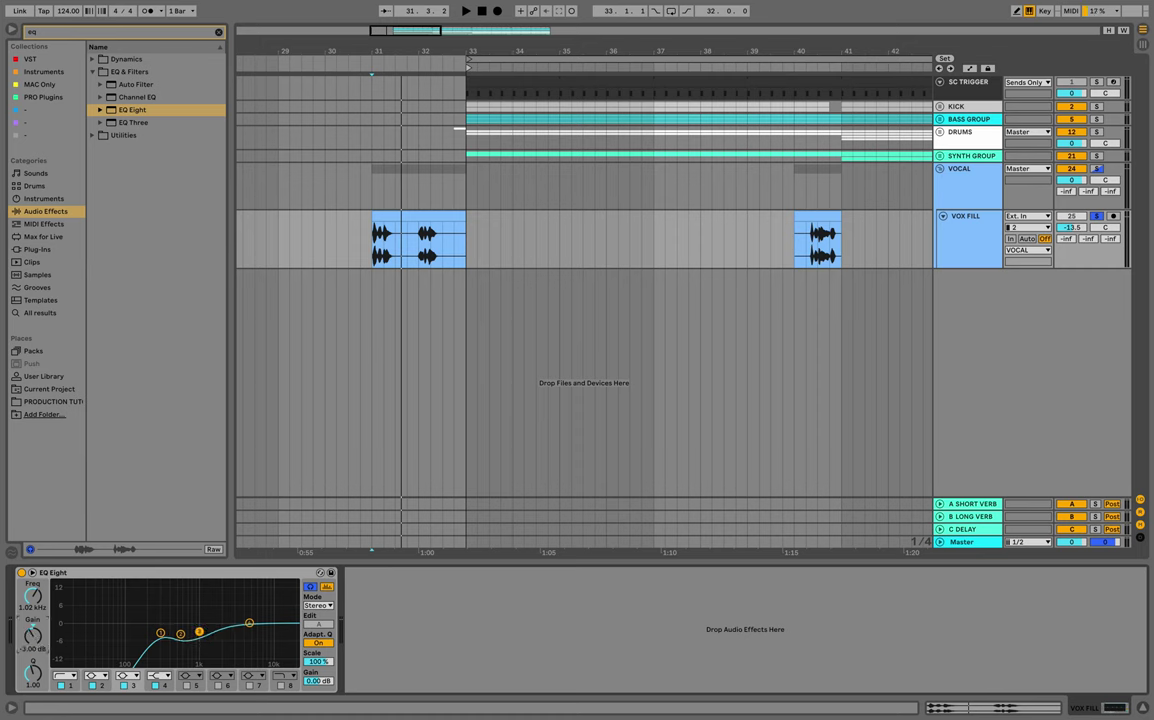
key("space")
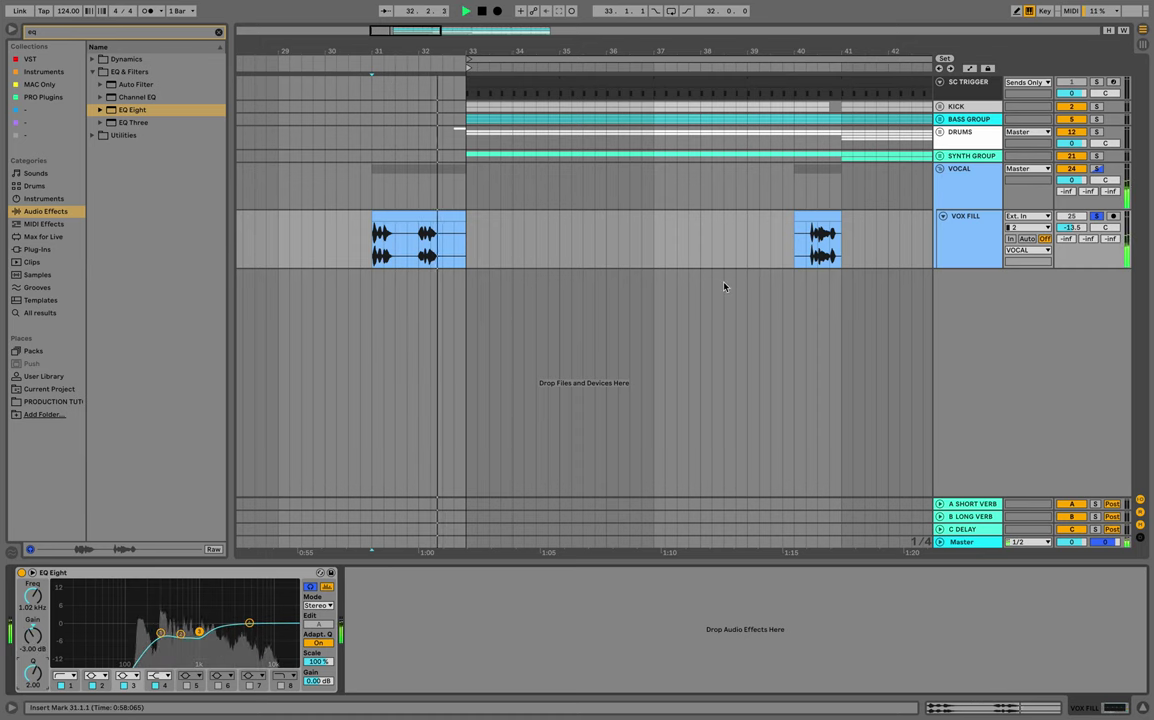
key("space")
Set the VOX FILL sends to -25 dB on A SHORT VERB and -15 dB on C DELAY, auditioning from bar 40 soloed and in the mix.
left_click_drag(548, 51, 419, 31)
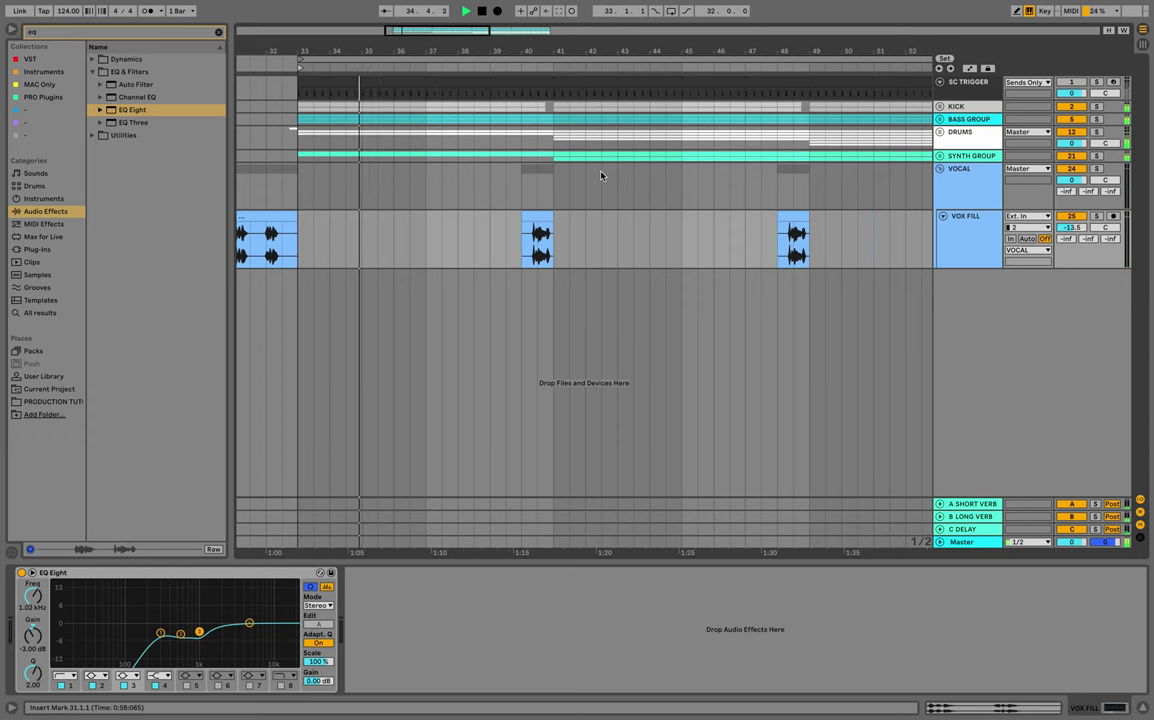
left_click(524, 244)
key("space")
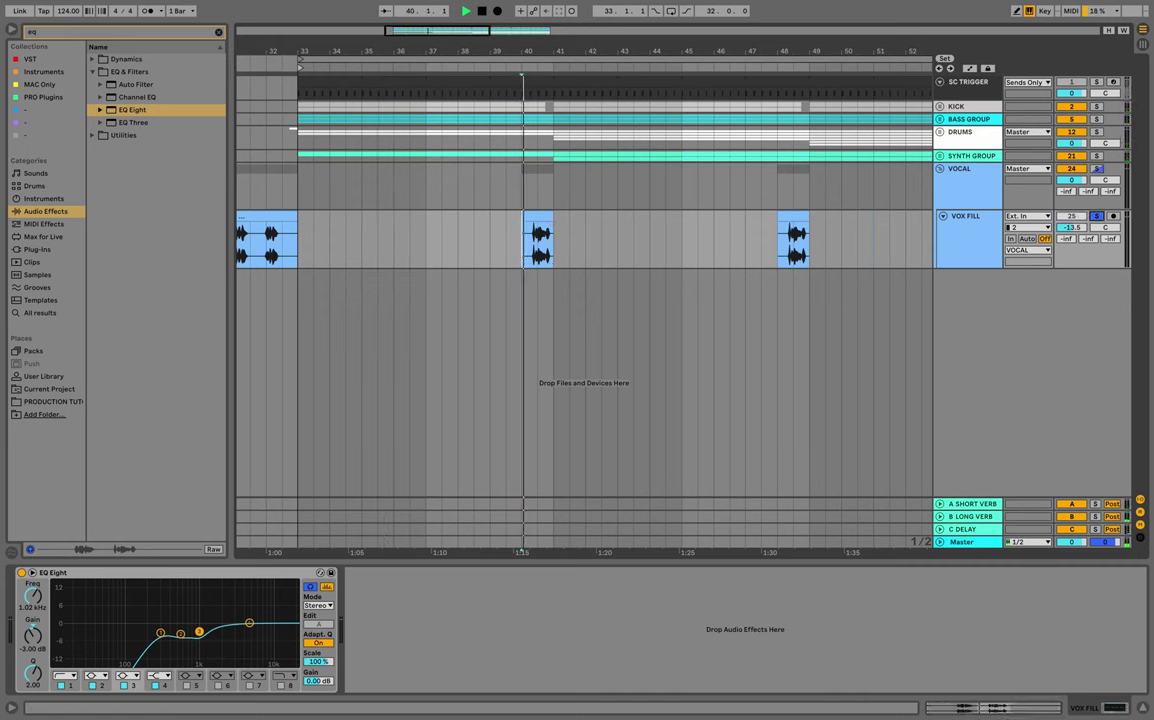
key("space")
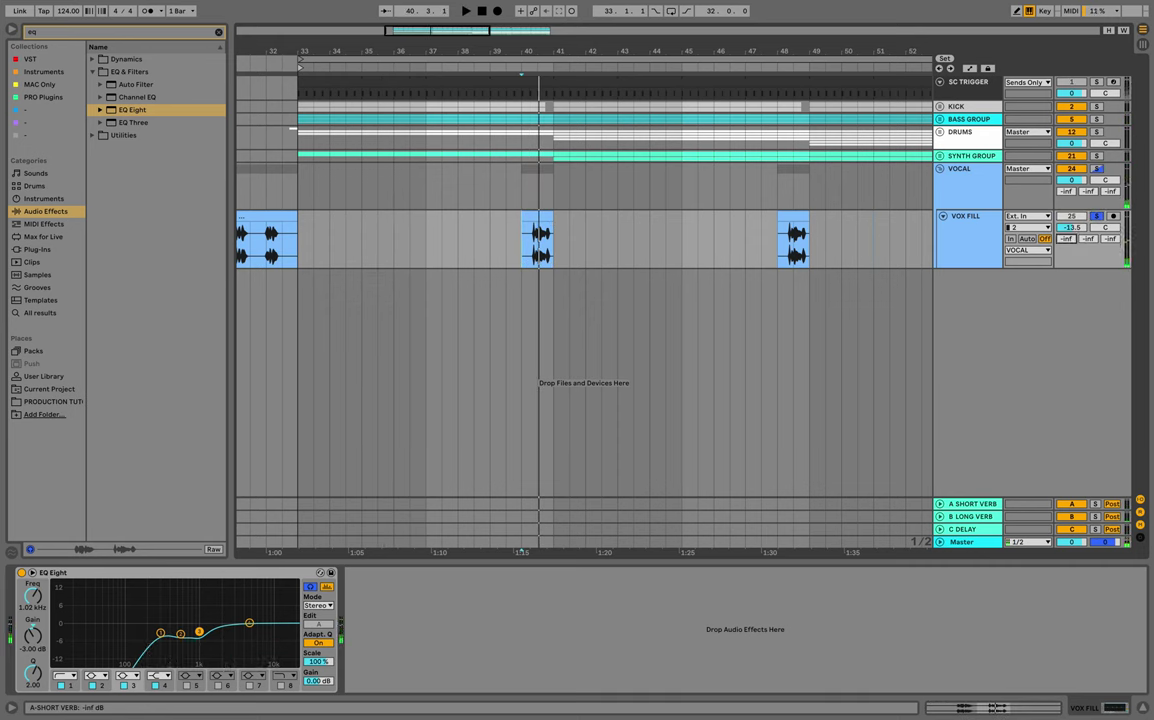
key("space")
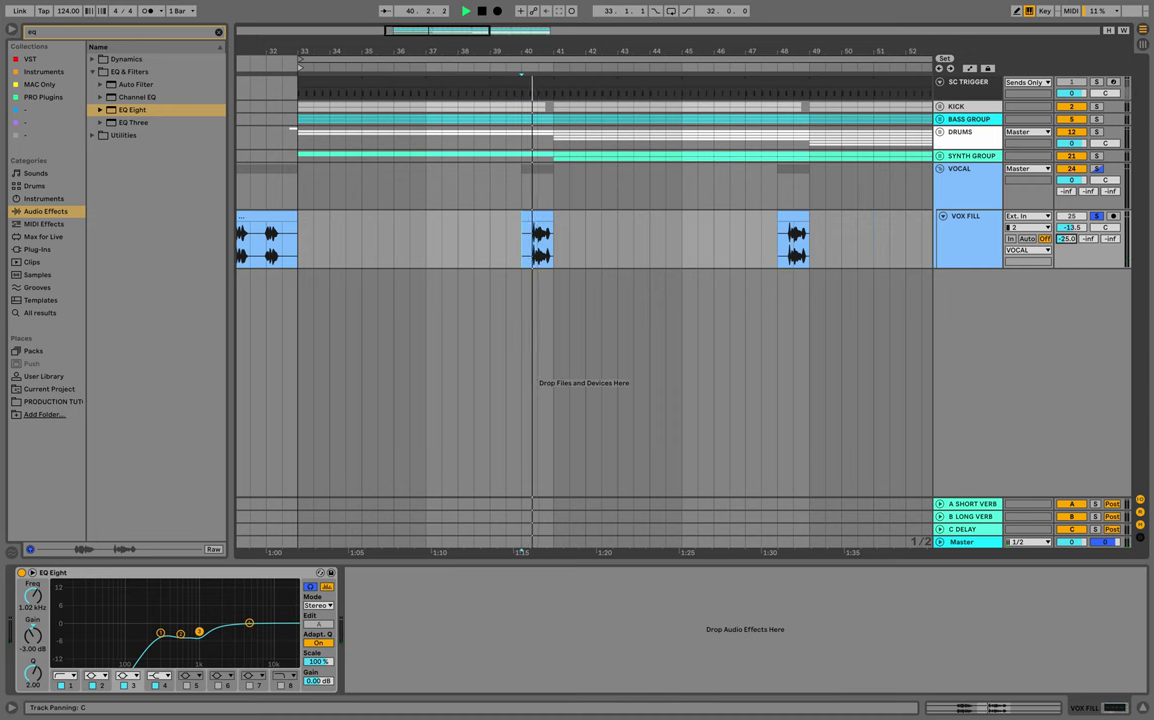
key("space")
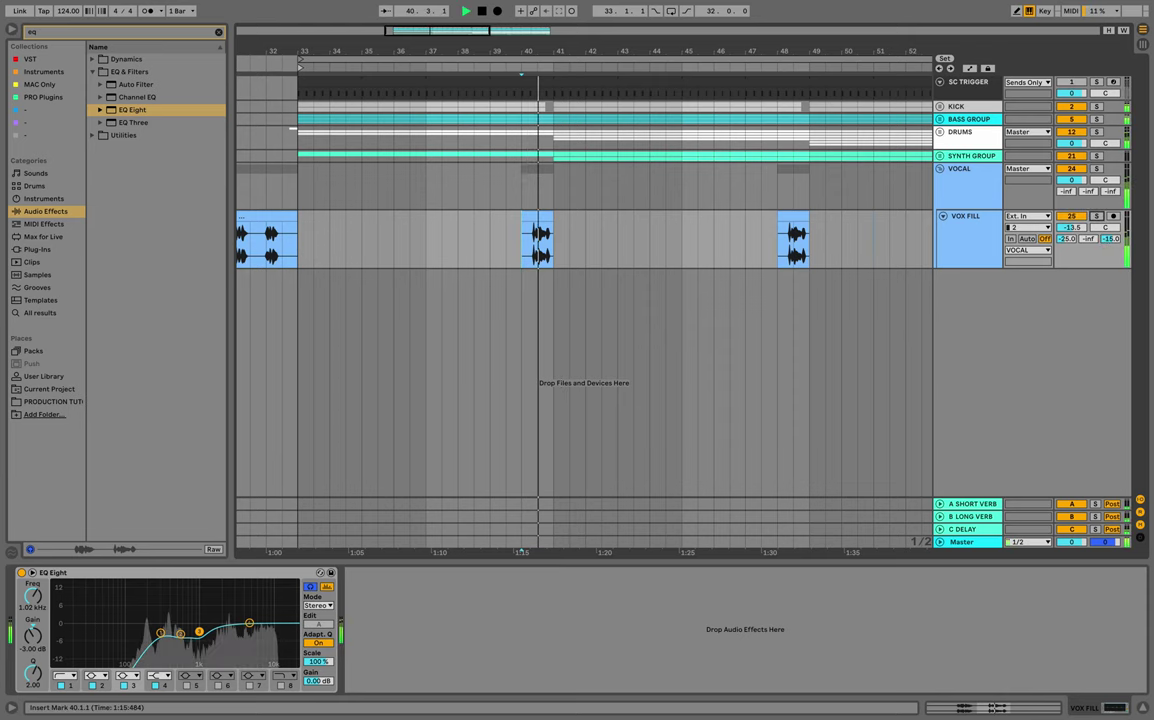
left_click_drag(673, 51, 532, 33)
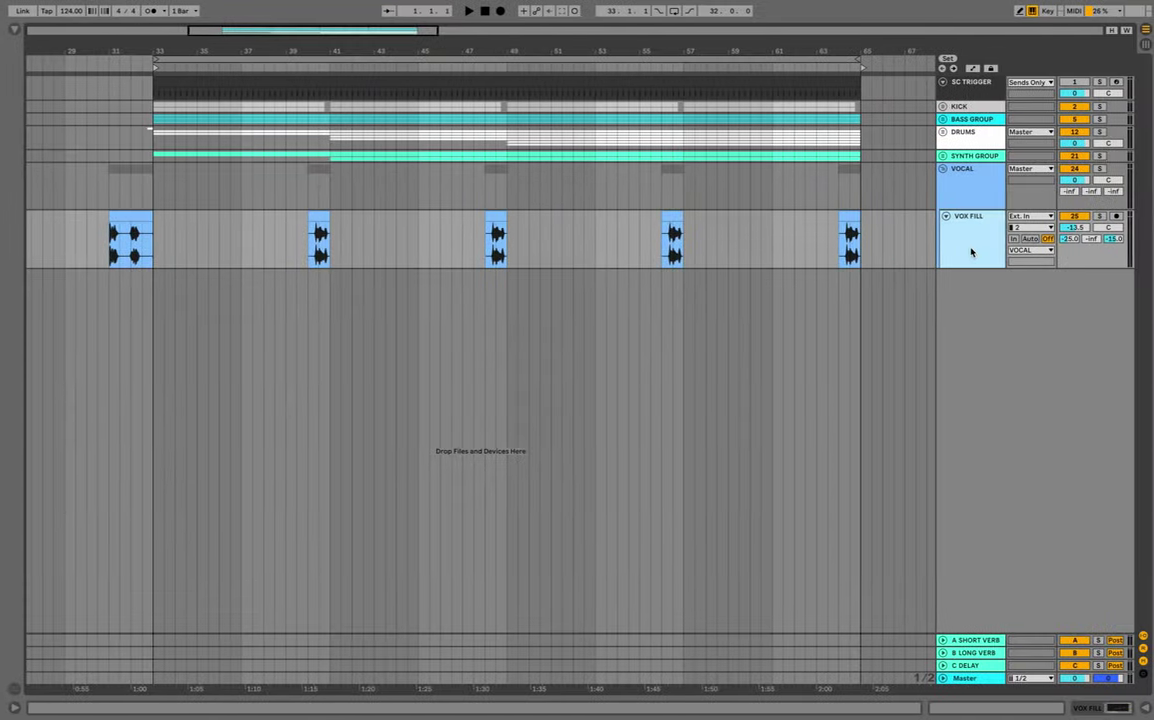
Insert an audio track below VOX FILL and name it MAIN VOCAL.
right_click(970, 252)
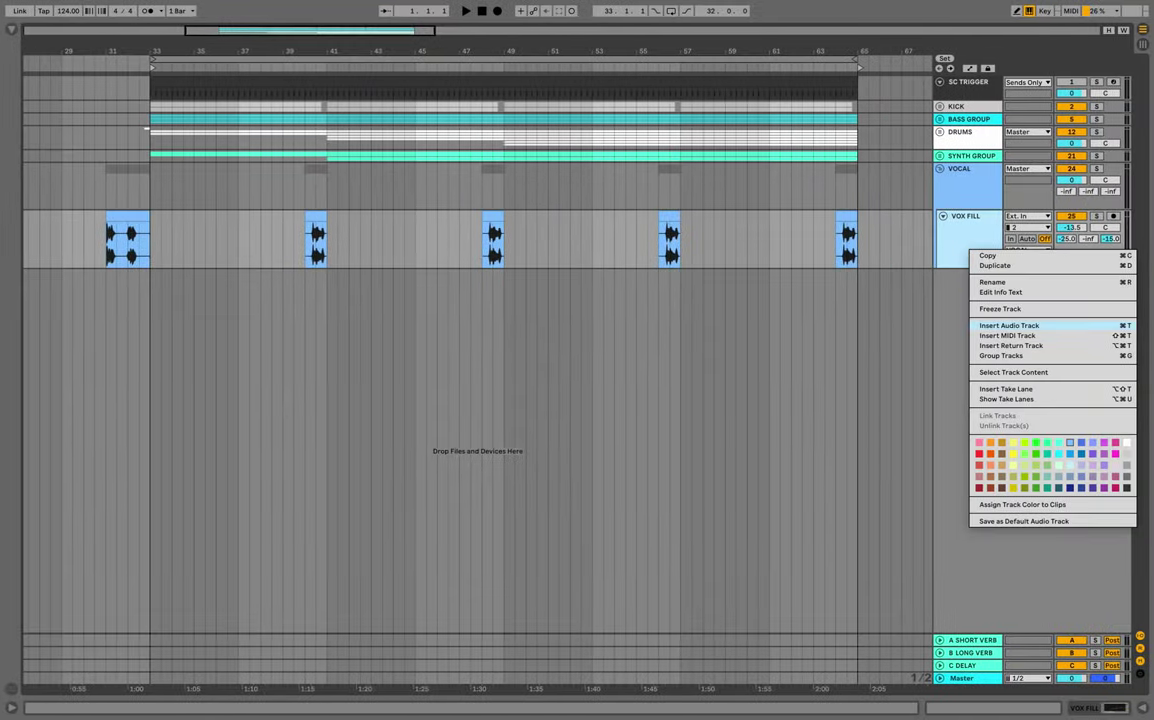
left_click(1009, 325)
left_click(967, 276)
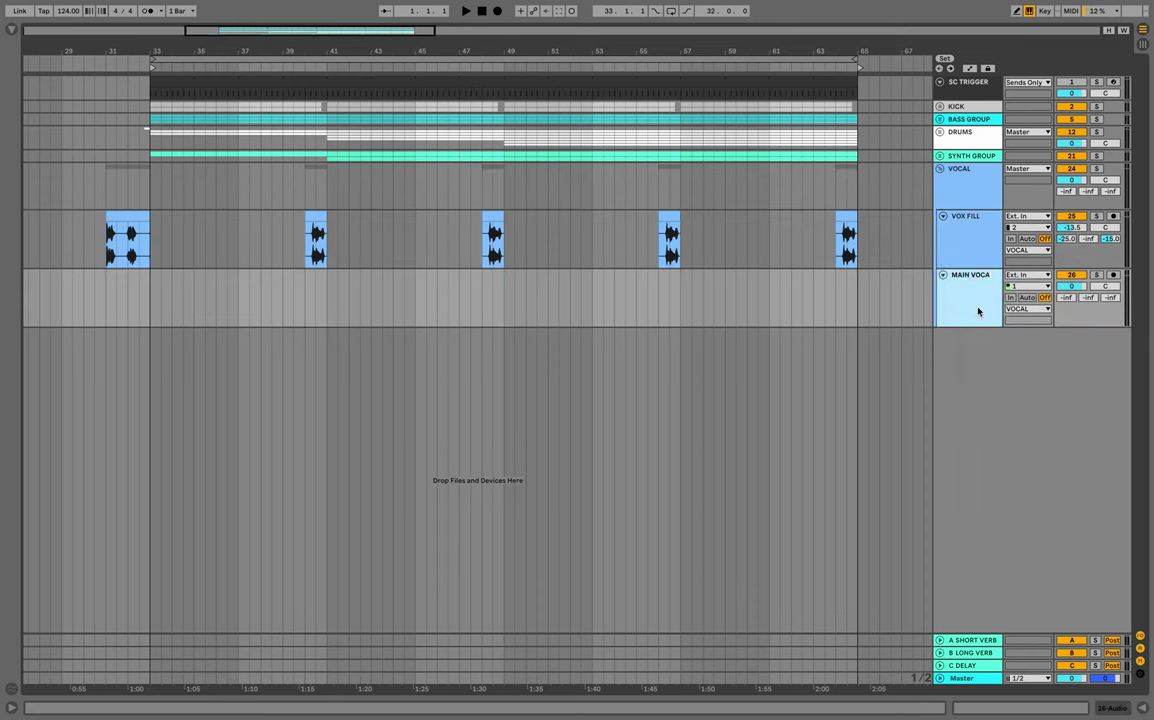
key("Return")
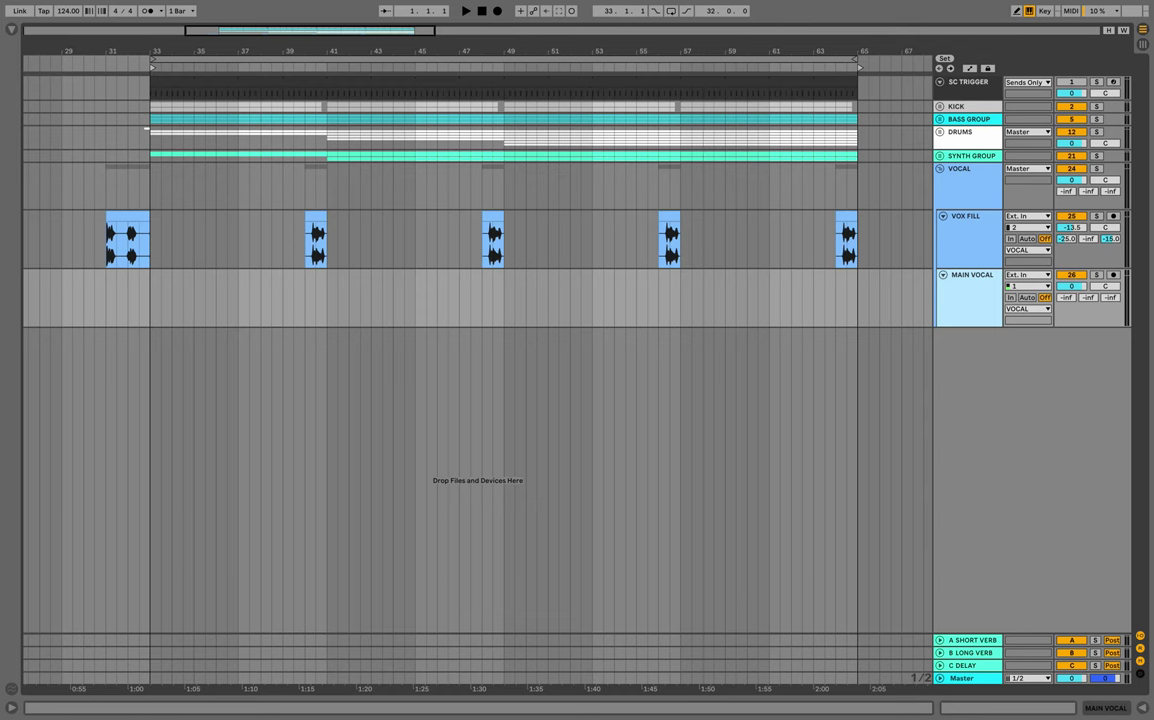
Place VOCAL MAIN 110 F#m.wav on the MAIN VOCAL track at bar 33 and play it soloed.
key("alt+super+b")
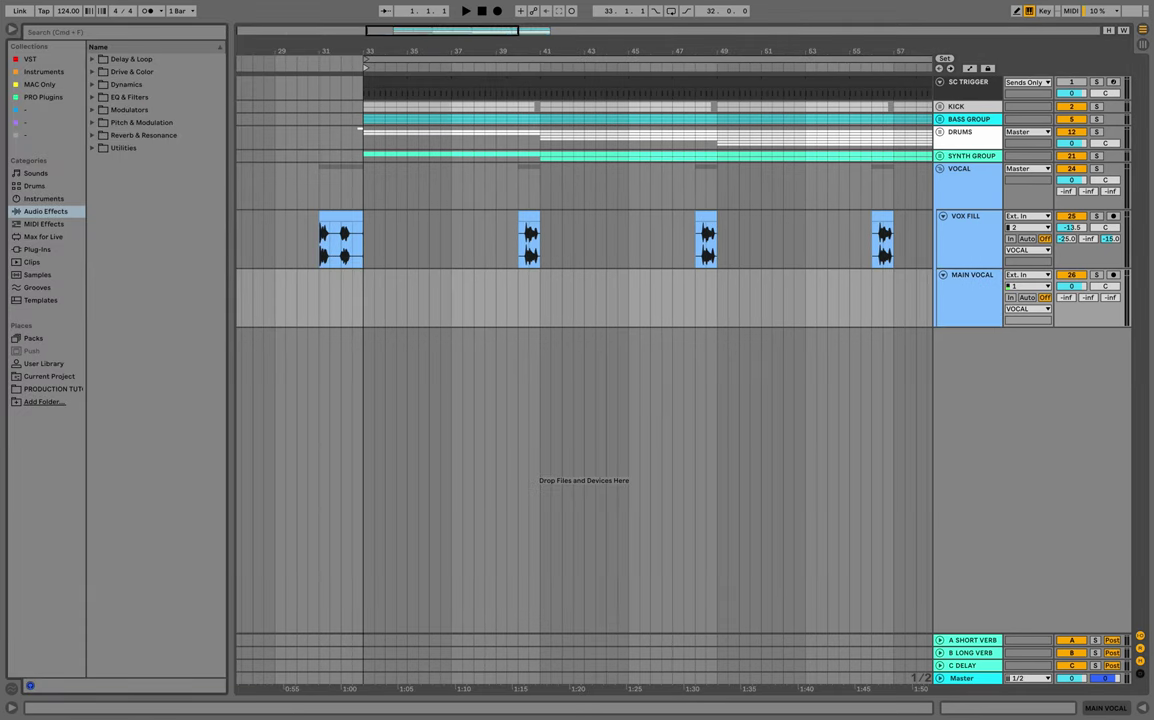
left_click(52, 389)
left_click(121, 97)
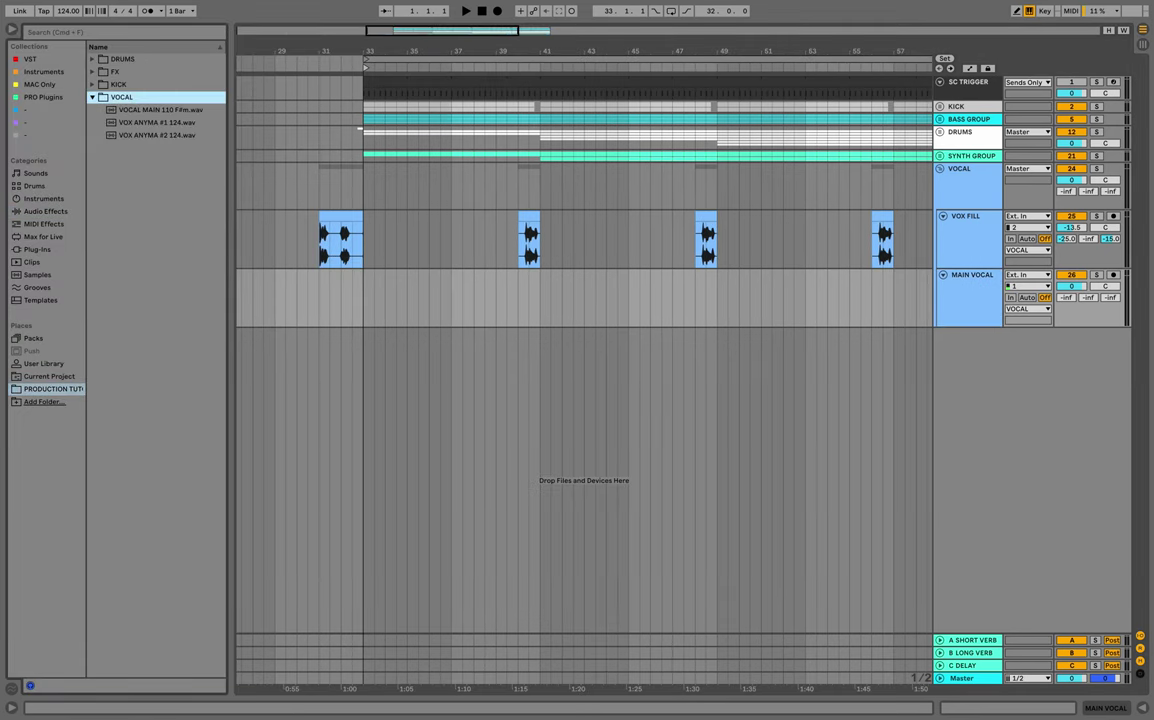
left_click(160, 110)
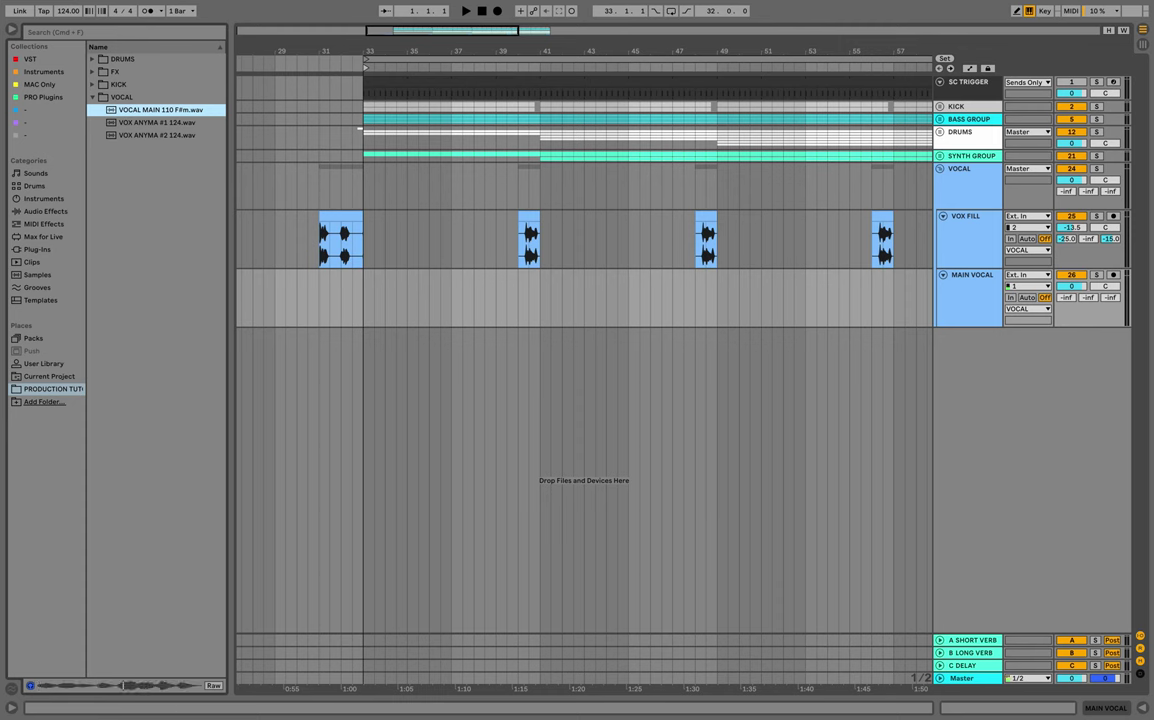
left_click_drag(166, 109, 370, 296)
key("space")
left_click_drag(707, 51, 541, 28)
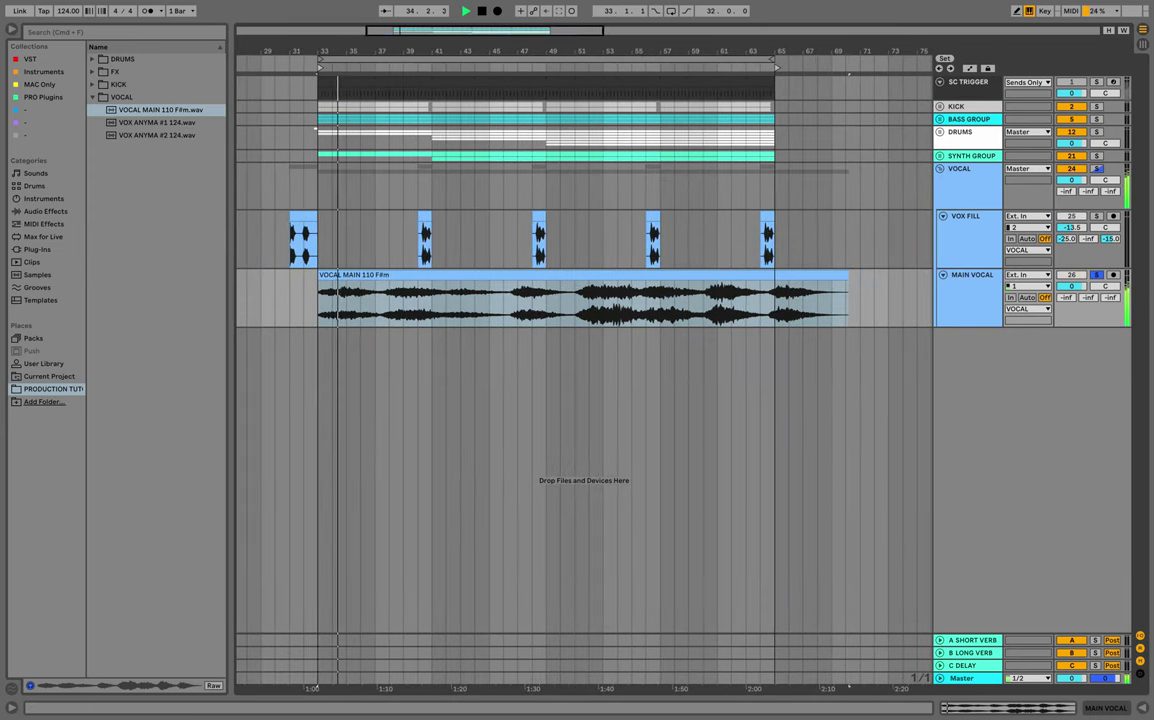
Set the main vocal clip's original tempo to 110 BPM.
key("space")
double_click(440, 275)
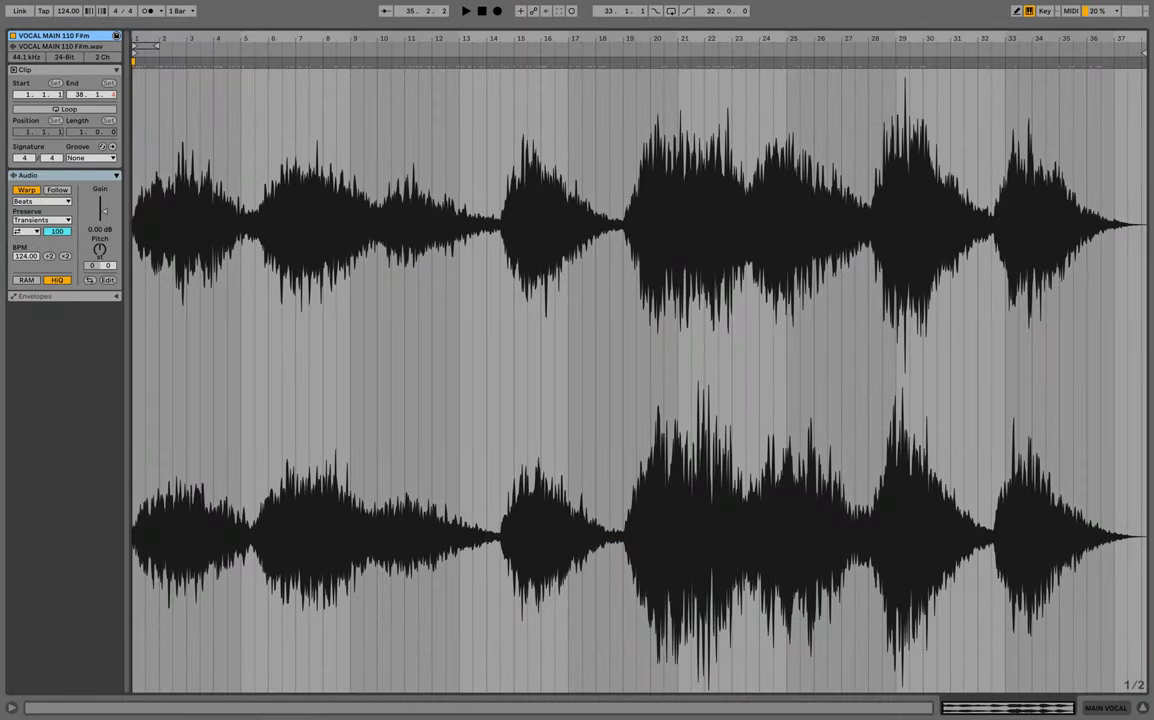
left_click(18, 259)
type("110")
key("Return")
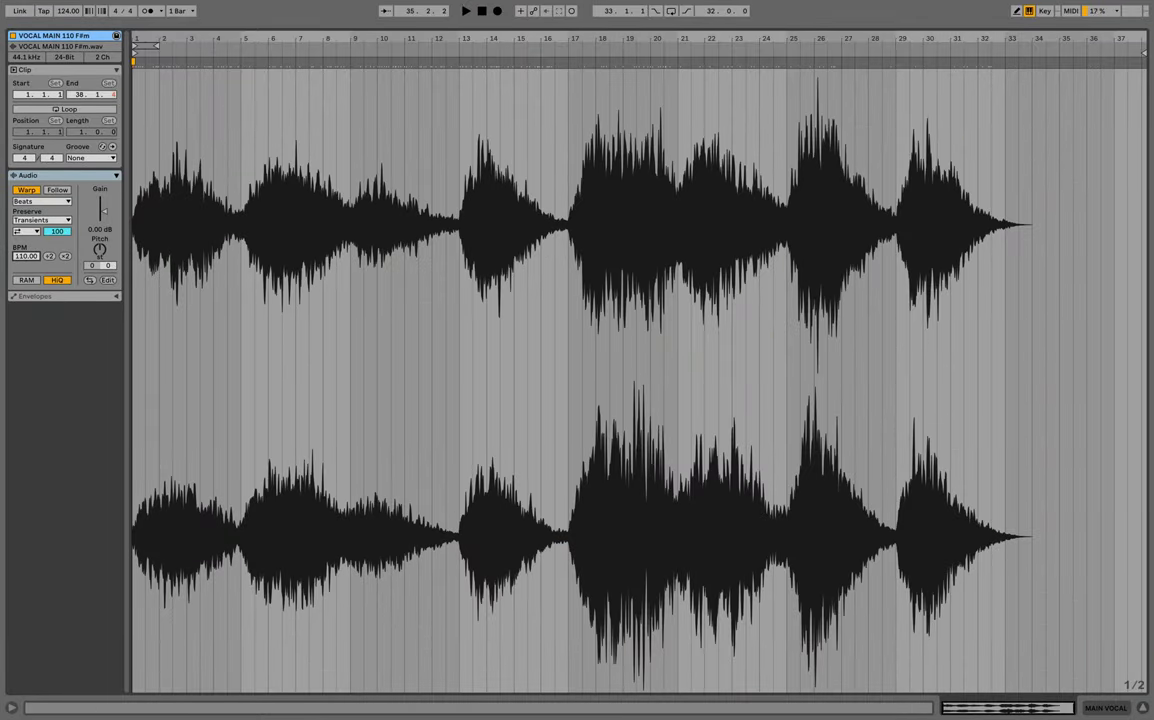
Warp the main vocal clip in Complex Pro mode with Envelope 8 and transpose it down one semitone while it plays.
key("space")
left_click(40, 201)
left_click(40, 252)
left_click(41, 201)
left_click(40, 262)
left_click_drag(42, 238, 42, 350)
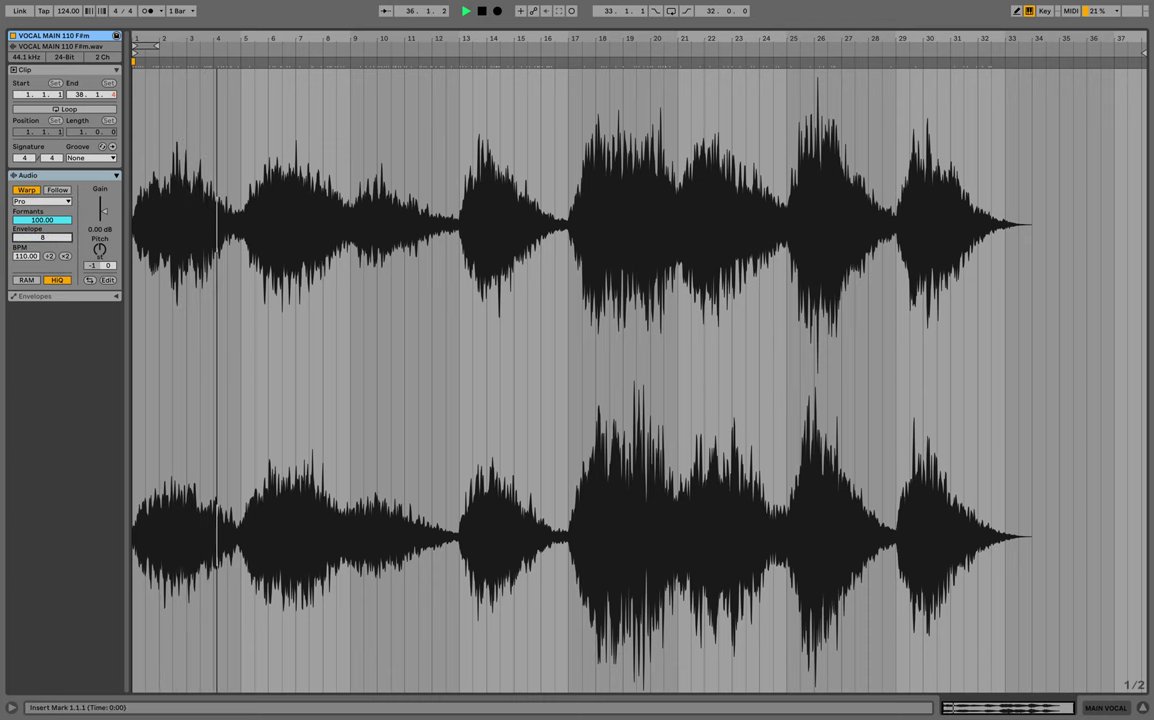
Audition the main vocal from bar 49 in the arrangement and split its clip there.
key("alt+super+l")
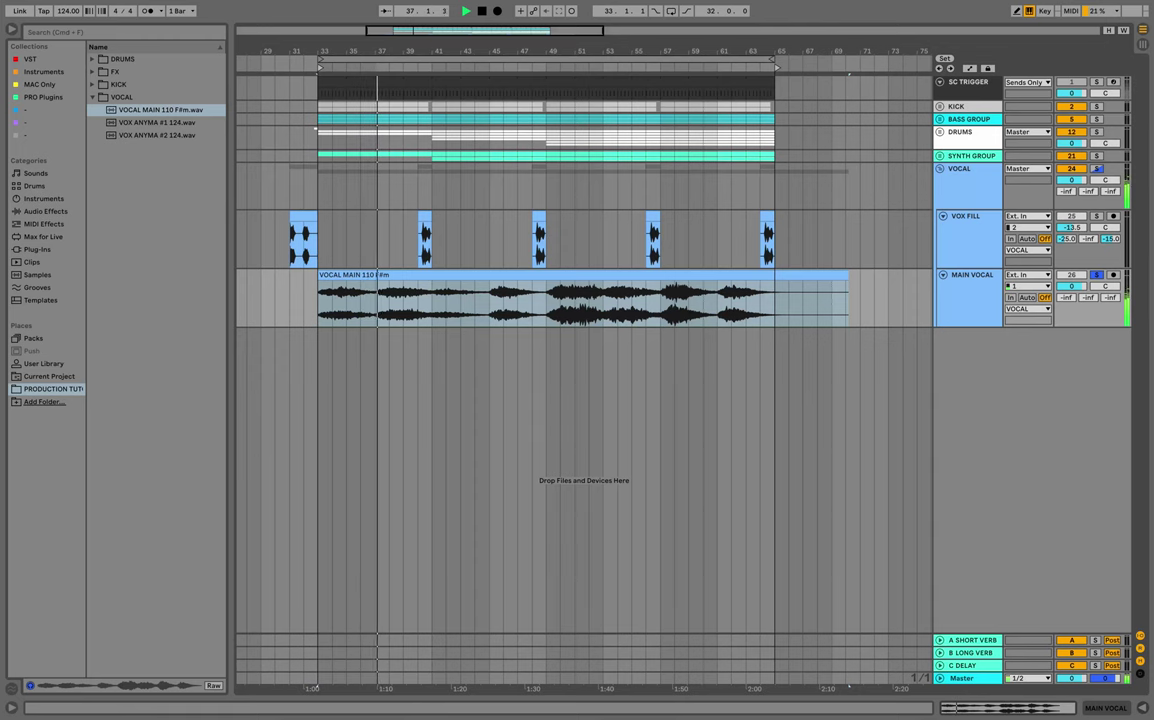
left_click(547, 300)
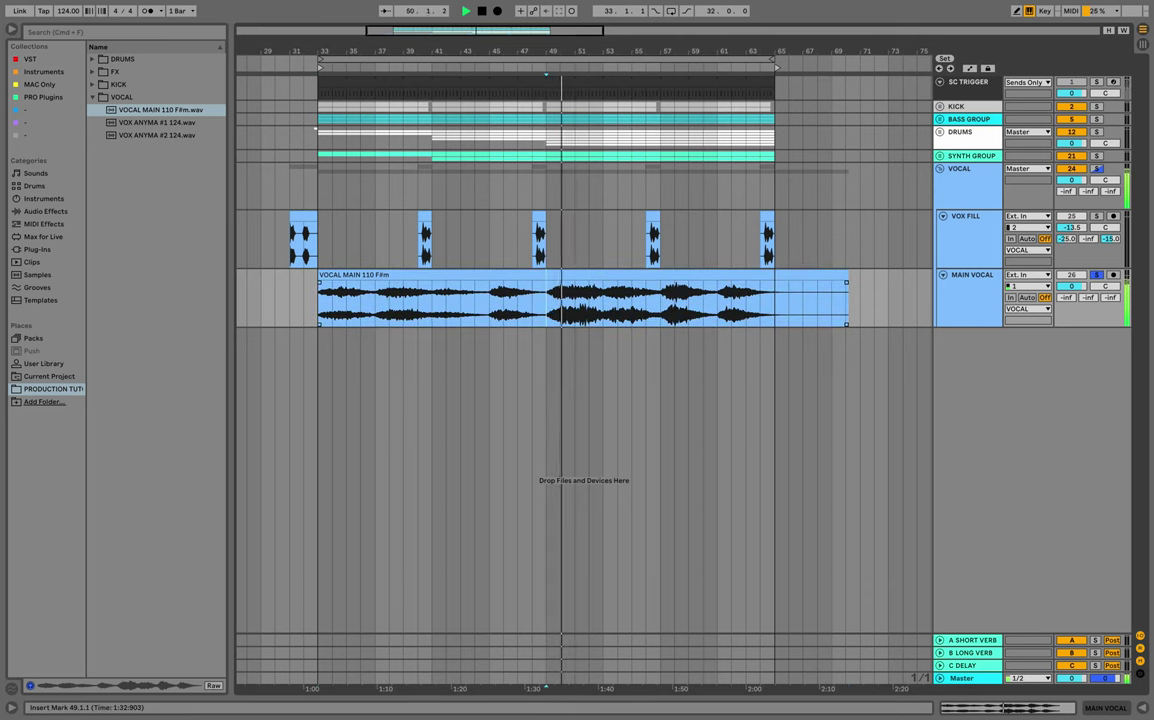
key("super+e")
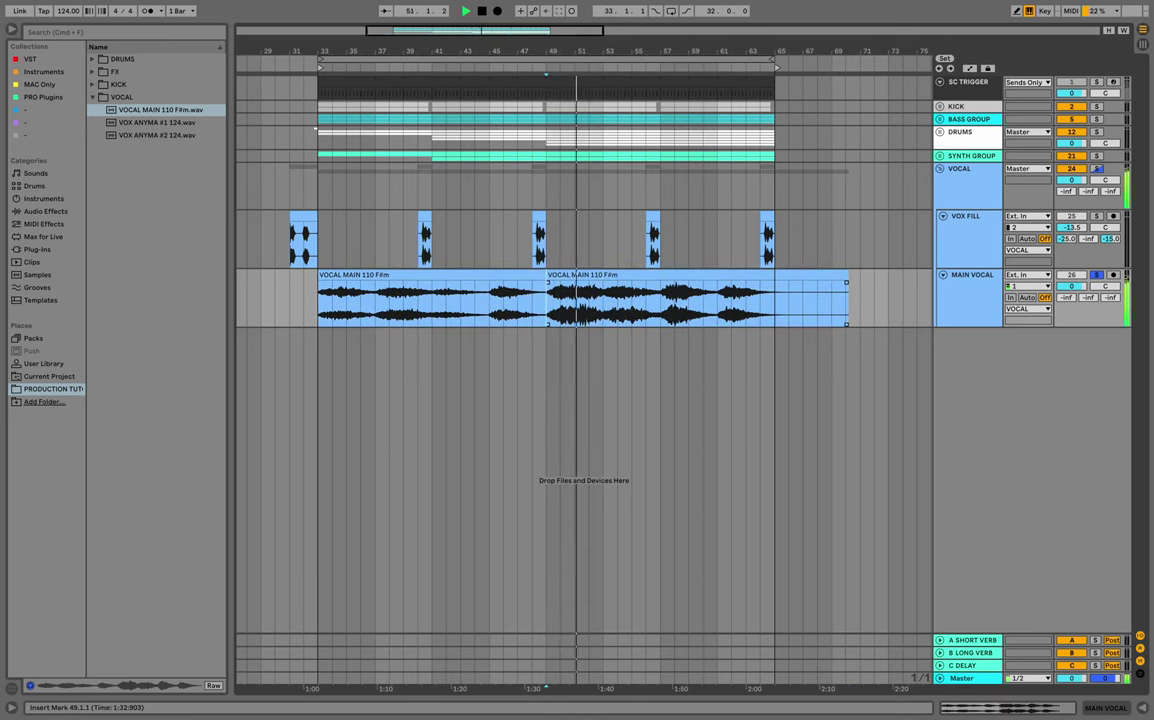
key("space")
Move the second part of the main vocal to bar 33 and keep only bars 33 to 41.
left_click_drag(587, 275, 358, 275)
key("space")
left_click_drag(620, 300, 431, 300)
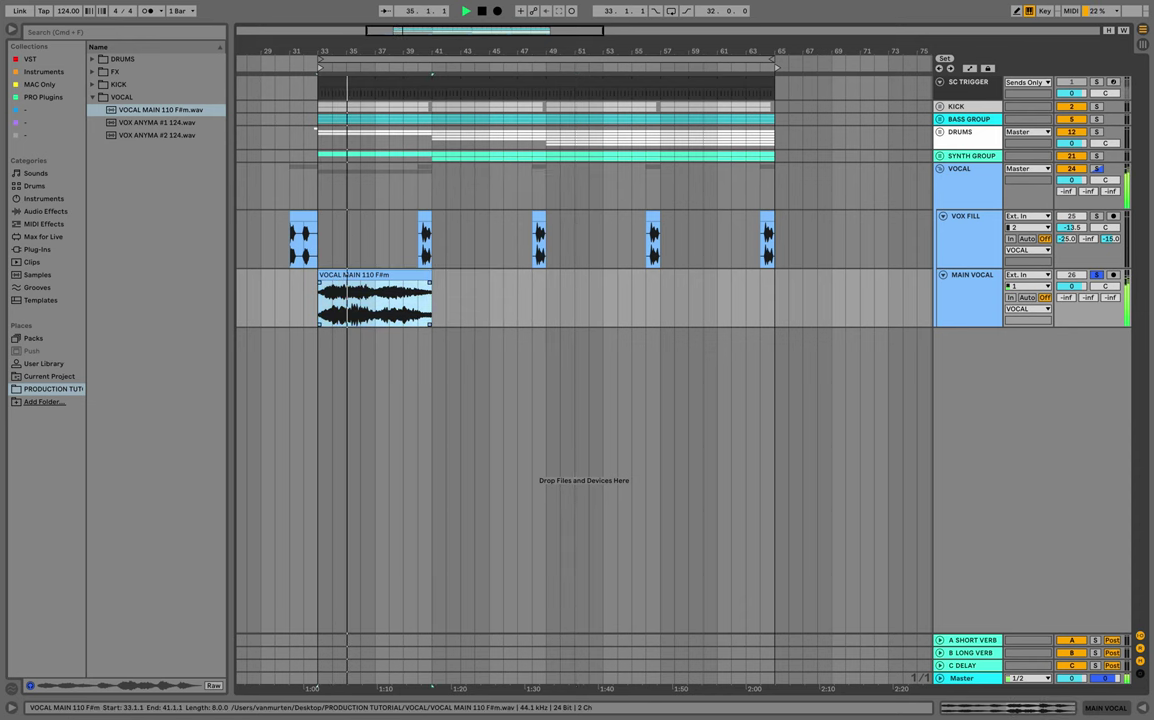
Clear the main vocal clip's name and lower the MAIN VOCAL track volume to -16.5 dB.
key("super+r")
key("BackSpace")
key("Return")
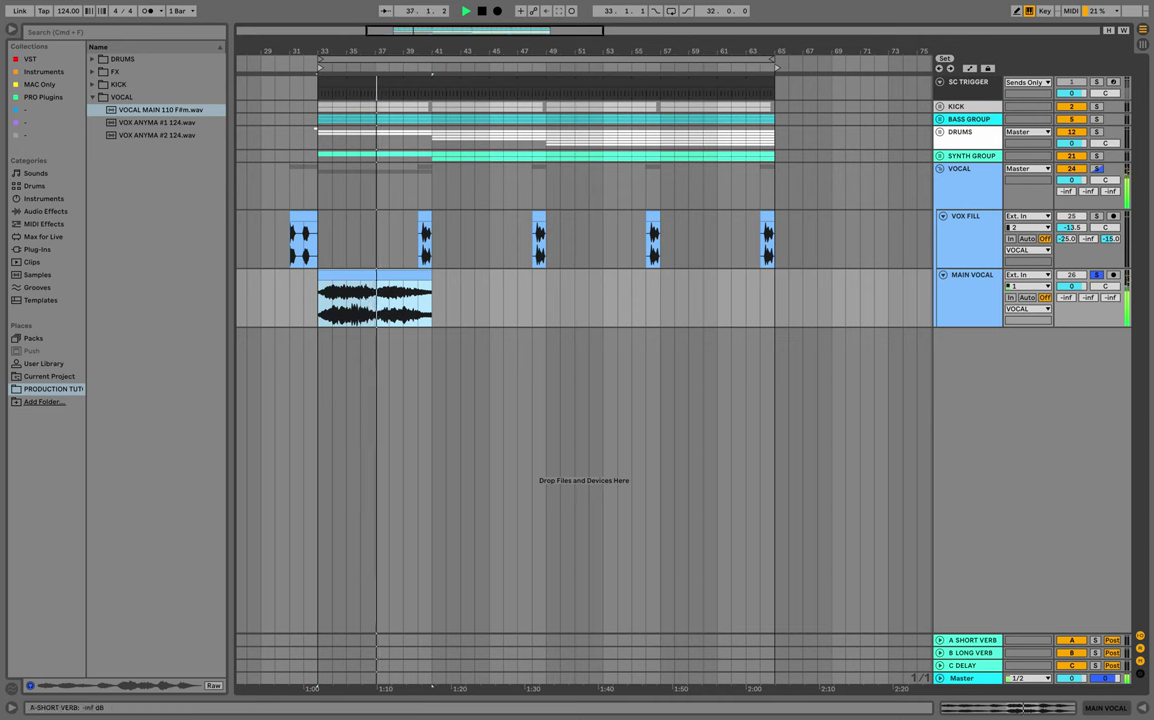
key("space")
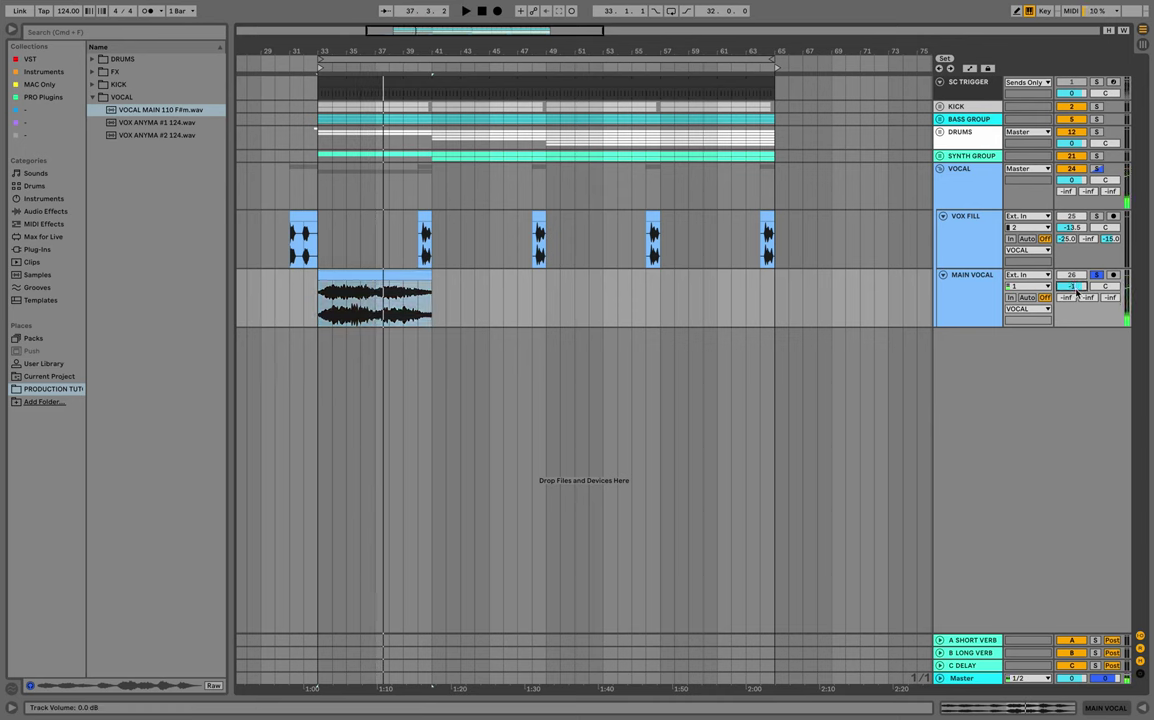
key("space")
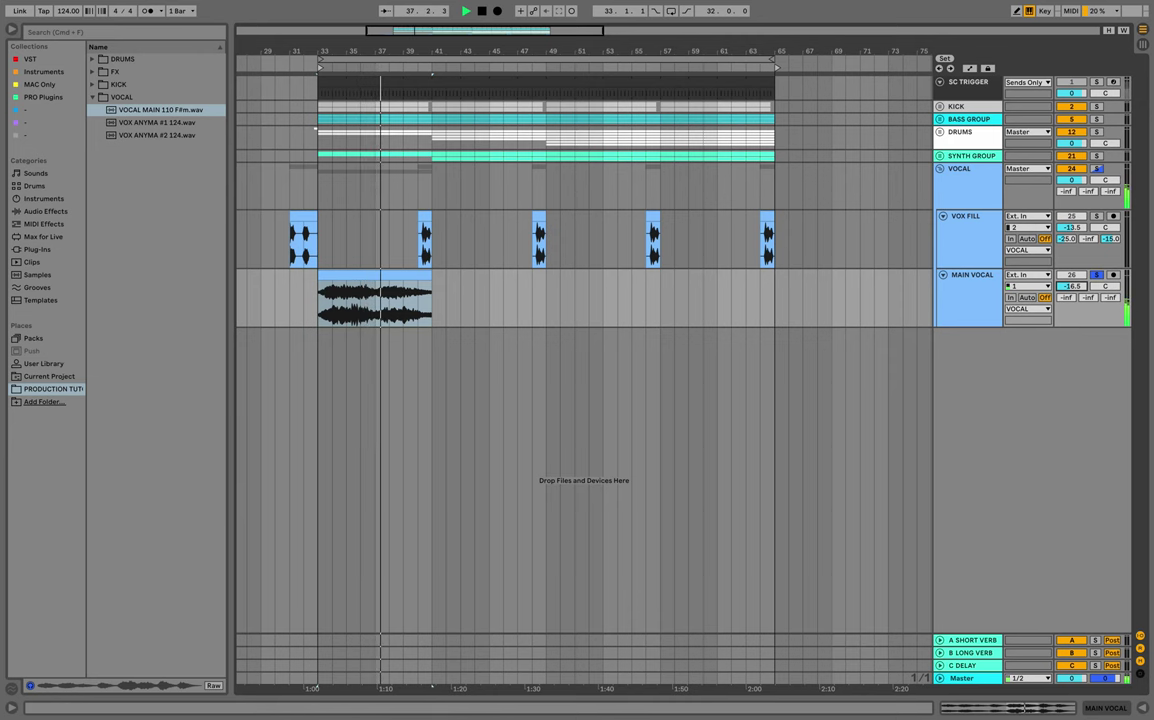
Find Multiband Dynamics by searching the audio effects for "ott" and add it to the MAIN VOCAL track.
key("space")
double_click(965, 294)
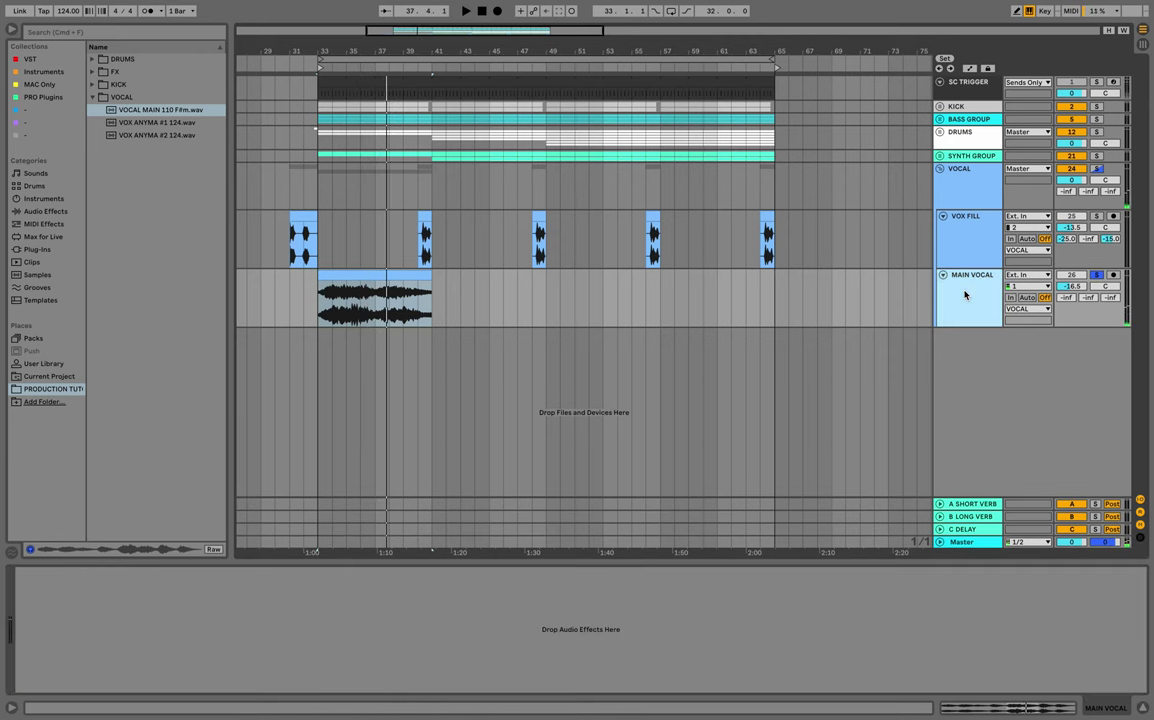
key("super+f")
type("ot")
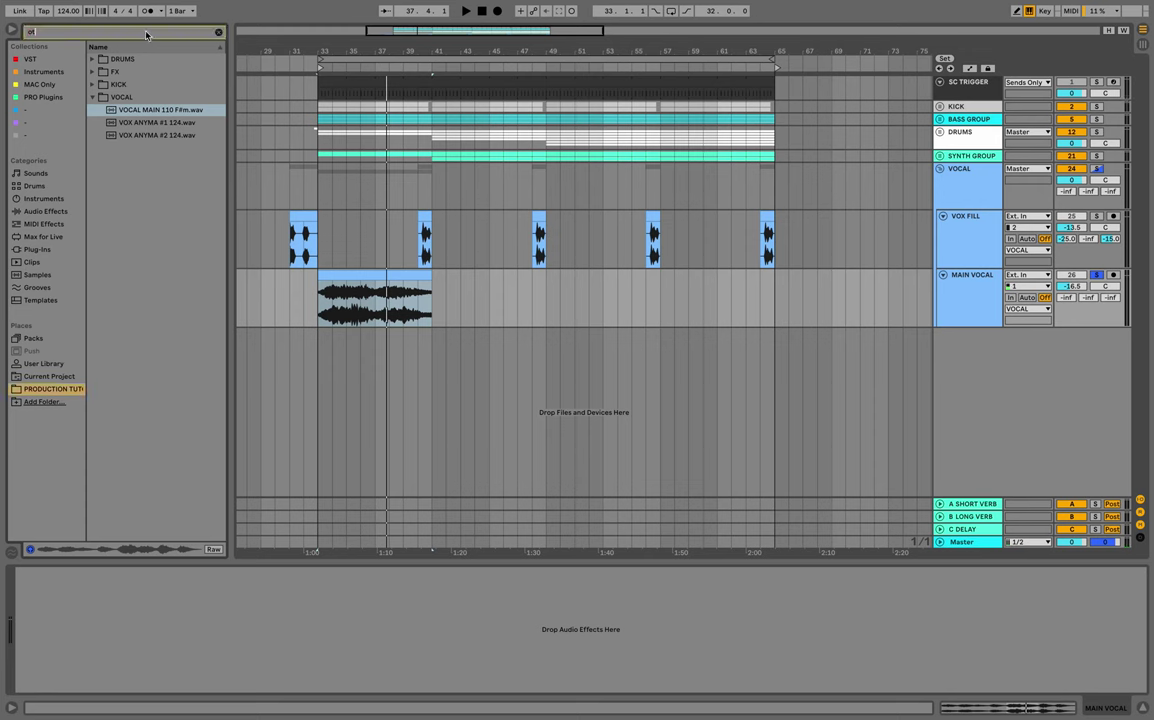
type("t")
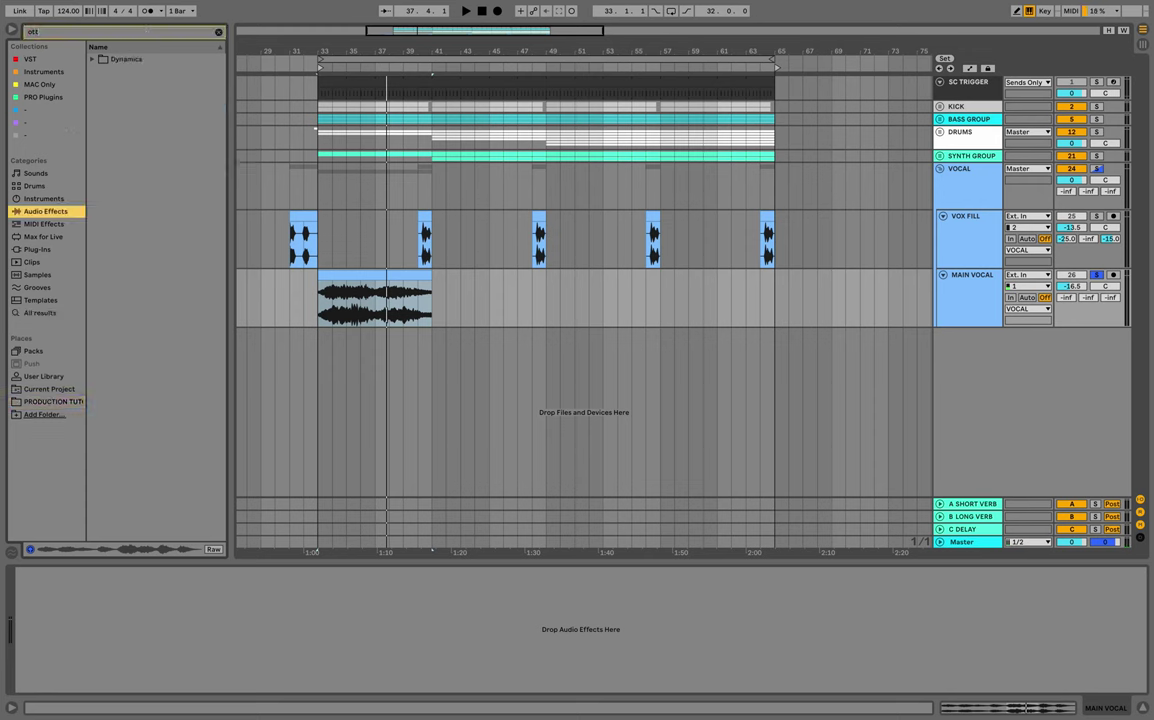
left_click(92, 59)
key("Down")
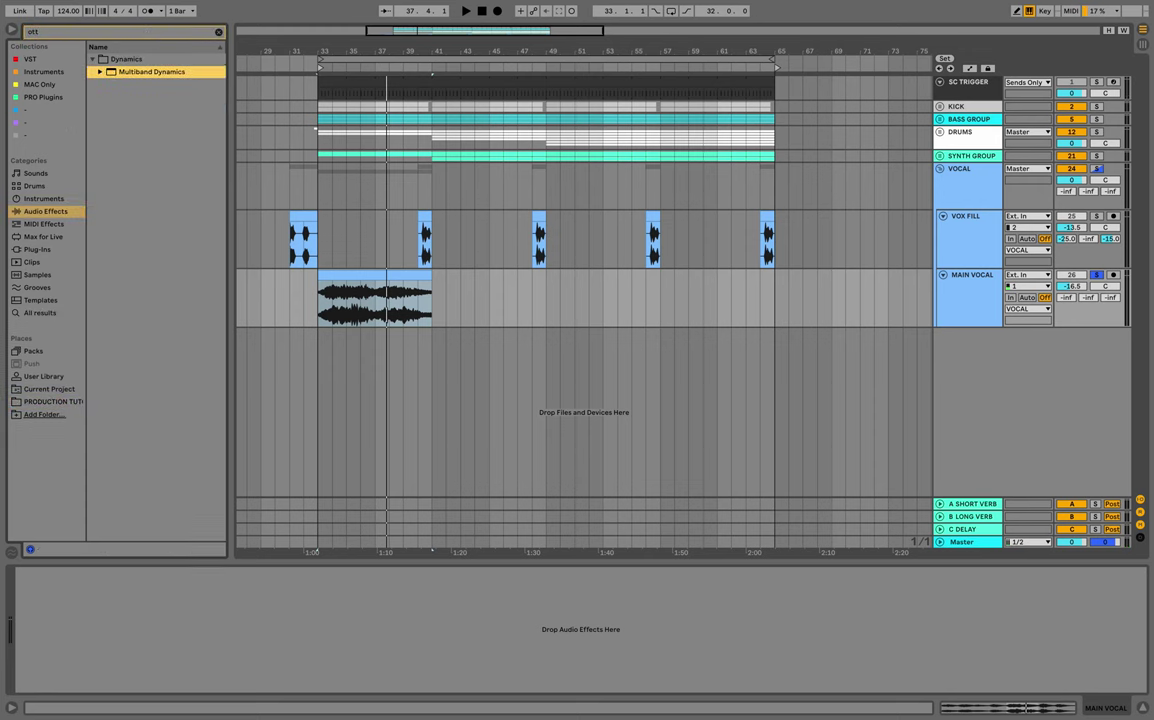
key("Return")
Set the Multiband Dynamics input gains to 7.20 dB high, 0.50 dB mid and -6.20 dB low while the vocal plays.
key("space")
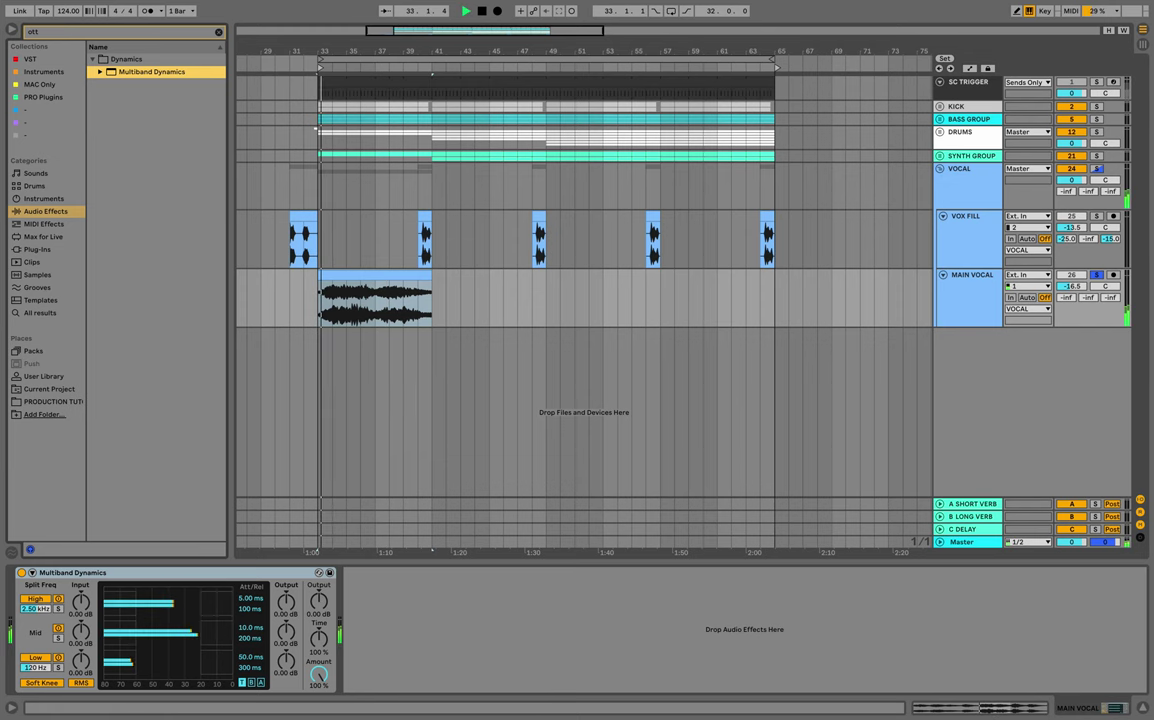
left_click(82, 604)
type("7.2")
key("Return")
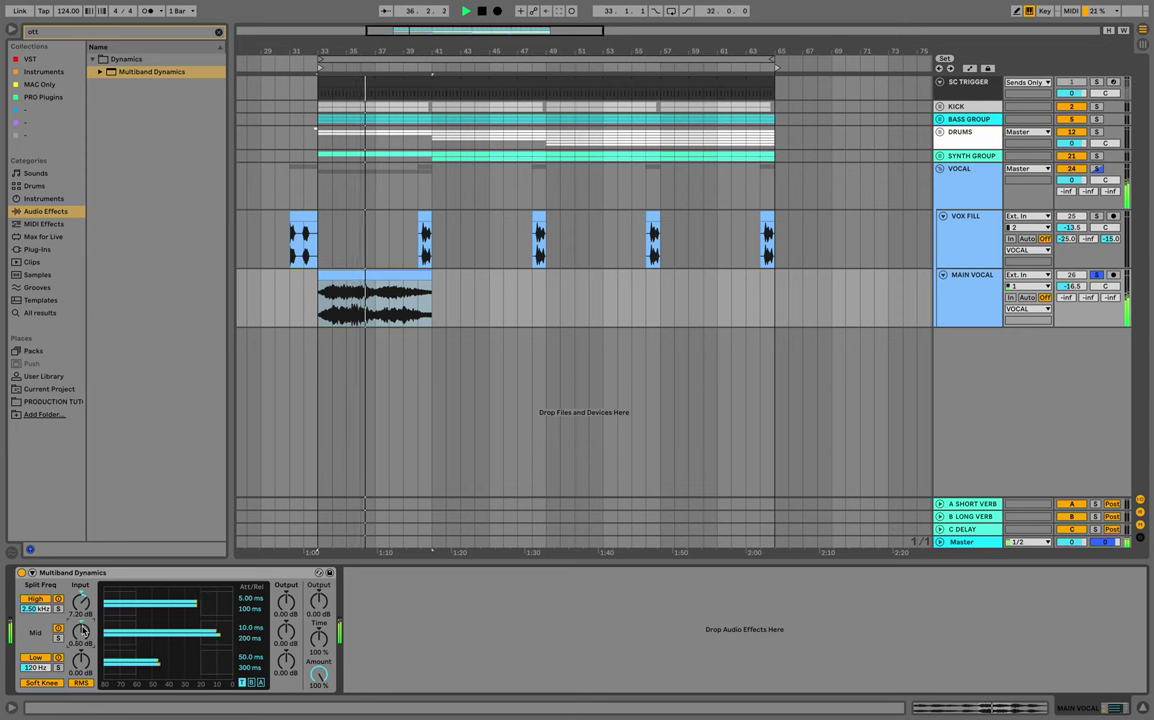
left_click_drag(81, 632, 82, 684)
left_click(83, 663)
type("-6")
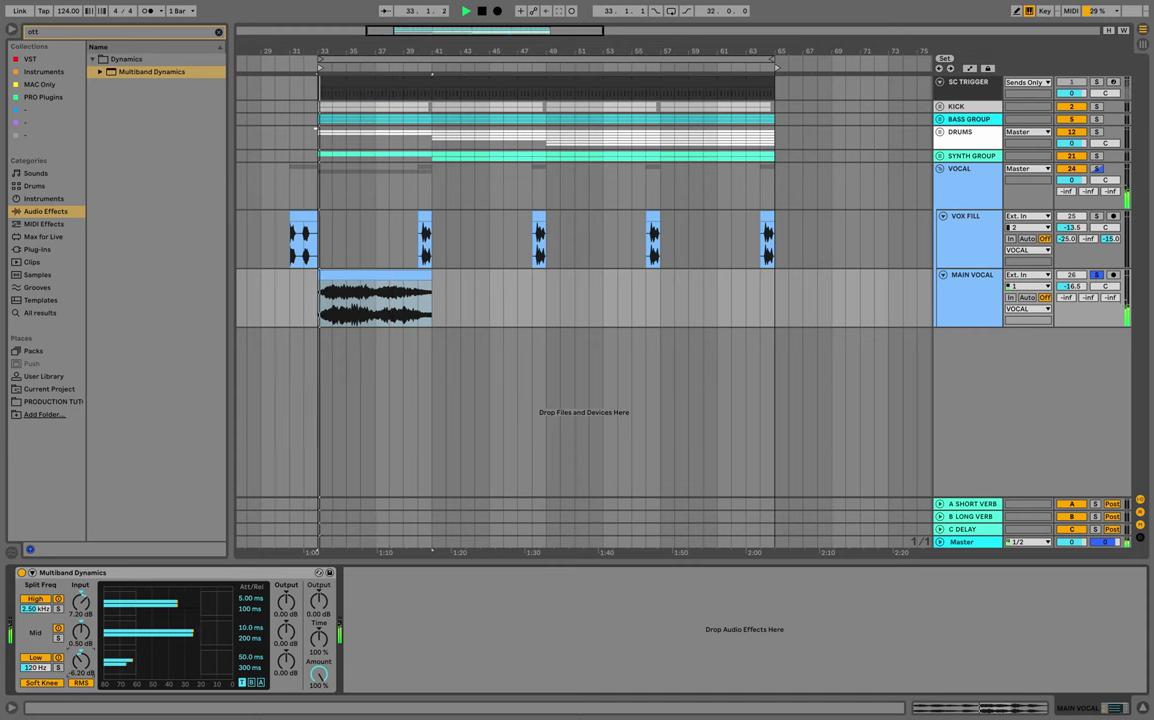
Reduce the Multiband Dynamics amount to 40% and set its low band output to -4.50 dB.
left_click_drag(319, 675, 318, 697)
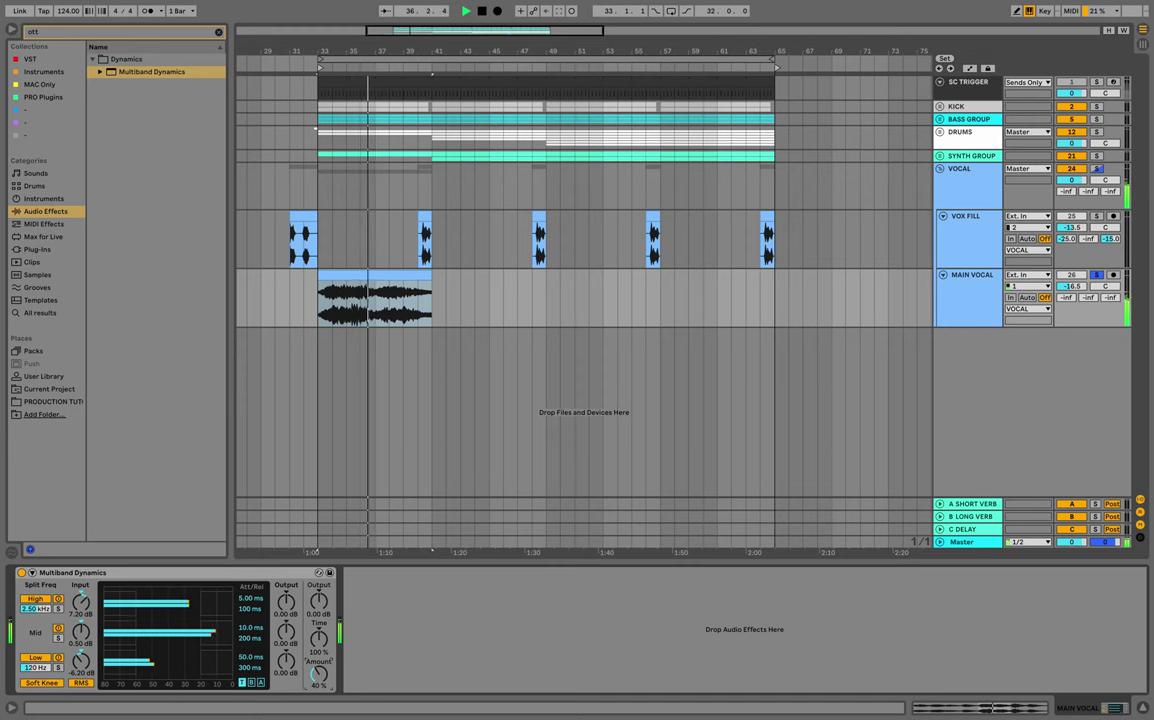
left_click(289, 663)
type("-4.5")
key("Return")
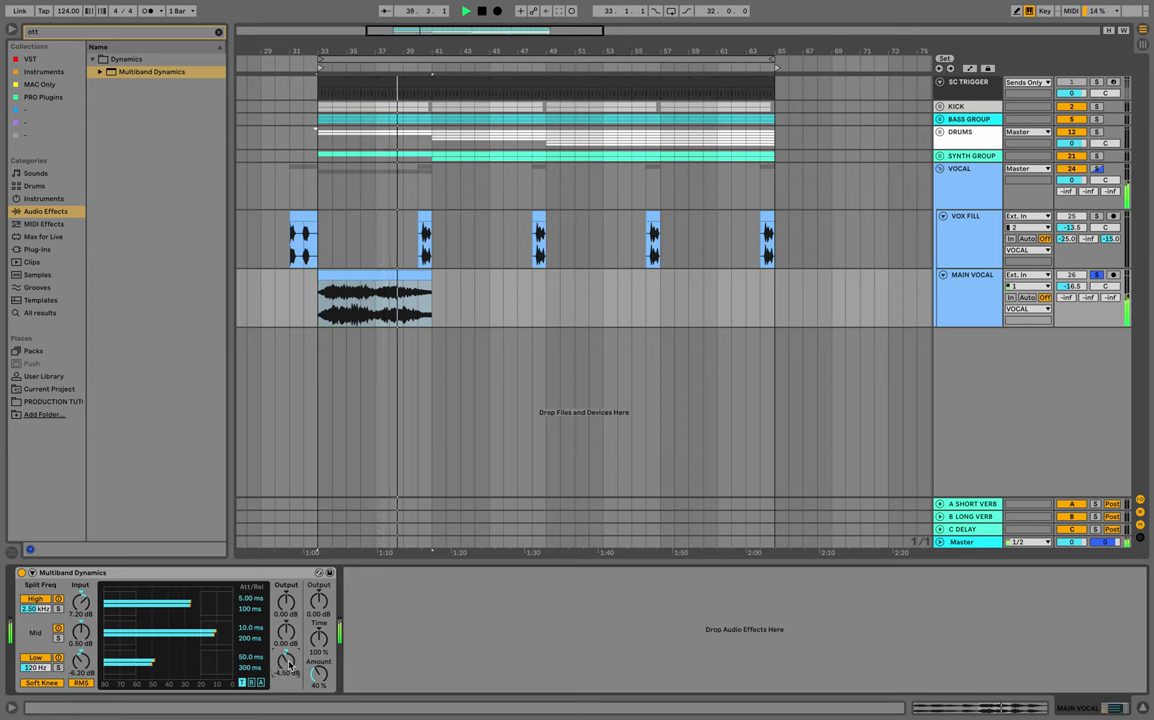
Find the Delay audio effect and add it after Multiband Dynamics on the MAIN VOCAL track.
key("super+f")
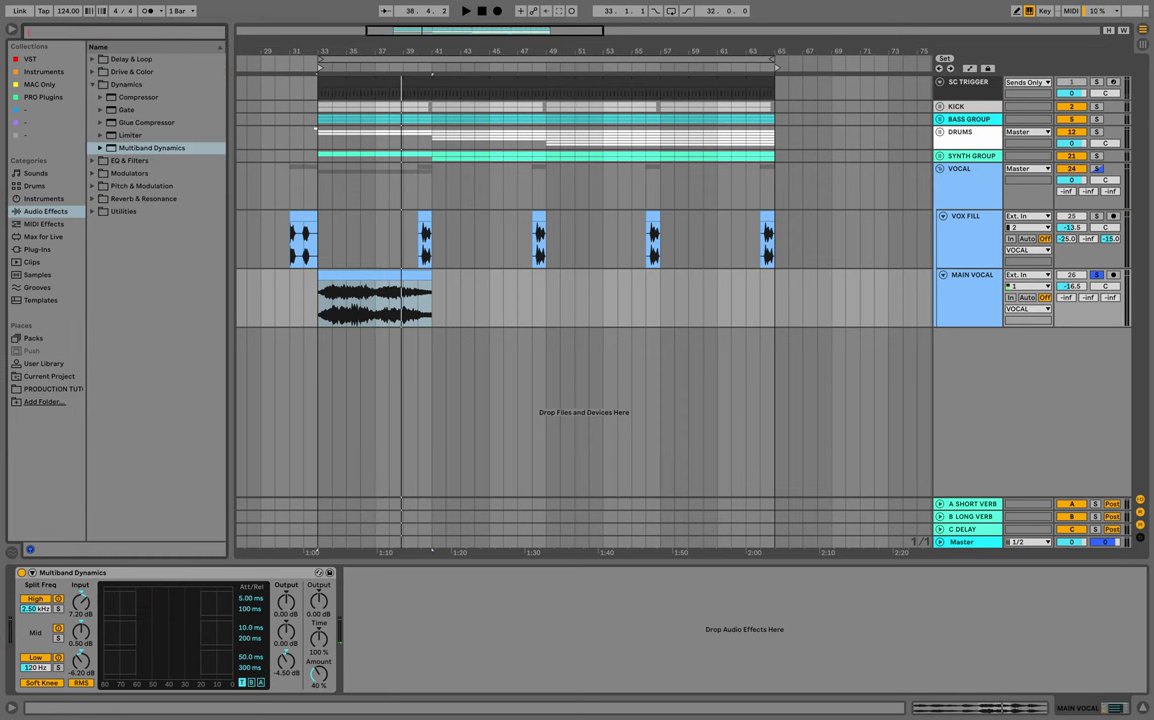
type("delay")
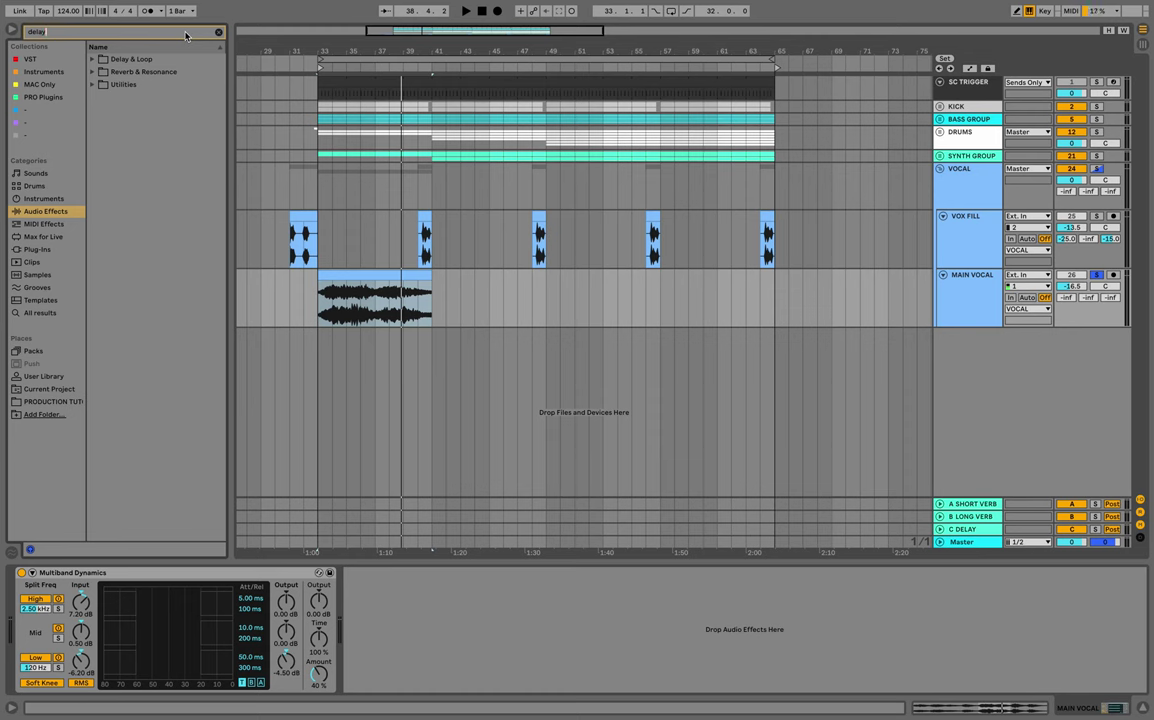
key("Down")
key("Right")
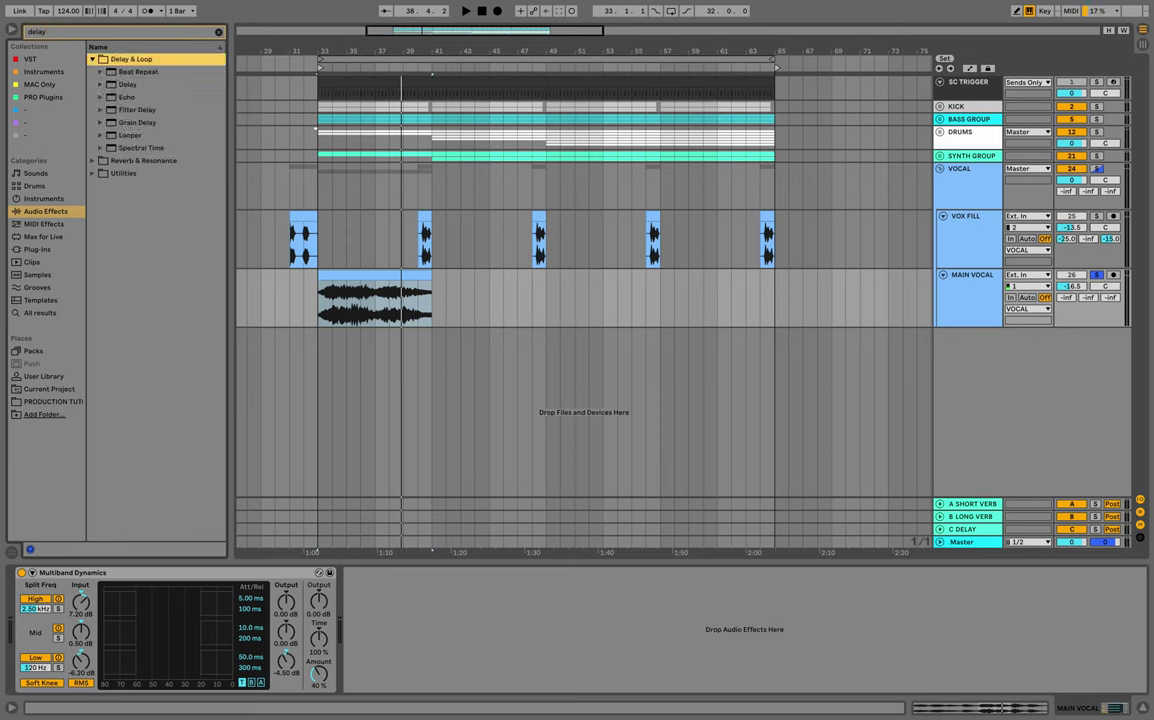
key("Down")
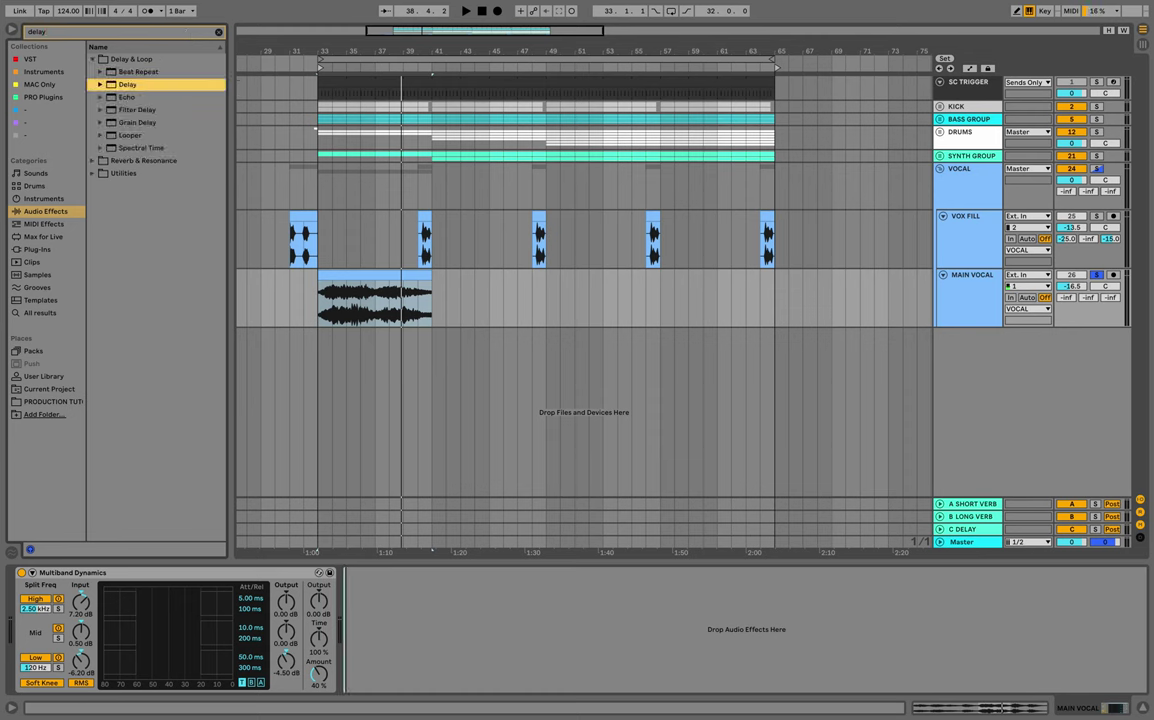
key("Return")
Set the Delay's dry/wet to 30% and audition the vocal from bar 33.
key("space")
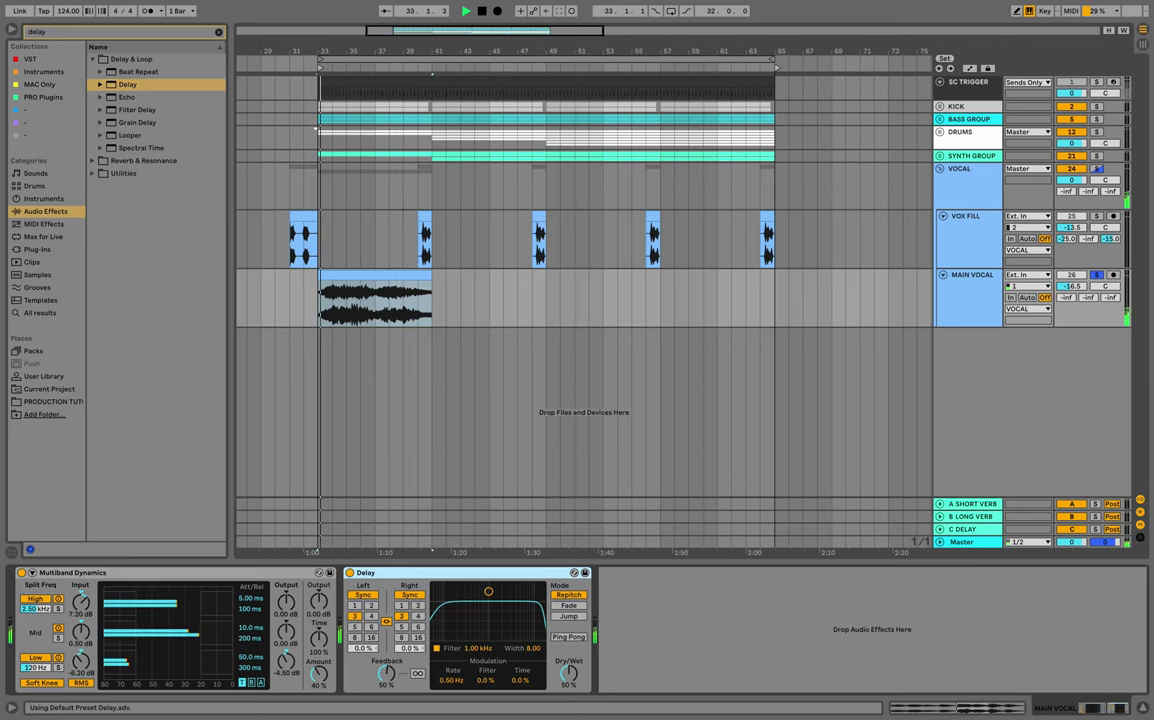
left_click(570, 672)
type("30")
key("Return")
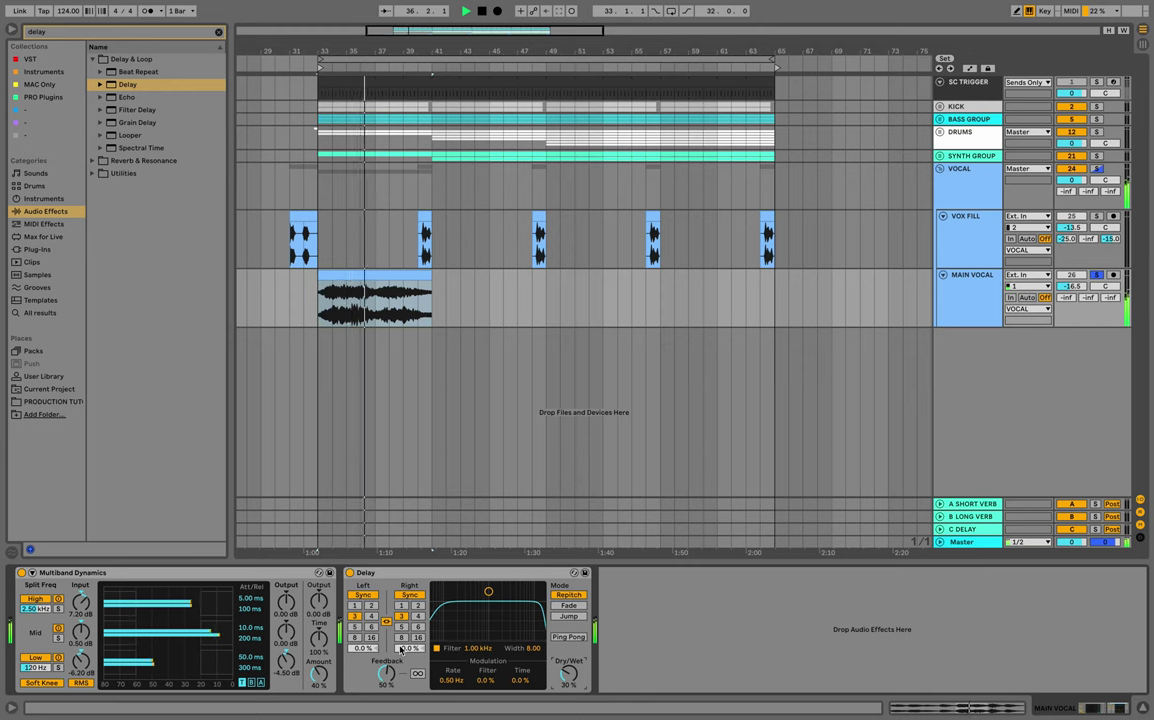
key("space")
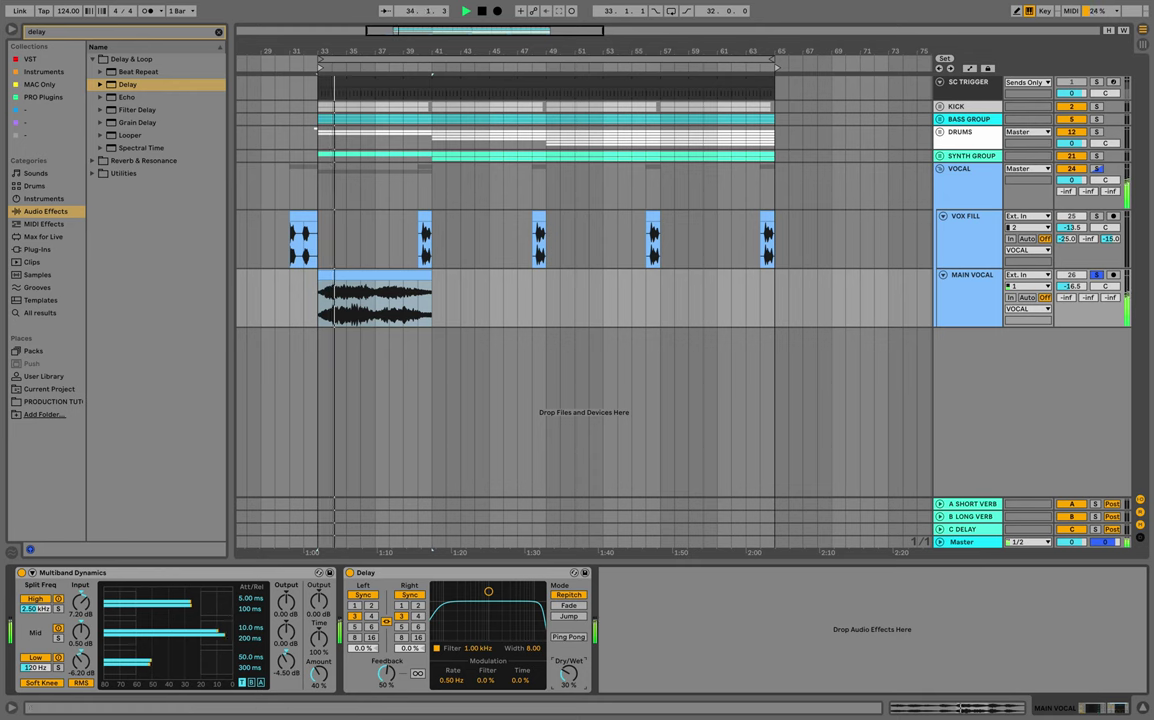
Find EQ Eight among the audio effects and add it after the Delay on the MAIN VOCAL track.
key("super+f")
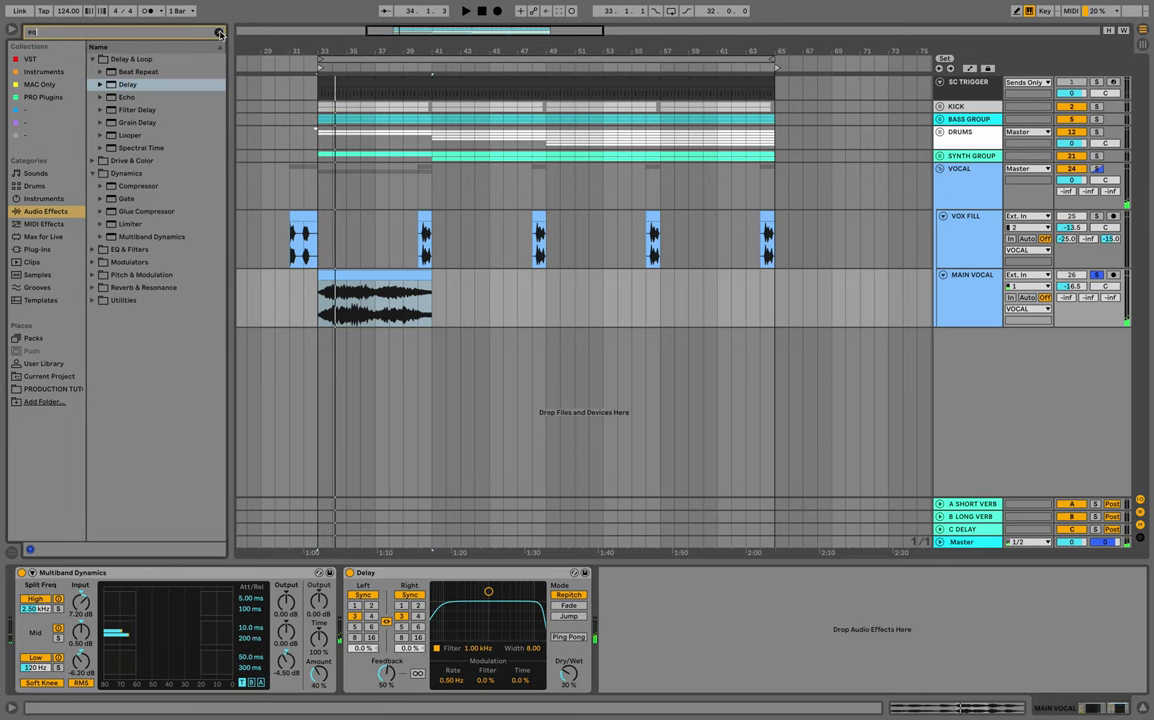
left_click(93, 84)
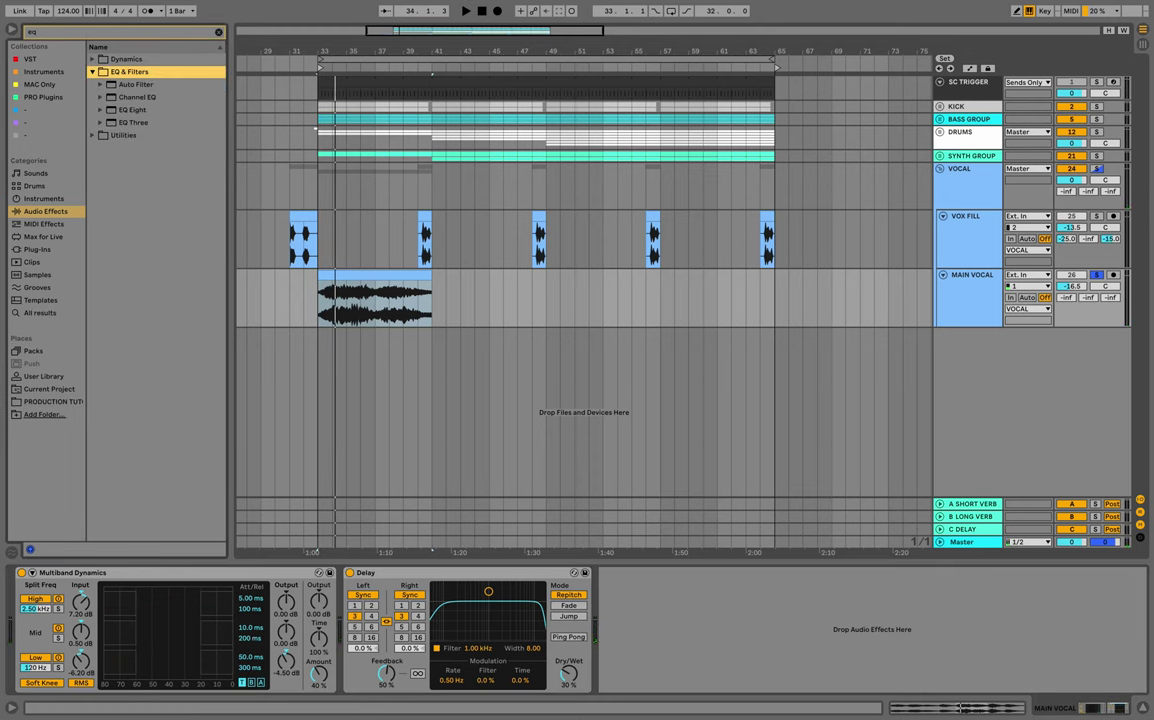
key("Down")
key("Down")
key("Down")
key("Return")
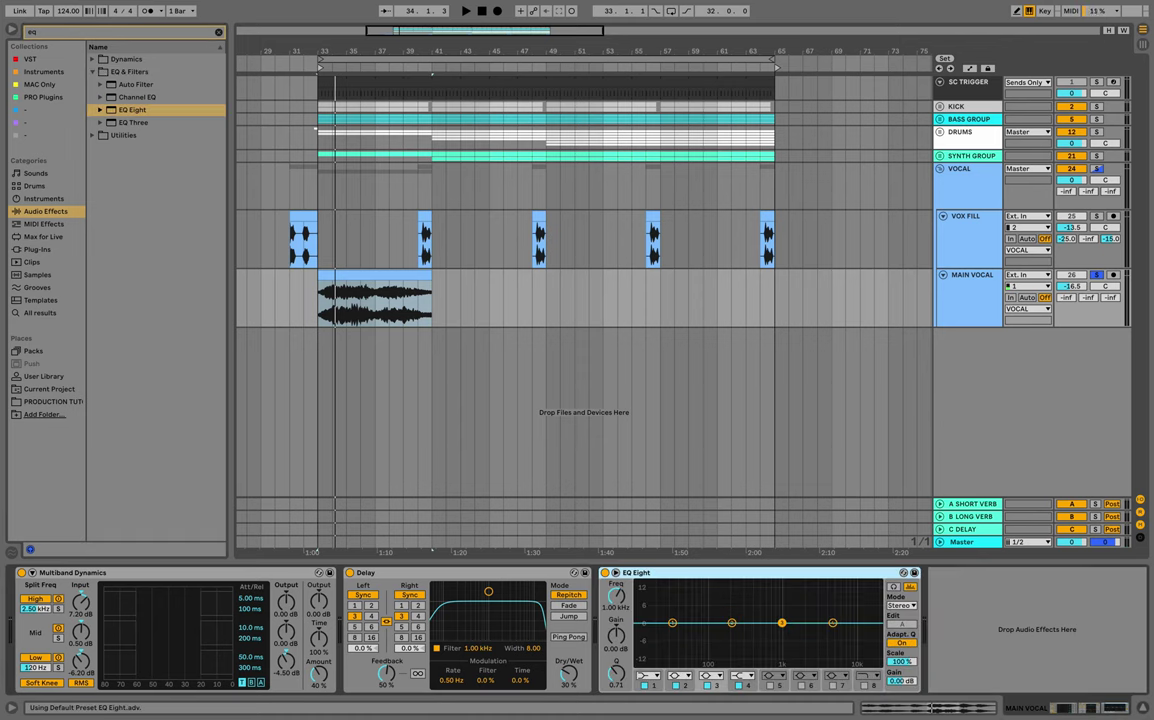
Disable EQ Eight bands 2, 3 and 4 and turn band 1 into a low cut at about 303 Hz.
key("space")
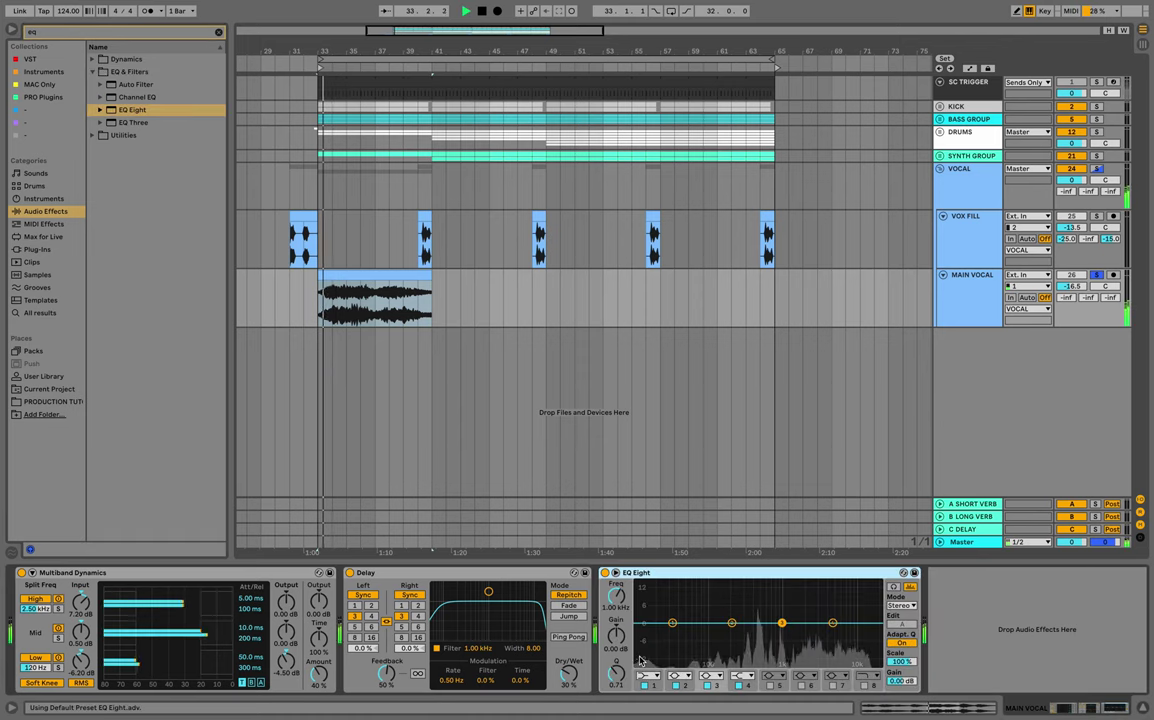
left_click(676, 686)
left_click(707, 686)
left_click(739, 686)
left_click(648, 676)
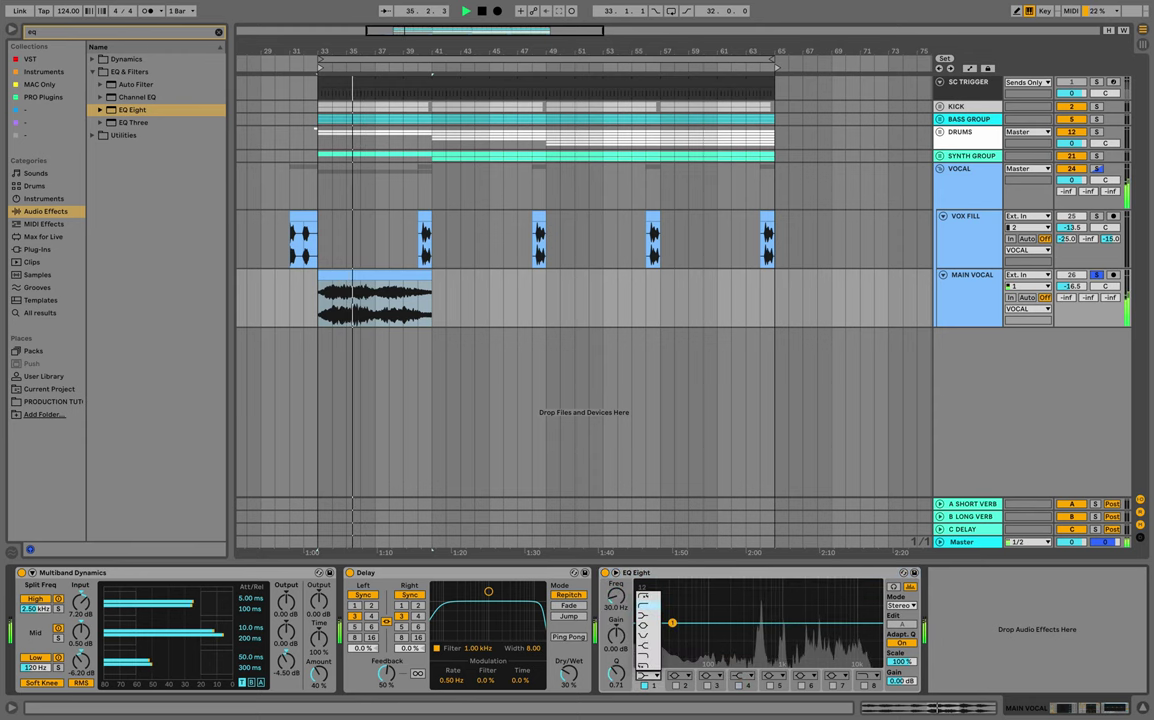
left_click(648, 611)
left_click_drag(672, 632, 638, 663)
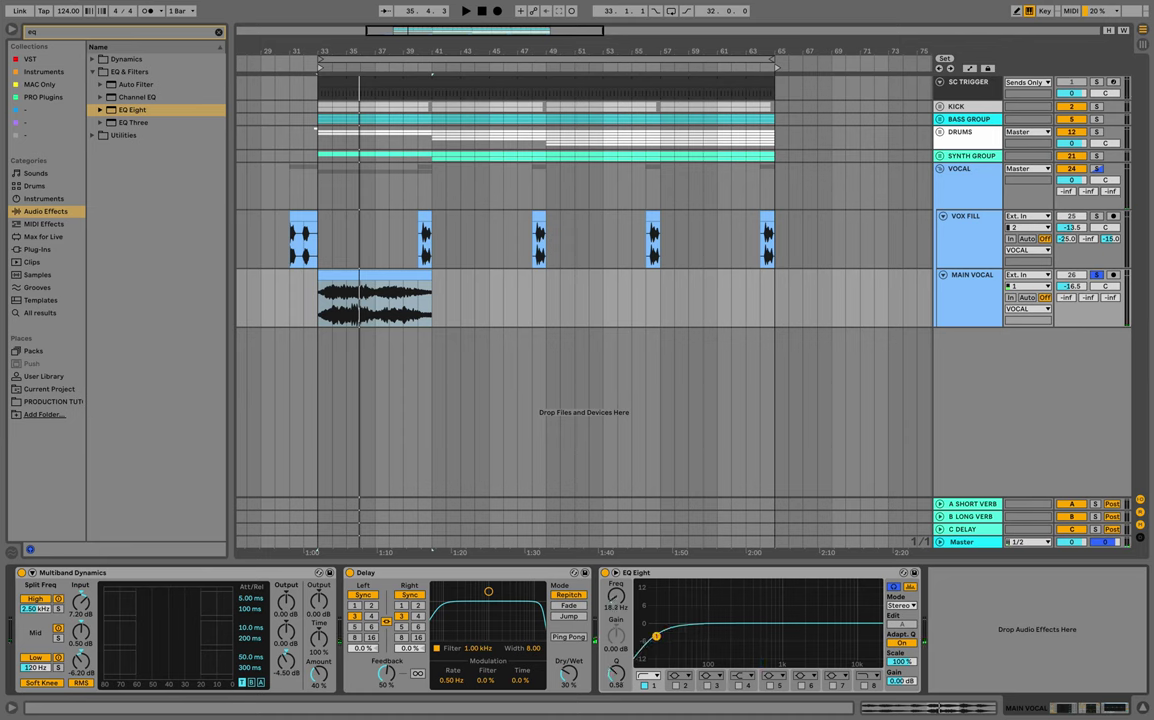
key("space")
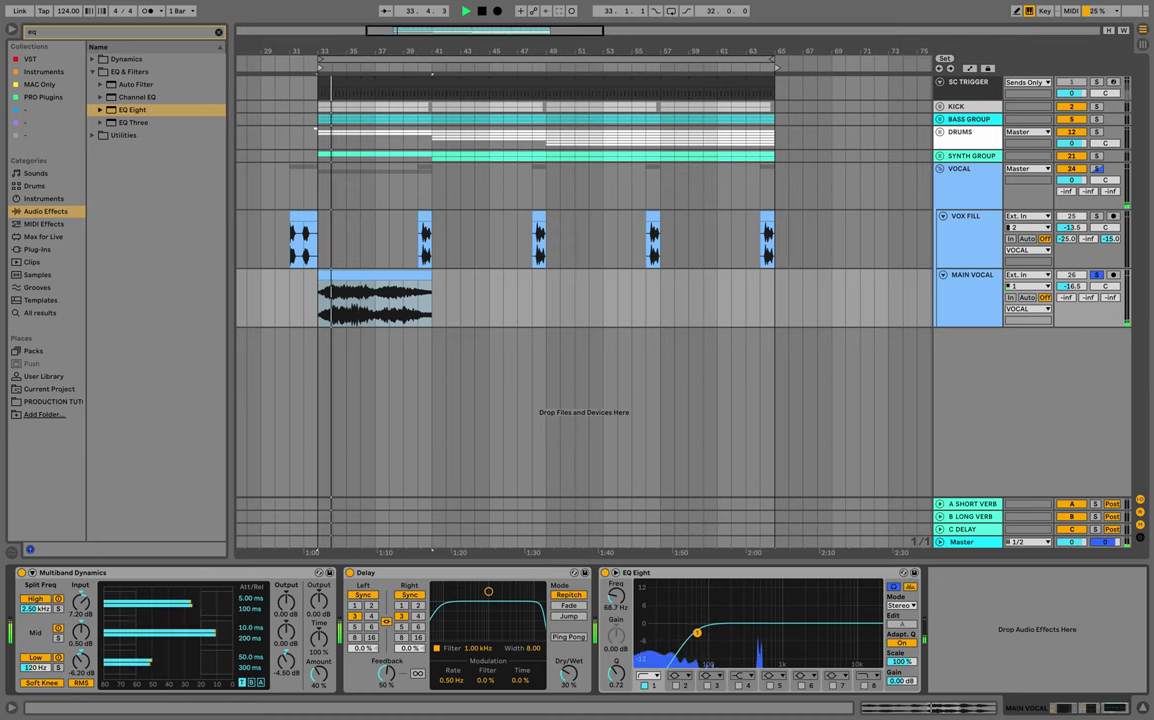
left_click_drag(697, 633, 745, 633)
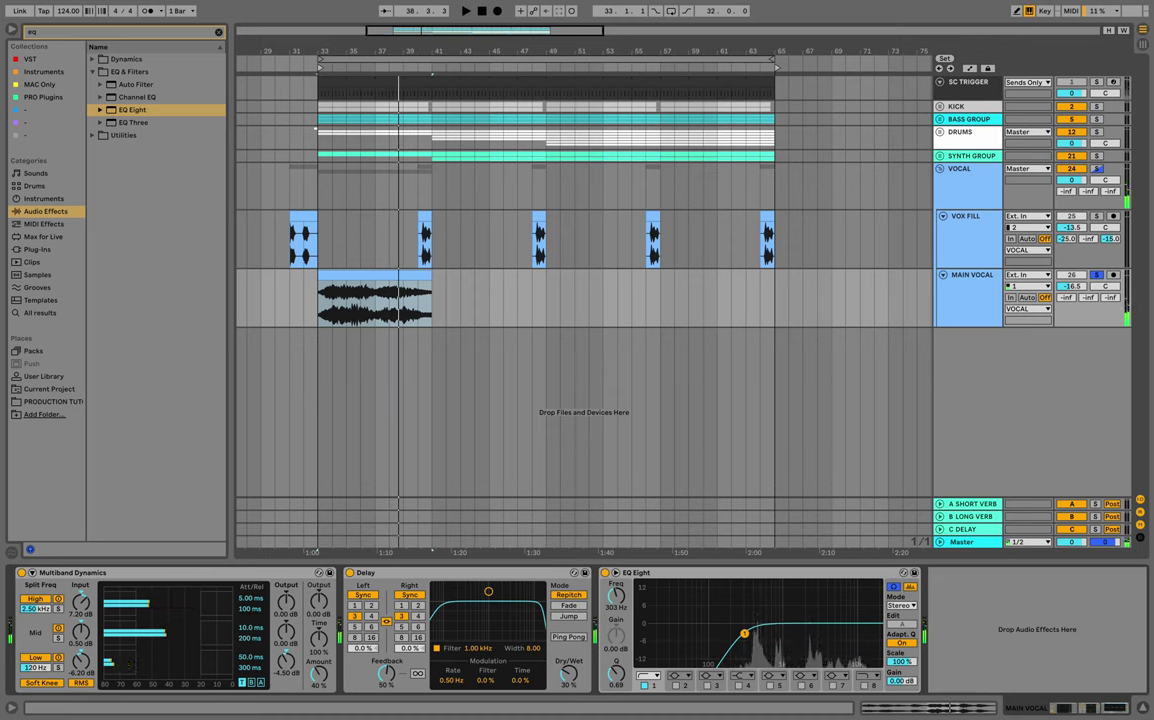
Enable EQ Eight band 2 and use it to cut the vocal by 6 dB at about 505 Hz, auditioning the result.
key("space")
left_click(676, 685)
left_click_drag(731, 623, 753, 583)
key("space")
key("space")
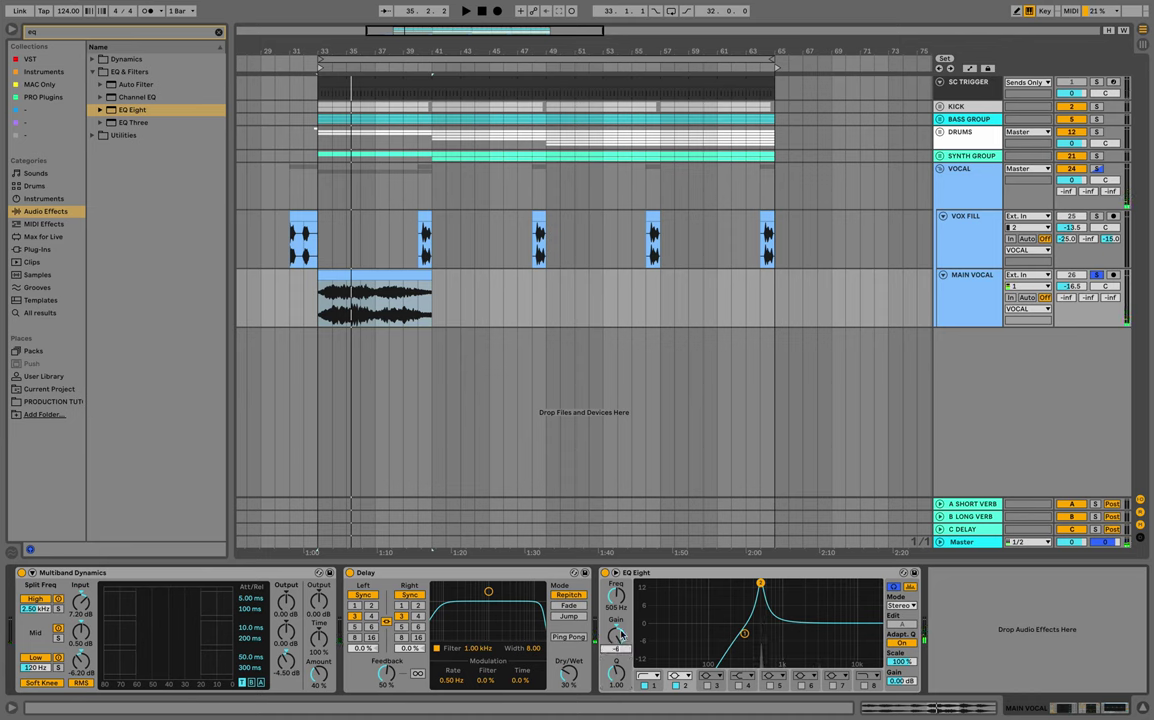
key("space")
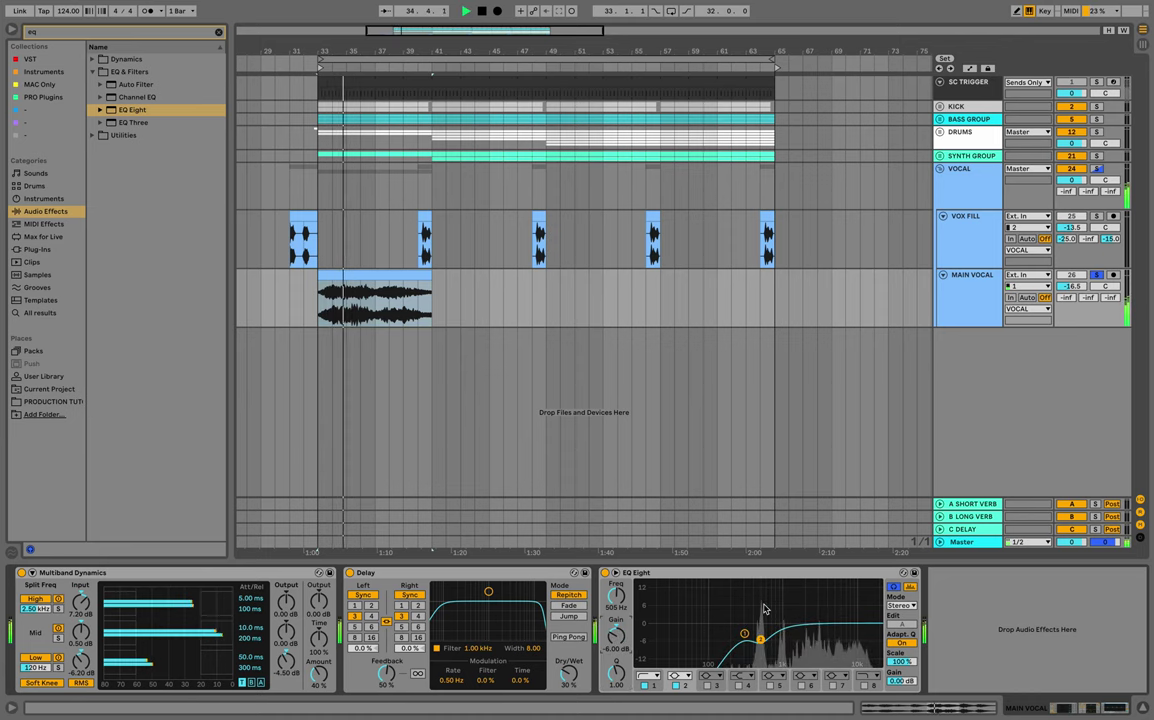
key("space")
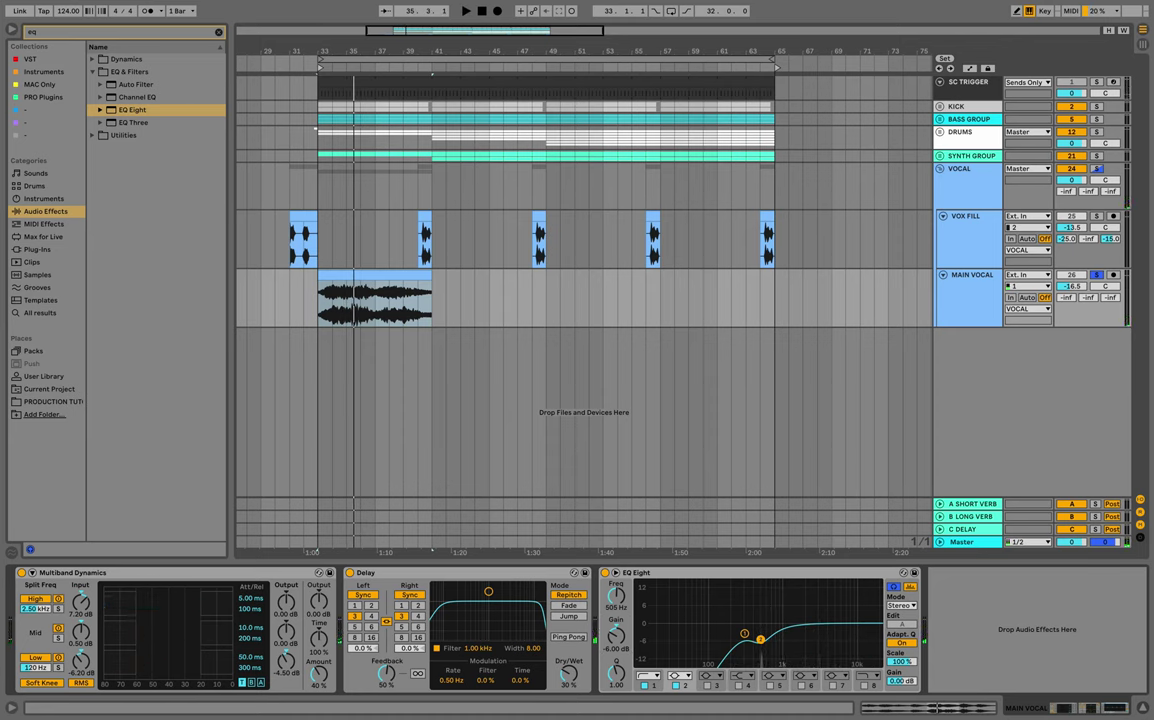
key("space")
key("space")
Search the plug-ins for "shap" and add Cableguys ShaperBox 2 after EQ Eight on the MAIN VOCAL track.
key("super+f")
type("sh")
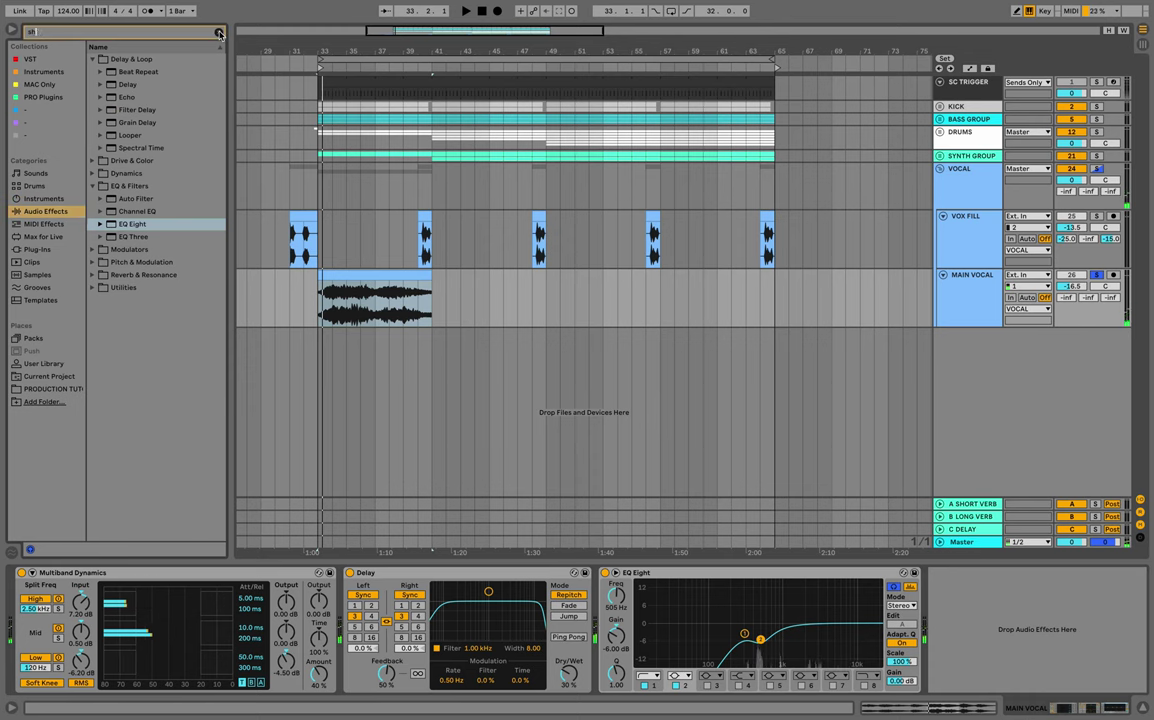
type("ap")
left_click(38, 250)
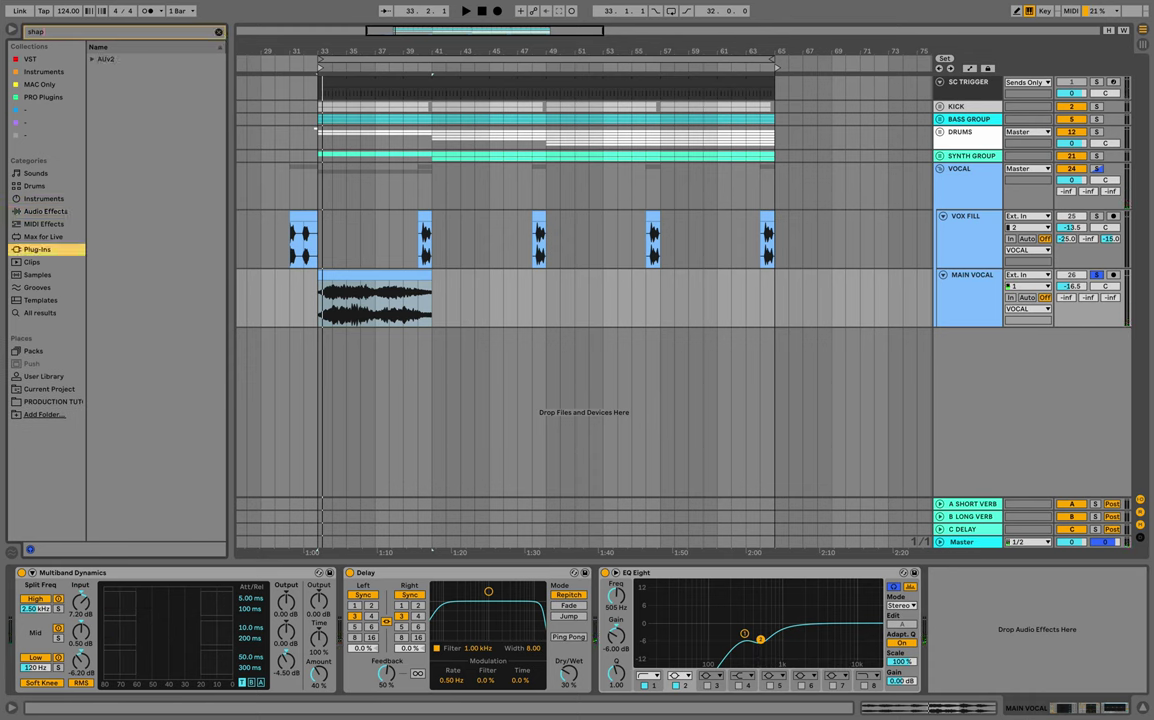
left_click(93, 59)
key("Down")
key("Right")
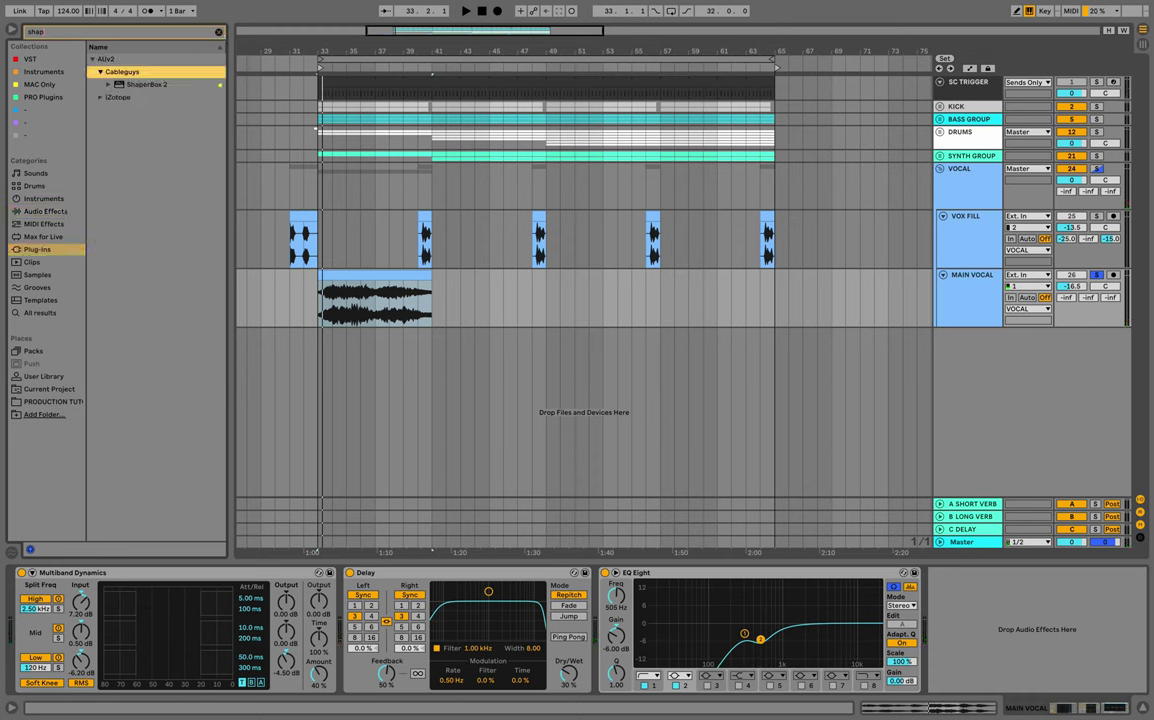
key("Down")
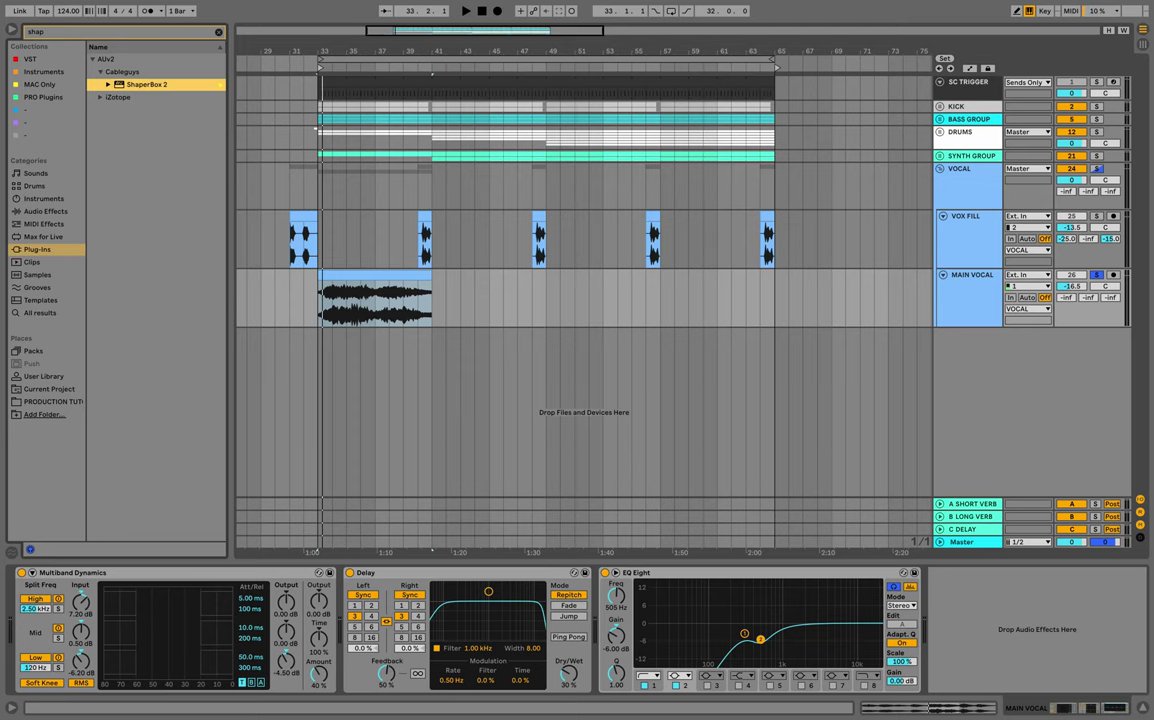
key("Return")
Add a Filter shaper in ShaperBox 2, set its LFO length to 1/16 and apply the falling ramp wave.
left_click(614, 297)
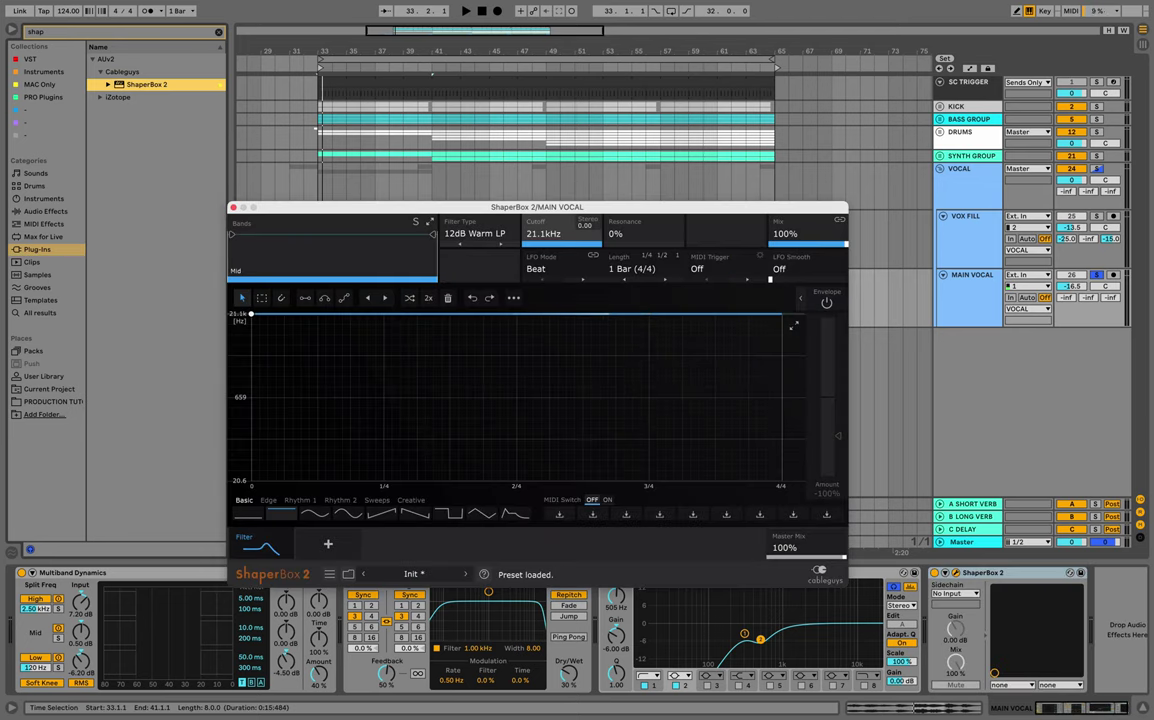
scroll(630, 269, "down", 1)
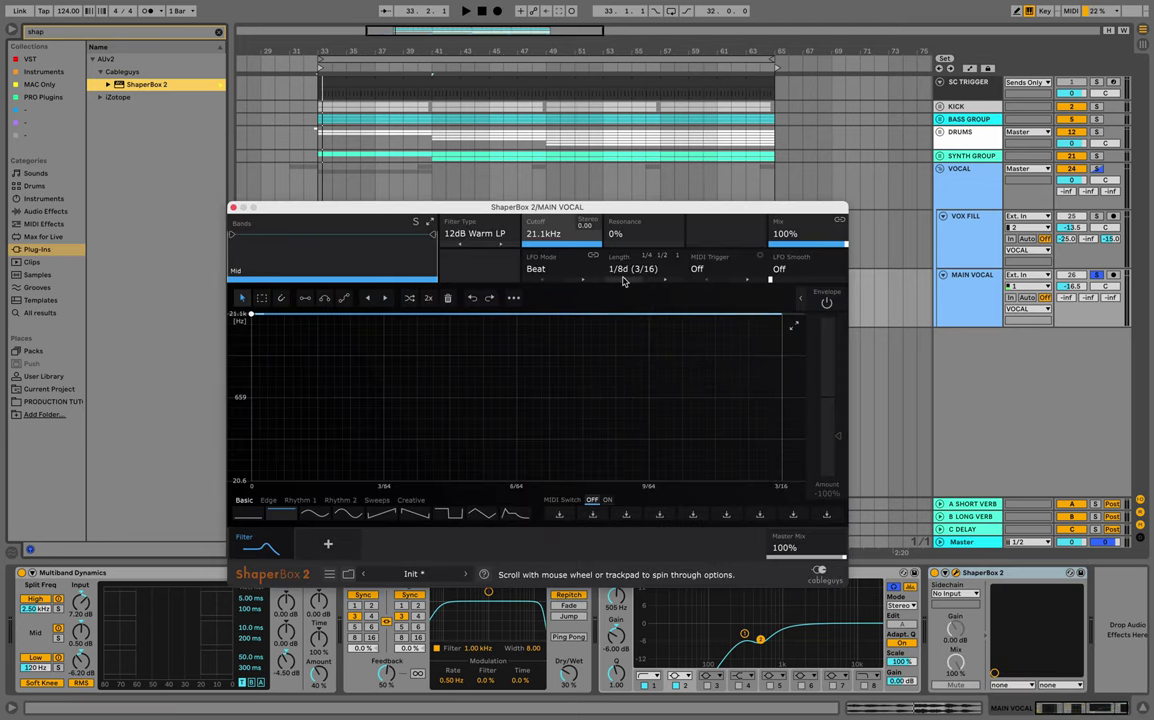
key("space")
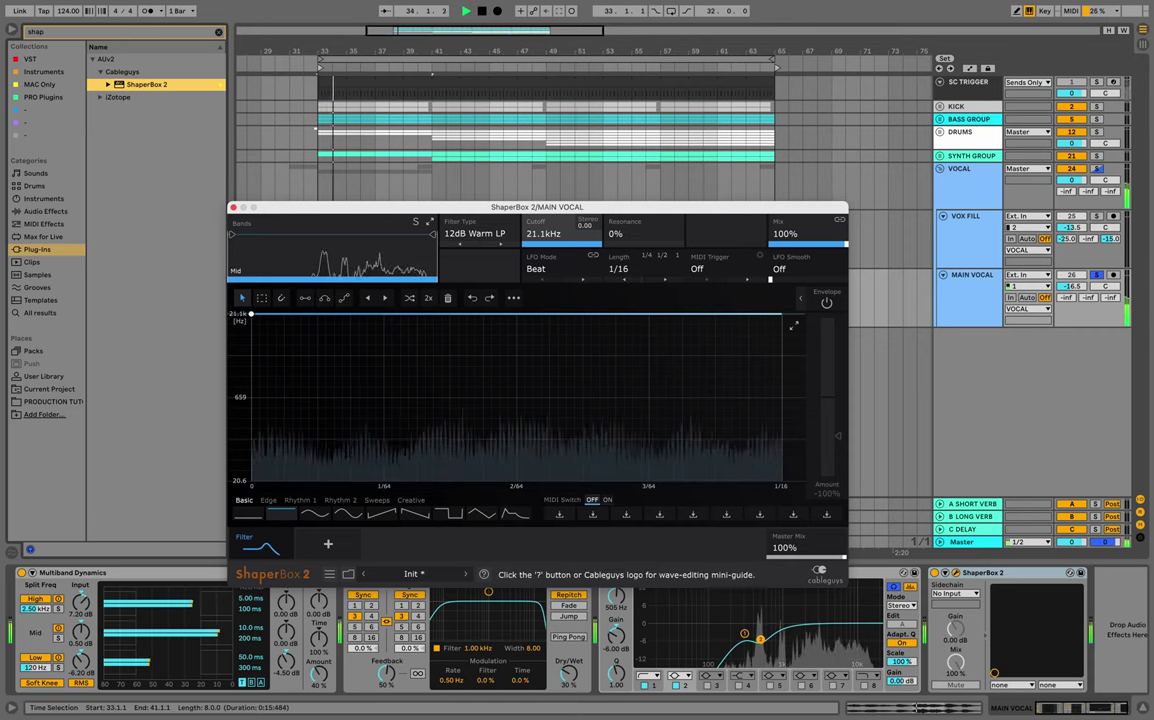
left_click(415, 514)
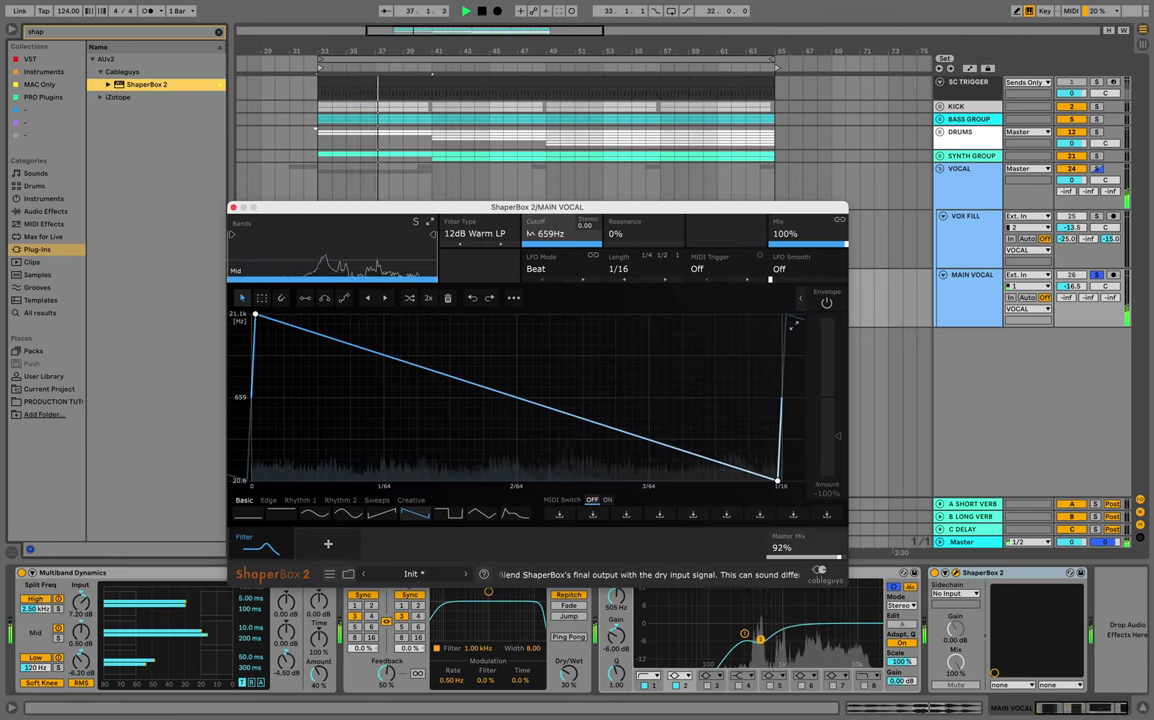
Set ShaperBox 2's master mix to 60% and raise the filter's envelope amount to 46% while auditioning the vocal.
mouse_move(803, 547)
left_mouse_down()
mouse_move(803, 577)
mouse_move(810, 556)
left_mouse_up()
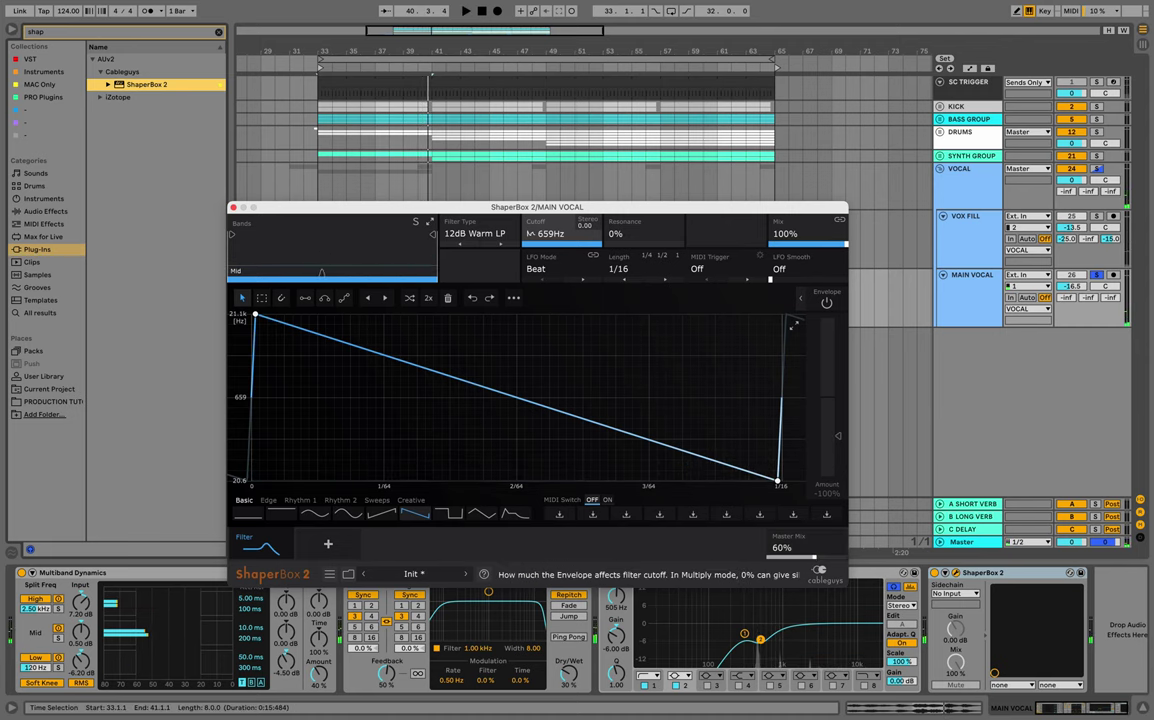
key("space")
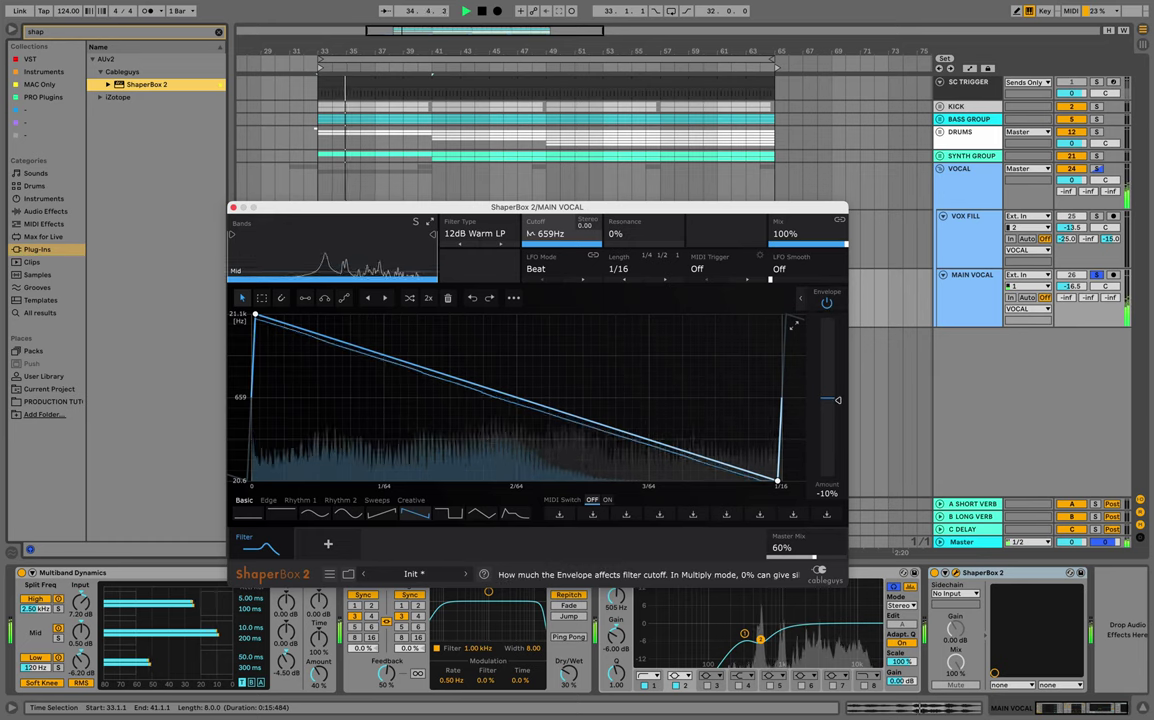
left_click_drag(838, 393, 838, 378)
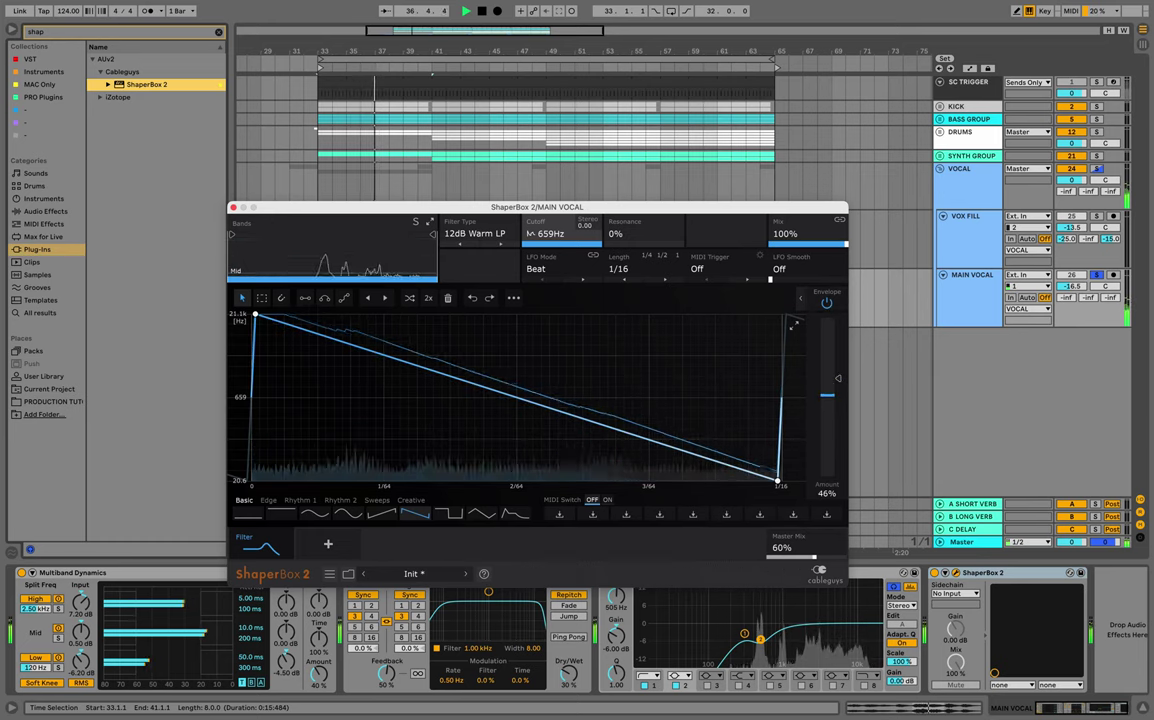
left_click_drag(540, 207, 685, 206)
left_click_drag(785, 206, 770, 215)
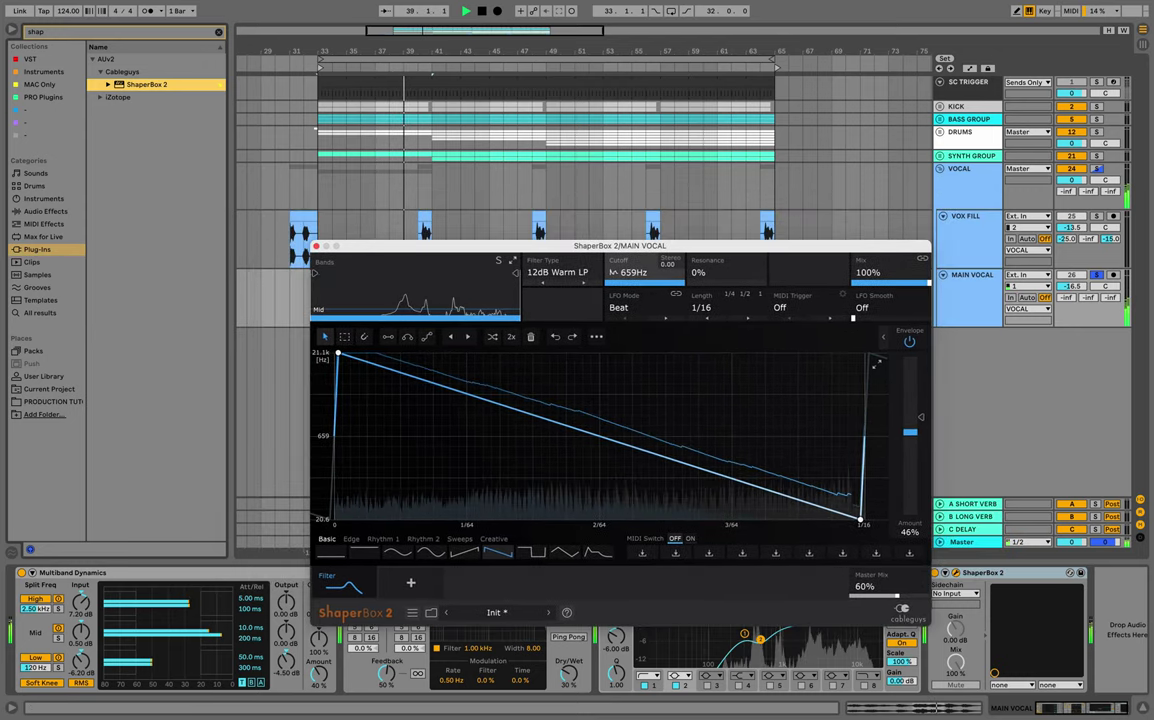
Unsolo the VOCAL group to hear the vocal in the full mix and close the ShaperBox 2 window.
key("space")
left_click(1098, 170)
key("space")
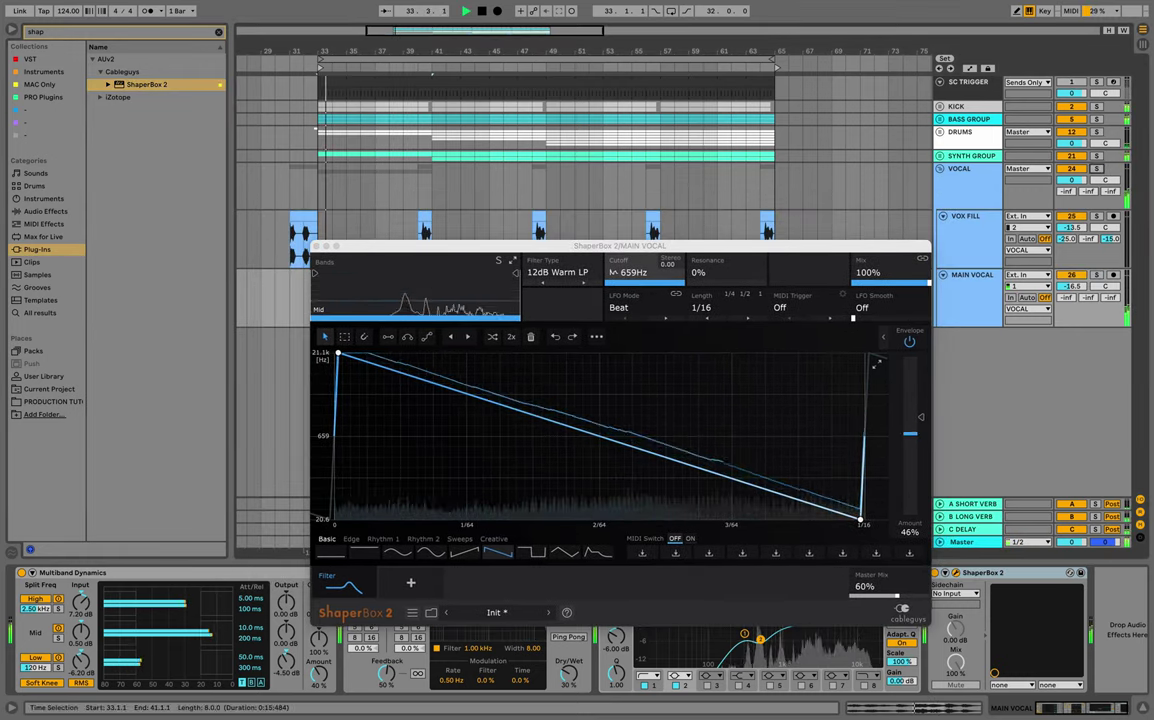
left_click(316, 246)
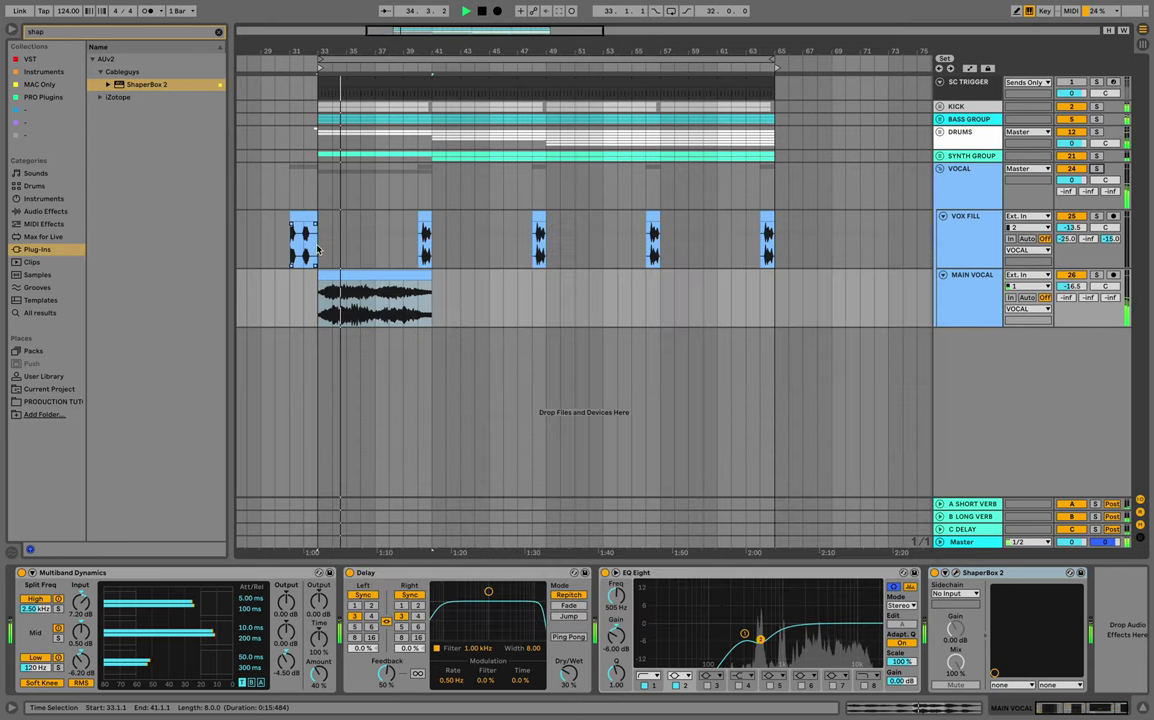
Duplicate the MAIN VOCAL clip three times so the vocal fills bars 33 to 65.
left_click_drag(420, 51, 420, 30)
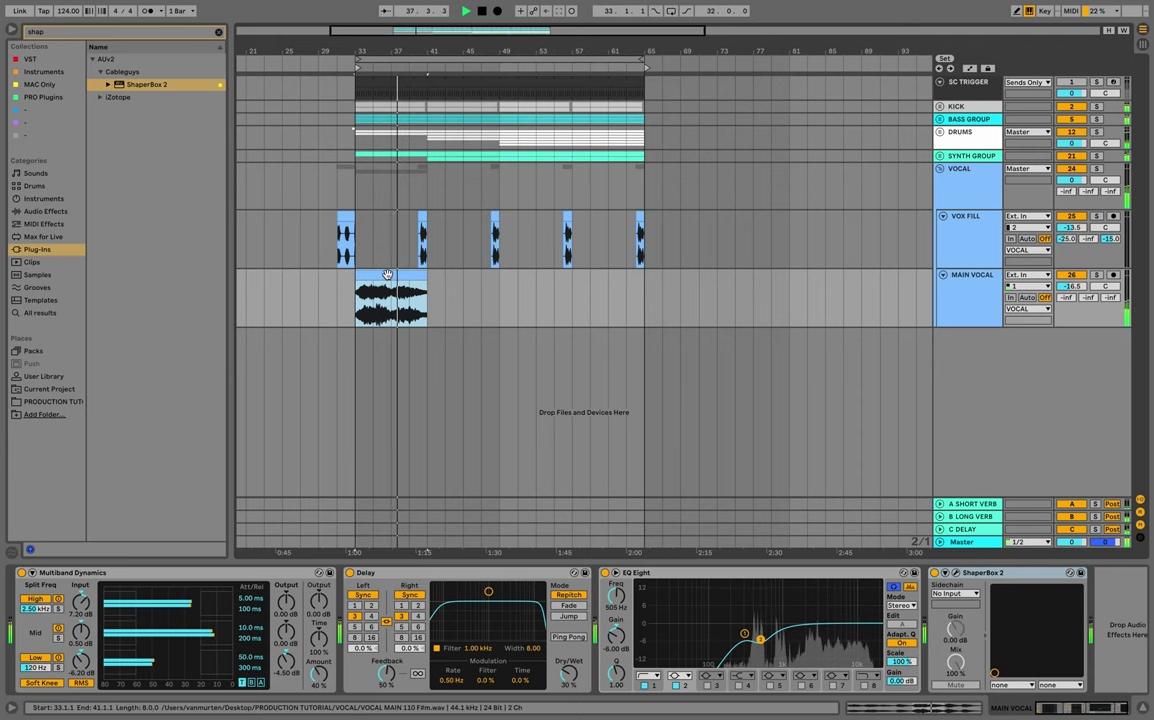
key("super+d")
key("super+d")
key("super+d")
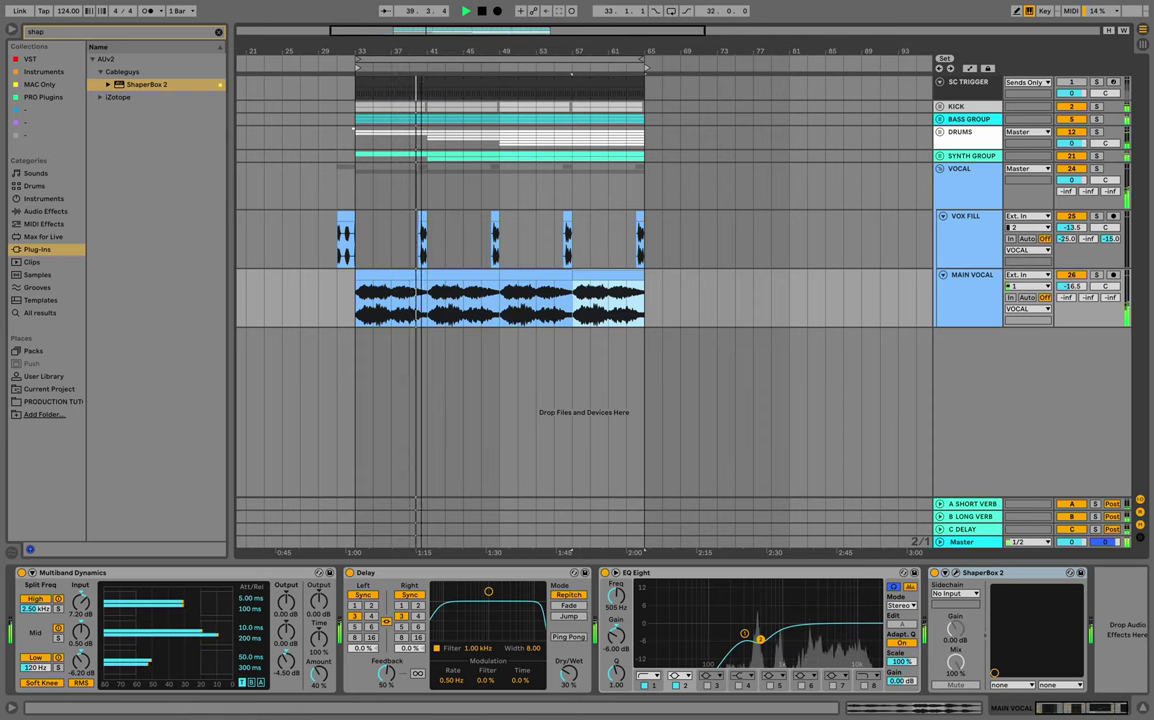
key("plus")
mouse_move(442, 51)
left_mouse_down()
mouse_move(442, 28)
mouse_move(447, 46)
left_mouse_up()
key("plus")
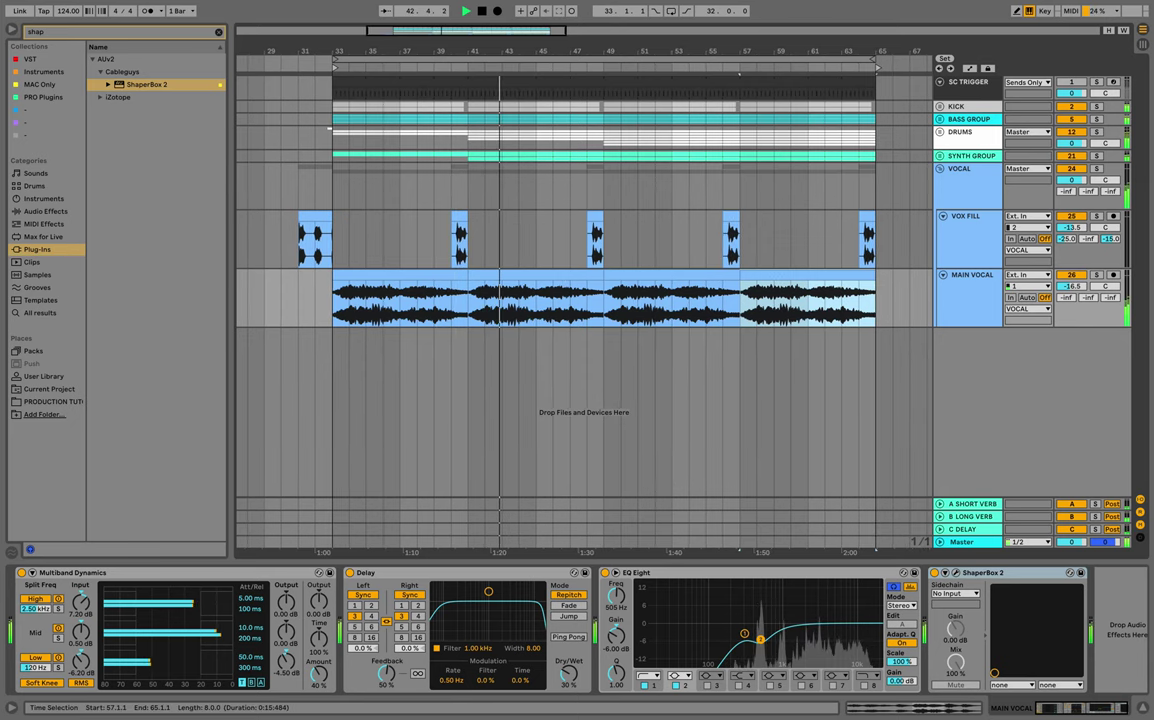
left_click(1143, 711)
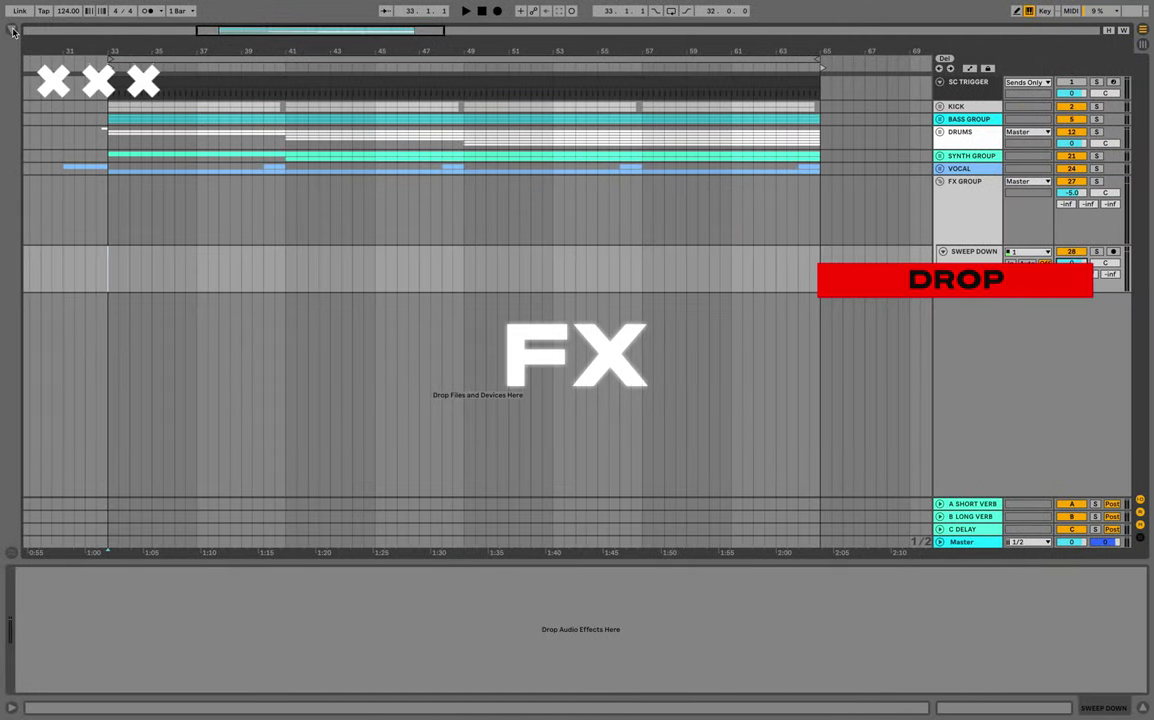
Place FX SWEEP DOWN.wav at bar 33 on the SWEEP DOWN track, with clip gain at -6 dB and track volume at -23 dB.
left_click(13, 31)
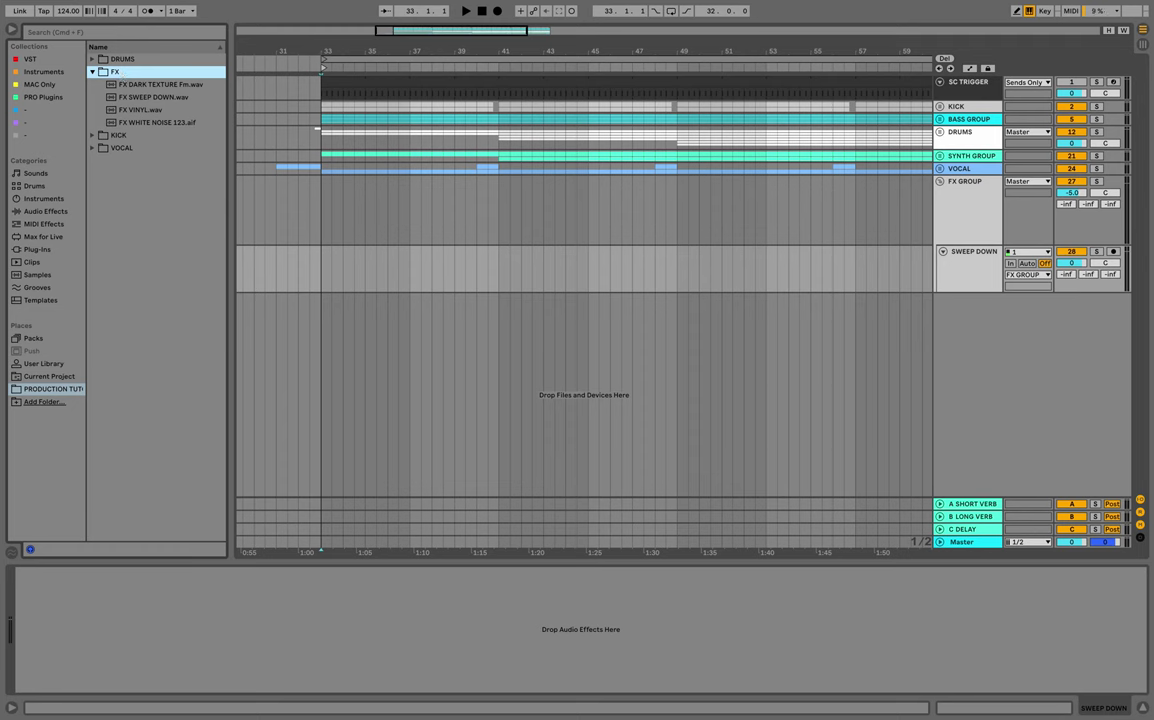
left_click_drag(153, 97, 330, 268)
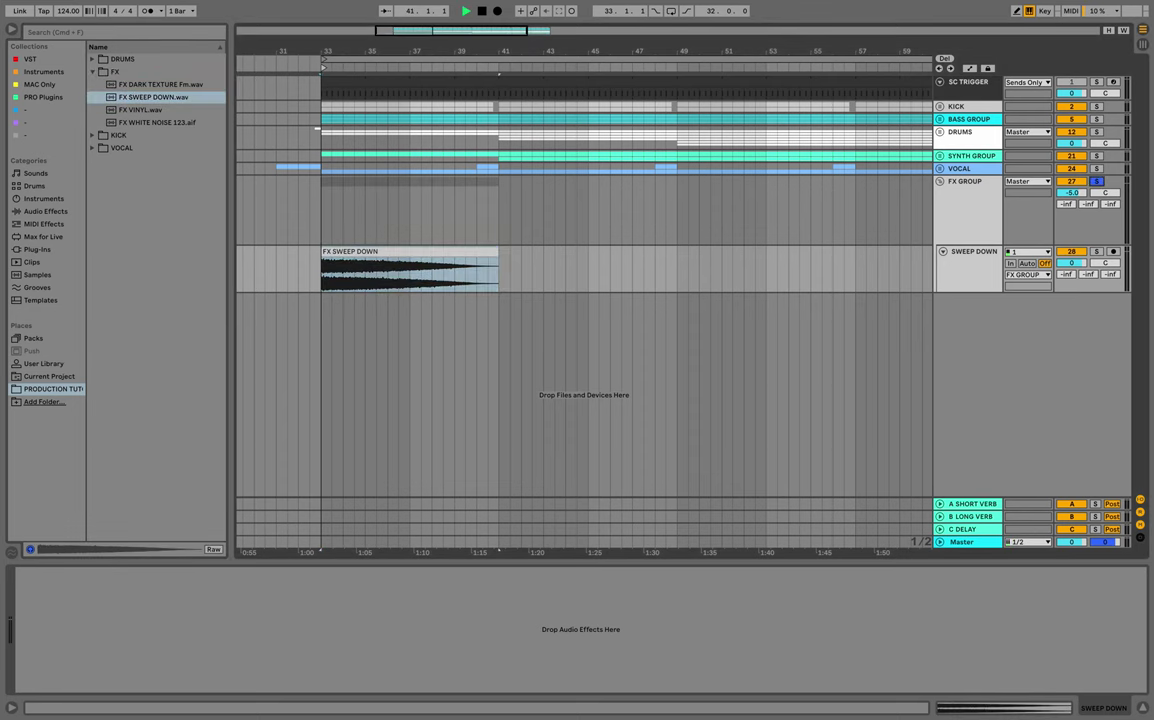
key("space")
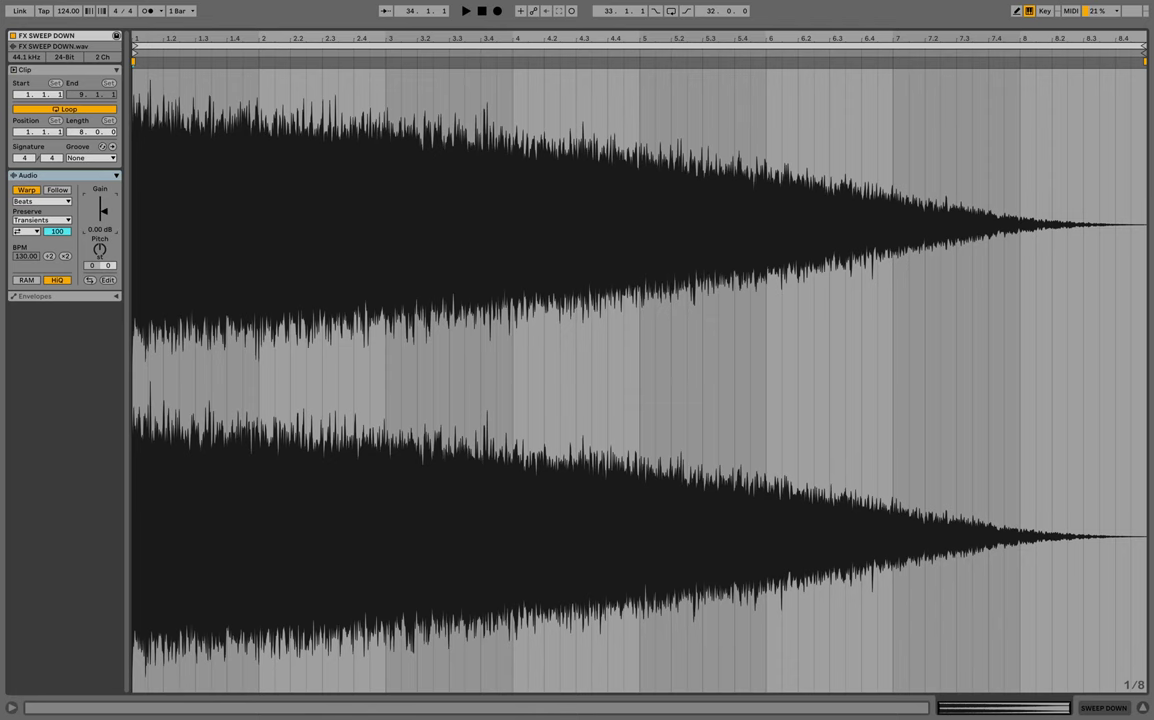
key("space")
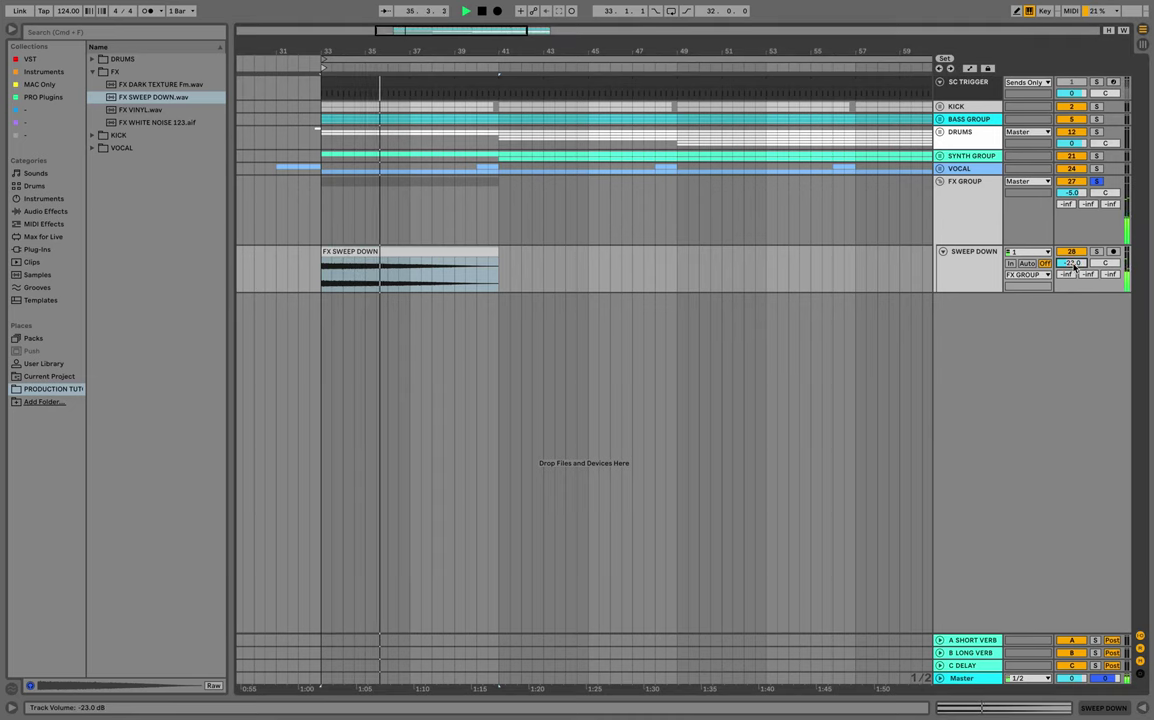
Set the FX SWEEP DOWN clip's warp mode to Complex and return to the arrangement.
left_click(325, 251)
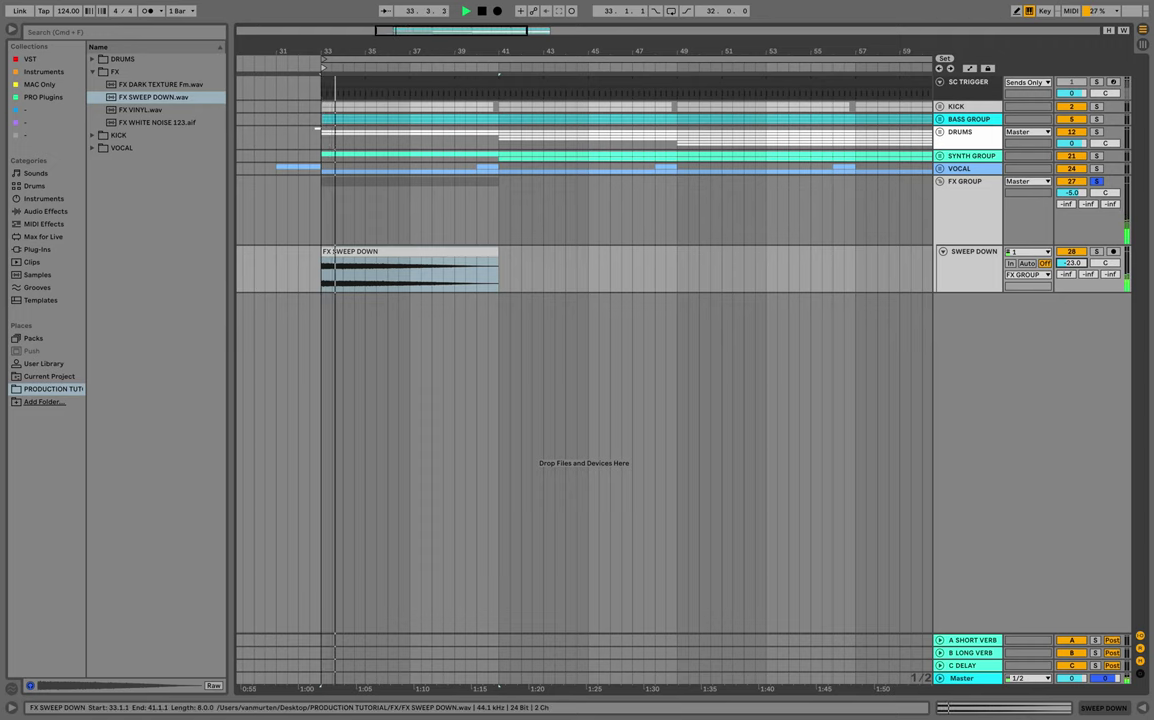
double_click(358, 251)
left_click(42, 202)
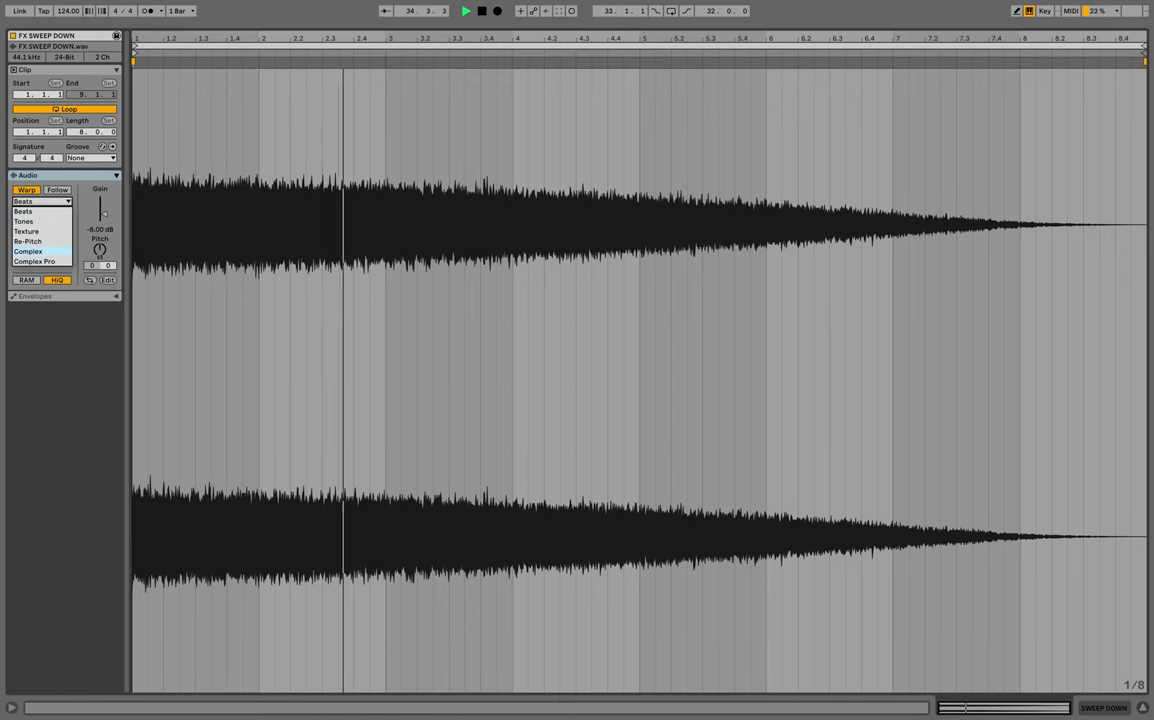
left_click(28, 251)
key("super+alt+l")
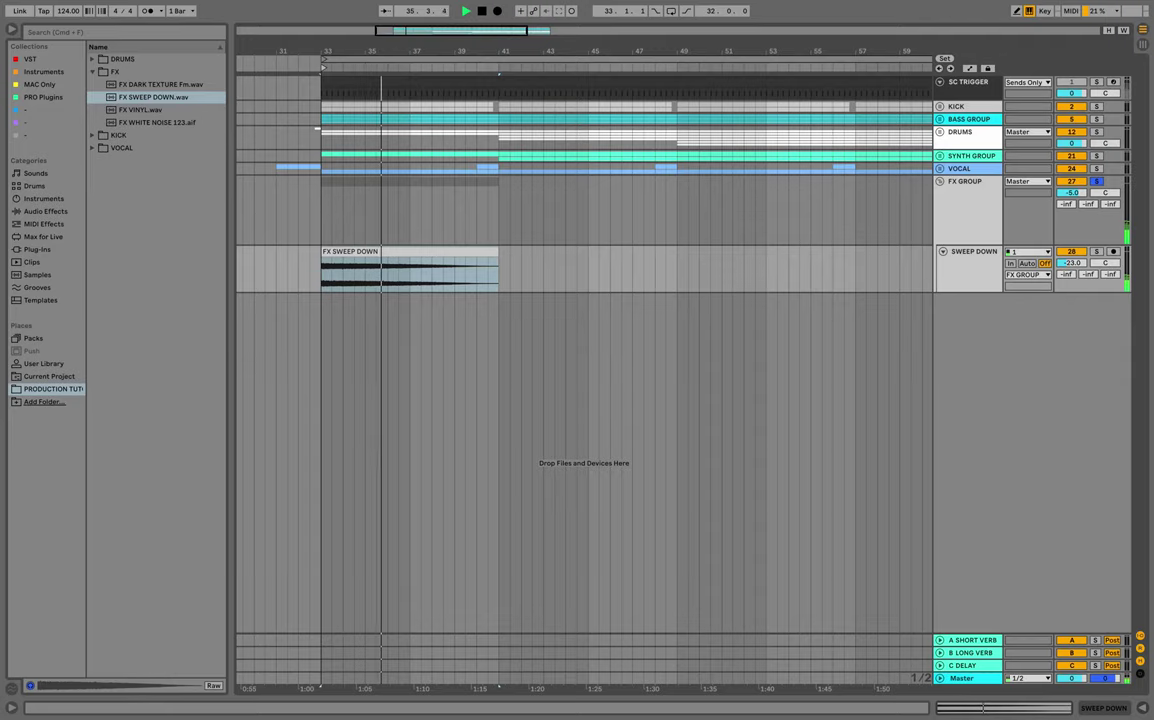
Fade the FX SWEEP DOWN clip out across its whole length and audition it from bar 33.
left_click_drag(496, 260, 323, 260)
key("space")
key("space")
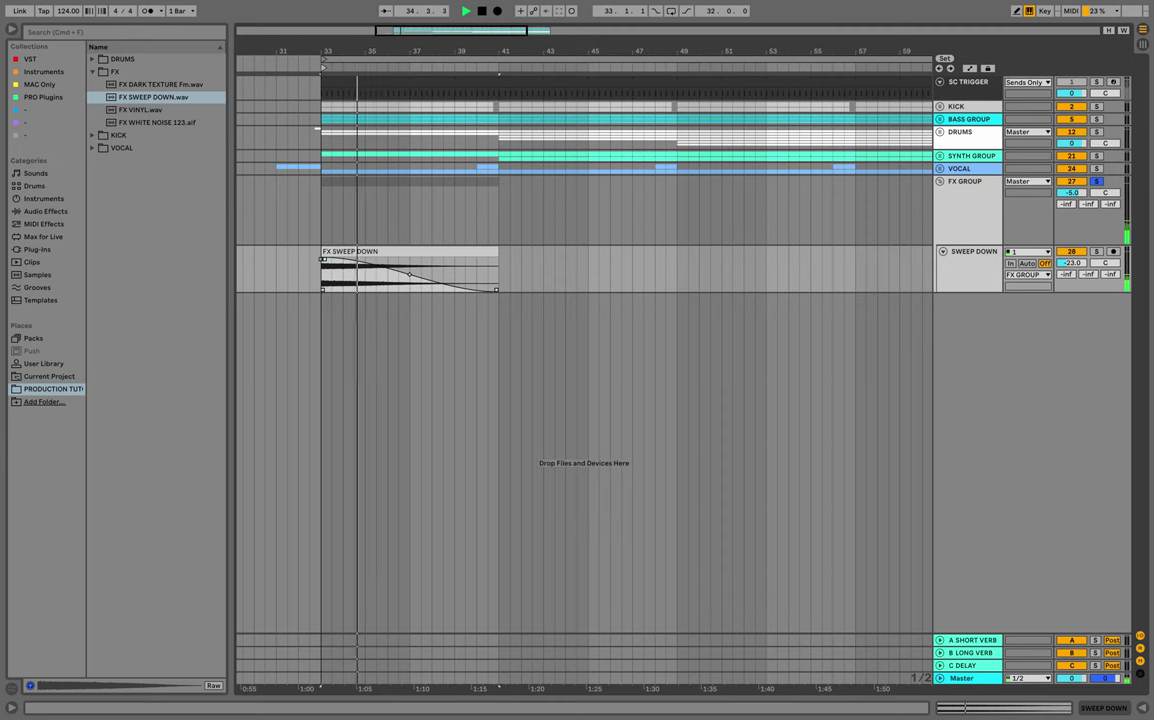
Search the audio effects for "rev" and add Reverb to the SWEEP DOWN track.
key("shift+Tab")
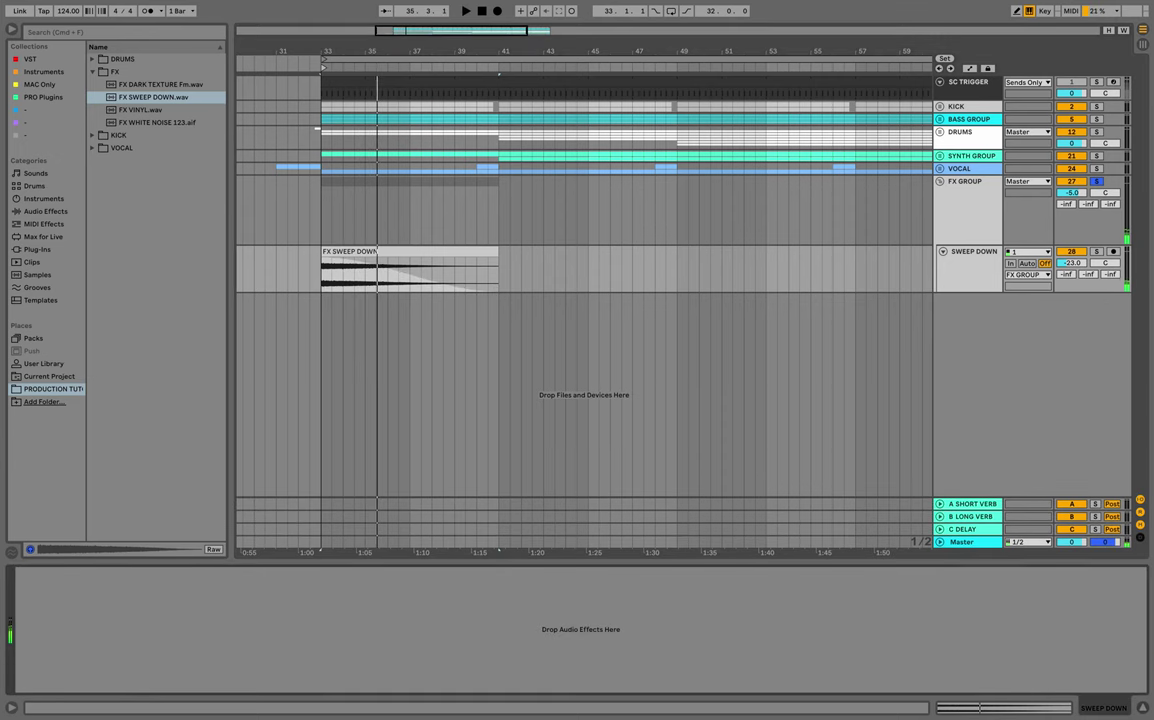
left_click(165, 32)
type("rev")
left_click(46, 211)
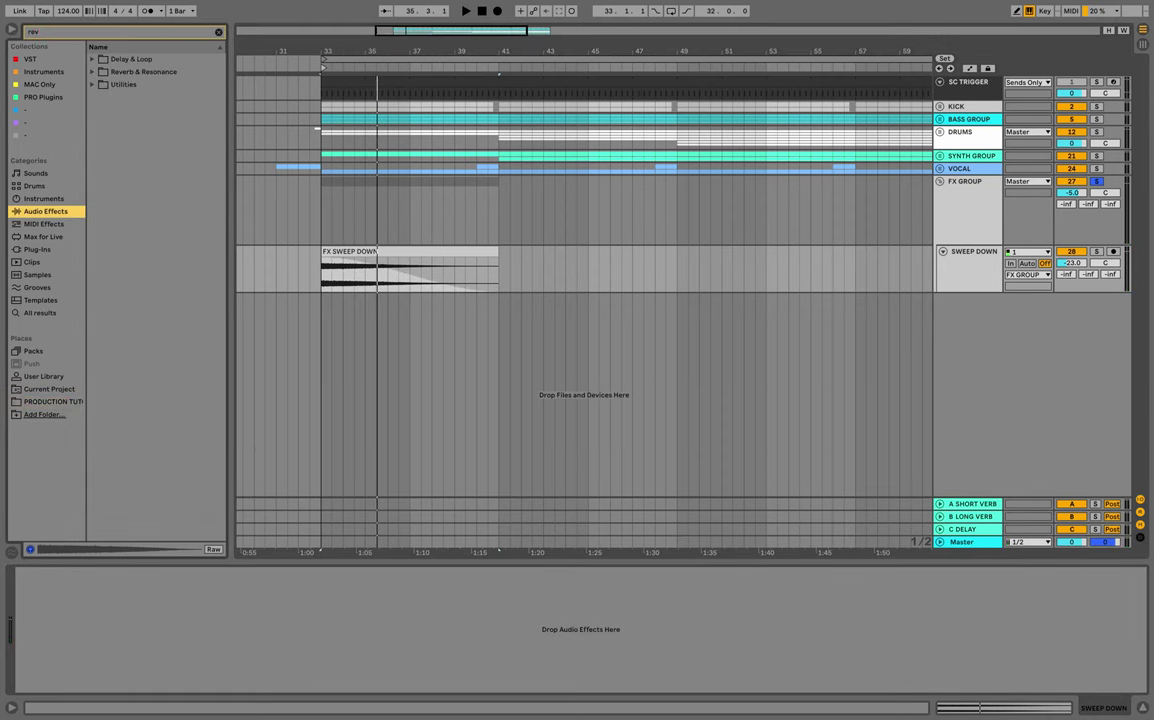
left_click(92, 72)
left_click(130, 122)
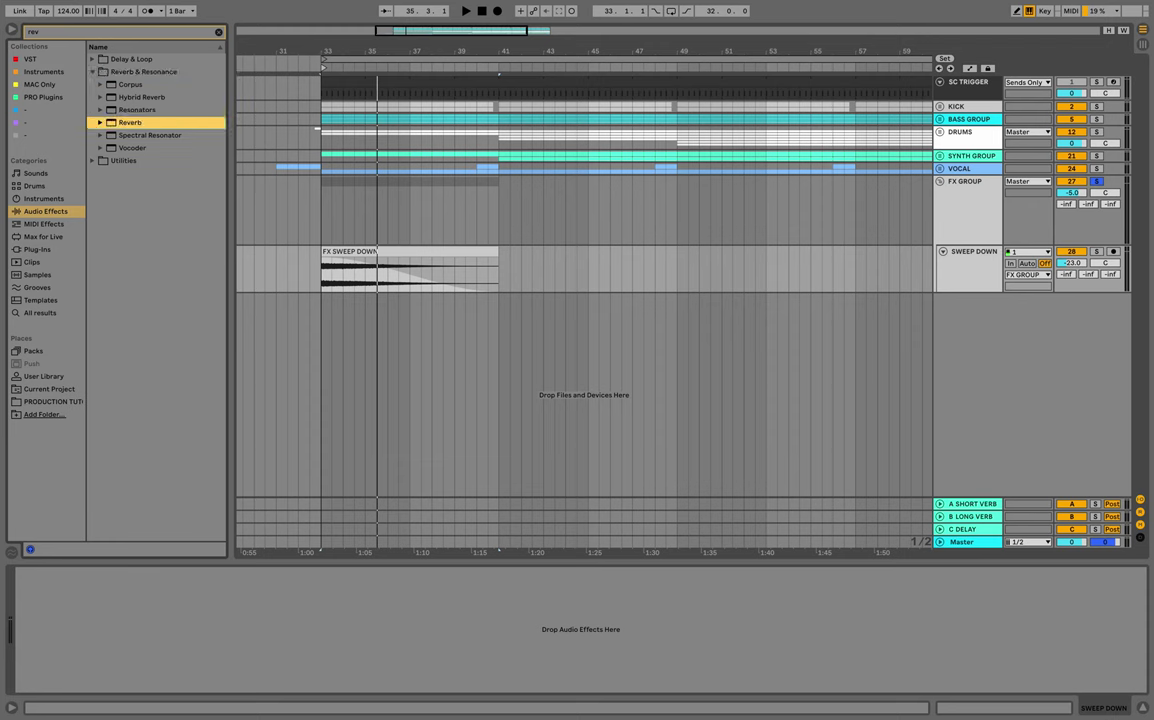
key("Return")
Set the Reverb's decay to 20.2 s and its dry/wet to 68% while auditioning the sweep.
key("space")
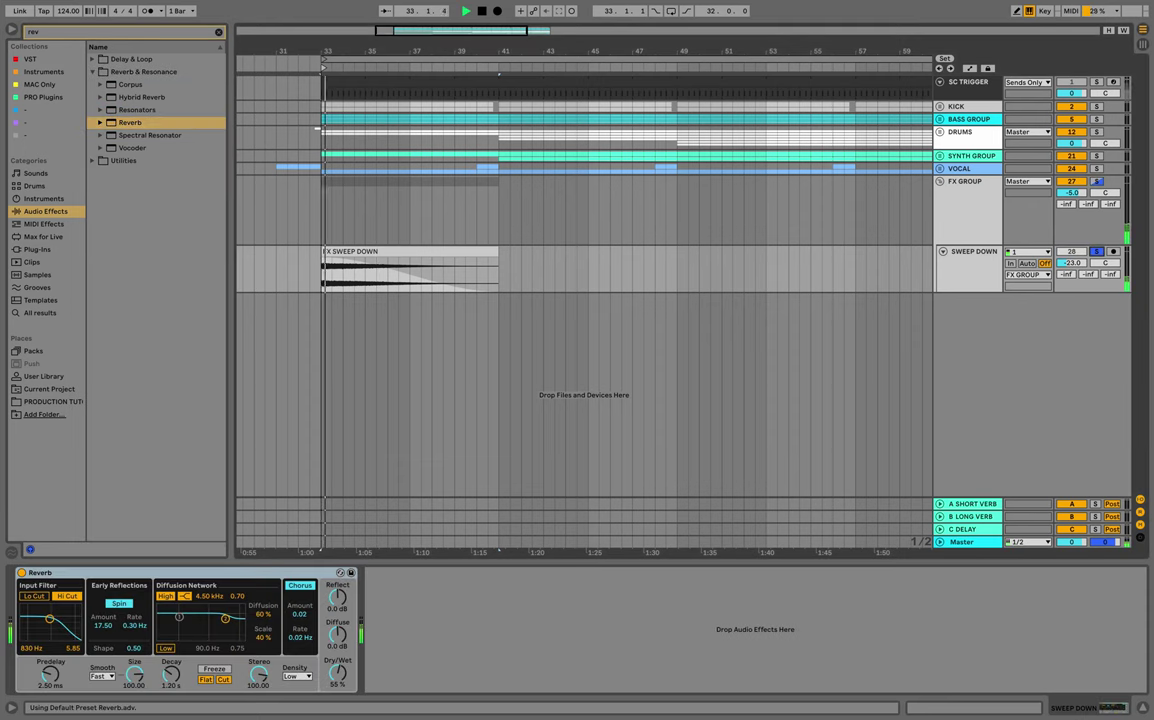
left_click_drag(171, 675, 171, 602)
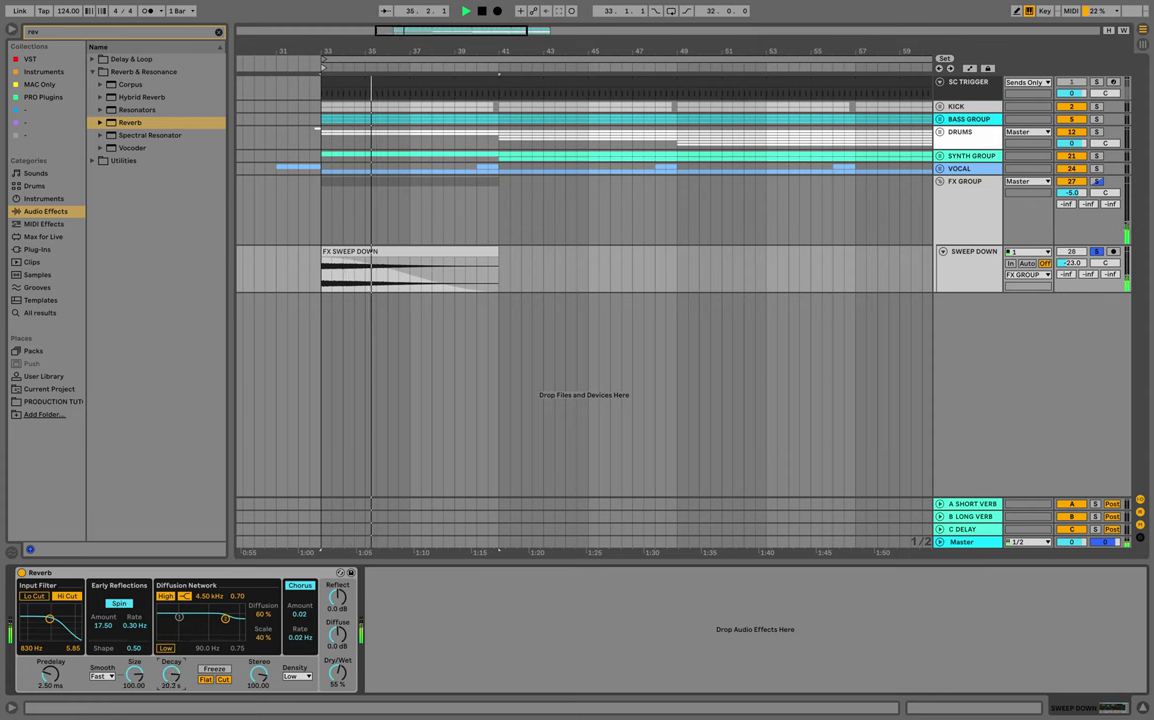
left_click_drag(338, 673, 338, 658)
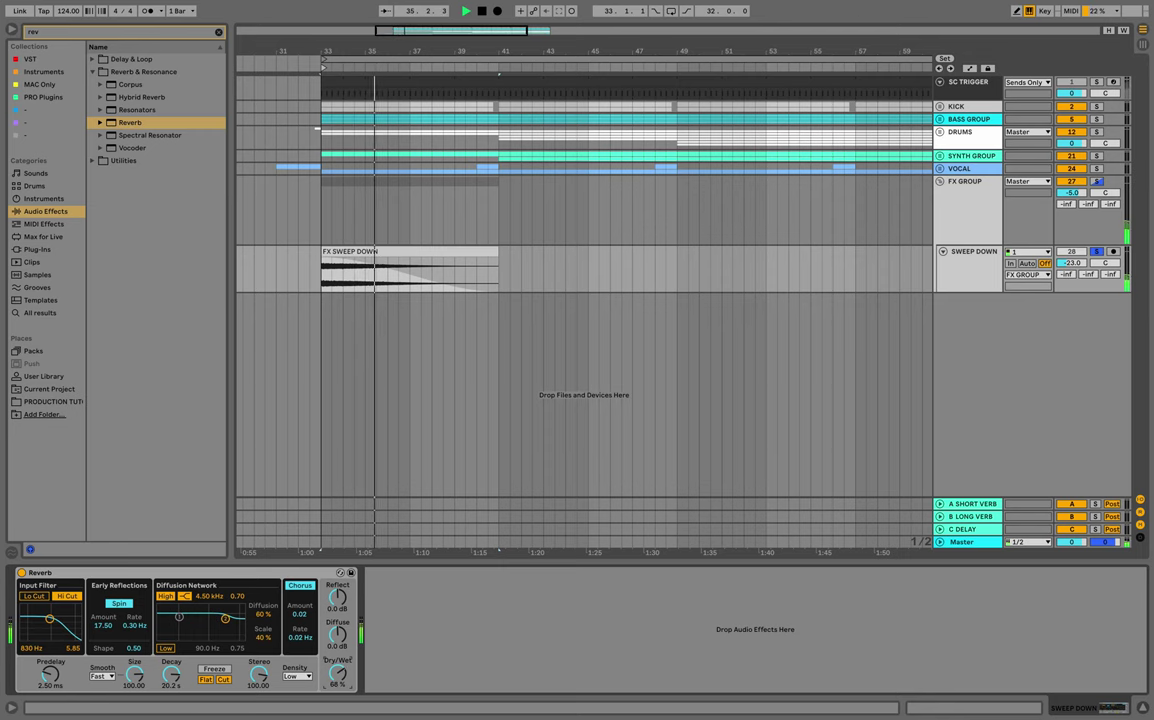
Unsolo the SWEEP DOWN track and duplicate its clip three times to cover bars 33 to 65.
left_click_drag(480, 51, 458, 35)
left_click(1072, 252)
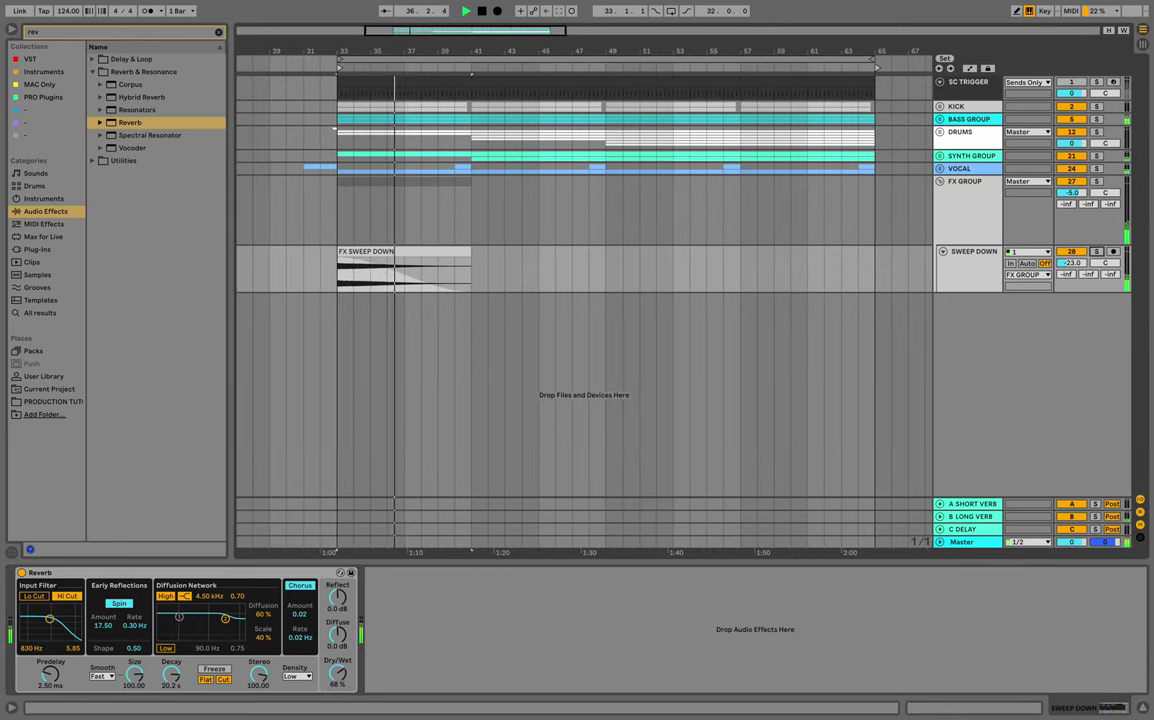
left_click(1097, 252)
left_click(425, 252)
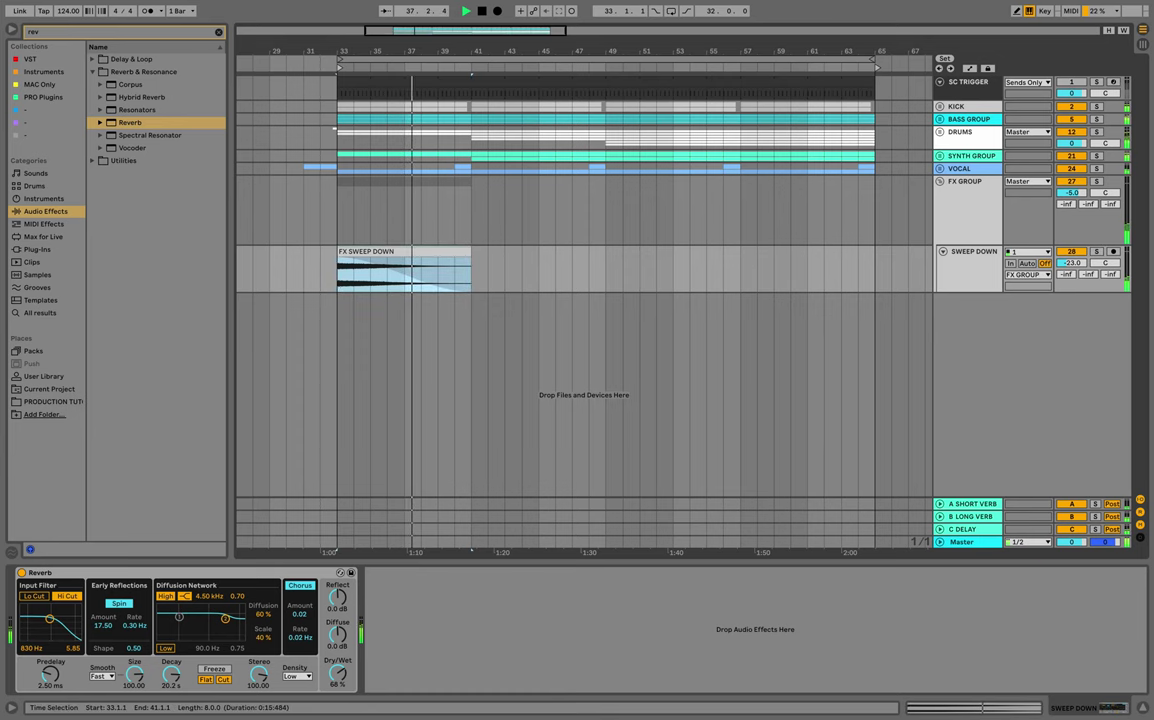
key("ctrl+d")
left_click(483, 277)
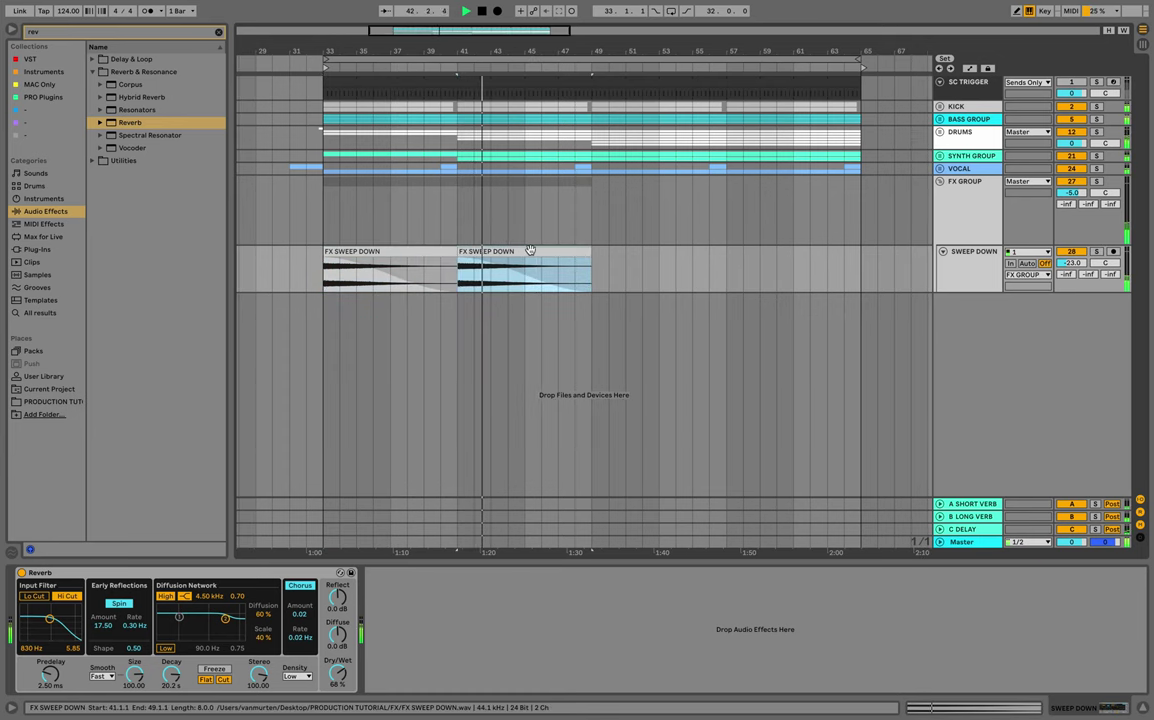
key("ctrl+d")
key("ctrl+d")
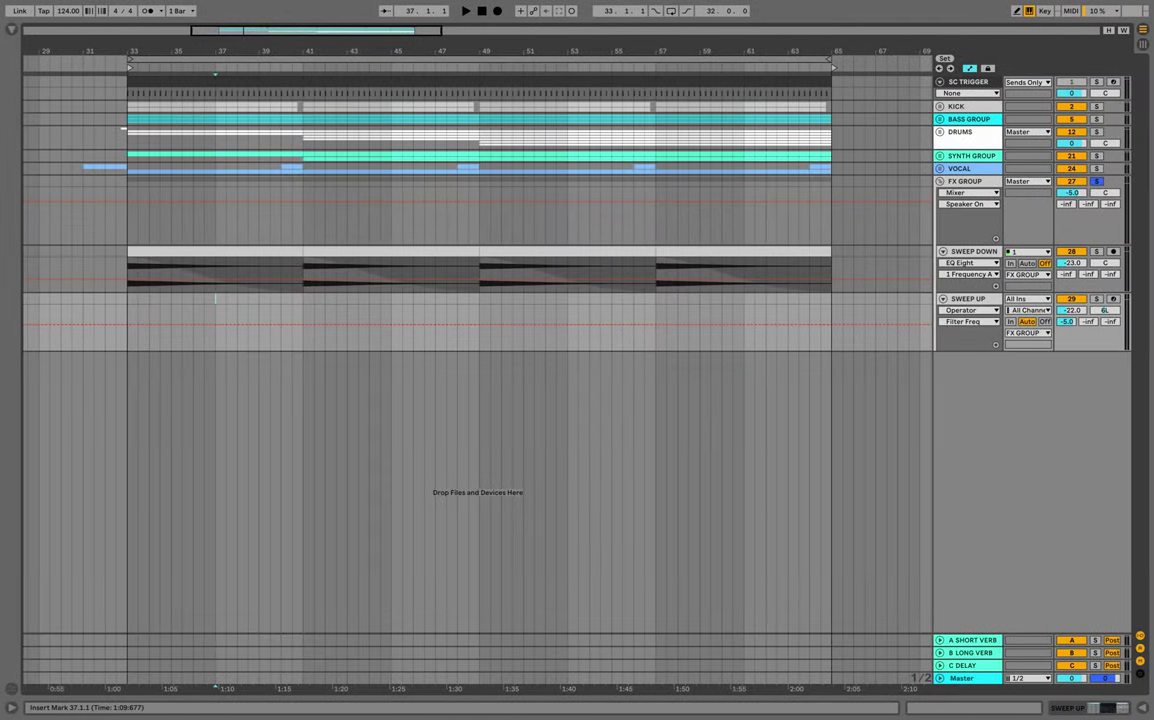
Insert an empty MIDI clip from bar 37 to 41 on SWEEP UP and draw an F3 note nearly the clip's length.
left_click_drag(215, 298, 292, 300)
right_click(298, 300)
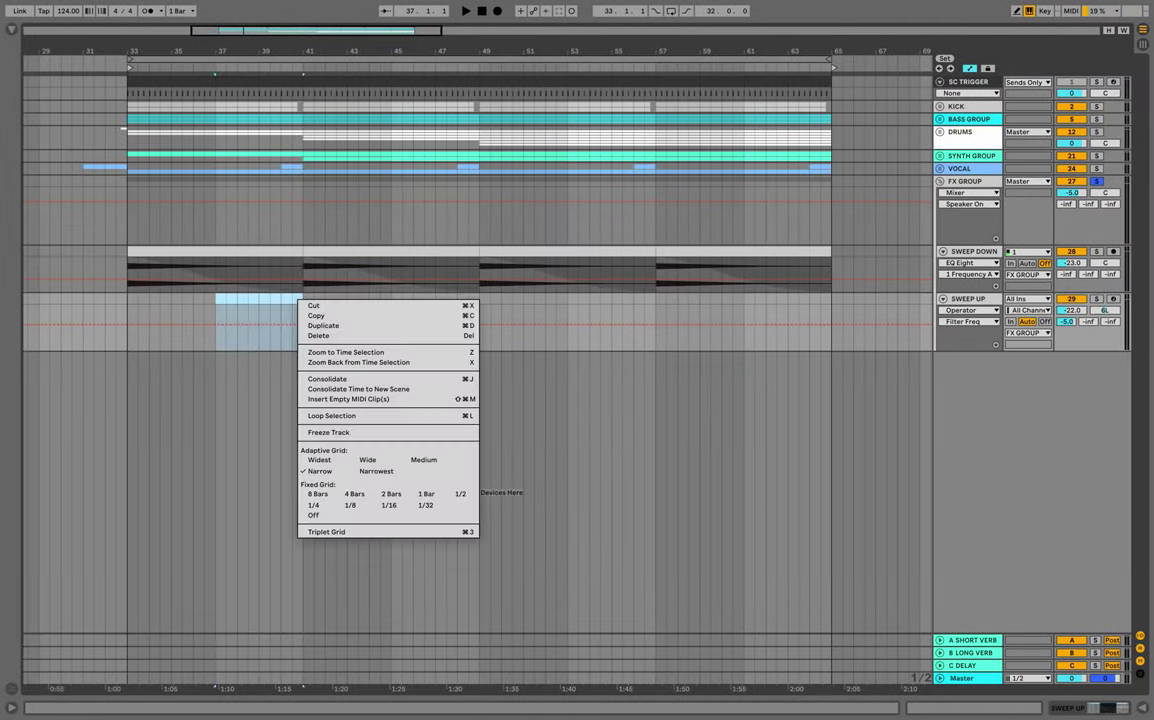
left_click(350, 399)
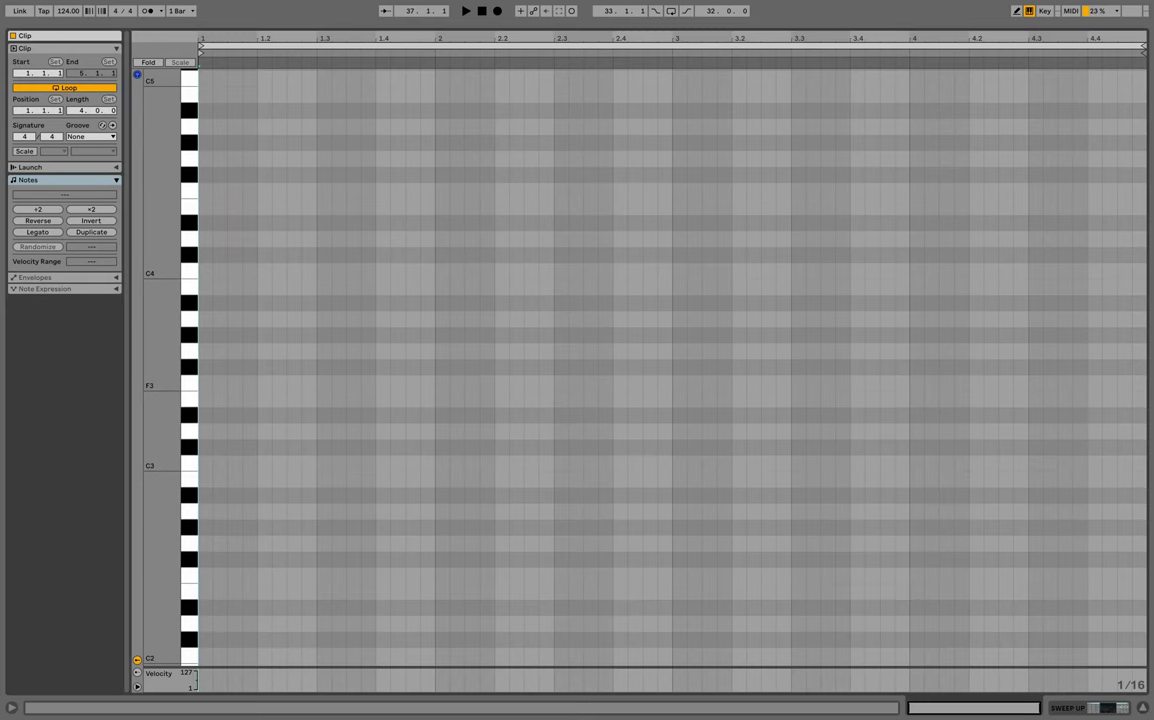
double_click(205, 383)
left_click_drag(211, 383, 1086, 383)
key("ctrl+alt+l")
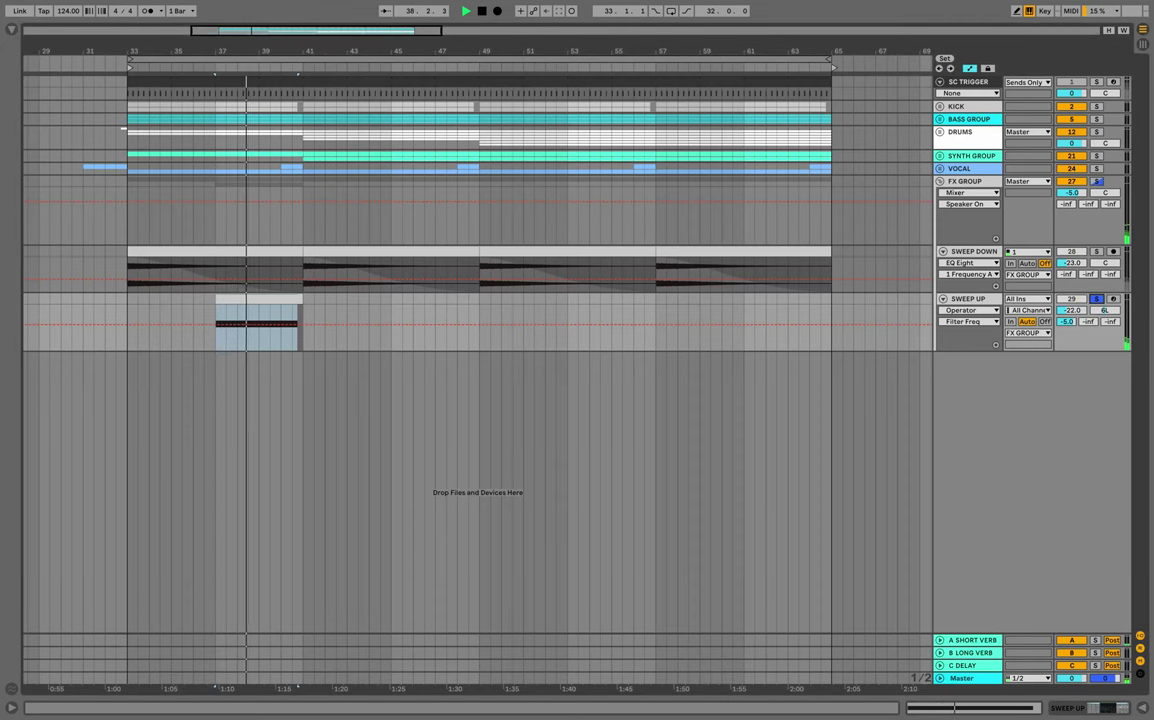
Automate Operator's filter frequency on SWEEP UP in a rising curve from 1.18 kHz at bar 37 to a peak at bar 41.
key("ctrl+alt+l")
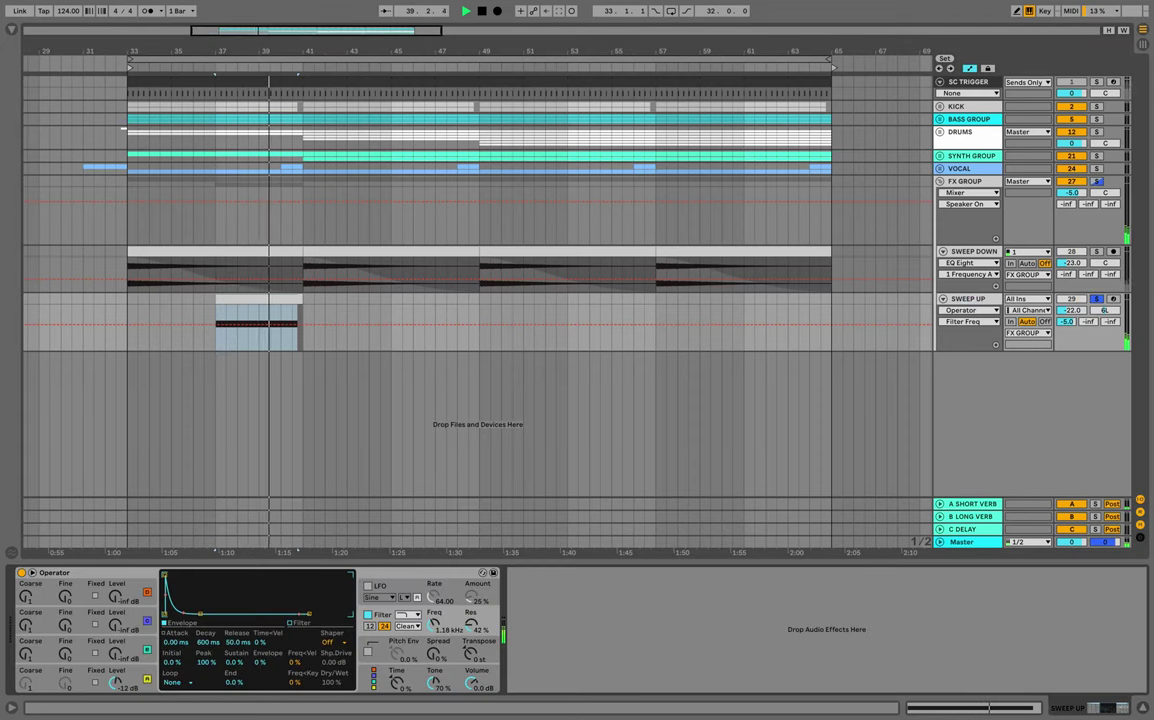
right_click(433, 624)
left_click(470, 646)
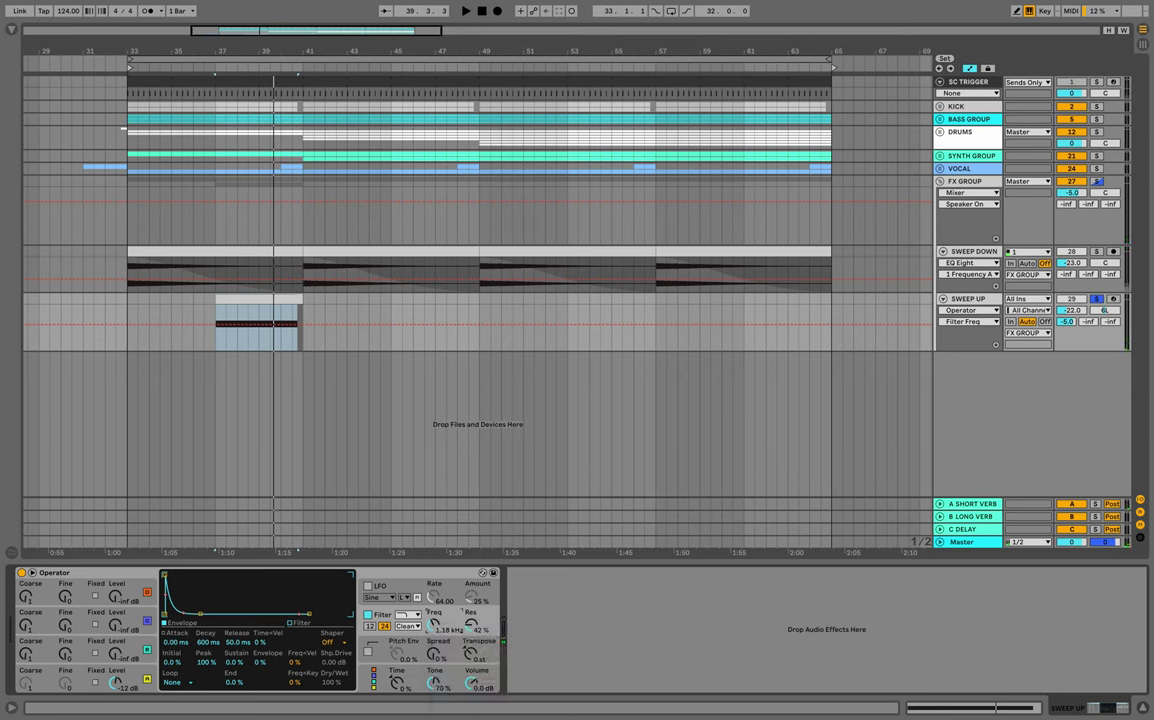
left_click(215, 327)
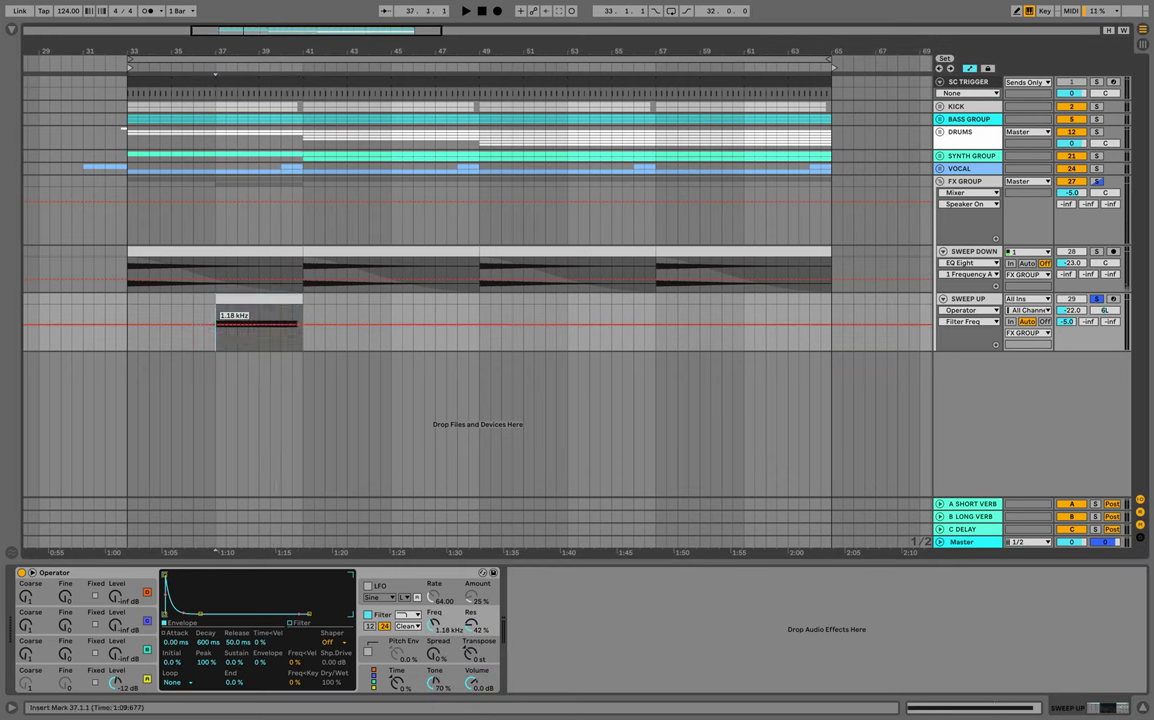
left_click_drag(303, 324, 303, 305)
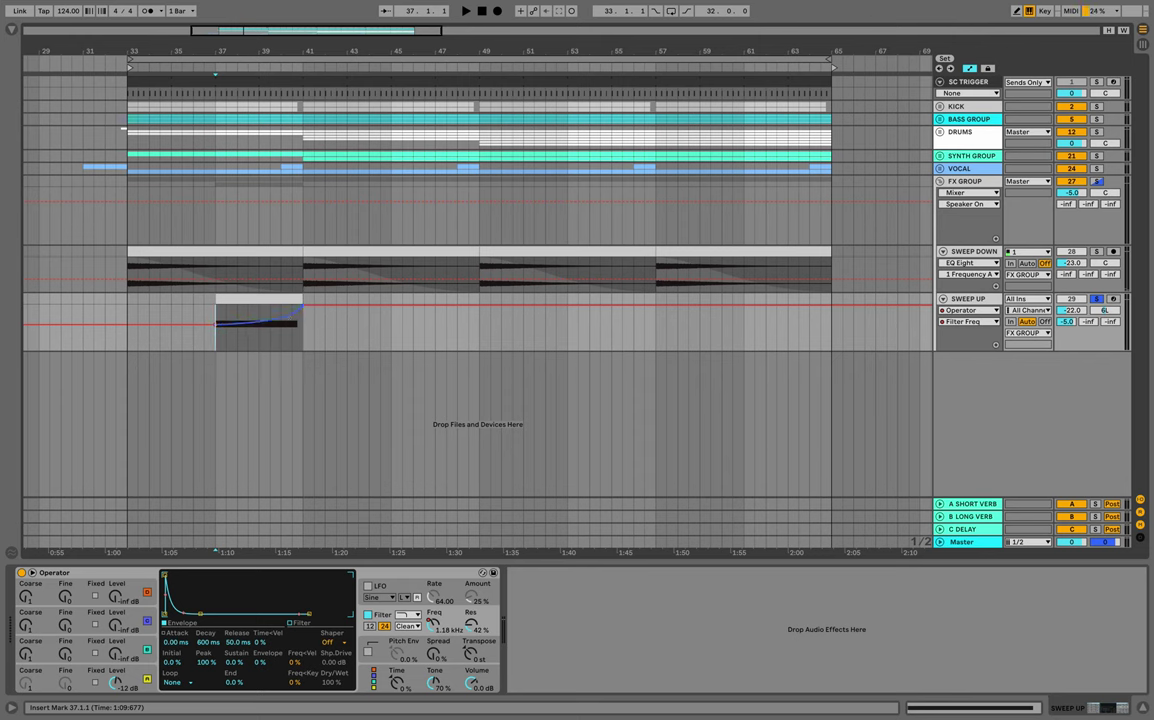
Duplicate bars 33 to 41 of SWEEP UP, including the filter frequency automation, three times to fill the track up to bar 65.
key("space")
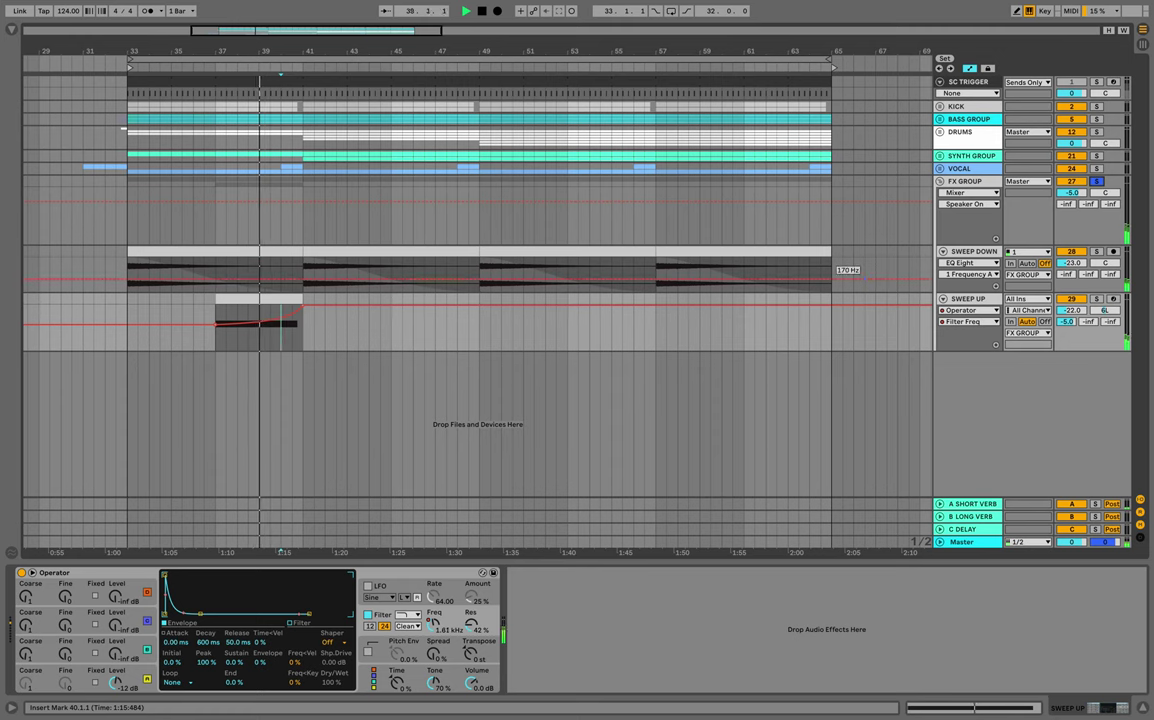
left_click(996, 345)
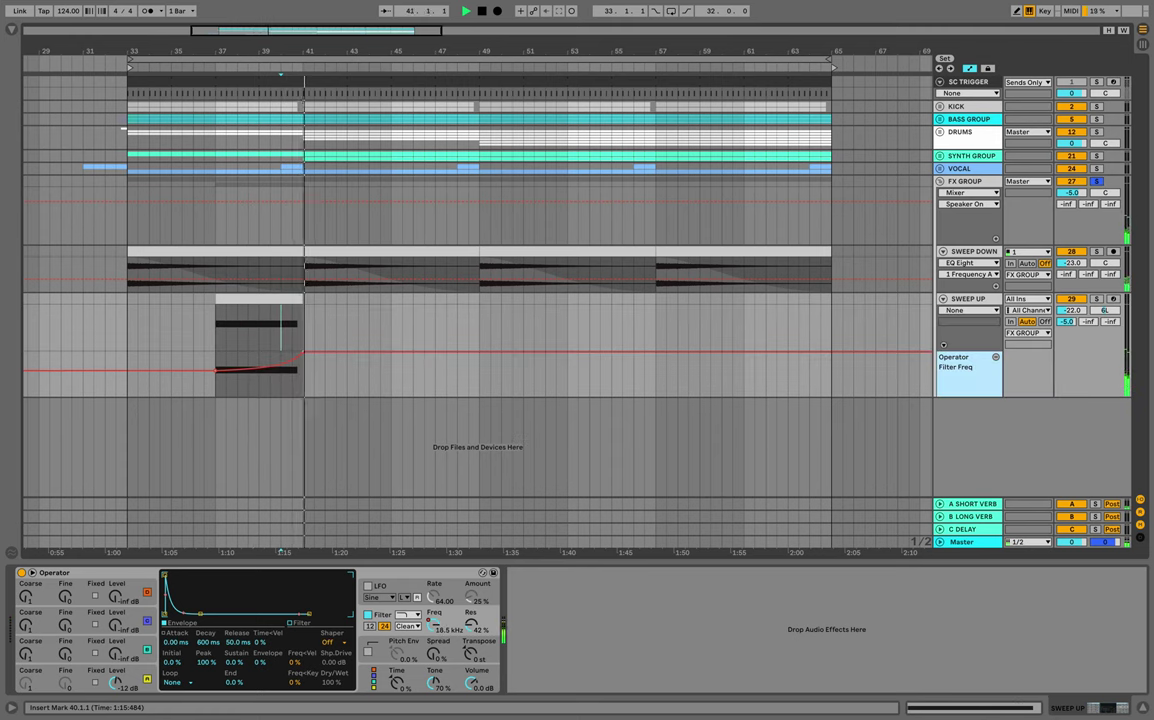
left_click_drag(128, 325, 303, 325)
key("ctrl+d")
key("ctrl+d")
key("ctrl+d")
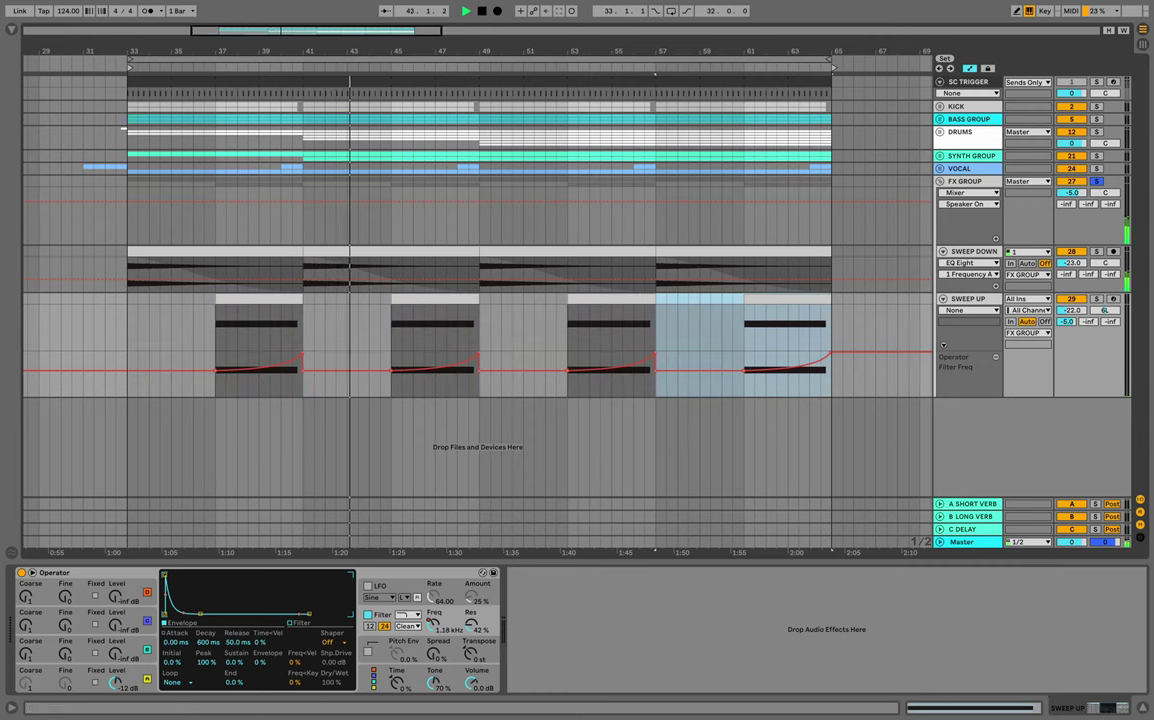
left_click(943, 345)
left_click(435, 325)
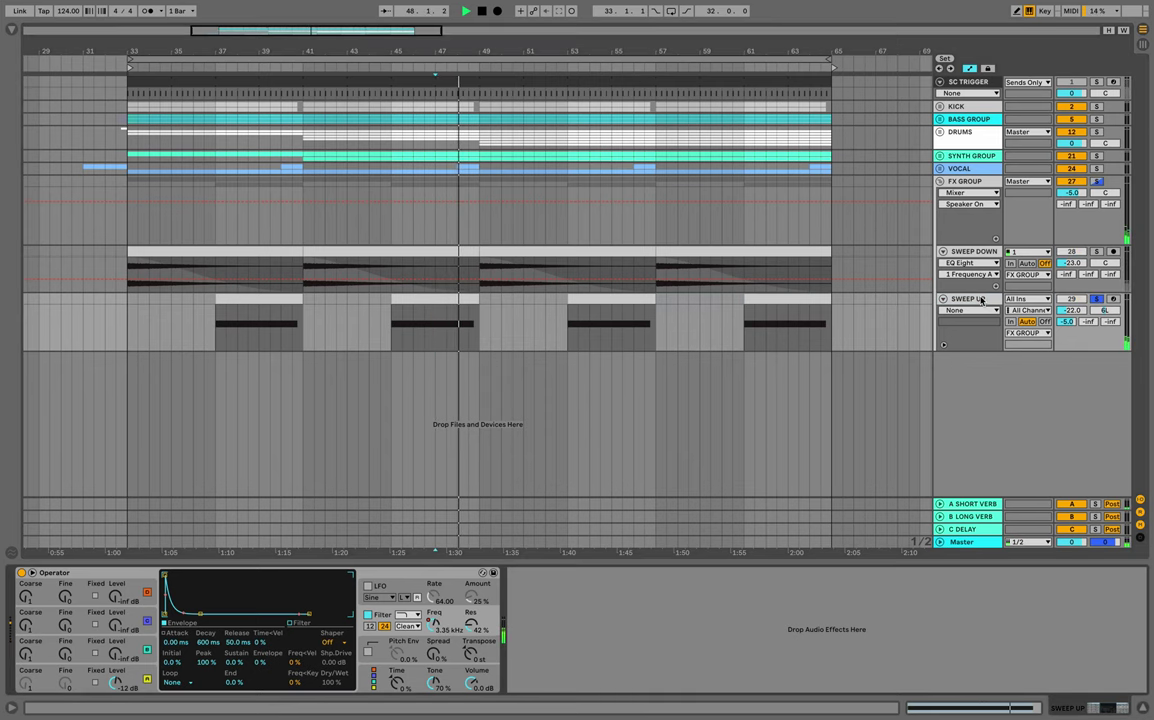
Add an EQ Eight after Operator on SWEEP UP and switch off its bands 2, 3 and 4.
key("space")
key("ctrl+alt+b")
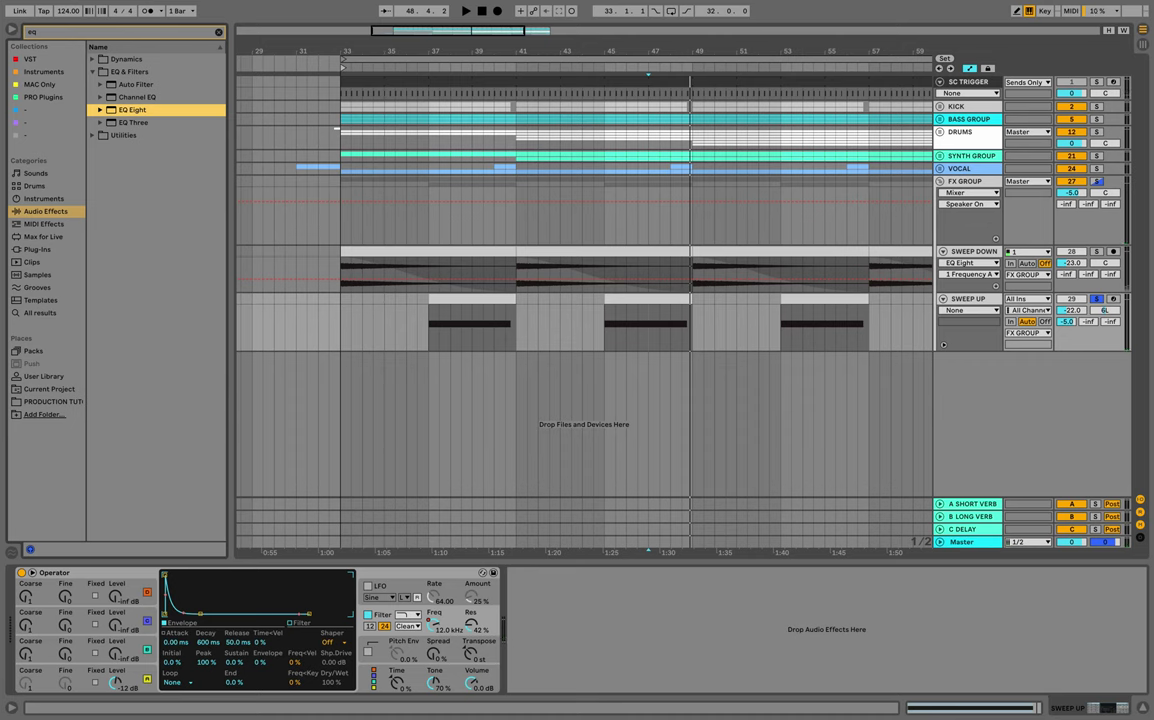
key("Return")
left_click(584, 686)
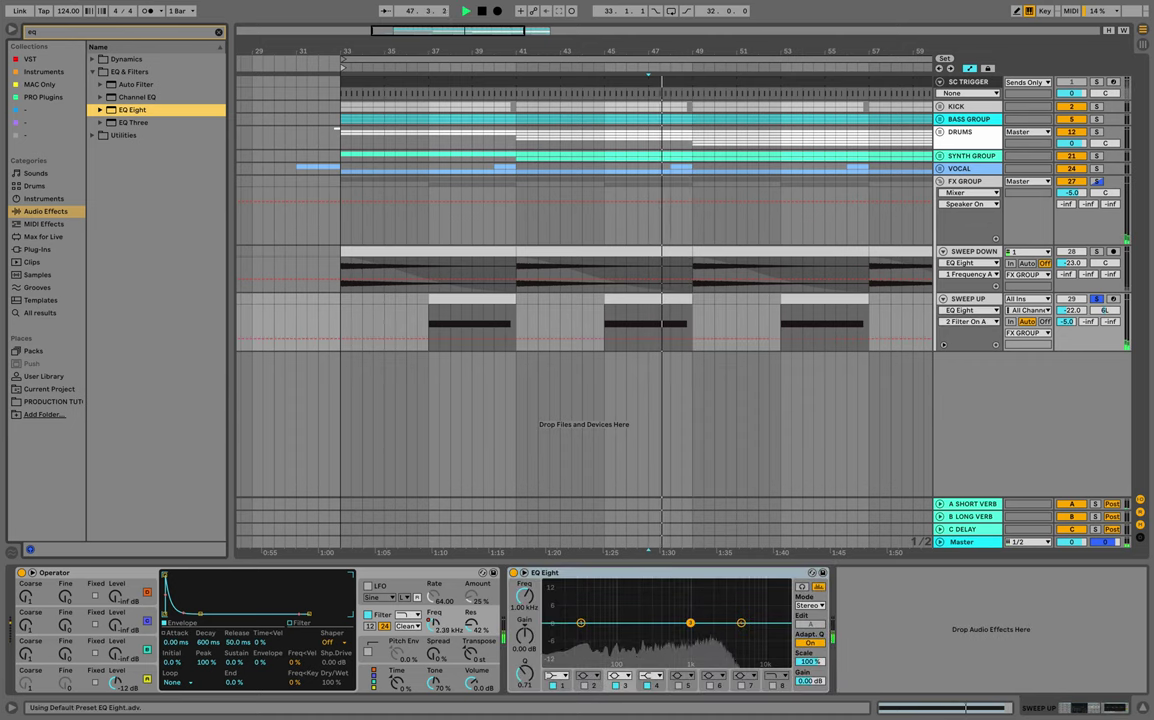
left_click(615, 686)
left_click(647, 686)
Set band 1 of SWEEP UP's EQ Eight to a low cut at 3.23 kHz and turn on audition mode.
left_click(557, 676)
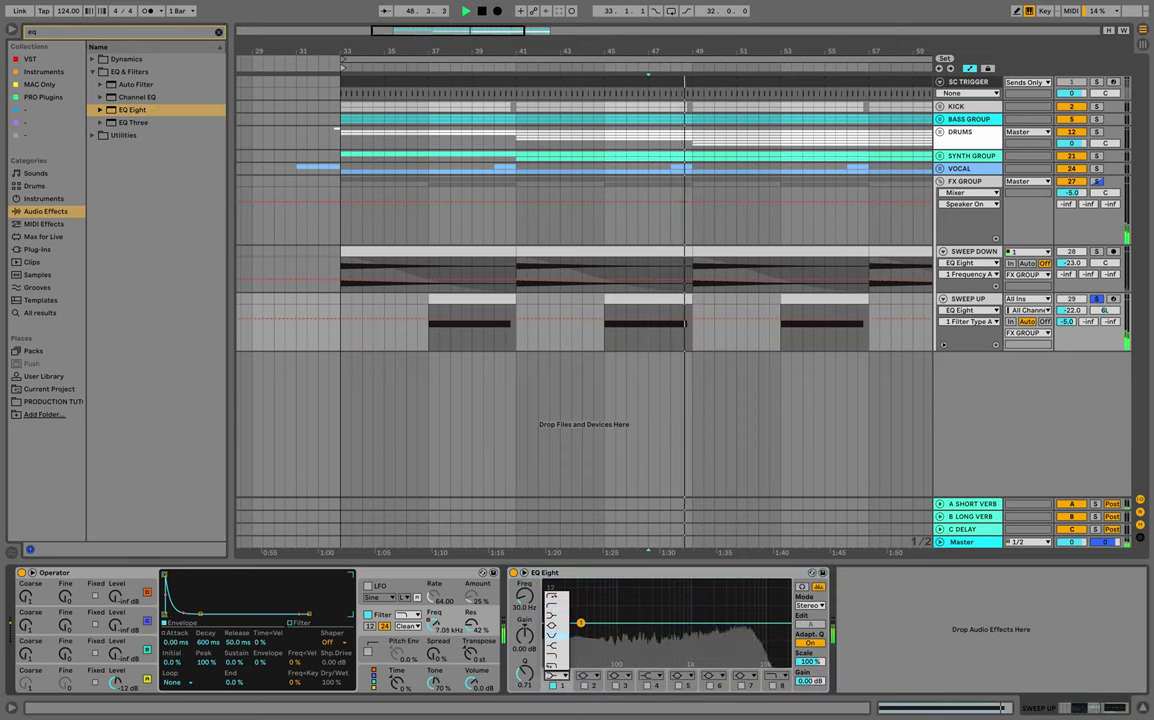
left_click(556, 609)
key("space")
left_click_drag(618, 633, 727, 632)
left_click(802, 587)
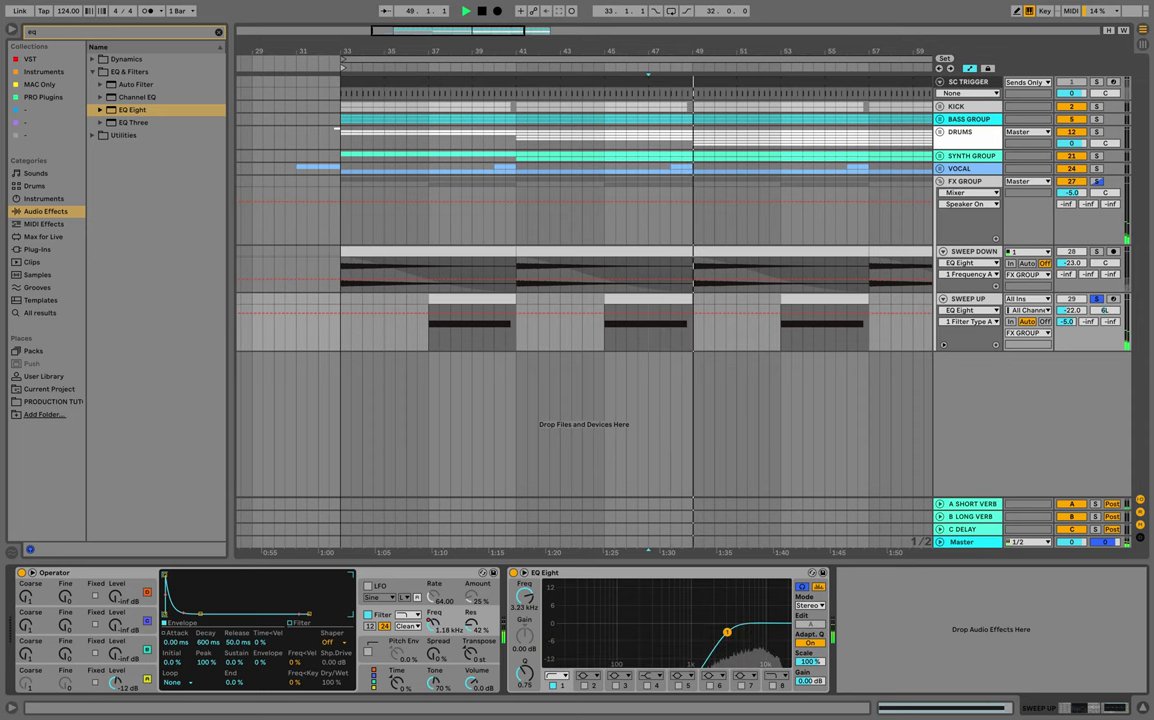
Play the arrangement from bars 47 and 56 to check how the up and down sweeps work together.
left_click(648, 322)
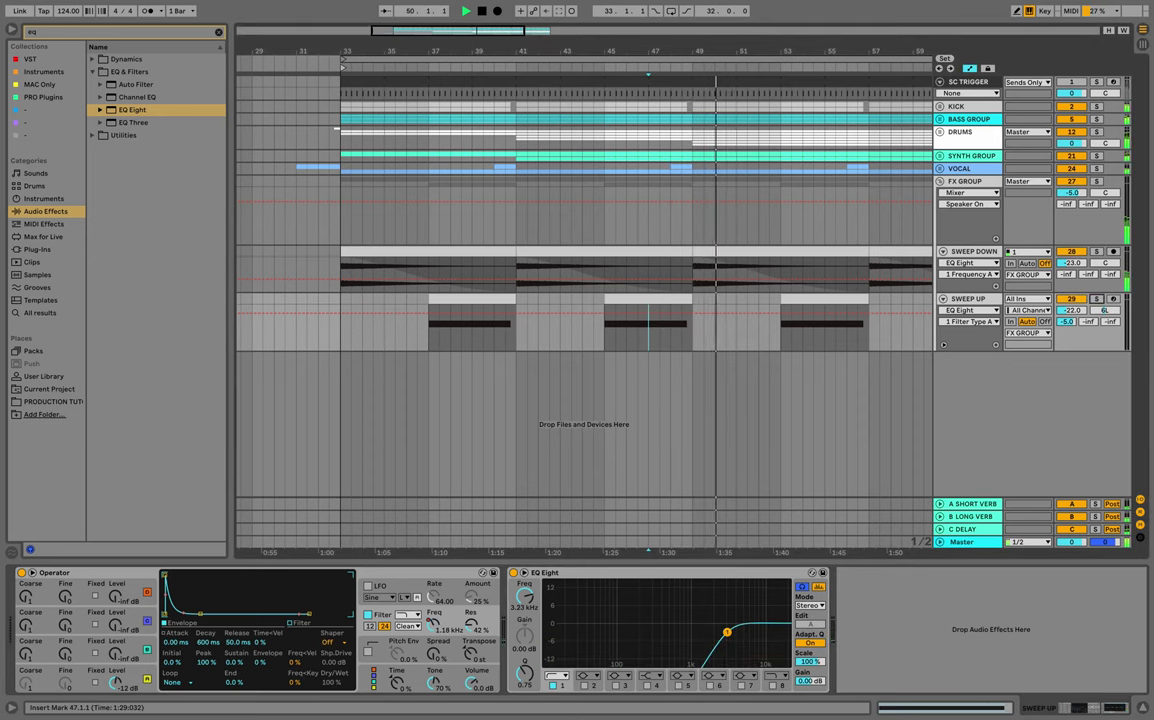
scroll(648, 322, "right", 1)
scroll(648, 322, "right", 2)
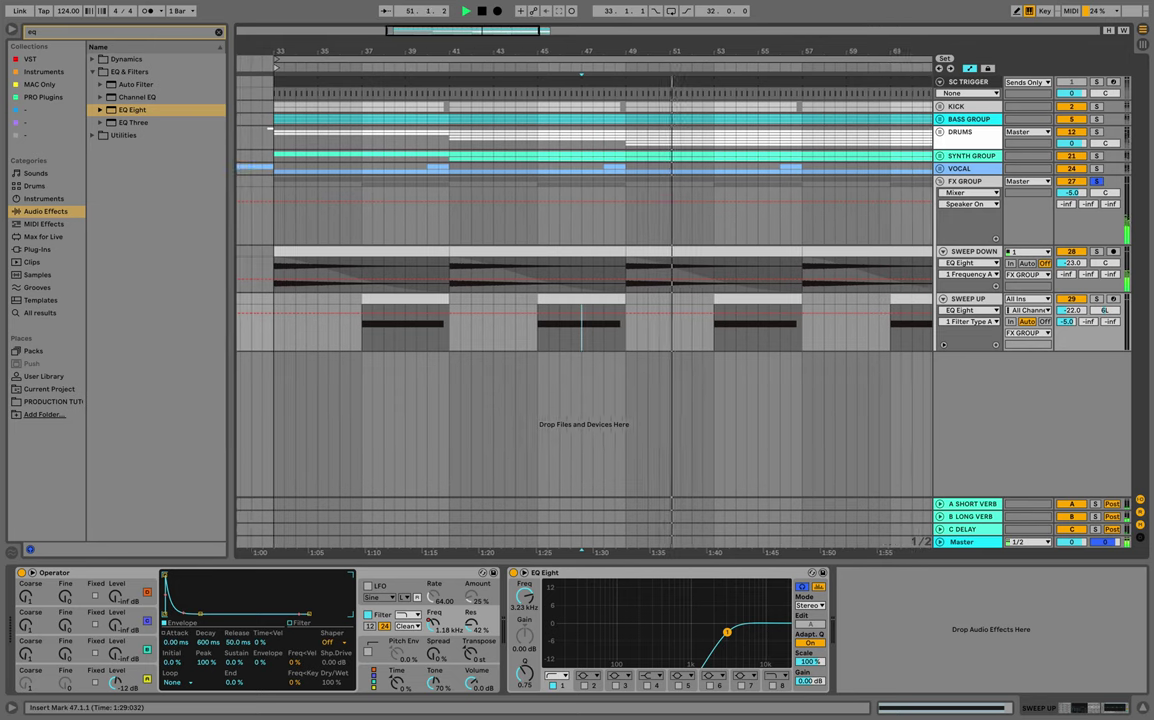
key("space")
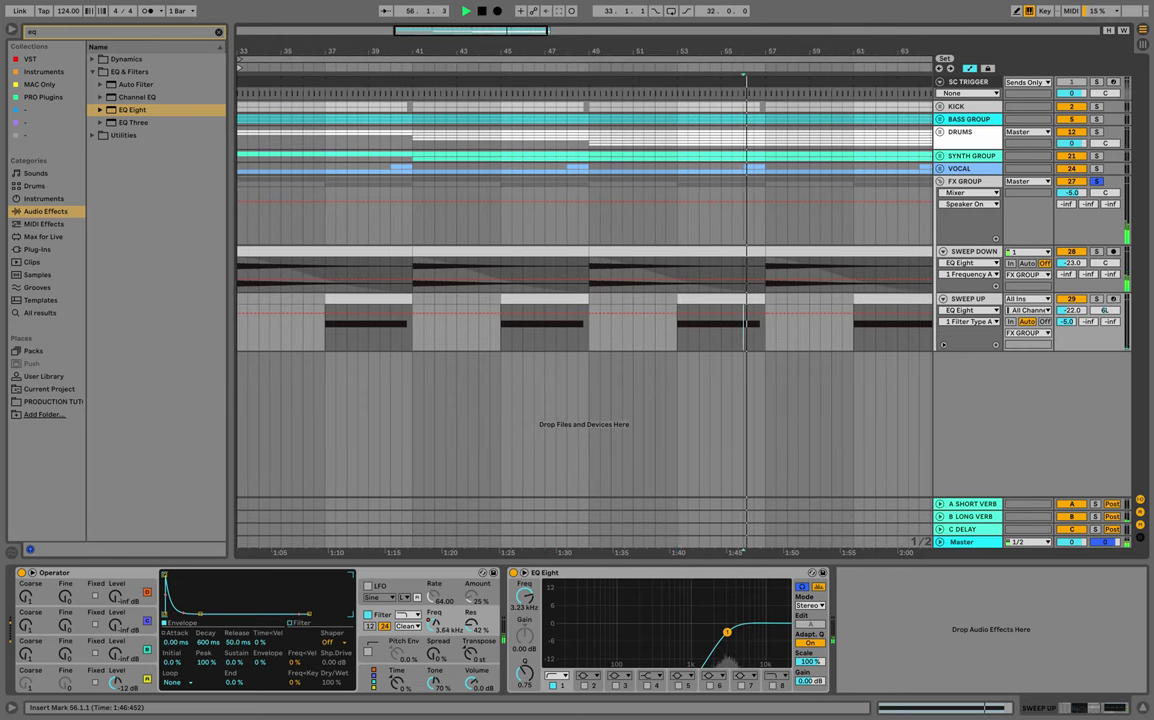
scroll(740, 330, "right", 2)
scroll(740, 330, "right", 2)
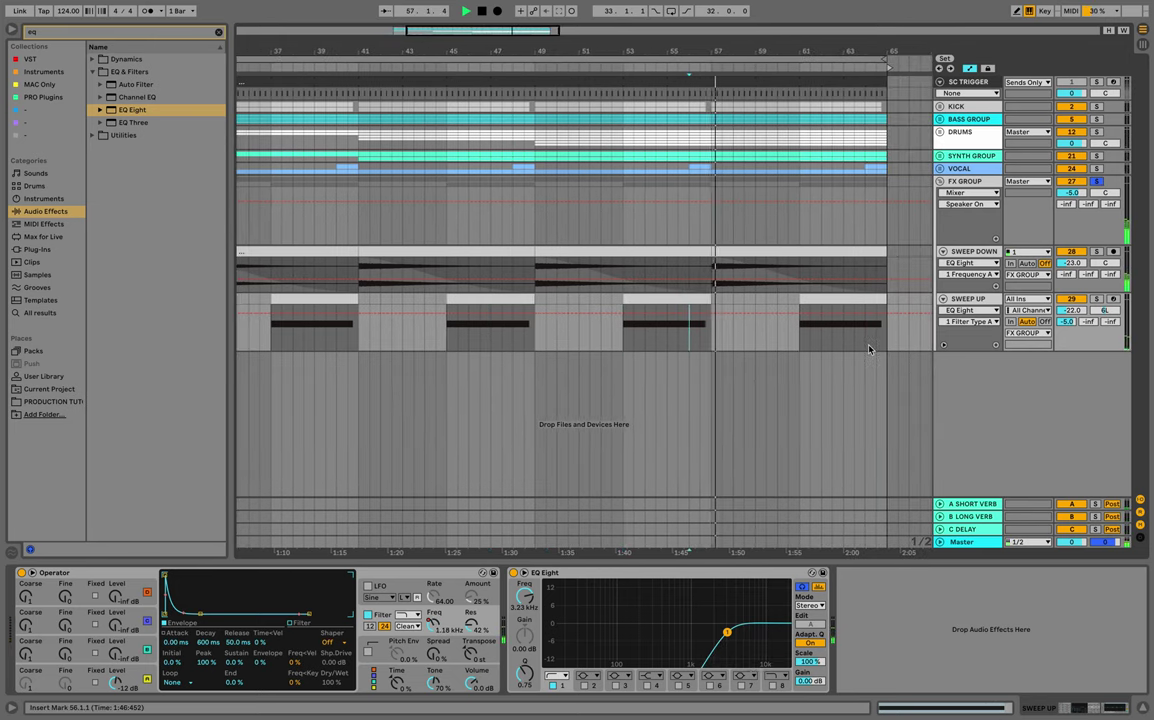
scroll(585, 300, "left", 4)
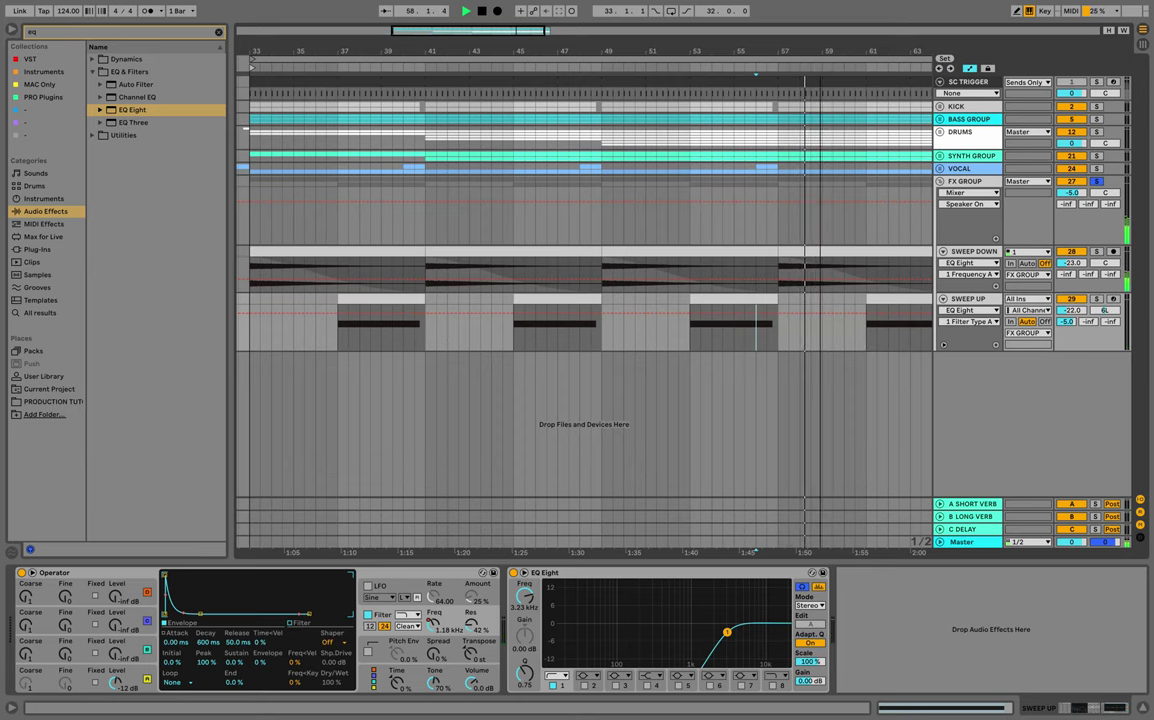
scroll(589, 300, "down", 2)
scroll(589, 300, "right", 2)
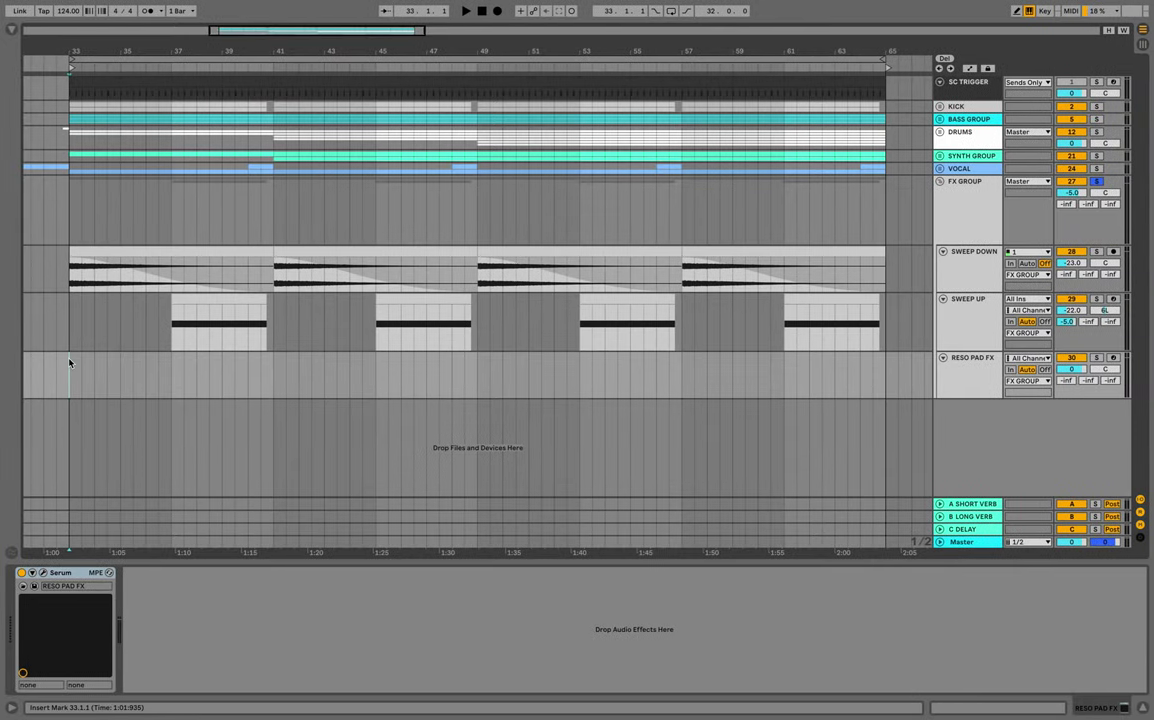
Insert an empty MIDI clip from bar 33 to 37 on RESO PAD FX and draw an F3 note lasting 3.3.0, lowered an octave to F2.
left_click_drag(69, 362, 171, 365)
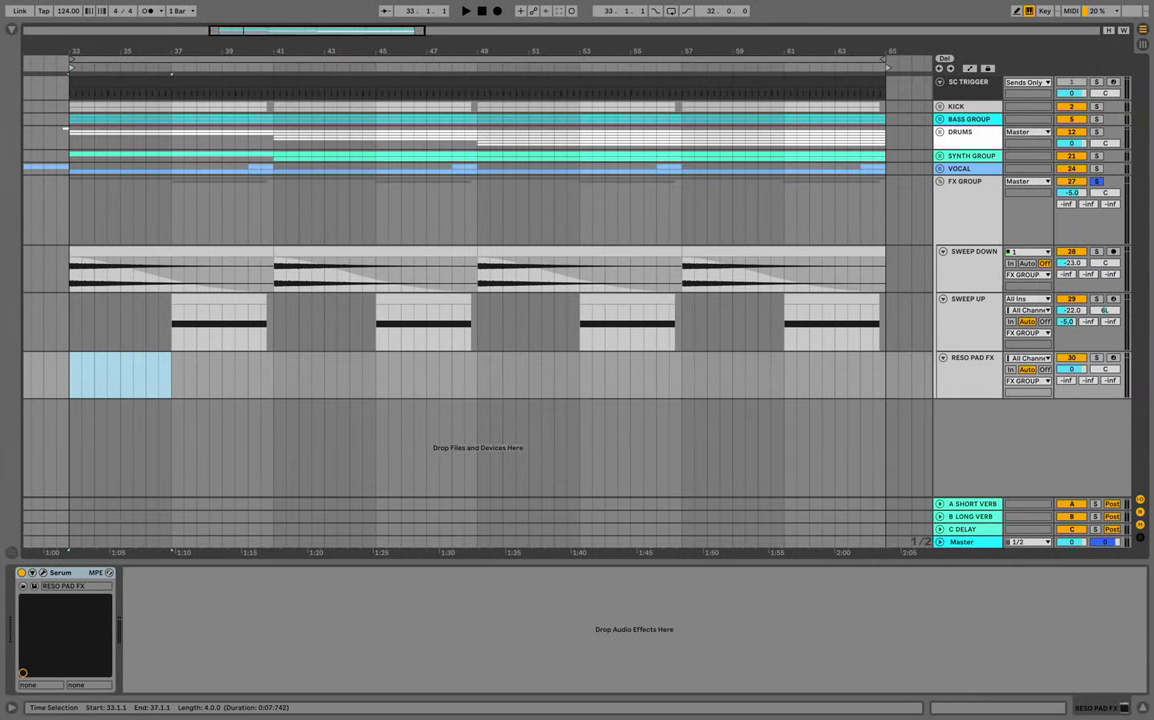
right_click(163, 361)
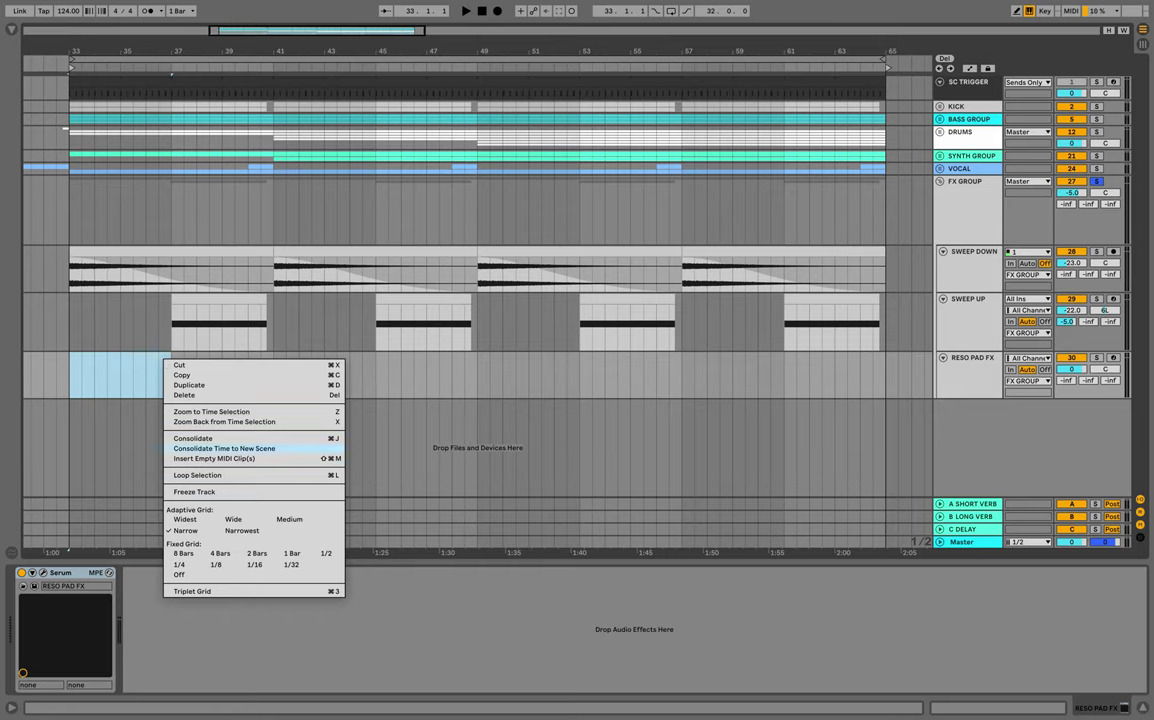
left_click(215, 458)
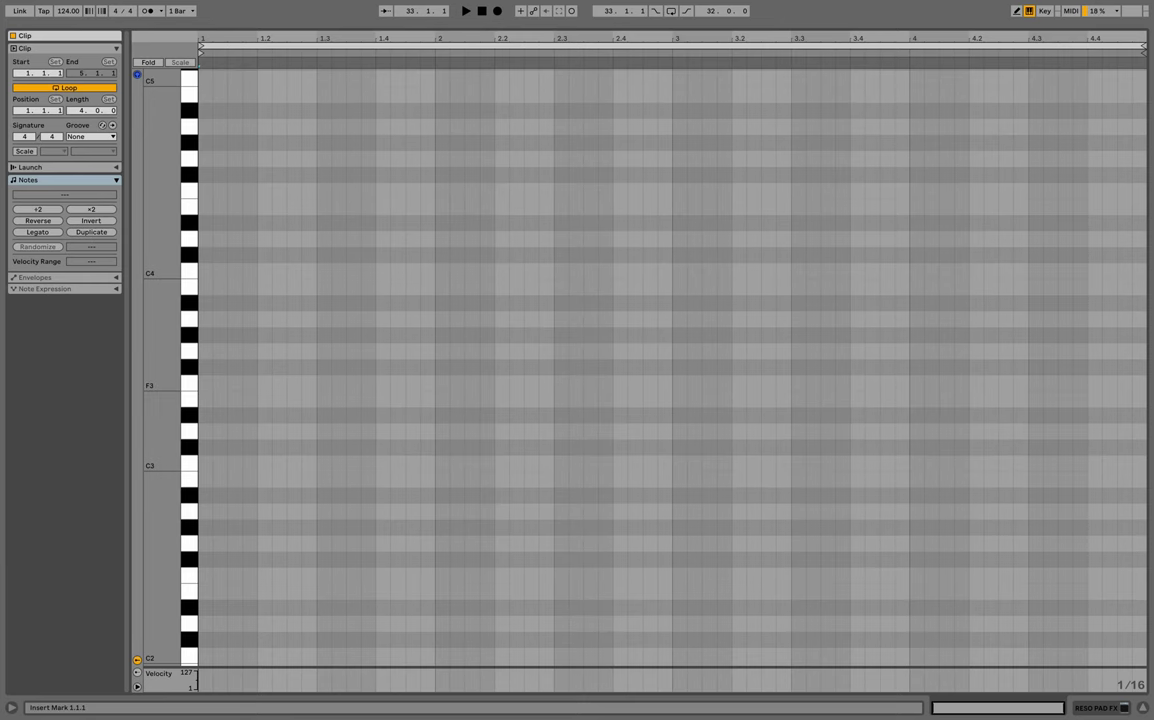
key("Right")
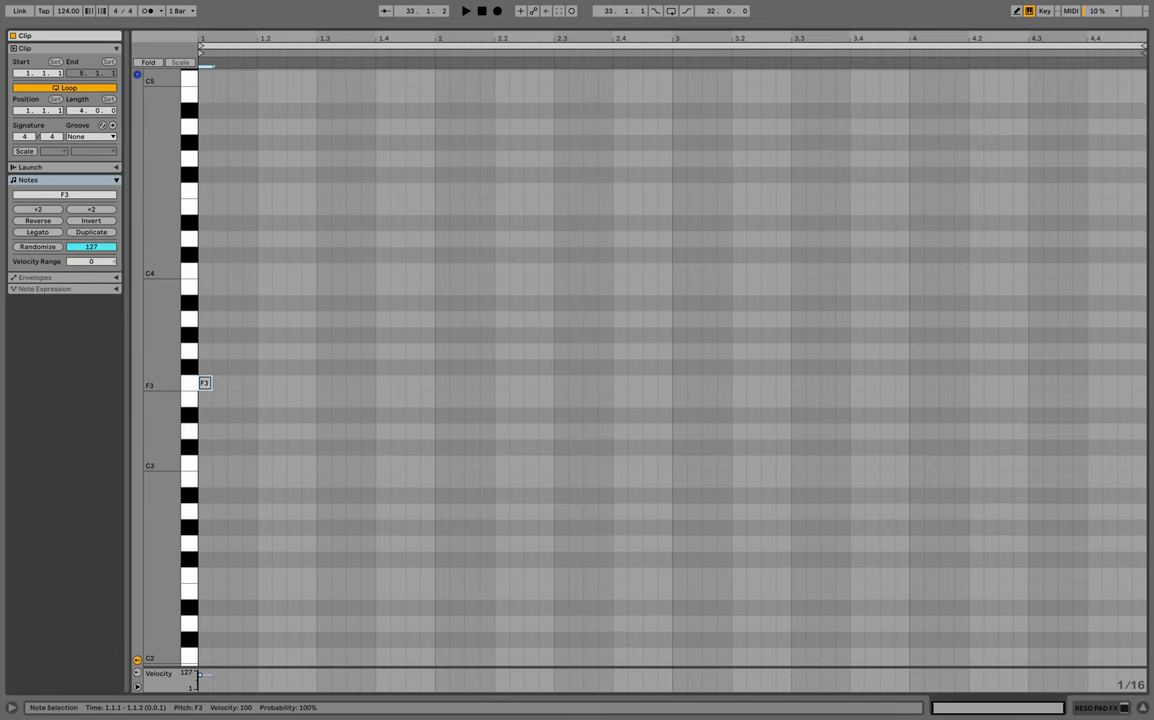
left_click_drag(211, 383, 1085, 383)
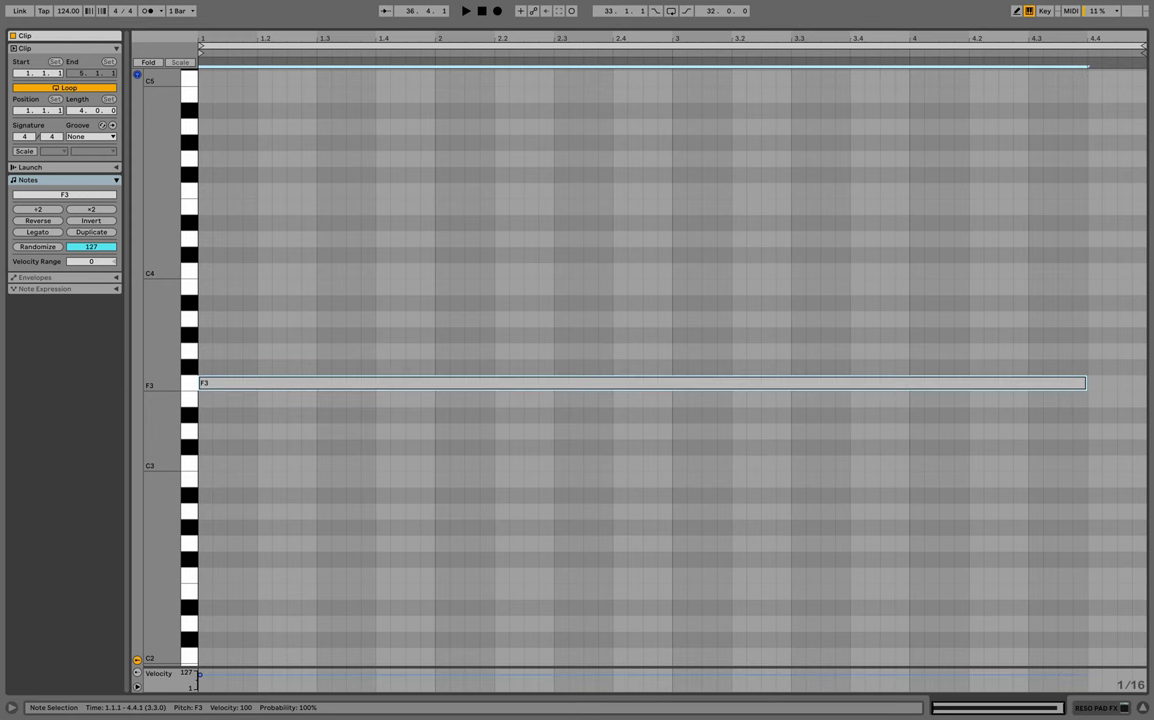
key("shift+Down")
key("space")
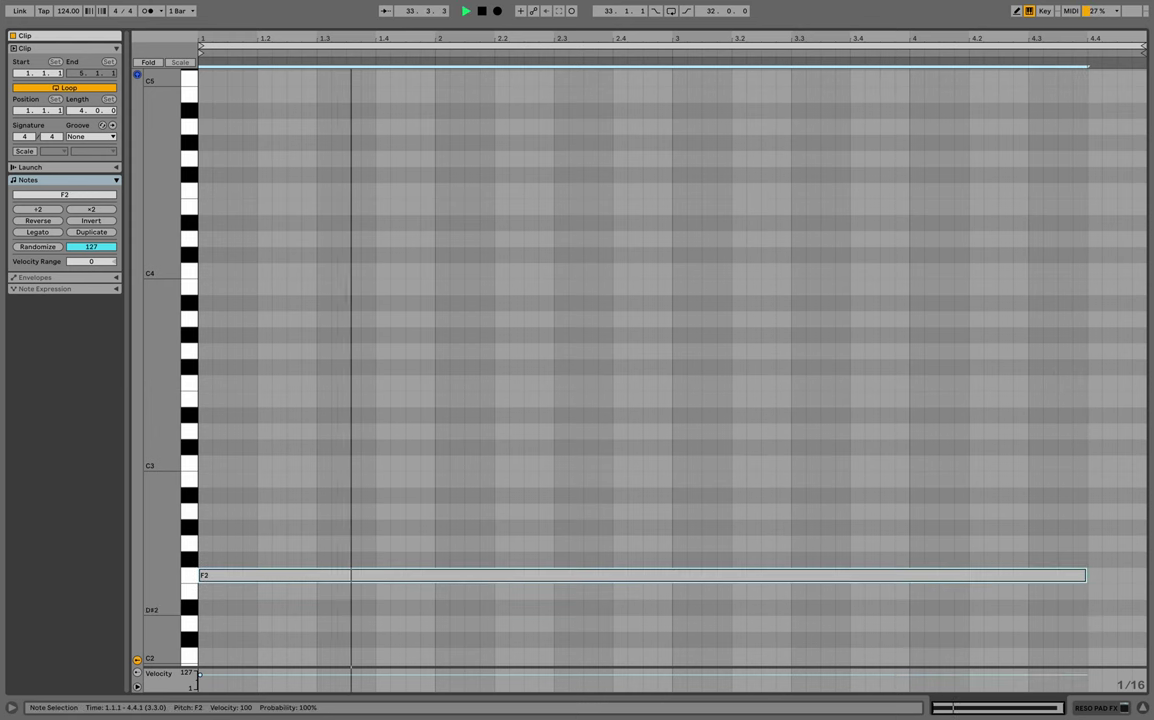
key("super+alt+l")
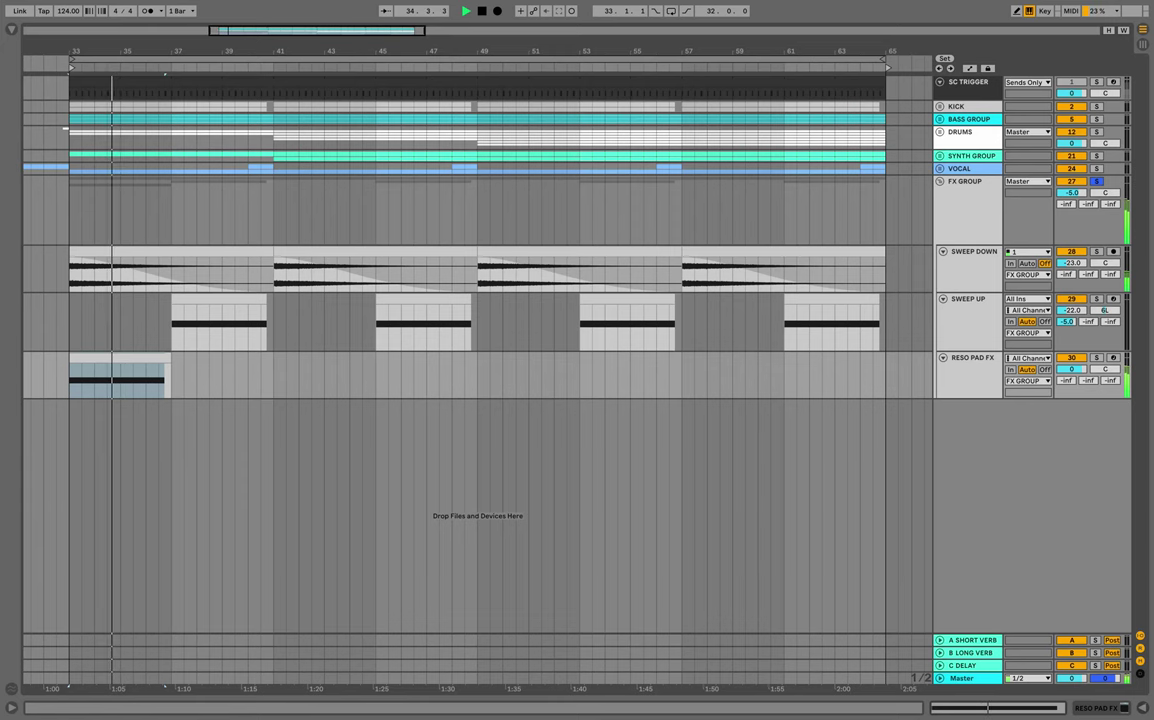
Solo the RESO PAD FX track and add an EQ Eight after its Serum instrument.
double_click(969, 372)
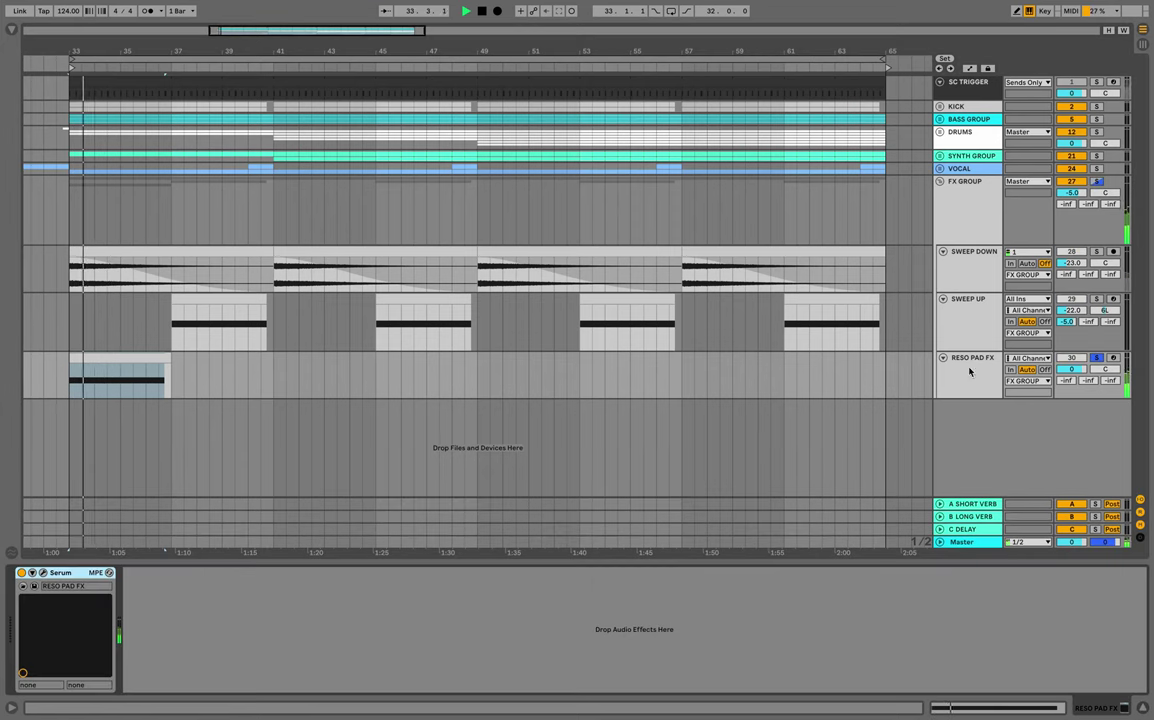
left_click_drag(877, 326, 883, 326)
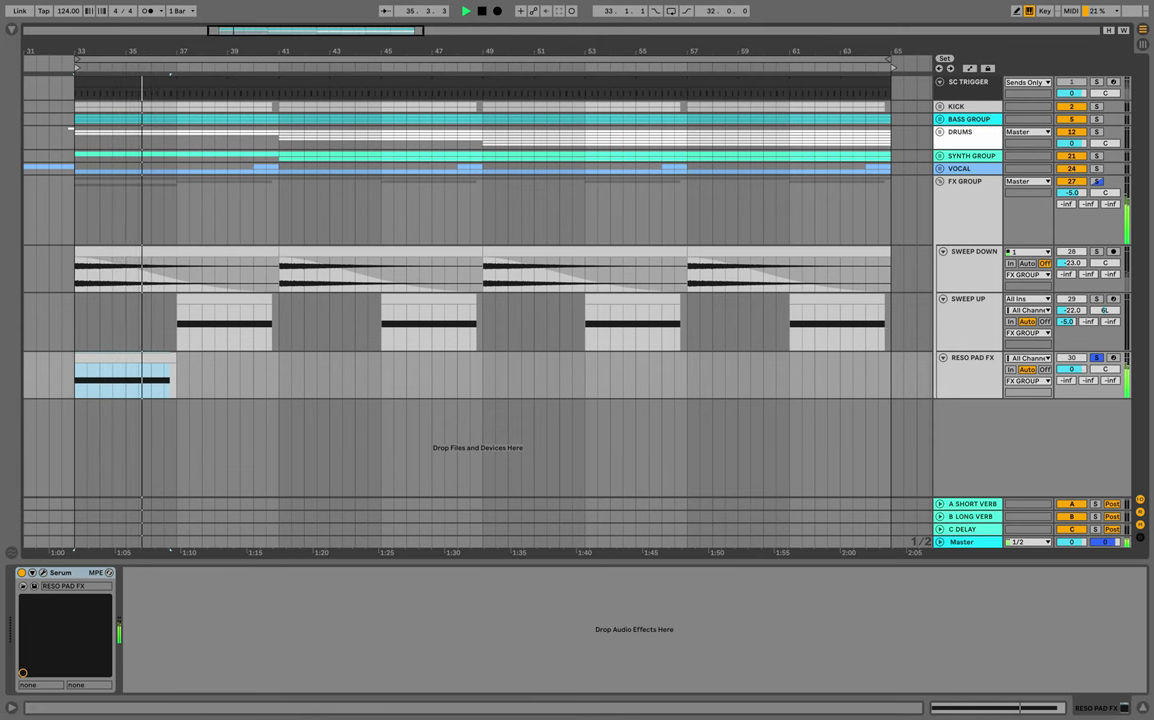
key("space")
key("ctrl+alt+b")
type("eq")
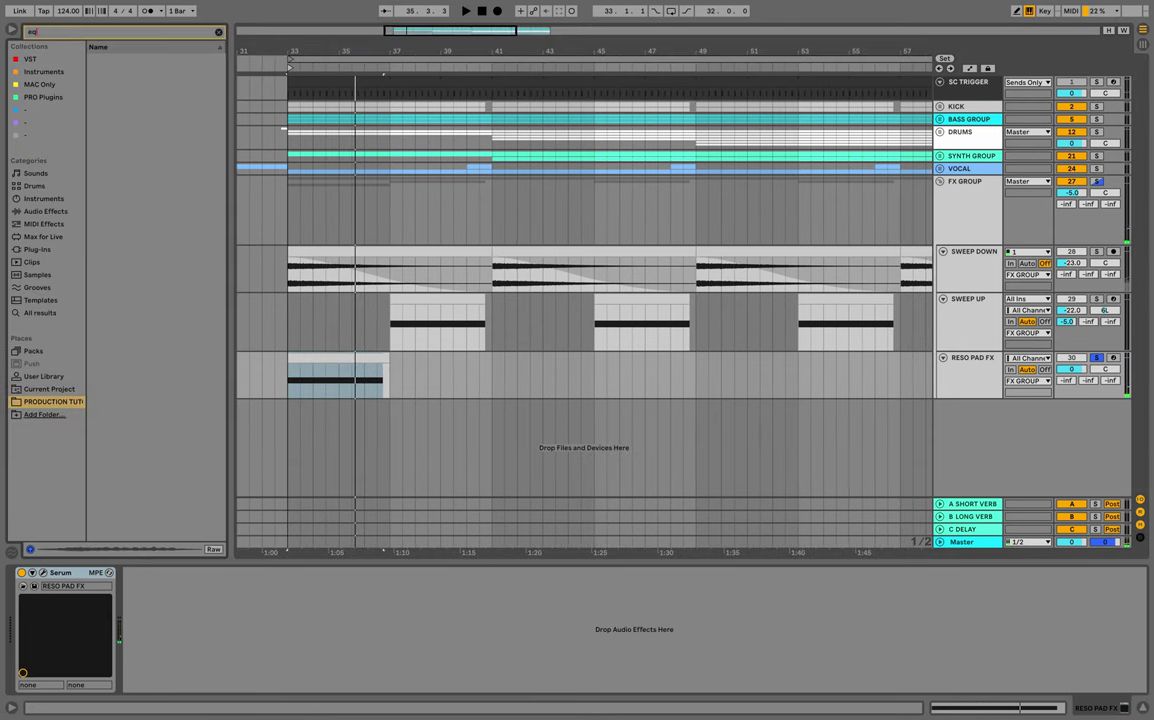
left_click(93, 72)
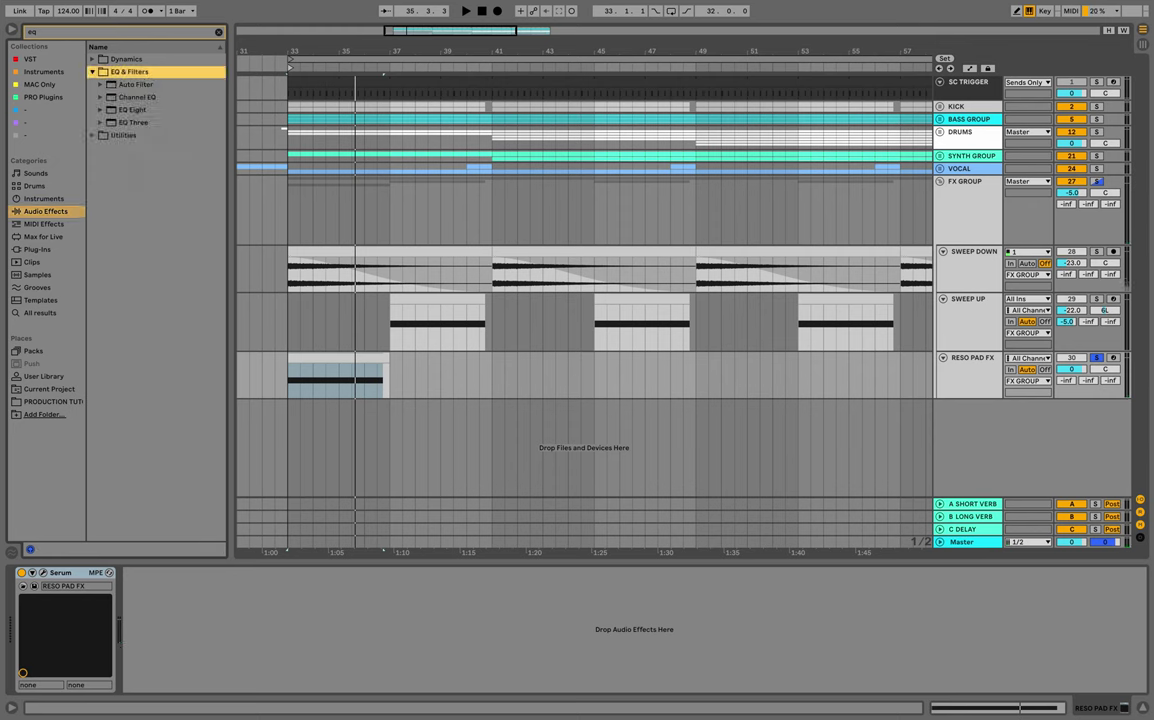
left_click(132, 110)
key("Return")
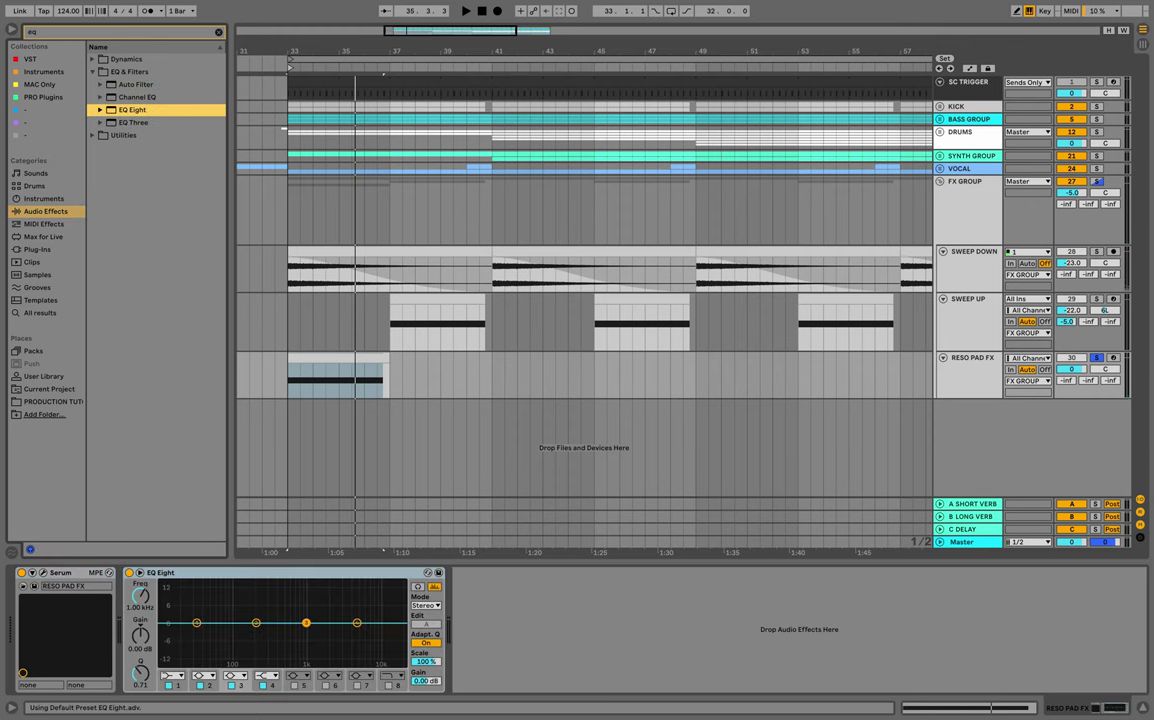
Reduce RESO PAD FX's EQ Eight to band 1 as a low cut at 350 Hz, with audition mode on.
left_click(418, 587)
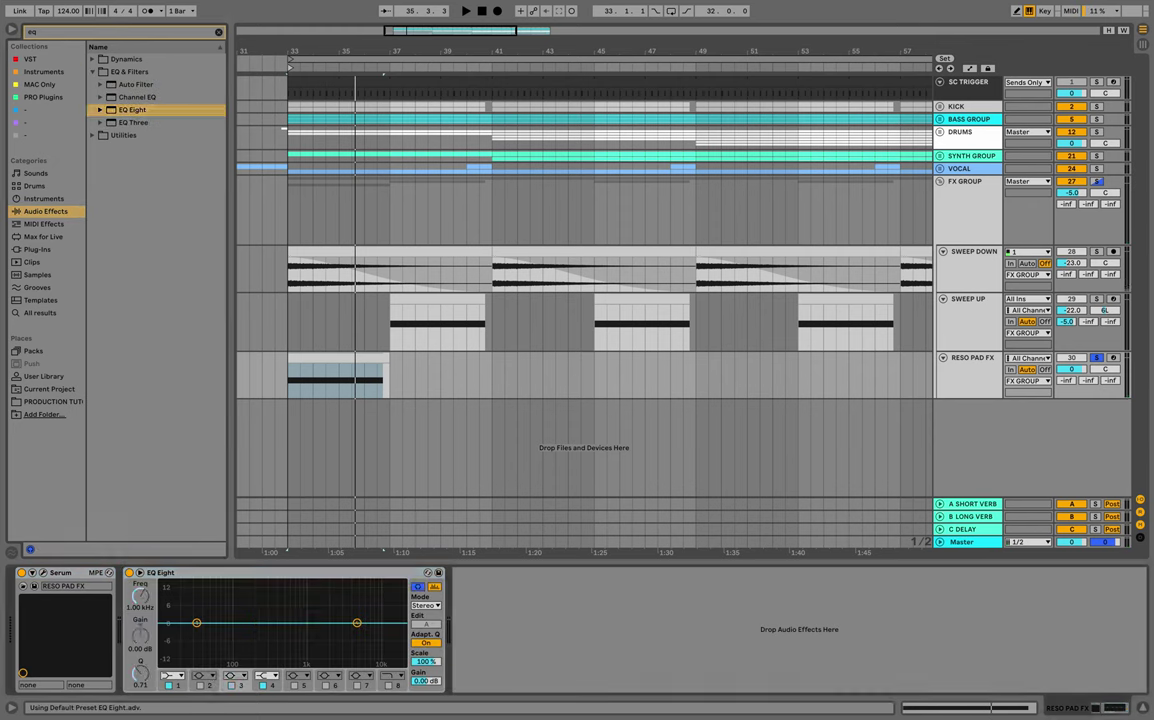
key("space")
left_click(172, 676)
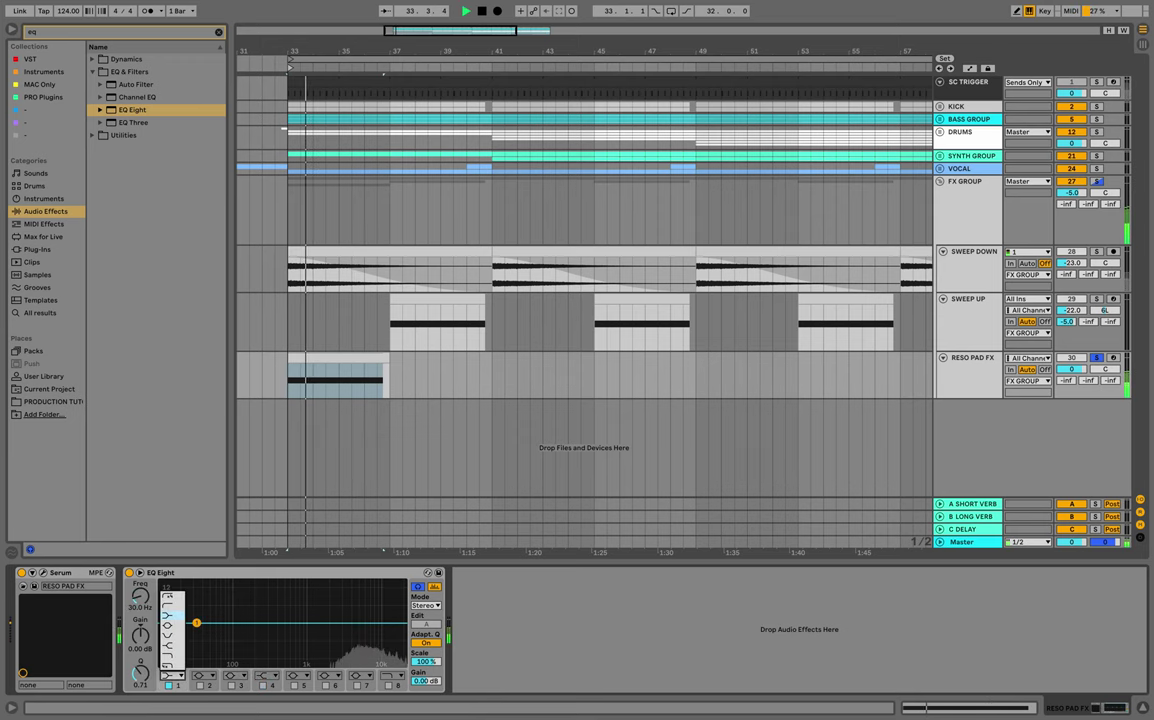
left_click(173, 605)
left_click_drag(197, 632, 256, 633)
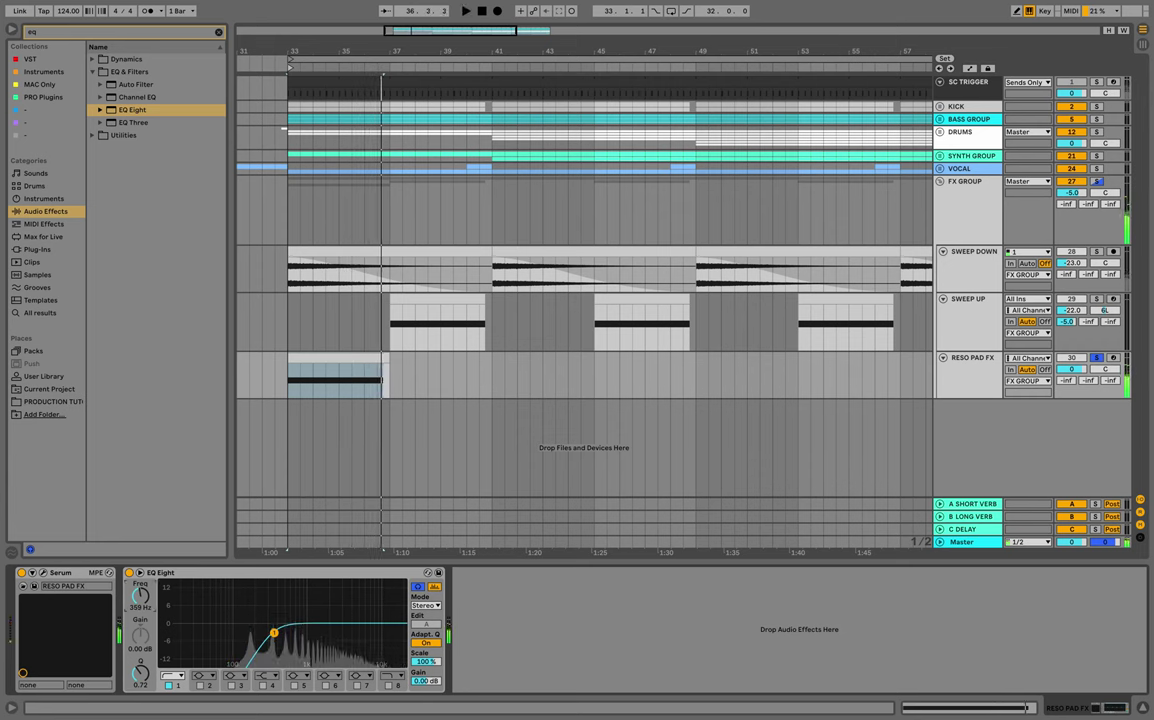
key("space")
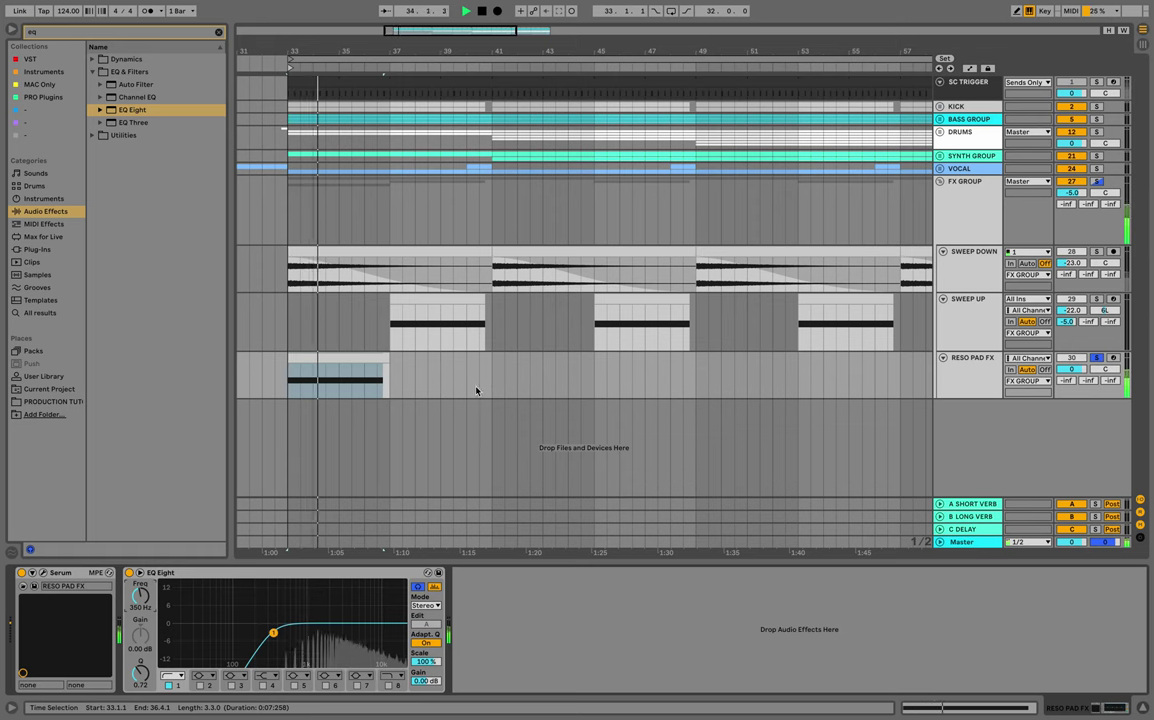
Set RESO PAD FX's send to the A SHORT VERB return to -21.6 dB.
left_click(1063, 381)
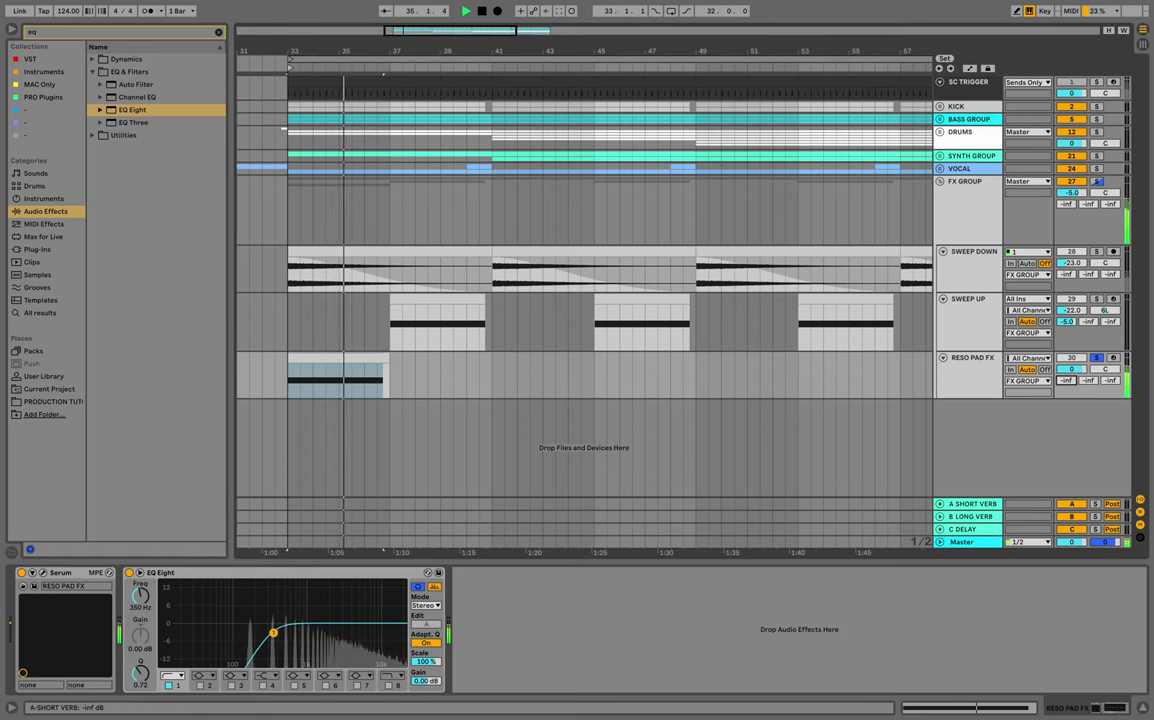
type("-21")
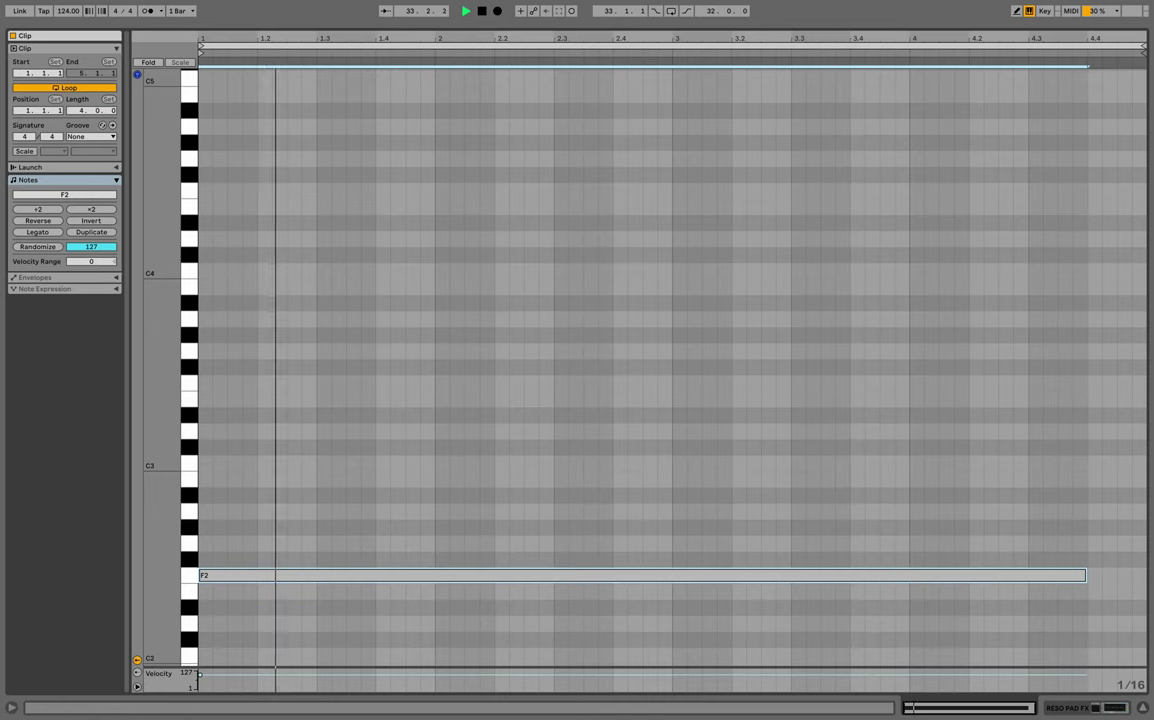
key("super+alt+l")
Extend the looping RESO PAD FX clip to bar 65 and solo the whole FX GROUP.
scroll(395, 357, "right", 2)
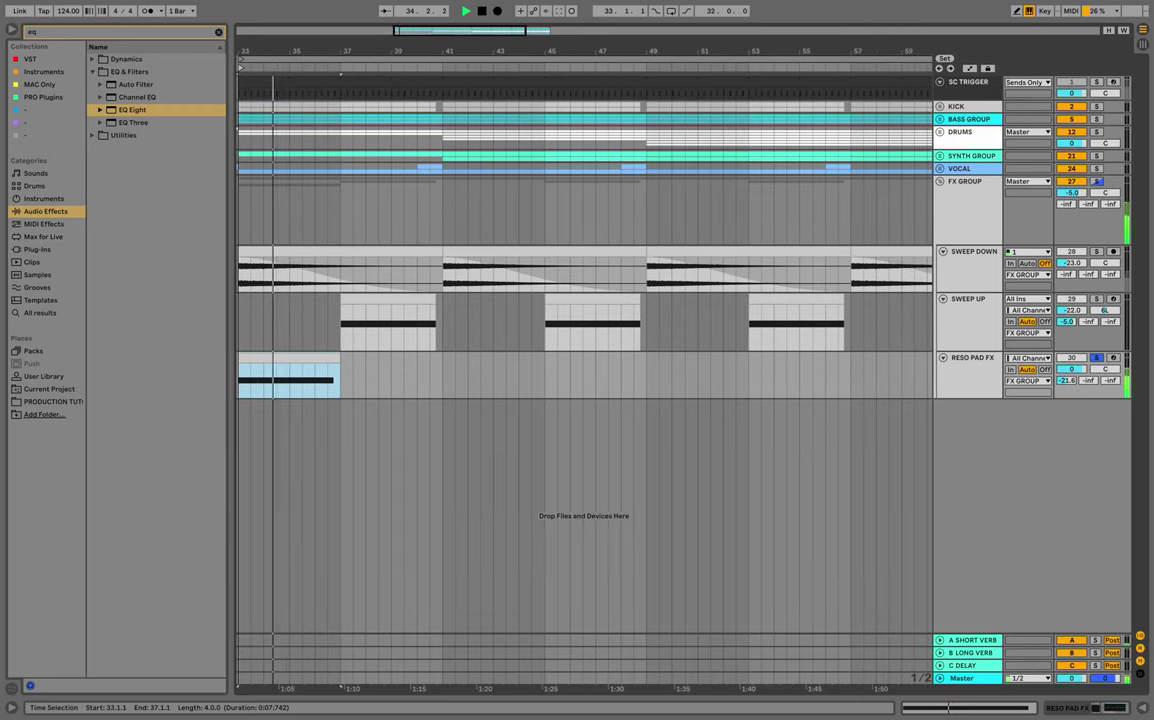
left_click_drag(340, 357, 868, 357)
key("minus")
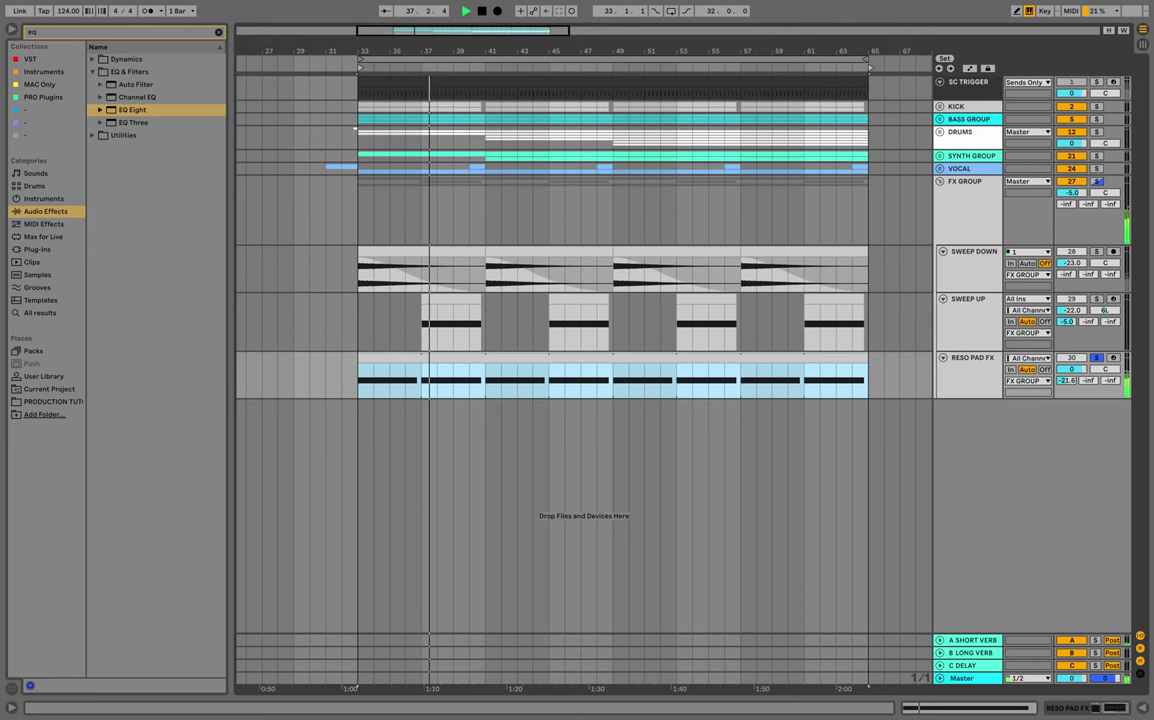
left_click(1097, 182)
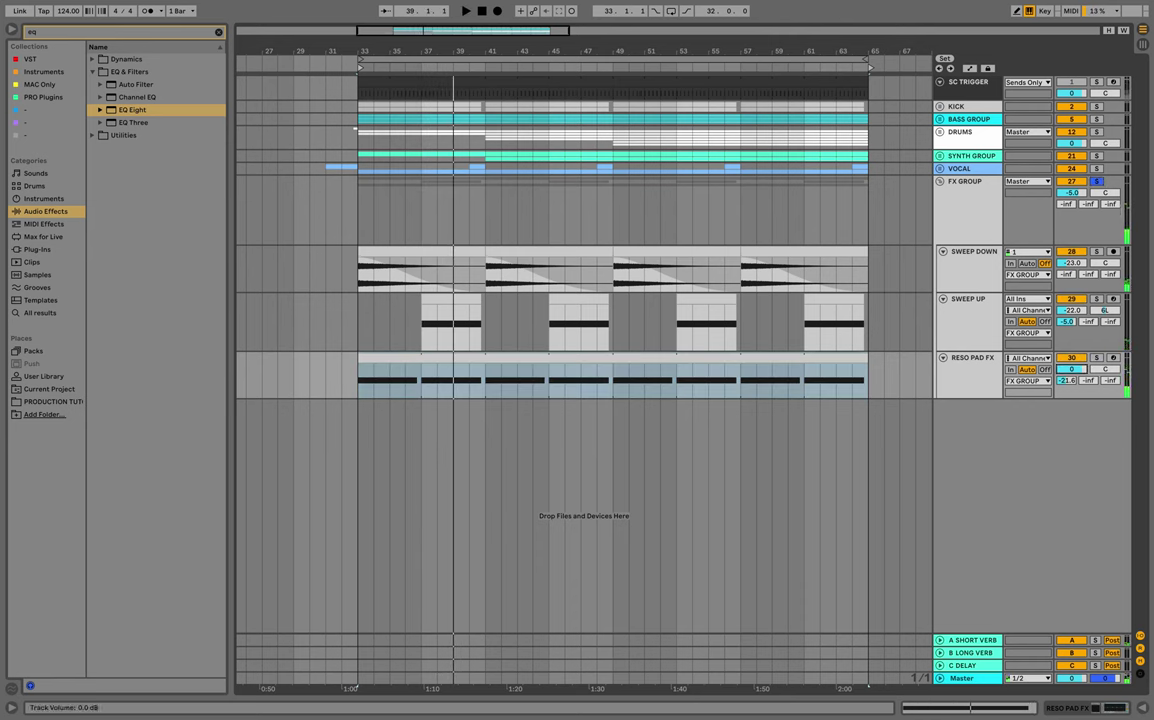
Set the RESO PAD FX track volume to -24.0 dB and play back the FX GROUP from bar 33.
key("space")
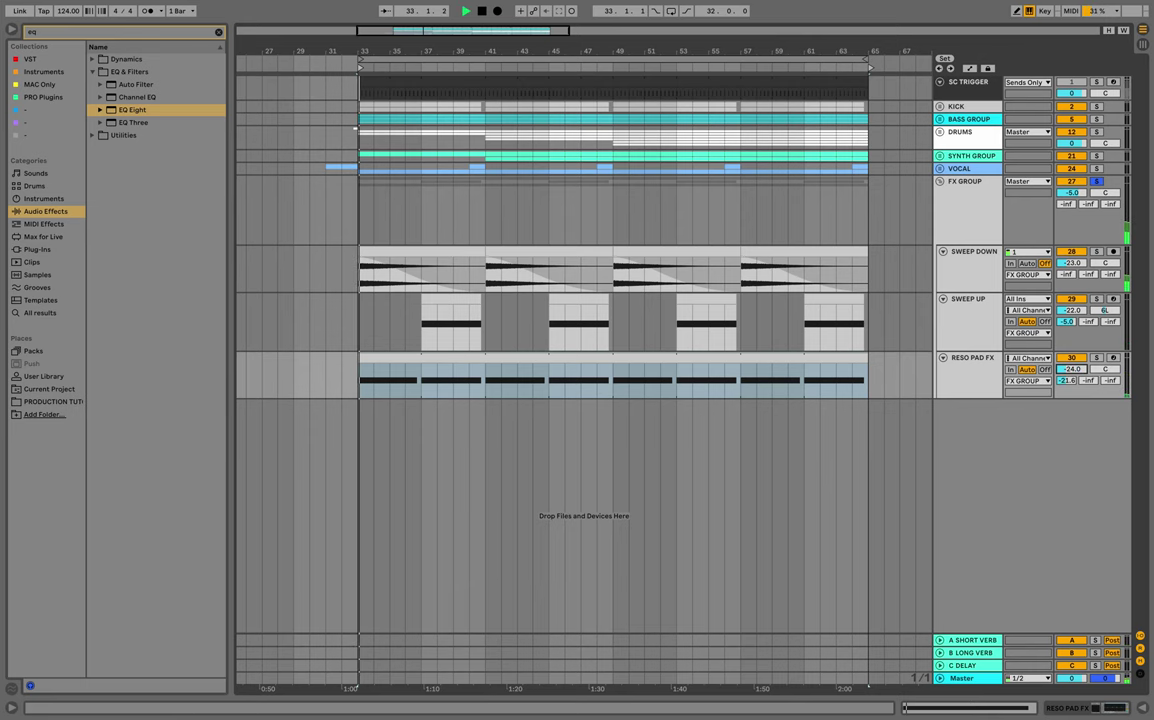
scroll(769, 270, "right", 1)
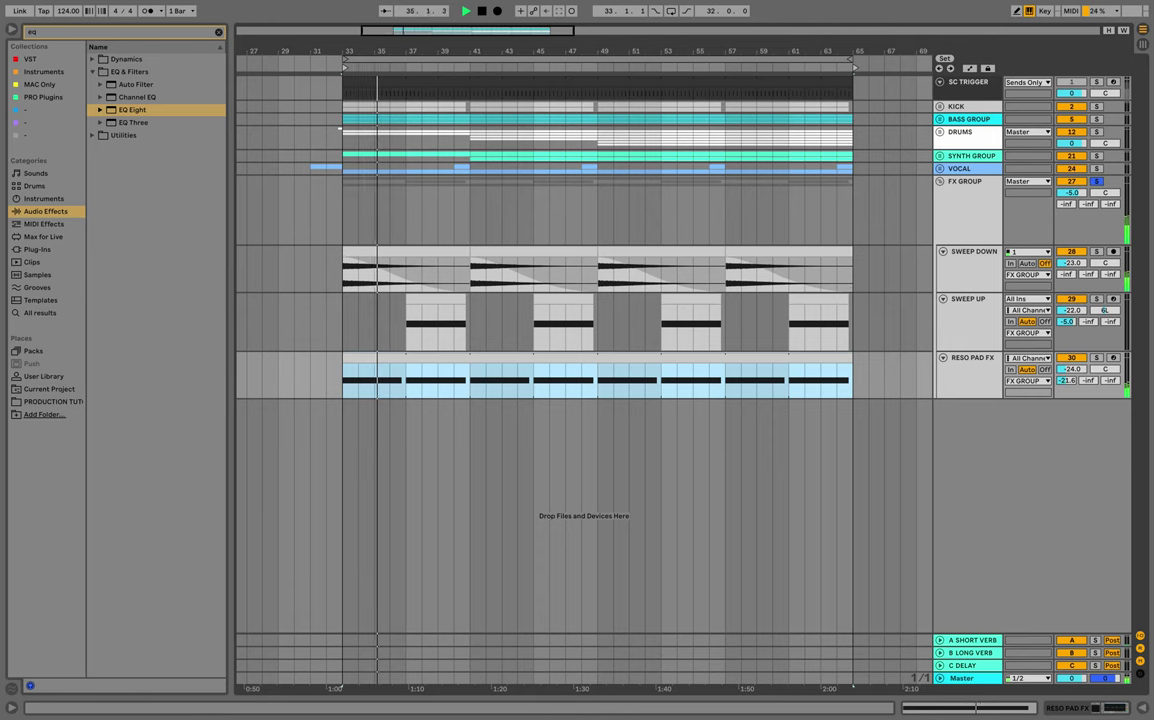
key("z")
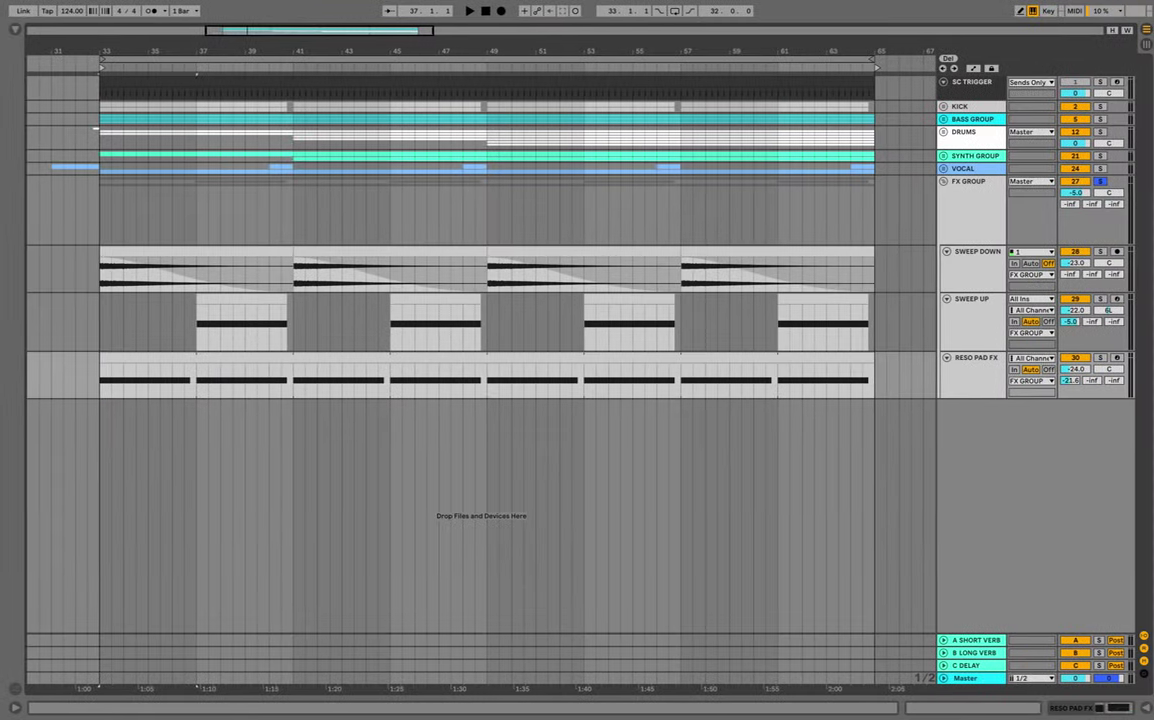
Insert an audio track below RESO PAD FX and place FX DARK TEXTURE Fm.wav on it at bar 33.
right_click(1031, 384)
left_click(1022, 480)
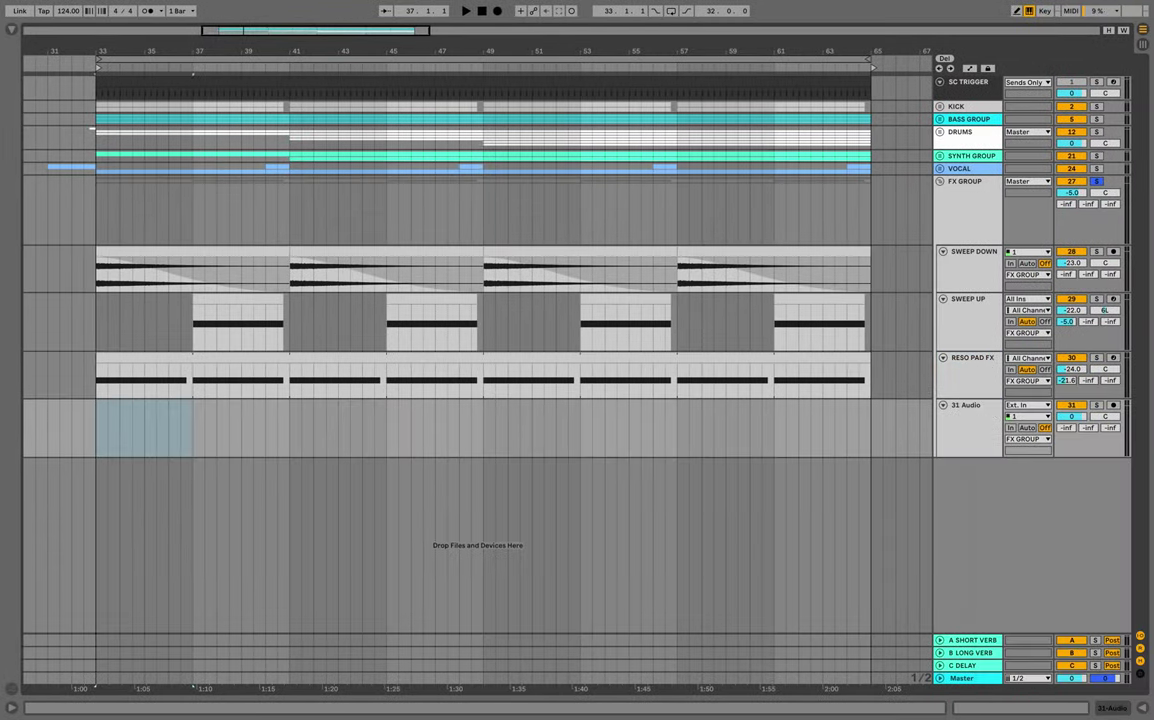
key("alt+super+b")
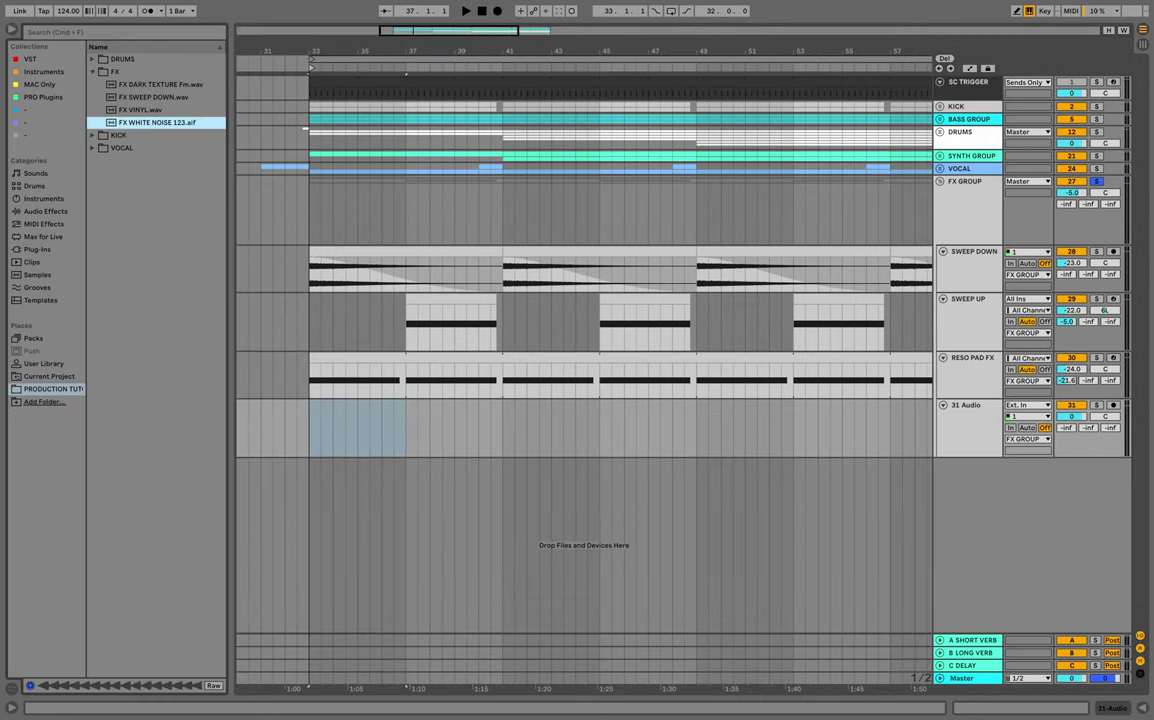
left_click(160, 85)
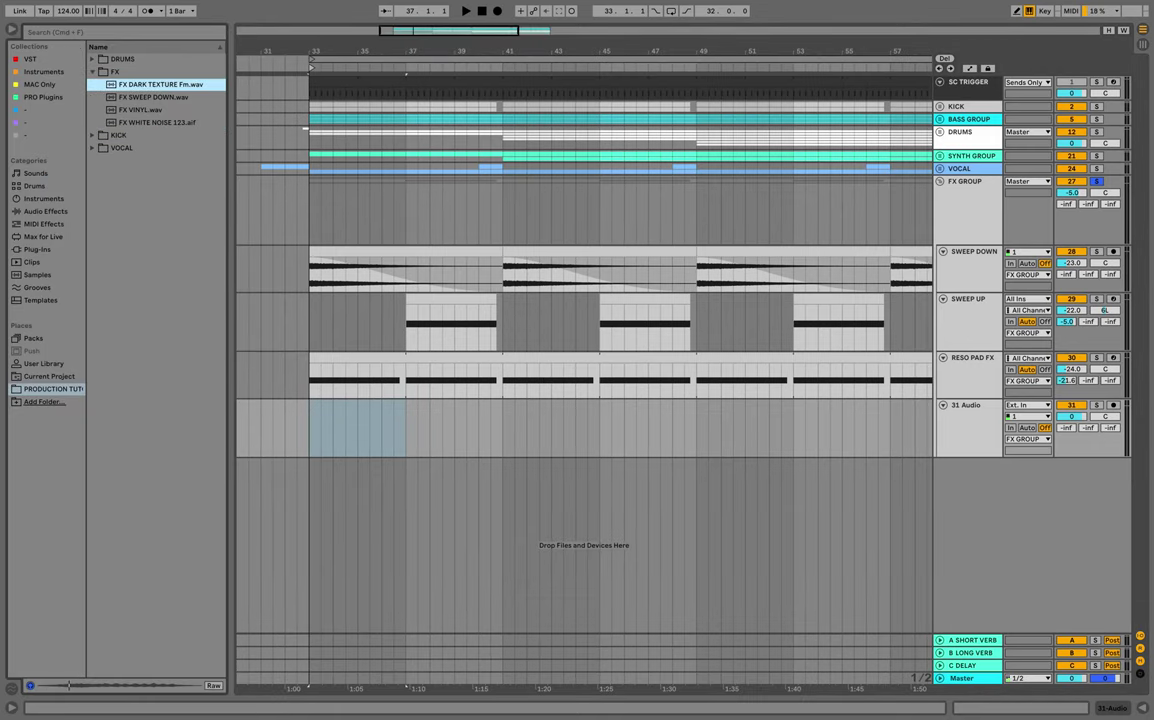
left_click_drag(165, 86, 340, 425)
Solo and audition the dark texture track, and set its clip's warp mode to Complex.
key("space")
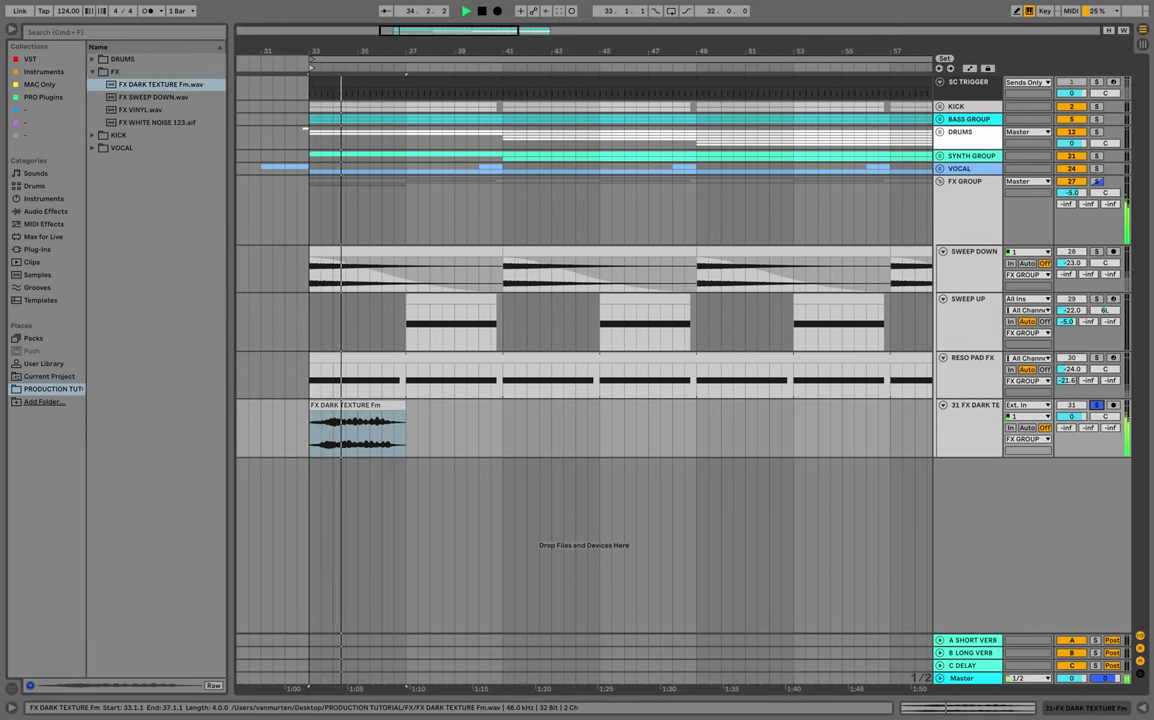
key("space")
double_click(354, 405)
left_click(42, 202)
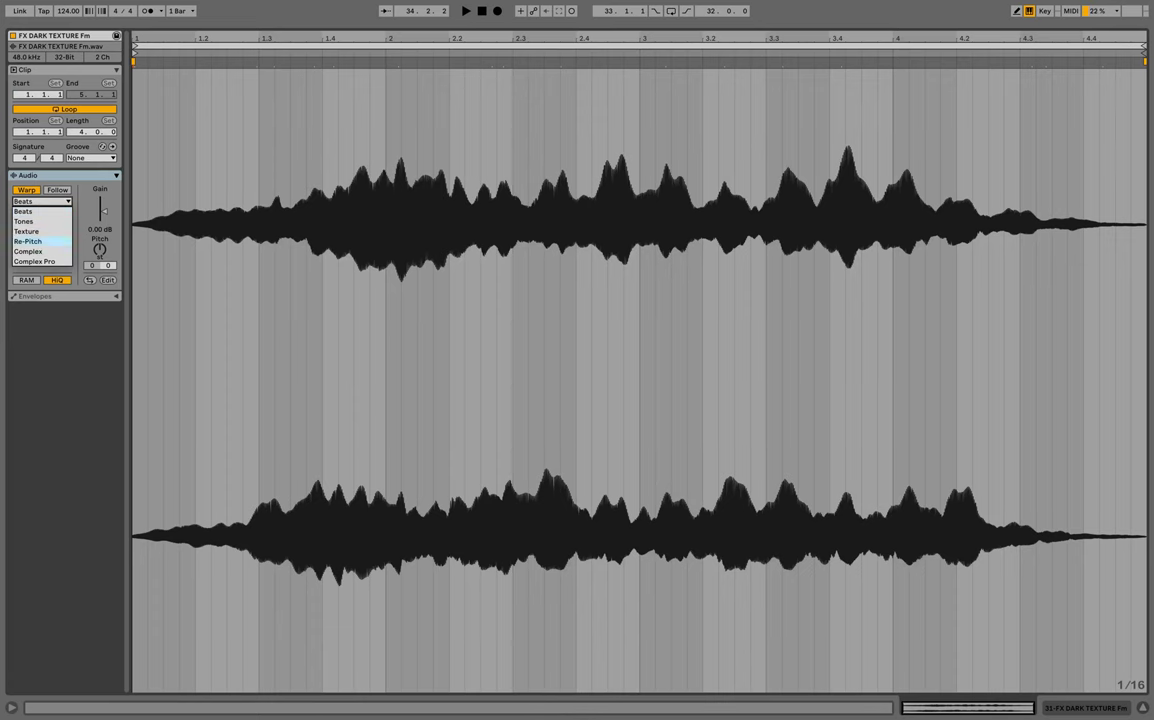
left_click(30, 251)
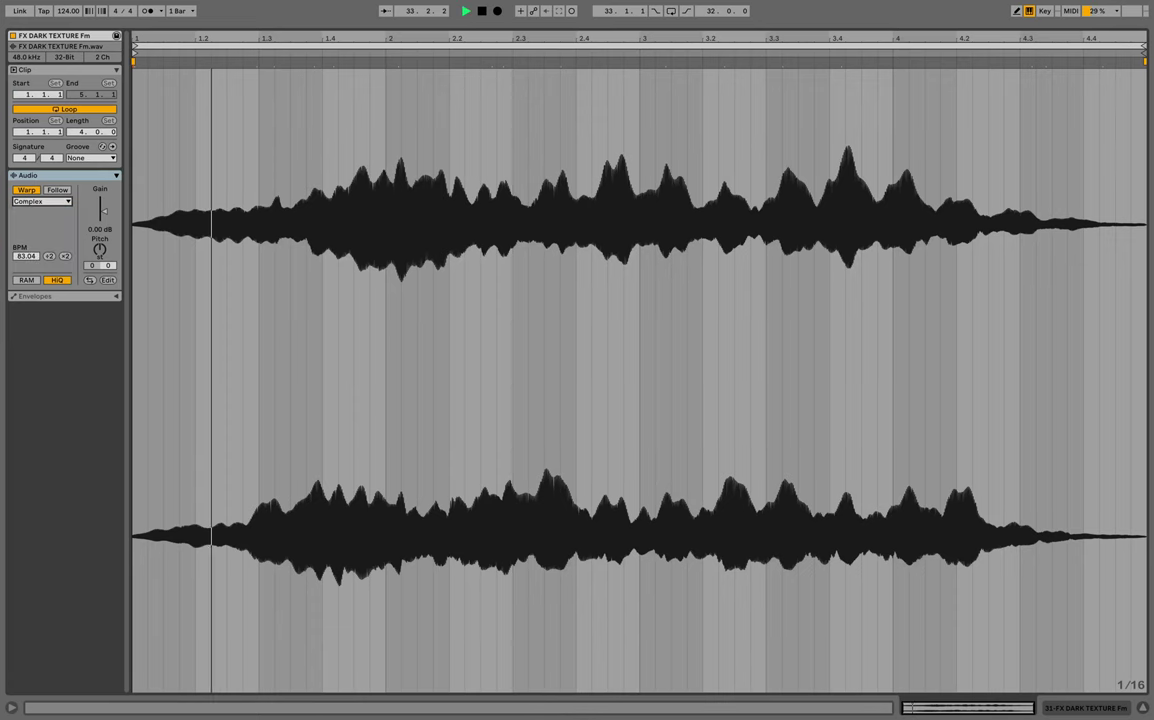
key("super+alt+l")
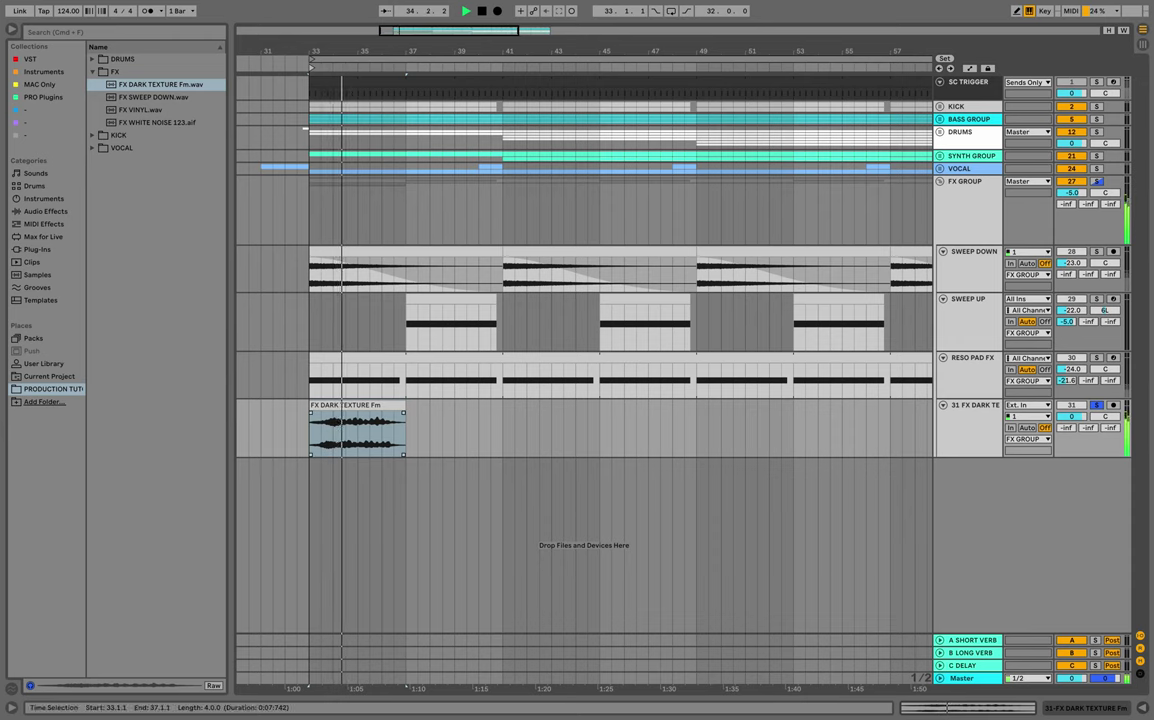
Clear the dark texture clip's name and duplicate the clip repeatedly to fill the track up to bar 65.
left_click(387, 403)
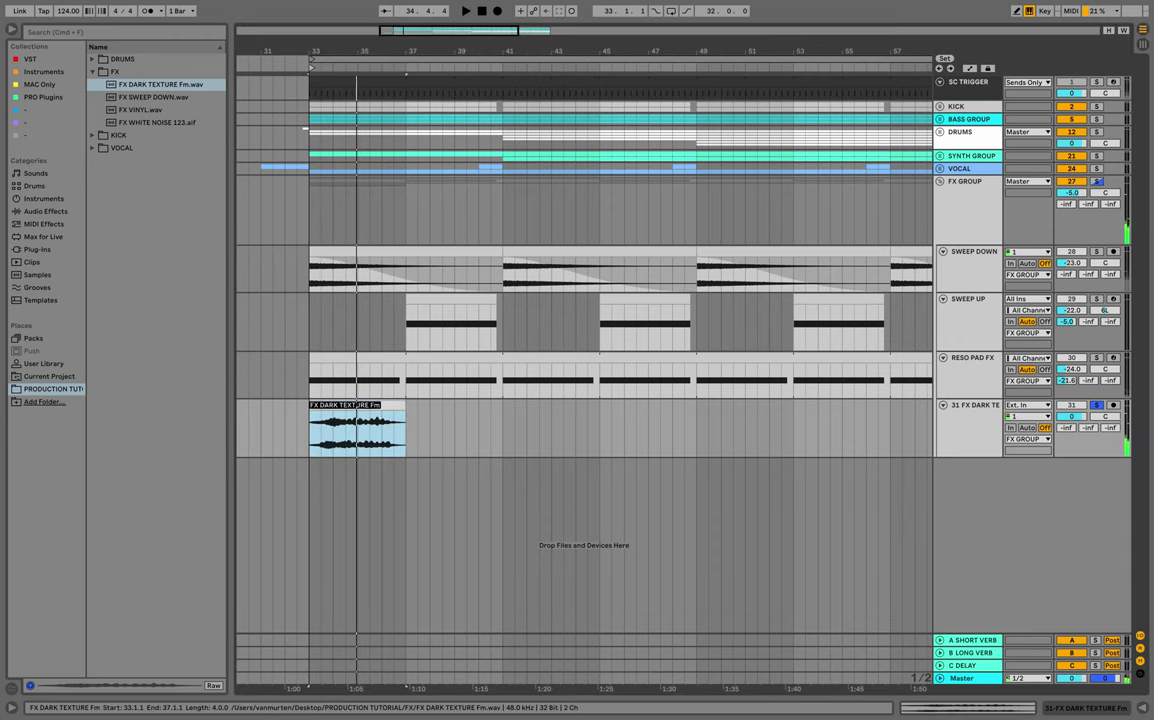
key("BackSpace")
key("Return")
left_click_drag(488, 51, 414, 32)
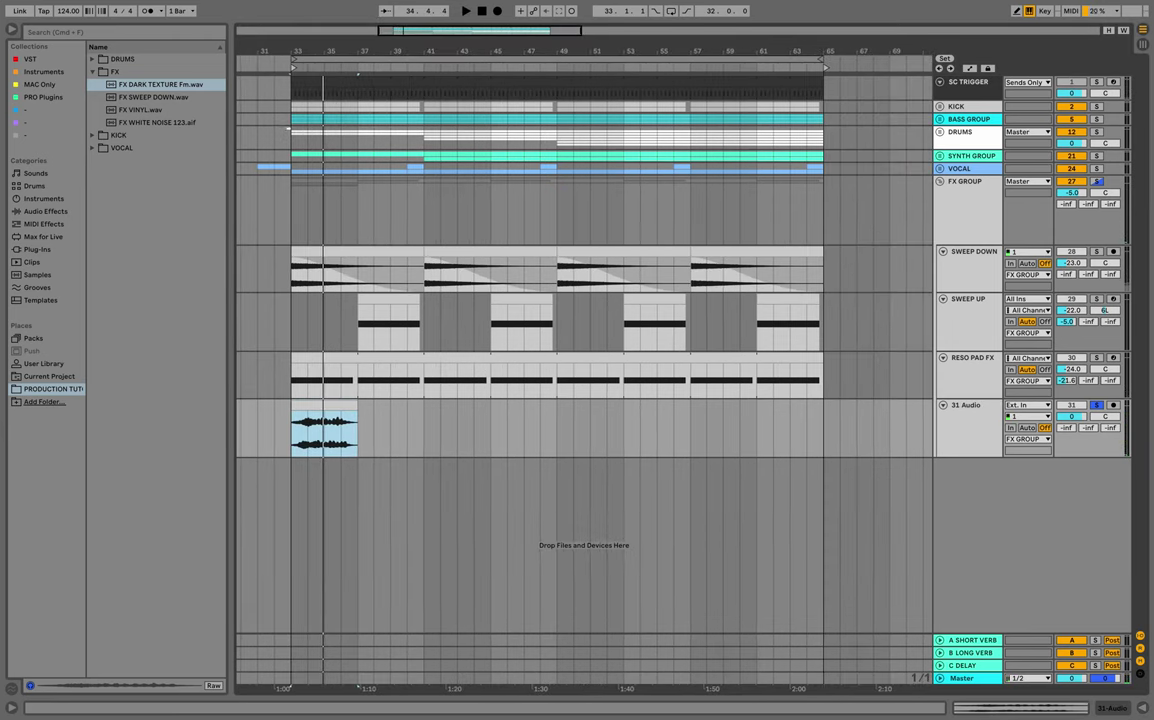
key("ctrl+d")
key("ctrl+d")
key("ctrl+d")
key("ctrl+d")
key("ctrl+d")
key("ctrl+d")
key("ctrl+d")
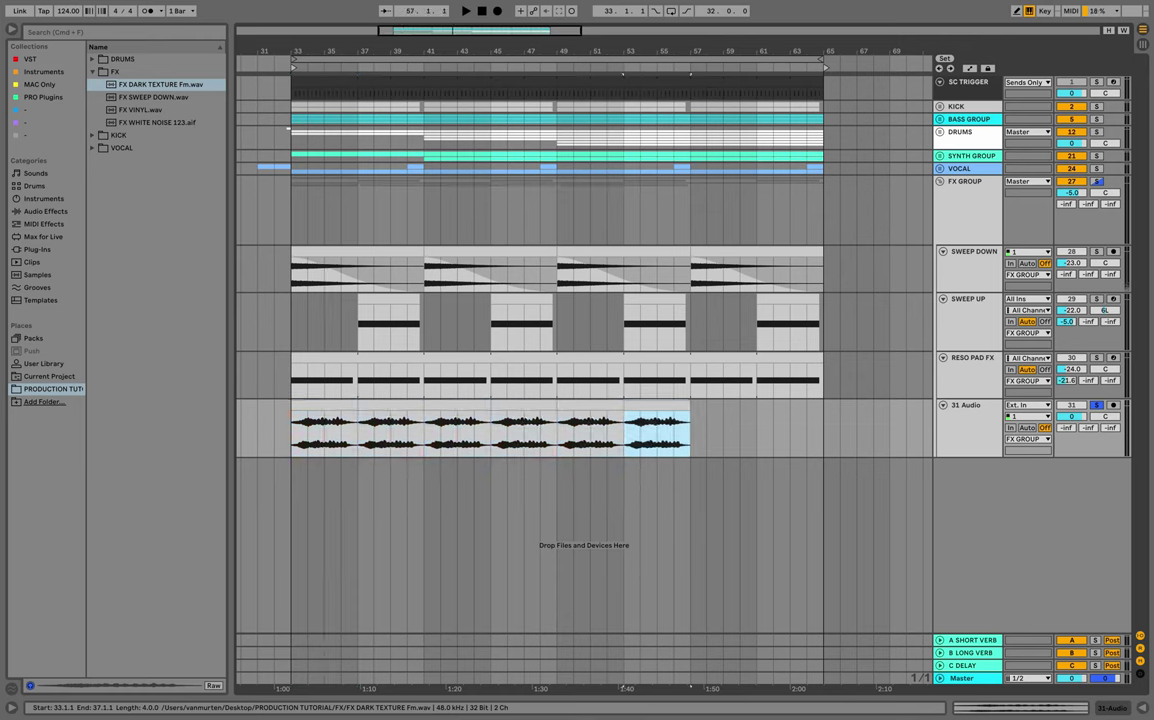
Solo the whole FX GROUP and set the dark texture track's volume to -20.0 dB during playback.
key("space")
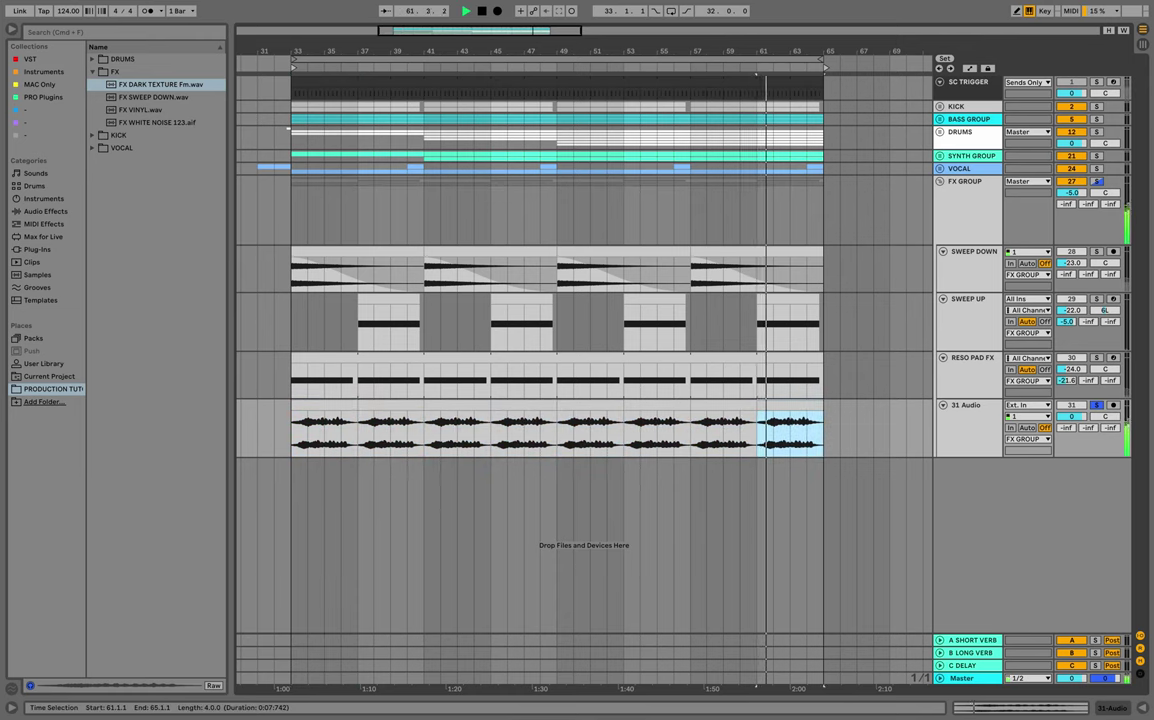
left_click(1097, 182)
key("space")
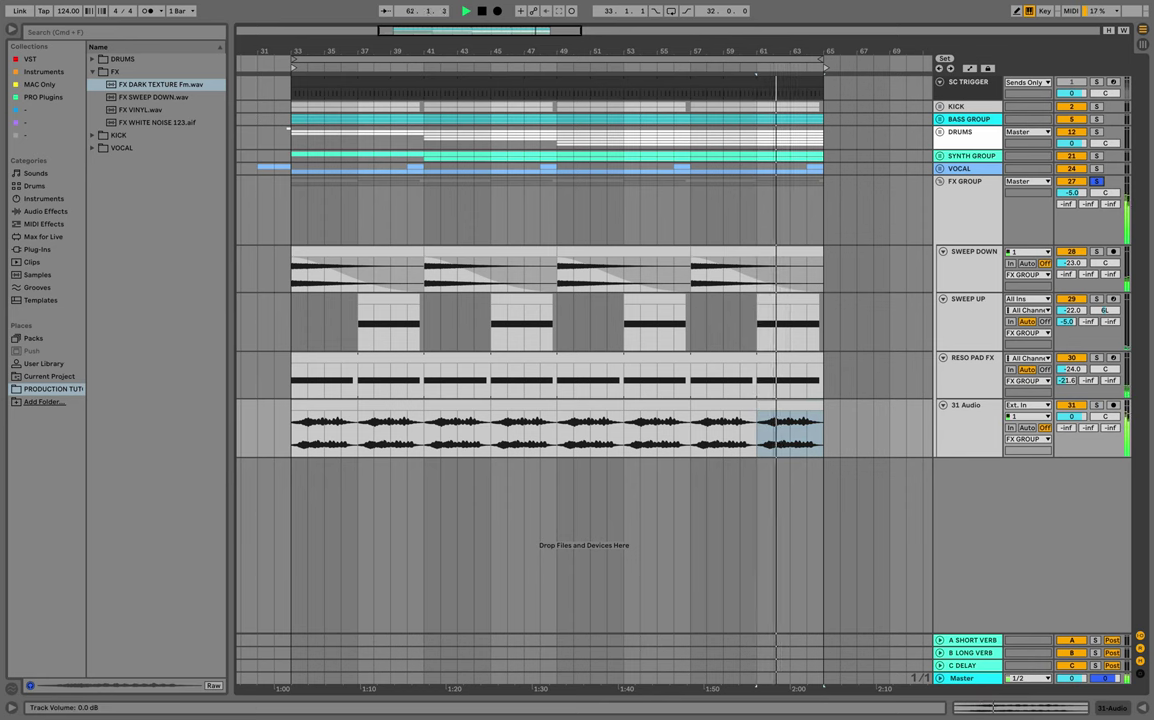
key("space")
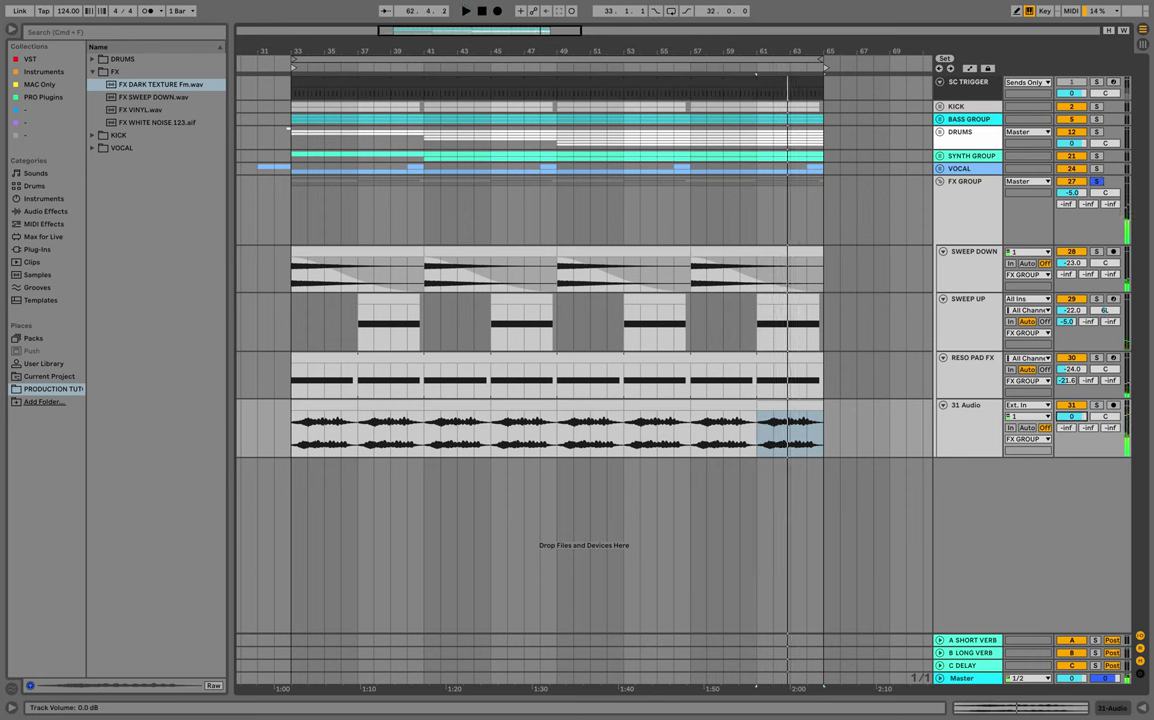
key("space")
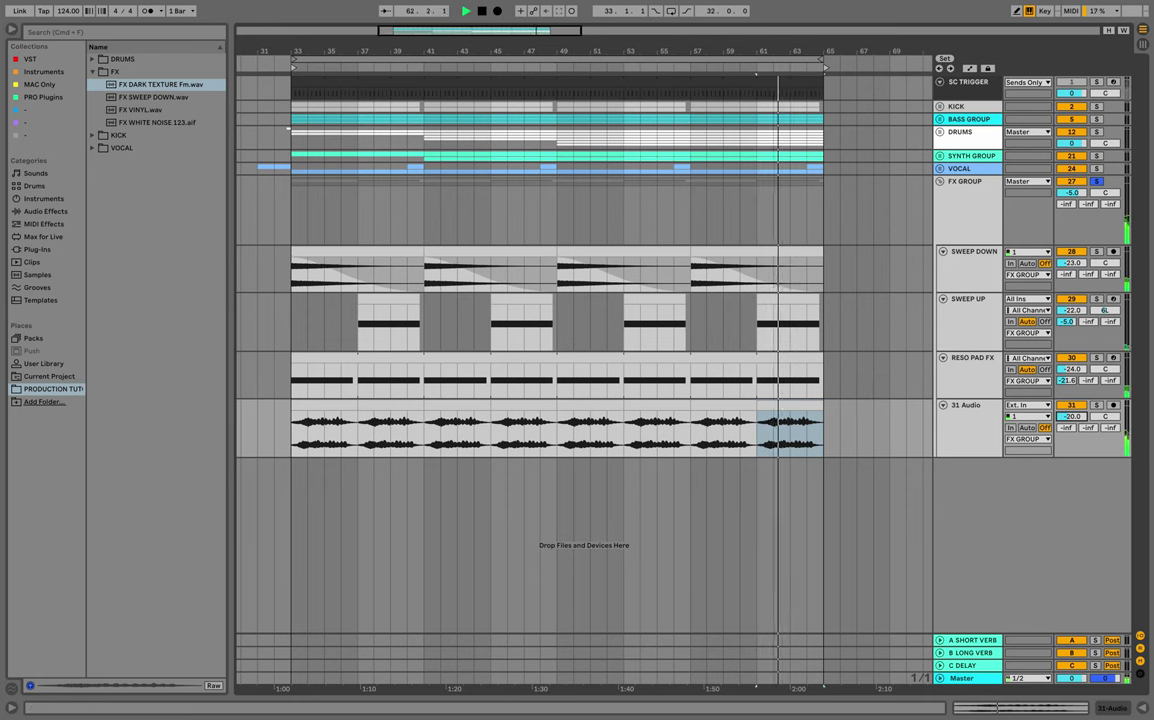
Set the dark texture track's B LONG VERB send to -25.0 dB and C DELAY send to -15.0 dB, auditioning from bar 33.
key("space")
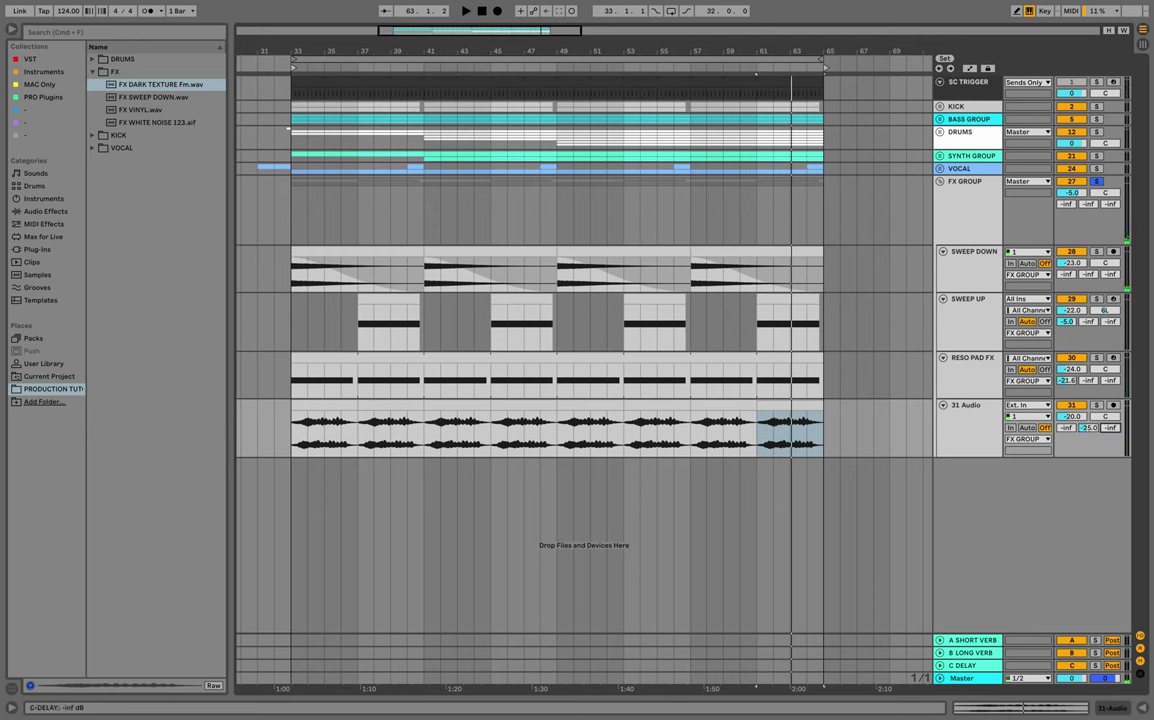
key("space")
left_click(294, 431)
key("space")
key("space")
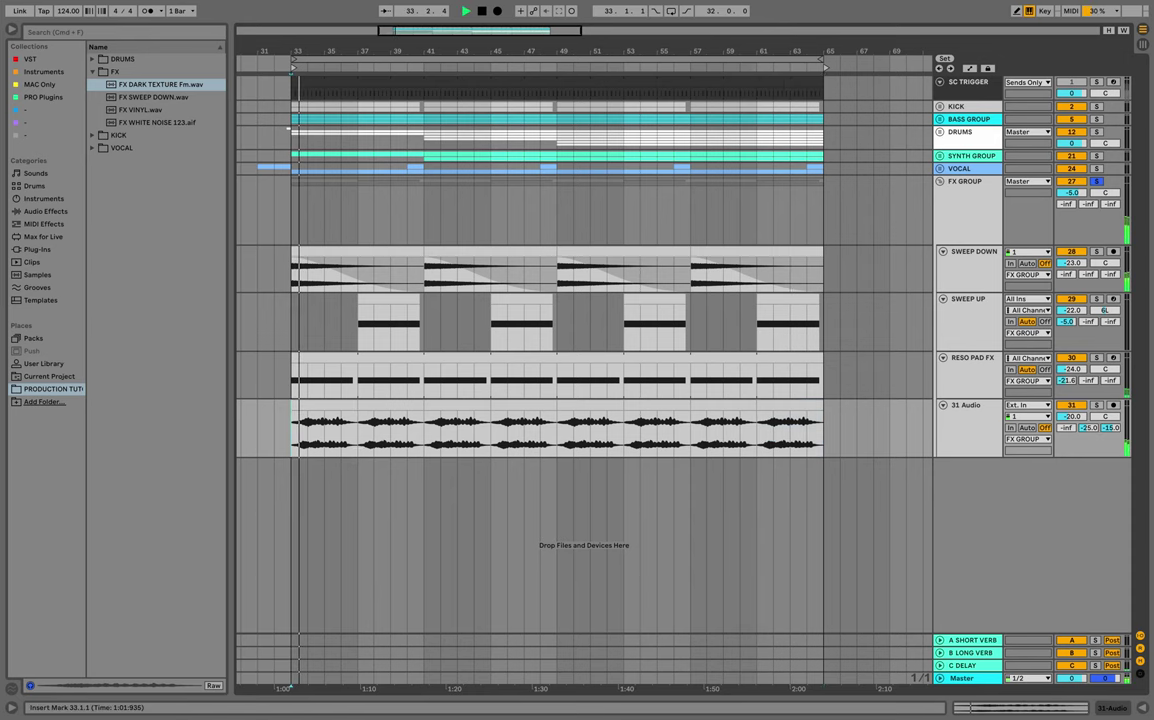
scroll(652, 314, "left", 5)
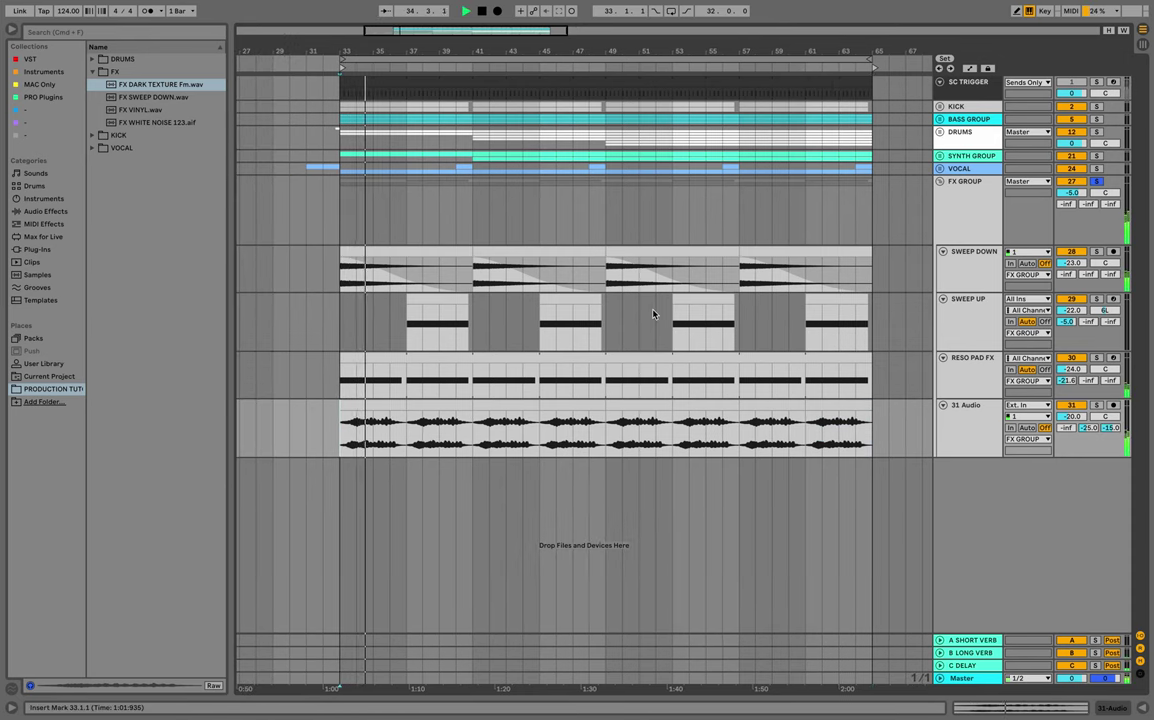
scroll(652, 314, "right", 2)
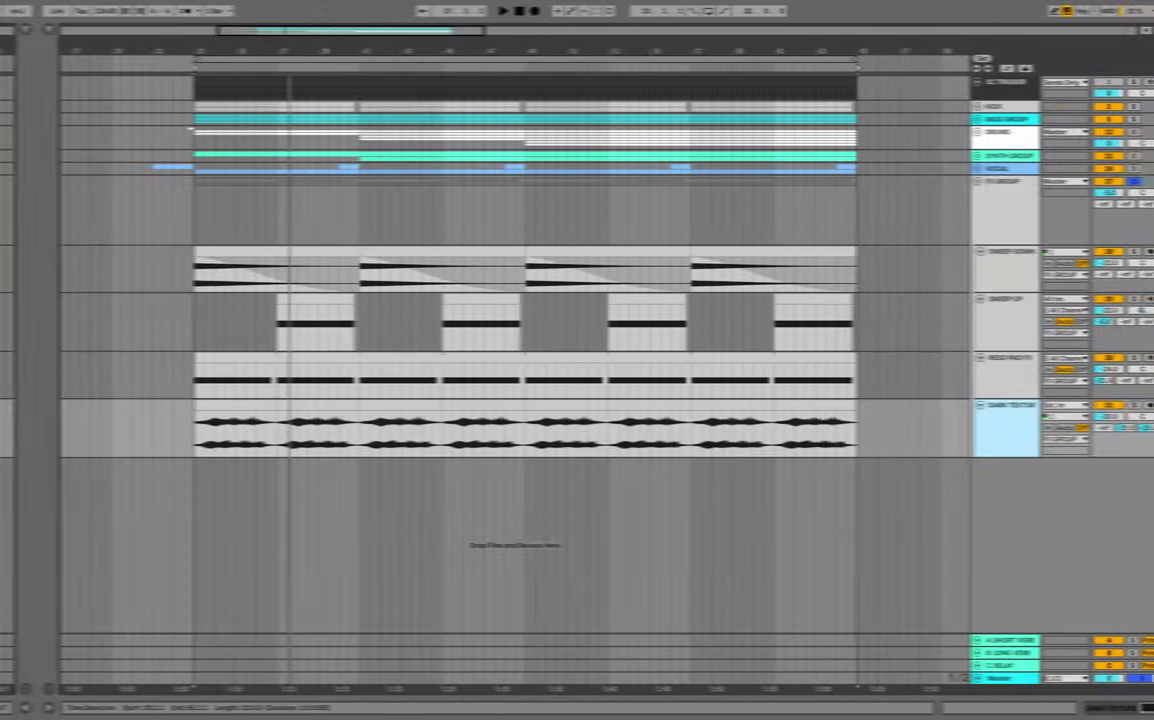
Insert an audio track below the dark texture track and place FX WHITE NOISE 123.aif on it at bar 33.
right_click(1007, 420)
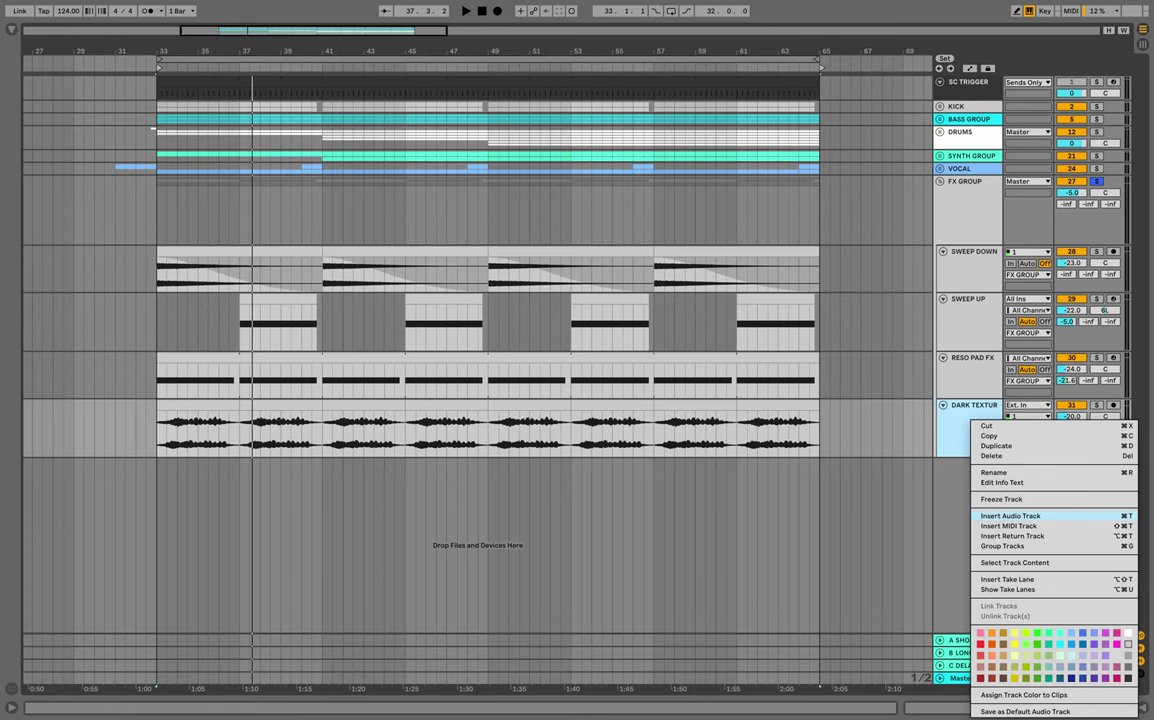
left_click(1010, 516)
key("alt+super+b")
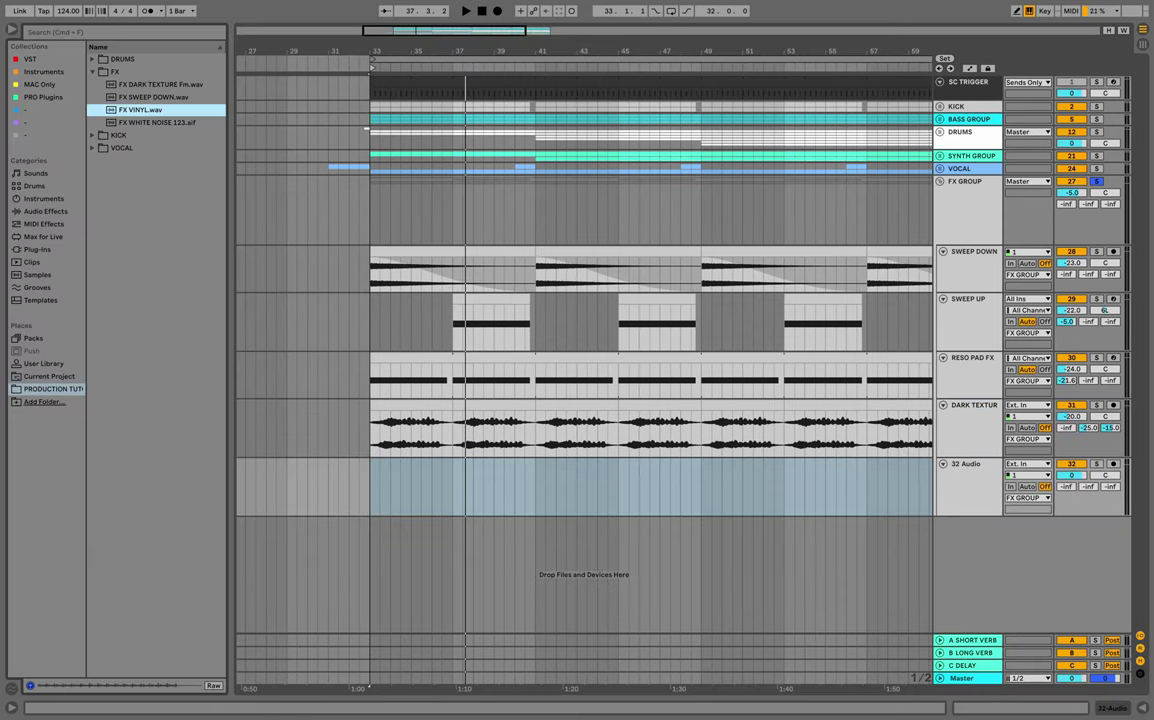
left_click(157, 123)
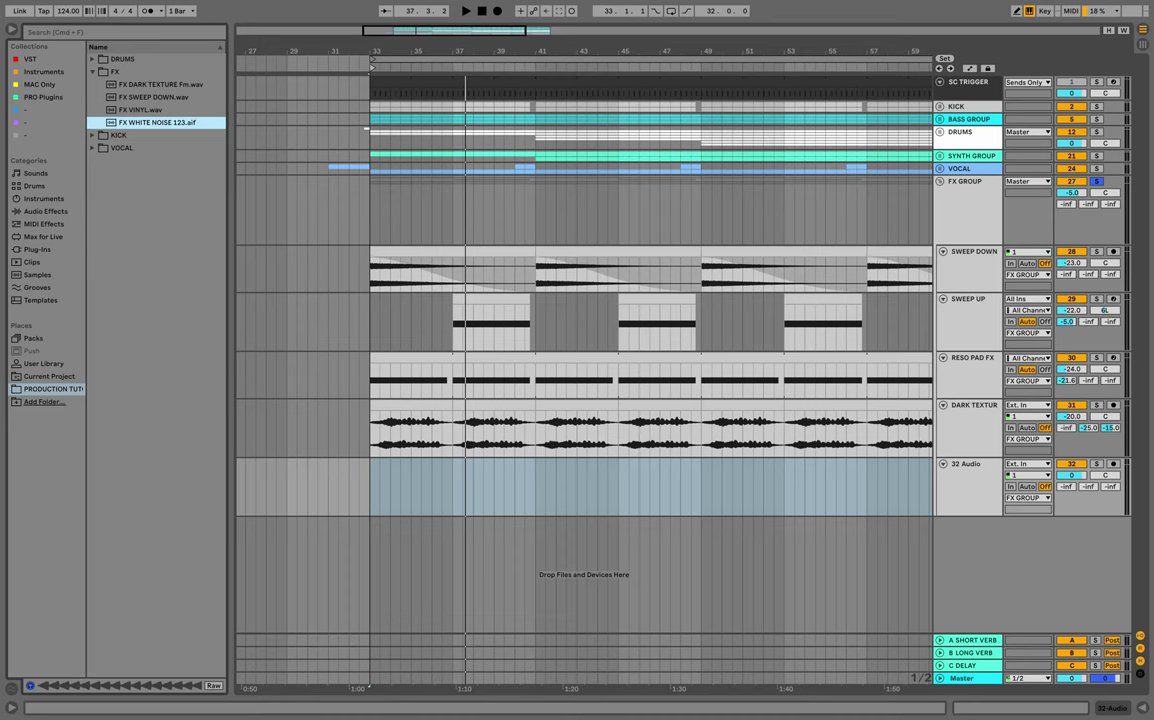
left_click_drag(157, 122, 380, 480)
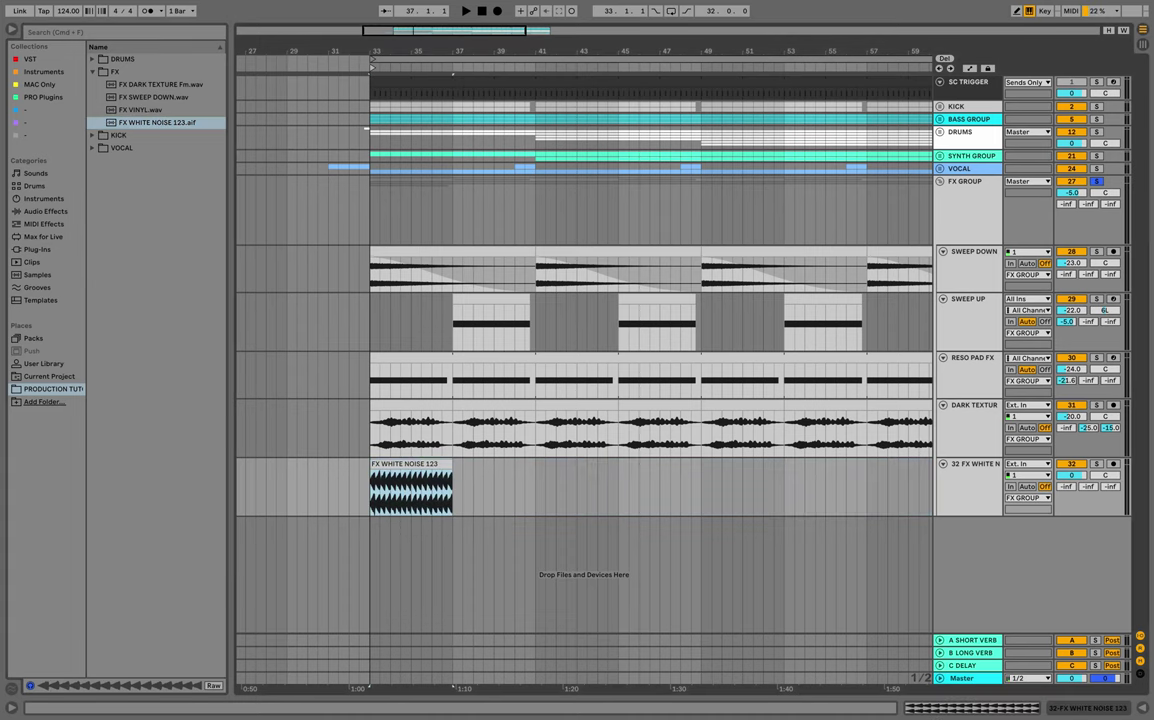
Solo the white noise track and set its clip gain to -20.0 dB, auditioning the result.
left_click(1097, 464)
key("space")
key("space")
double_click(404, 464)
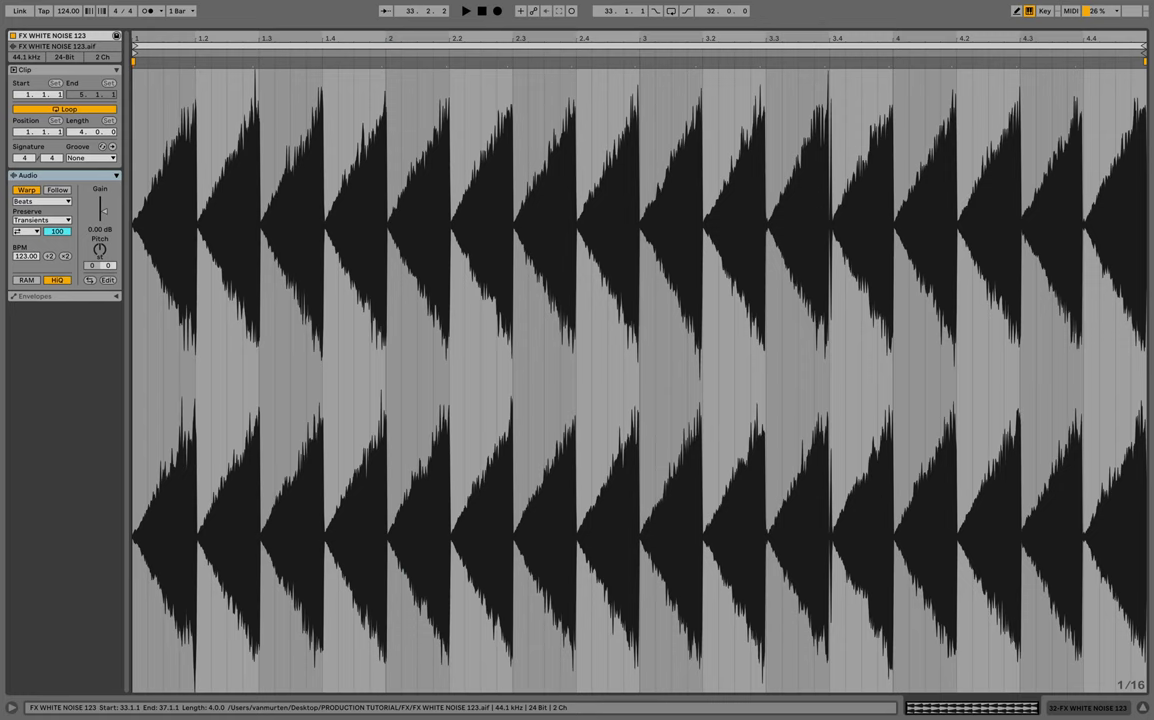
left_click(103, 215)
type("-2")
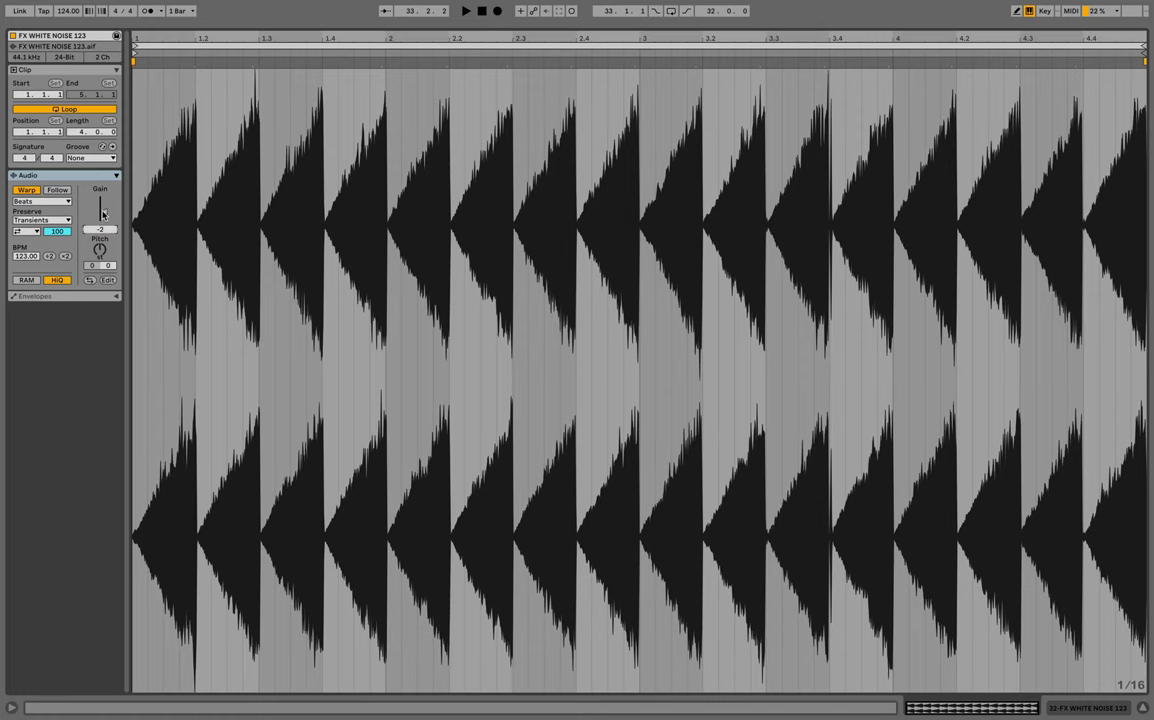
type("0")
key("Return")
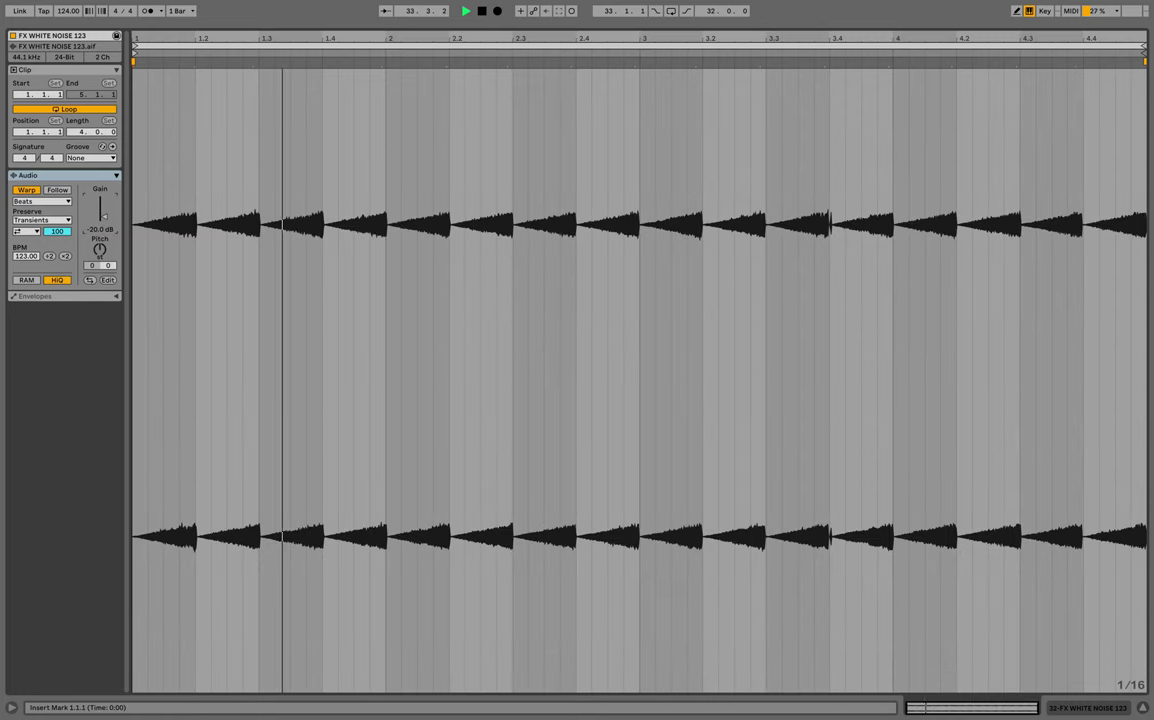
key("space")
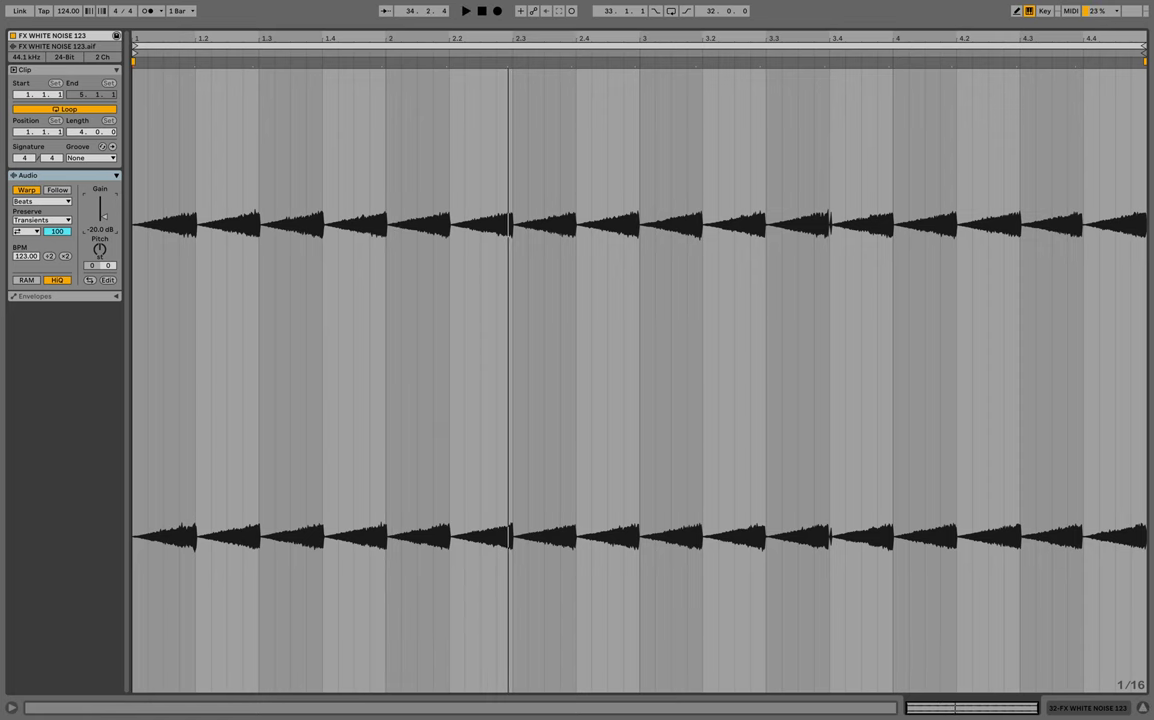
Clear the white noise clip's name and extend the looping clip to bar 65.
left_click(1138, 706)
left_click(411, 464)
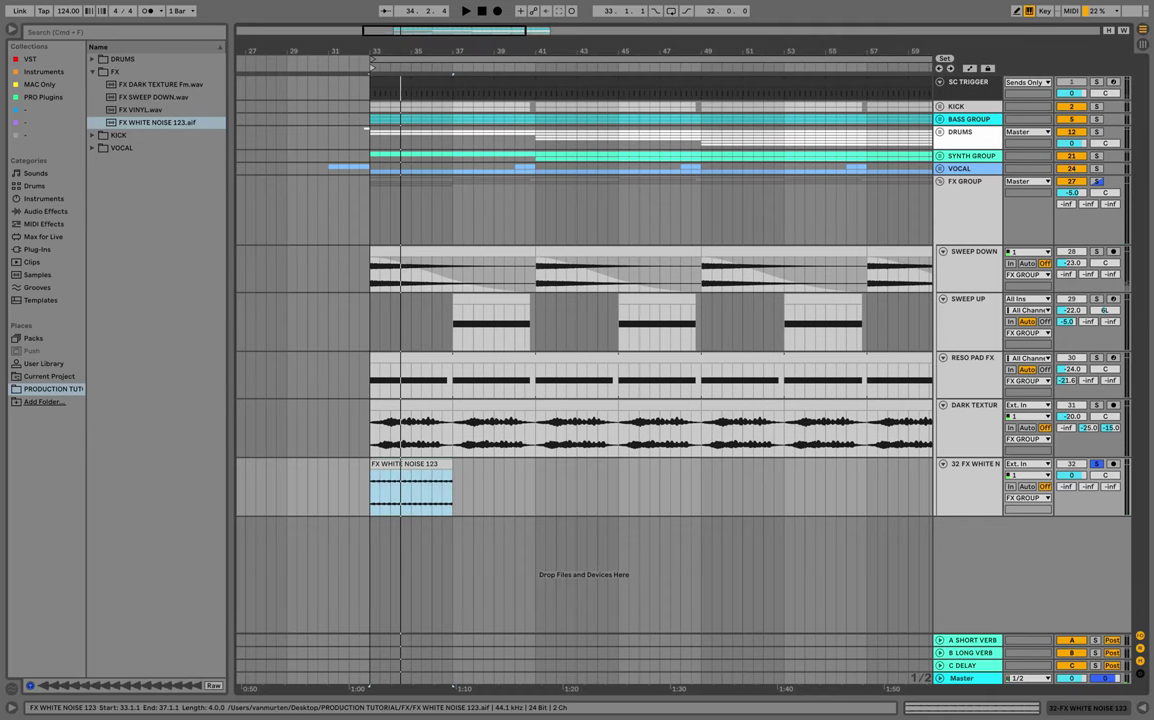
key("super+d")
key("super+d")
key("super+d")
key("super+d")
key("super+d")
key("super+d")
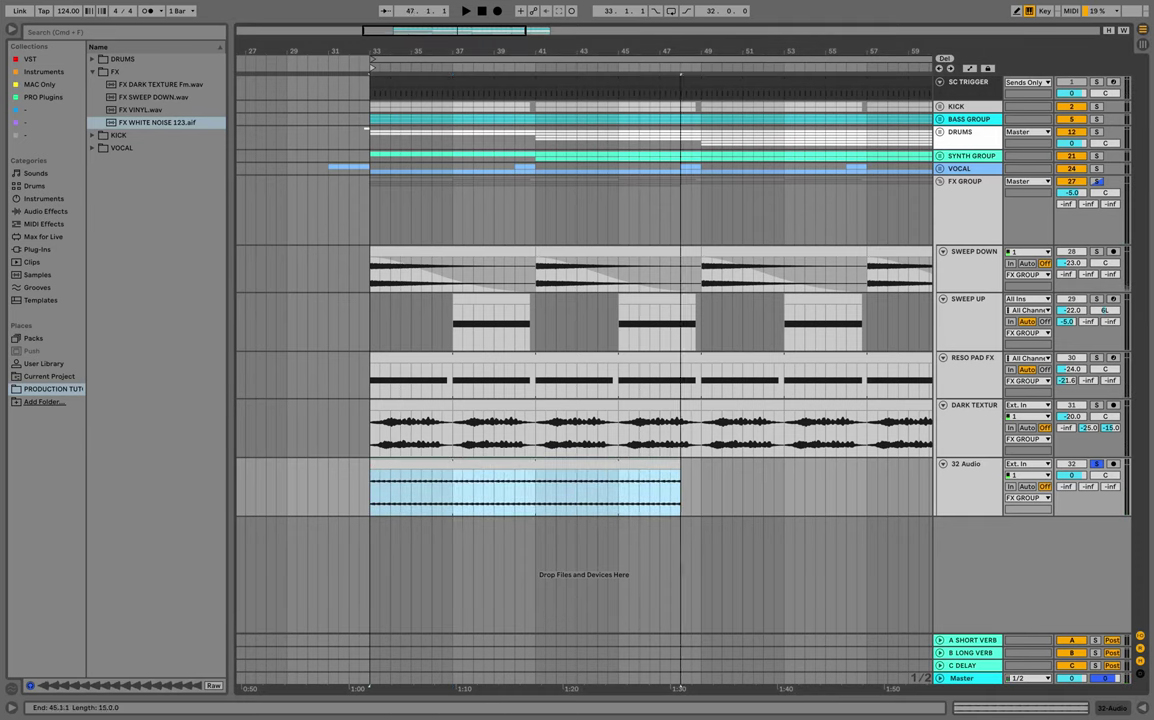
key("super+d")
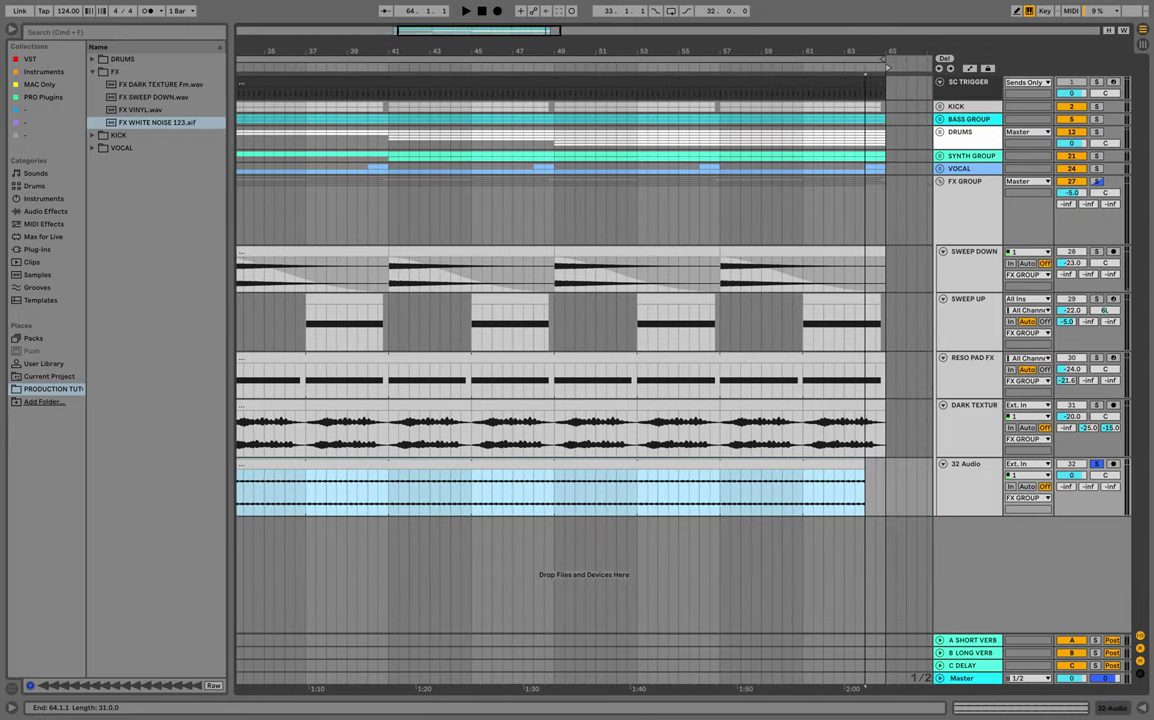
Audition the extended white noise clip from bar 33, solo the whole FX group and change the clip's warp mode.
key("space")
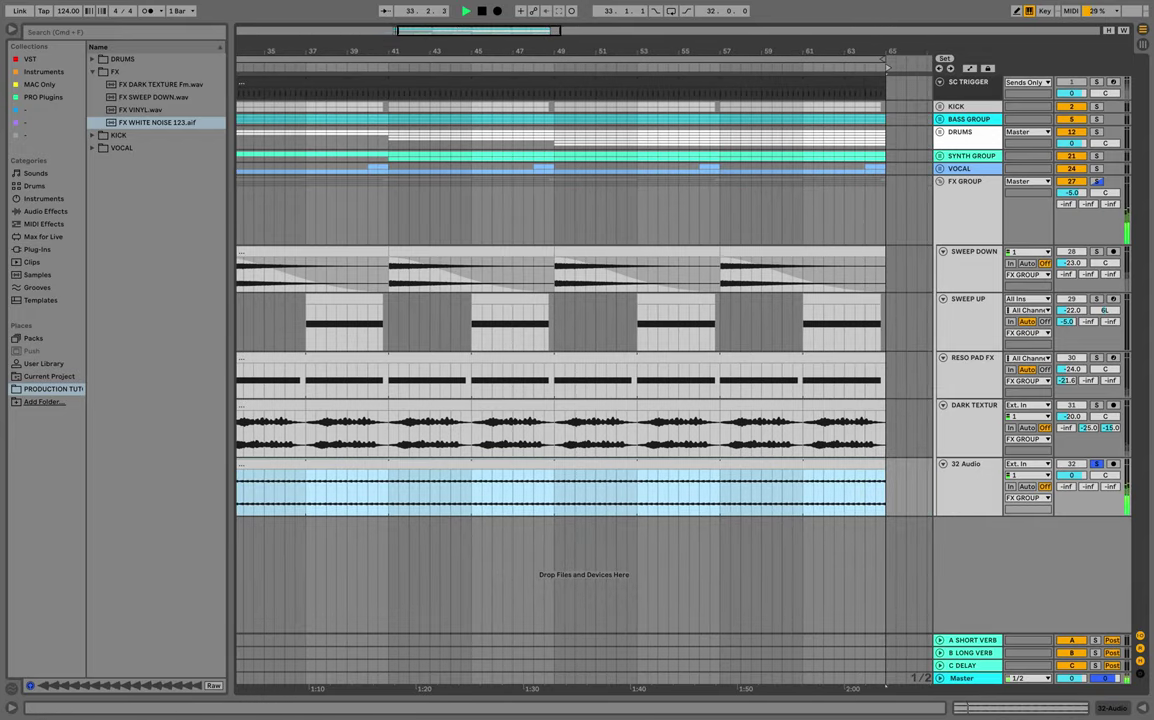
mouse_move(621, 51)
left_mouse_down()
mouse_move(631, 49)
mouse_move(620, 34)
left_mouse_up()
key("space")
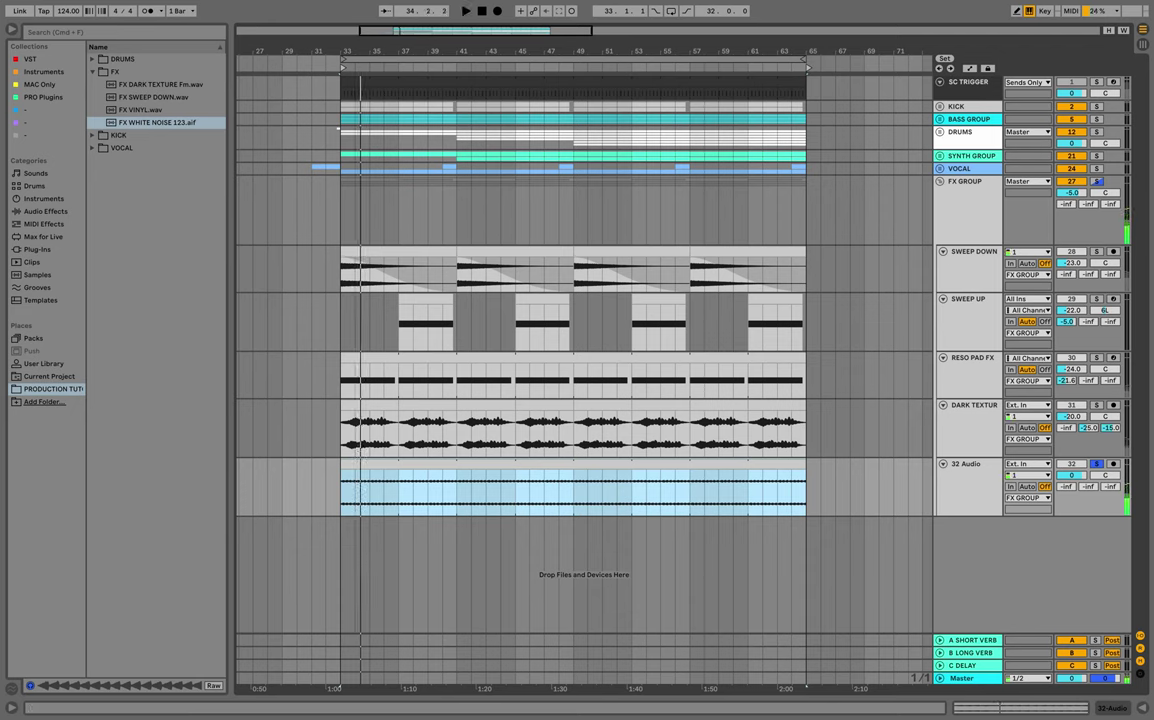
left_click(1097, 182)
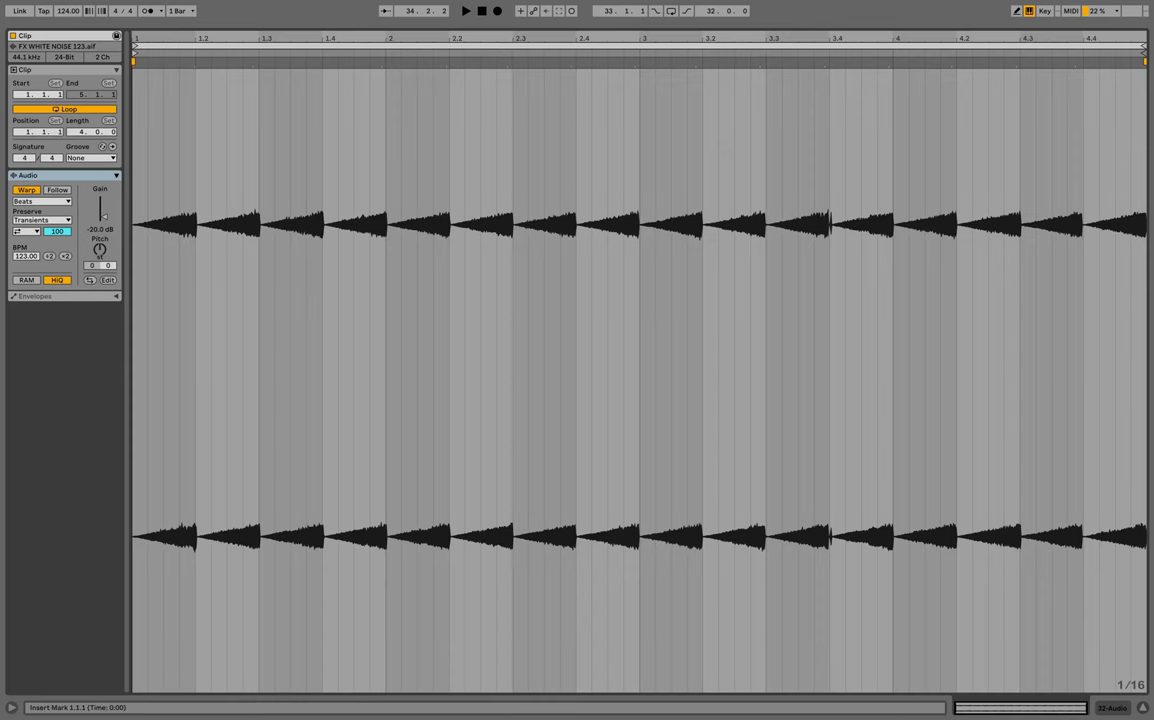
left_click(42, 202)
left_click(40, 251)
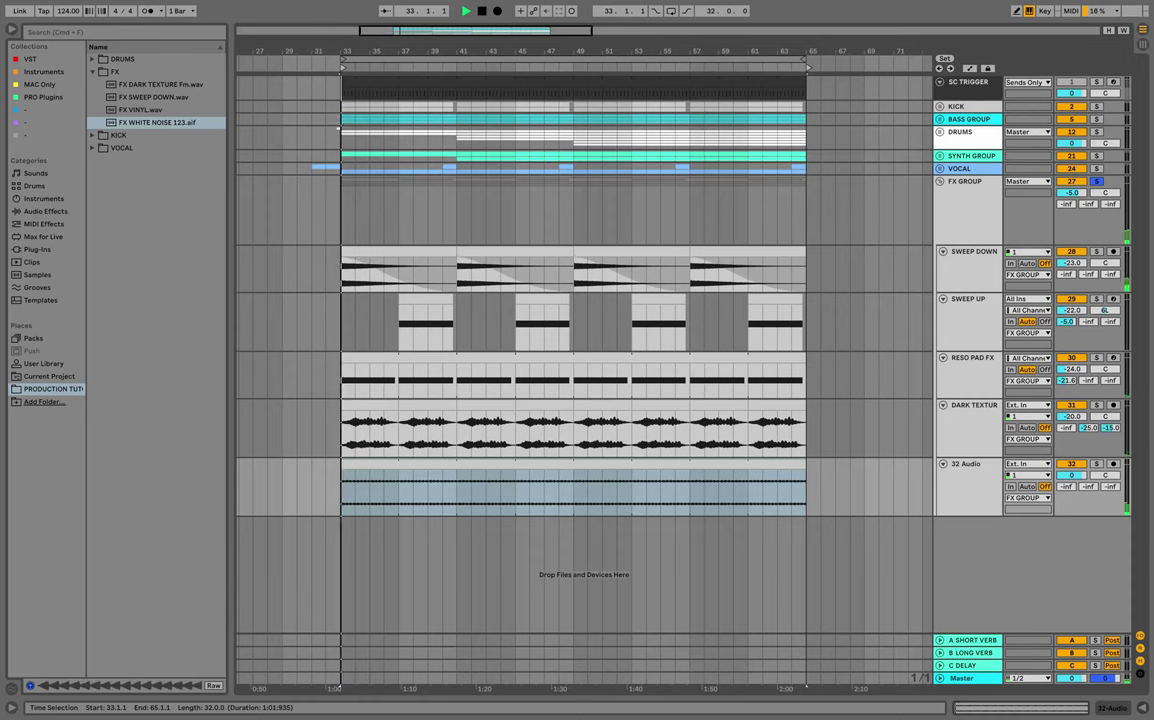
Set the white noise track's volume to -35.0 dB against the soloed FX group and rename the track BACKGROUND NOISE.
left_click(803, 413)
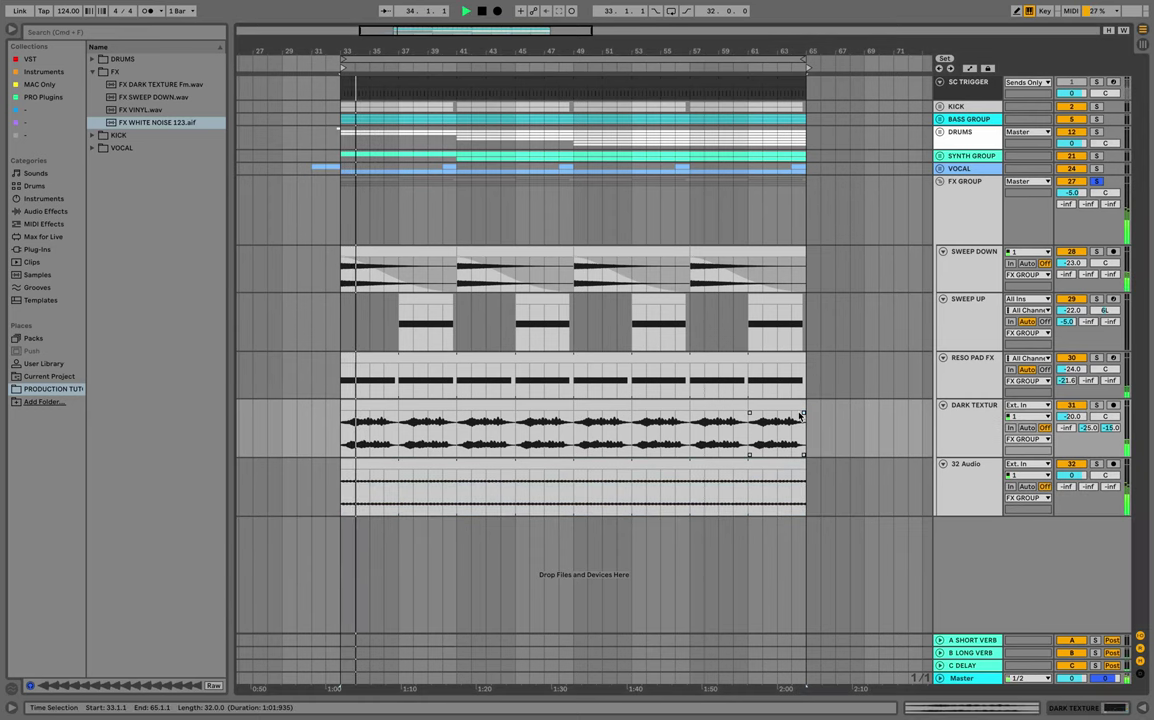
key("space")
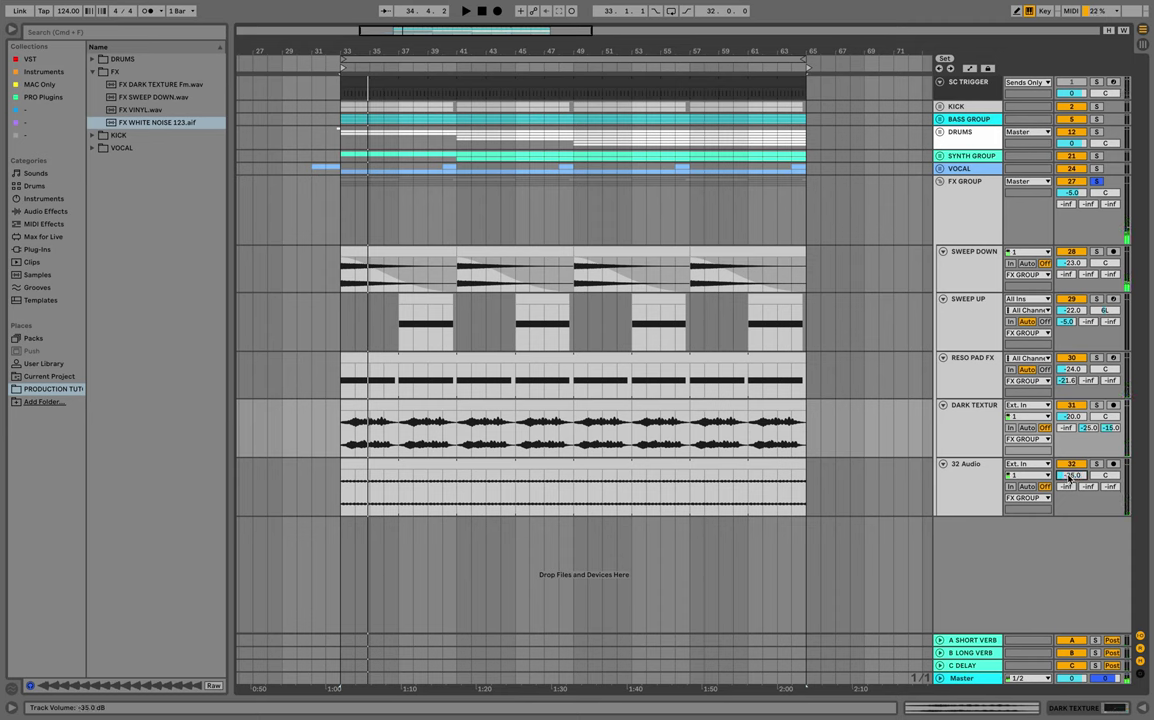
left_click(962, 476)
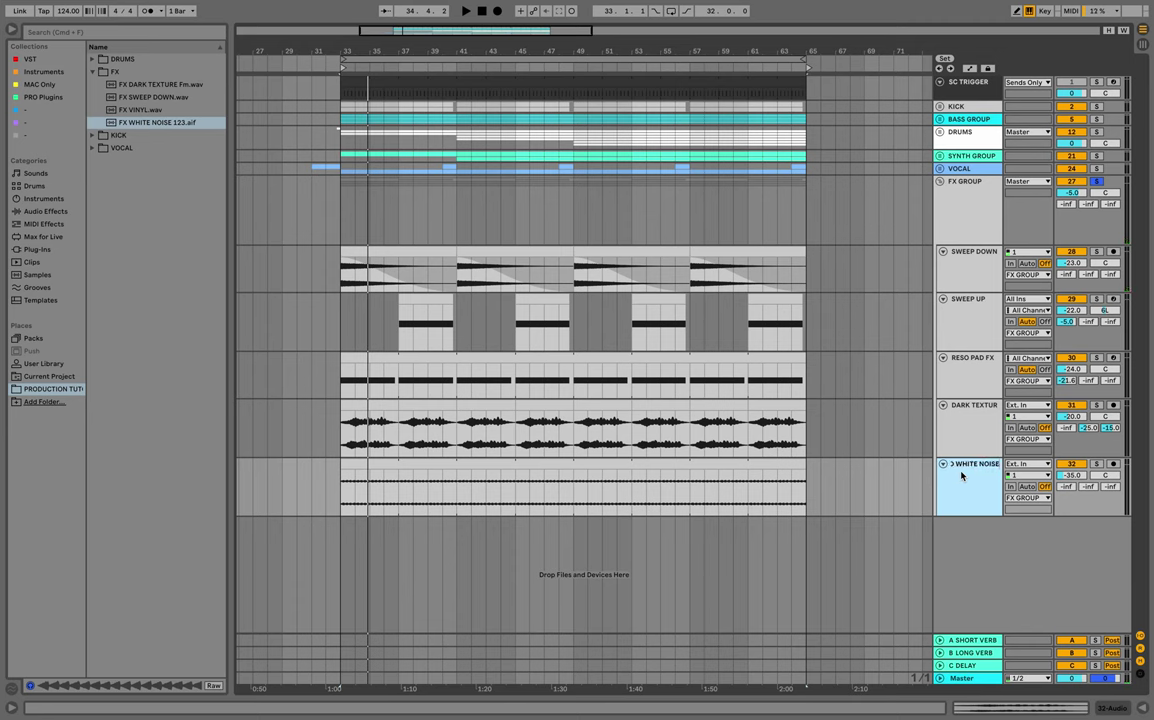
key("Return")
key("space")
Insert an audio track below BACKGROUND NOISE and place FX VINYL.wav from the FX folder on it at bar 33.
left_click_drag(400, 51, 412, 51)
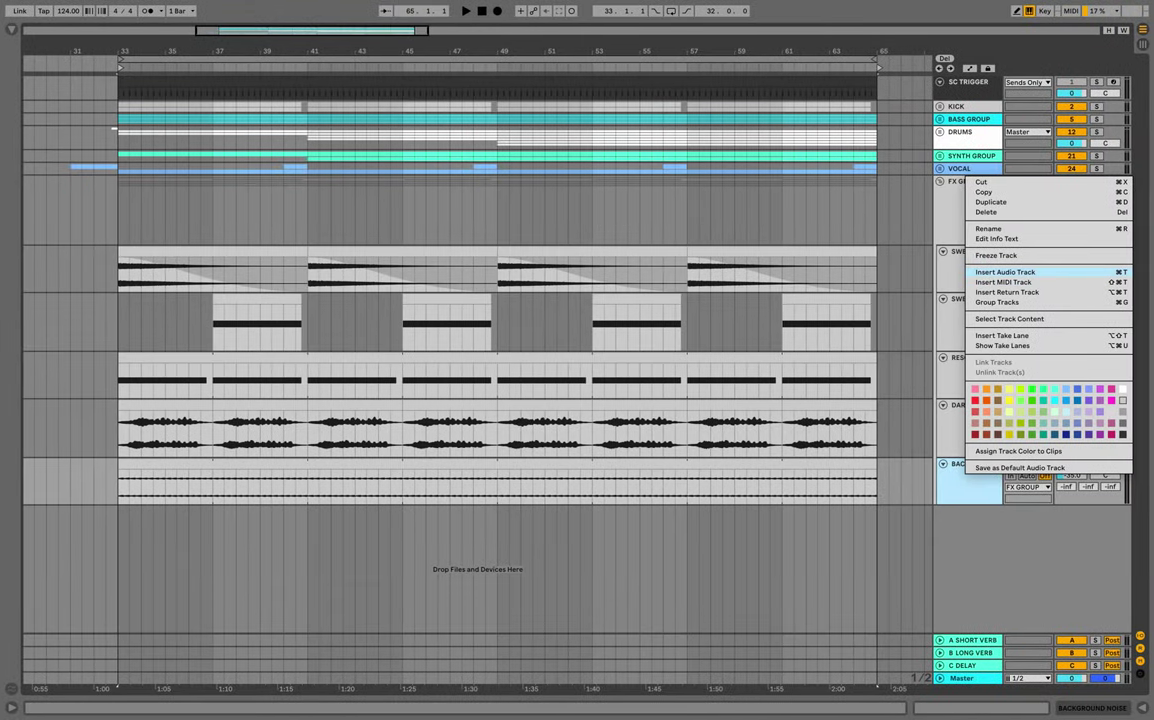
left_click(1005, 272)
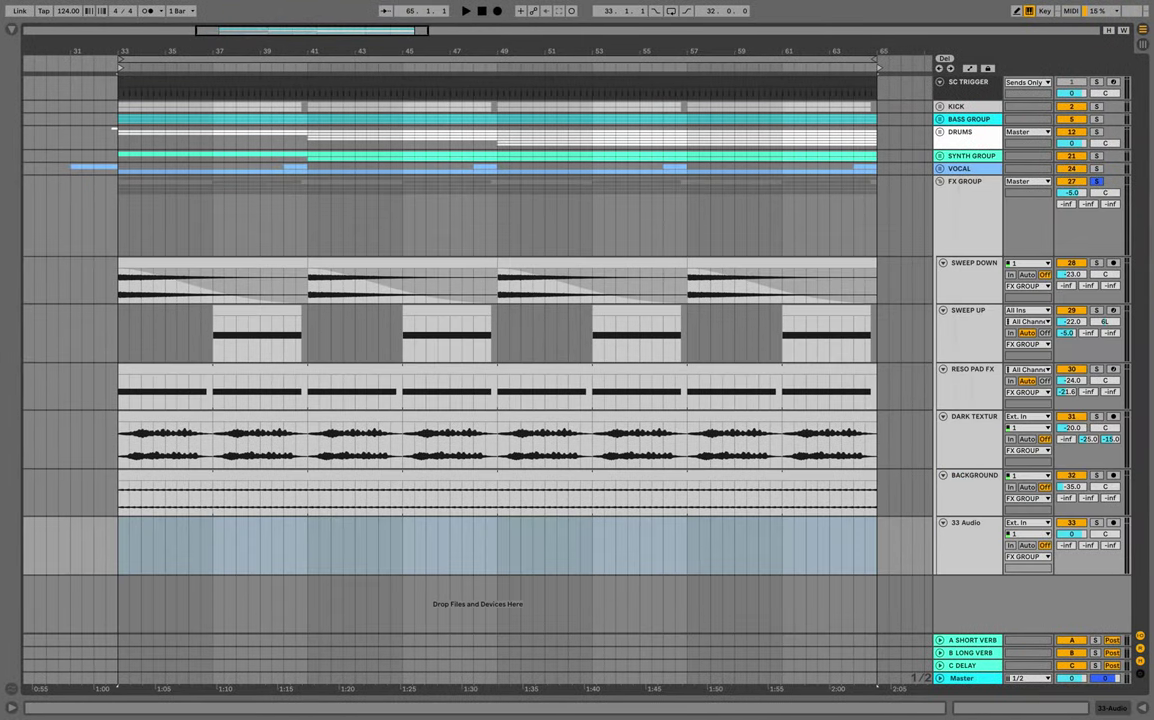
key("super+alt+b")
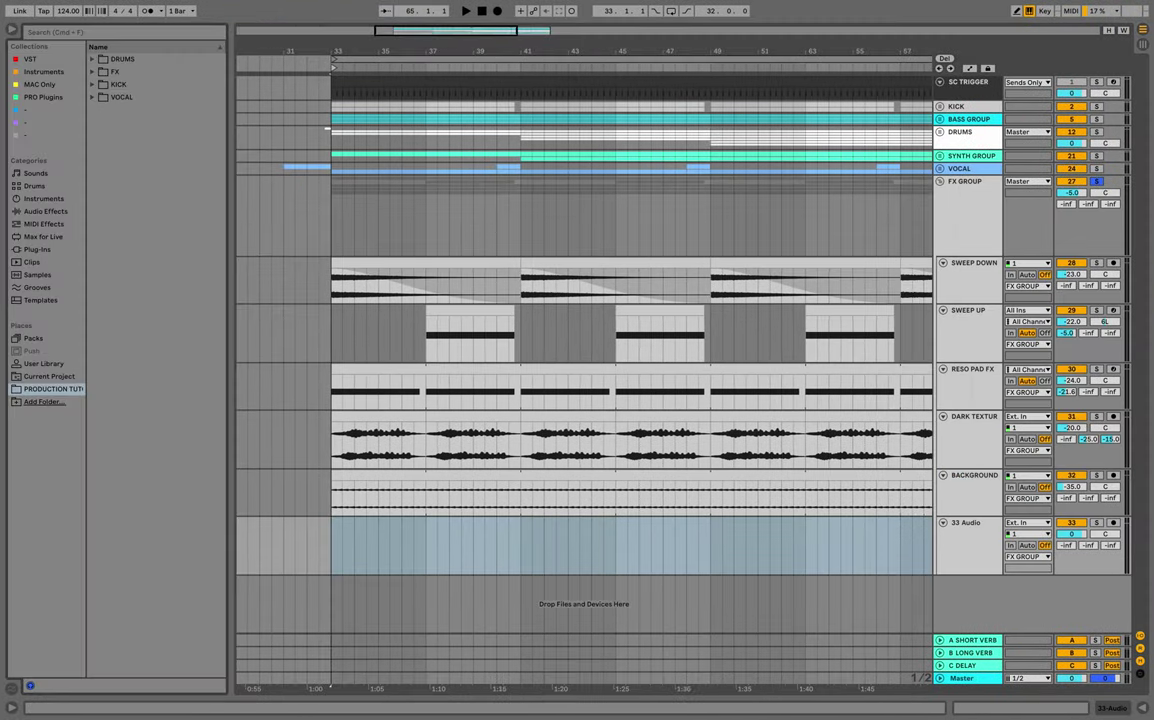
left_click(92, 72)
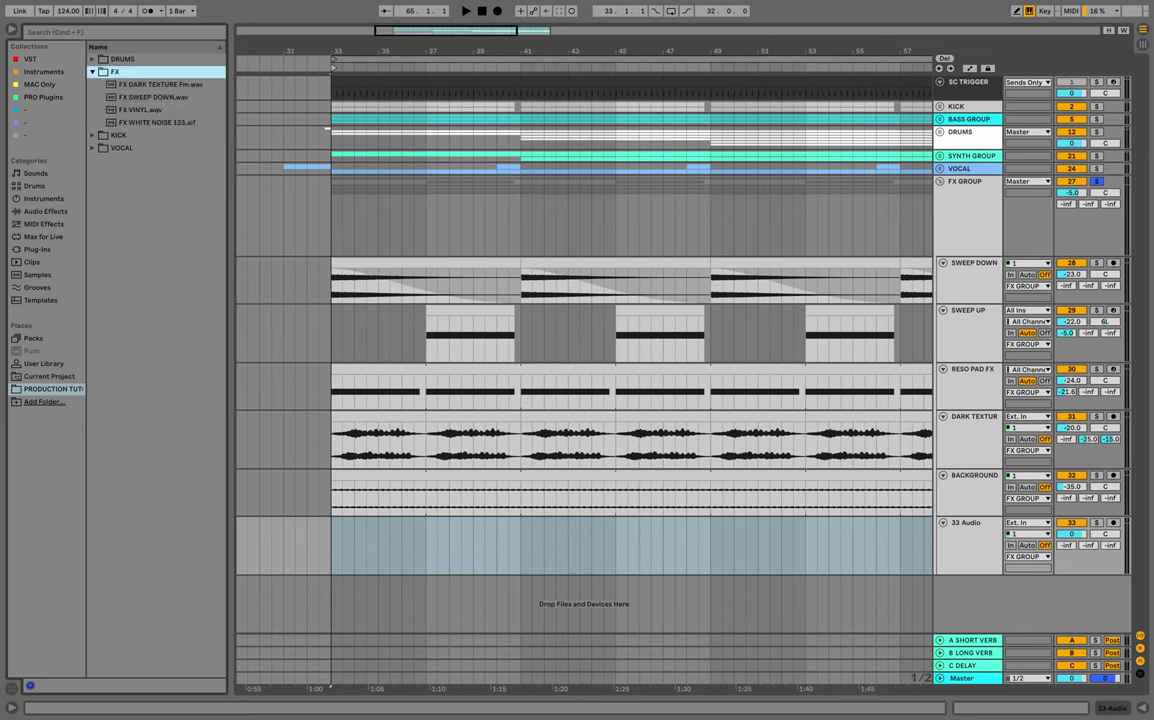
left_click(149, 111)
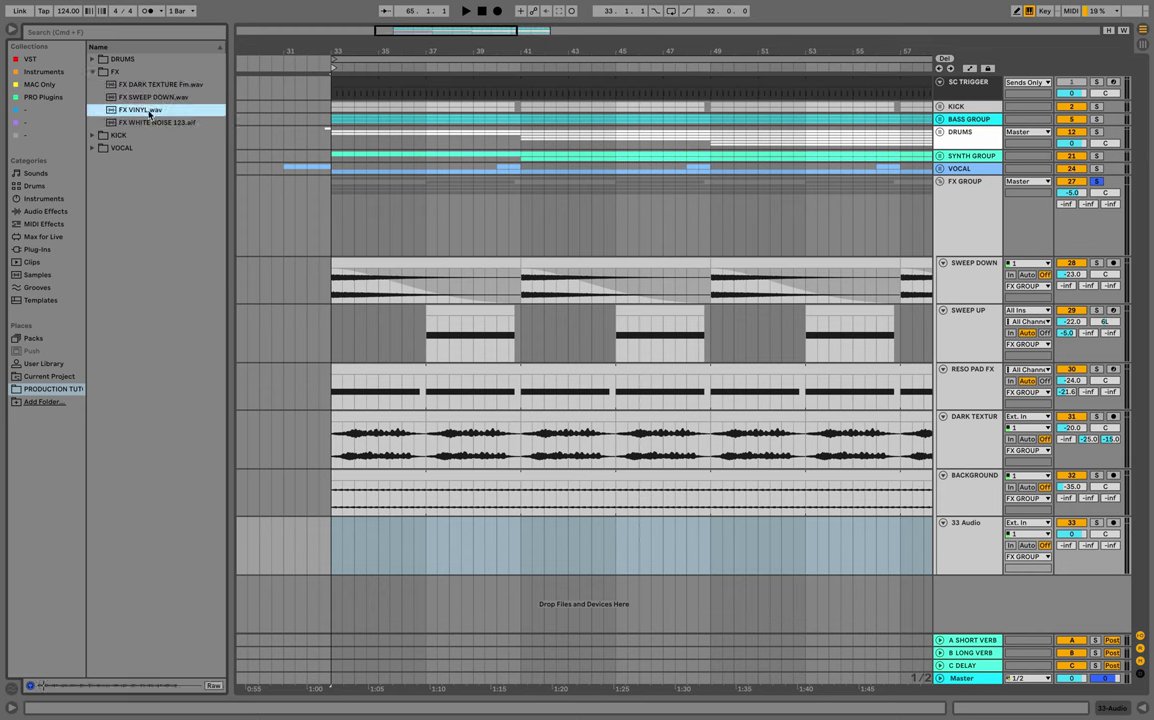
left_click_drag(340, 545, 340, 545)
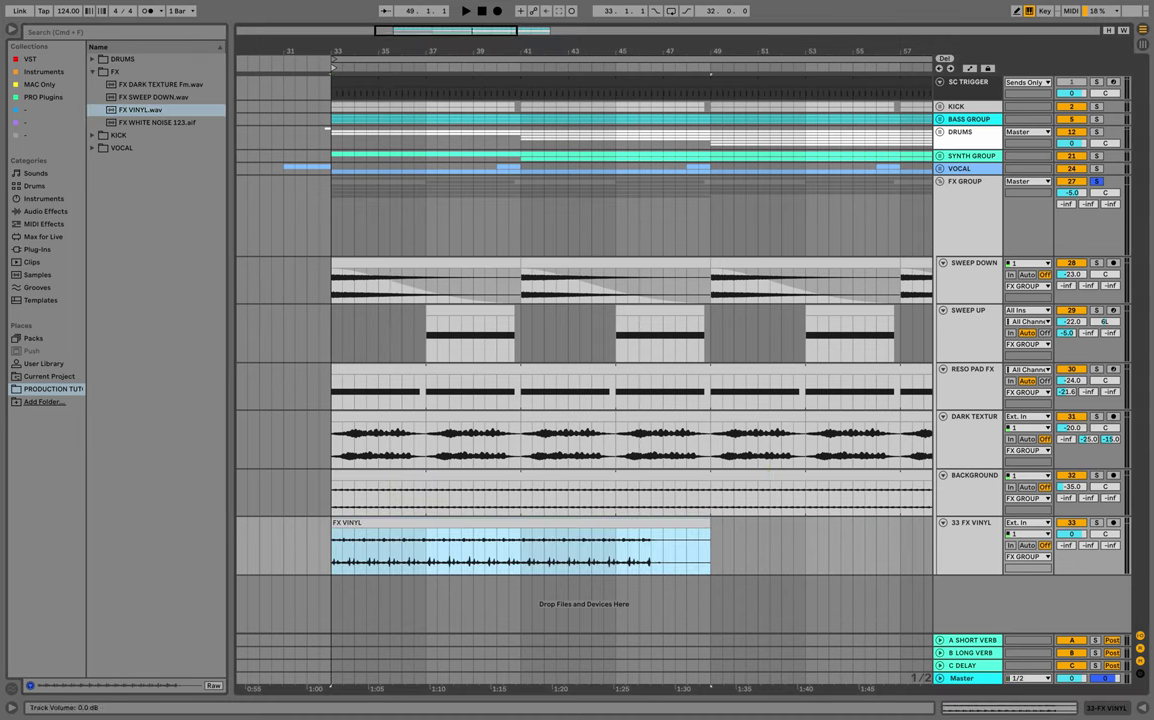
Solo the vinyl track and re-warp its clip at 124.00 BPM by switching warping off and on, auditioning before and after.
left_click(1097, 523)
double_click(430, 523)
key("space")
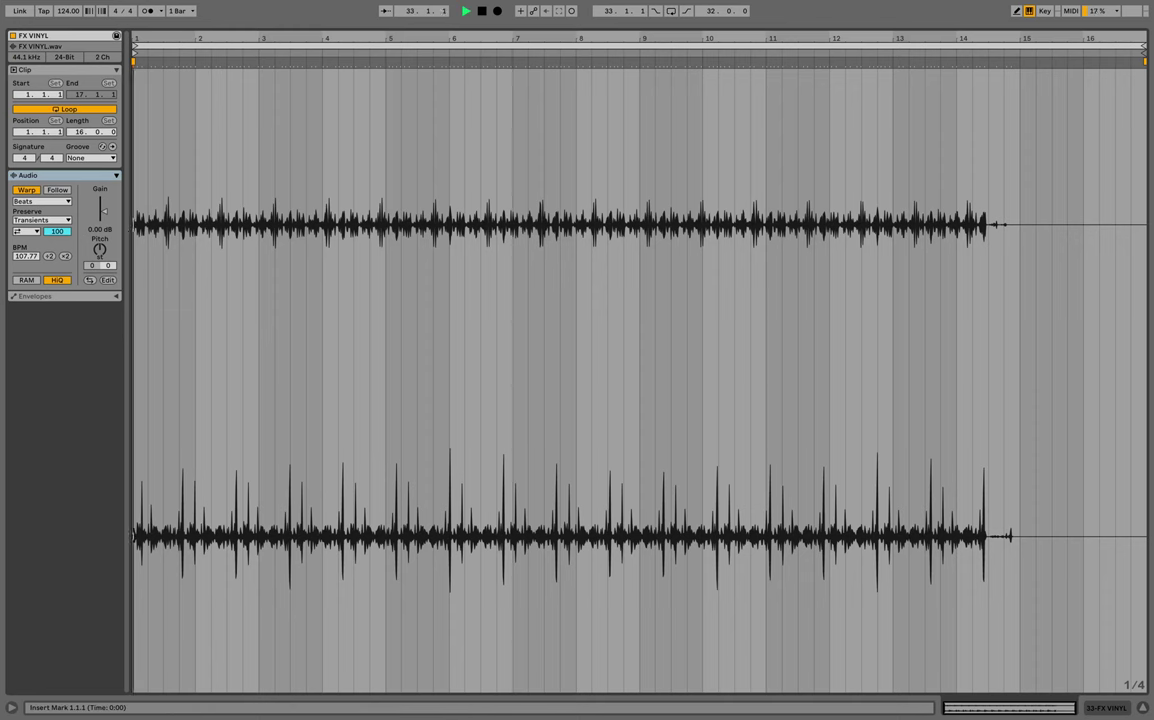
key("space")
left_click(27, 190)
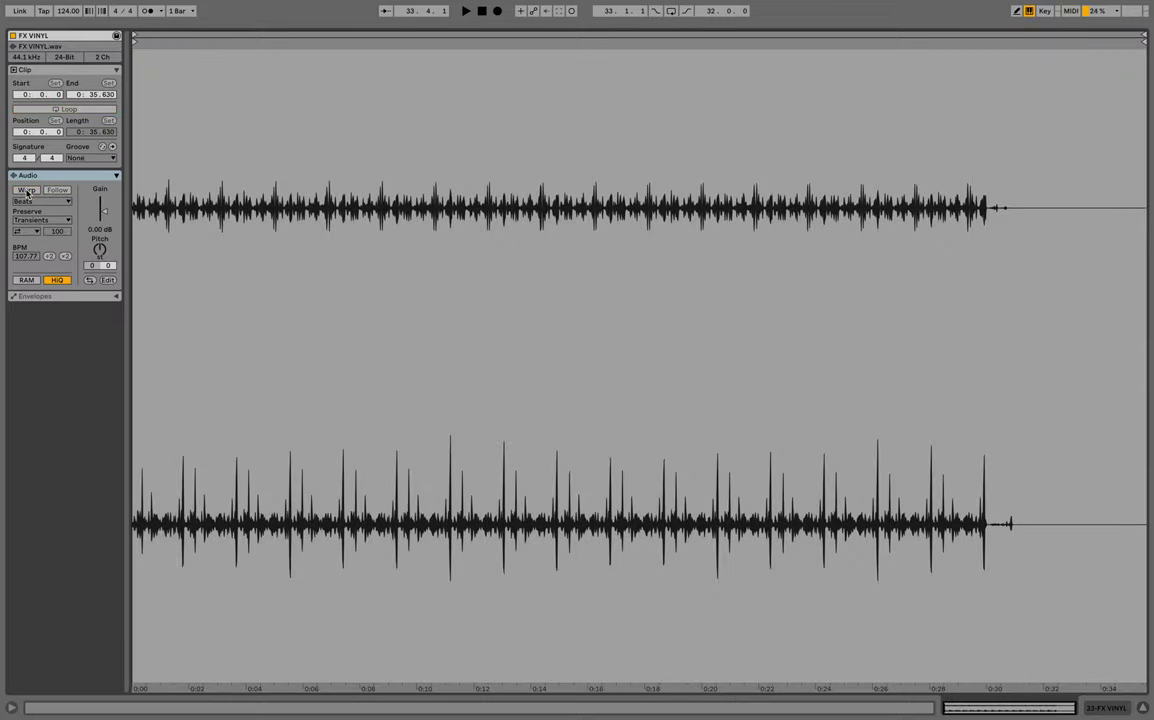
left_click(27, 190)
key("space")
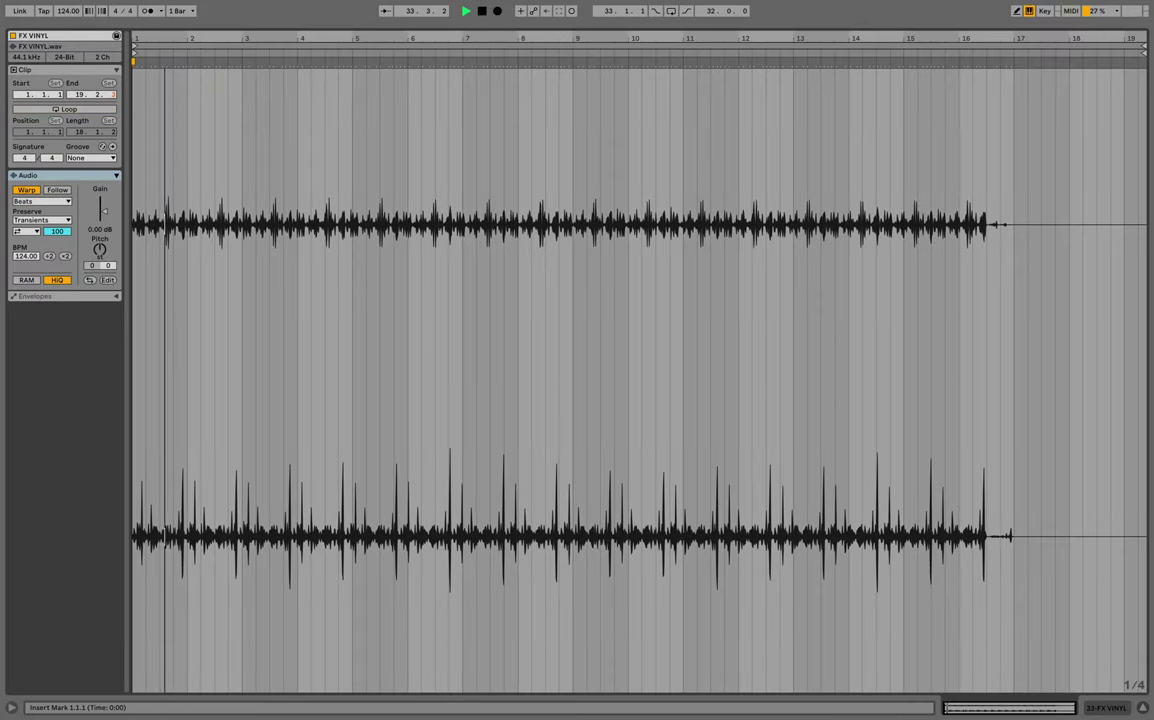
left_click(1145, 710)
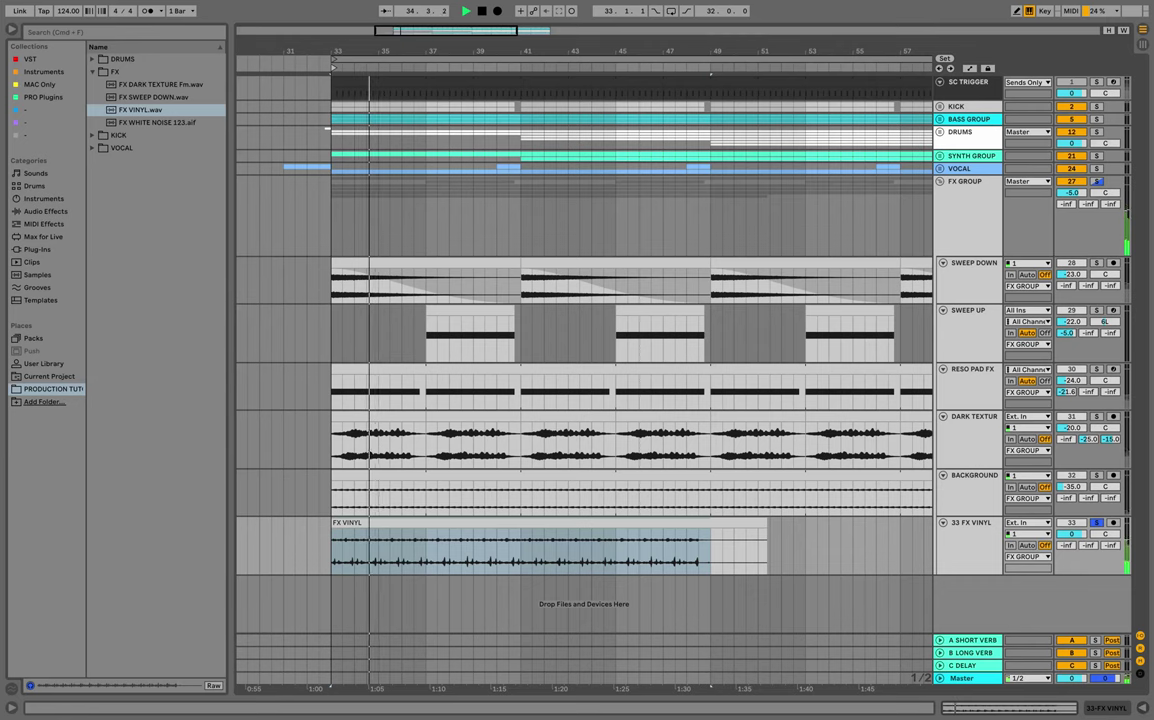
key("space")
Shorten the vinyl clip to end at bar 41, consolidate it and clear its name.
left_click_drag(766, 523, 518, 523)
key("super+j")
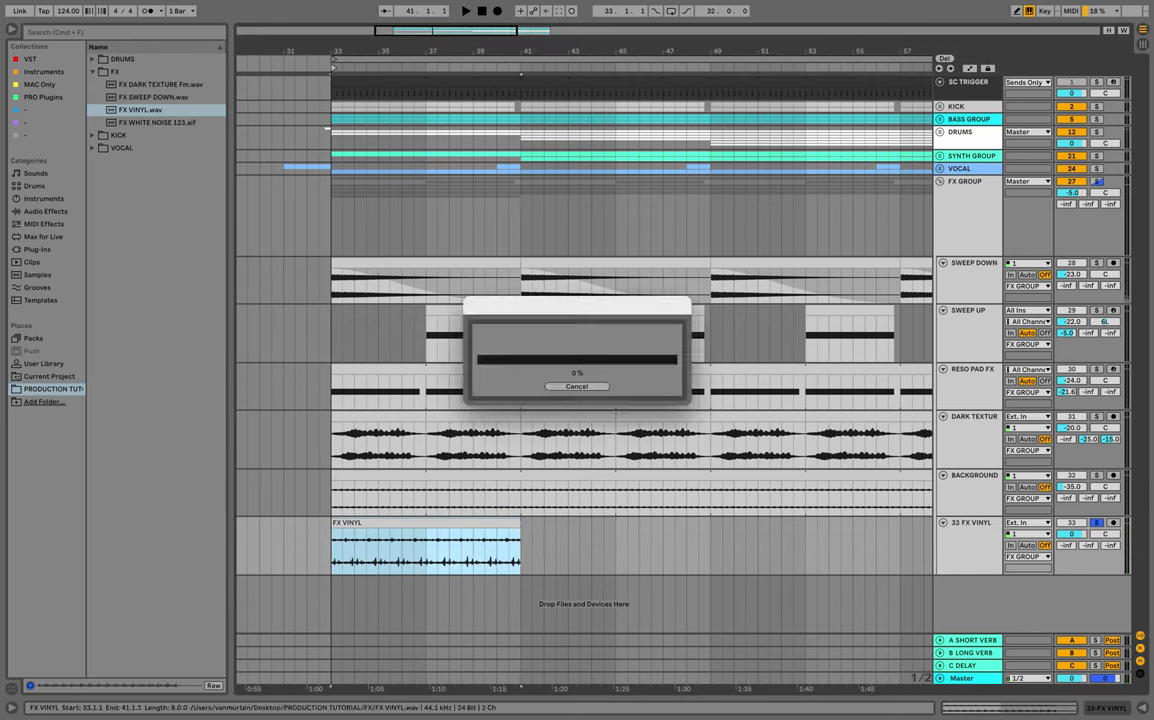
key("super+r")
key("BackSpace")
key("Return")
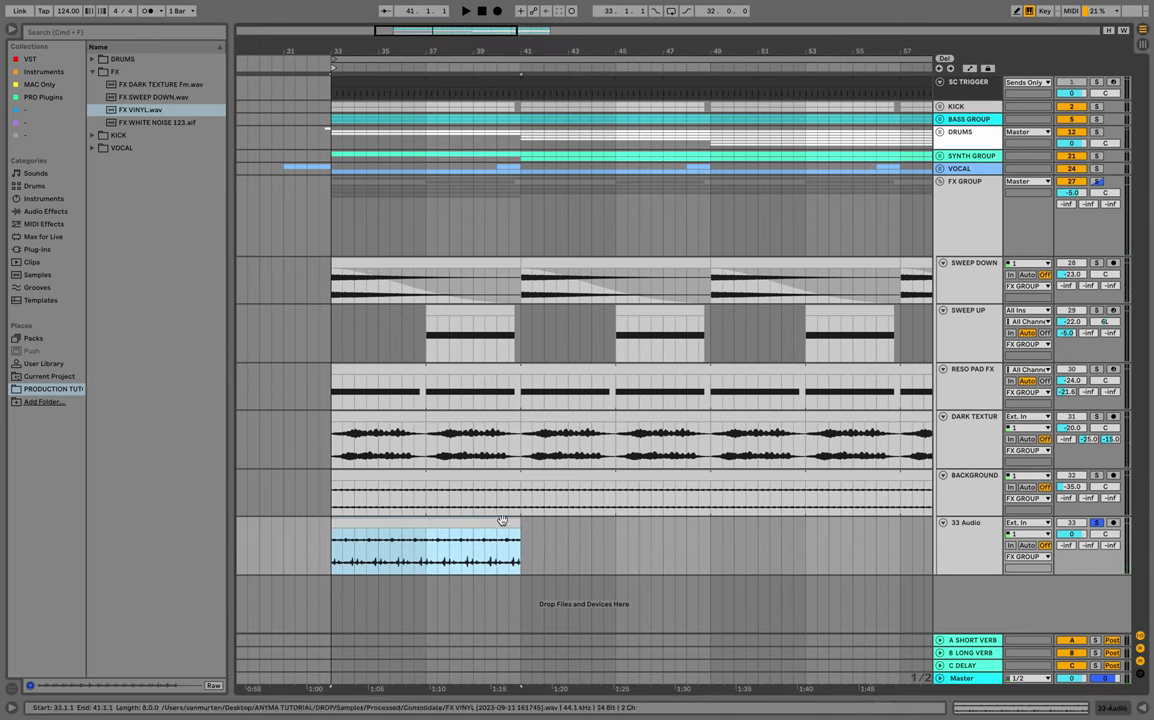
Lower the consolidated vinyl clip's gain and extend the clip as a loop to bar 65.
key("shift+Tab")
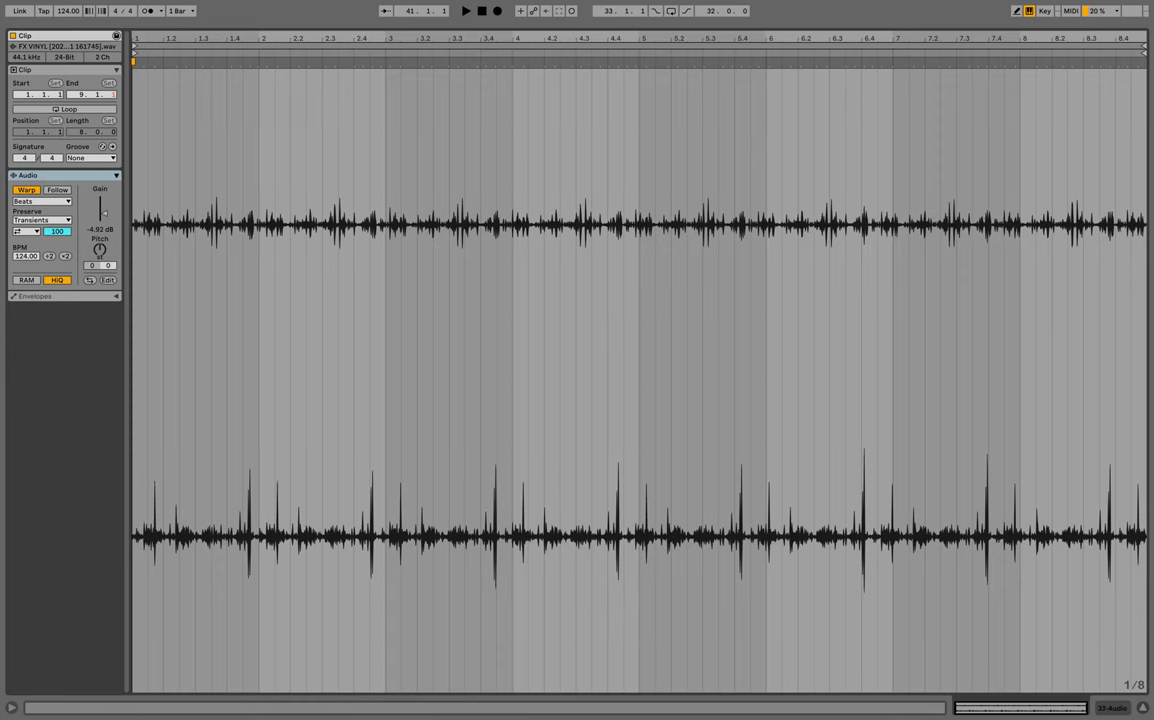
key("super+alt+e")
left_click_drag(438, 51, 420, 32)
left_click_drag(470, 523, 822, 523)
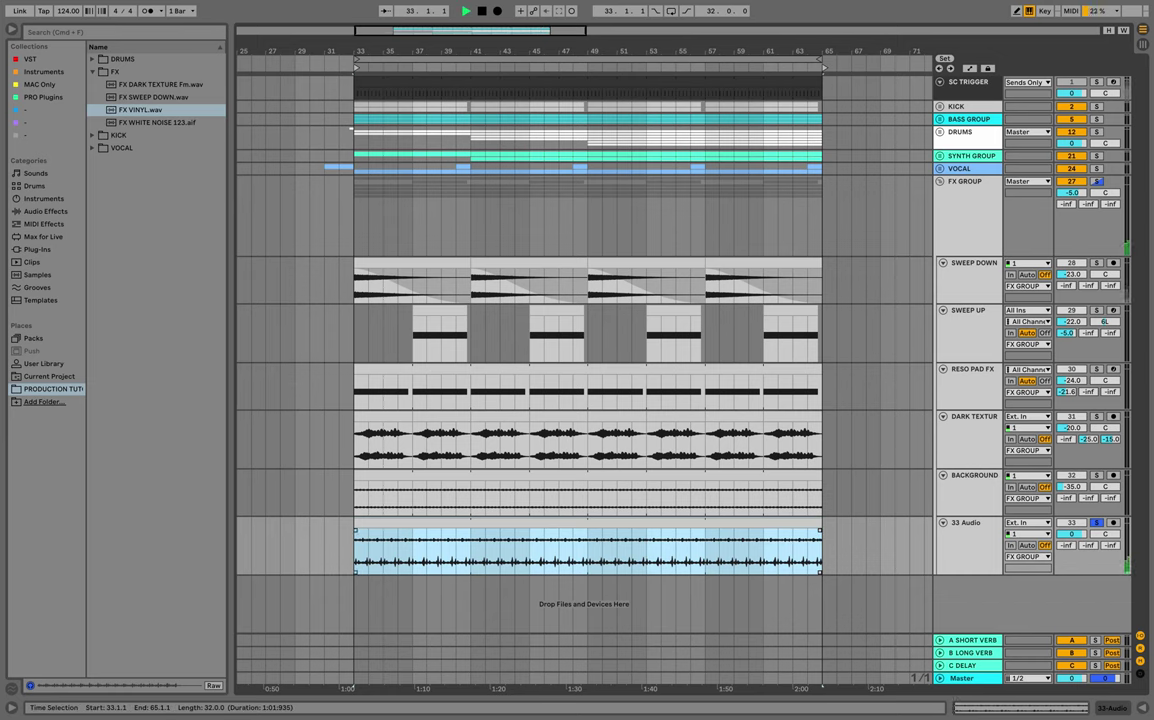
Solo the FX group, set the vinyl track's volume to -35.0 dB and rename the track FX VINYL FULL TRACK.
left_click(1097, 182)
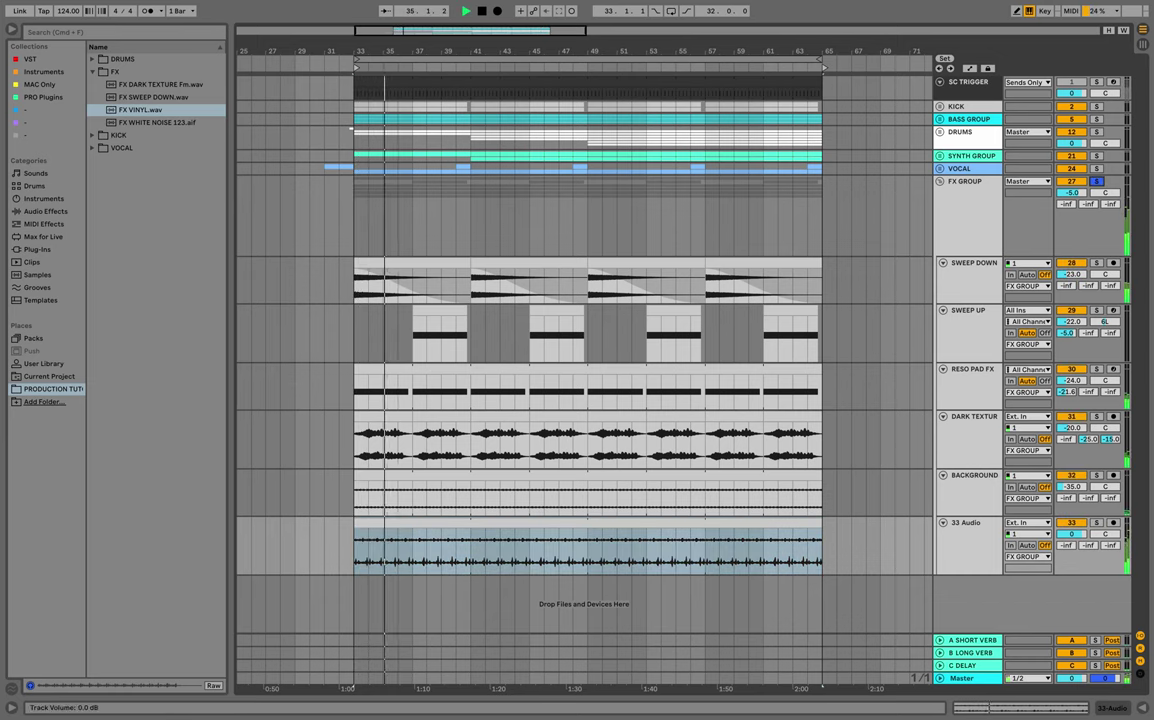
left_click(1077, 537)
type("-35.")
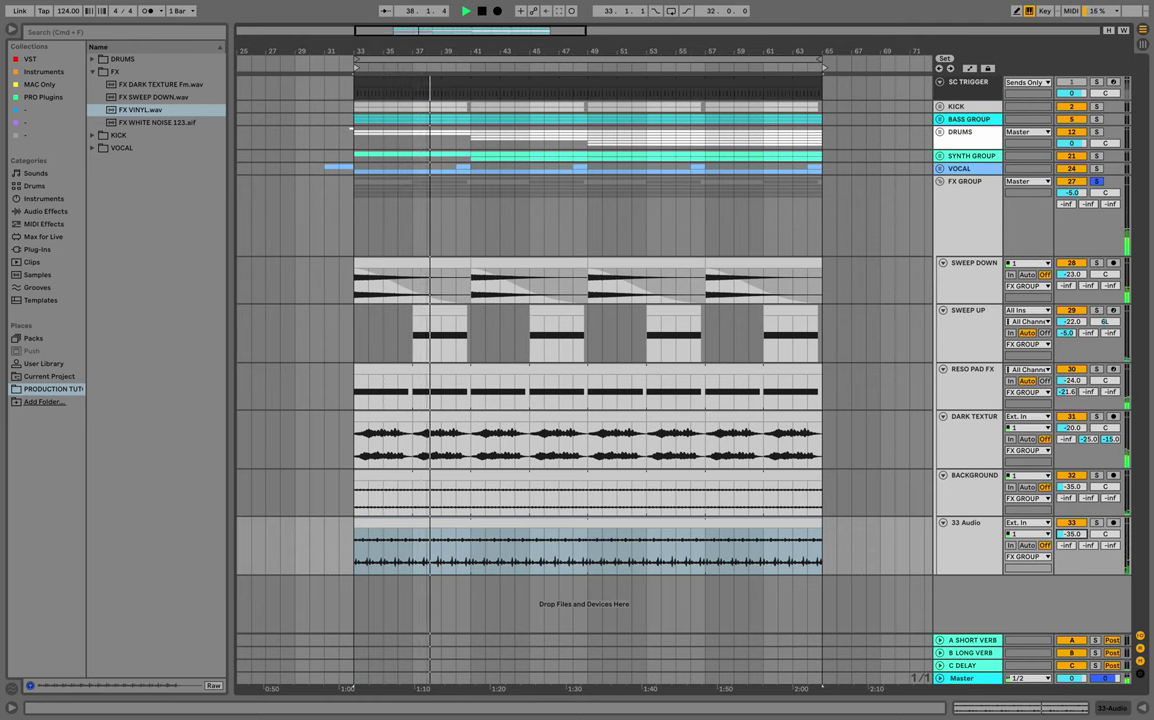
left_click(966, 524)
key("space")
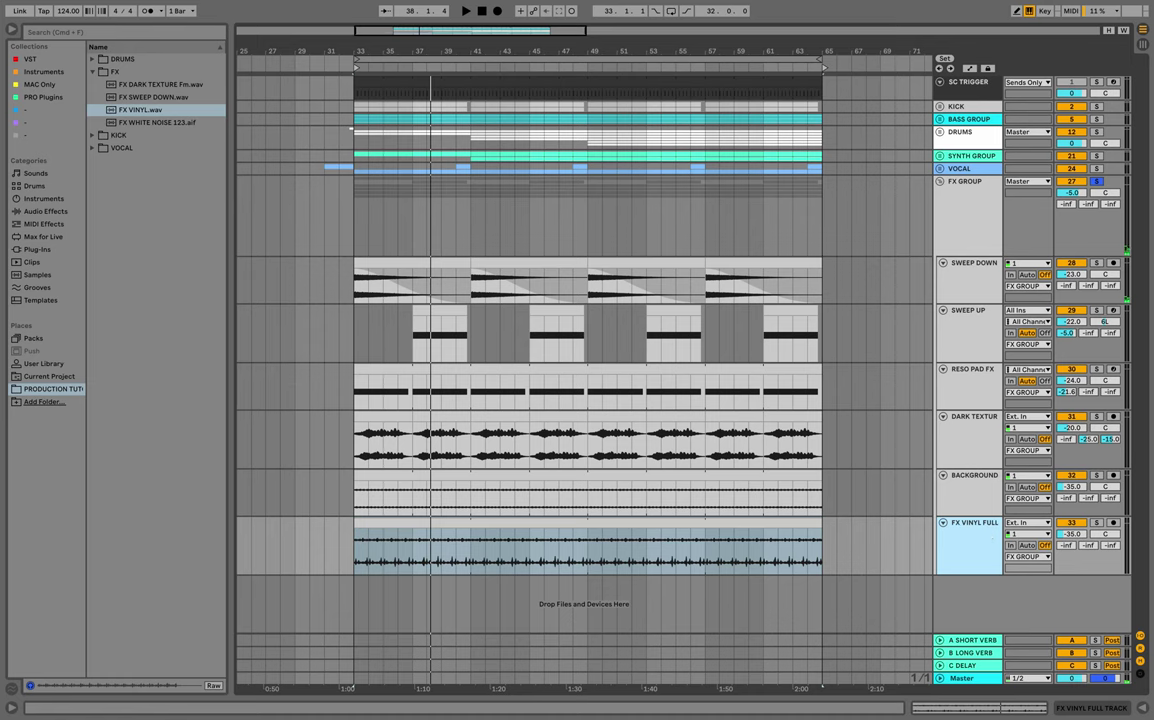
Play the intro arrangement from bar 1 and unfold the kick, bass, drums, vocal and FX groups.
key("space")
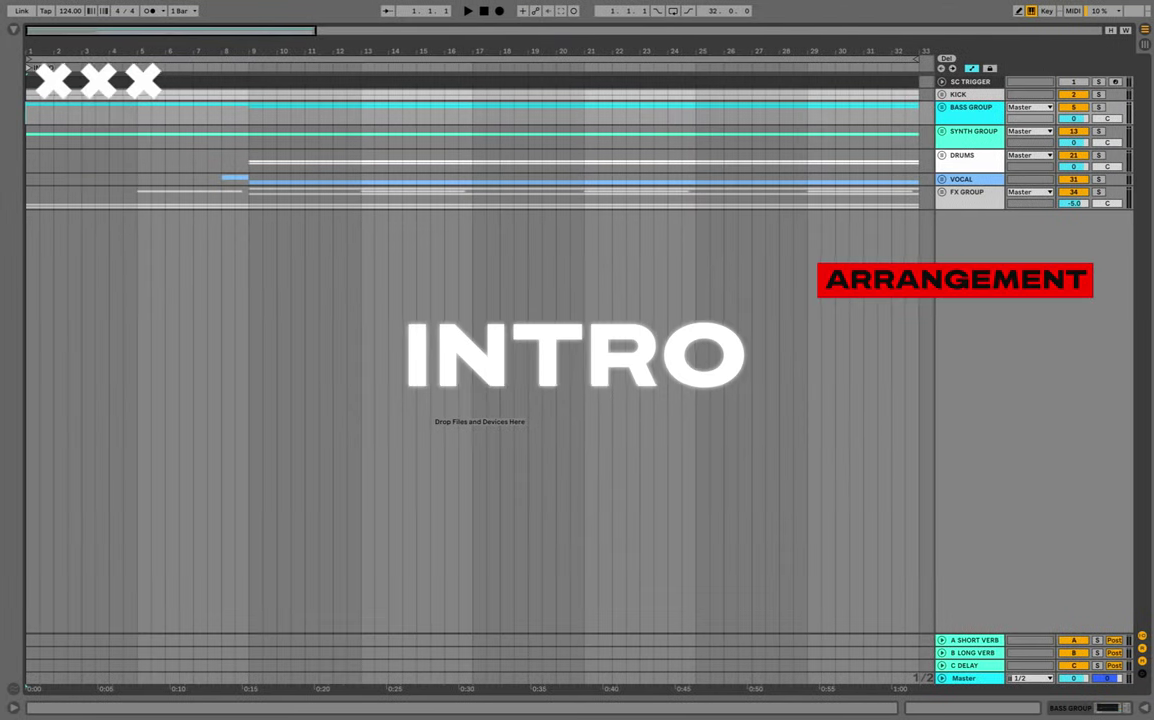
key("space")
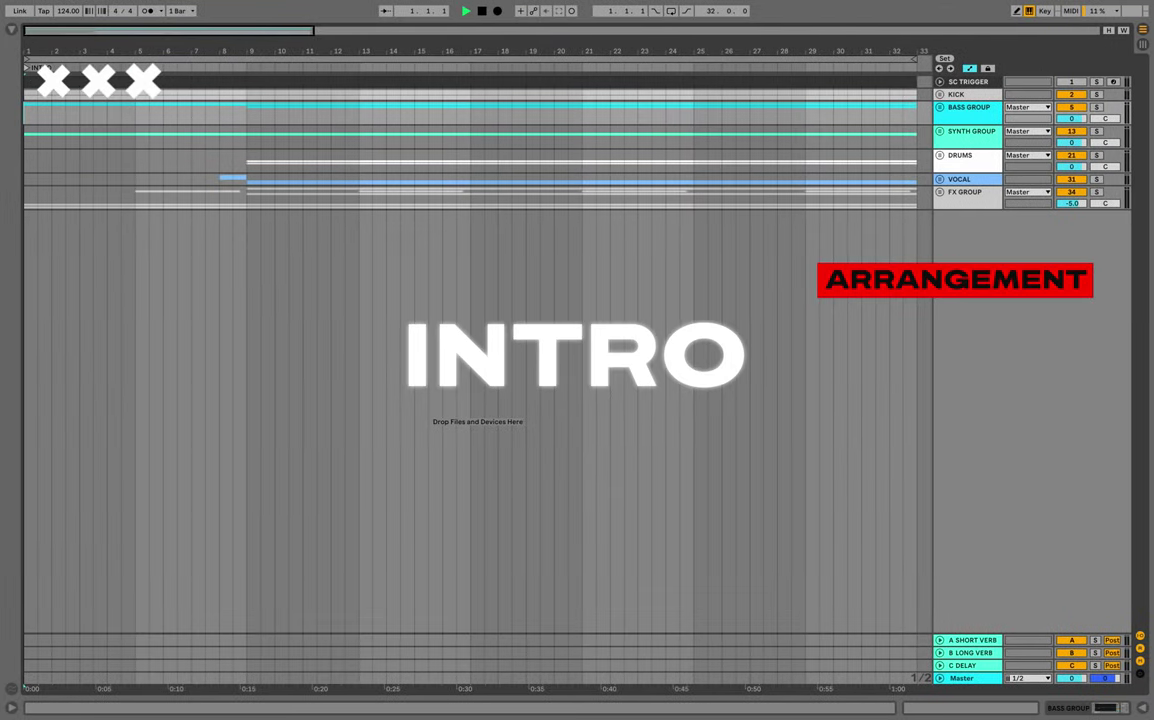
left_click(942, 94)
left_click(940, 214)
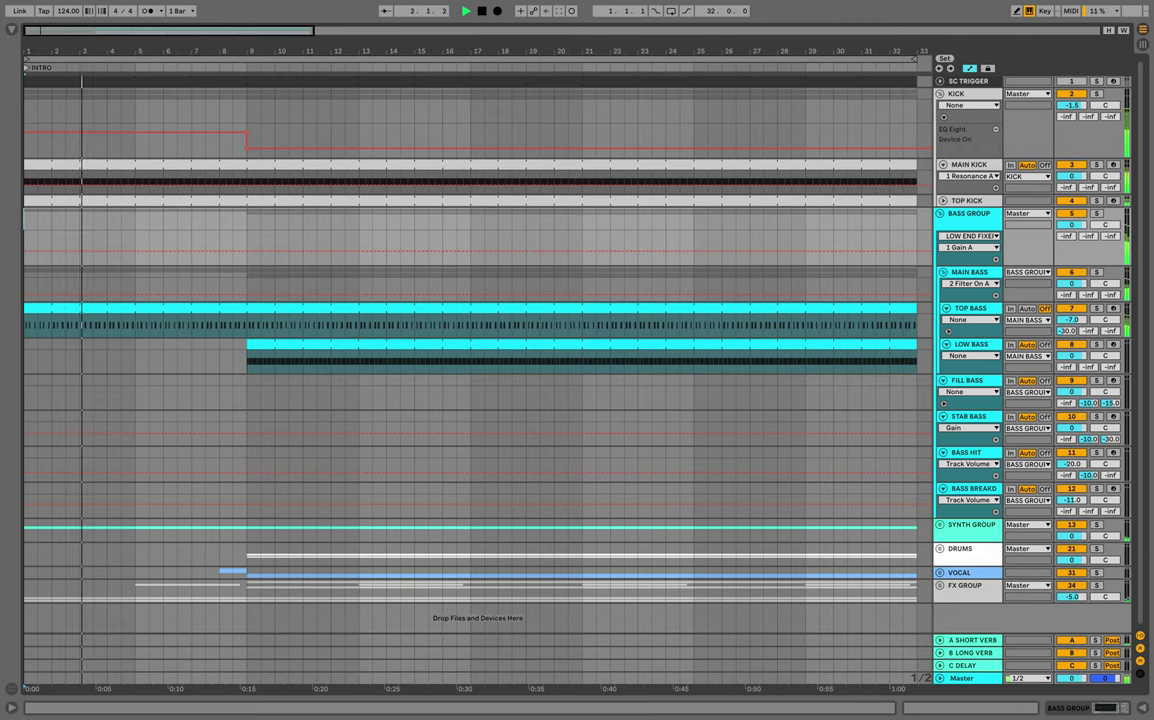
left_click(940, 548)
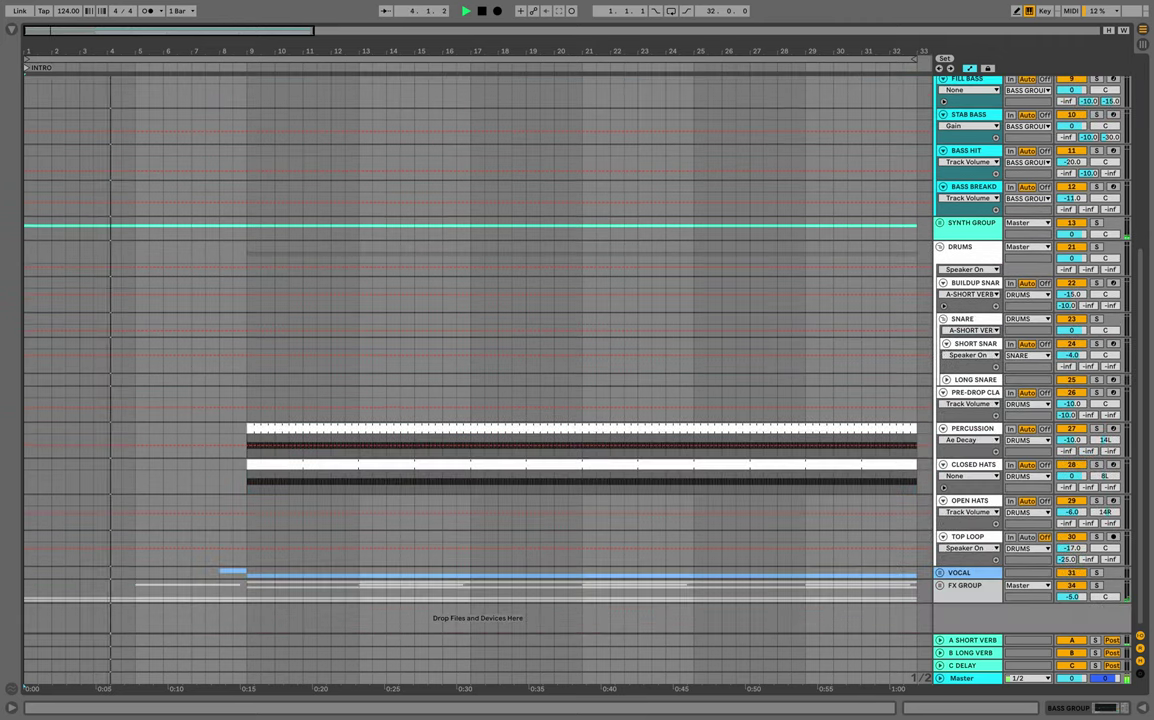
left_click(940, 572)
left_click(940, 586)
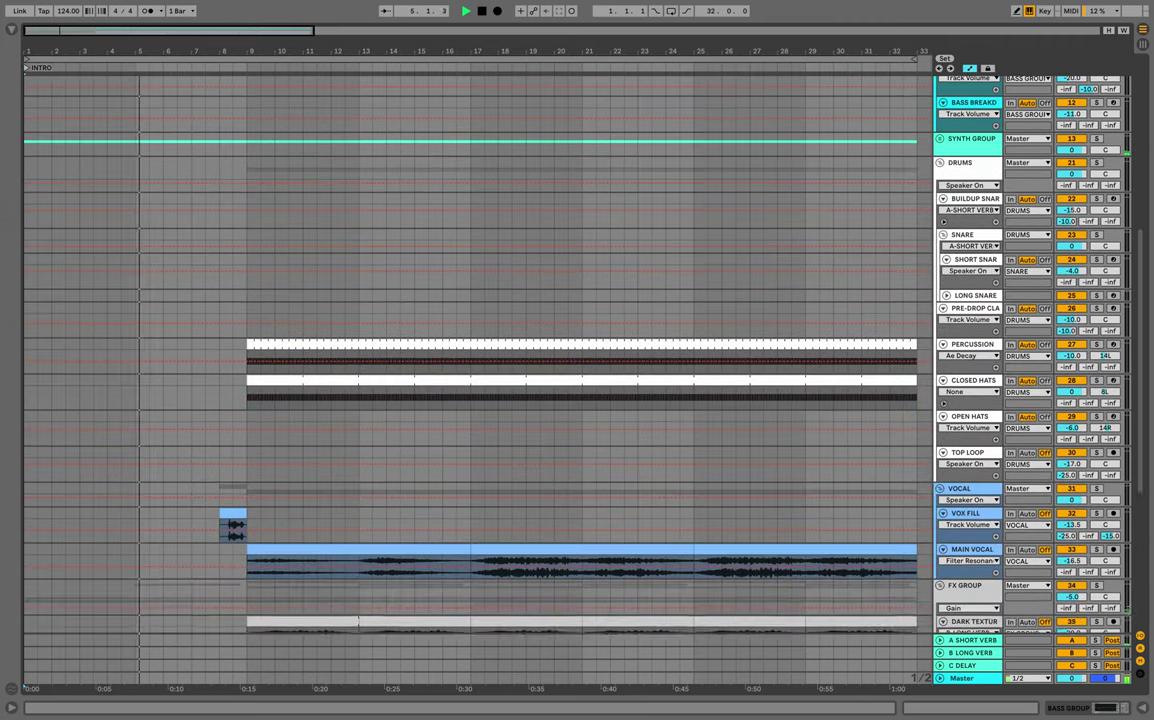
Examine the intro's kick automation and its bass, drum, vocal and FX clips across bars 1 to 33 during playback.
scroll(940, 587, "down", 5)
scroll(941, 588, "up", 10)
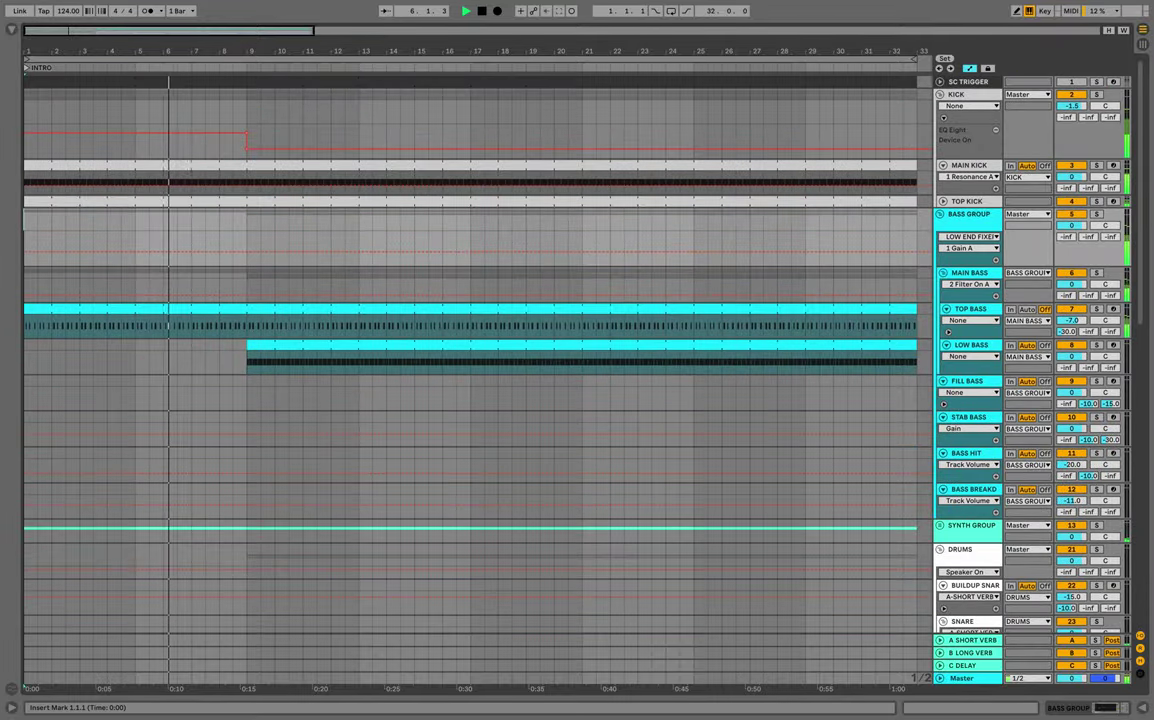
left_click(275, 140)
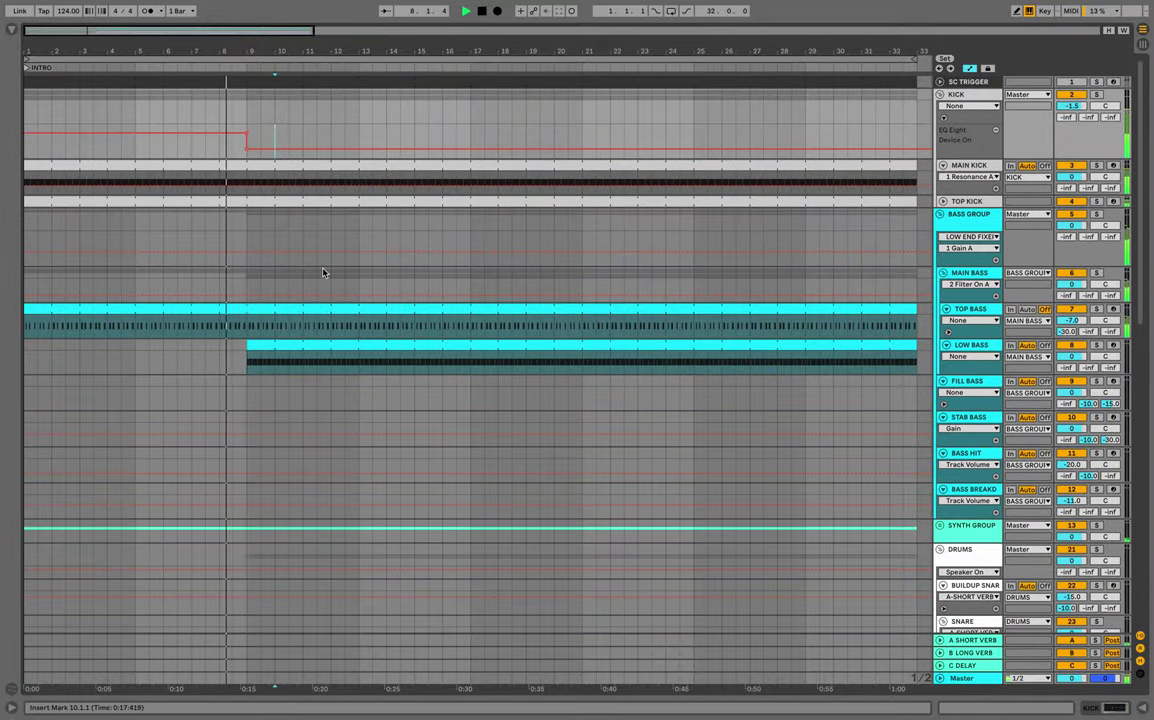
scroll(323, 272, "down", 15)
scroll(323, 272, "up", 4)
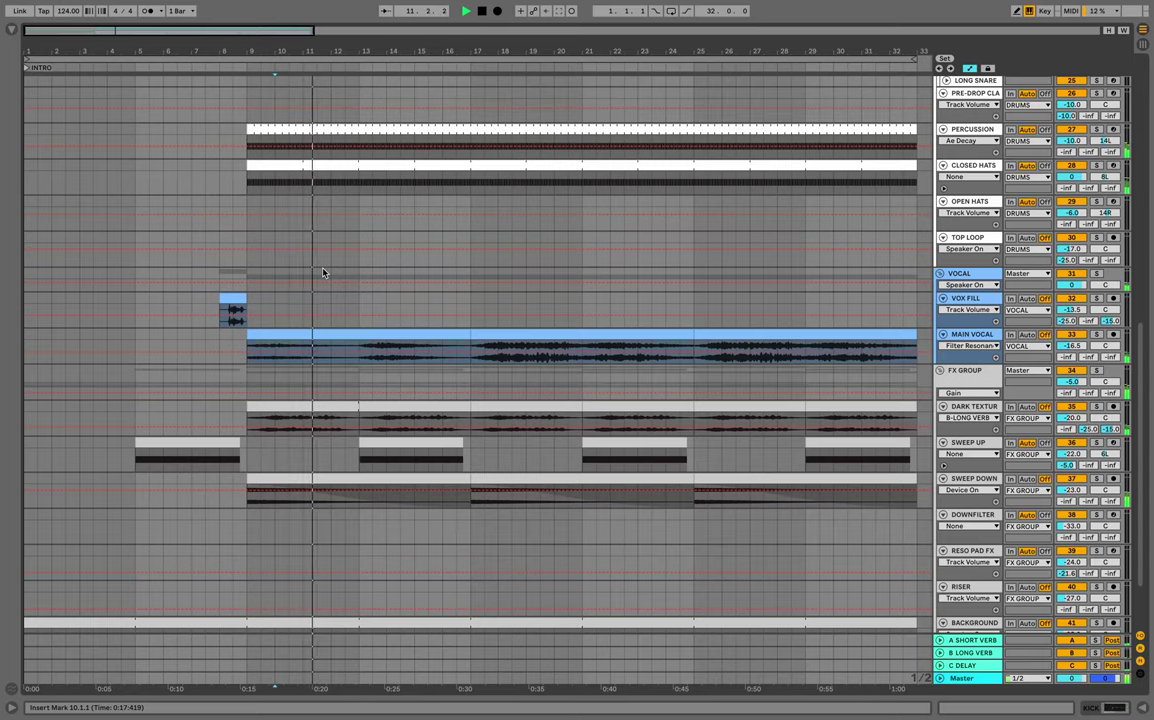
scroll(323, 272, "up", 15)
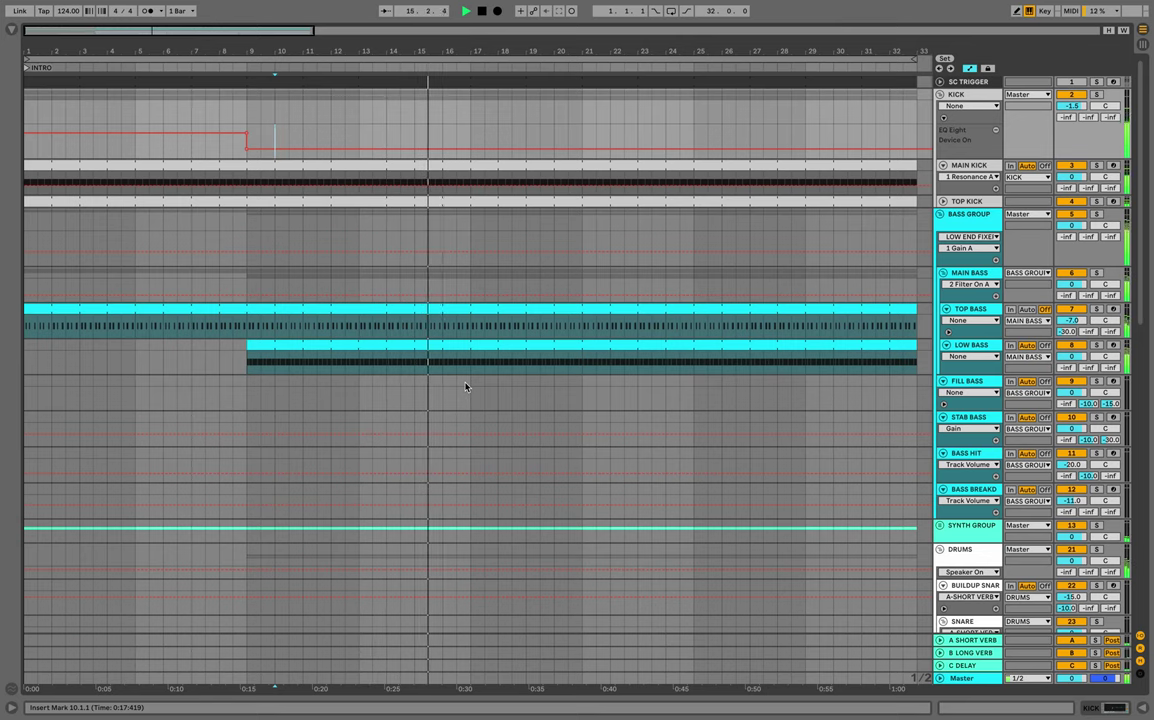
scroll(465, 387, "down", 15)
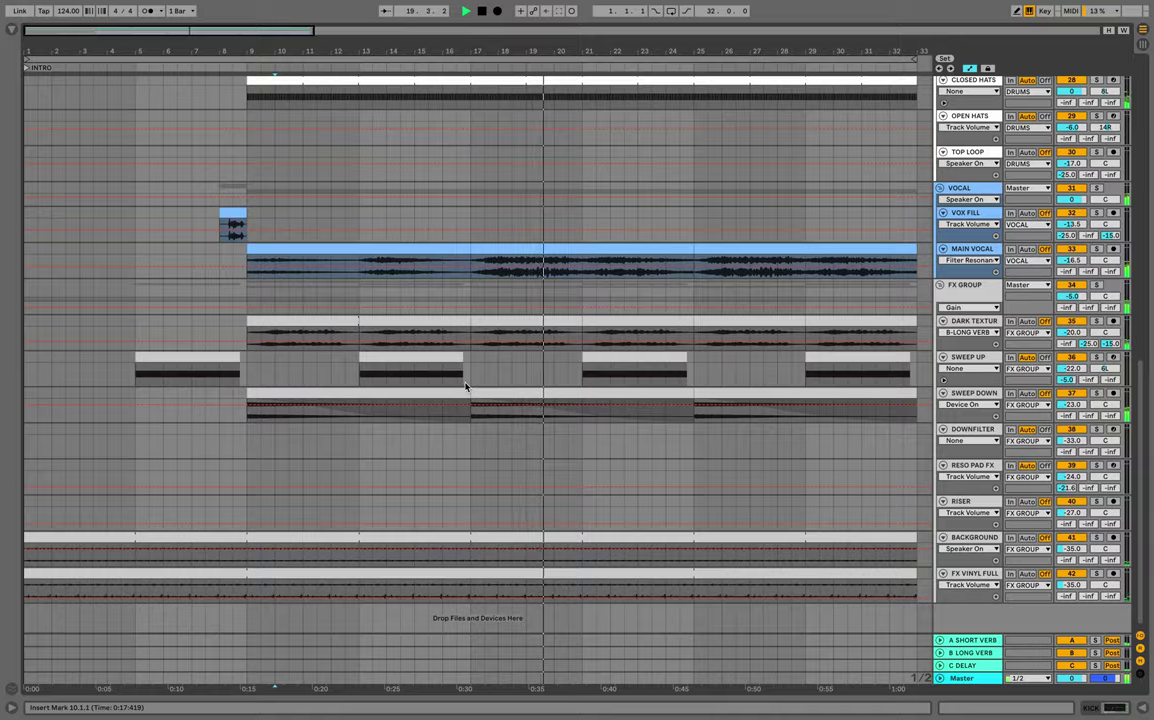
scroll(465, 387, "up", 10)
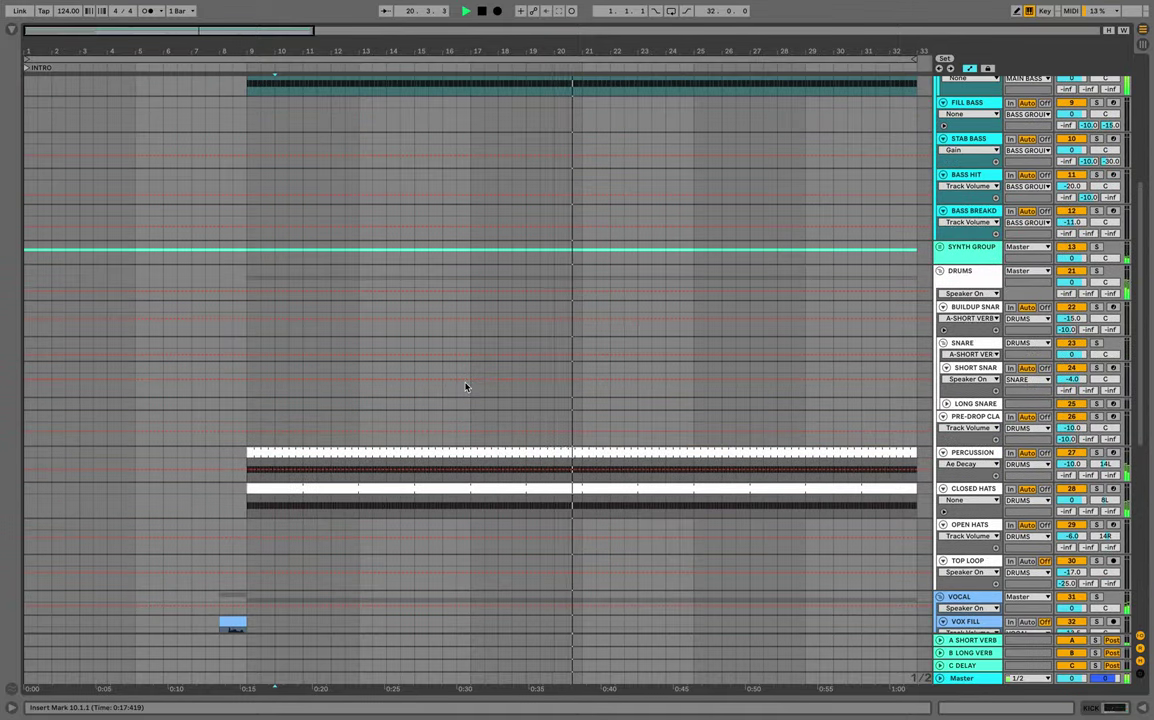
Unfold the synth group and examine the intro's pad, kick, bass and drum clips up to bar 33 during playback.
scroll(468, 387, "up", 2)
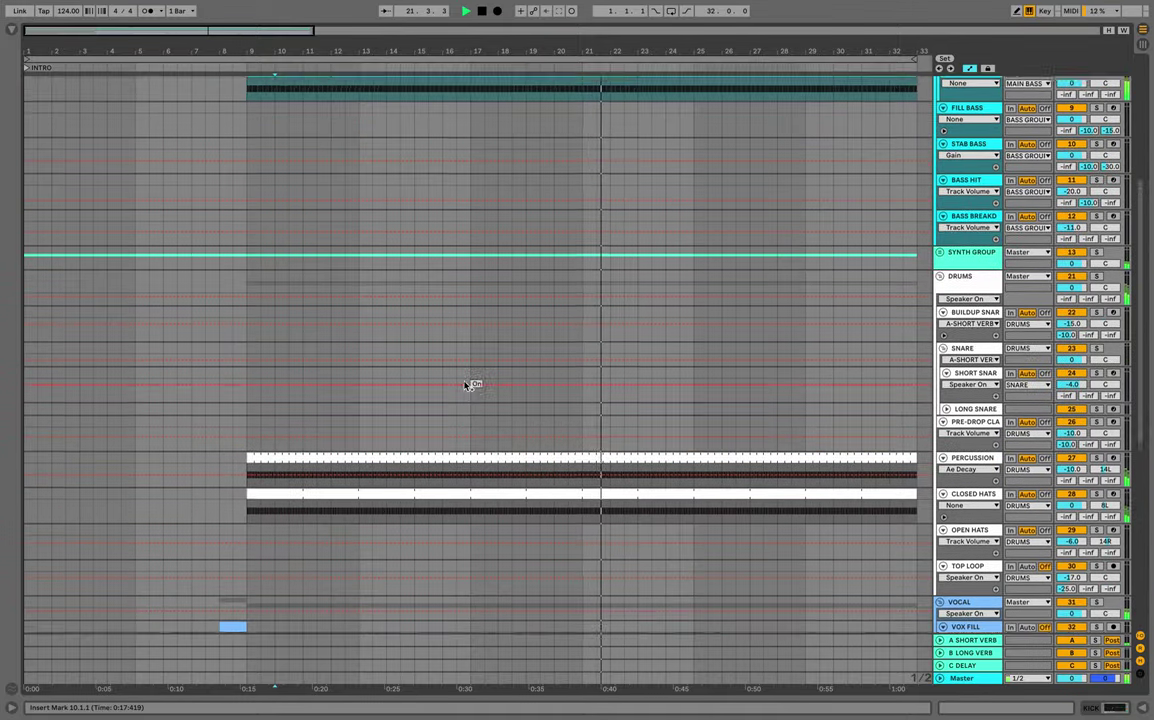
scroll(468, 387, "up", 4)
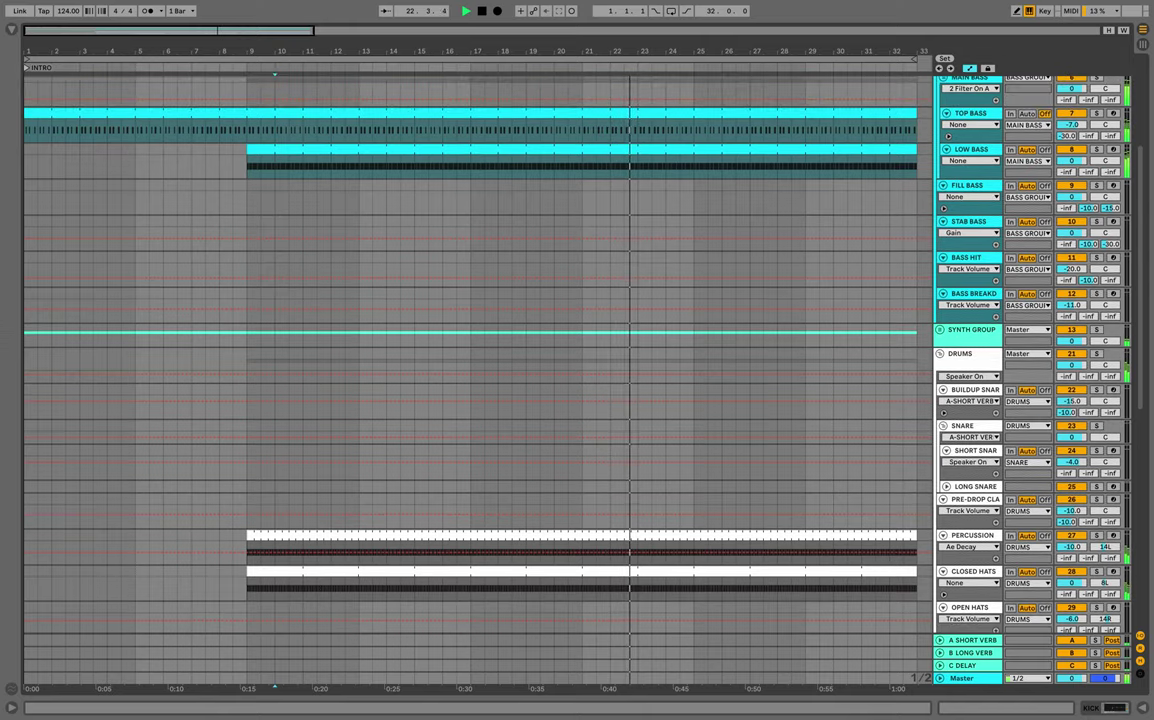
left_click(940, 330)
scroll(468, 387, "down", 5)
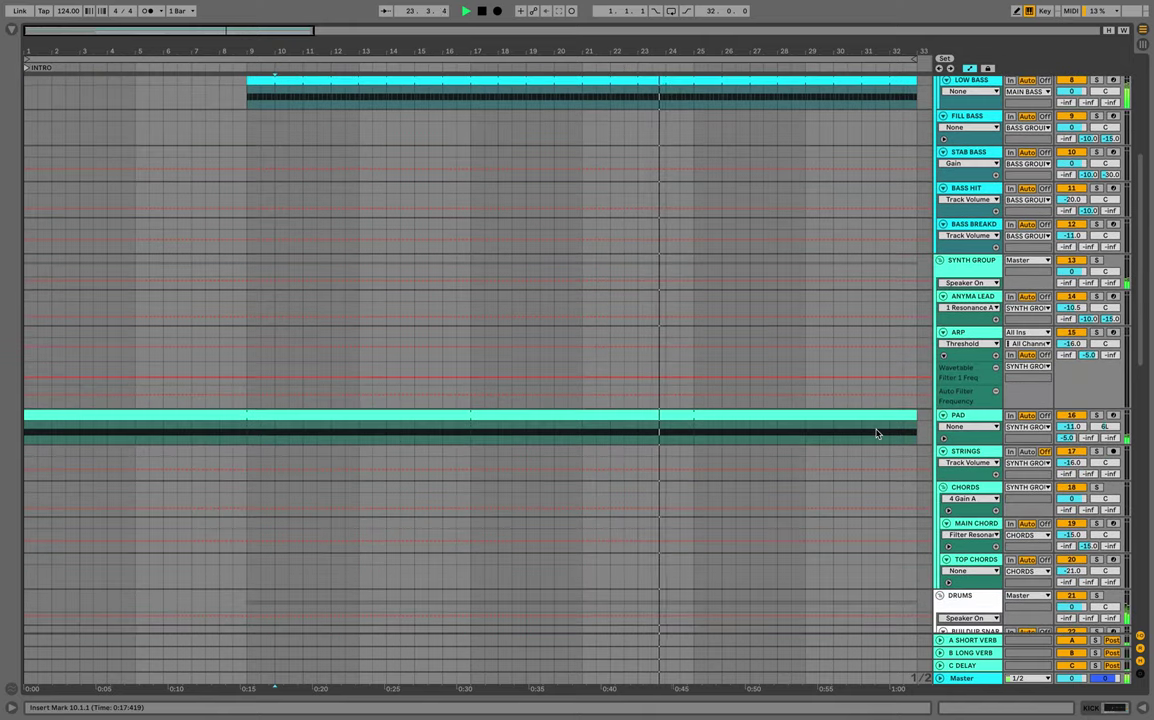
scroll(468, 387, "up", 18)
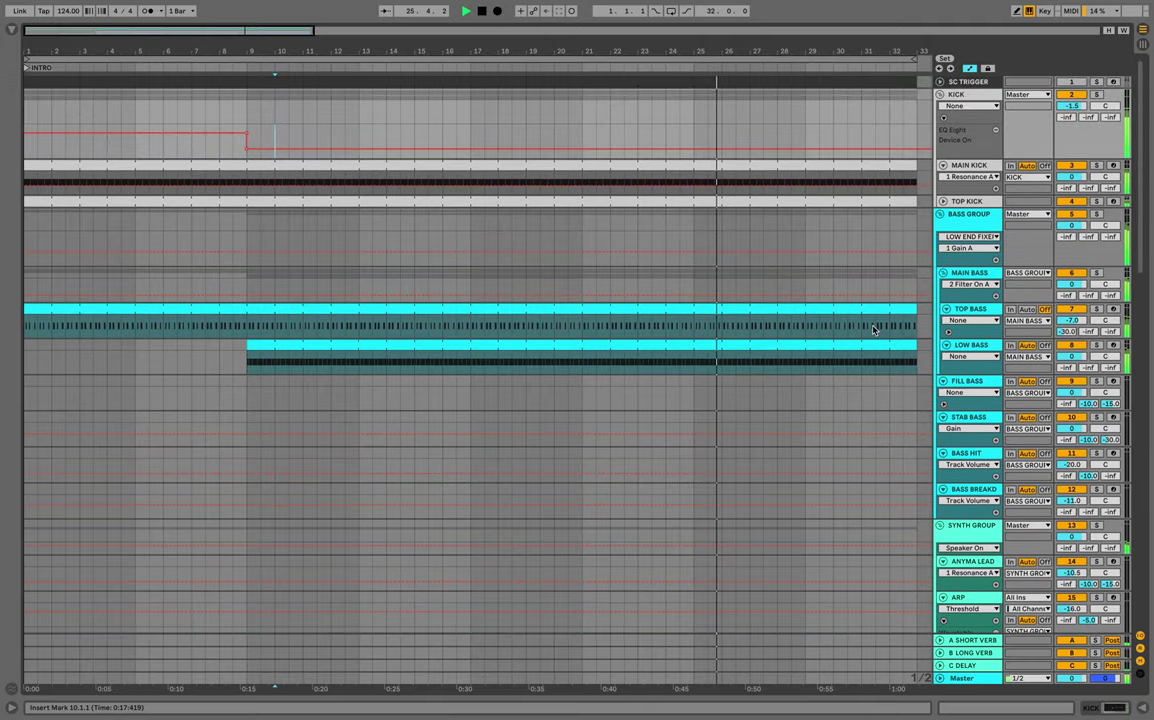
scroll(872, 329, "right", 5)
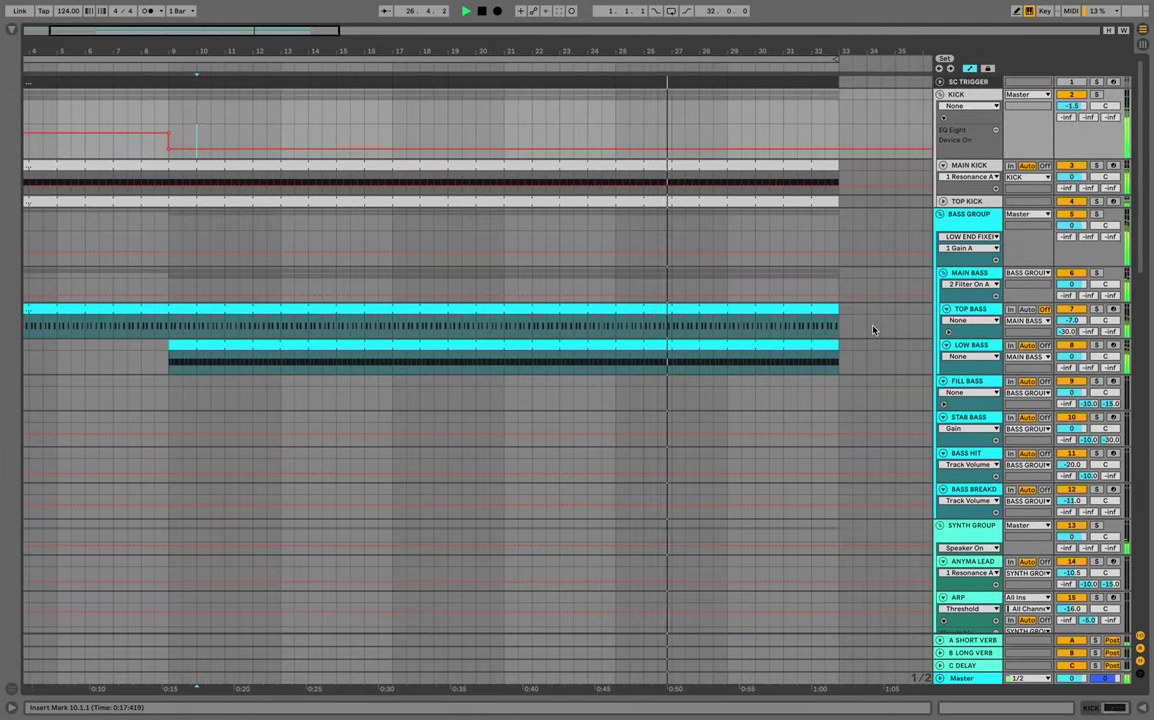
scroll(872, 329, "down", 10)
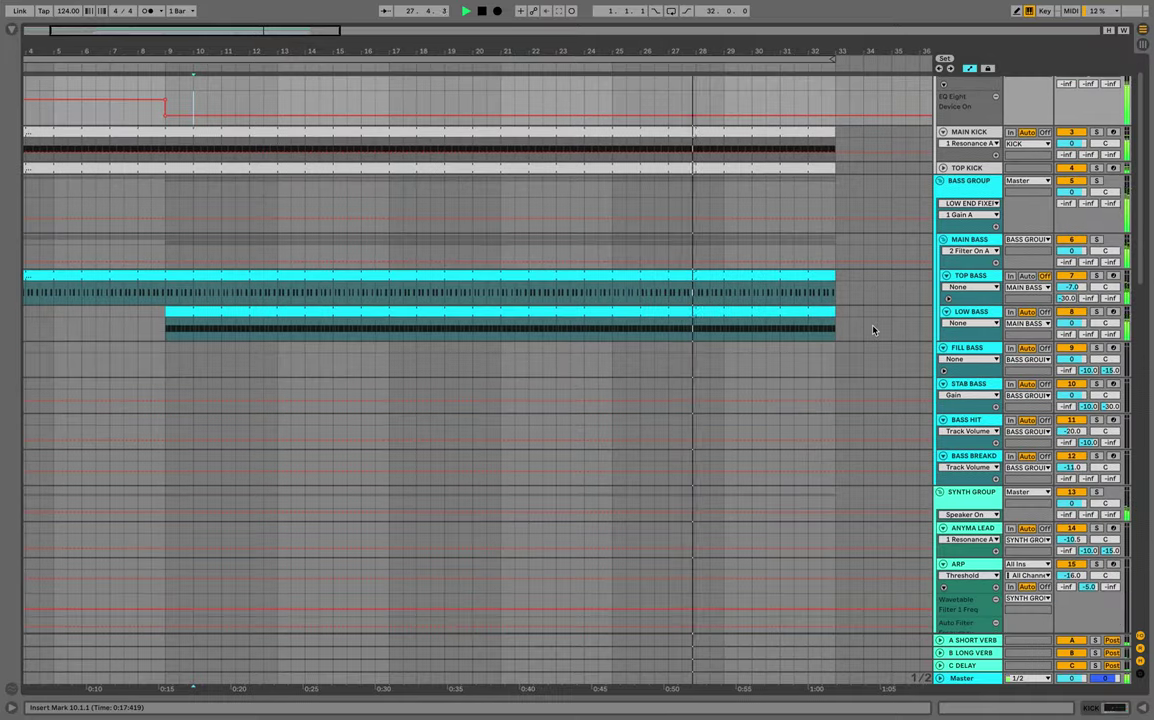
scroll(872, 329, "down", 20)
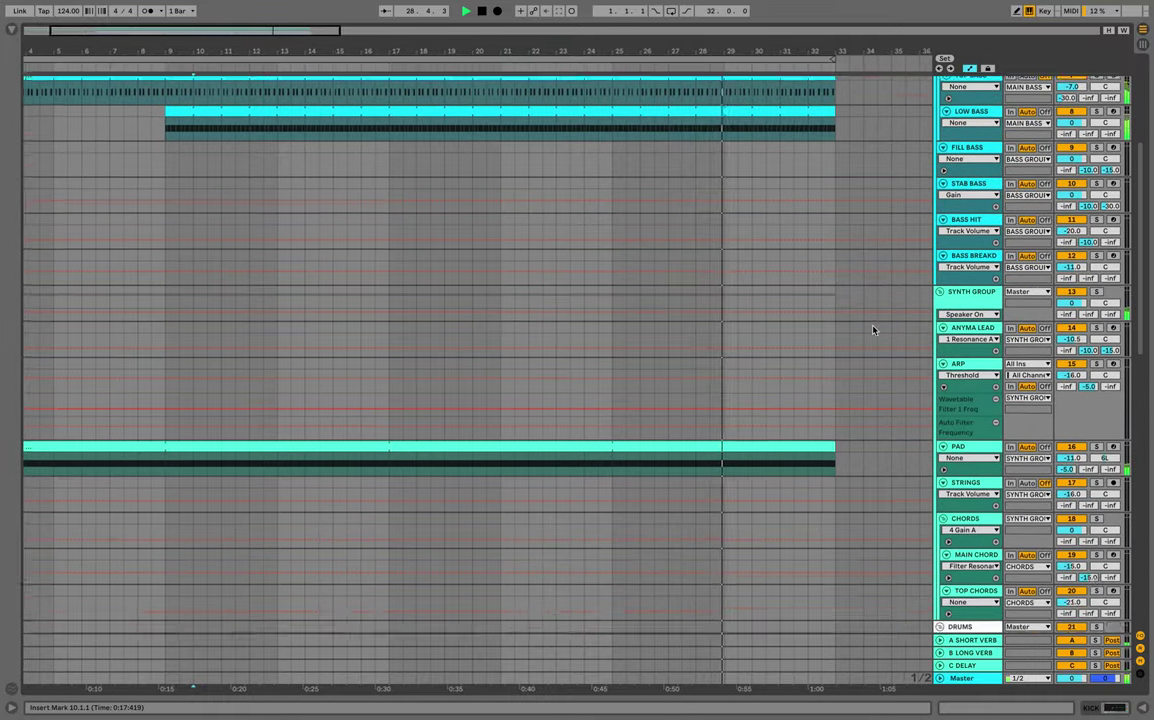
scroll(872, 329, "down", 15)
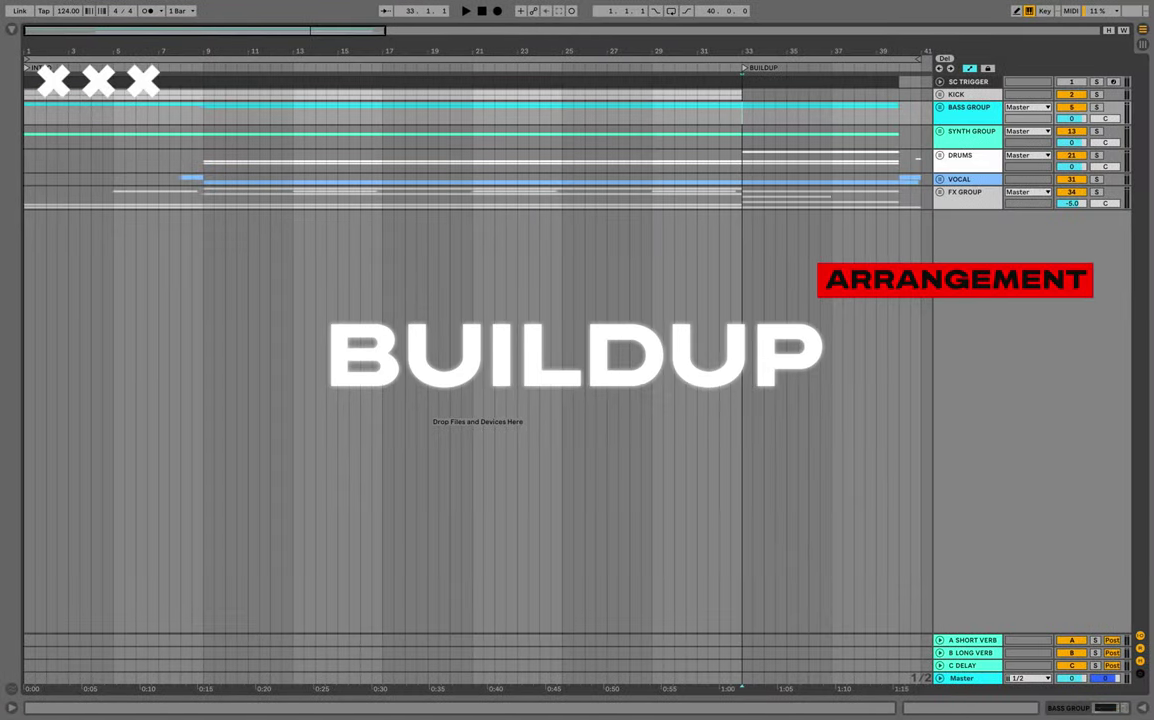
Play the buildup section from bar 33 and unfold the bass group.
left_click_drag(896, 51, 770, 117)
key("space")
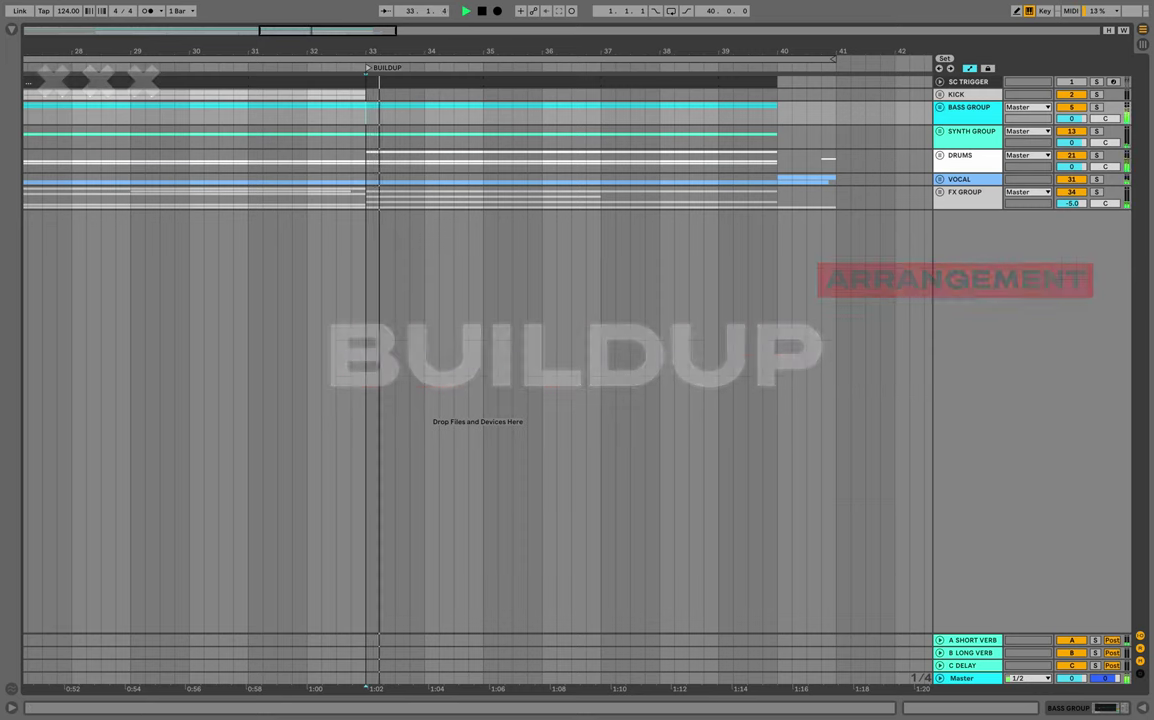
left_click(940, 107)
scroll(478, 300, "right", 1)
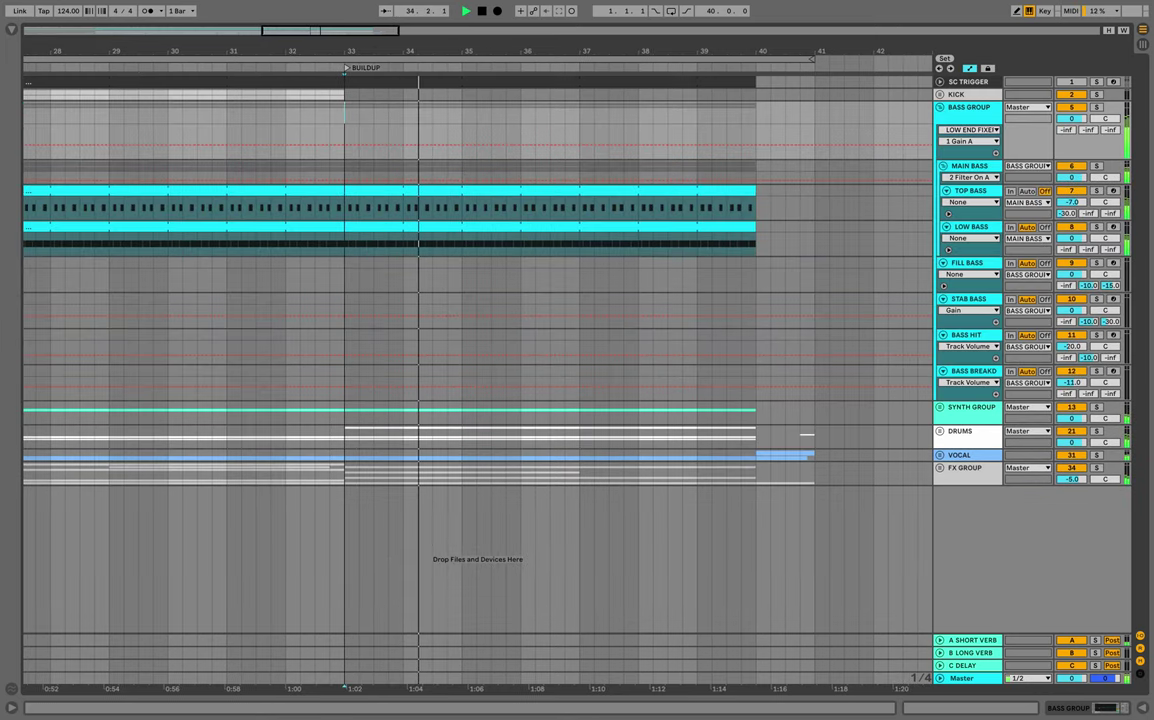
Enlarge the main bass track and show the low bass track's EQ Eight Device On automation across the buildup.
left_click_drag(970, 184, 970, 196)
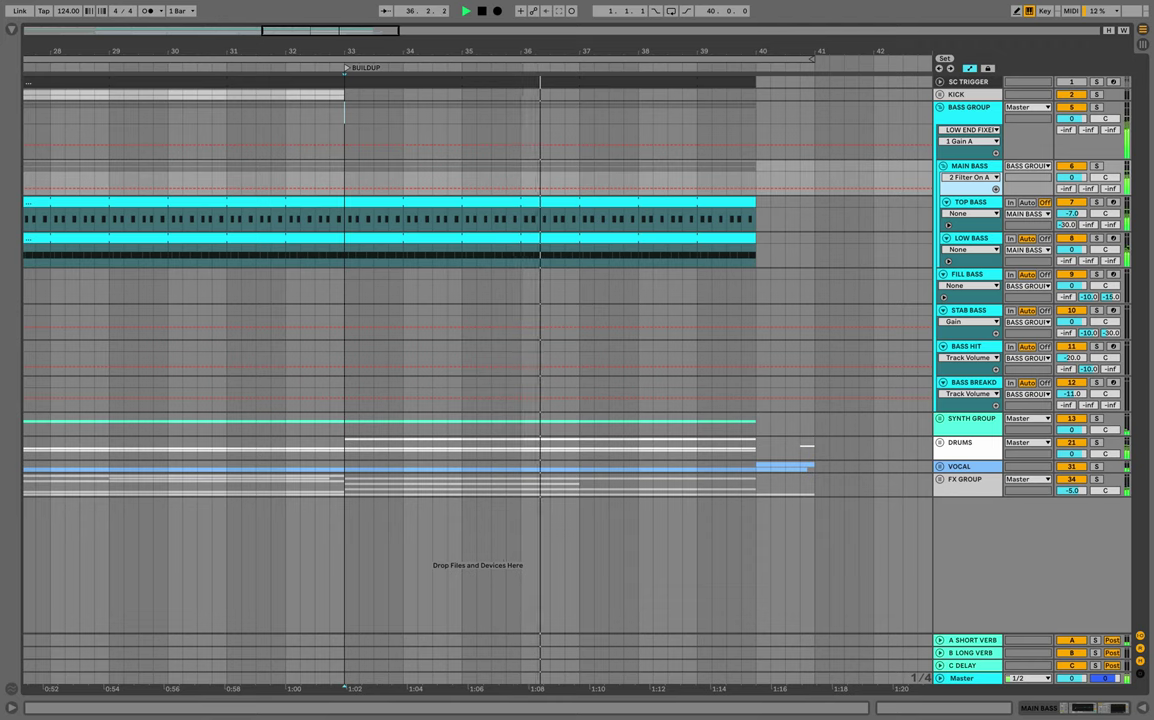
left_click(948, 261)
scroll(478, 300, "right", 1)
scroll(878, 325, "right", 1)
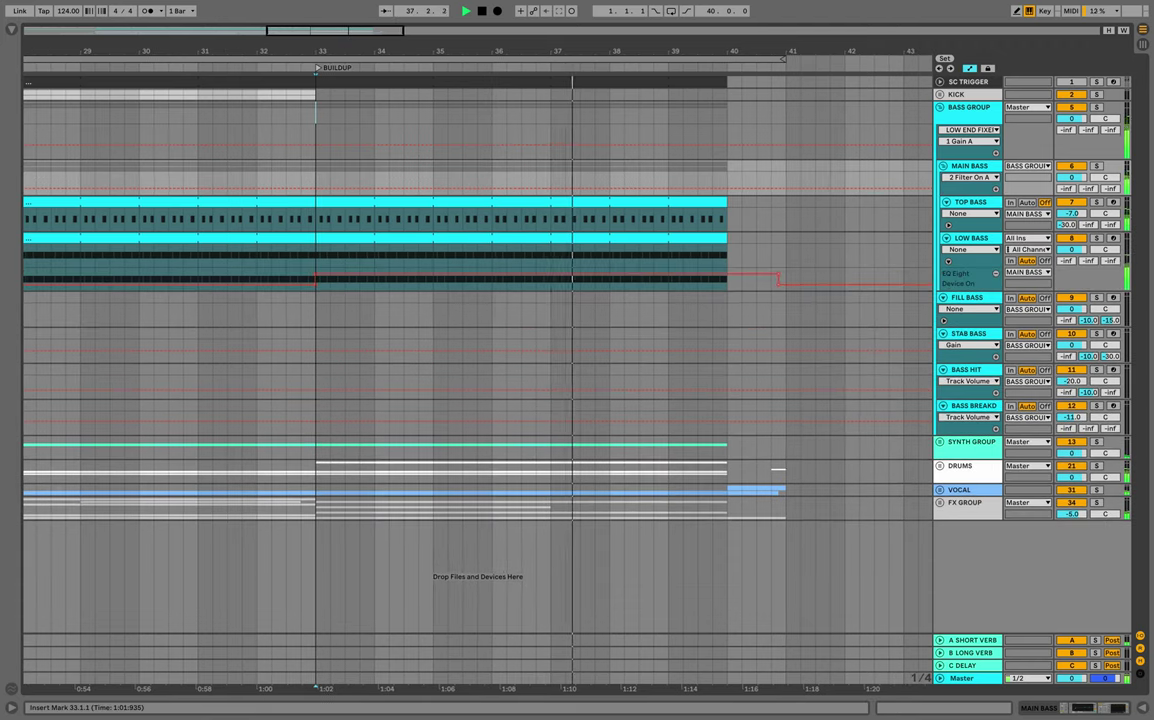
Unfold the synth, drums and vocal groups to inspect their clips in the buildup.
left_click(940, 442)
scroll(940, 442, "down", 5)
left_click(940, 549)
scroll(938, 549, "down", 5)
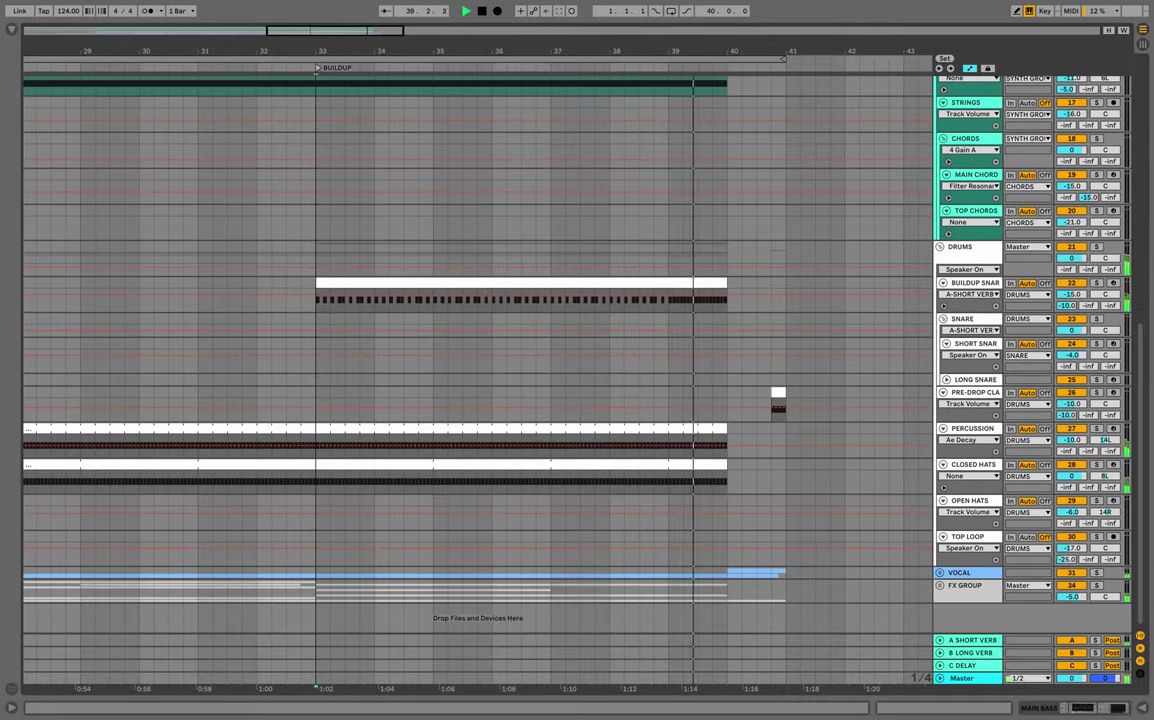
left_click(940, 573)
scroll(940, 573, "down", 3)
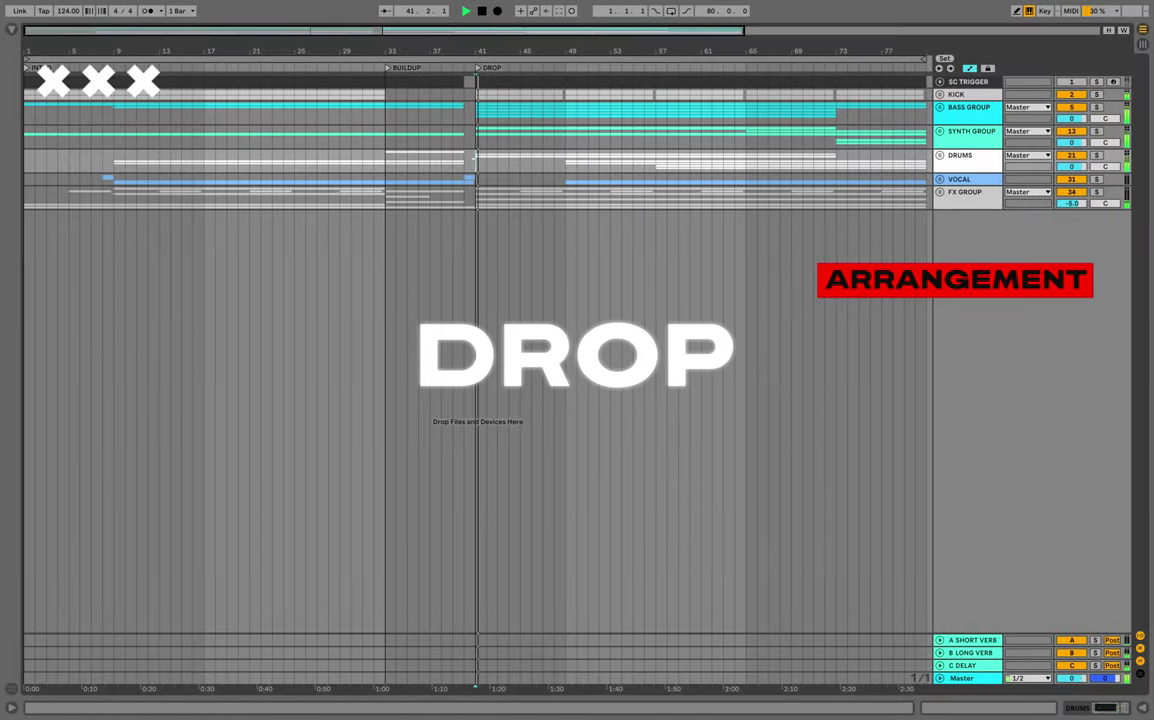
Unfold the kick, bass, synth, drums, vocal and FX groups to show the drop's clips from bar 41.
left_click(940, 107)
left_click(940, 94)
scroll(478, 350, "right", 3)
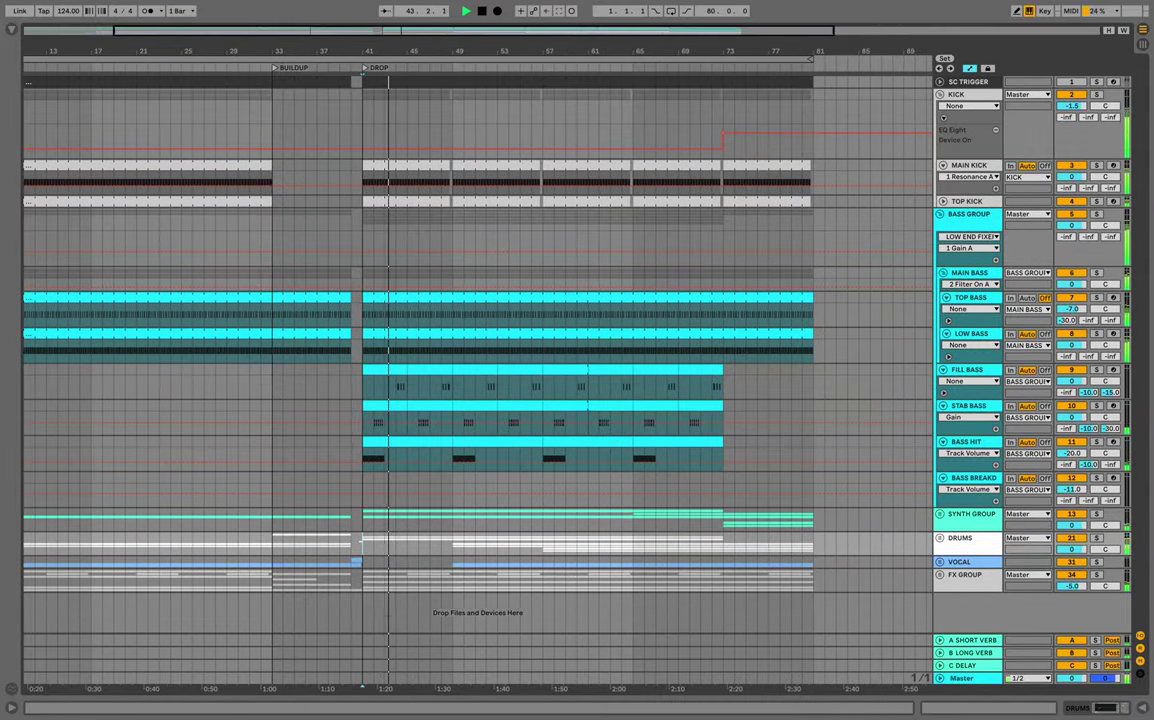
left_click(940, 514)
scroll(940, 514, "down", 5)
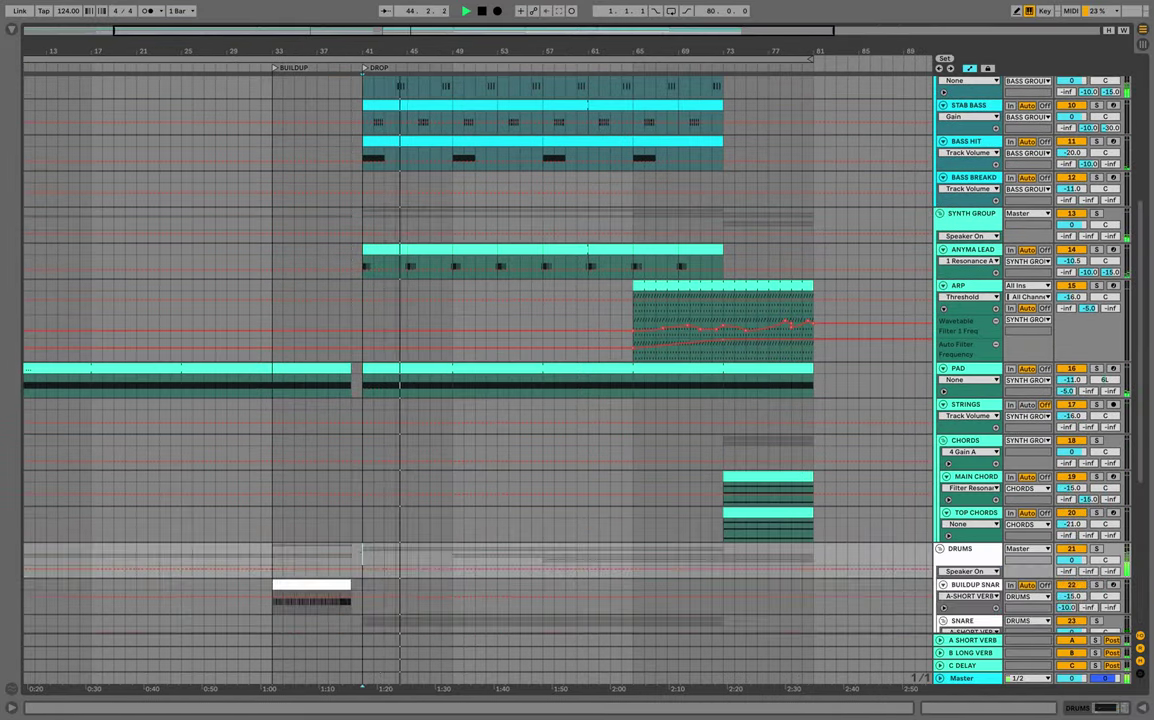
left_click(940, 549)
left_click(940, 573)
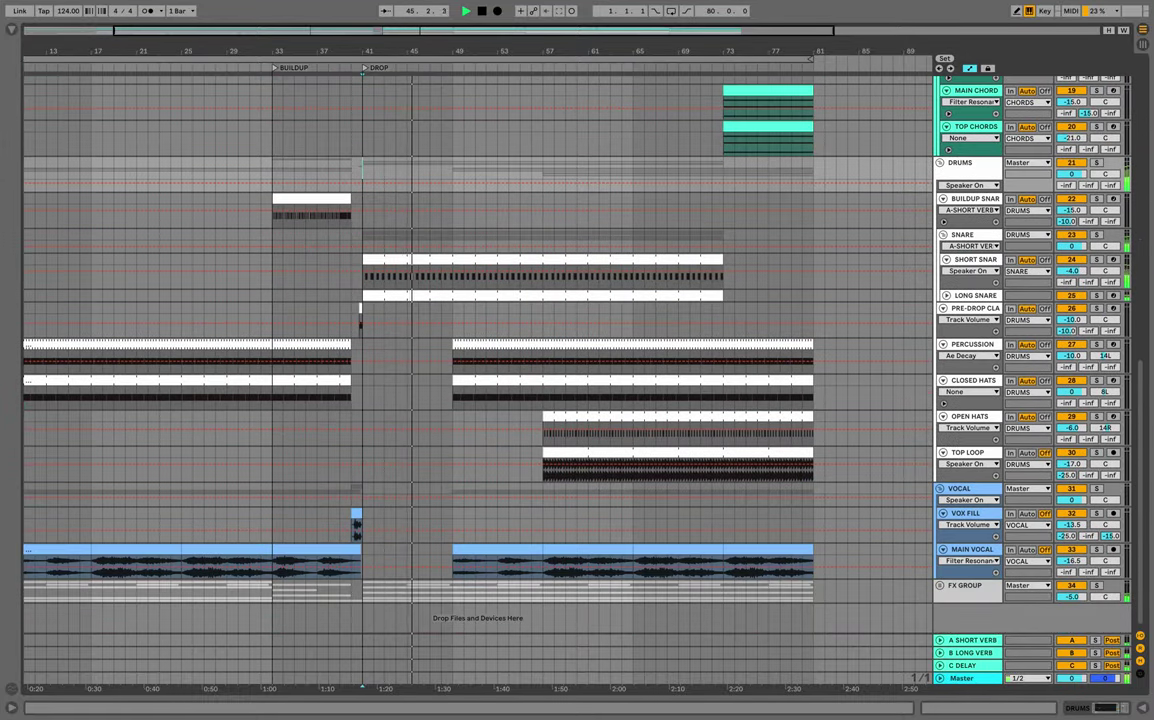
left_click(940, 585)
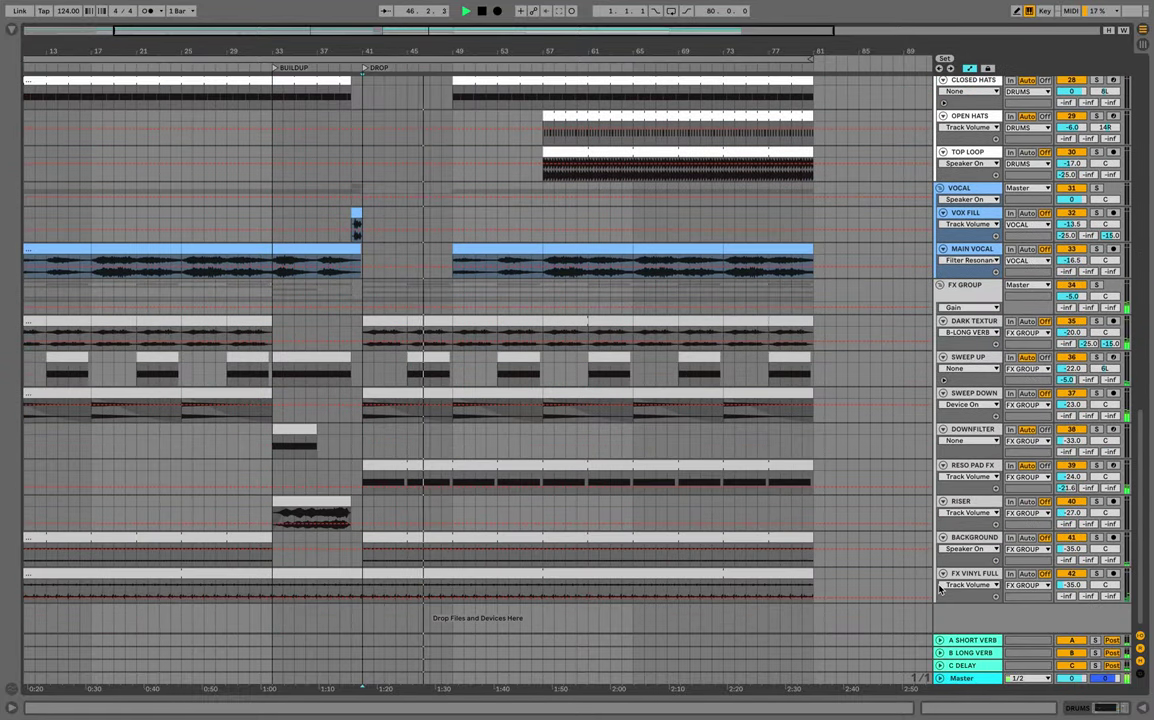
Examine the first part of the drop during playback, from the FX, vocal and drum clips to the synth, bass and kick clips.
scroll(879, 473, "up", 10)
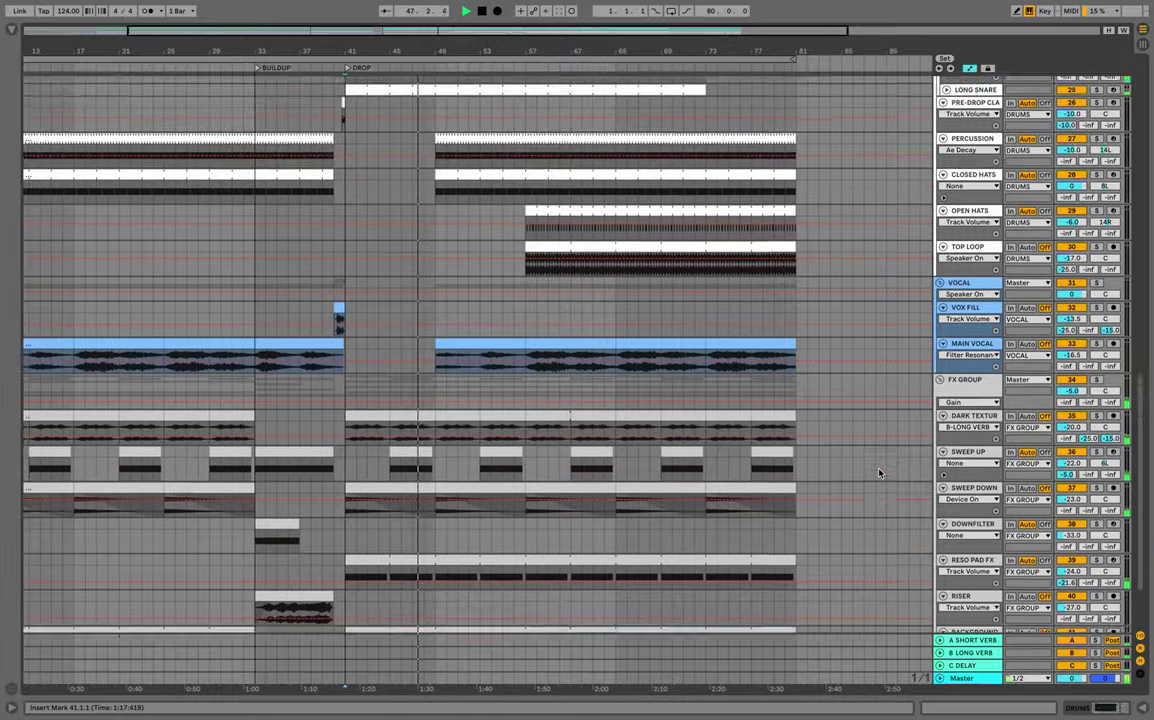
scroll(879, 473, "up", 3)
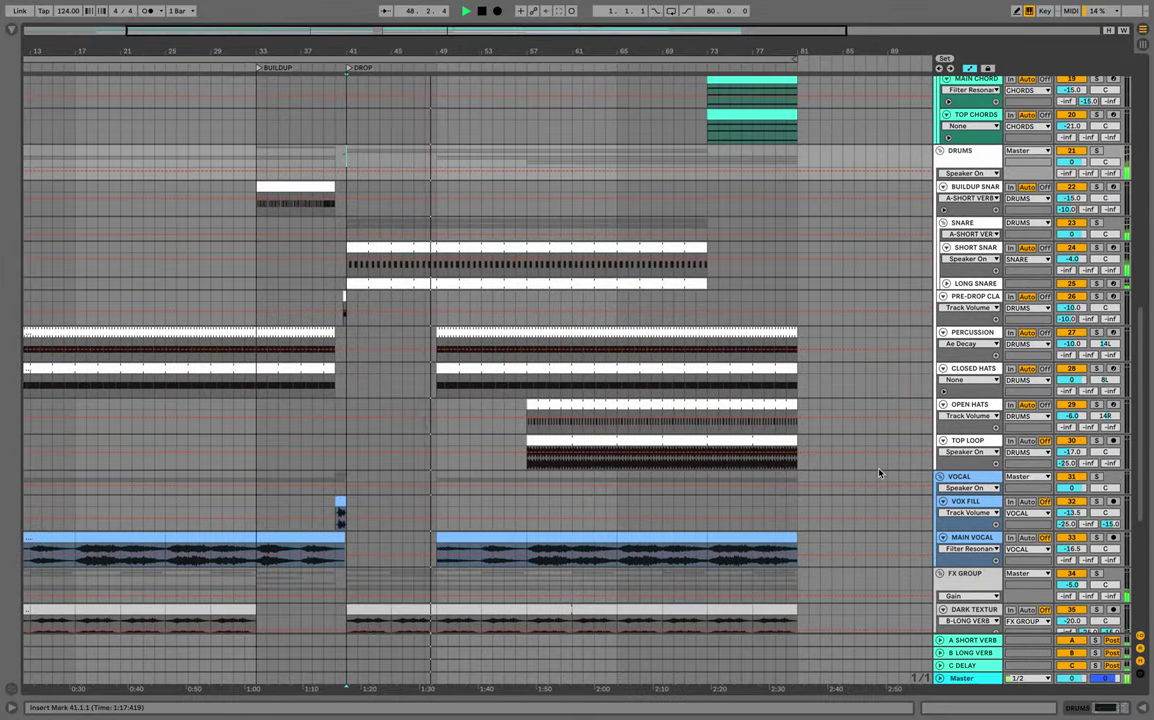
scroll(879, 473, "up", 1)
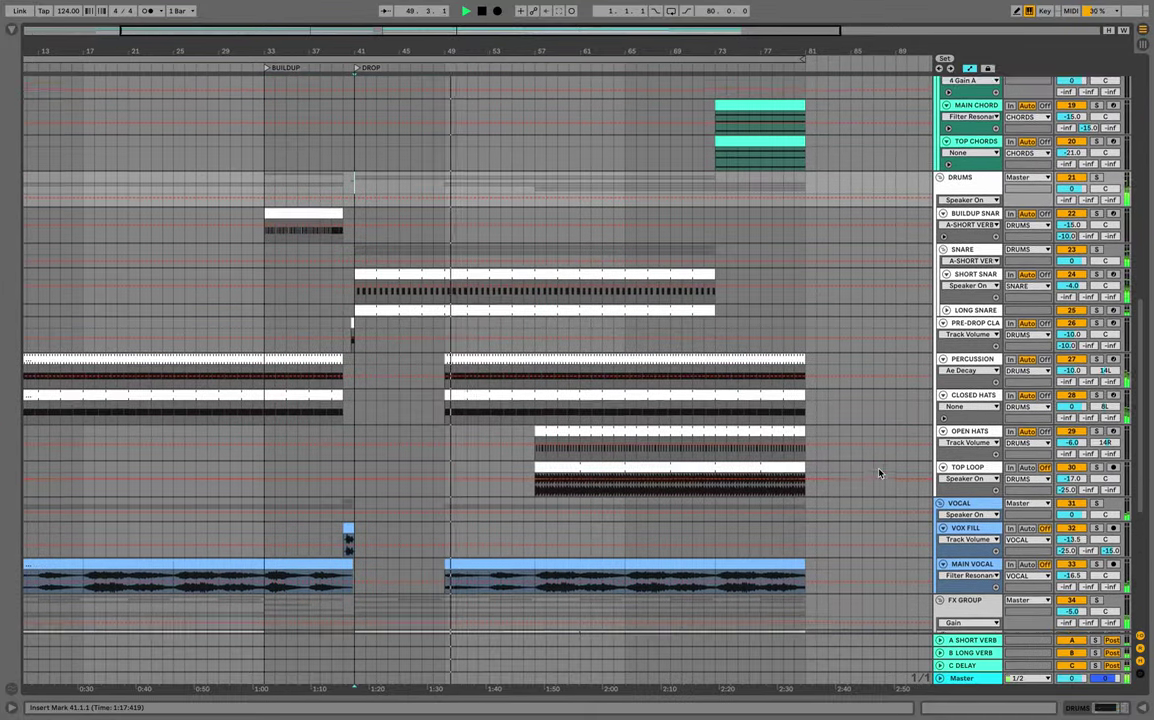
scroll(879, 473, "down", 1)
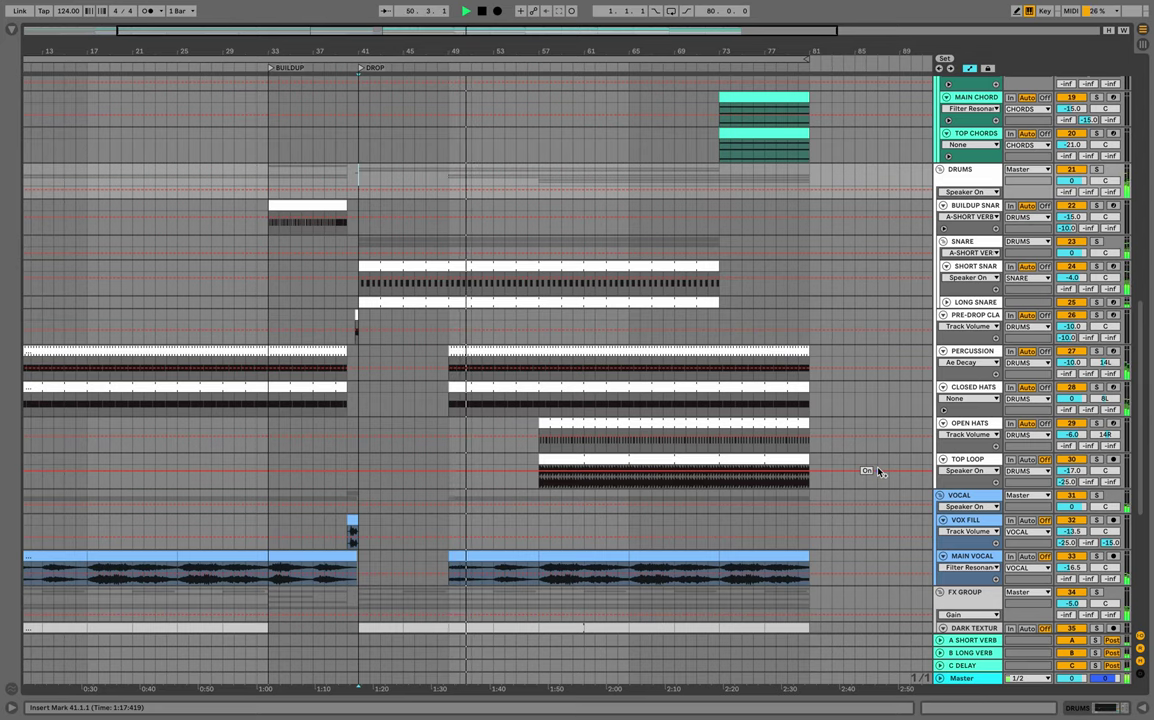
scroll(879, 473, "up", 15)
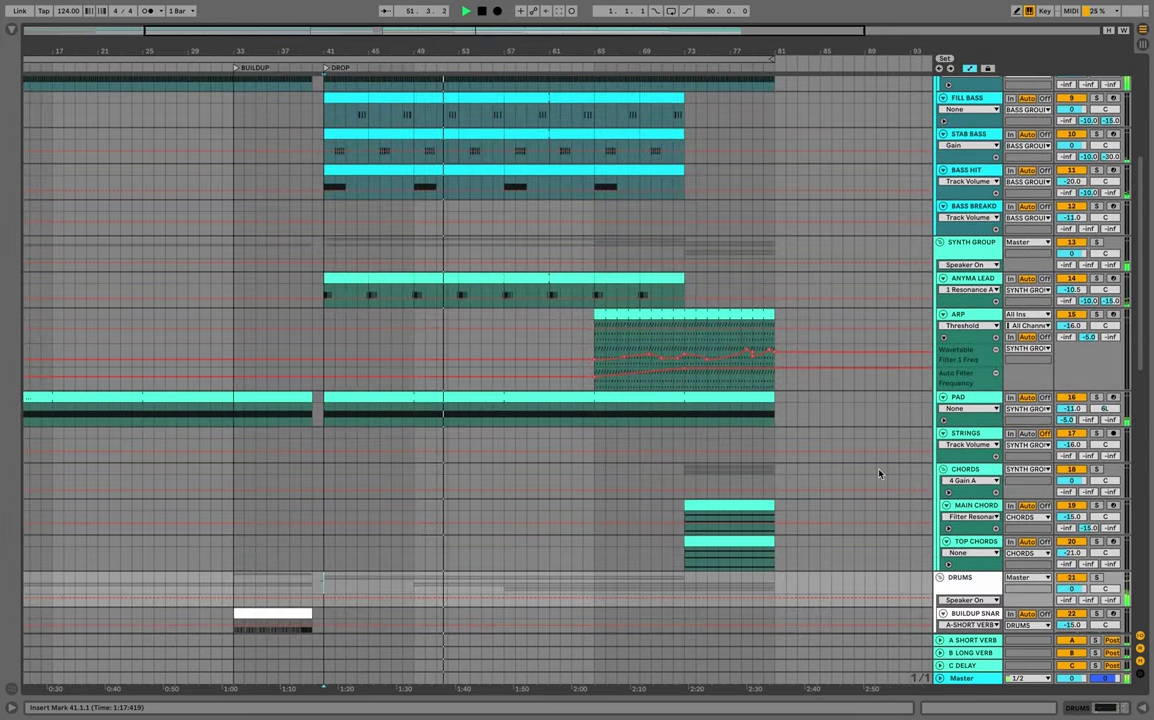
scroll(879, 473, "down", 1)
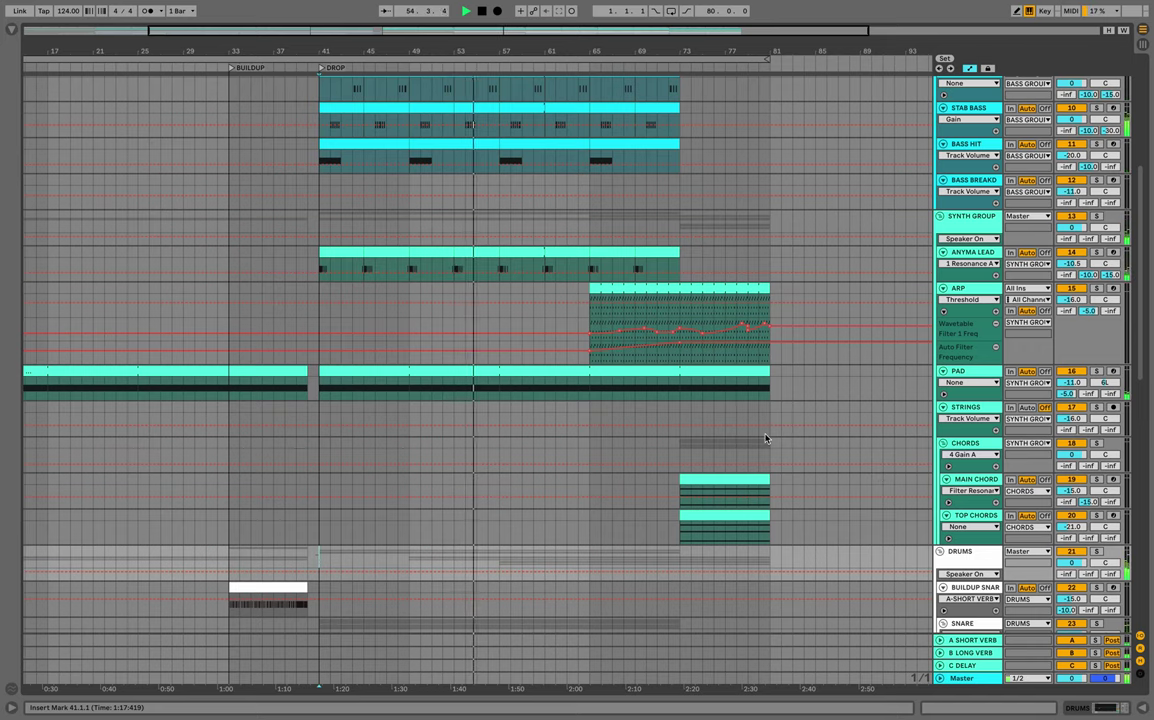
scroll(766, 438, "up", 10)
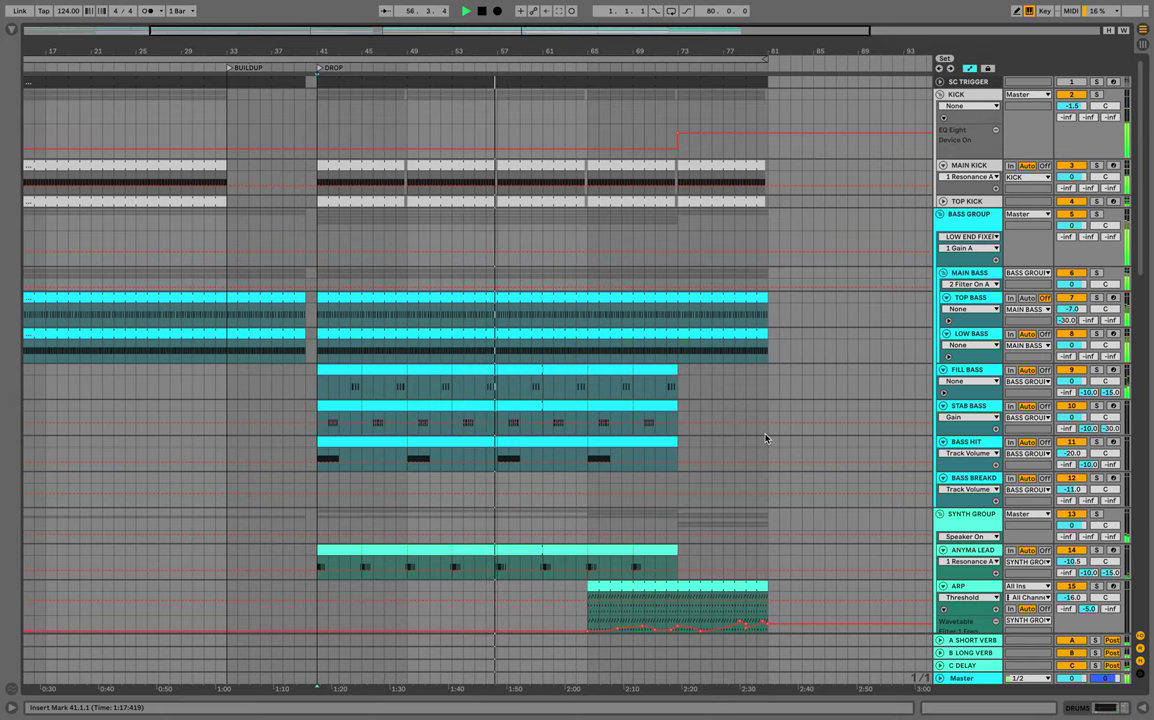
Examine the open hats and top loop clips from bar 57 together with the drop's vocal and FX clips.
scroll(766, 438, "down", 15)
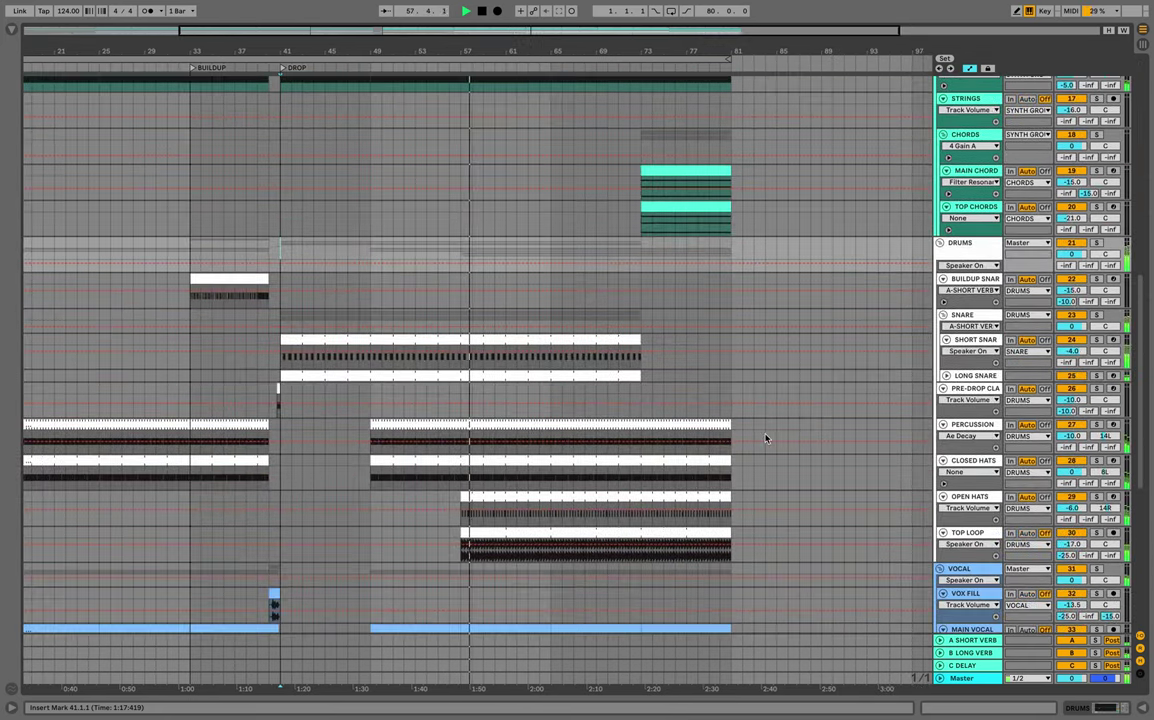
scroll(766, 438, "down", 5)
scroll(766, 438, "down", 5)
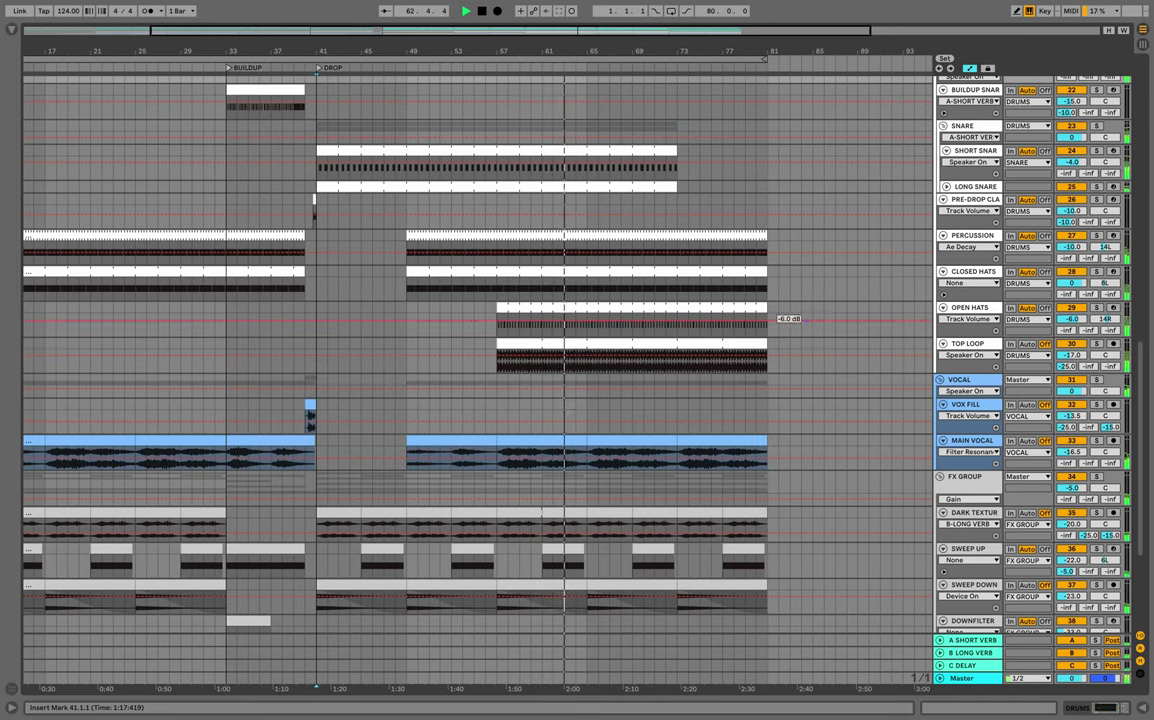
scroll(810, 318, "up", 3)
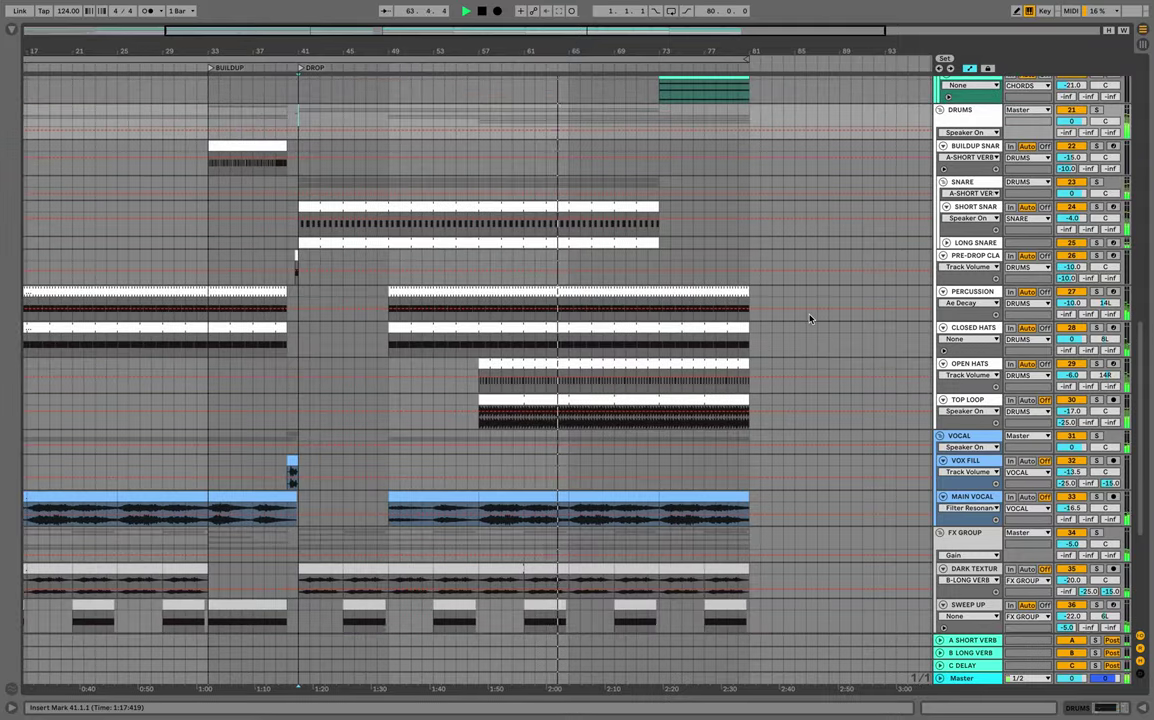
scroll(810, 318, "down", 3)
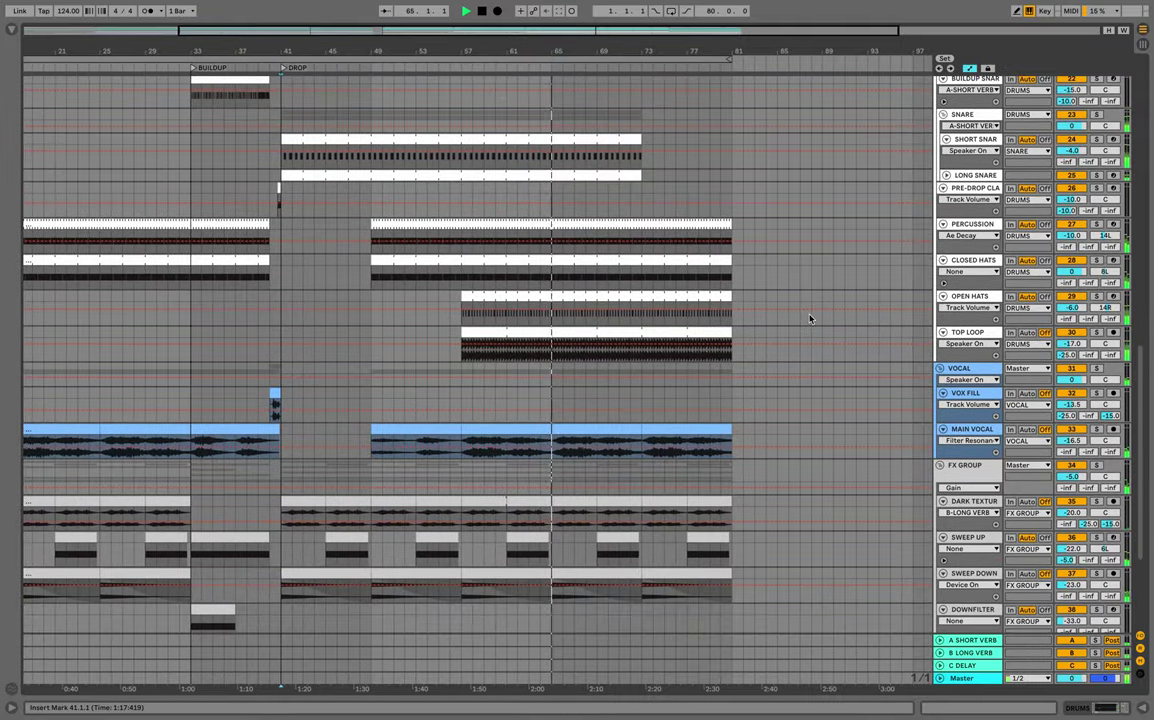
Examine the arp clip and its filter automation from bar 65, along with the drop's bass and kick clips.
scroll(810, 318, "up", 8)
scroll(810, 318, "up", 9)
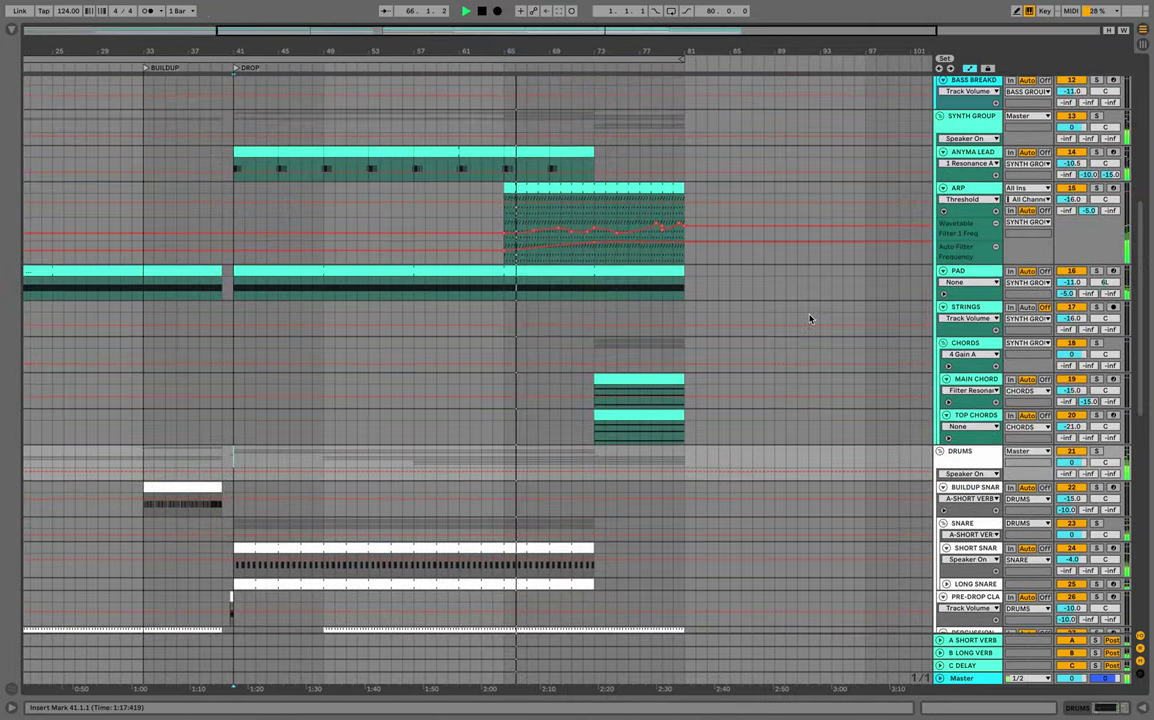
scroll(810, 318, "up", 3)
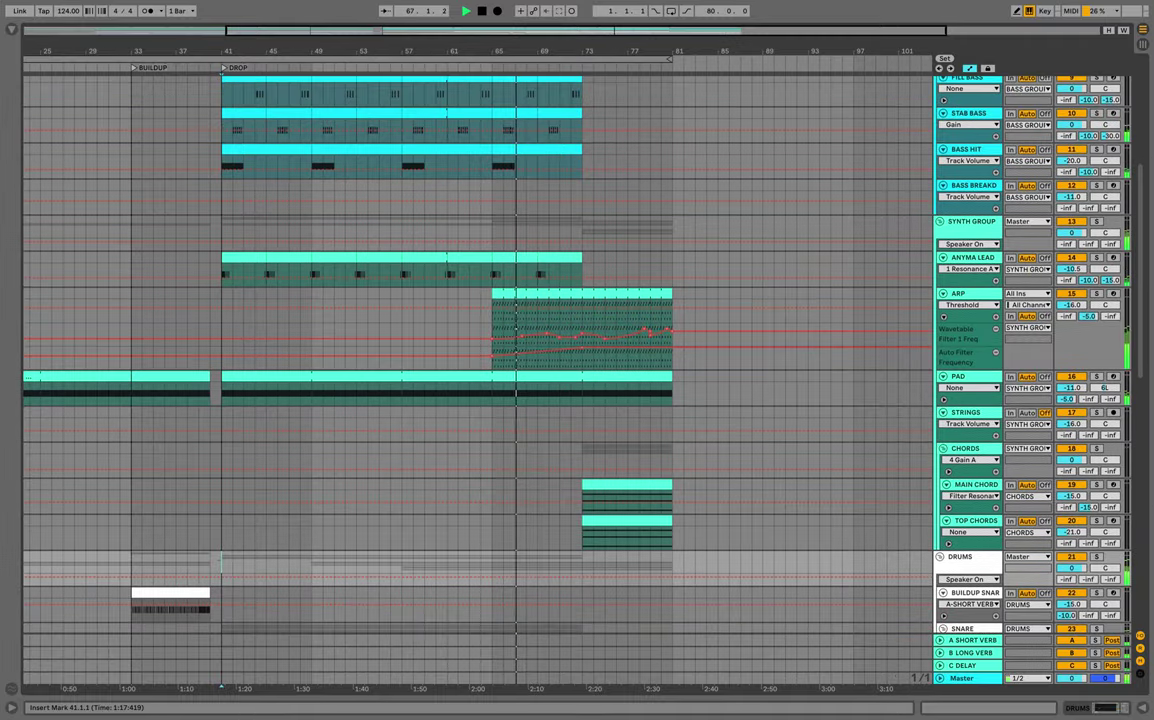
scroll(634, 357, "up", 10)
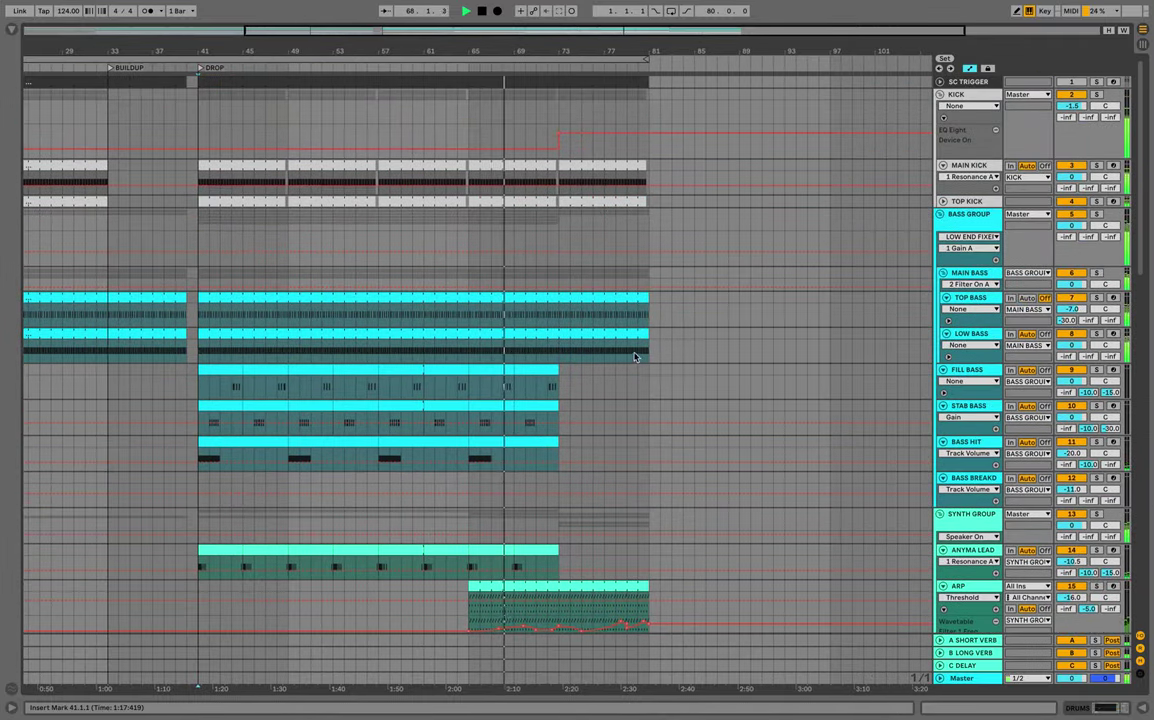
Inspect the kick group's EQ Eight Device On automation change at bar 73 and place the insert marker at bar 74.
left_click_drag(558, 46, 560, 148)
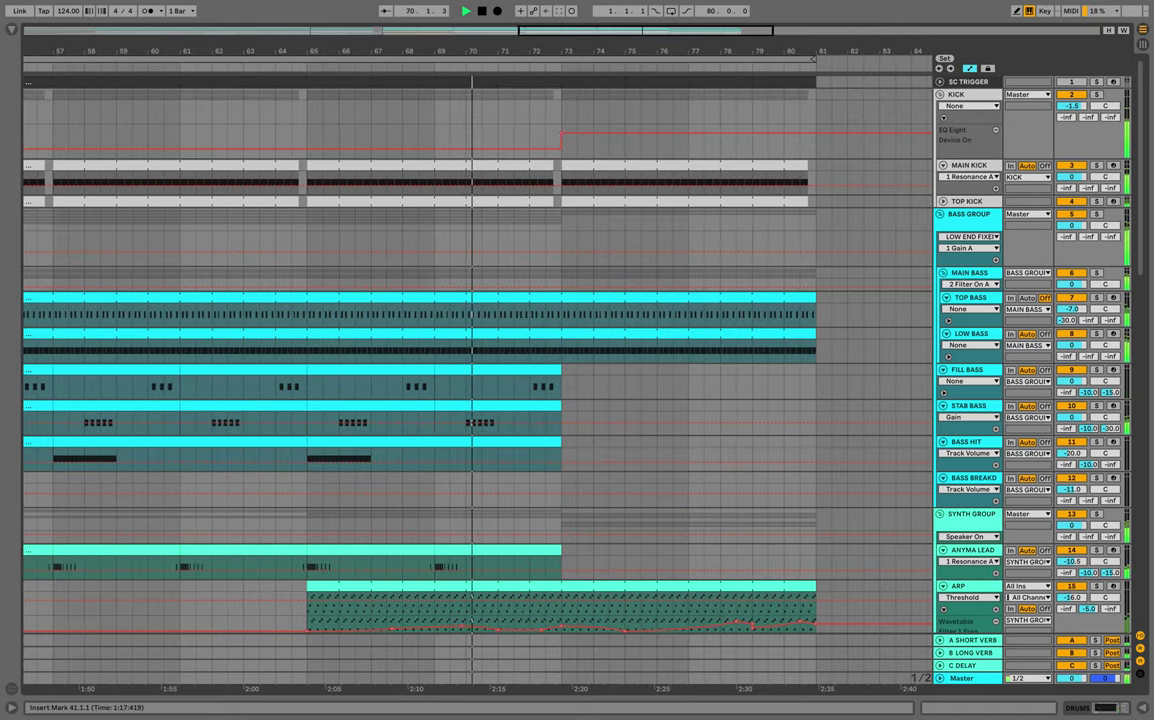
scroll(582, 314, "down", 2)
scroll(585, 321, "up", 2)
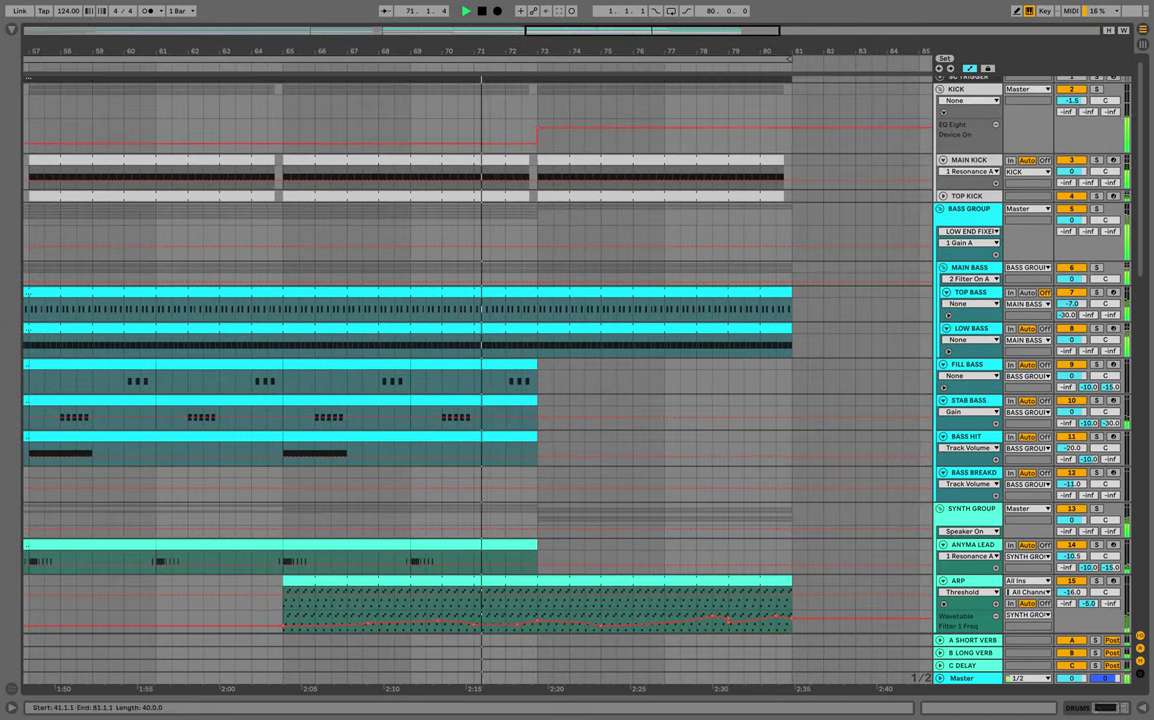
left_click(569, 135)
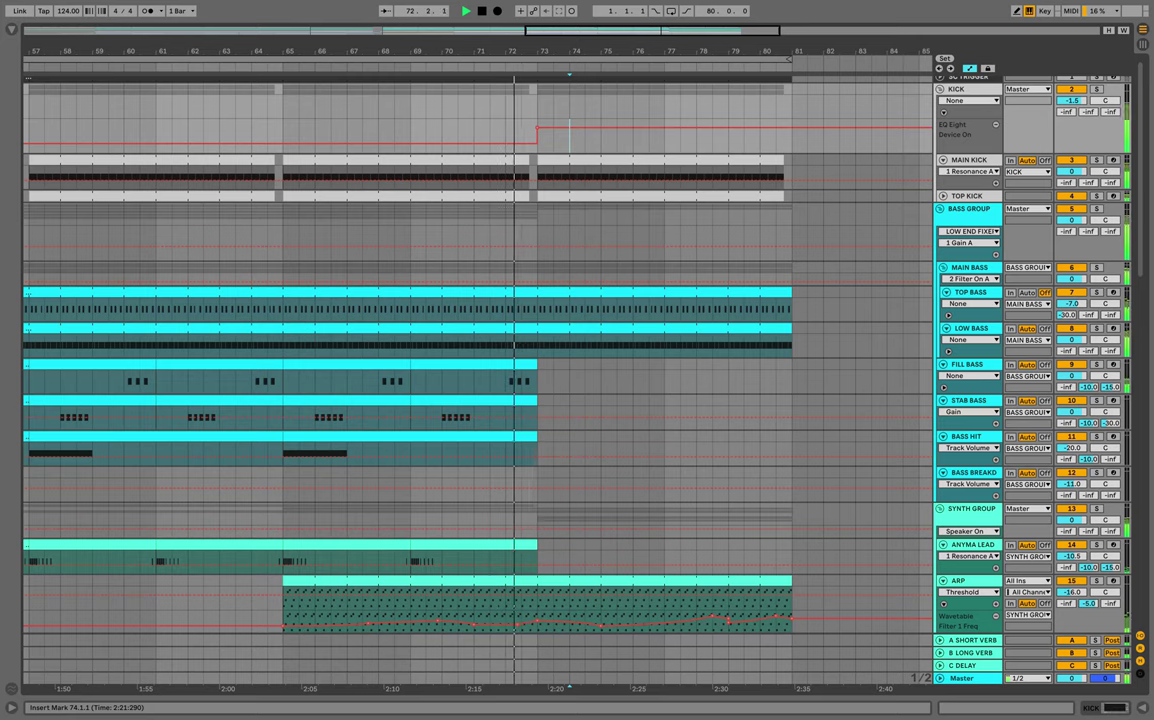
Examine the drop's final part from bar 73, from the kick, bass and arp clips to the chord, drum and vocal clips.
scroll(598, 367, "down", 3)
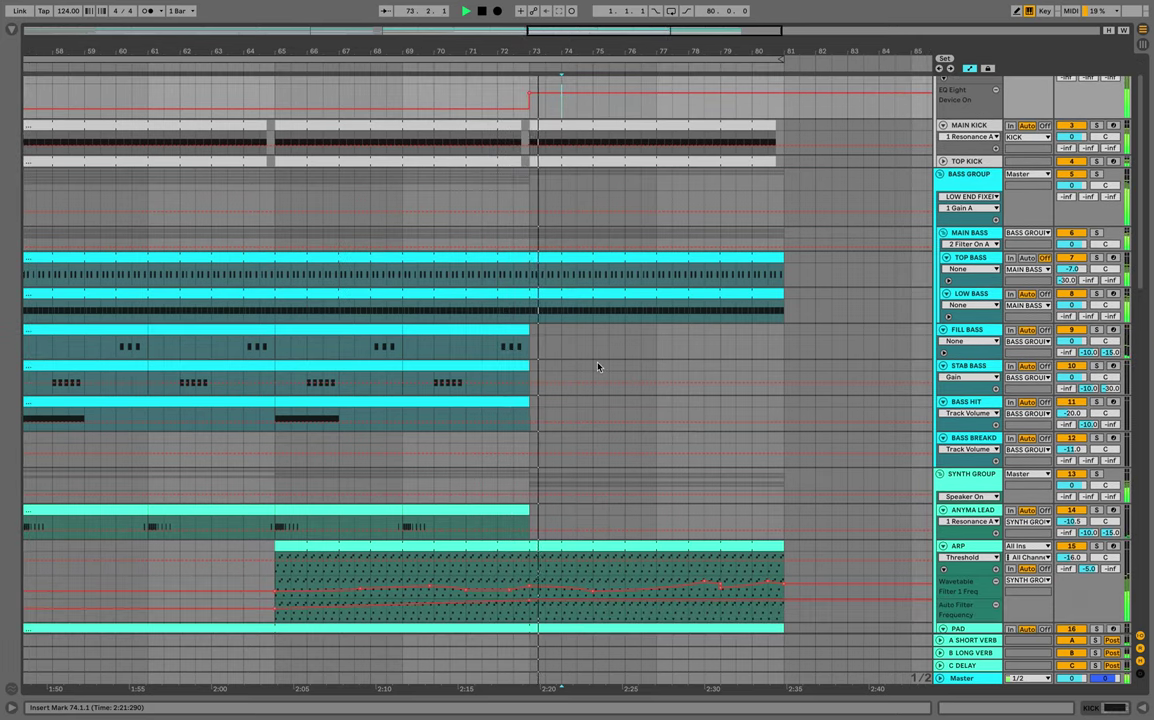
scroll(598, 367, "down", 10)
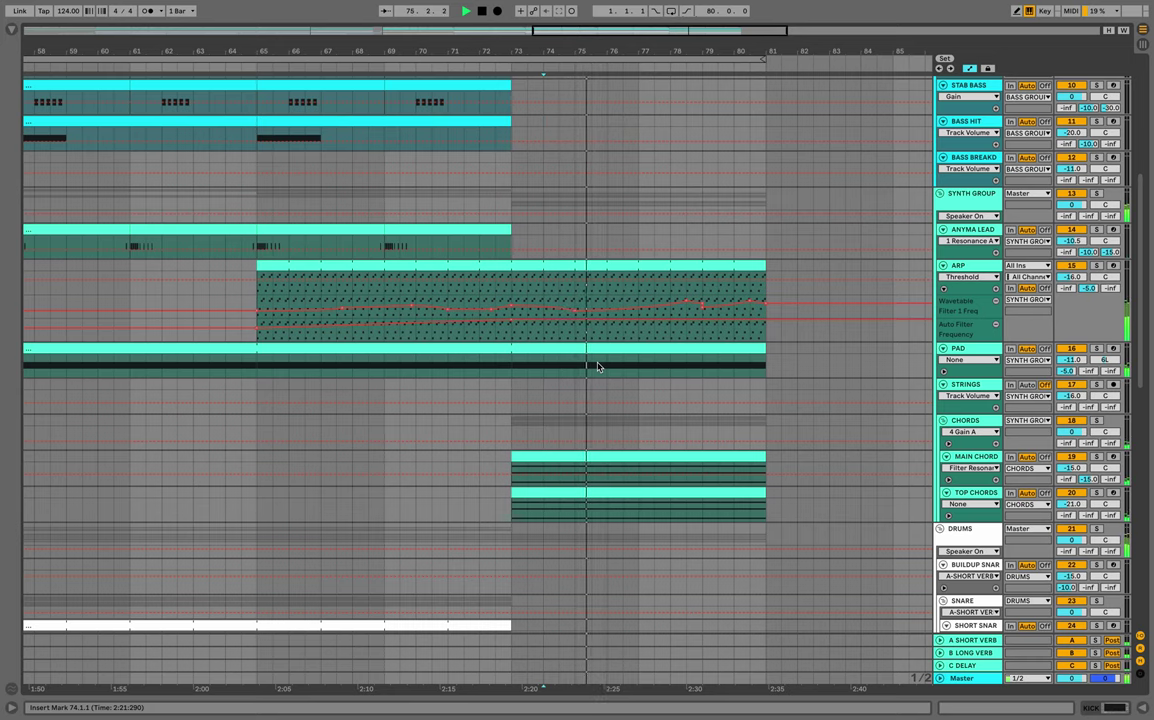
scroll(598, 367, "down", 2)
scroll(598, 367, "down", 2)
scroll(598, 367, "down", 9)
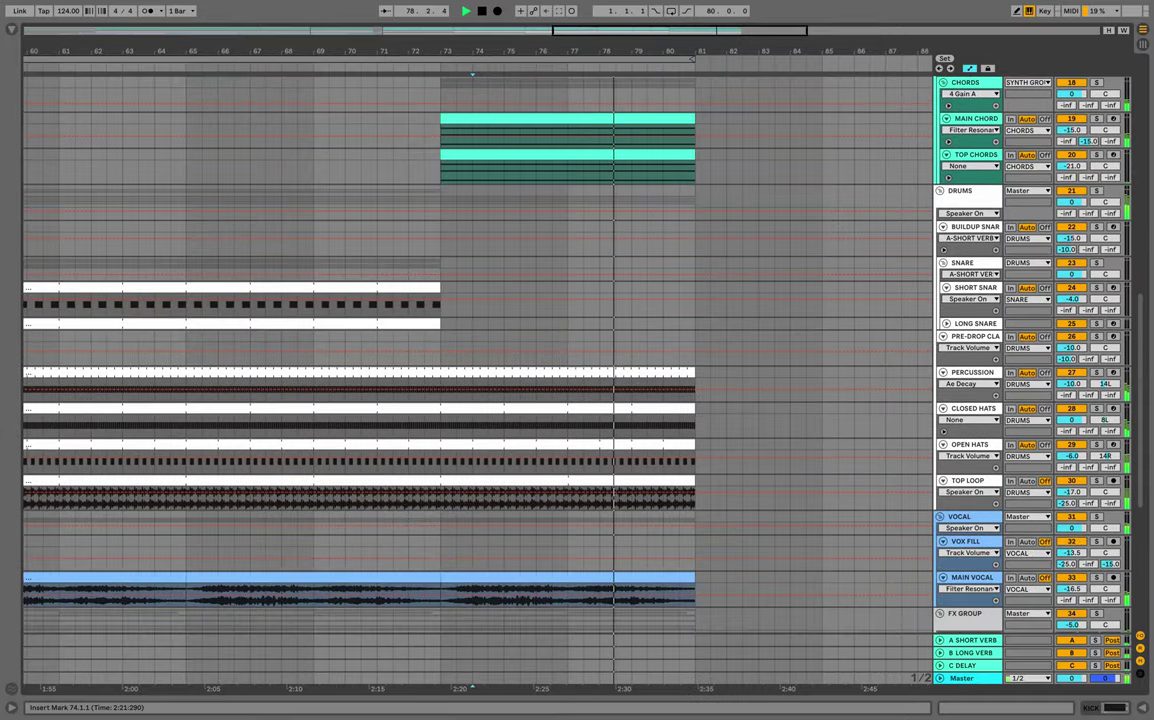
scroll(670, 367, "down", 5)
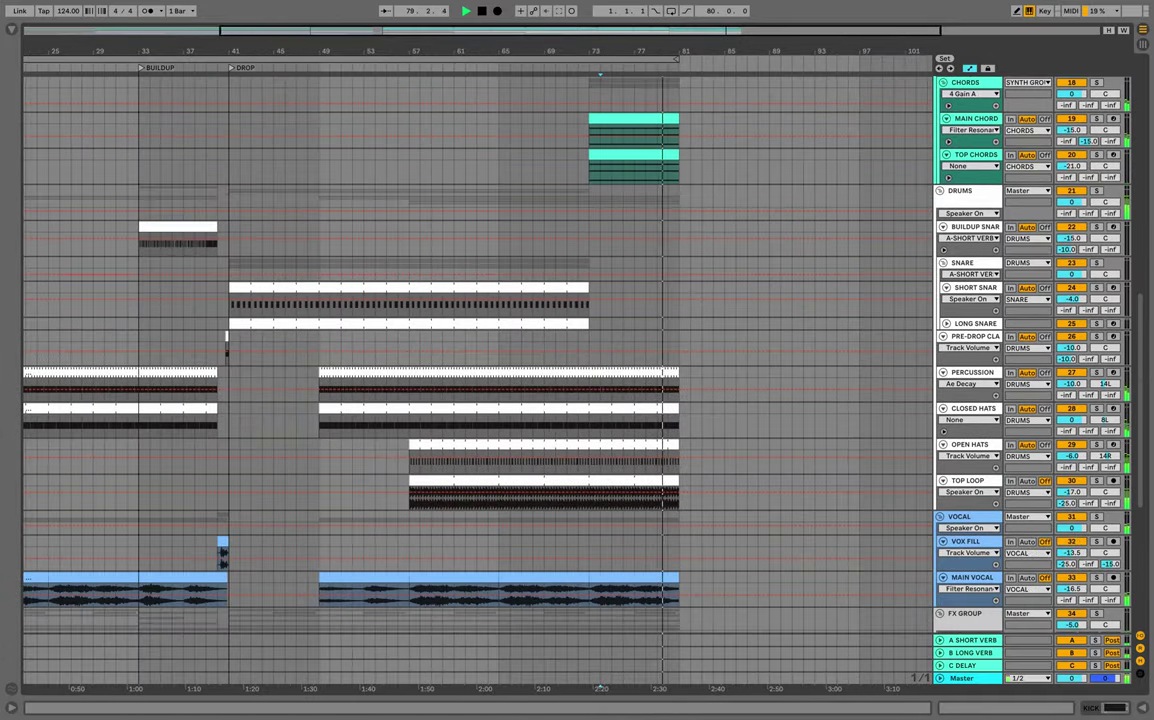
scroll(634, 258, "up", 10)
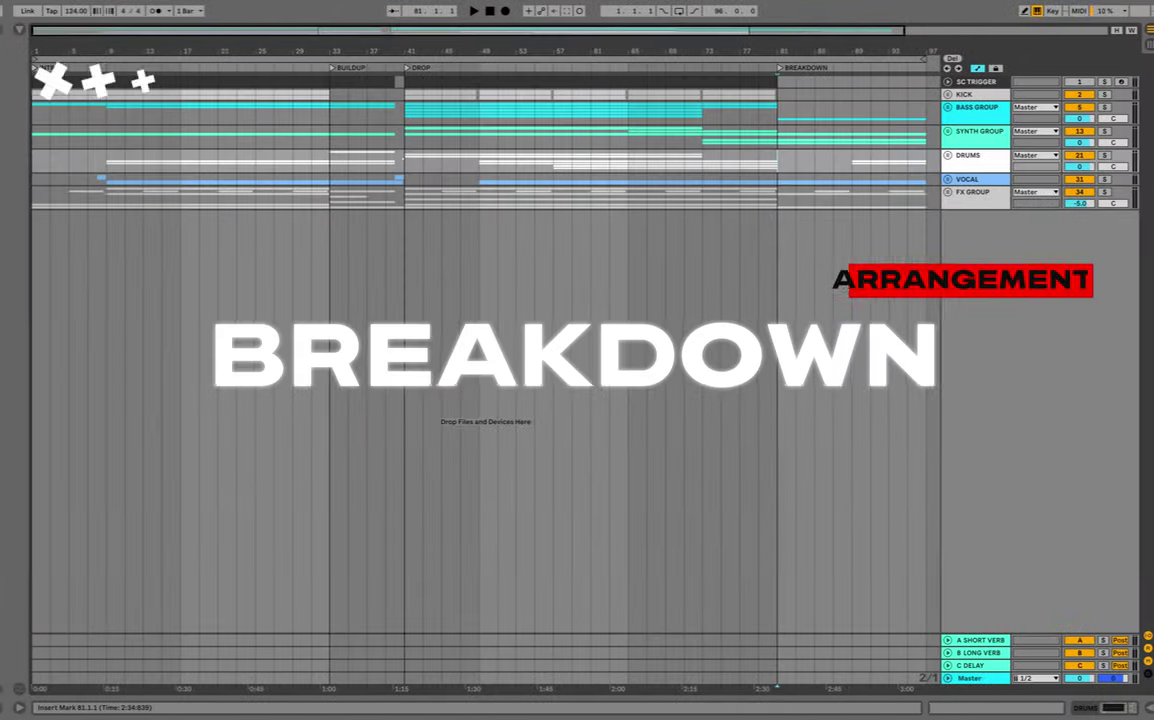
Focus the arrangement on the breakdown from bar 81 and unfold the bass, synth, drums, vocal and FX groups during playback.
left_click_drag(858, 51, 582, 162)
left_click(940, 107)
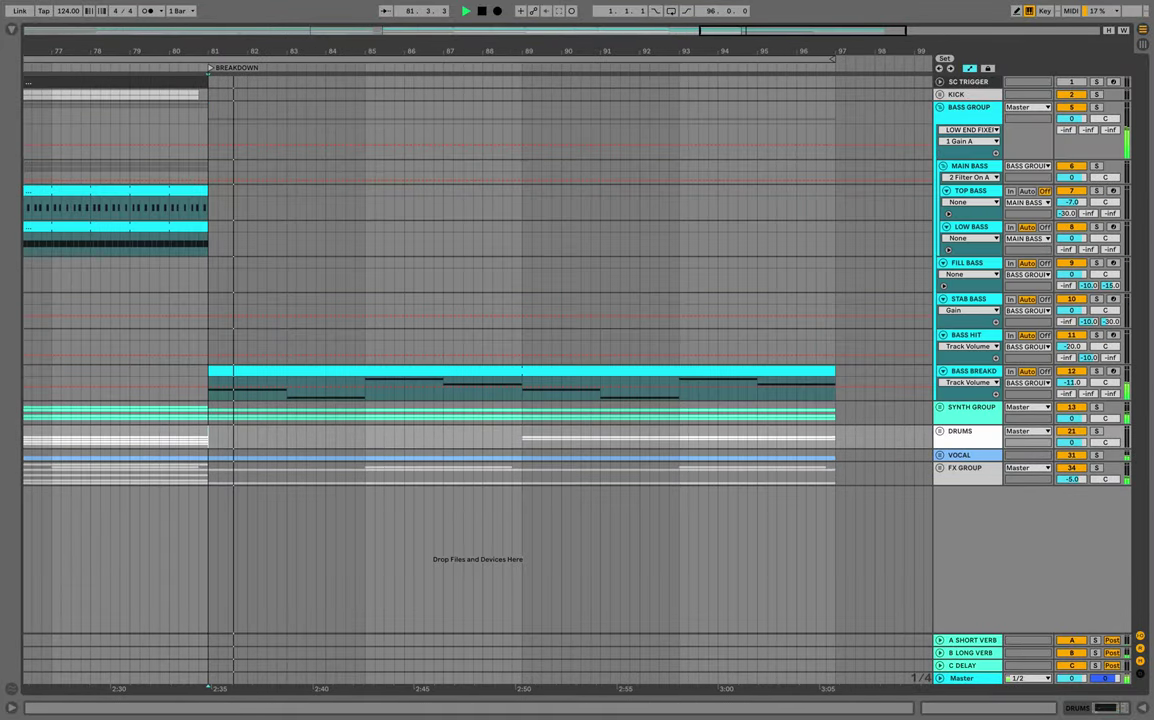
left_click(940, 407)
scroll(940, 407, "down", 4)
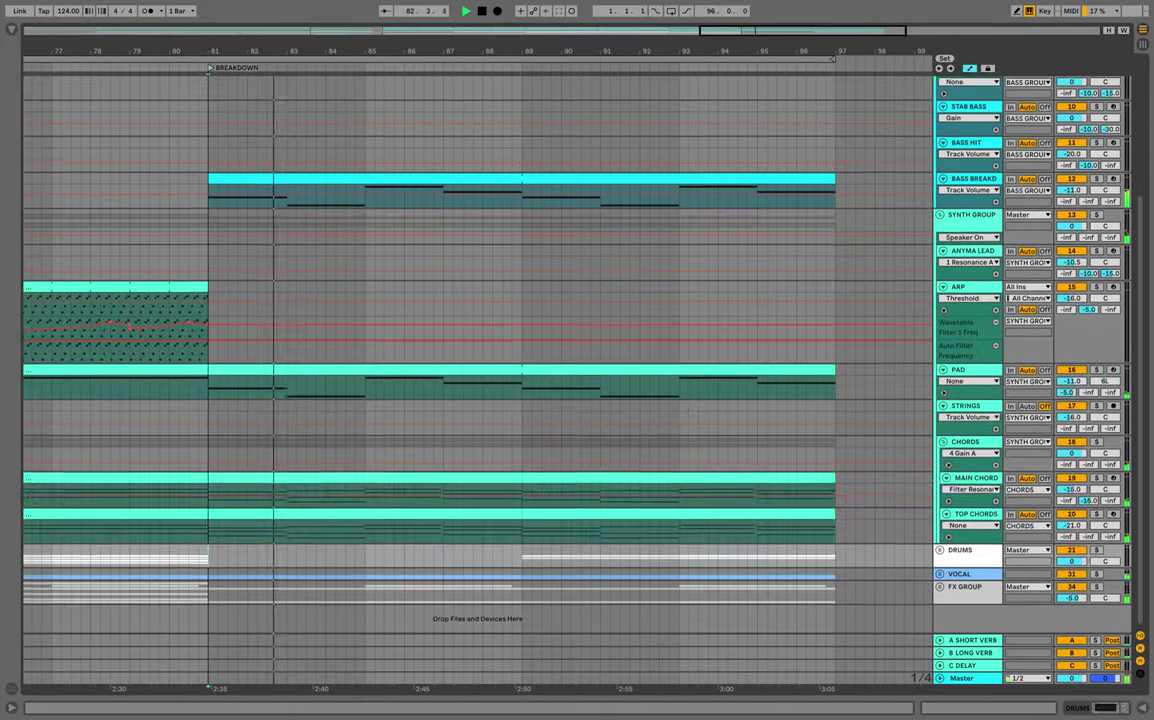
key("Right")
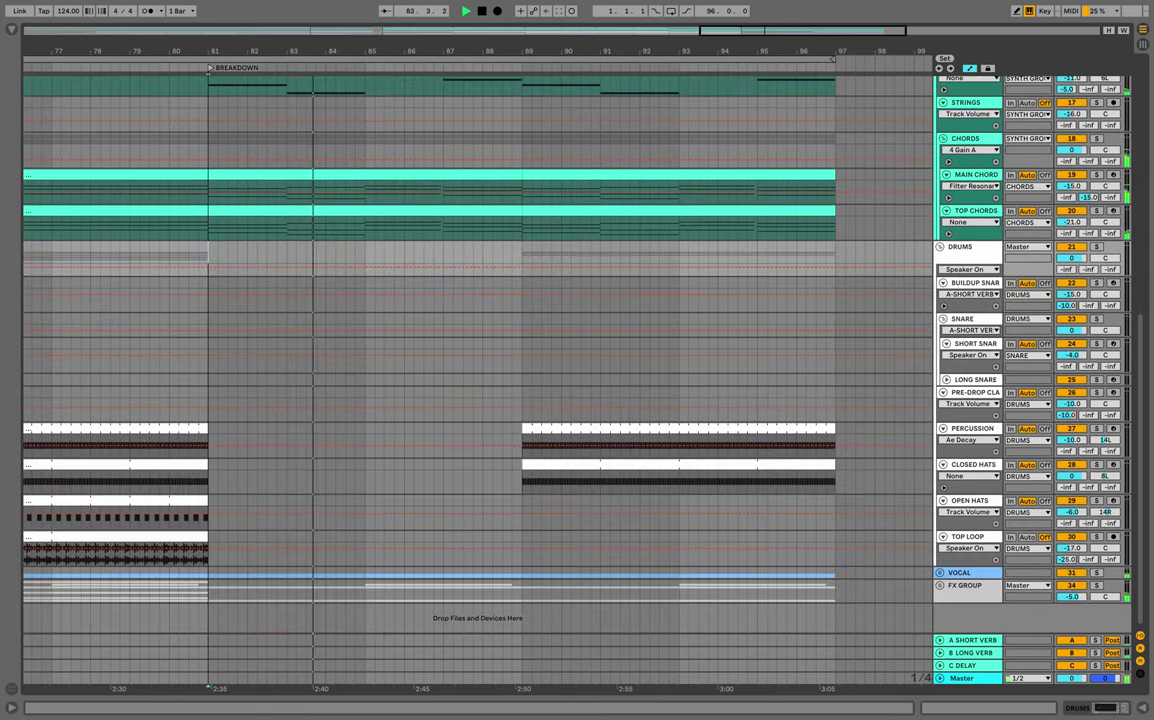
left_click(940, 573)
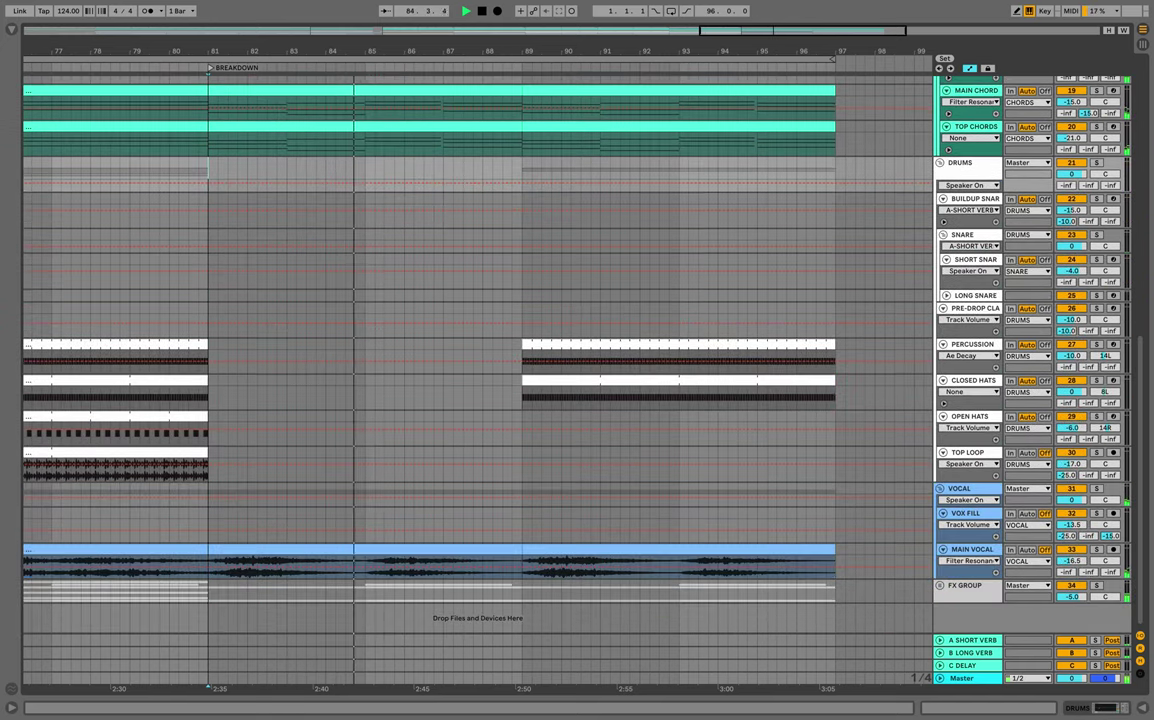
left_click(940, 586)
scroll(940, 586, "down", 6)
Examine the breakdown's bass, pad, chord, percussion, vocal and sweep clips between bars 81 and 97 during playback.
scroll(941, 586, "up", 15)
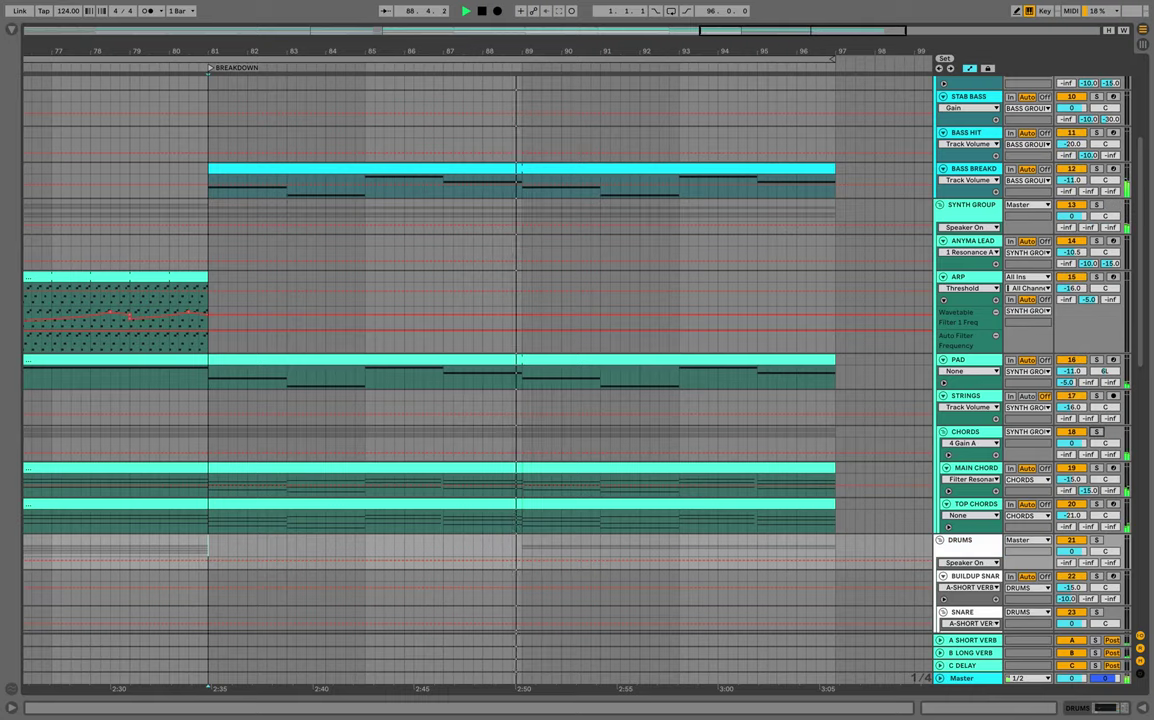
scroll(760, 389, "down", 3)
scroll(760, 389, "up", 8)
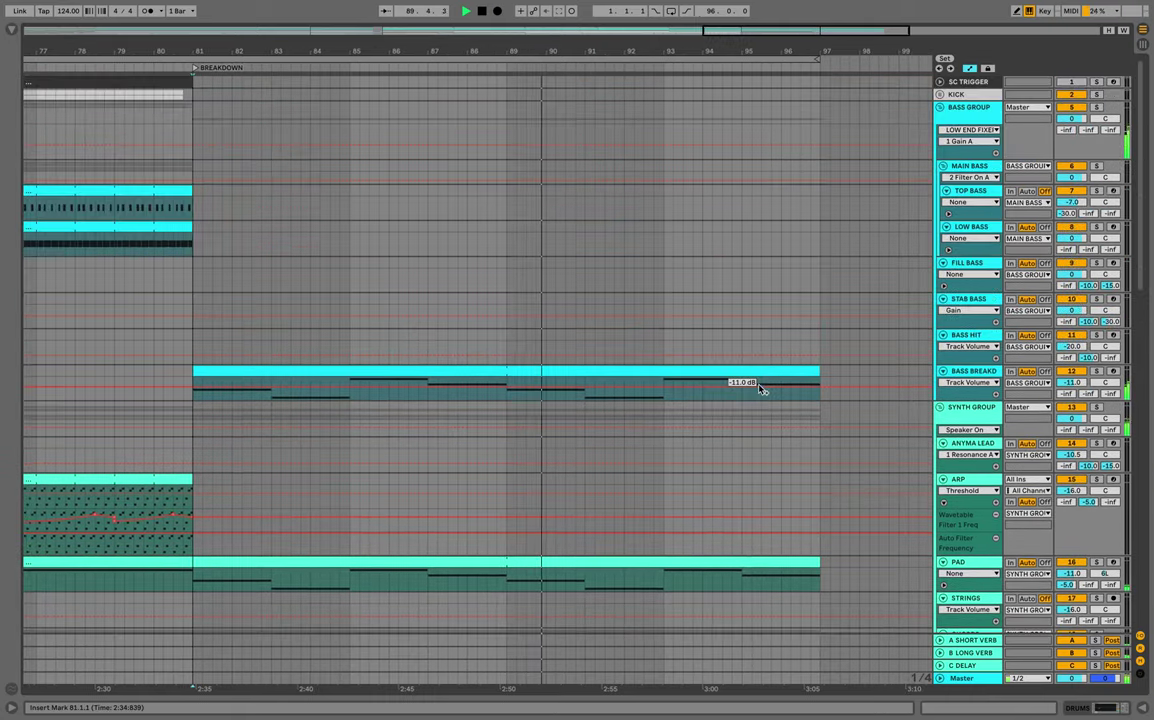
scroll(760, 388, "down", 15)
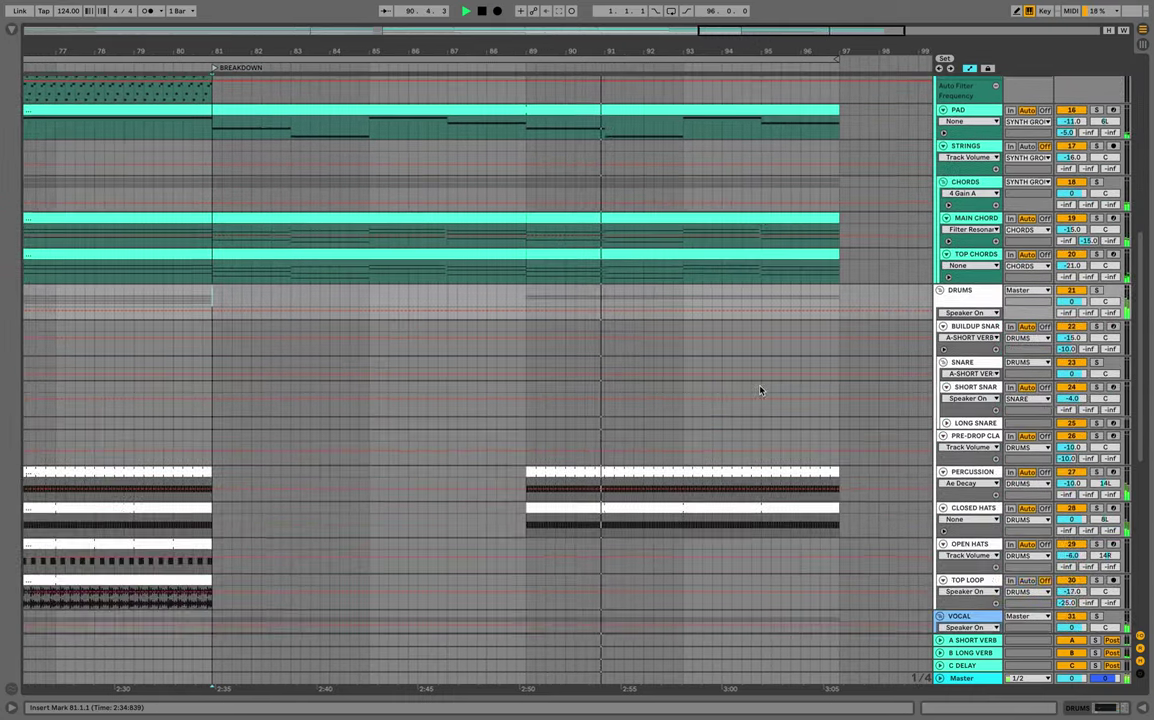
scroll(760, 390, "down", 8)
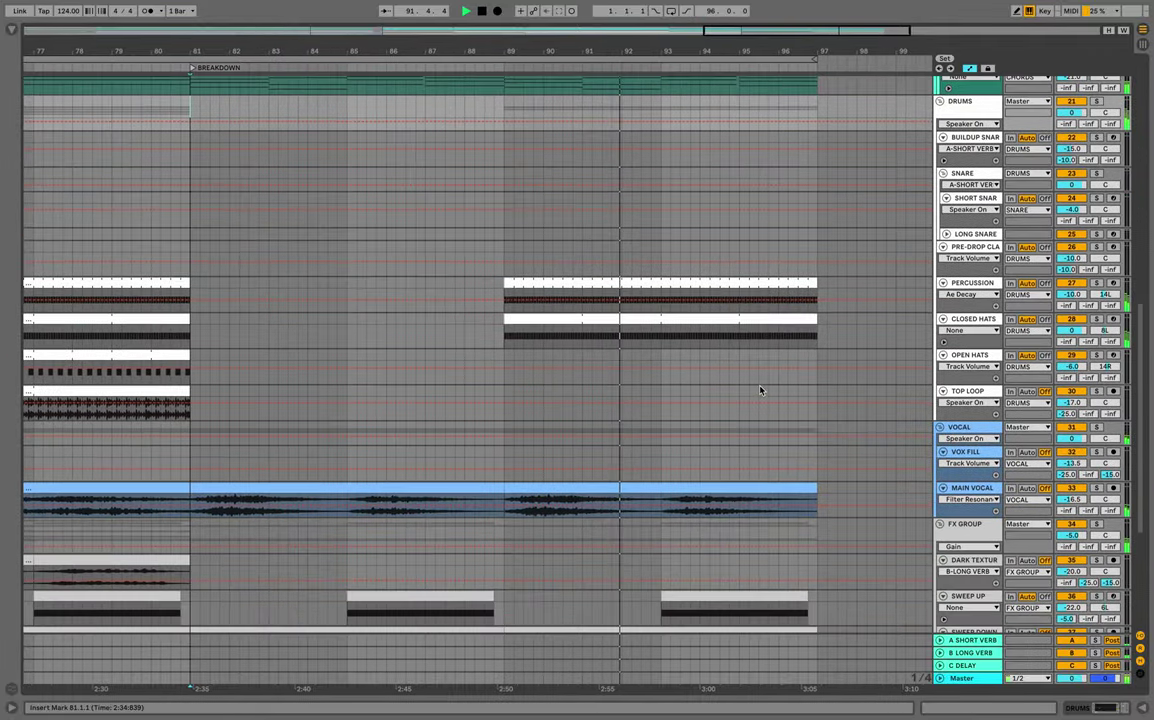
scroll(760, 390, "down", 8)
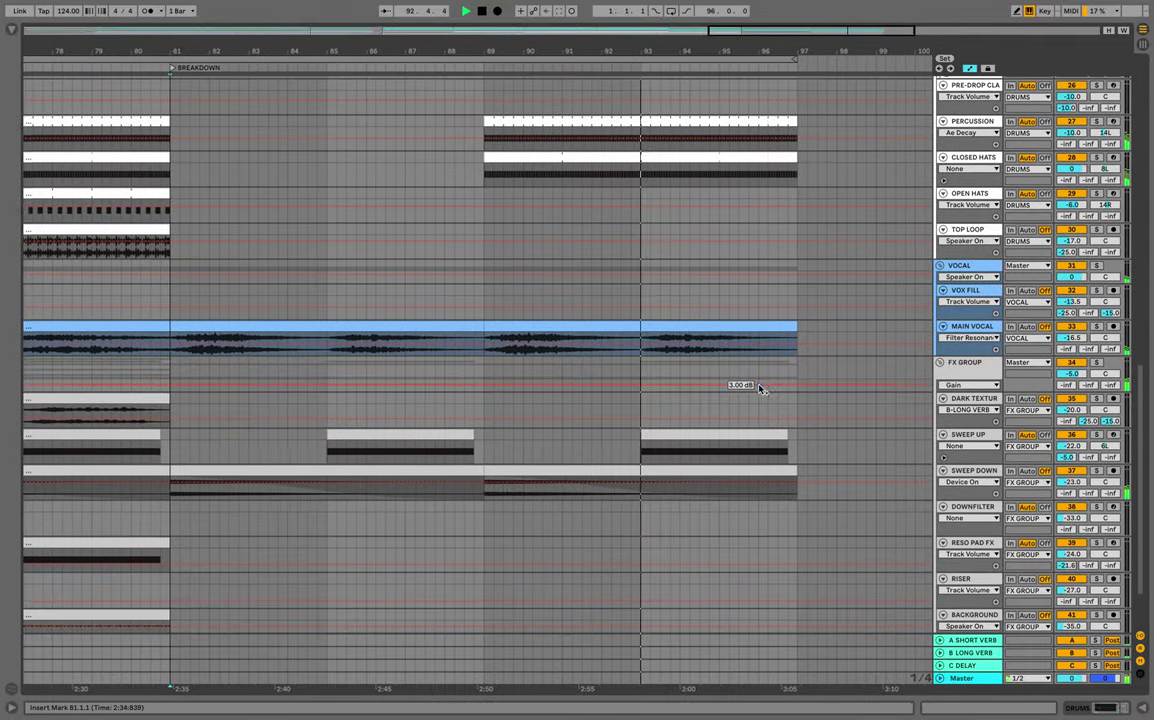
scroll(760, 388, "left", 1)
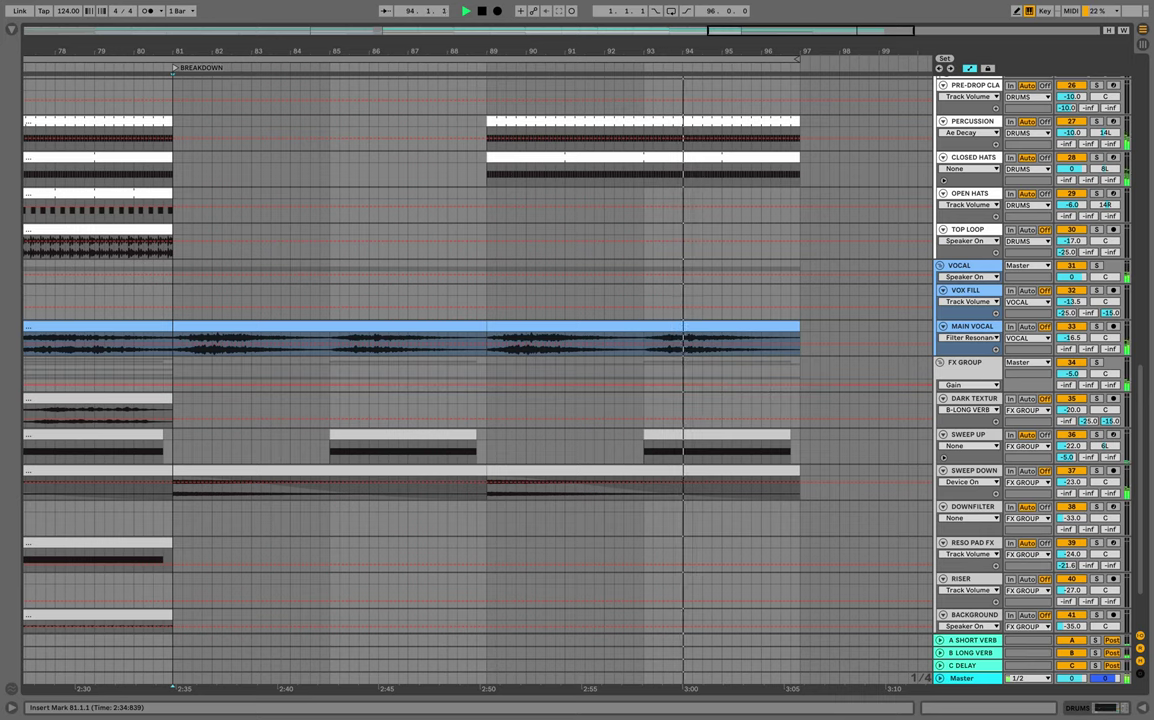
scroll(852, 426, "down", 3)
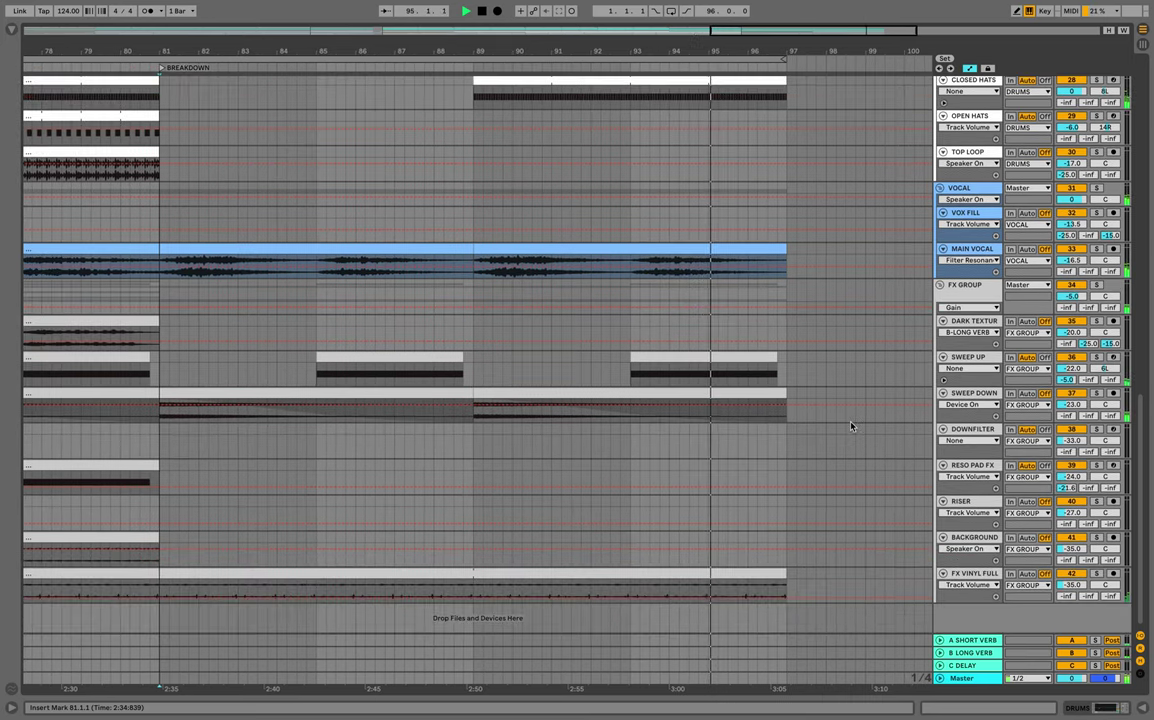
scroll(852, 426, "up", 3)
scroll(851, 426, "up", 10)
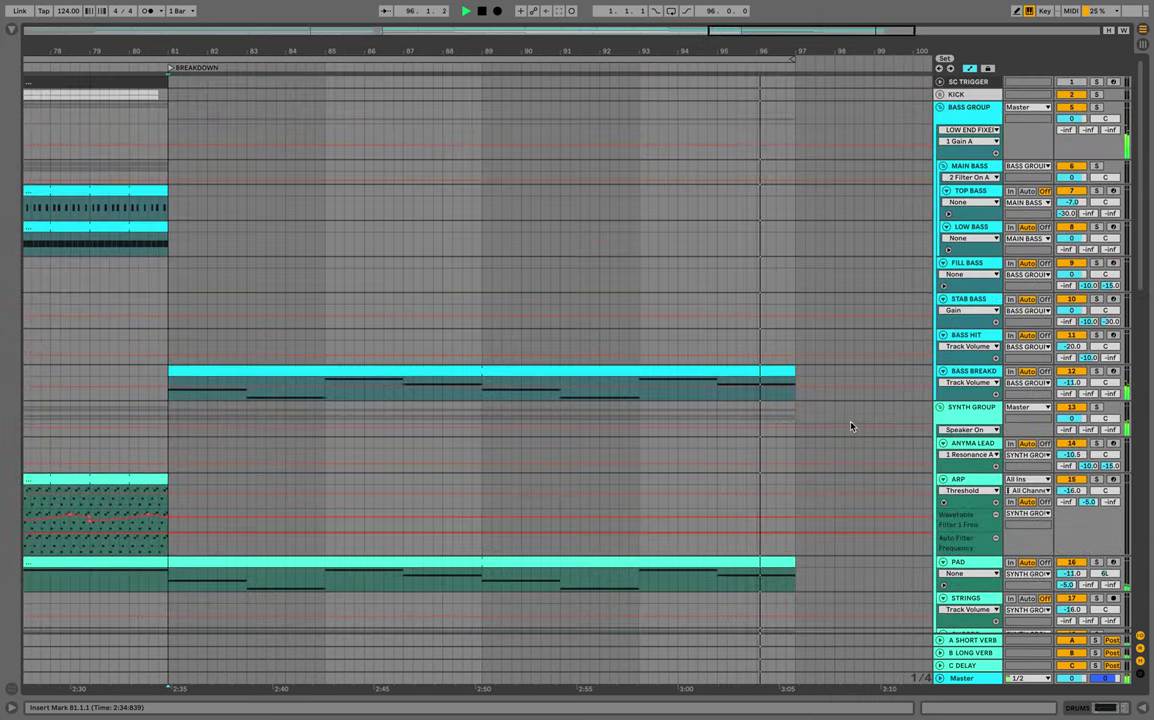
scroll(851, 426, "down", 1)
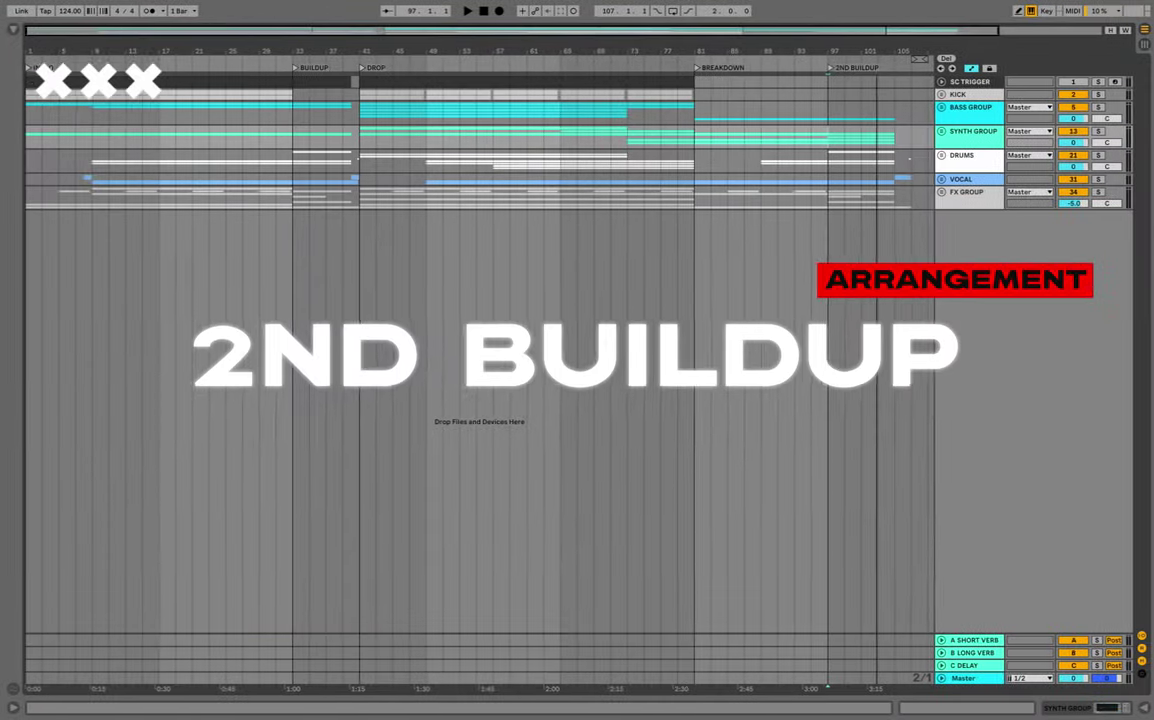
Focus the arrangement on the 2nd buildup from bar 97 and unfold the bass, synth, drums, vocal and FX groups.
left_click_drag(895, 51, 678, 135)
left_click(940, 107)
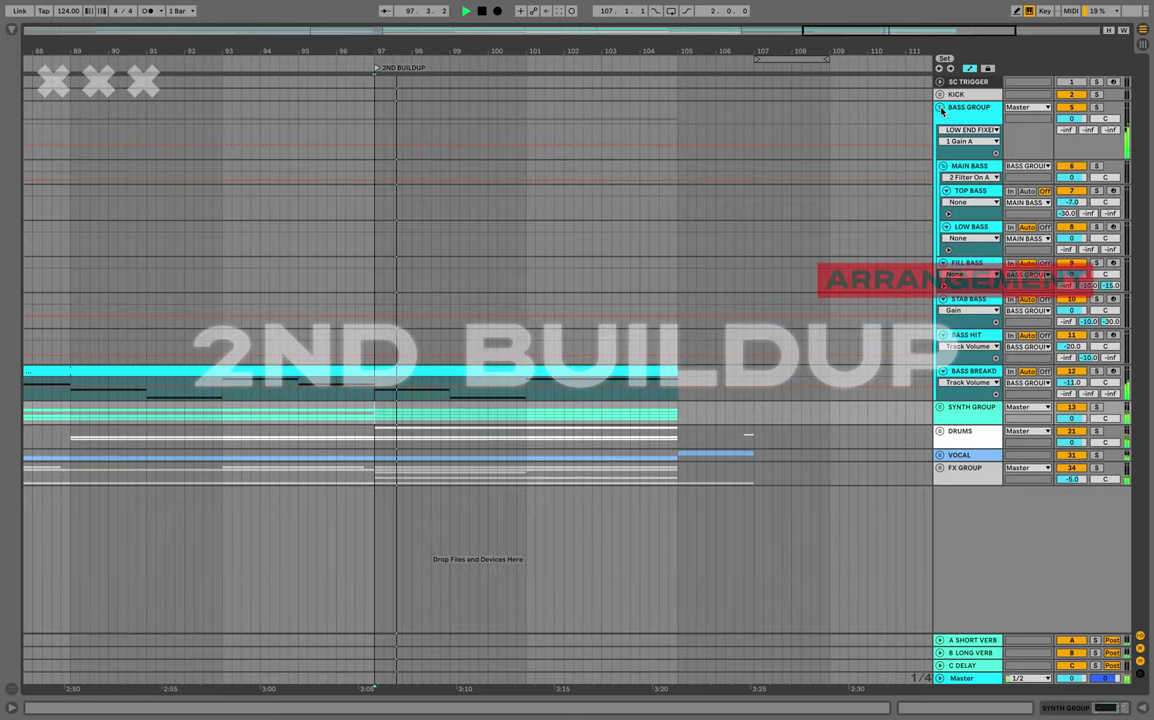
left_click(940, 407)
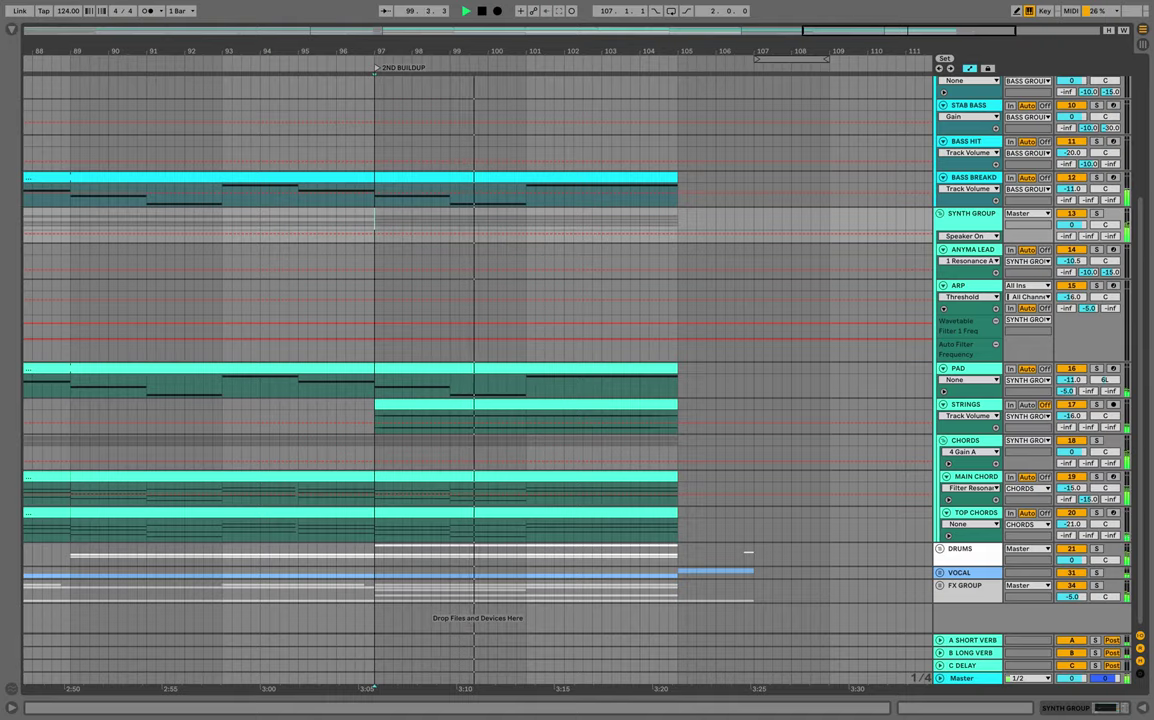
left_click(940, 548)
left_click(940, 573)
scroll(940, 573, "down", 3)
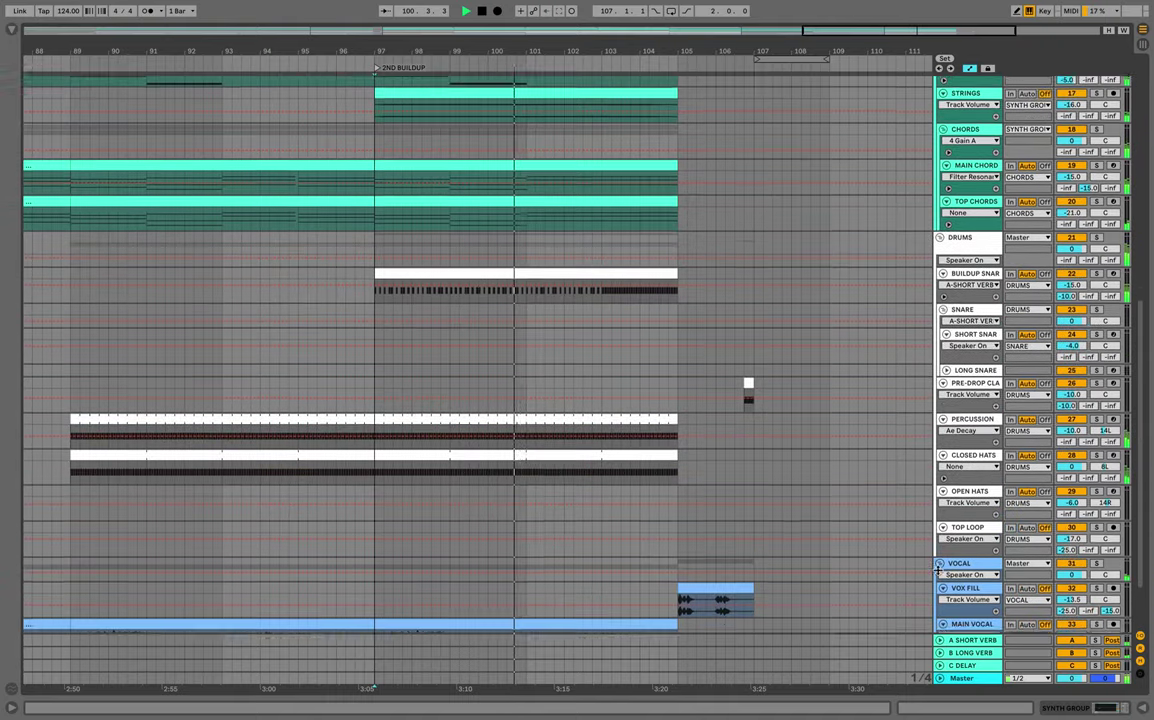
left_click(940, 585)
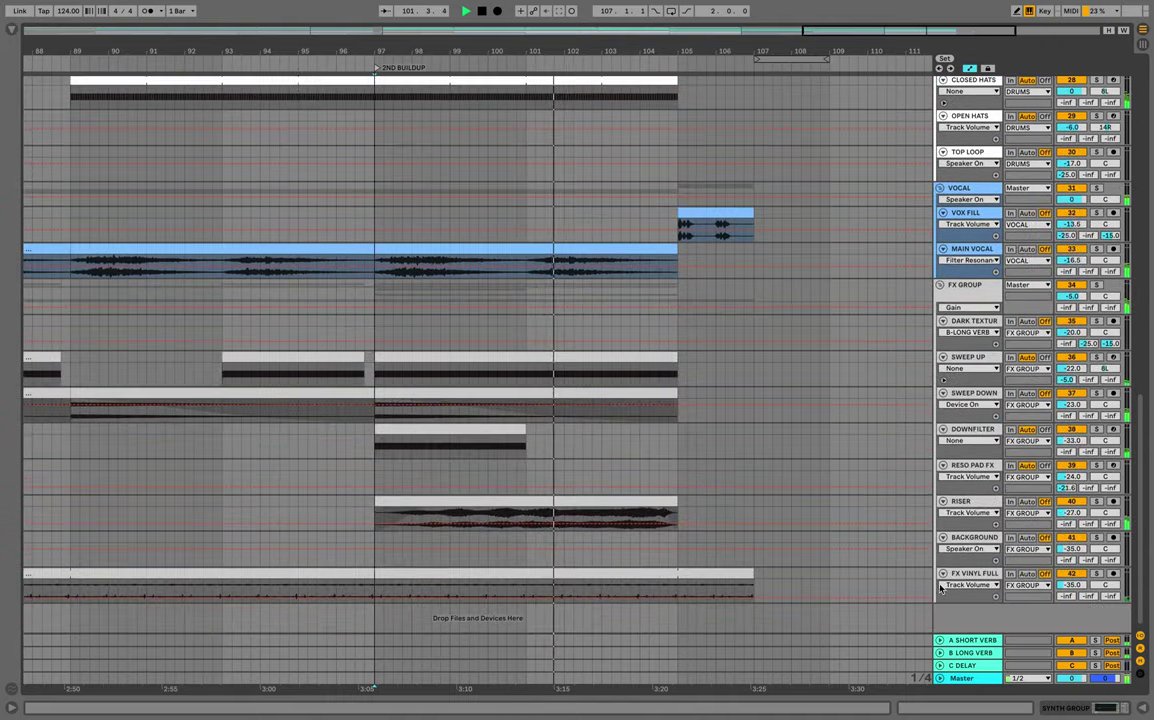
Examine the 2nd buildup's strings, chord and snare clips, along with the vox fill and pre-drop clap before bar 107.
scroll(940, 590, "up", 6)
scroll(940, 590, "up", 1)
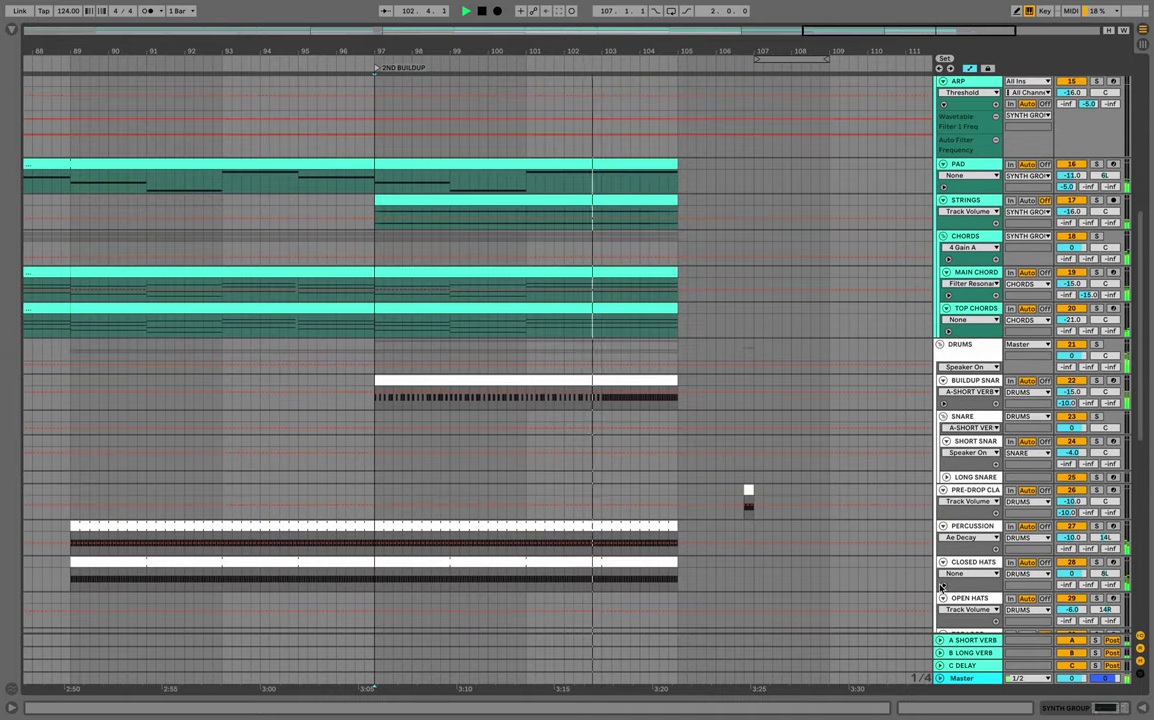
scroll(940, 588, "up", 2)
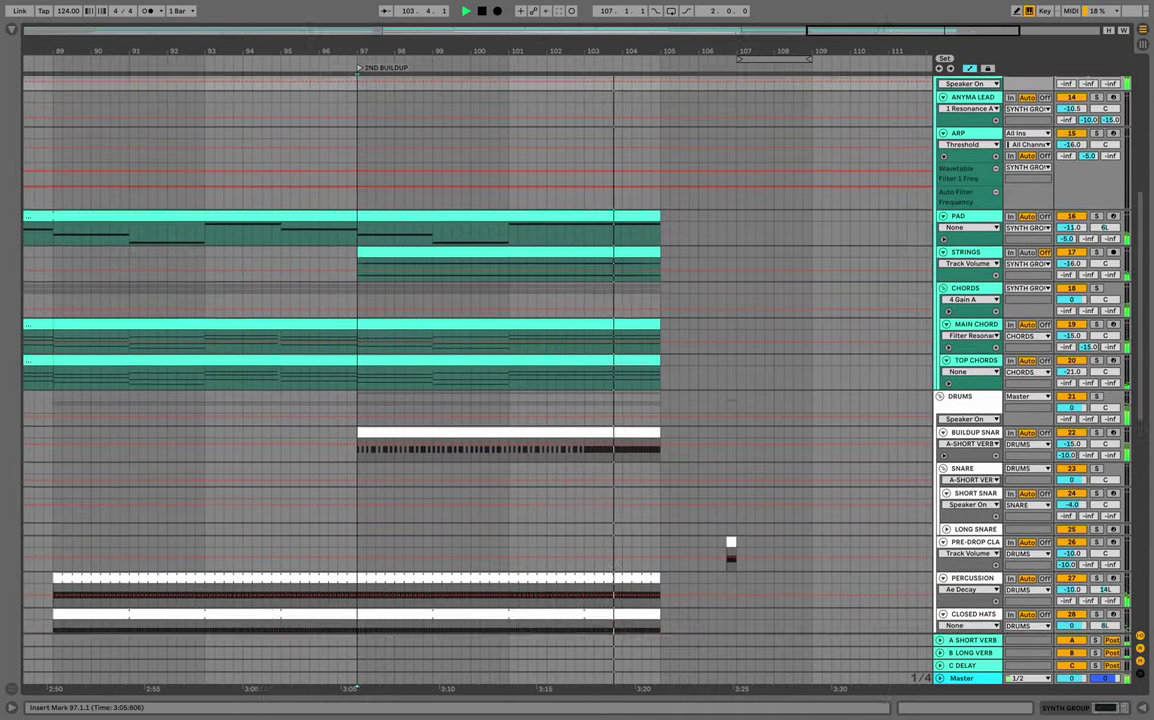
scroll(940, 588, "up", 1)
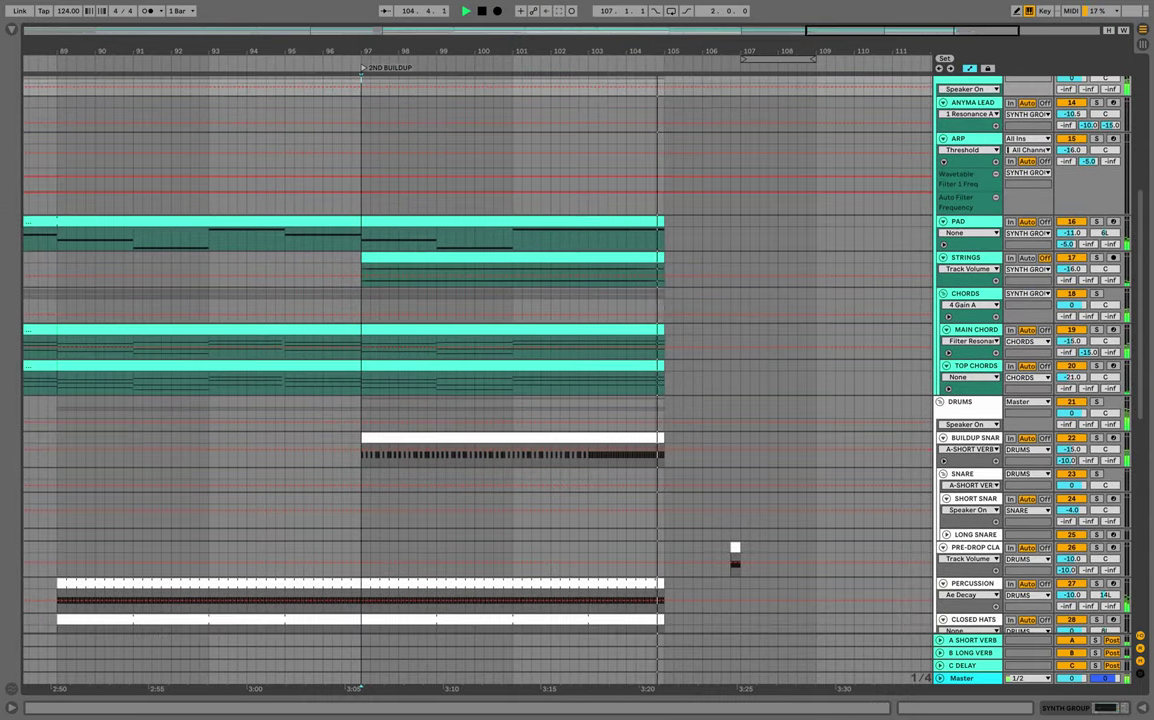
scroll(940, 588, "down", 6)
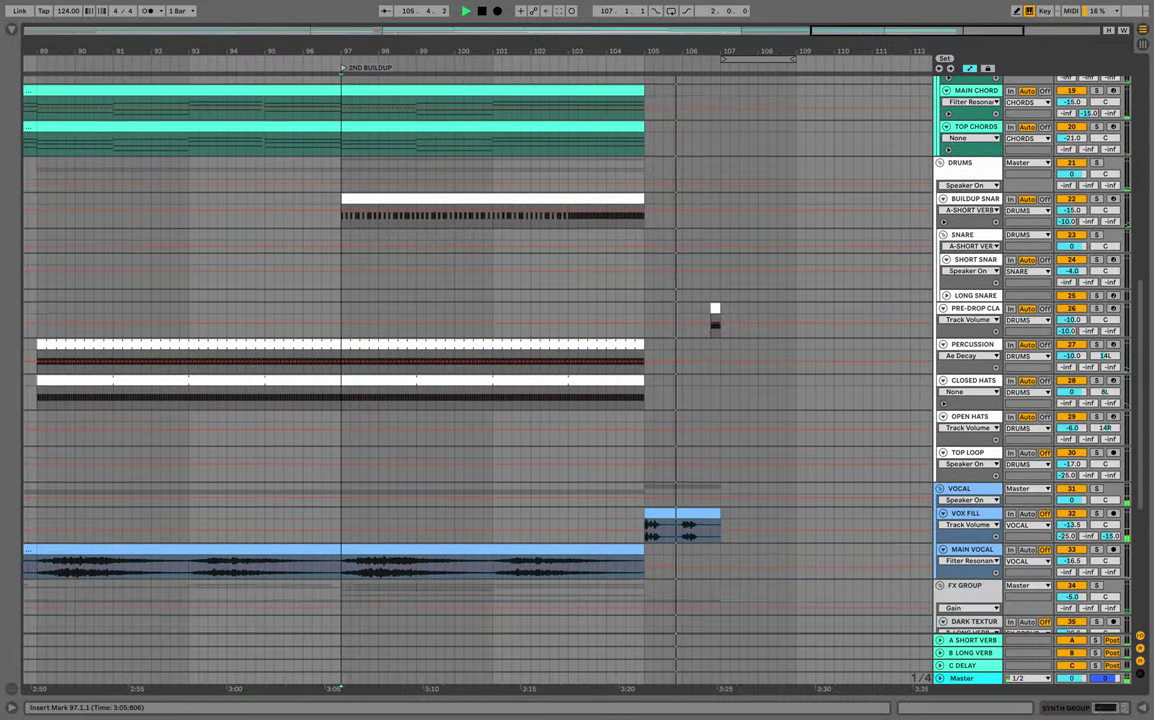
scroll(906, 373, "down", 3)
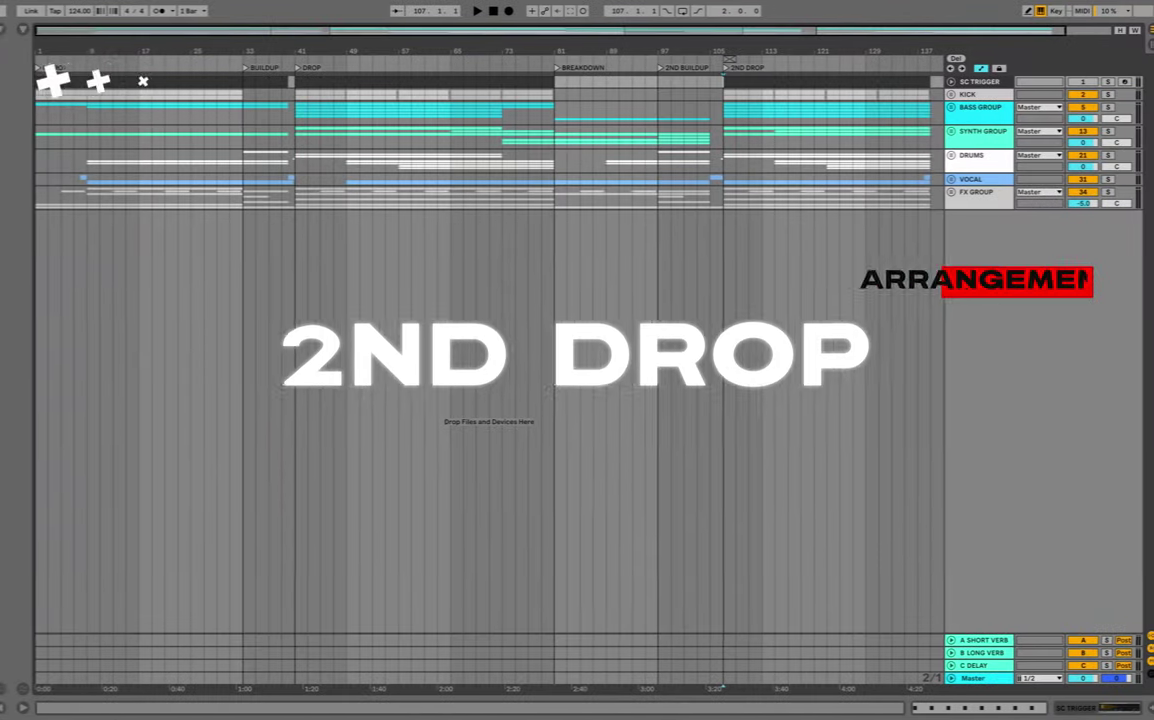
Focus the arrangement on the 2nd drop, start playback from bar 107 and unfold the bass and synth groups.
left_click_drag(837, 51, 586, 135)
key("minus")
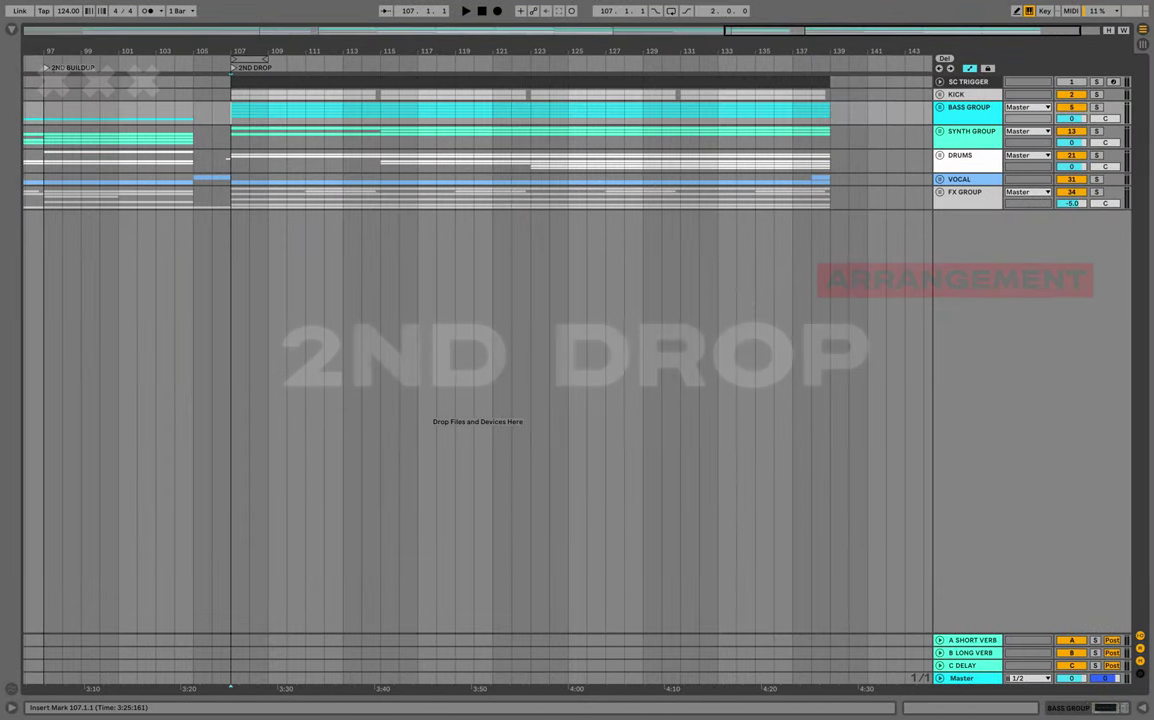
key("space")
left_click(940, 107)
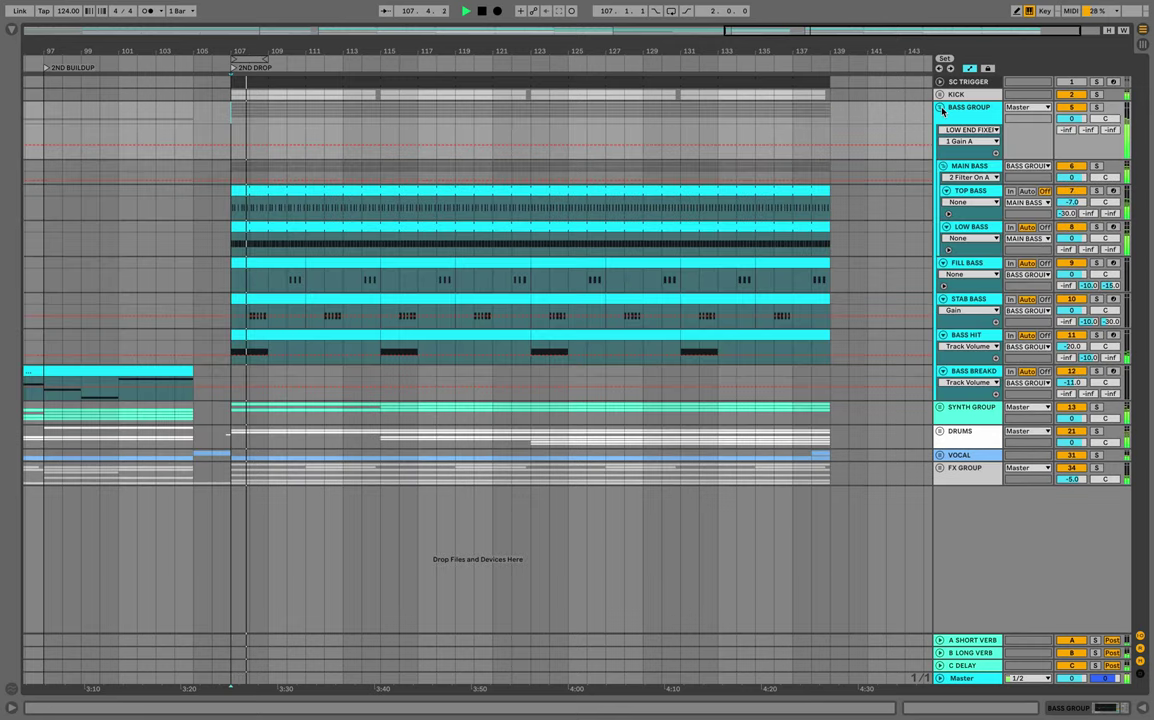
left_click(940, 407)
scroll(940, 407, "down", 4)
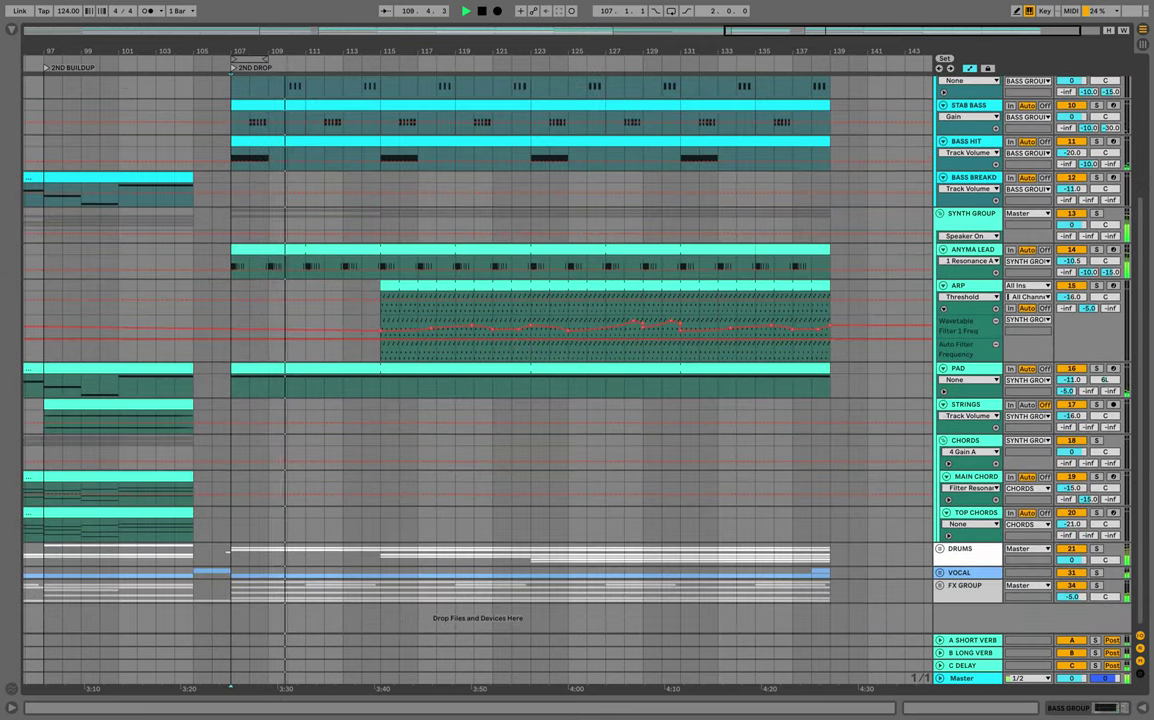
Unfold the drums, vocal and FX groups to show their clips in the 2nd drop.
left_click(940, 548)
scroll(938, 550, "down", 6)
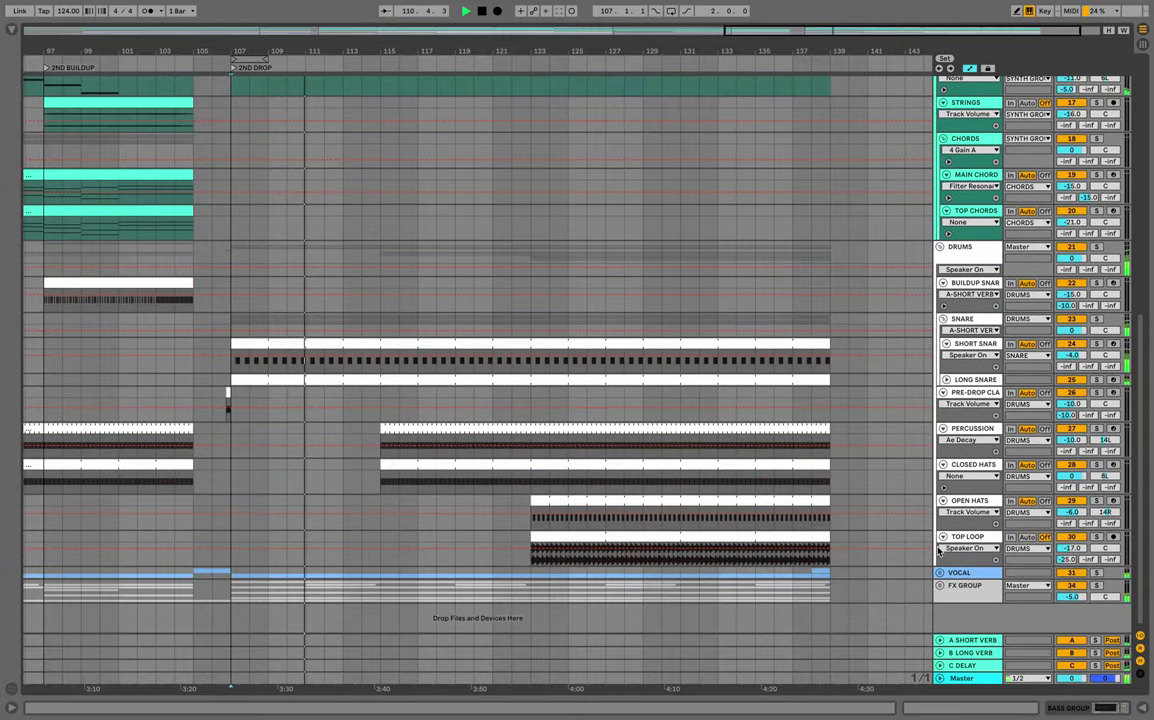
key("u")
scroll(939, 550, "down", 2)
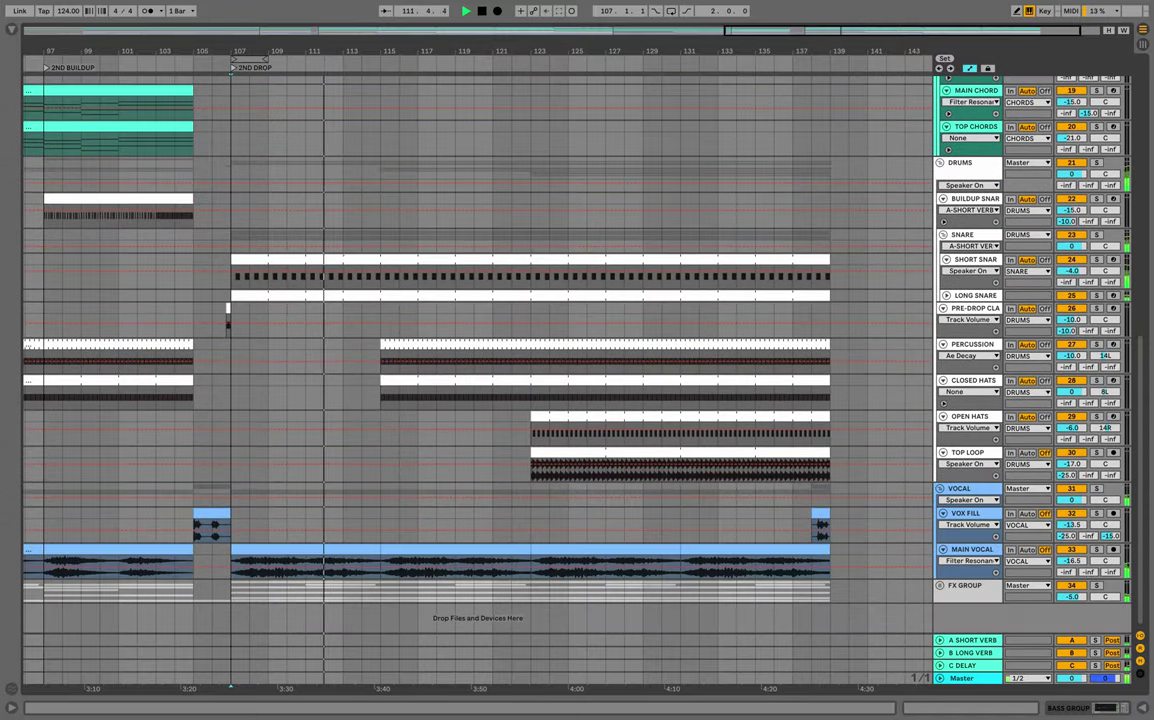
left_click(940, 585)
scroll(941, 590, "down", 6)
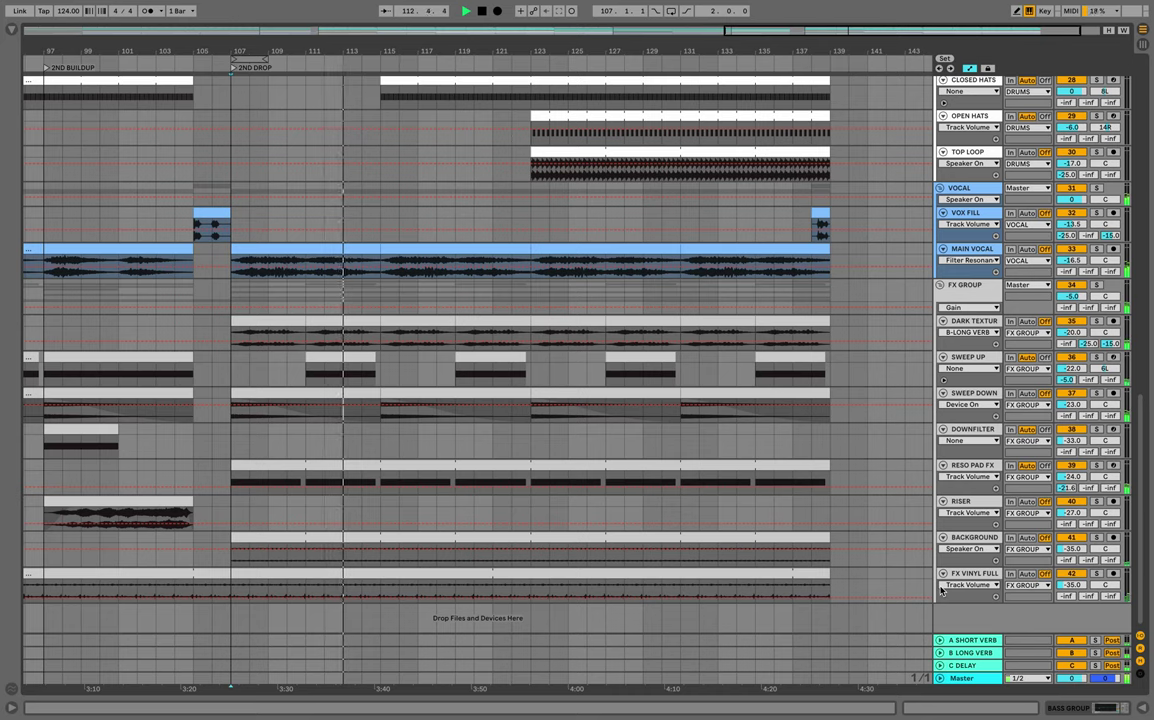
Examine the 2nd drop's bass and synth clips from bar 107 to bar 139 during playback.
scroll(940, 591, "up", 1)
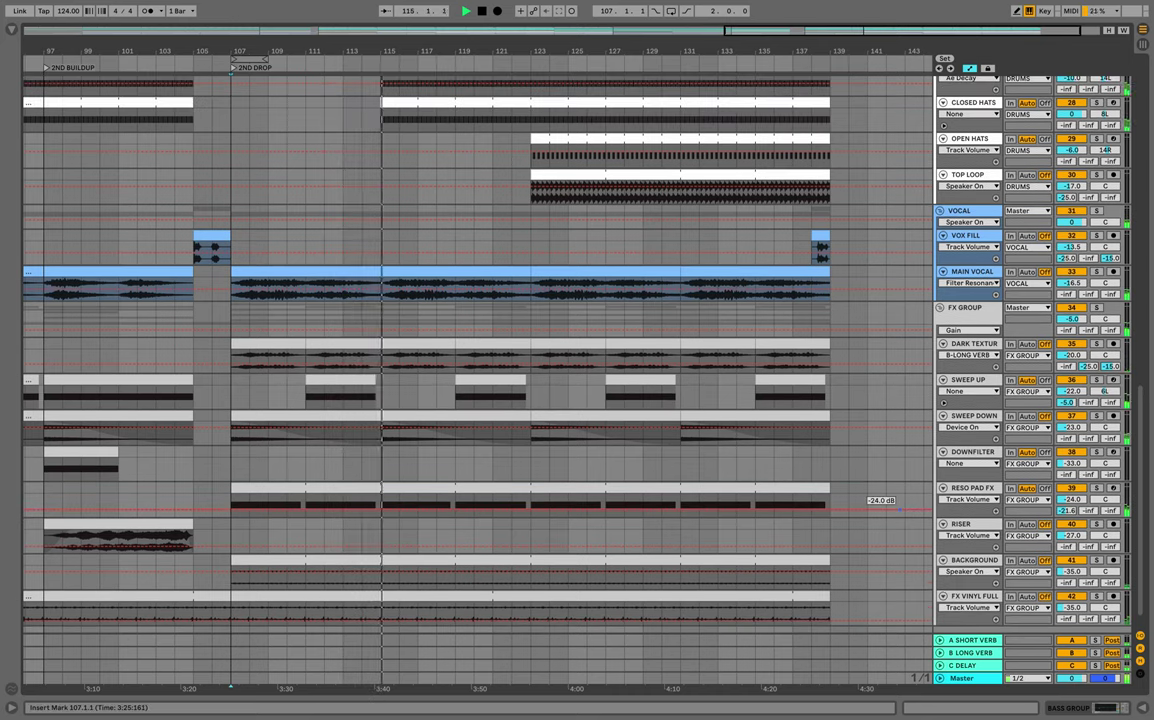
scroll(900, 511, "up", 20)
scroll(900, 513, "up", 3)
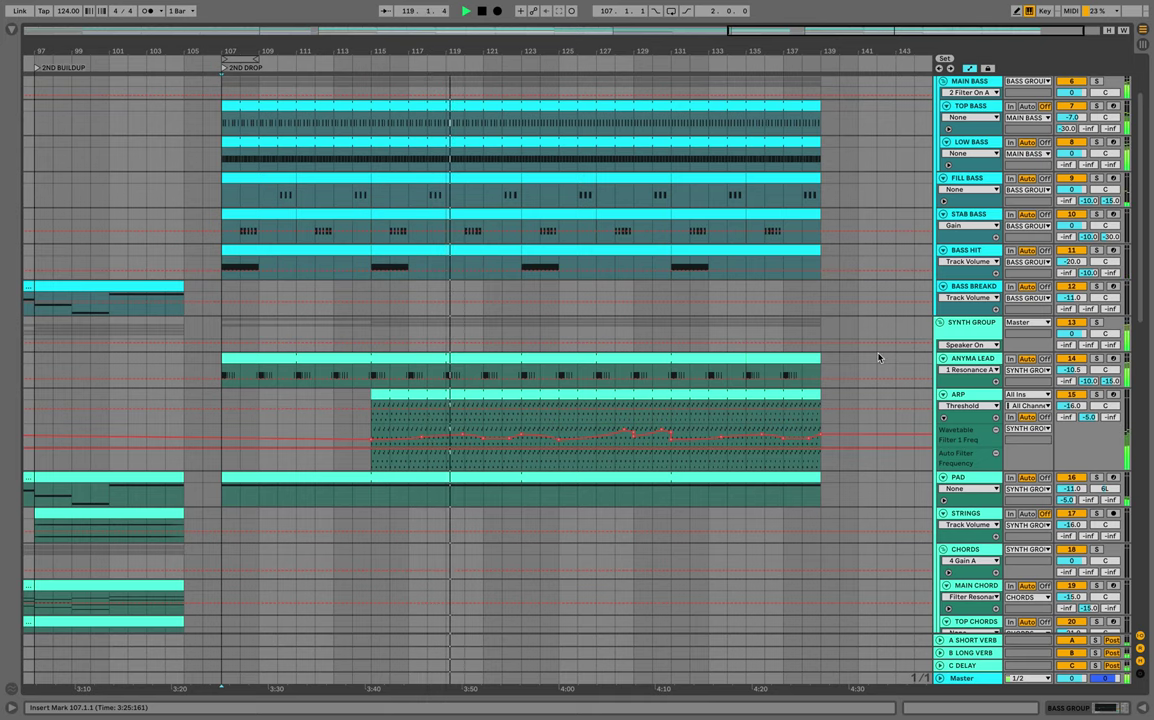
scroll(878, 357, "up", 3)
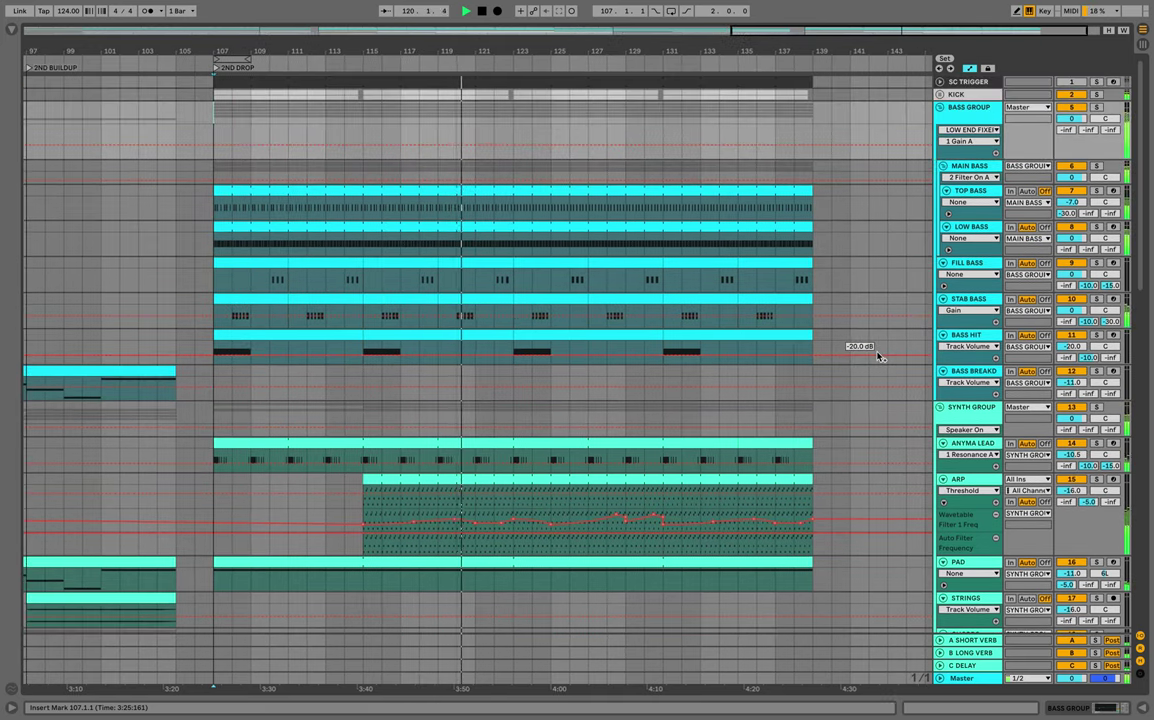
left_click_drag(591, 47, 591, 47)
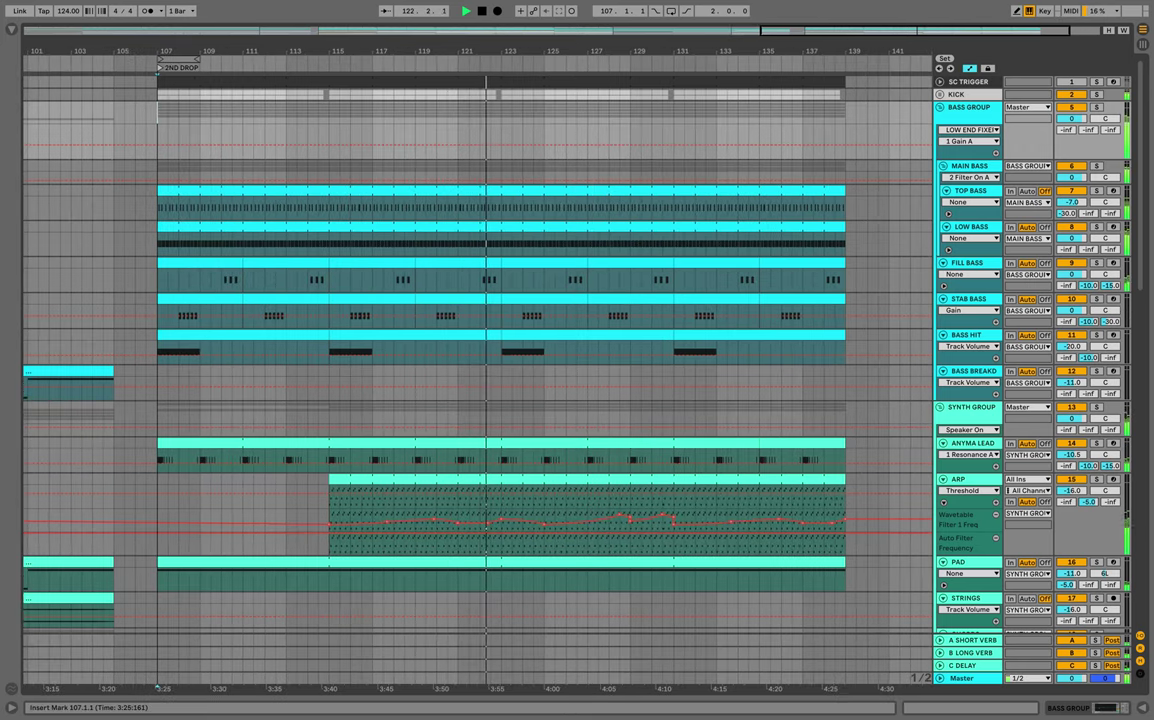
Examine the 2nd drop's drum, vocal and FX clips, including the hats and top loop entries, vox fill, sweeps and reso pad.
scroll(595, 336, "down", 15)
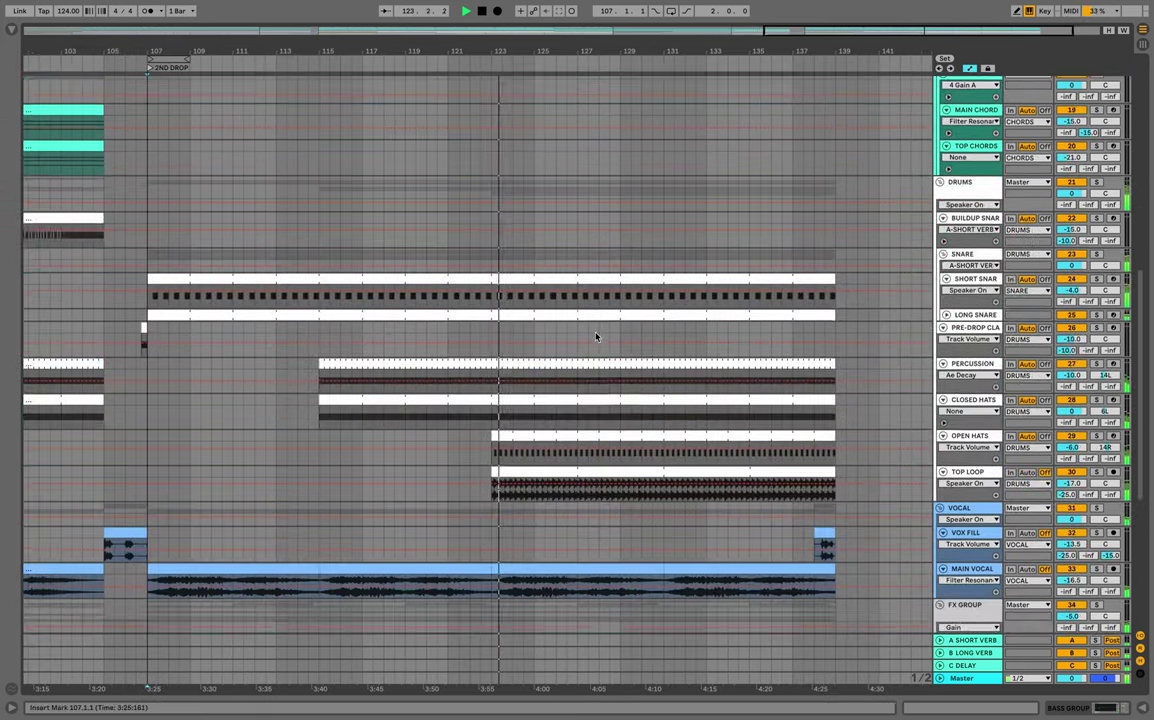
scroll(595, 336, "down", 8)
scroll(595, 336, "down", 4)
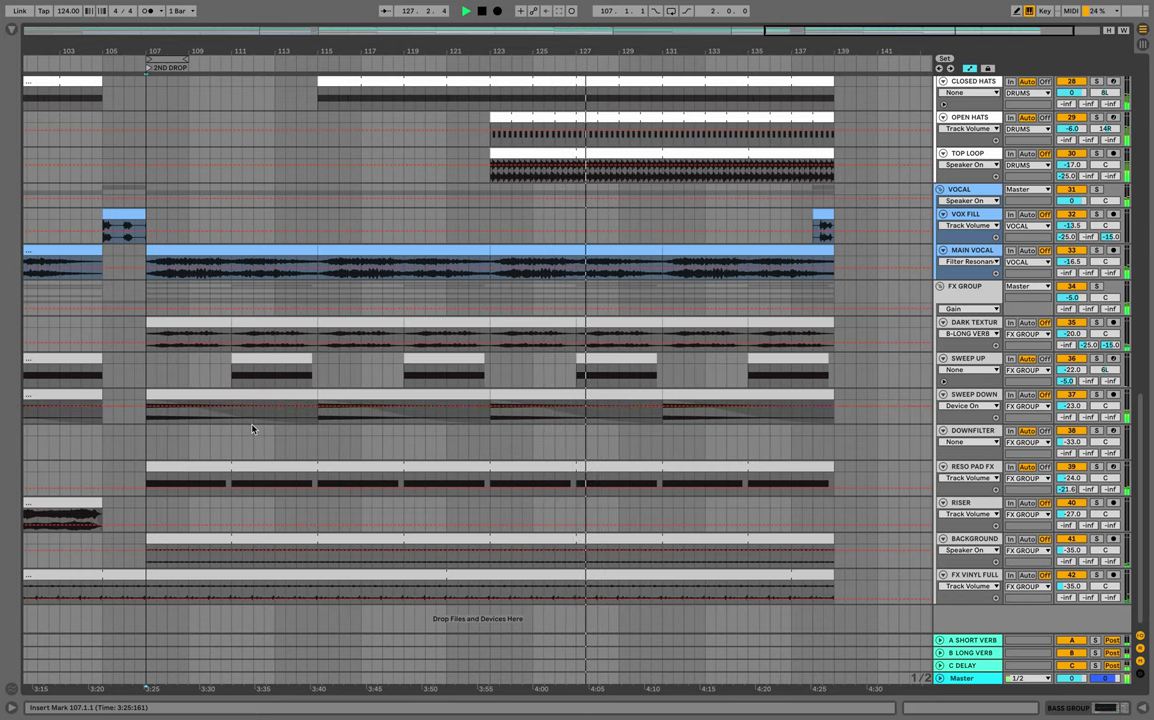
scroll(252, 428, "left", 1)
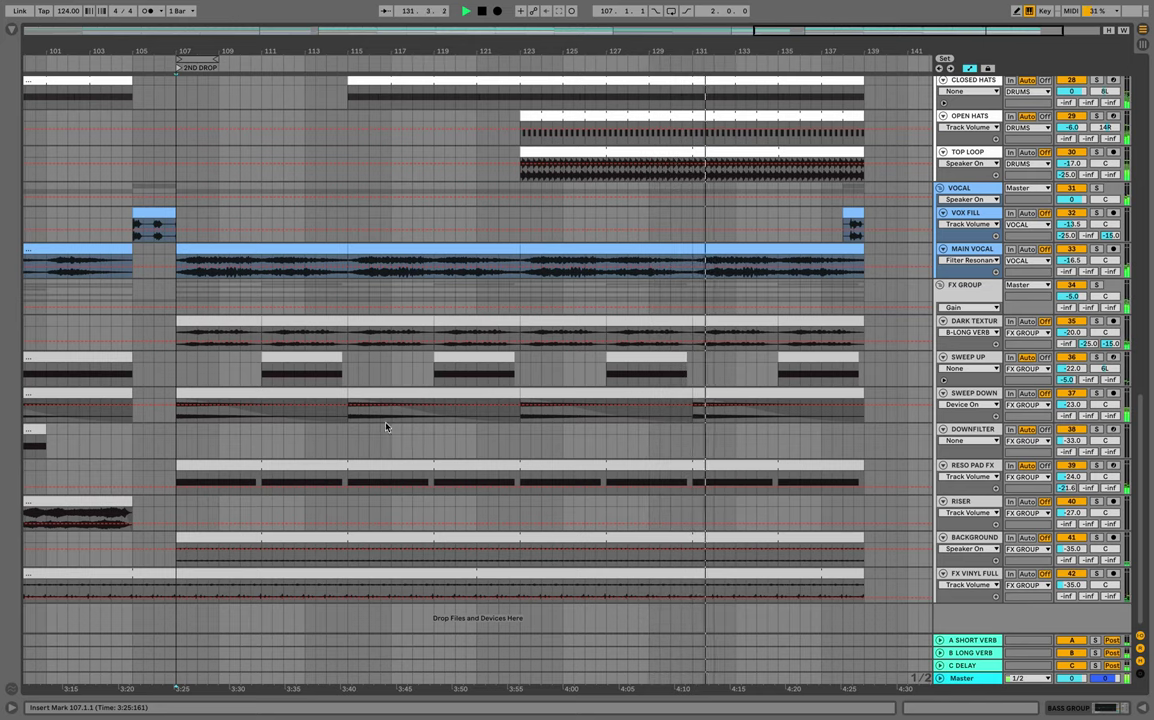
scroll(380, 428, "up", 10)
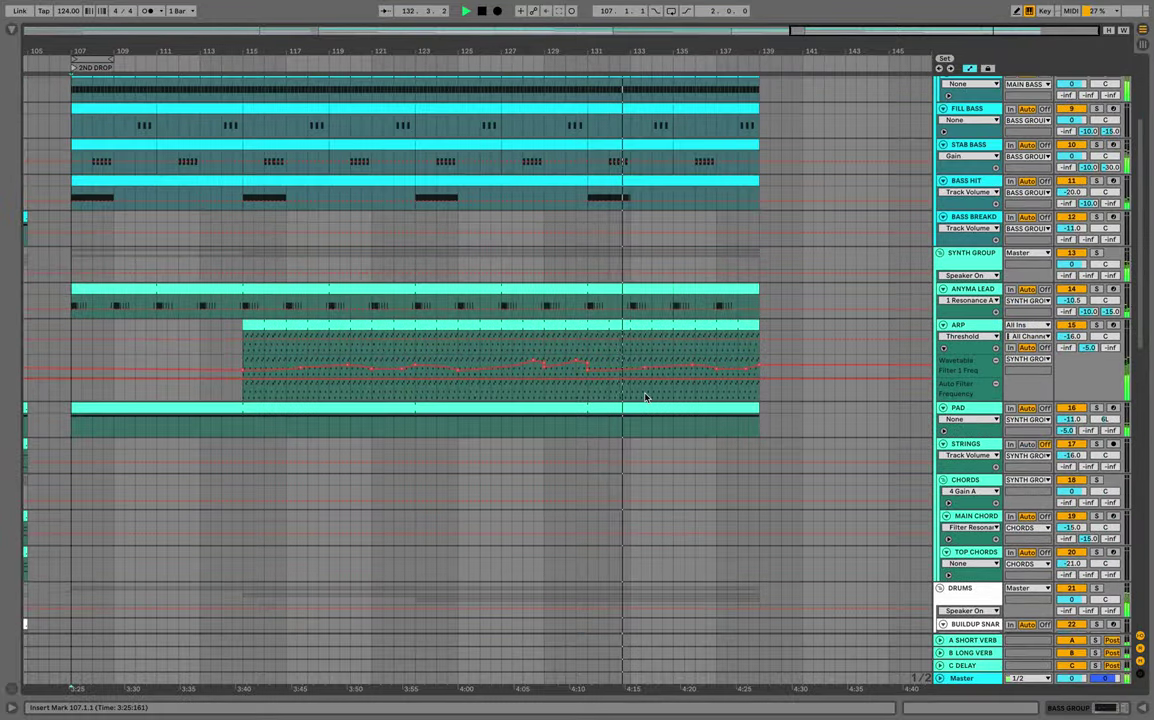
scroll(643, 393, "down", 10)
scroll(643, 393, "down", 3)
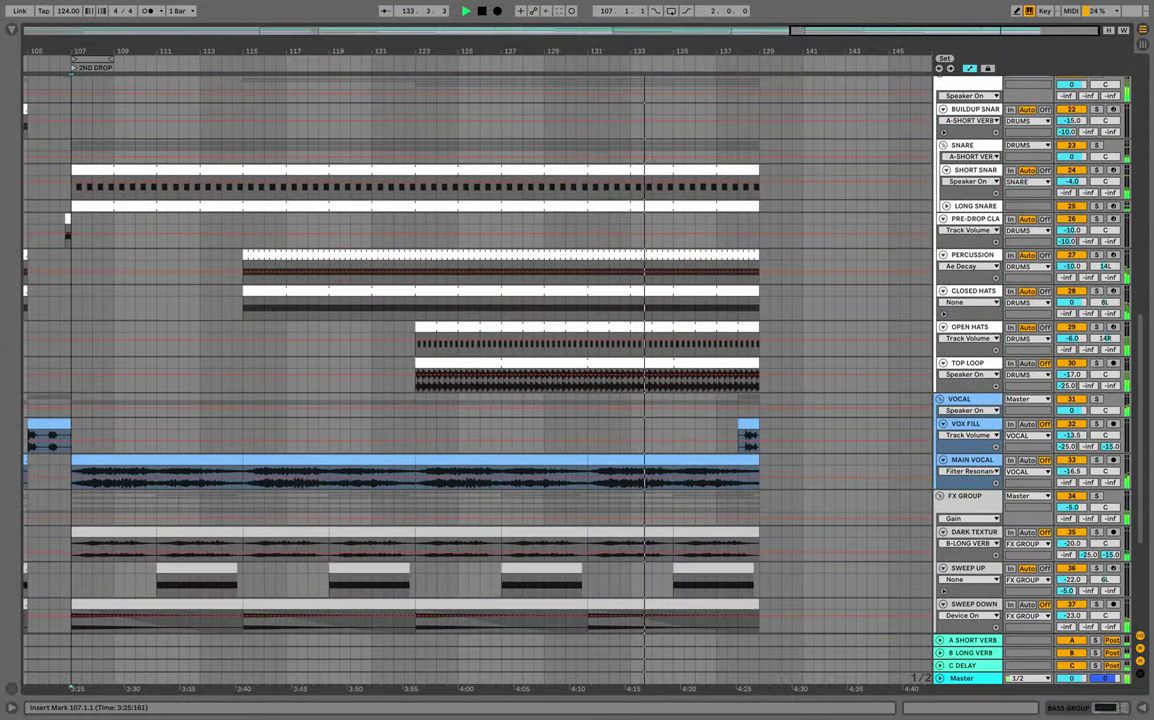
scroll(535, 401, "down", 3)
scroll(535, 401, "down", 3)
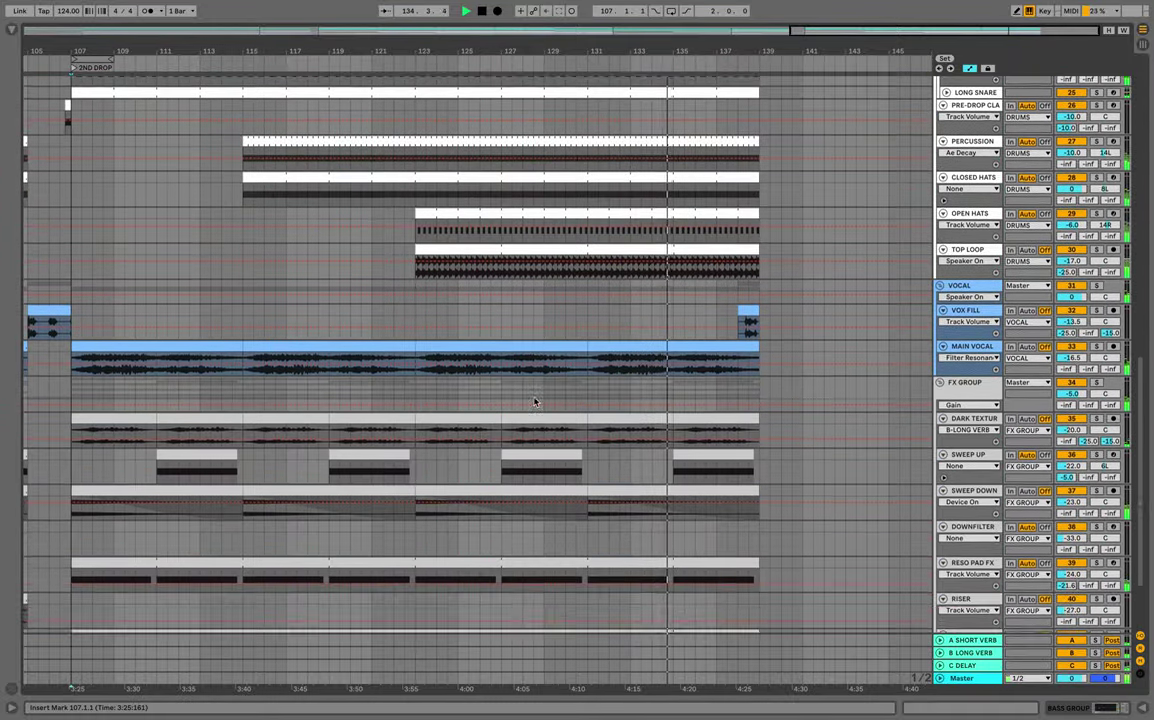
scroll(535, 401, "down", 1)
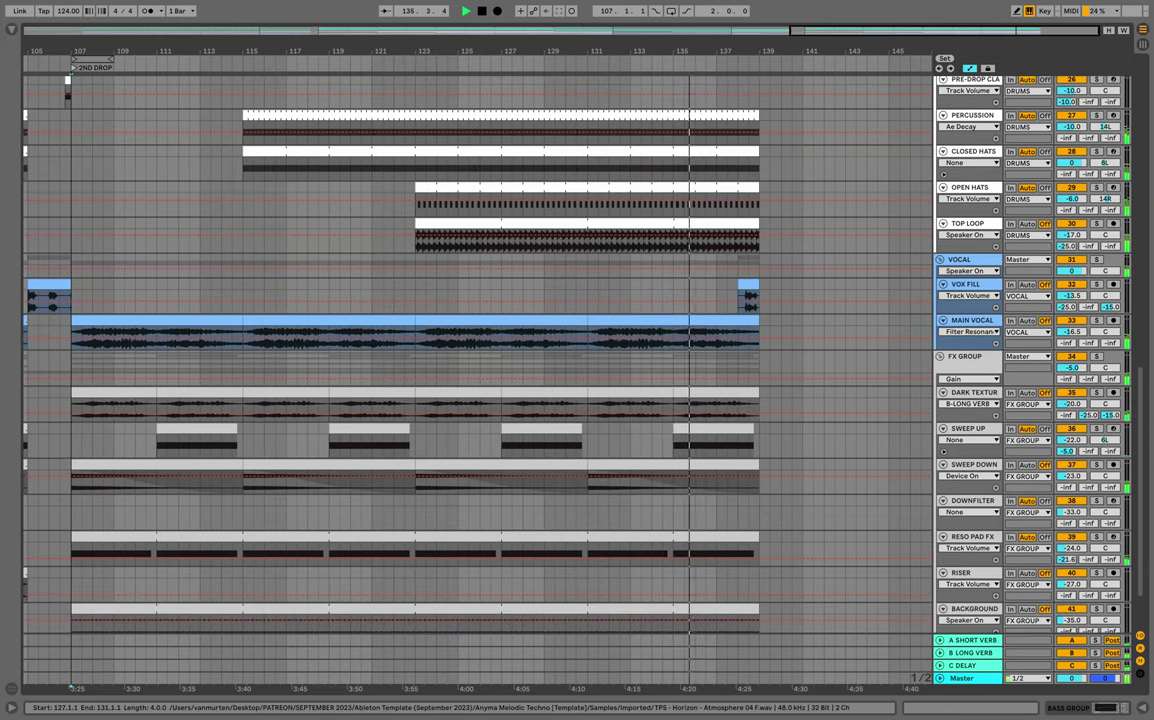
scroll(525, 391, "down", 3)
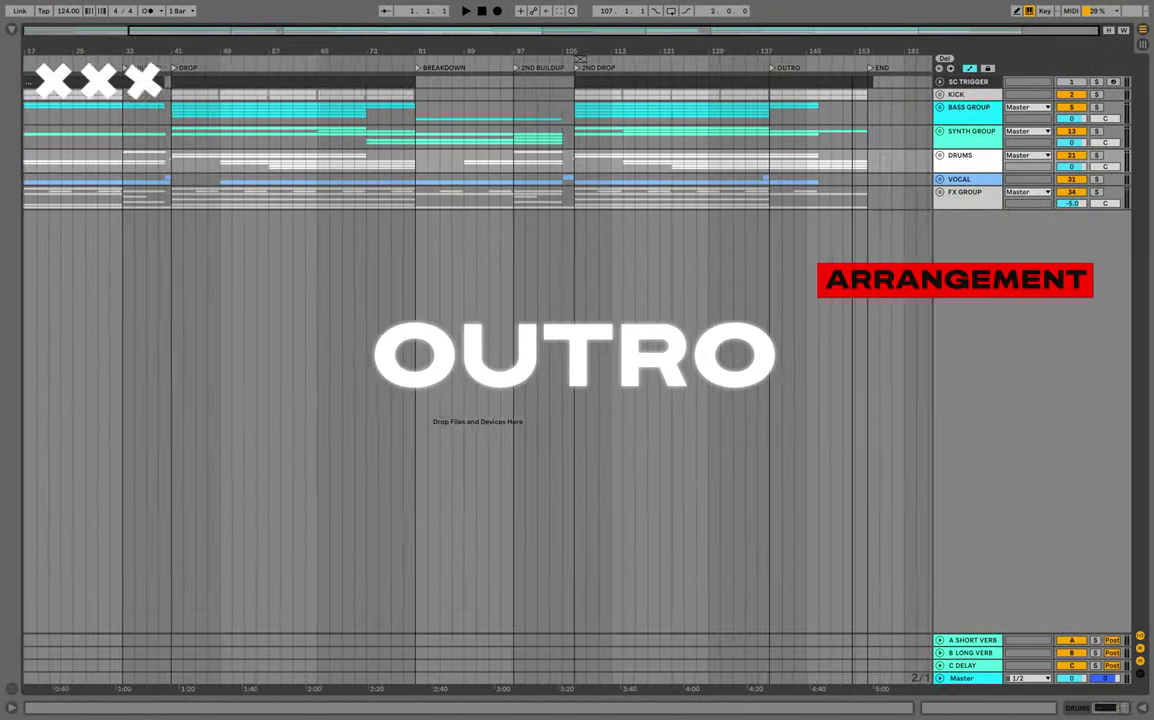
Focus the arrangement on the outro, play from bar 139, and unfold the kick, bass, synth and drums groups.
scroll(478, 350, "up", 5)
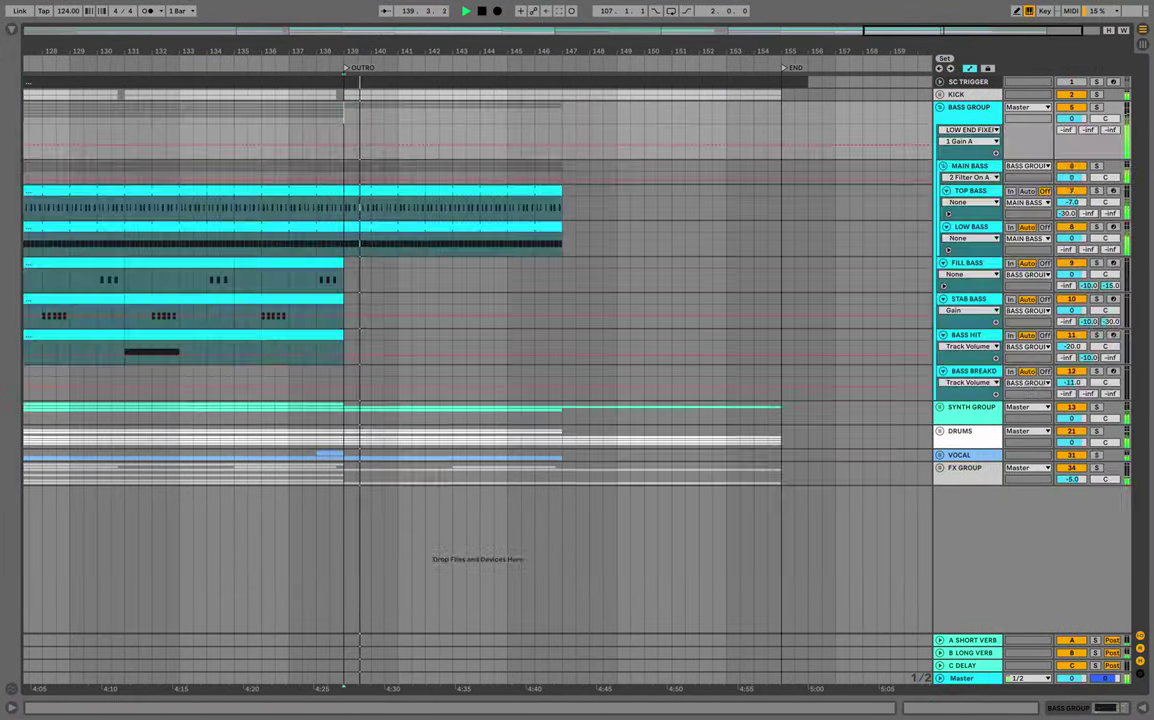
left_click(940, 95)
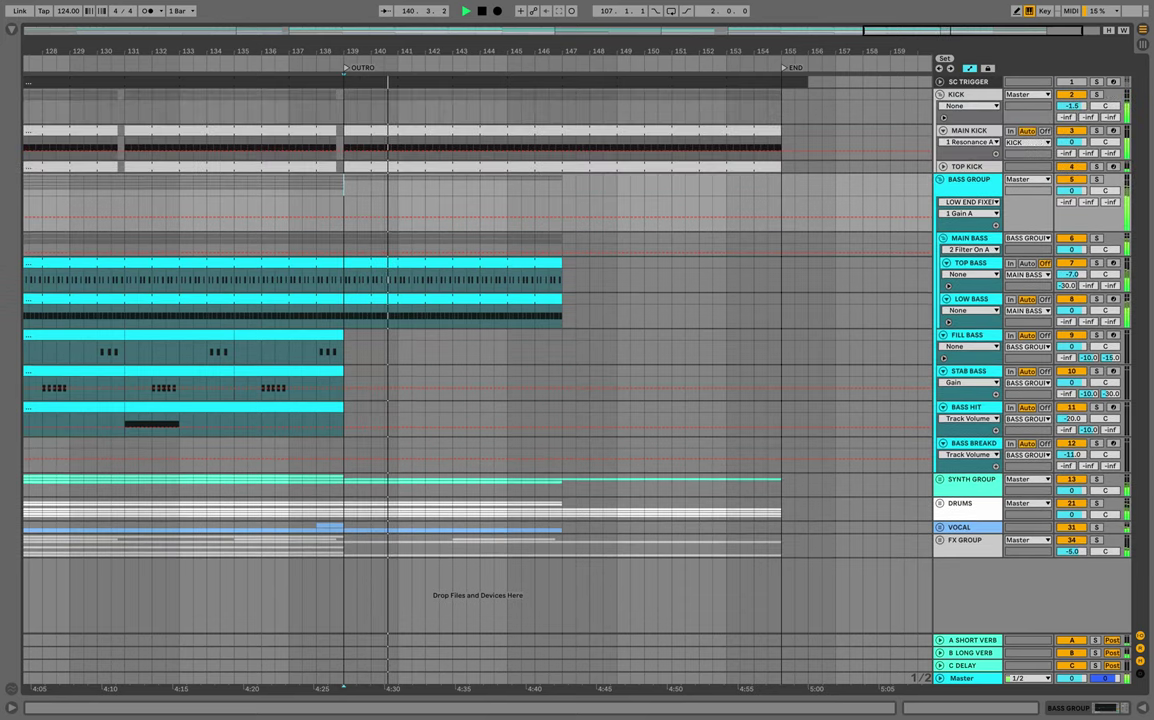
left_click(940, 479)
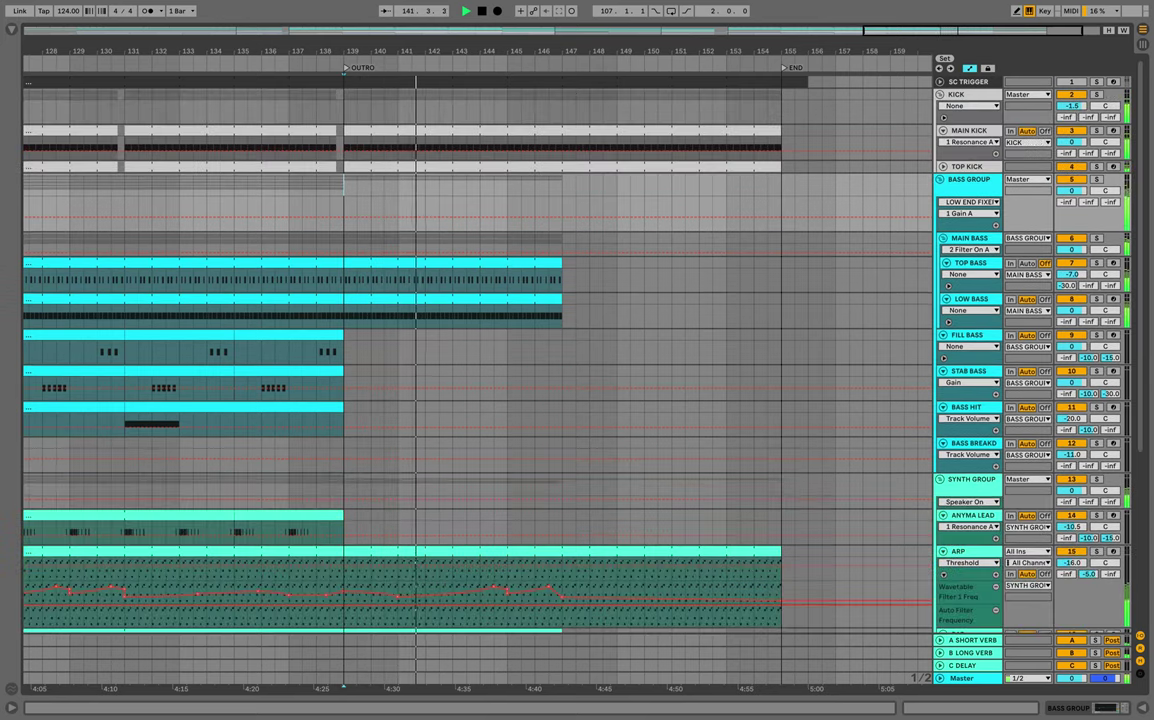
scroll(940, 484, "down", 5)
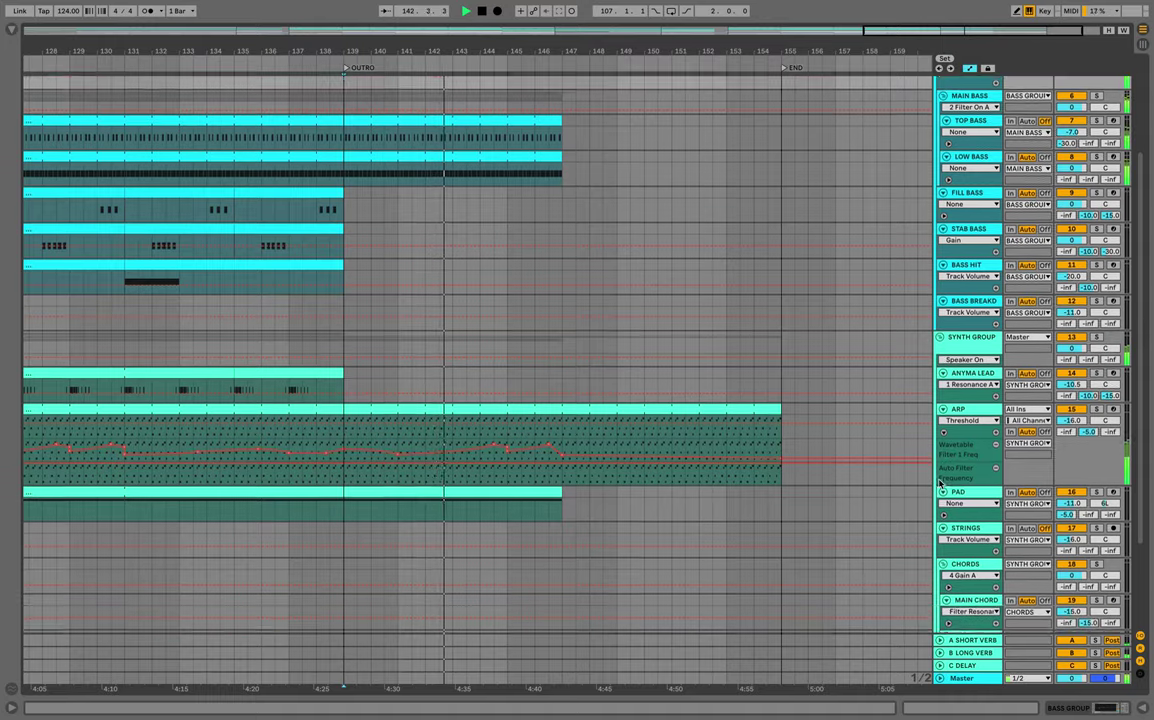
scroll(940, 484, "down", 3)
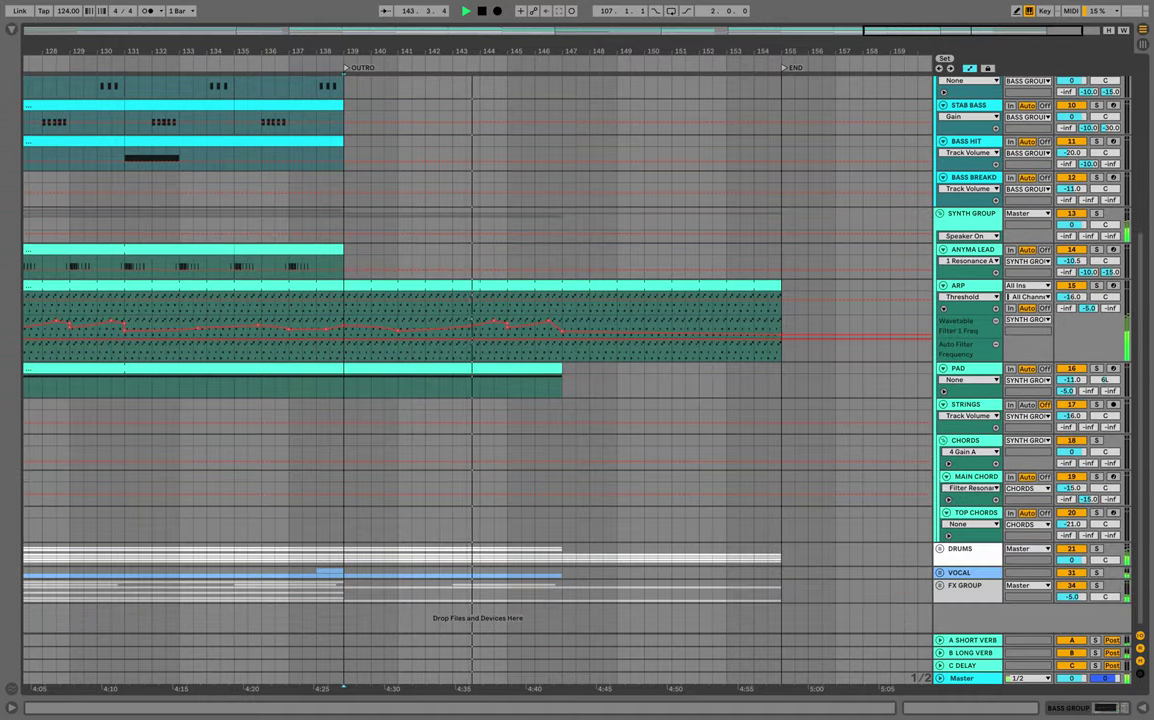
scroll(942, 552, "up", 8)
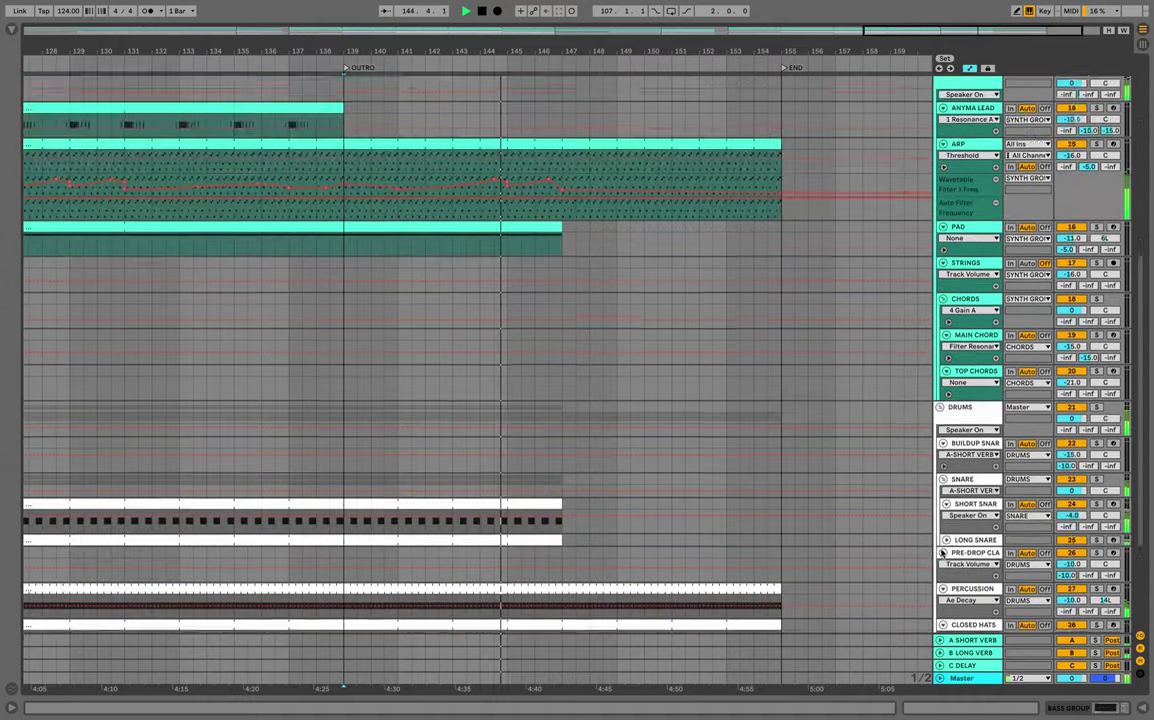
Place the insert marker at bar 147 on the ARP track to examine where the bass and pad clips end.
scroll(942, 552, "down", 2)
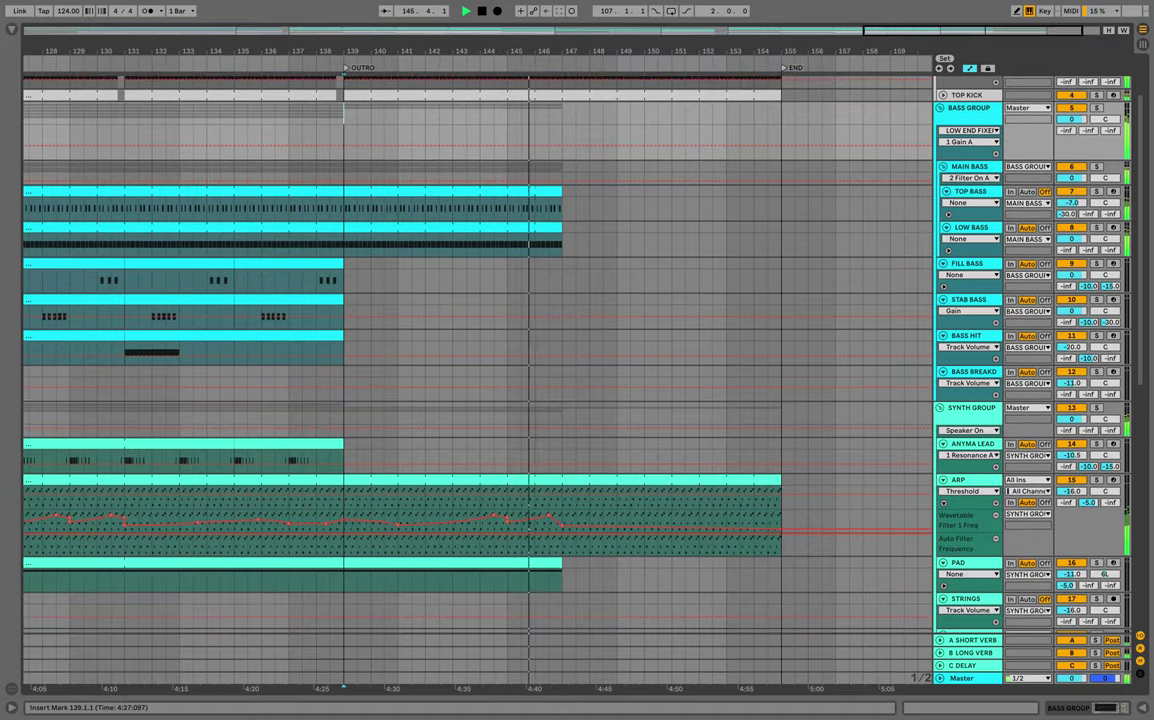
left_click(561, 495)
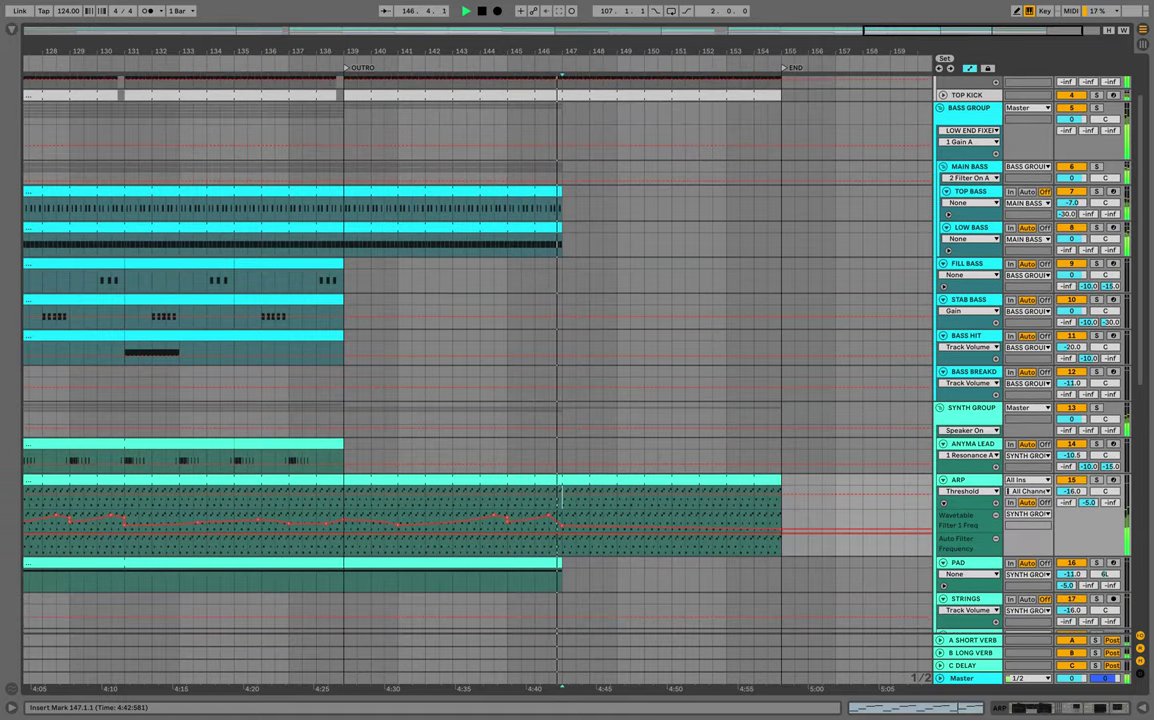
scroll(561, 495, "down", 1)
scroll(561, 495, "right", 1)
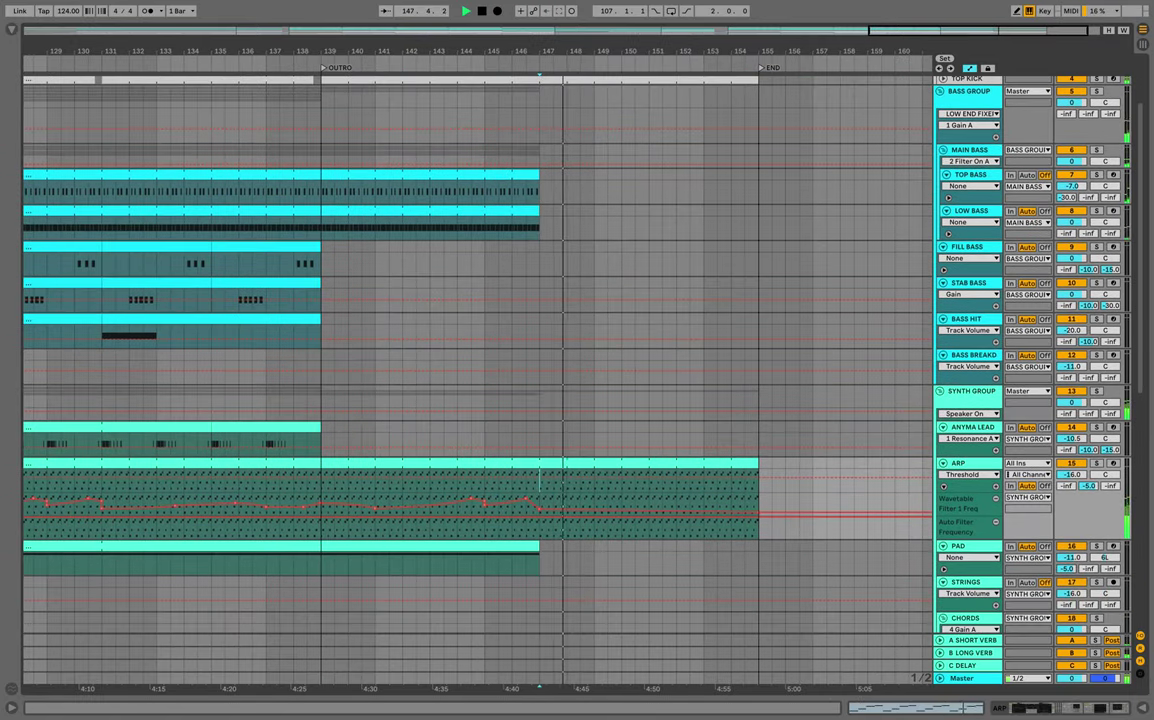
Show the kick group's EQ Eight Device On automation in its own lane and place the insert marker at bar 155.
scroll(942, 552, "up", 3)
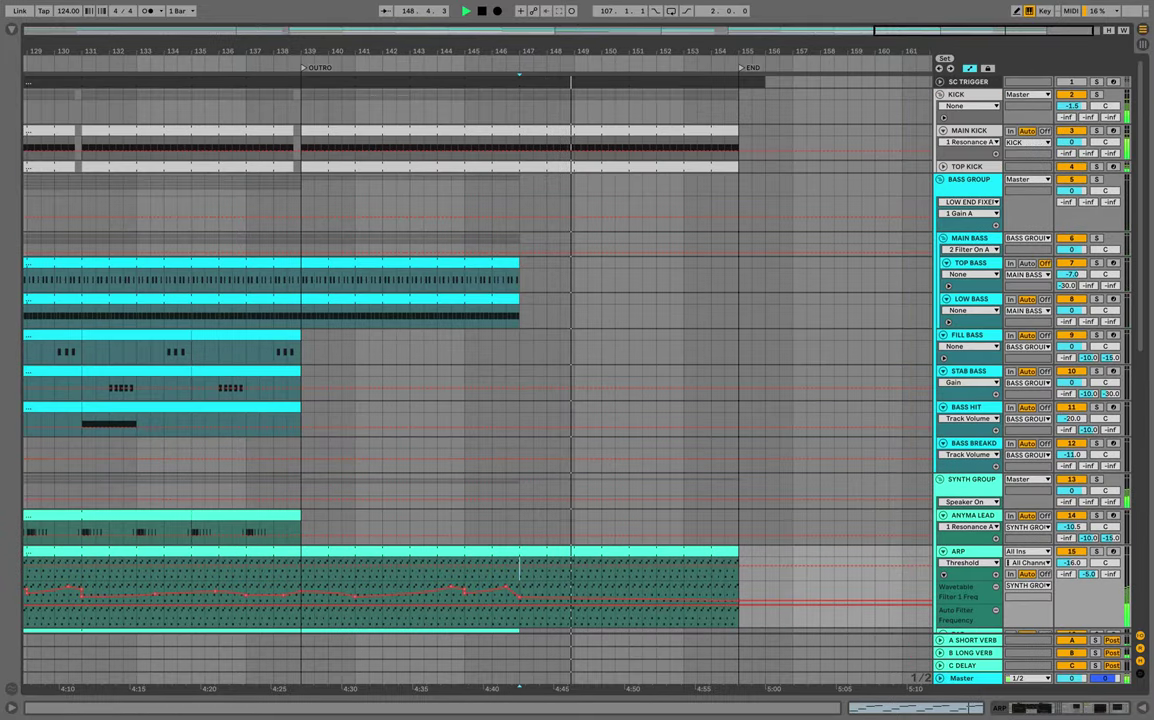
left_click(943, 118)
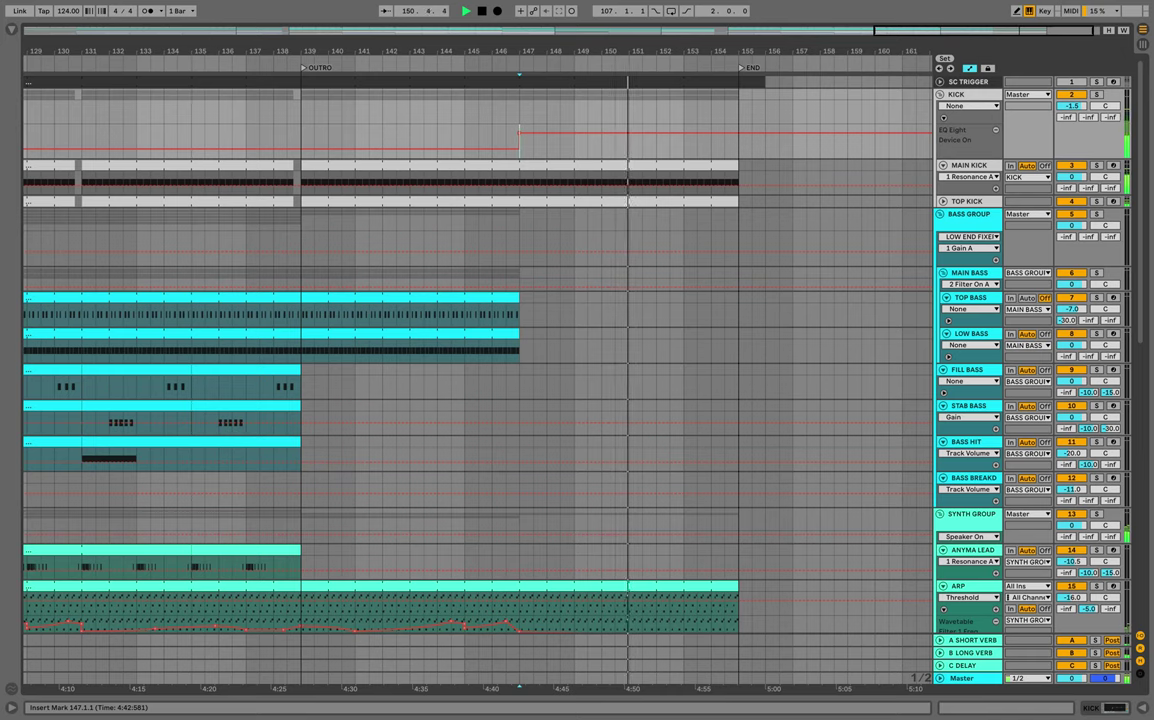
scroll(735, 153, "down", 2)
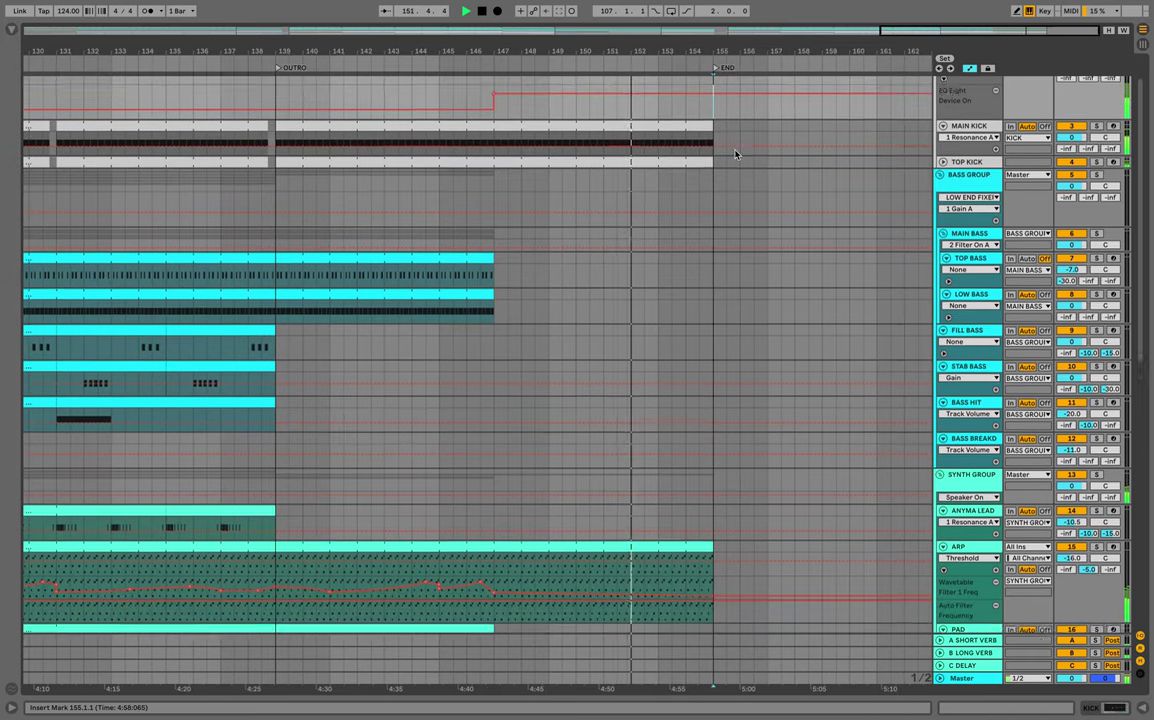
scroll(735, 154, "up", 1)
scroll(735, 154, "down", 1)
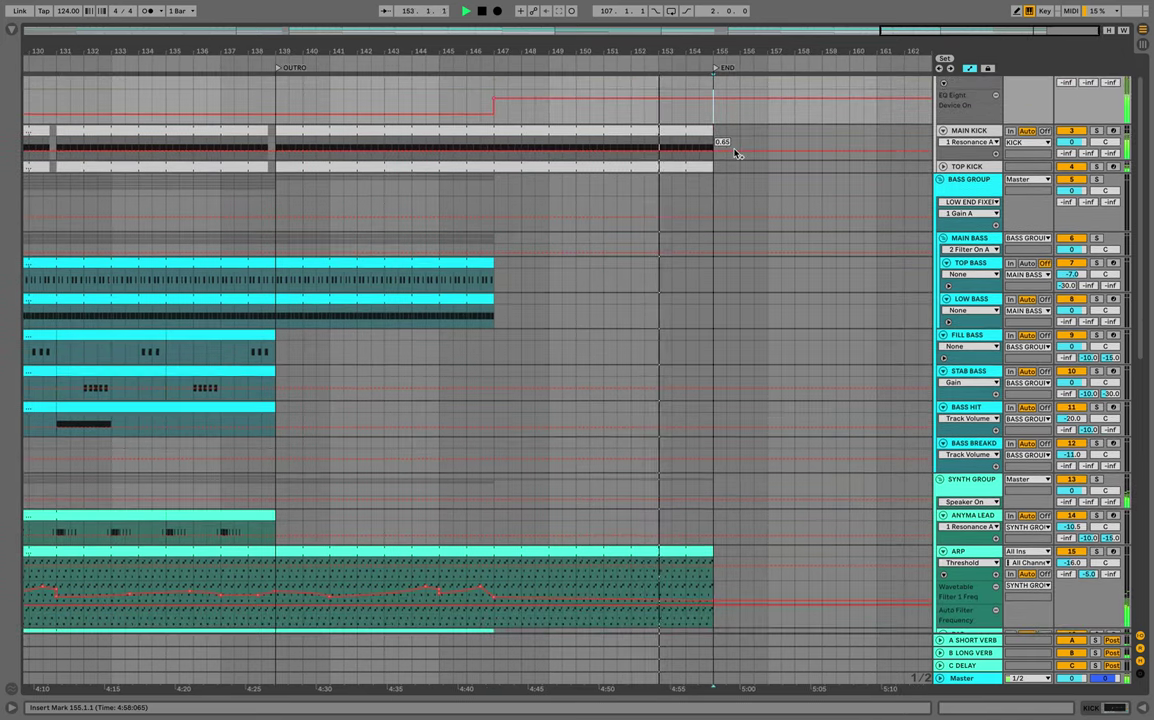
scroll(735, 153, "down", 1)
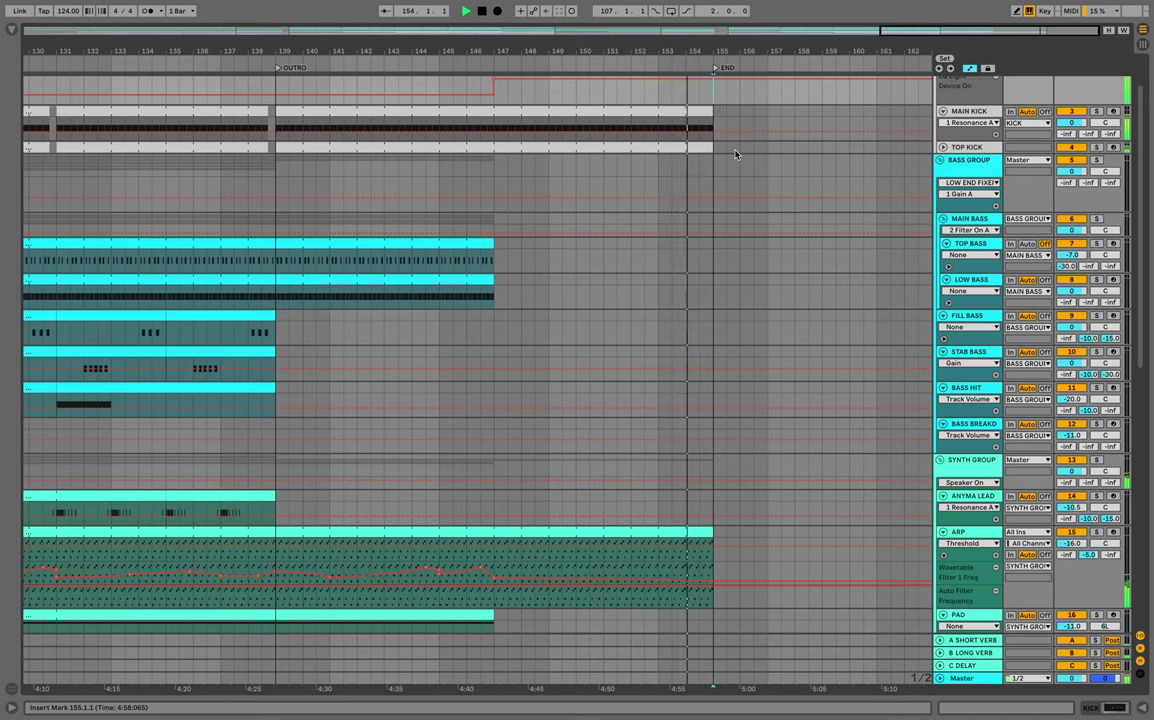